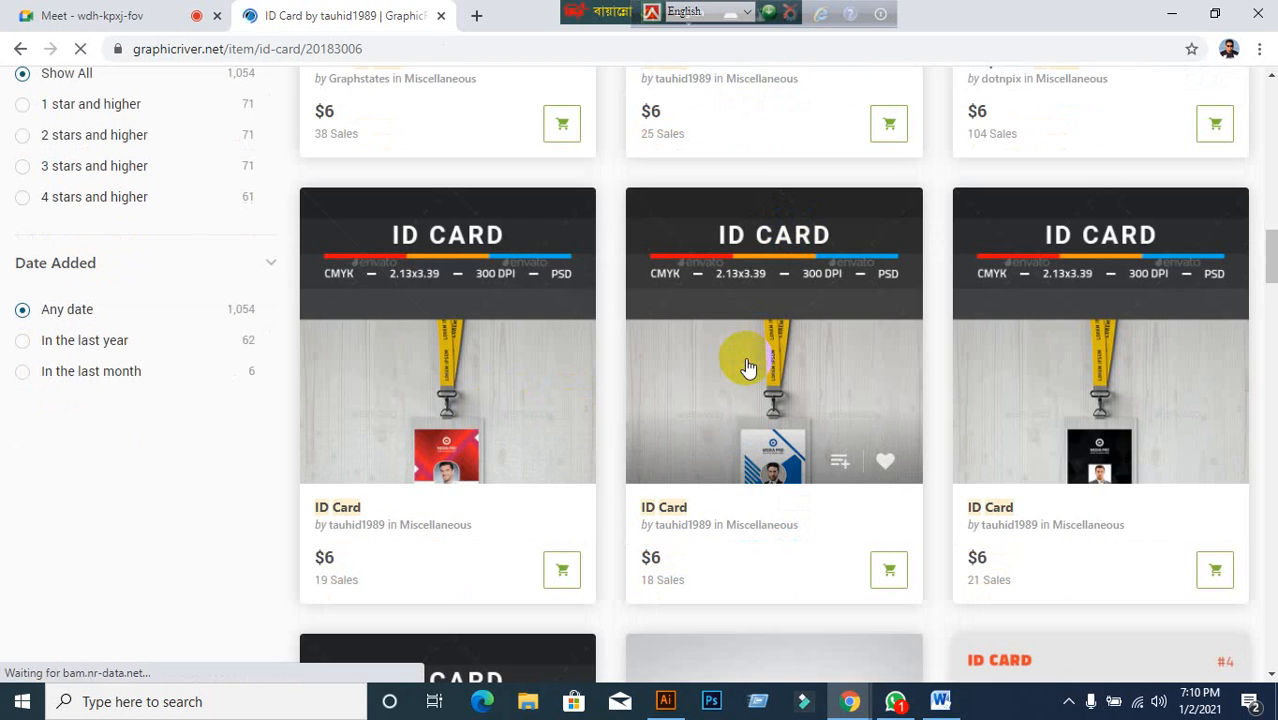
- Leave the ID Card item page and return to the 'id card' search results
scroll(670, 408, down, 5)
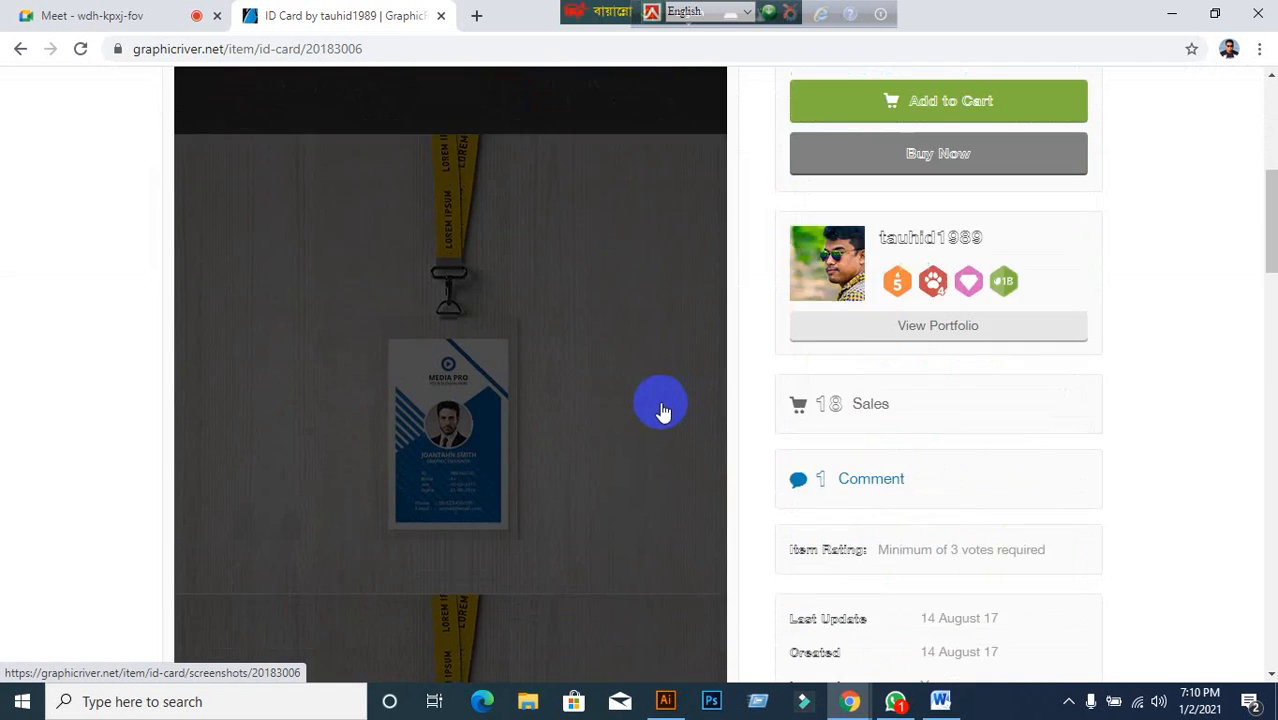
scroll(68, 490, down, 5)
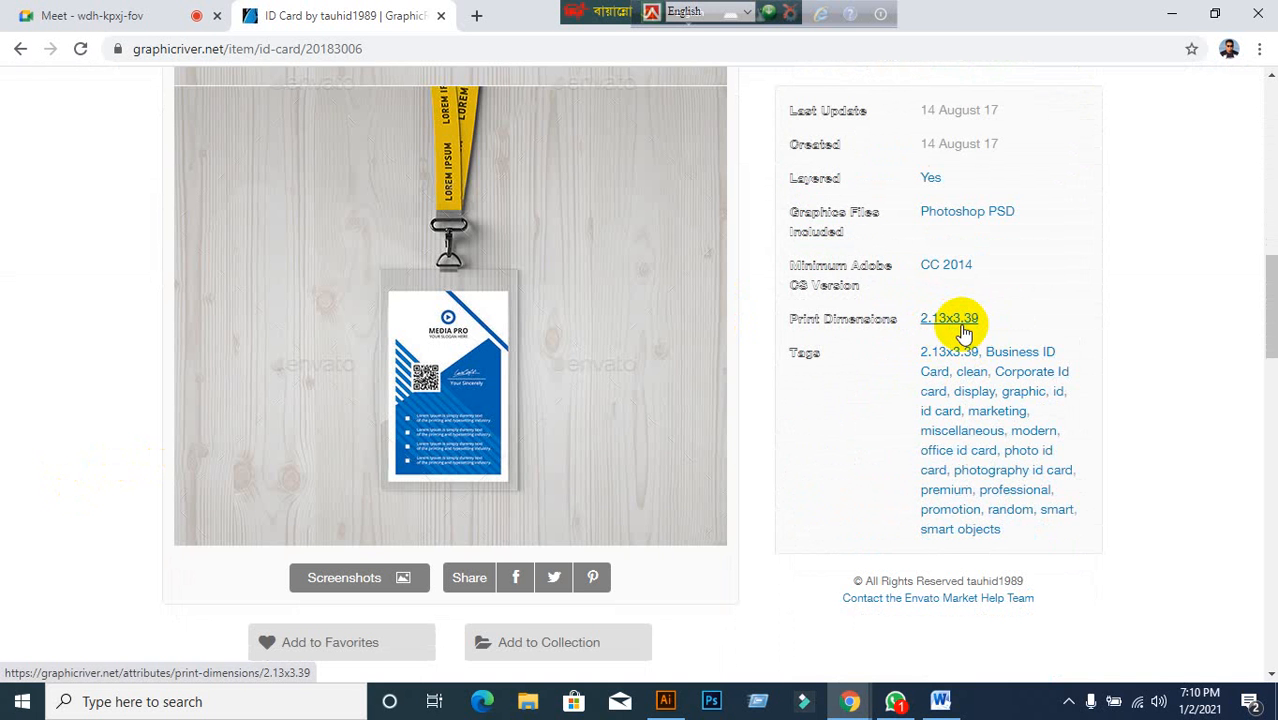
scroll(963, 332, down, 9)
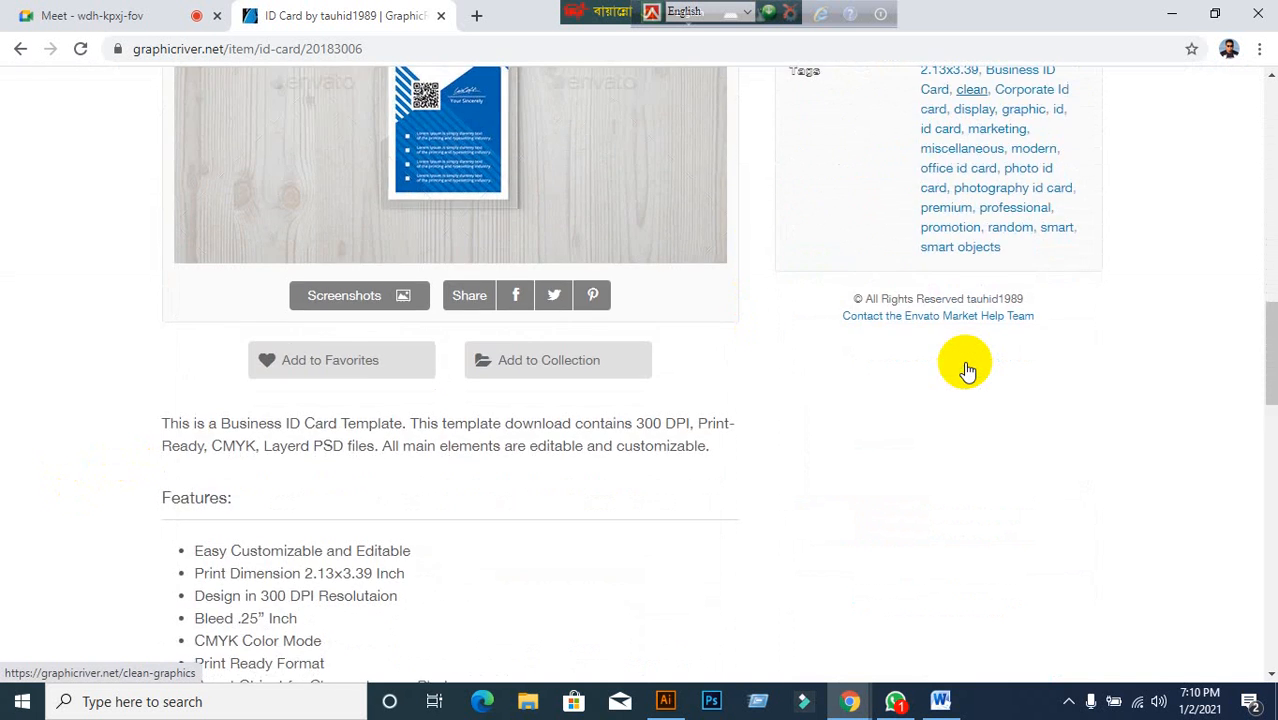
scroll(966, 366, up, 14)
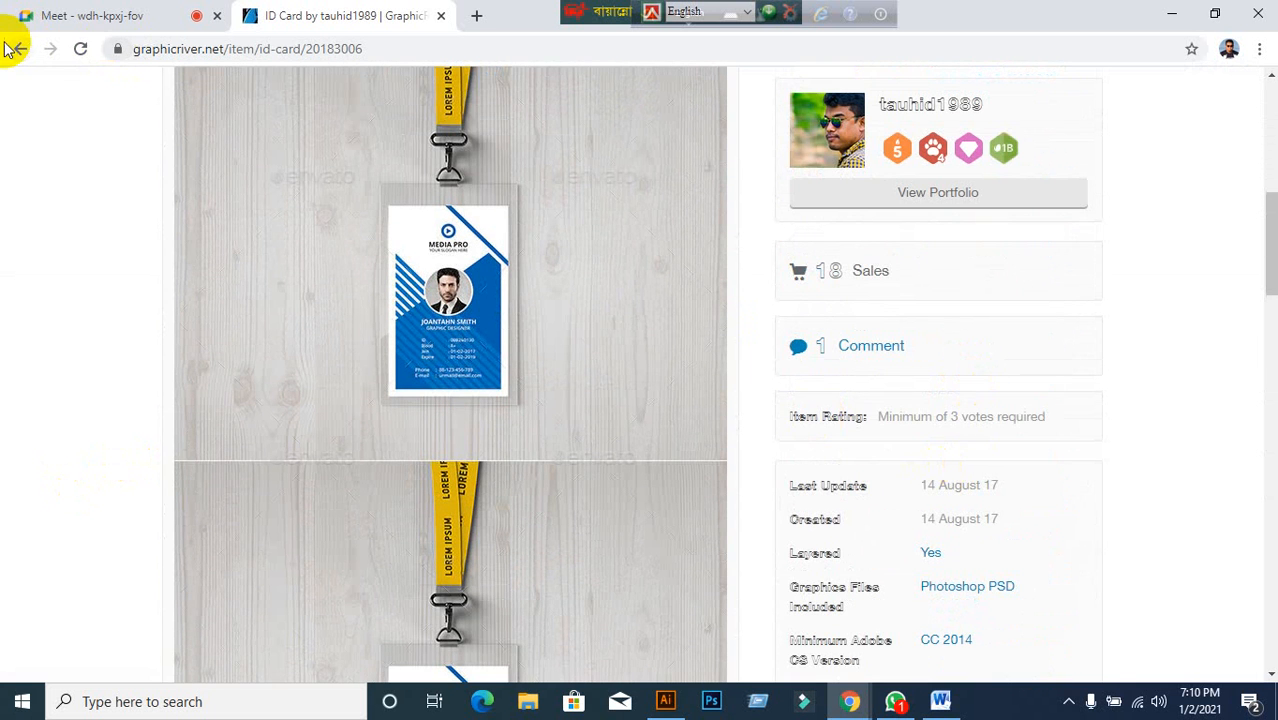
click(15, 49)
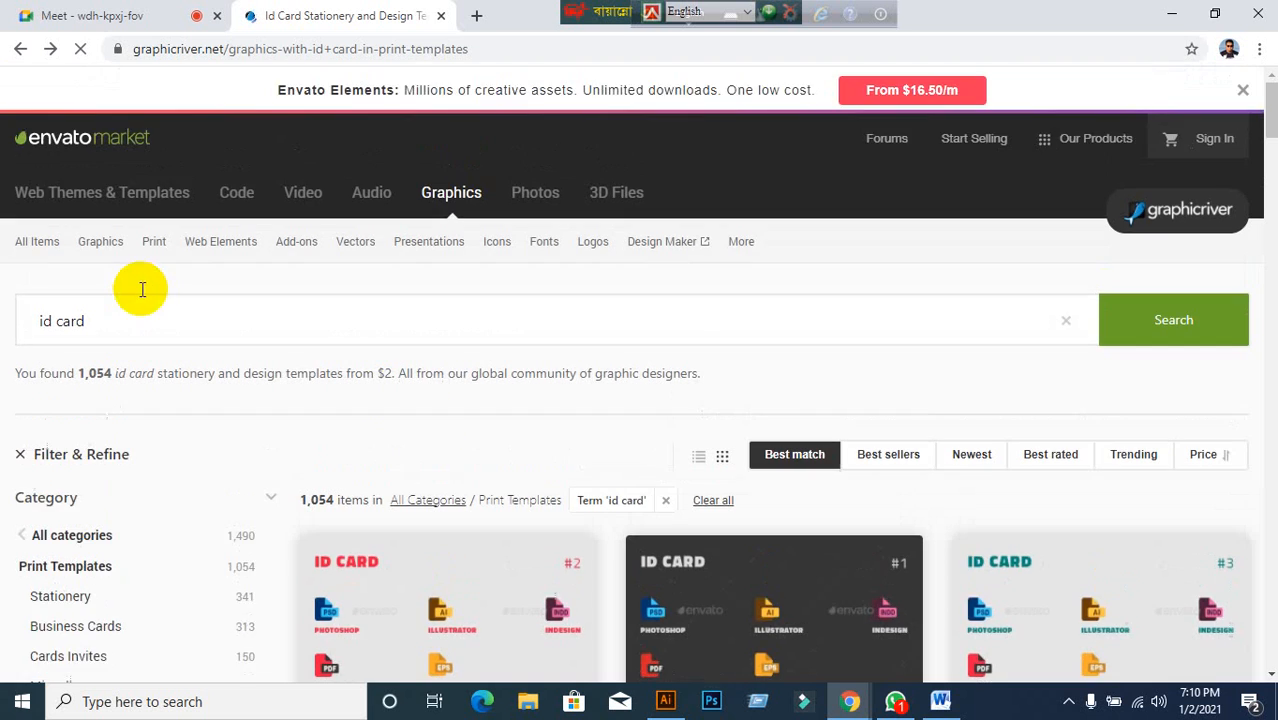
- Scroll to the pagination bar and open page 2 of the 'id card' results
scroll(423, 423, down, 10)
scroll(427, 431, down, 11)
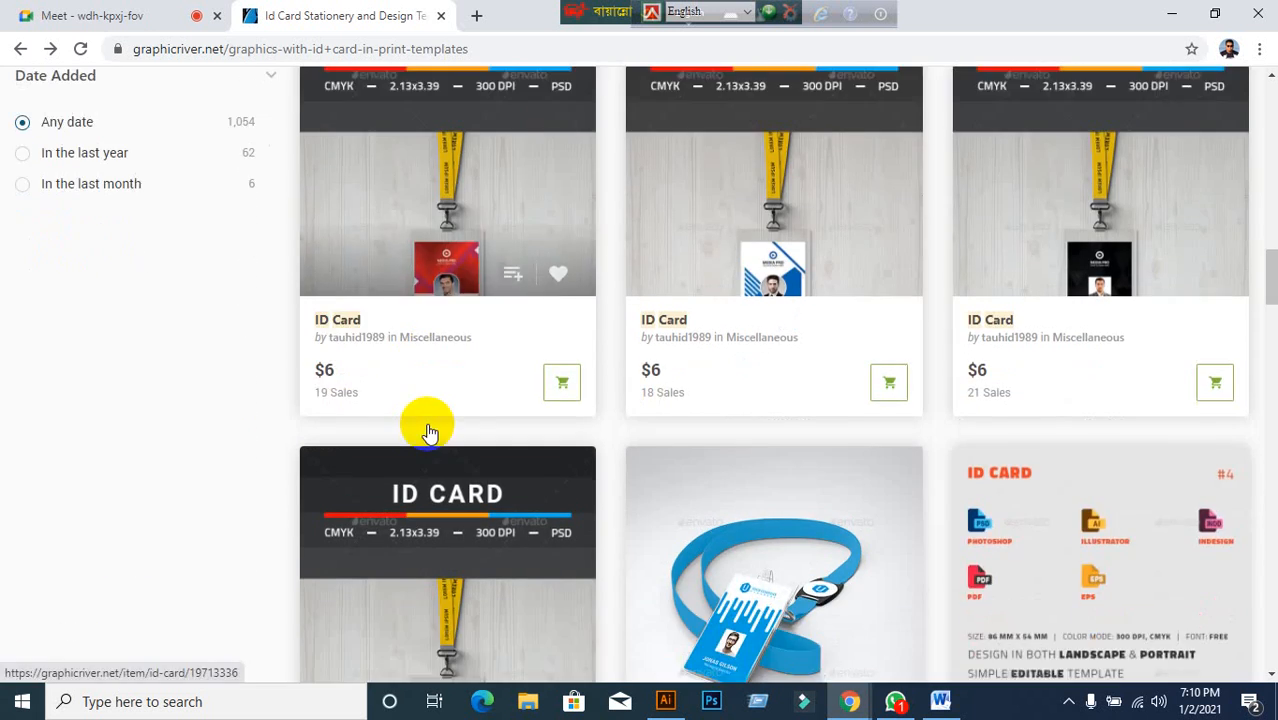
scroll(427, 431, down, 8)
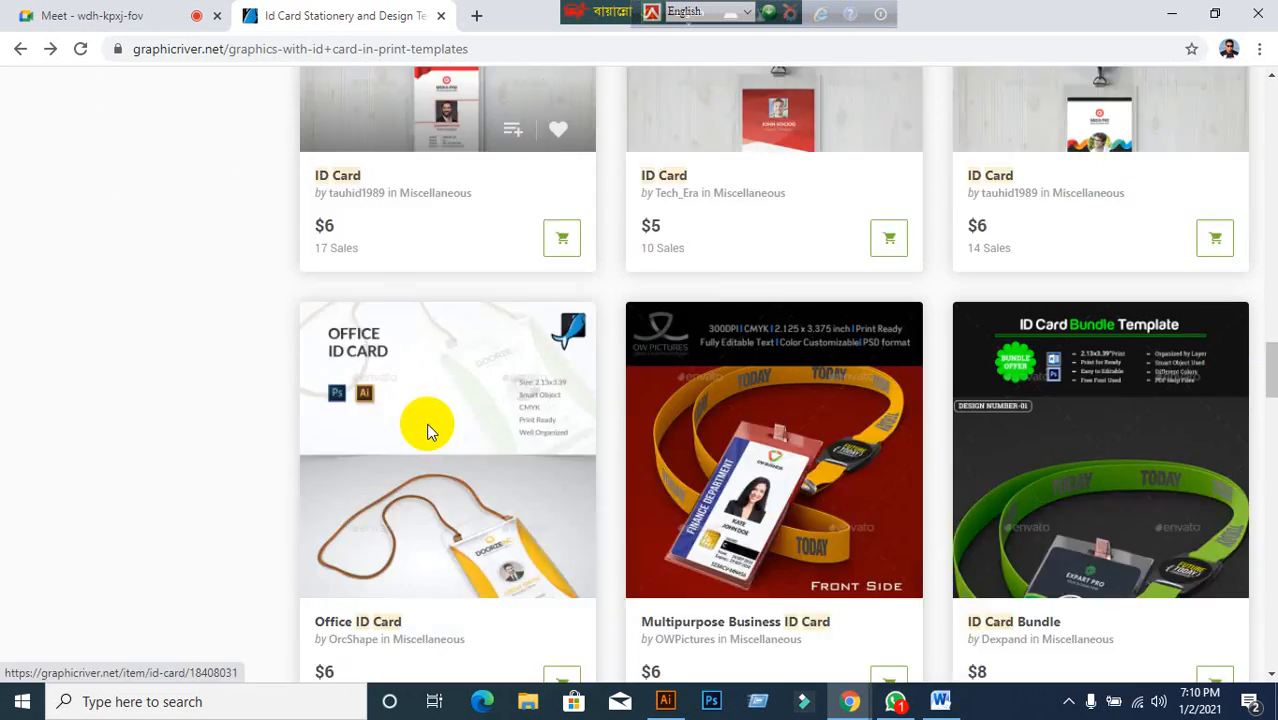
scroll(427, 431, down, 8)
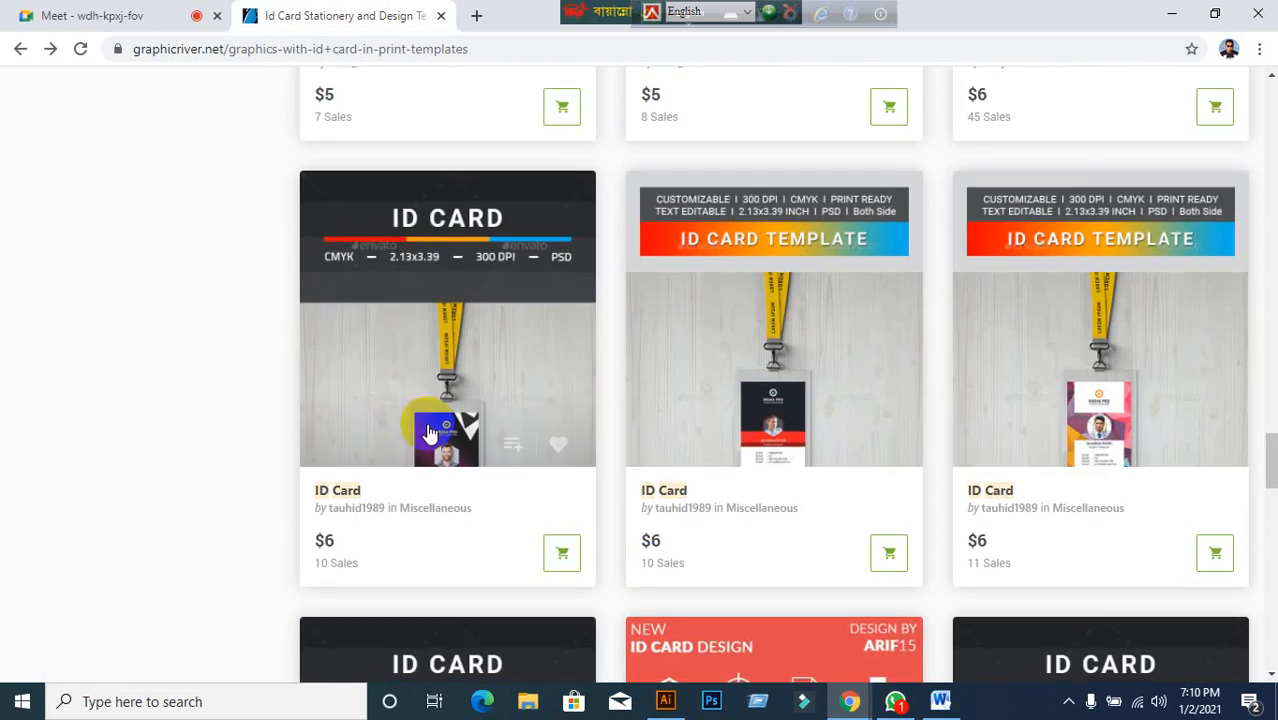
scroll(427, 431, down, 1)
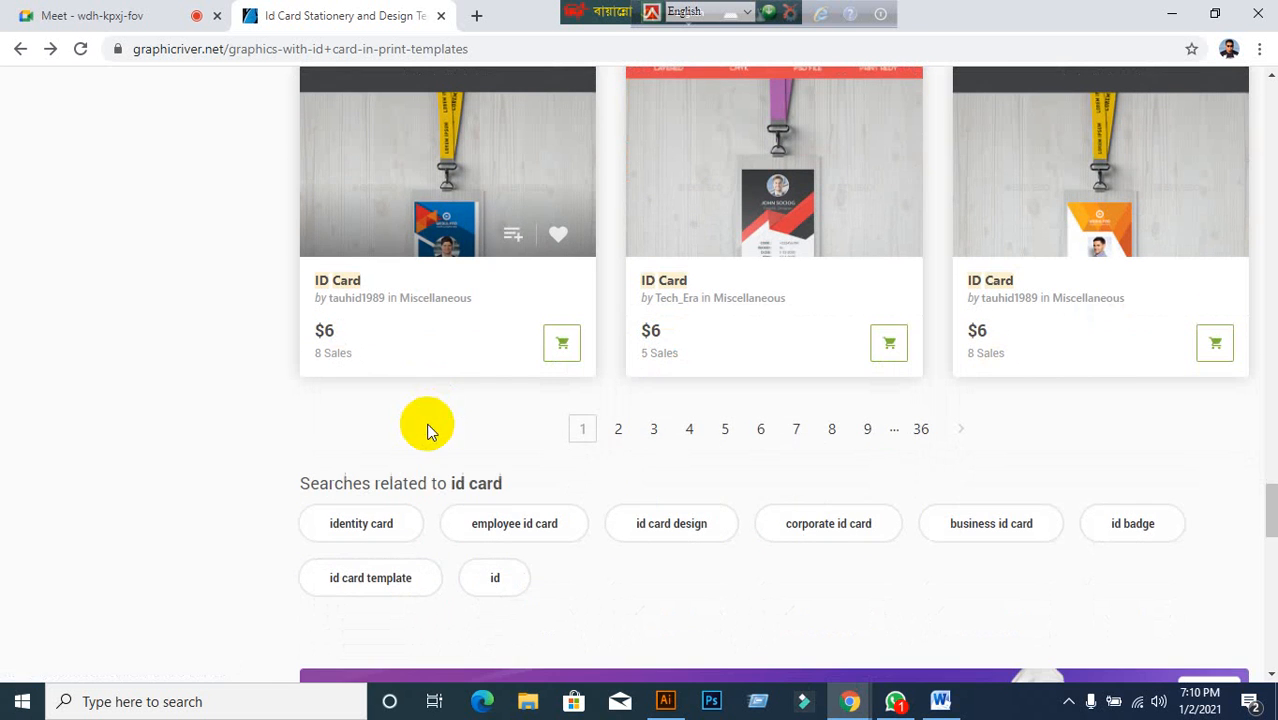
click(618, 428)
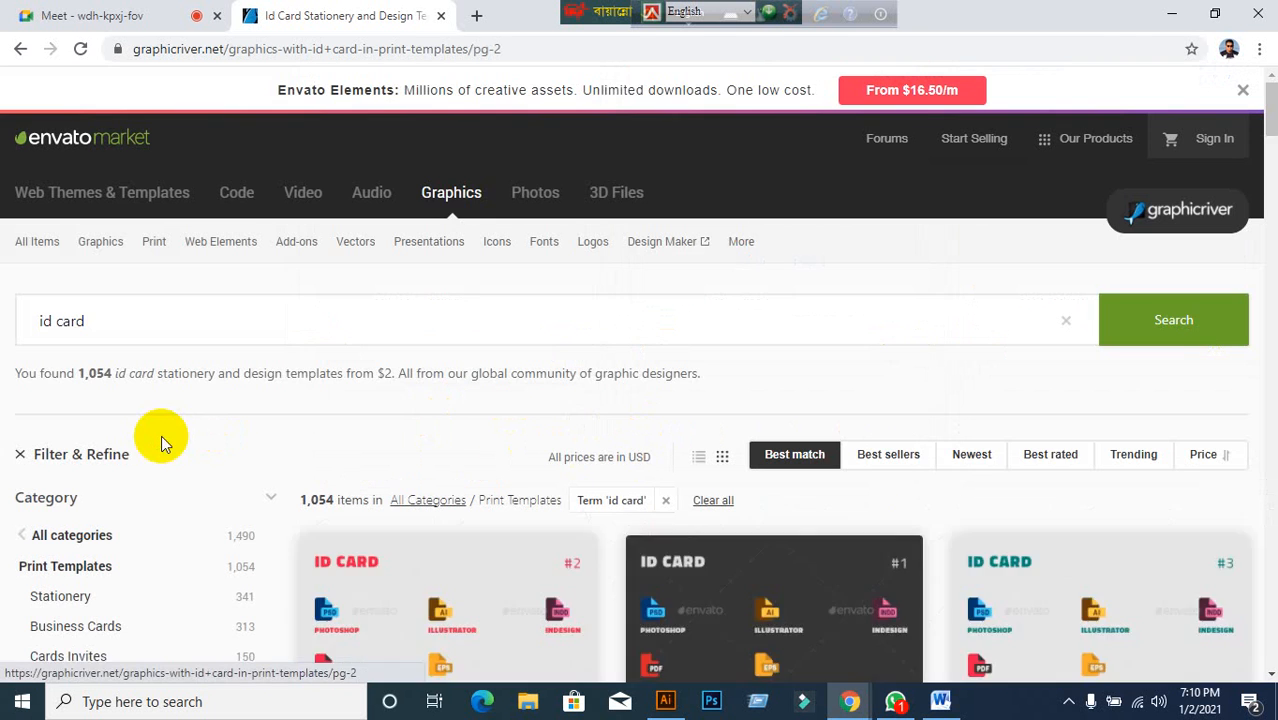
- Scroll through the page 2 ID card templates and return to the top
scroll(443, 418, down, 7)
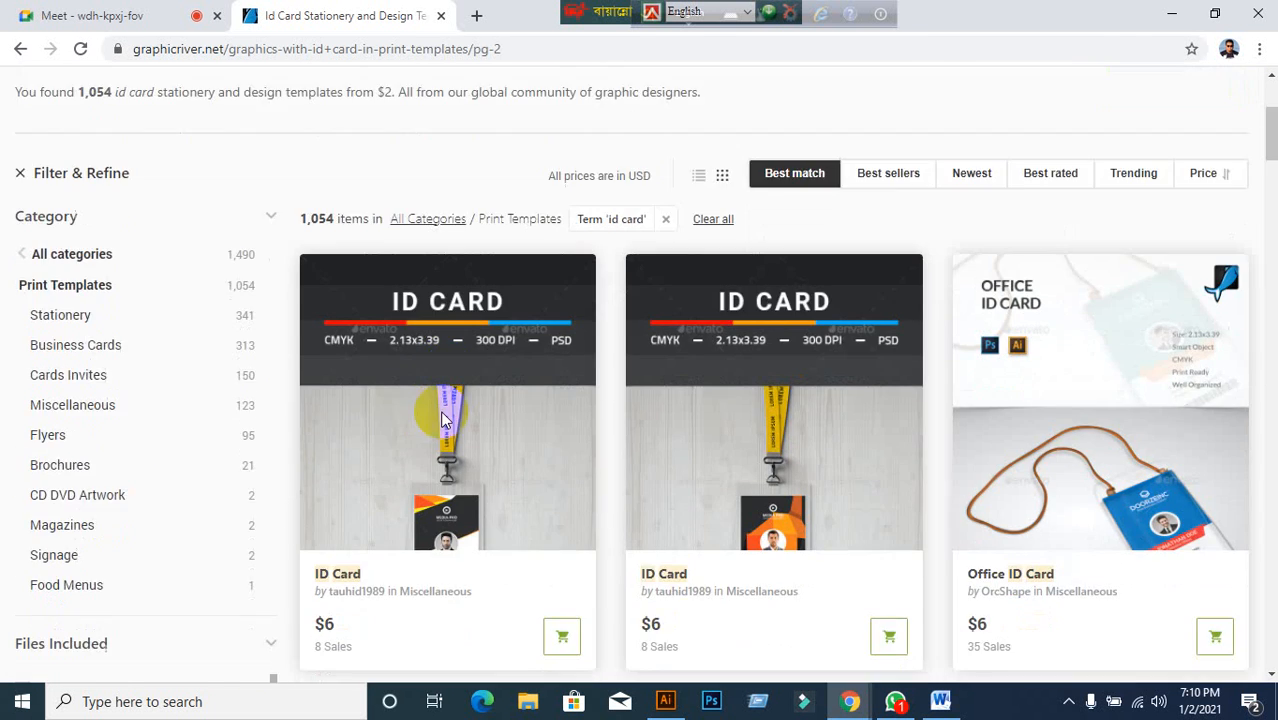
scroll(443, 418, down, 10)
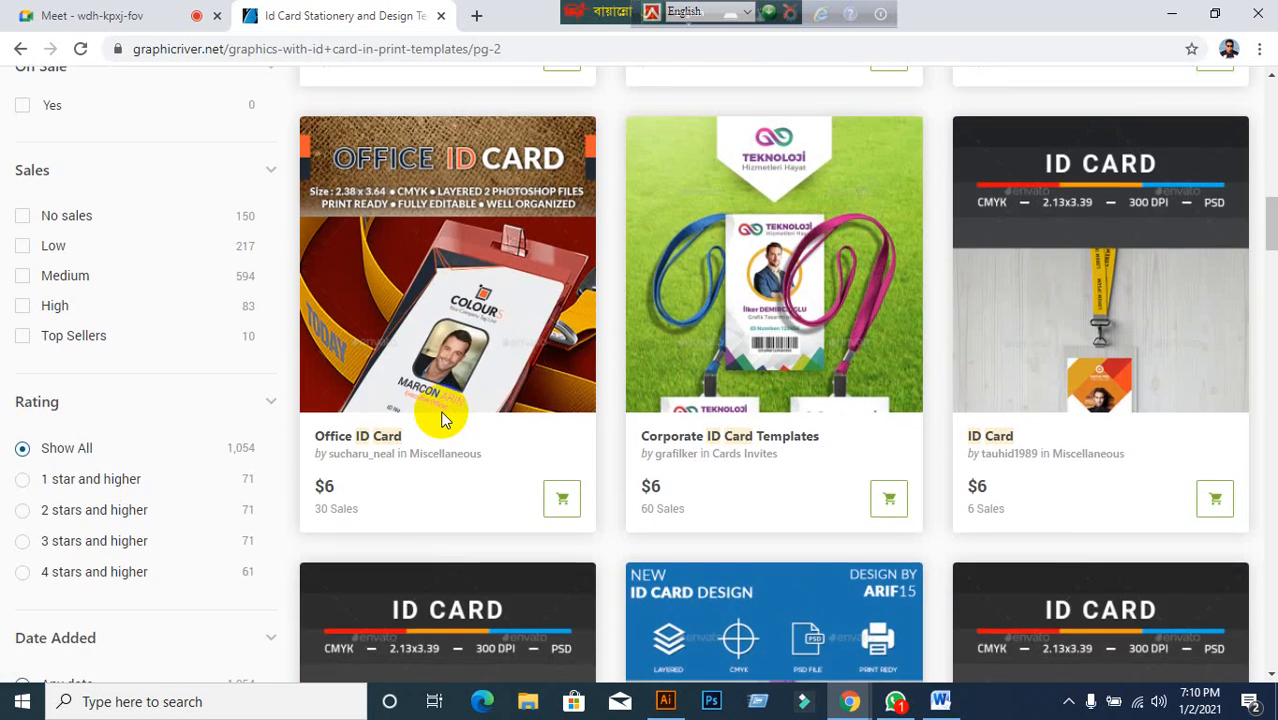
scroll(445, 420, down, 9)
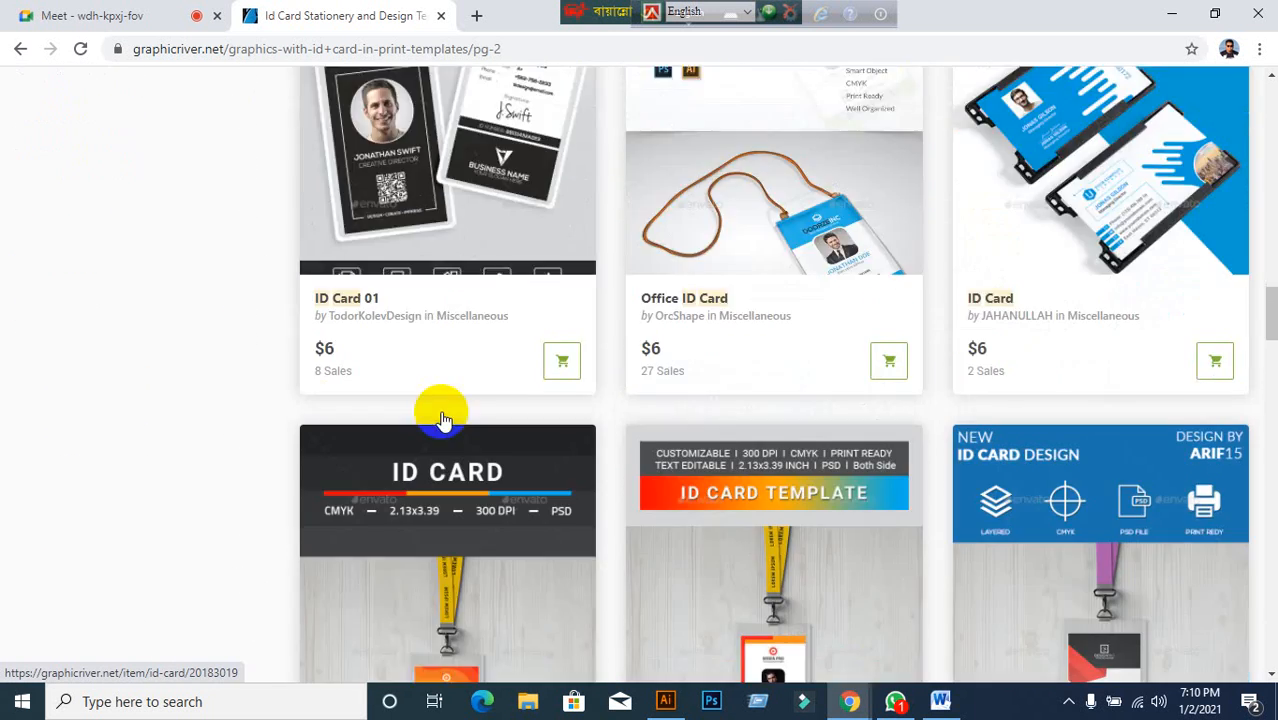
scroll(445, 420, down, 12)
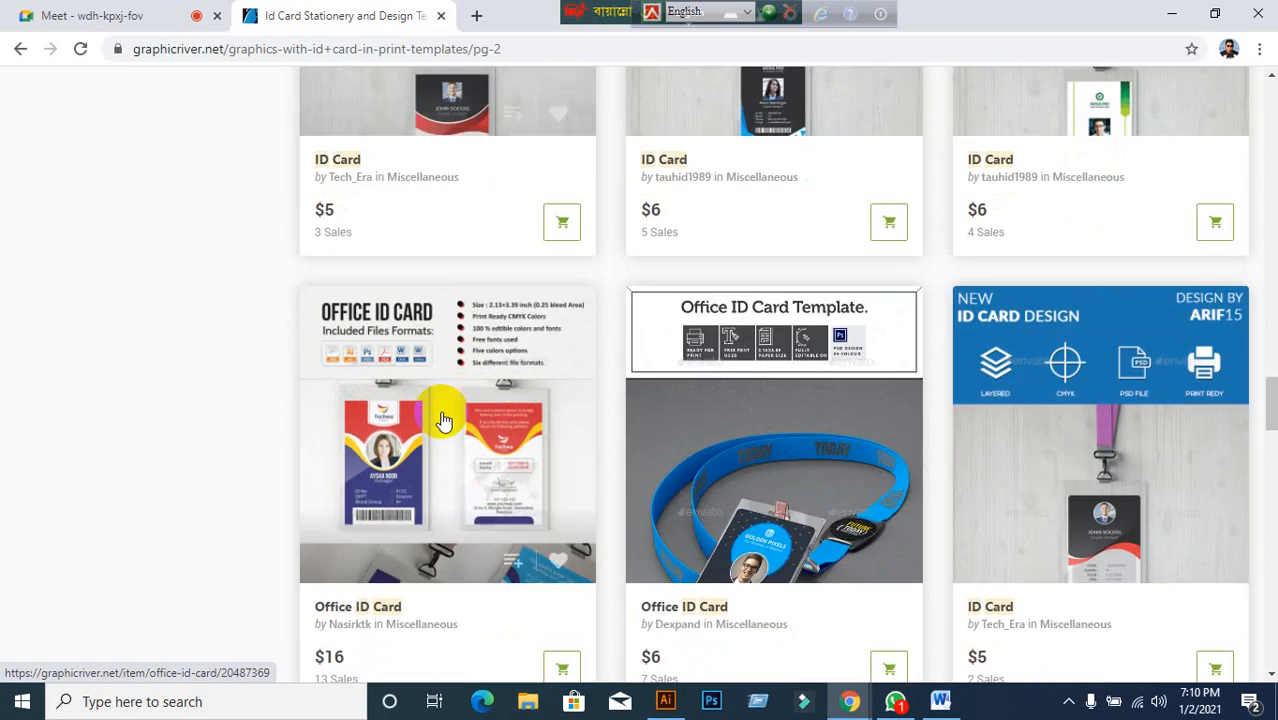
scroll(443, 418, down, 6)
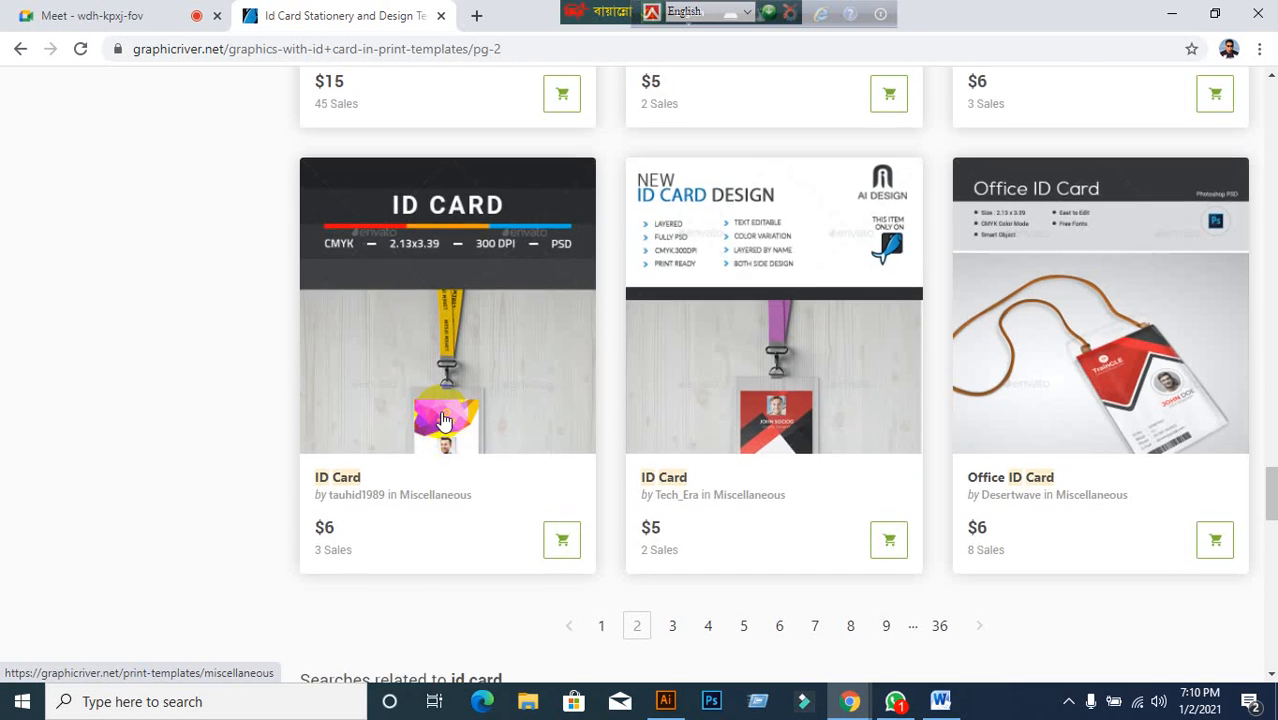
scroll(443, 420, up, 1)
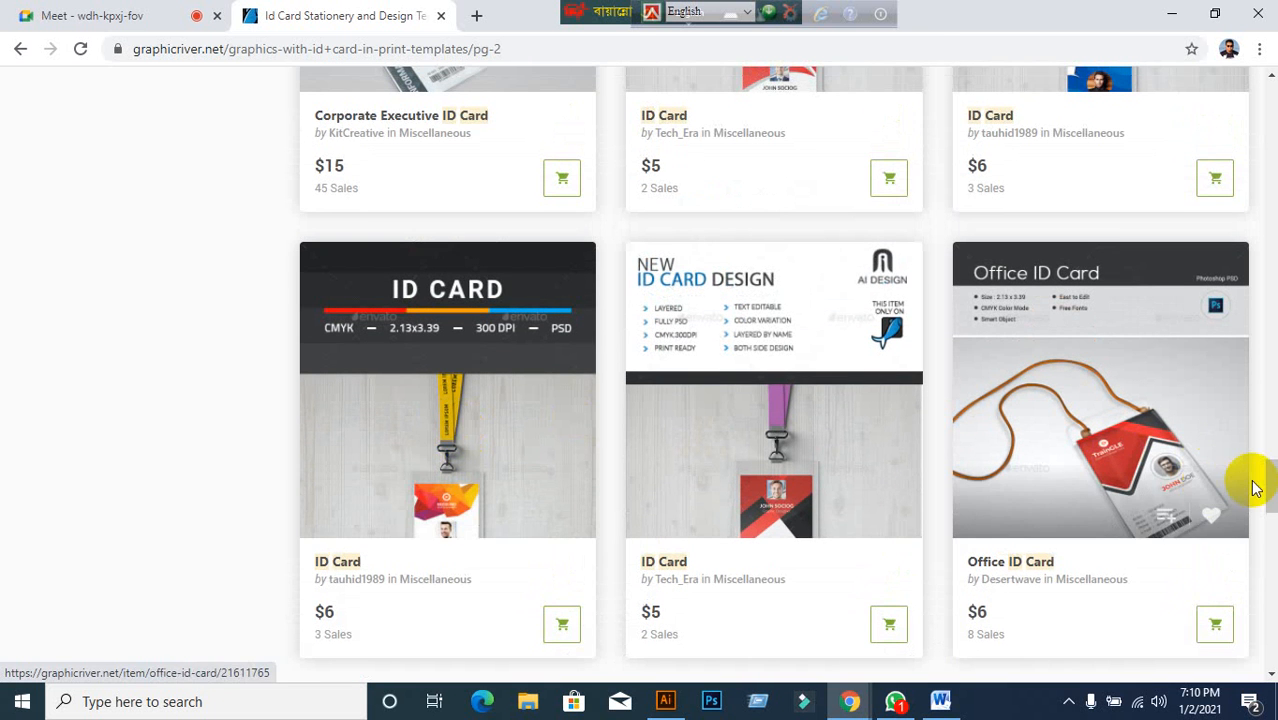
drag(1271, 488, 1268, 22)
- Change the GraphicRiver search to 'corporate id card' and run it
click(116, 321)
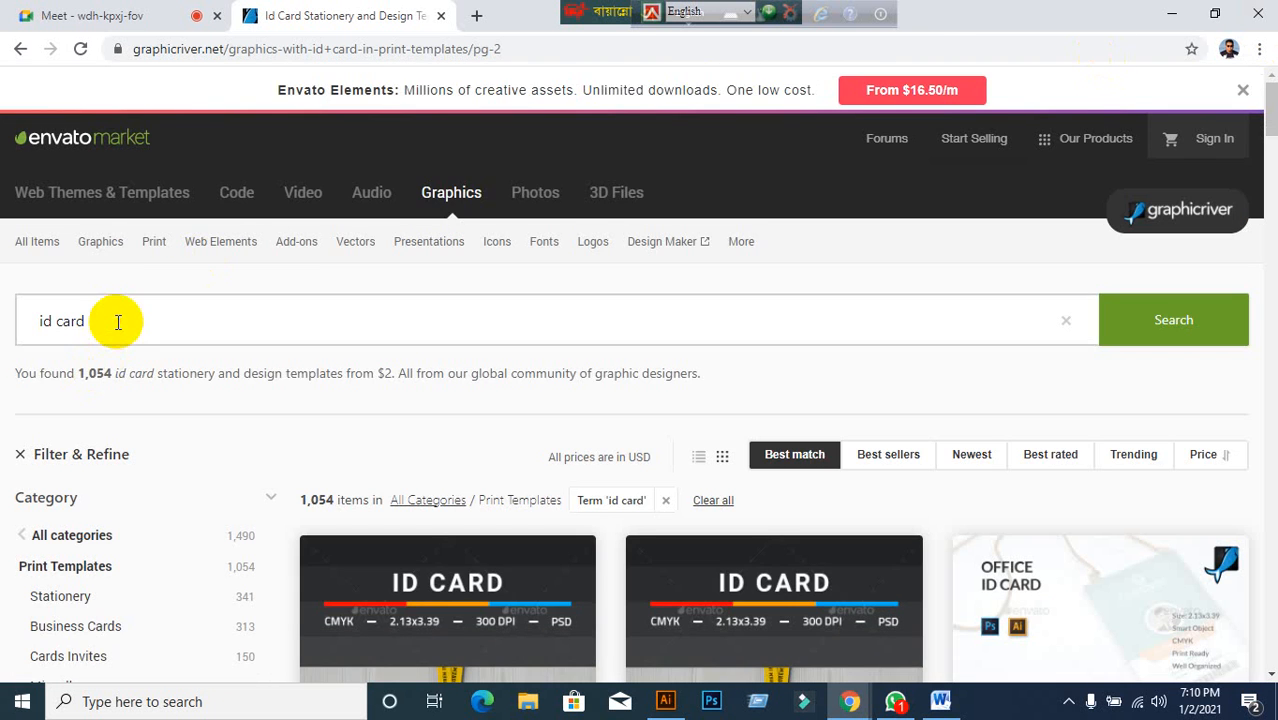
key(BackSpace)
key(BackSpace)
key(BackSpace)
key(BackSpace)
key(BackSpace)
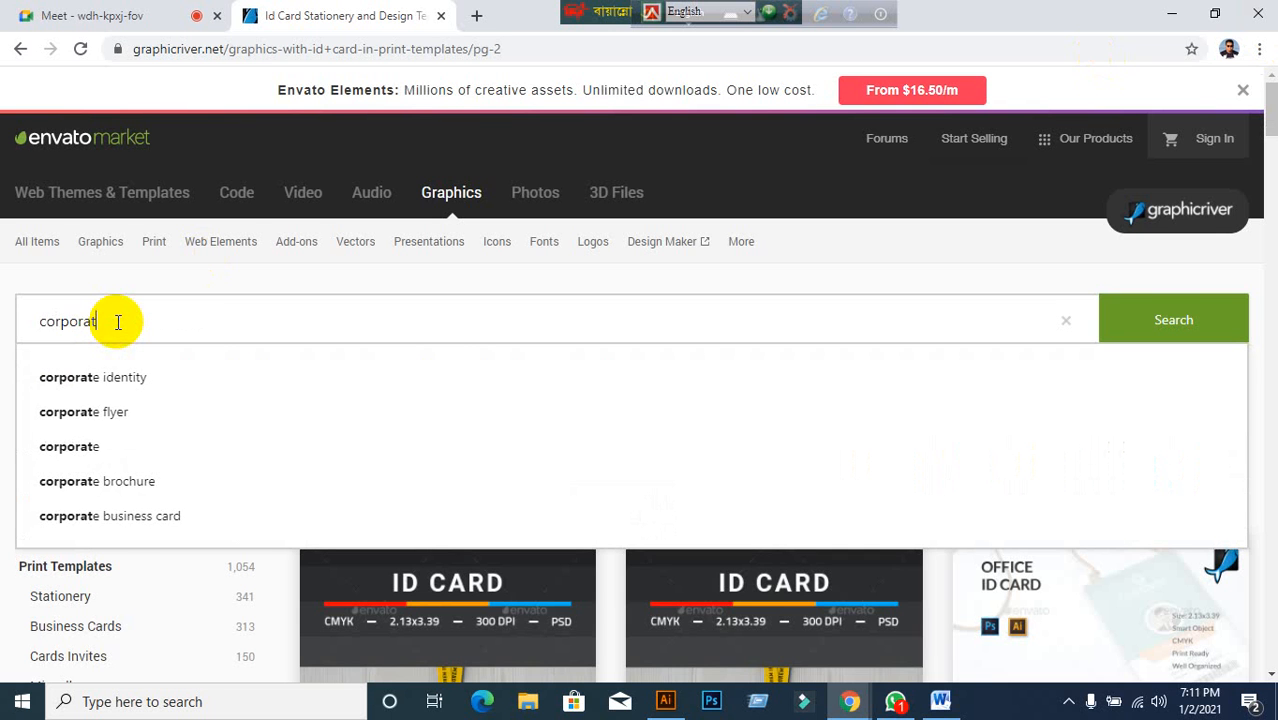
text(card)
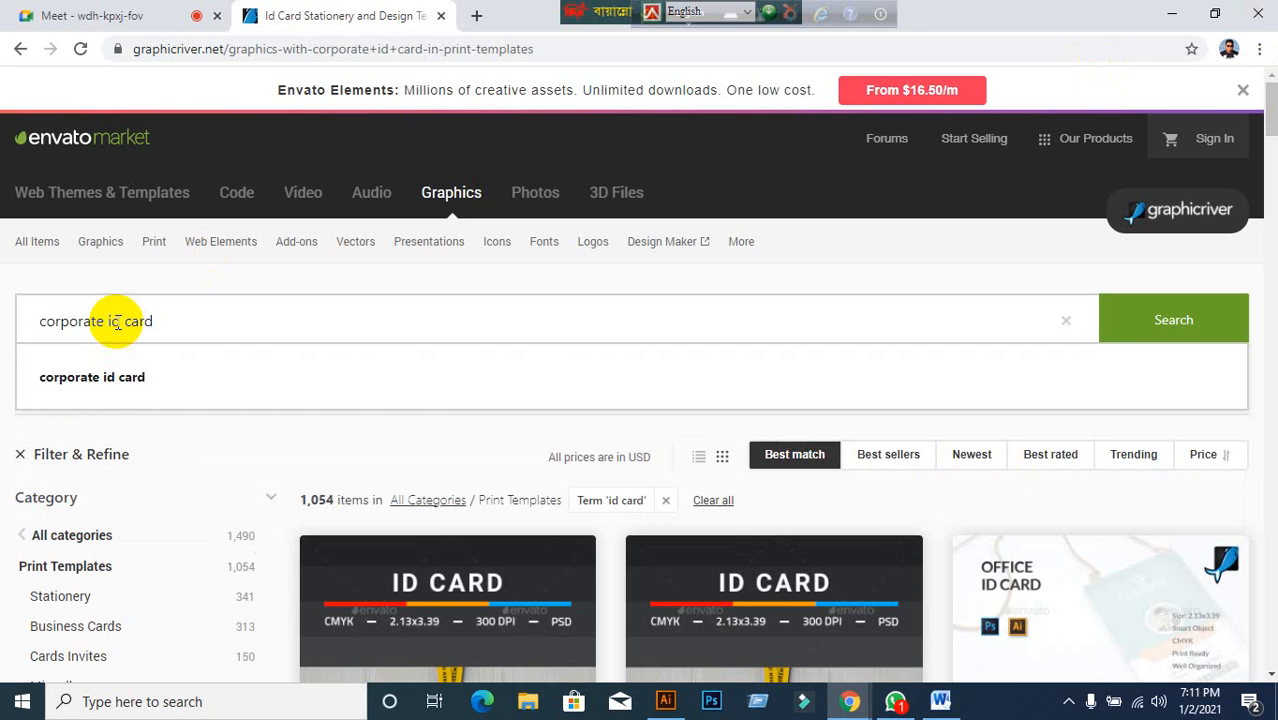
key(Return)
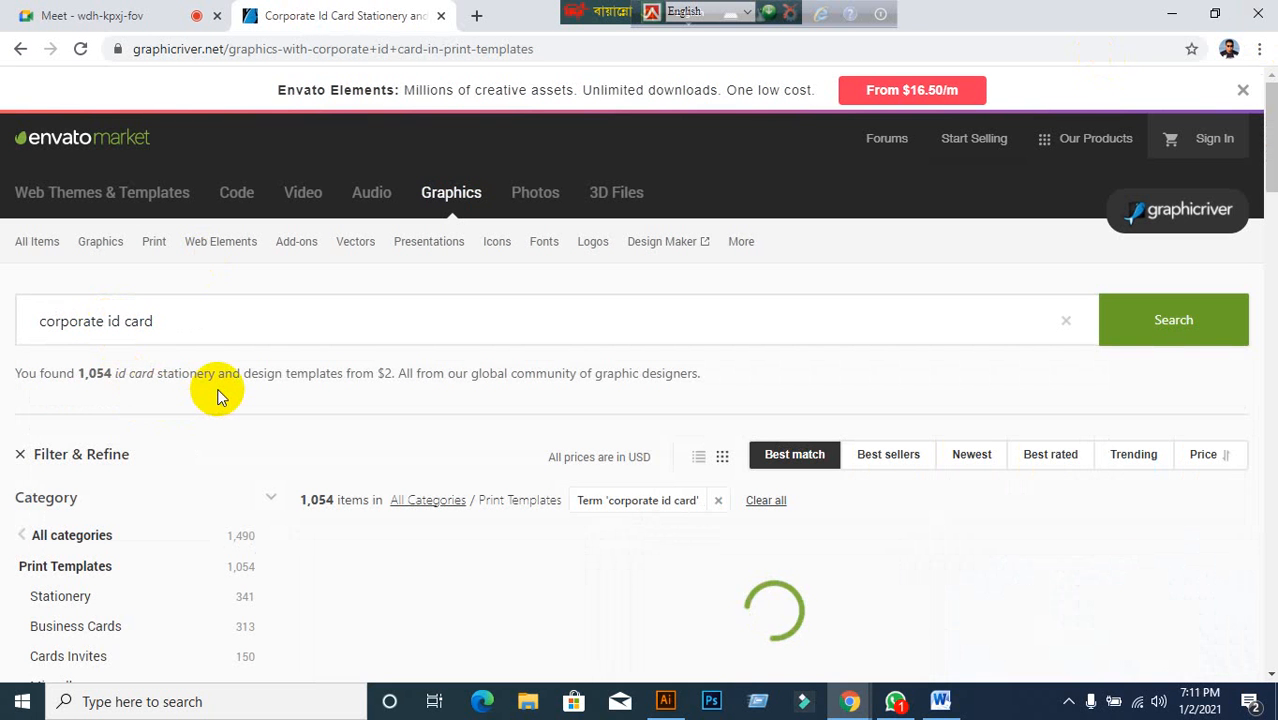
- Scroll down to the pagination and open page 2 of the corporate ID card results
scroll(540, 473, down, 14)
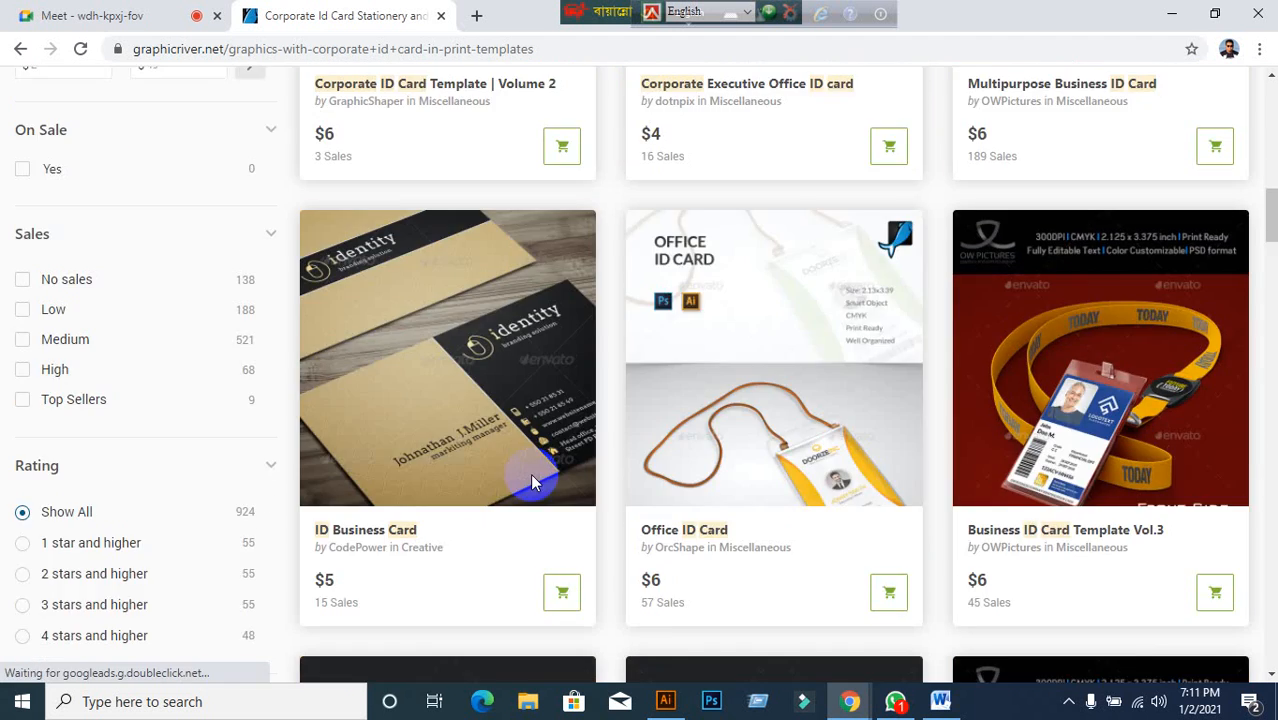
scroll(530, 473, down, 13)
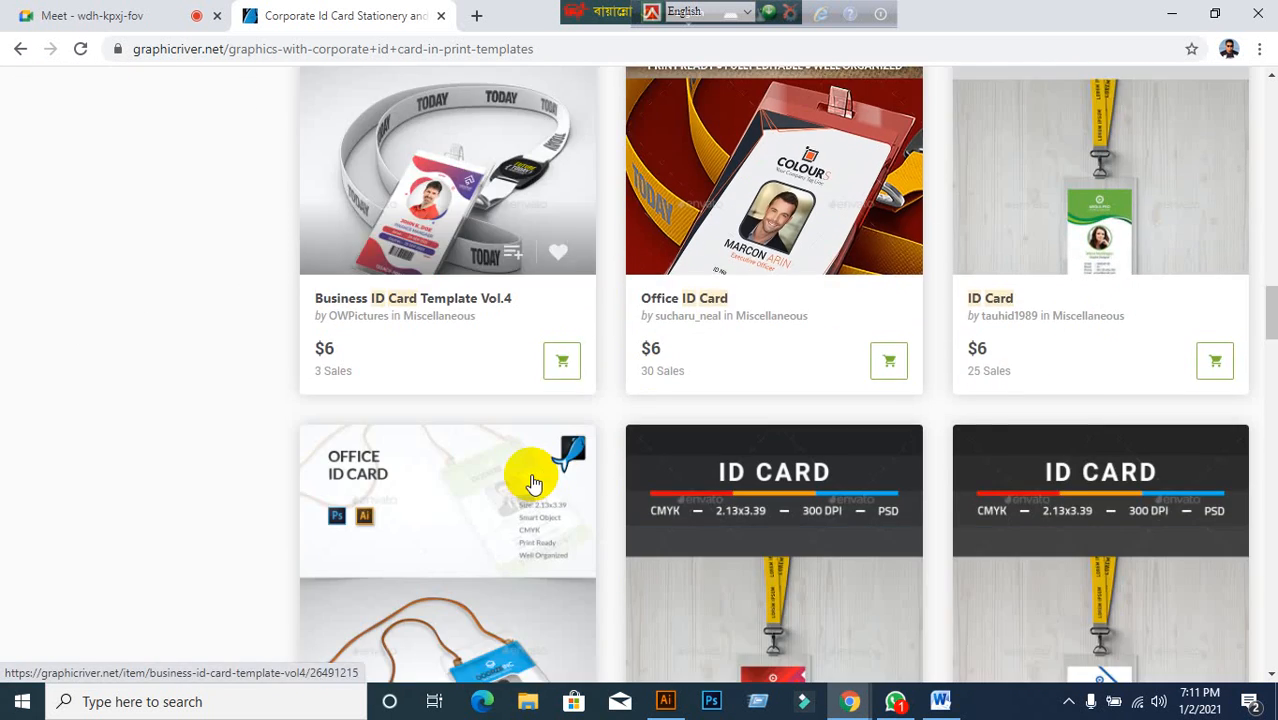
scroll(532, 483, down, 5)
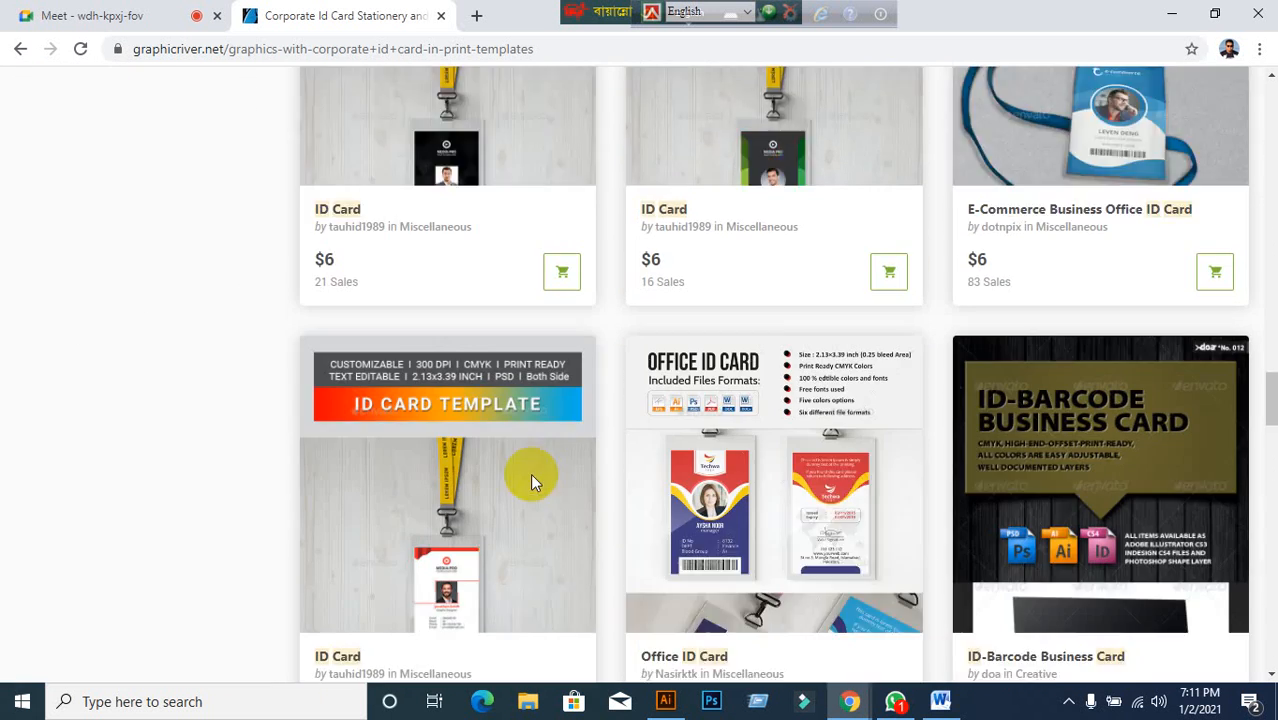
scroll(530, 483, down, 8)
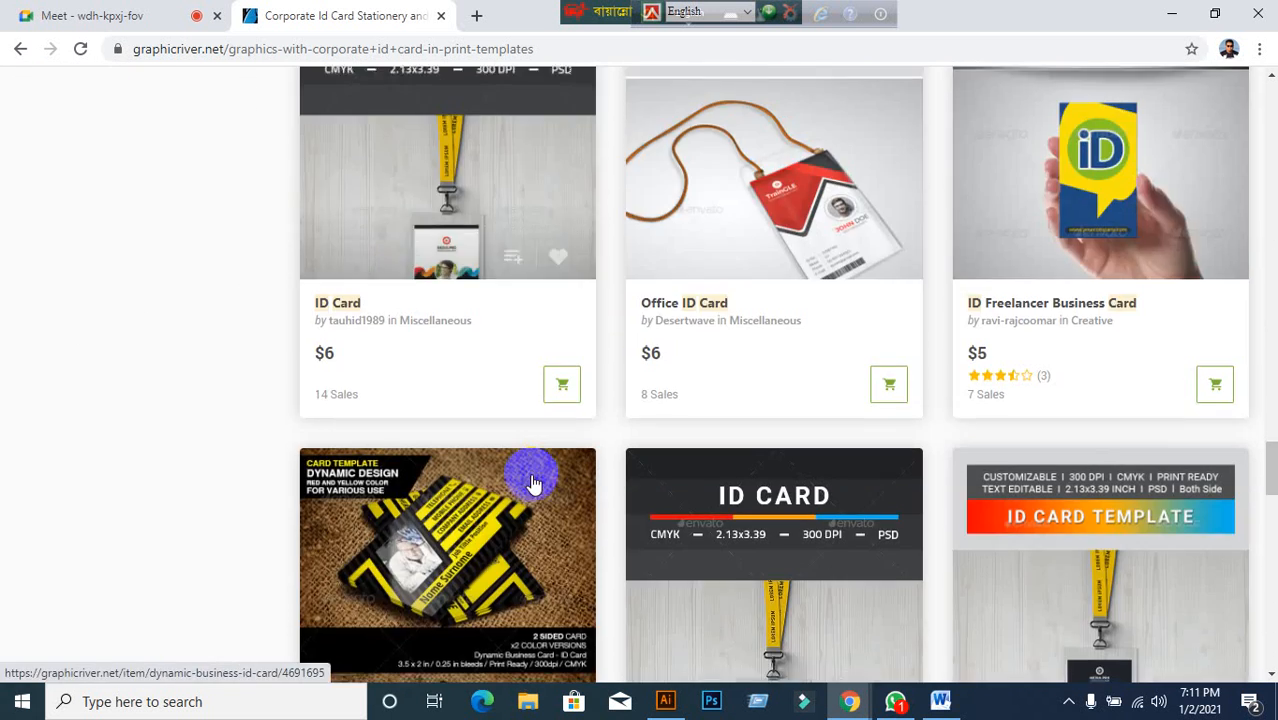
scroll(532, 483, down, 5)
click(619, 360)
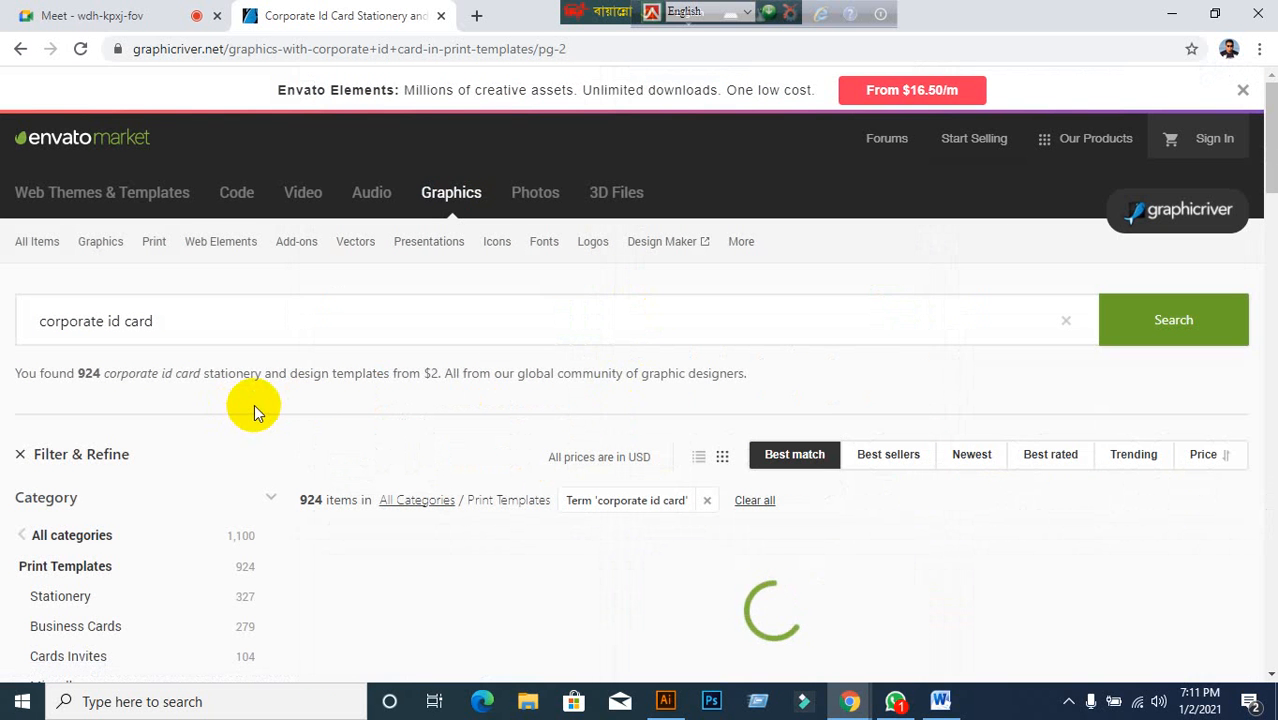
- Browse the page 2 corporate ID card templates down to the pagination
scroll(303, 418, down, 7)
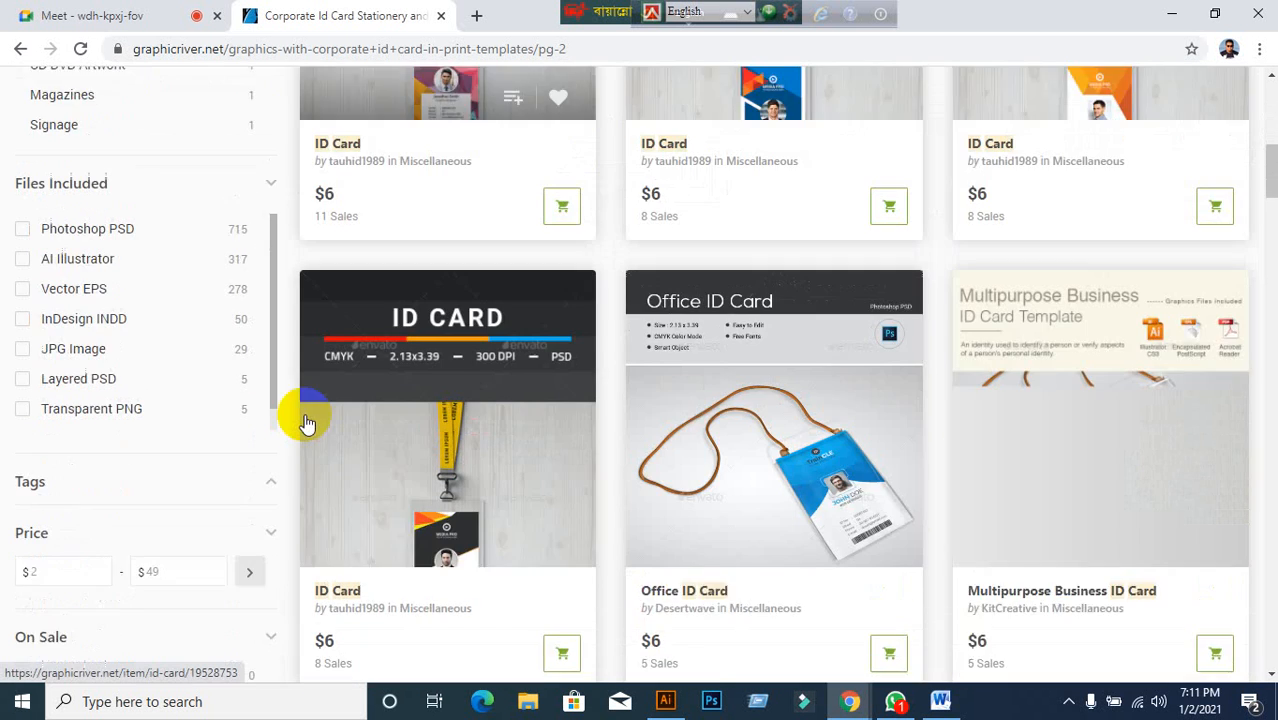
scroll(305, 422, down, 7)
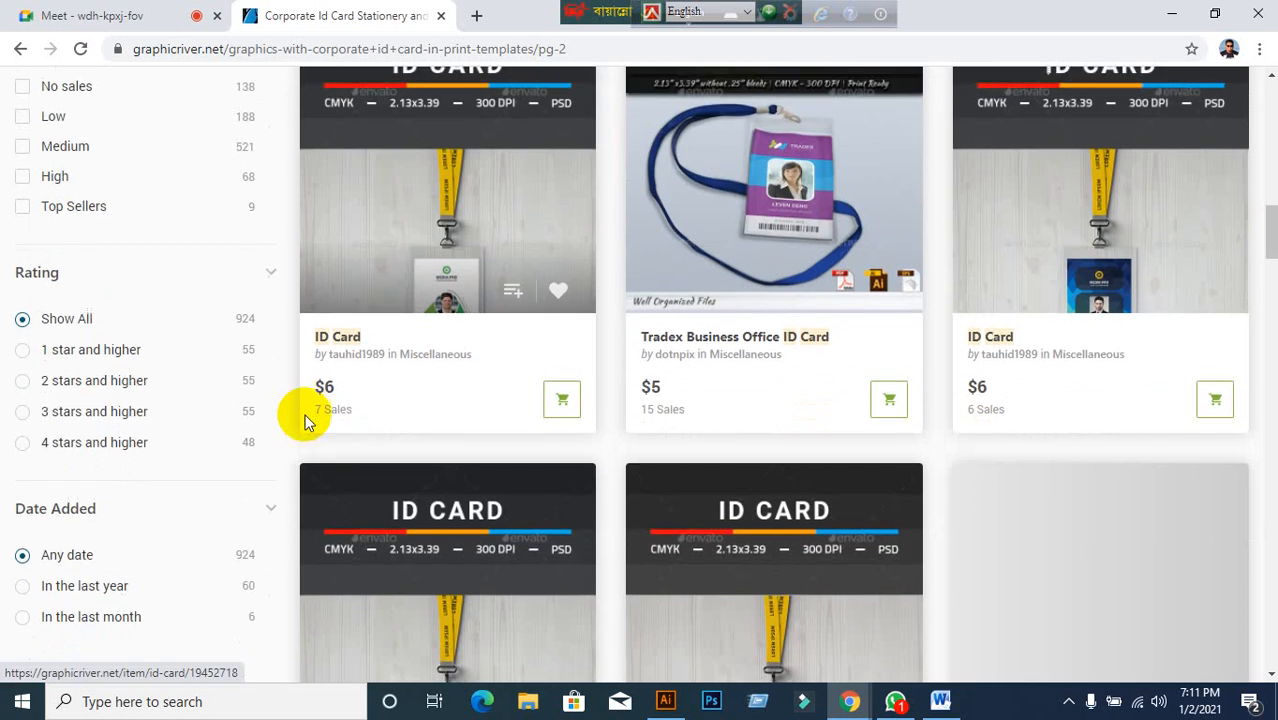
scroll(305, 422, down, 5)
scroll(305, 422, down, 4)
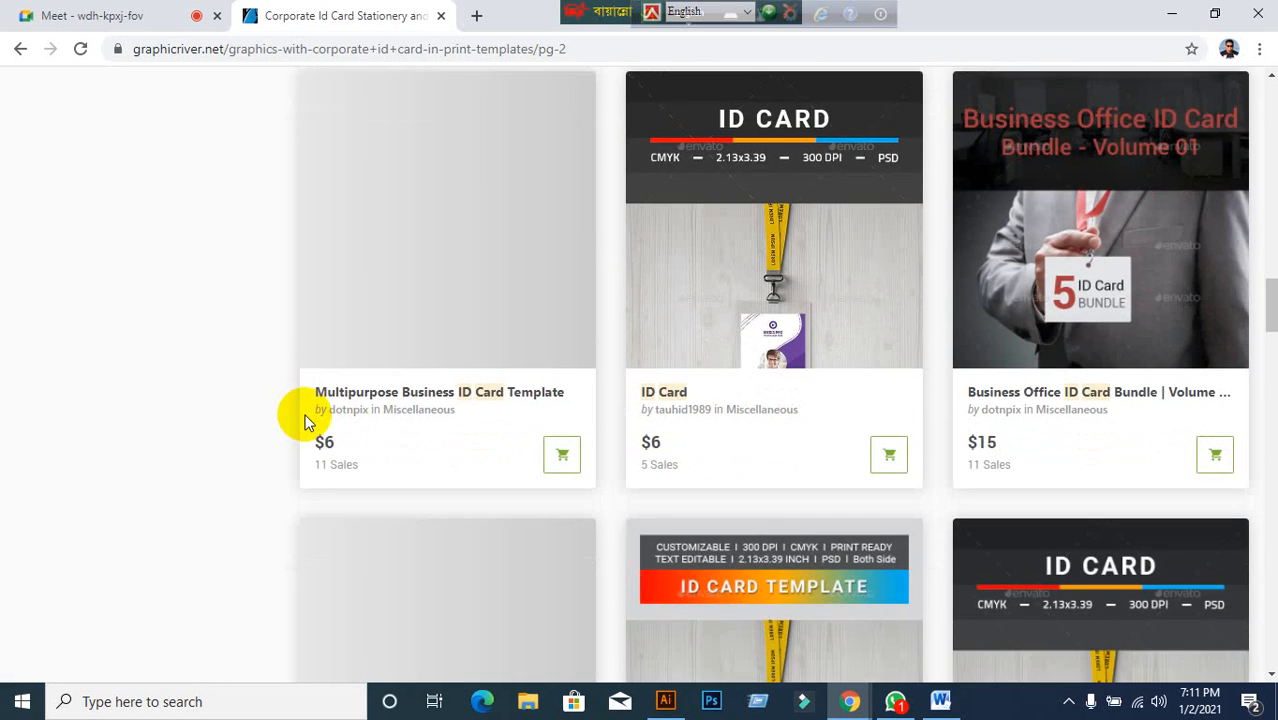
scroll(305, 420, down, 14)
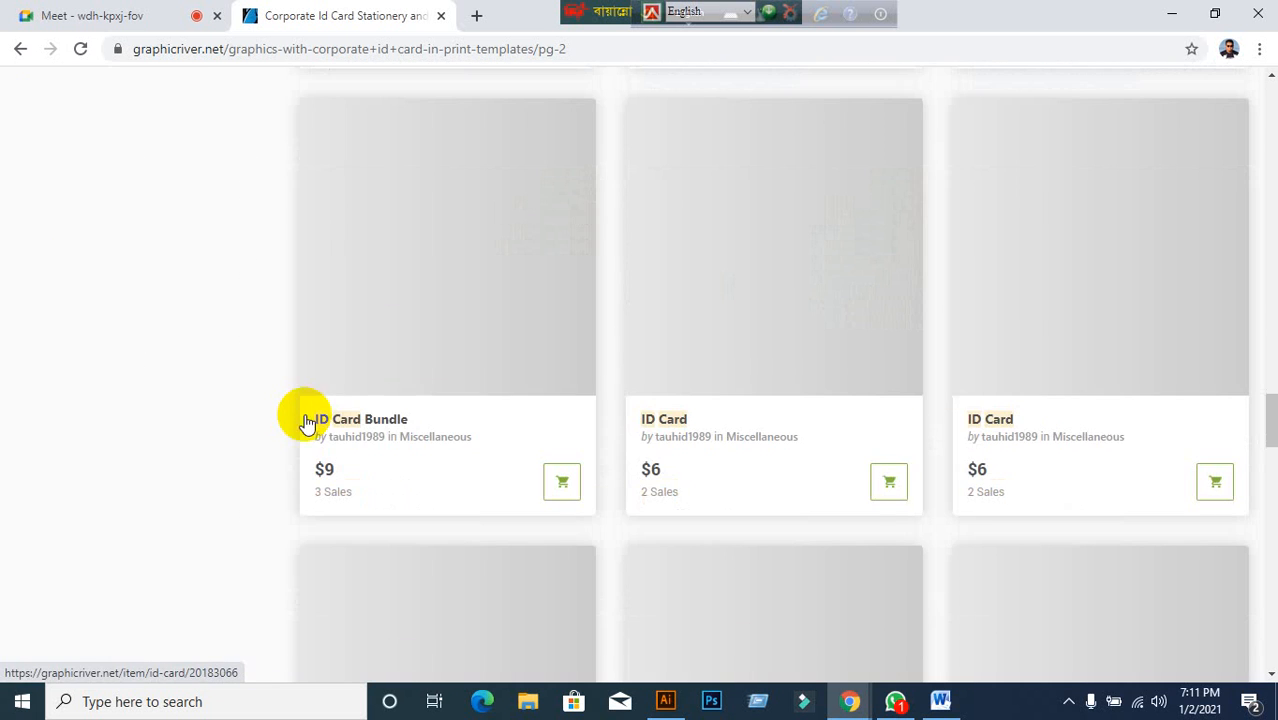
scroll(462, 406, up, 10)
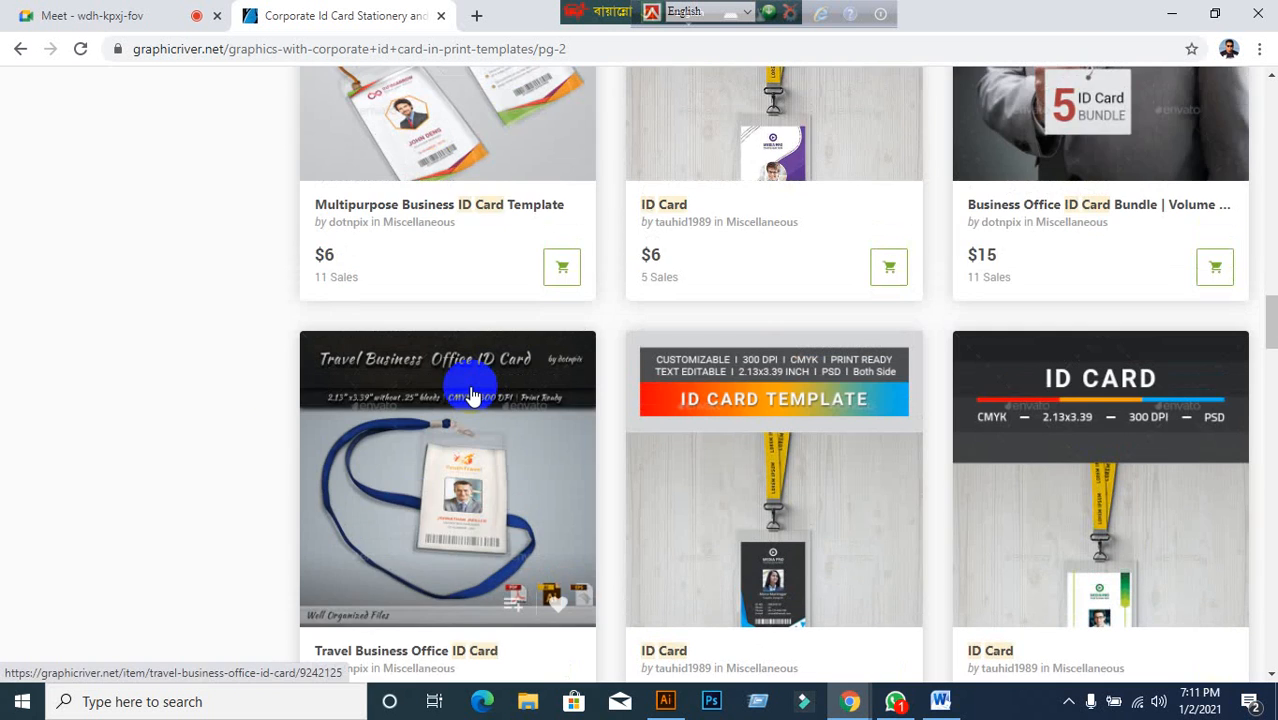
scroll(471, 405, down, 11)
scroll(474, 388, down, 9)
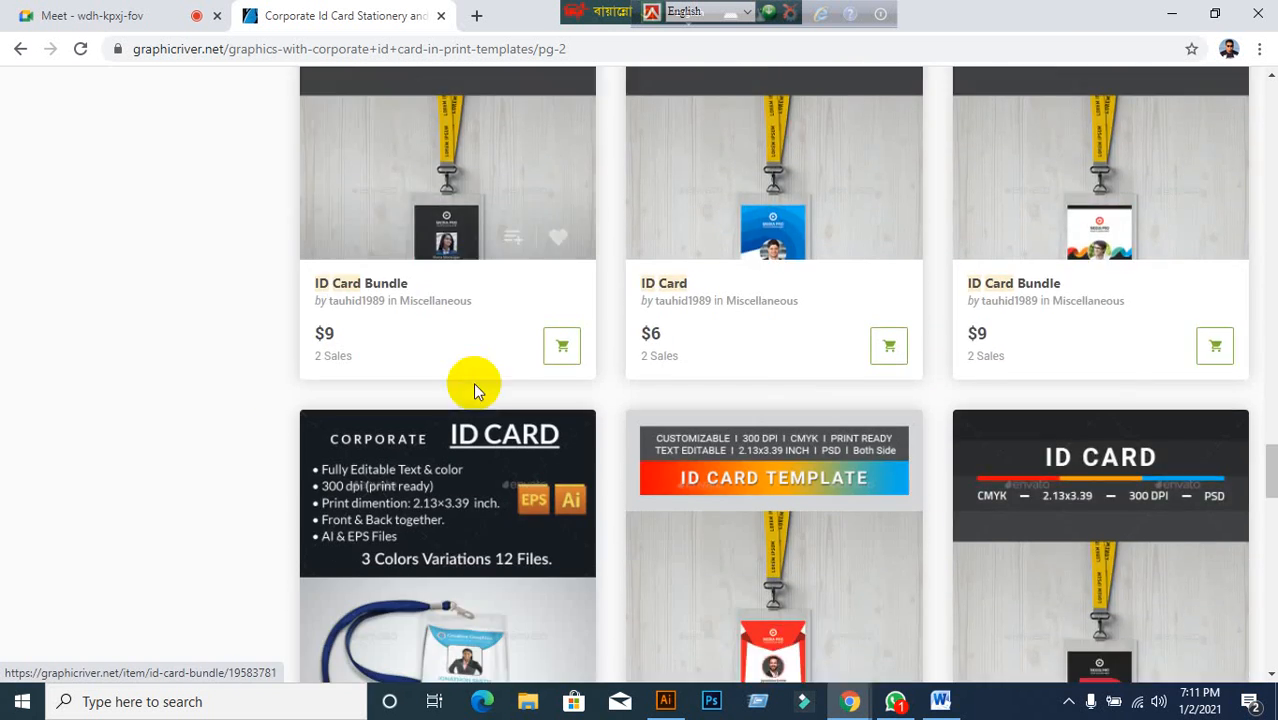
scroll(476, 390, up, 4)
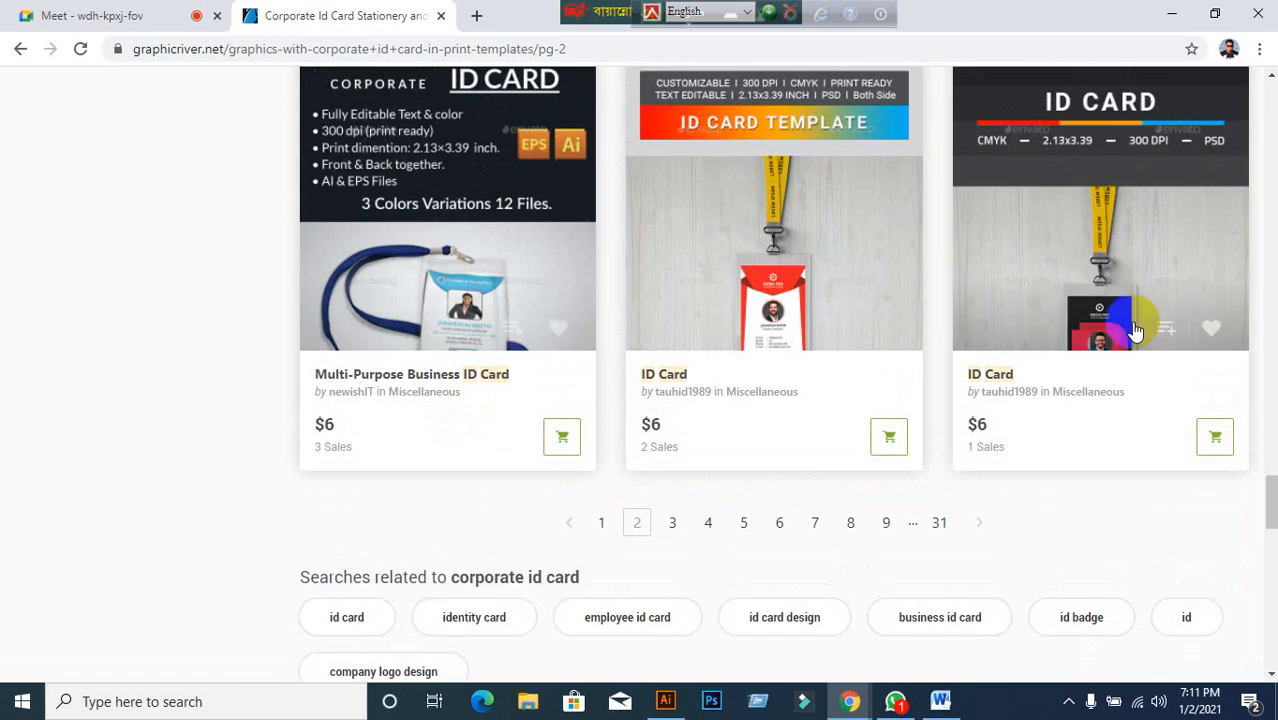
scroll(621, 305, up, 3)
- Open Id Card.txt from the Practice Link folder on the desktop
click(1173, 15)
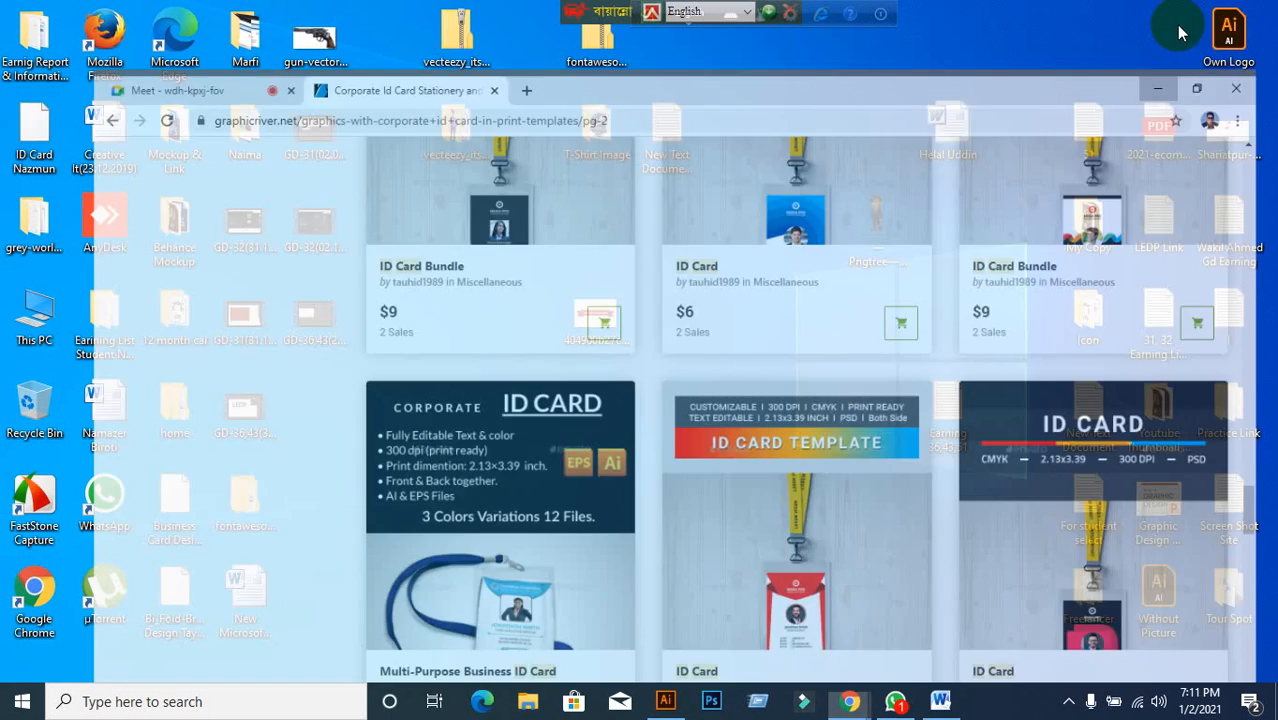
click(1240, 432)
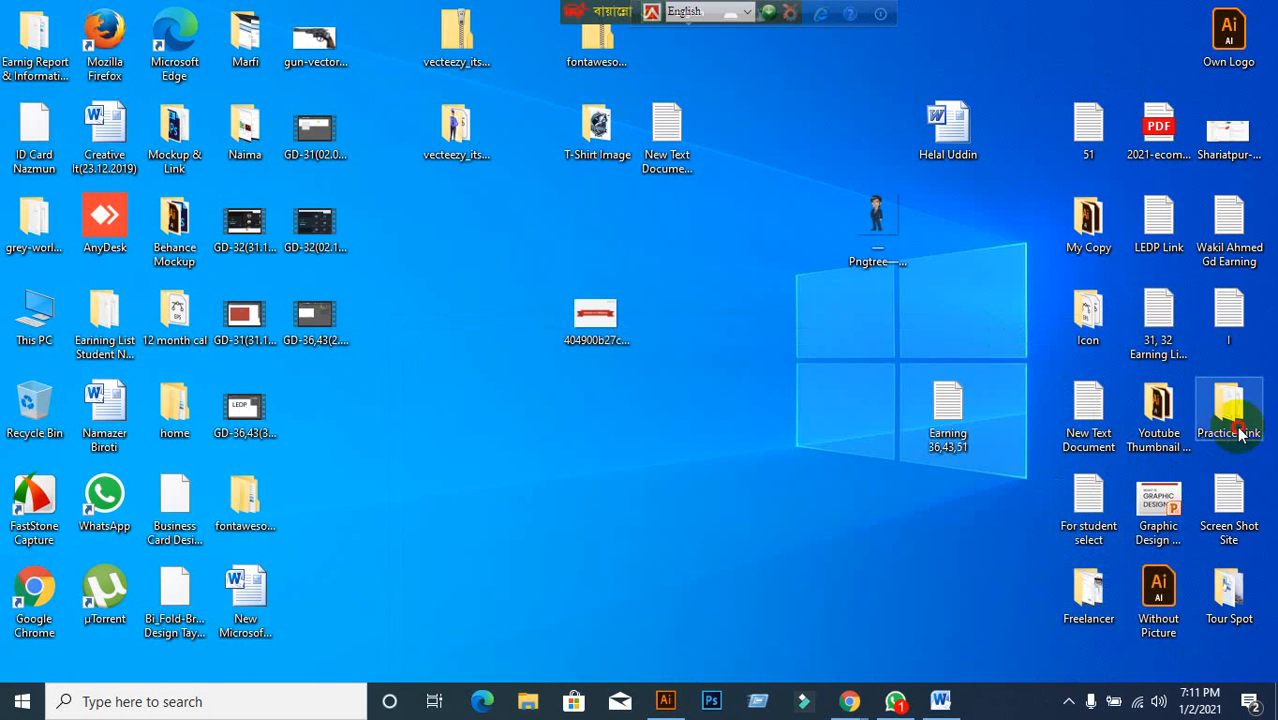
double_click(1208, 434)
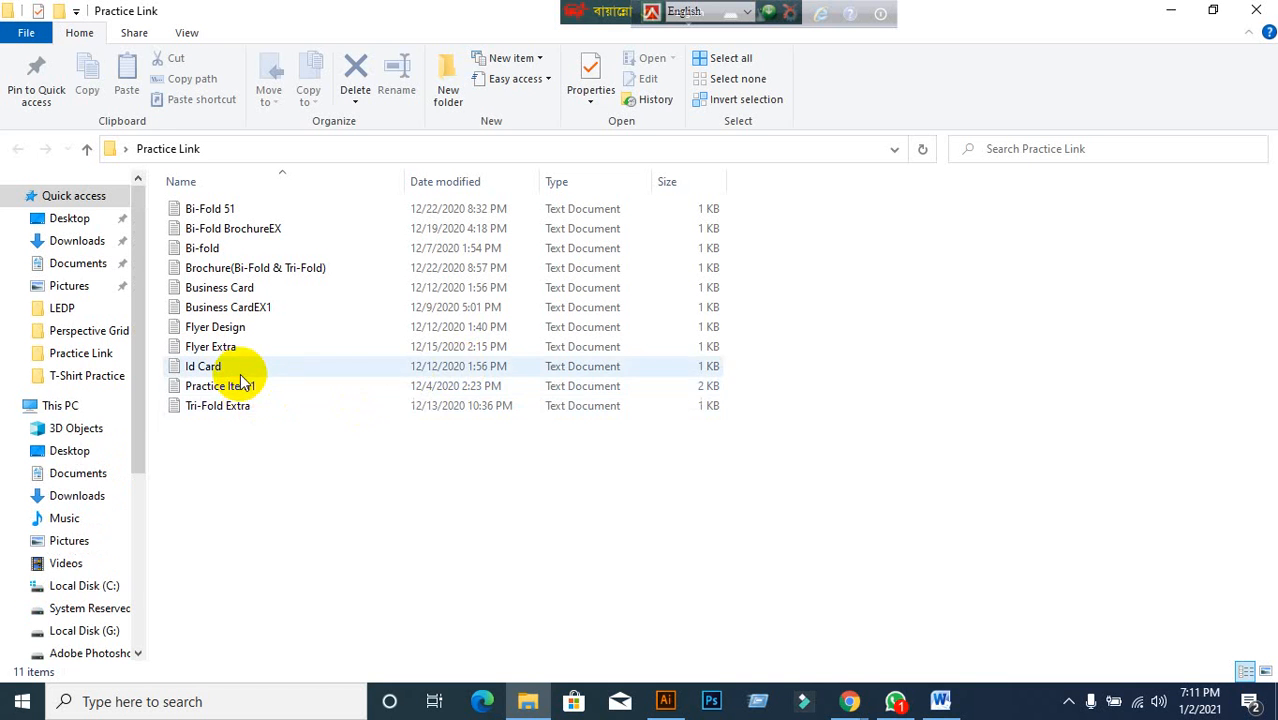
click(243, 370)
double_click(243, 370)
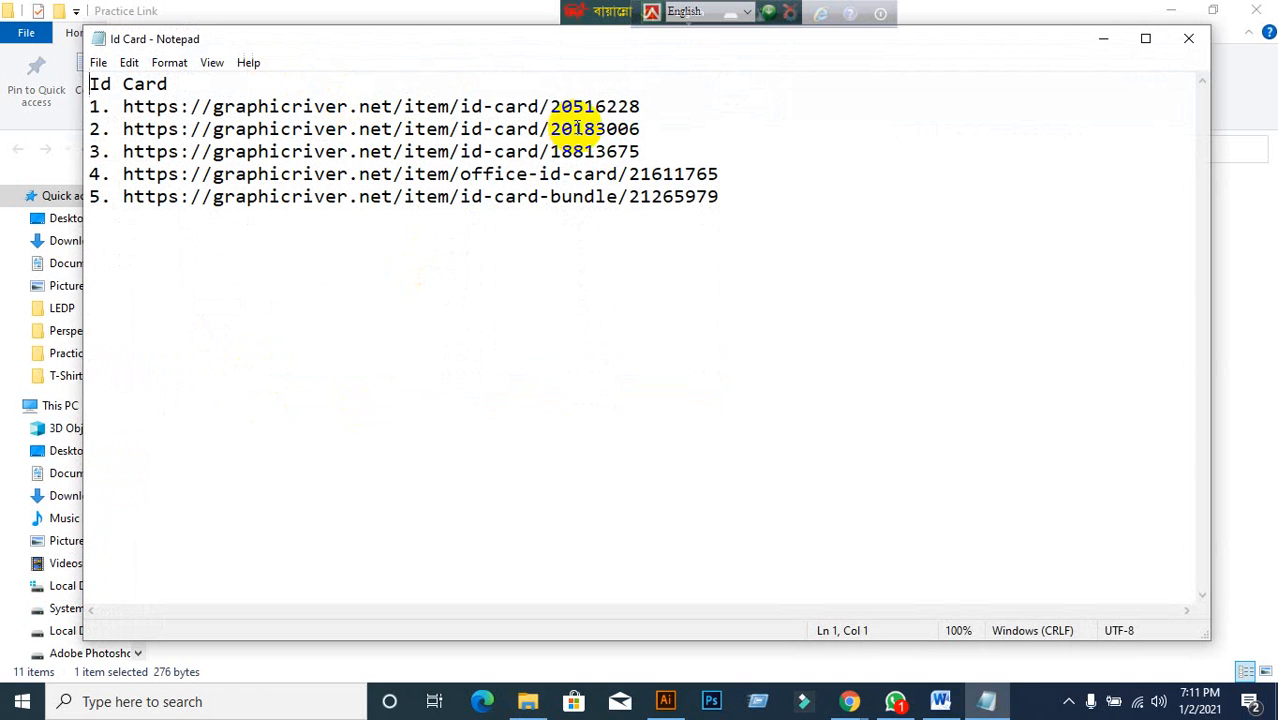
- Select the first GraphicRiver link, hide Notepad and Explorer, and restore the browser
drag(641, 107, 127, 108)
key(ctrl+c)
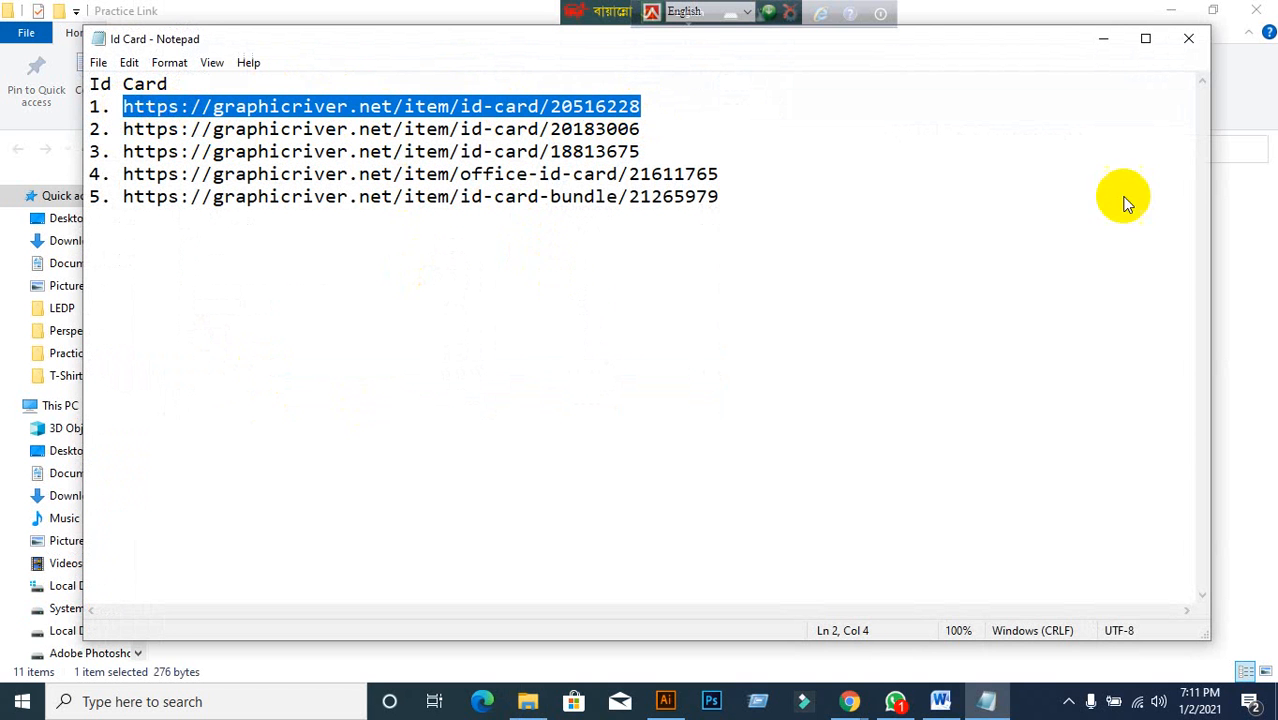
click(1103, 39)
click(1172, 14)
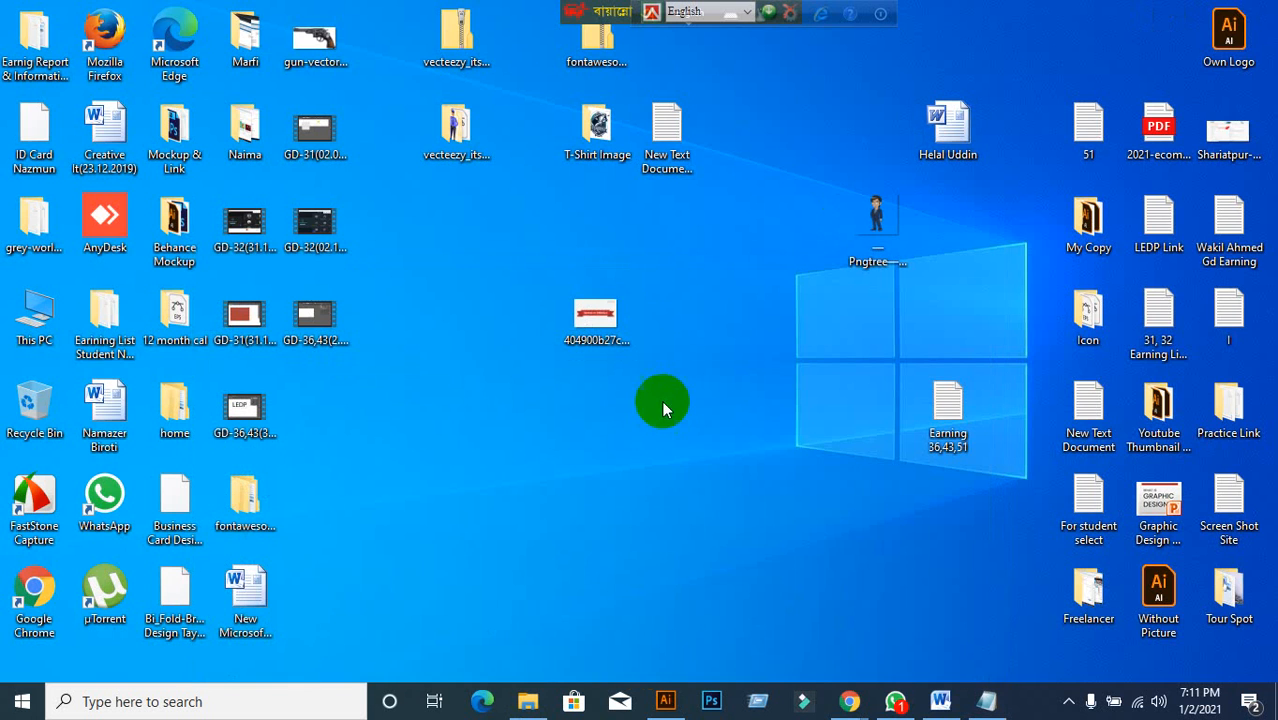
mouse_move(849, 701)
click(747, 613)
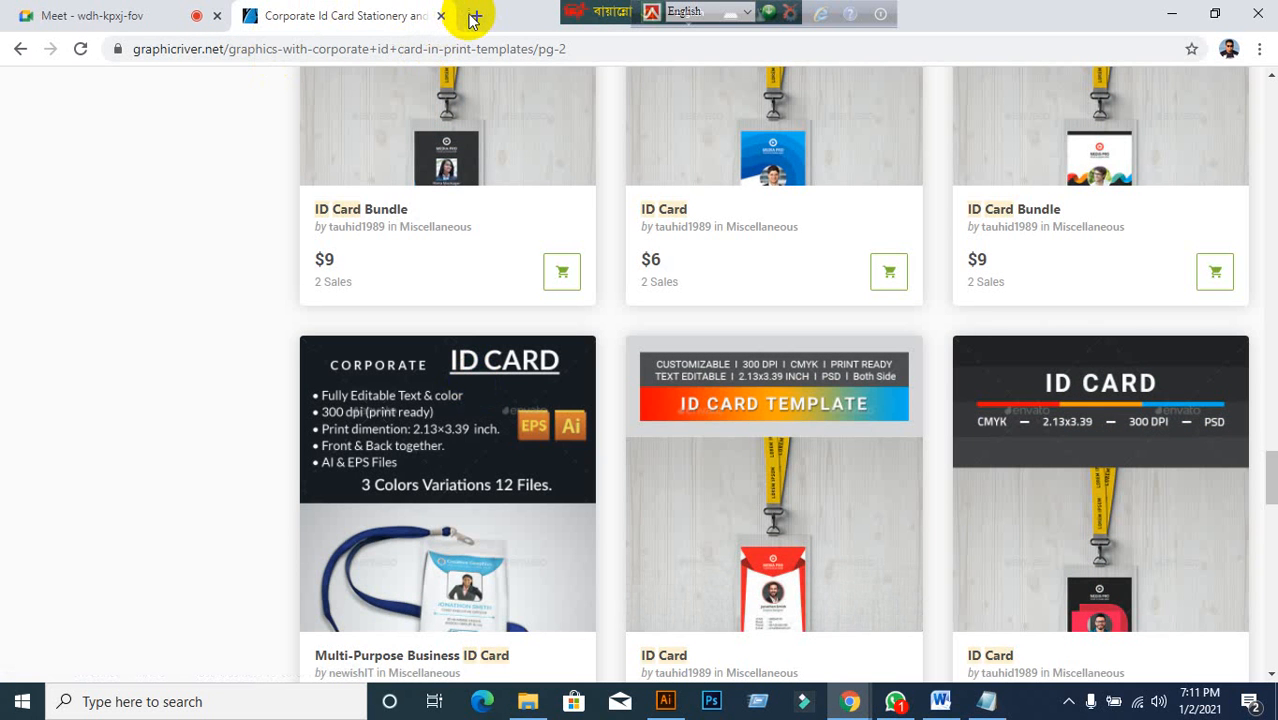
- Load the copied GraphicRiver ID card item link in a new tab
click(474, 17)
key(ctrl+v)
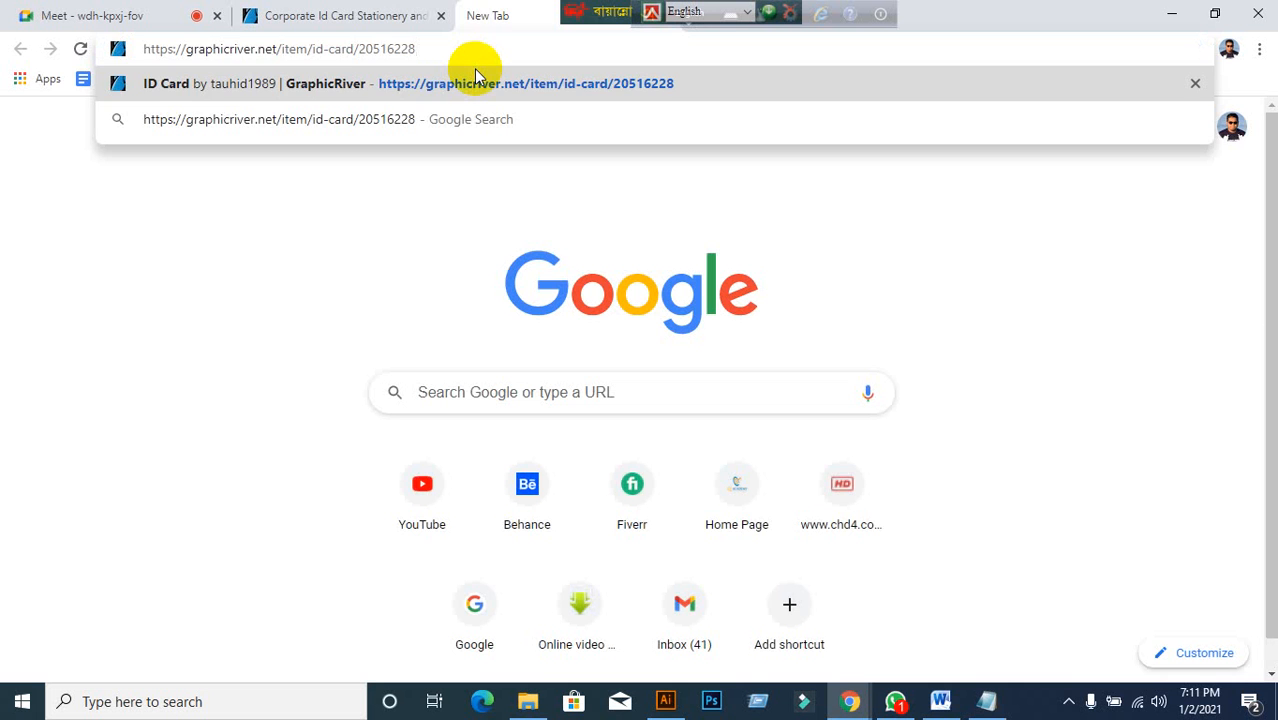
key(Return)
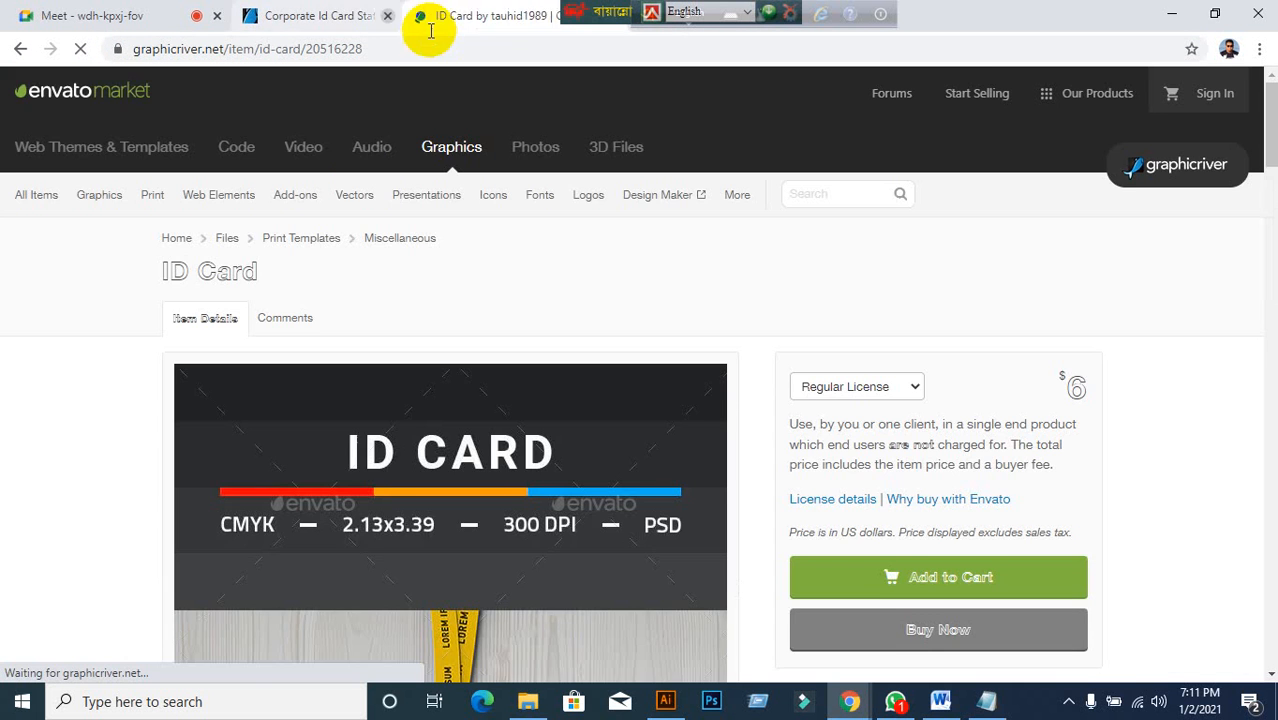
scroll(257, 422, down, 5)
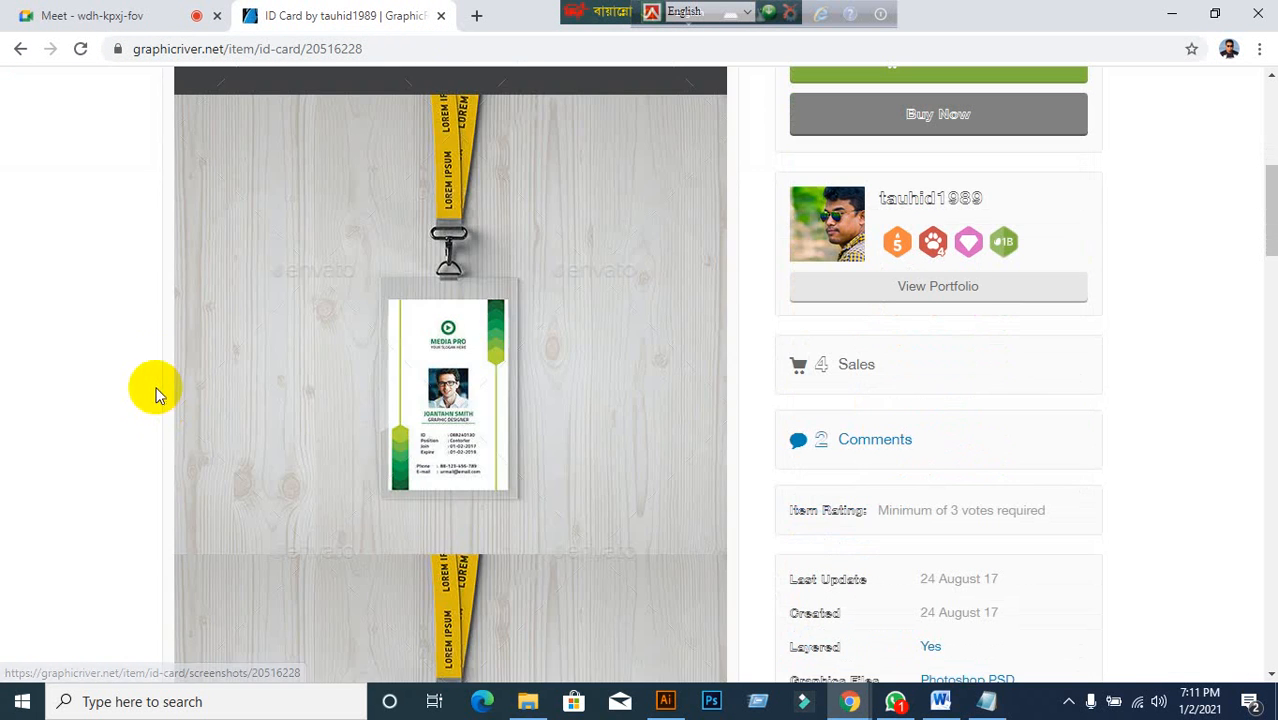
click(306, 361)
- Scroll to Font Used and follow the Titillium link to Font Squirrel
scroll(66, 404, down, 9)
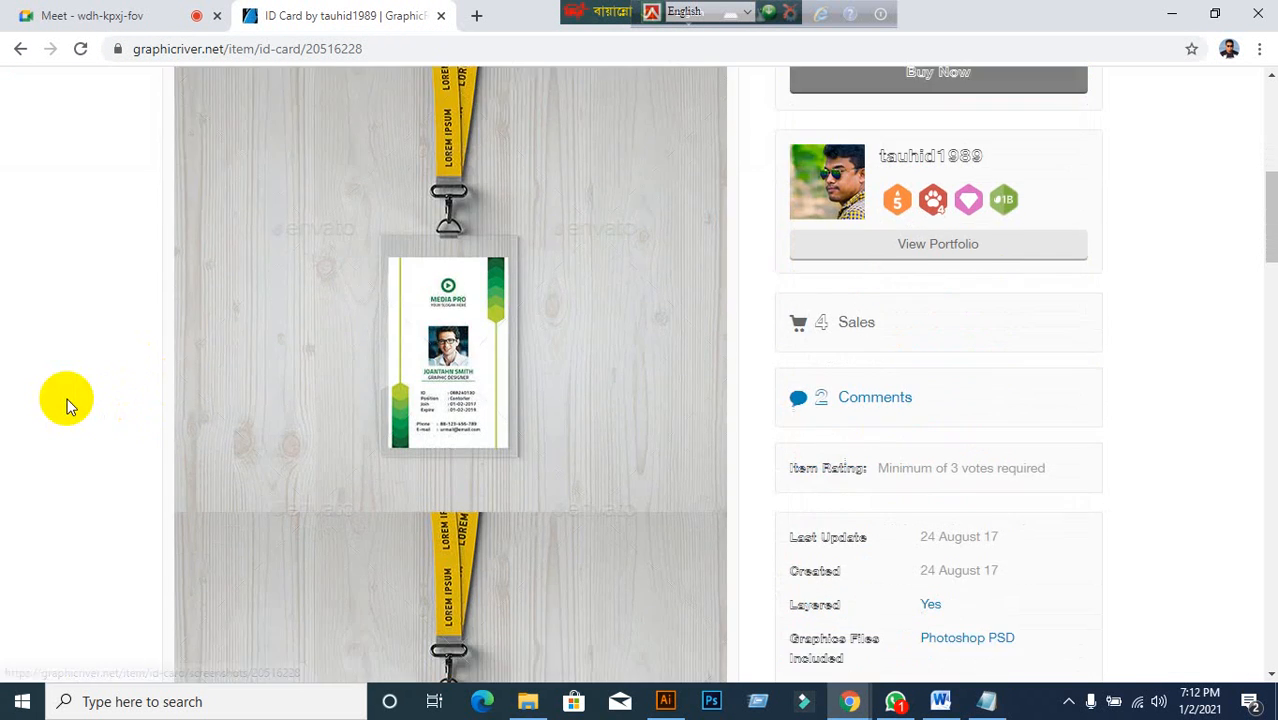
scroll(66, 404, down, 1)
scroll(66, 404, up, 10)
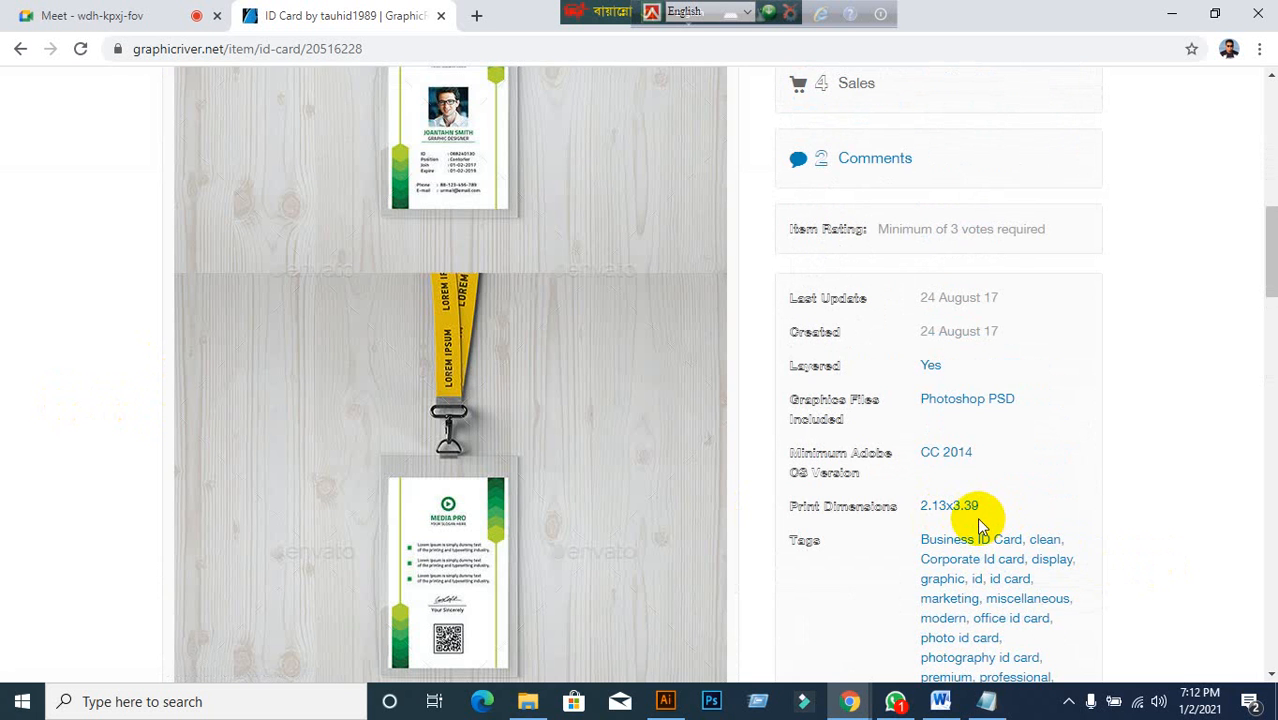
scroll(545, 542, down, 8)
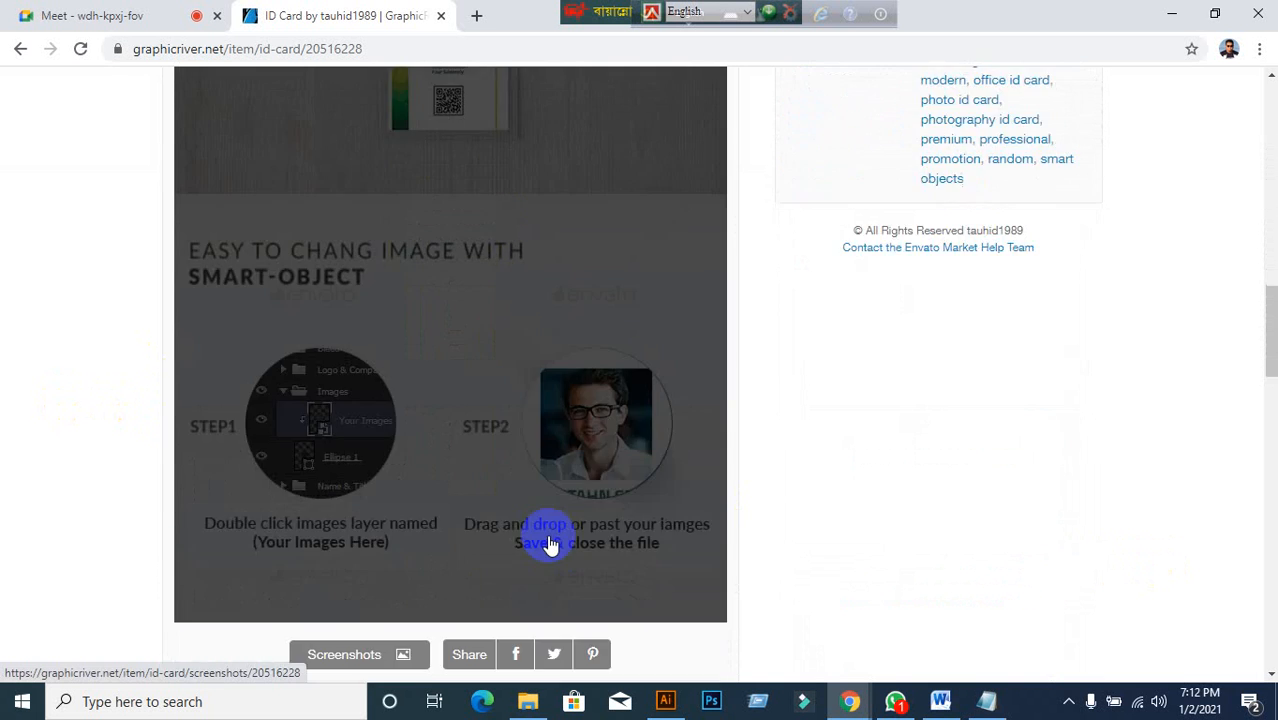
scroll(549, 540, down, 6)
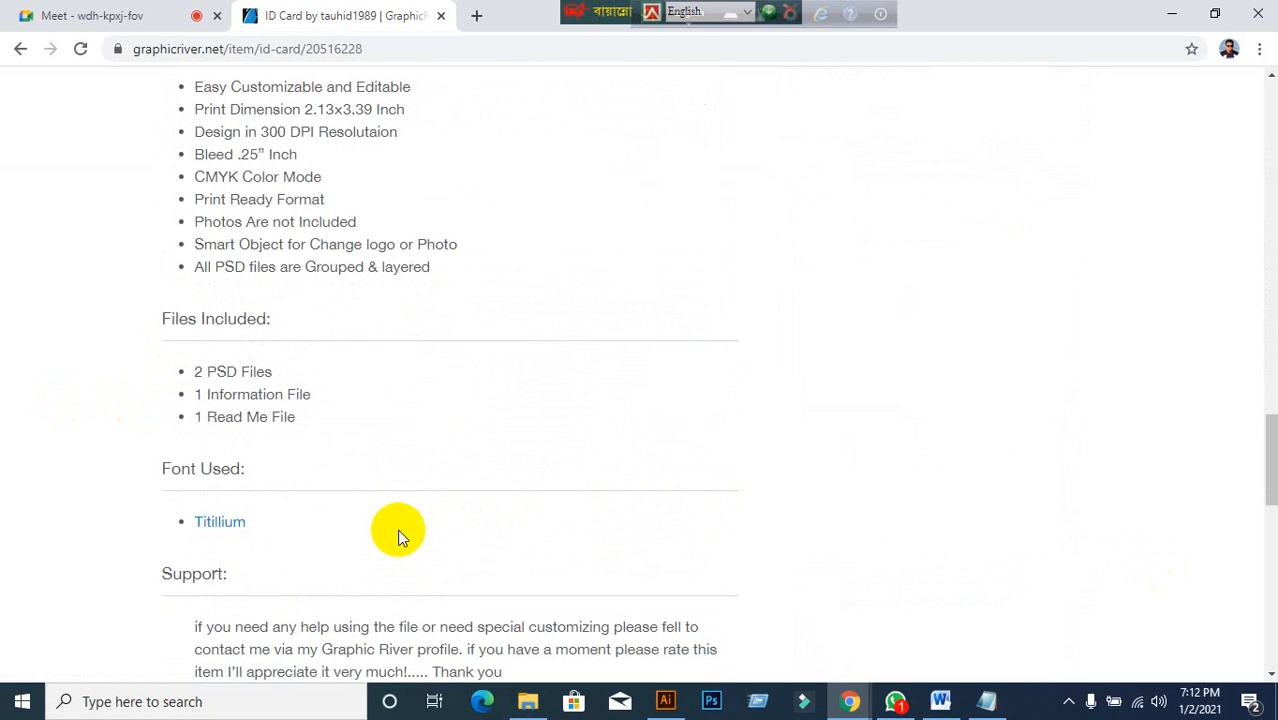
scroll(401, 529, down, 1)
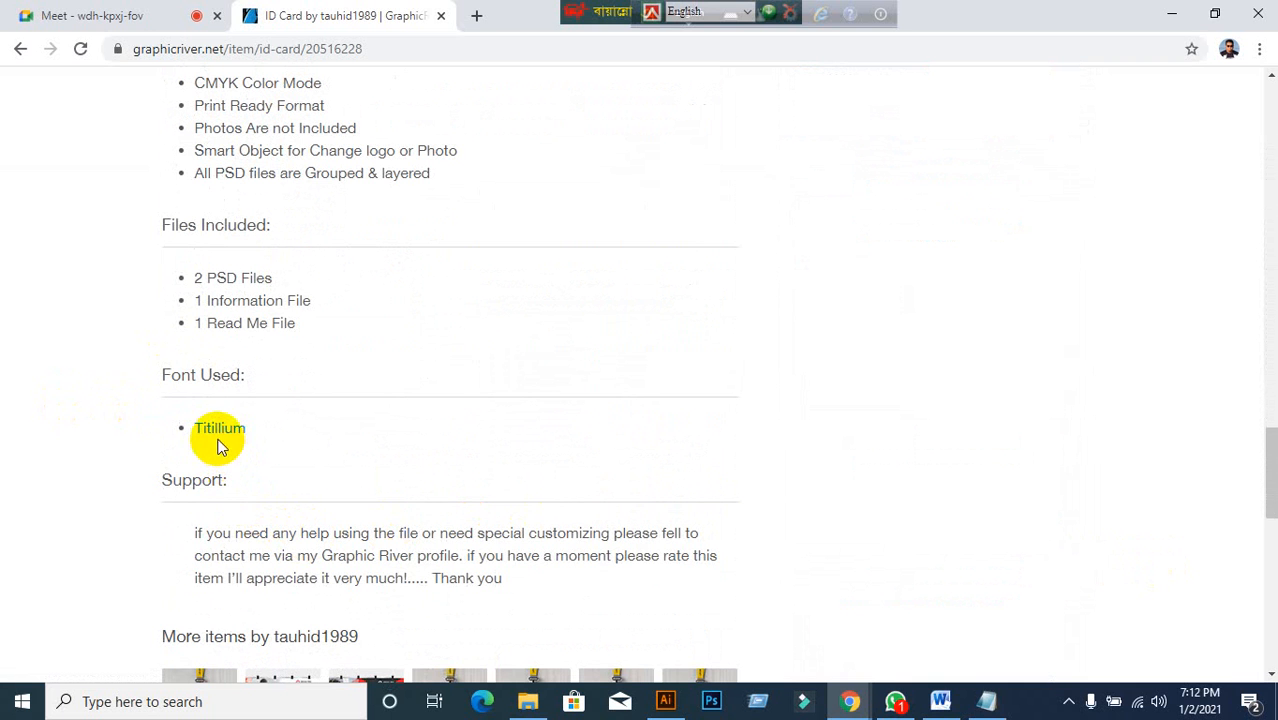
drag(635, 14, 1016, 14)
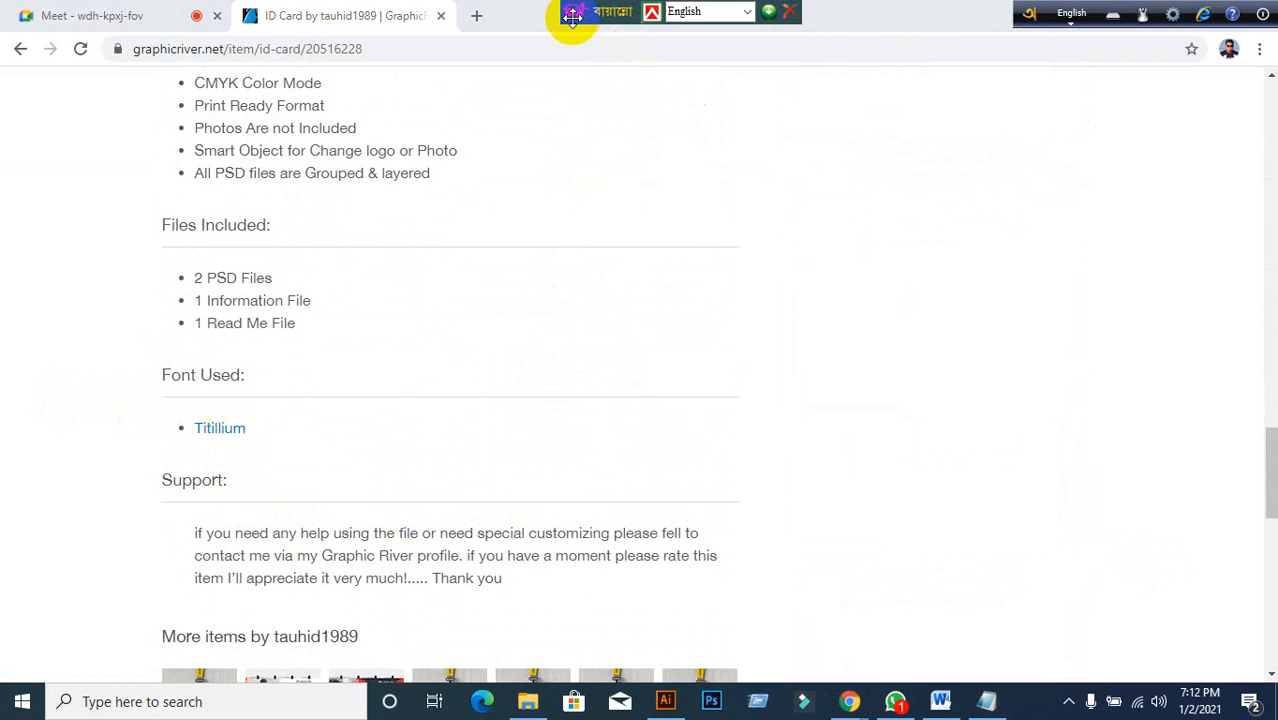
drag(582, 14, 814, 14)
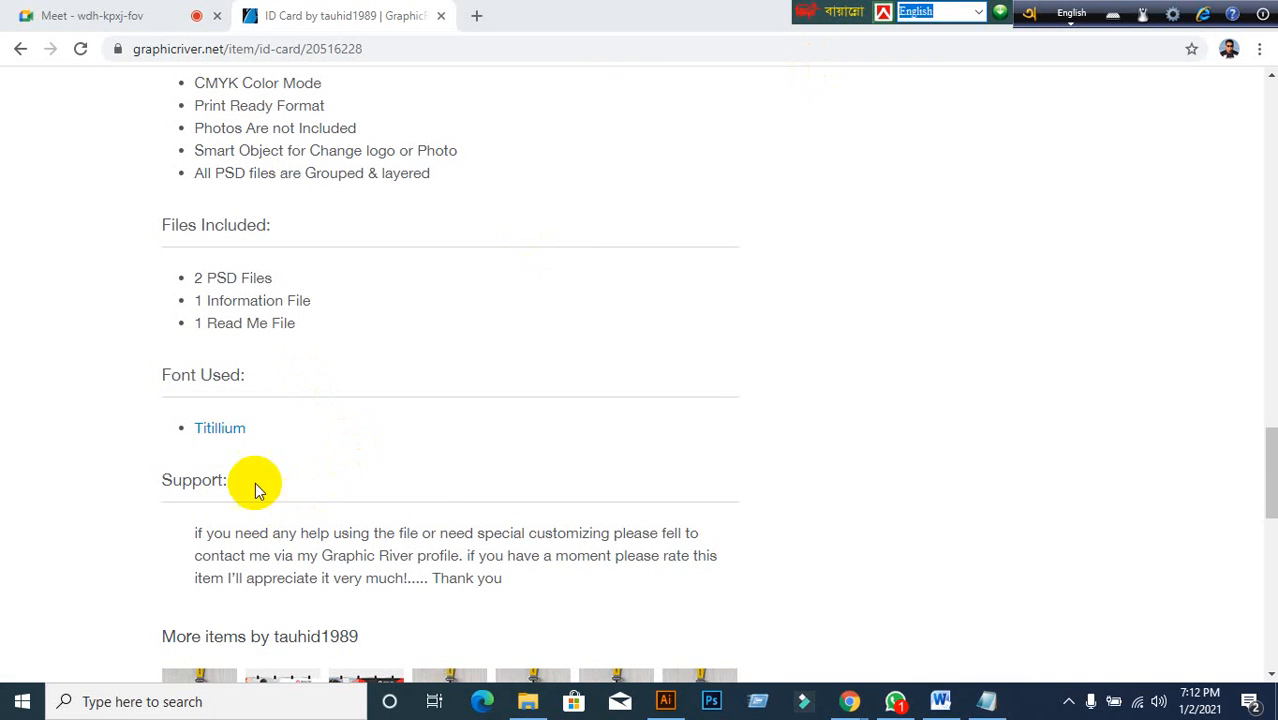
click(222, 430)
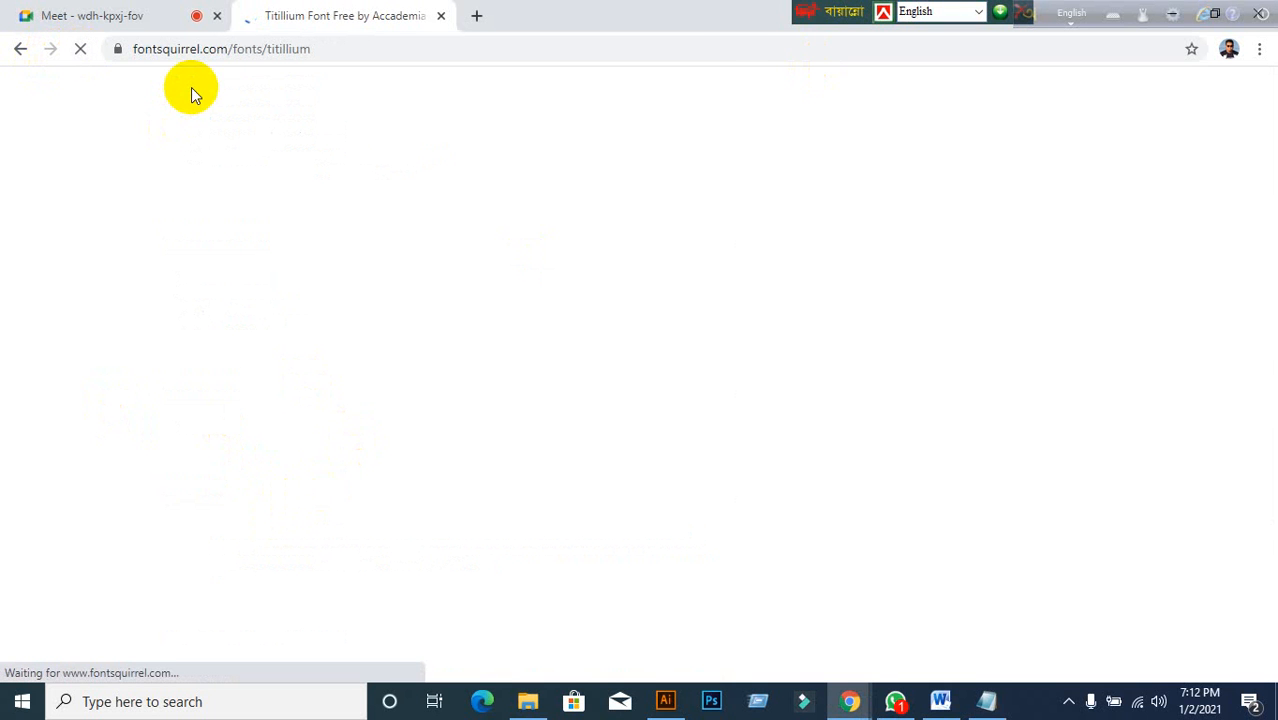
- Download Titillium as OTF (Titillium.zip) and show the file in Downloads
scroll(599, 357, down, 1)
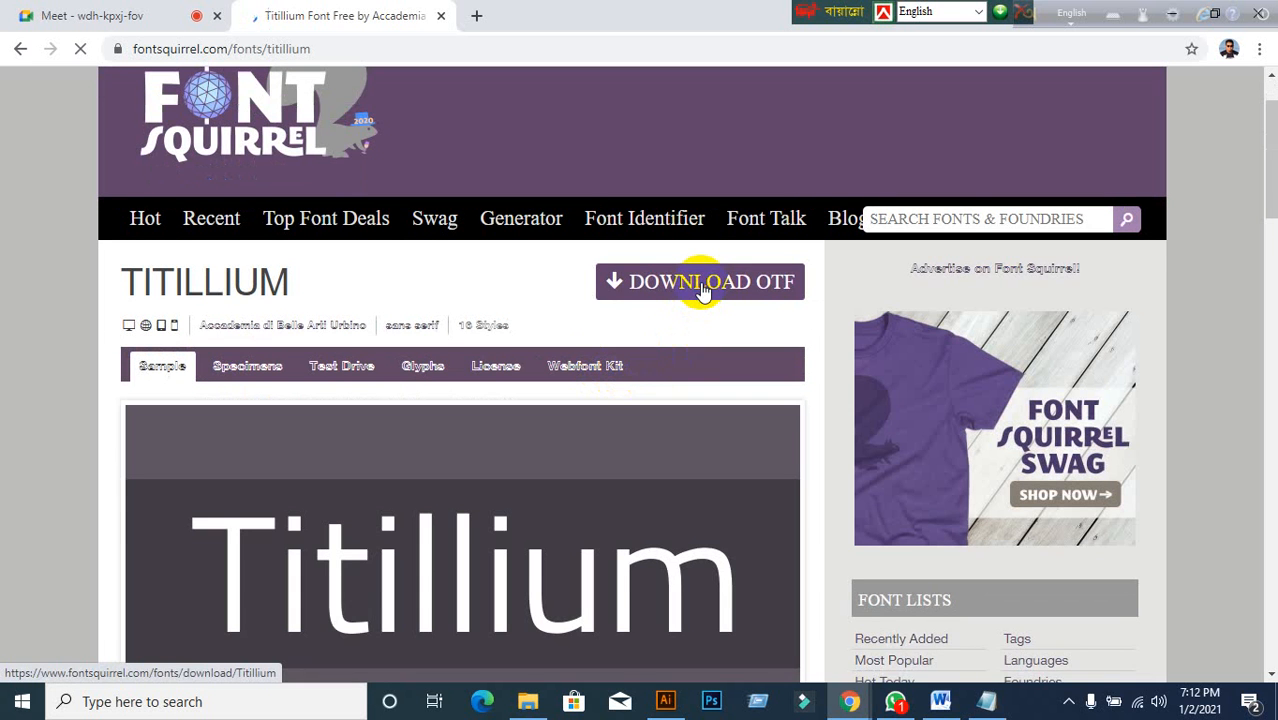
click(703, 287)
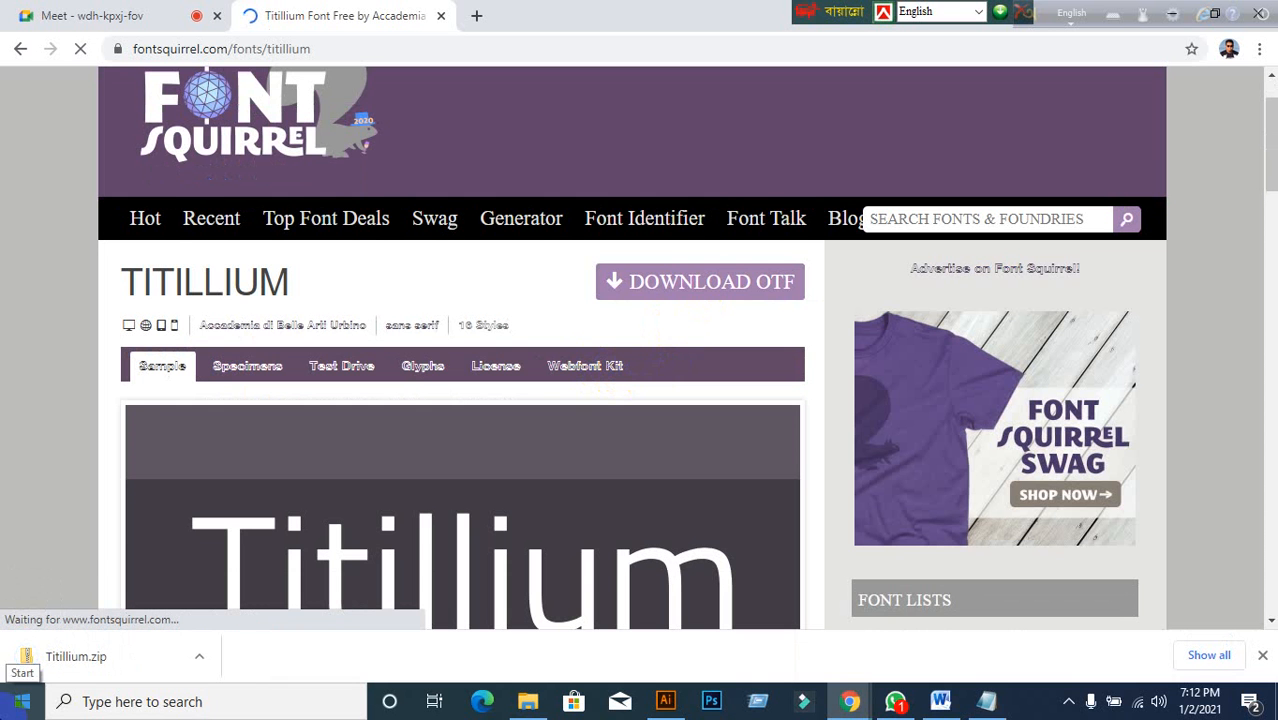
right_click(89, 673)
click(143, 630)
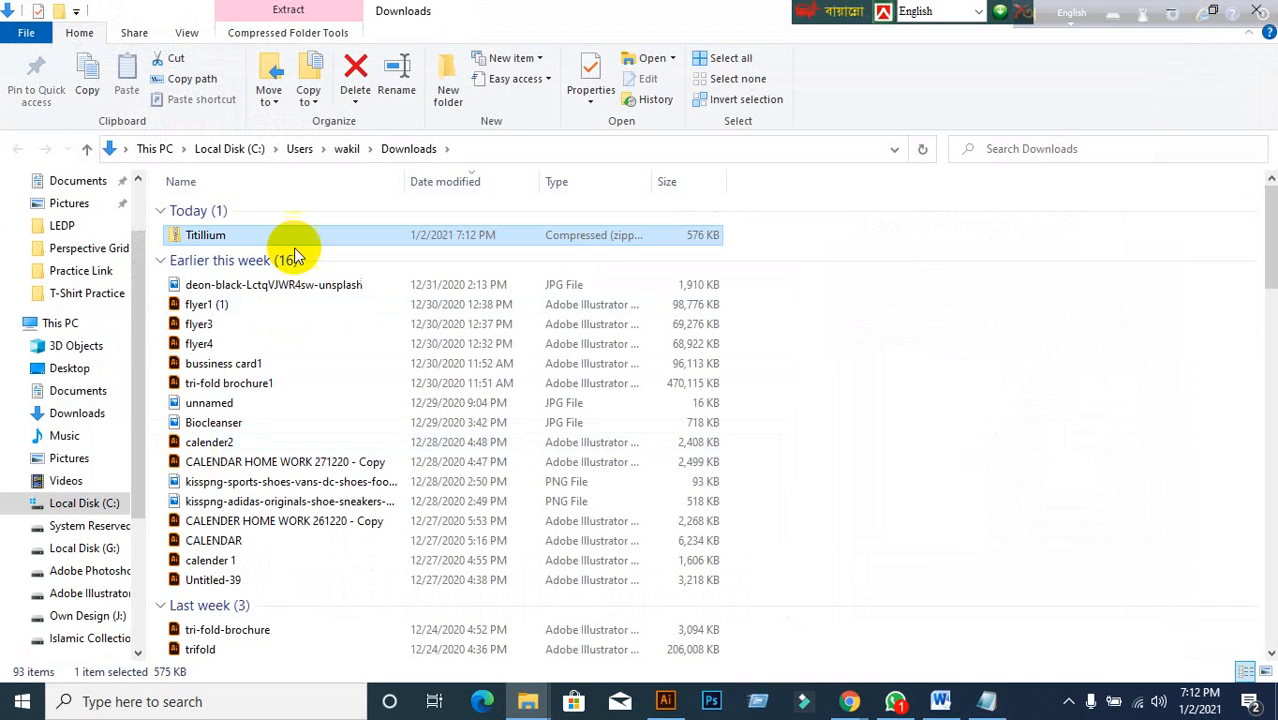
- Move Titillium.zip from the Downloads folder onto the desktop
right_click(292, 242)
click(356, 531)
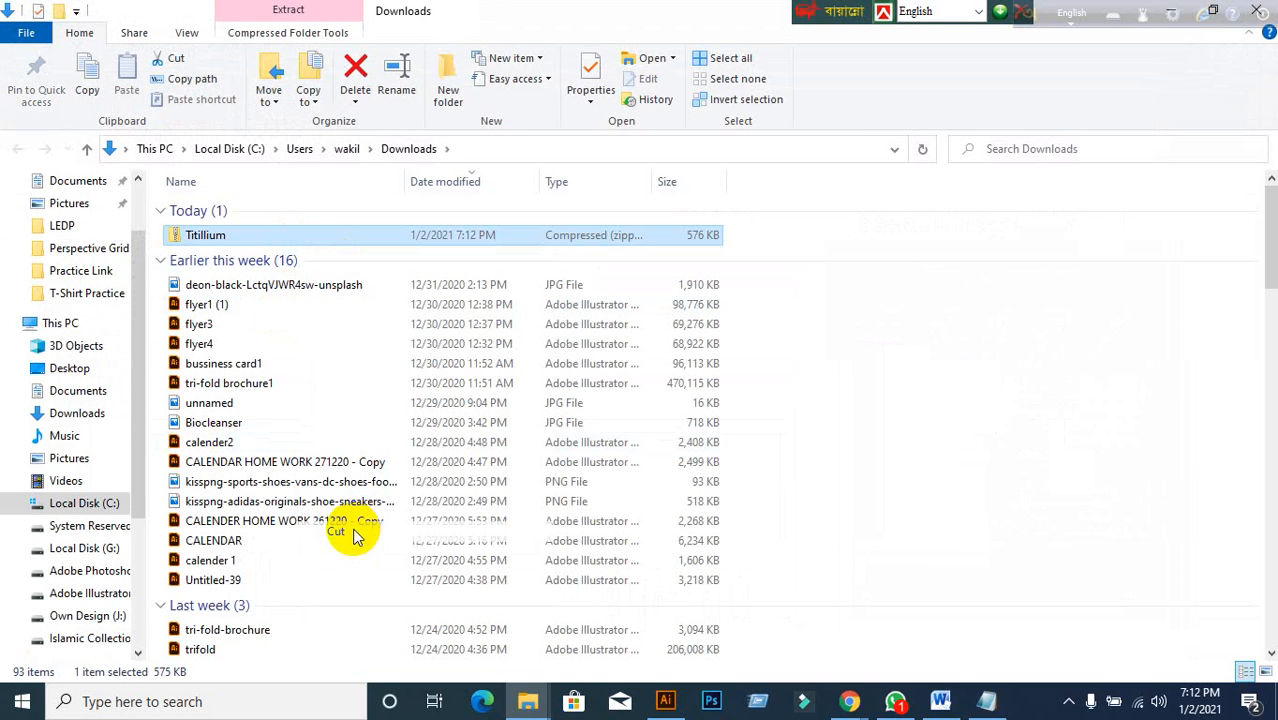
drag(825, 9, 600, 9)
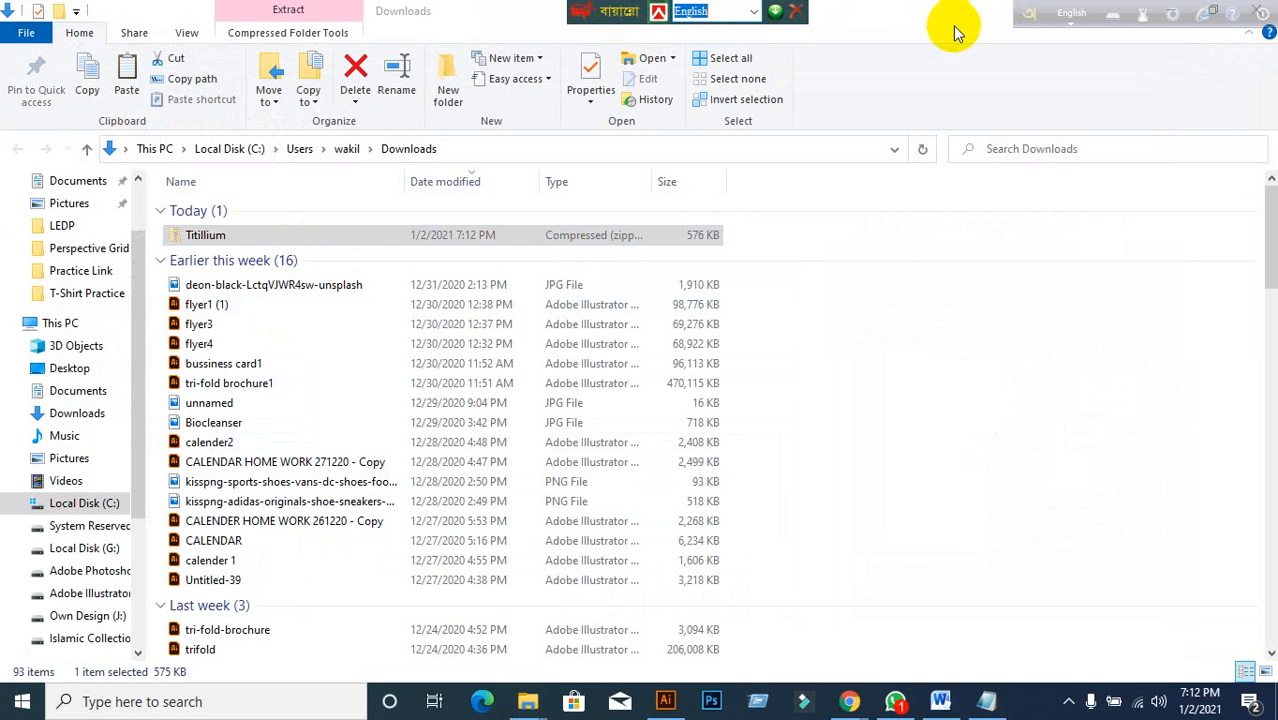
drag(1028, 20, 728, 20)
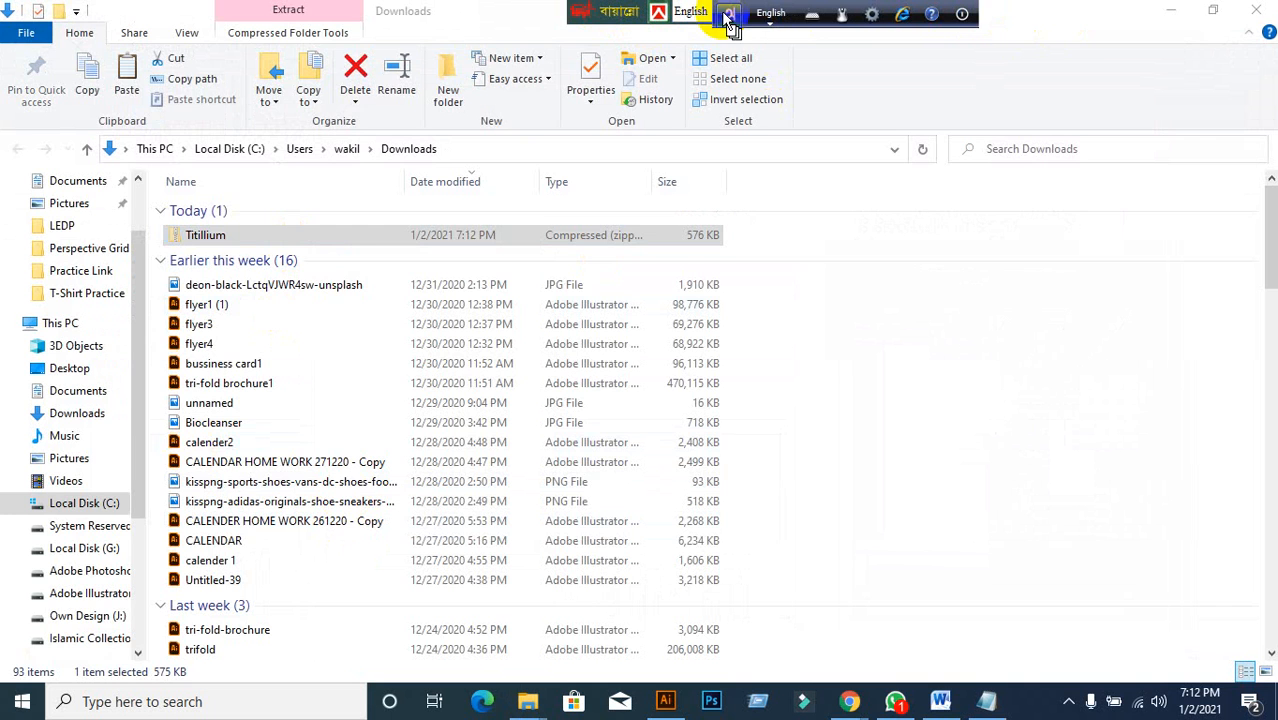
click(1186, 15)
click(1168, 15)
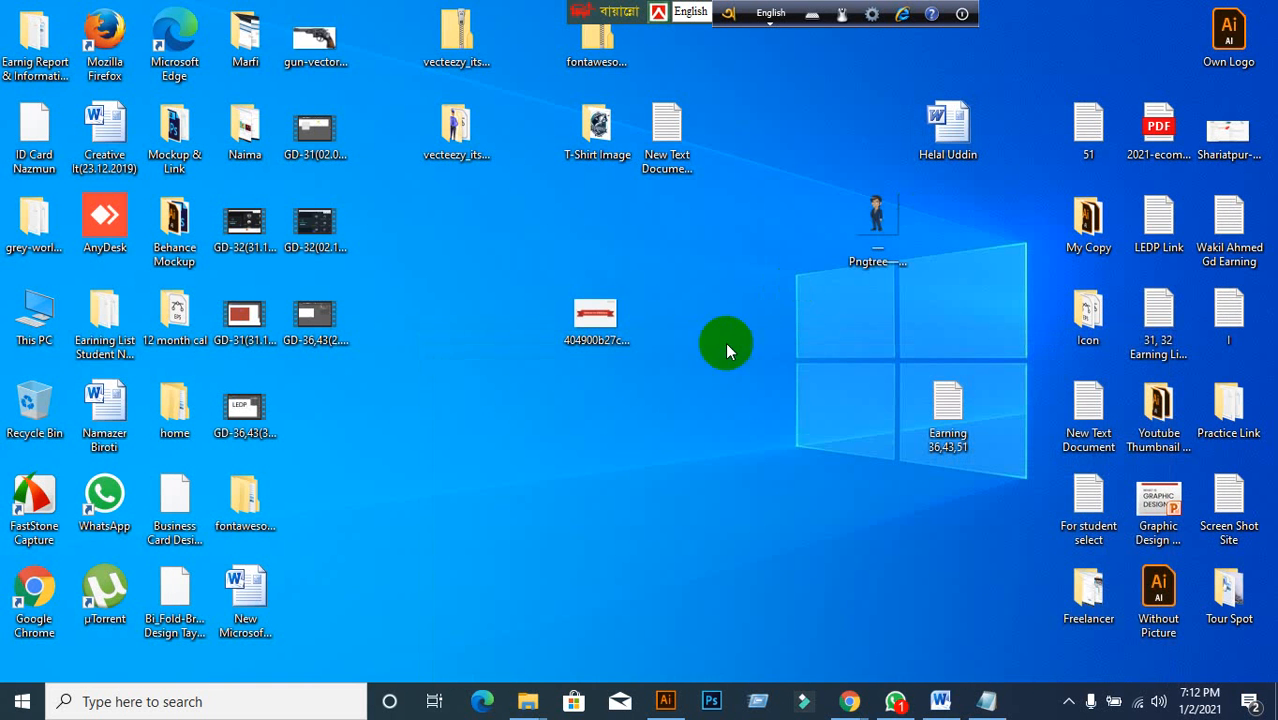
drag(612, 333, 821, 236)
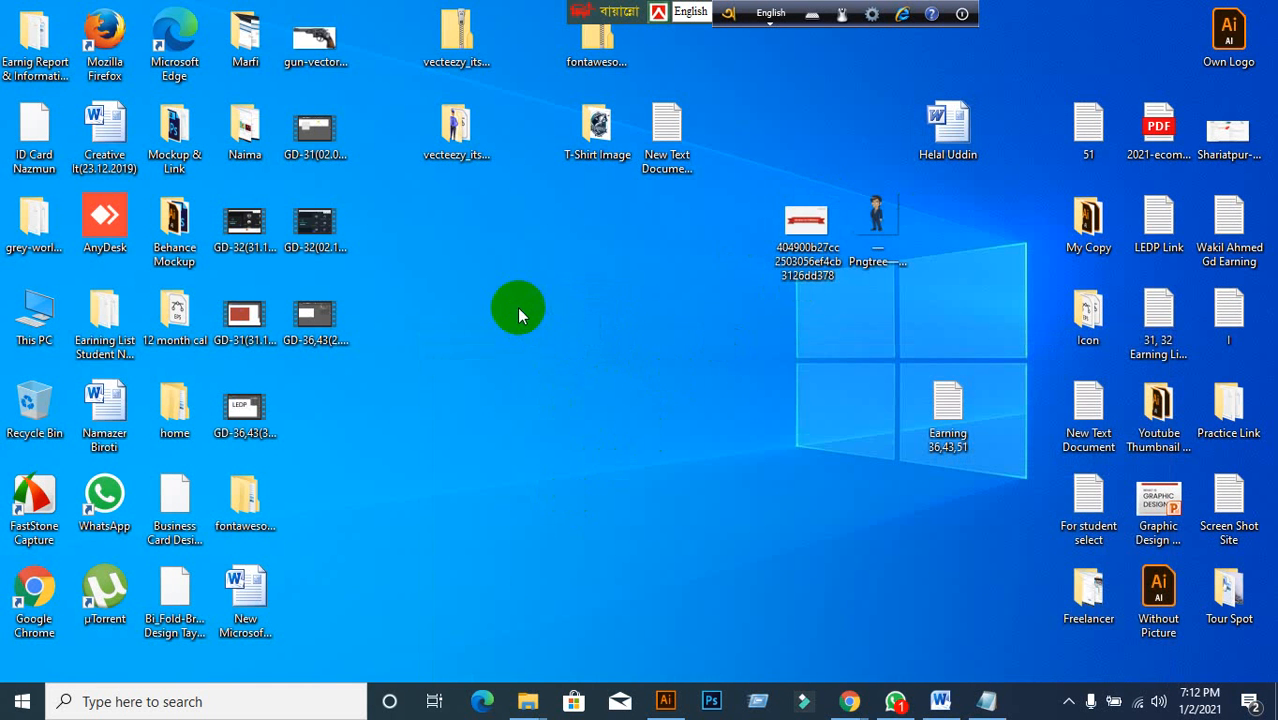
right_click(517, 308)
click(585, 392)
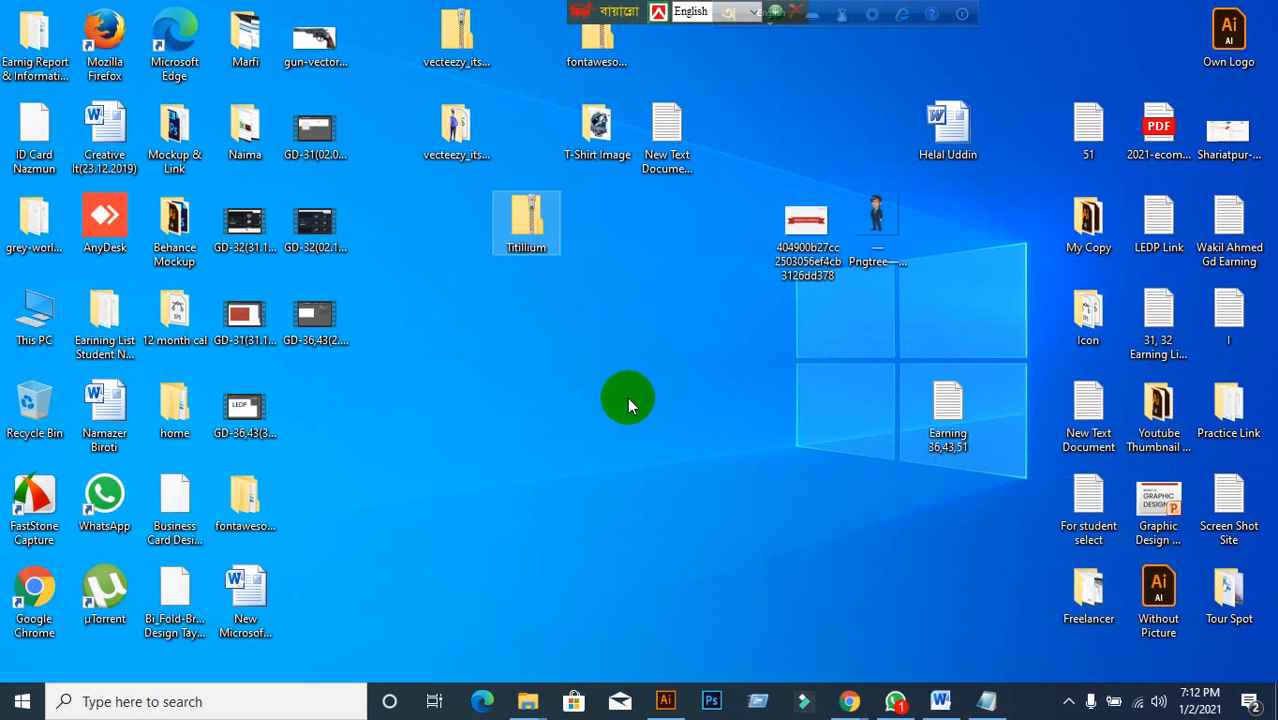
- Extract Titillium.zip into a Titillium folder on the desktop and reopen that folder
right_click(524, 228)
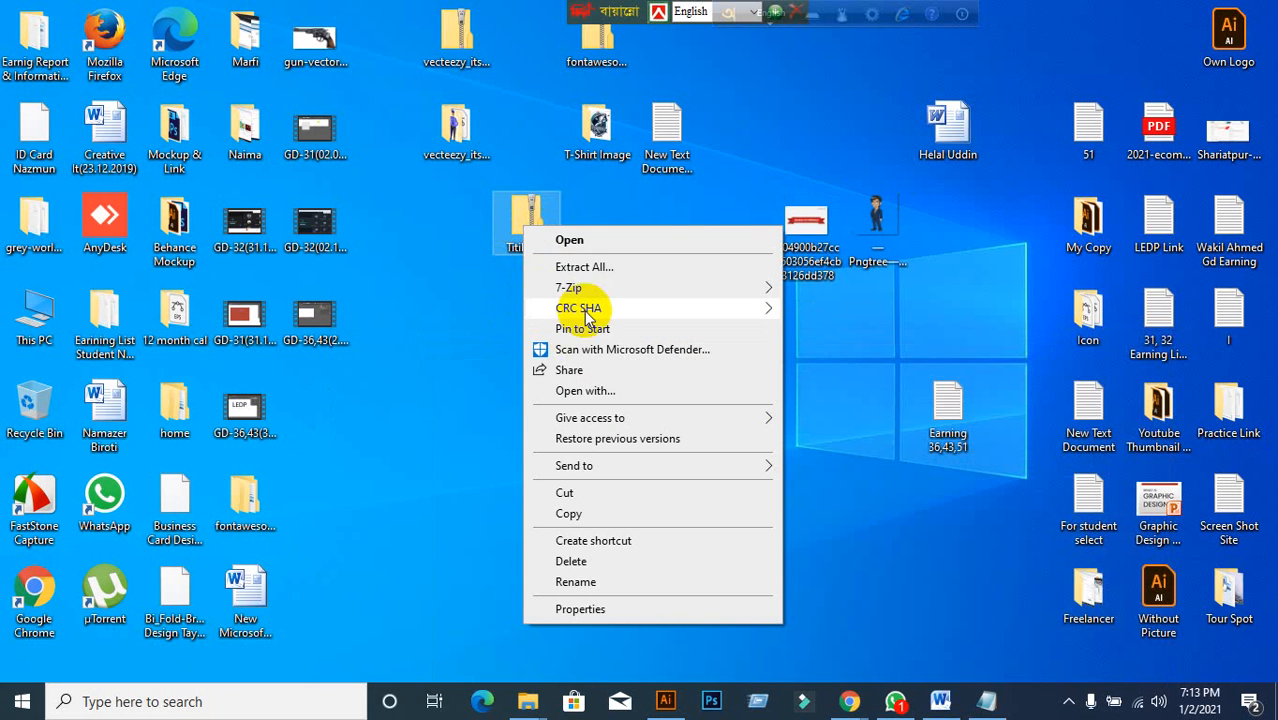
click(590, 268)
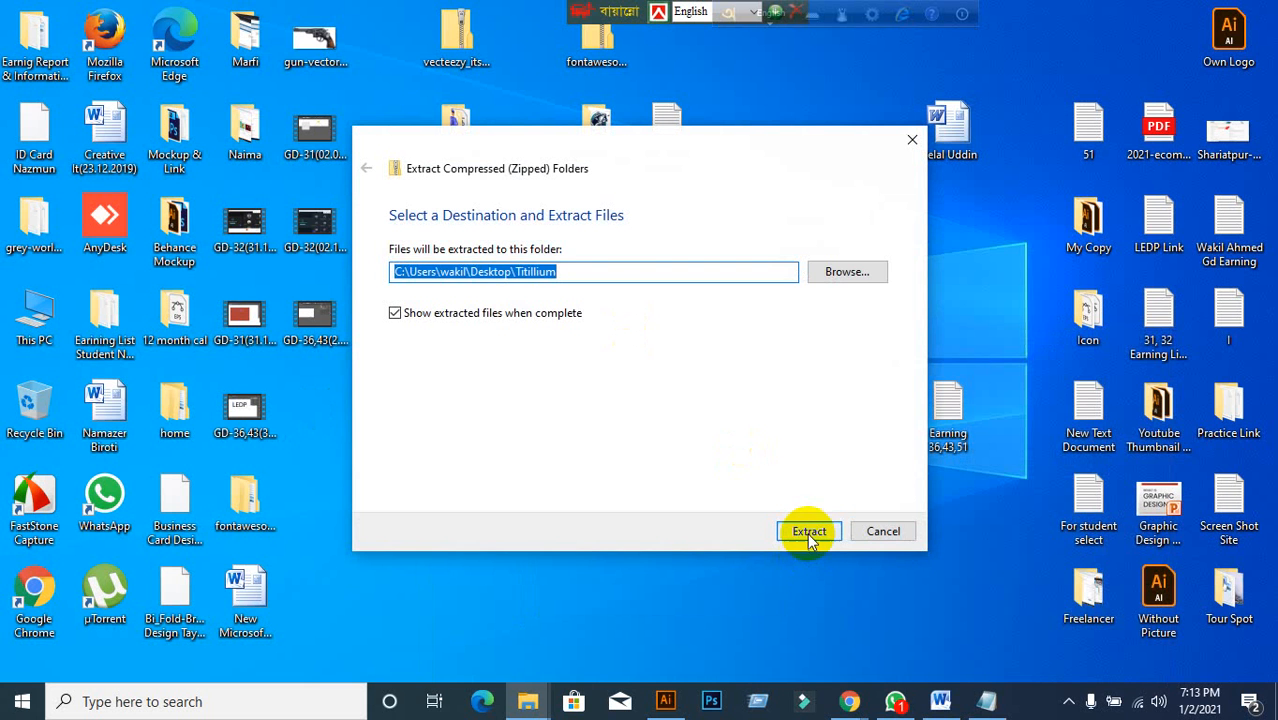
click(806, 531)
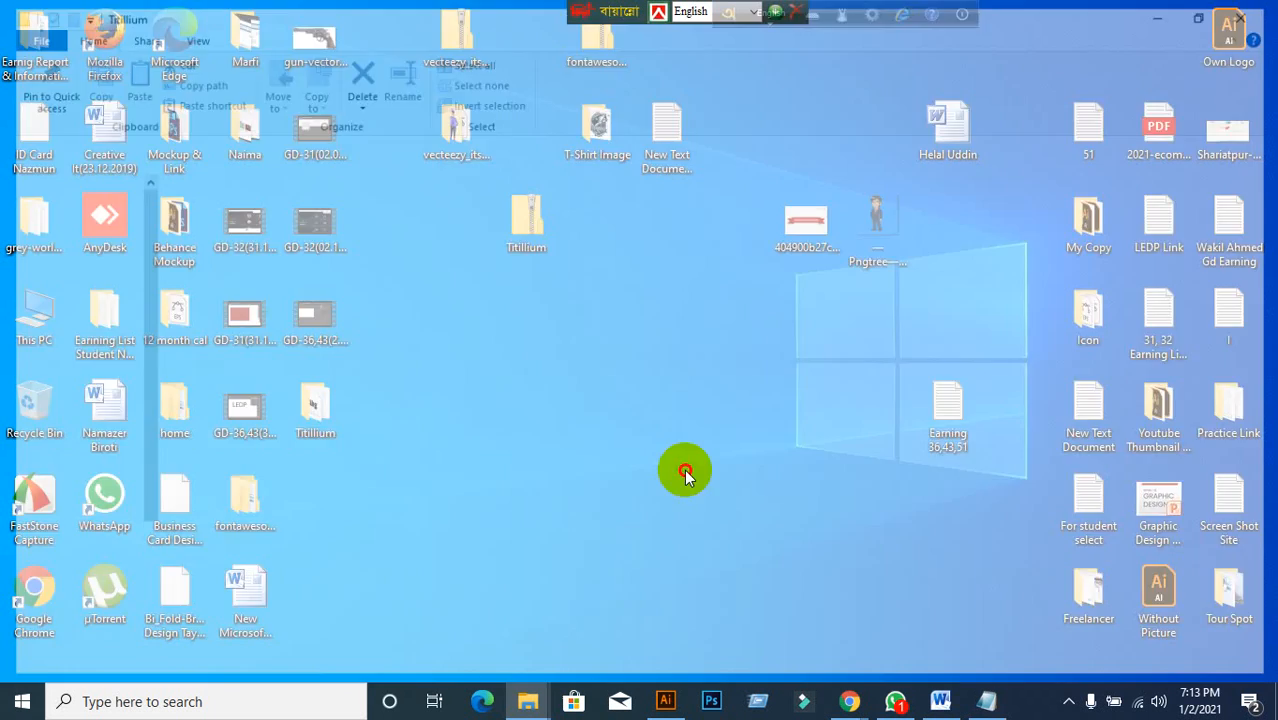
click(685, 470)
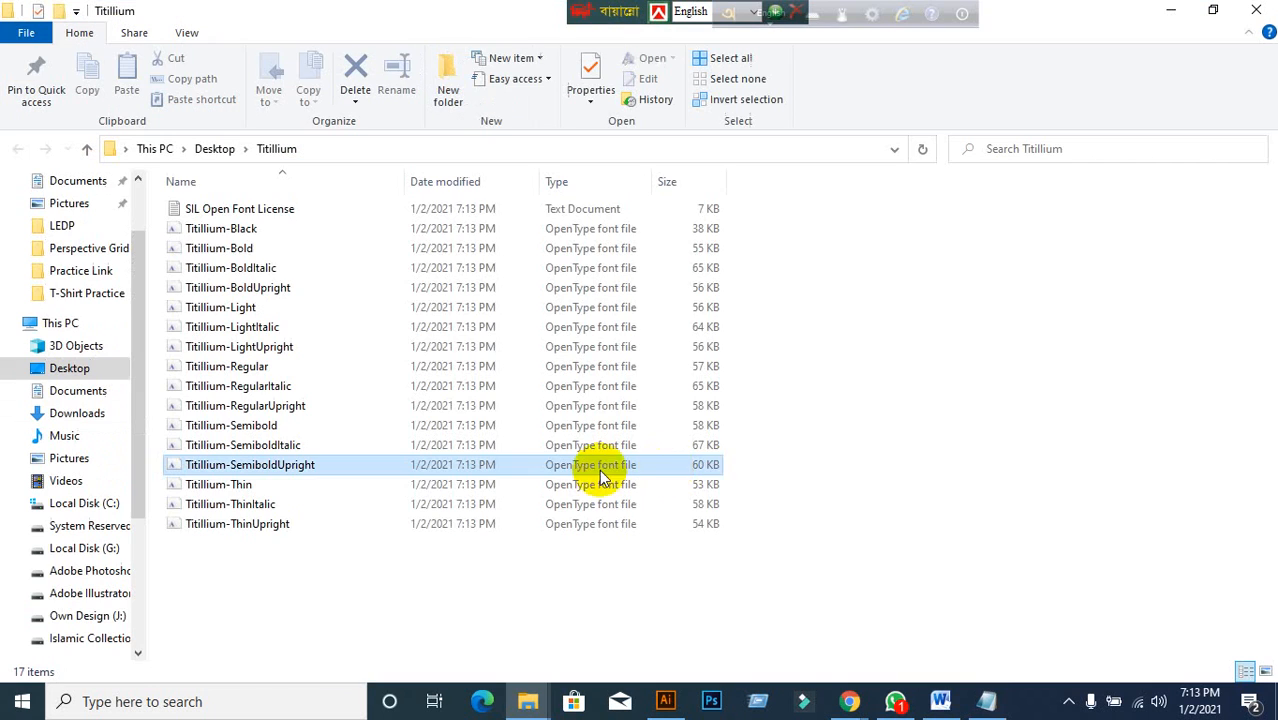
click(1258, 9)
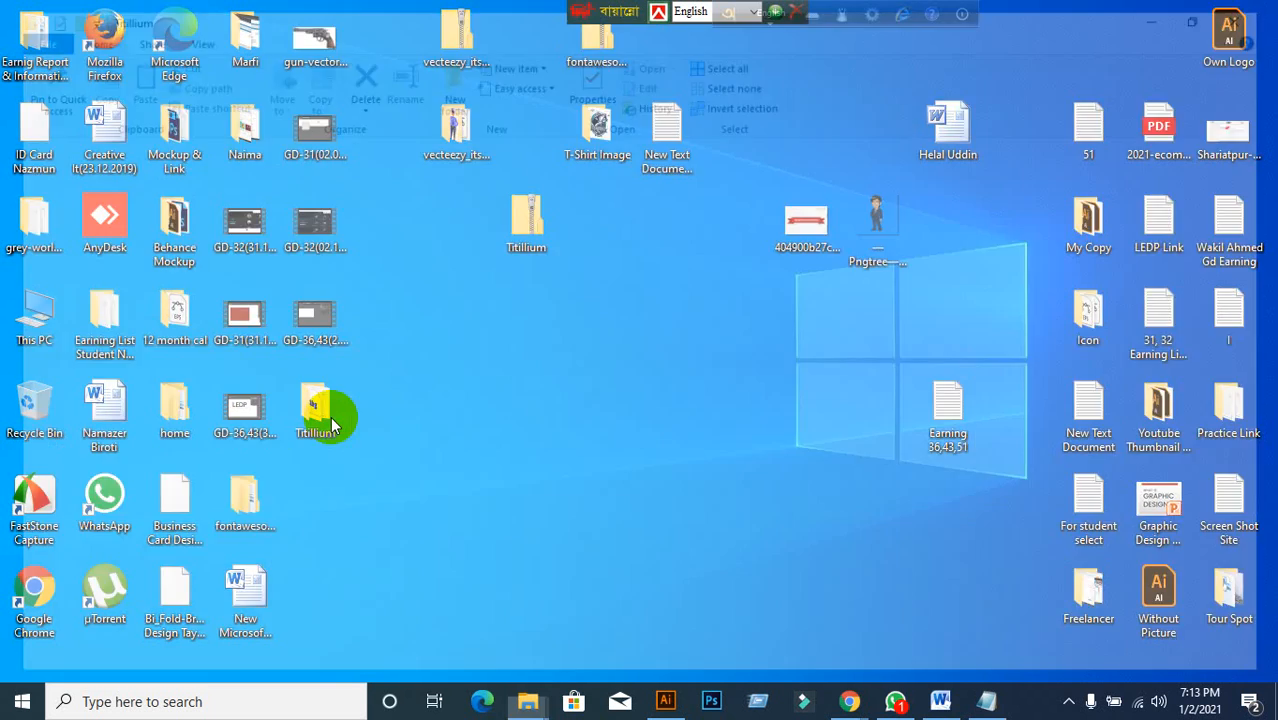
double_click(329, 421)
- Install all 16 Titillium fonts, replacing the existing Black and Bold versions
drag(234, 590, 245, 238)
right_click(247, 237)
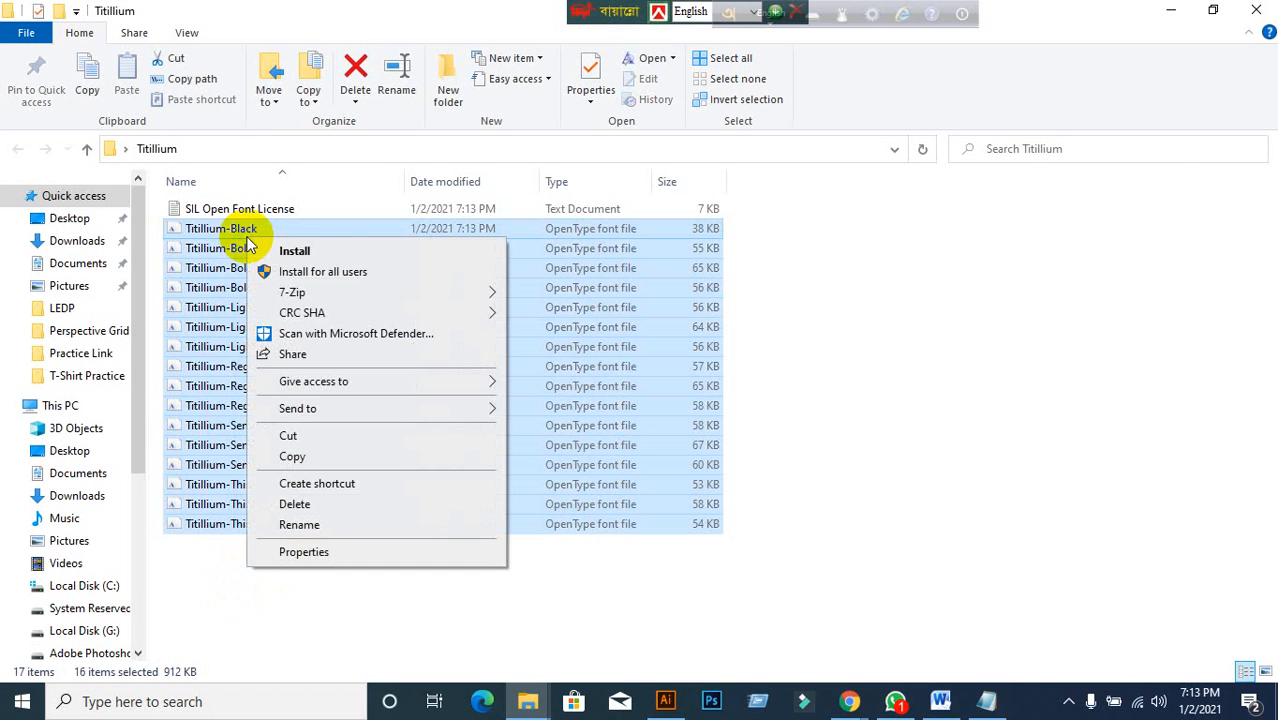
click(315, 258)
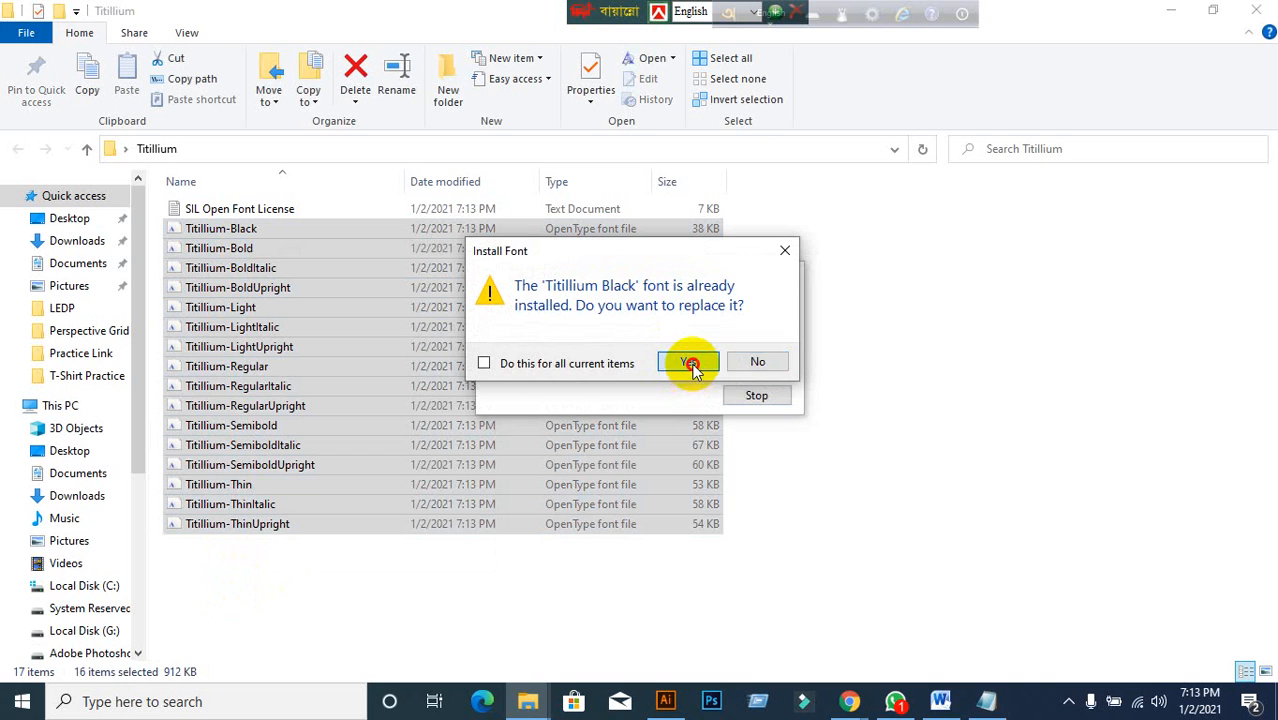
click(690, 363)
click(690, 362)
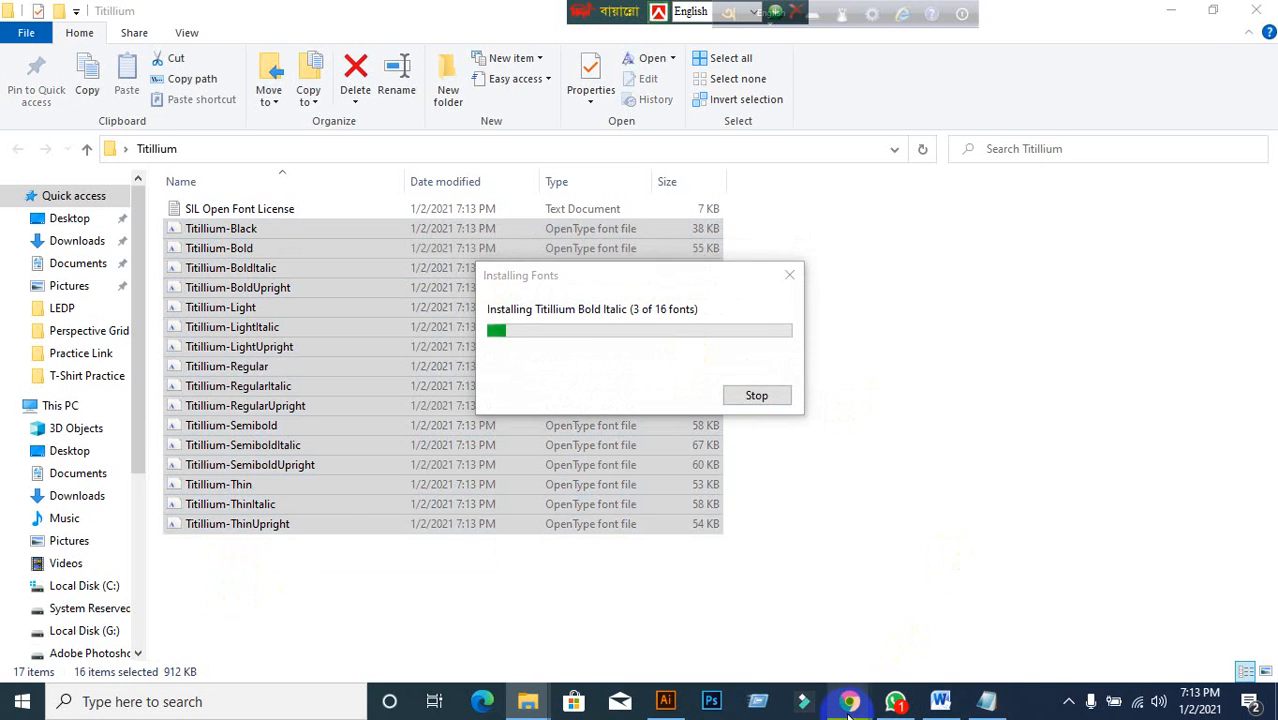
mouse_move(848, 703)
click(785, 621)
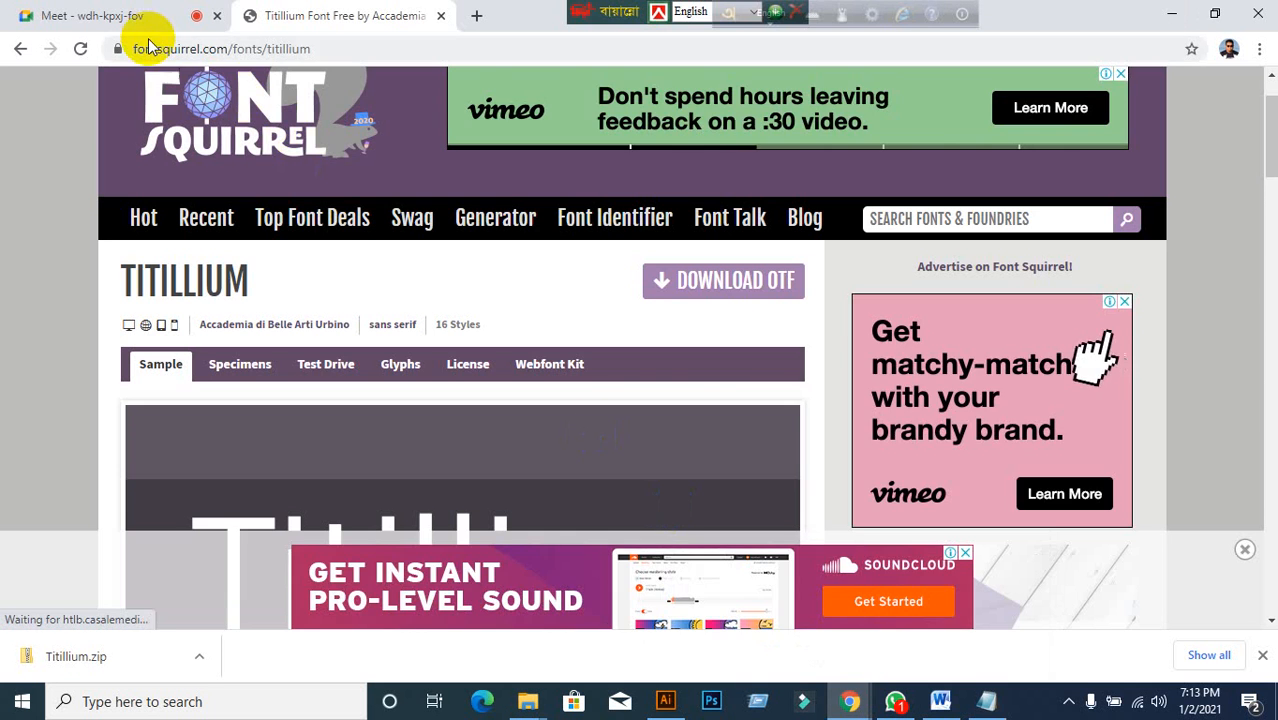
- Admit the waiting participant into the Google Meet call, then minimize the call window
click(128, 18)
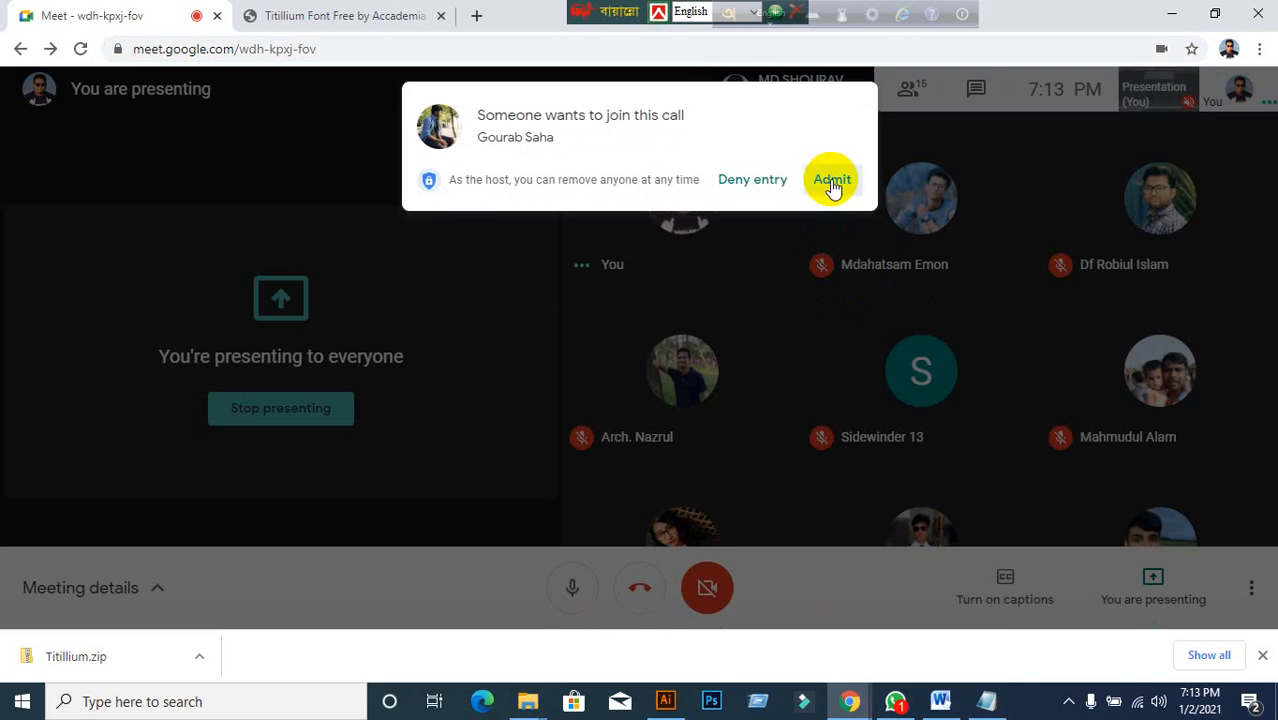
click(832, 183)
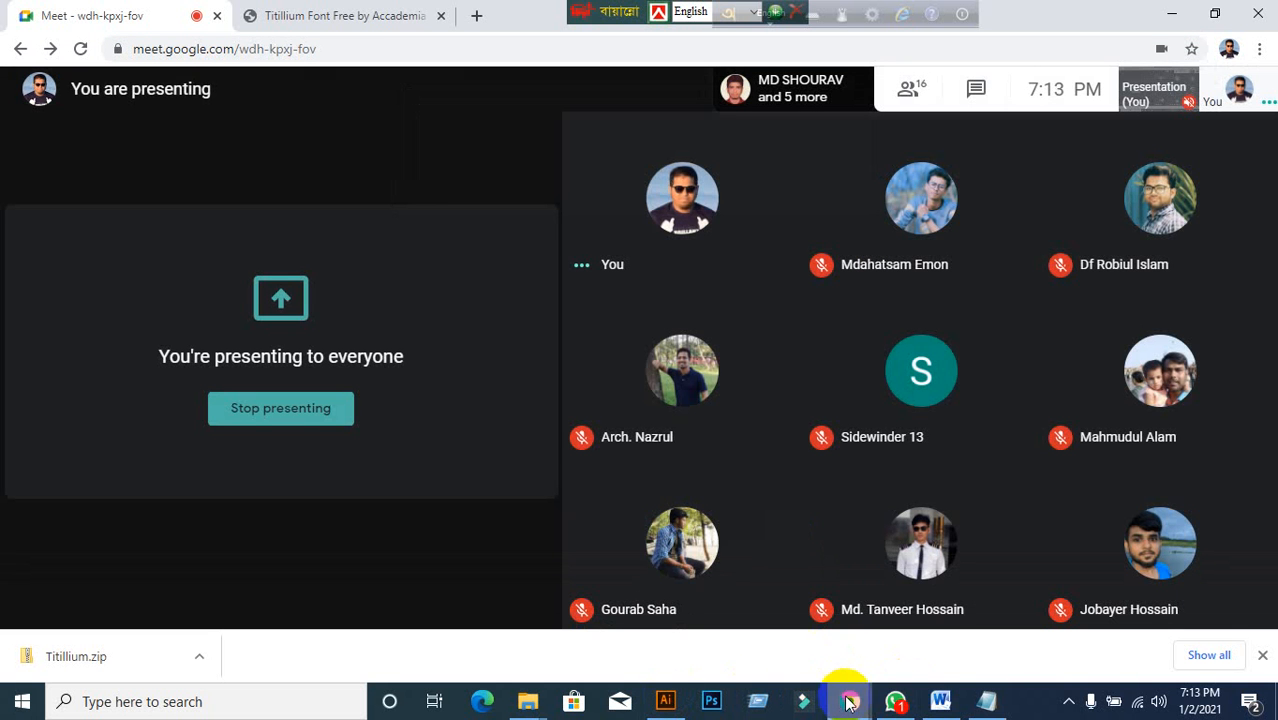
mouse_move(848, 703)
click(765, 618)
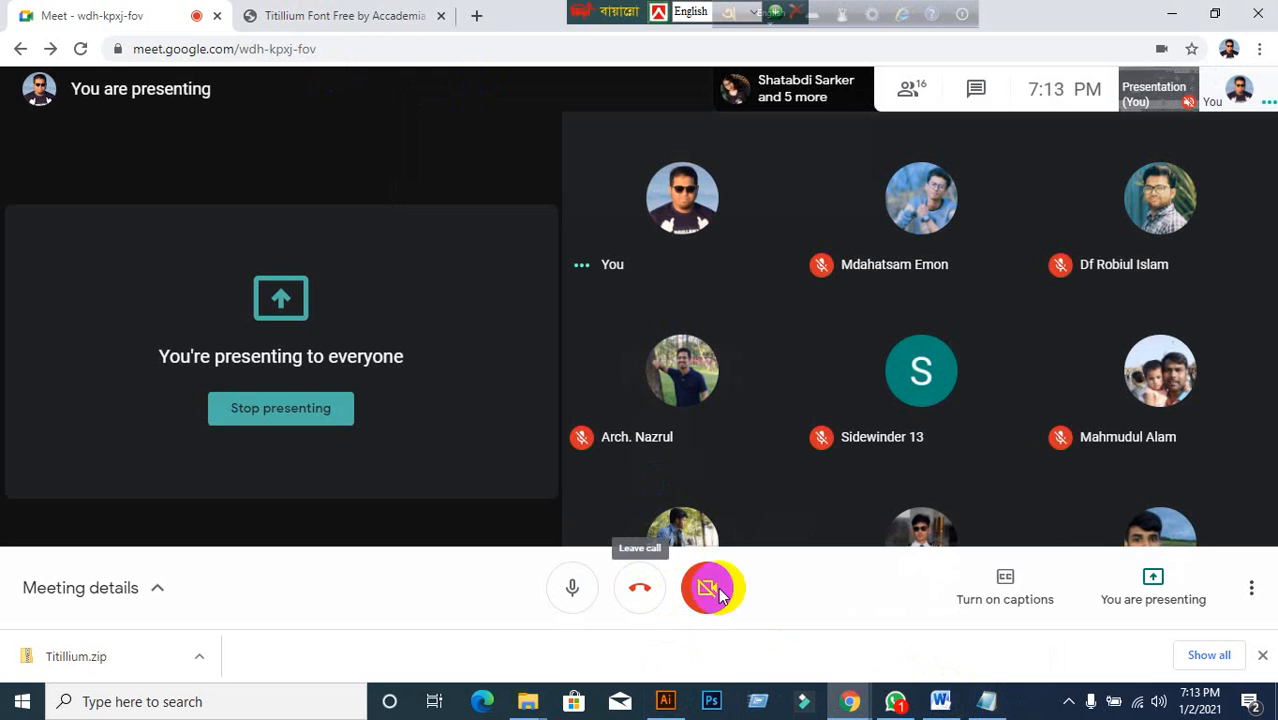
click(1172, 14)
- Confirm replacing the remaining 14 Titillium fonts, from Bold Italic through Thin Upright
click(697, 360)
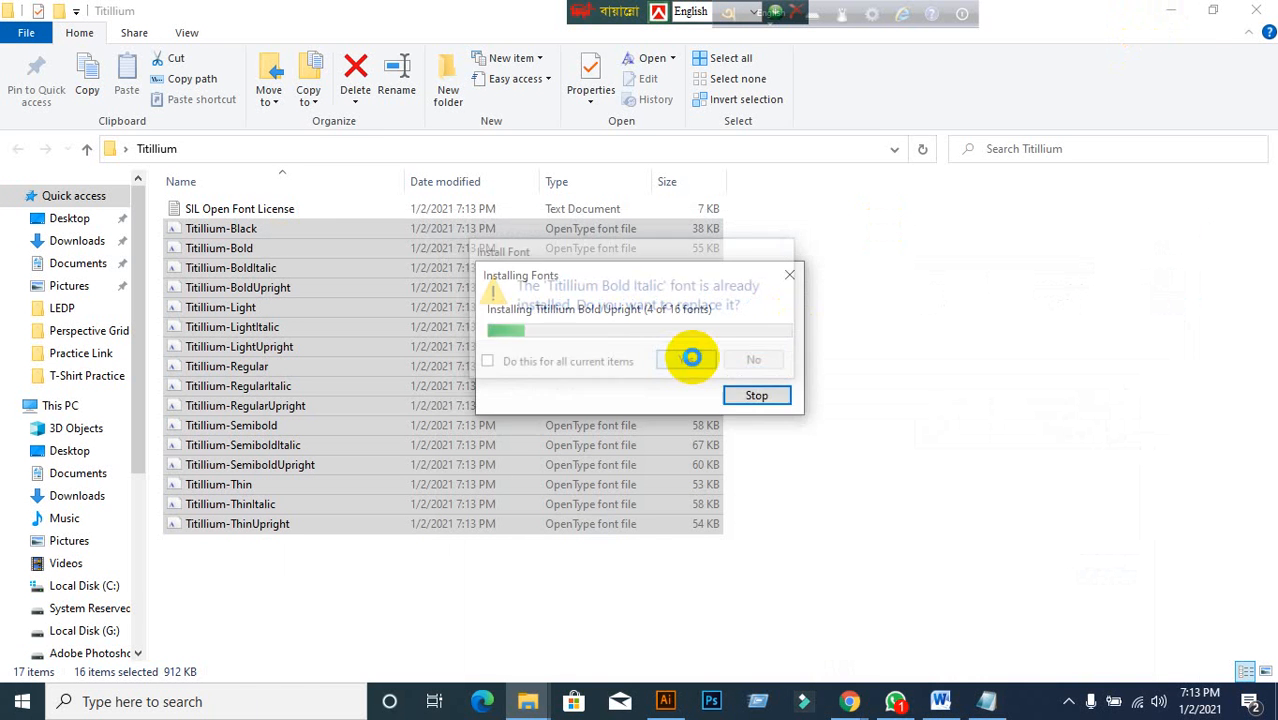
click(694, 362)
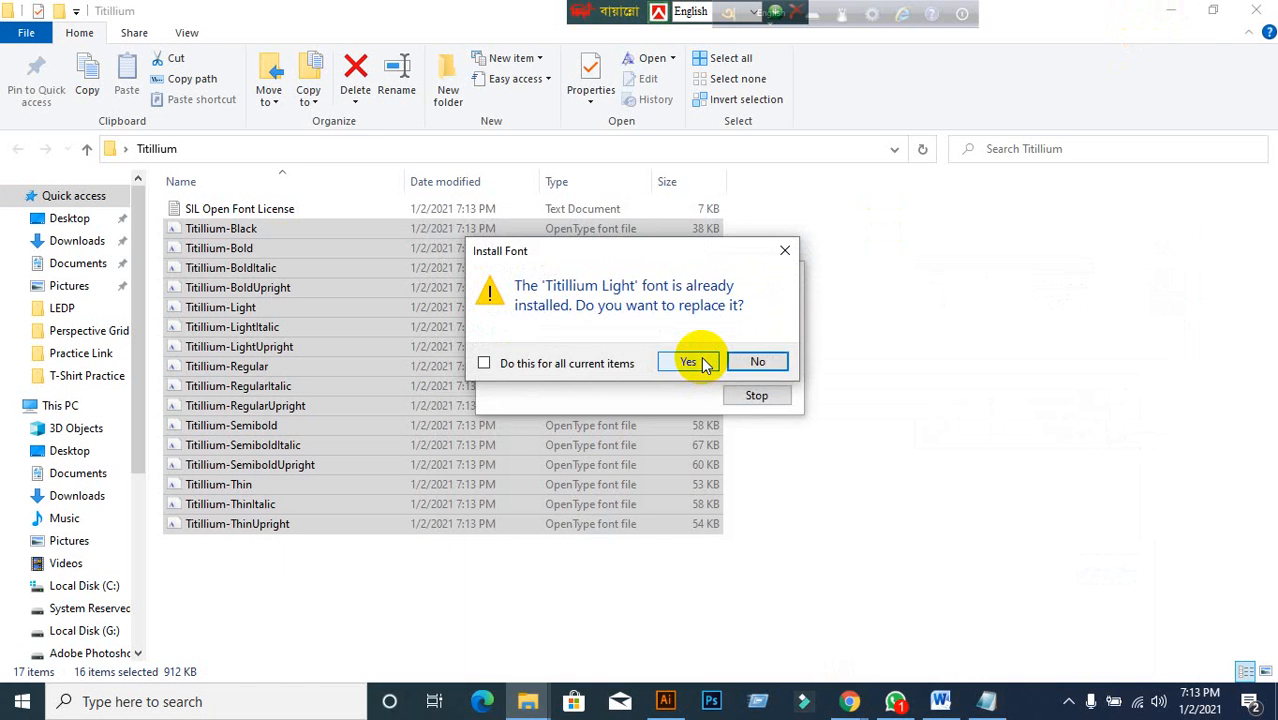
click(696, 360)
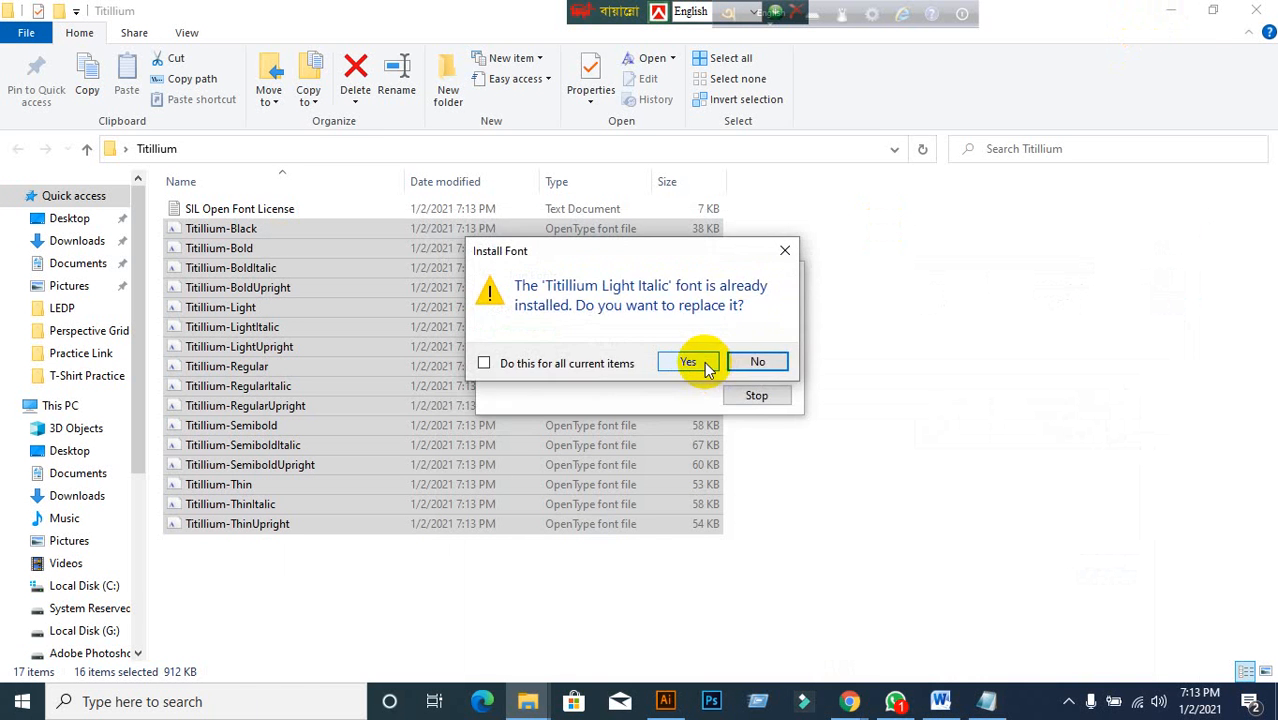
click(708, 363)
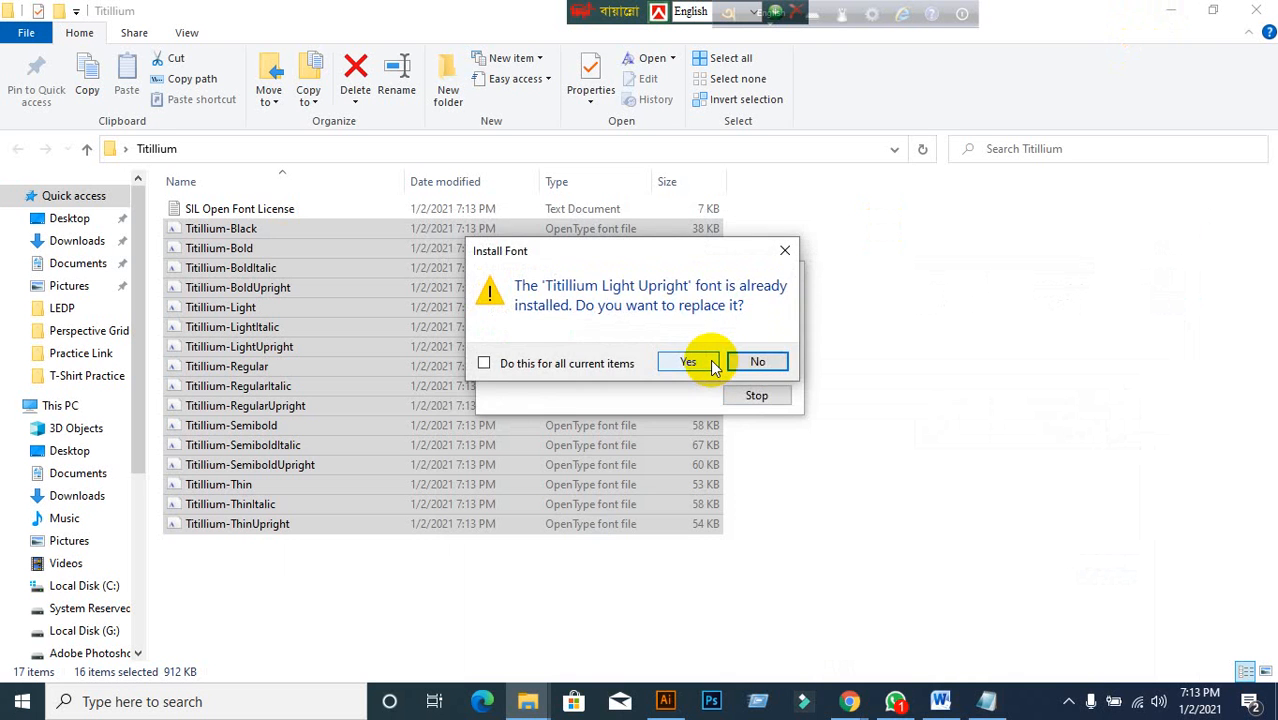
click(711, 365)
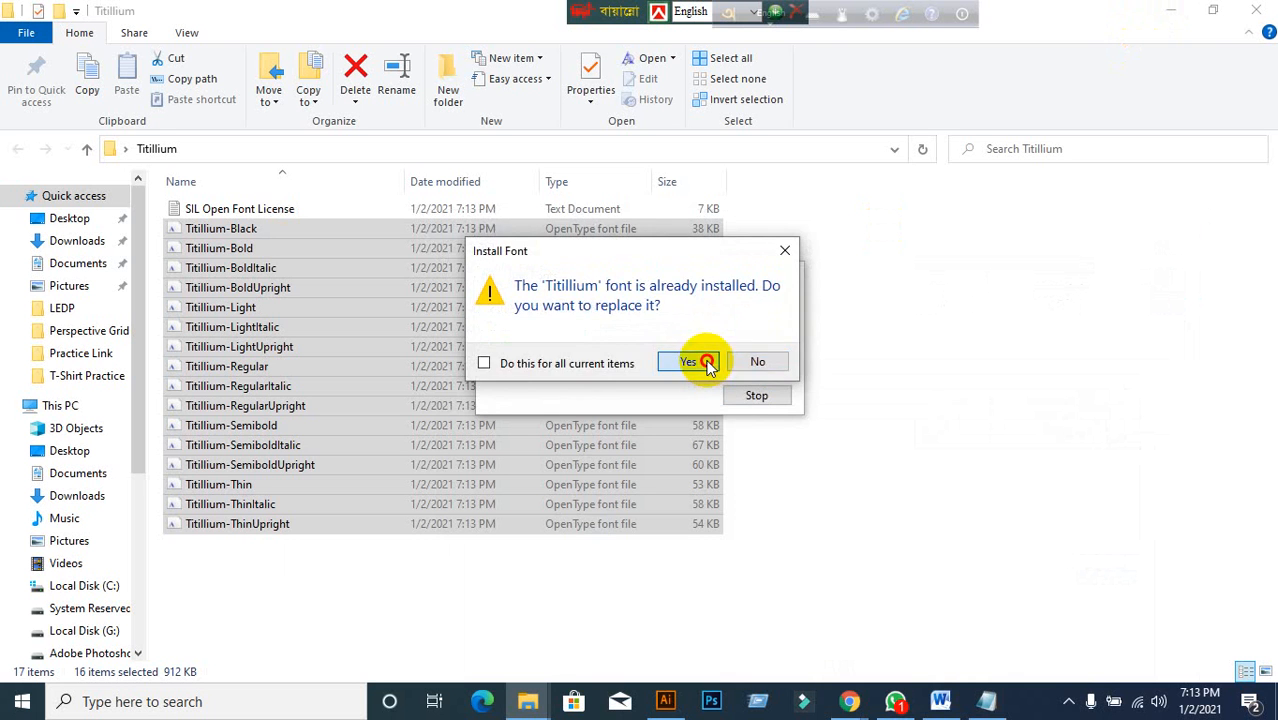
click(704, 364)
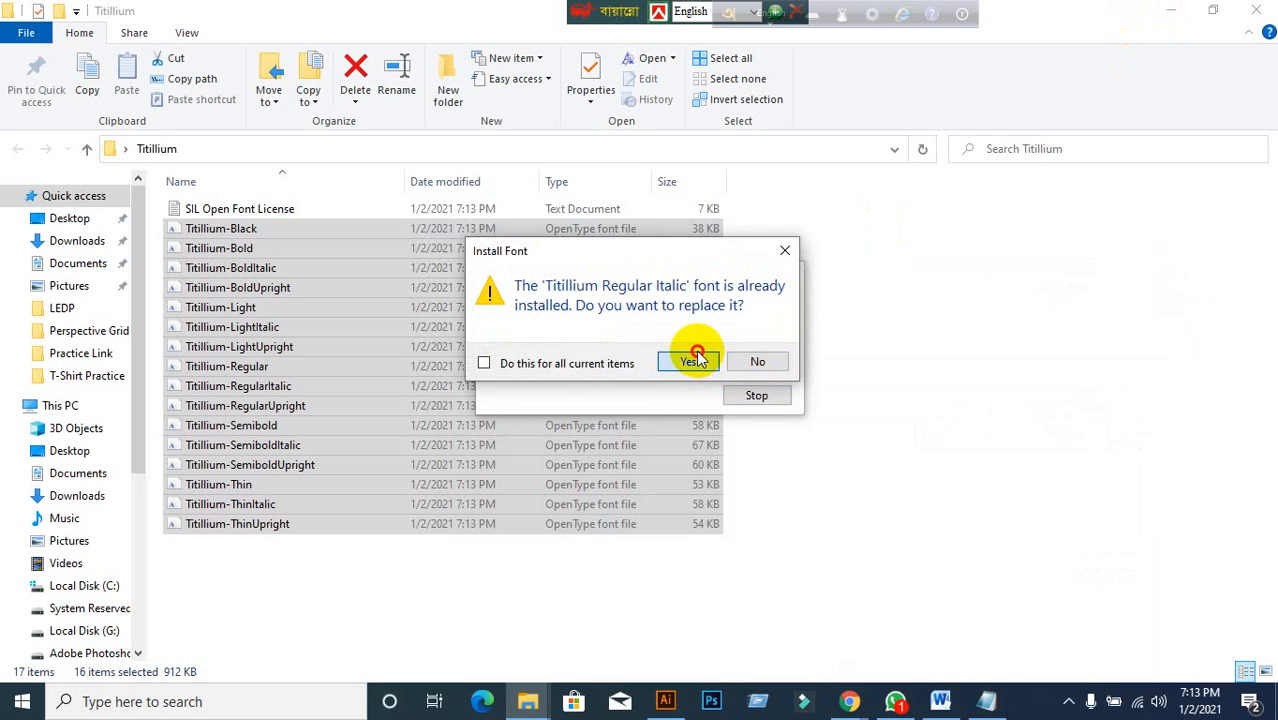
click(696, 356)
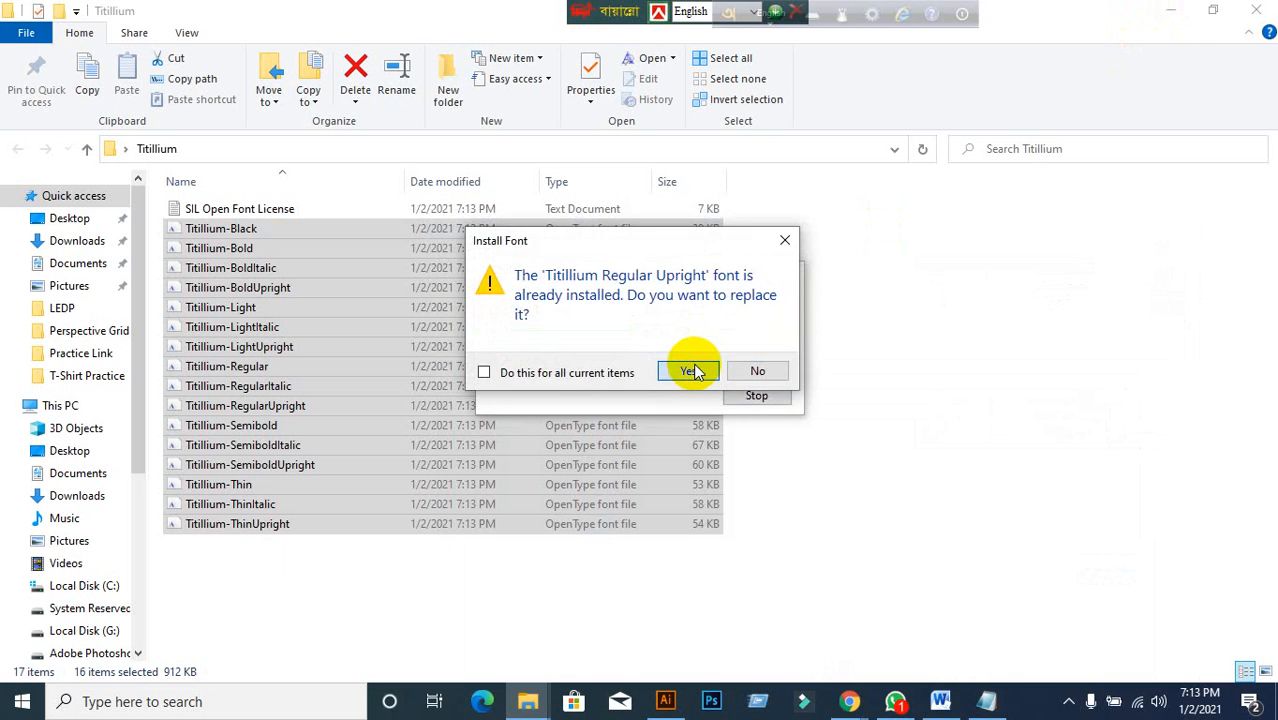
click(694, 371)
click(694, 364)
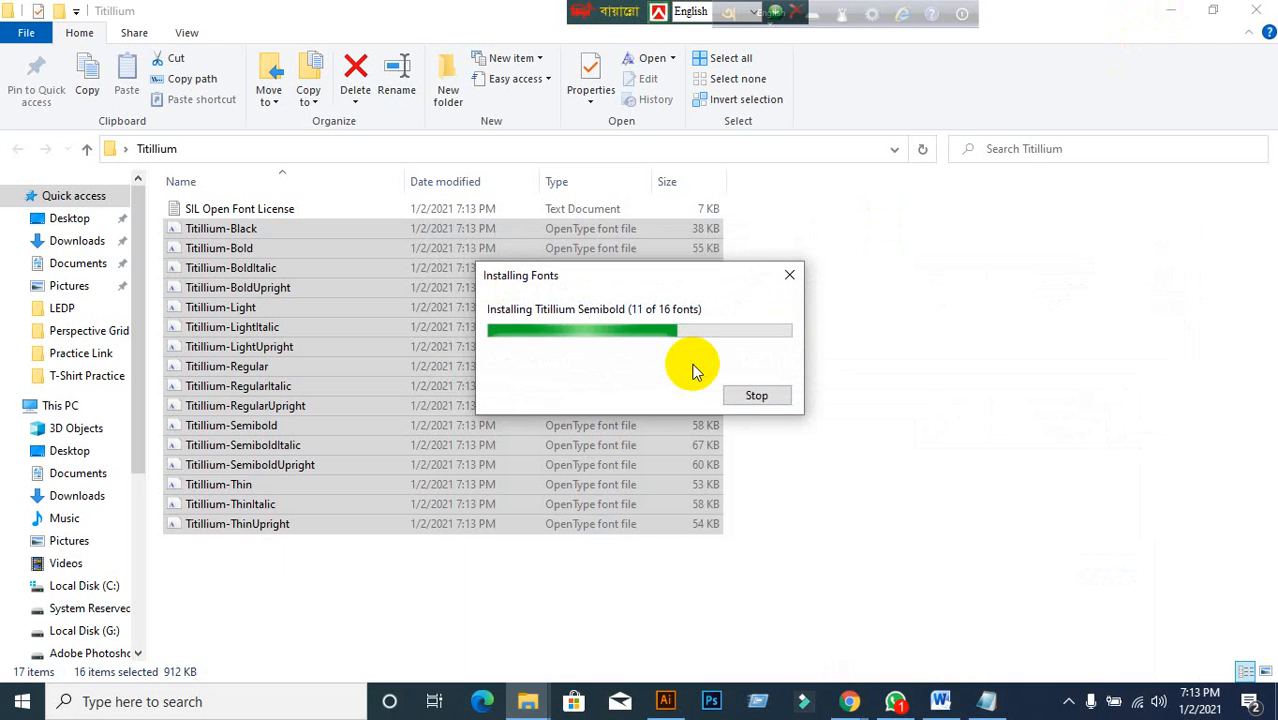
click(694, 371)
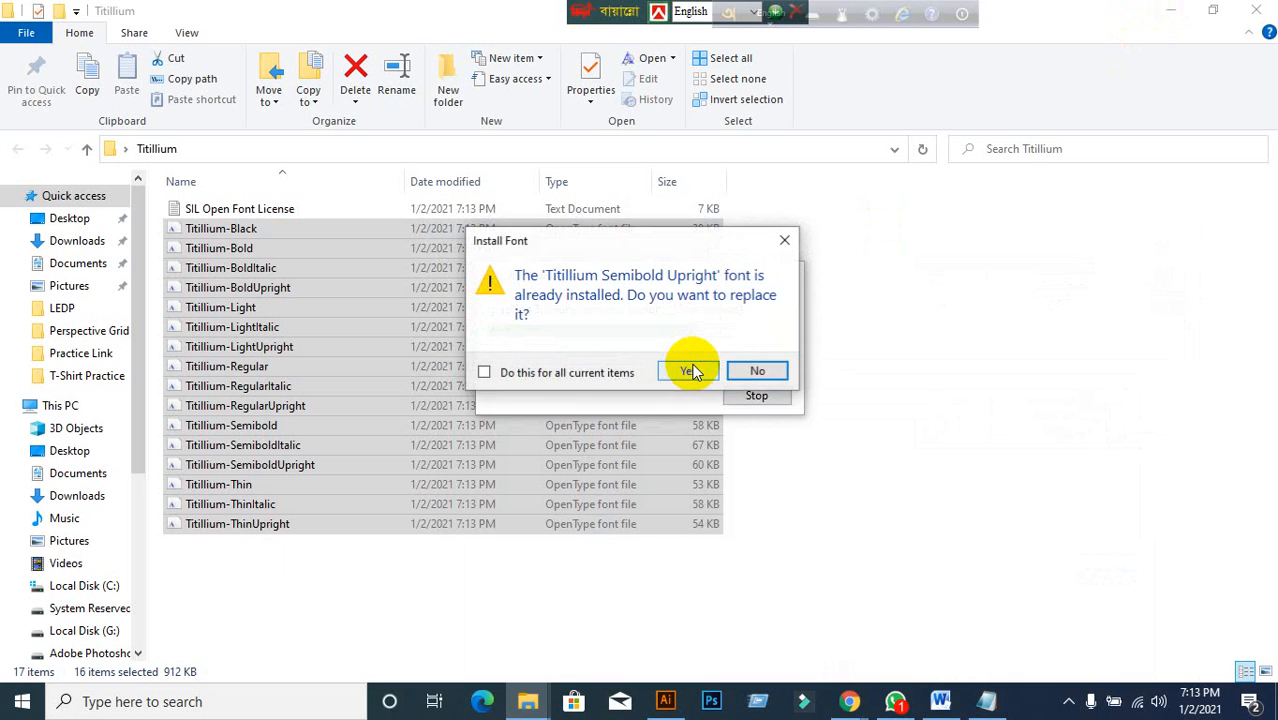
click(692, 369)
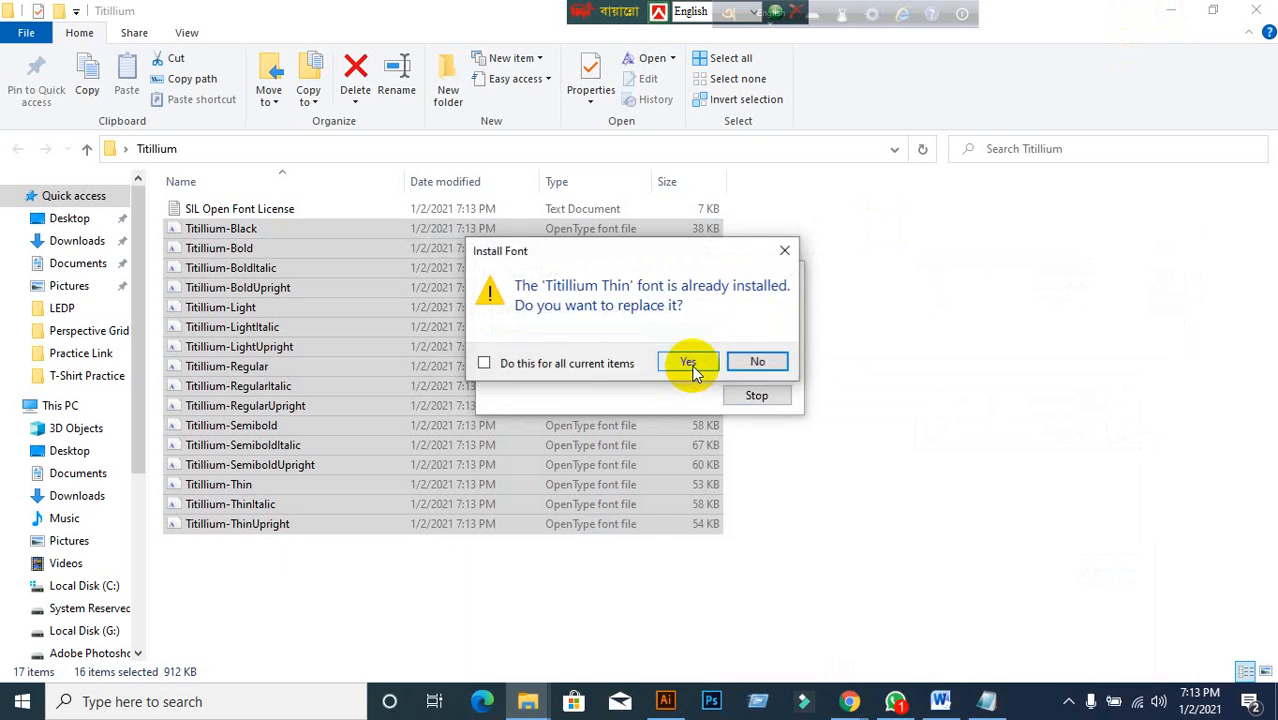
click(694, 368)
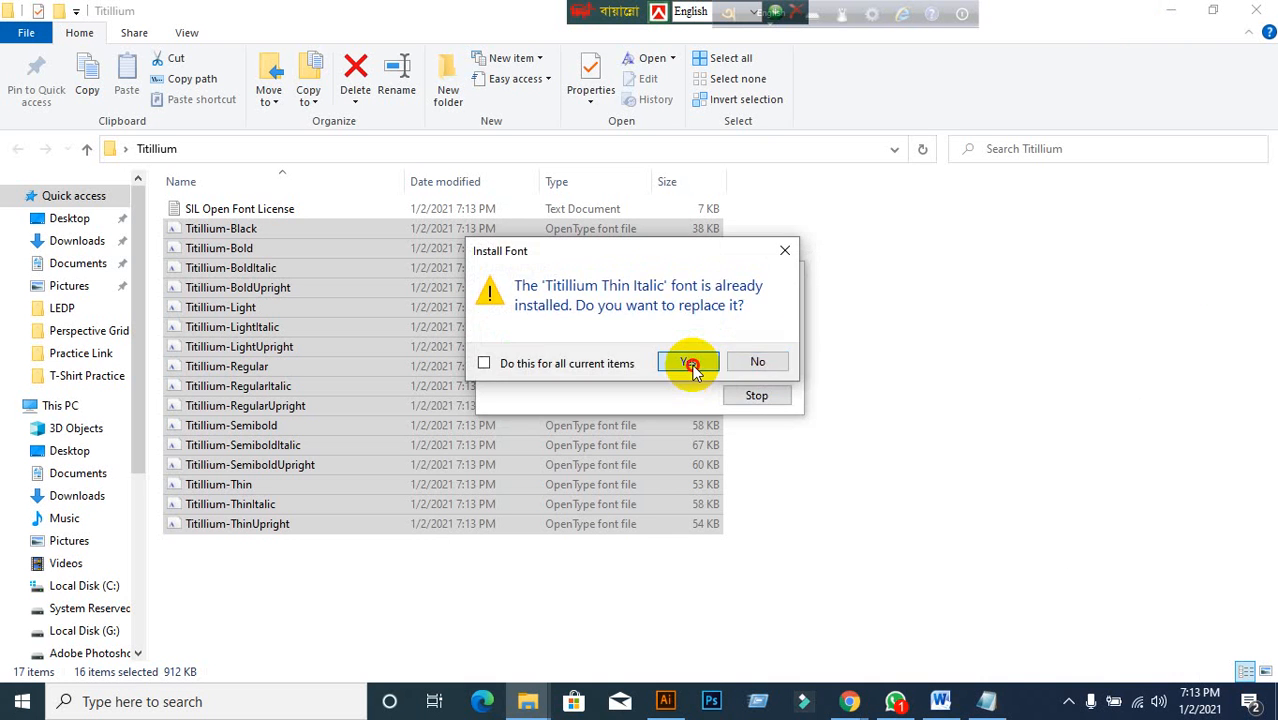
click(695, 370)
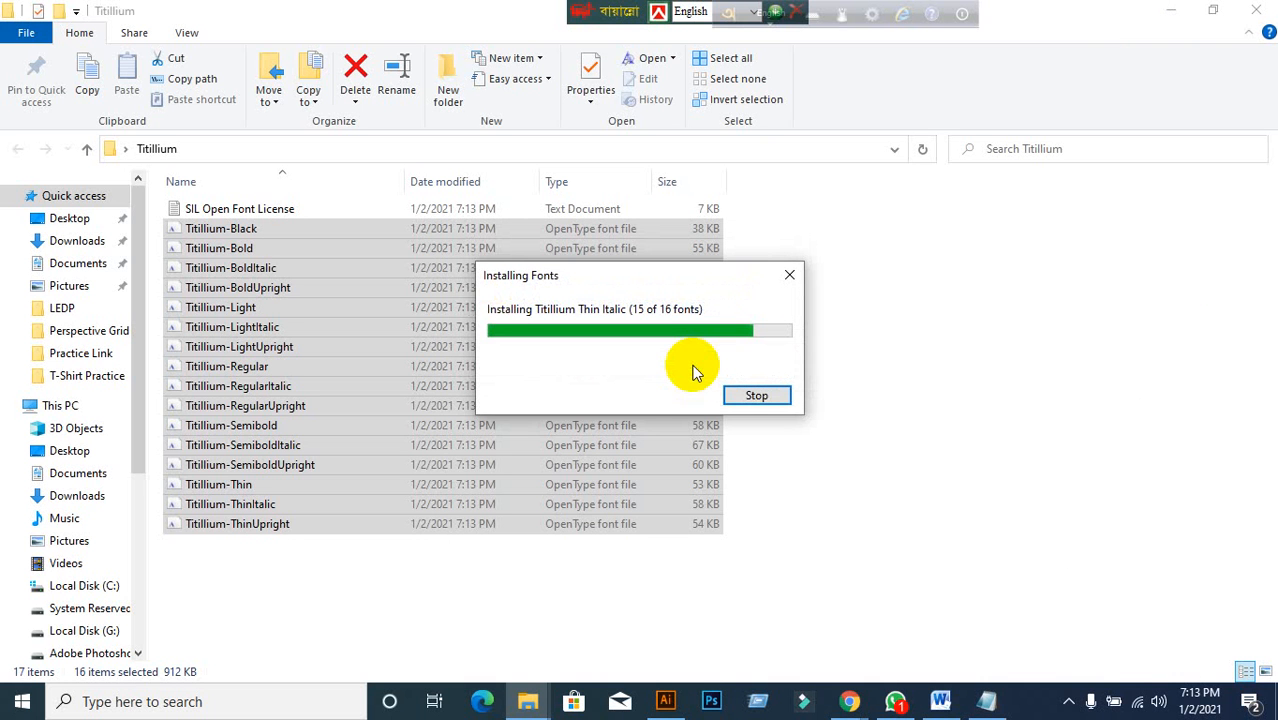
click(694, 369)
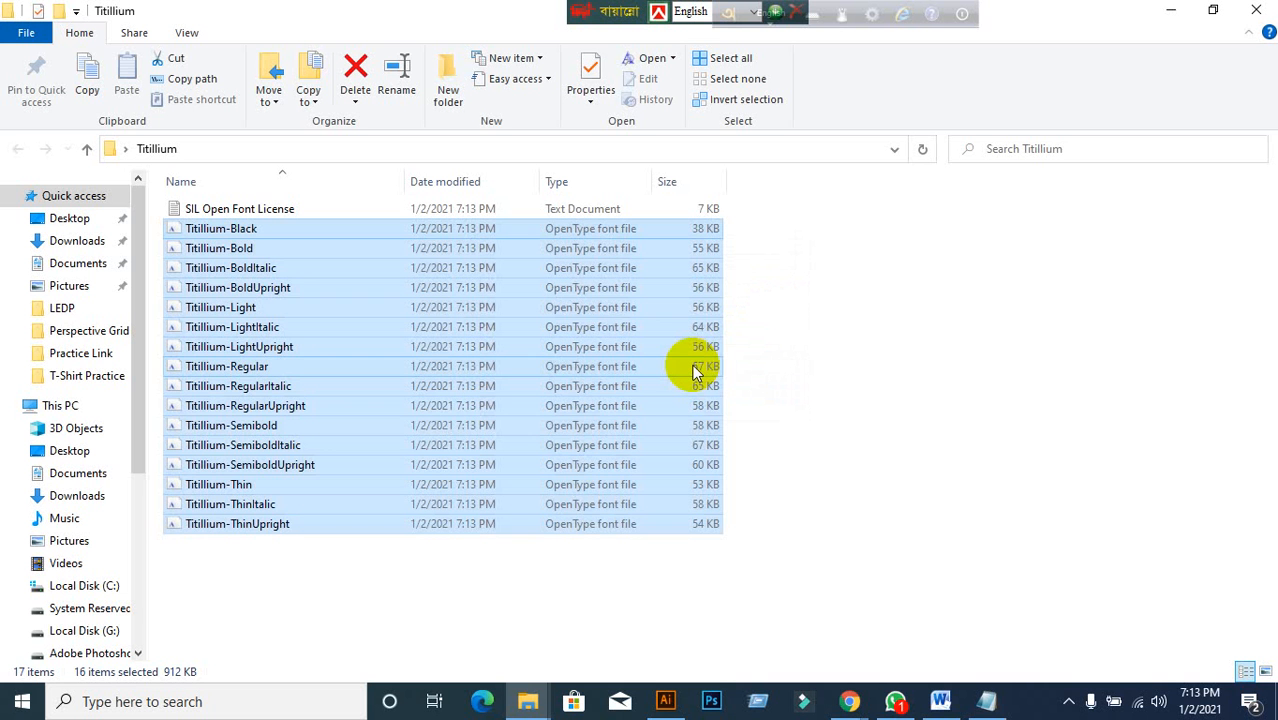
- Return to the GraphicRiver ID Card item page and open its full-size preview
click(750, 352)
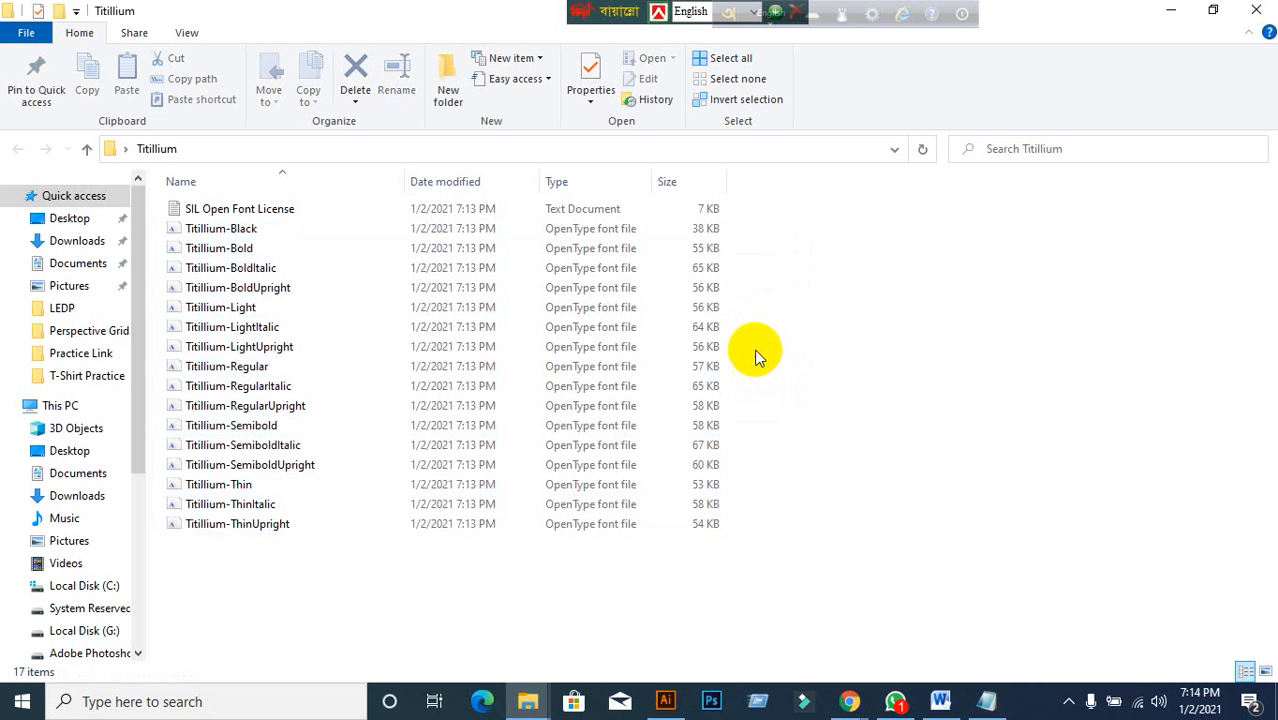
click(1172, 18)
mouse_move(849, 701)
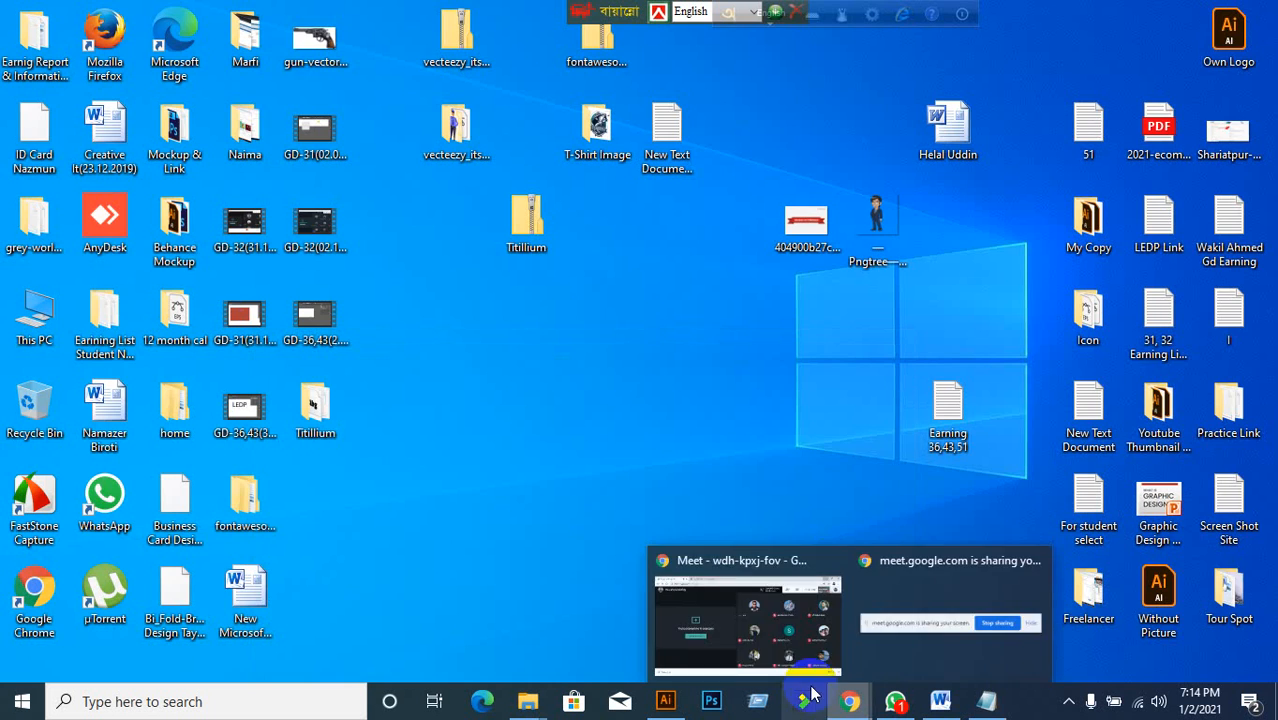
click(765, 620)
click(374, 48)
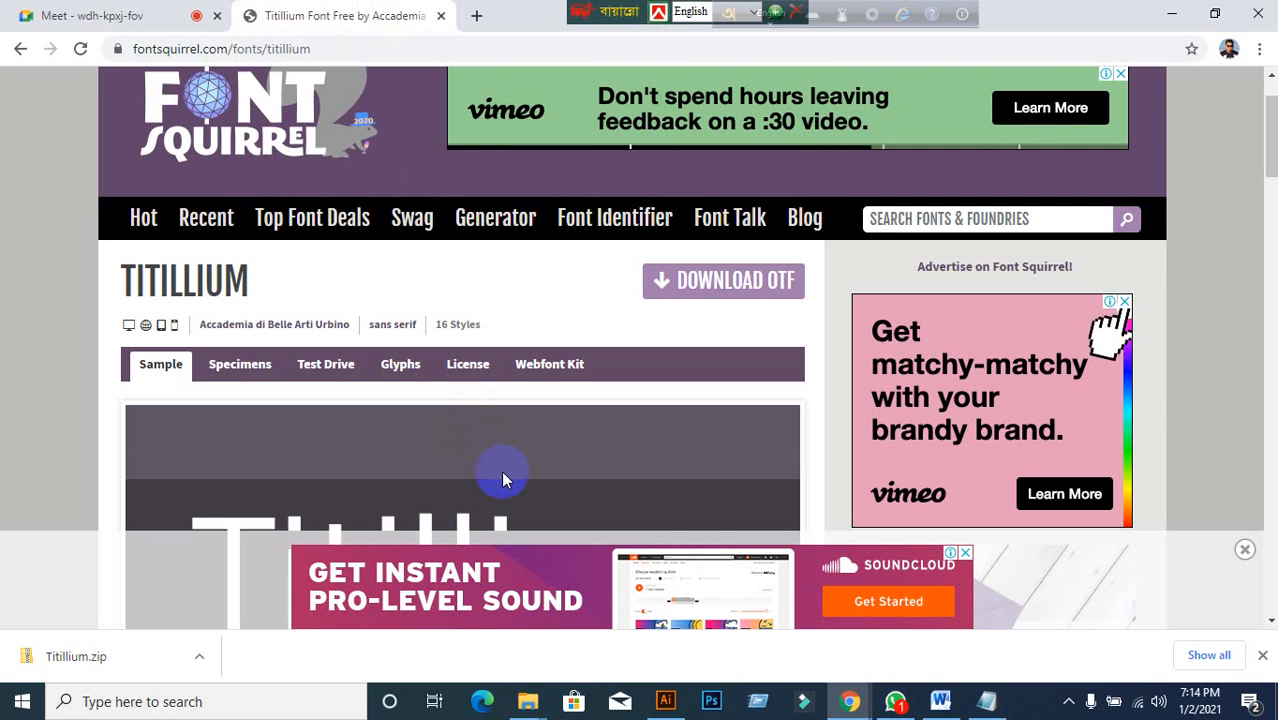
click(21, 49)
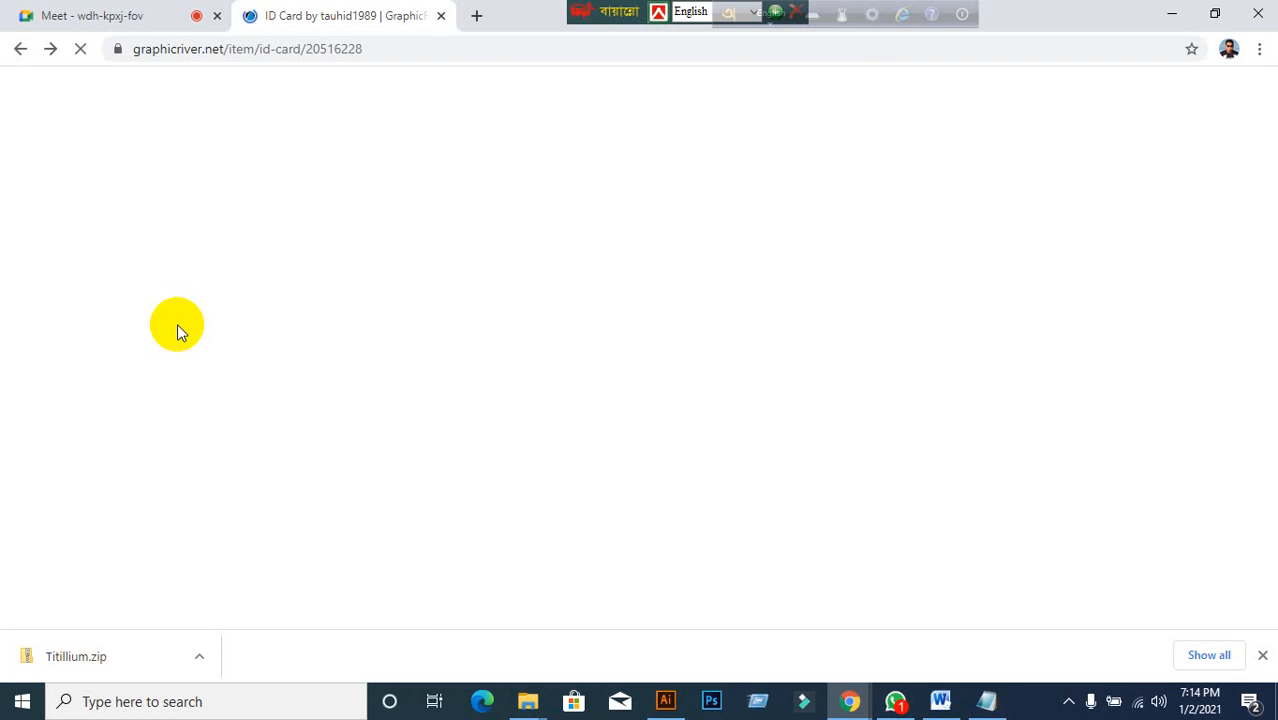
scroll(135, 352, down, 6)
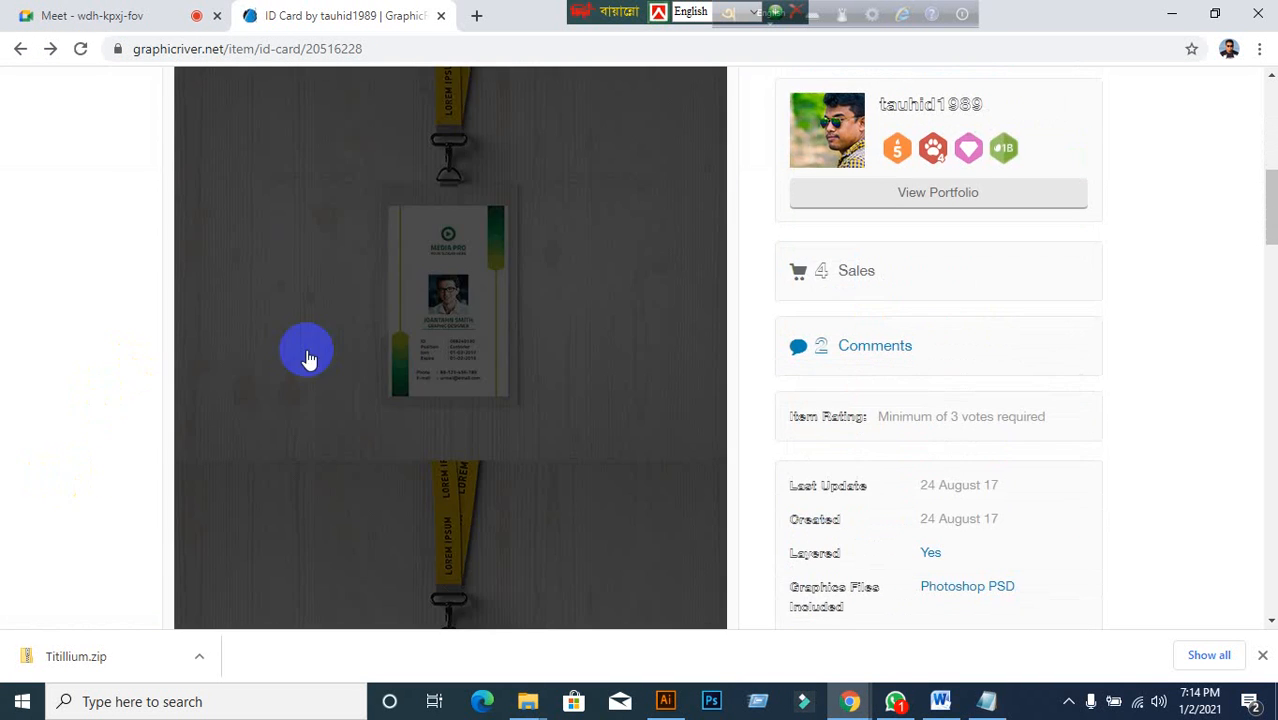
click(352, 323)
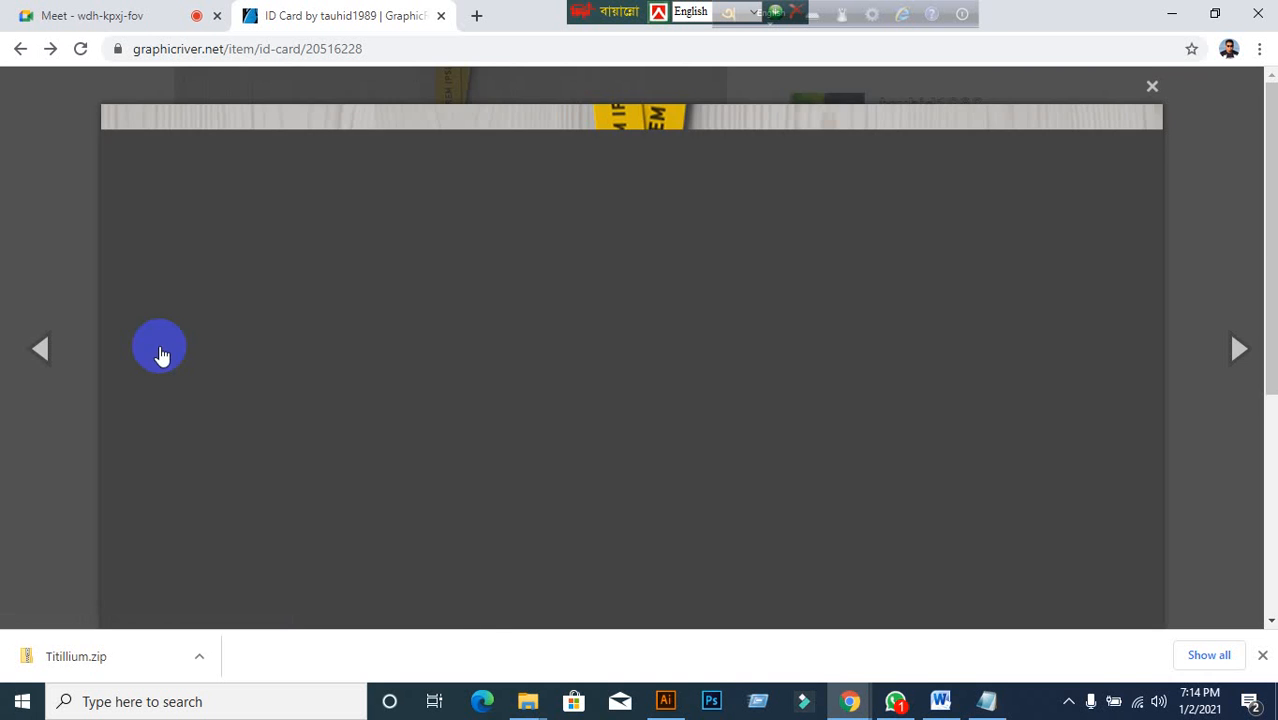
- Save the ID card front preview image to the Desktop as 1-ss.jpg
scroll(400, 385, down, 4)
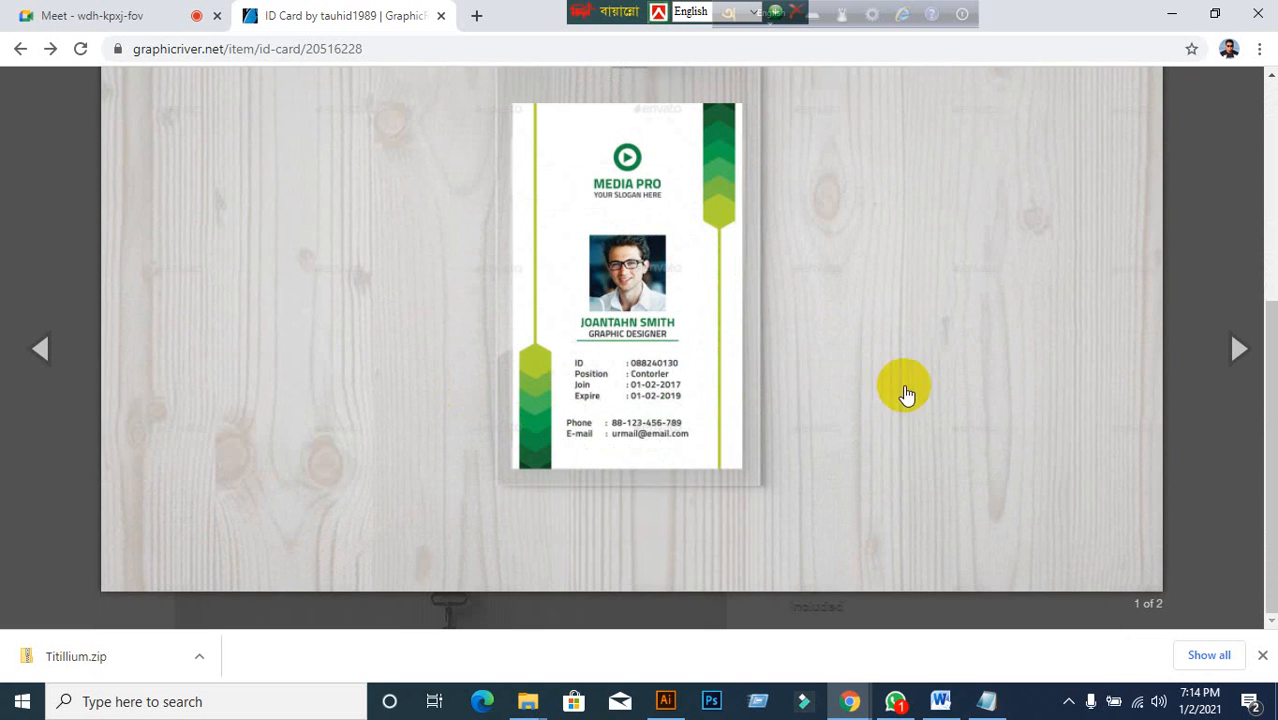
click(1239, 355)
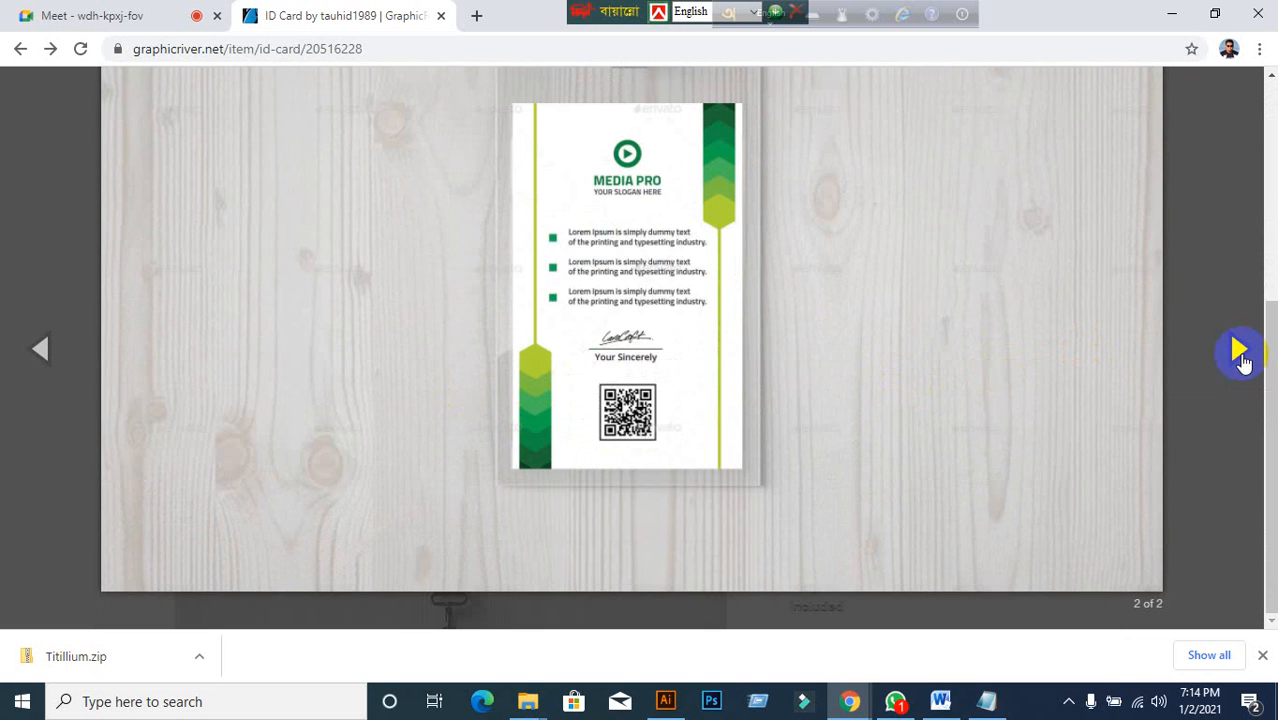
click(40, 348)
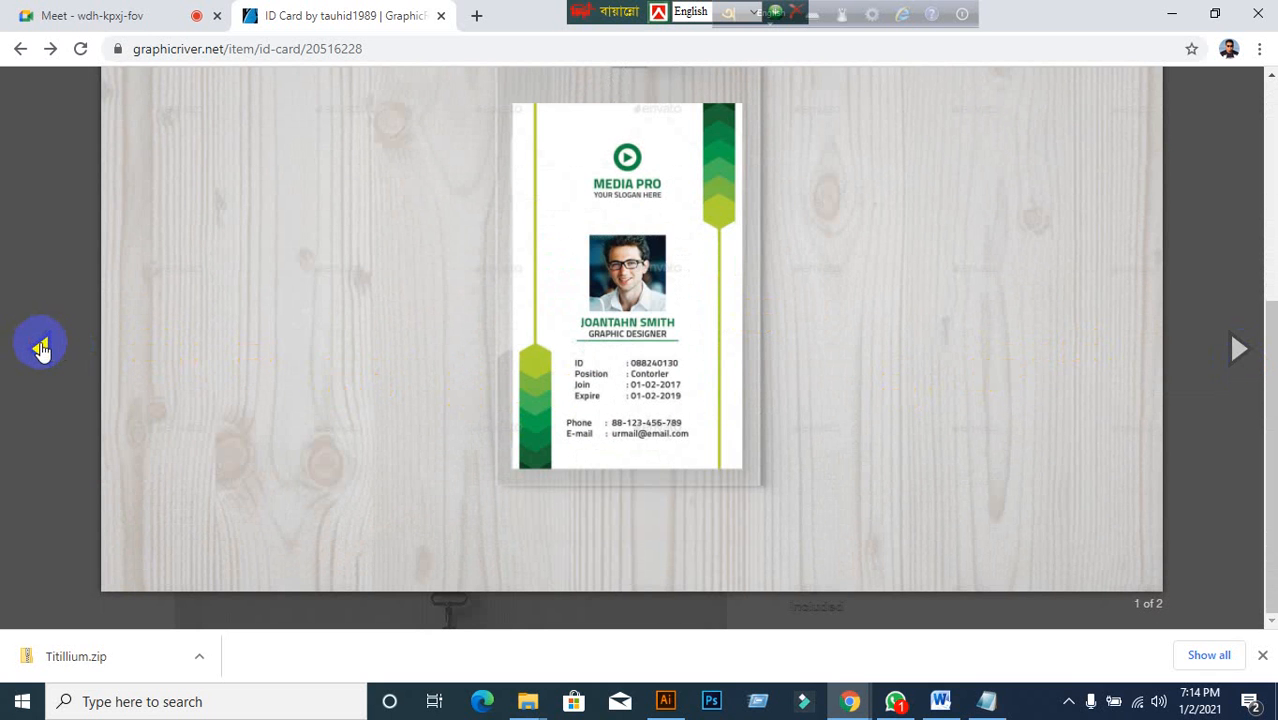
right_click(604, 213)
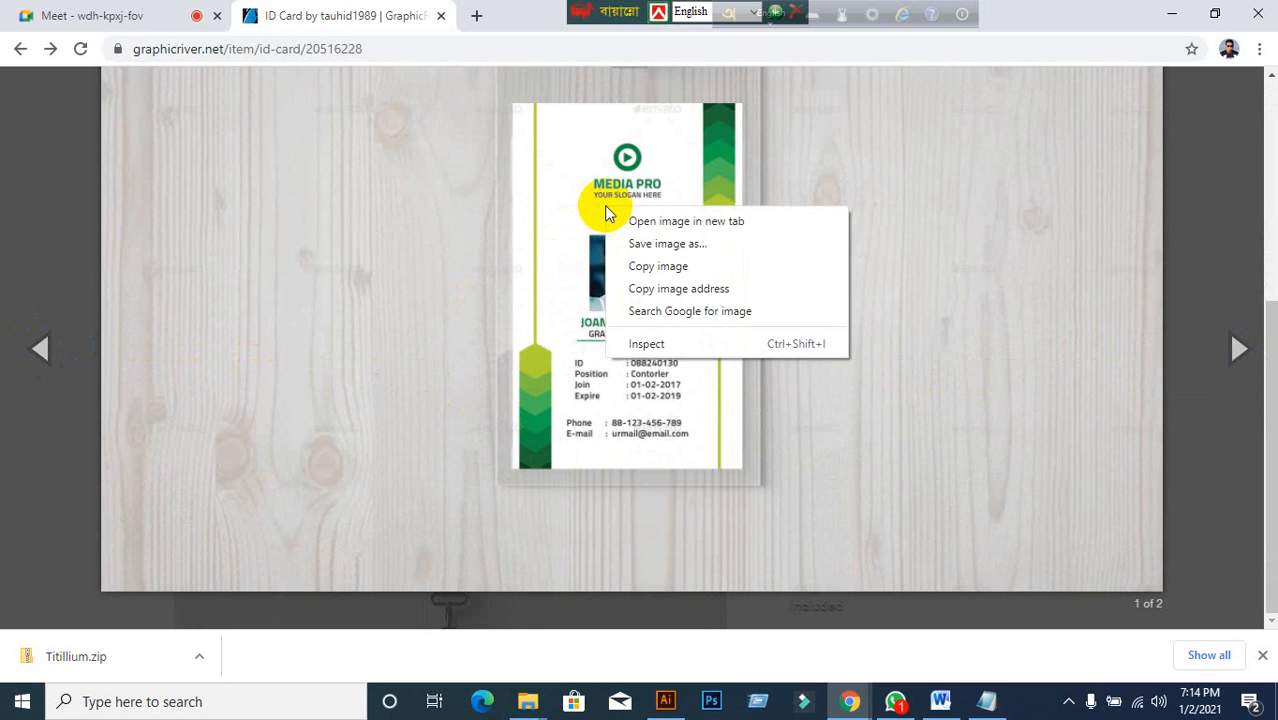
click(667, 246)
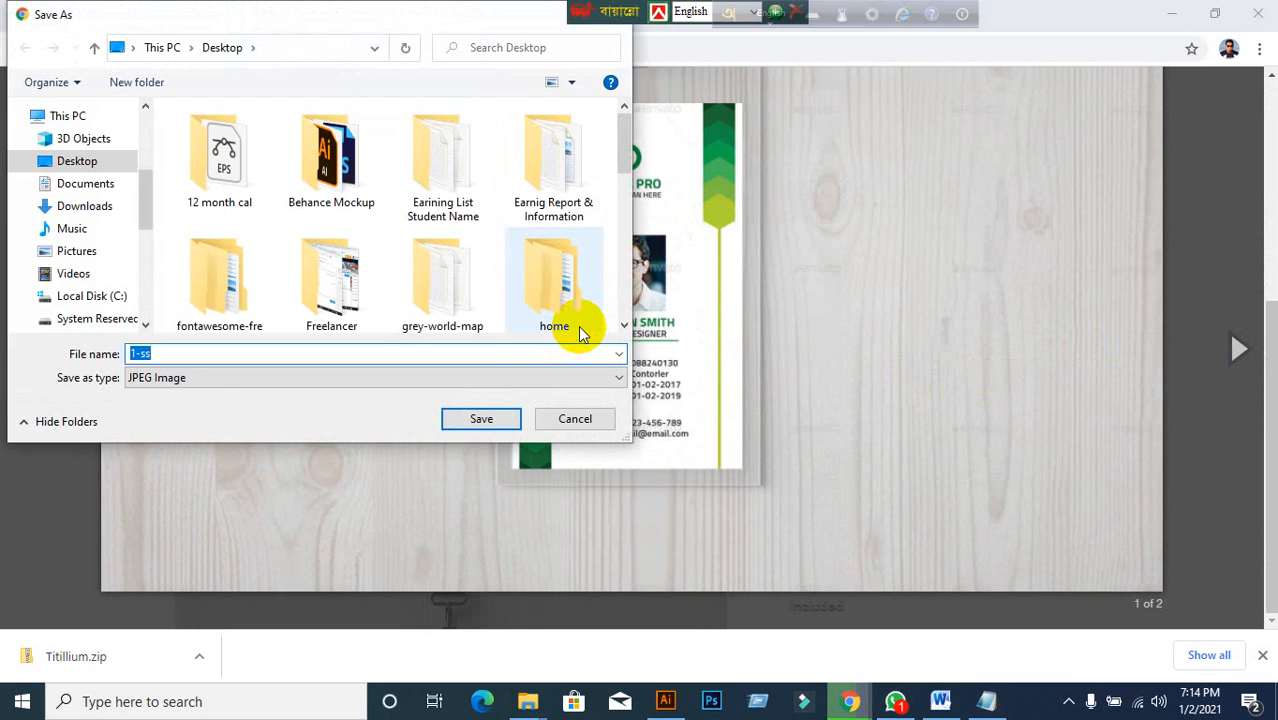
click(60, 161)
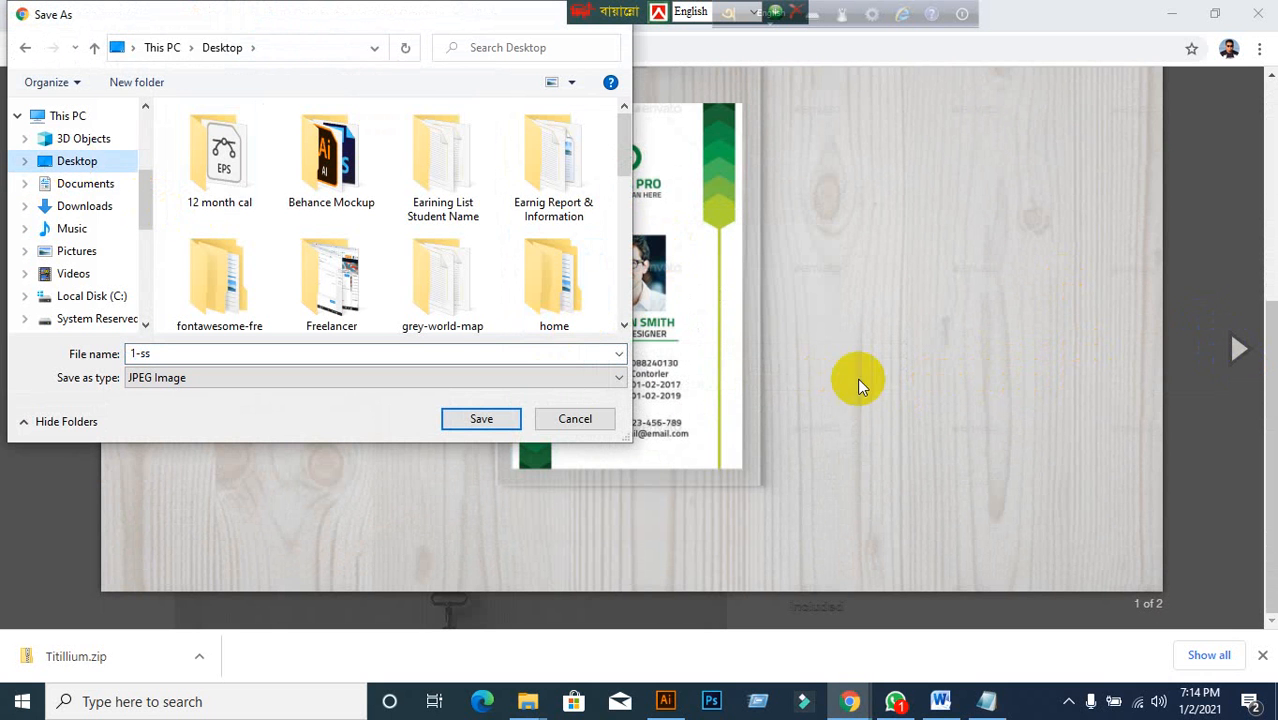
click(481, 420)
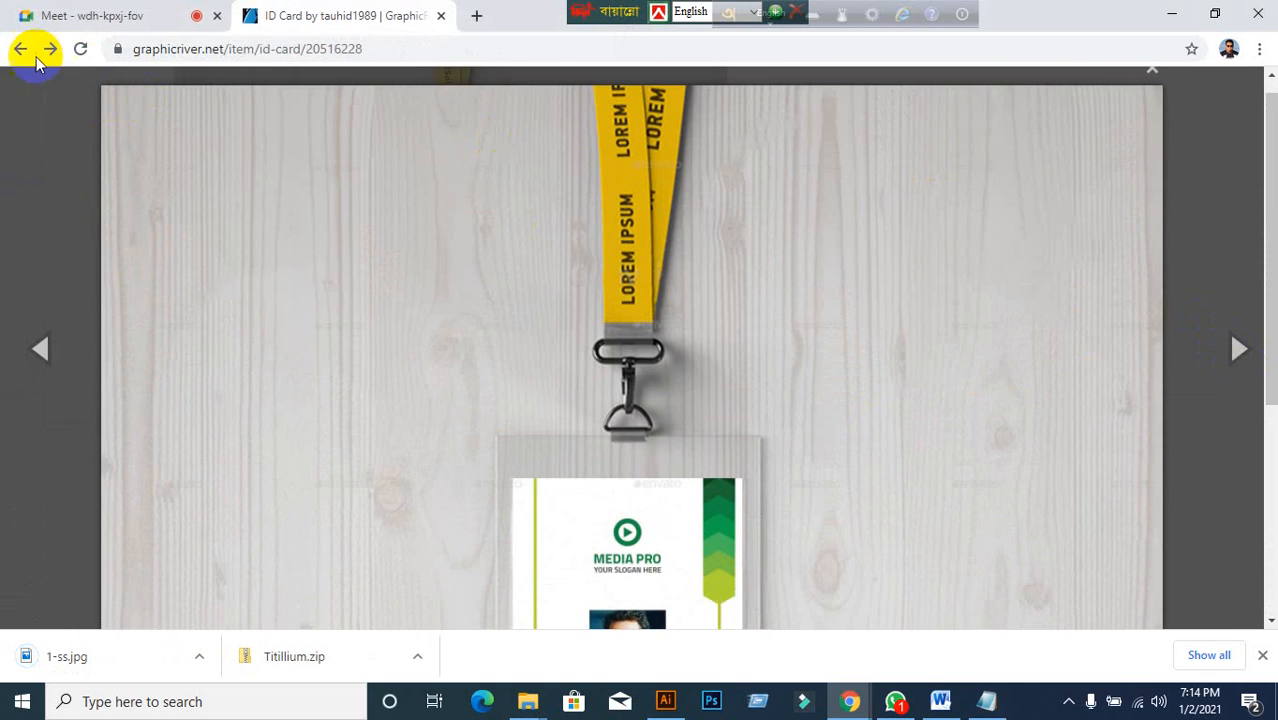
- Open the lanyard-and-card preview, then reveal 1-ss.jpg in its Desktop folder
click(33, 50)
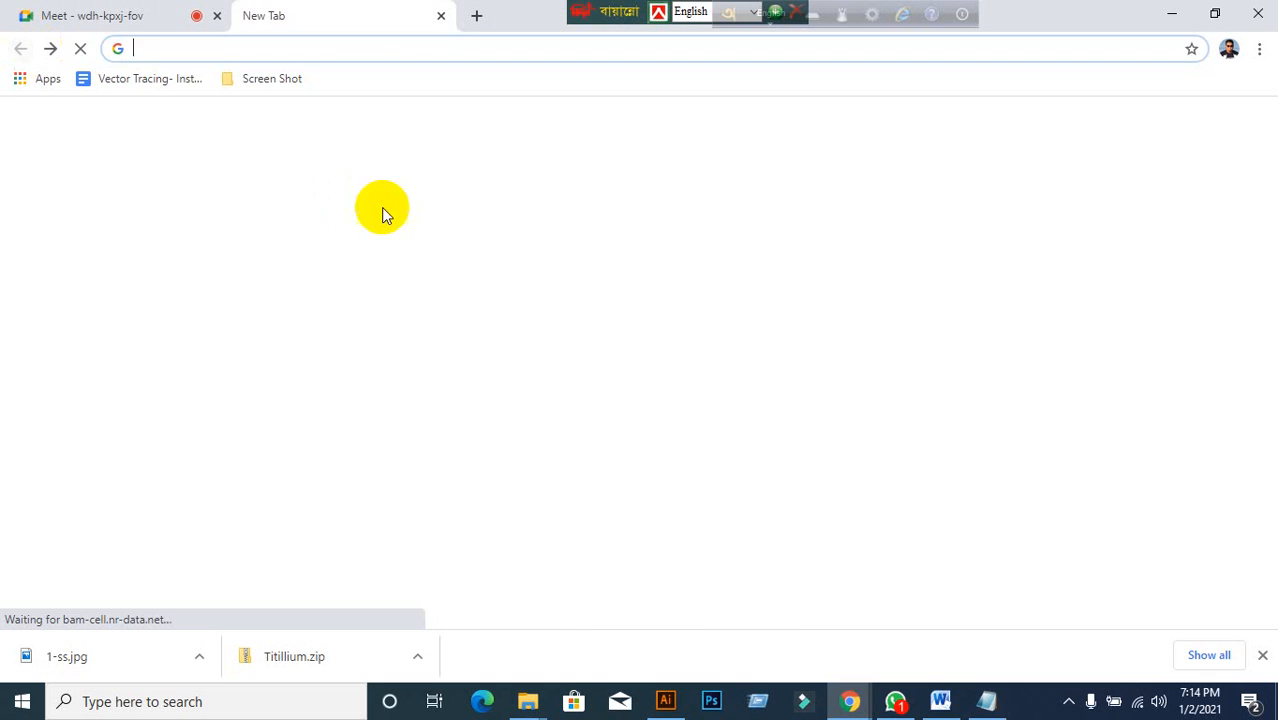
click(51, 49)
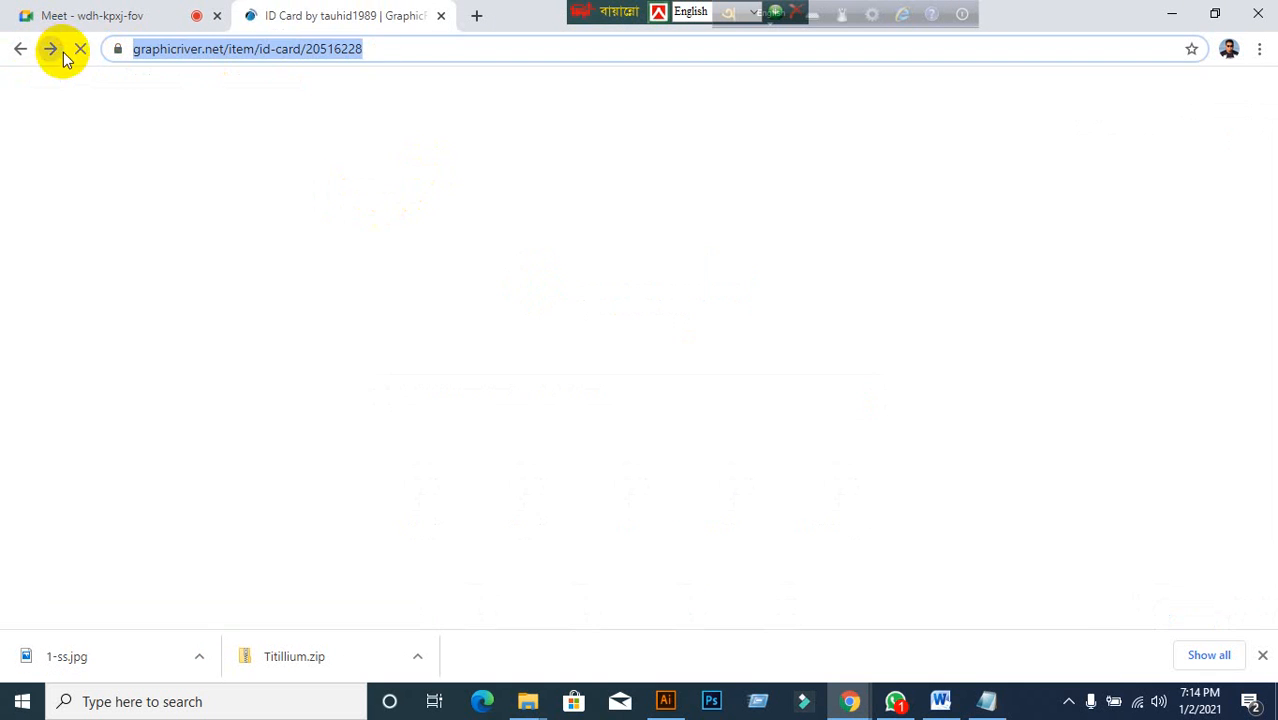
scroll(420, 415, down, 2)
scroll(360, 415, down, 5)
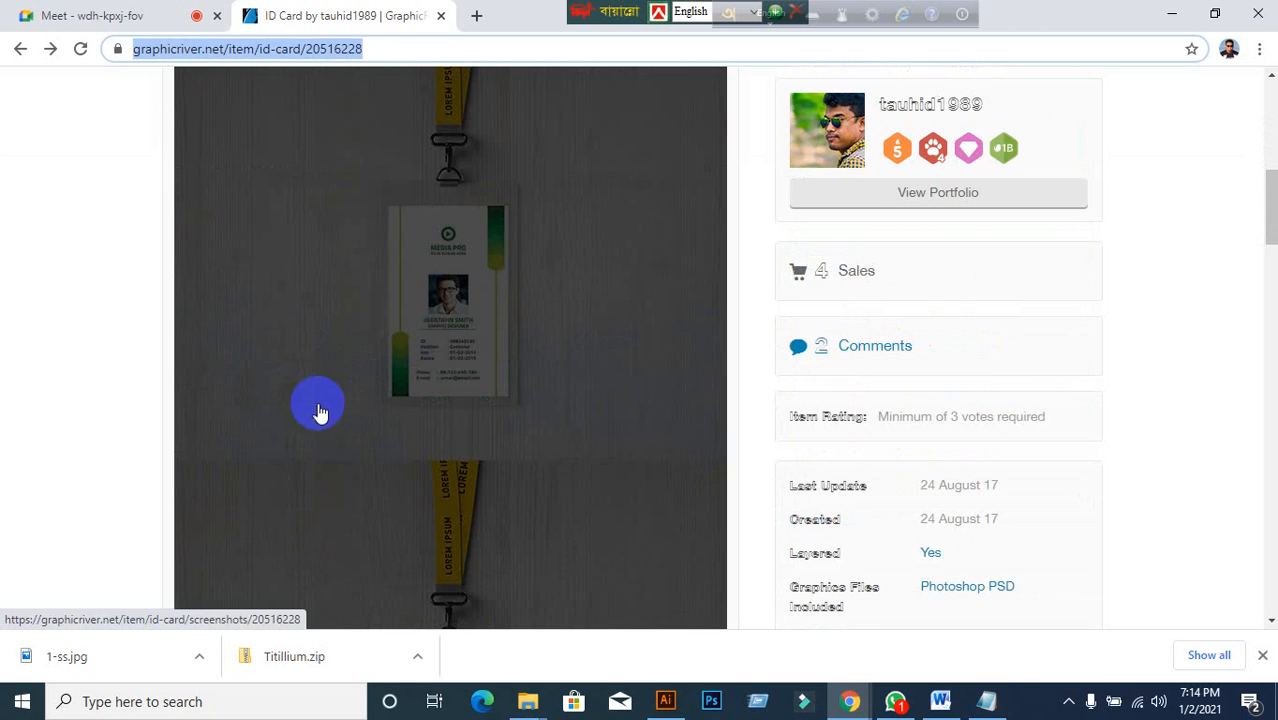
click(385, 308)
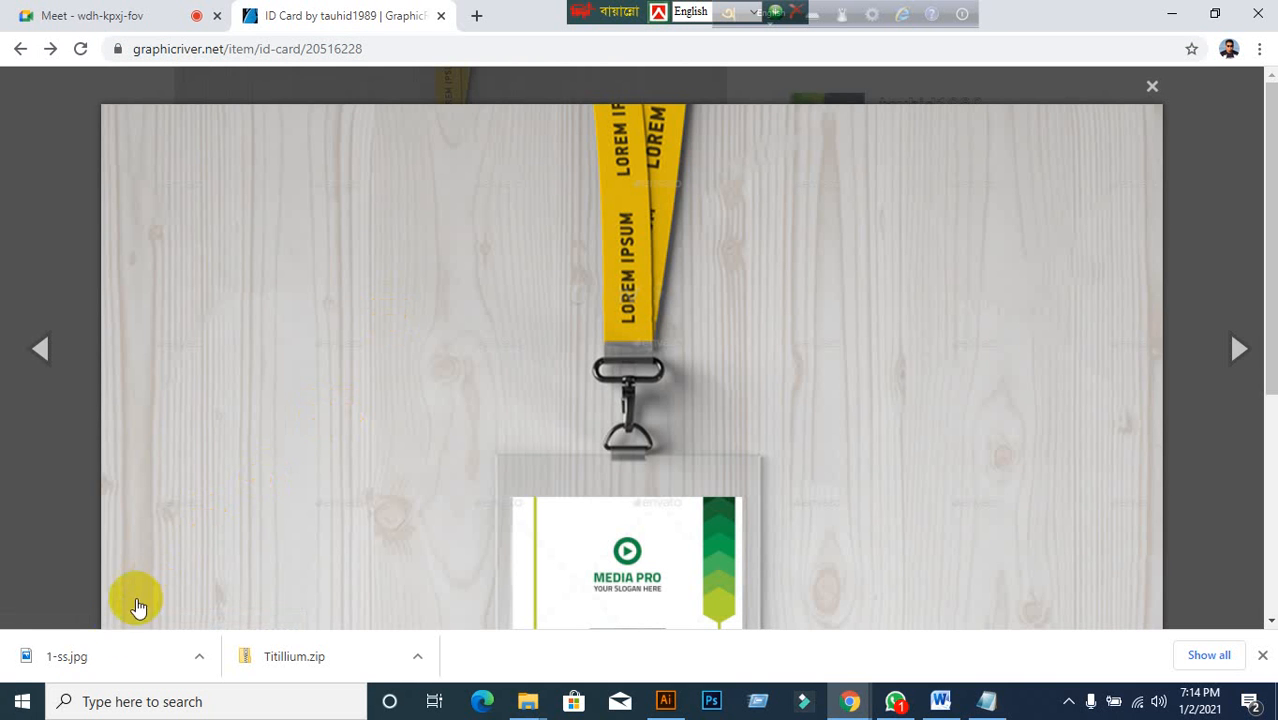
right_click(104, 651)
click(163, 606)
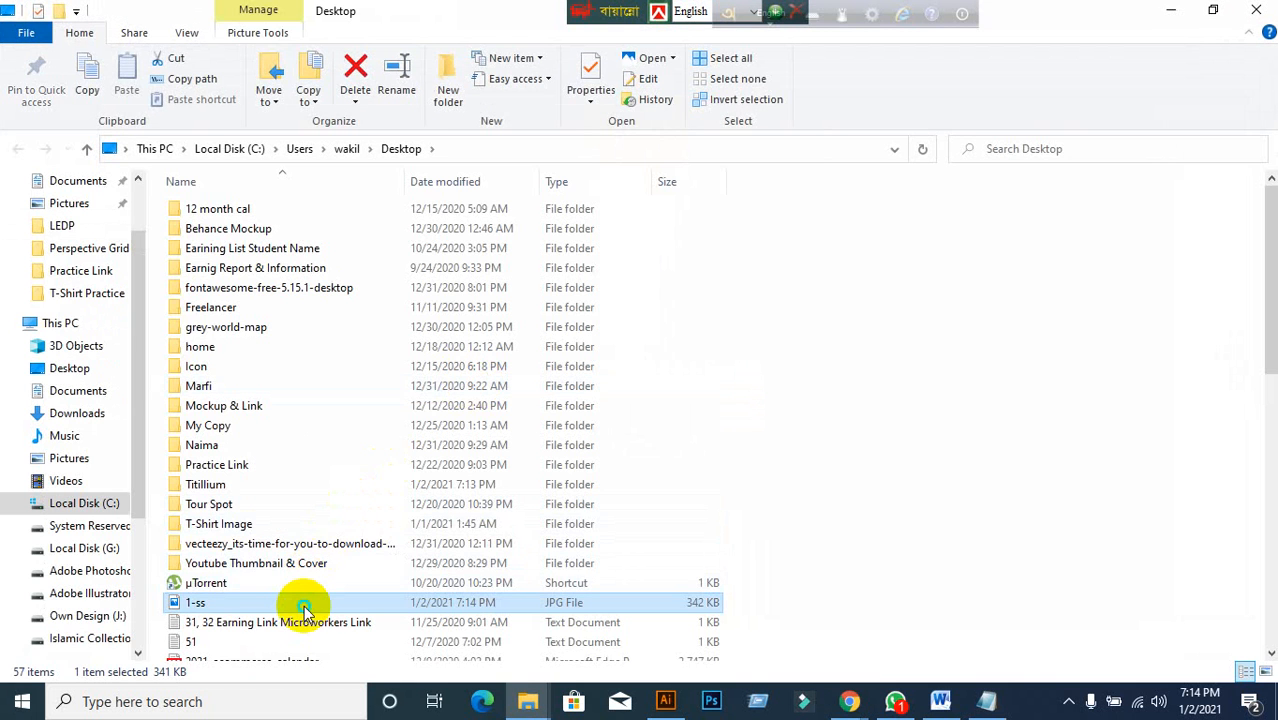
- Cut the 1-ss image and paste it onto the desktop, skipping the duplicate move
right_click(303, 604)
click(346, 475)
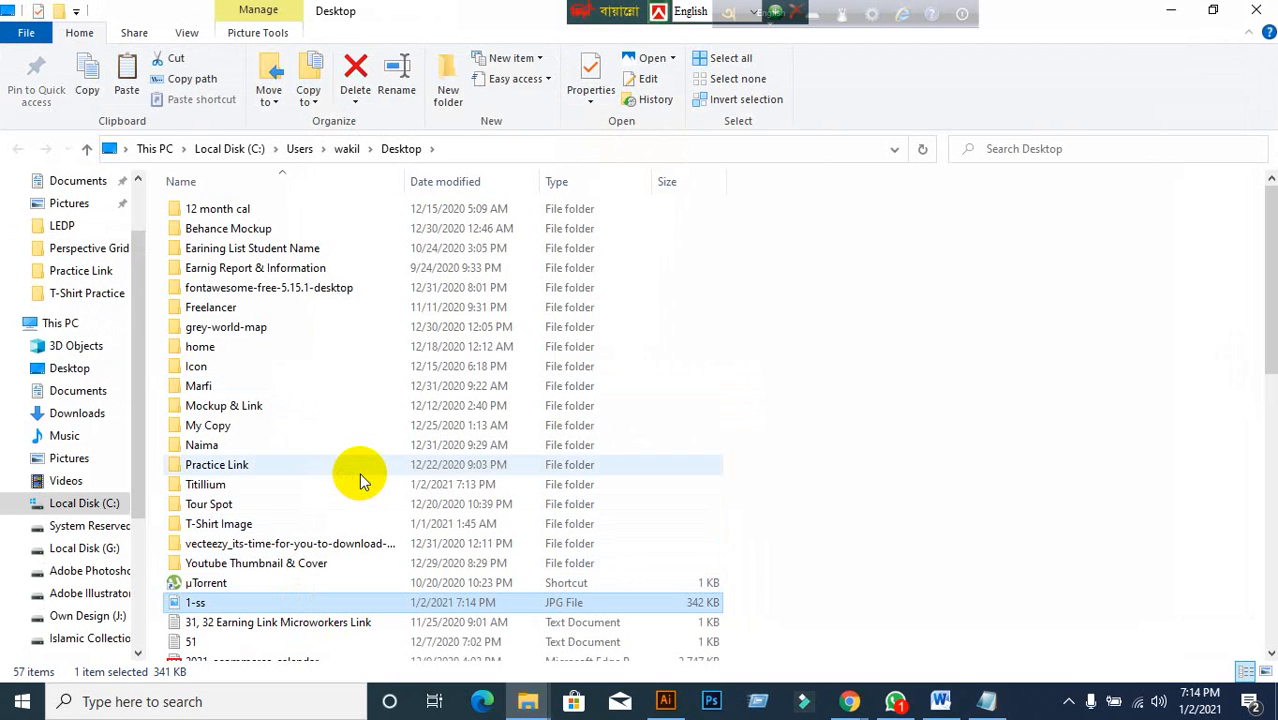
click(1158, 14)
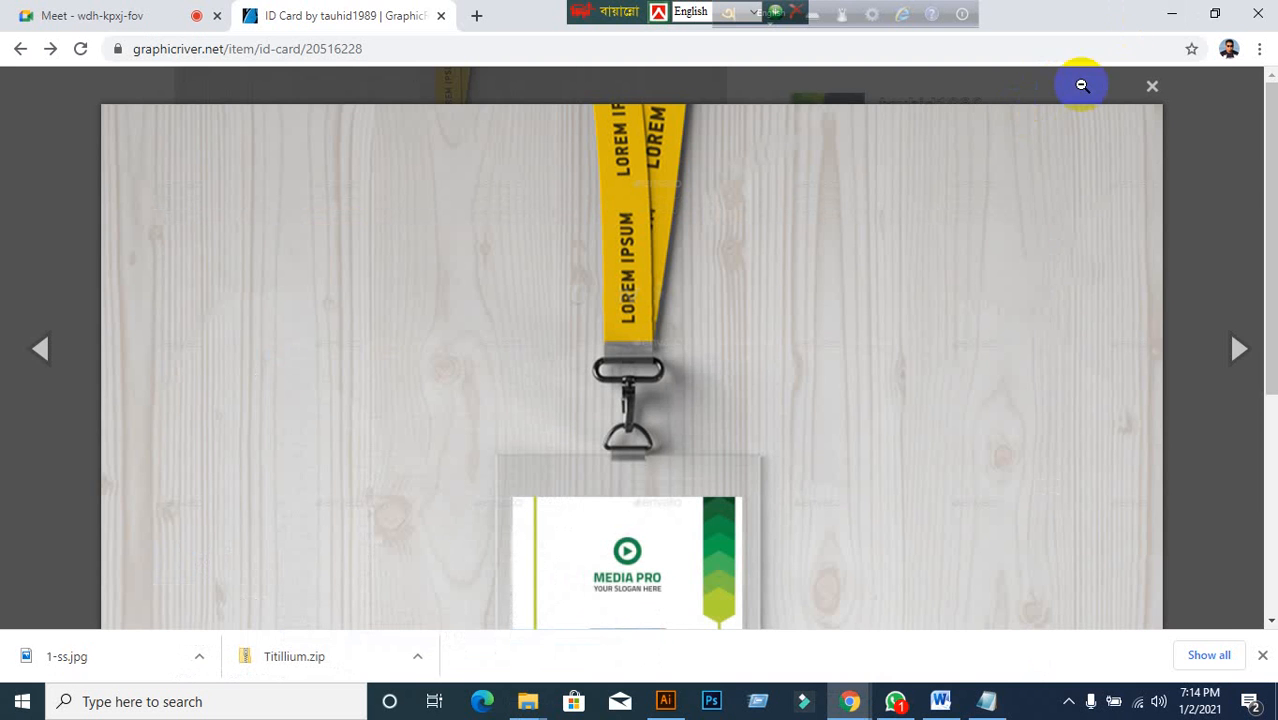
click(1170, 12)
right_click(630, 401)
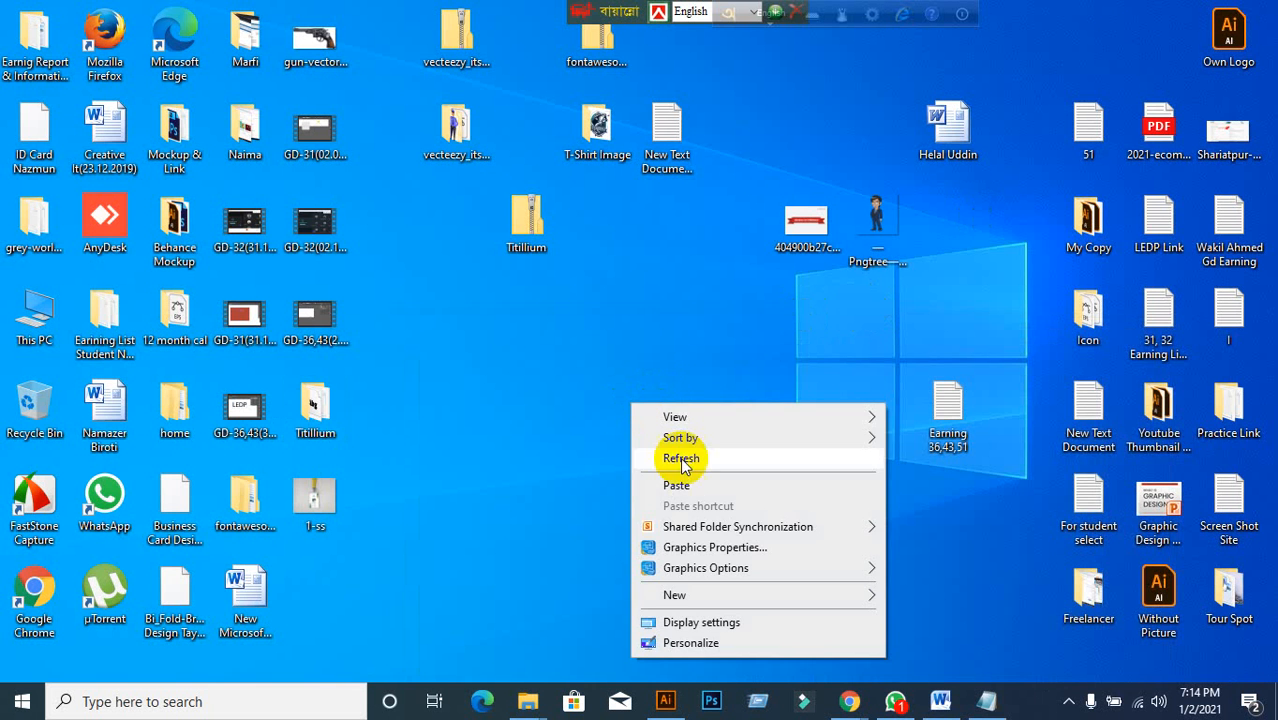
click(680, 485)
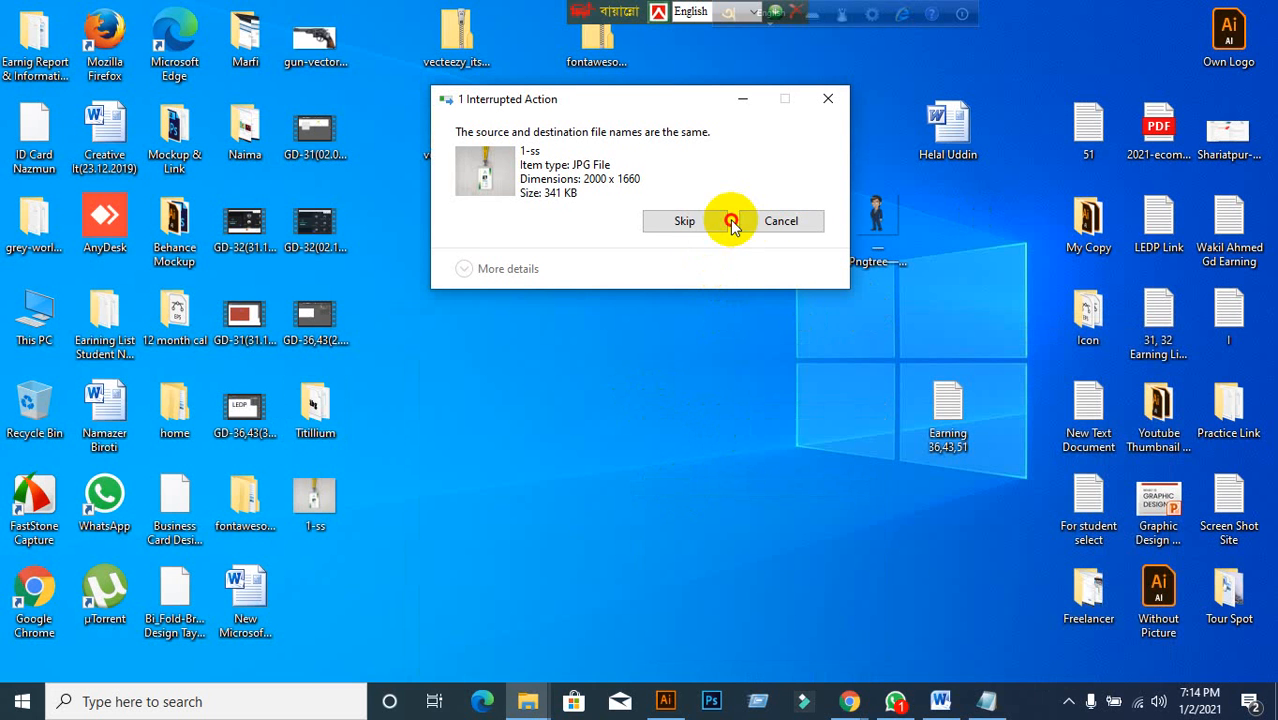
click(676, 221)
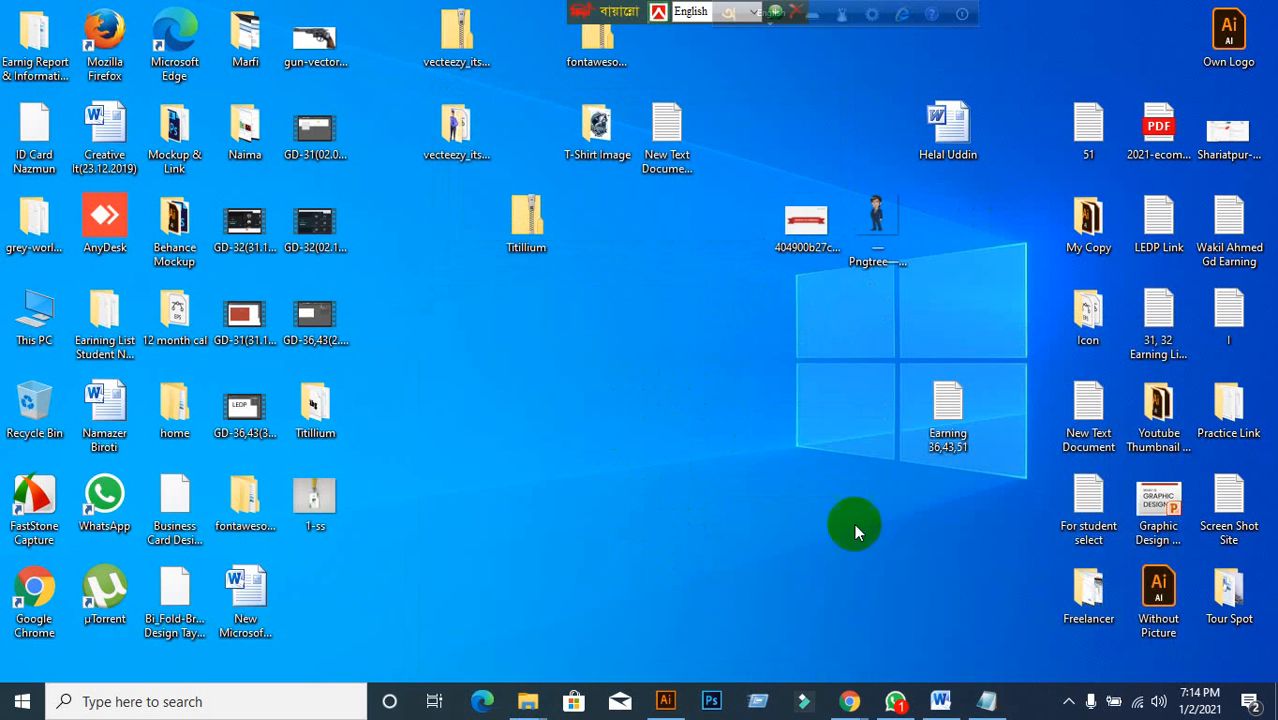
- Return to the GraphicRiver ID card lanyard preview in Chrome
mouse_move(849, 701)
click(762, 620)
scroll(576, 437, down, 1)
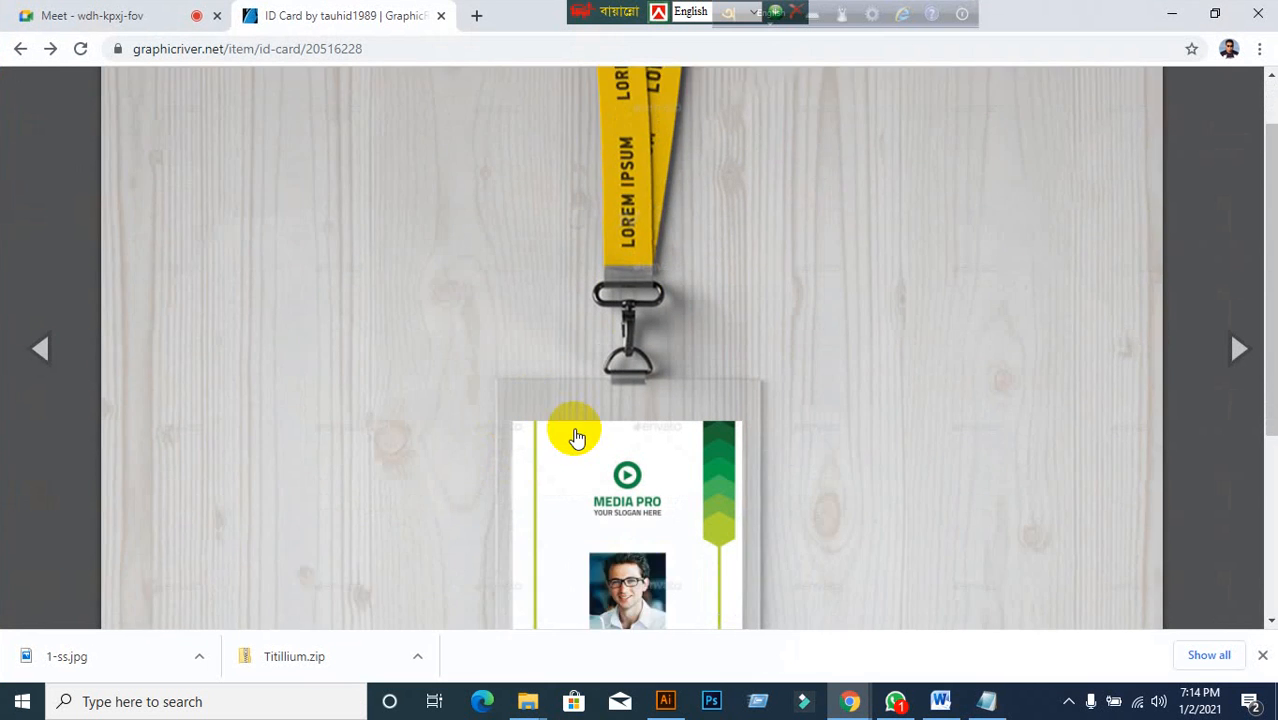
- Switch the preview to the card's back side and save that image as 2-ss.jpg
scroll(576, 437, down, 2)
click(1240, 346)
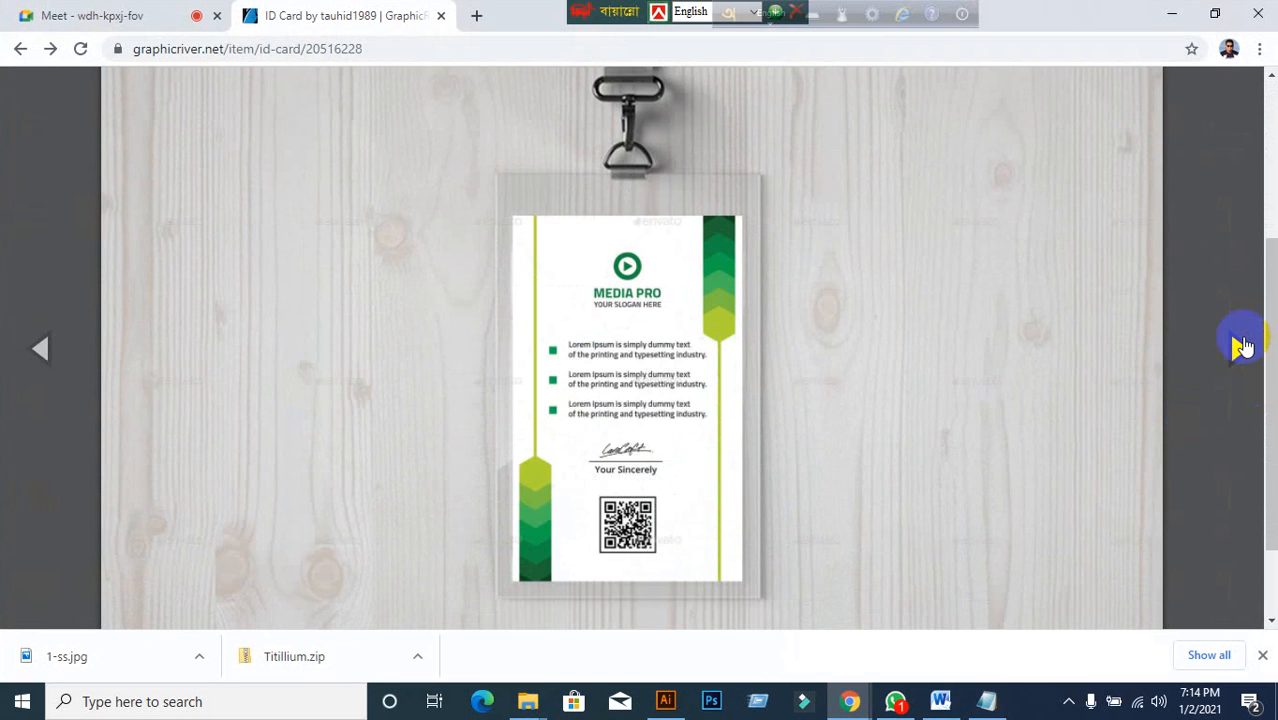
right_click(530, 311)
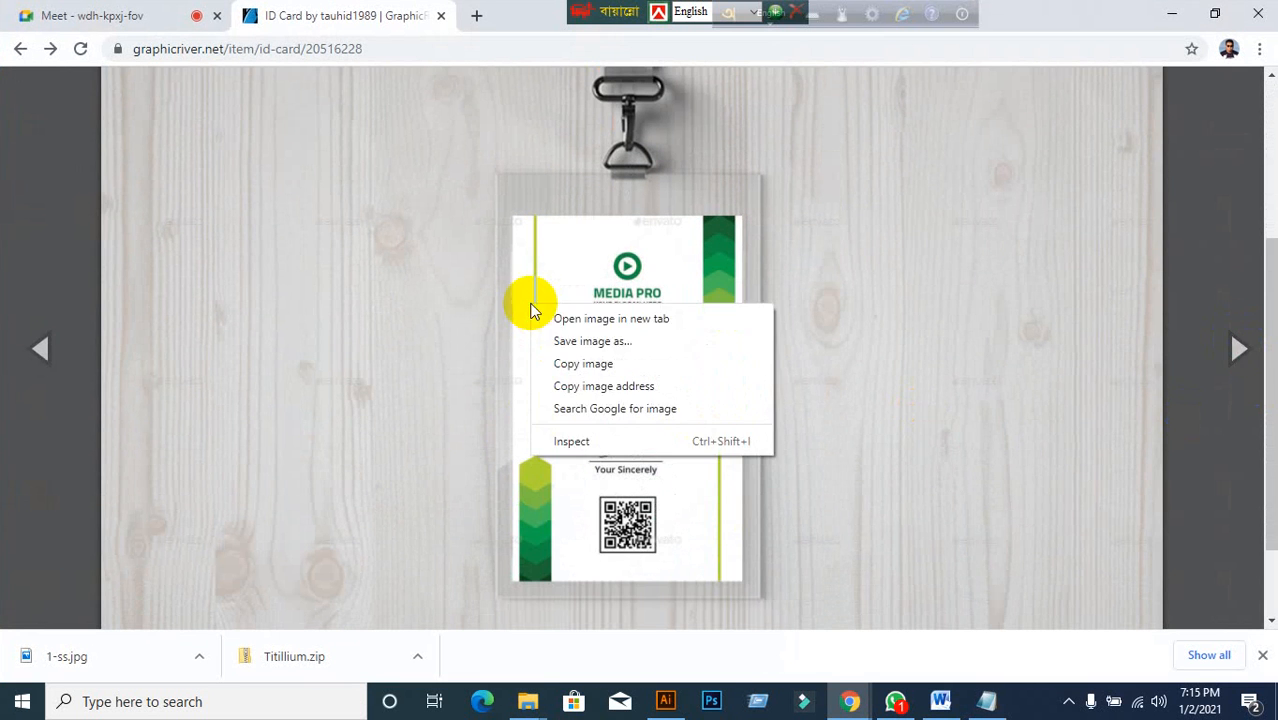
click(614, 344)
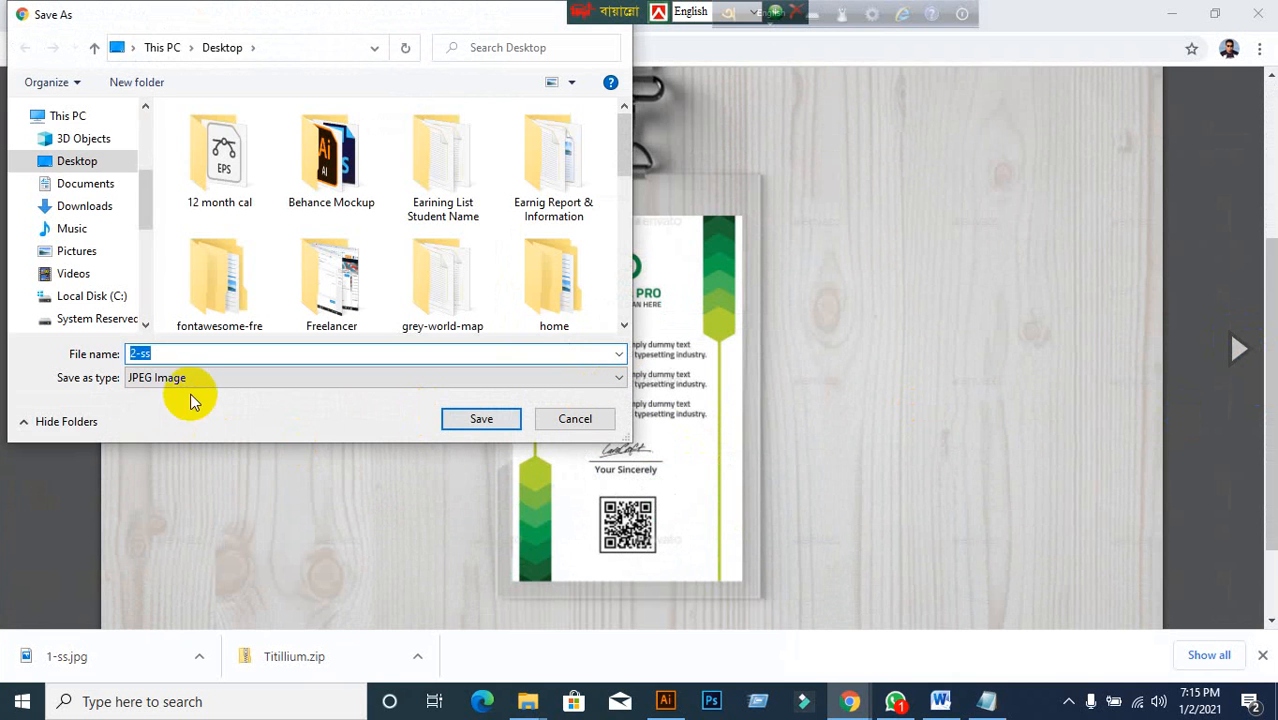
click(483, 418)
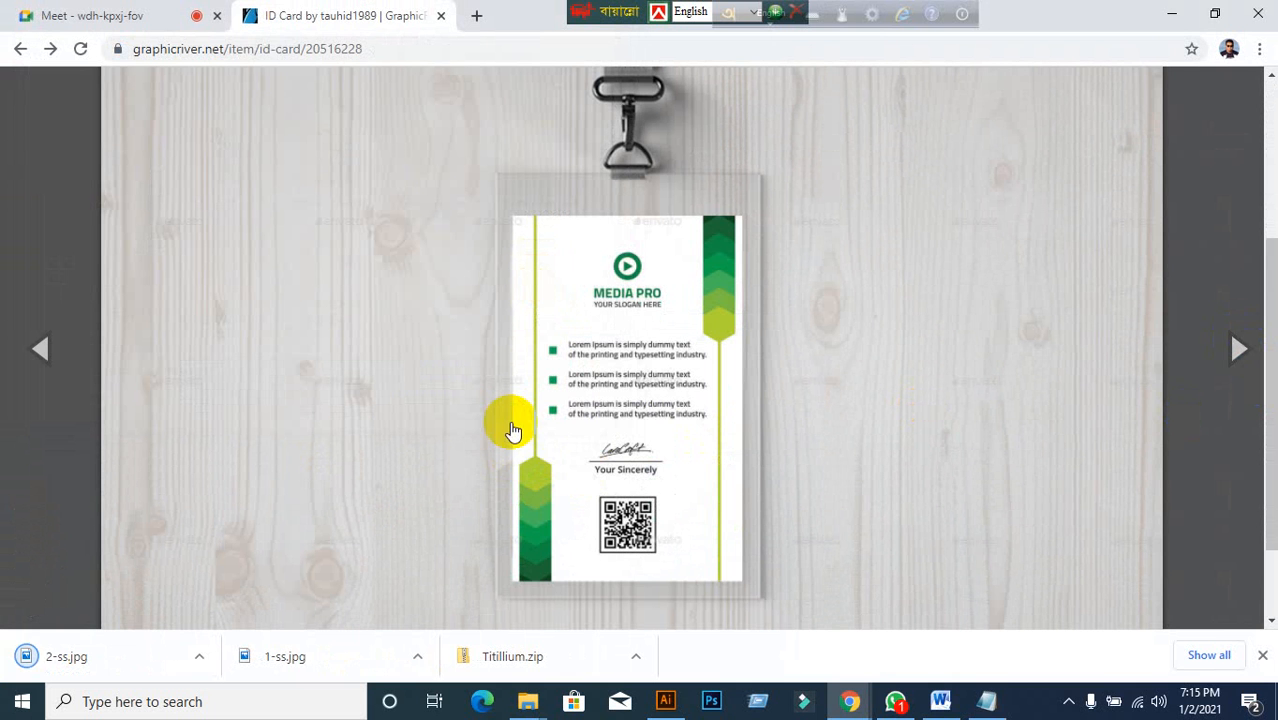
- Return the preview to the card front, leave the item page and minimize Chrome
click(179, 124)
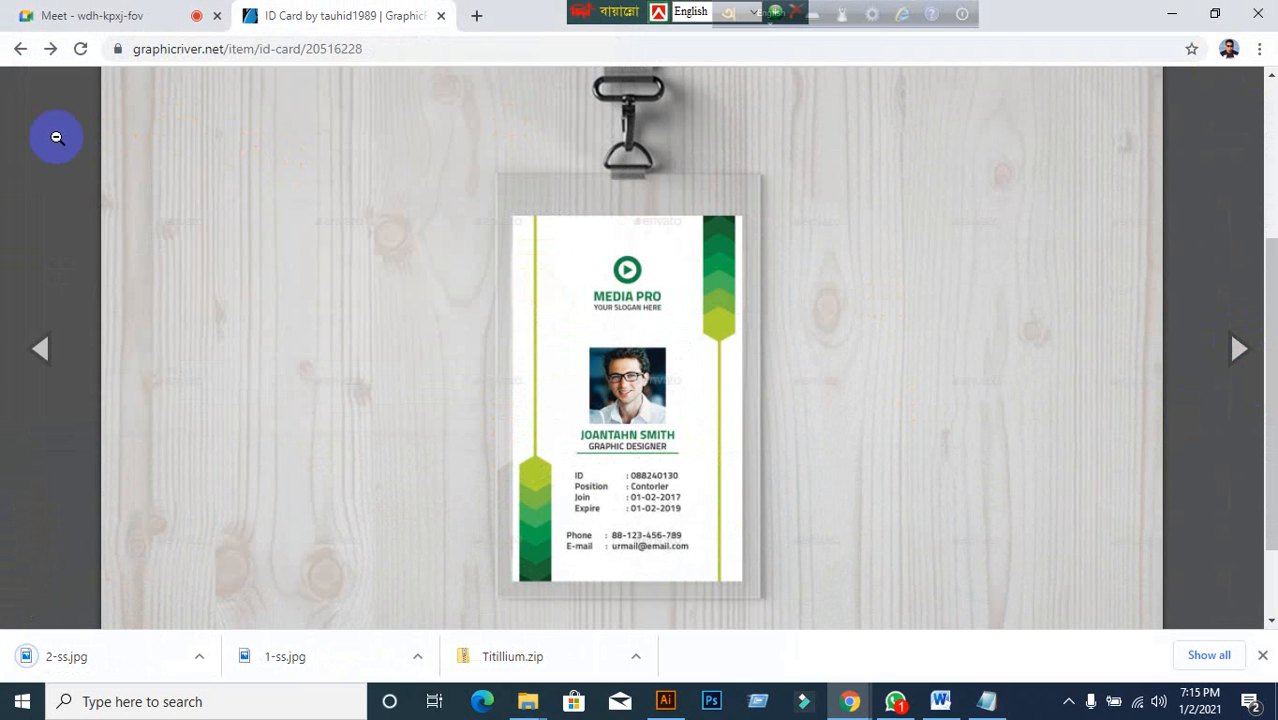
click(20, 48)
click(1170, 15)
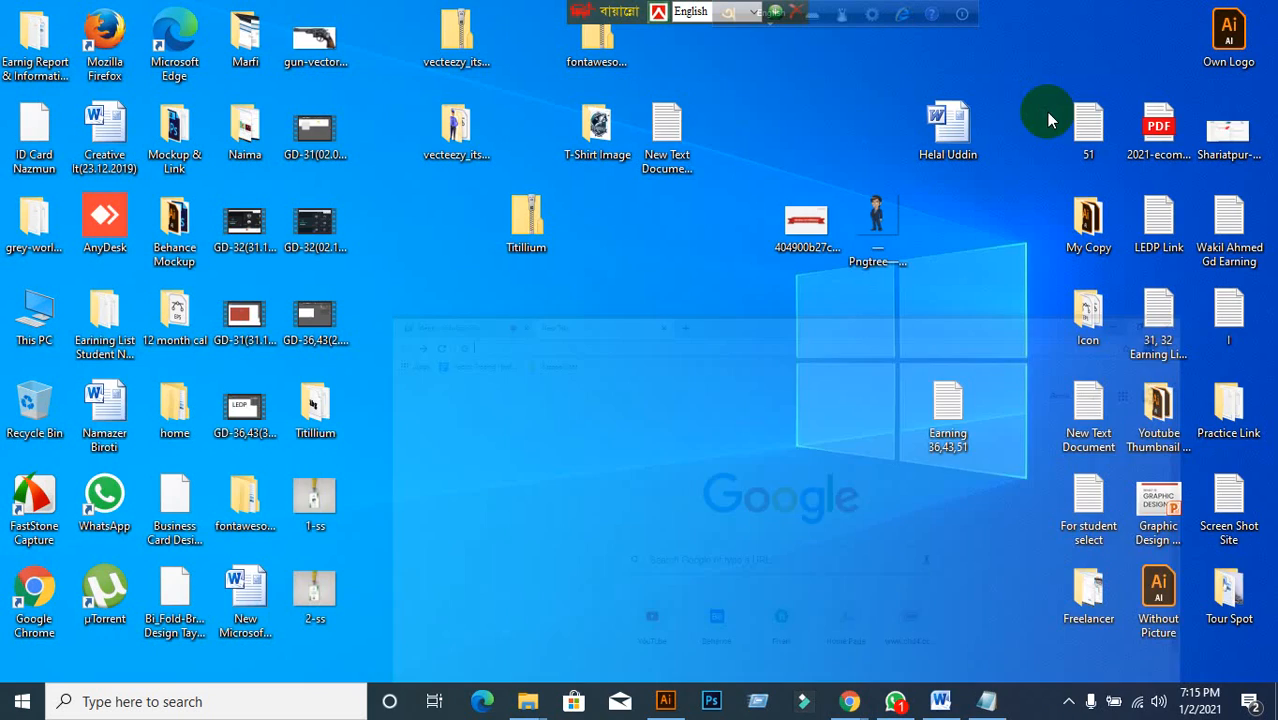
- Move 1-ss and 2-ss to the desktop centre and view 1-ss in Photos
drag(316, 503, 628, 424)
drag(318, 593, 597, 498)
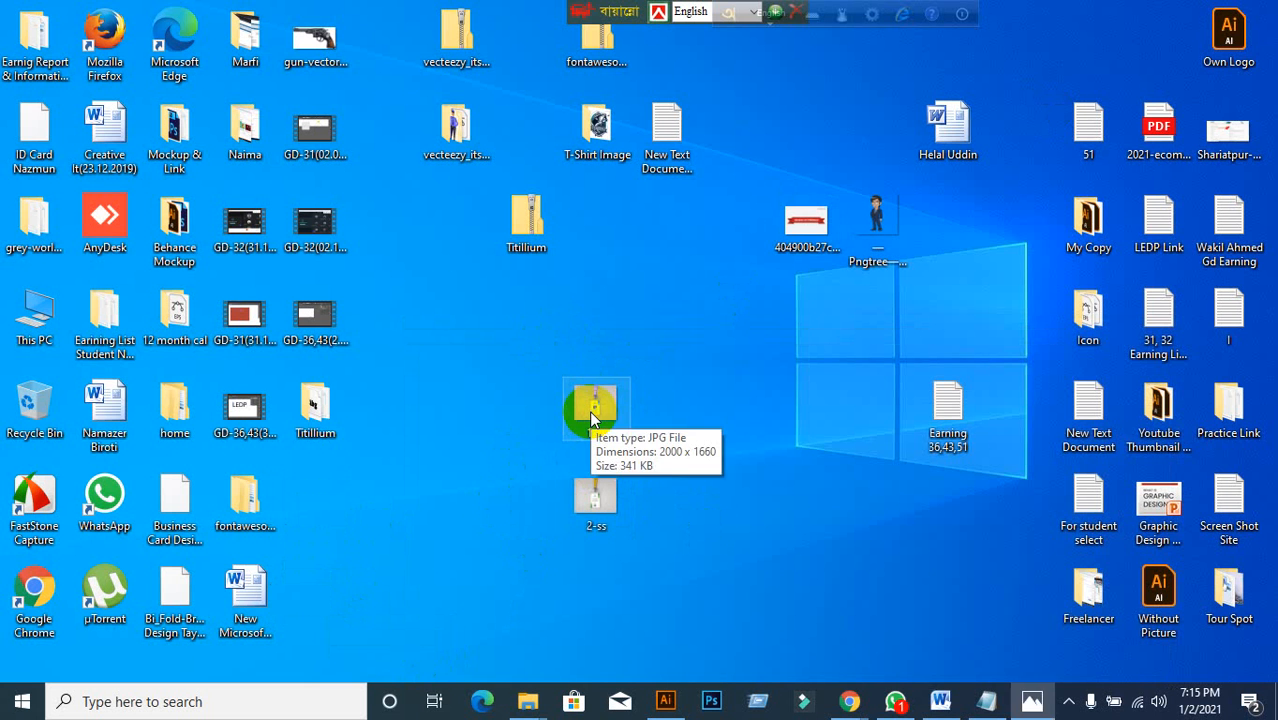
double_click(589, 410)
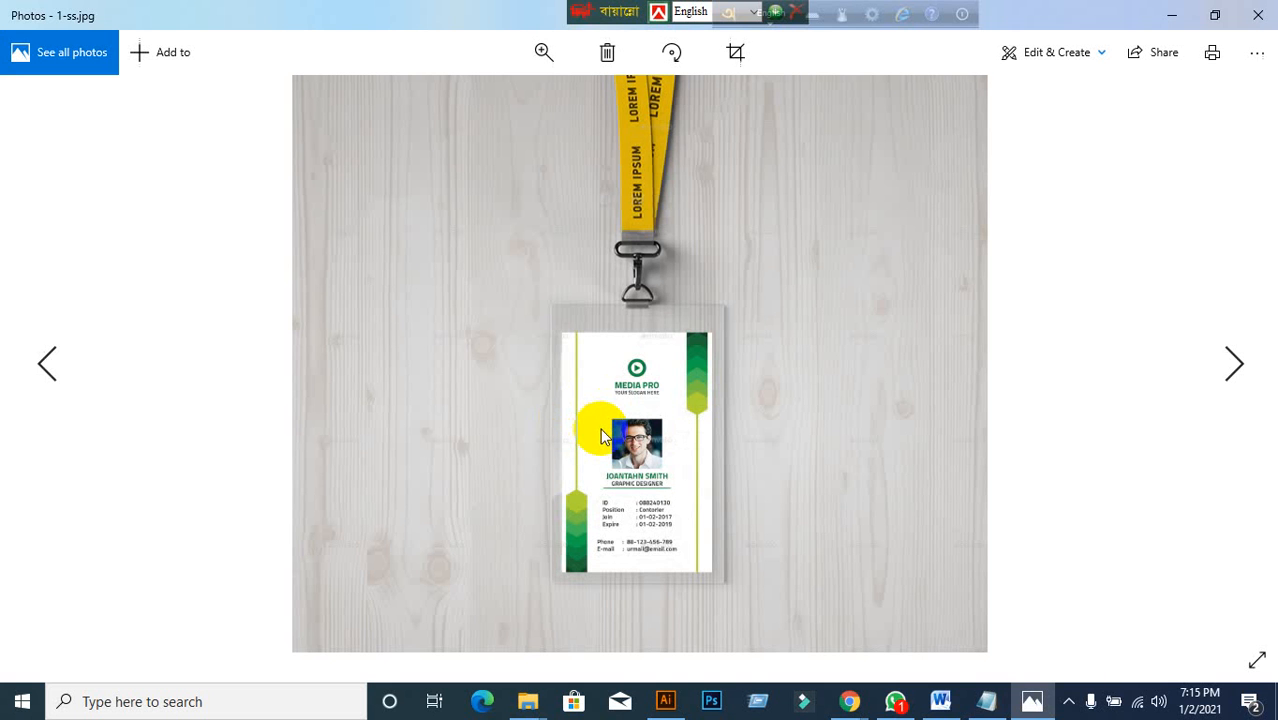
click(1268, 6)
- View 2-ss in Photos, then close it and clear the desktop selection
click(612, 520)
double_click(612, 520)
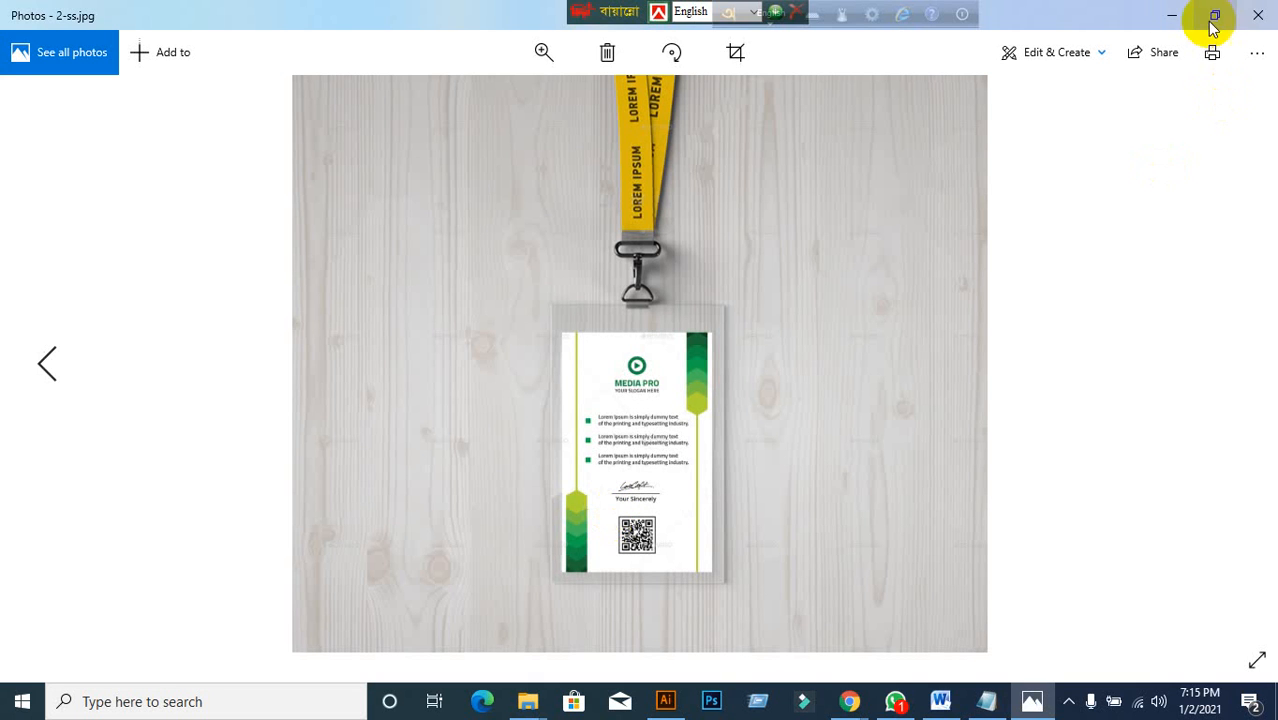
click(1257, 16)
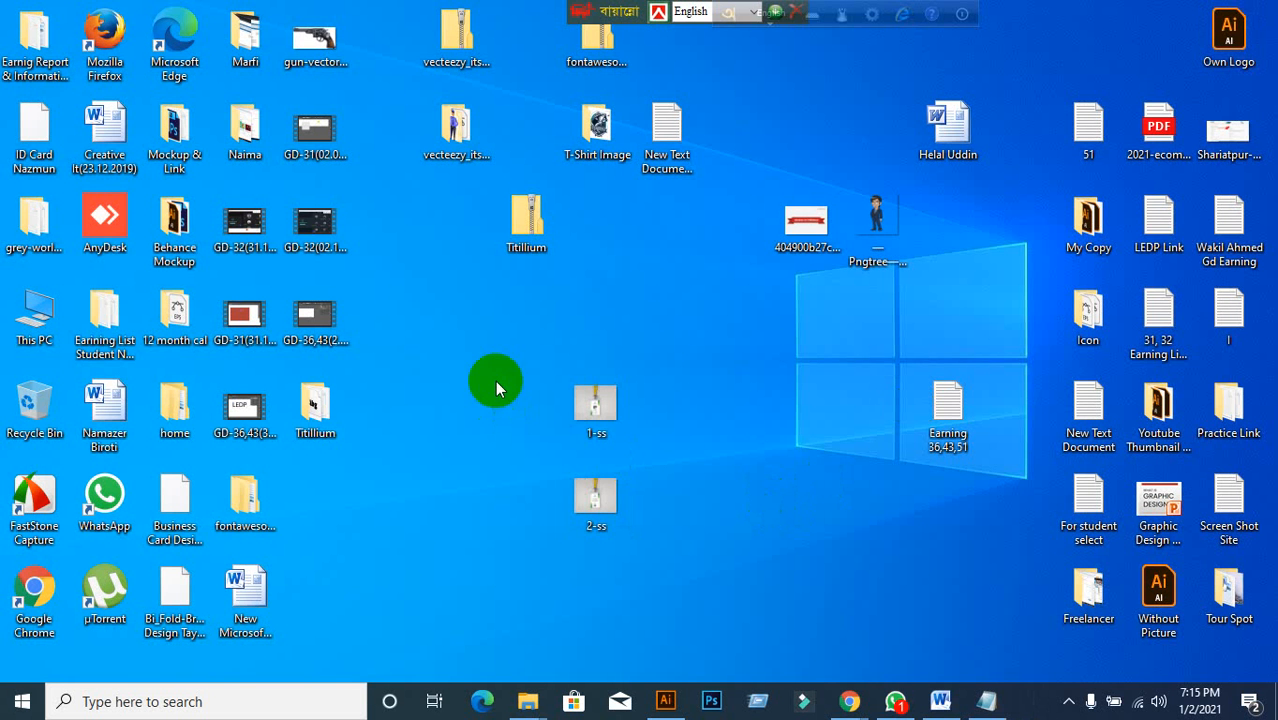
mouse_move(496, 355)
mouse_down()
mouse_move(648, 511)
mouse_move(628, 462)
mouse_up()
click(730, 543)
- Float the Illustrator Tools panel and redock it as a two-column toolbar
click(666, 701)
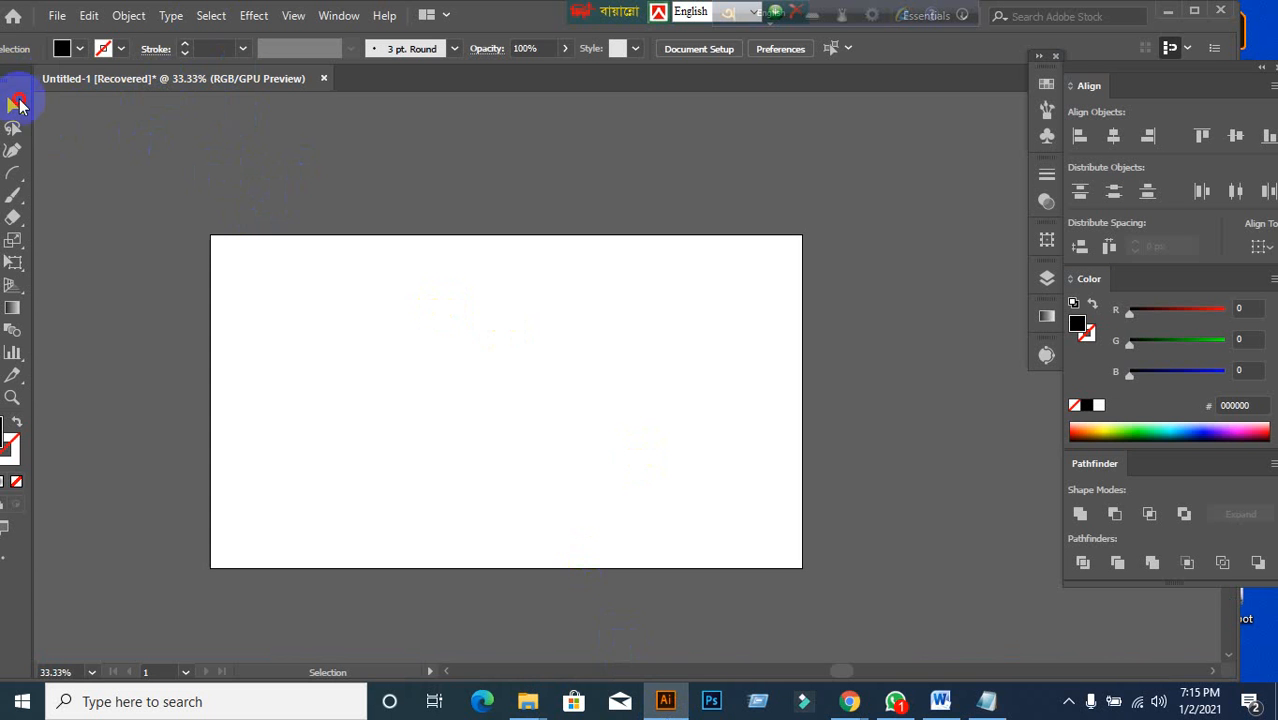
drag(18, 104, 138, 137)
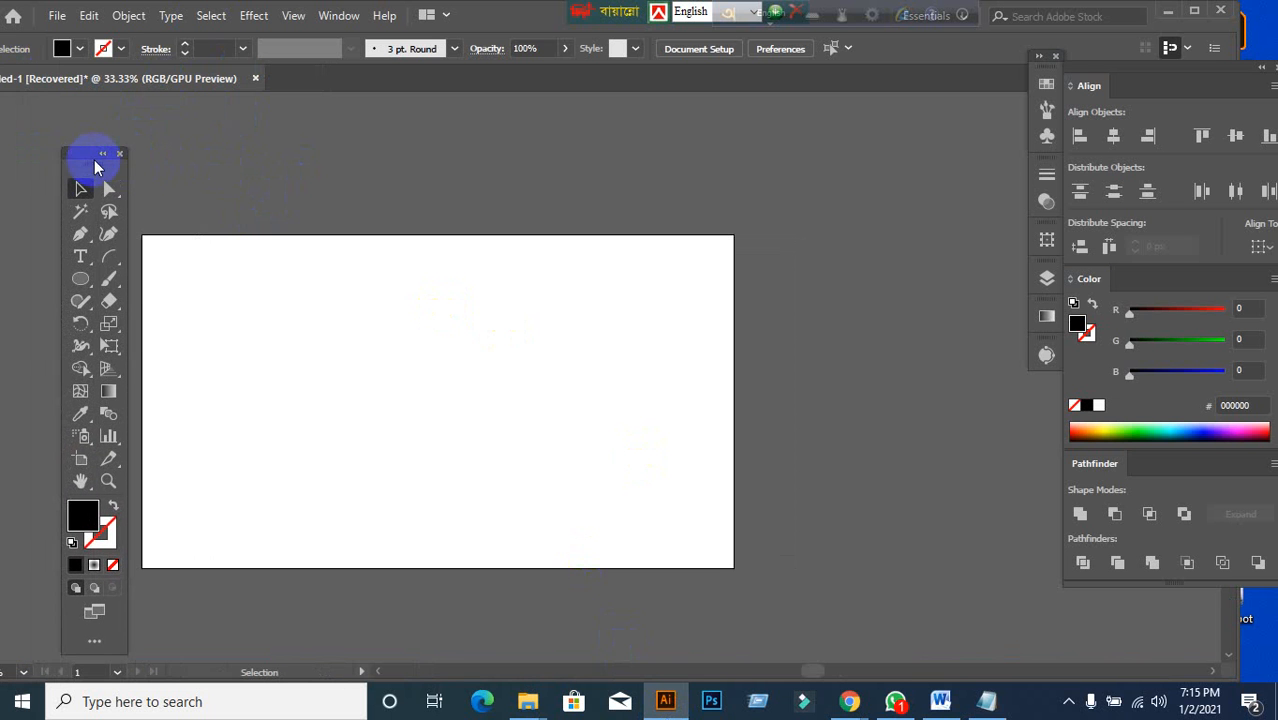
drag(85, 174, 10, 117)
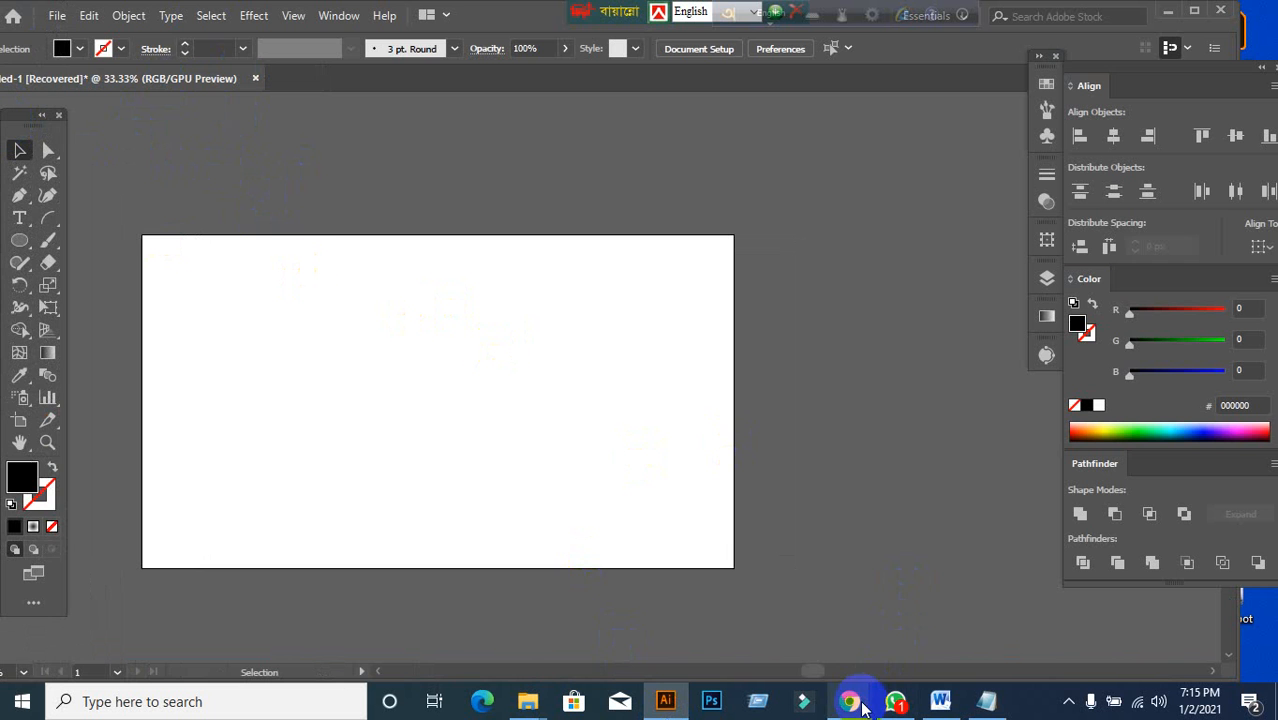
- Admit the waiting person into the Google Meet call, then return to Illustrator
mouse_move(848, 701)
click(768, 637)
click(134, 13)
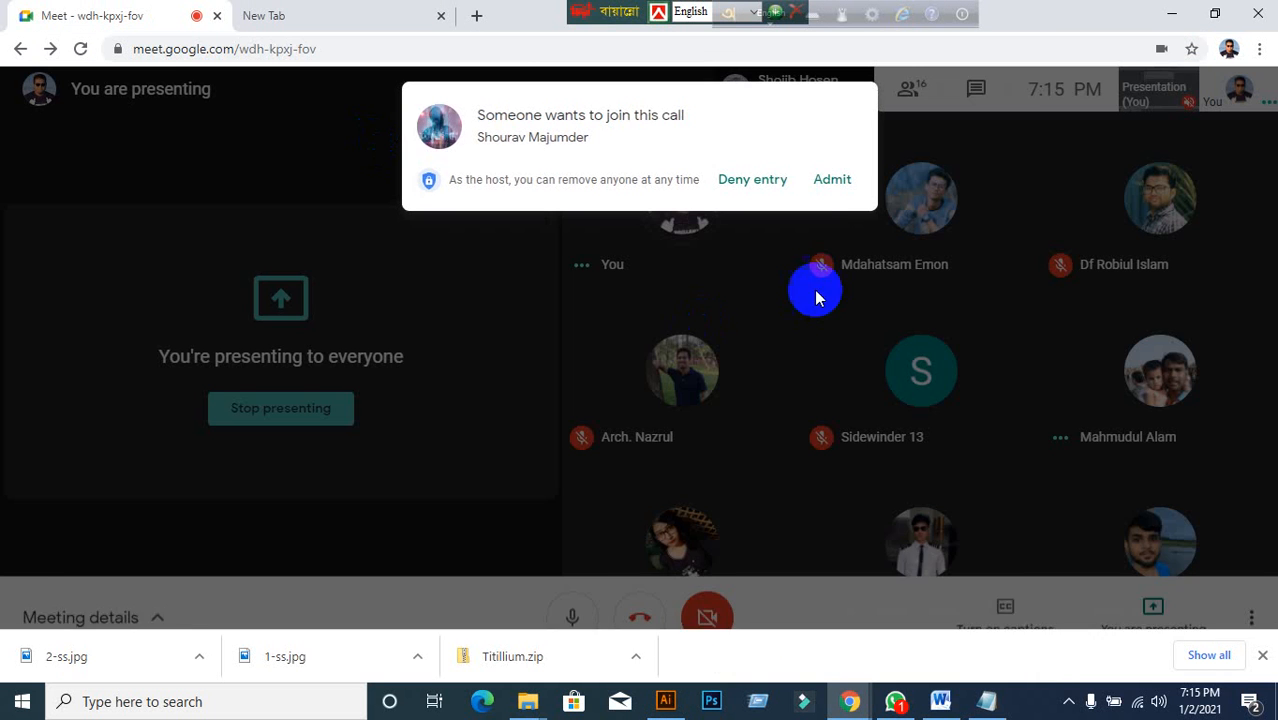
click(830, 181)
click(665, 700)
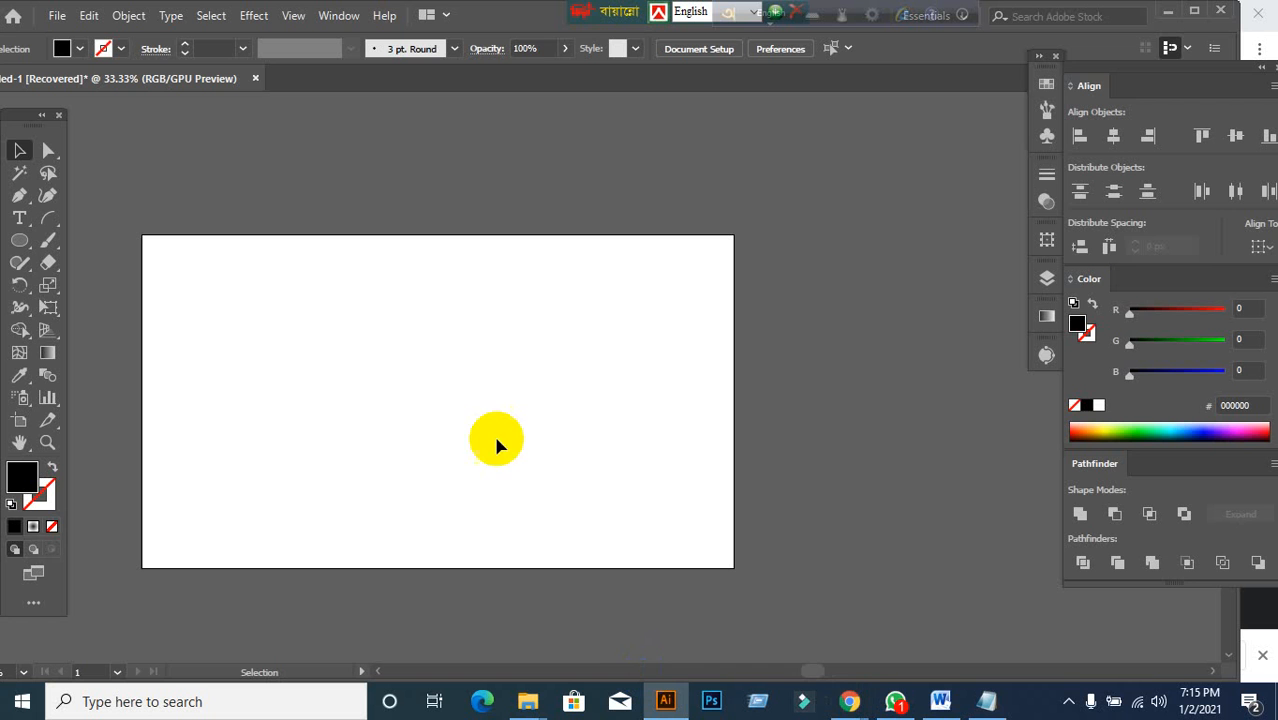
scroll(699, 405, down, 1)
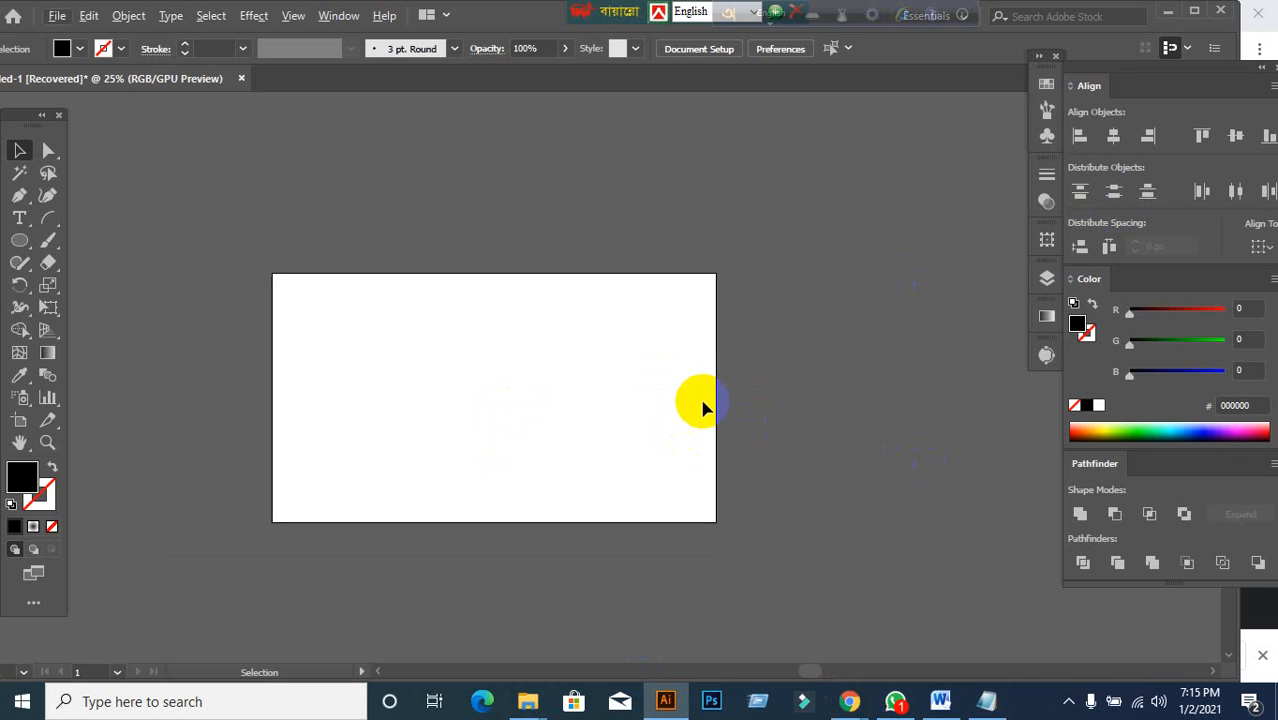
- Go forward in the new Chrome tab to the GraphicRiver ID Card product page
mouse_move(830, 695)
click(762, 645)
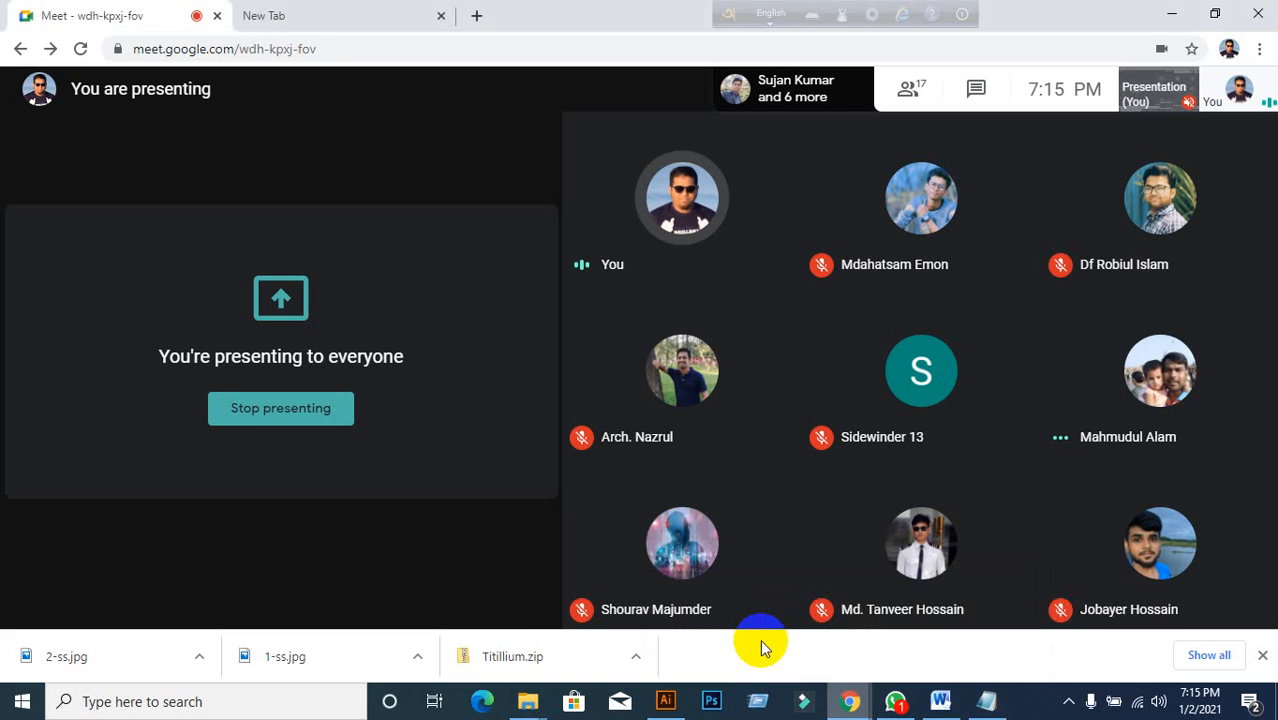
click(305, 15)
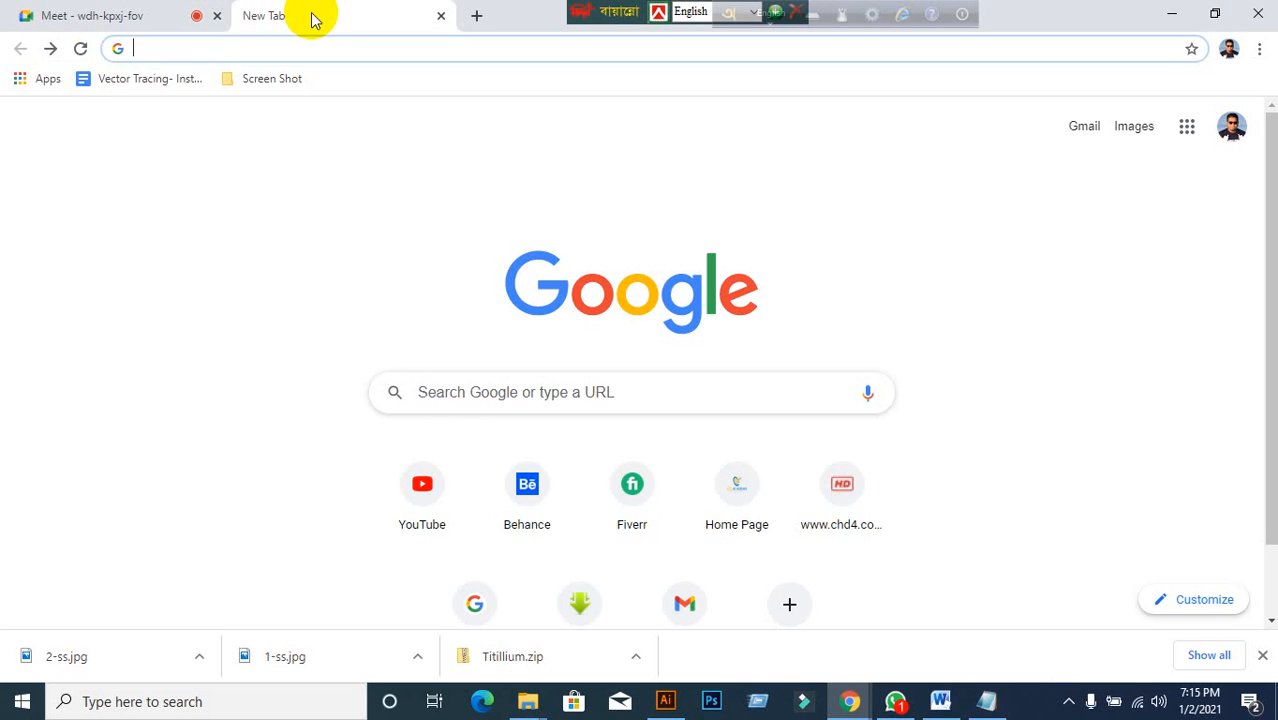
click(51, 48)
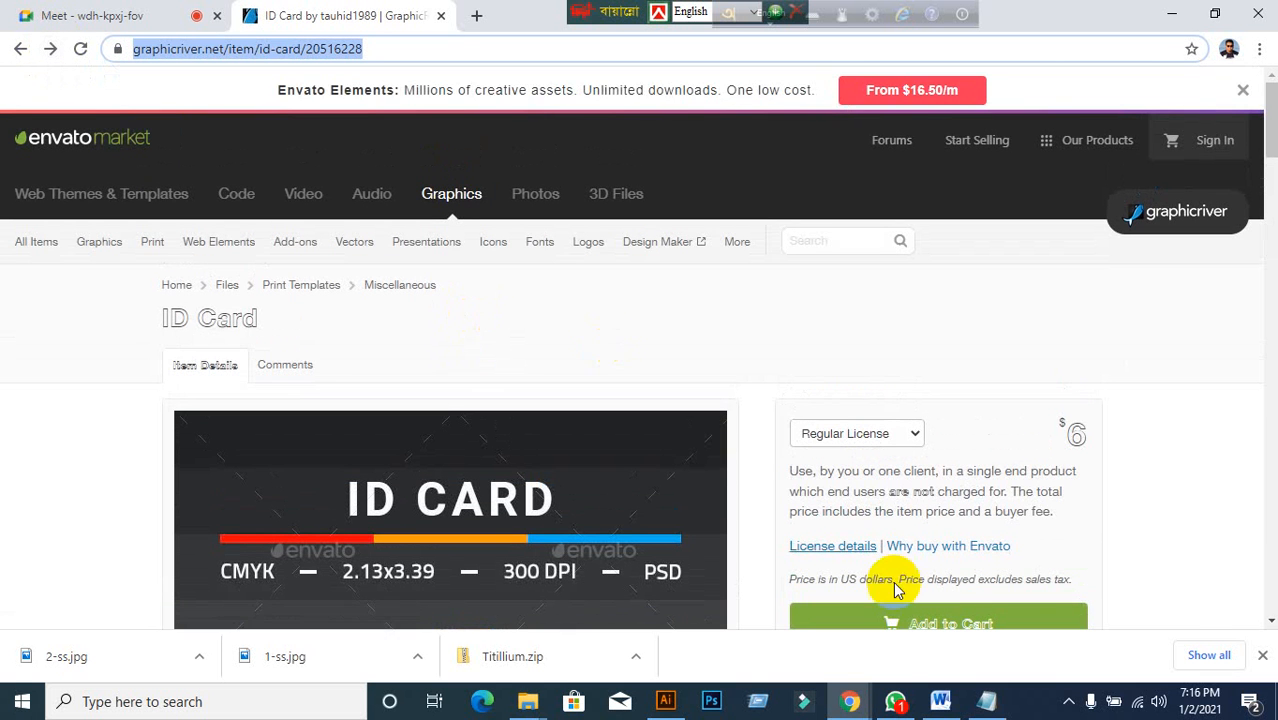
scroll(900, 590, down, 6)
scroll(910, 608, down, 2)
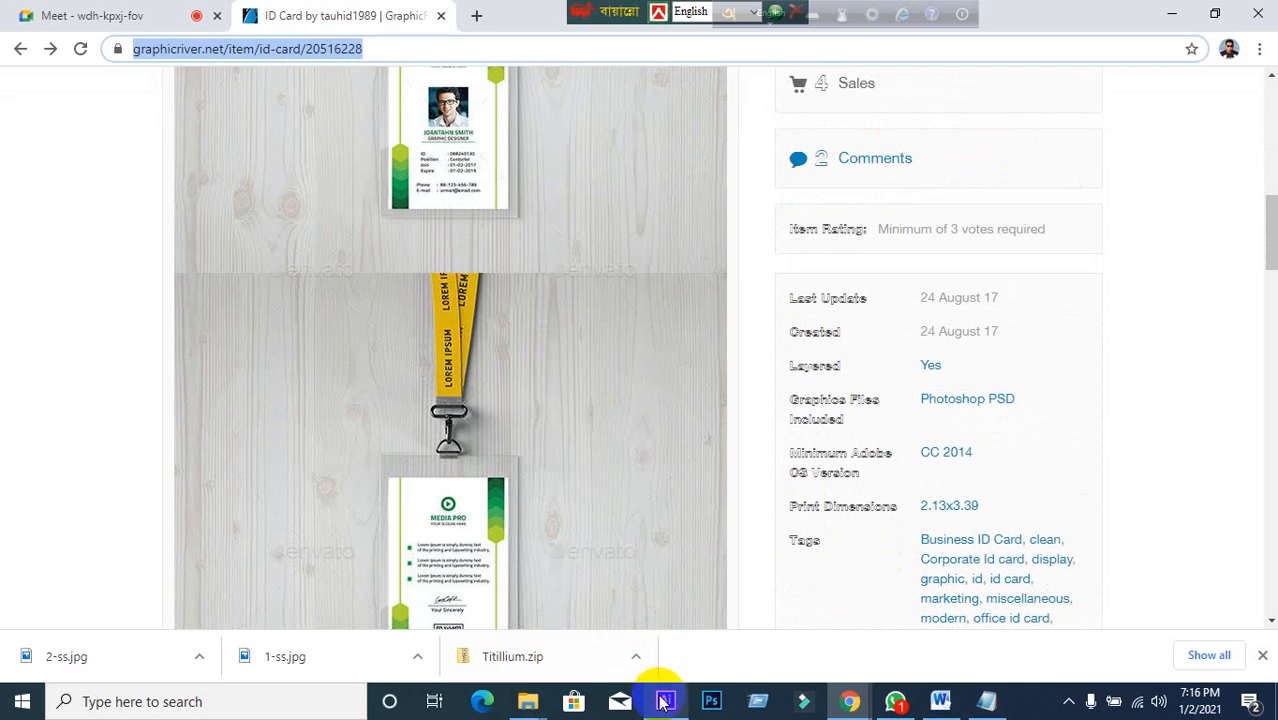
- Look through Illustrator's File menu, then dismiss it
click(663, 699)
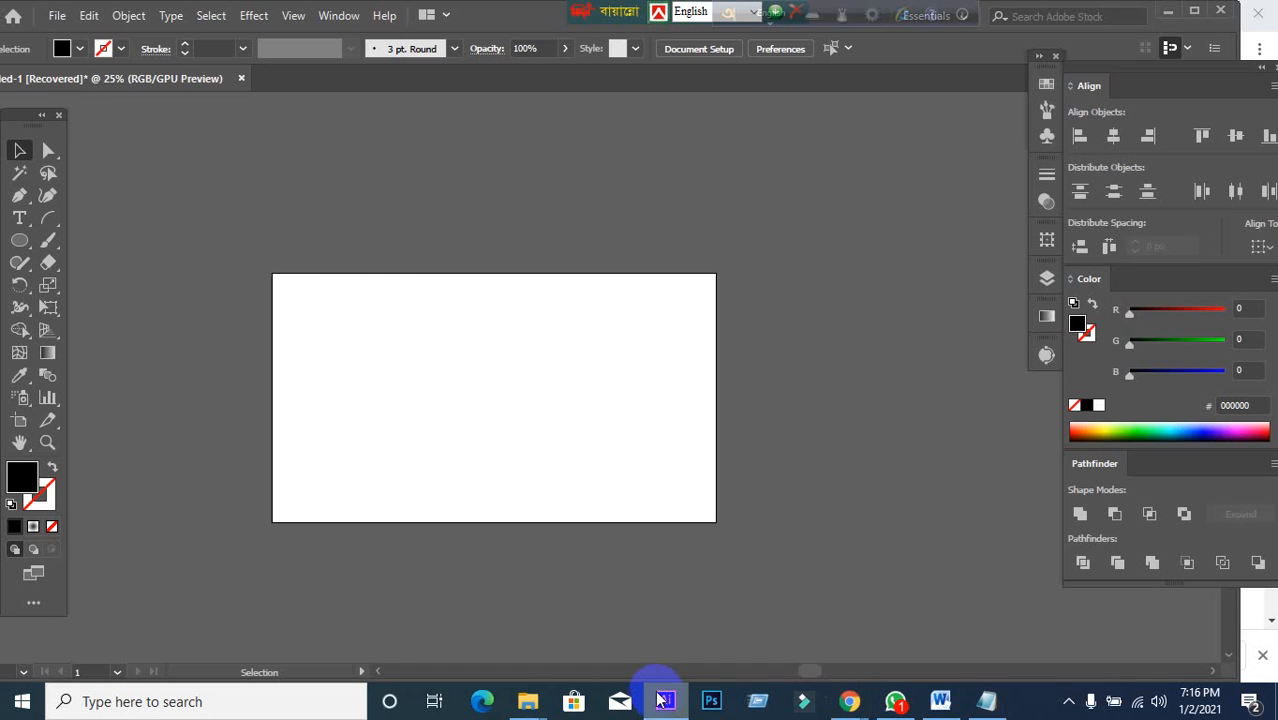
click(53, 15)
click(544, 174)
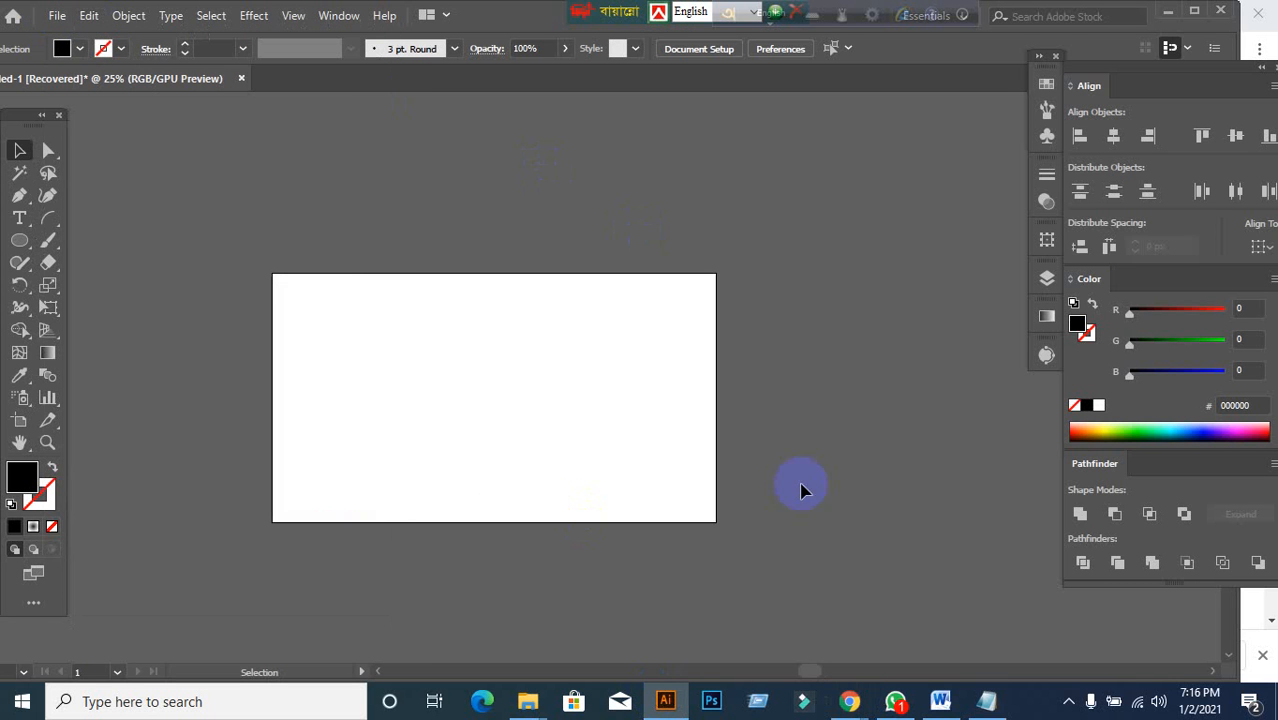
- Admit the next waiting guest to the Google Meet call and return to Illustrator
mouse_move(848, 703)
click(756, 640)
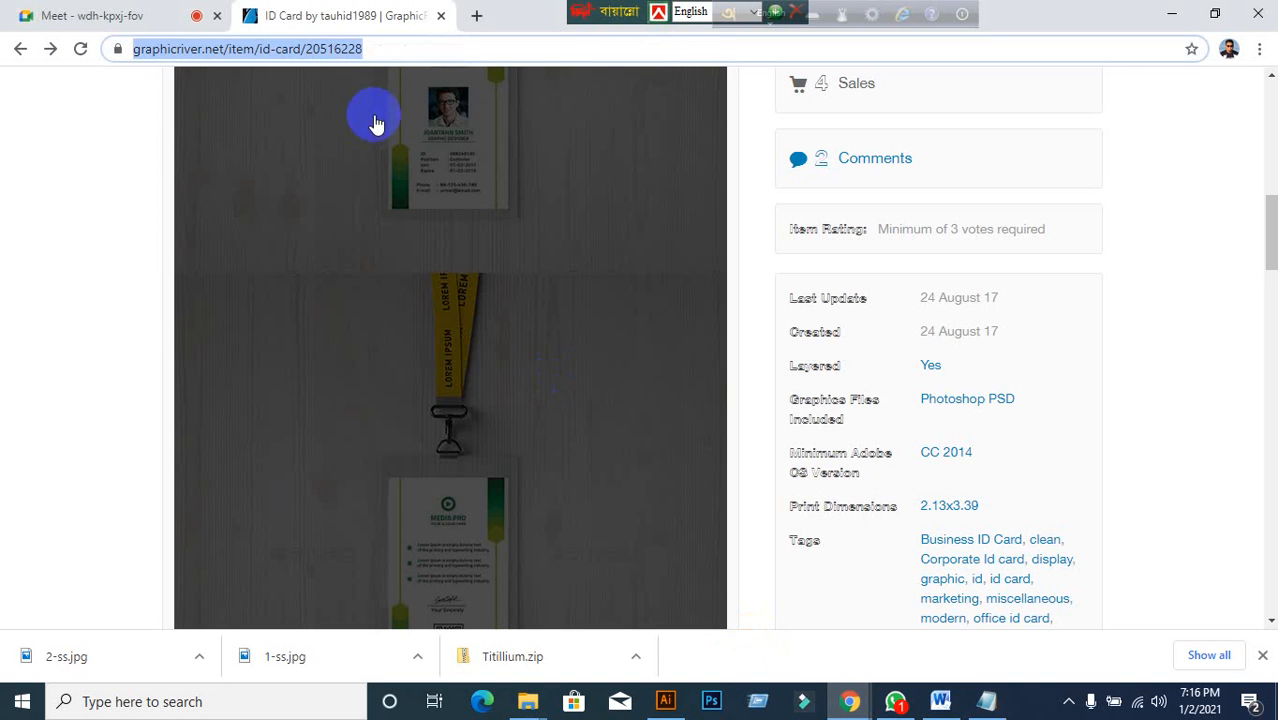
click(128, 16)
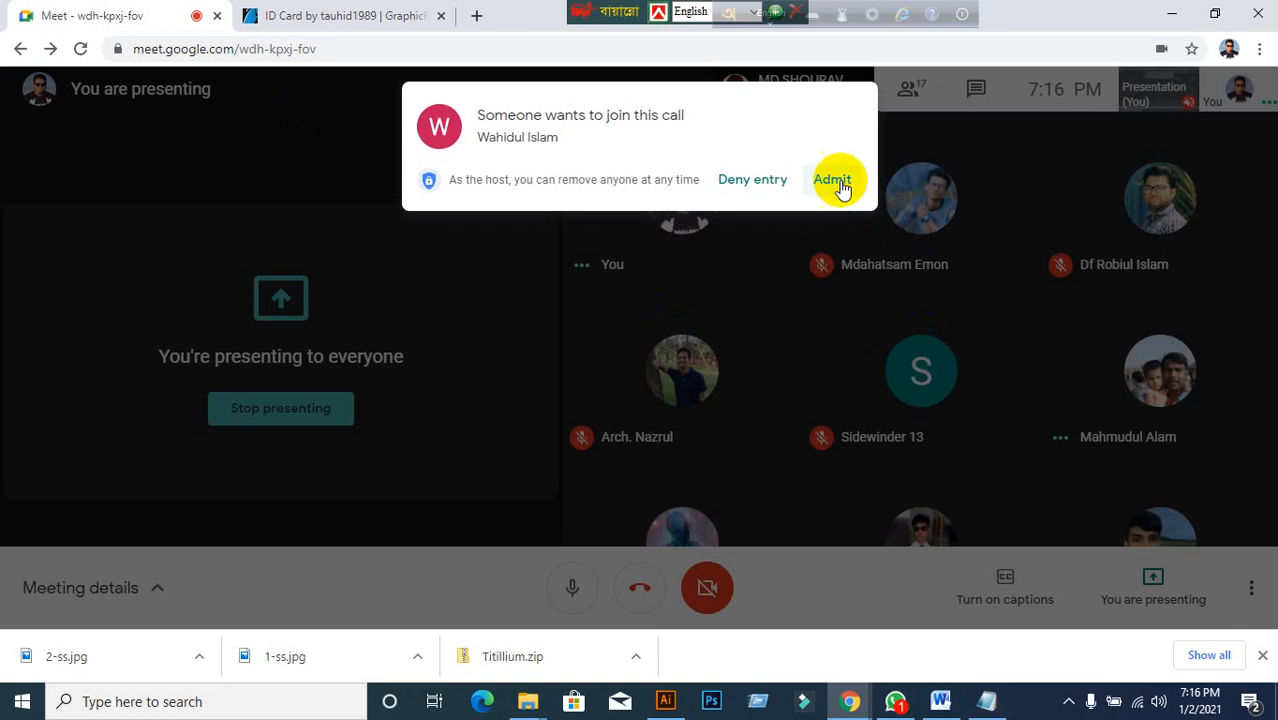
click(836, 183)
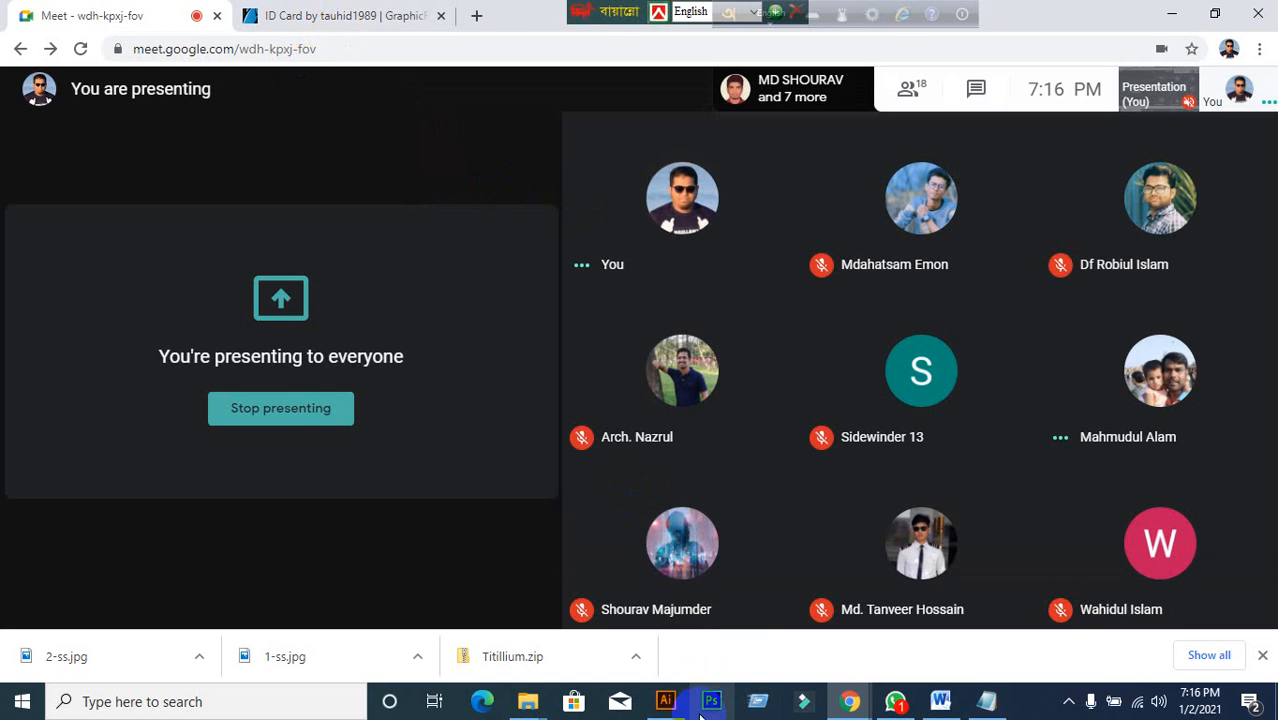
click(665, 701)
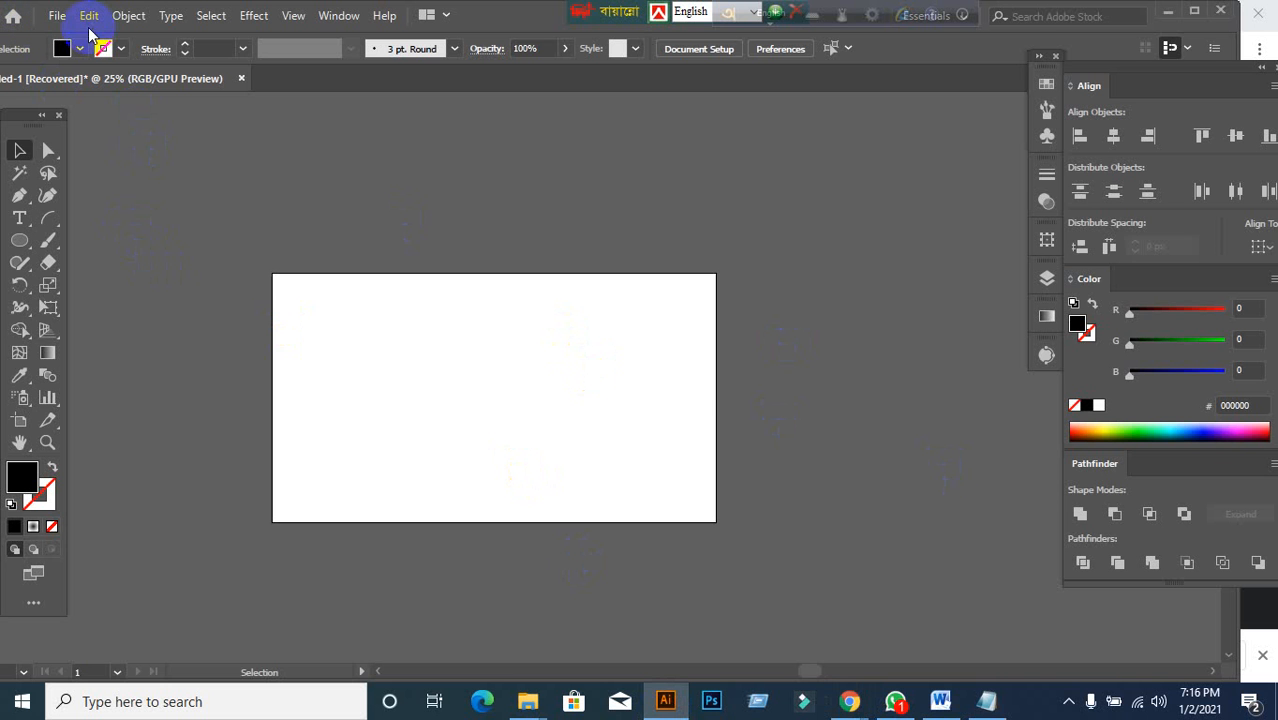
- Discard the recovered Untitled-1 document, maximize Illustrator and start a new document from Home
click(242, 80)
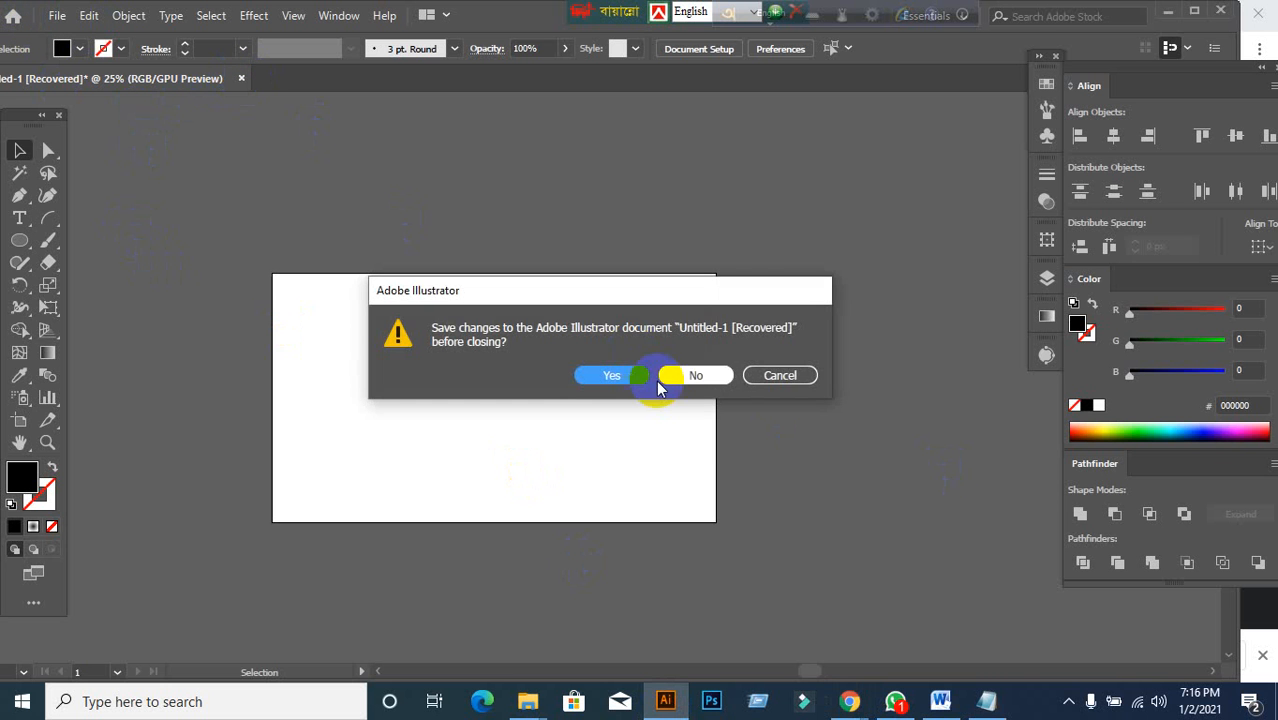
click(688, 374)
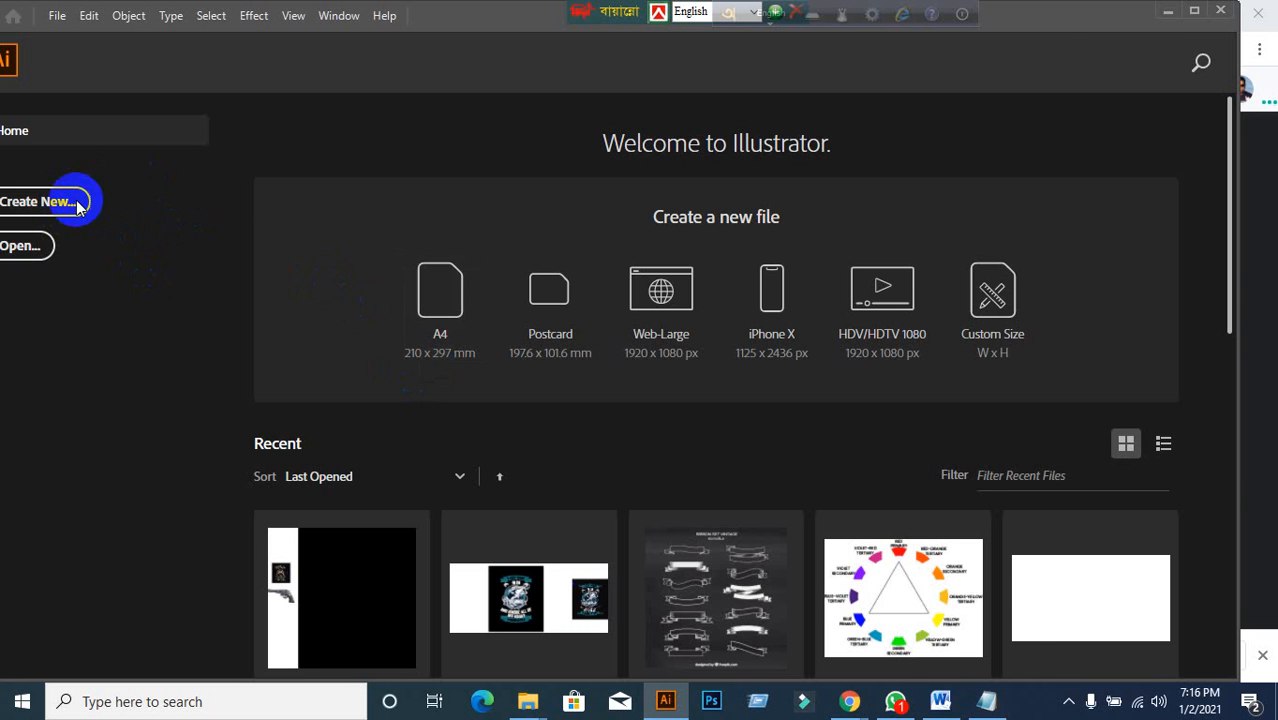
click(1197, 11)
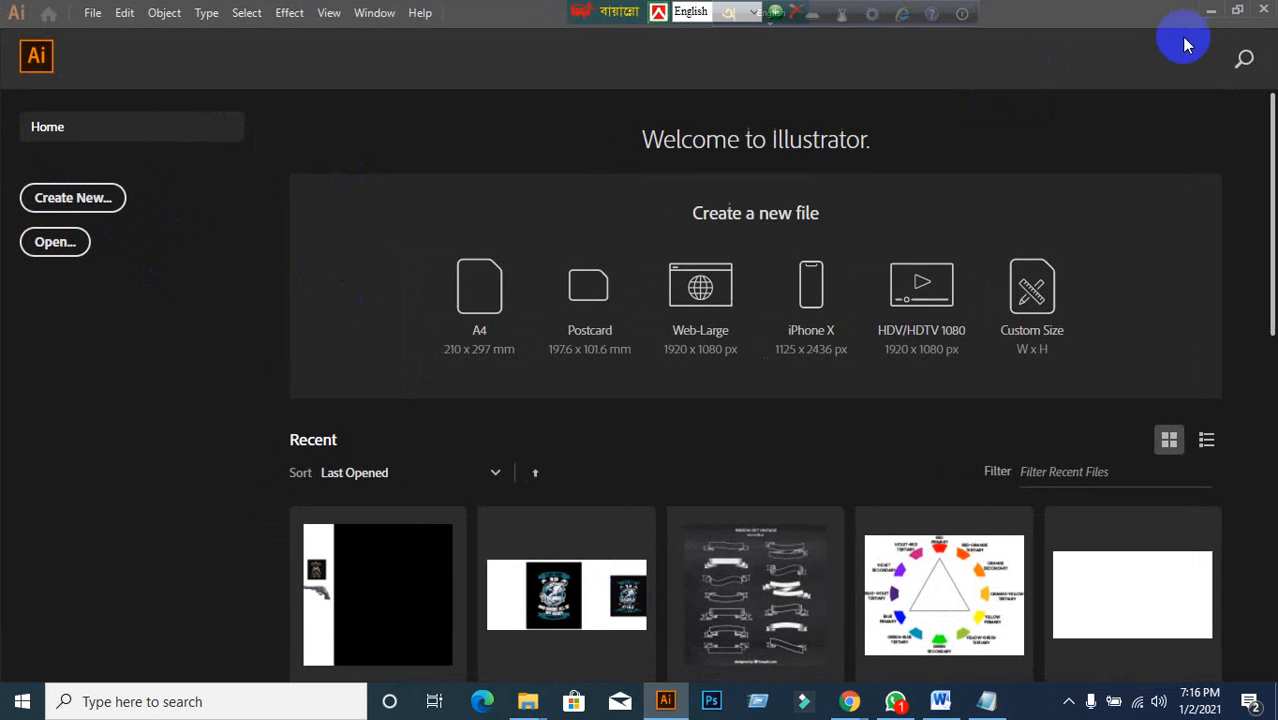
click(72, 200)
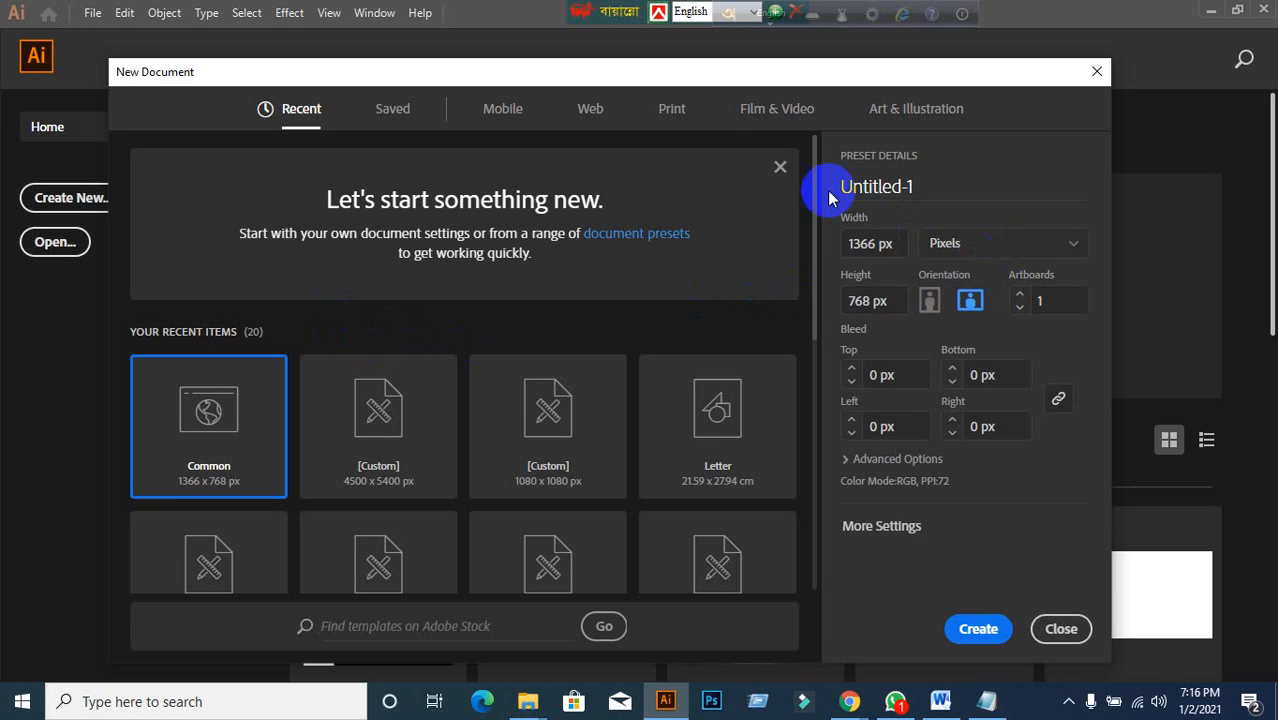
- Choose a blank Print preset and switch the document units to inches
click(671, 112)
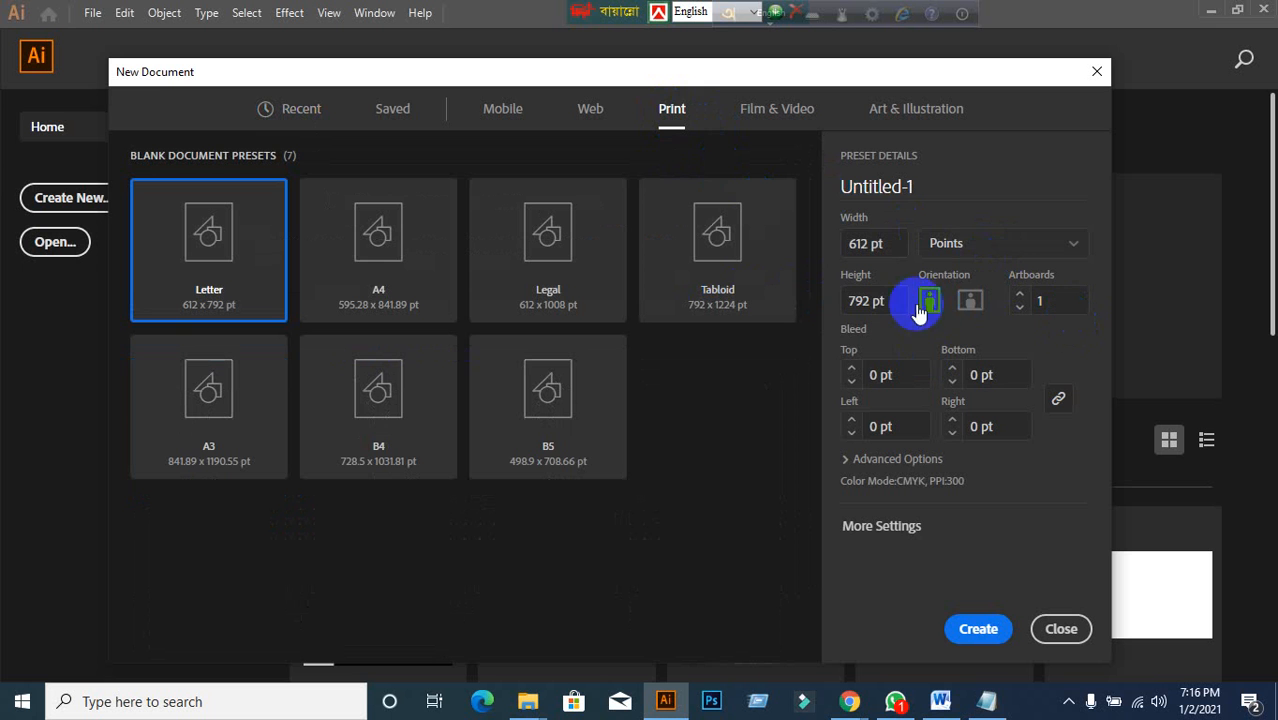
click(988, 260)
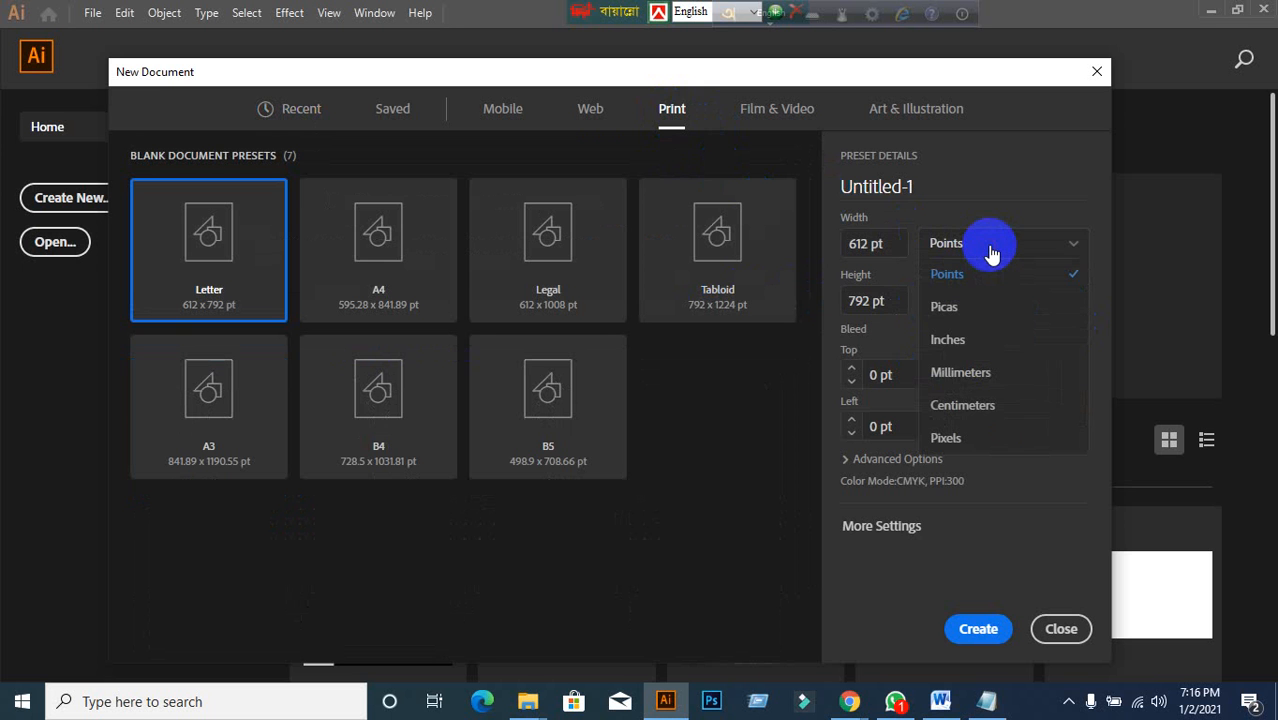
click(961, 342)
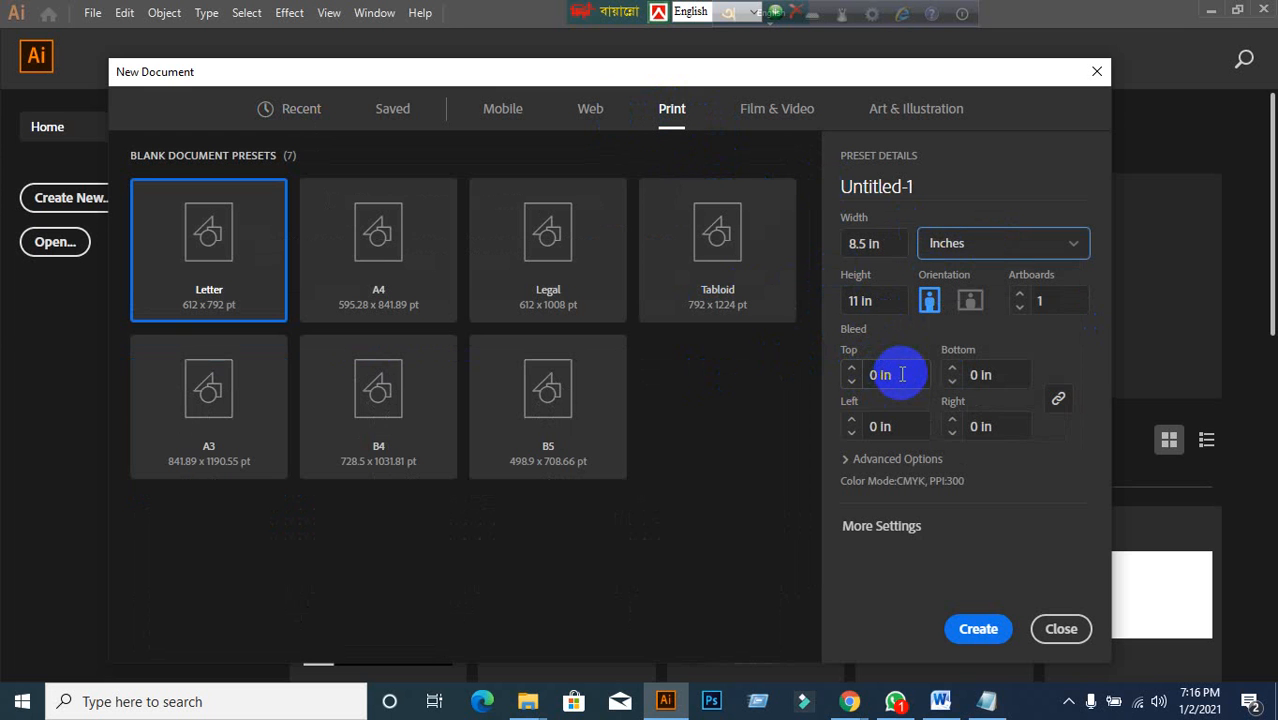
drag(901, 376, 856, 387)
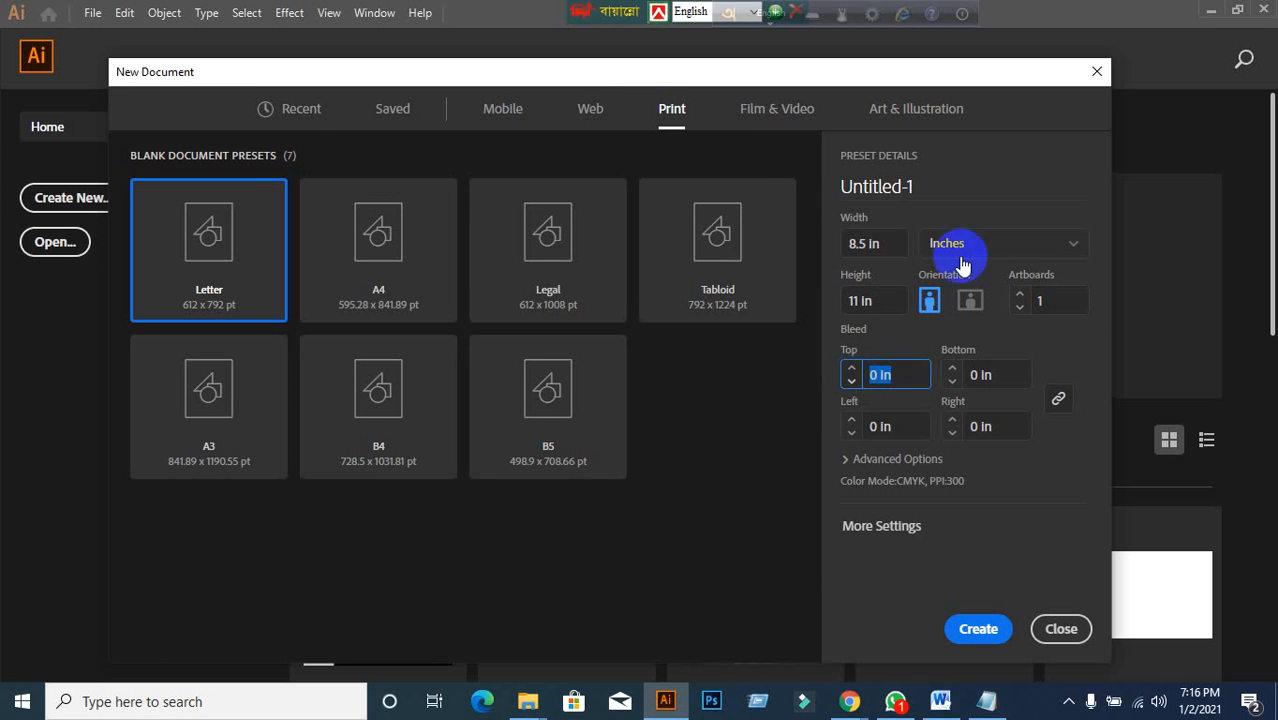
- Name the preset Id Card with width 2.13 in and height 3.39 in
click(920, 186)
text(I)
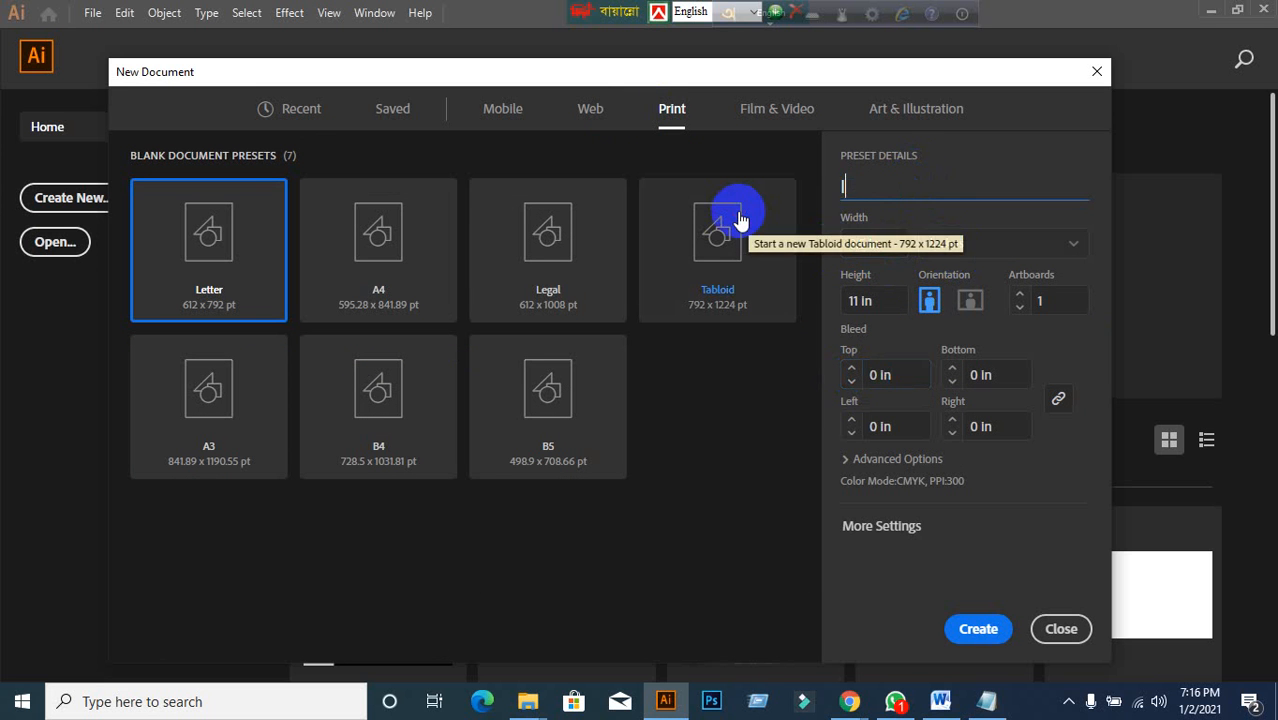
text(d Card)
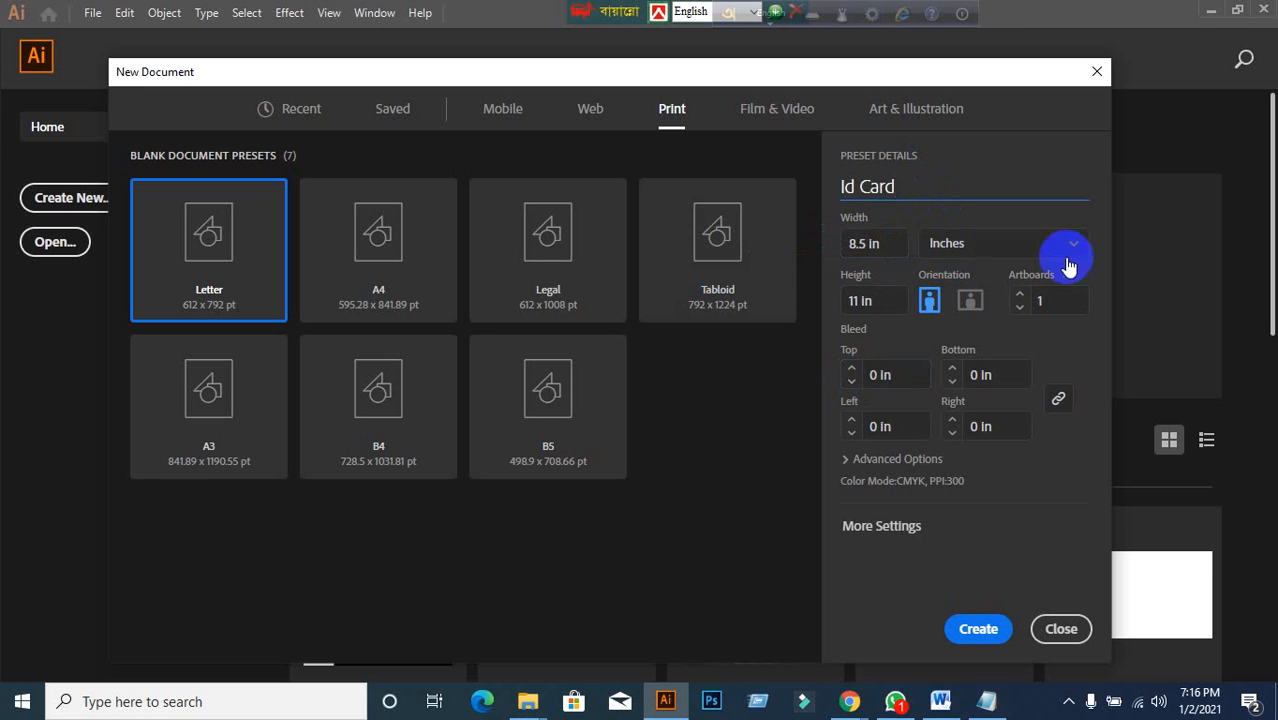
click(890, 243)
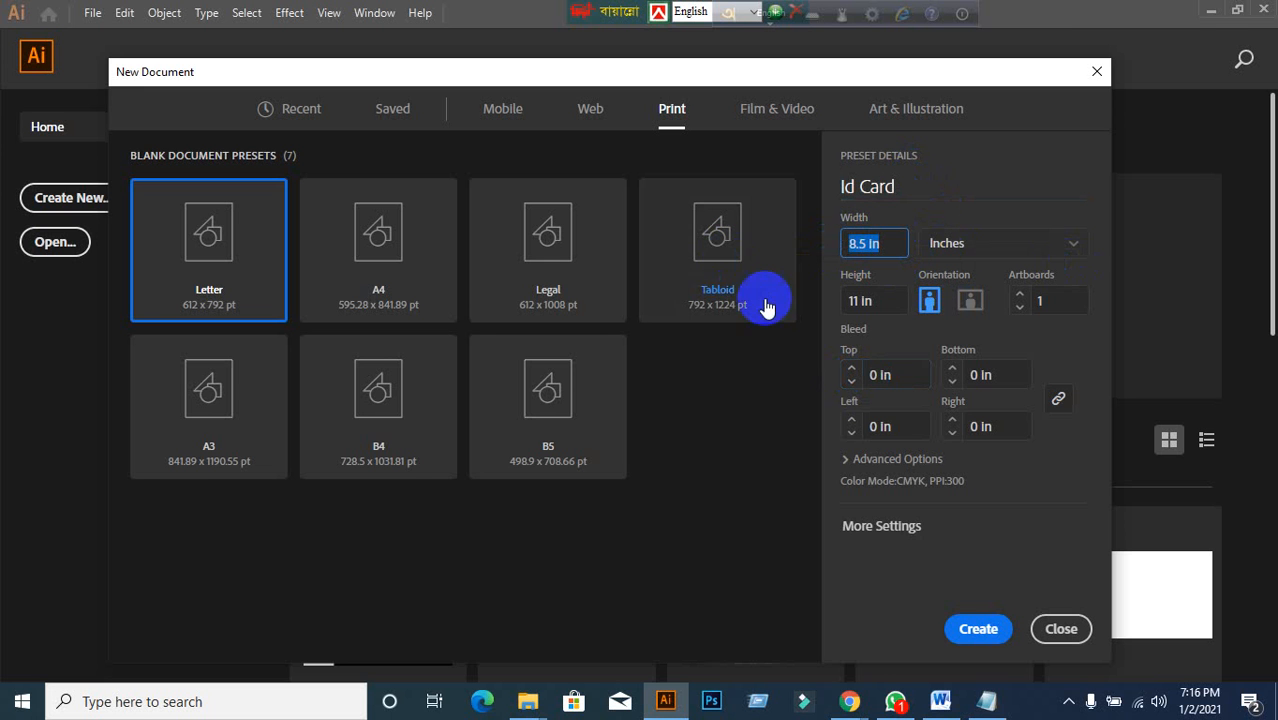
text(2.13)
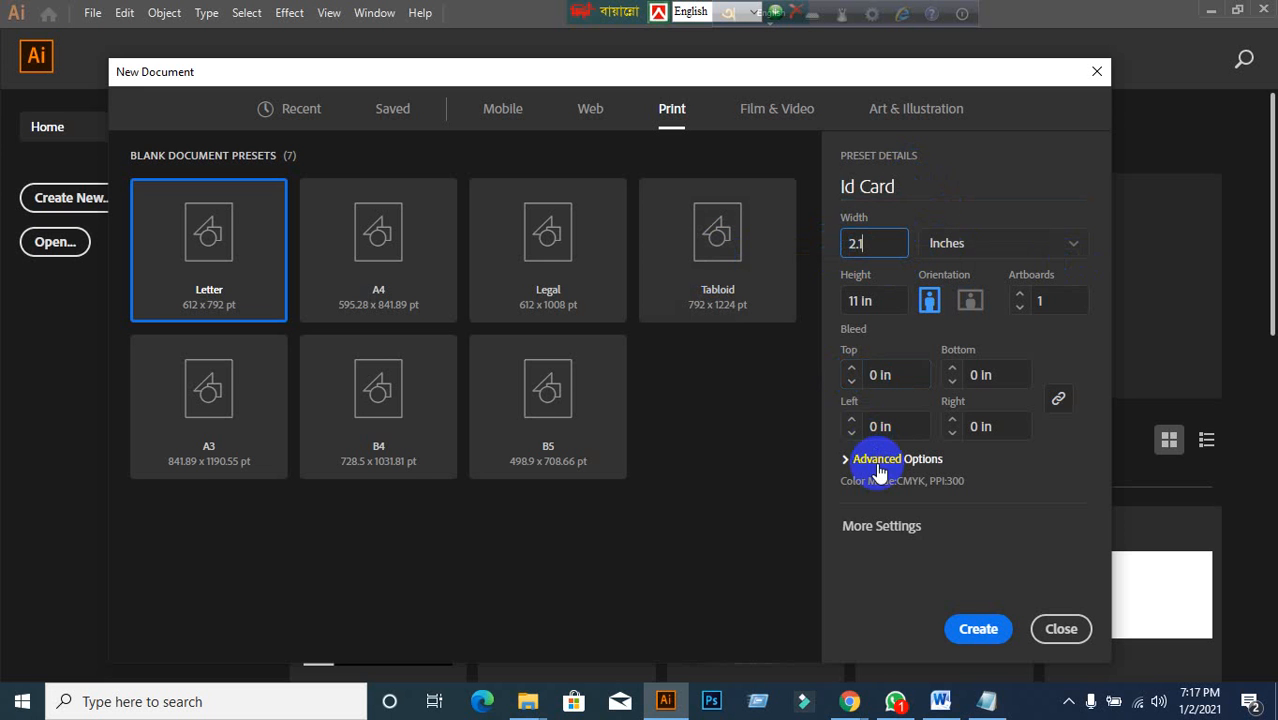
click(886, 302)
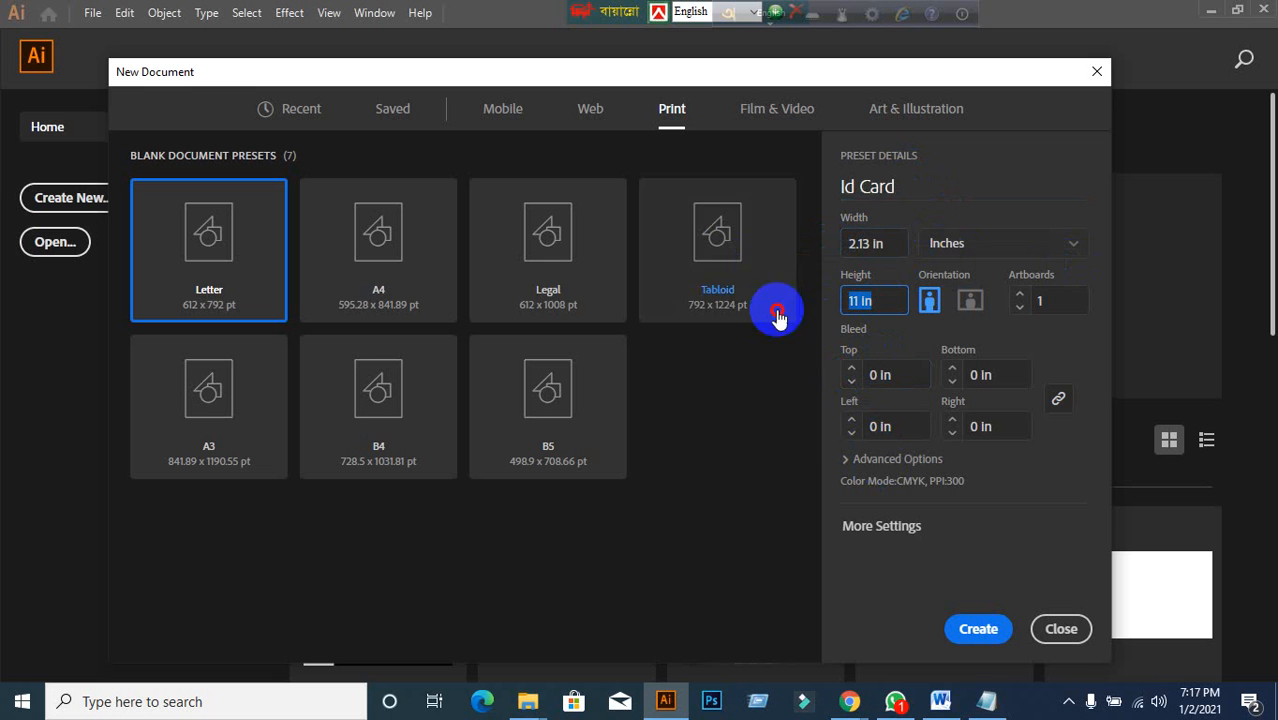
text(3.39)
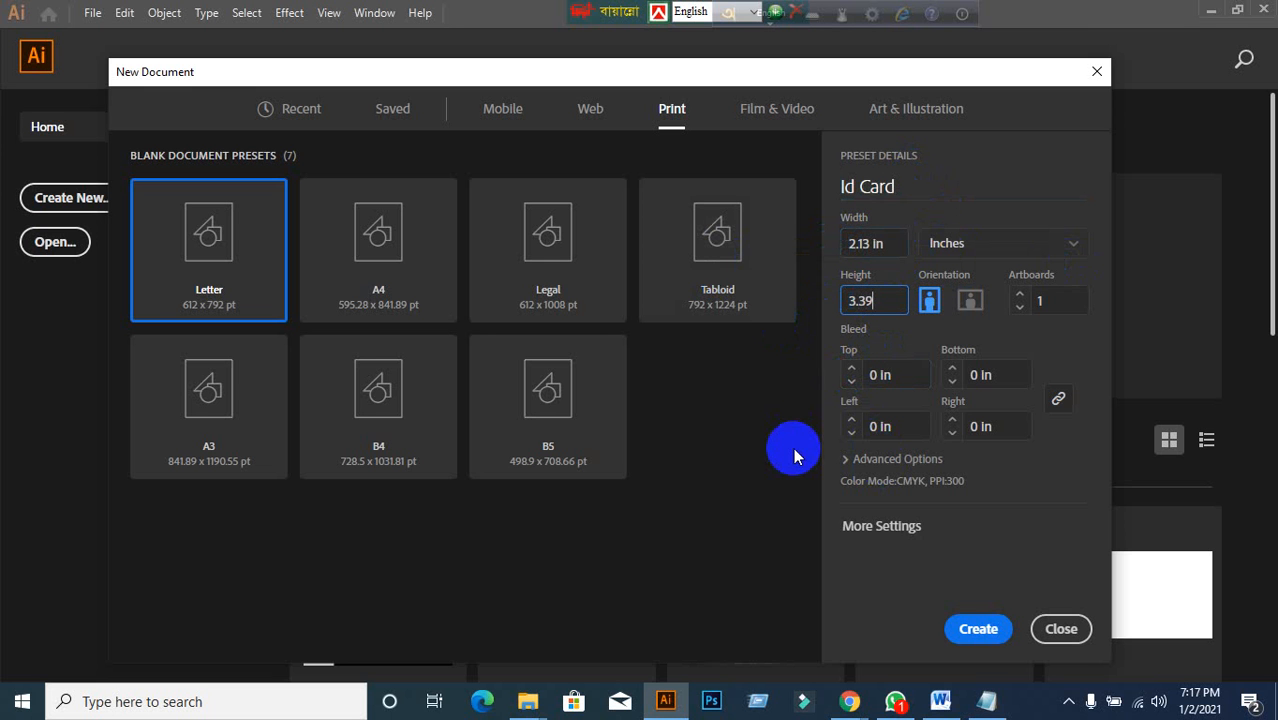
click(1044, 299)
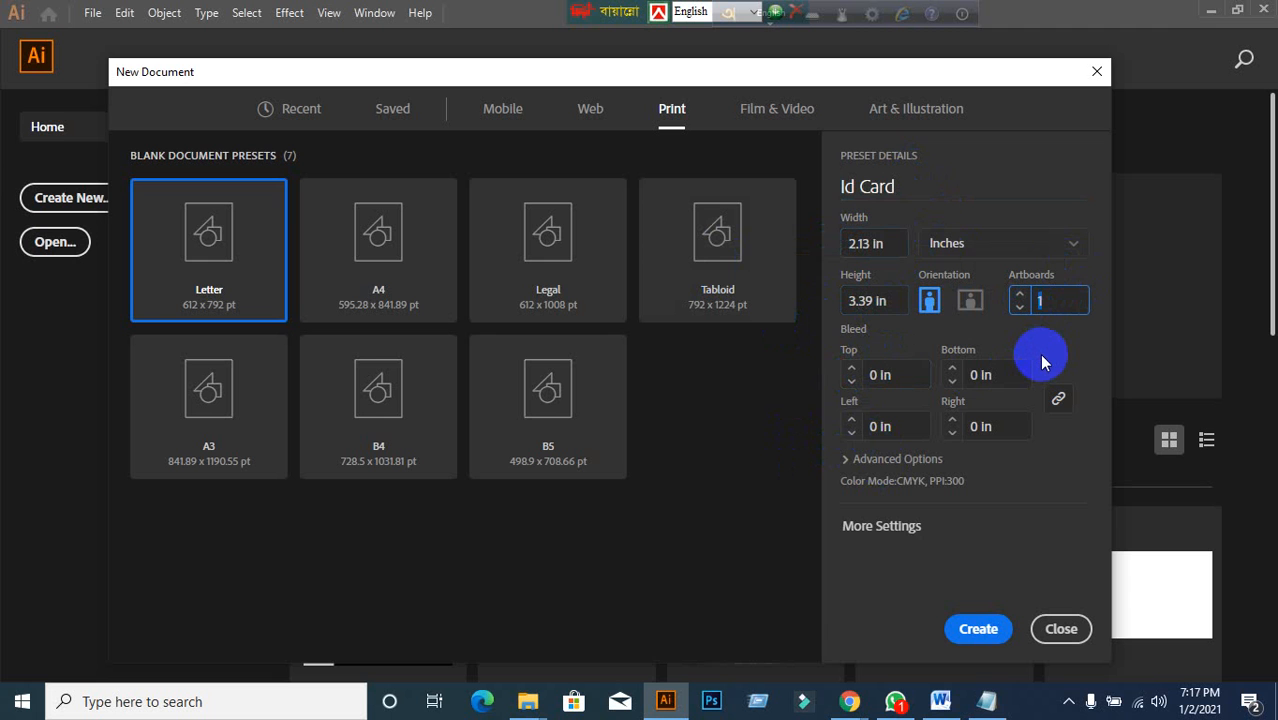
click(1060, 300)
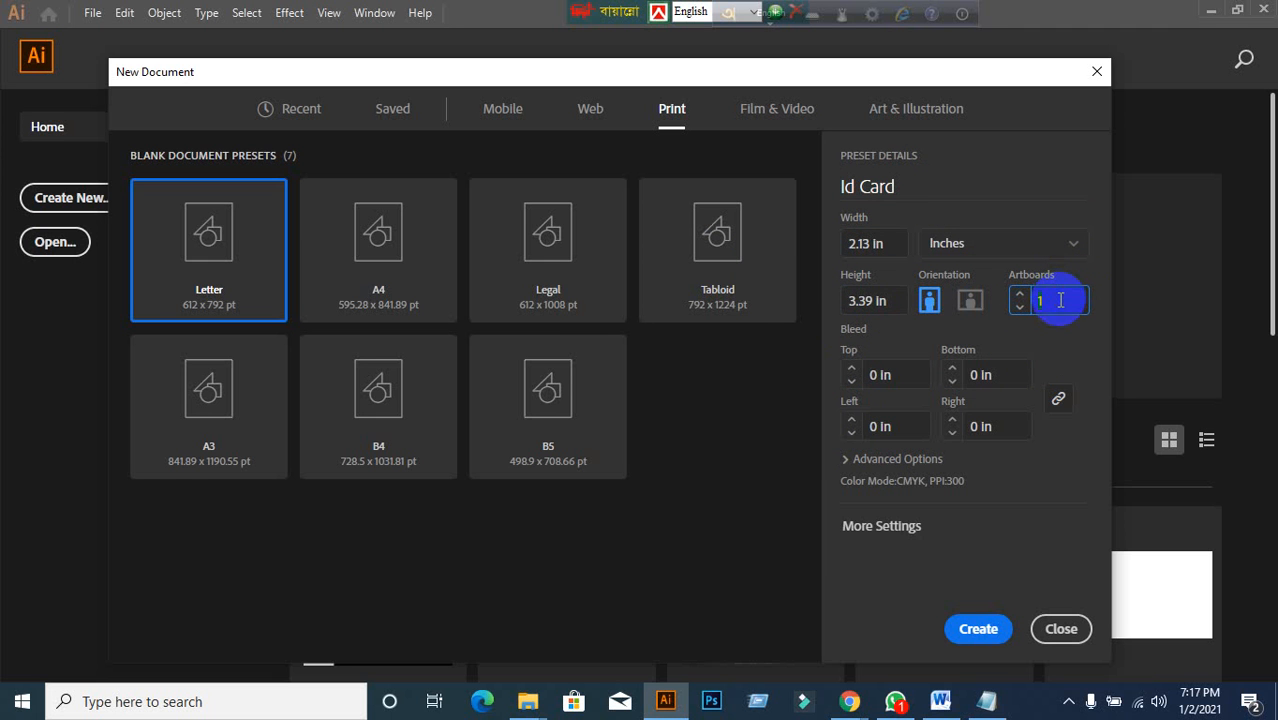
- Set 2 artboards and a linked 0.125 in bleed on every side
double_click(1040, 300)
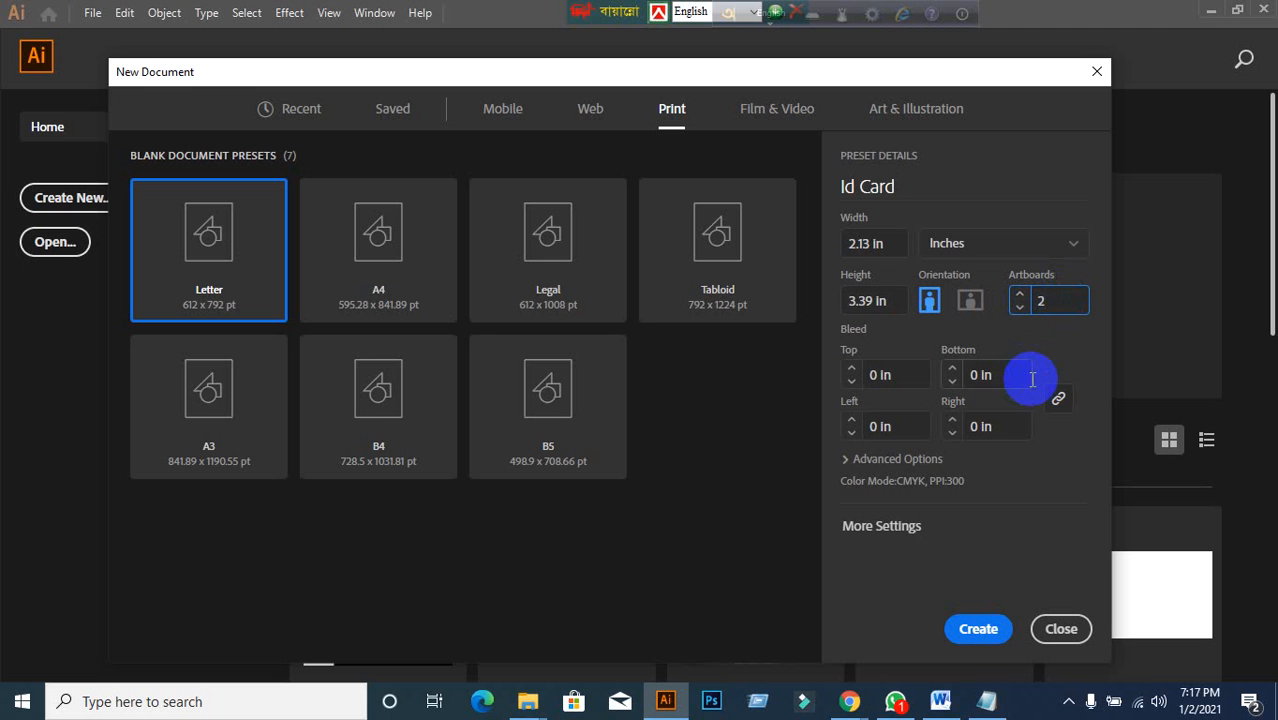
click(893, 377)
text(0)
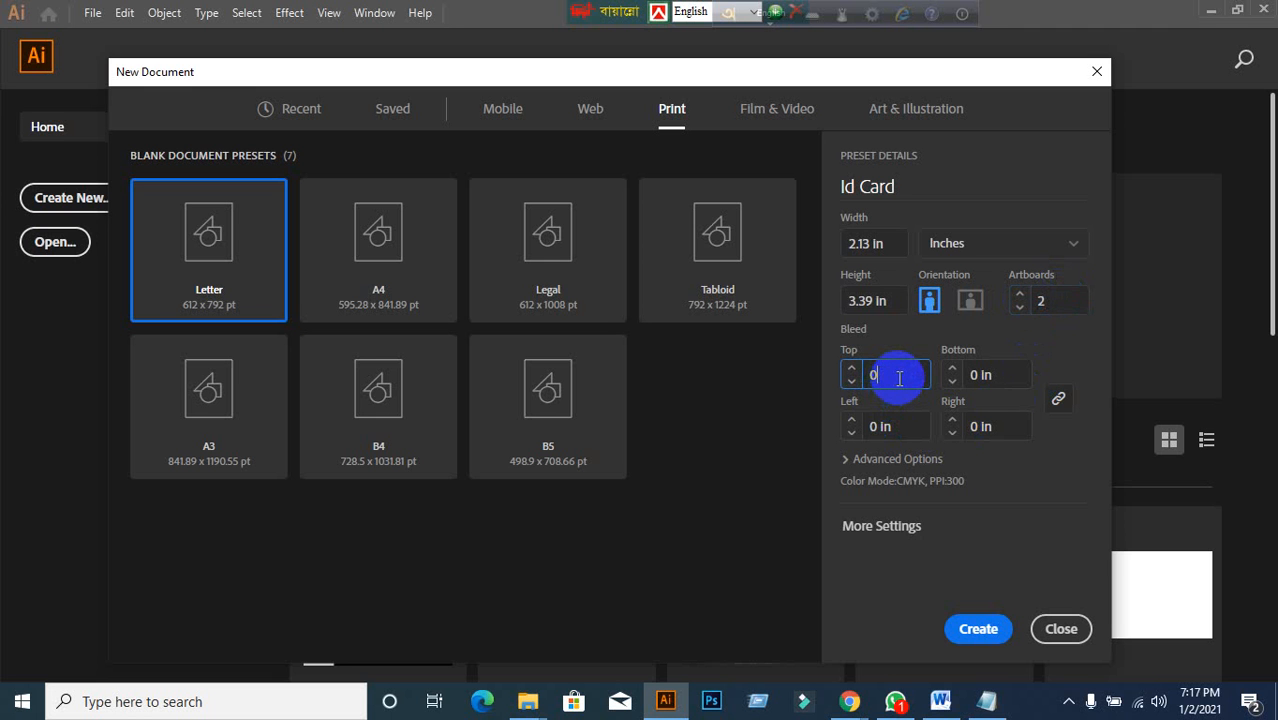
text(.125)
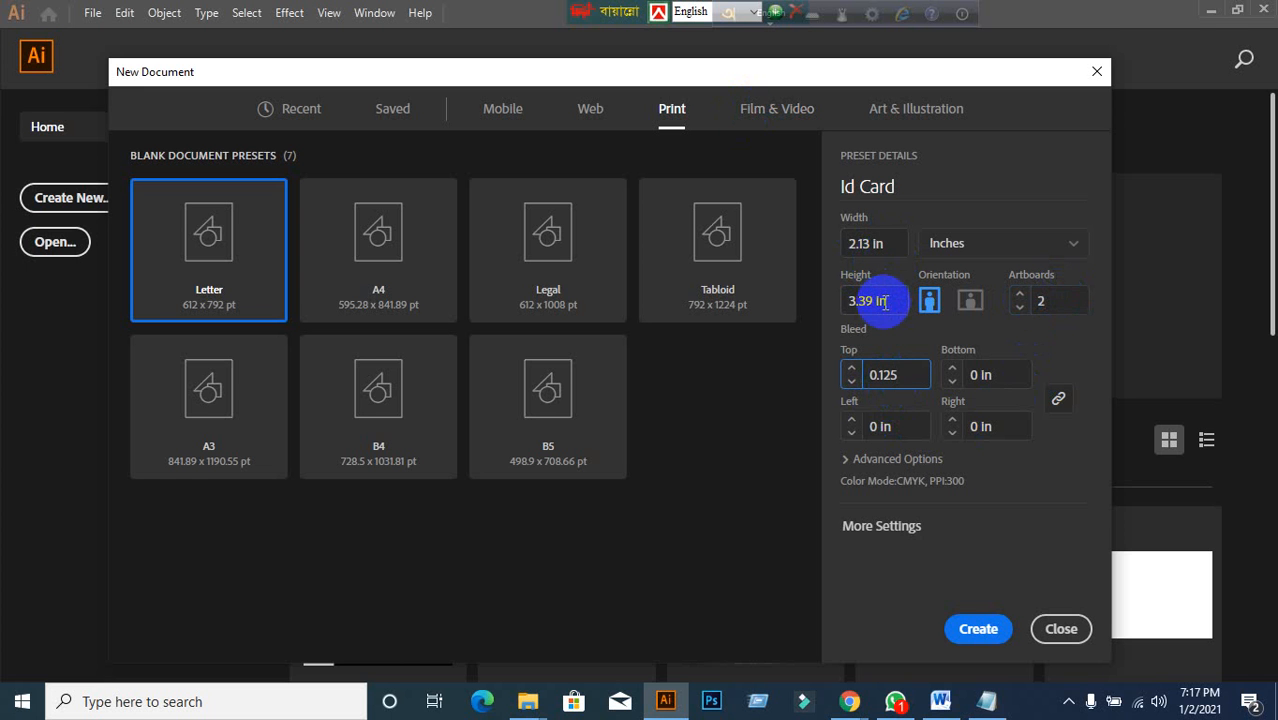
click(905, 426)
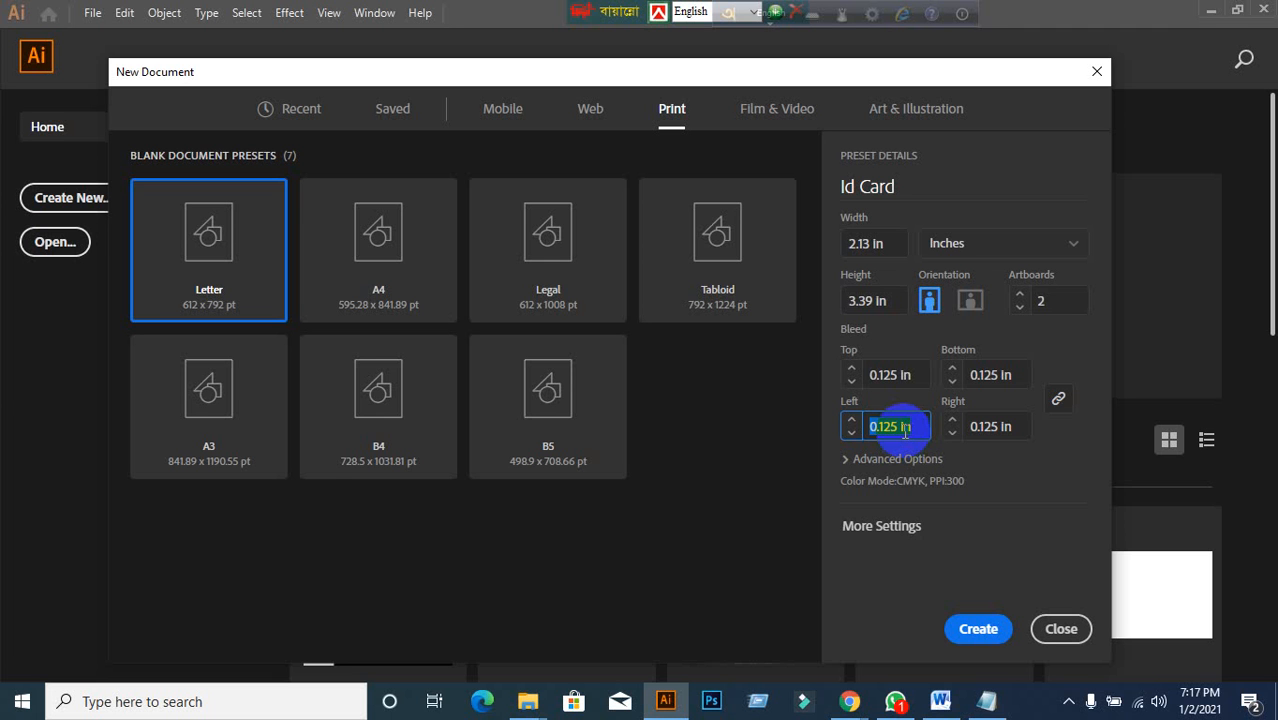
click(913, 374)
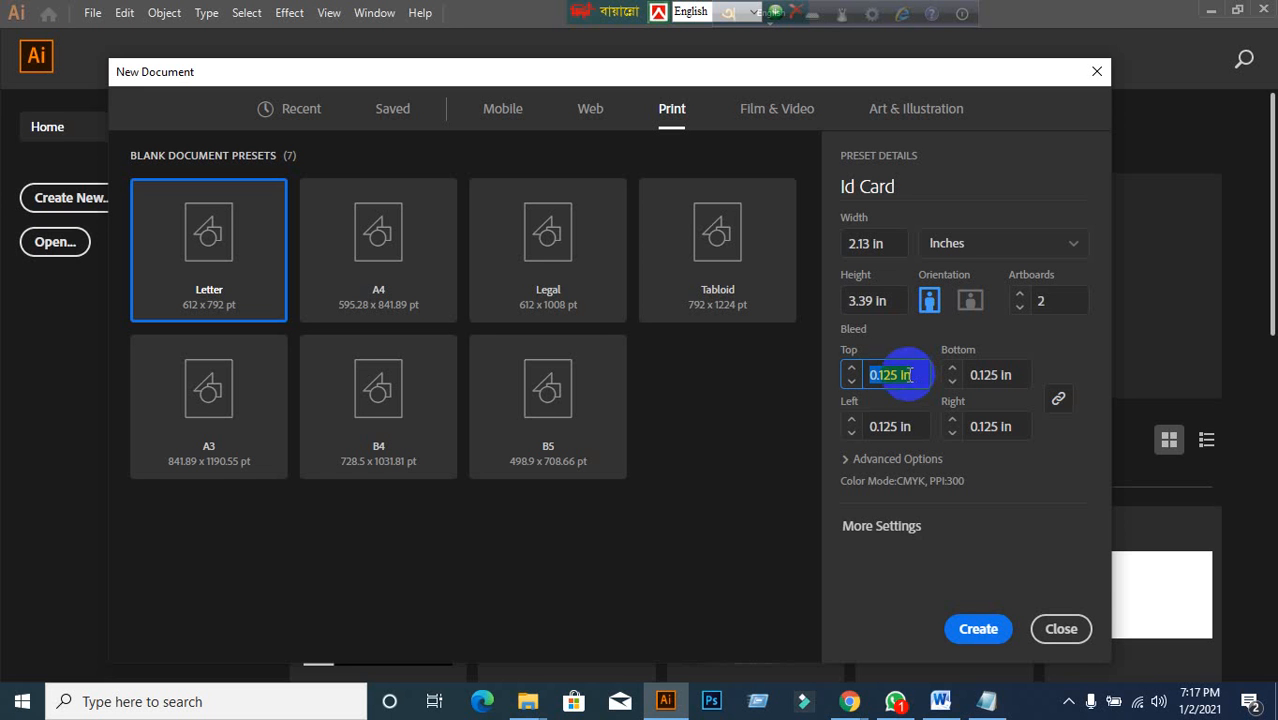
- Keep CMYK Color and High (300 ppi) raster effects, then create the document
click(898, 458)
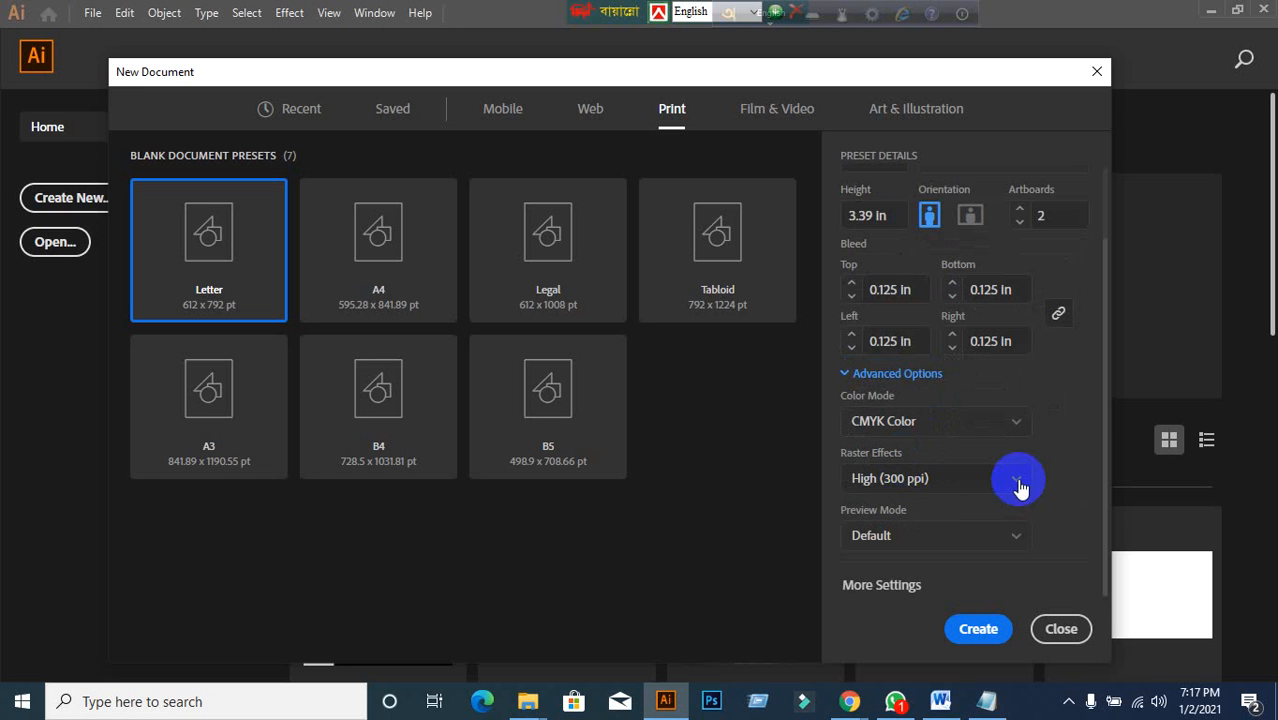
click(978, 432)
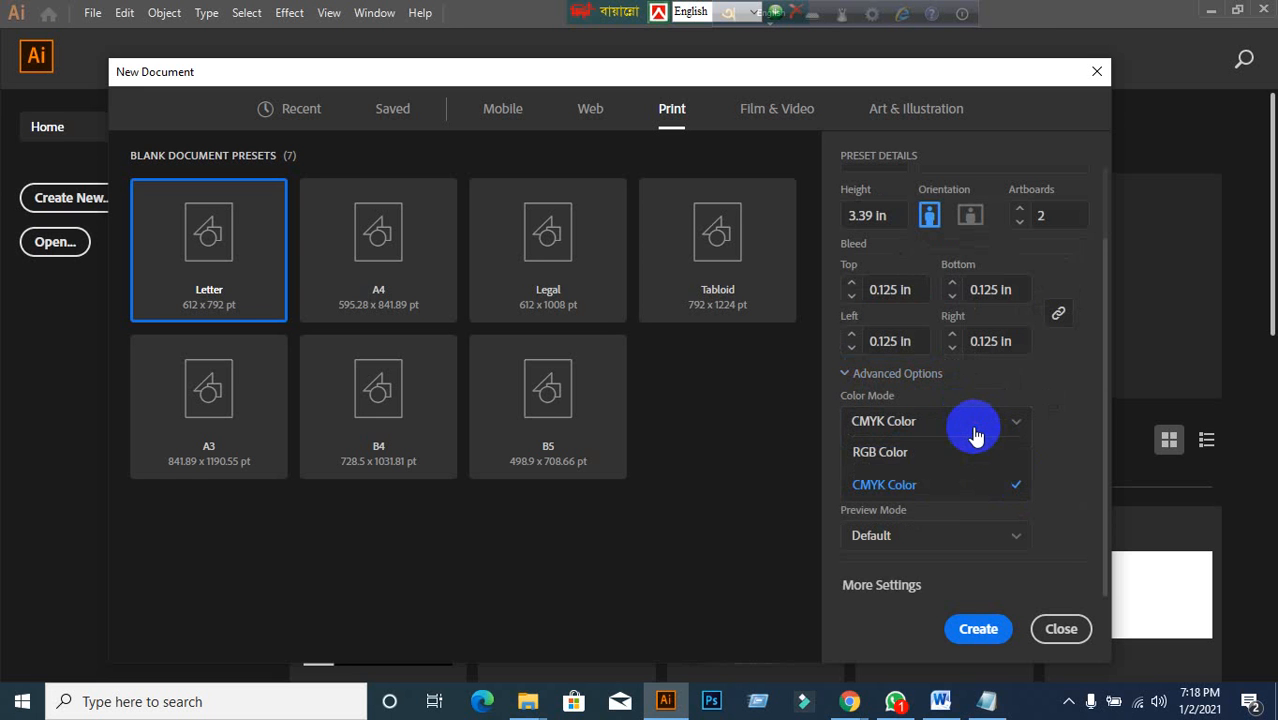
click(909, 486)
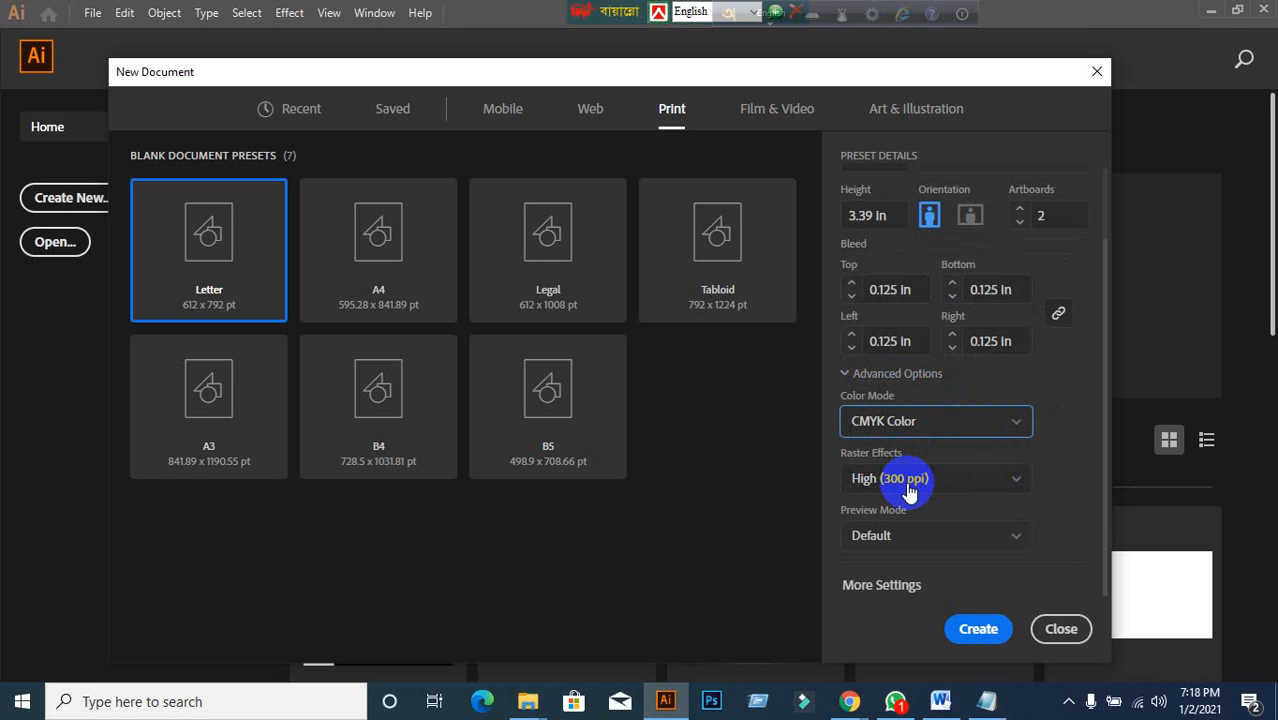
click(982, 490)
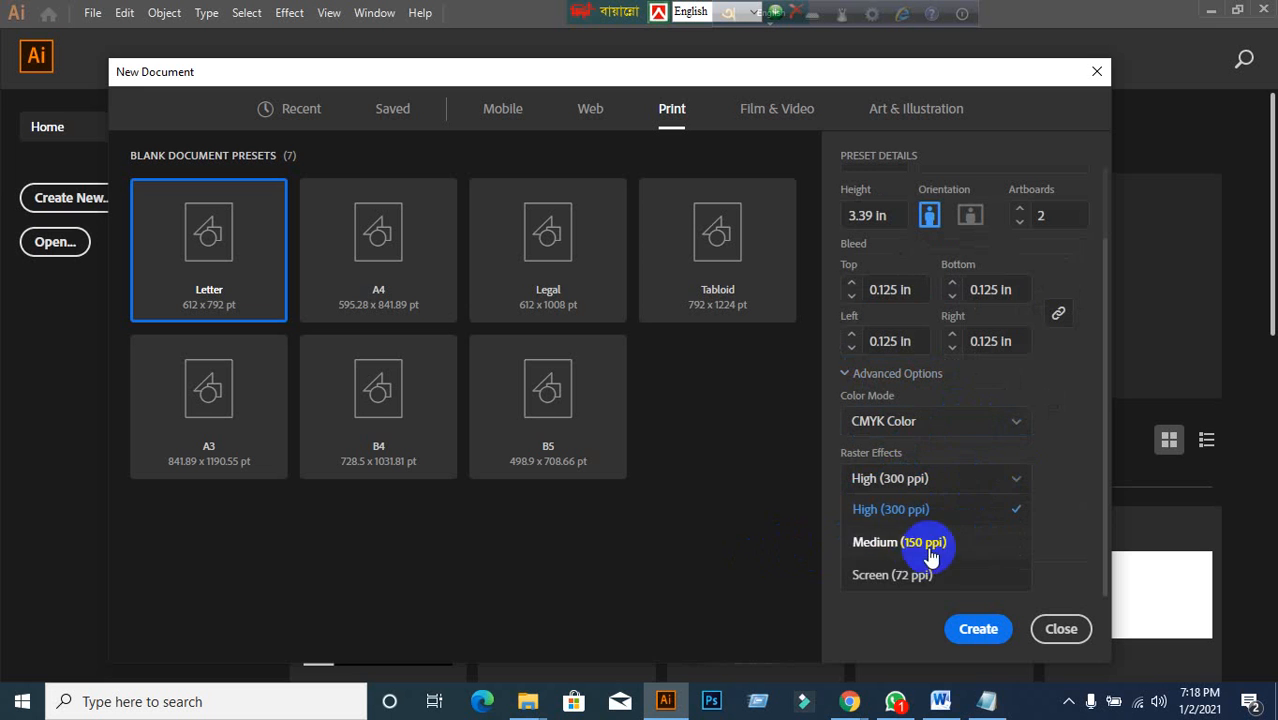
click(922, 512)
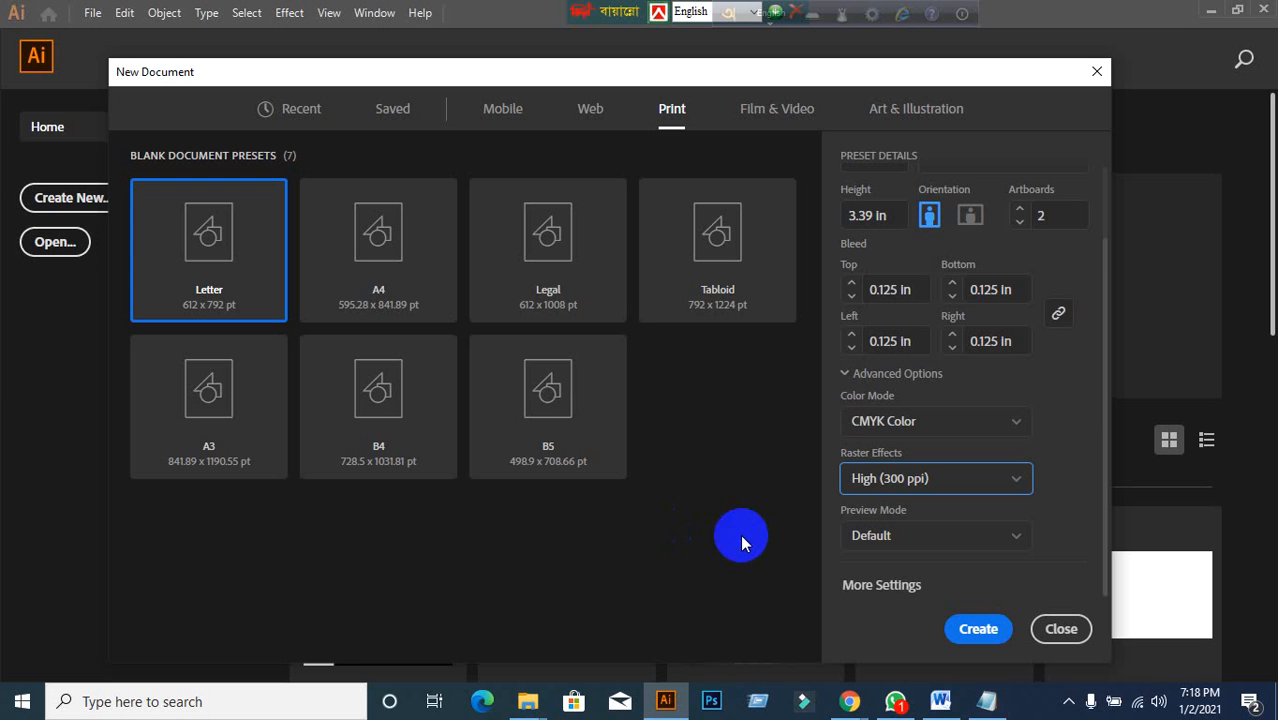
click(980, 630)
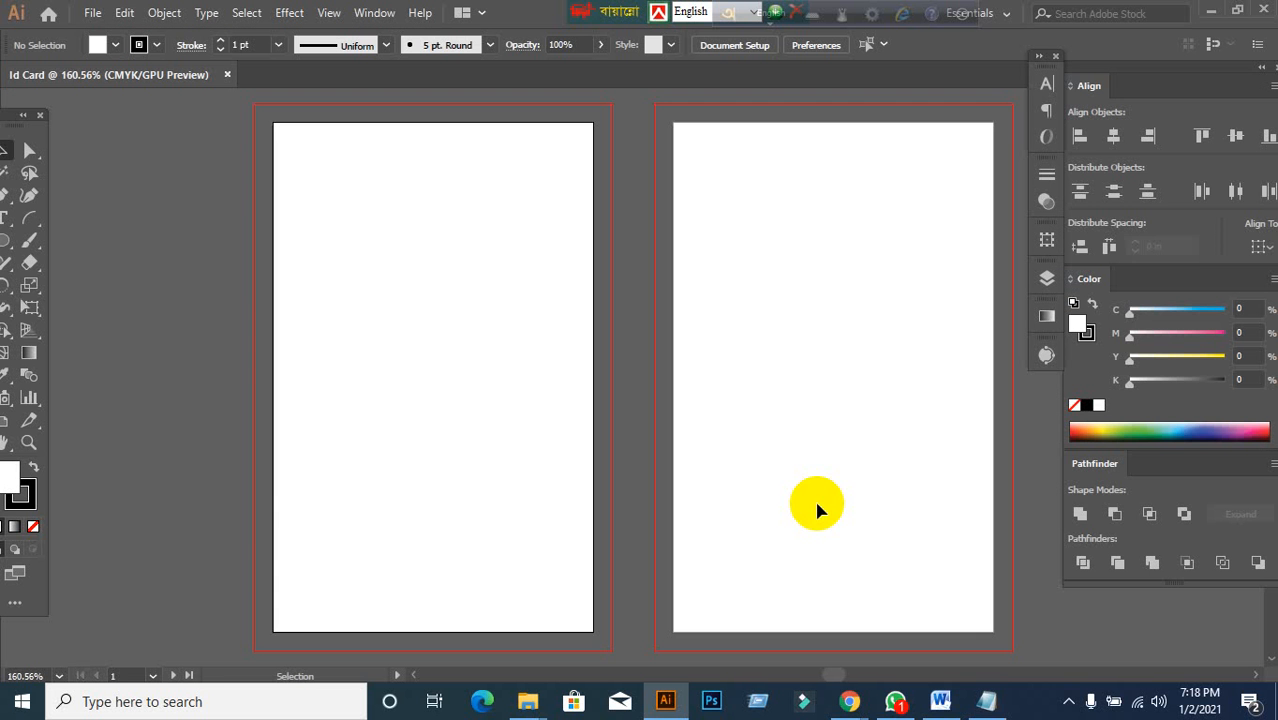
- Pull the Tools panel fully onto screen beside the two artboards, adjusting the view
scroll(744, 452, down, 1)
scroll(744, 452, up, 1)
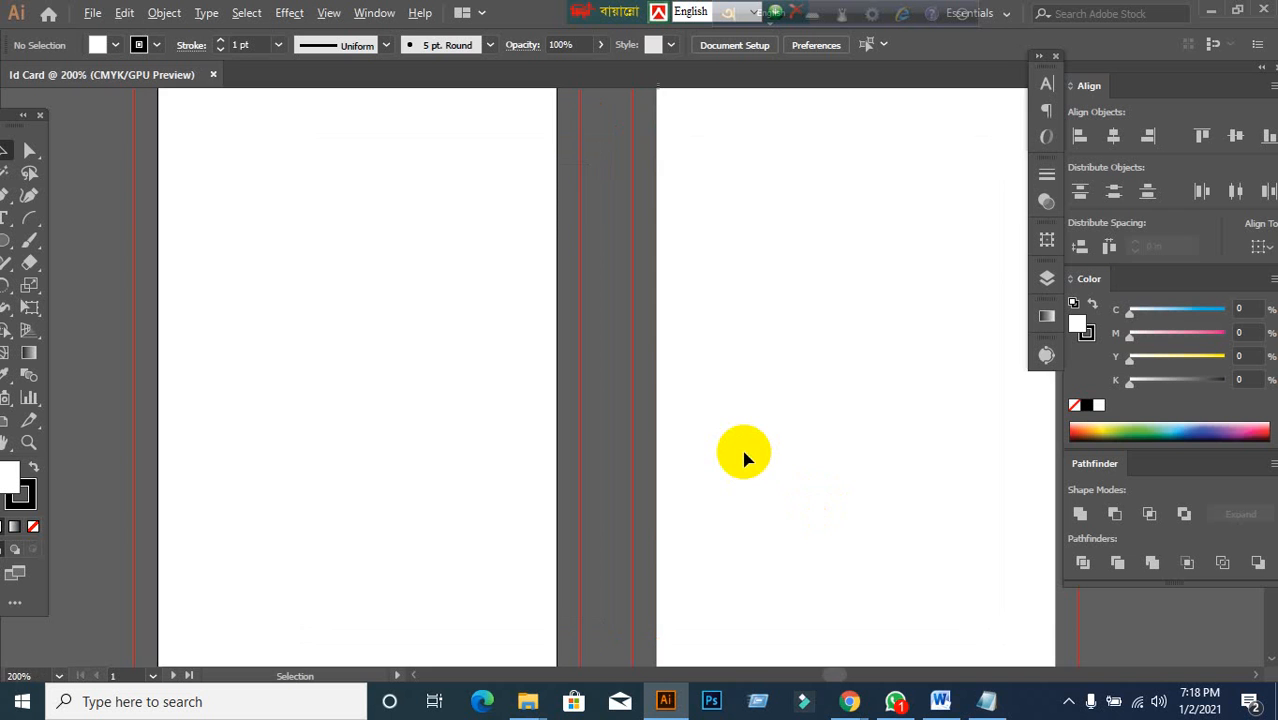
scroll(744, 452, down, 1)
drag(744, 457, 693, 431)
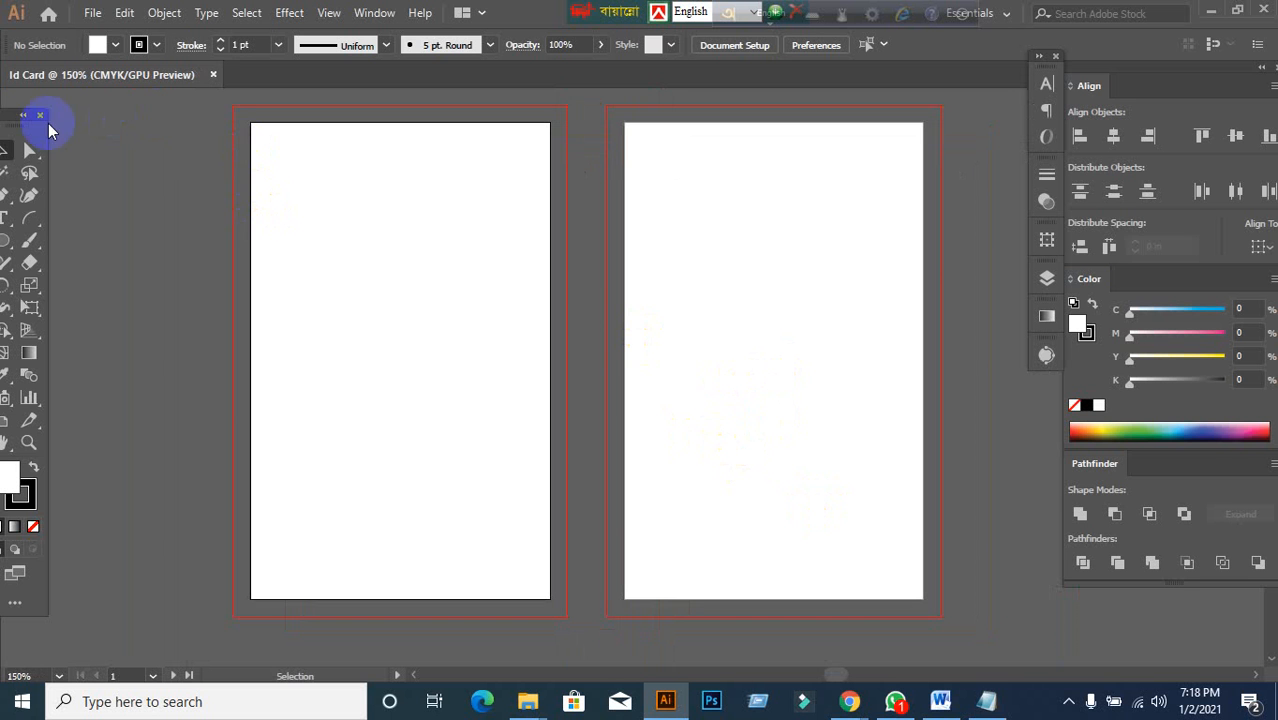
drag(7, 128, 41, 133)
click(163, 212)
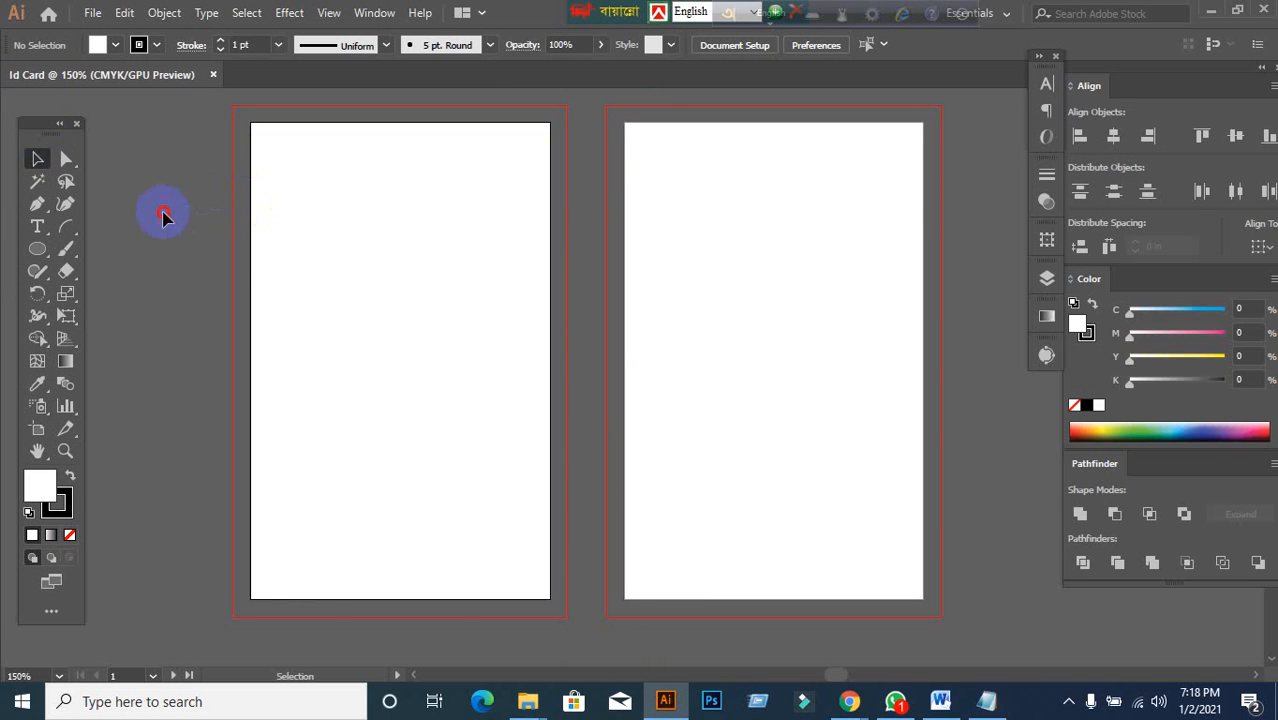
scroll(402, 321, down, 2)
scroll(402, 321, up, 2)
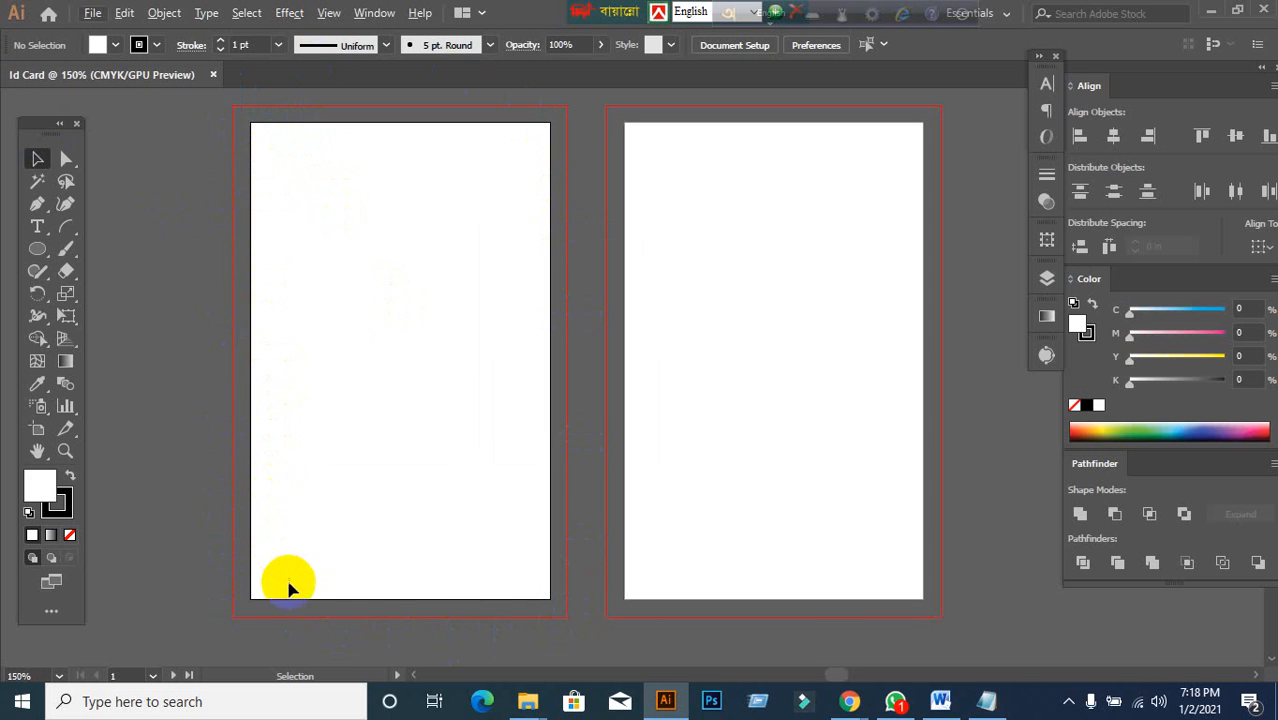
scroll(280, 240, down, 1)
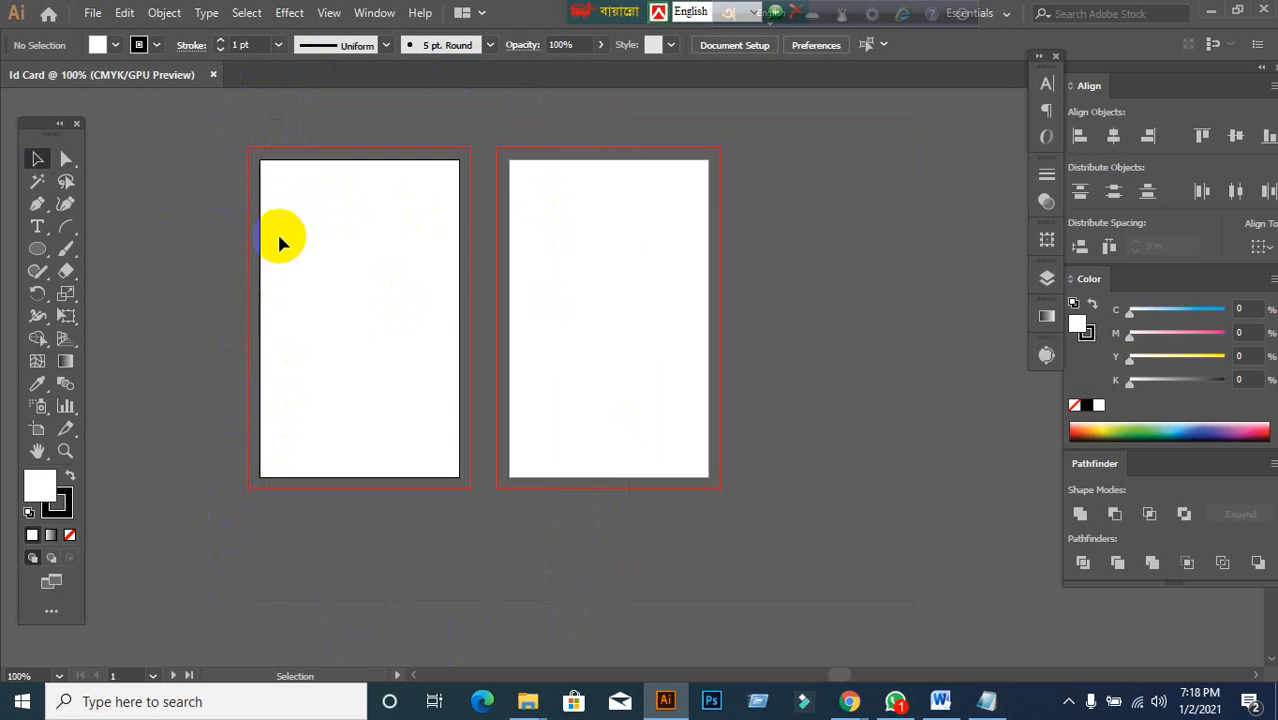
- Draw a 2.13 × 3.39 in rectangle on the artboard with the Rectangle Tool
click(38, 250)
click(126, 256)
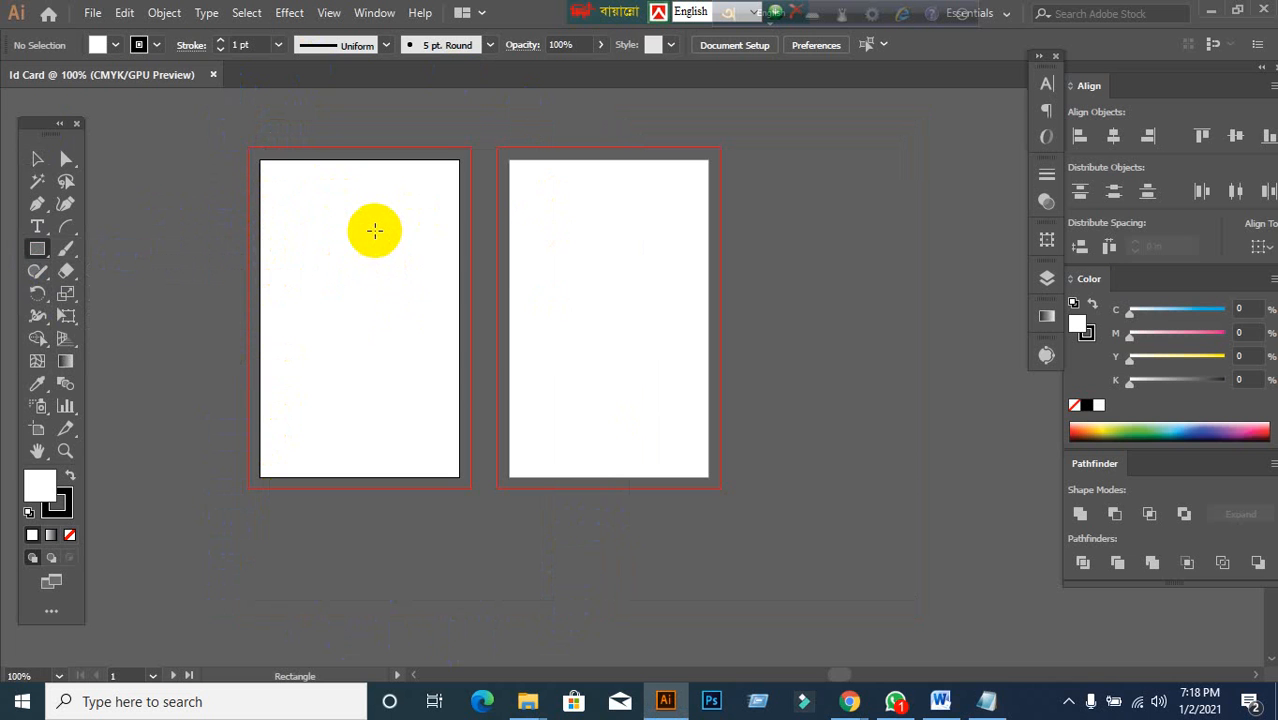
click(375, 232)
text(2.1)
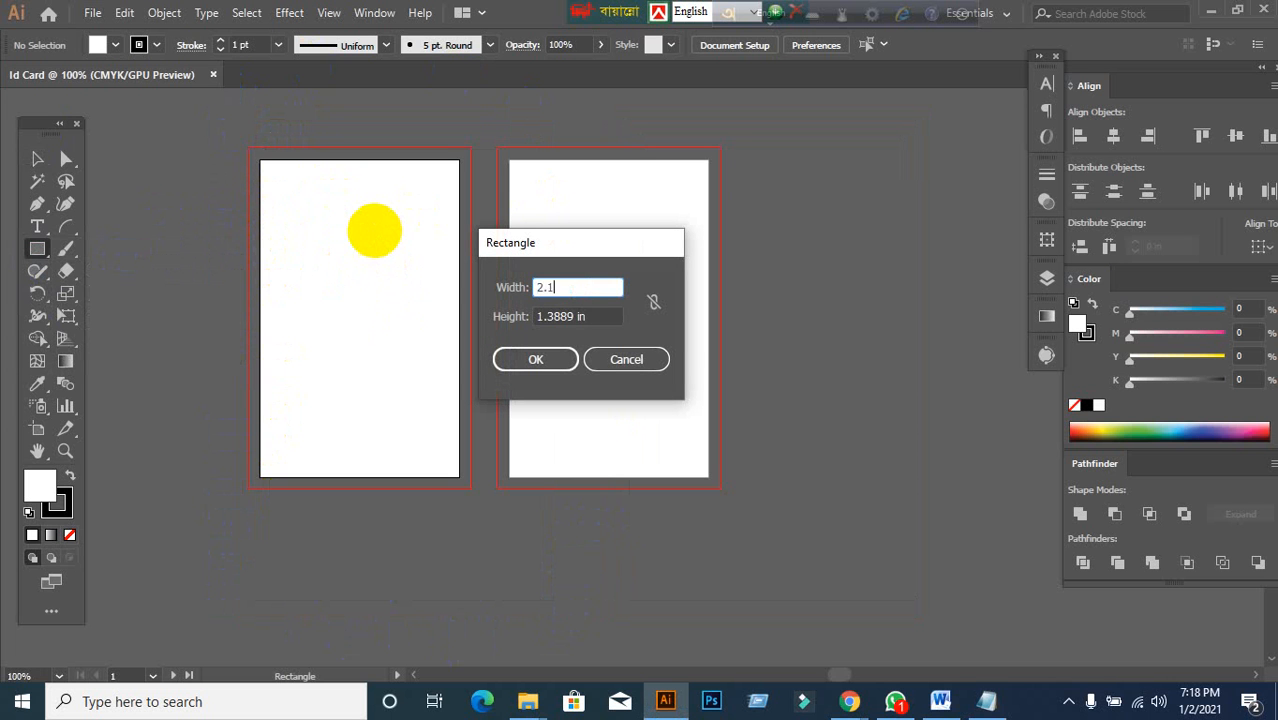
text(3)
key(Tab)
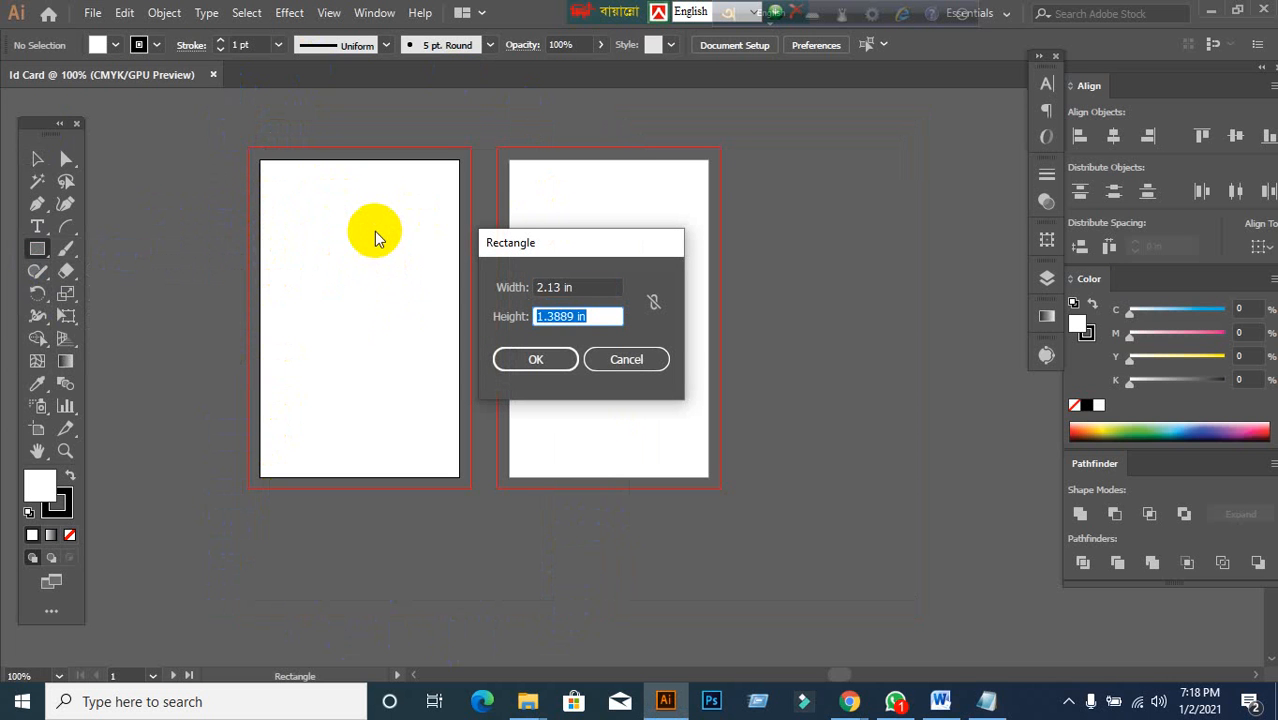
text(3.)
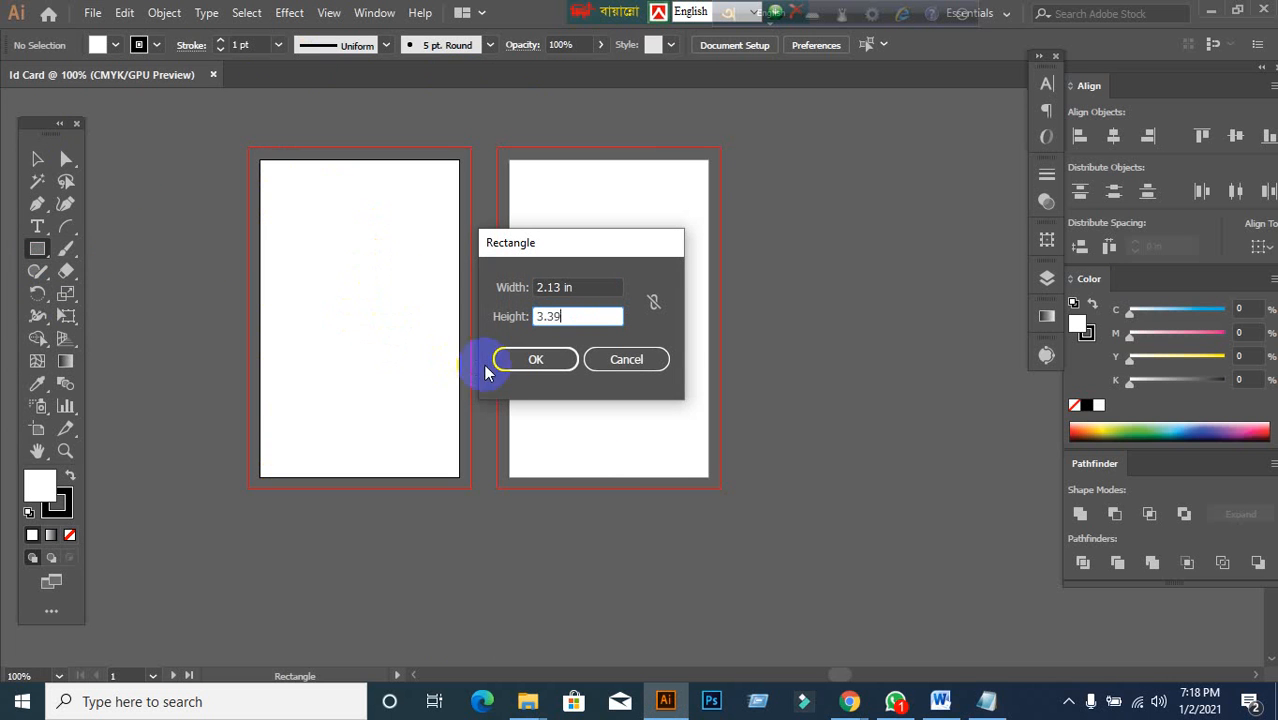
click(522, 358)
- Set the rectangle's stroke to None, then delete it
click(38, 158)
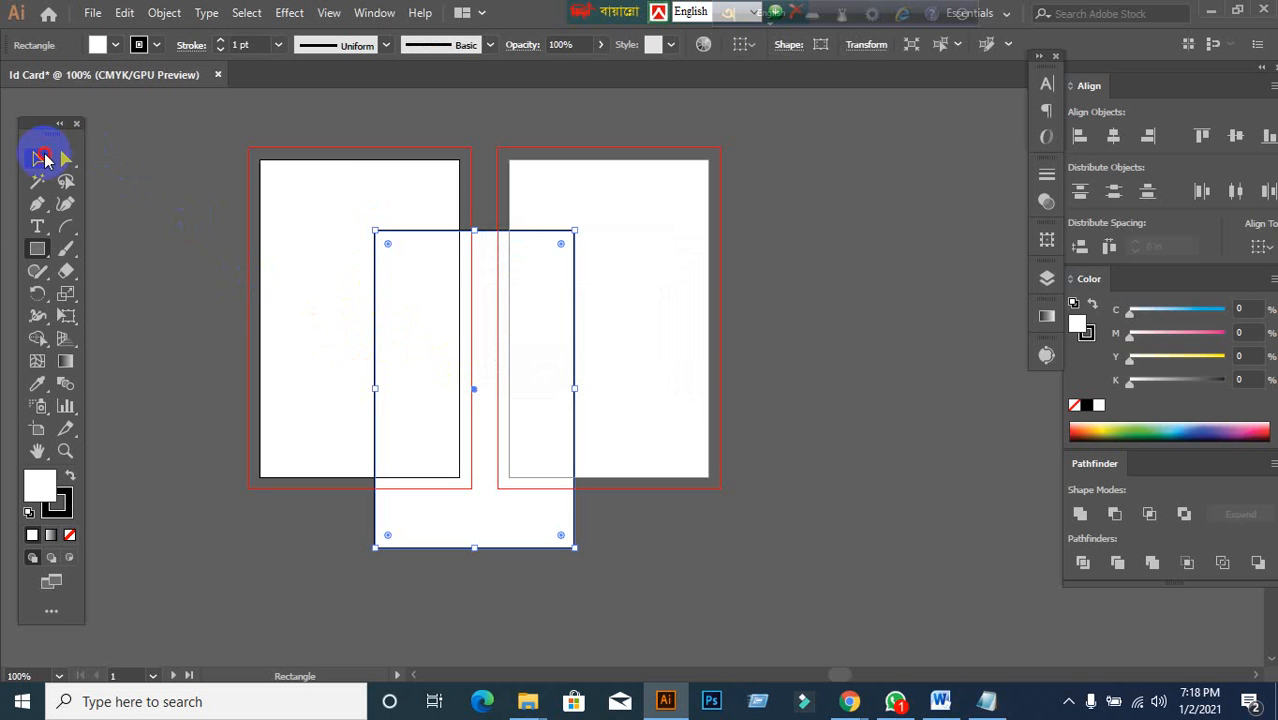
click(62, 507)
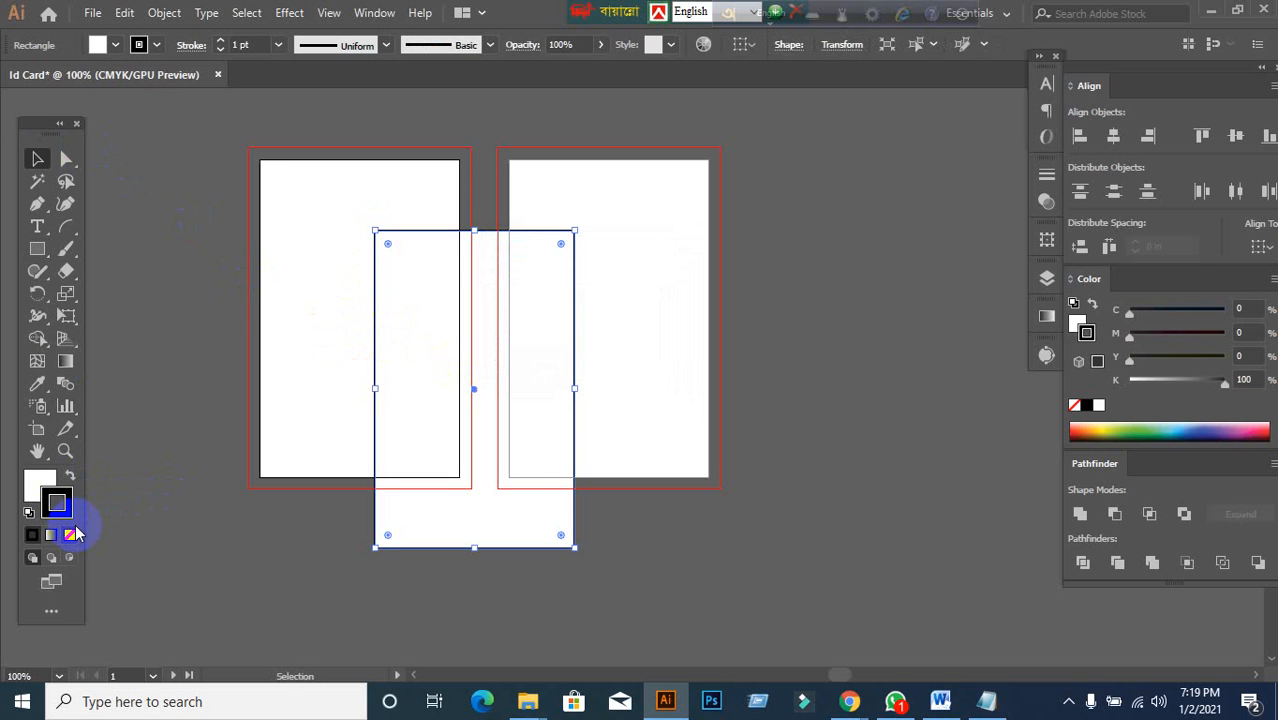
click(70, 534)
click(42, 484)
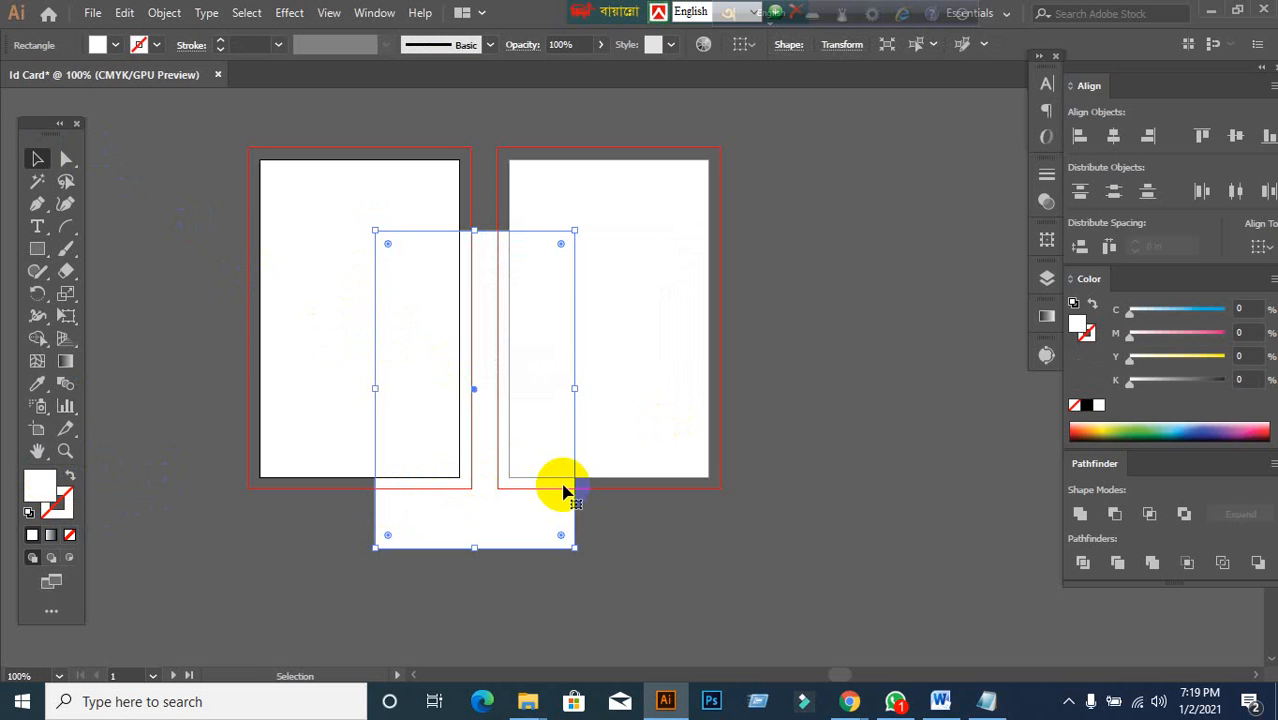
key(Delete)
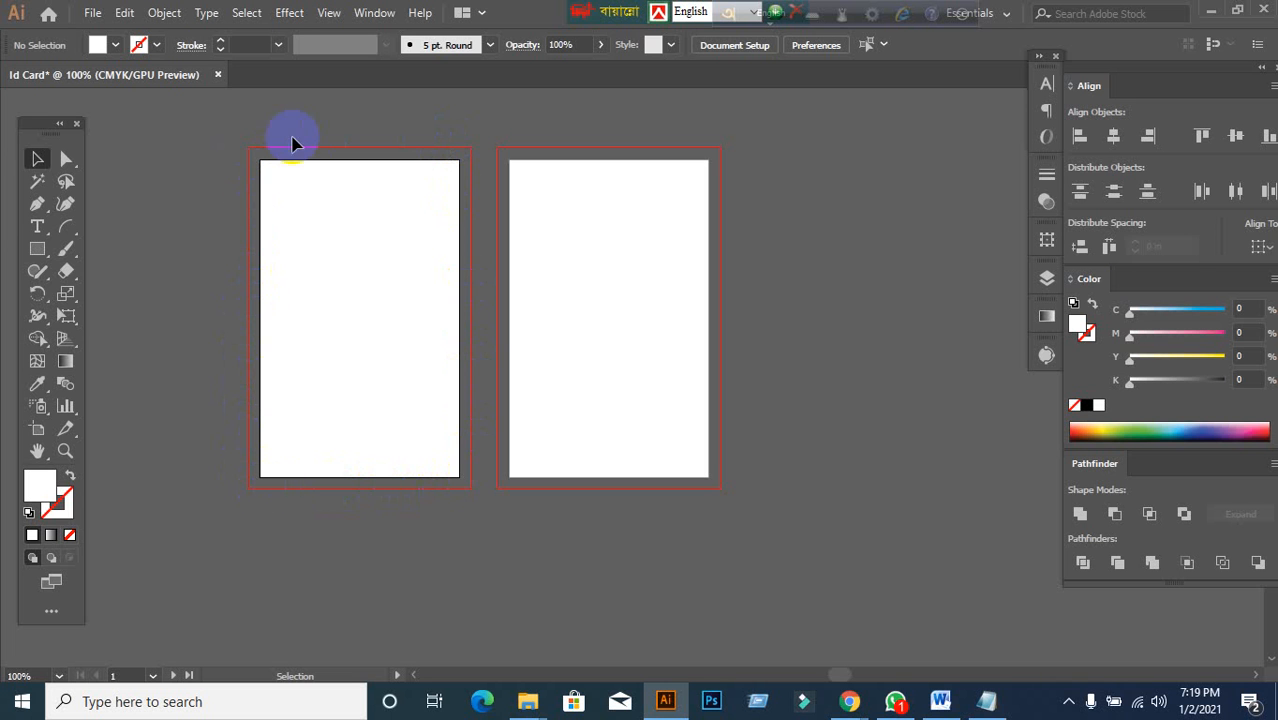
- Redraw a 2.13 × 3.39 in rectangle on the left artboard and centre it horizontally
click(37, 249)
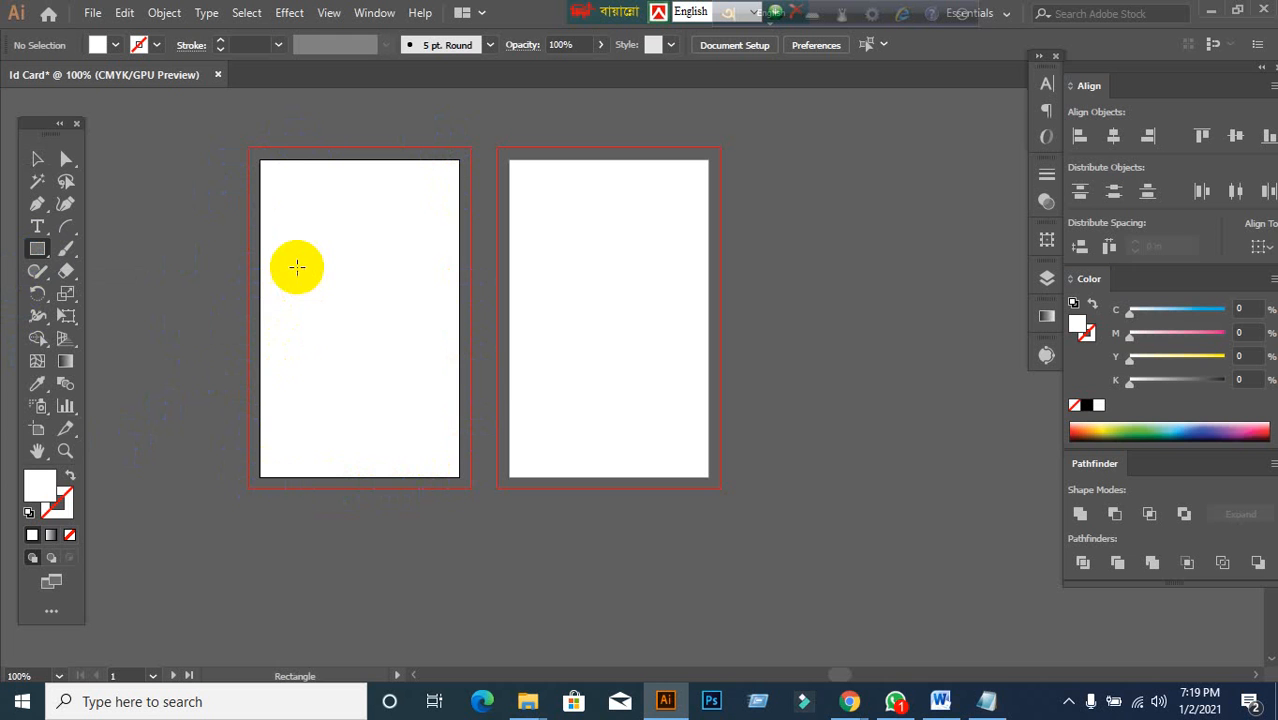
click(297, 266)
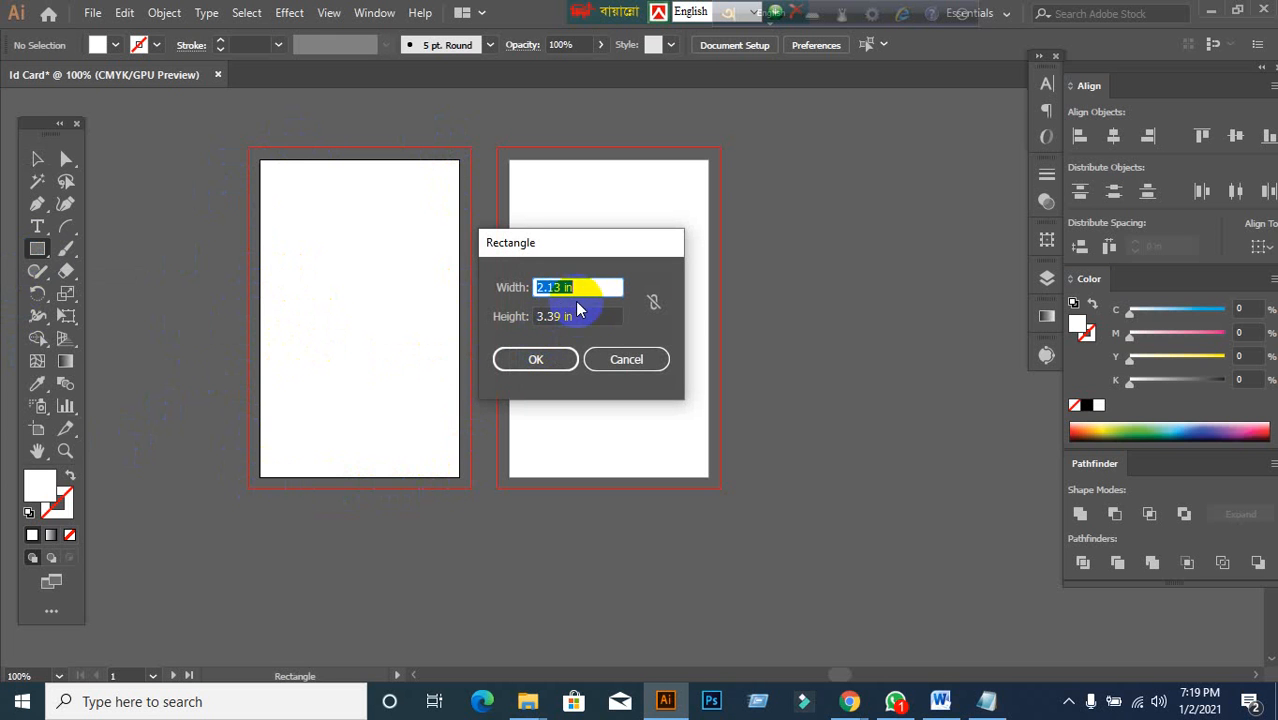
click(545, 359)
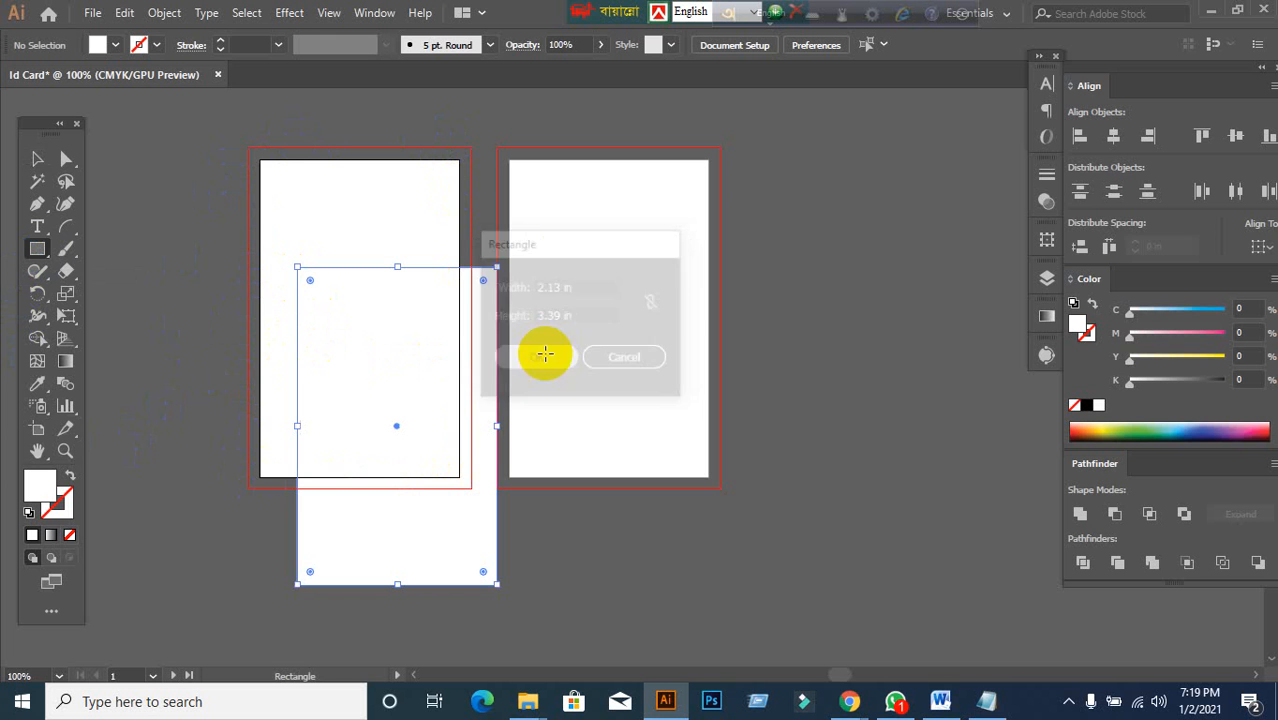
click(34, 163)
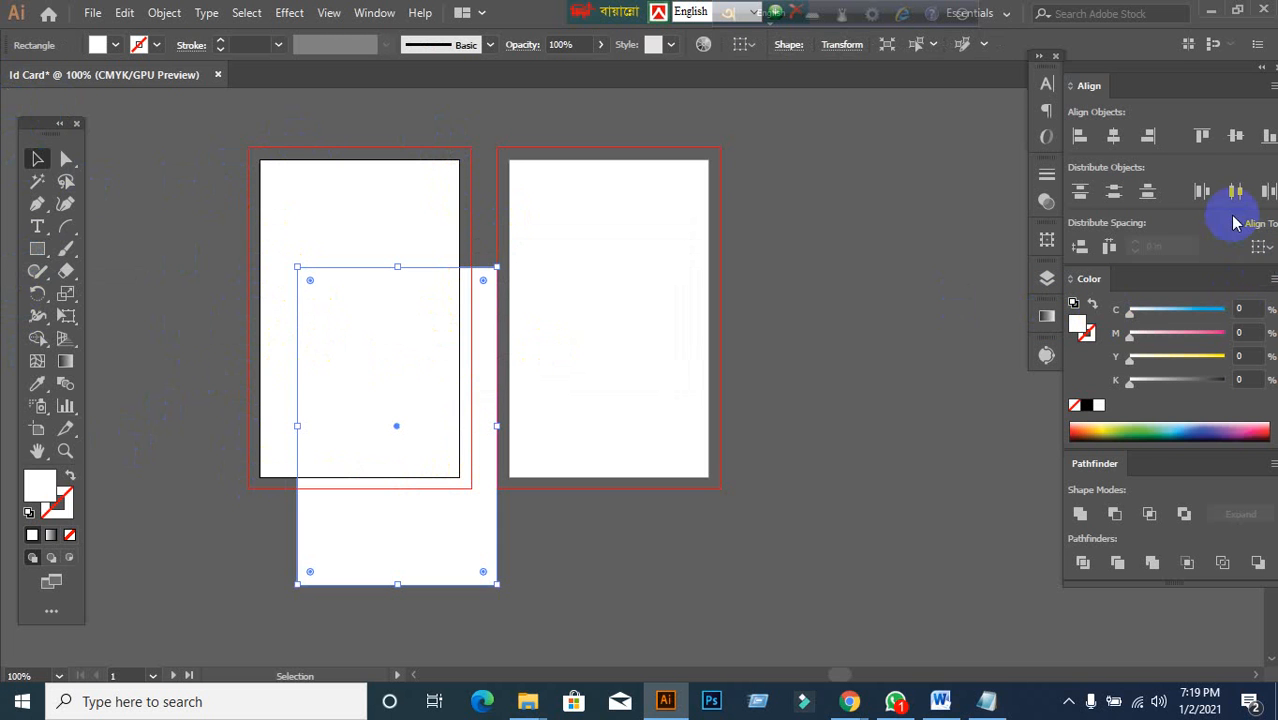
click(1116, 137)
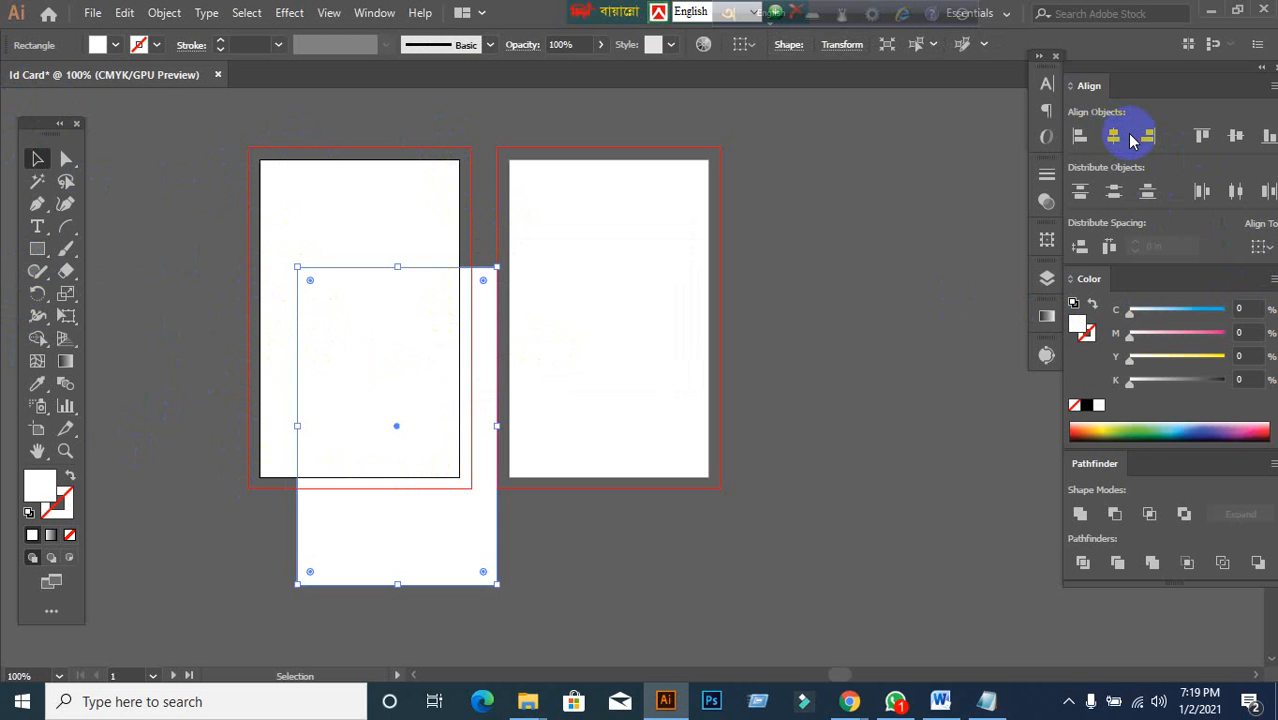
- Align the white rectangle to the artboard, centering it vertically and horizontally
click(1258, 247)
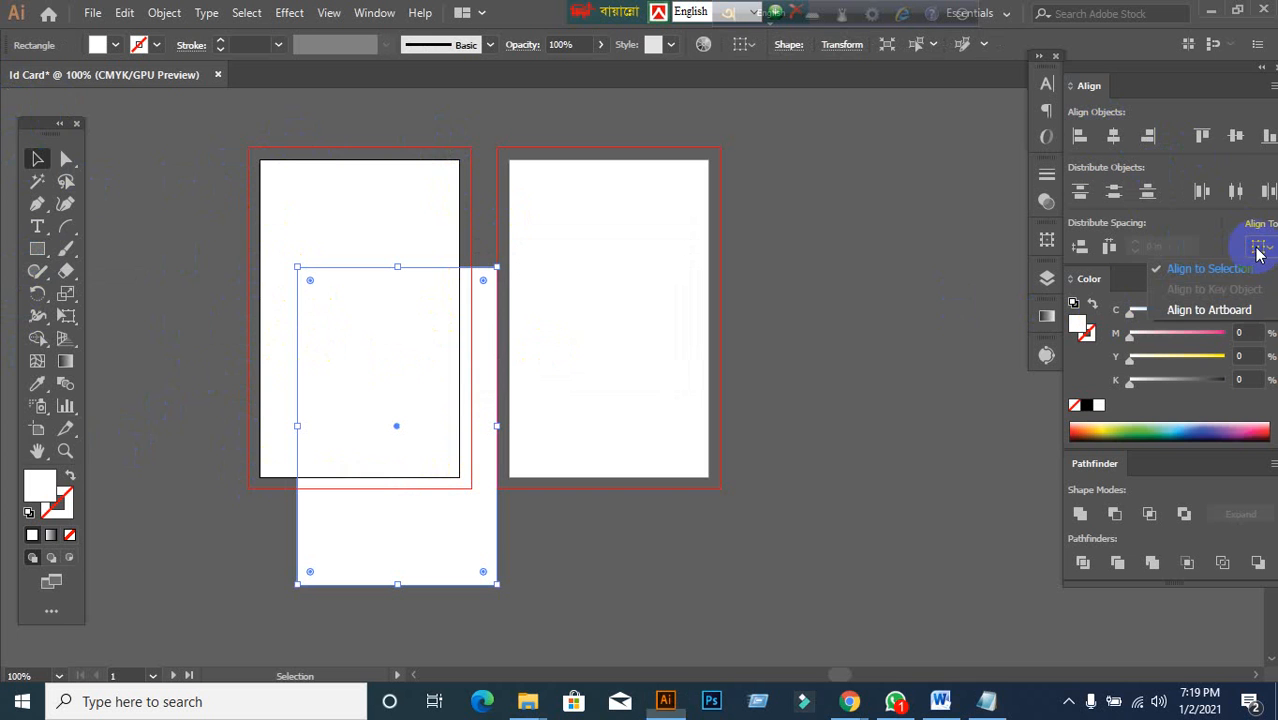
click(1203, 311)
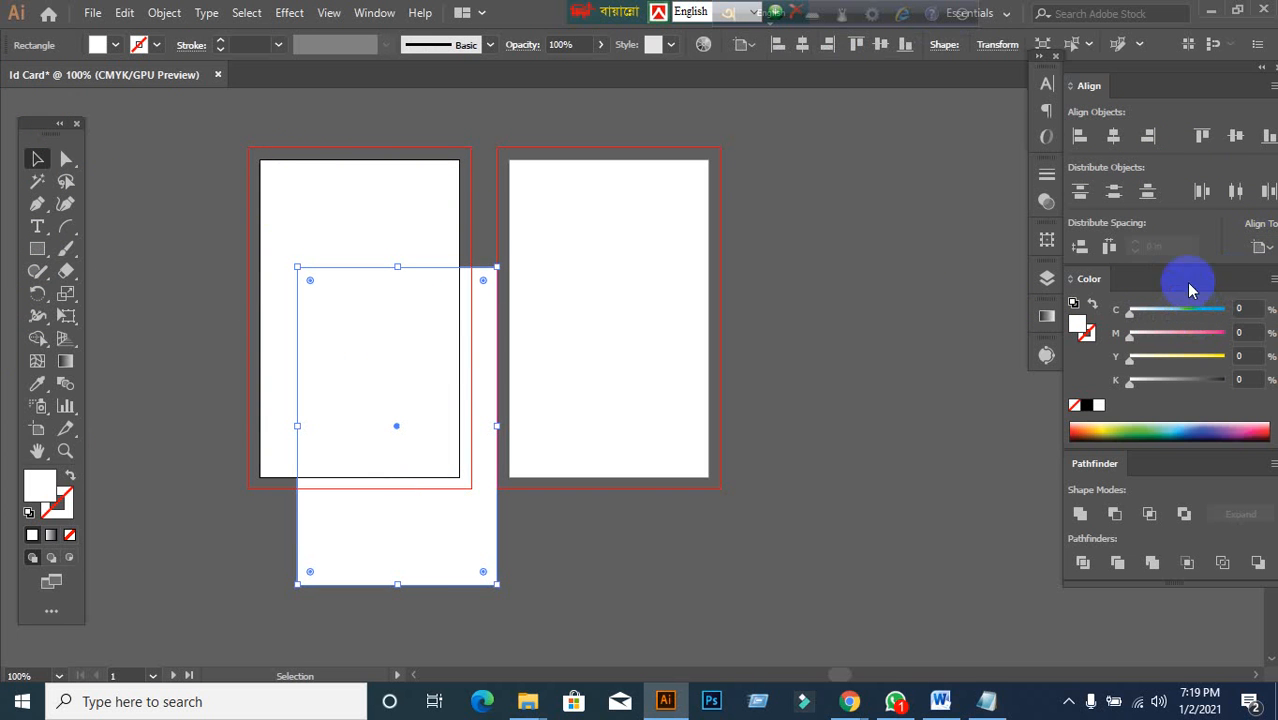
click(1236, 137)
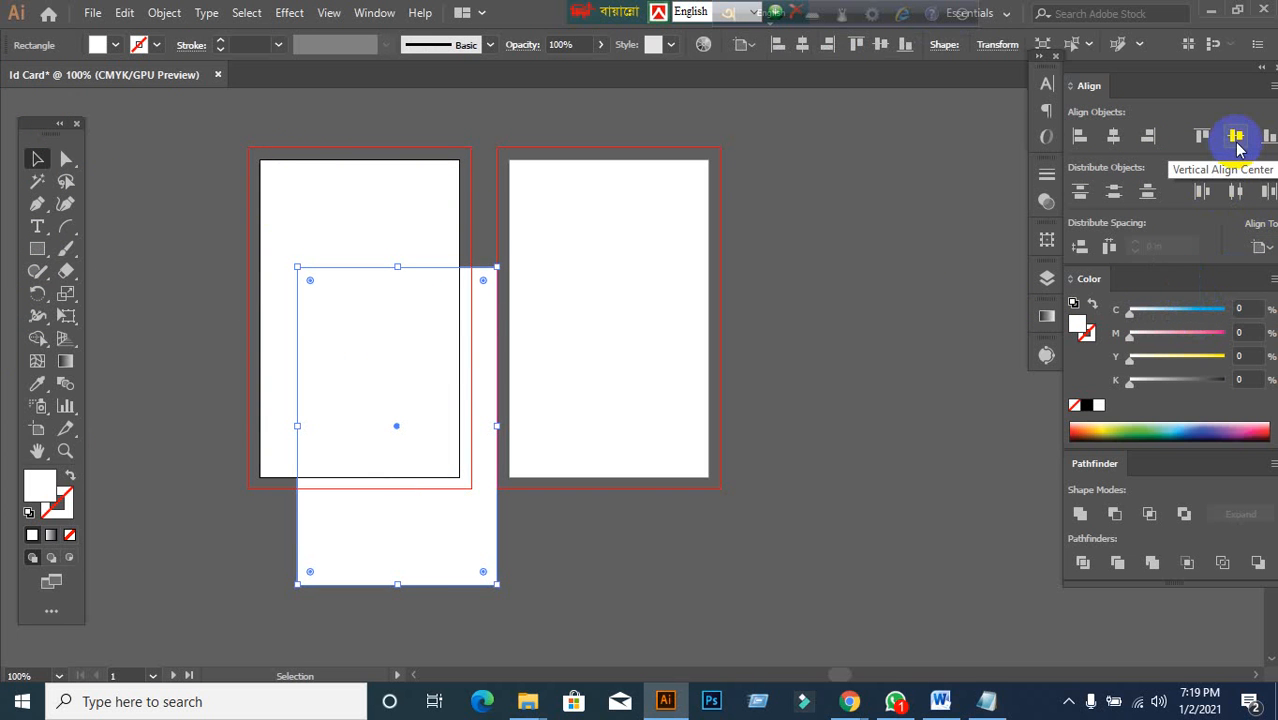
click(1237, 146)
click(1116, 147)
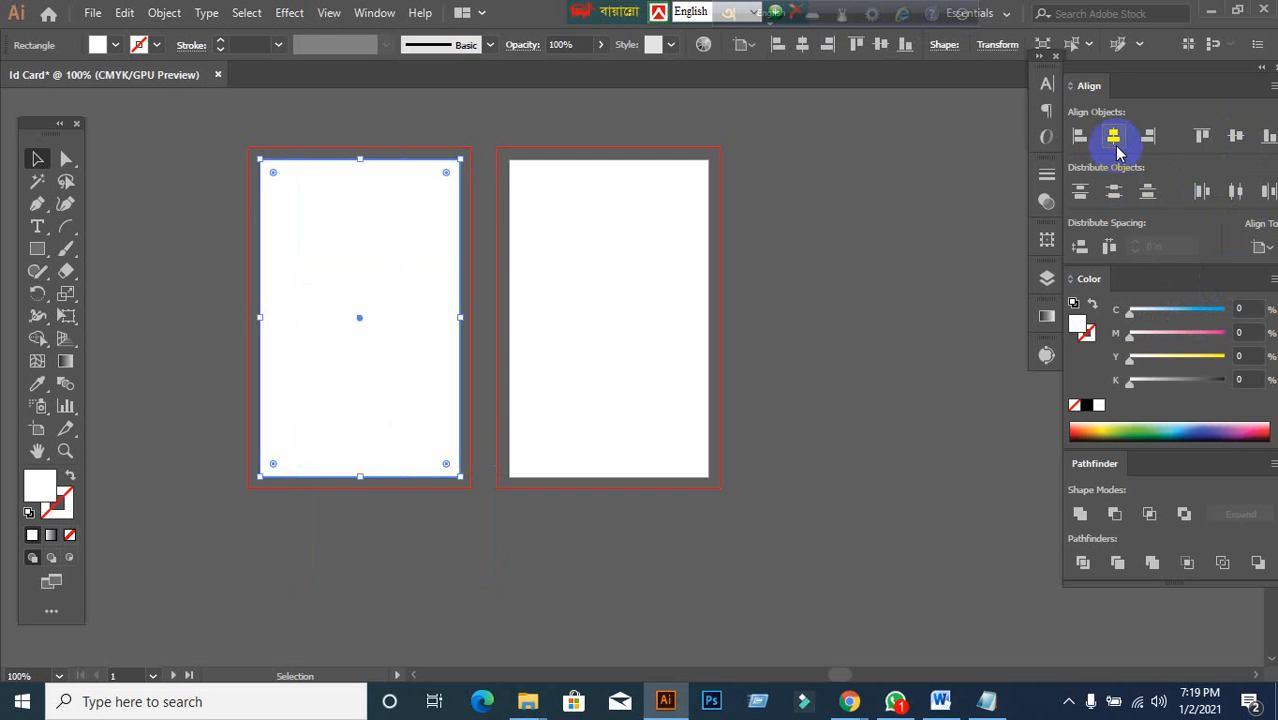
- Switch to the meeting window and desktop, then bring Illustrator back to the front
click(1211, 10)
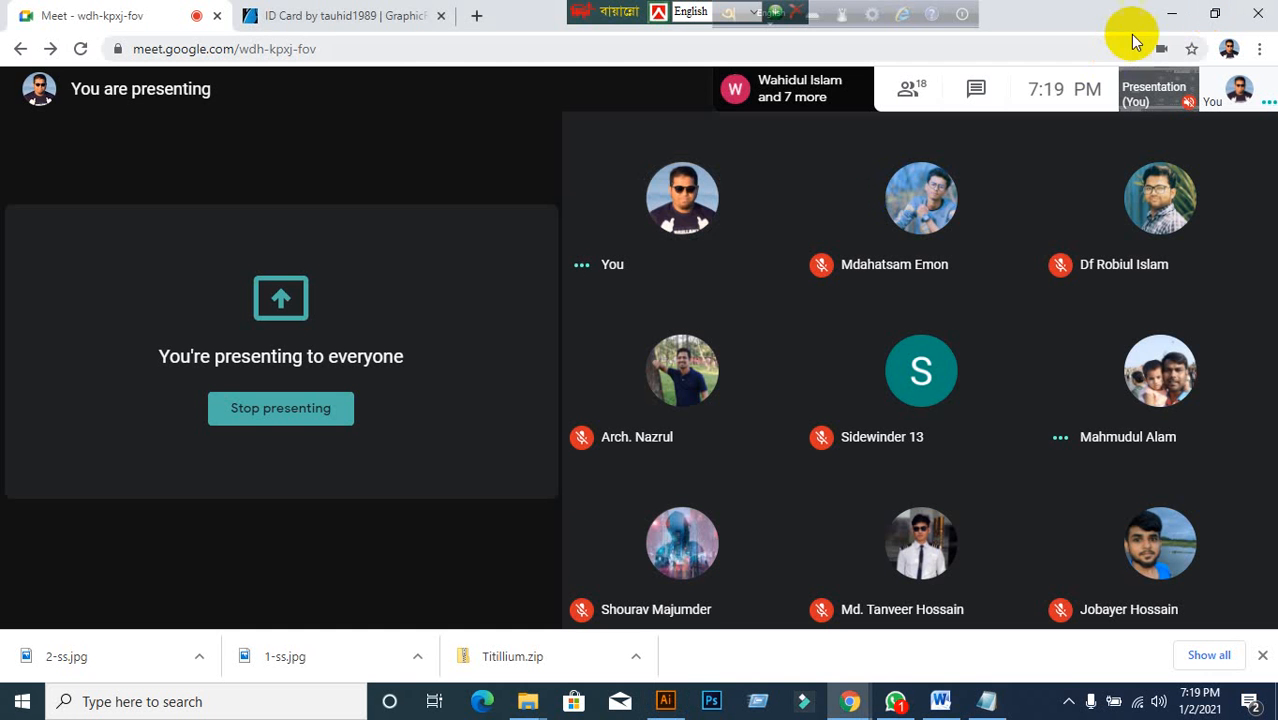
click(1170, 15)
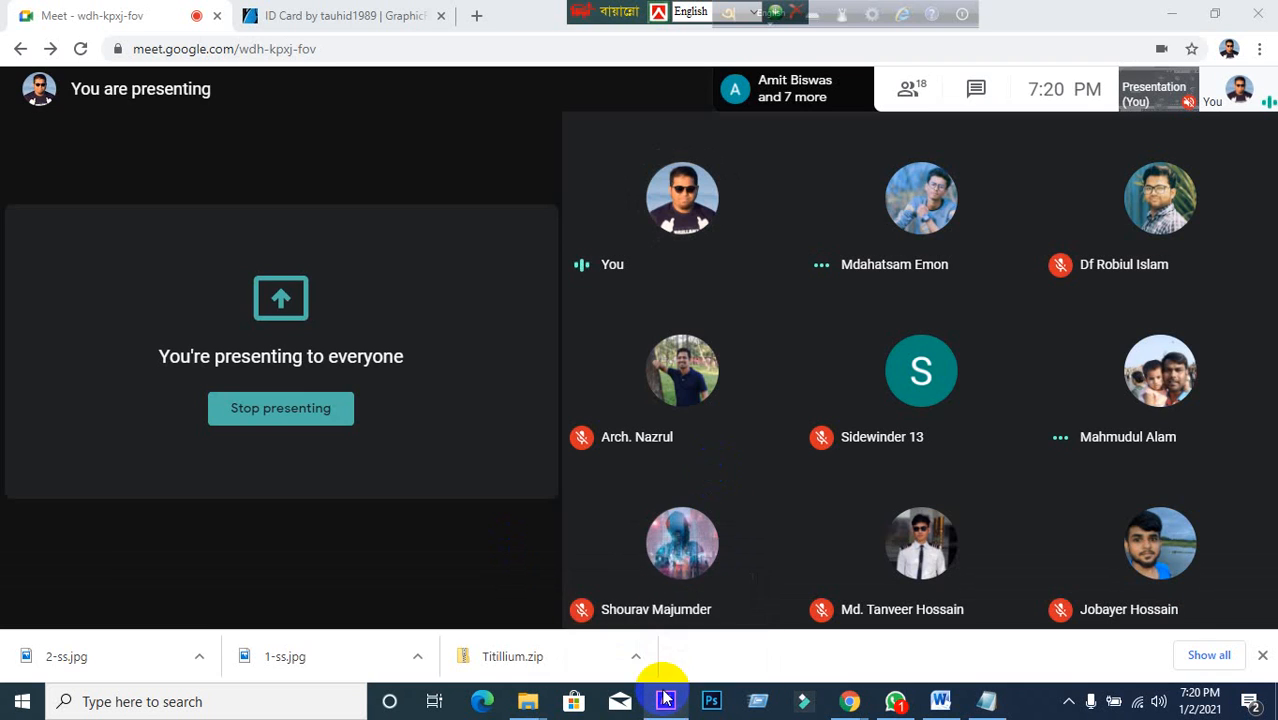
click(666, 699)
click(281, 312)
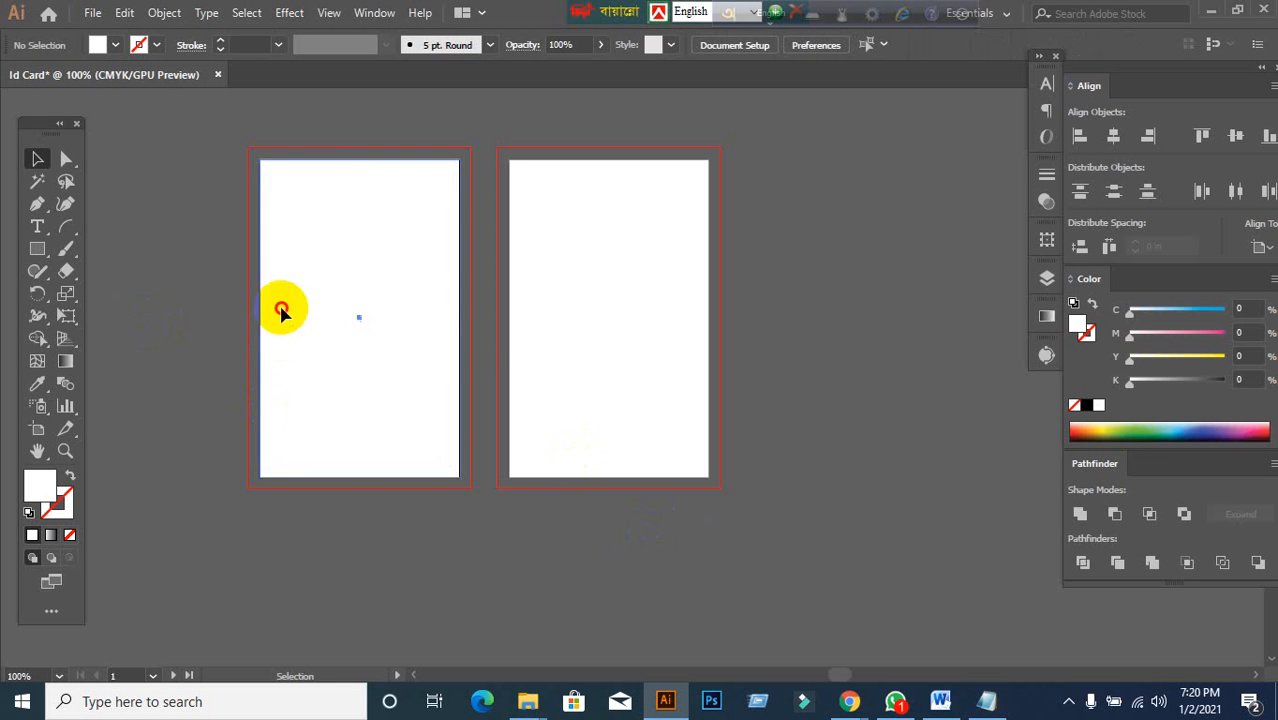
- Replace the old rectangle with a new 2.13 × 3.39 in rectangle on the first artboard
drag(281, 312, 319, 344)
key(ctrl+z)
key(ctrl+2)
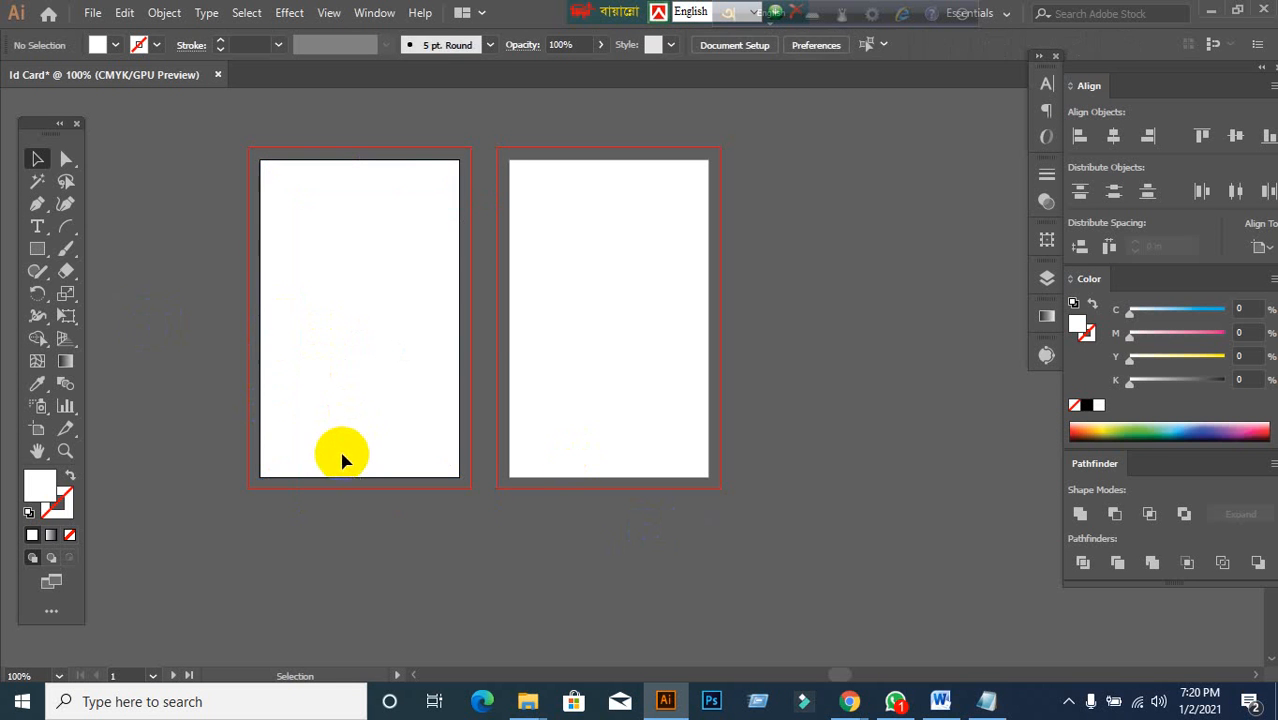
click(38, 249)
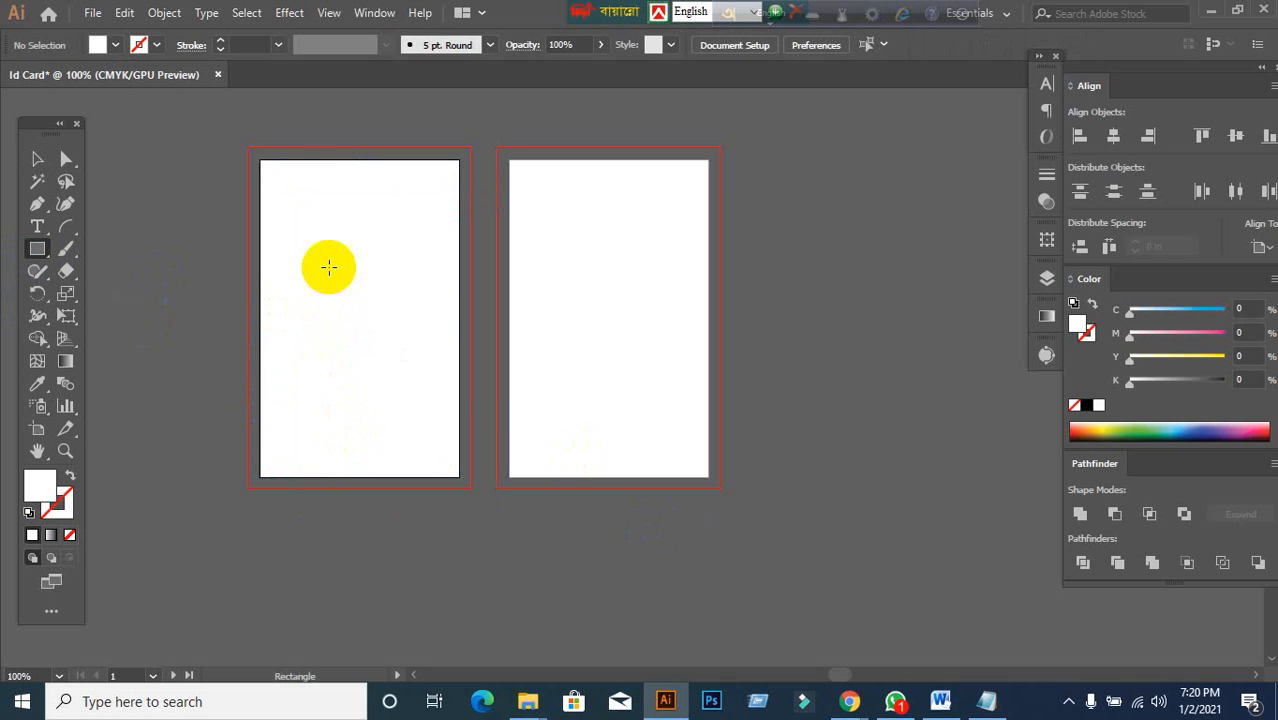
click(329, 266)
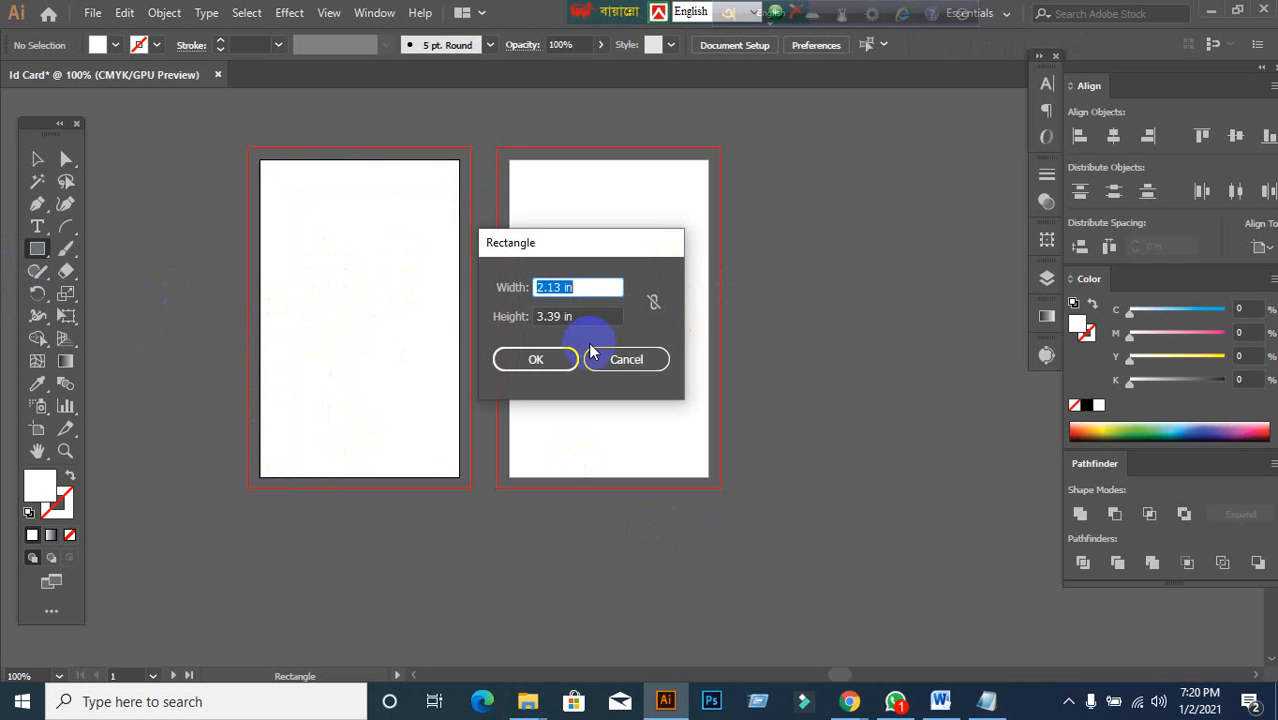
click(536, 361)
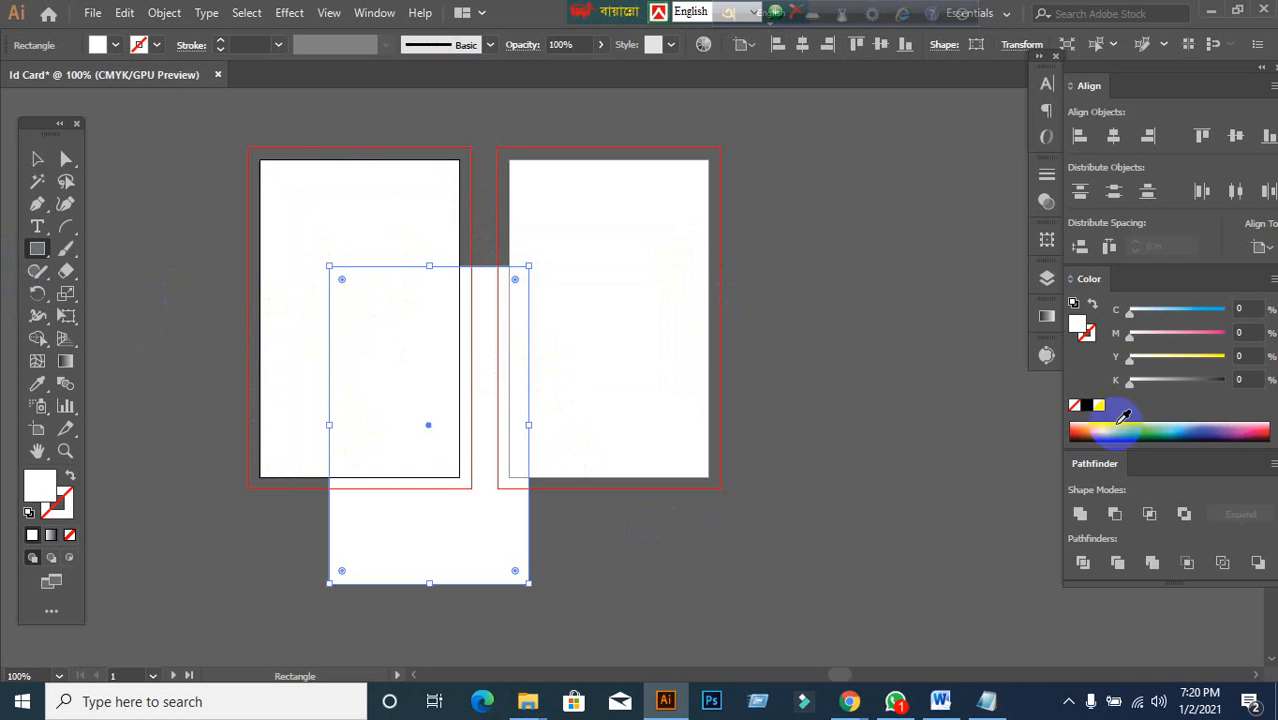
- Center the new rectangle vertically and horizontally on the artboard
click(1232, 255)
click(1221, 297)
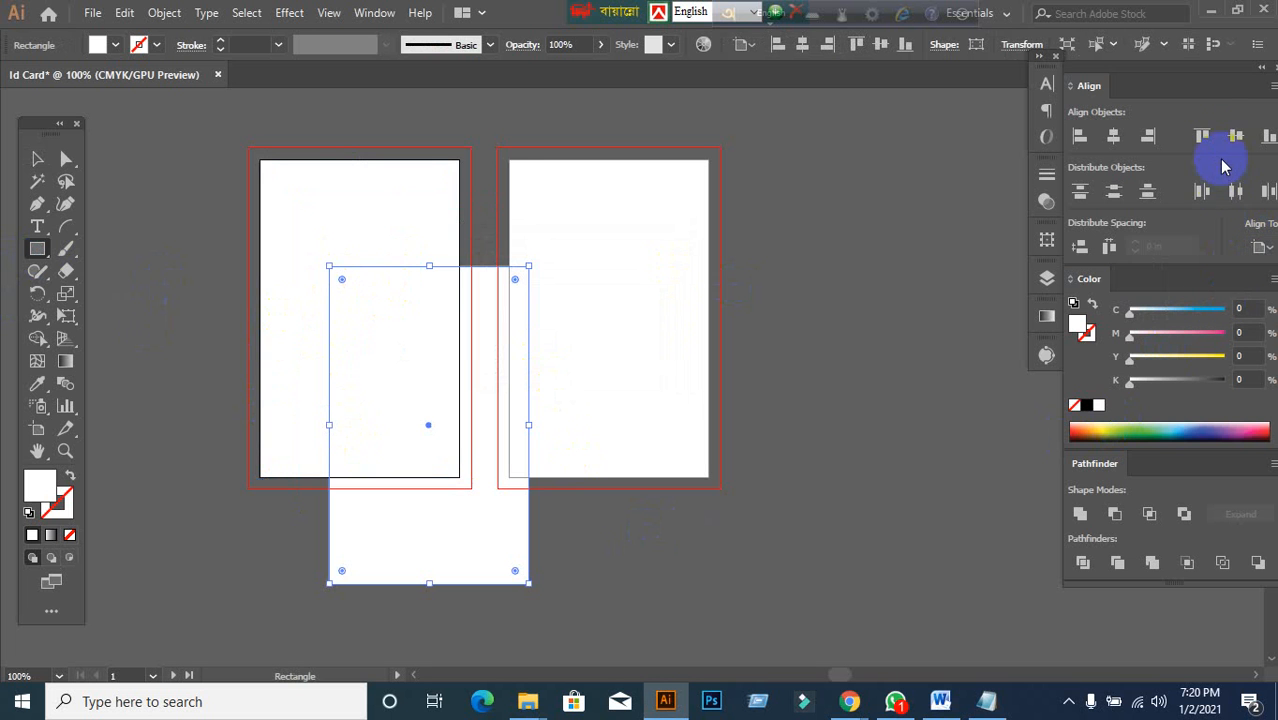
click(1232, 140)
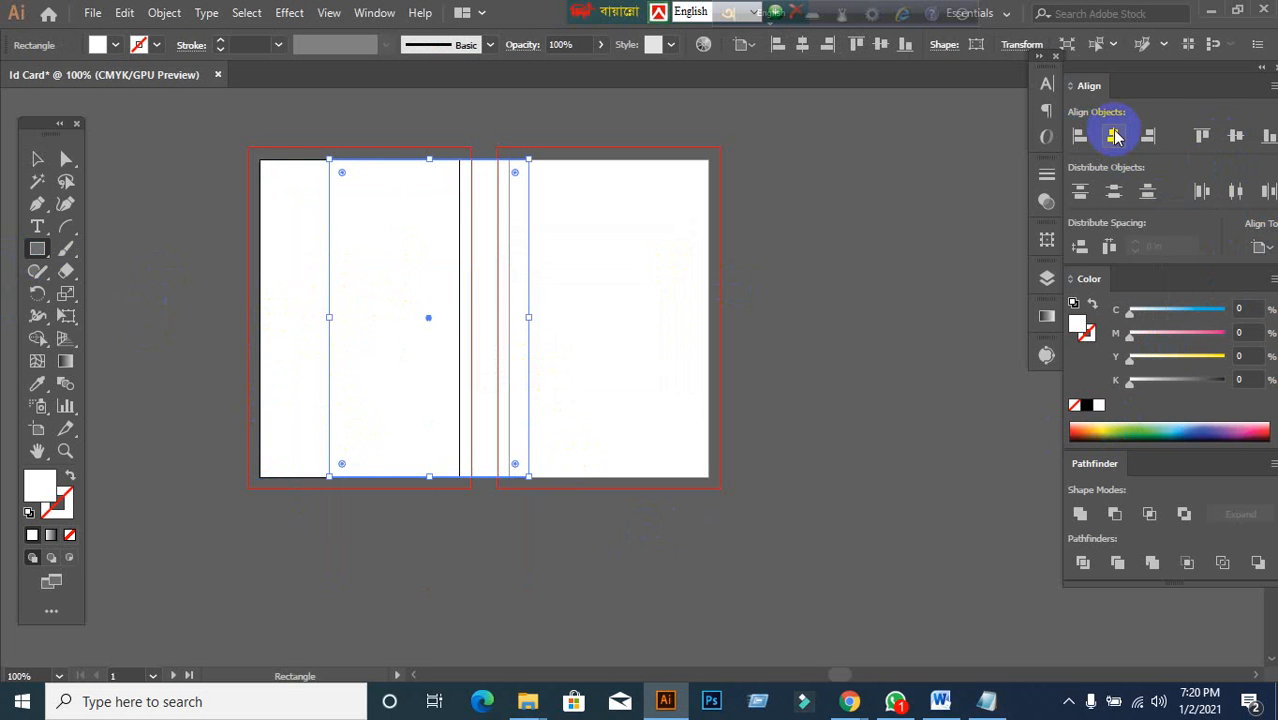
click(1070, 142)
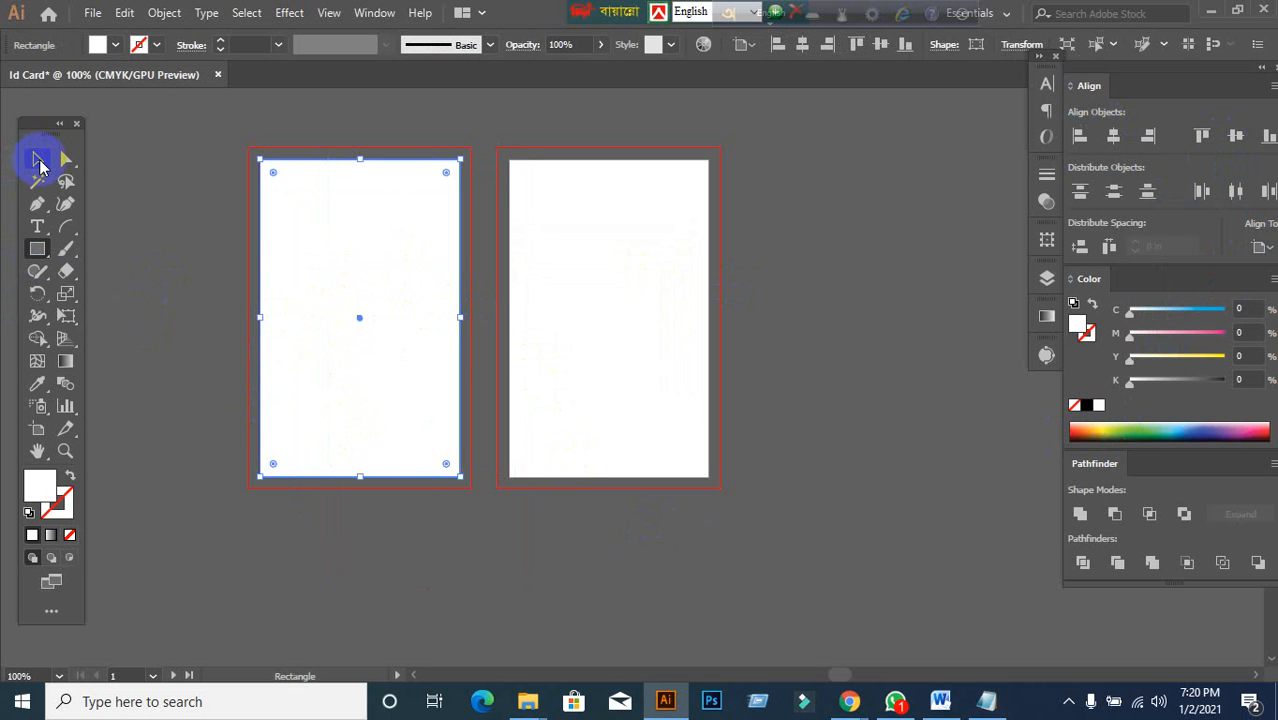
click(38, 162)
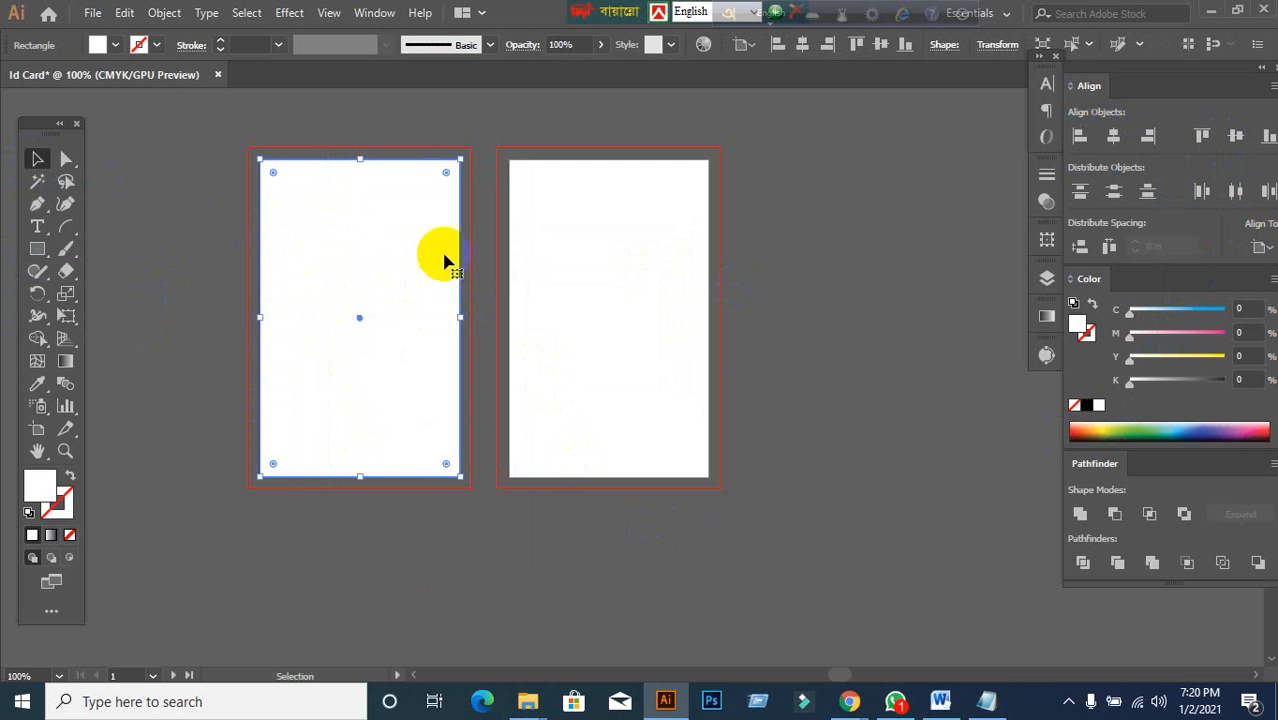
- Create a 0.125 in Offset Path copy around the card rectangle
click(160, 12)
mouse_move(249, 456)
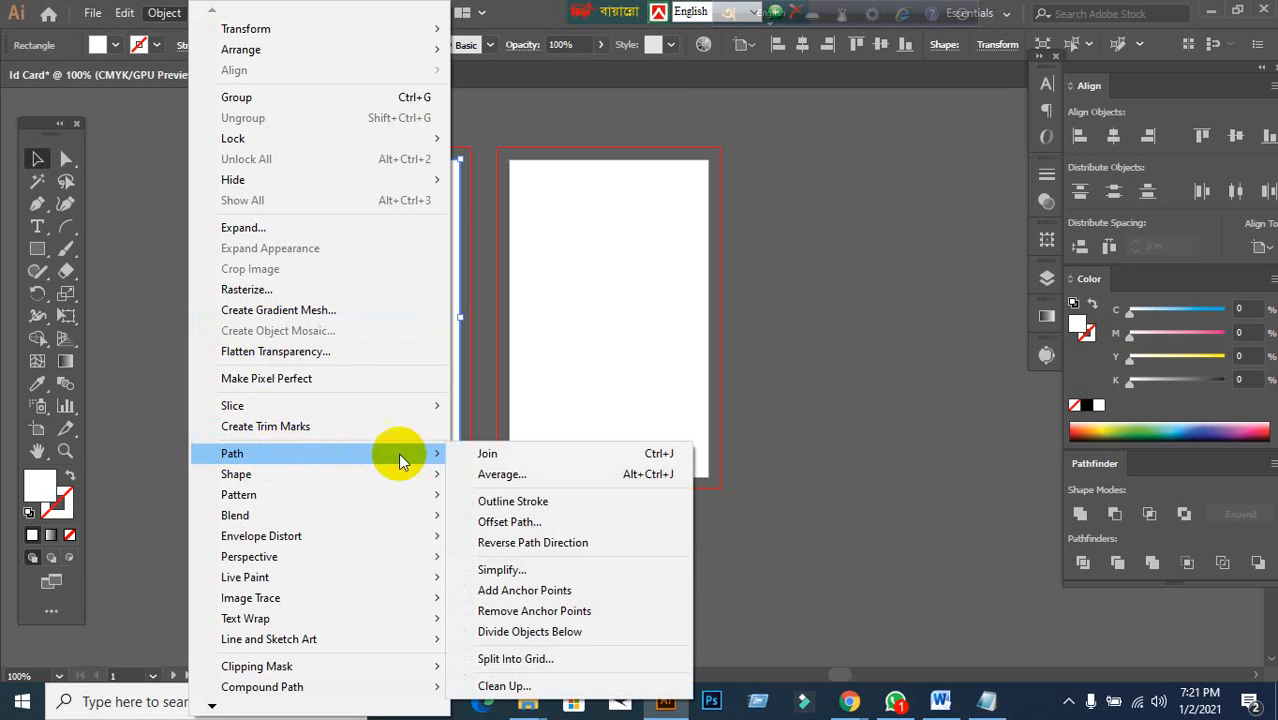
click(527, 522)
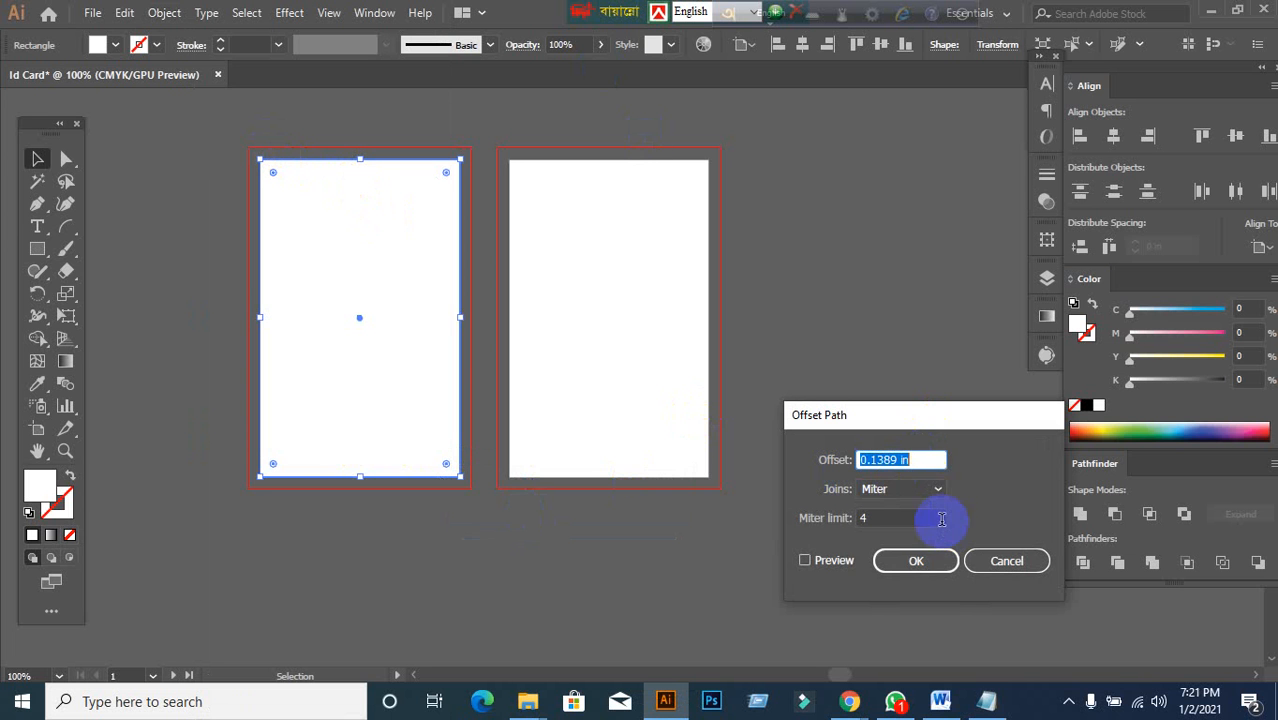
drag(926, 460, 826, 461)
text(0.125)
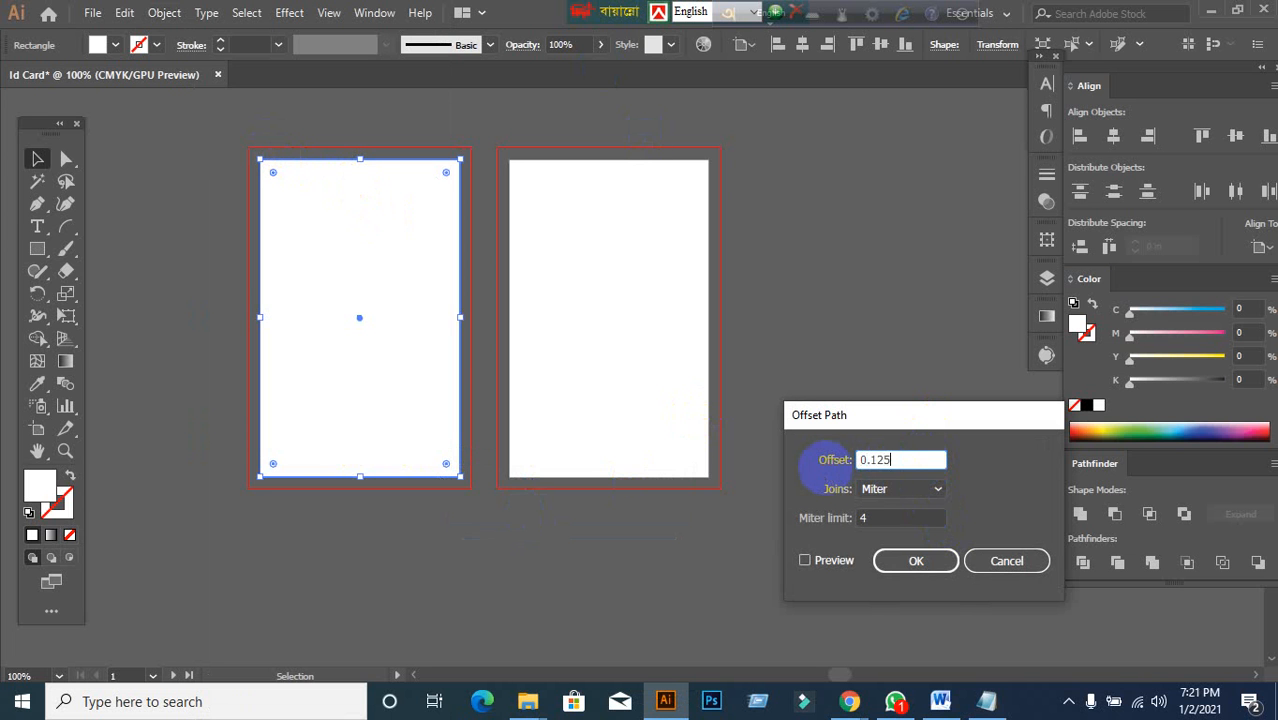
click(805, 560)
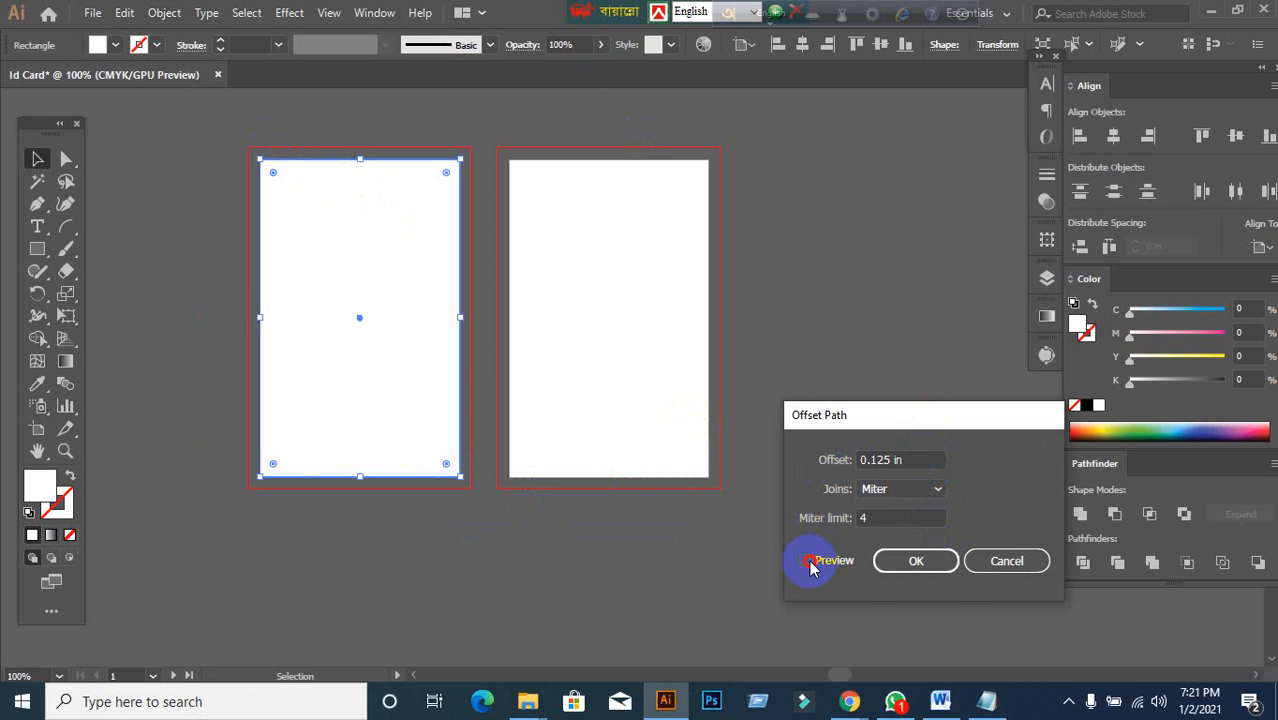
click(879, 566)
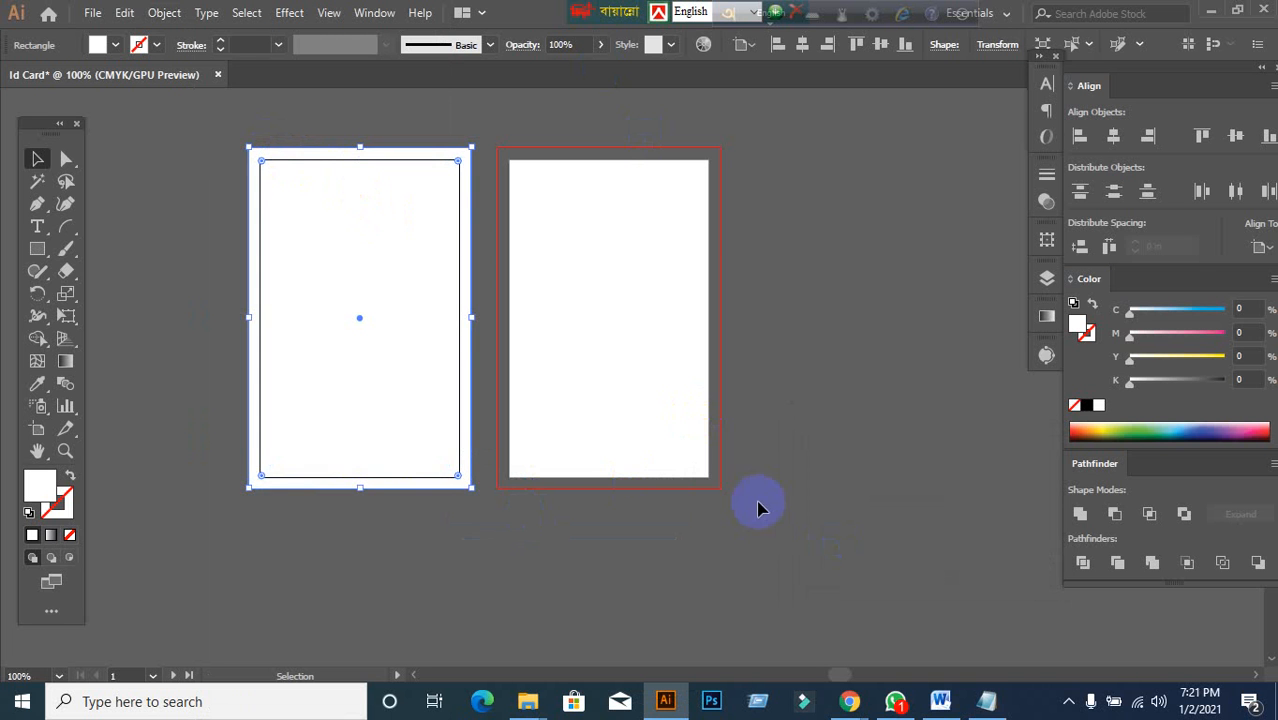
- Select the outer bleed rectangle and lock it with Ctrl+2
click(200, 300)
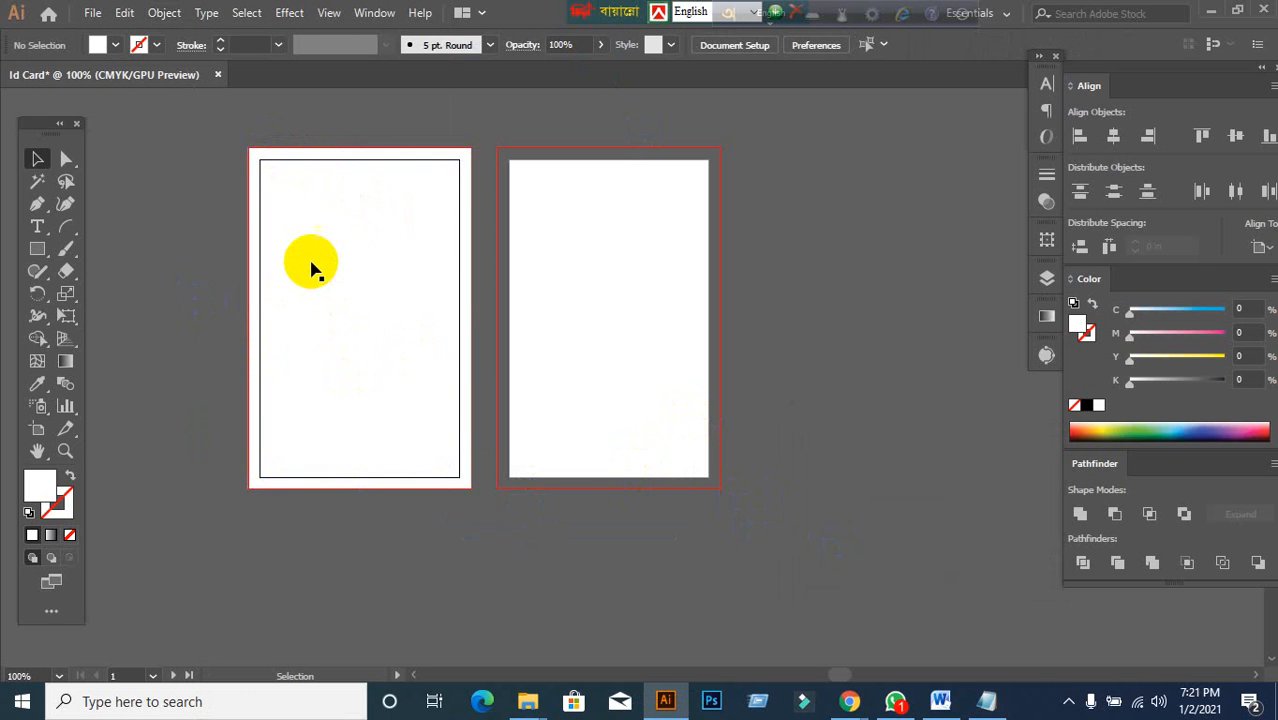
click(311, 263)
click(112, 308)
click(250, 150)
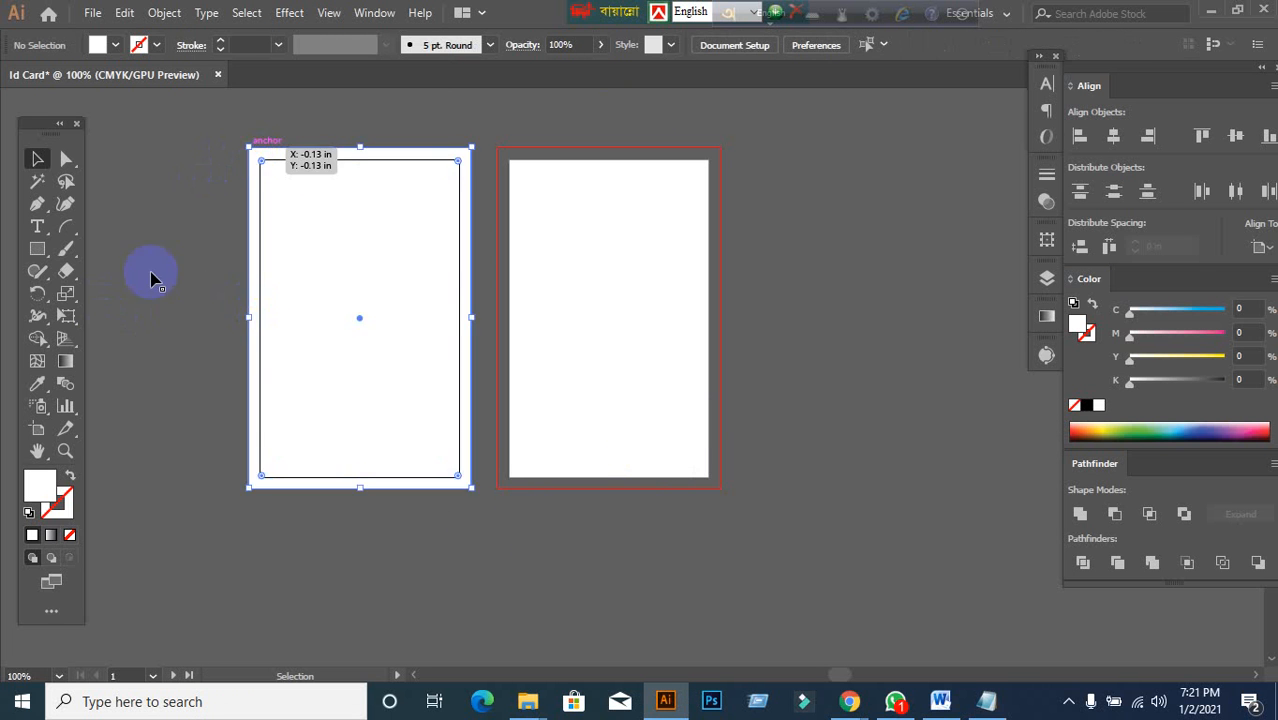
click(136, 293)
click(320, 303)
click(163, 297)
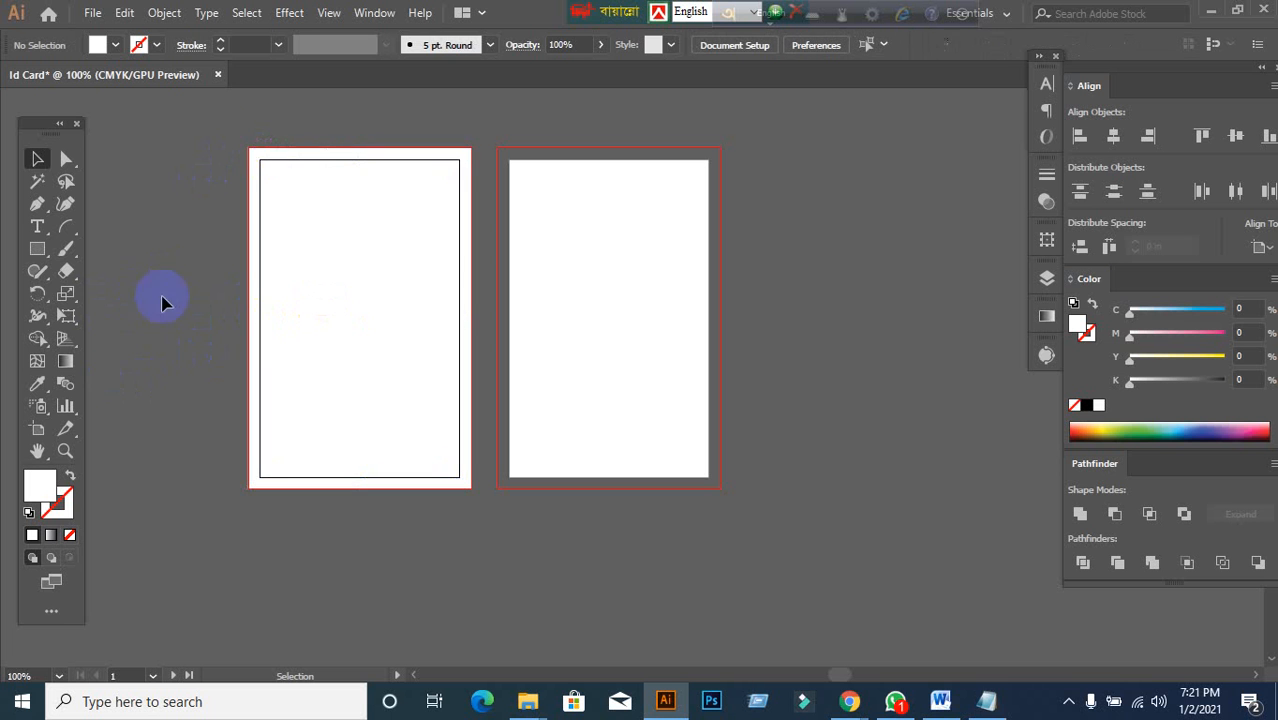
click(255, 155)
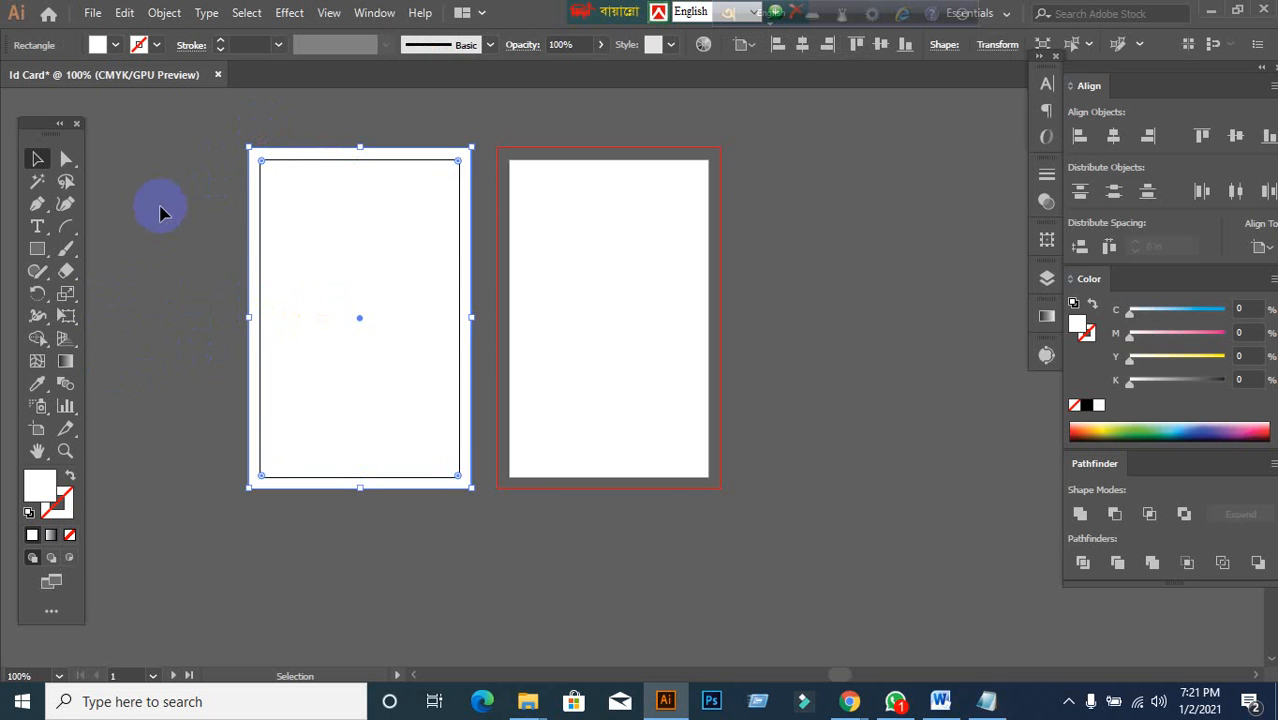
key(ctrl+2)
- Fit the first artboard in view, recentre the artboards, and select the inner card rectangle
key(ctrl+1)
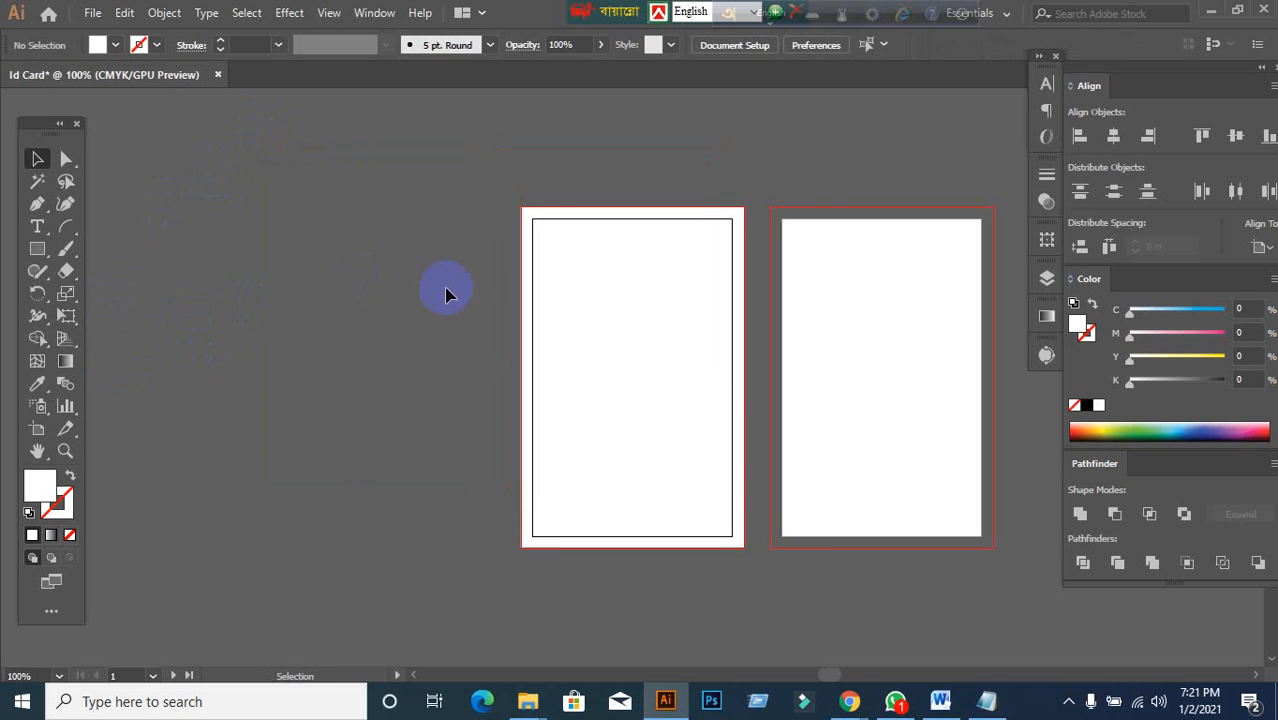
drag(459, 265, 183, 267)
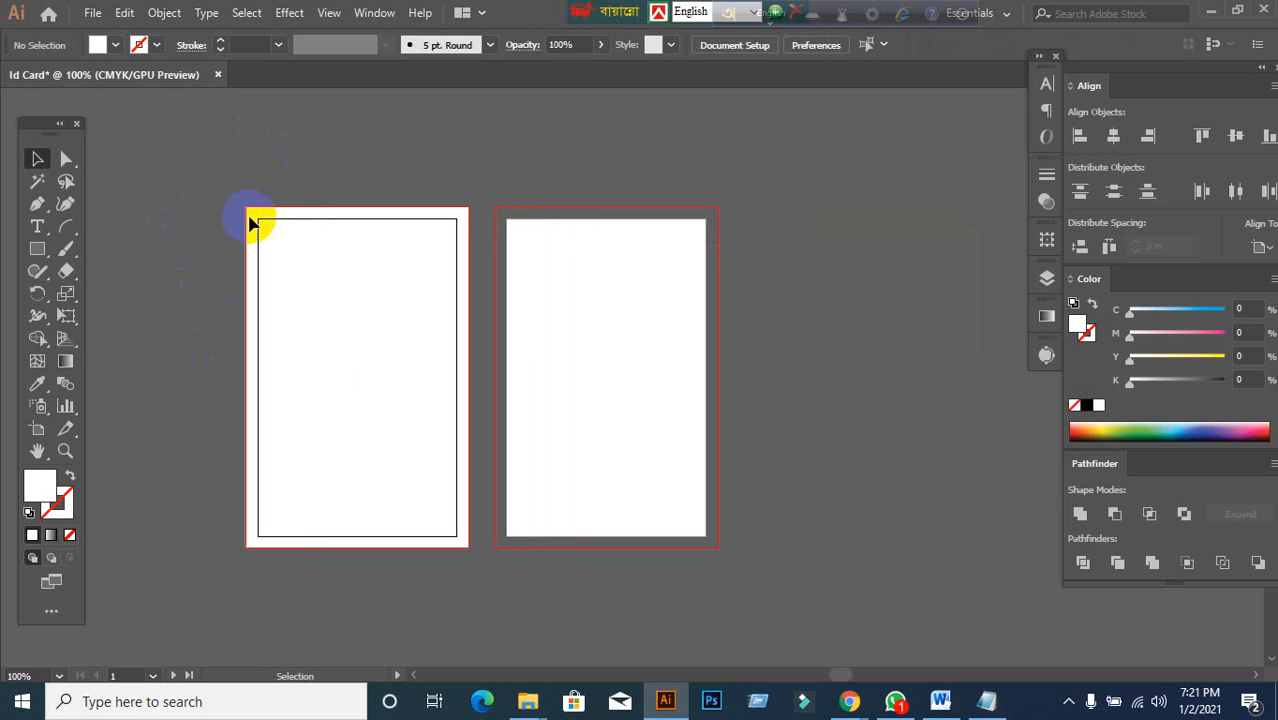
drag(251, 215, 258, 190)
click(305, 354)
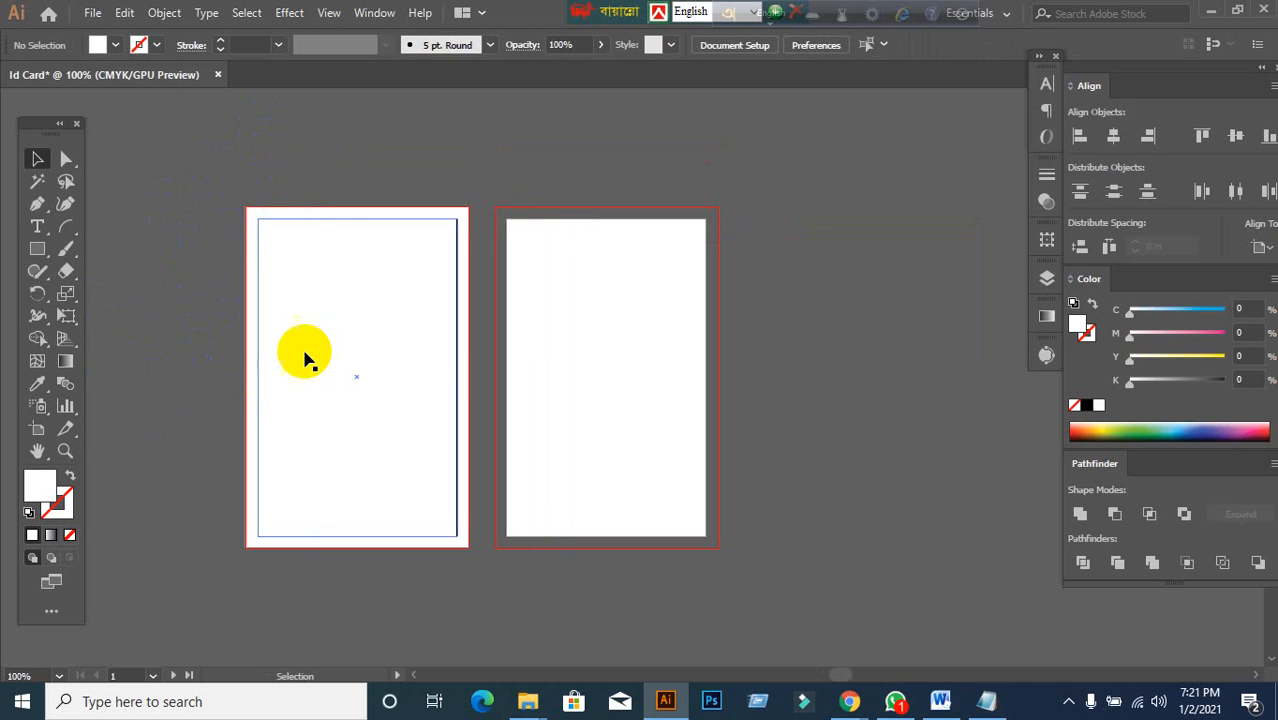
click(200, 405)
click(365, 342)
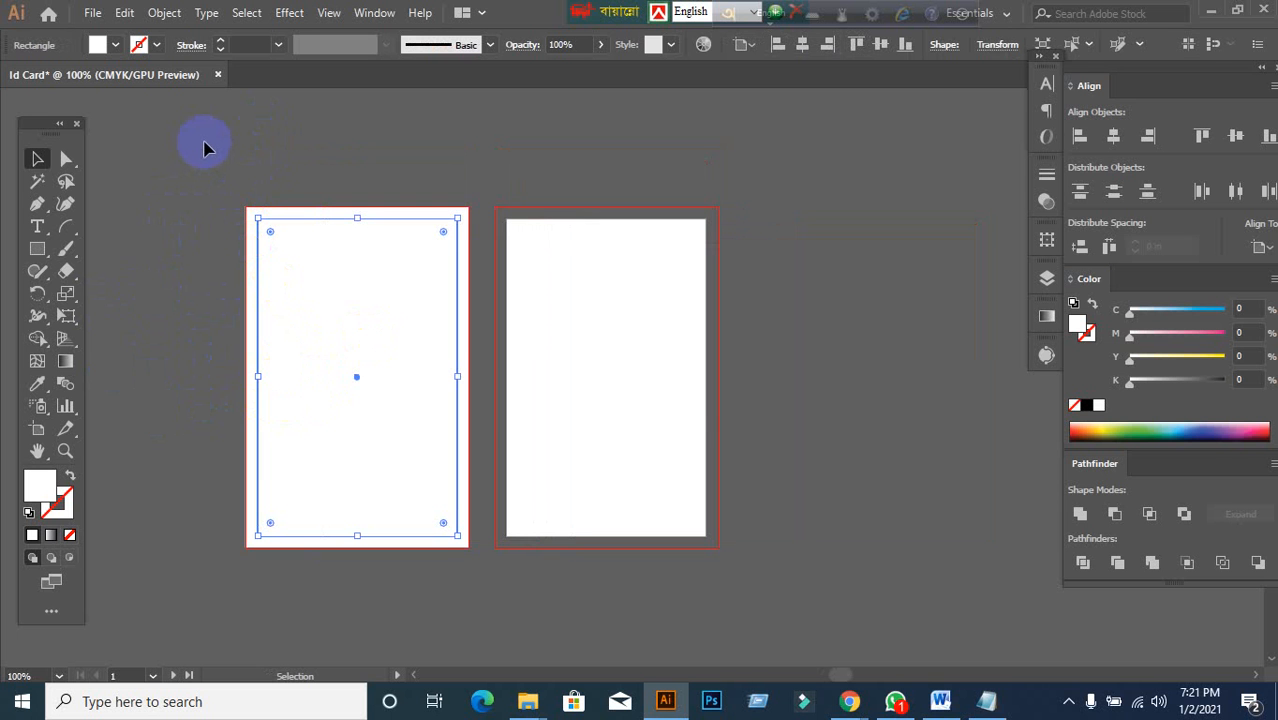
- Create an inward Offset Path of -0.125 in on the left card
click(164, 14)
mouse_move(228, 453)
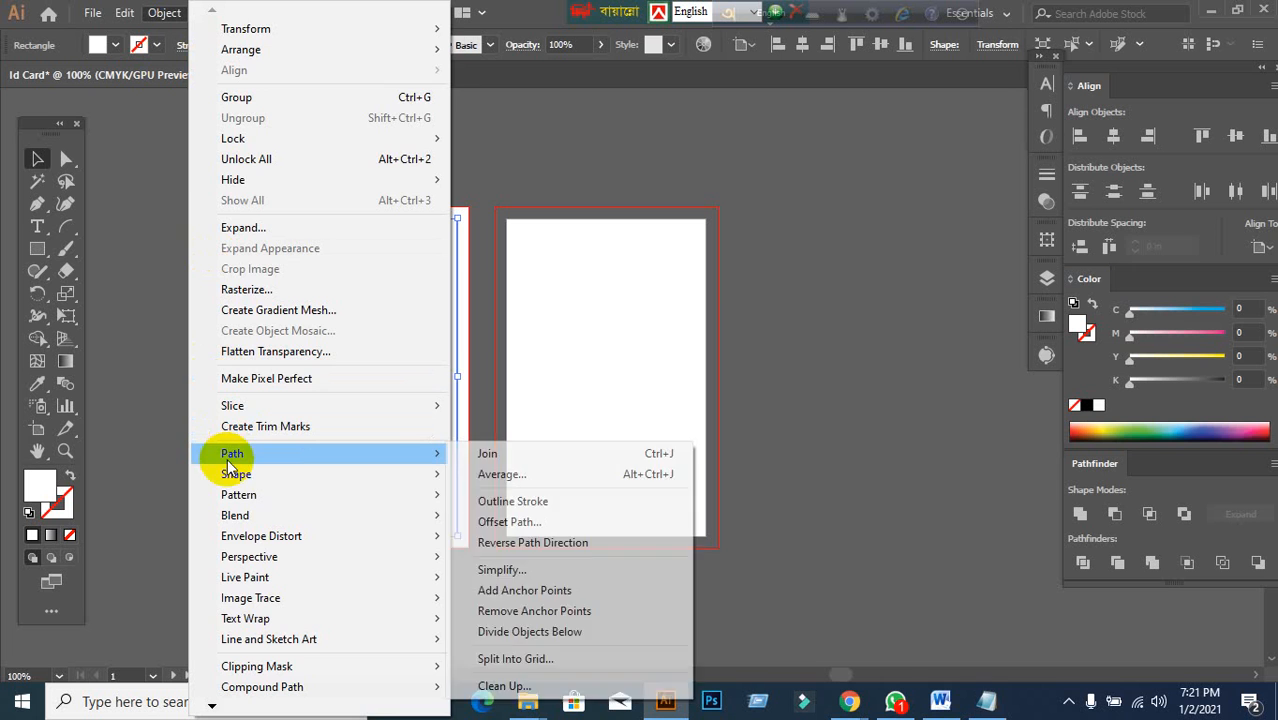
click(483, 537)
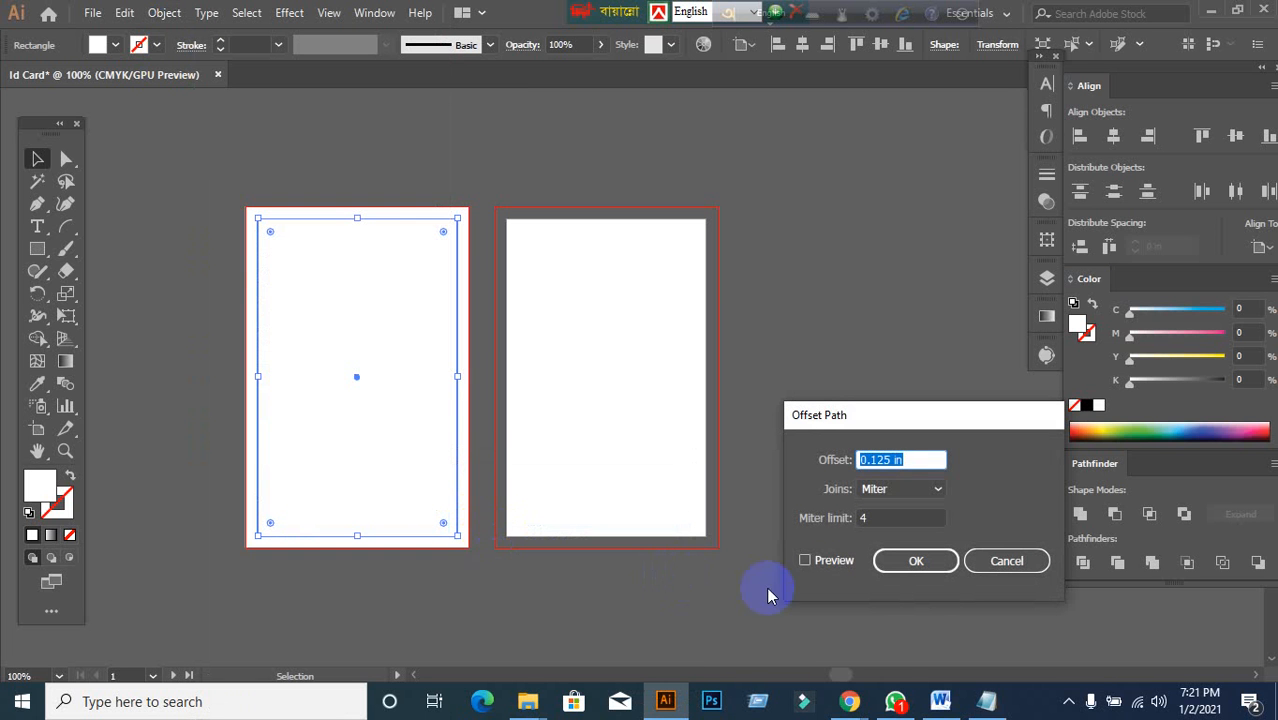
click(805, 561)
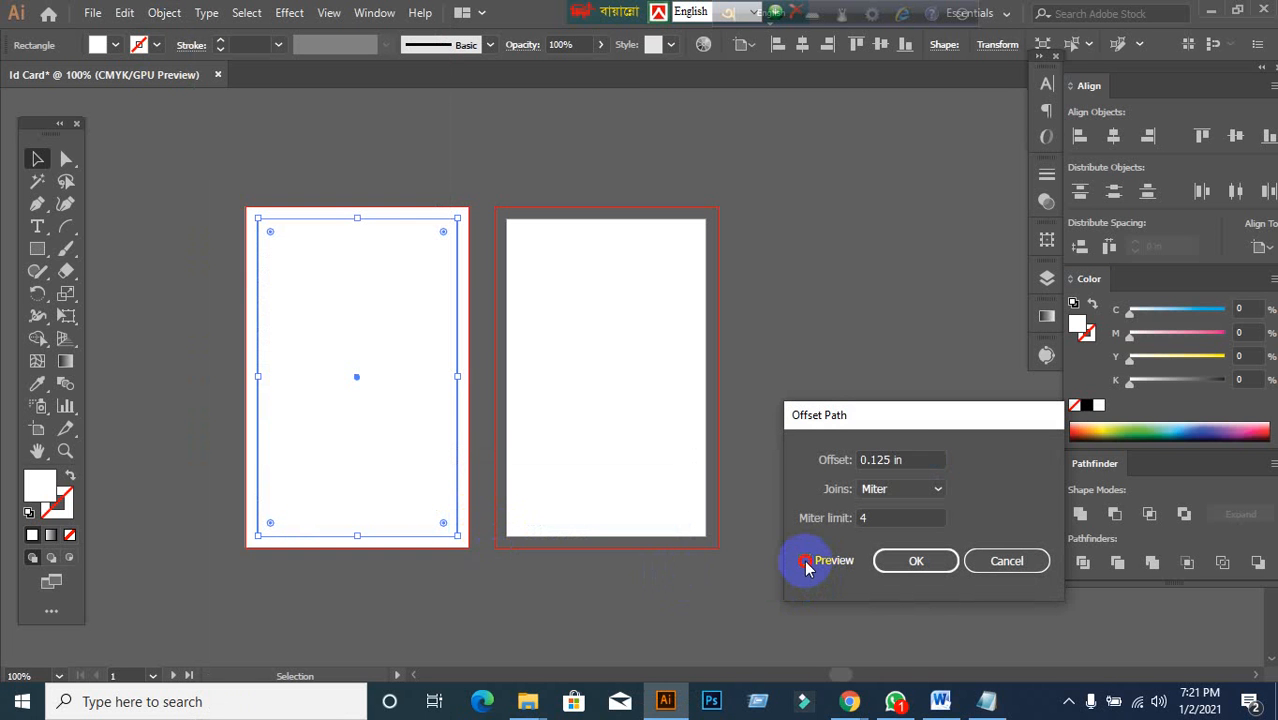
click(858, 460)
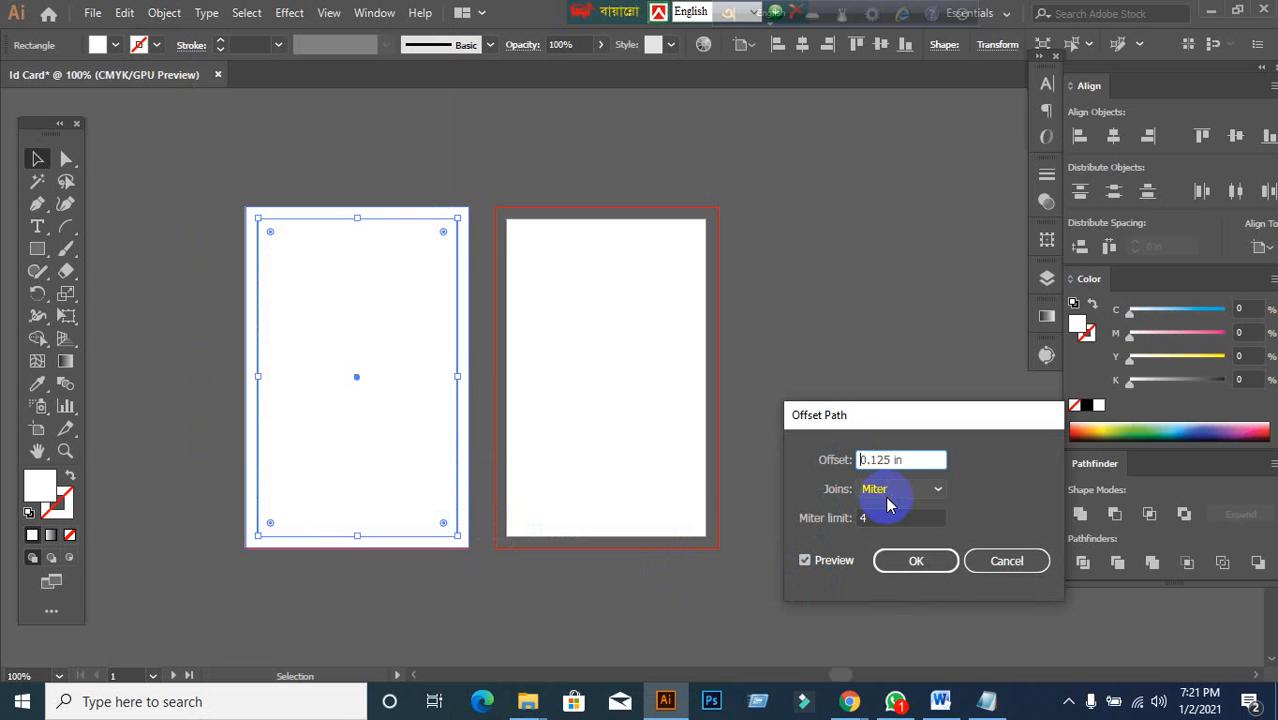
text(-)
click(905, 561)
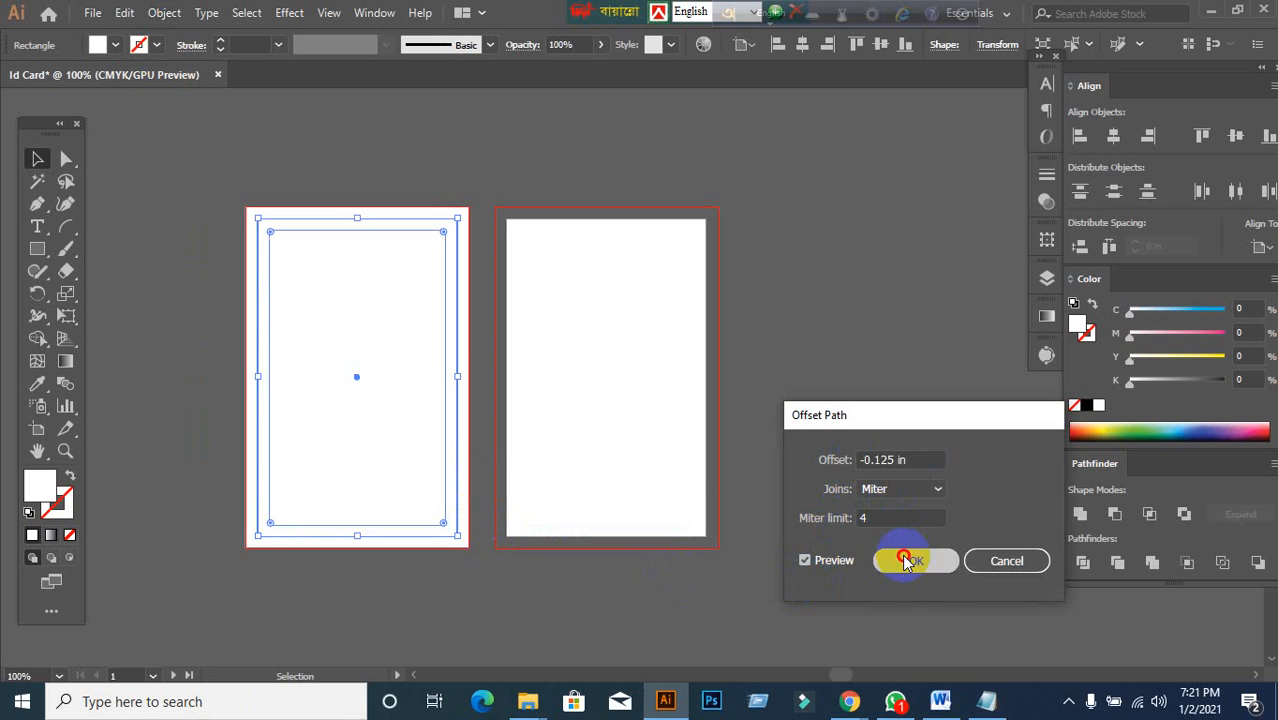
- Marquee-select the left card's rectangles and convert them with Make Guides
click(174, 245)
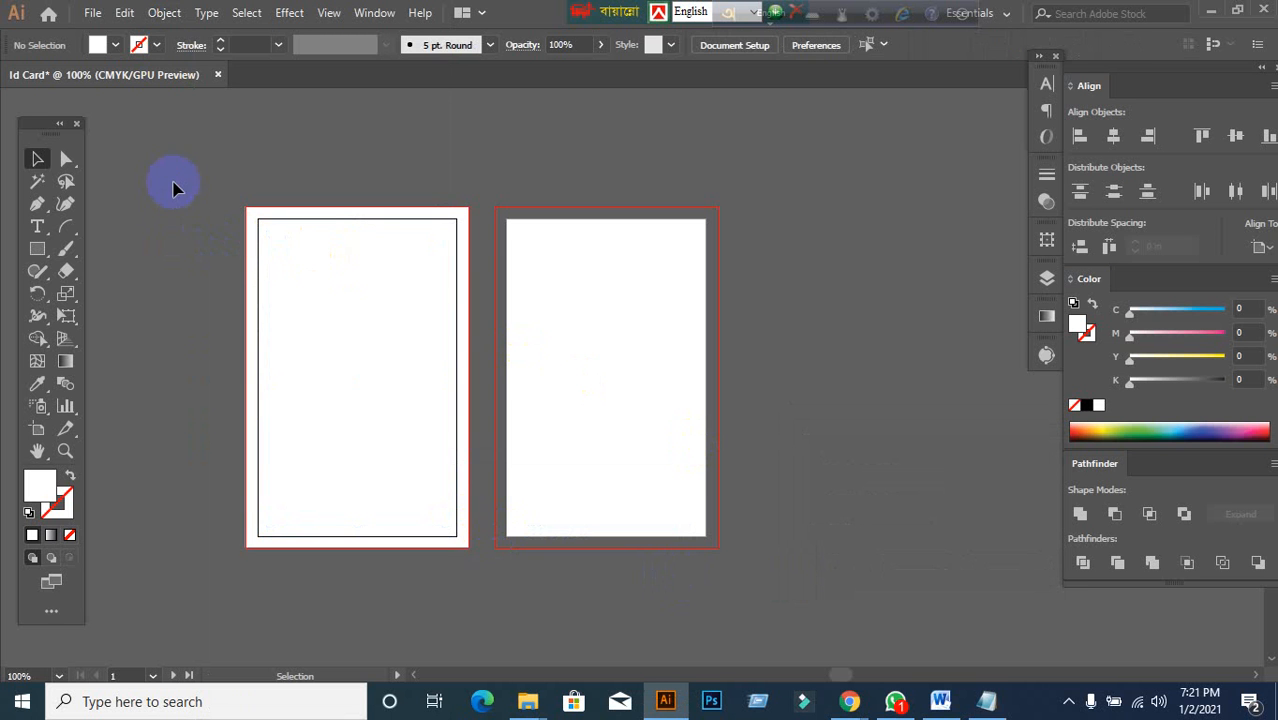
drag(174, 183, 354, 380)
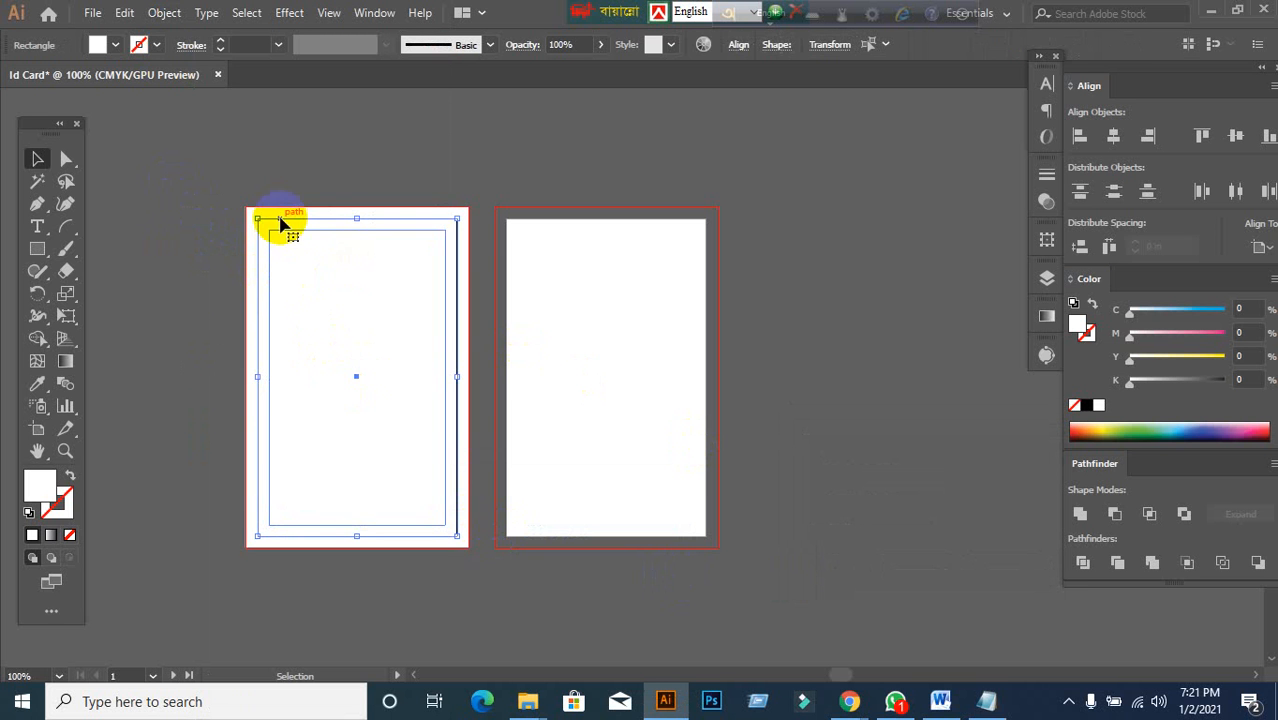
right_click(305, 291)
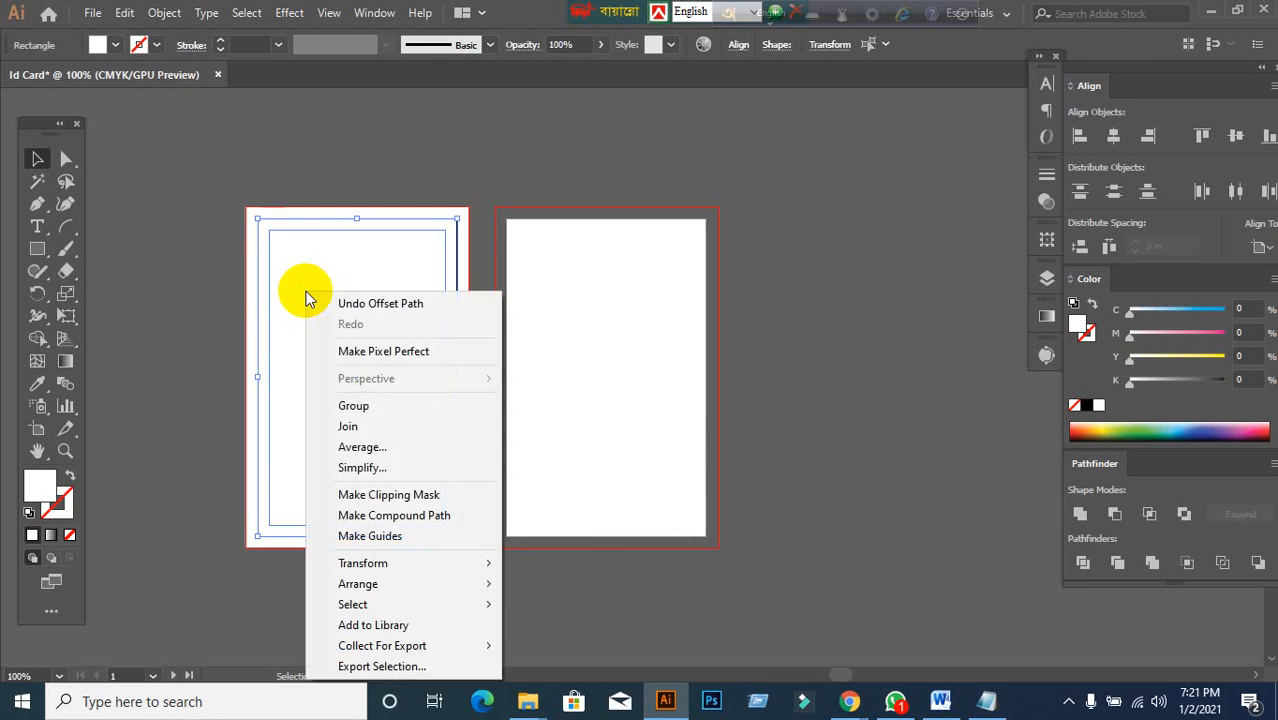
click(378, 540)
click(148, 302)
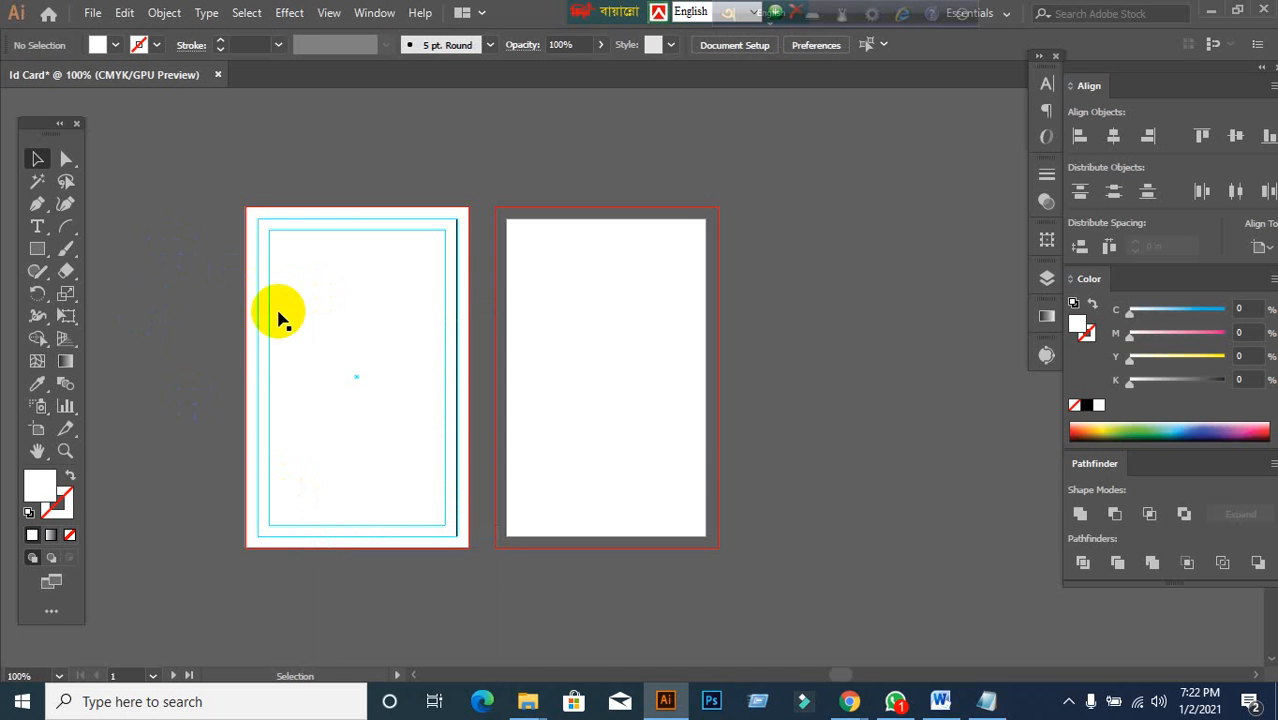
scroll(278, 316, up, 1)
drag(564, 394, 600, 380)
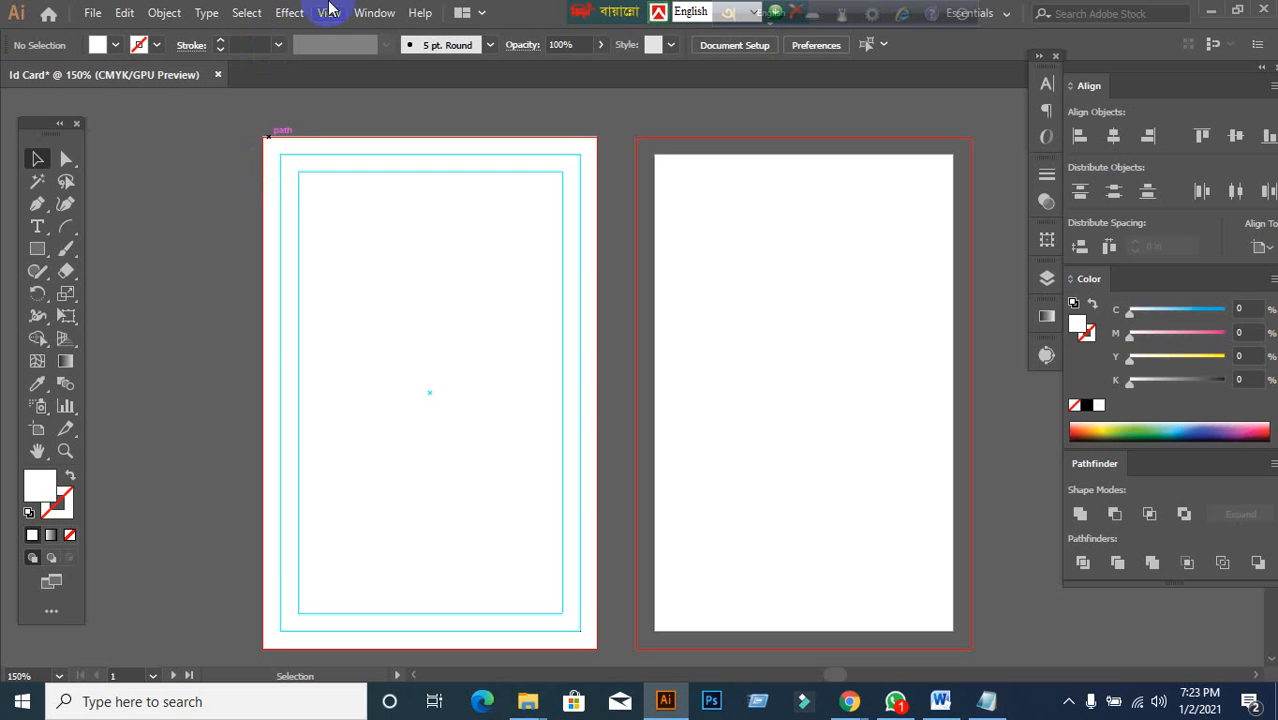
- Make the inner rectangle a guide with Ctrl+5, then check the left card's objects by selecting them
scroll(463, 256, down, 1)
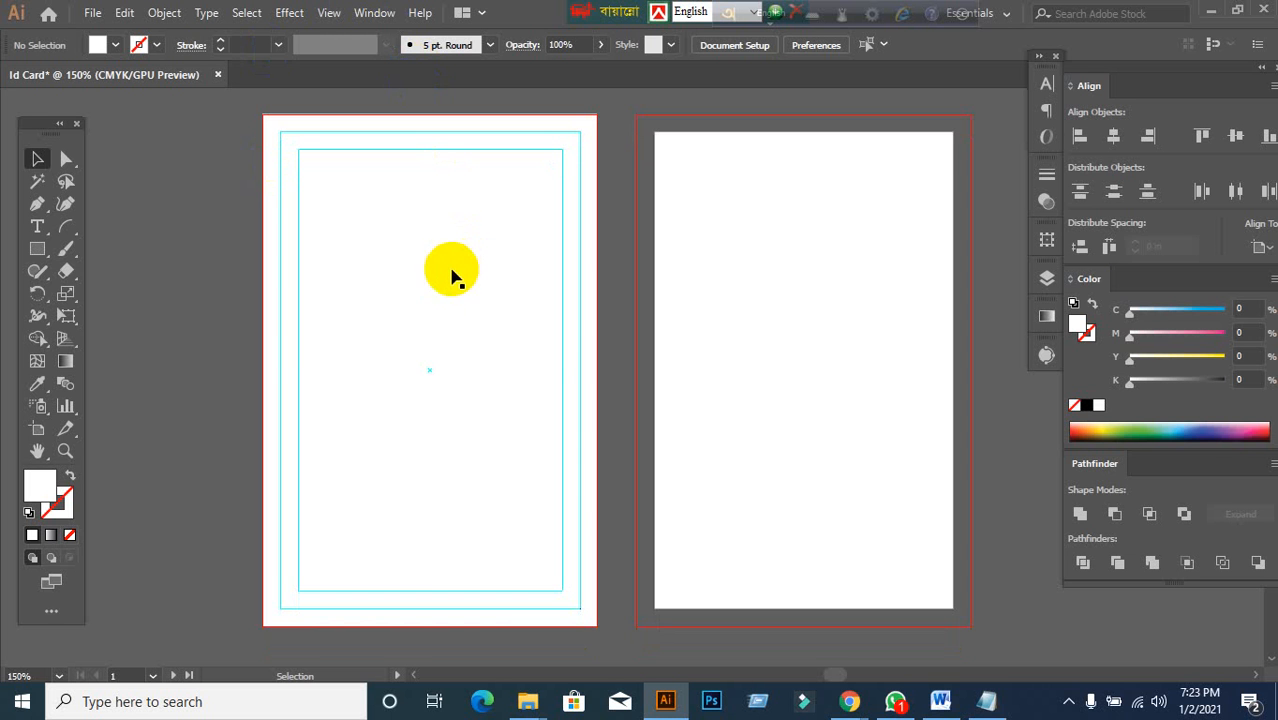
click(450, 272)
key(ctrl+5)
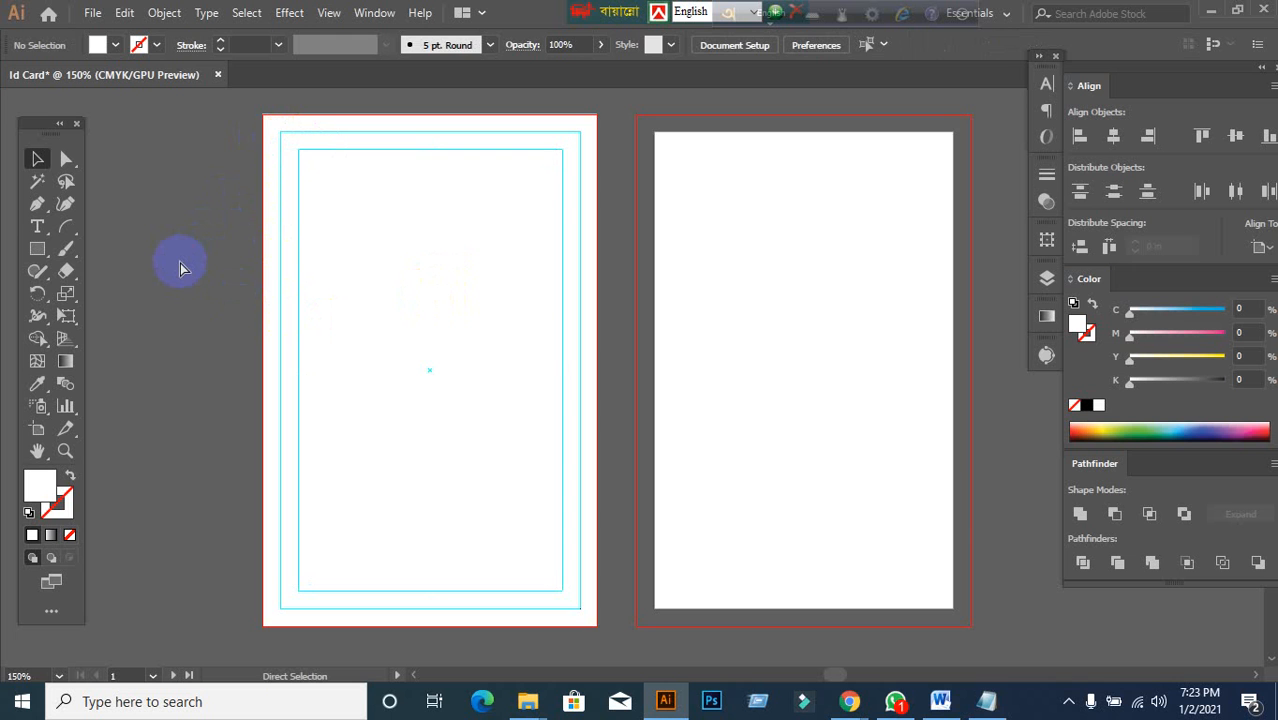
key(ctrl+a)
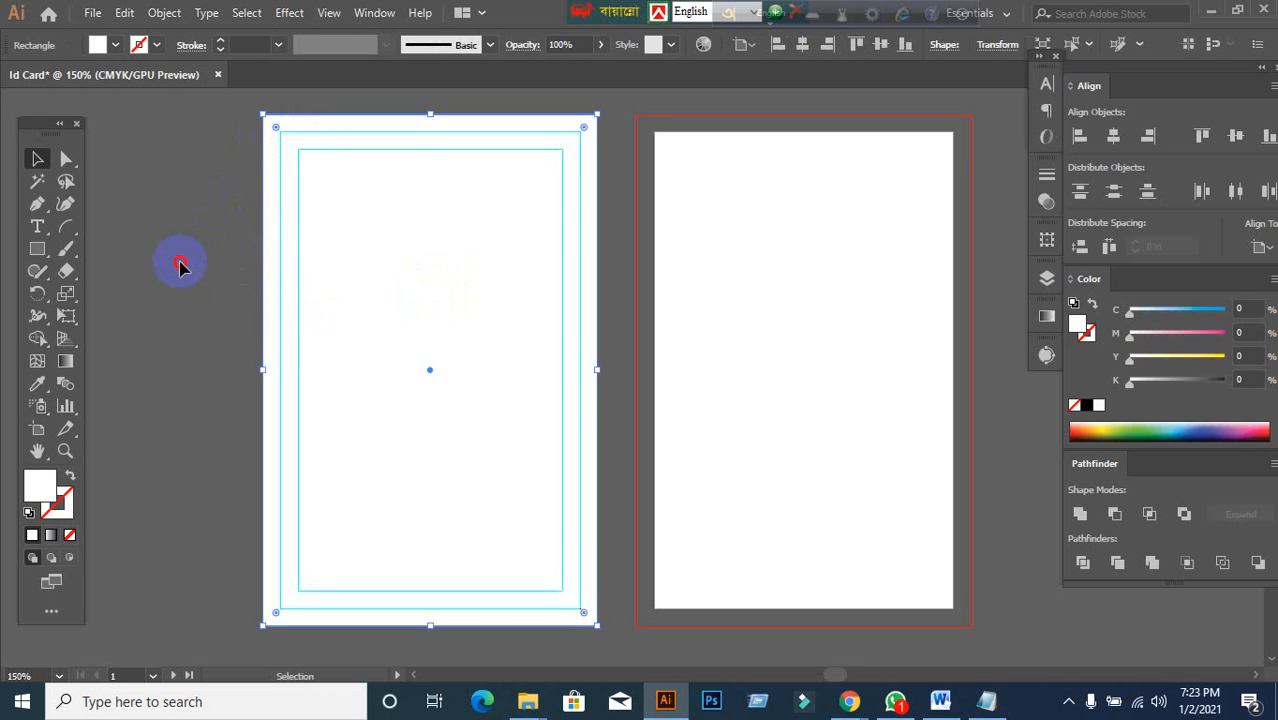
click(180, 262)
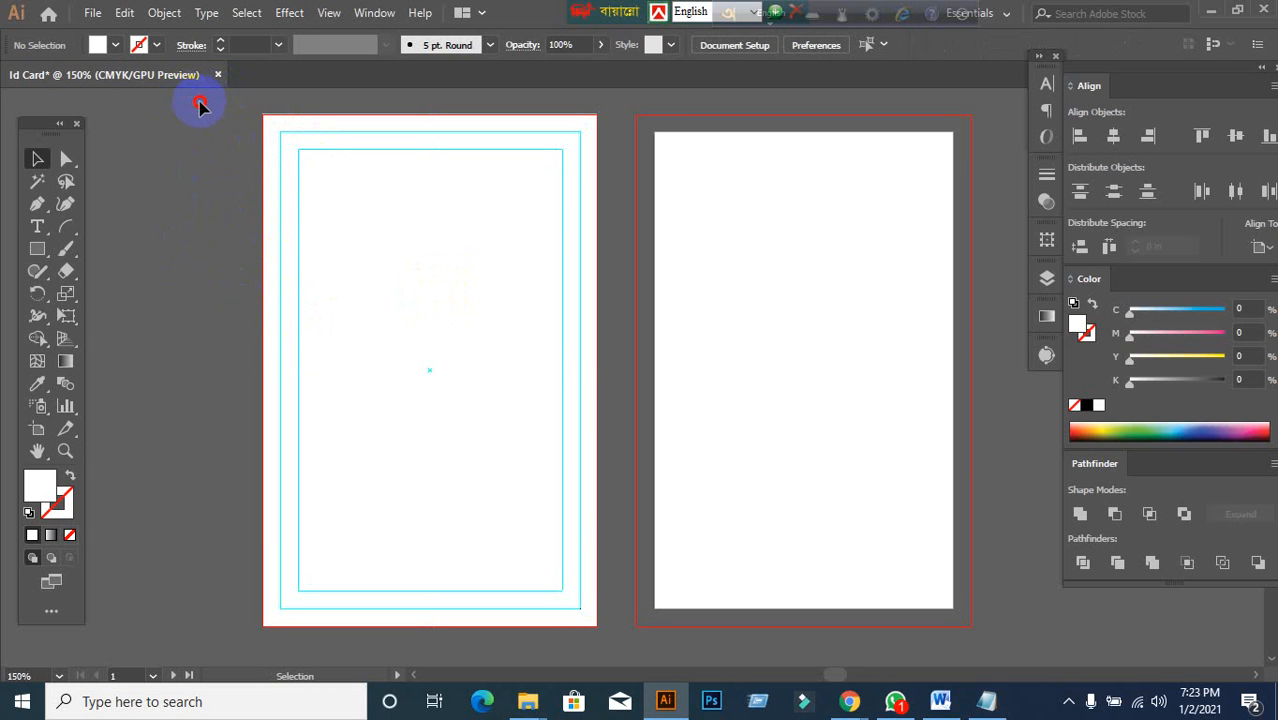
drag(185, 96, 610, 648)
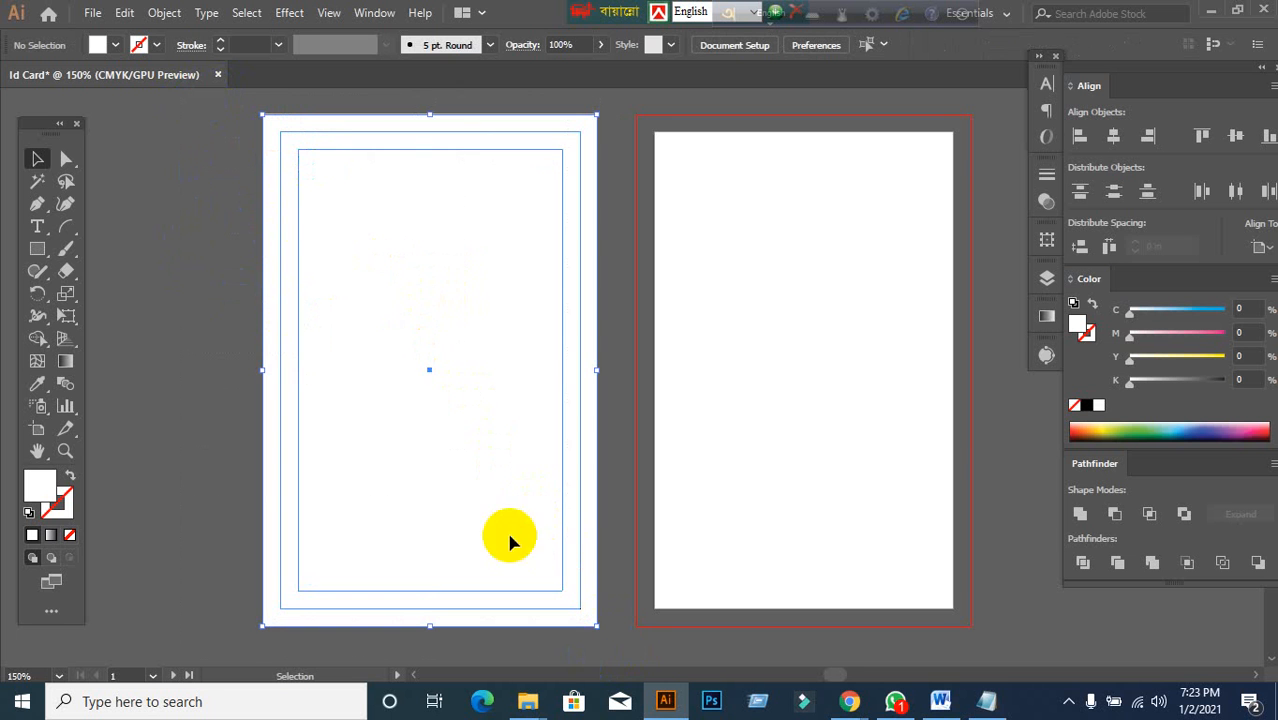
click(130, 252)
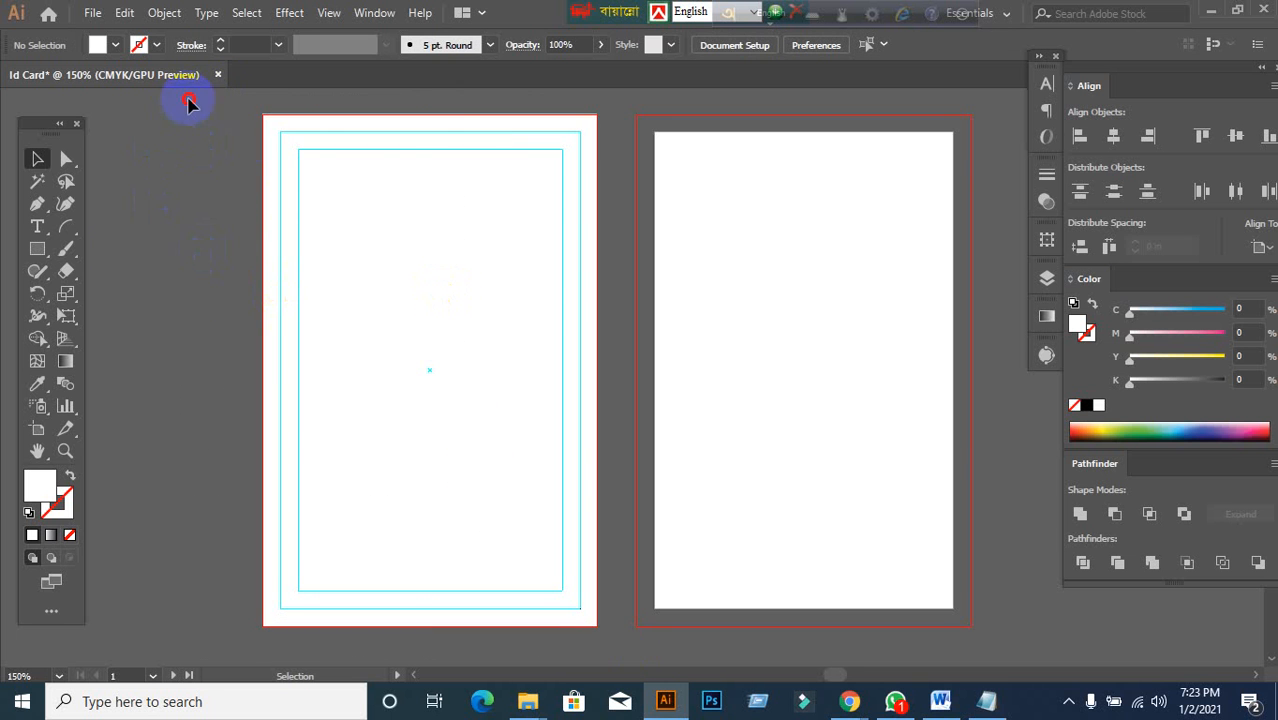
drag(191, 103, 307, 405)
- Alt-drag a copy of the left card's rectangle and guides onto the right artboard, undoing a misplaced first copy
click(133, 215)
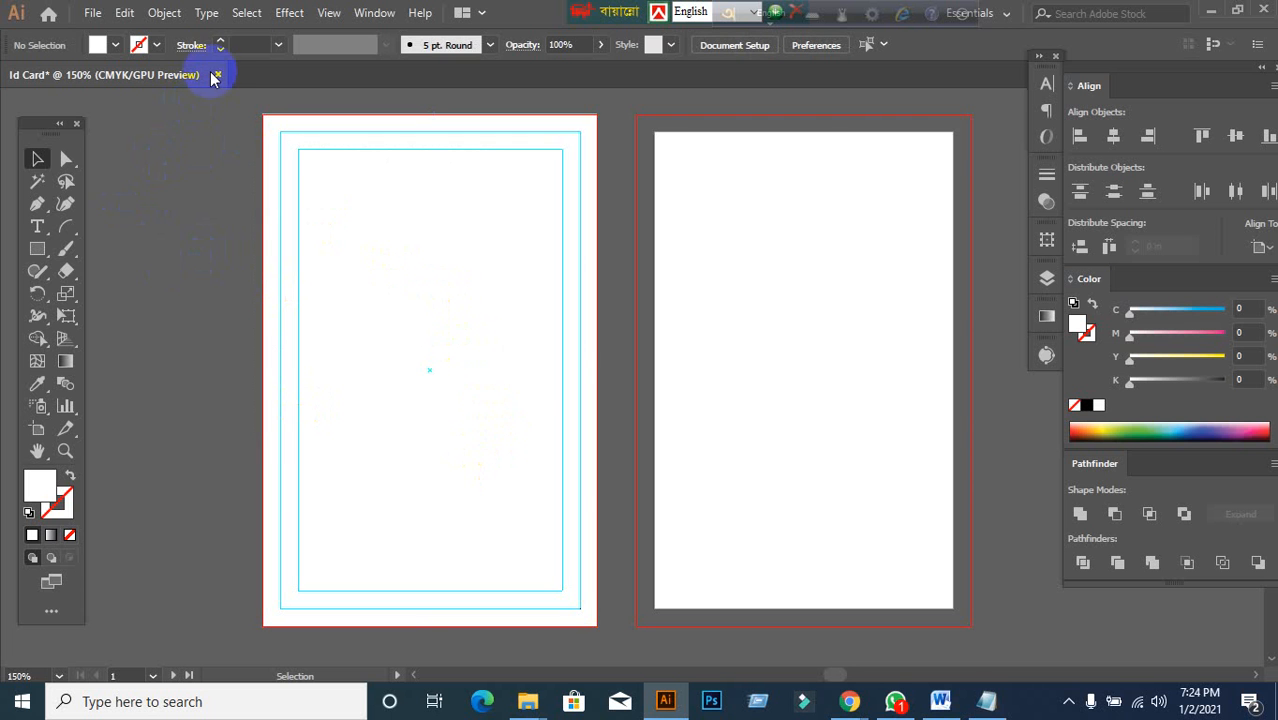
drag(194, 106, 585, 640)
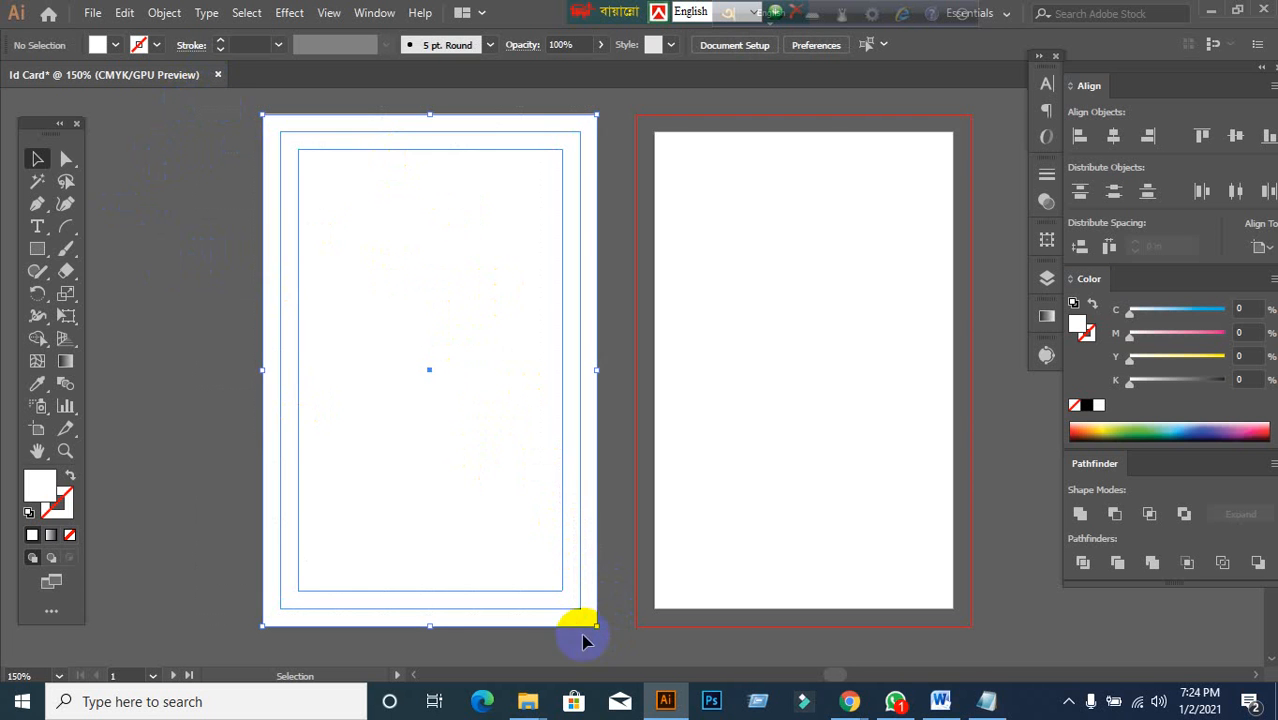
click(484, 366)
drag(484, 366, 619, 456)
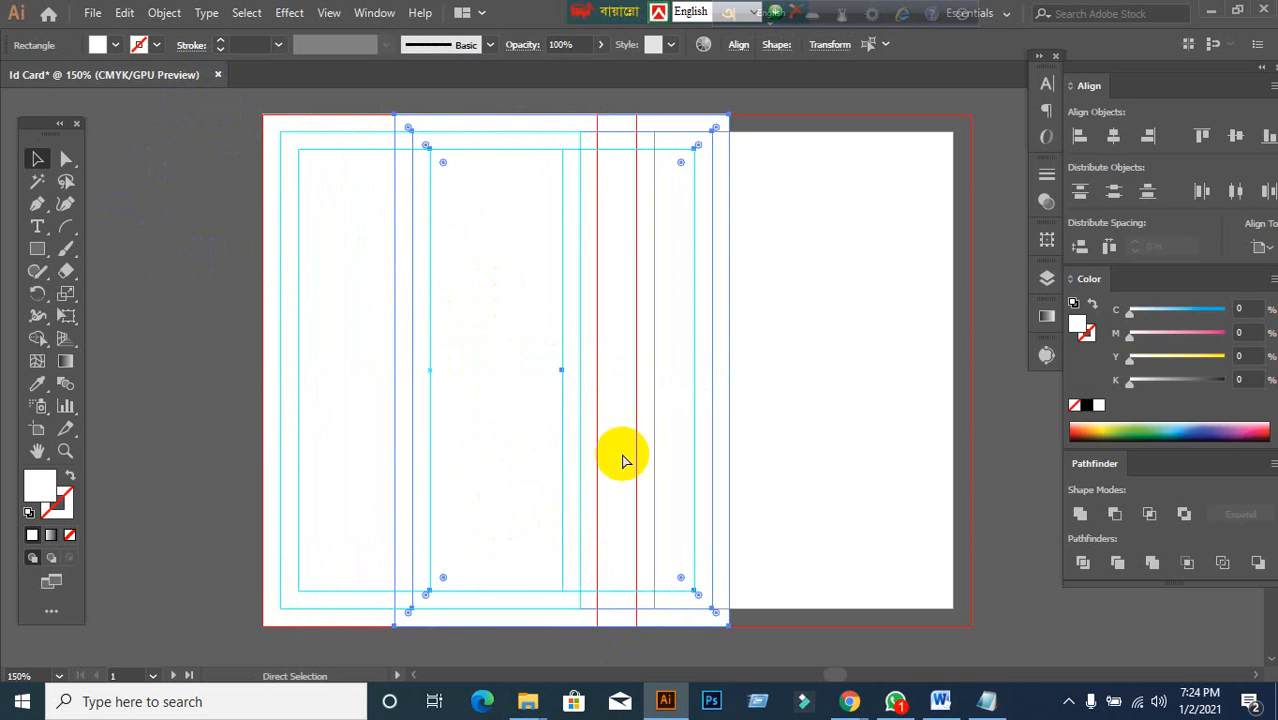
key(ctrl+z)
click(212, 193)
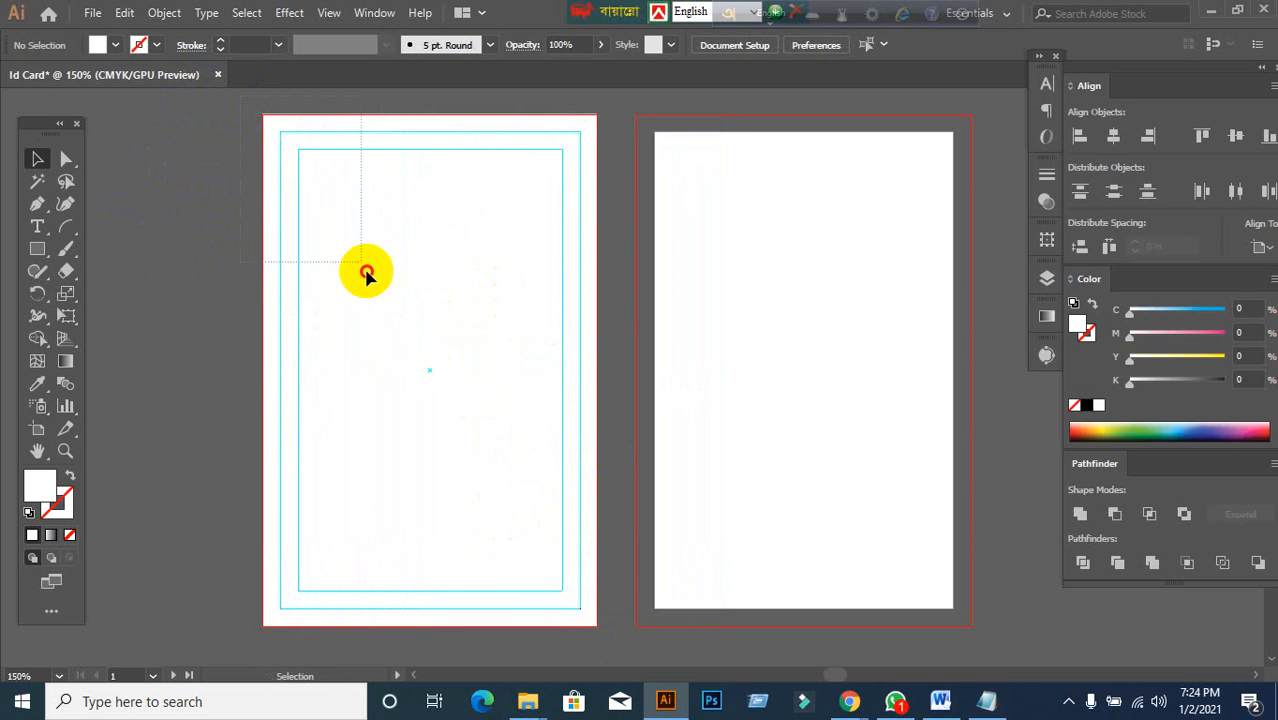
drag(440, 413, 816, 426)
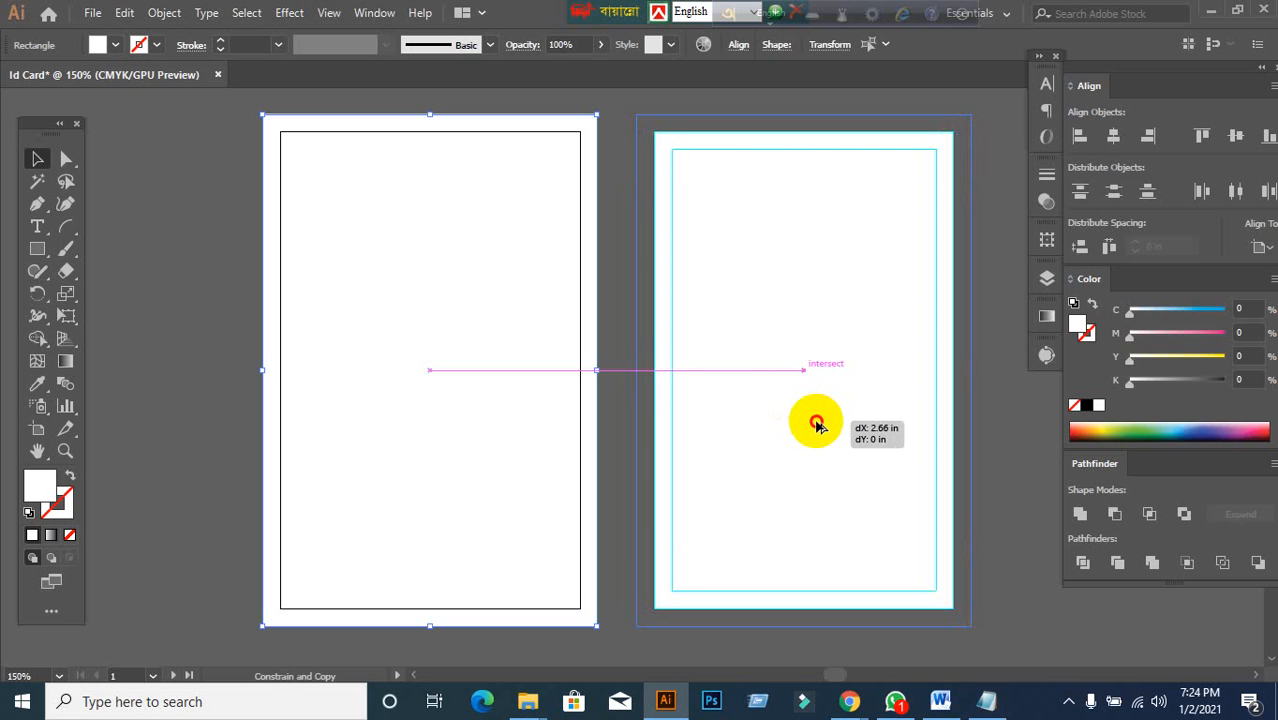
drag(816, 426, 815, 426)
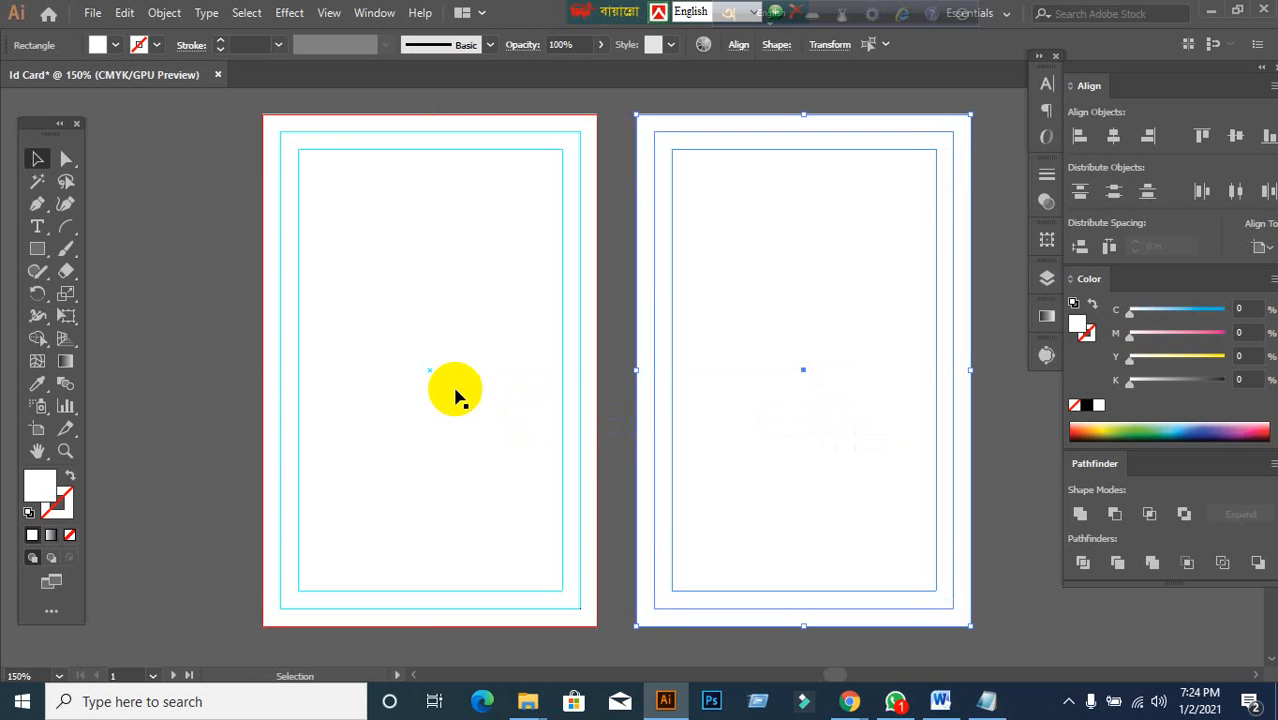
click(190, 294)
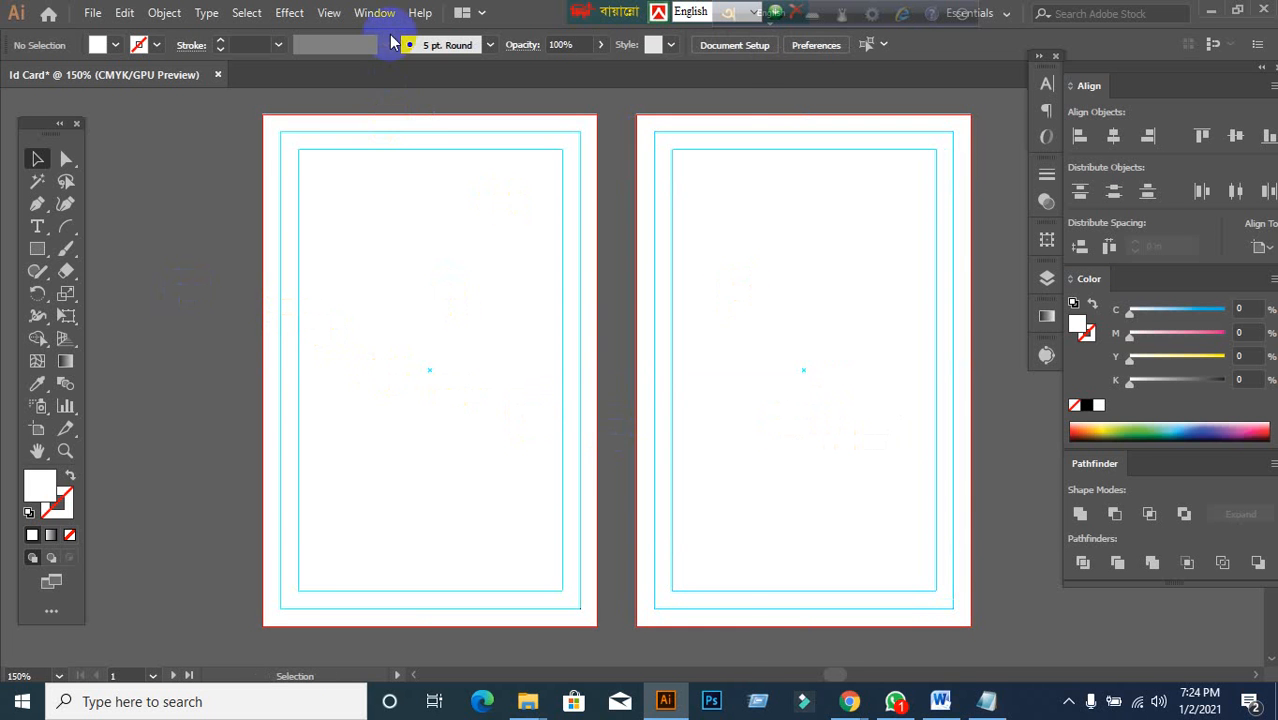
- Browse the Window menu without choosing any panel
click(374, 12)
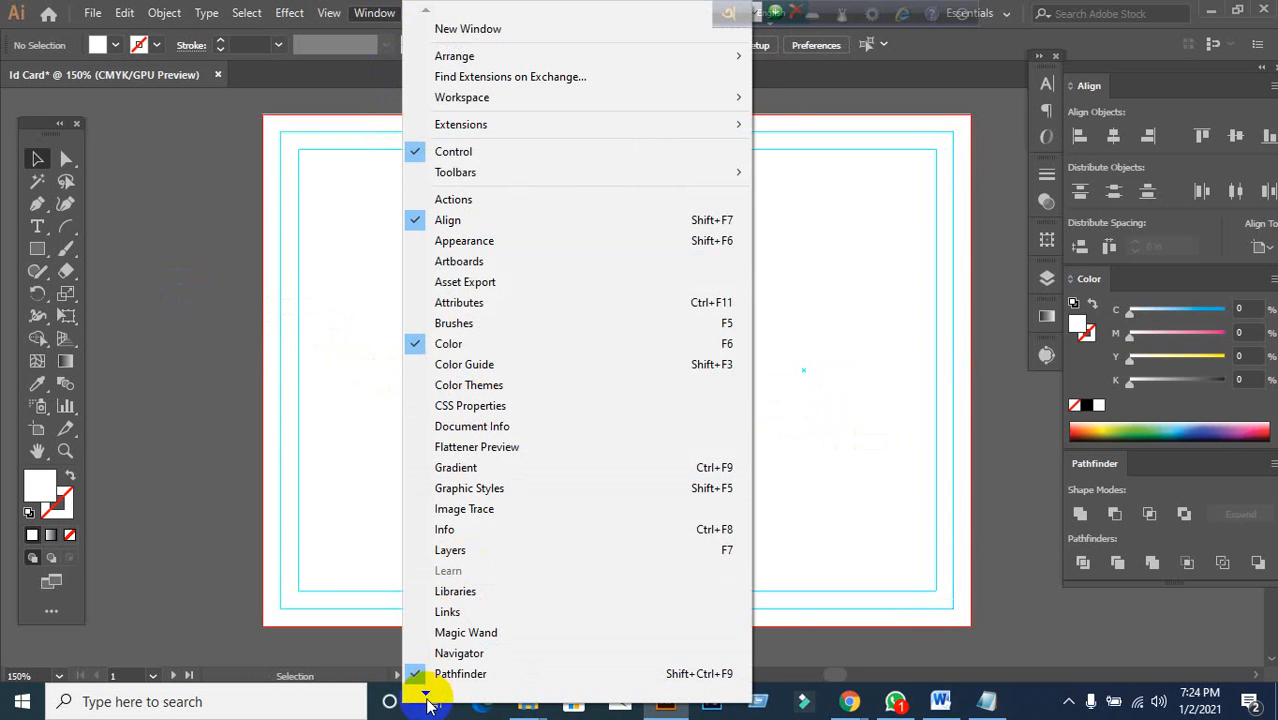
mouse_move(424, 694)
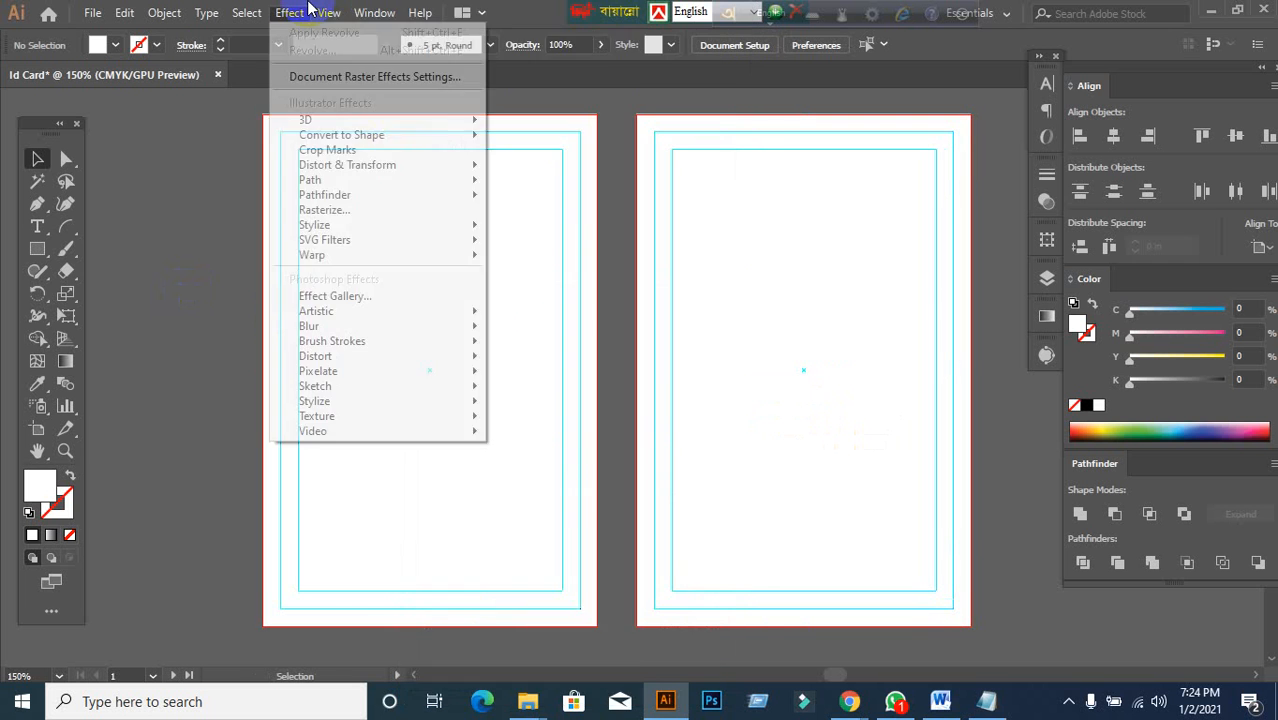
mouse_move(329, 16)
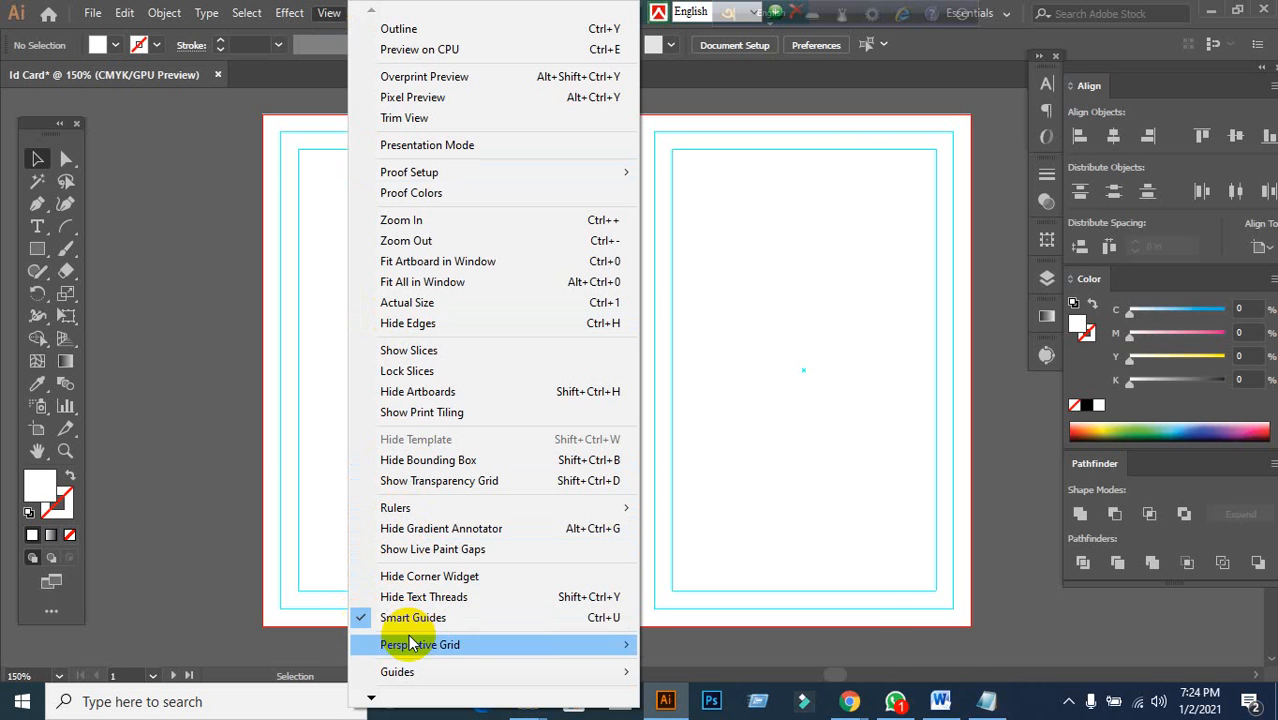
click(177, 206)
scroll(235, 283, down, 1)
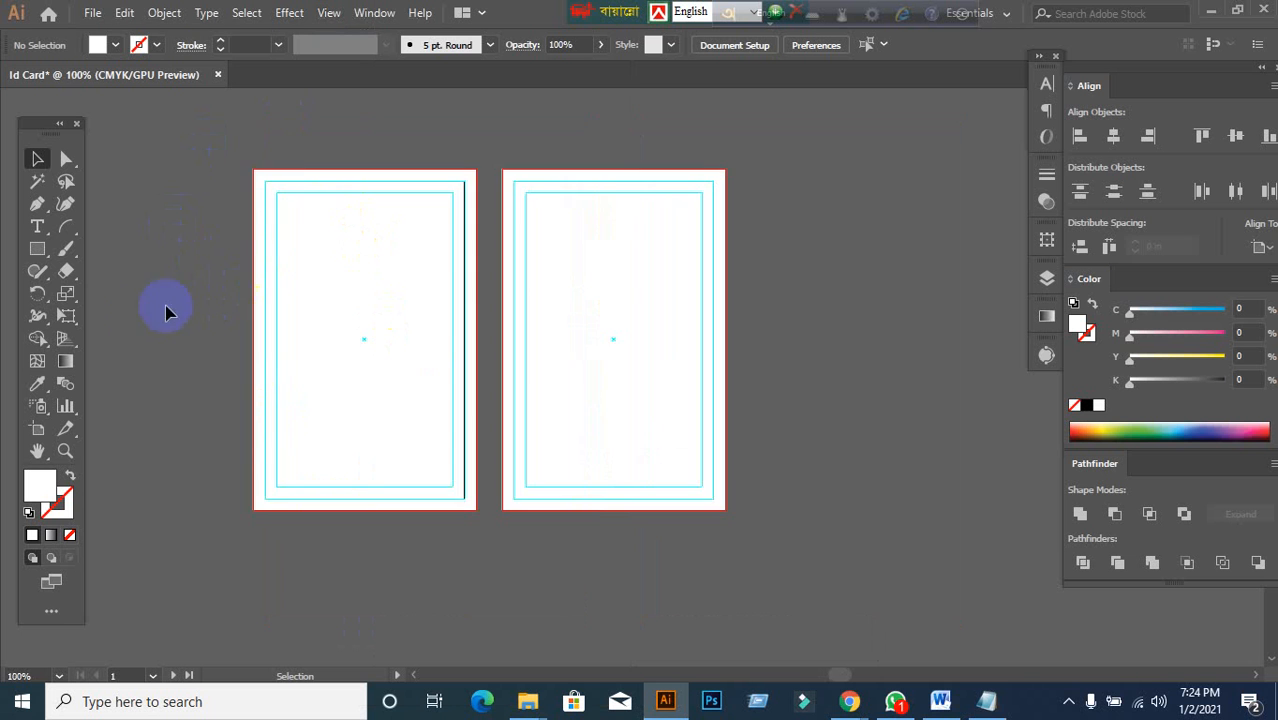
scroll(141, 322, up, 1)
scroll(160, 322, down, 1)
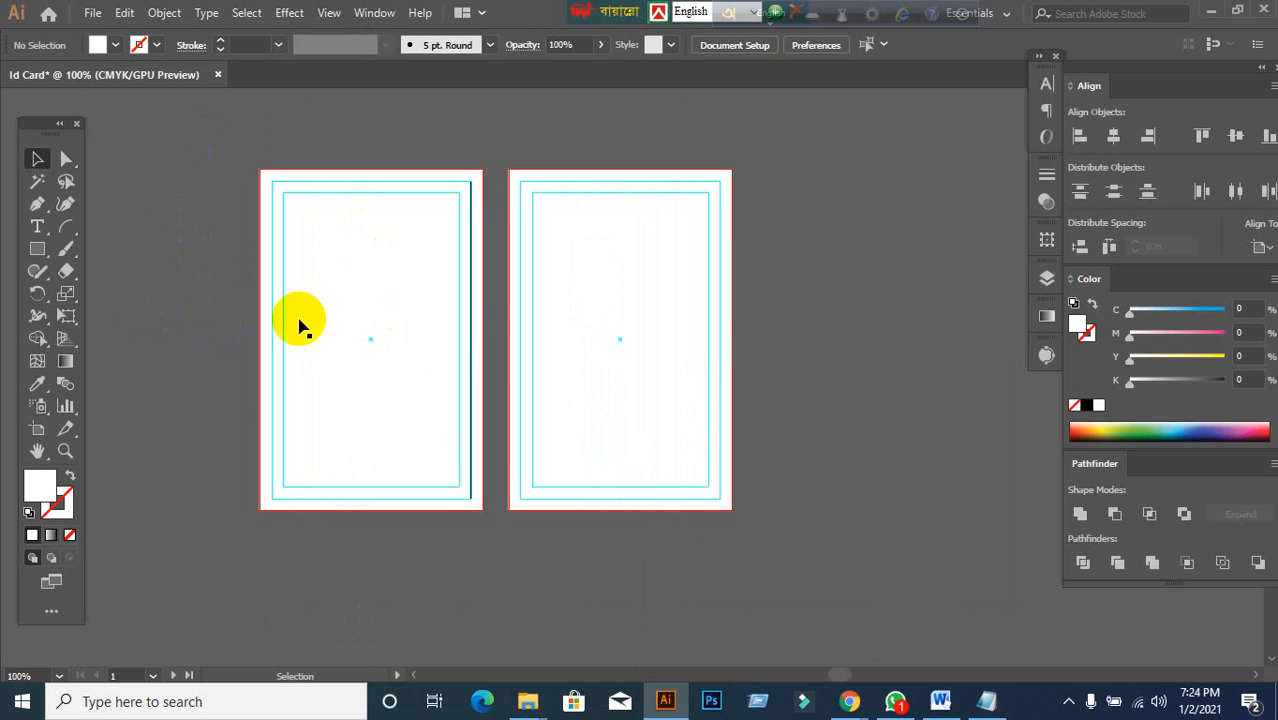
- Lock the guides on both artboards from the canvas right-click menu
click(345, 277)
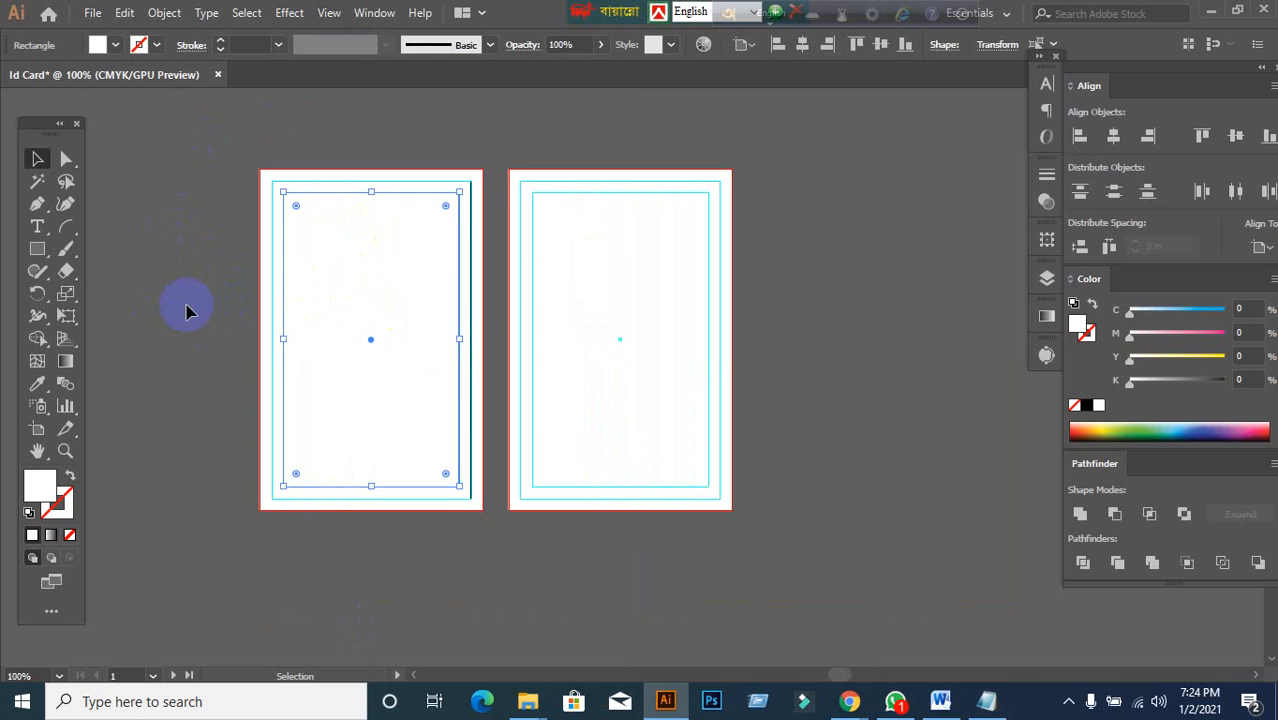
click(185, 308)
right_click(350, 283)
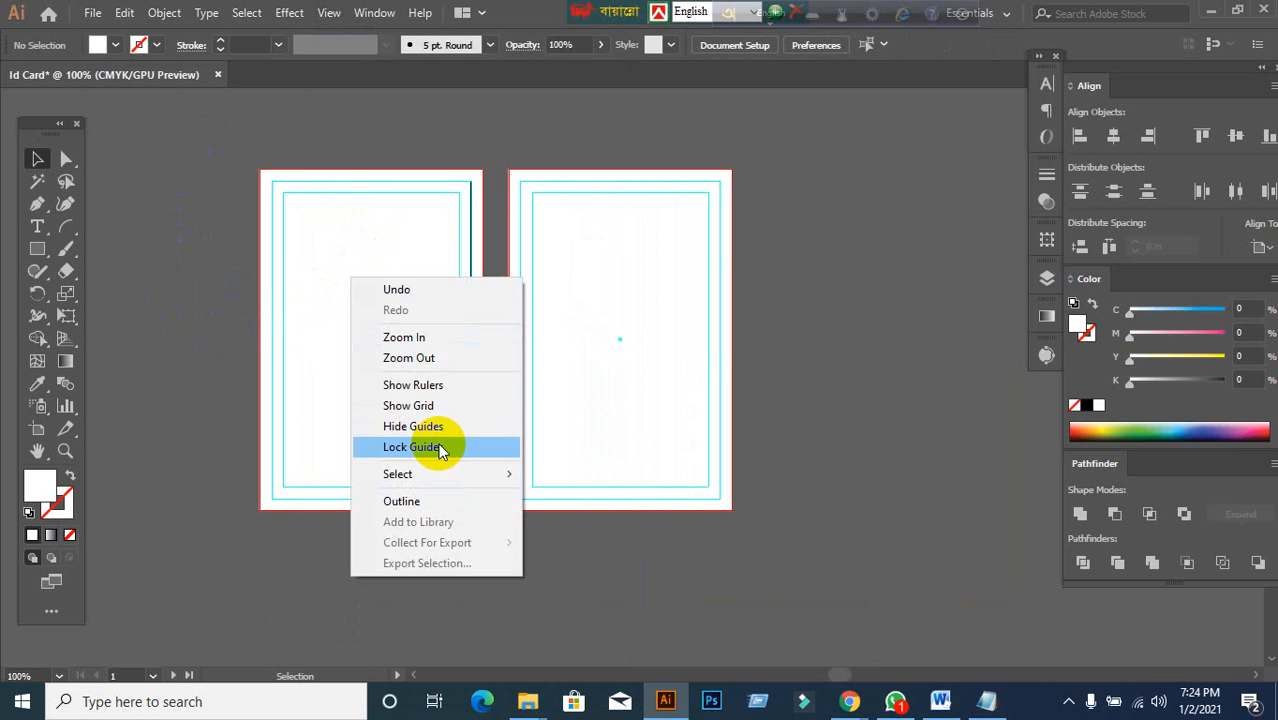
click(209, 296)
right_click(368, 243)
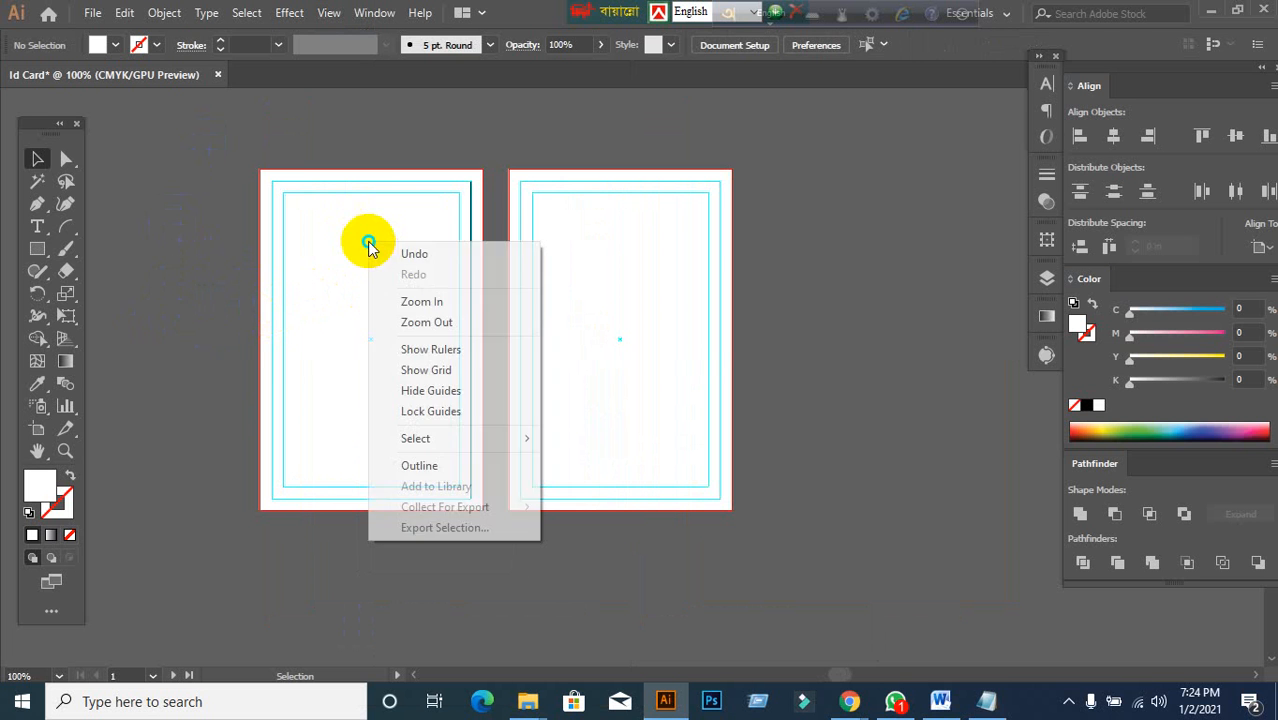
click(453, 412)
click(225, 354)
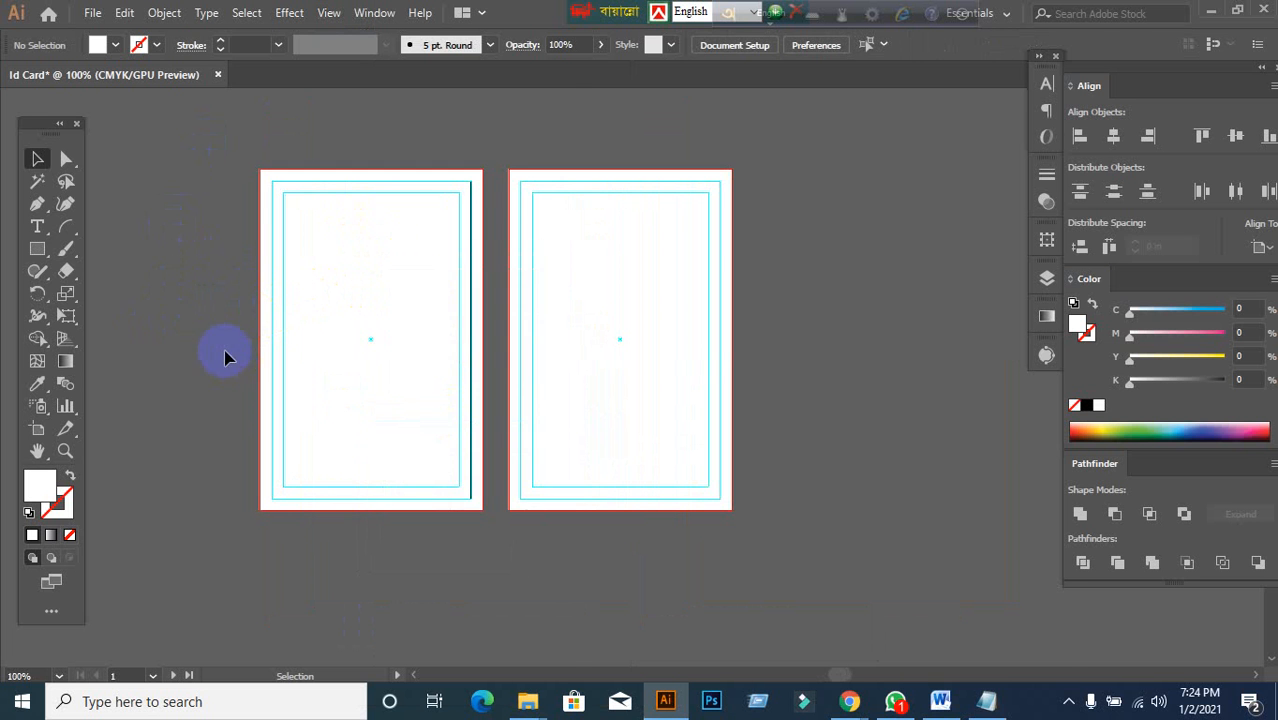
scroll(391, 331, up, 1)
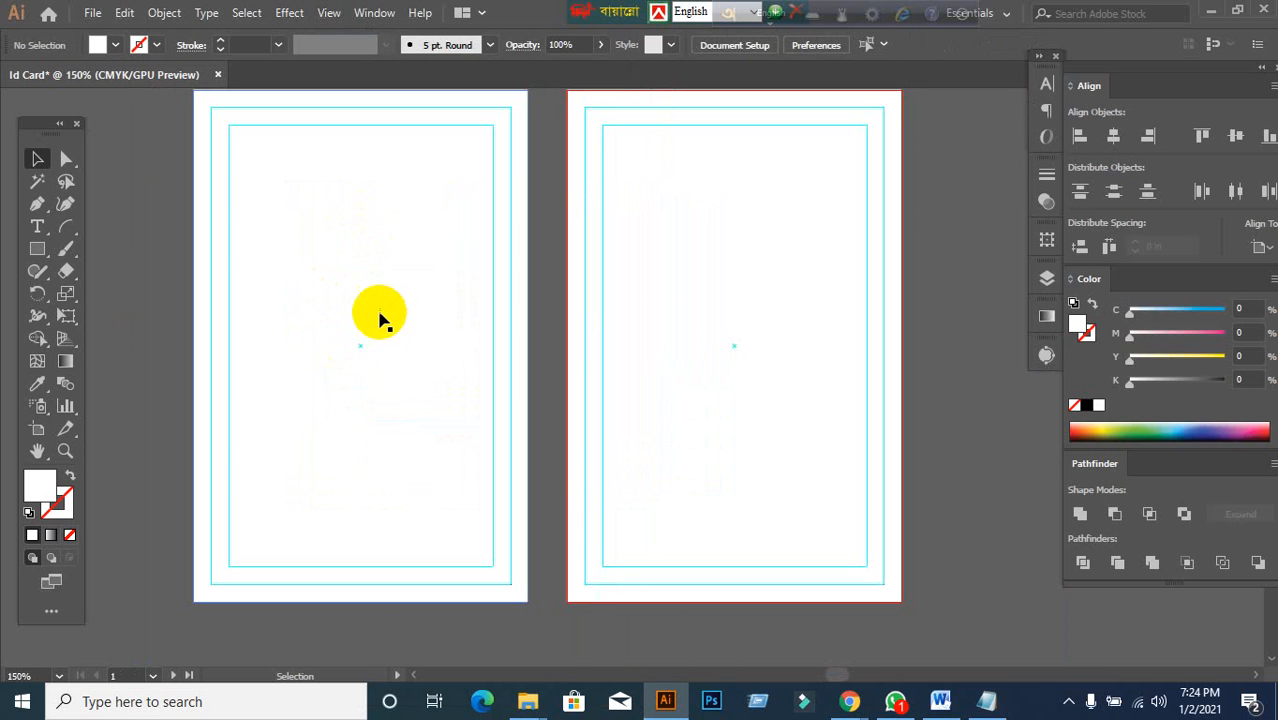
- Check the white rectangles on both artboards by selecting and deselecting them
click(378, 318)
key(ctrl+2)
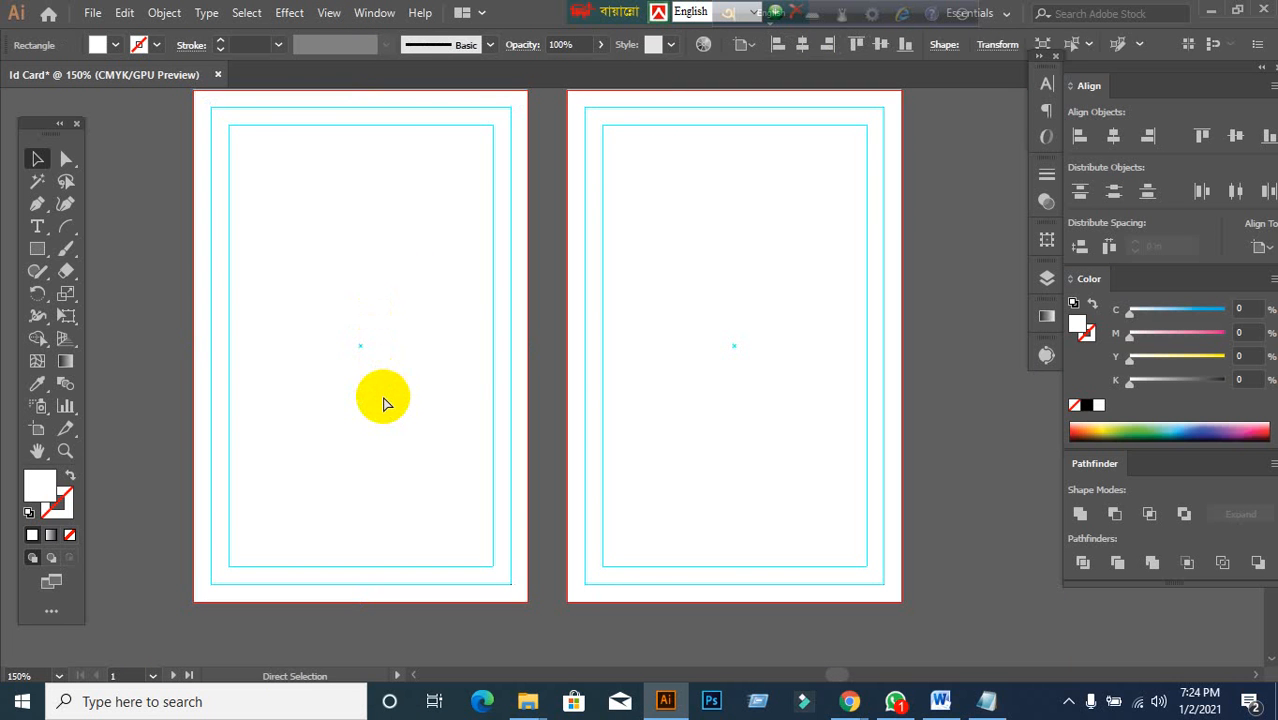
key(ctrl+alt+2)
click(157, 330)
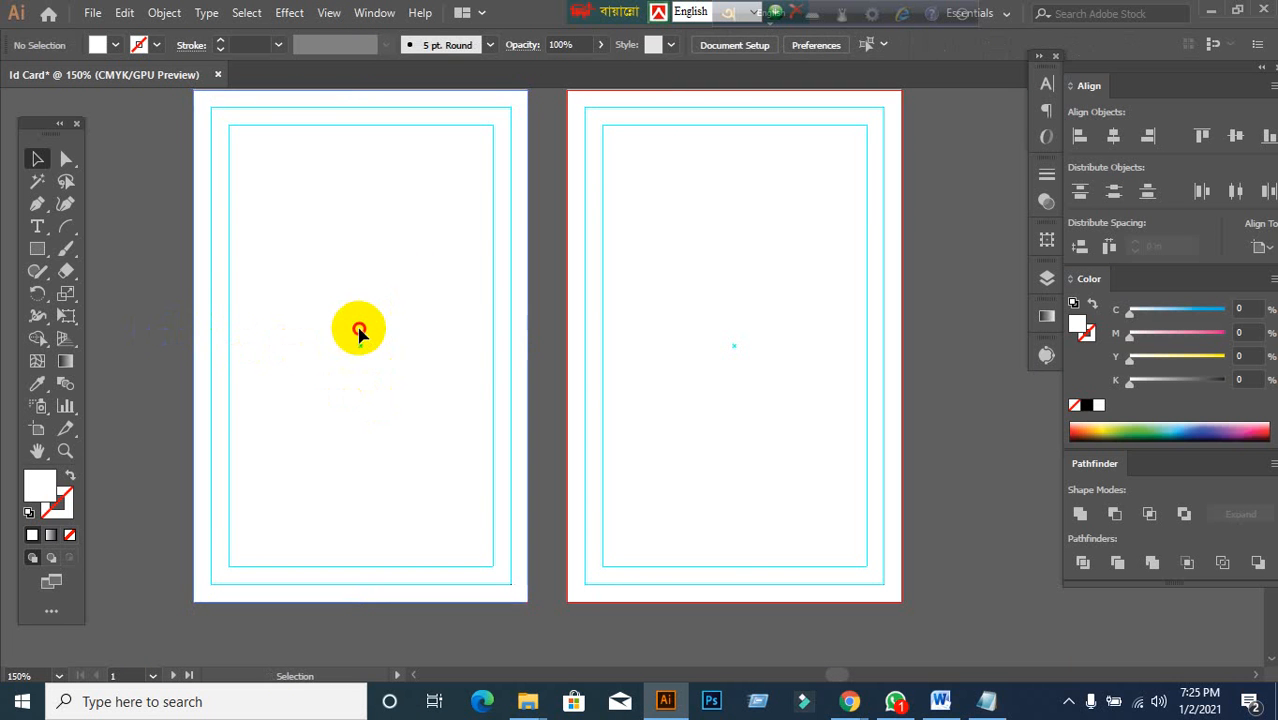
click(368, 335)
key(ctrl+shift+a)
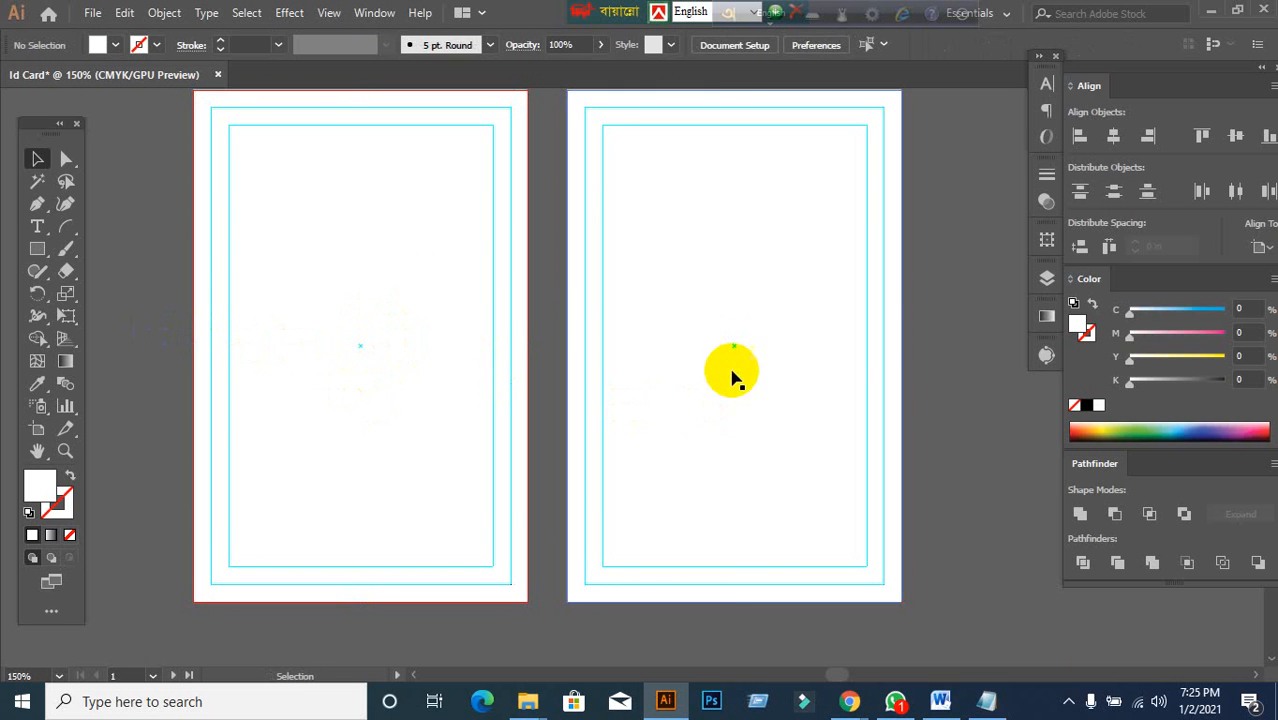
click(645, 447)
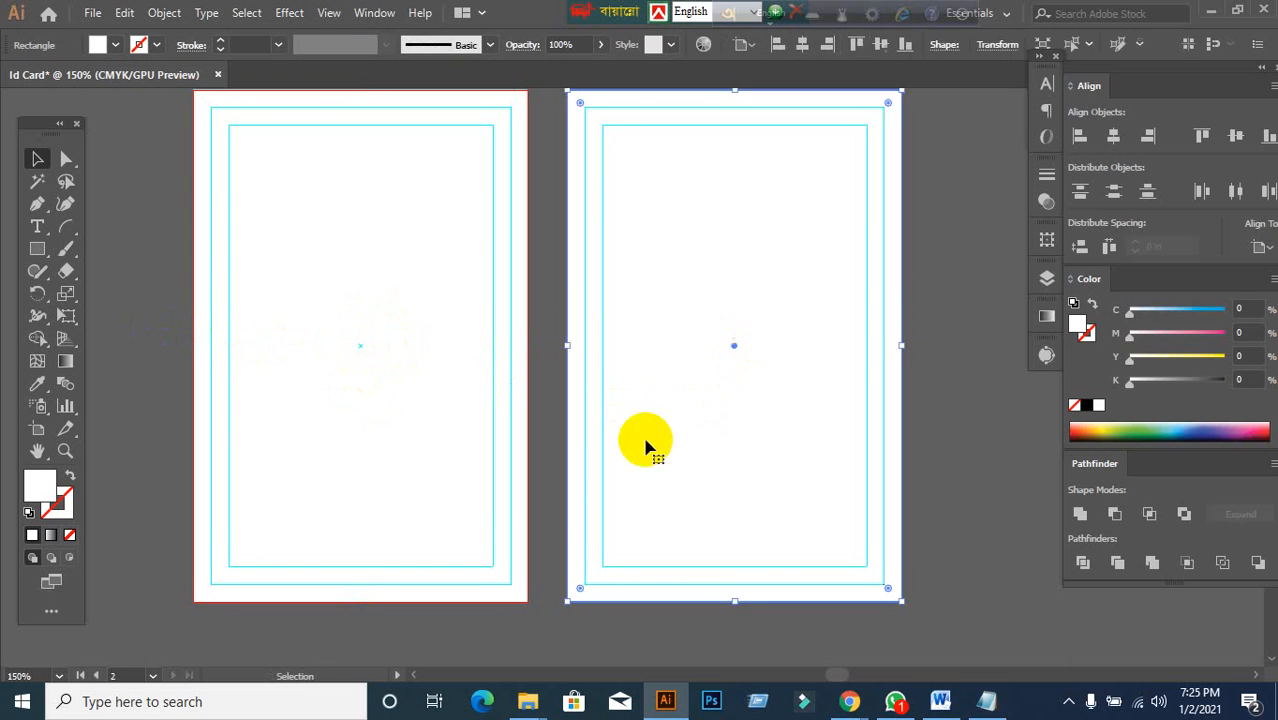
click(548, 525)
- Minimise Illustrator to show the Google Meet call
scroll(543, 398, down, 1)
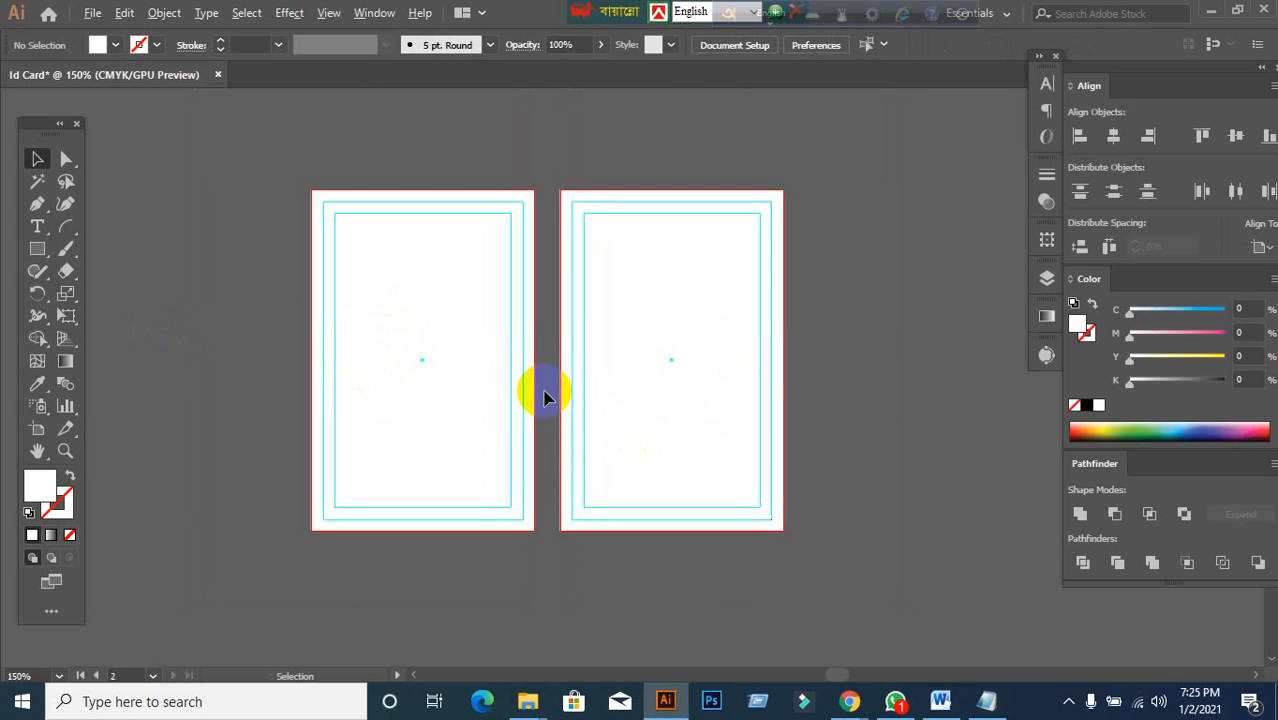
scroll(544, 398, up, 1)
scroll(544, 398, down, 1)
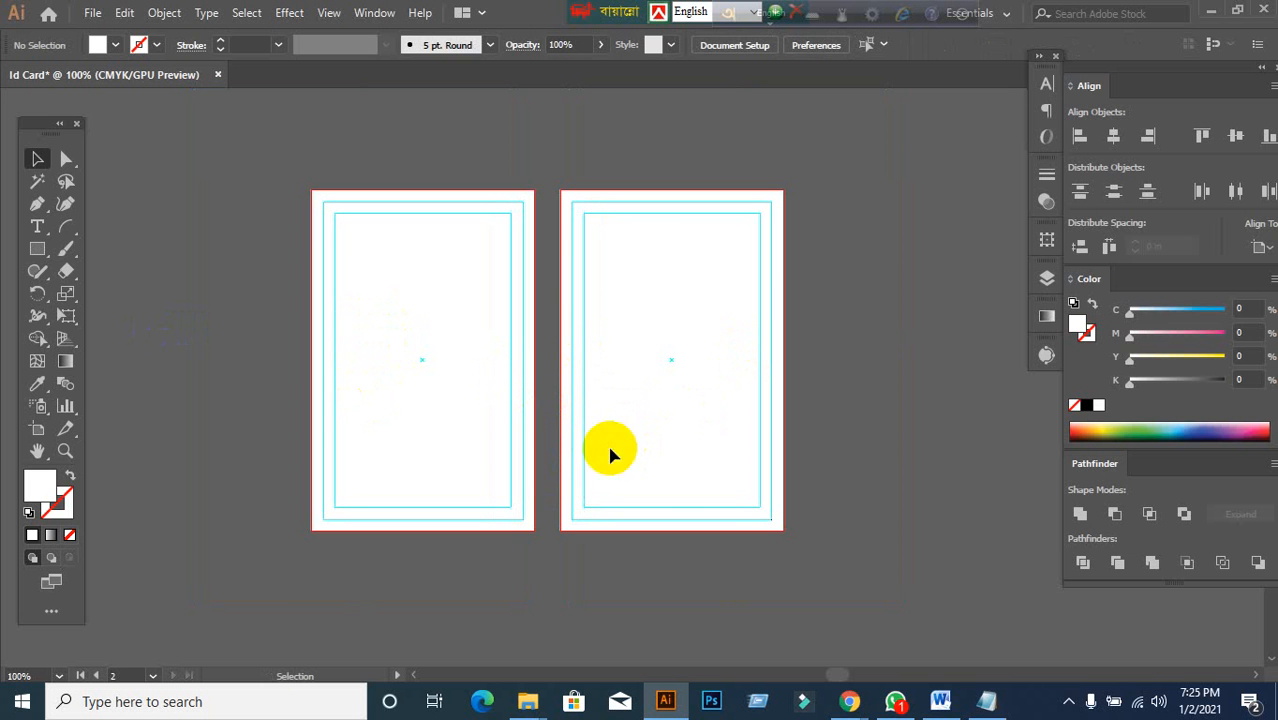
click(1210, 17)
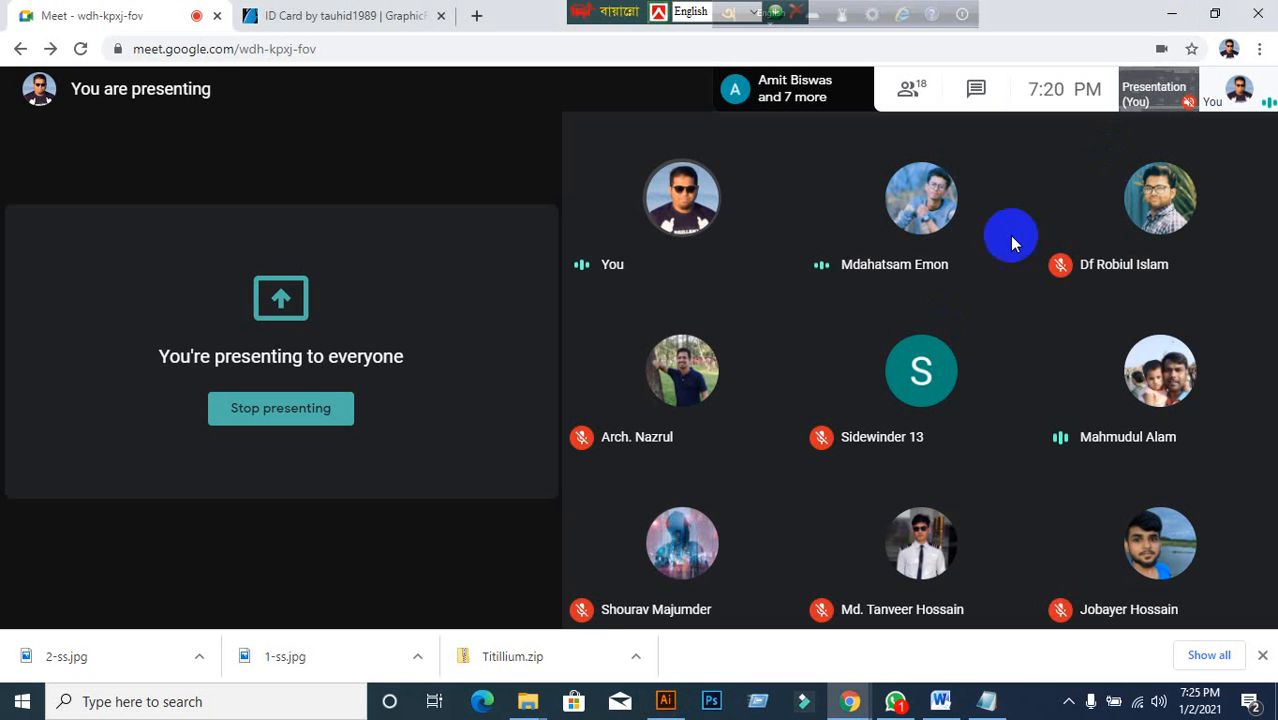
- Minimise Chrome, move the 1-ss and 2-ss desktop icons, and return to Illustrator
click(1190, 10)
click(628, 408)
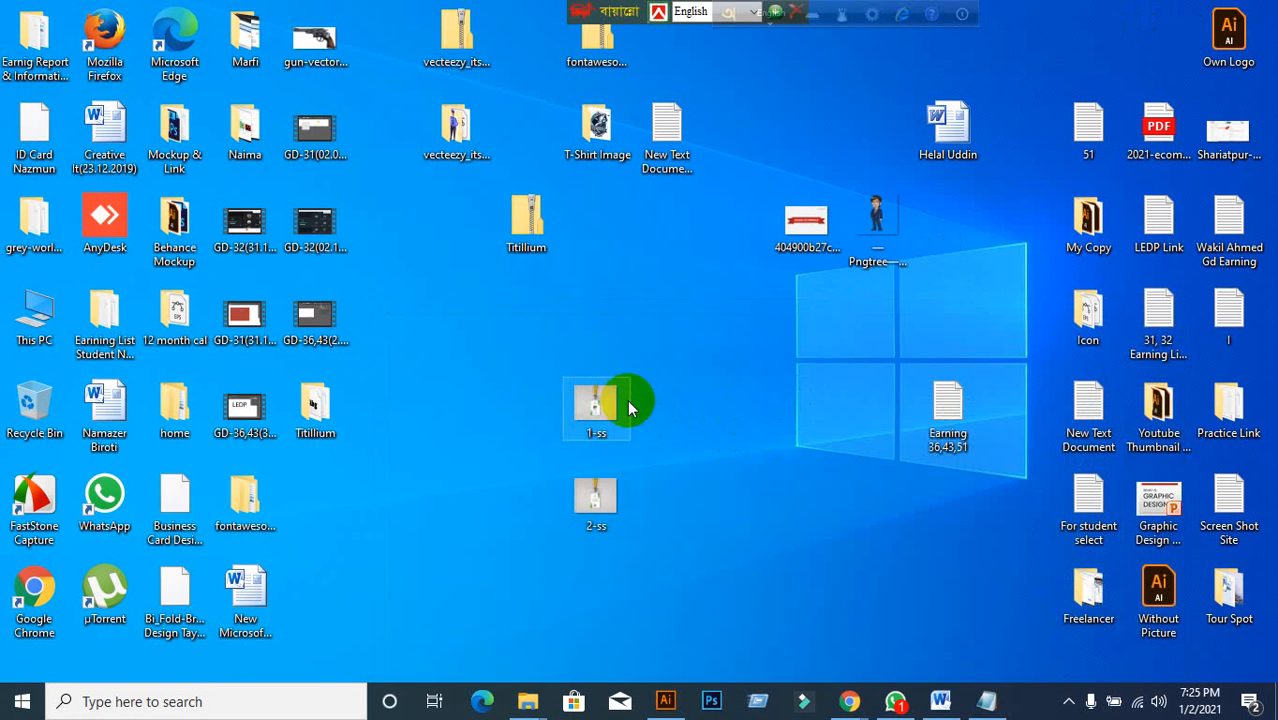
drag(548, 400, 540, 402)
drag(610, 492, 664, 502)
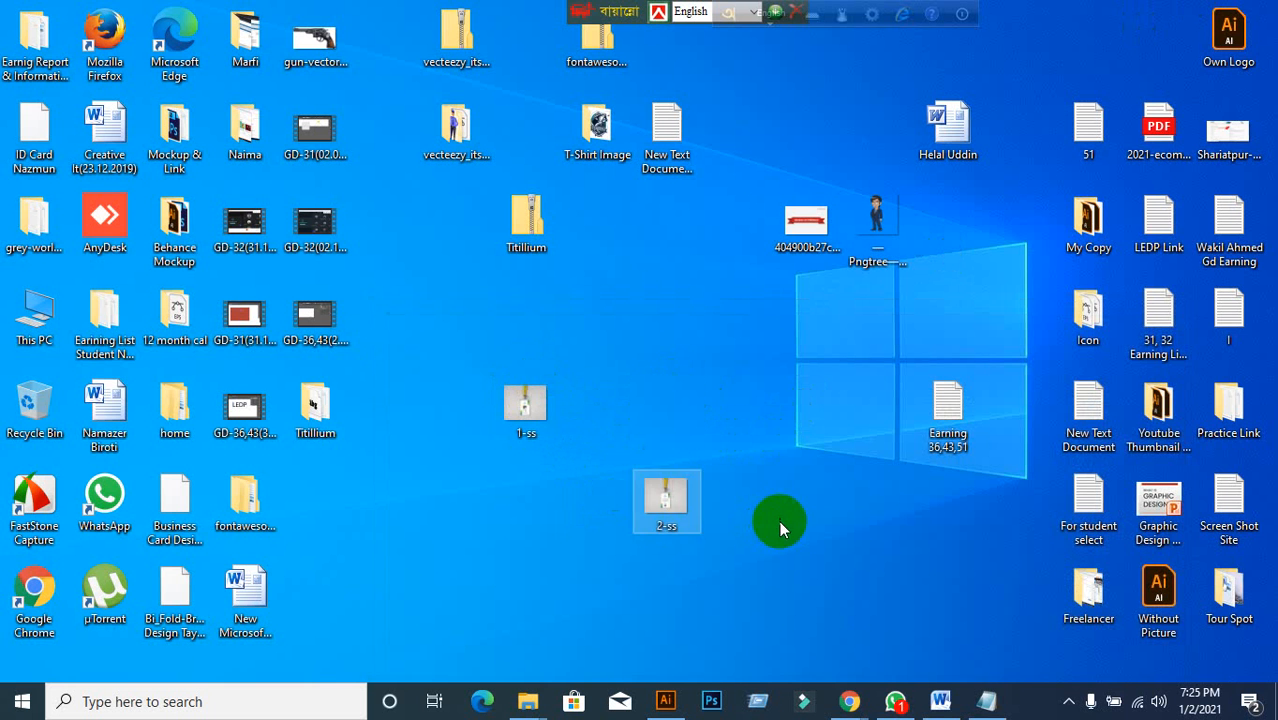
click(688, 695)
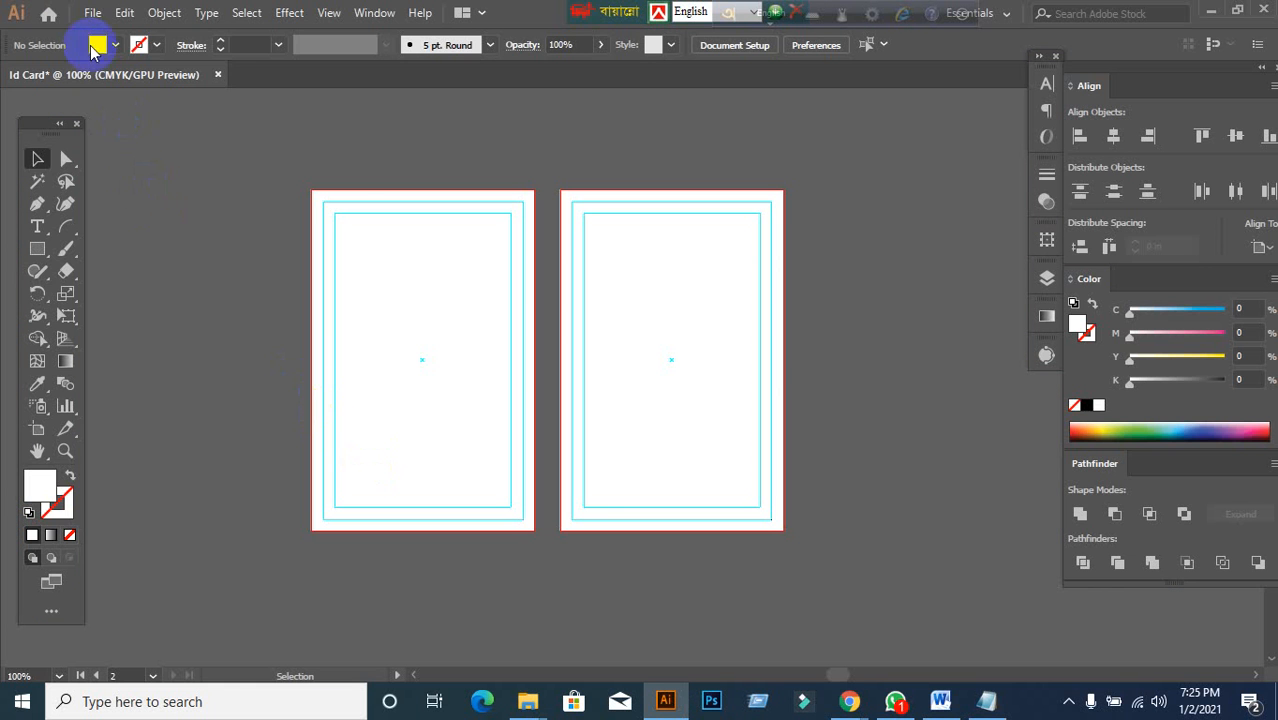
- Open File > Place and browse to the Desktop folder
click(88, 12)
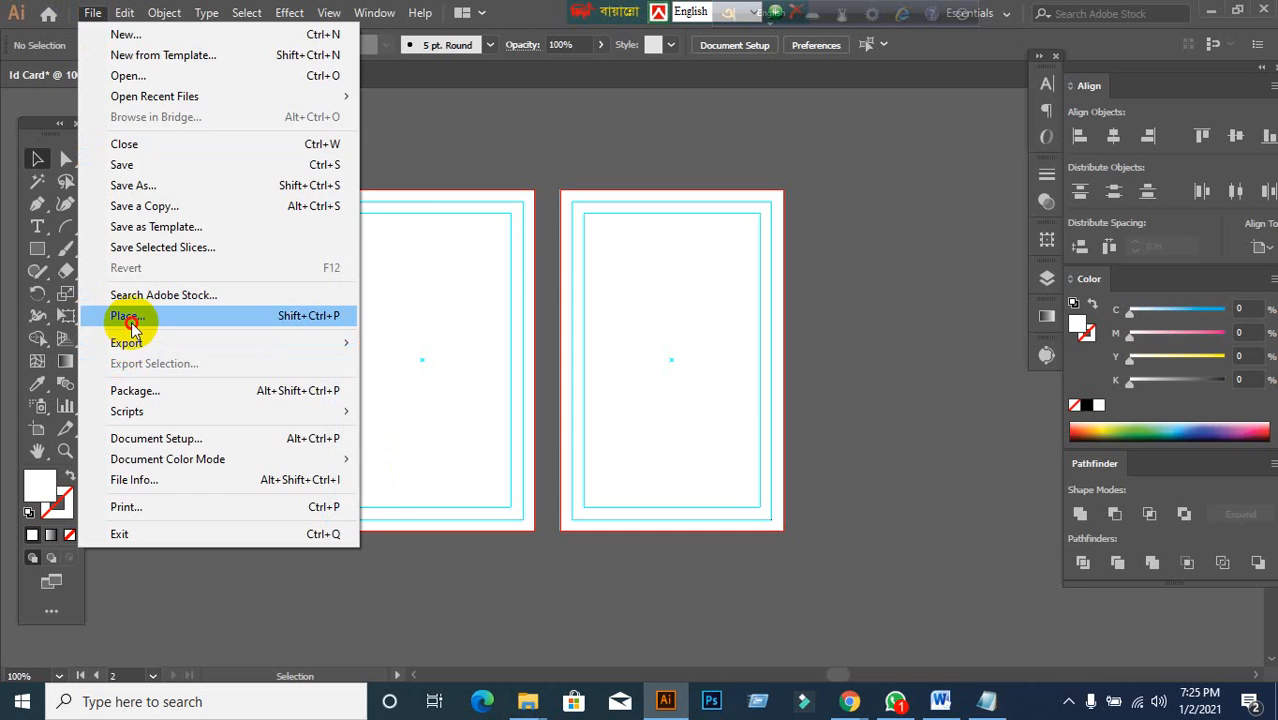
click(266, 350)
scroll(870, 428, down, 6)
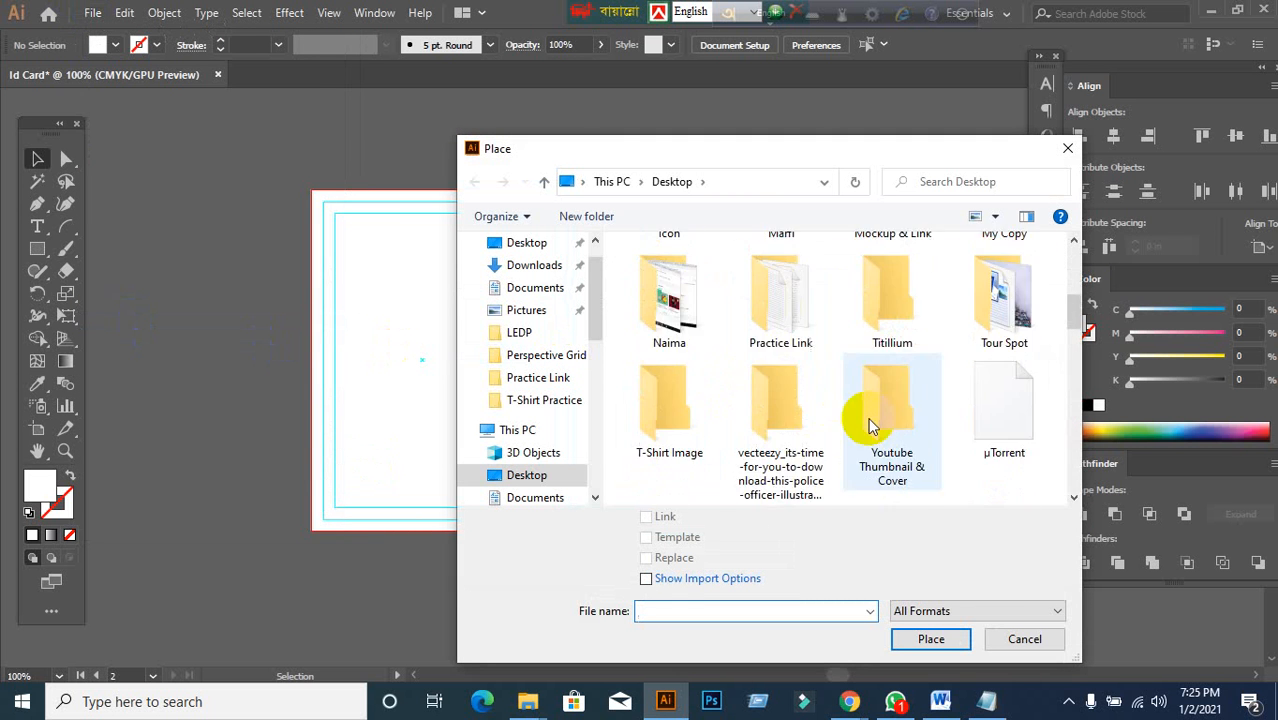
scroll(872, 440, down, 5)
scroll(868, 456, up, 5)
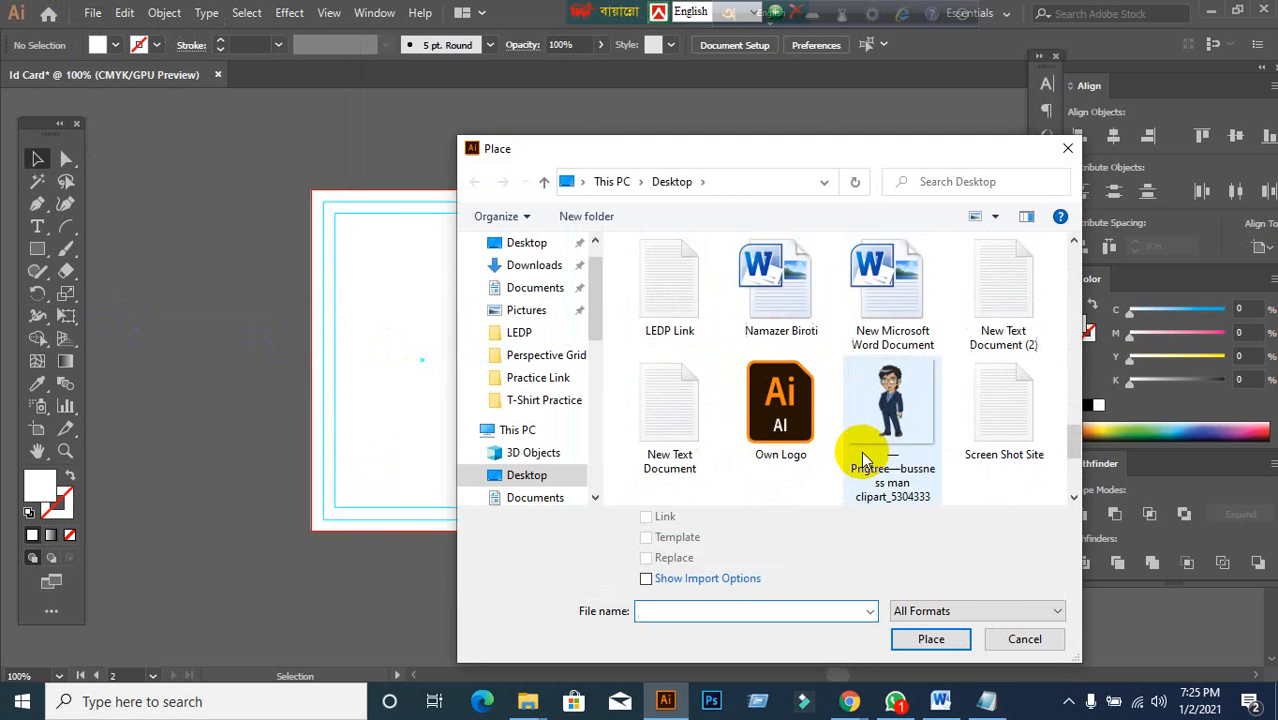
scroll(861, 451, up, 2)
scroll(858, 449, up, 3)
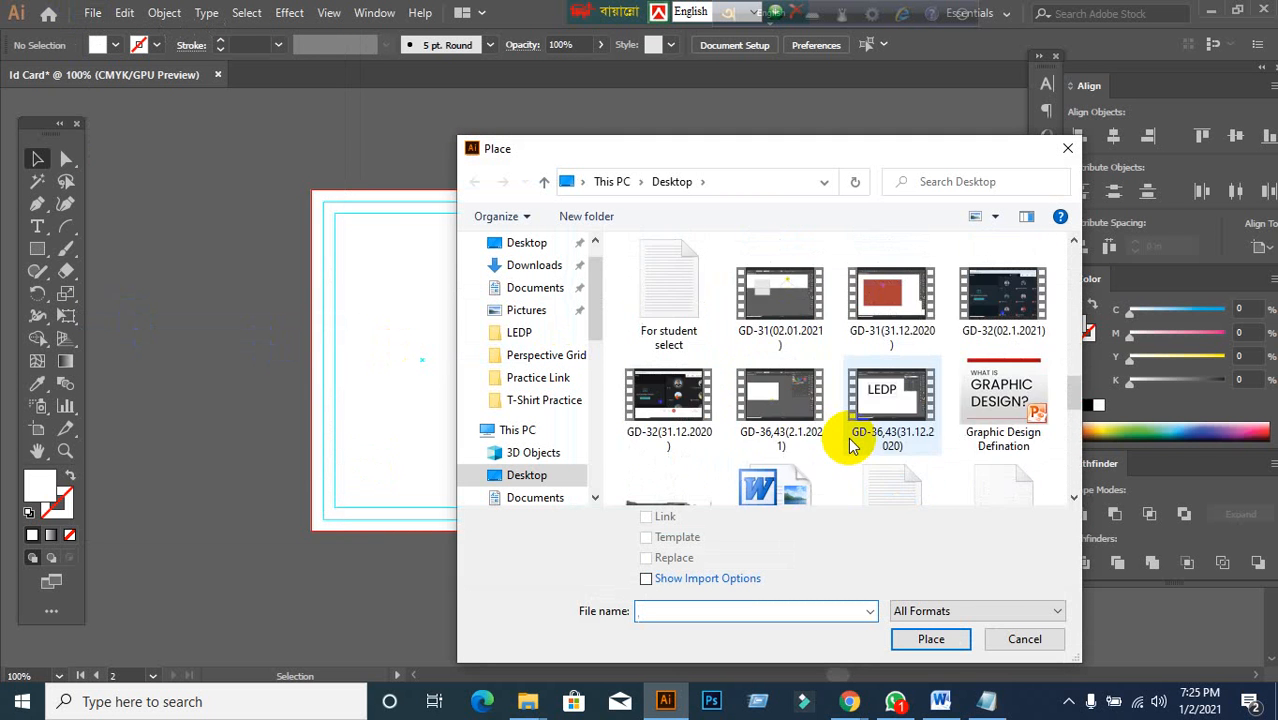
scroll(848, 437, up, 4)
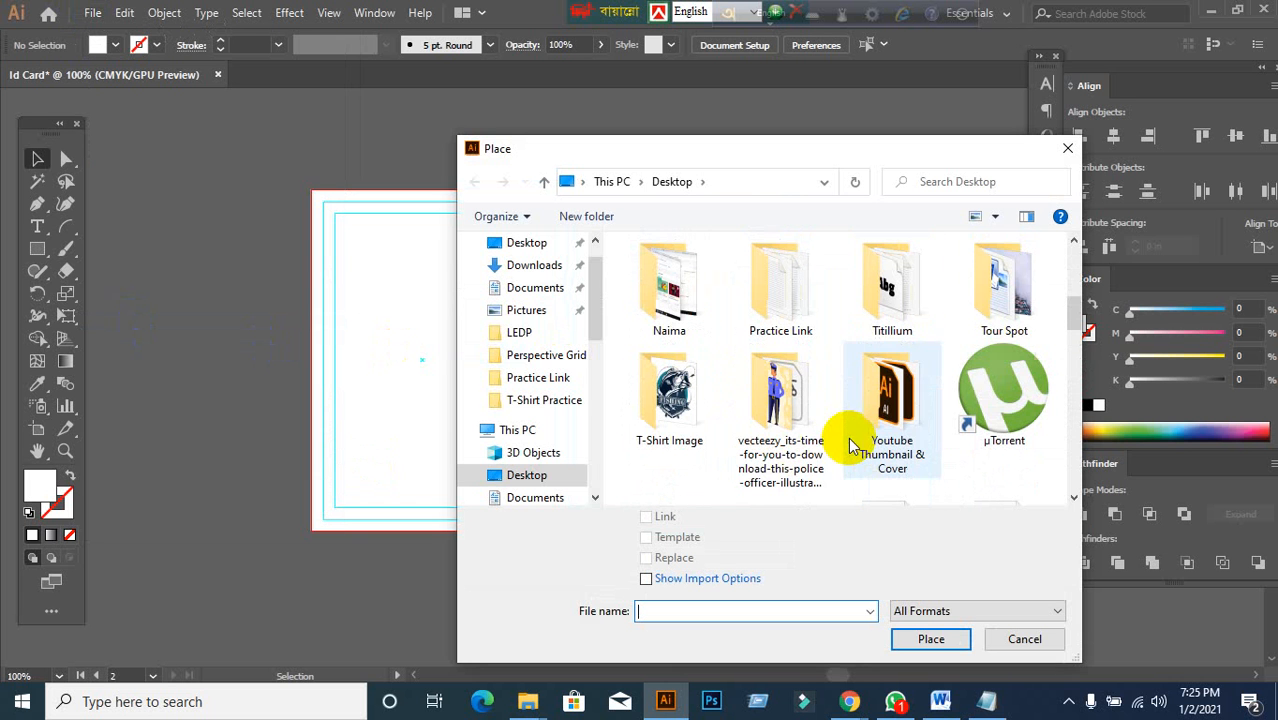
scroll(533, 308, up, 1)
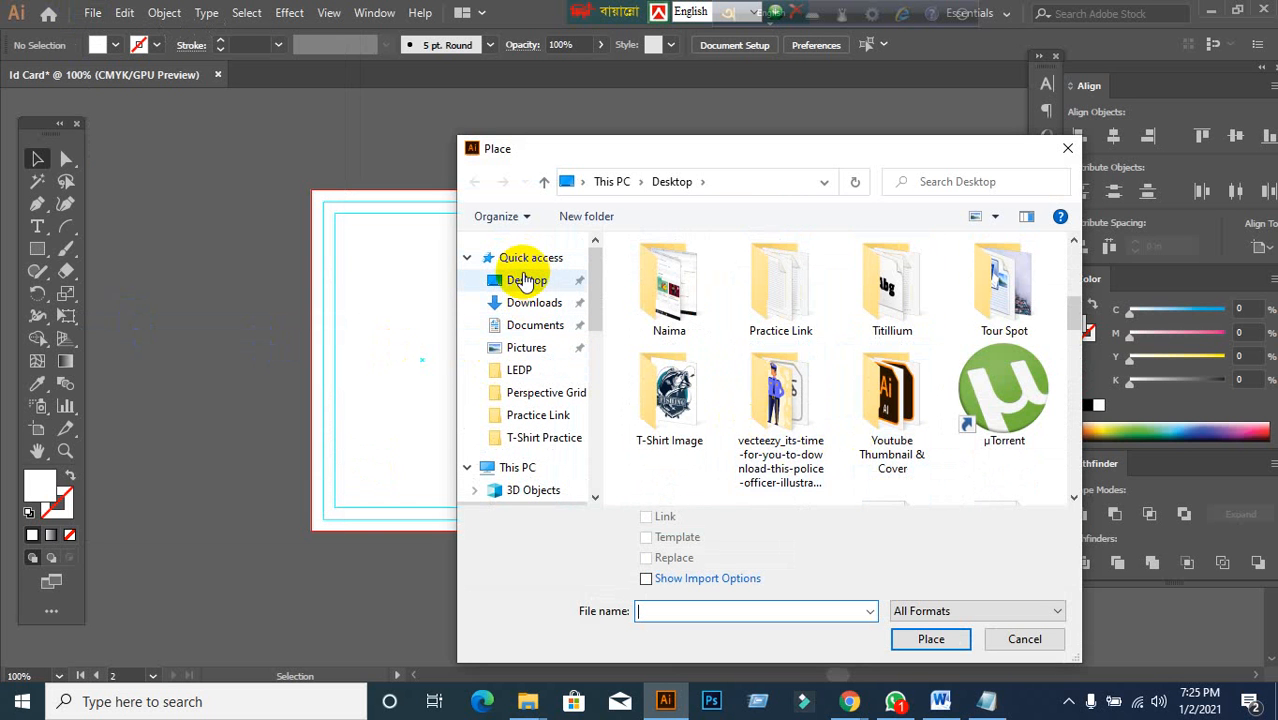
click(524, 280)
- Select the 1-ss photo, then cancel the Place dialog
scroll(780, 370, down, 10)
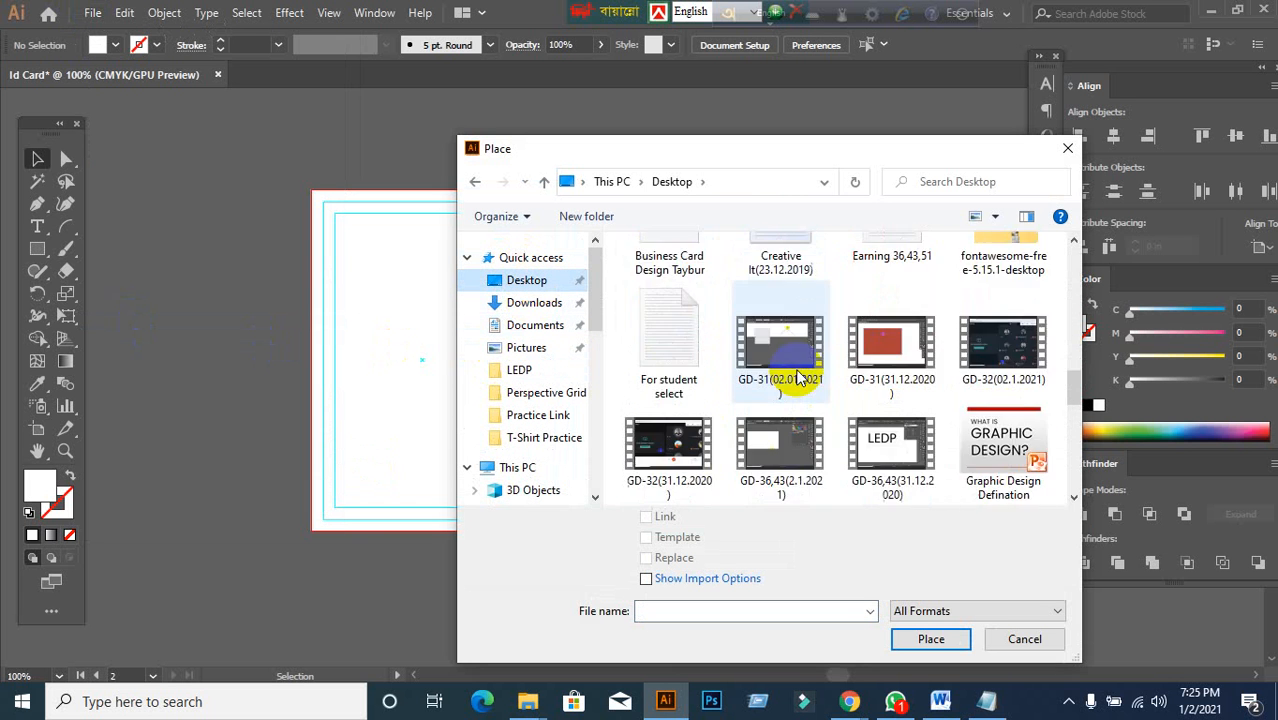
scroll(812, 402, down, 2)
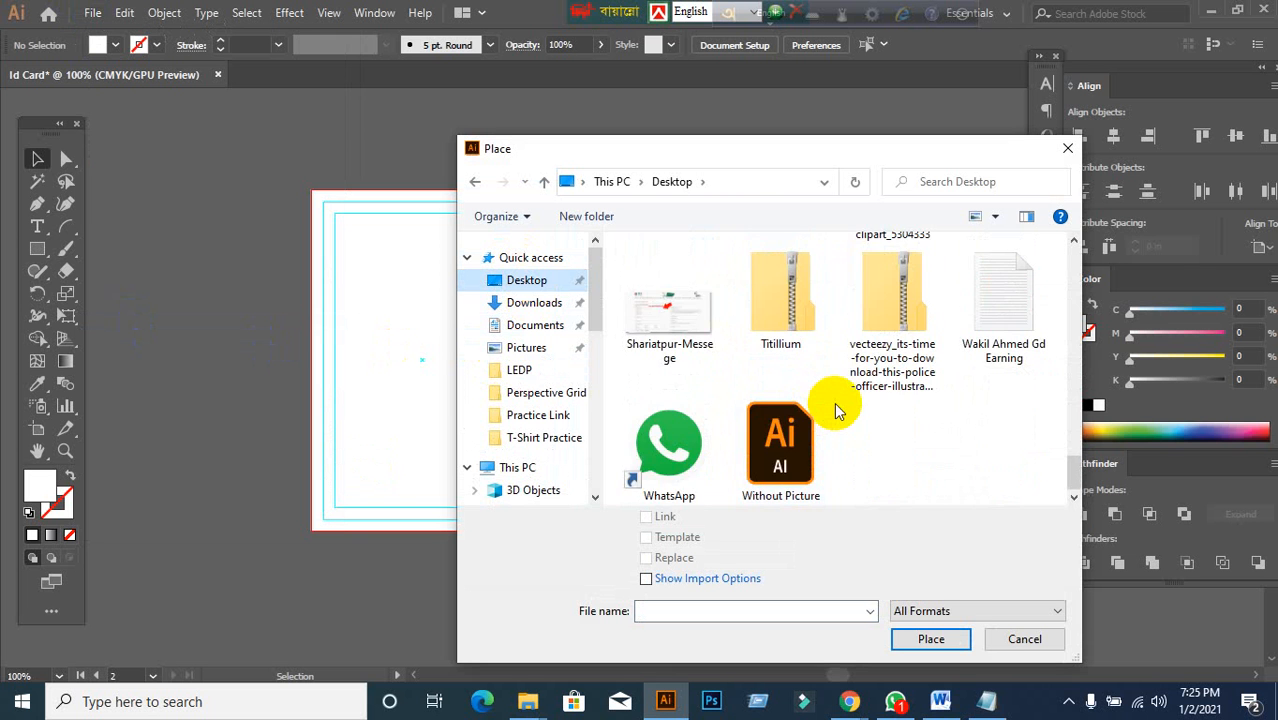
scroll(815, 402, up, 2)
scroll(831, 405, up, 8)
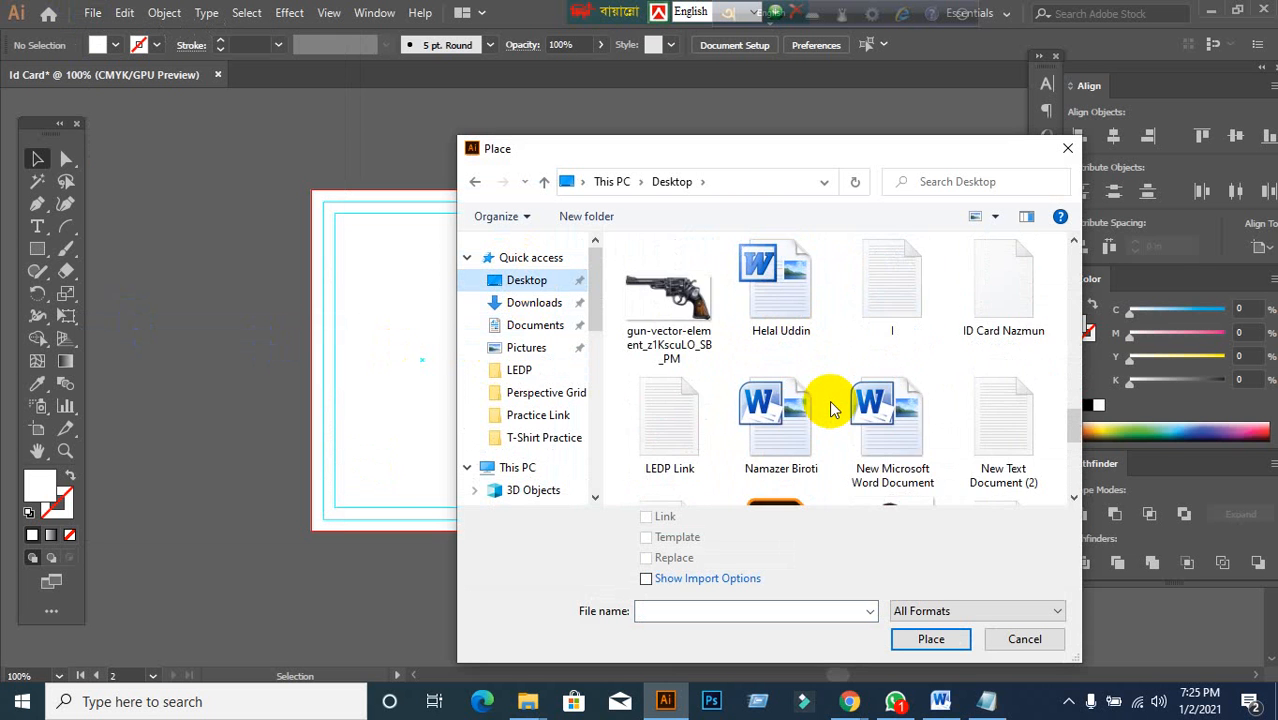
scroll(829, 402, up, 2)
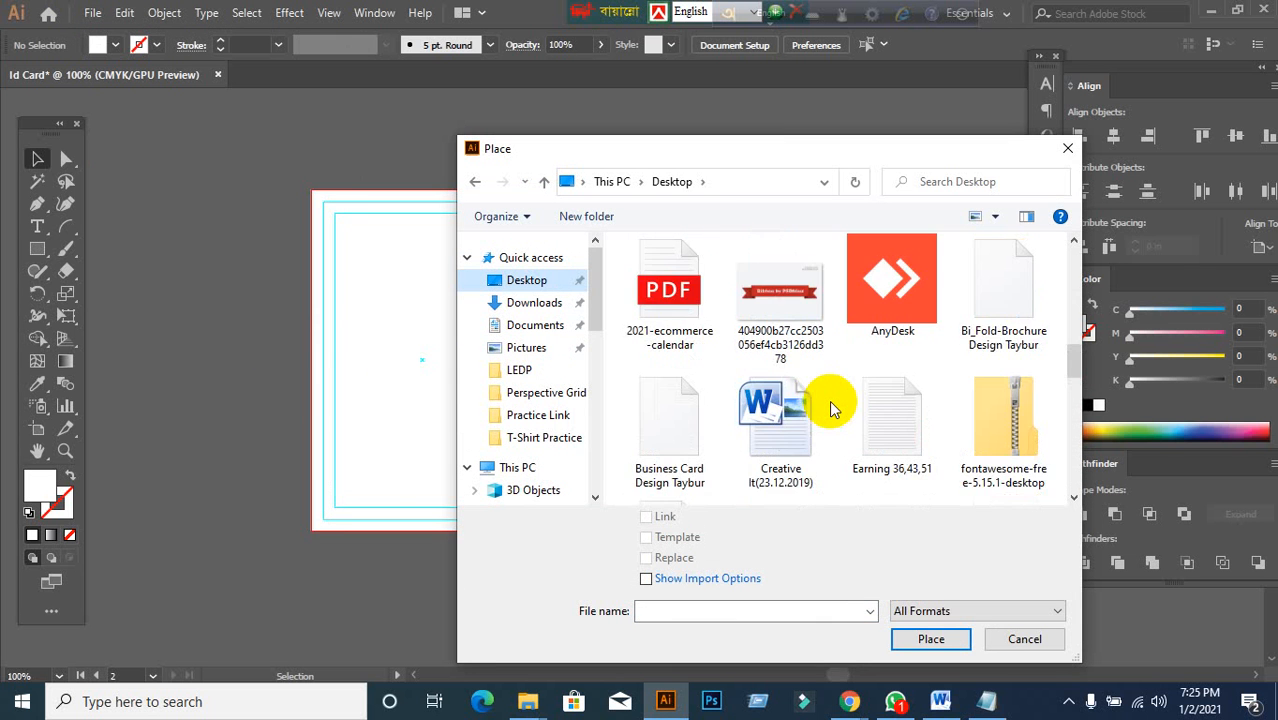
scroll(829, 402, up, 2)
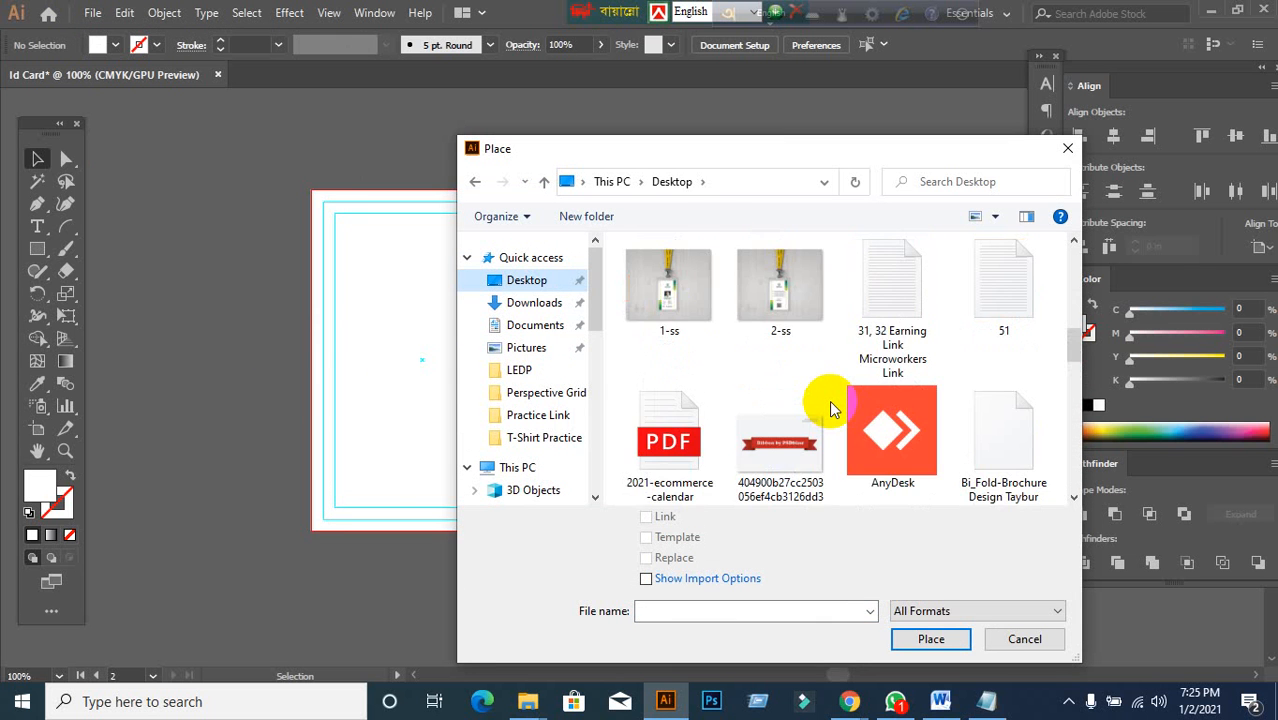
click(673, 293)
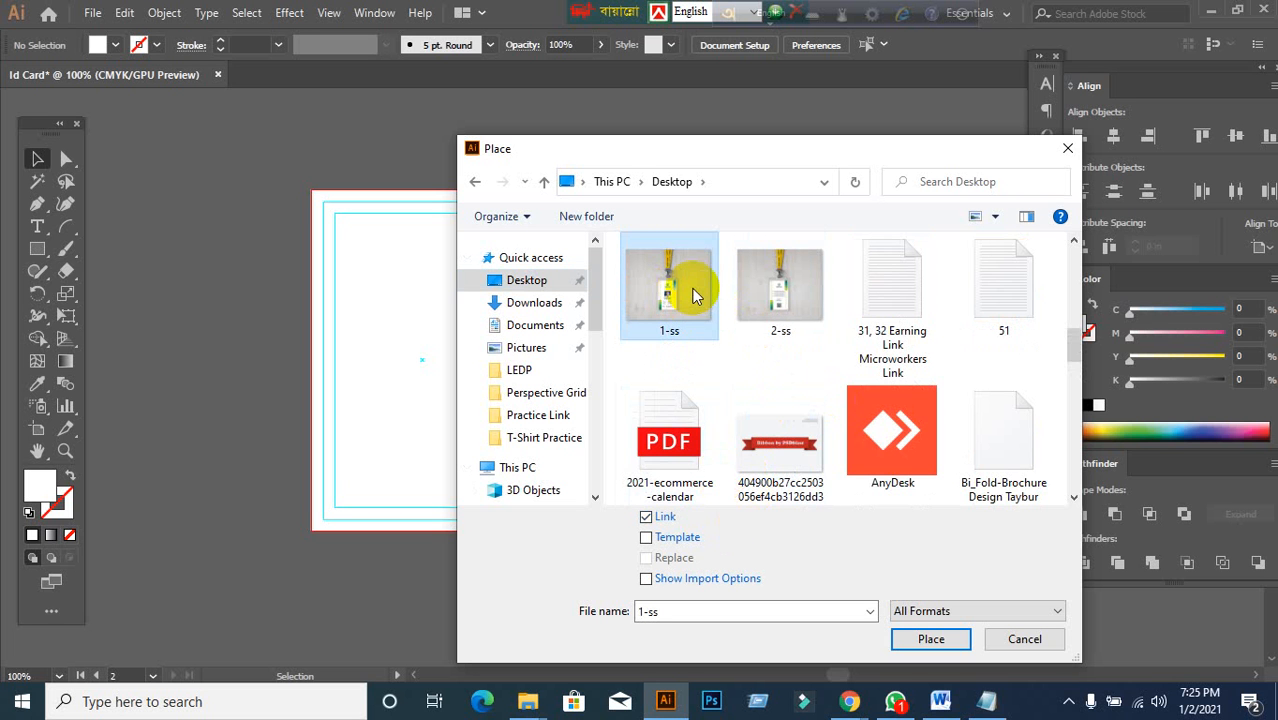
click(1038, 649)
- Reopen File > Place on the Desktop and pick 1-ss with Link enabled
click(92, 13)
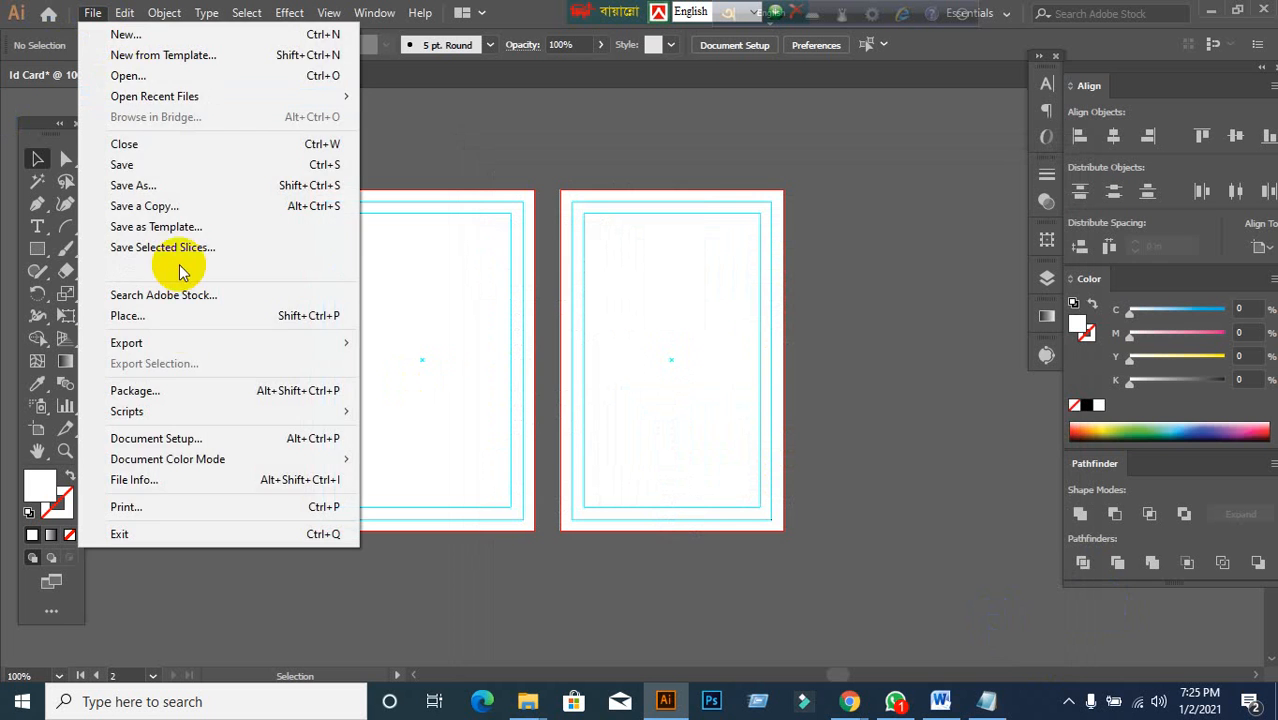
click(177, 320)
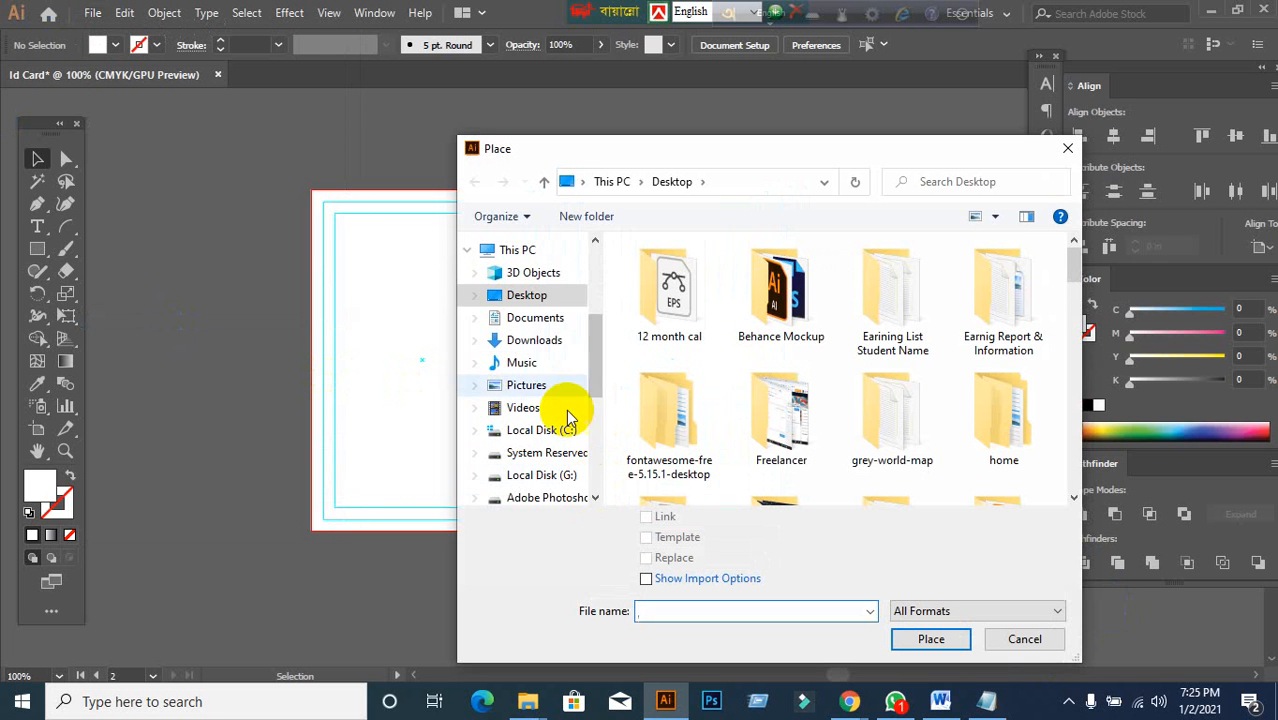
click(526, 295)
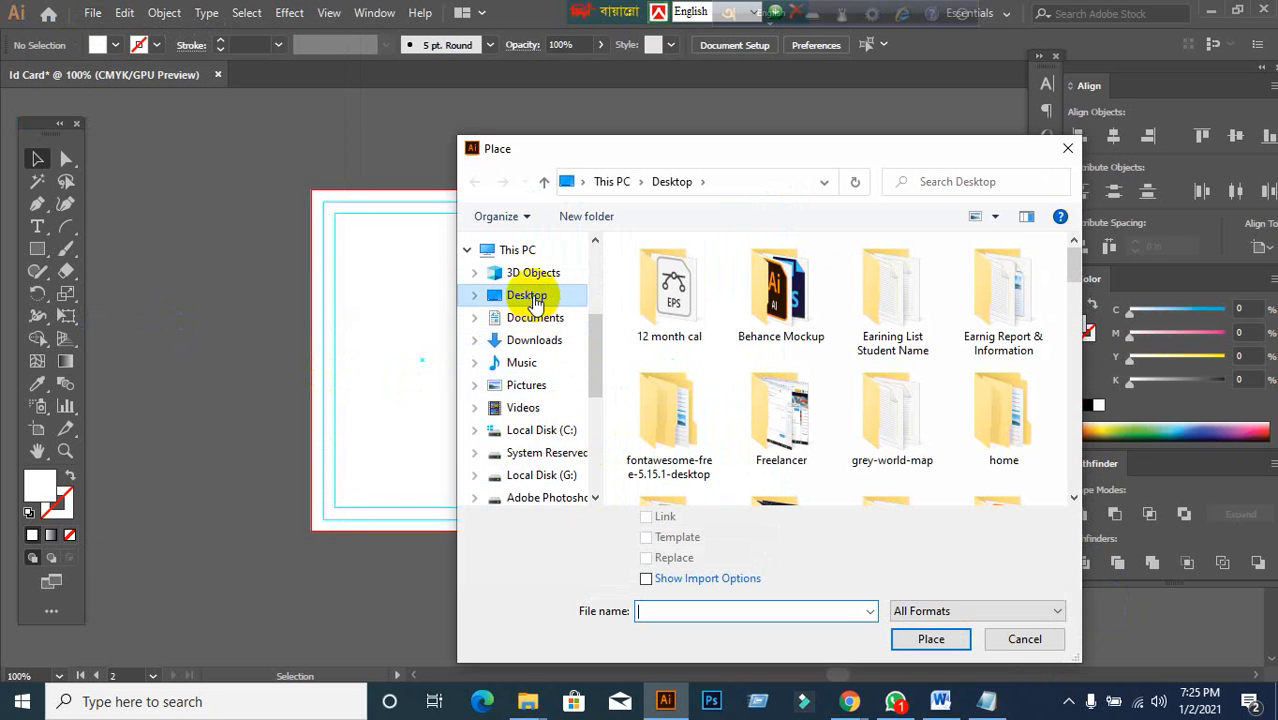
scroll(812, 390, down, 5)
scroll(813, 398, up, 2)
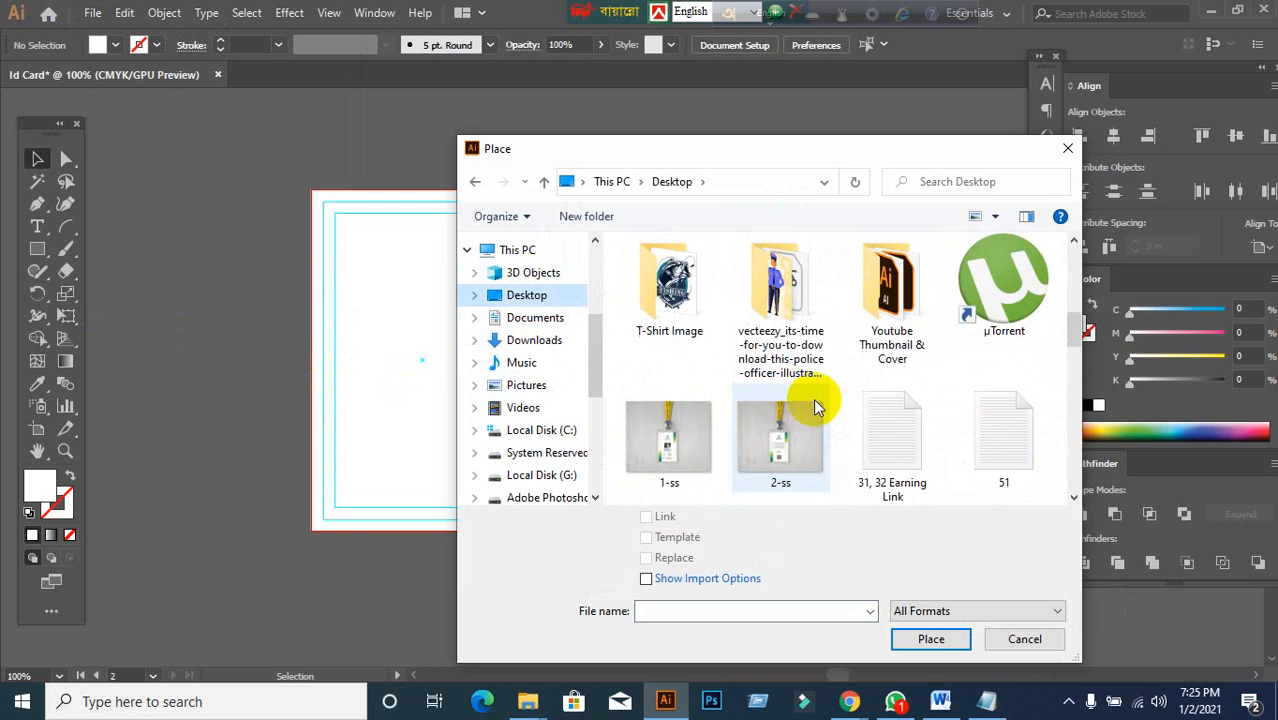
click(665, 443)
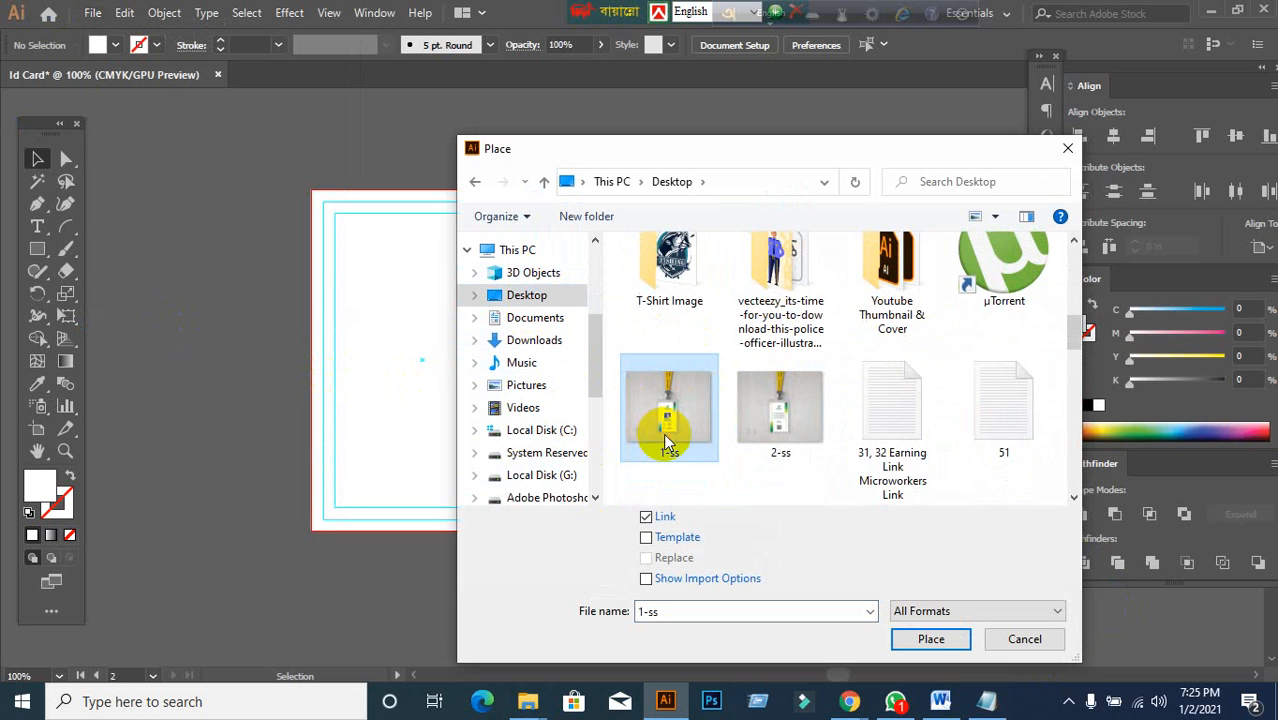
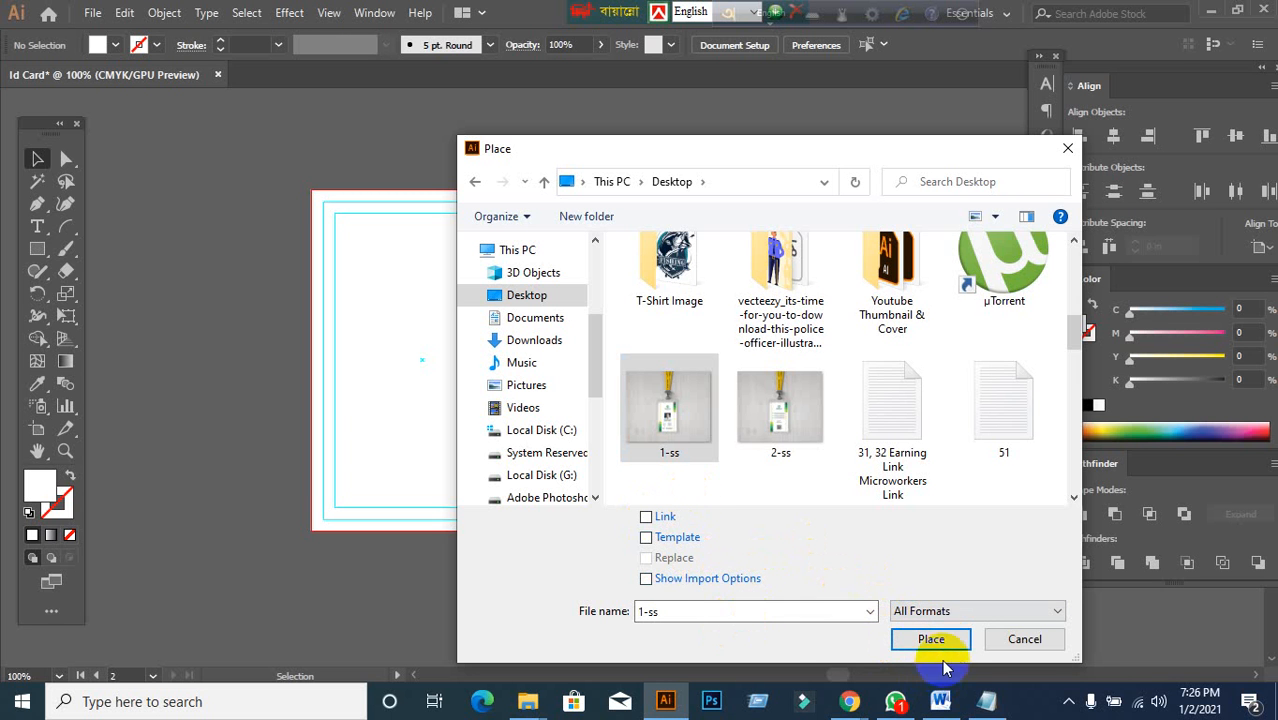
- Place the 1-ss mock-up image on the left artboard, then undo the placement
click(932, 640)
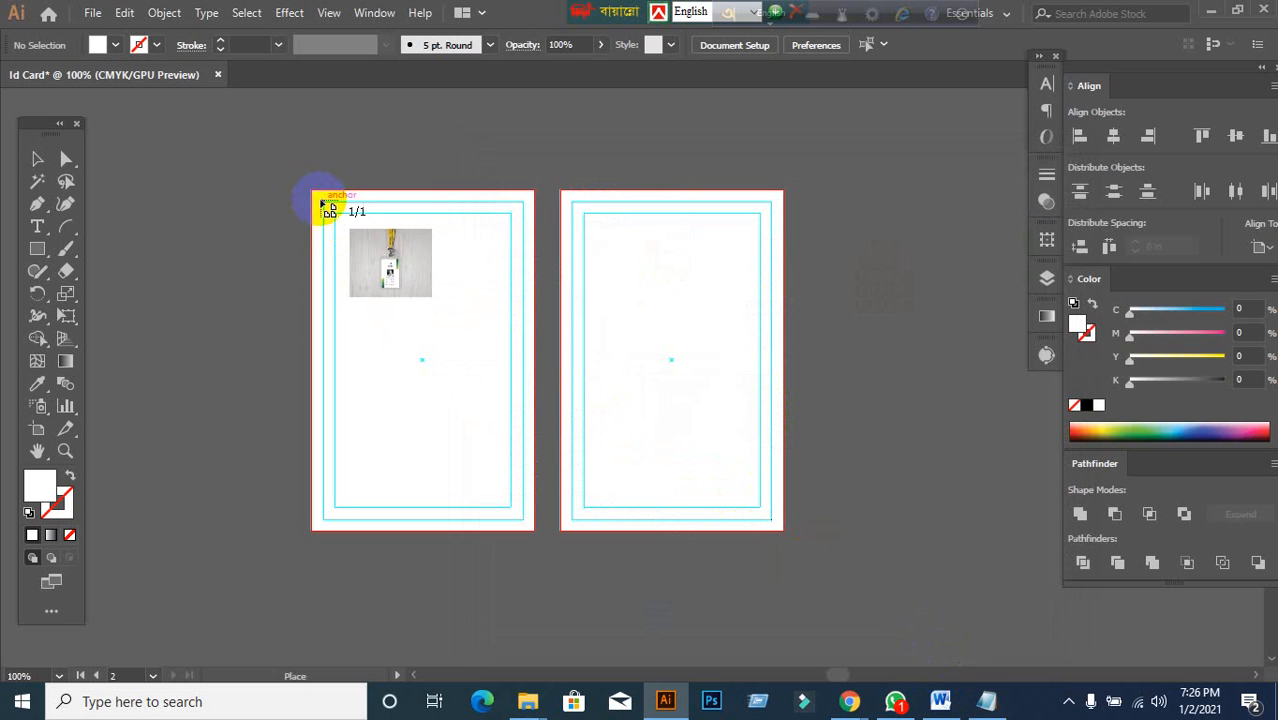
drag(329, 205, 516, 536)
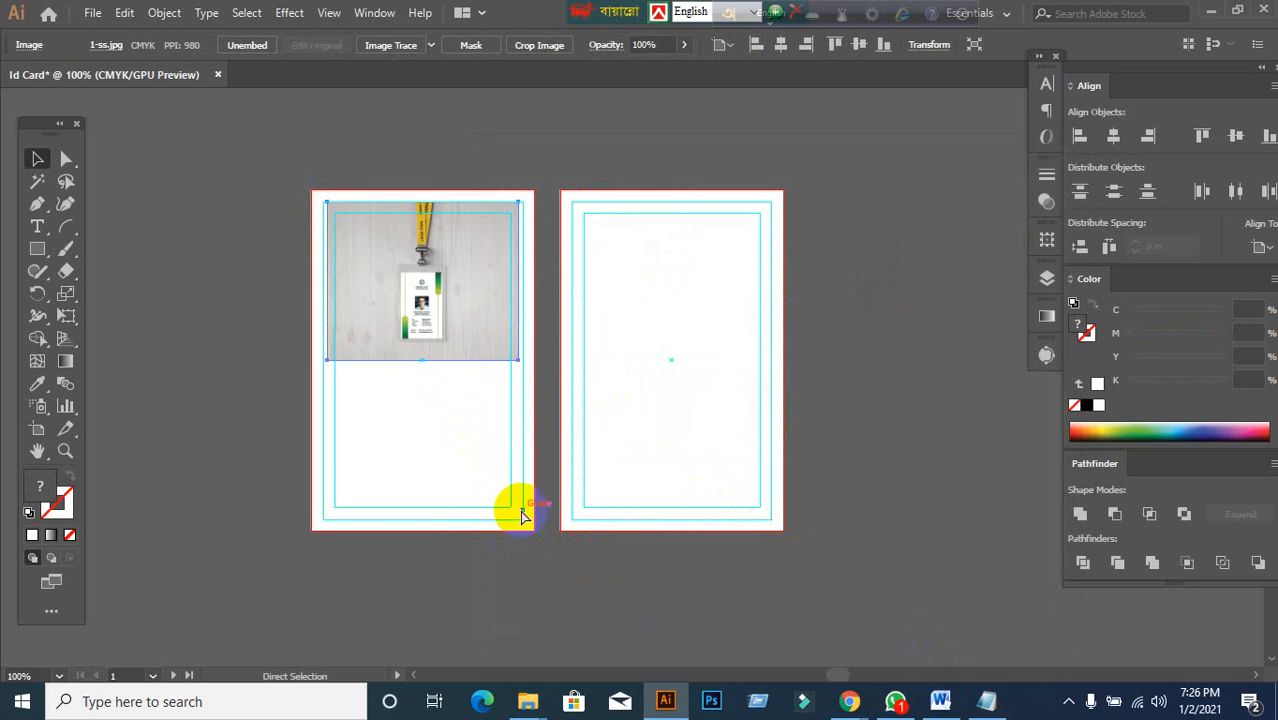
key(ctrl+z)
- Reload the 1-ss mock-up image from the Desktop through File > Place
click(92, 13)
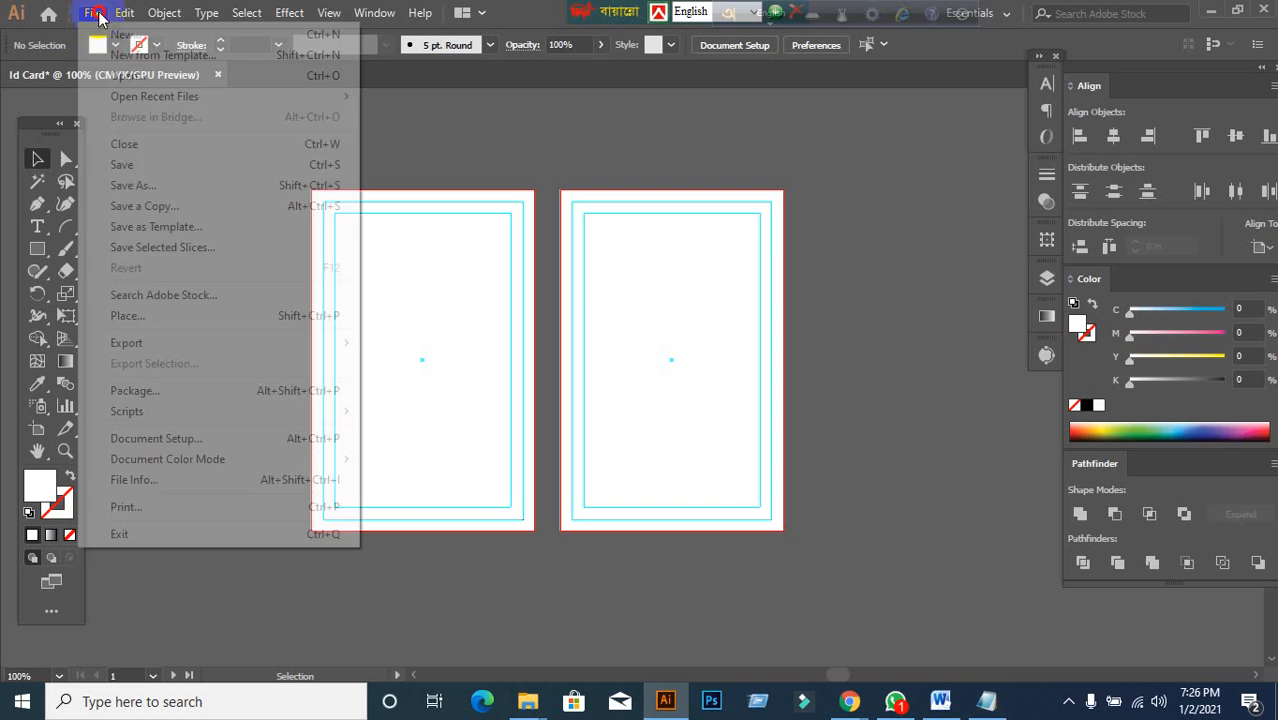
click(138, 322)
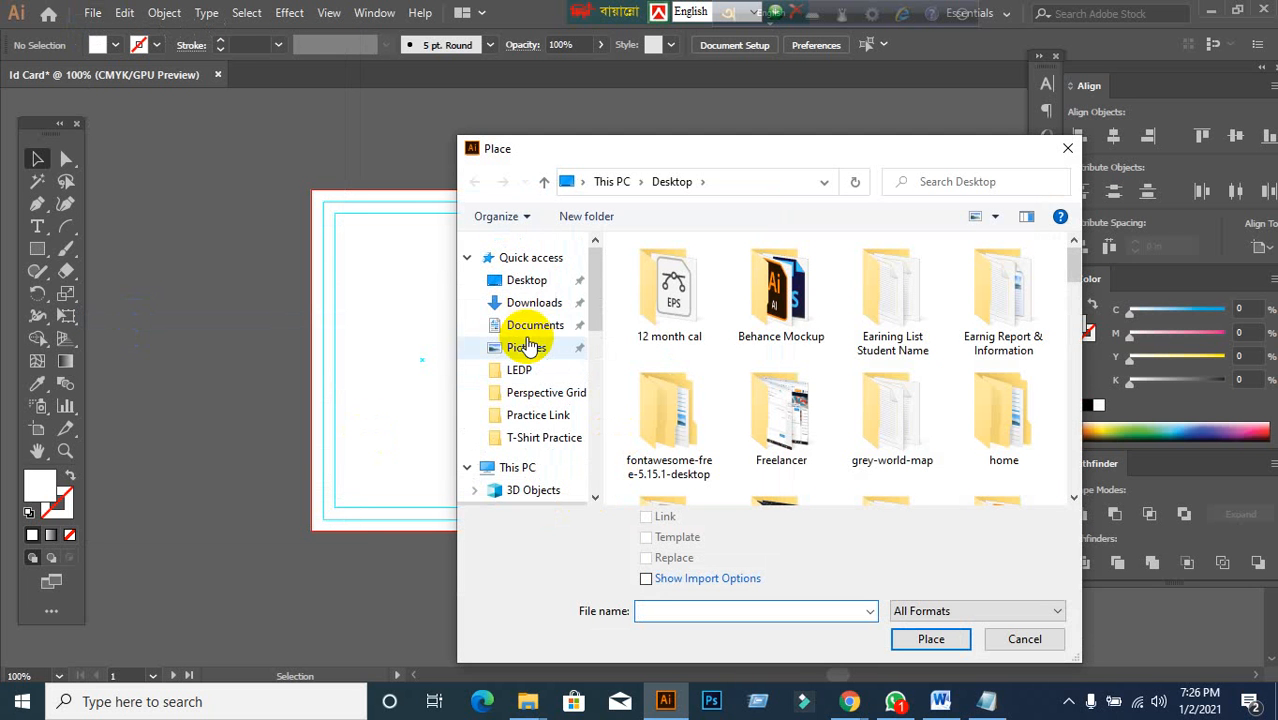
click(520, 280)
scroll(745, 440, down, 3)
scroll(752, 447, down, 5)
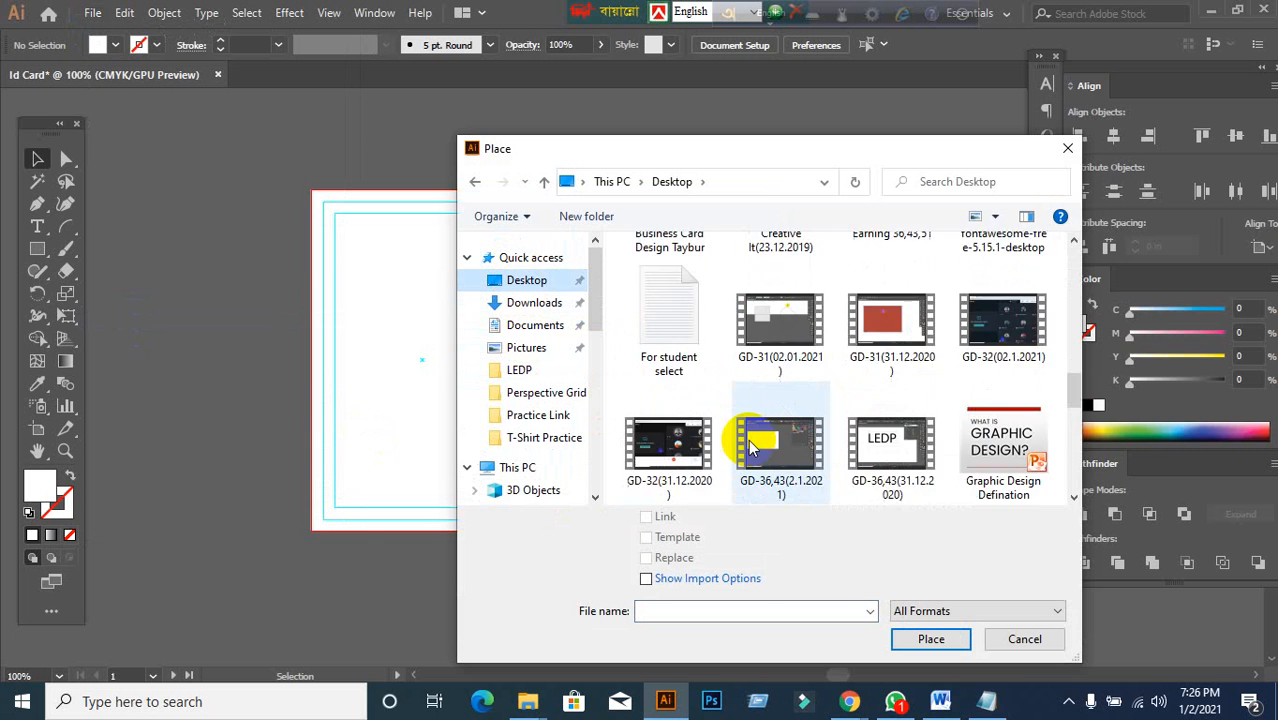
scroll(763, 462, down, 3)
scroll(766, 466, up, 5)
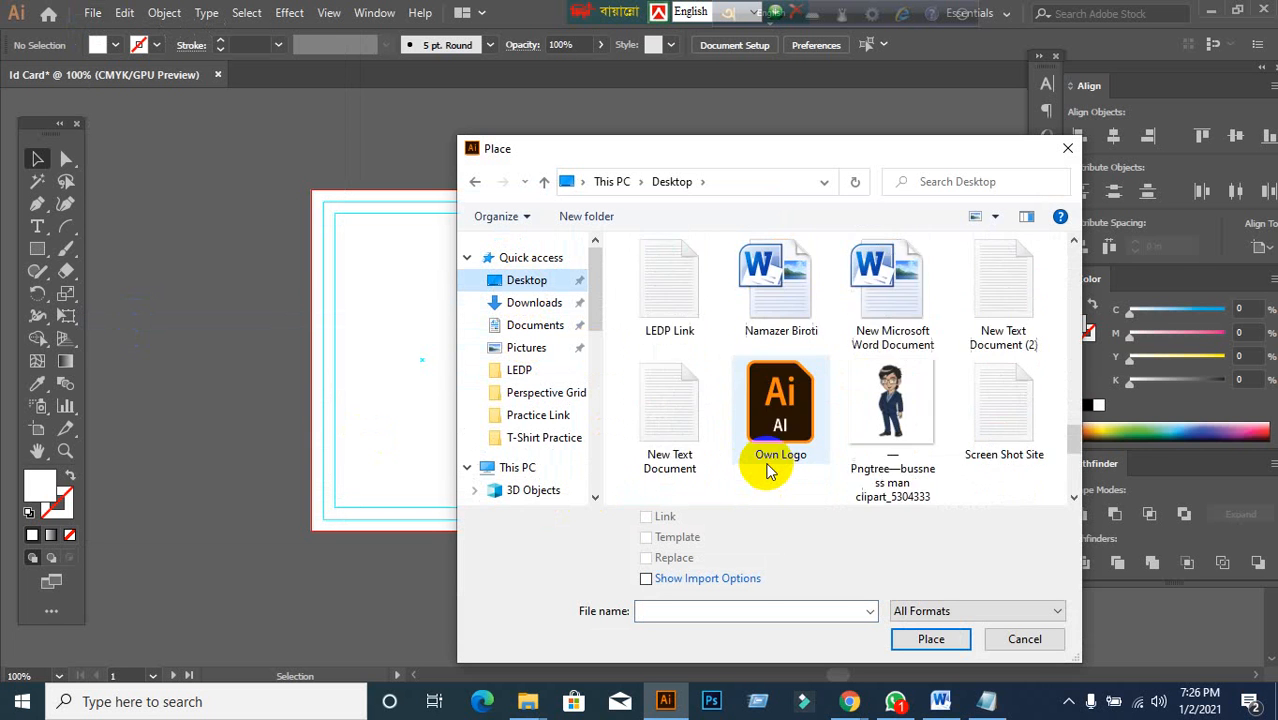
scroll(768, 470, up, 10)
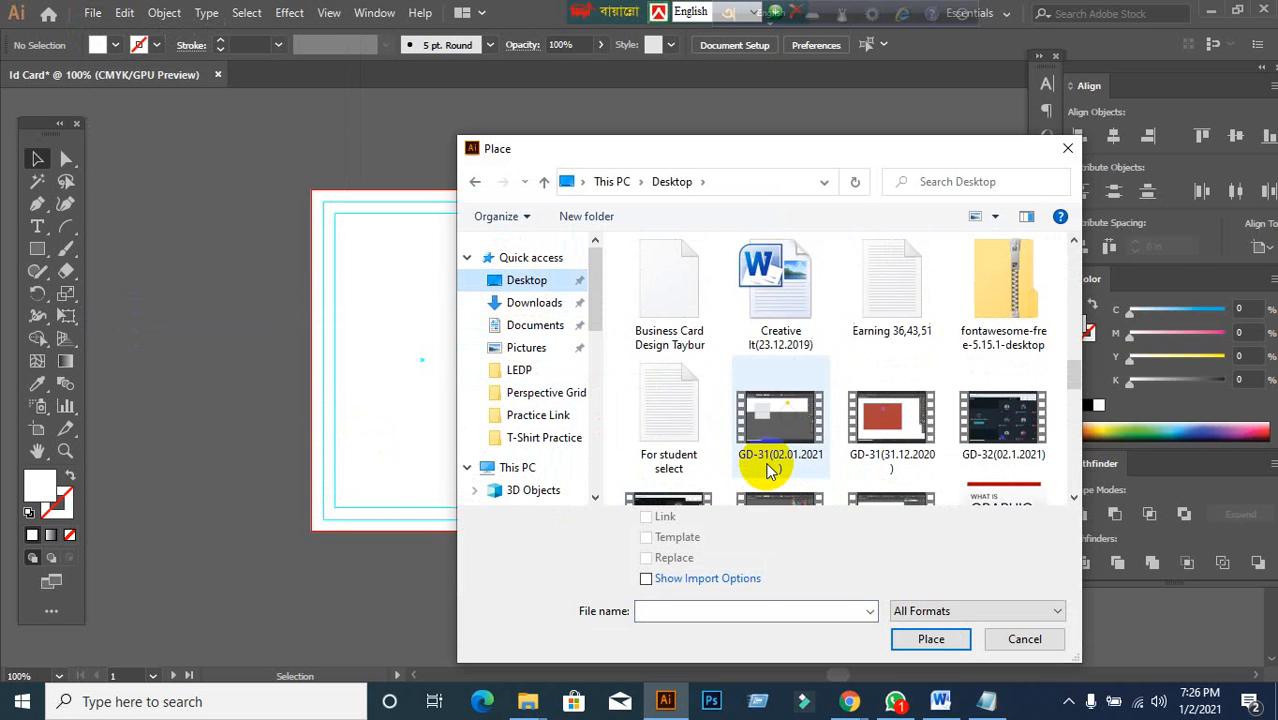
click(669, 284)
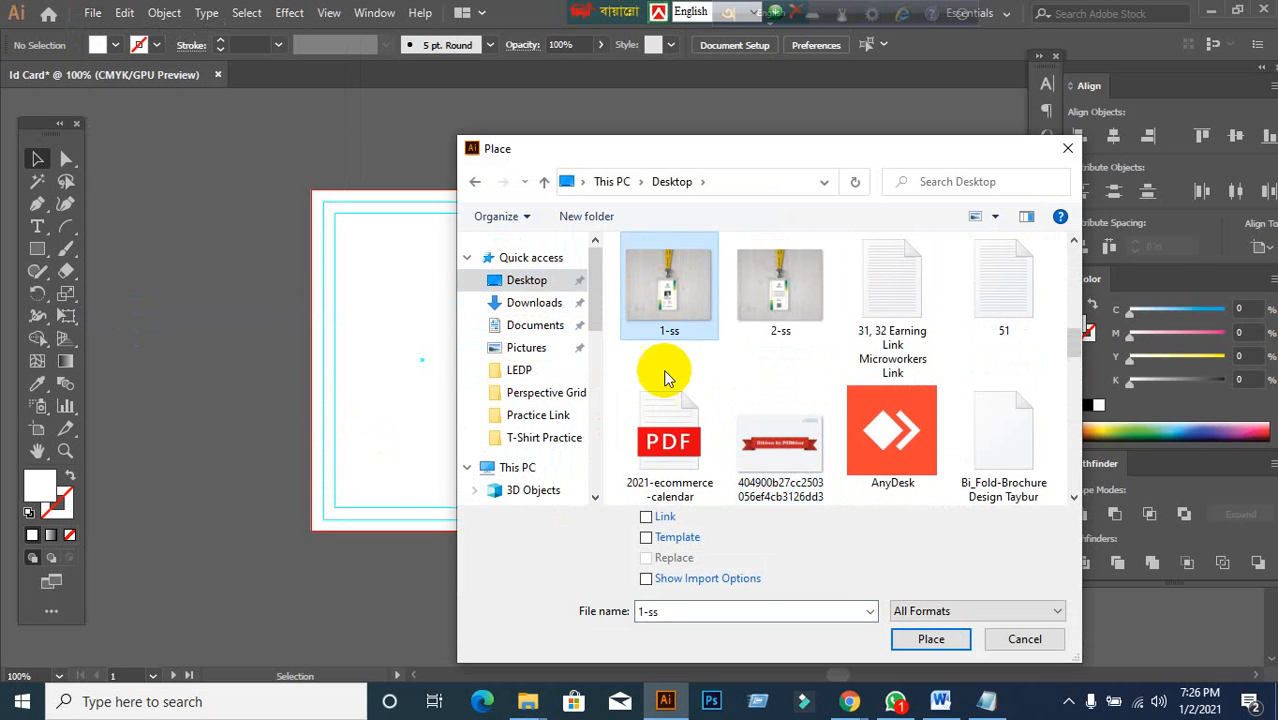
click(925, 641)
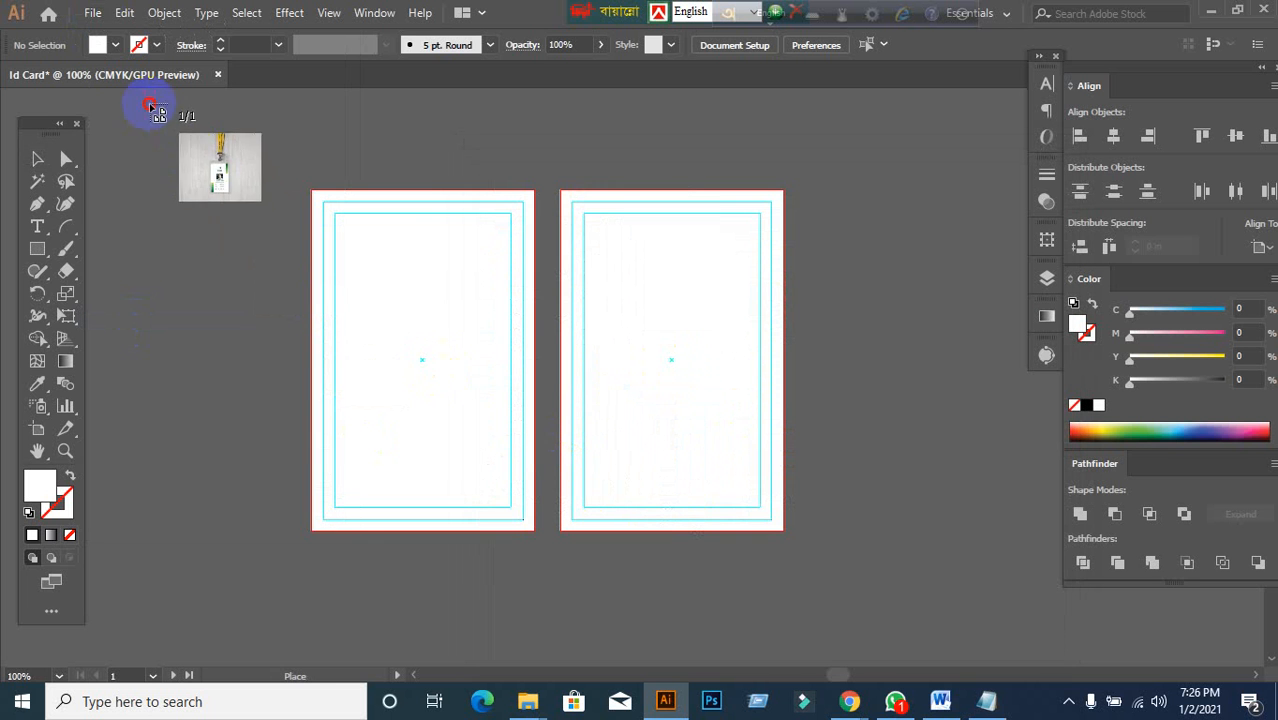
- Draw the 1-ss photo in, move it up-left off the artboards, and deselect it
drag(152, 106, 700, 676)
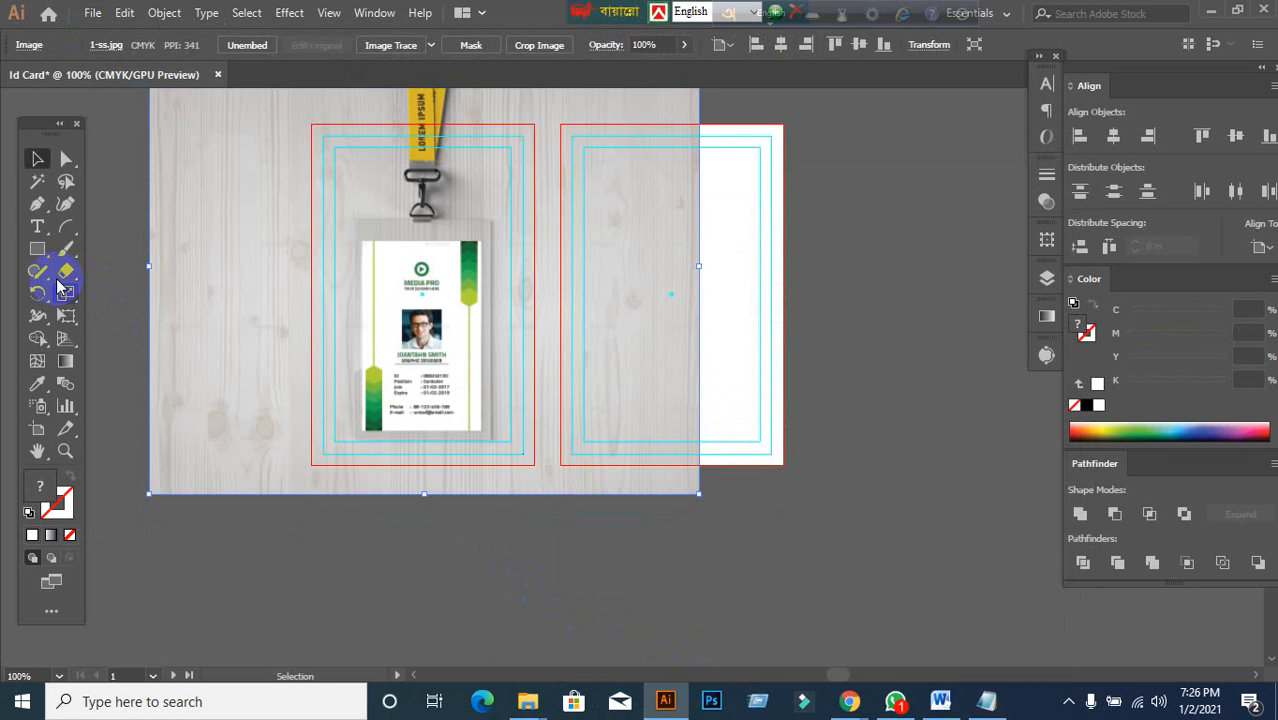
scroll(583, 568, down, 1)
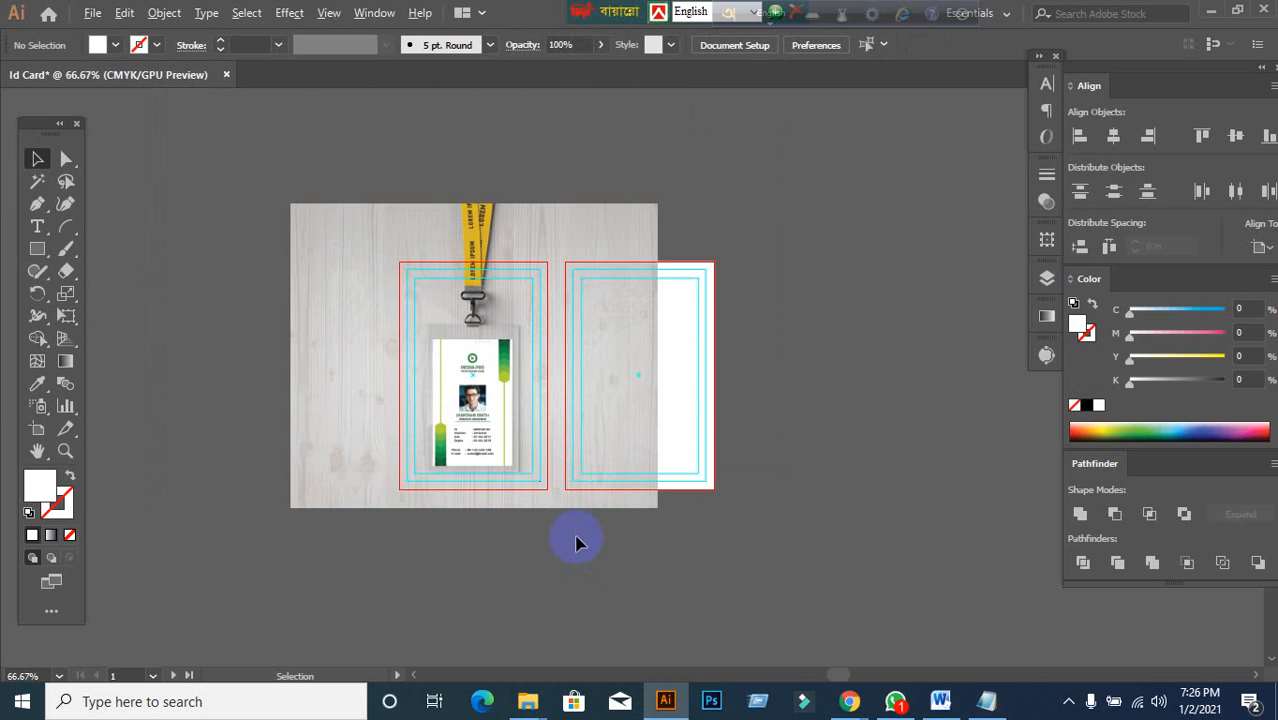
drag(551, 471, 340, 330)
drag(415, 550, 527, 552)
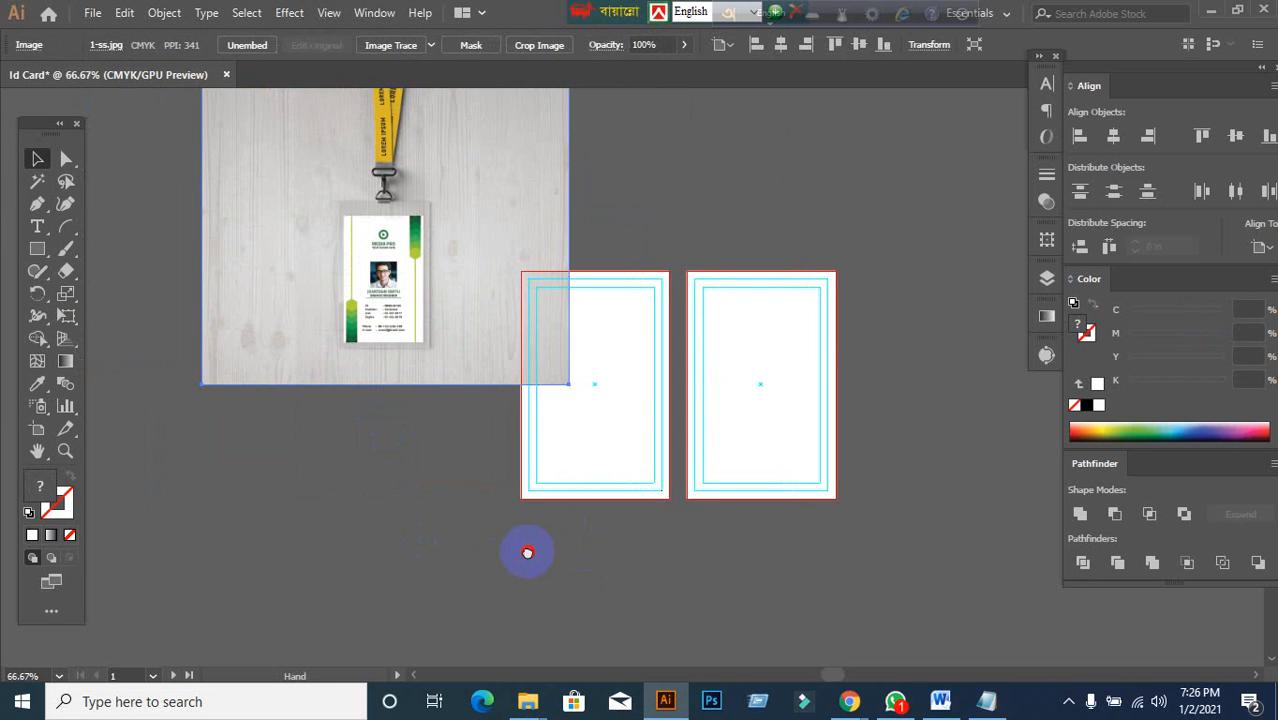
scroll(484, 472, up, 1)
drag(465, 300, 407, 277)
click(832, 191)
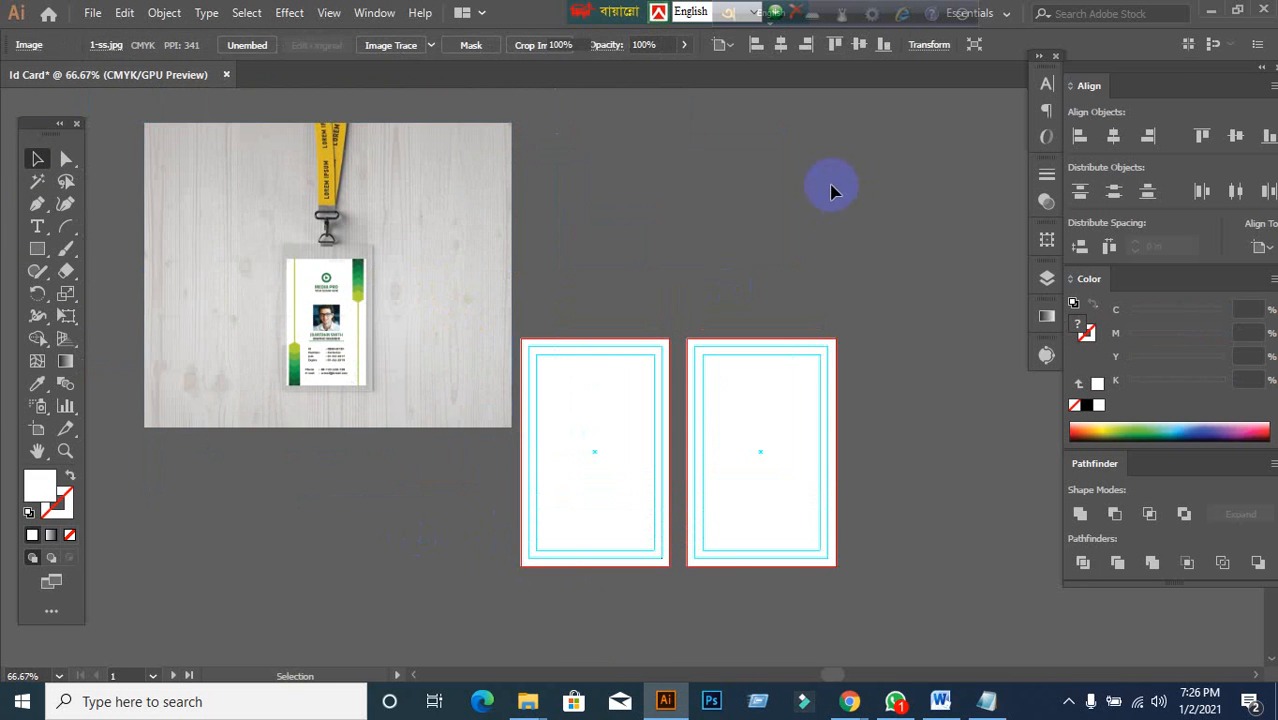
click(1213, 12)
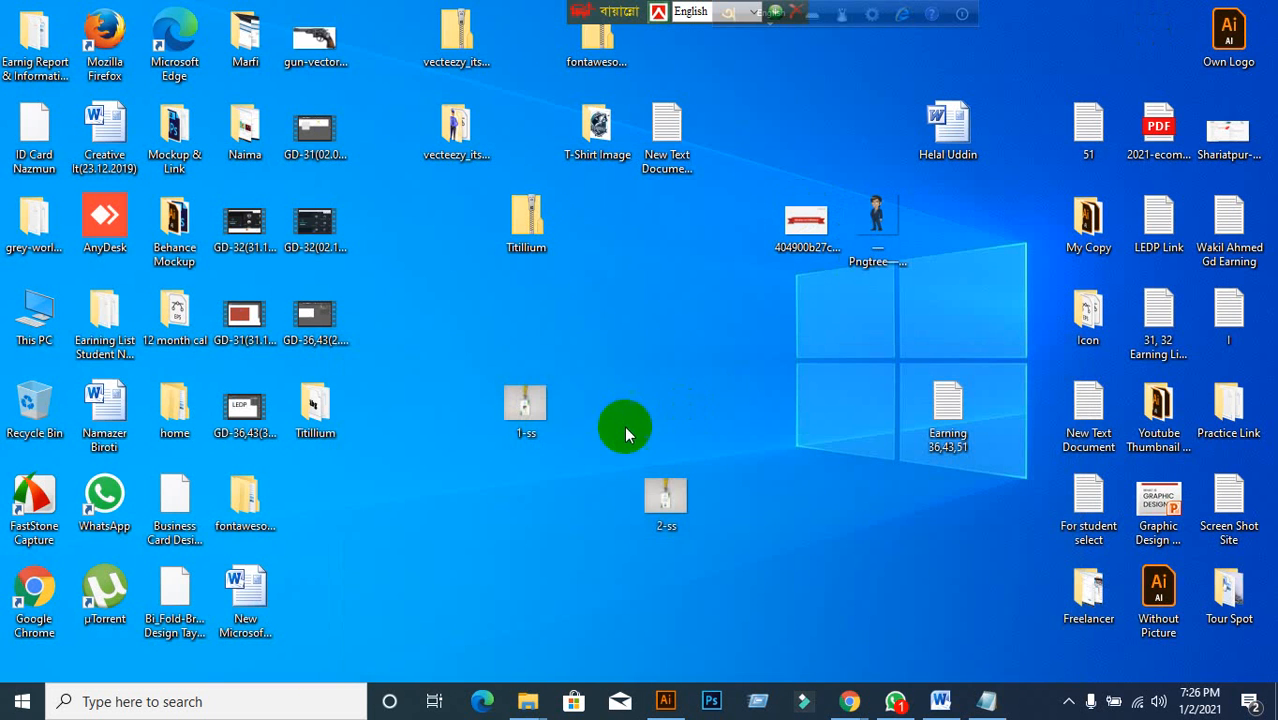
drag(536, 411, 653, 259)
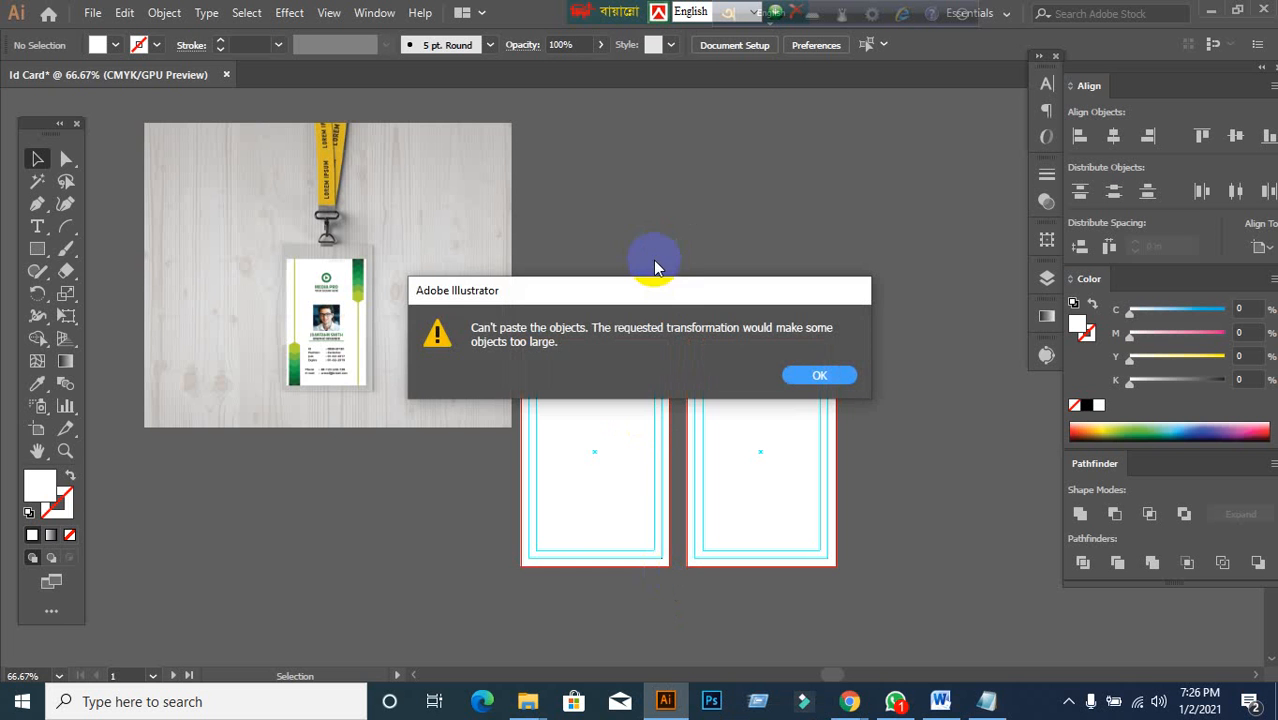
click(820, 378)
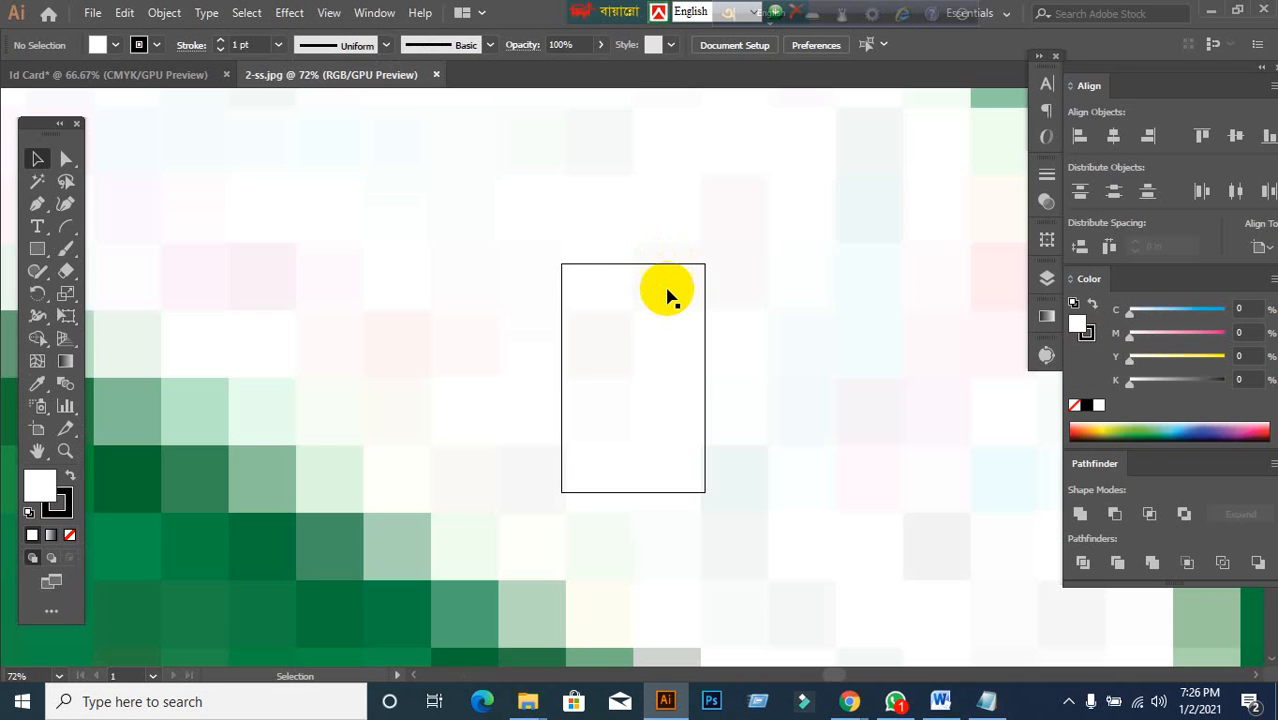
scroll(668, 295, down, 8)
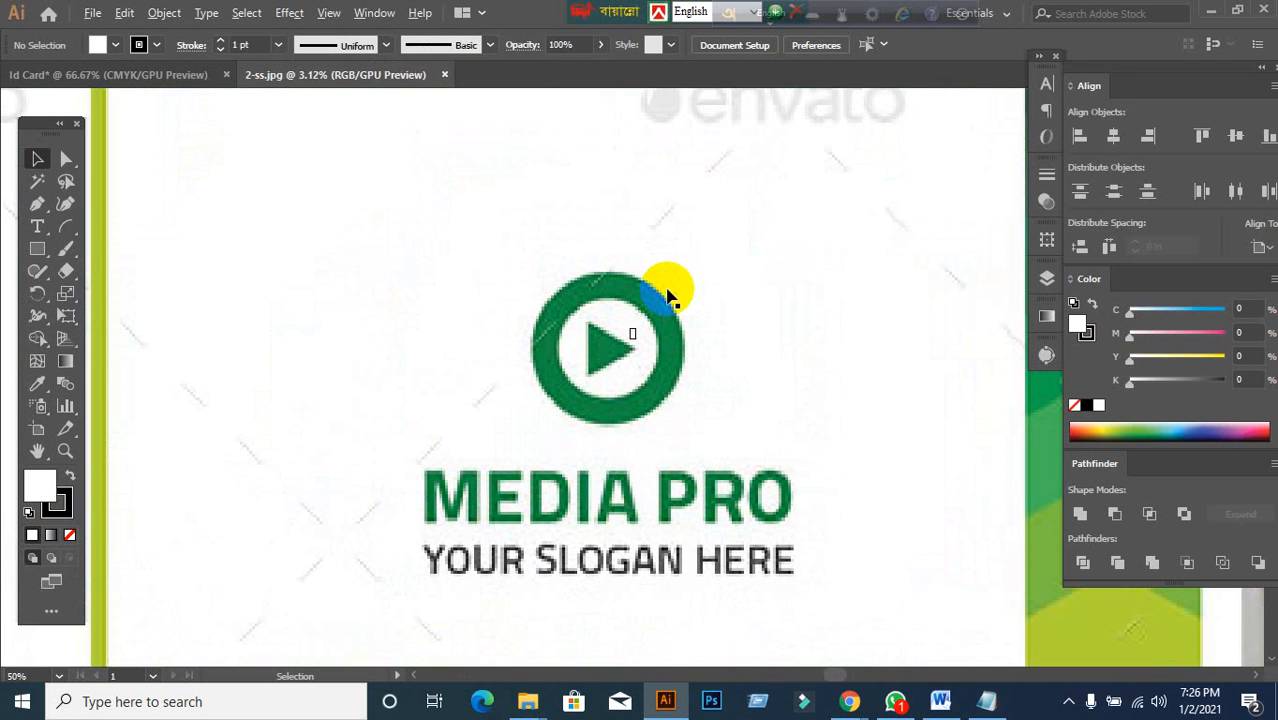
click(445, 75)
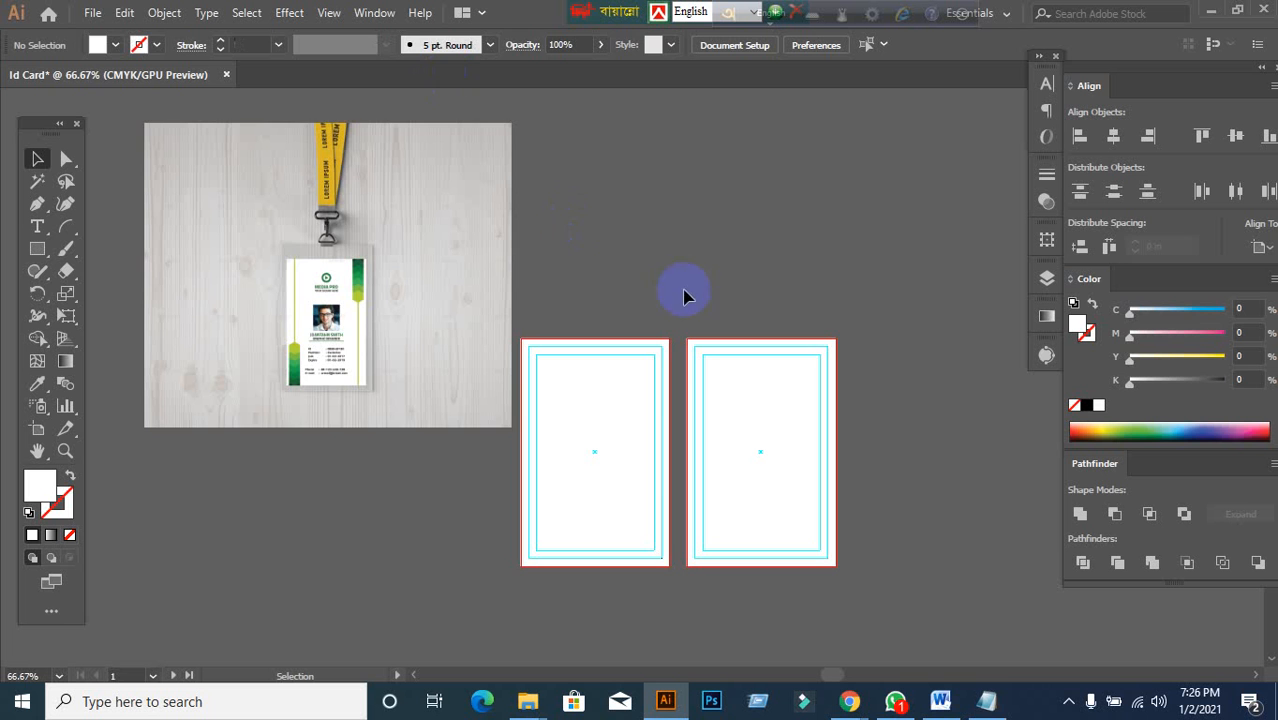
click(420, 278)
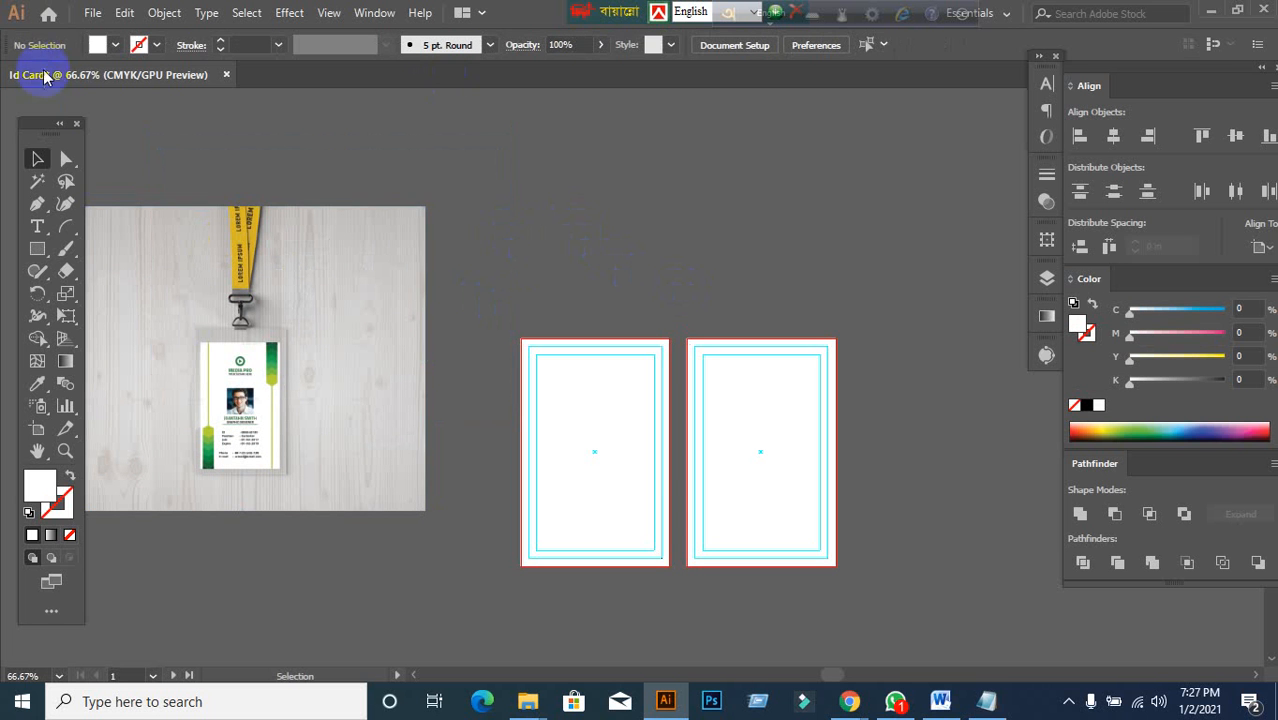
- Deselect the photo and load 2-ss from the Desktop through File > Place
click(120, 100)
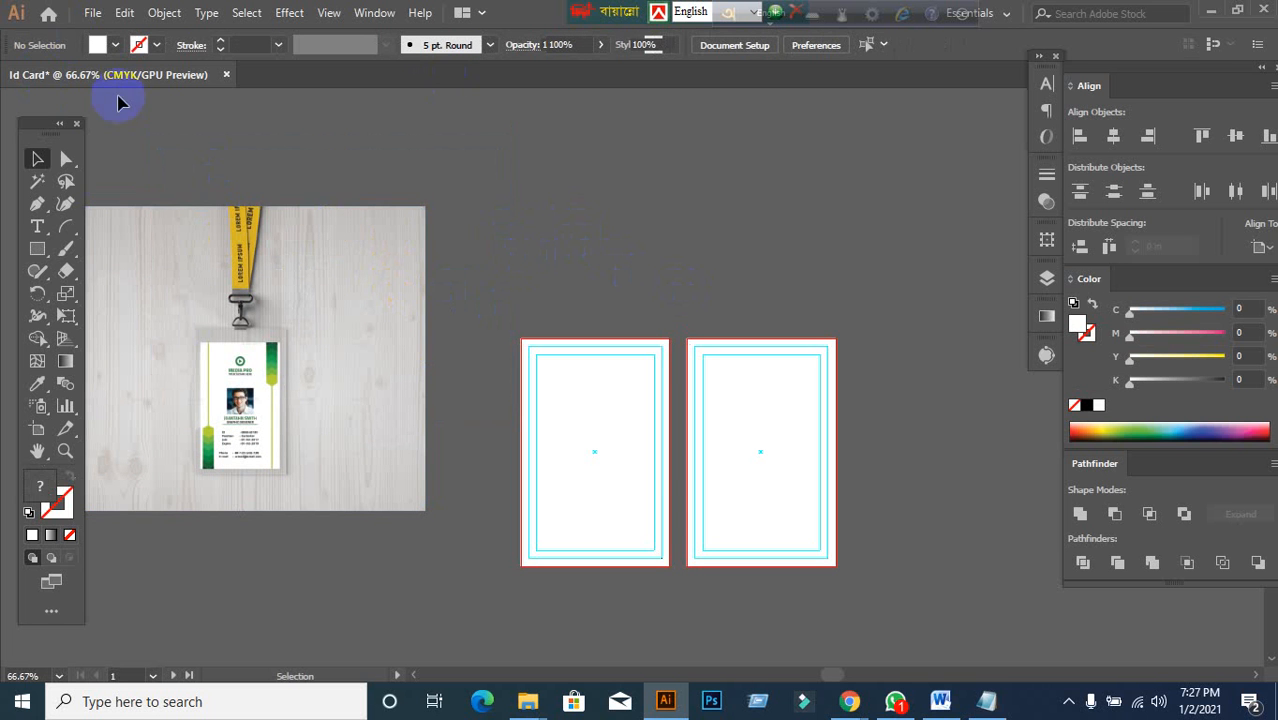
click(92, 12)
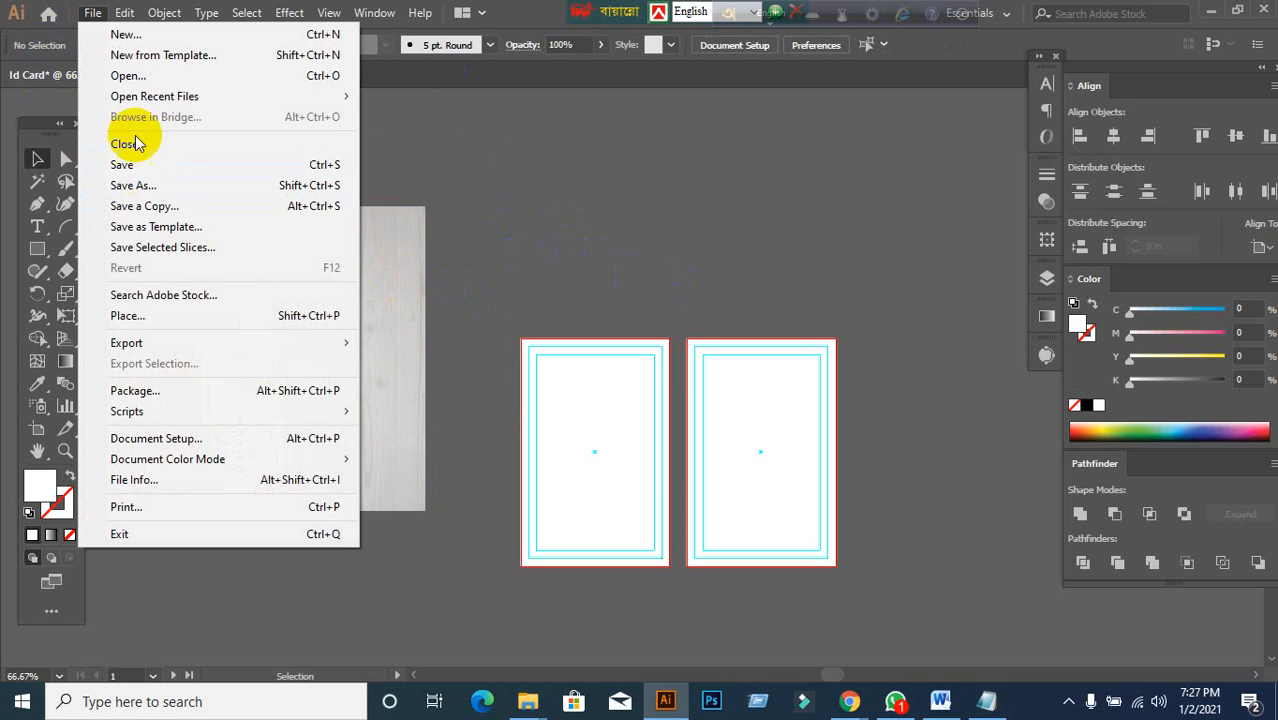
click(126, 315)
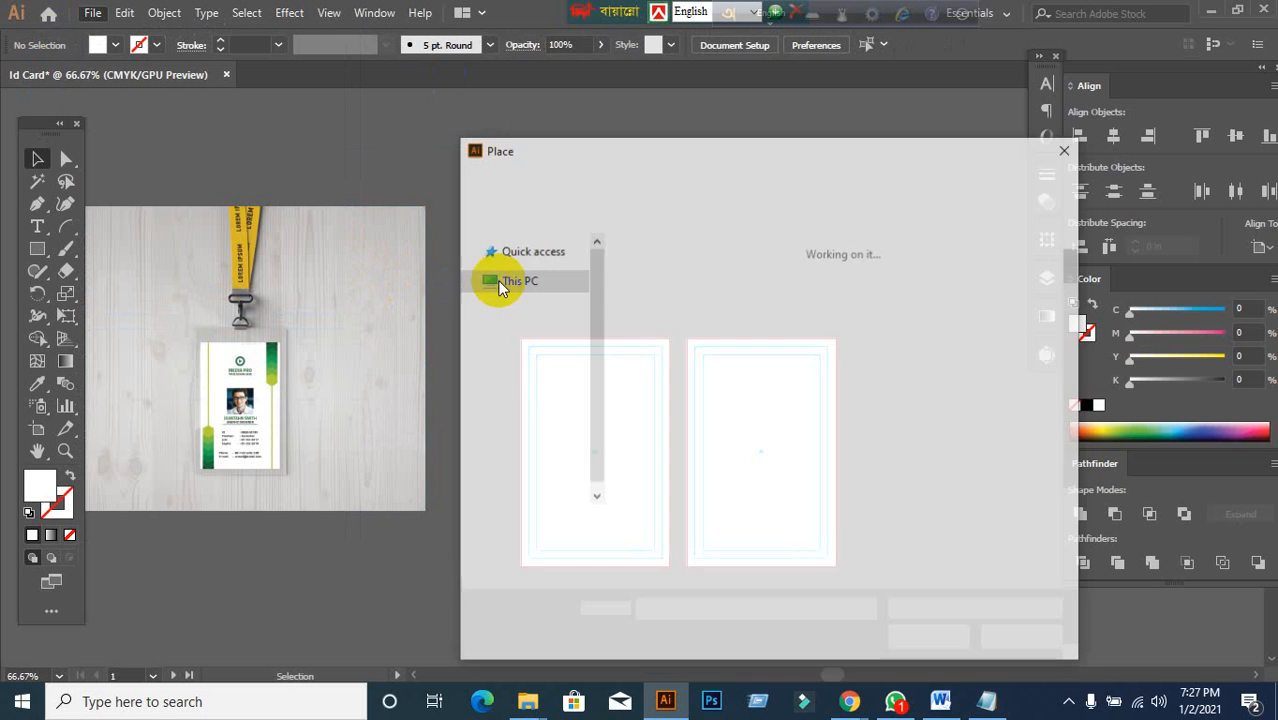
scroll(760, 368, down, 1)
scroll(747, 365, up, 2)
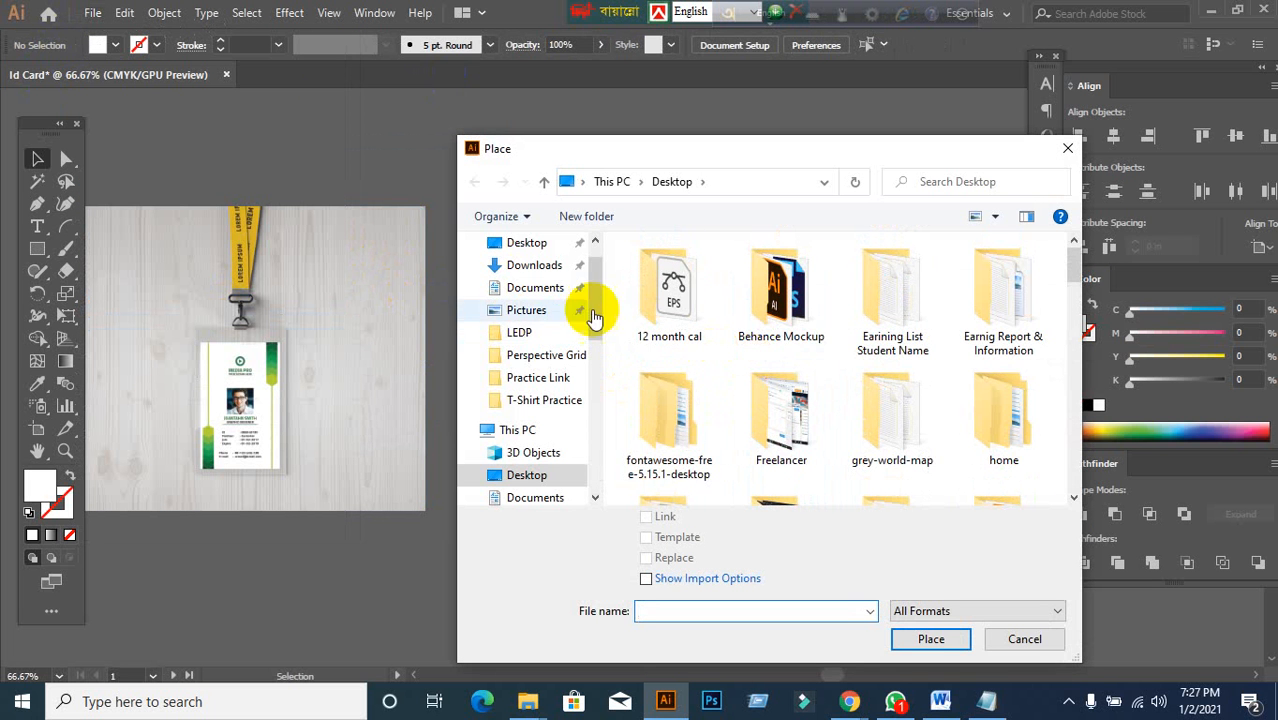
scroll(535, 295, up, 1)
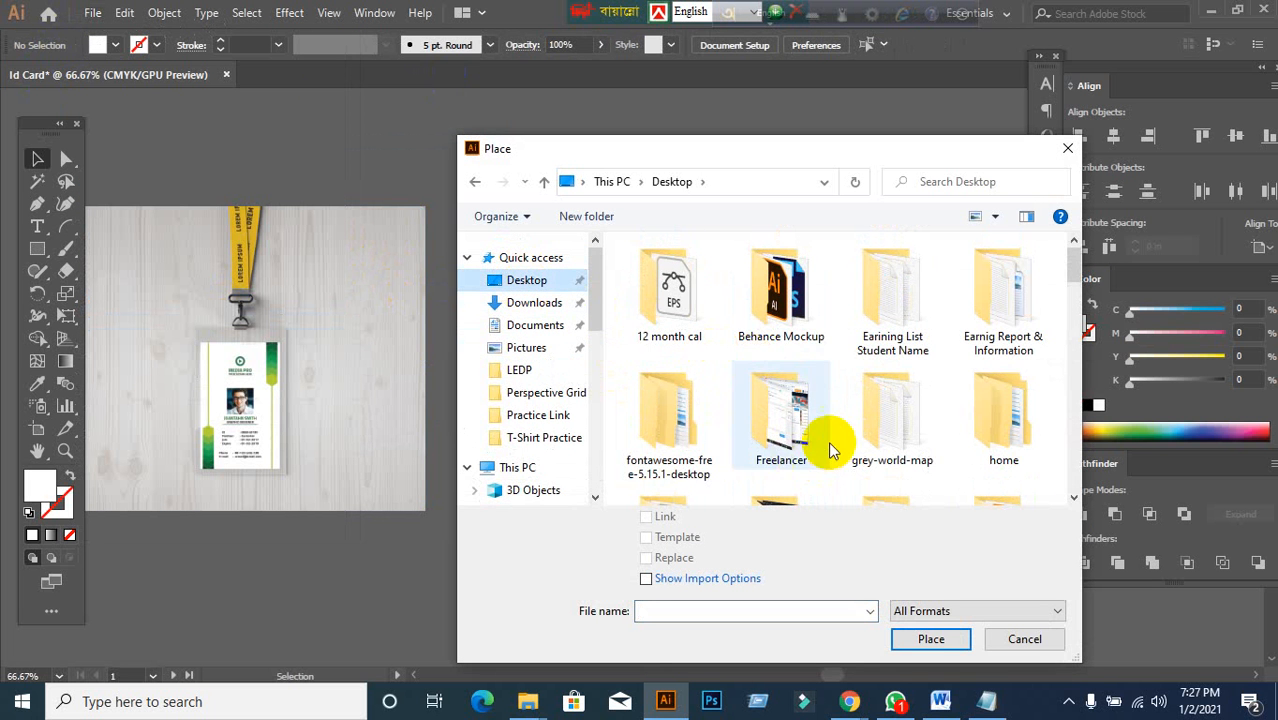
scroll(835, 430, down, 6)
scroll(845, 420, down, 3)
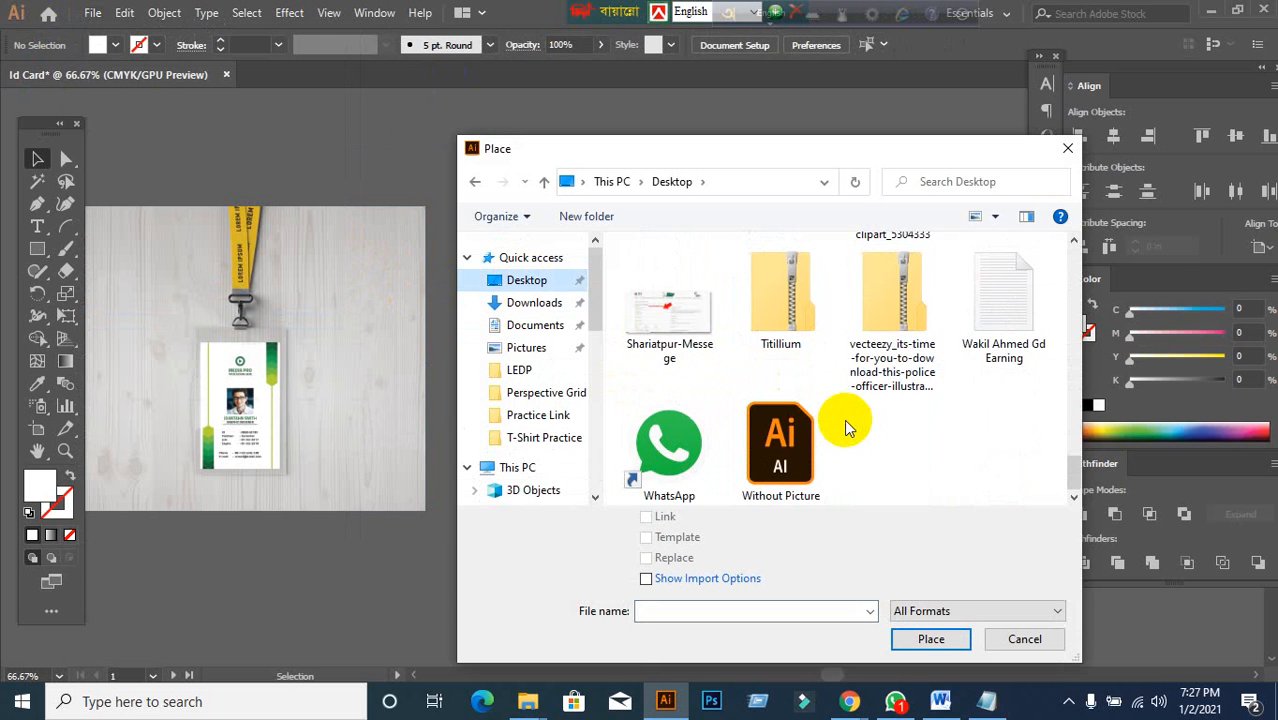
scroll(845, 428, up, 3)
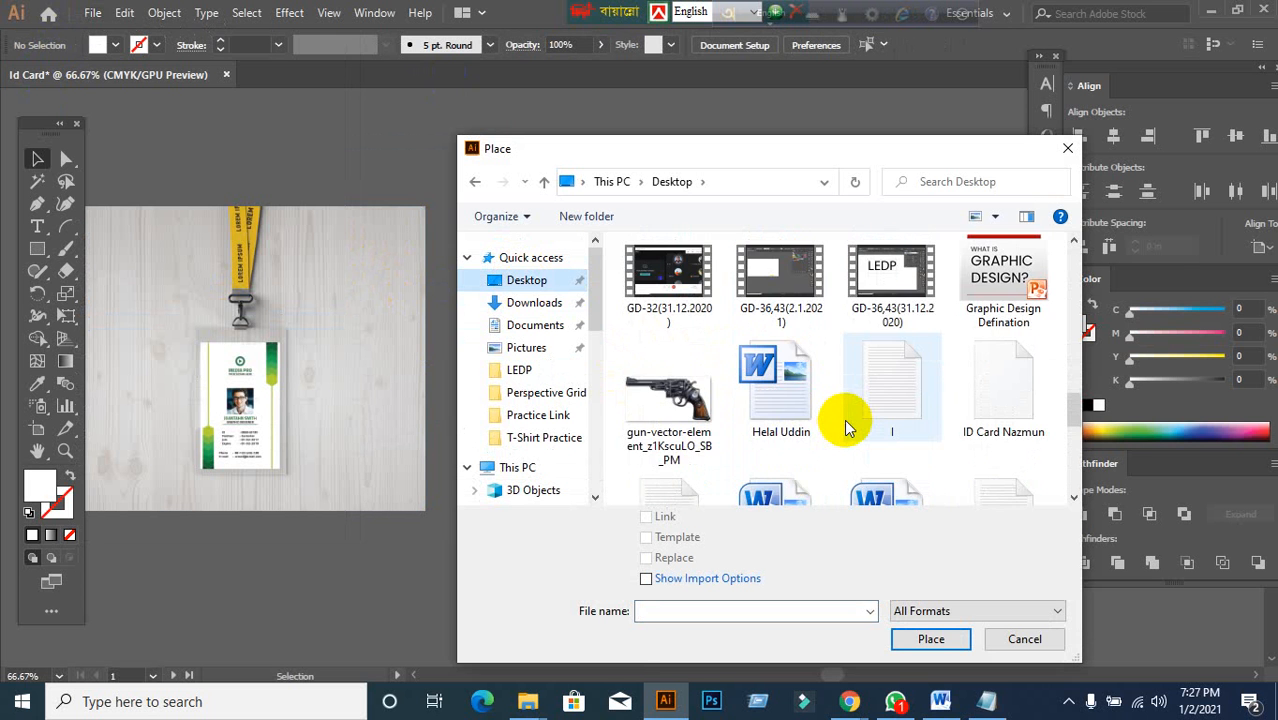
scroll(845, 428, up, 6)
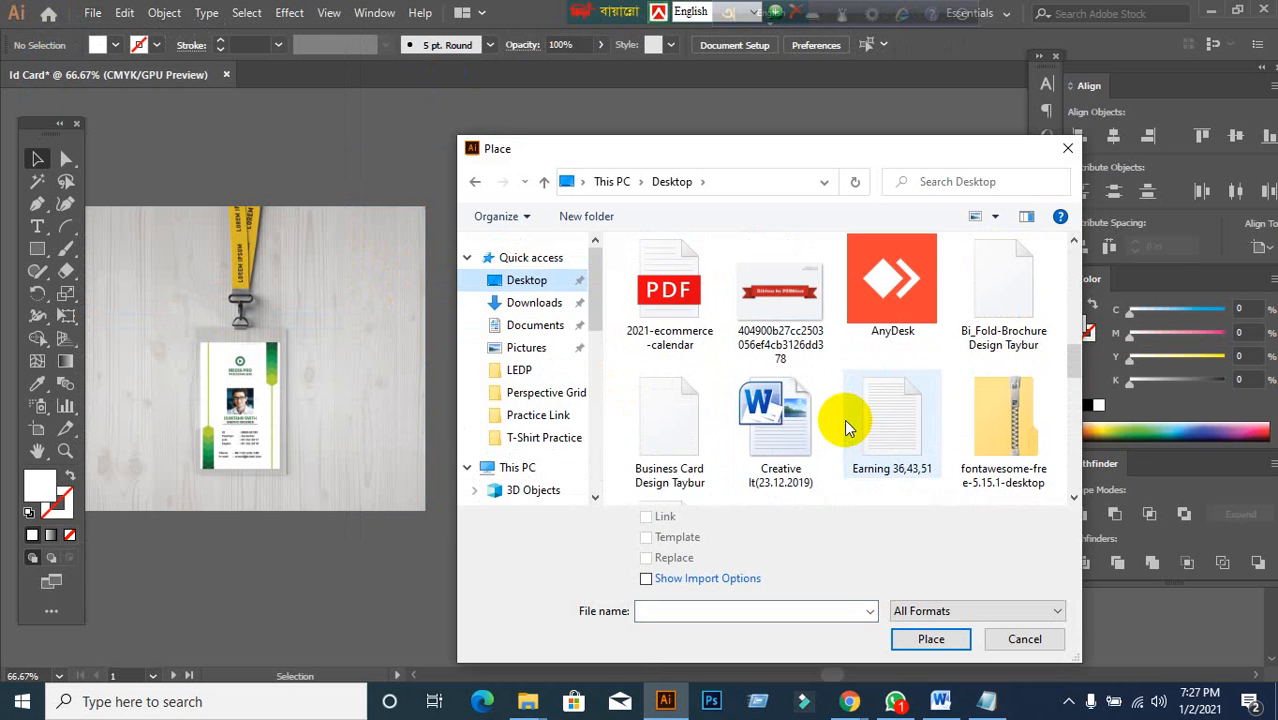
scroll(856, 419, up, 2)
click(810, 300)
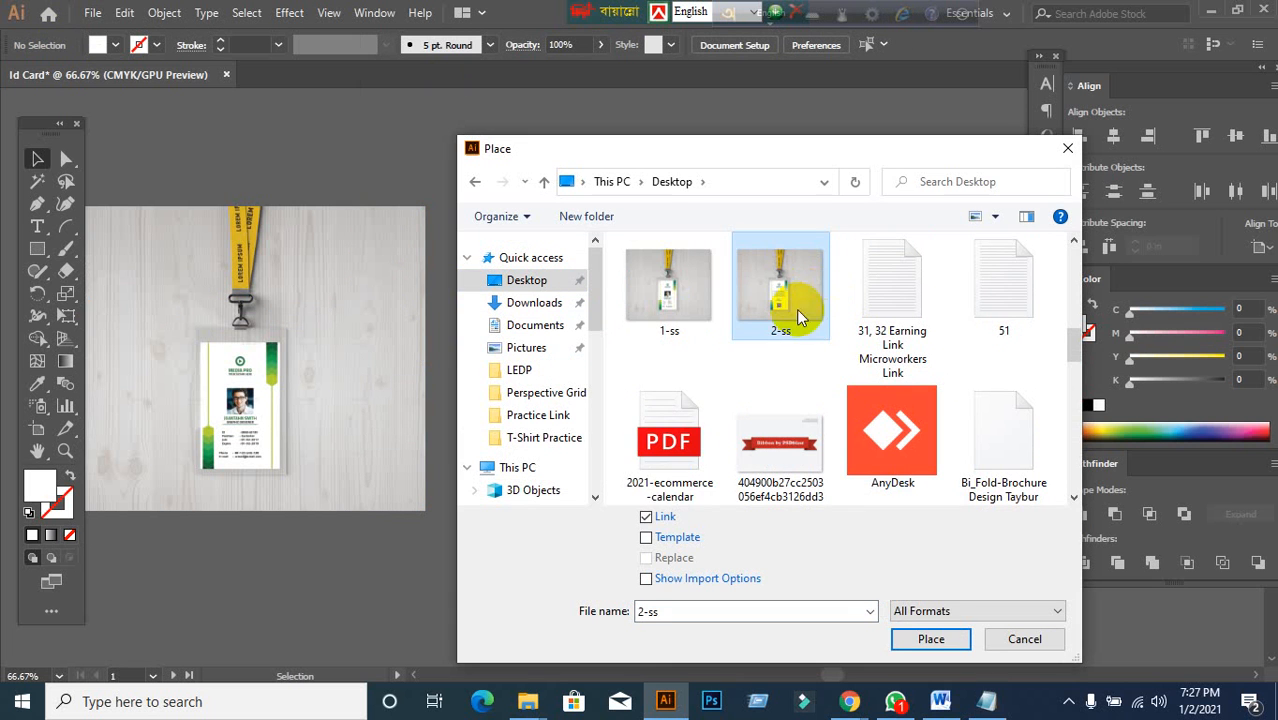
click(927, 640)
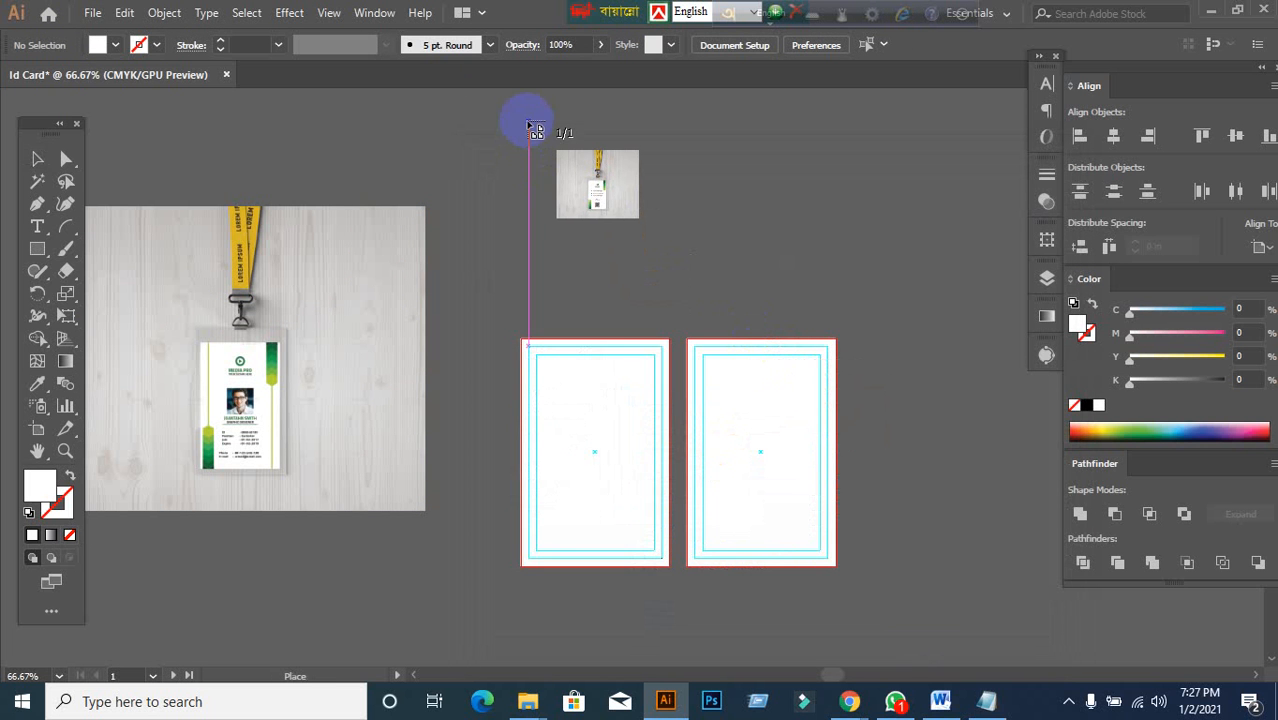
- Draw the 2-ss mock-up in at about 9.5 in wide and reposition it over the artboards
drag(521, 113, 1014, 586)
drag(680, 372, 306, 301)
drag(870, 342, 848, 273)
drag(820, 326, 885, 305)
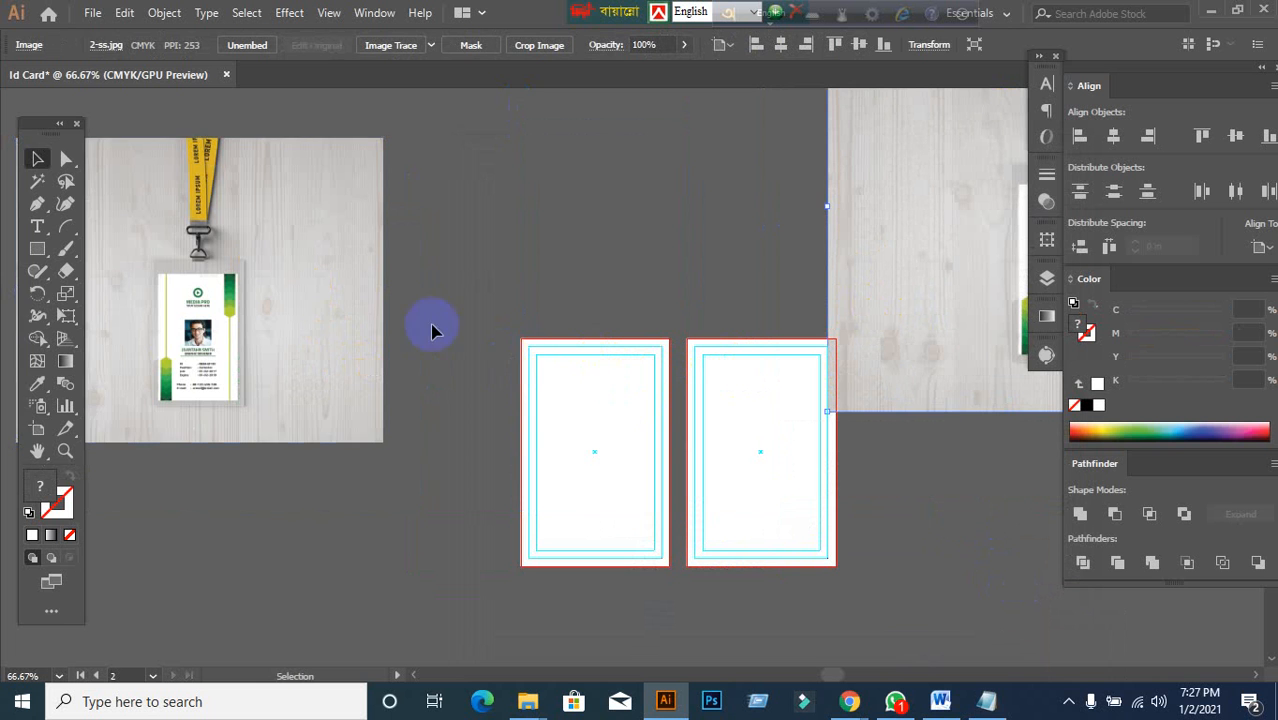
- Move the 1-ss photo onto the first artboard's corner and enlarge it
drag(285, 330, 462, 328)
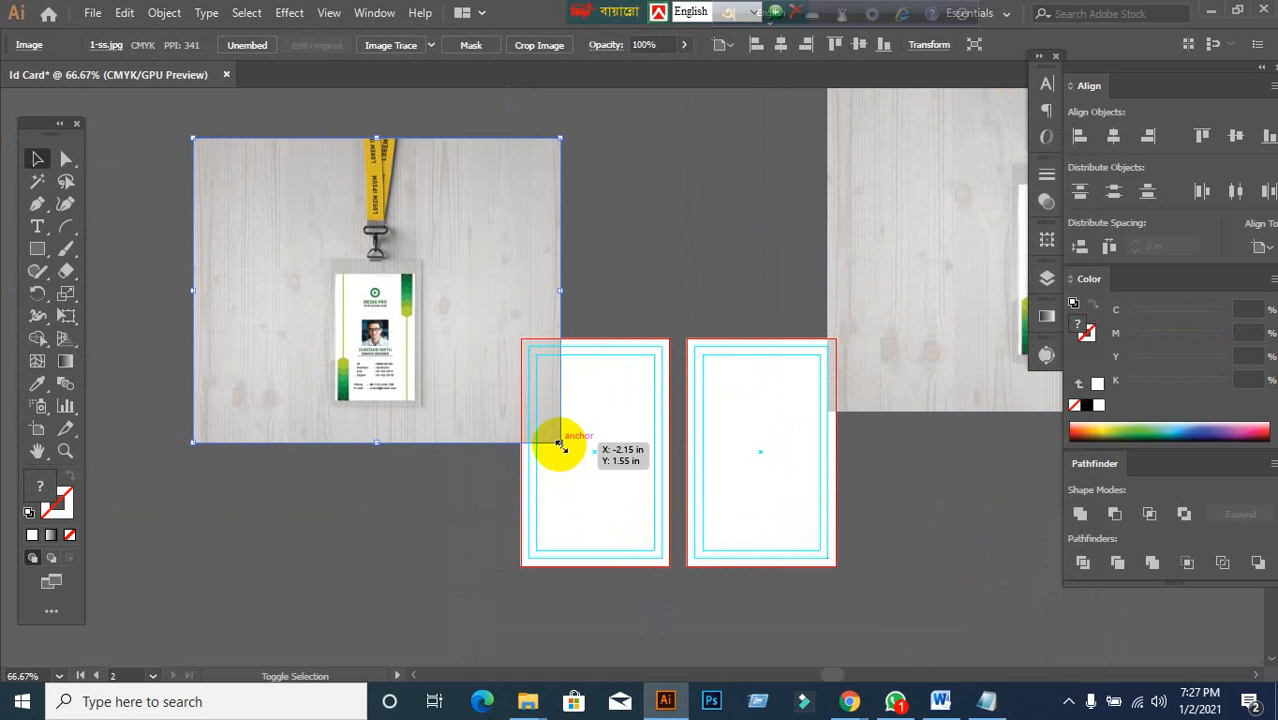
drag(560, 445, 830, 624)
scroll(394, 492, down, 1)
drag(436, 439, 331, 426)
drag(715, 519, 833, 568)
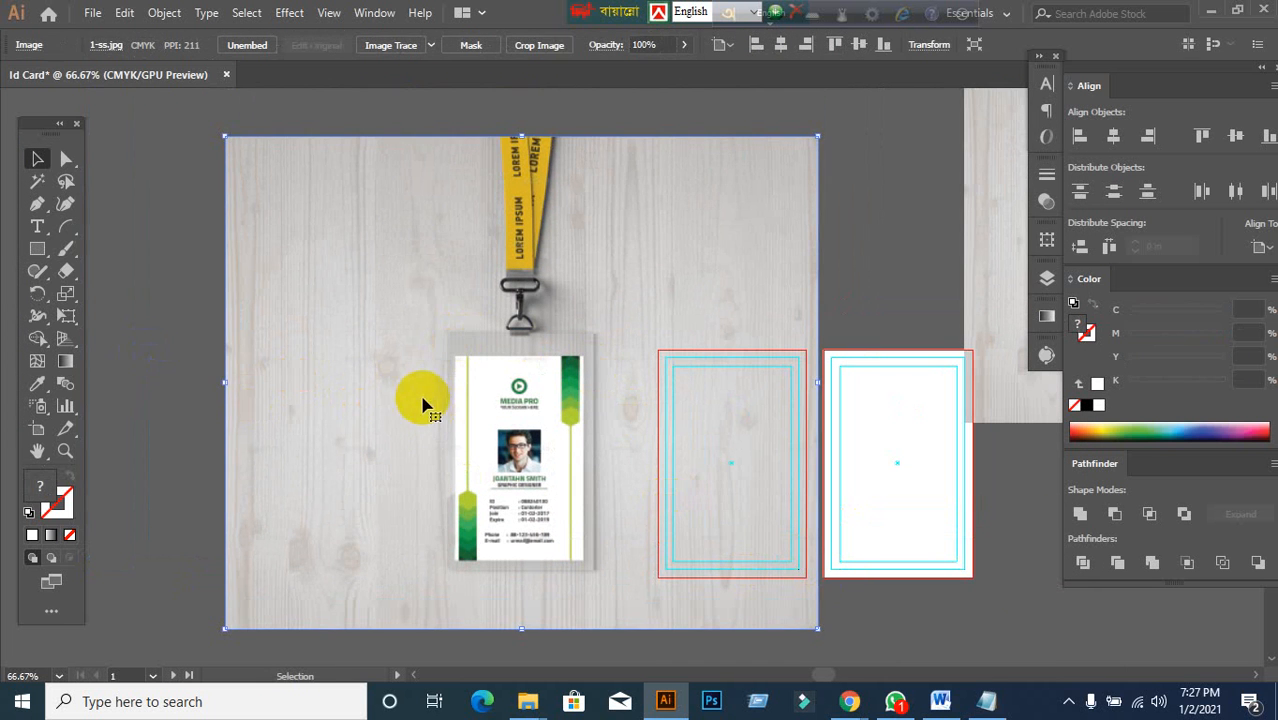
right_click(407, 250)
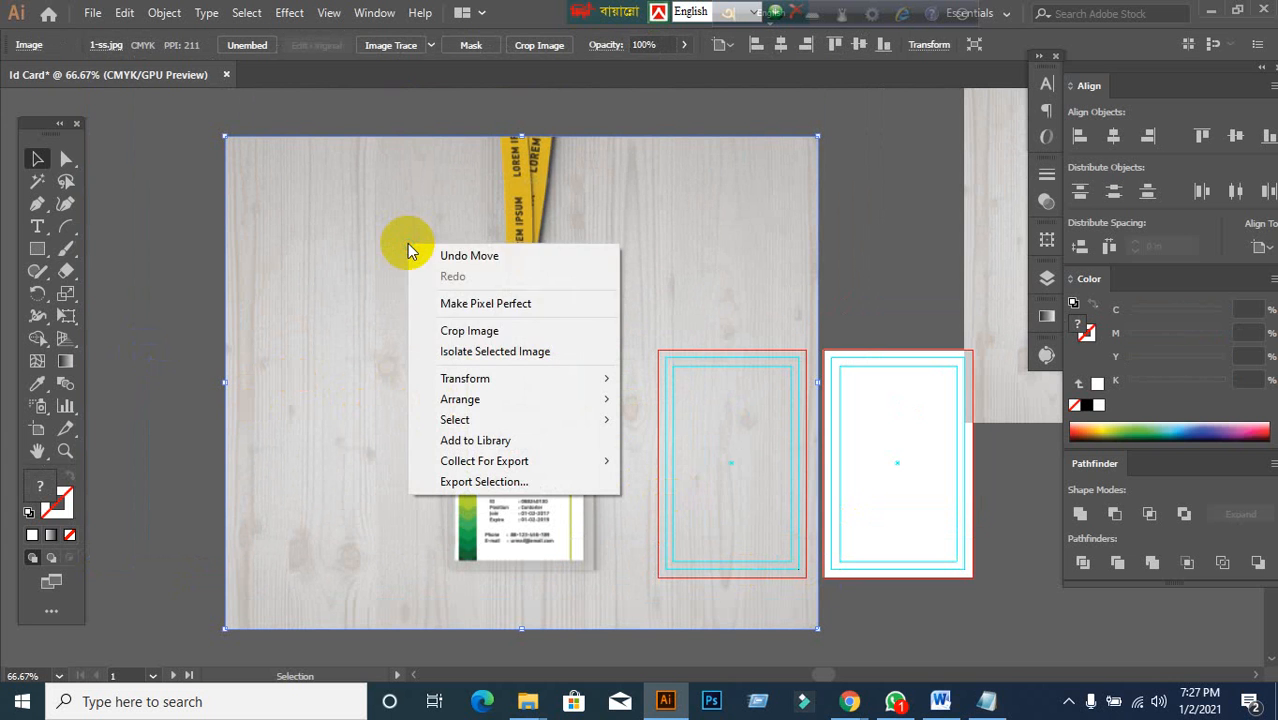
- Start Crop Image on the mockup photo and bring the top crop edge down to the card's top
click(465, 331)
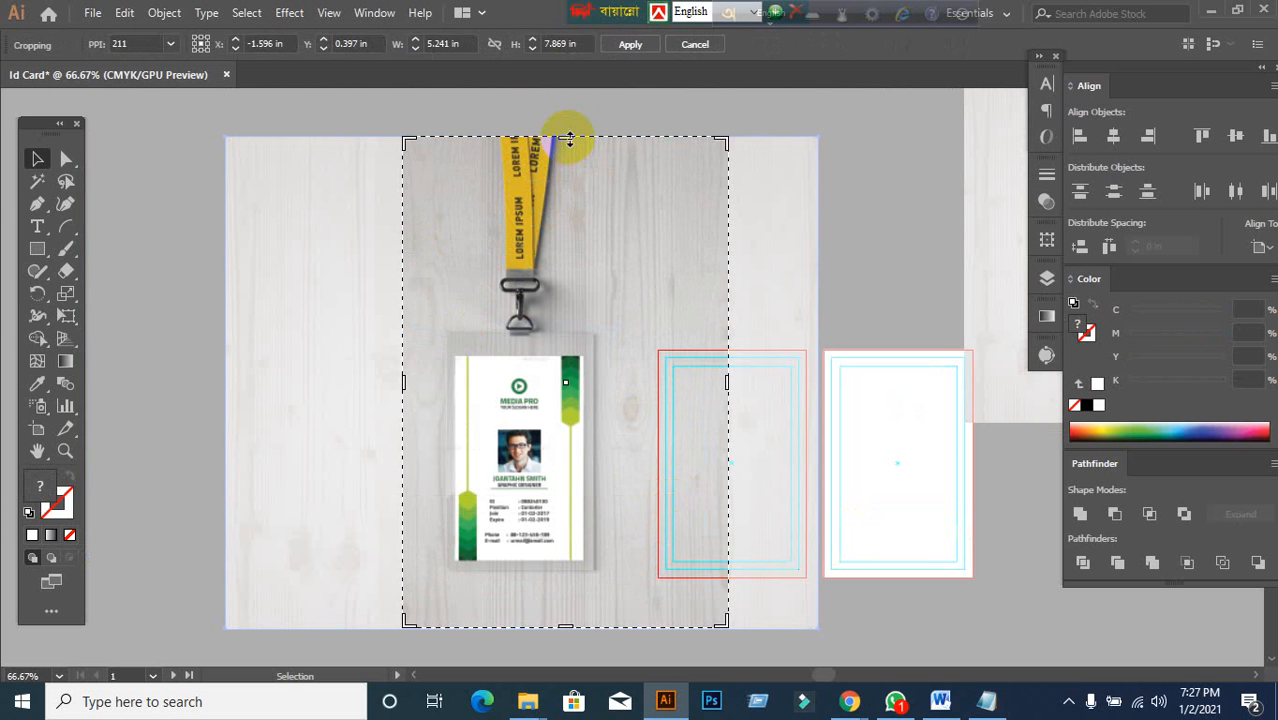
drag(568, 138, 559, 339)
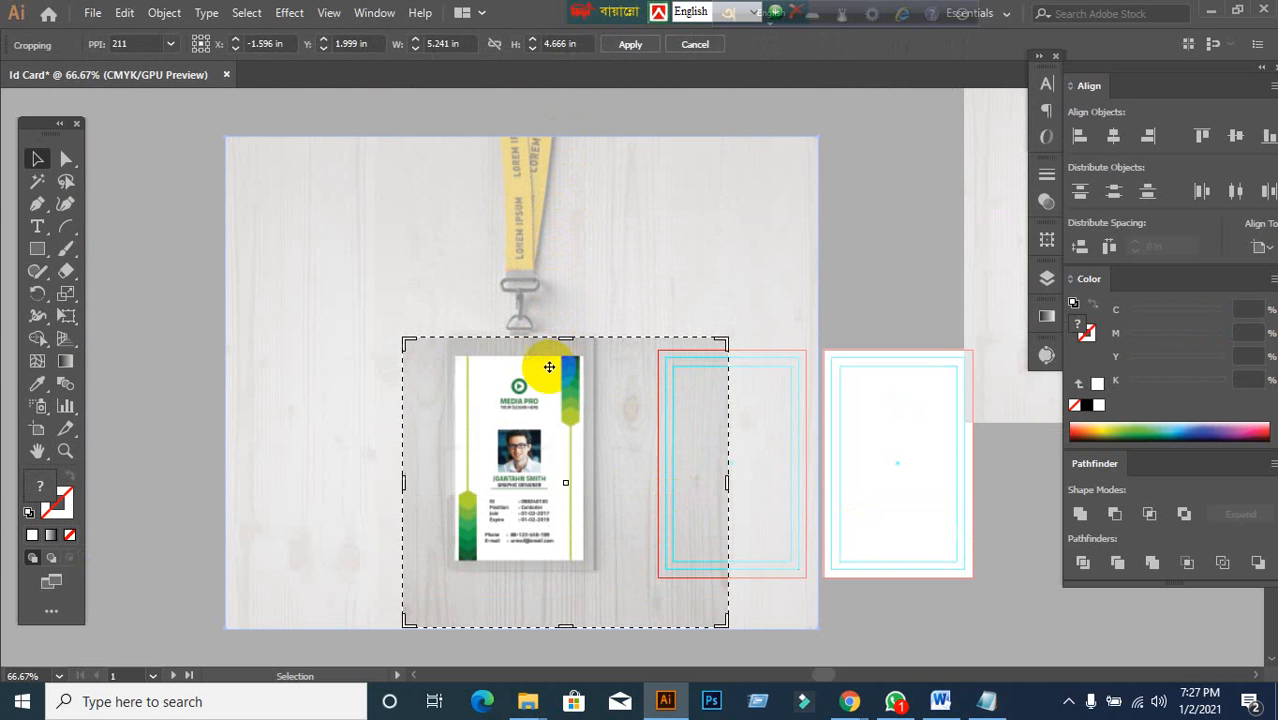
scroll(547, 388, up, 3)
scroll(547, 386, down, 2)
scroll(556, 372, down, 2)
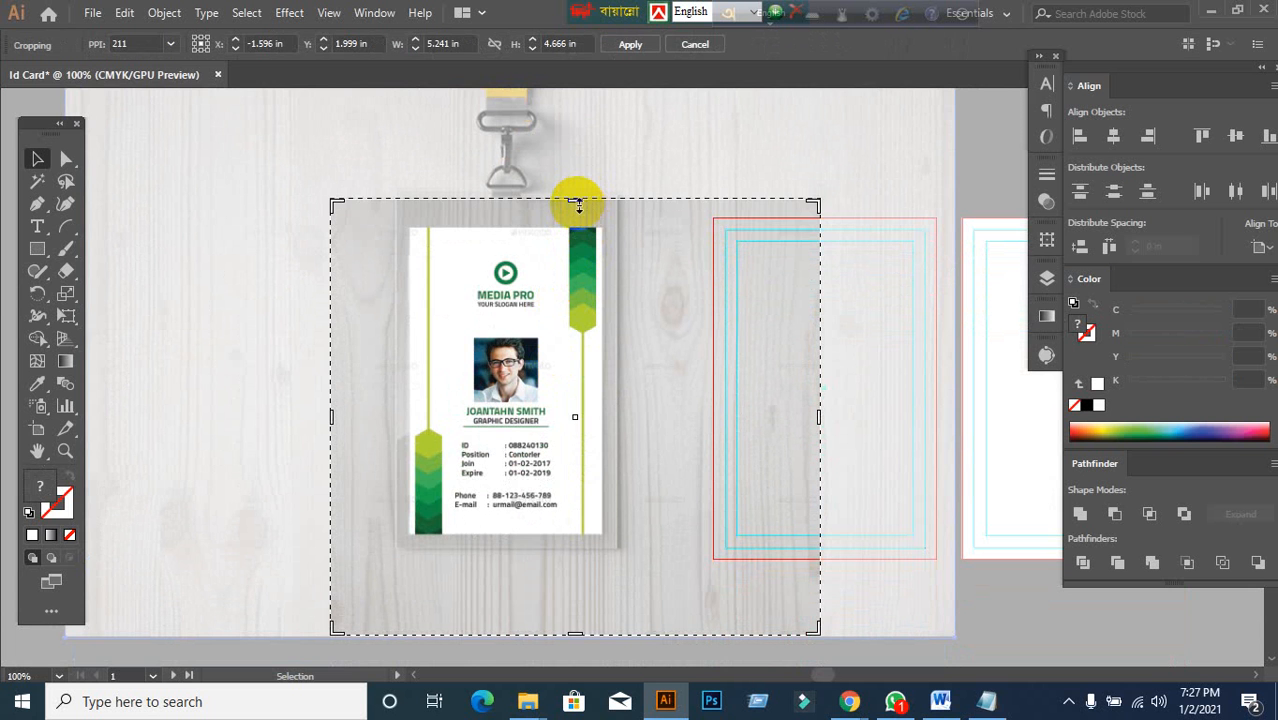
drag(576, 204, 573, 228)
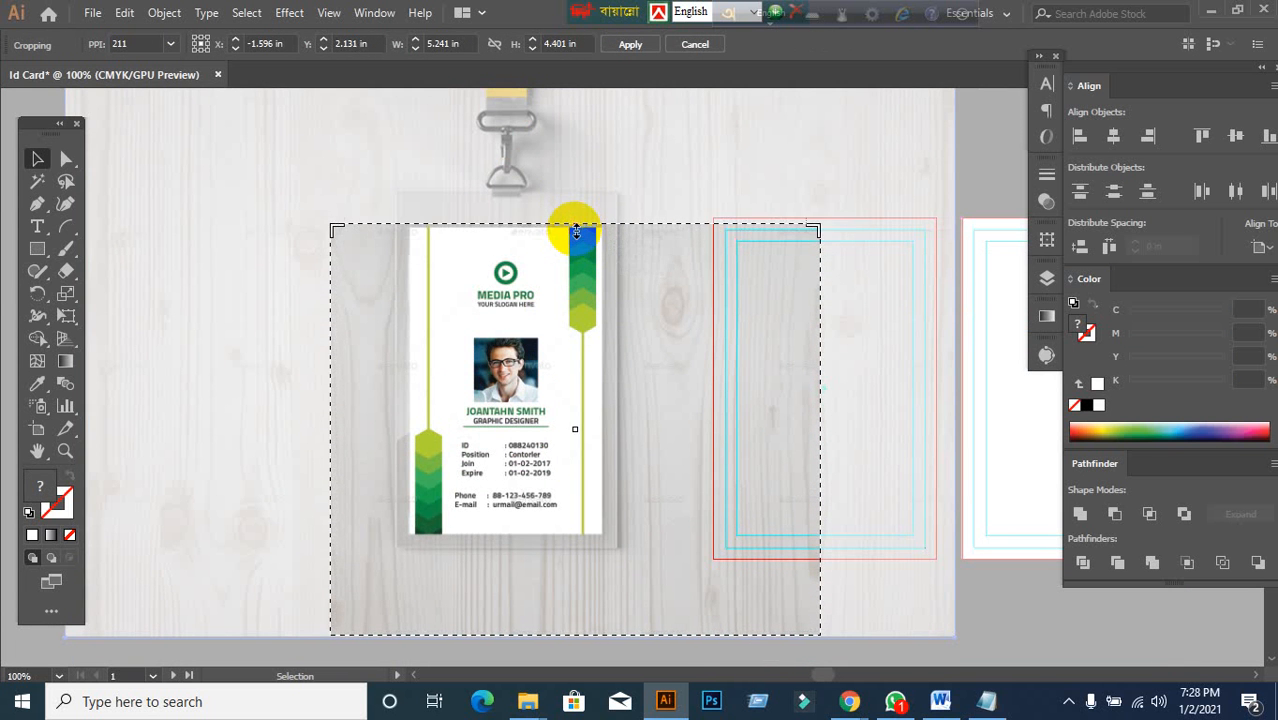
scroll(579, 251, up, 4)
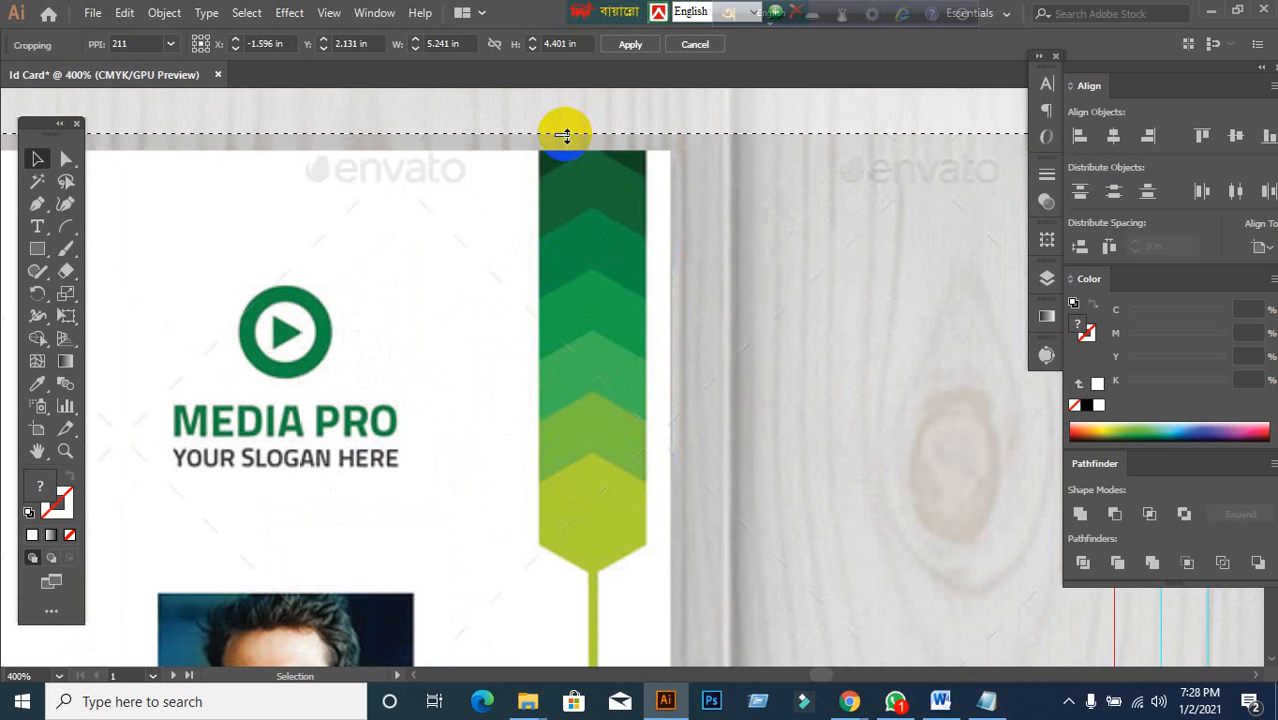
mouse_move(563, 135)
mouse_down()
mouse_move(565, 155)
mouse_move(562, 141)
mouse_up()
scroll(565, 155, up, 3)
scroll(611, 211, down, 8)
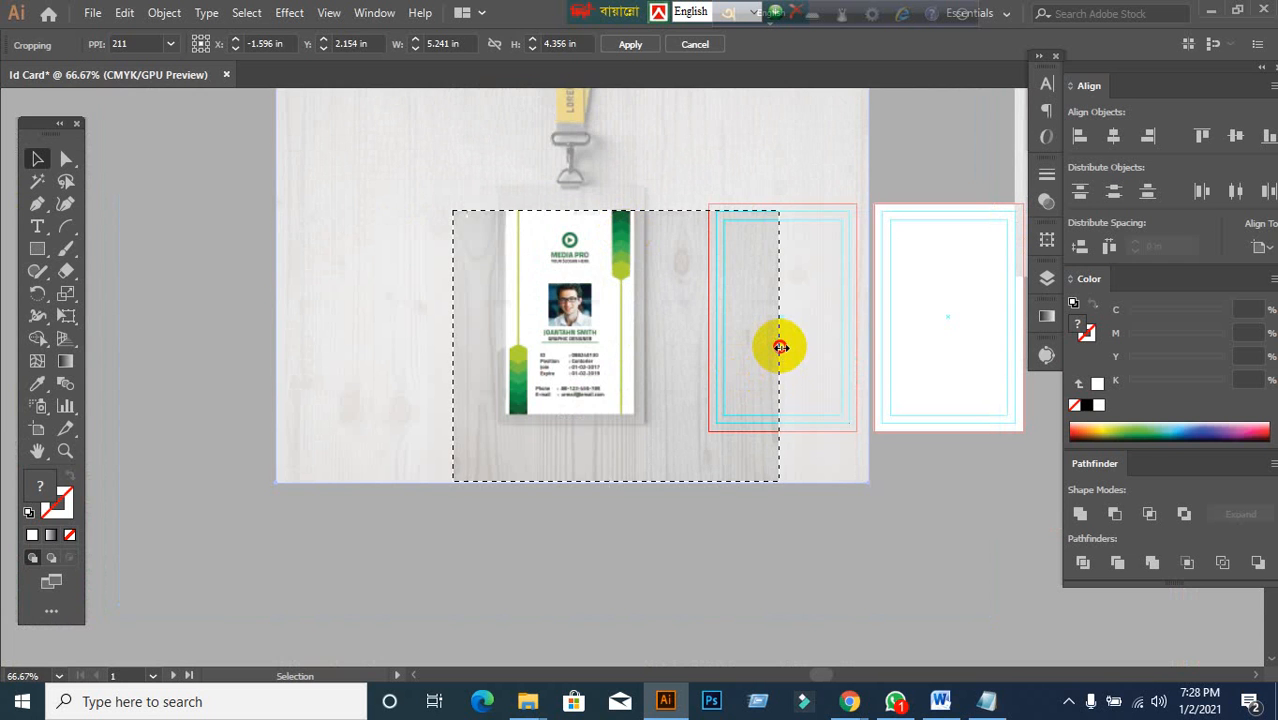
- Pull the right, left and bottom crop edges in to the card and apply the crop
drag(780, 347, 552, 355)
scroll(668, 347, up, 4)
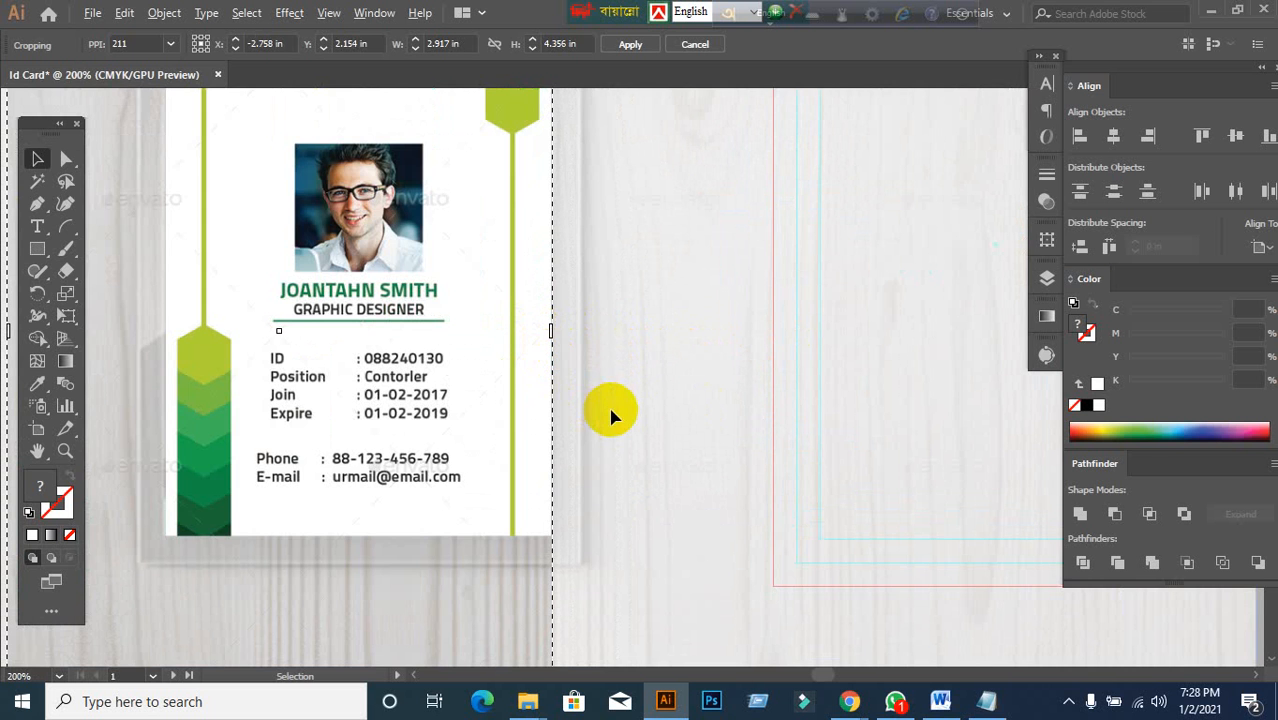
scroll(612, 416, down, 3)
scroll(345, 405, up, 3)
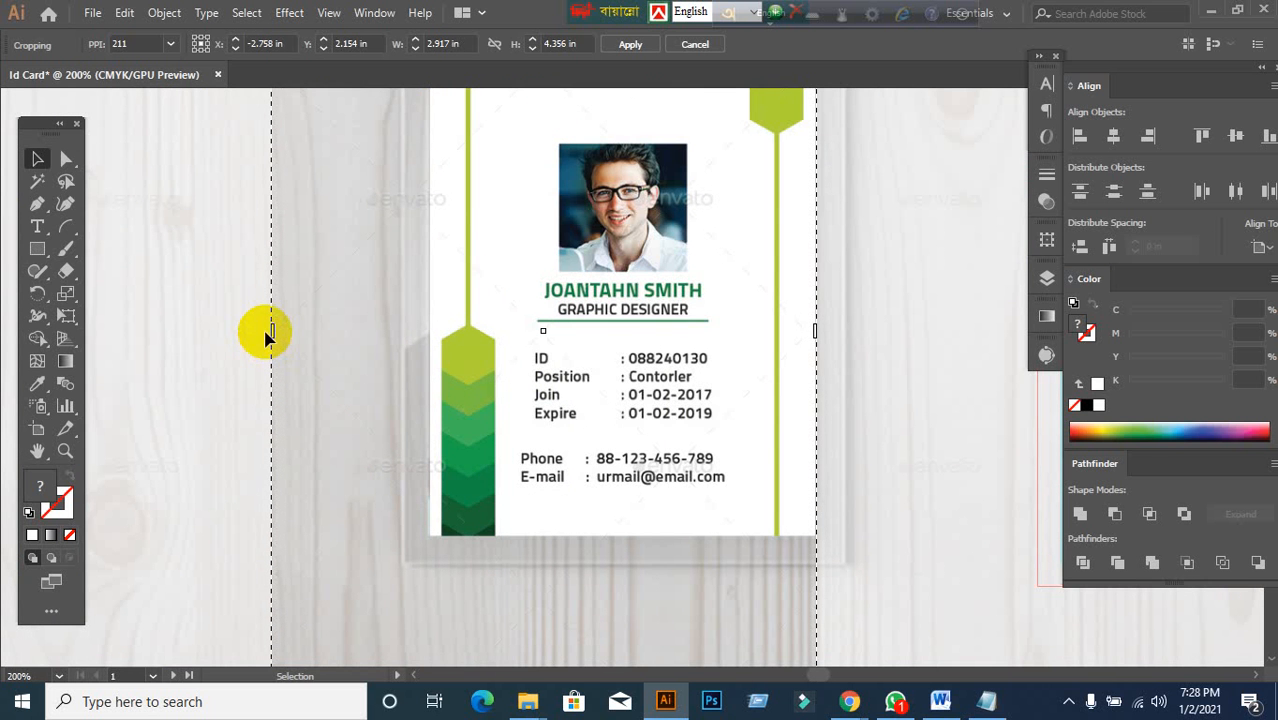
drag(273, 334, 430, 426)
scroll(565, 394, down, 3)
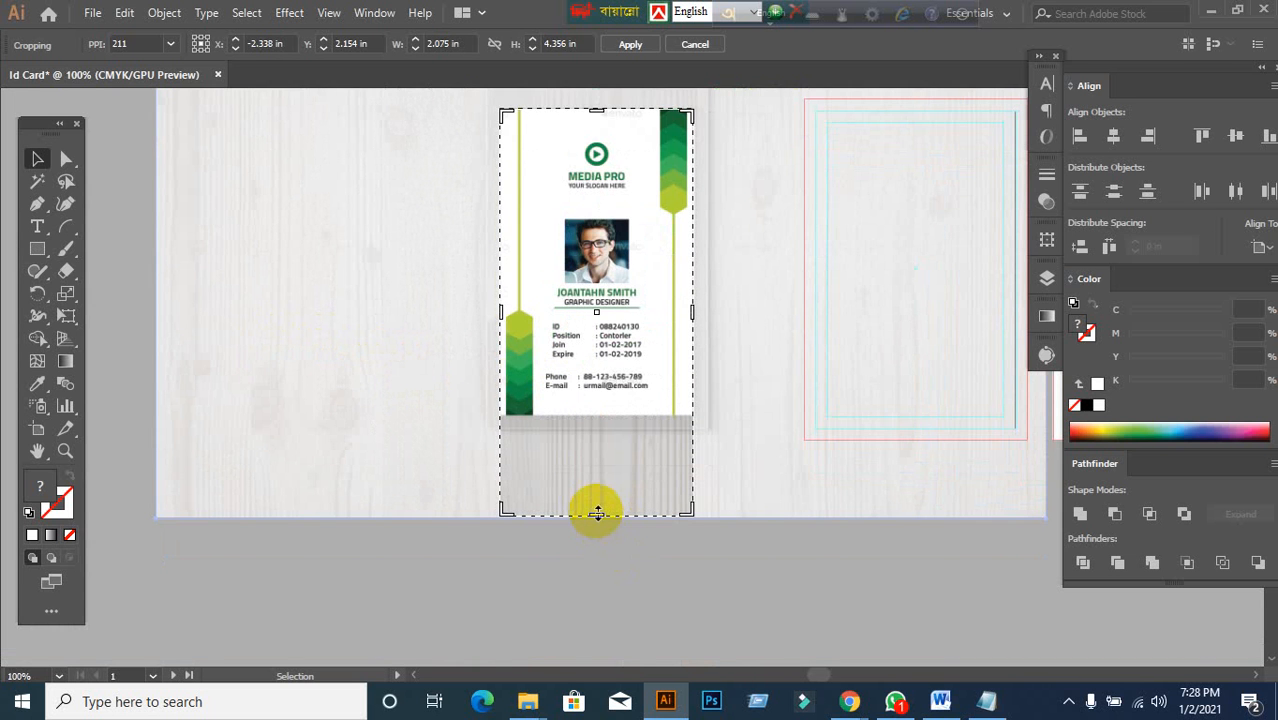
drag(596, 514, 596, 440)
scroll(602, 462, up, 3)
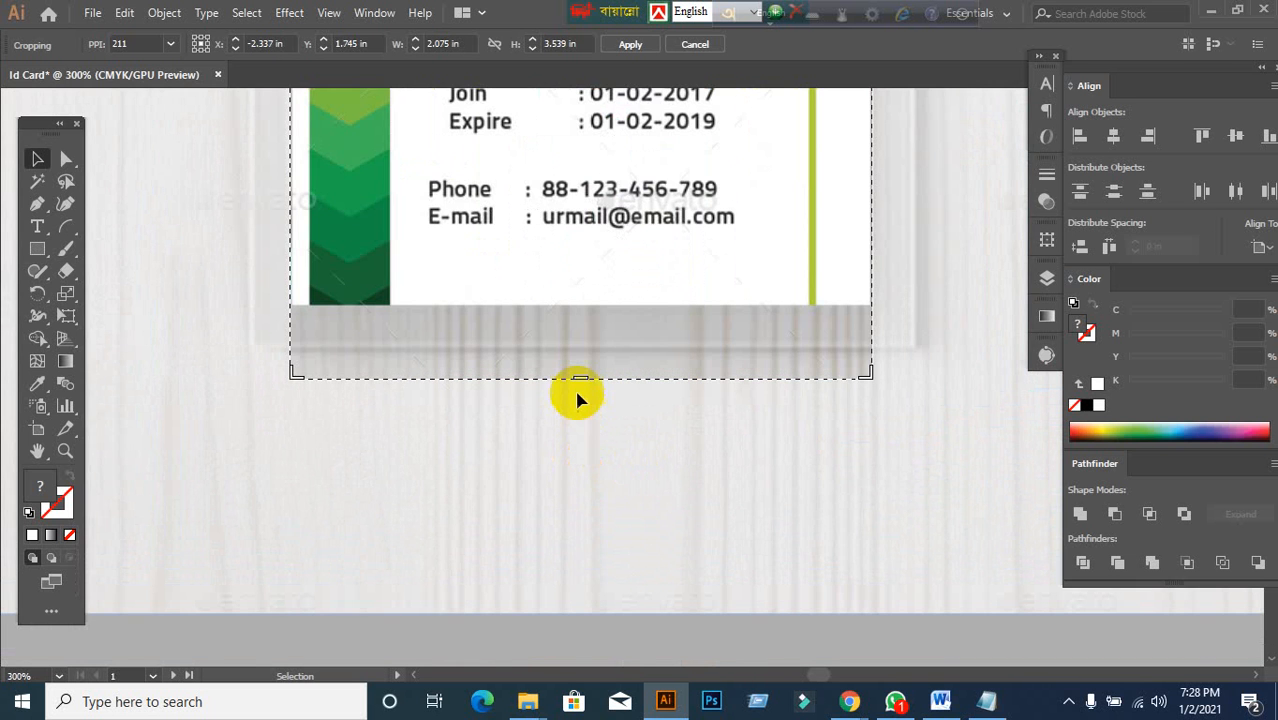
drag(581, 378, 584, 304)
scroll(599, 362, down, 4)
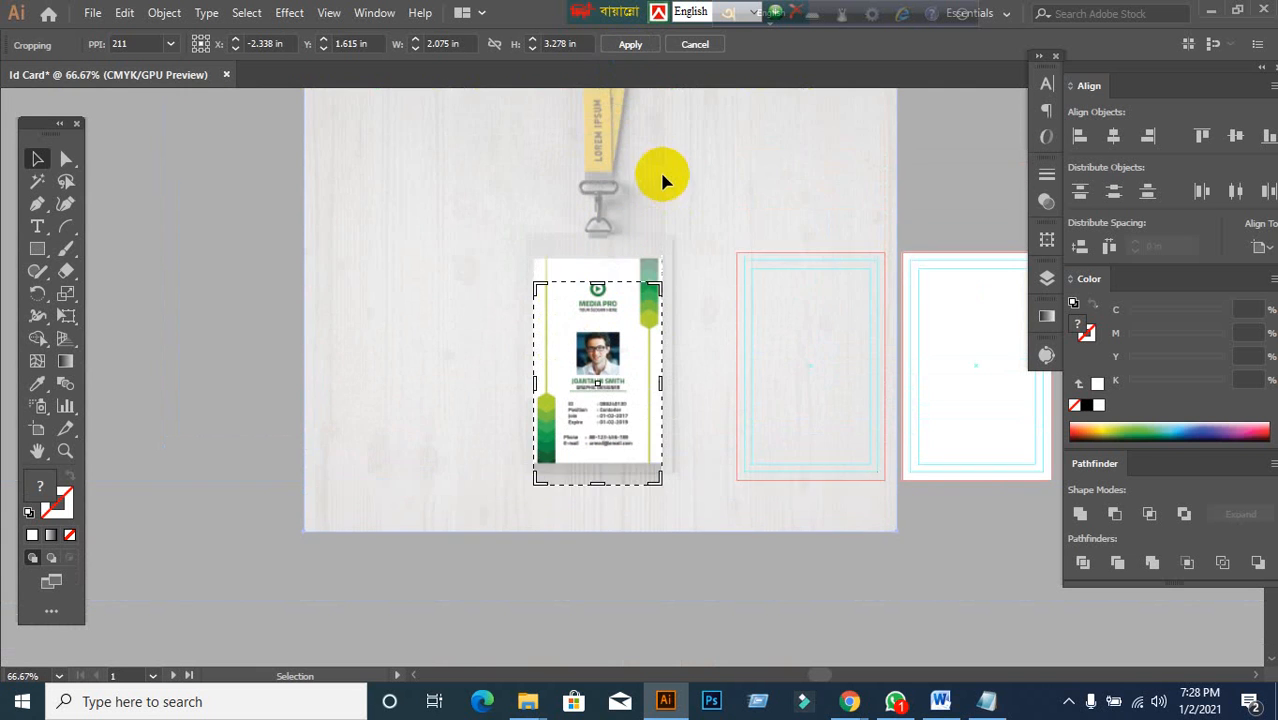
click(629, 46)
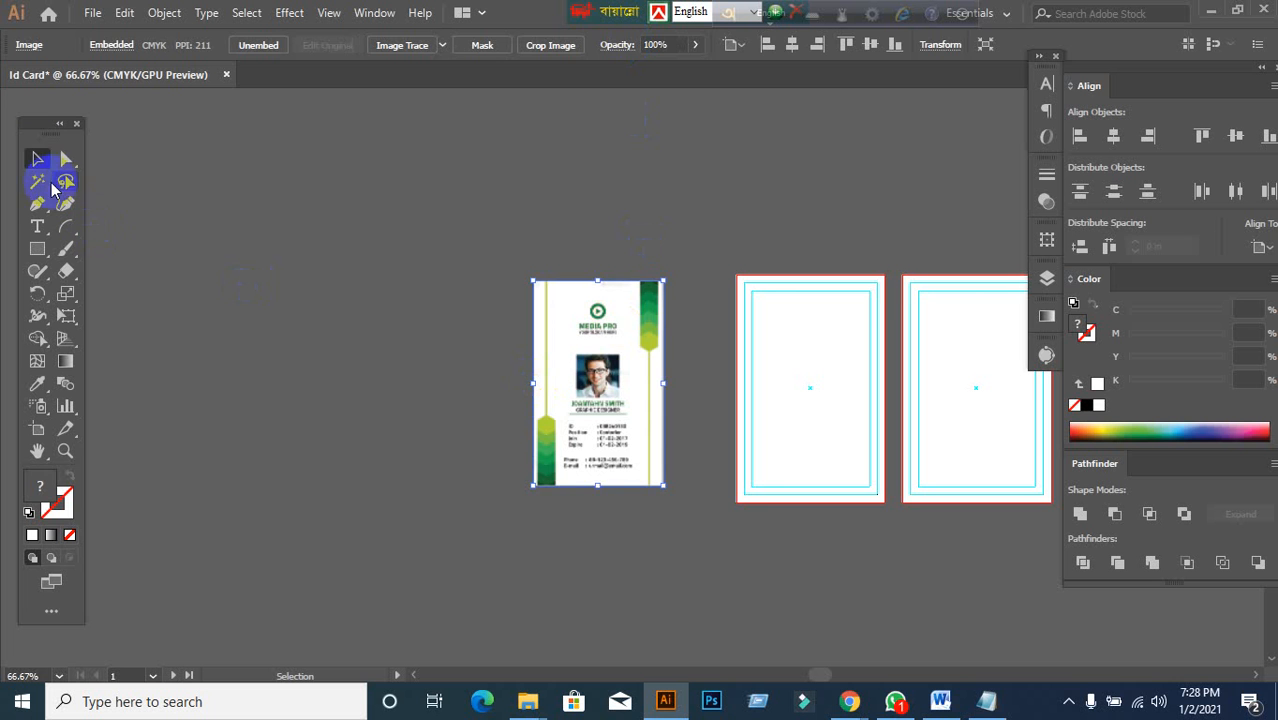
- Deselect the cropped card and move the second wood mockup photo over the artboards
click(576, 513)
scroll(650, 465, up, 1)
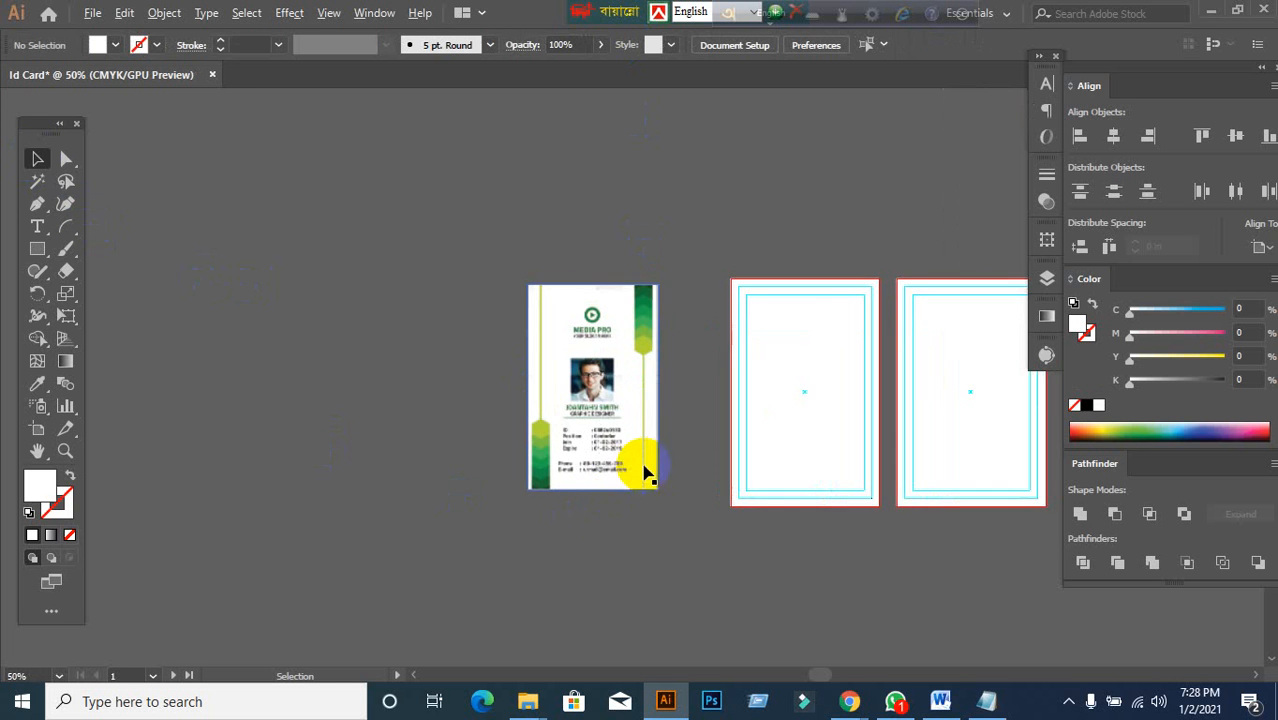
scroll(731, 417, down, 1)
drag(790, 399, 422, 448)
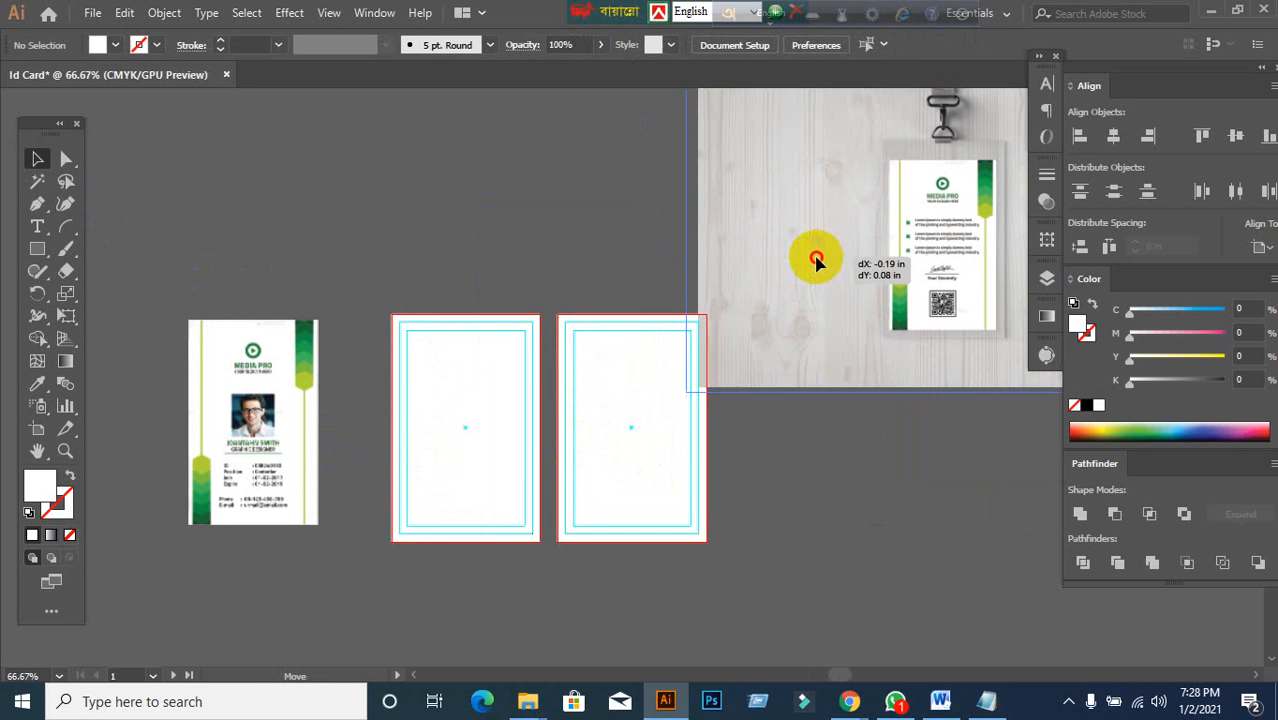
drag(910, 260, 617, 437)
click(617, 437)
scroll(617, 437, up, 1)
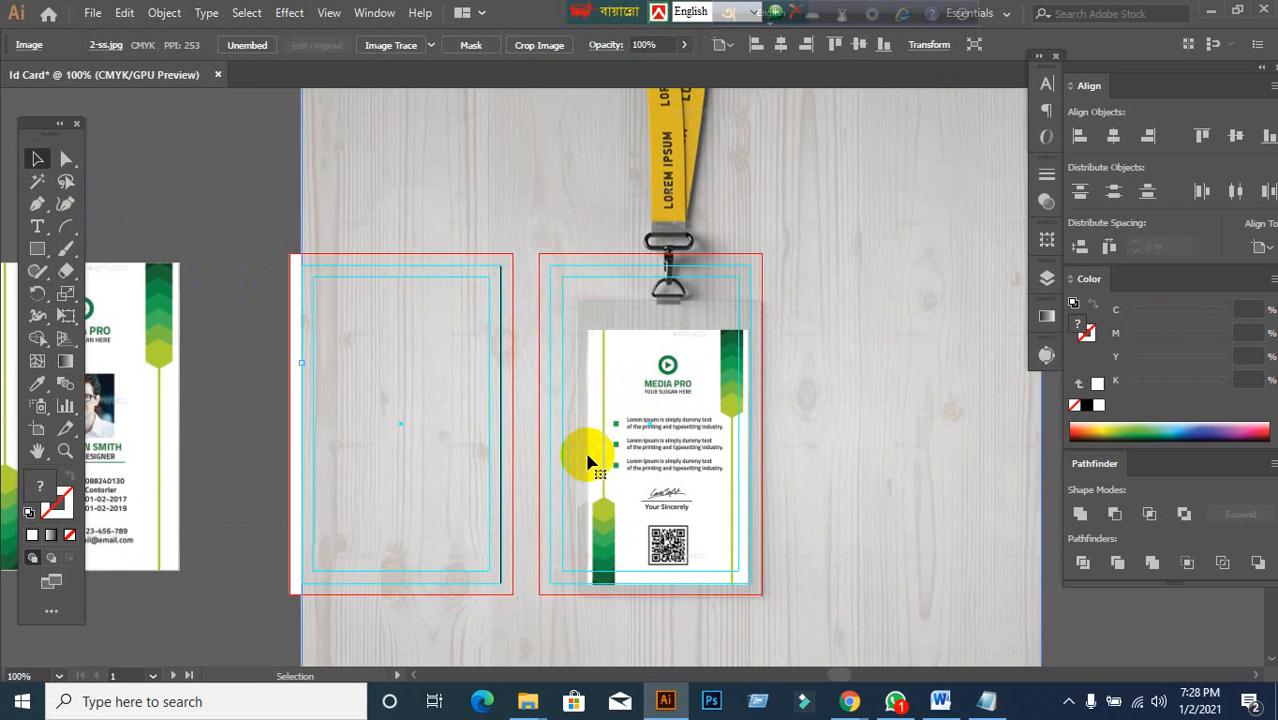
- Start cropping the second photo and pull the left and right crop edges in to the card
right_click(586, 356)
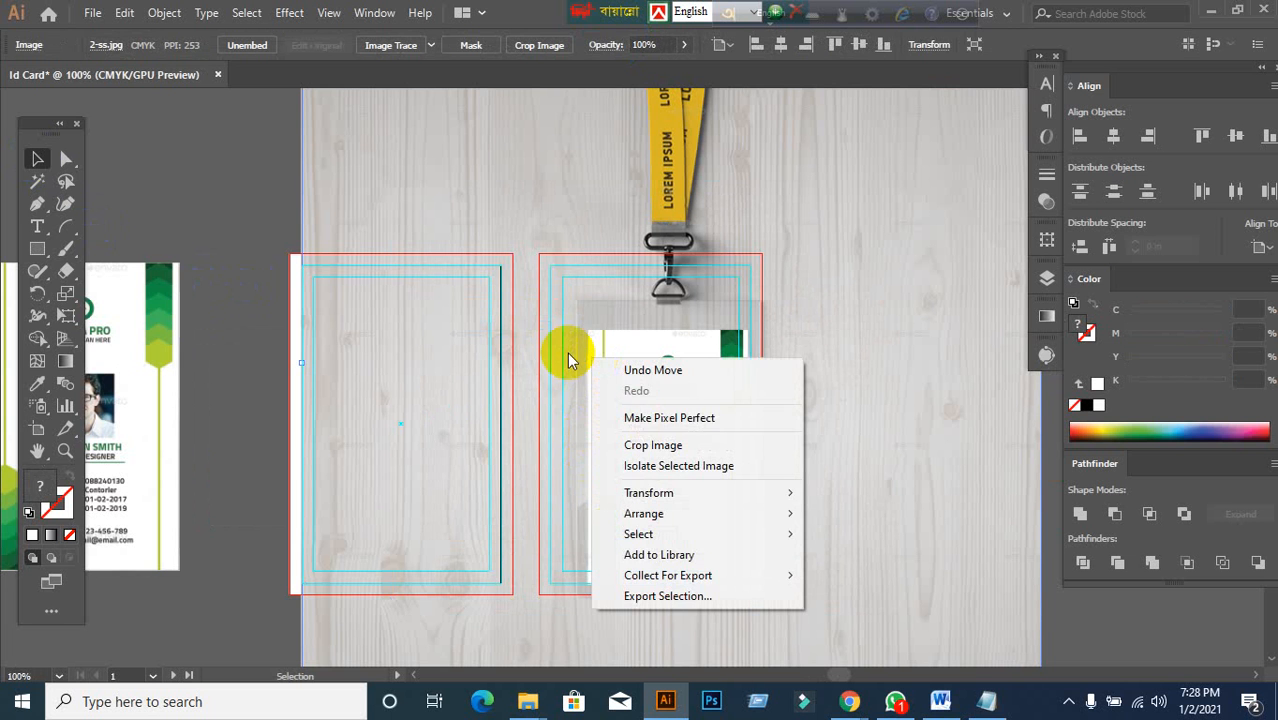
click(648, 445)
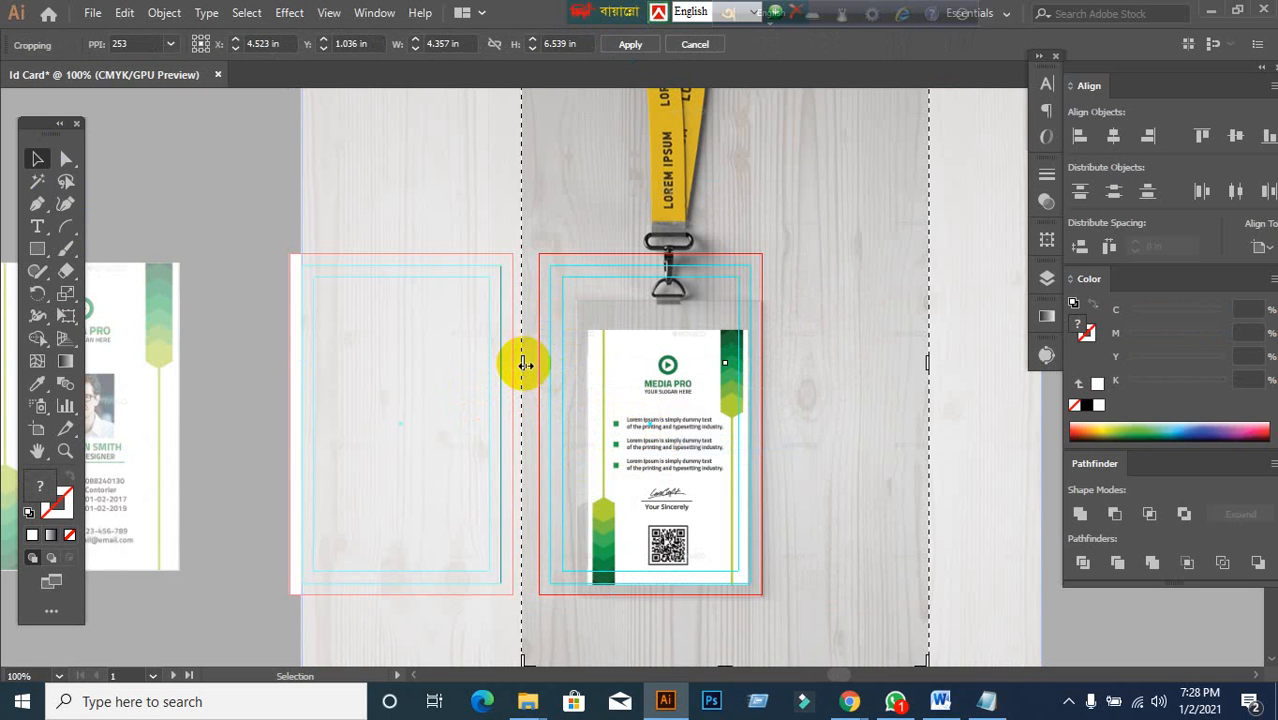
drag(525, 364, 573, 365)
scroll(613, 414, up, 2)
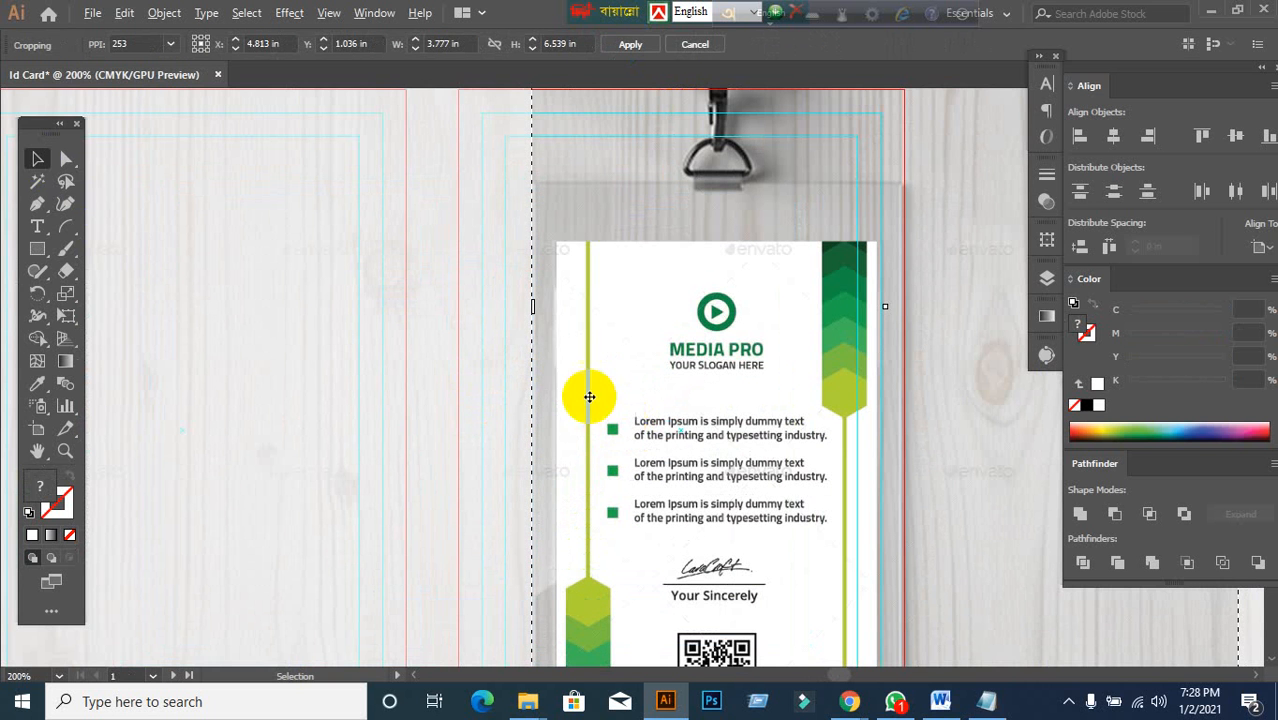
drag(536, 307, 558, 320)
scroll(558, 320, down, 3)
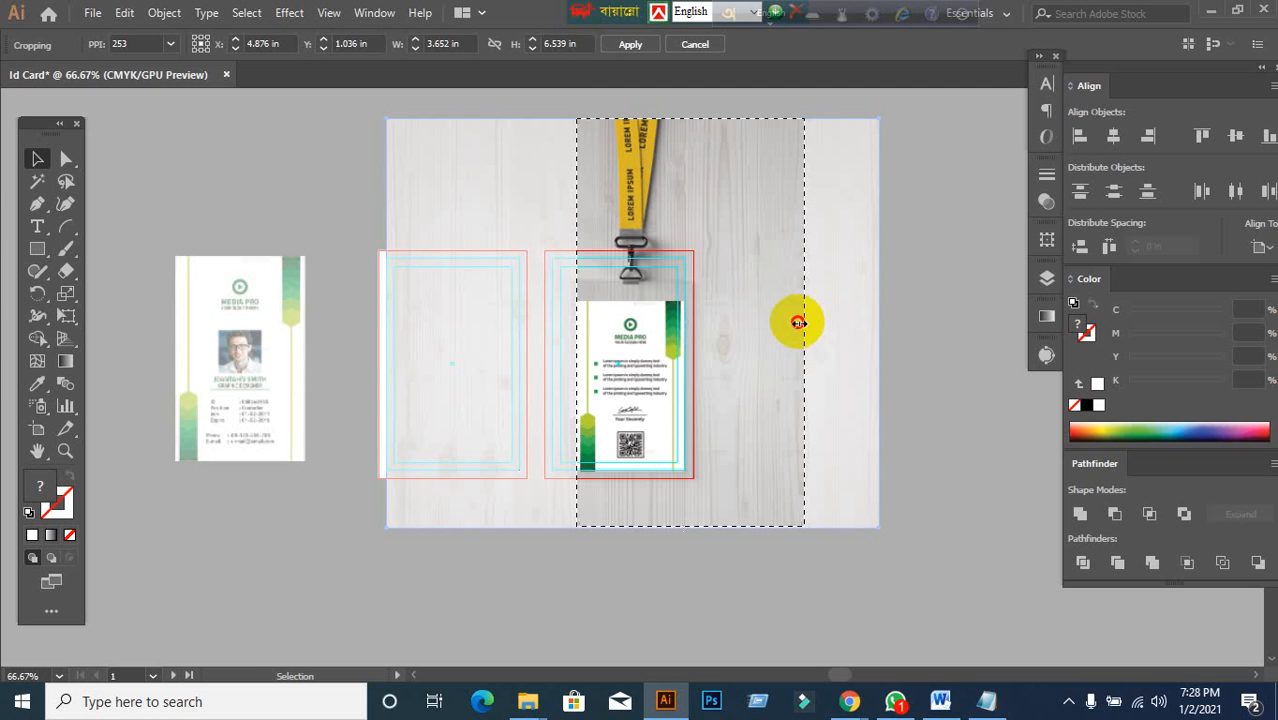
drag(797, 322, 712, 337)
scroll(705, 340, up, 4)
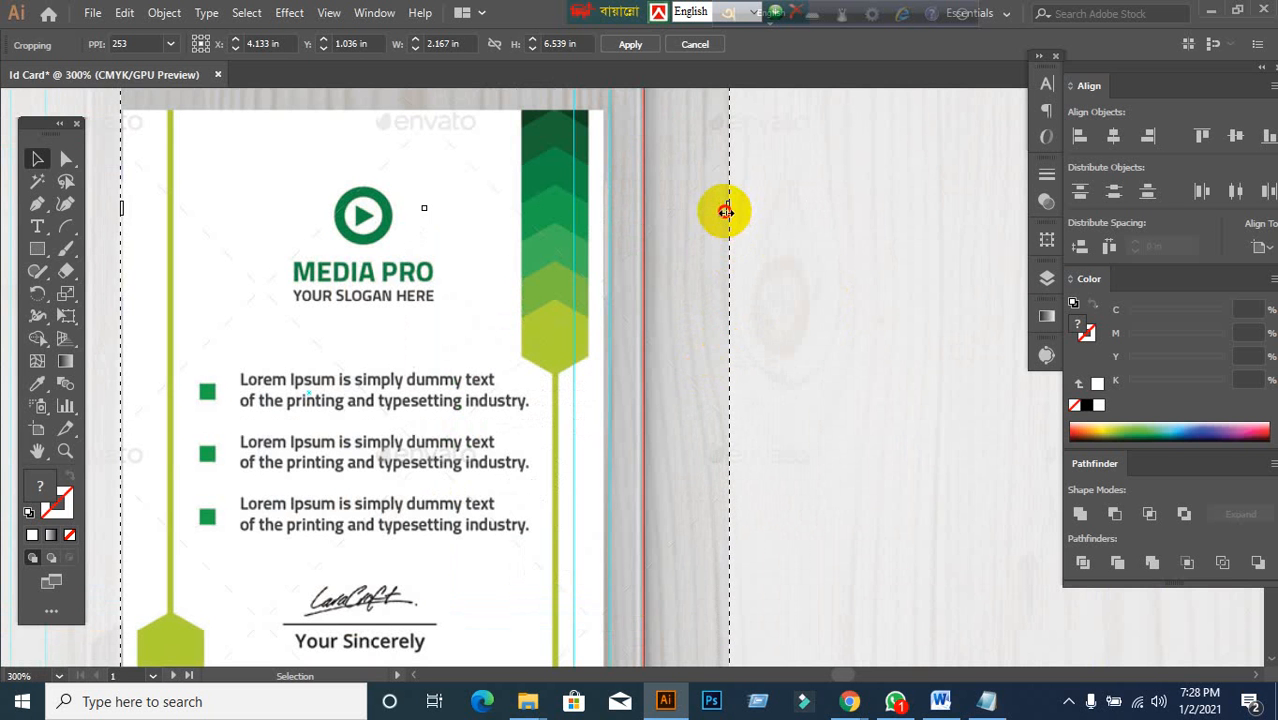
drag(726, 211, 585, 254)
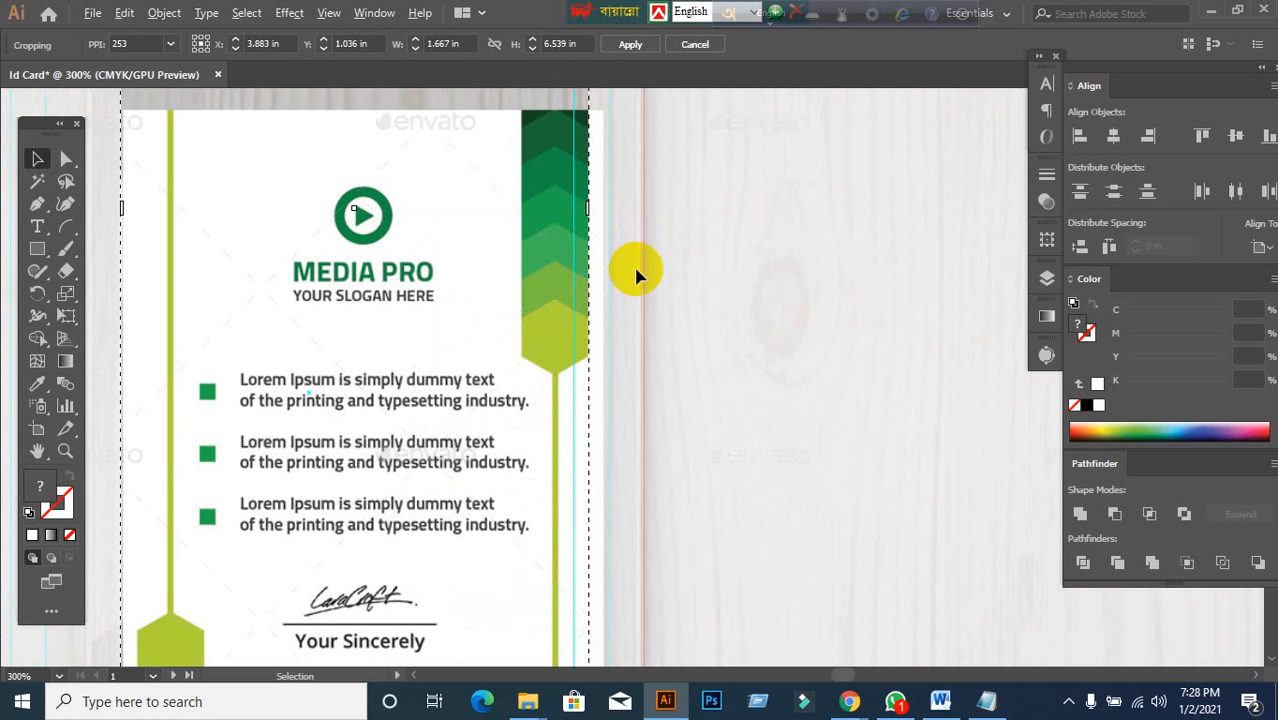
scroll(630, 300, down, 2)
scroll(579, 499, down, 3)
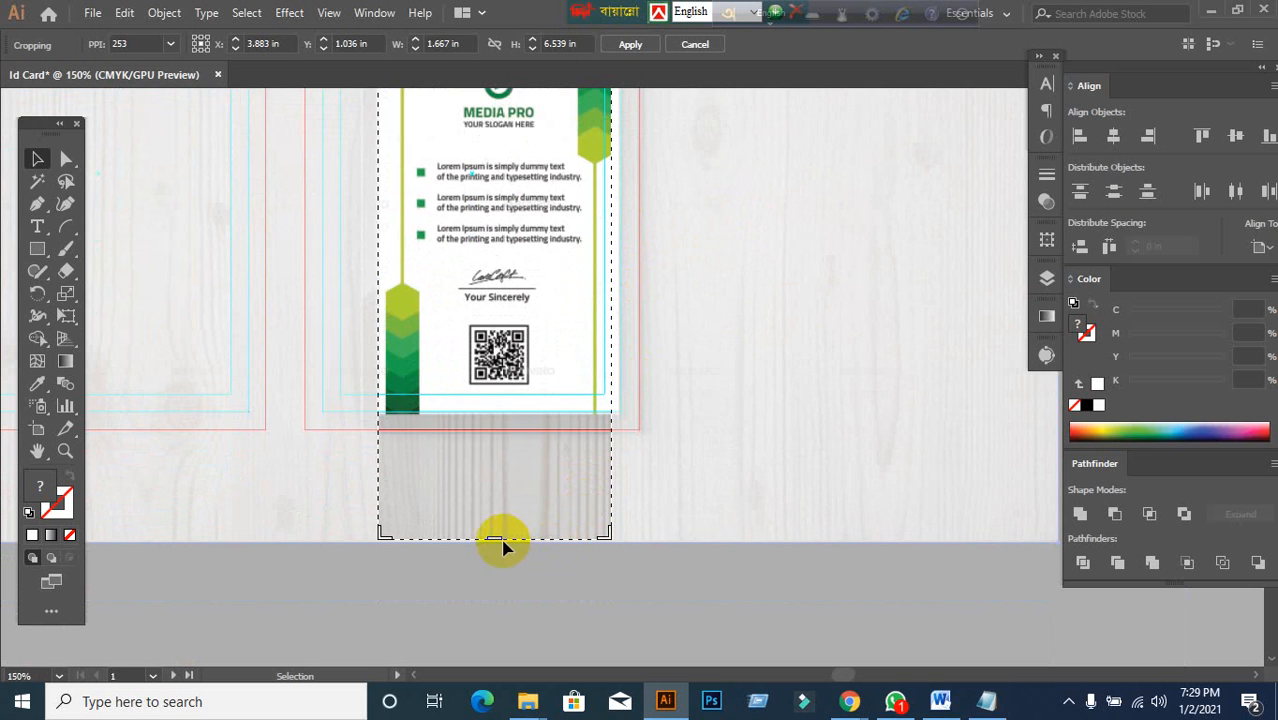
- Raise the bottom crop edge to the card's bottom and snug the right edge against it
drag(495, 537, 502, 479)
scroll(503, 481, up, 3)
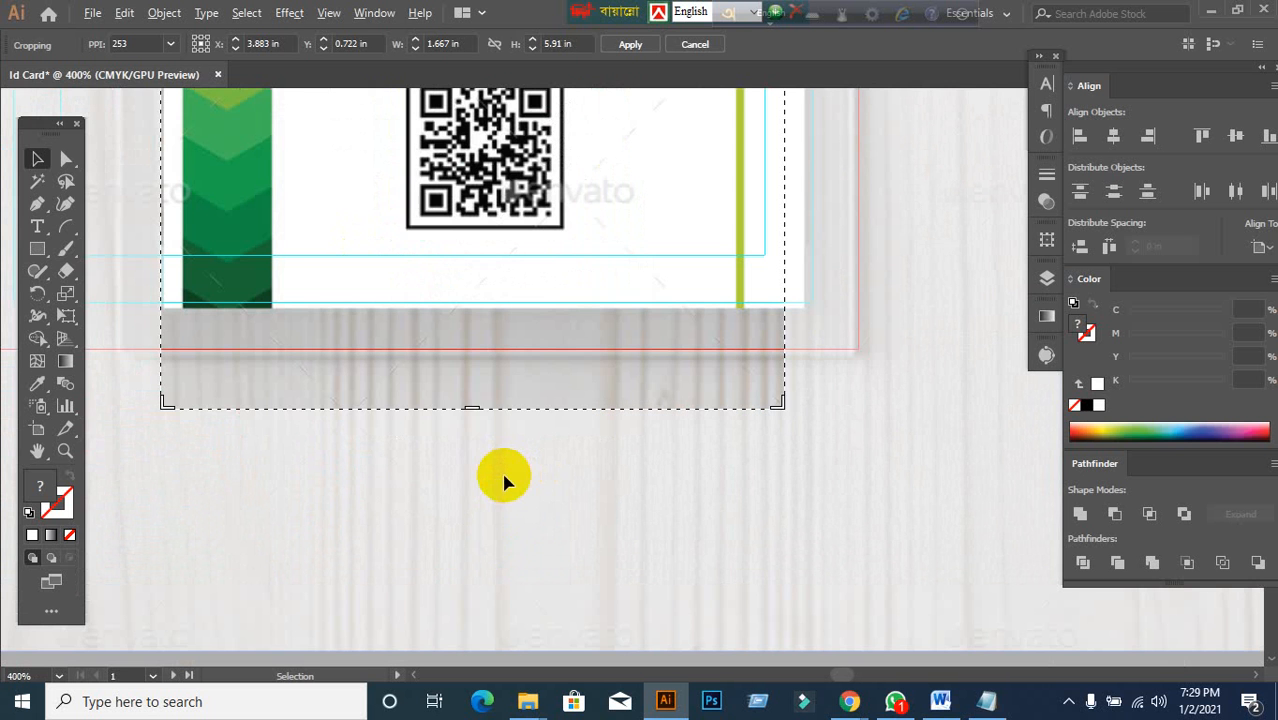
drag(474, 407, 470, 309)
scroll(628, 342, down, 3)
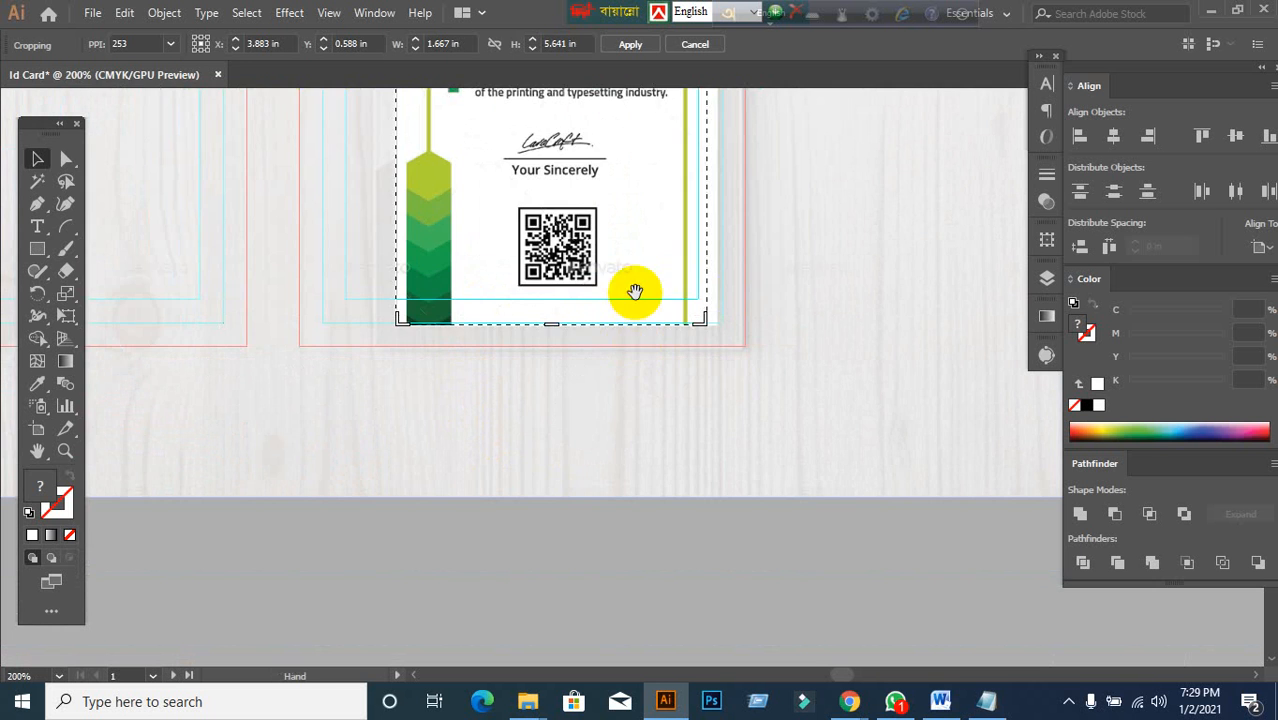
scroll(690, 360, up, 2)
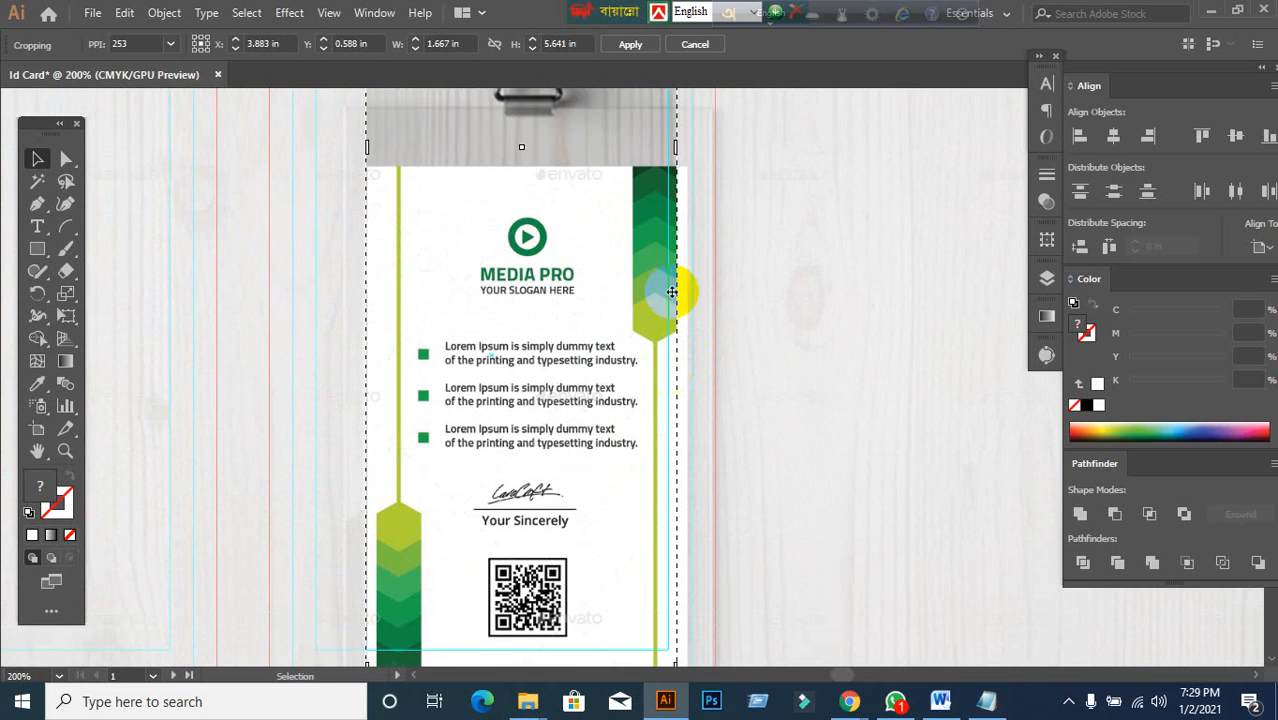
drag(670, 148, 686, 168)
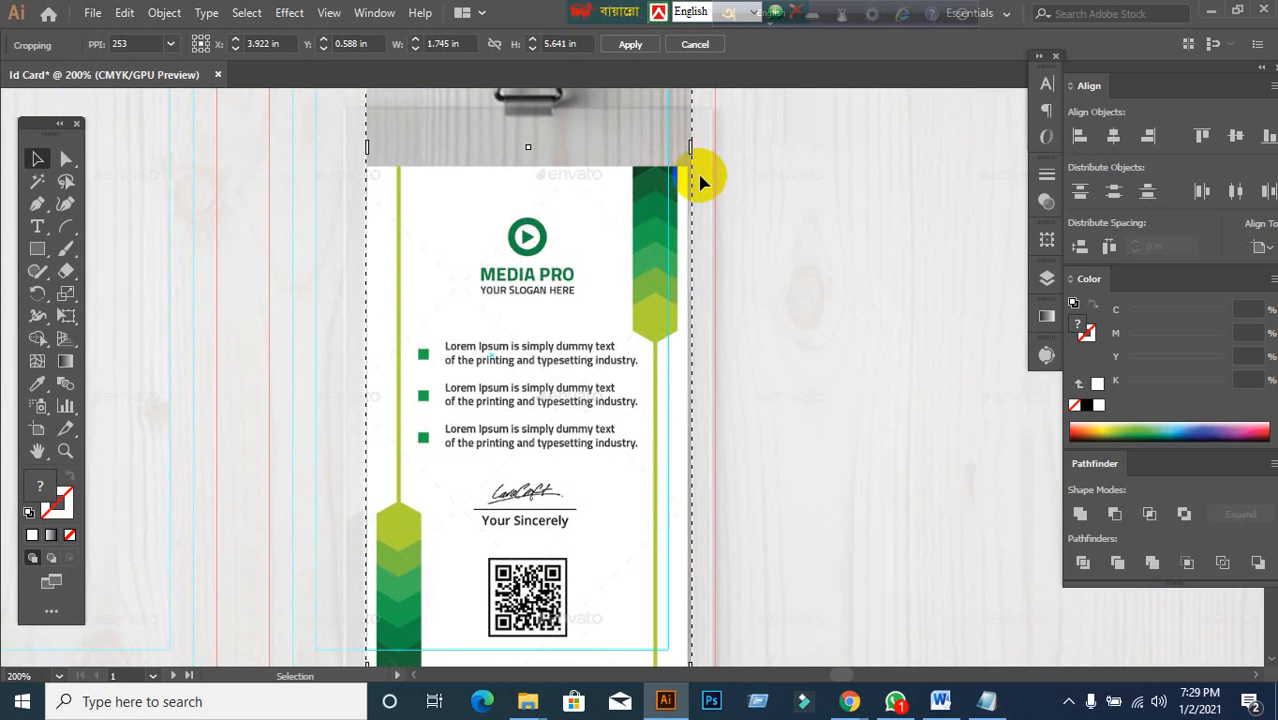
scroll(699, 177, up, 4)
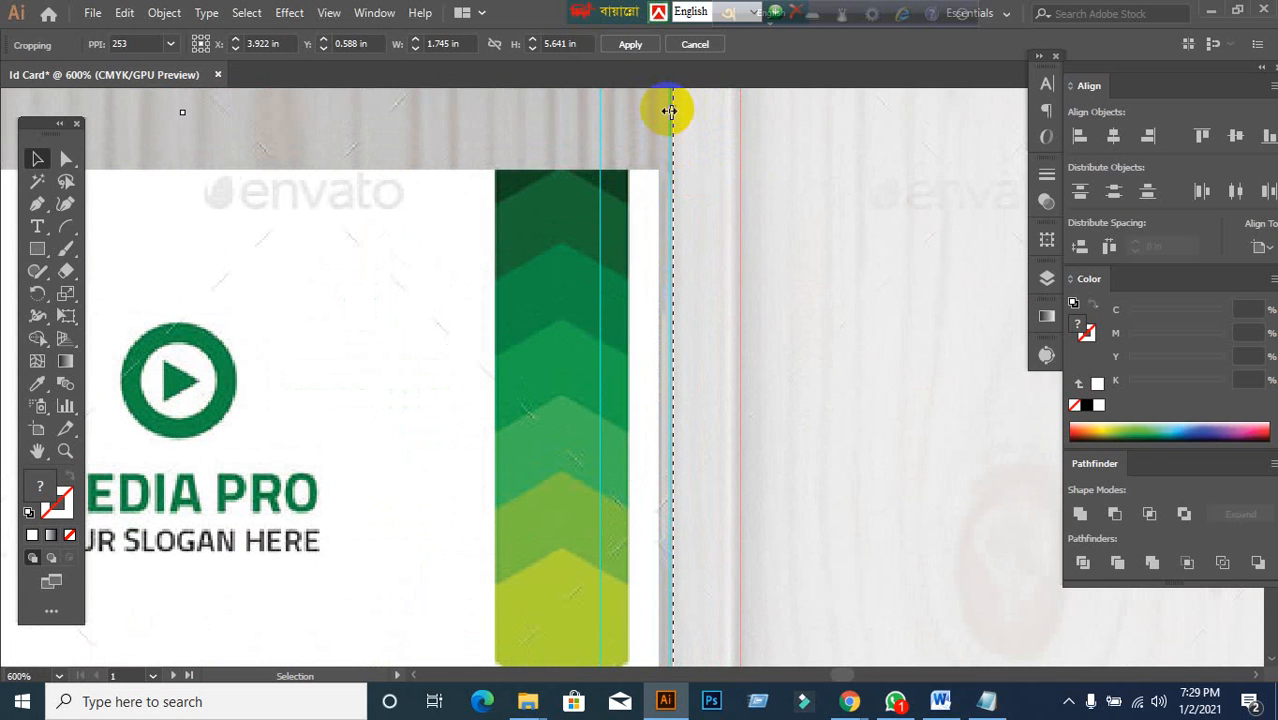
drag(666, 108, 652, 145)
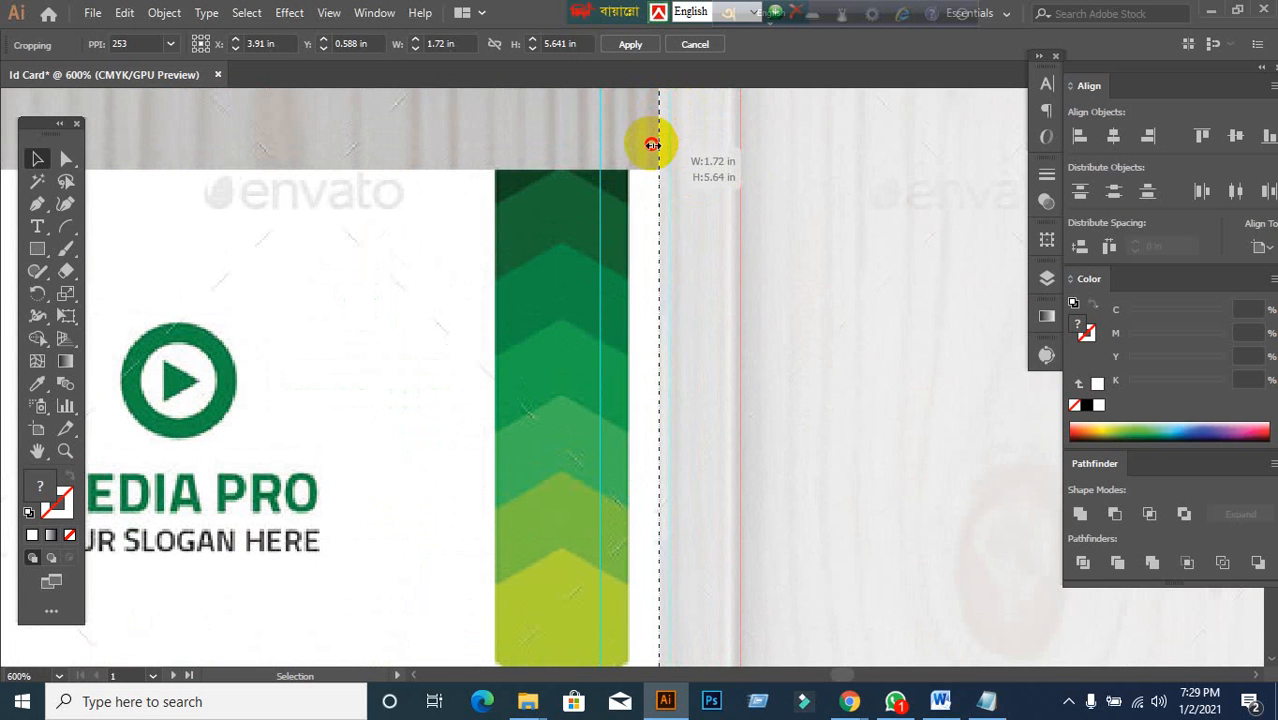
scroll(674, 207, down, 4)
scroll(553, 258, up, 3)
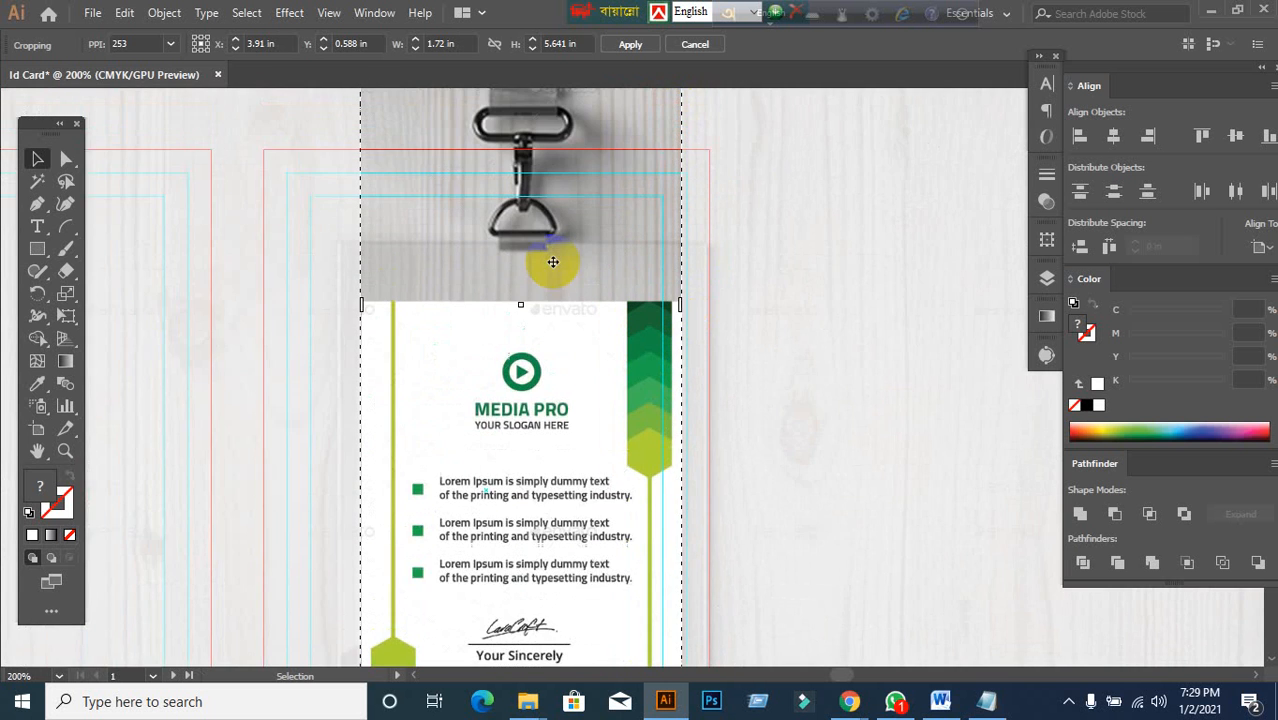
scroll(553, 262, down, 3)
scroll(545, 250, up, 2)
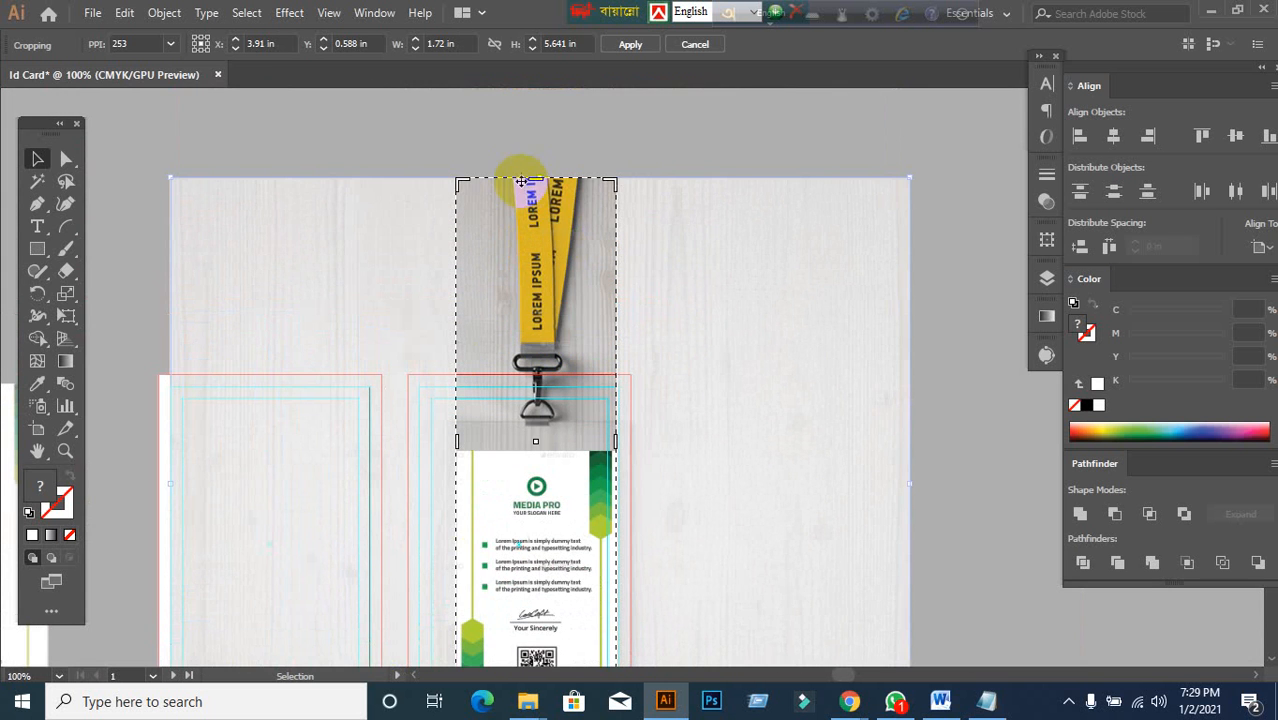
- Bring the crop's top edge down to the card's top and apply it, leaving 1.72 × 2.72 in
drag(540, 178, 522, 410)
scroll(523, 415, down, 2)
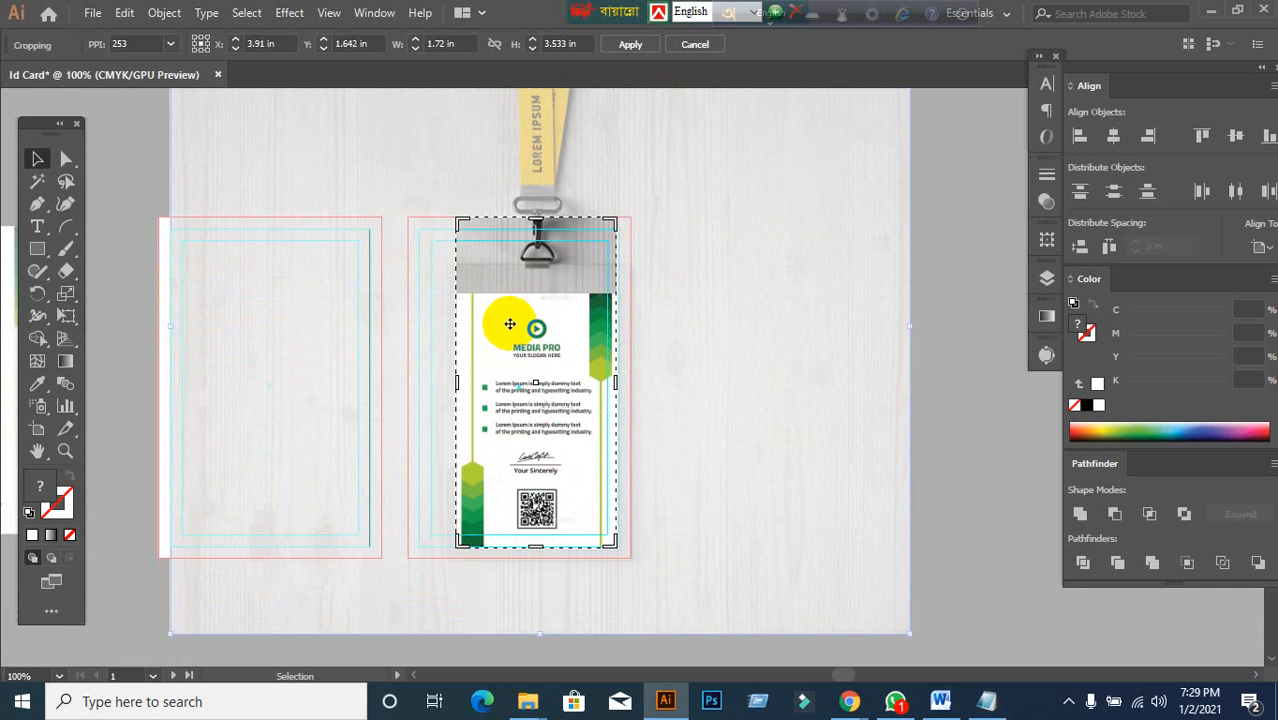
scroll(585, 257, up, 1)
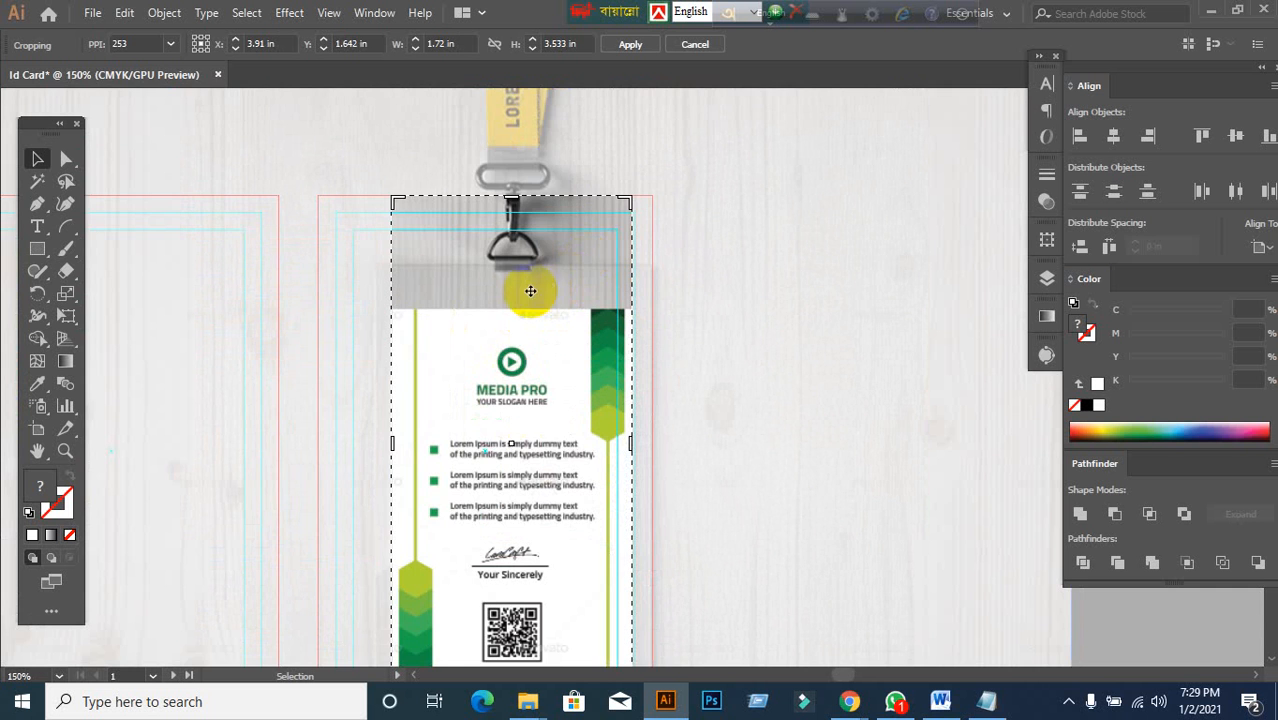
scroll(510, 285, up, 2)
scroll(520, 255, down, 1)
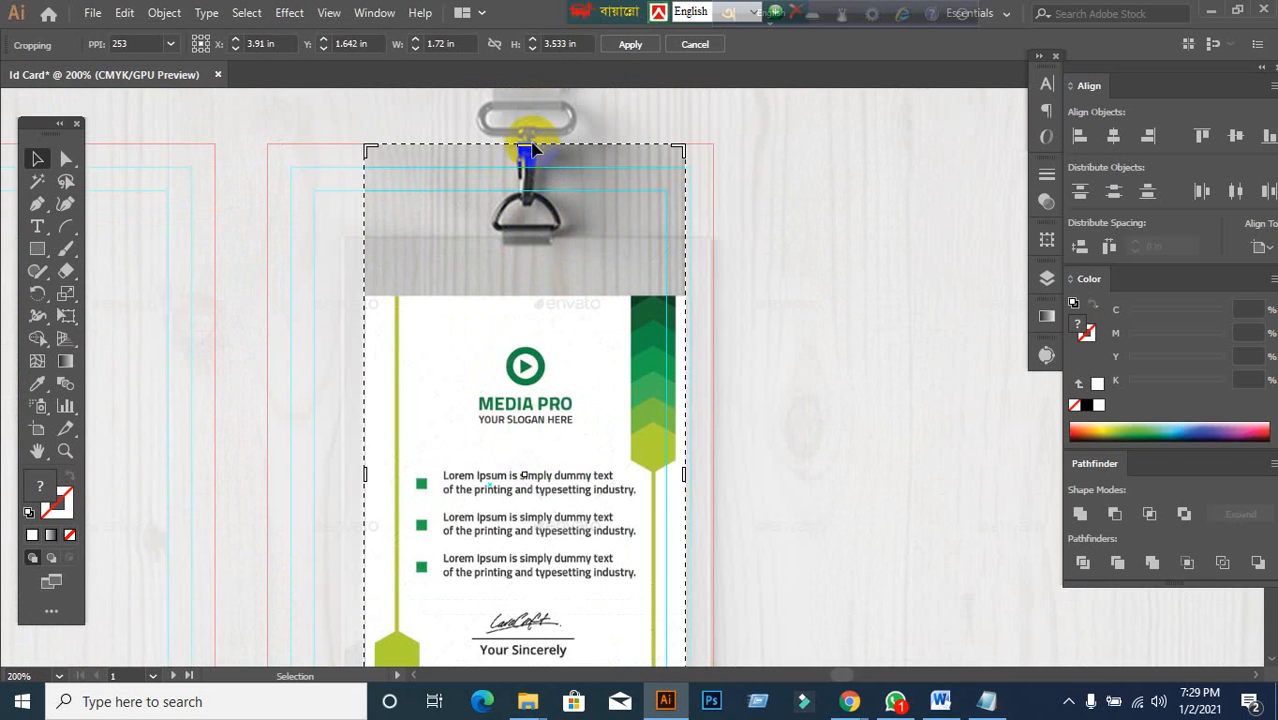
drag(525, 150, 514, 285)
scroll(516, 320, up, 1)
scroll(525, 257, up, 1)
scroll(534, 242, up, 1)
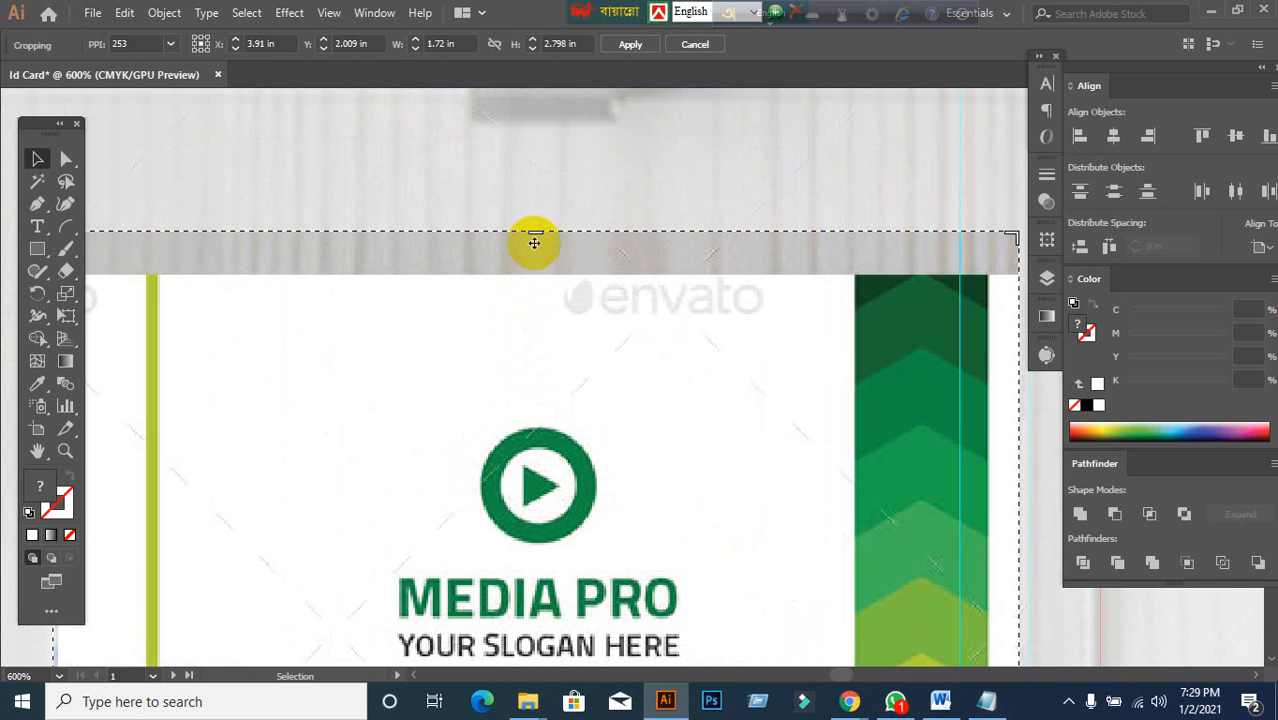
drag(536, 234, 530, 274)
scroll(530, 274, down, 5)
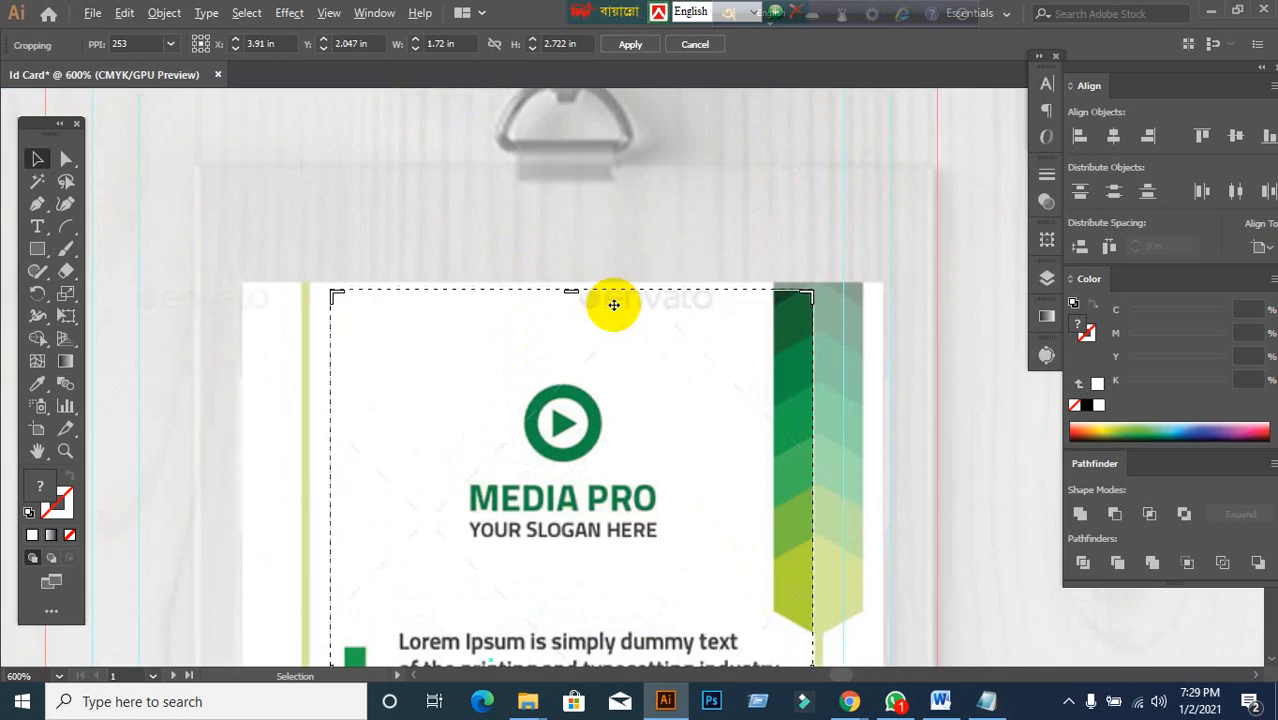
key(Return)
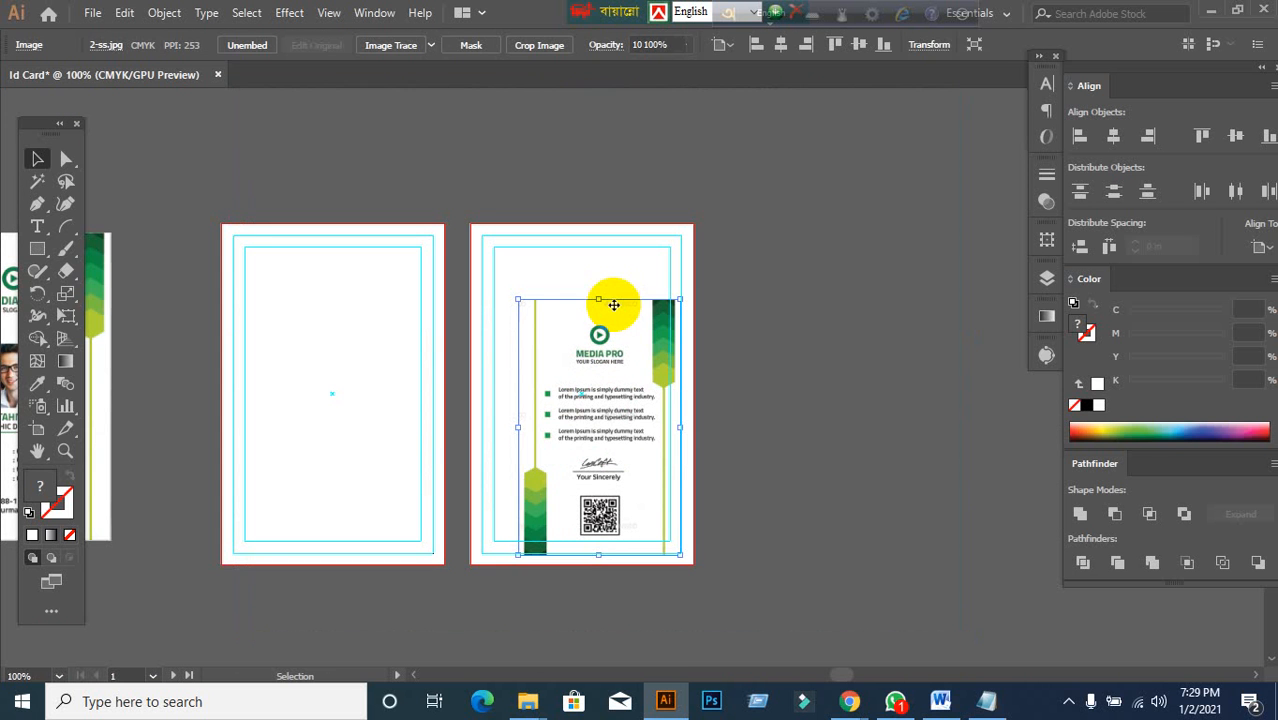
- Move the back-card image off to the right and place the front card on the first artboard
drag(592, 424, 768, 358)
key(space)
drag(442, 395, 663, 370)
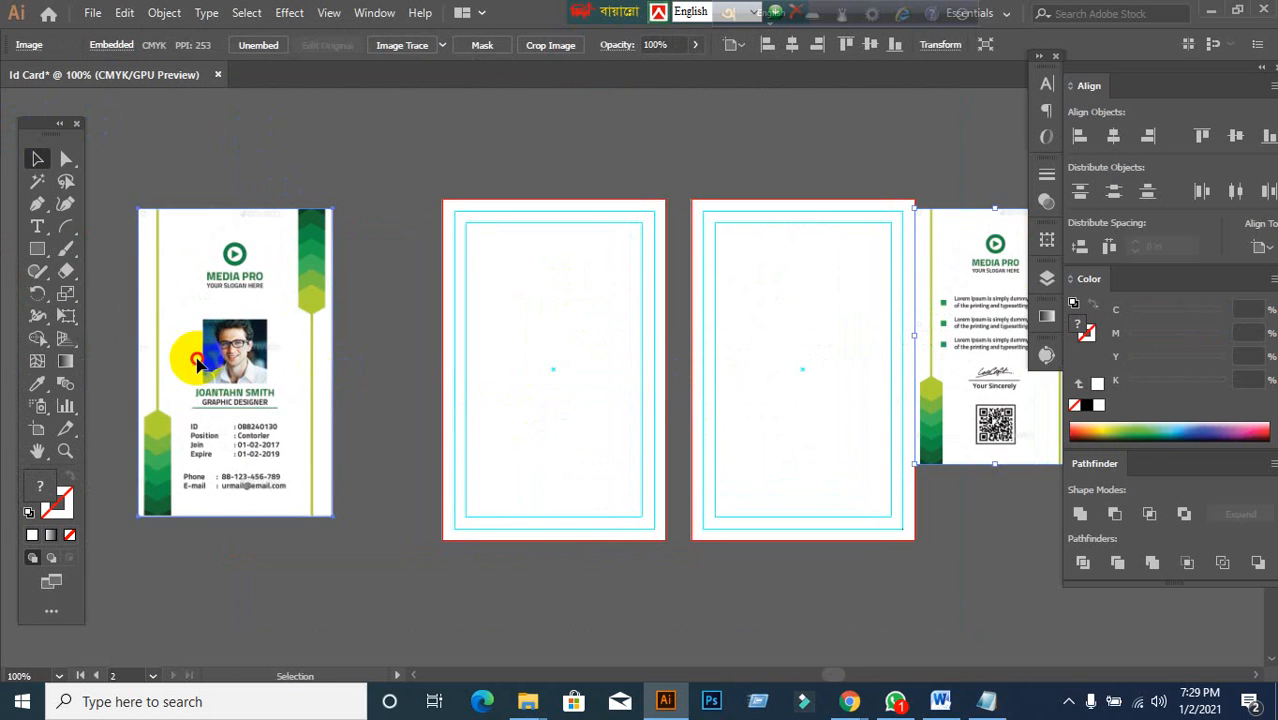
drag(185, 357, 532, 290)
key(ctrl+plus)
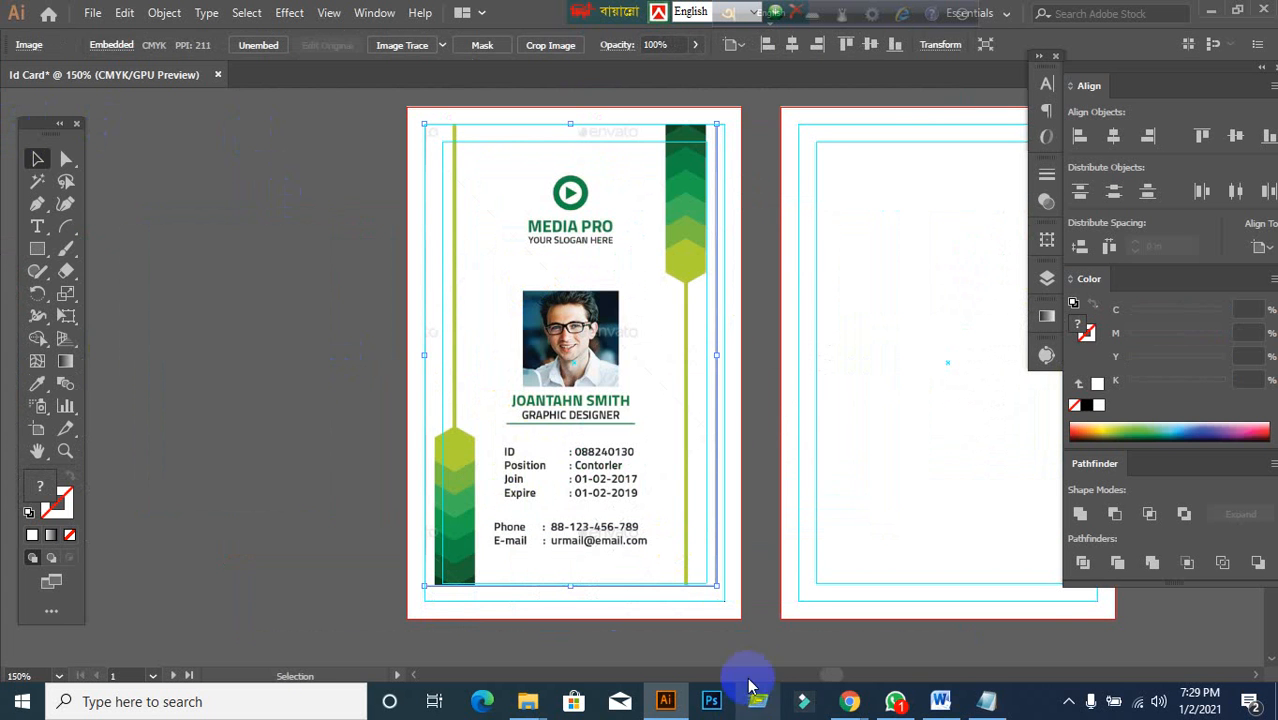
- Admit the waiting participant in Google Meet, then return to the Illustrator document
mouse_move(849, 705)
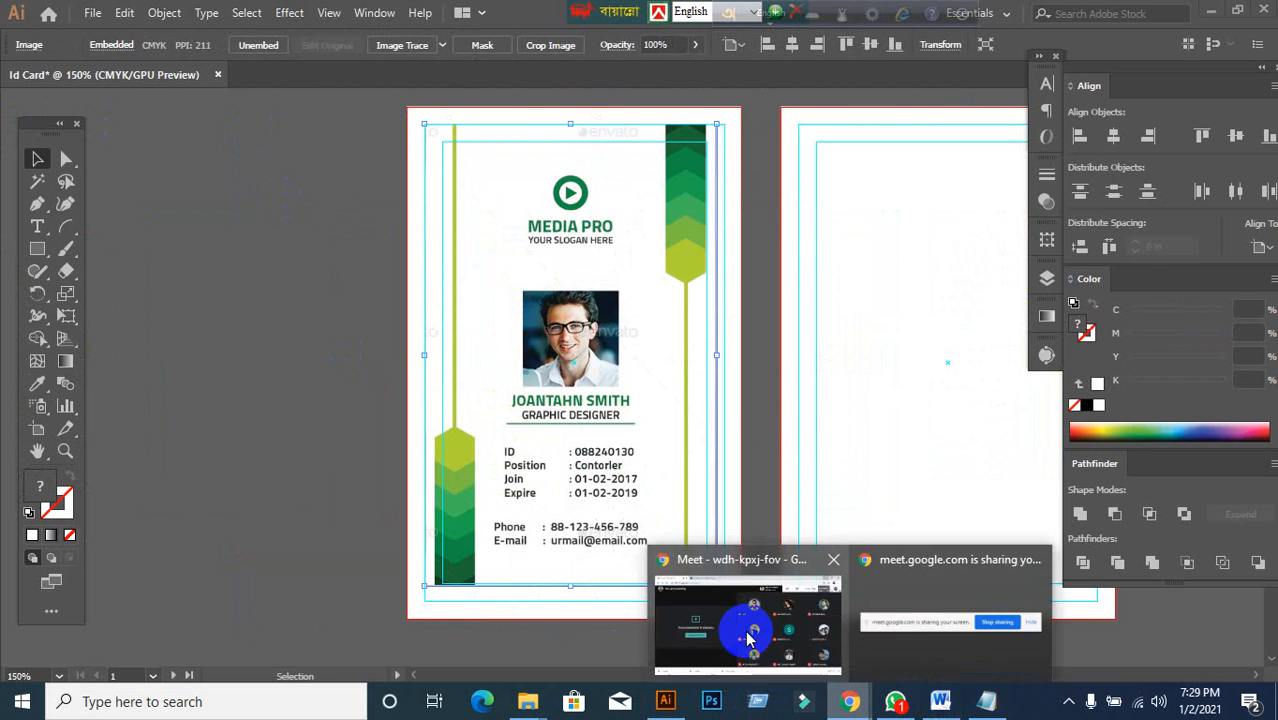
click(736, 630)
click(832, 177)
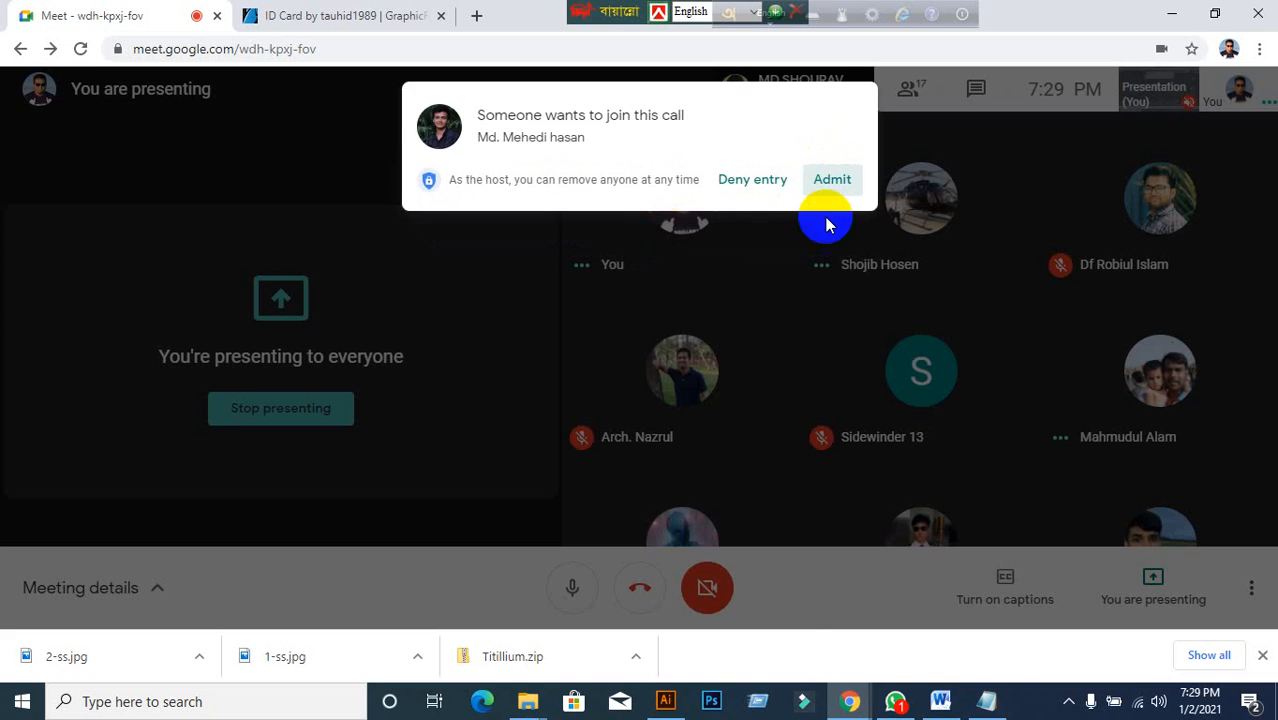
click(665, 704)
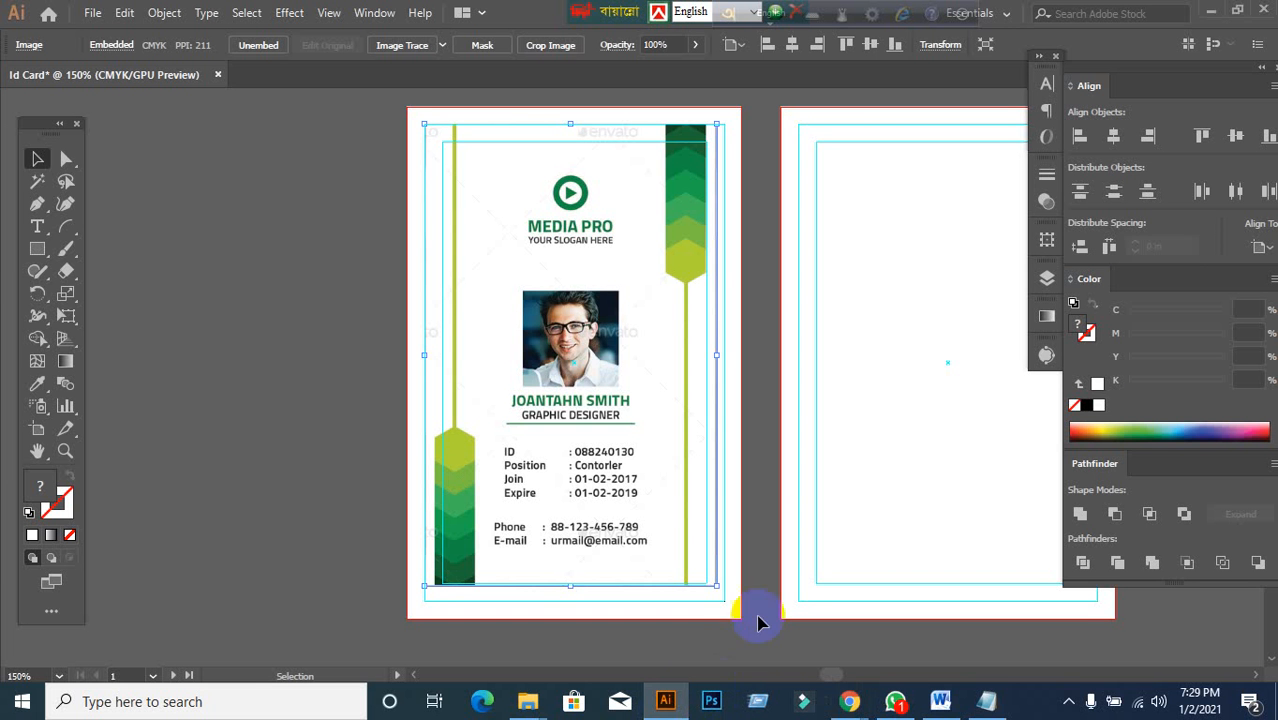
- Stretch the front card image's corner and bottom edge out to the first artboard's bleed guides
drag(720, 587, 725, 601)
scroll(294, 580, down, 2)
scroll(565, 612, up, 3)
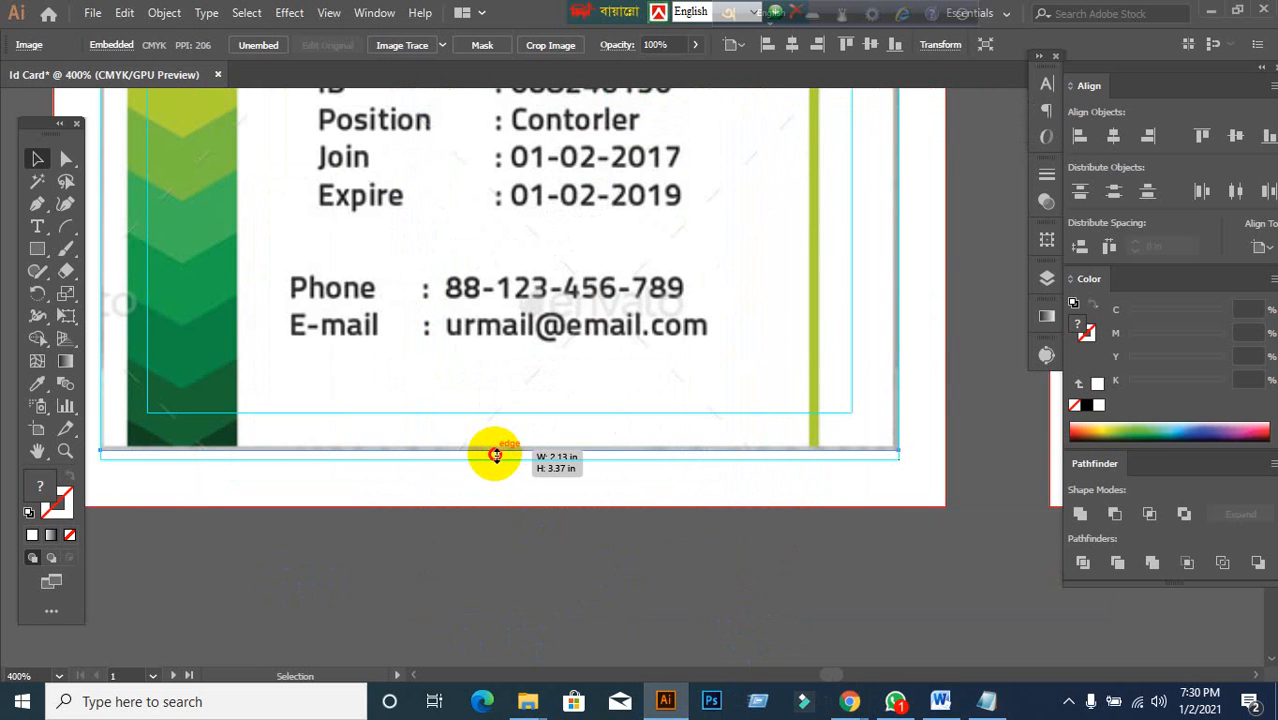
drag(495, 455, 497, 463)
click(527, 553)
scroll(524, 550, down, 4)
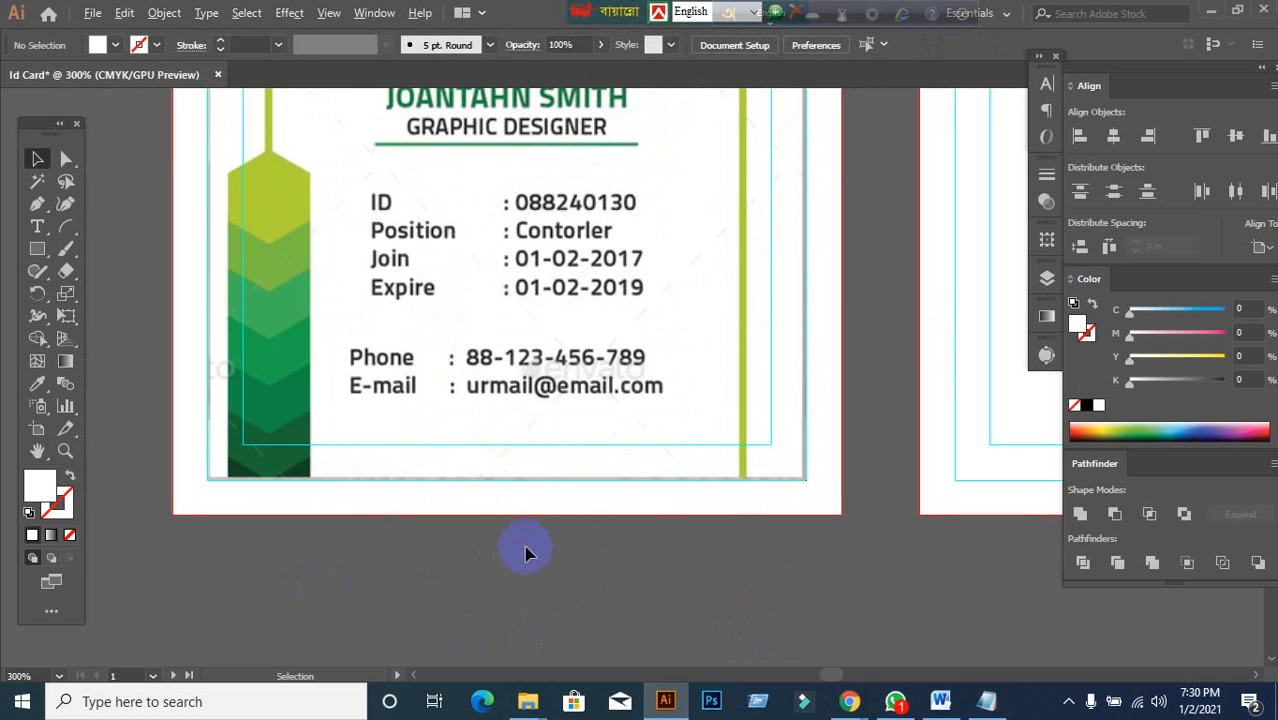
scroll(521, 540, up, 3)
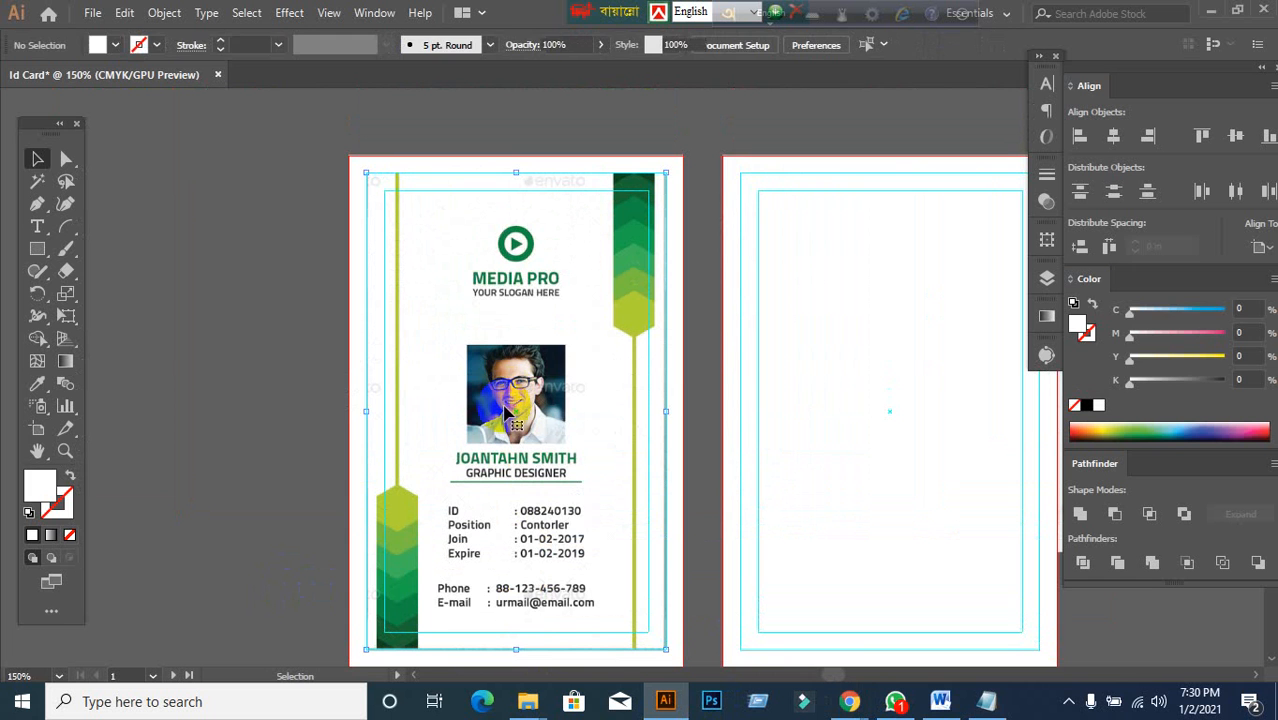
click(507, 414)
- Zoom out and move the back-side design toward the second artboard
key(ctrl+2)
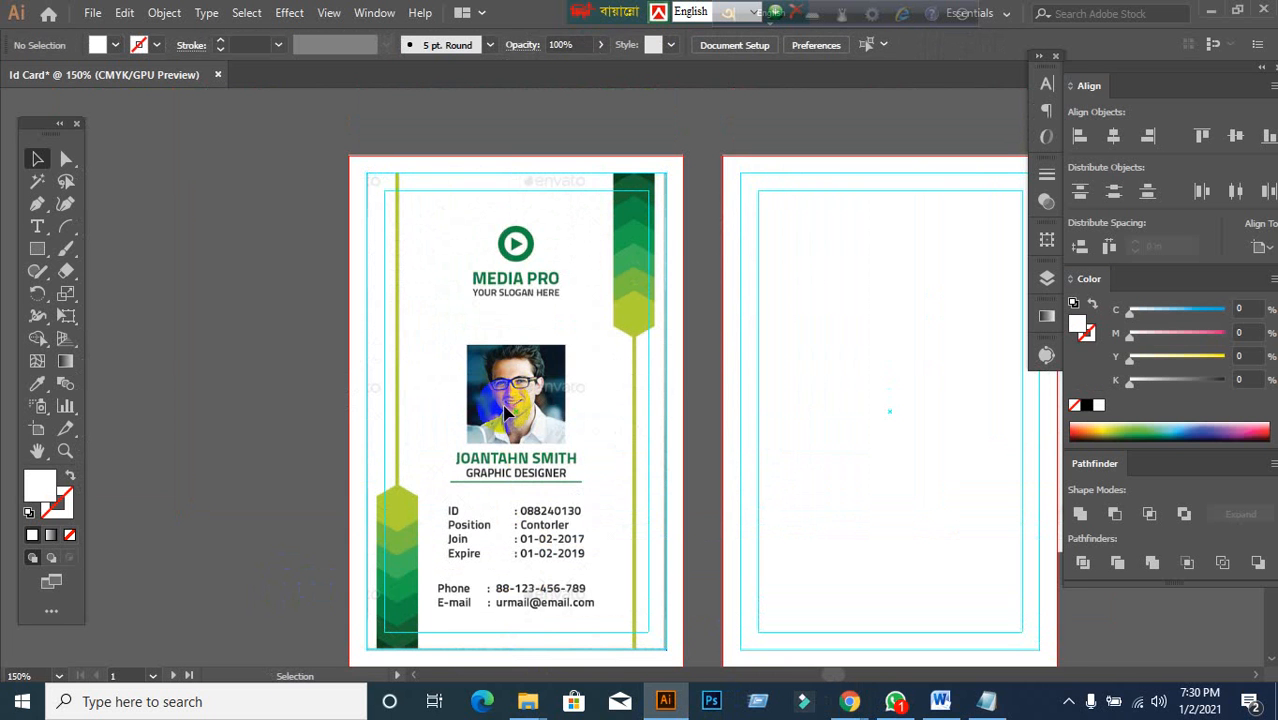
scroll(506, 408, down, 1)
drag(776, 421, 678, 381)
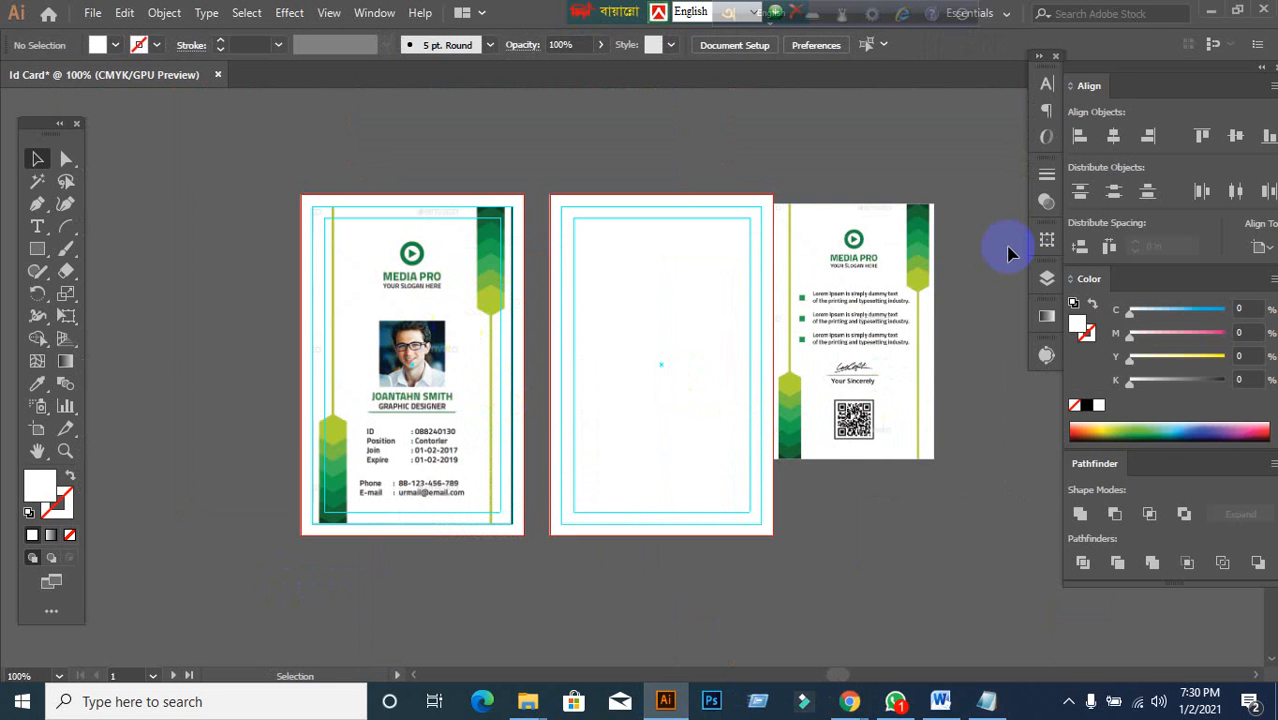
drag(876, 362, 760, 362)
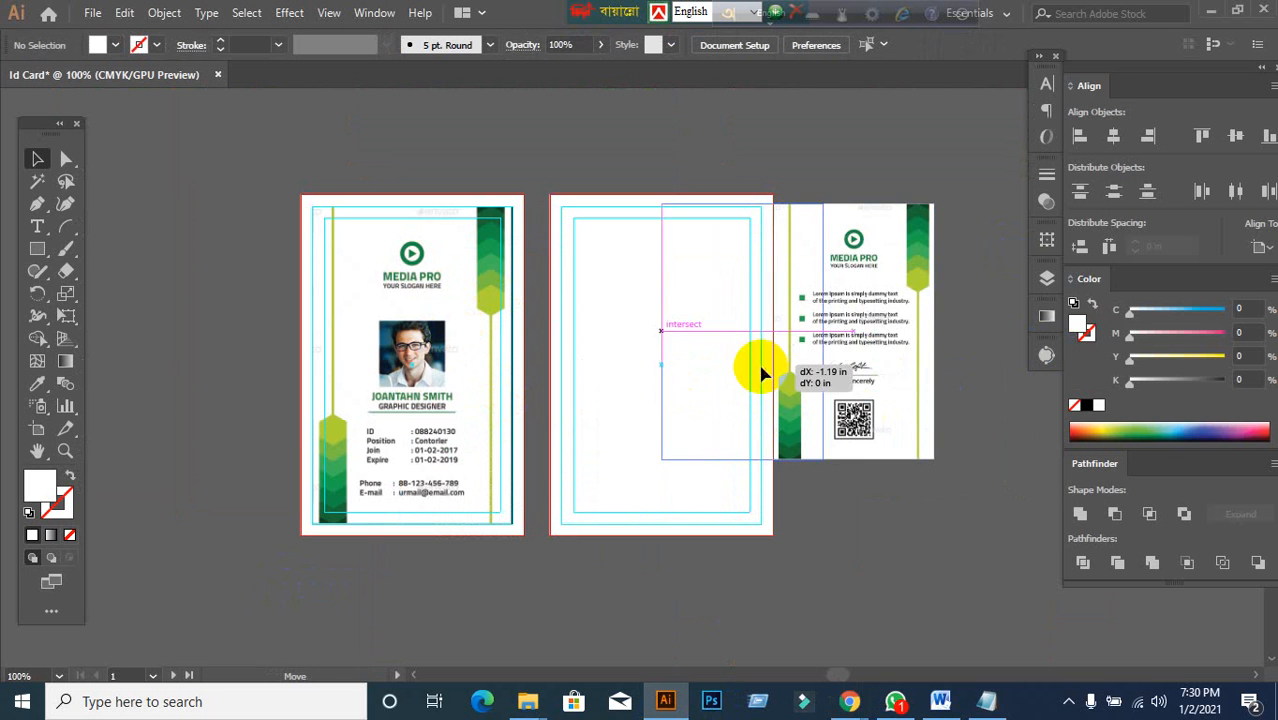
click(850, 702)
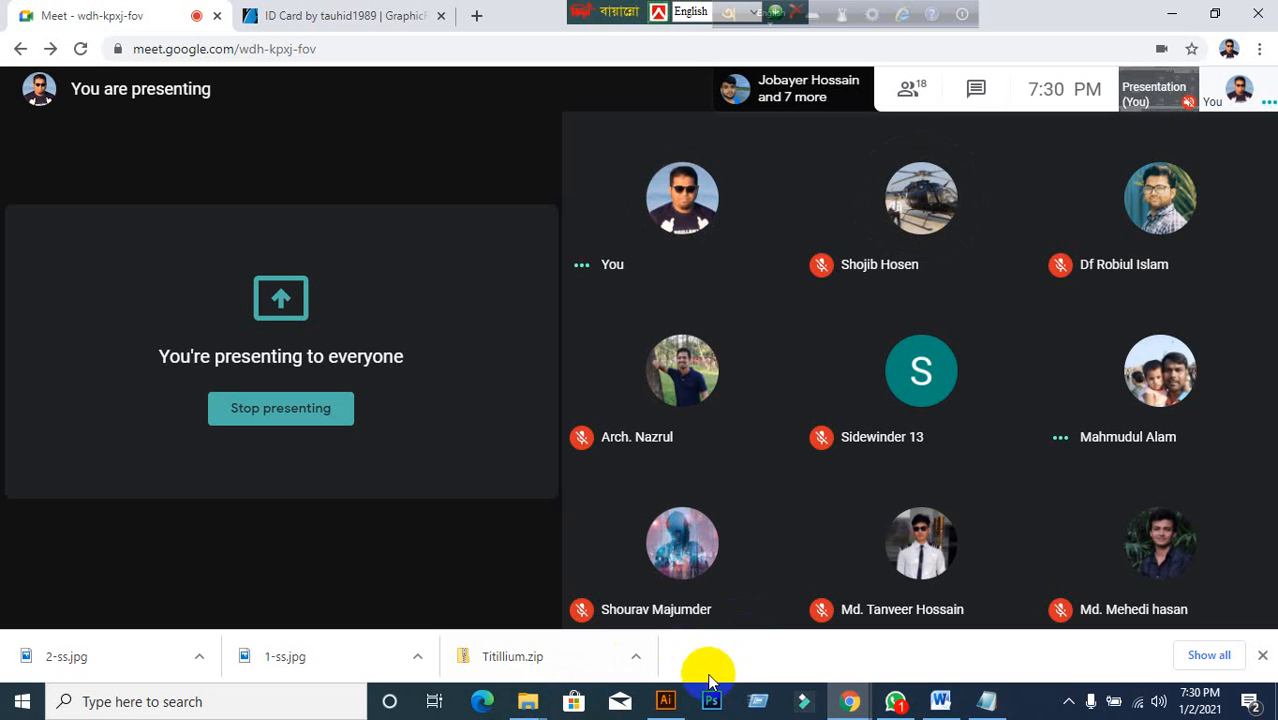
- Switch from Google Meet back to the Illustrator Id Card document
mouse_move(668, 700)
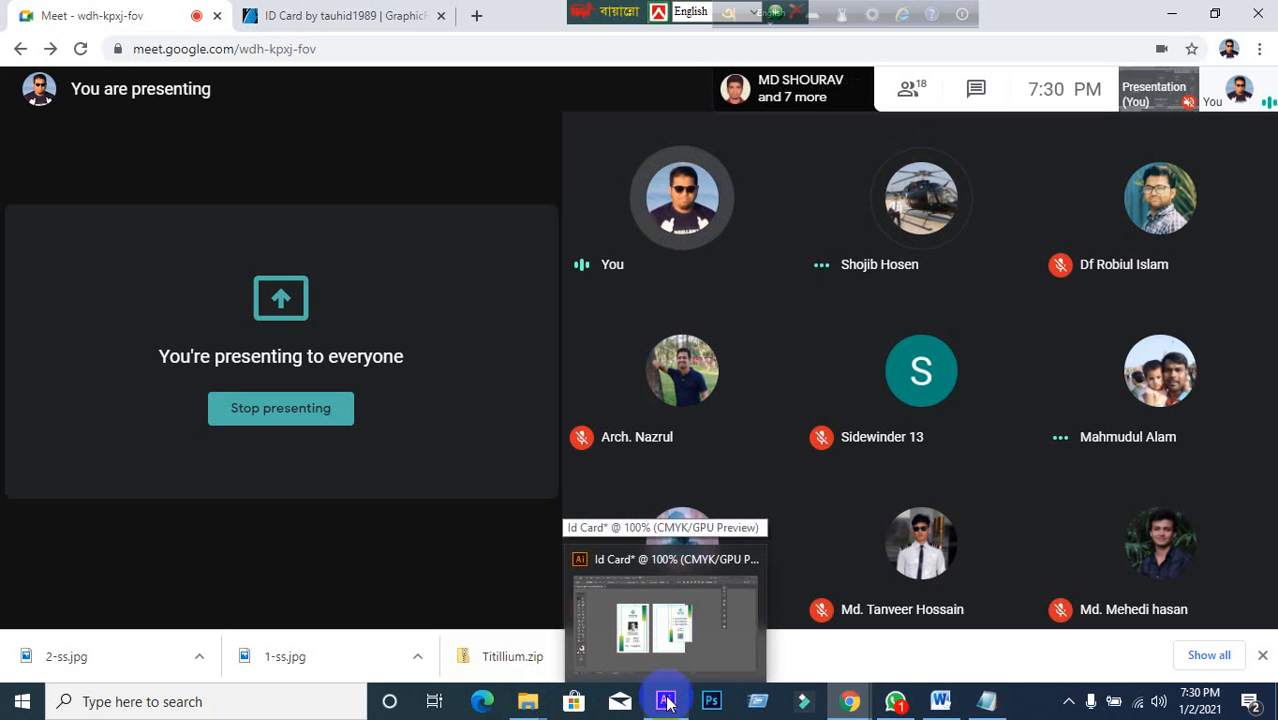
click(668, 700)
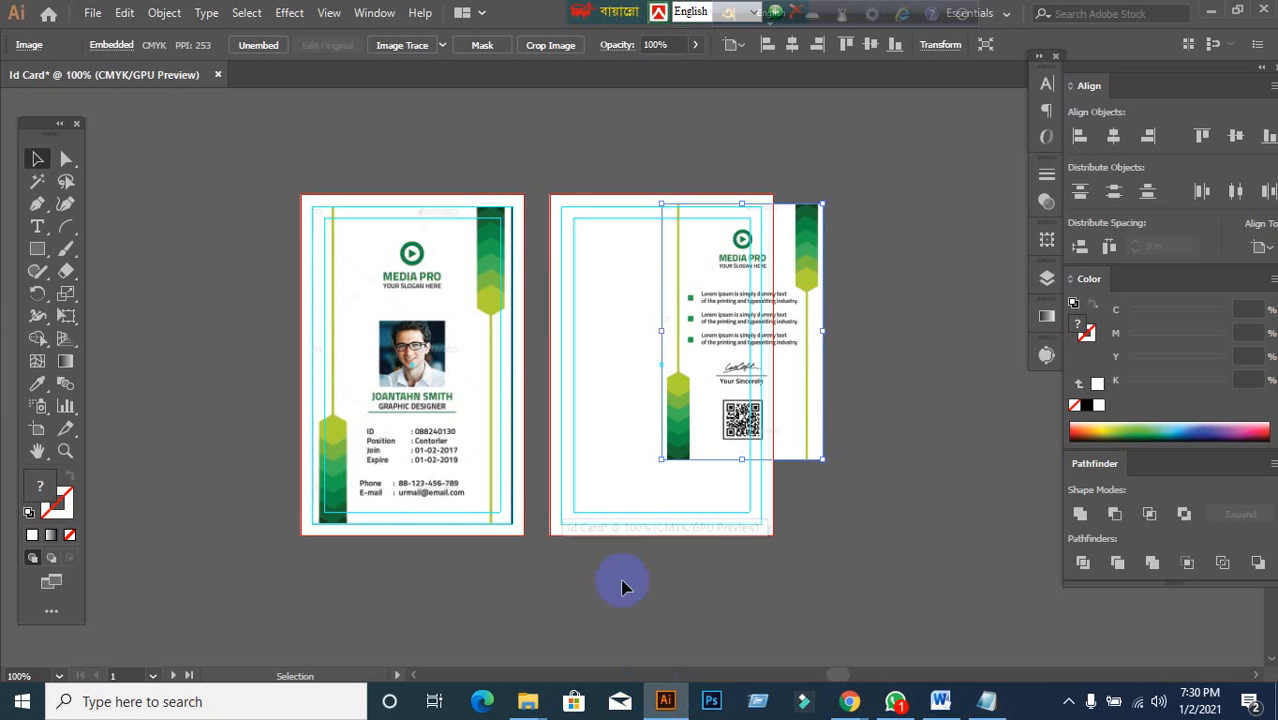
- Move the back design into the second artboard's top-left corner and stretch it to about 2.09 × 3.3 in
scroll(697, 141, up, 1)
drag(713, 205, 555, 220)
scroll(555, 220, up, 2)
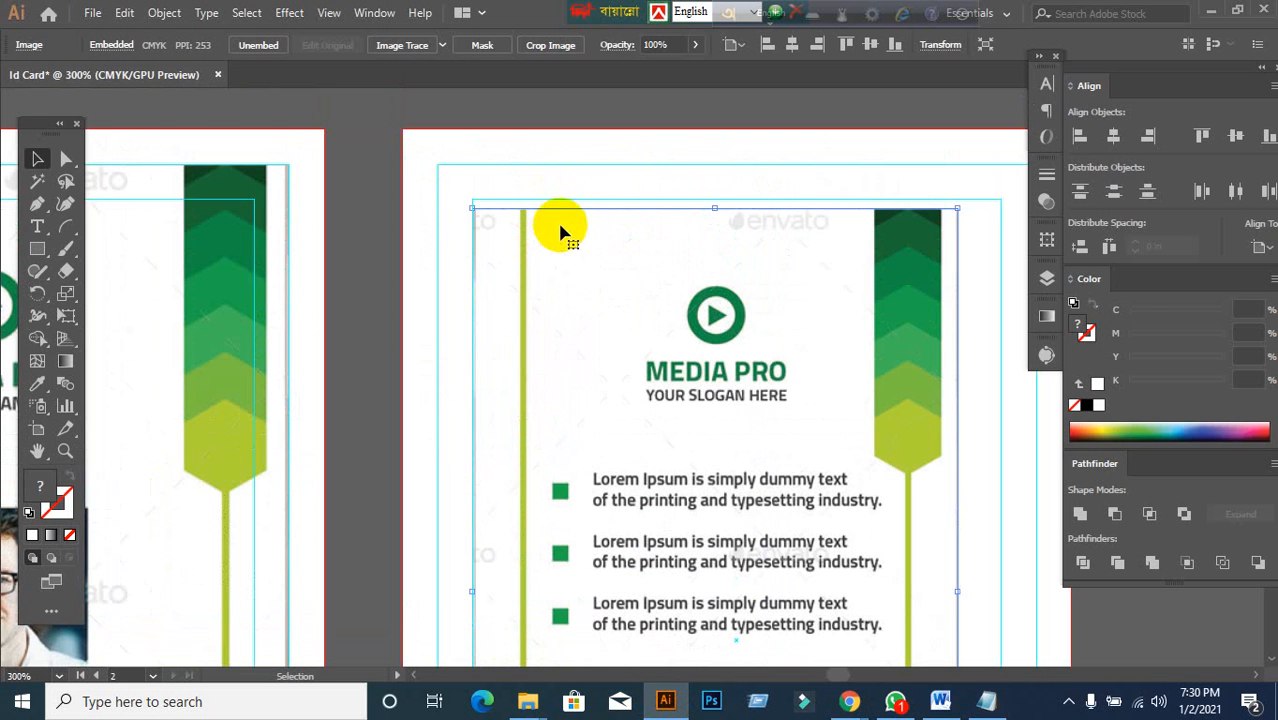
drag(529, 320, 506, 293)
scroll(652, 355, down, 3)
drag(715, 531, 736, 472)
scroll(613, 508, up, 4)
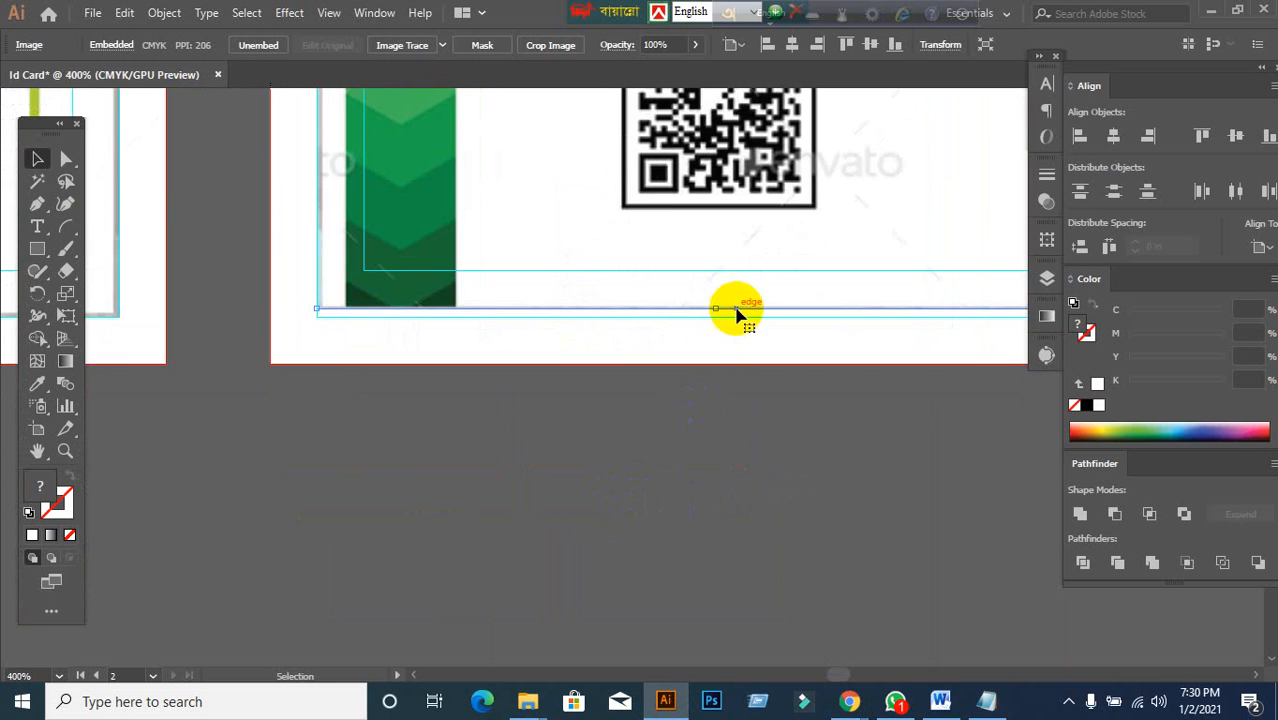
drag(718, 309, 716, 318)
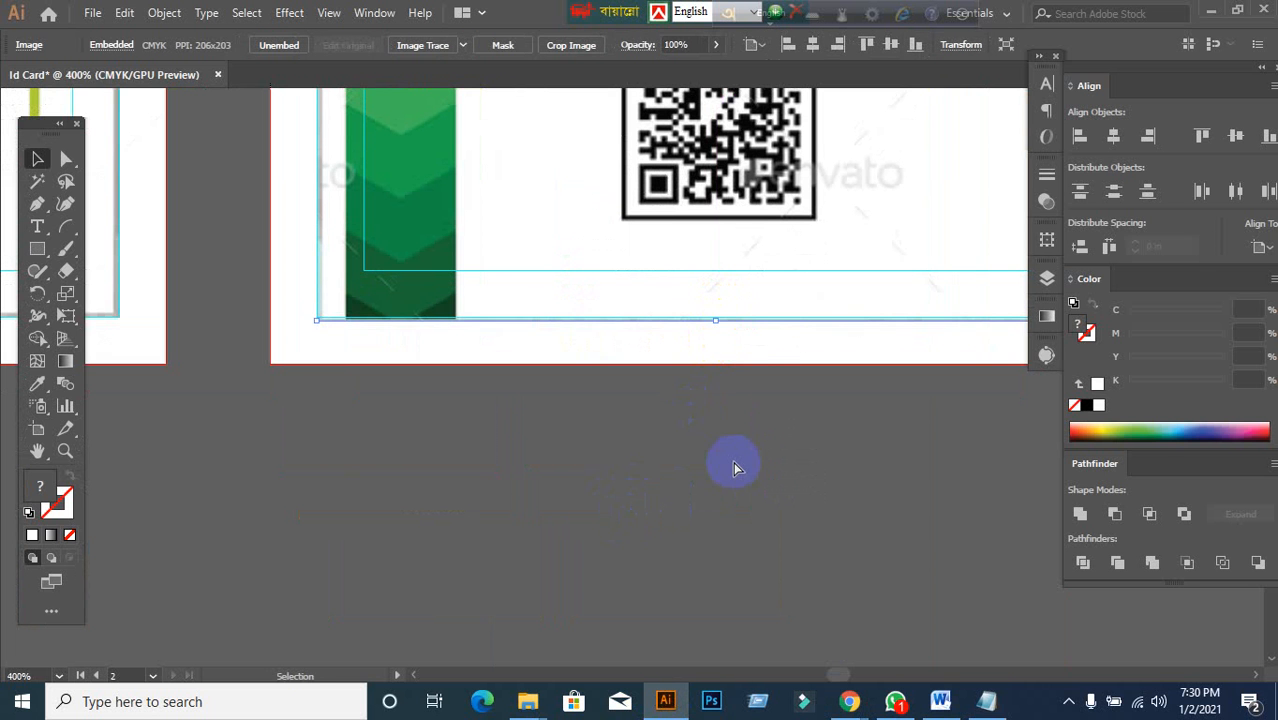
- Extend the back design's bottom edge precisely to the bleed guide
key(ctrl+z)
drag(719, 309, 717, 317)
scroll(752, 435, down, 3)
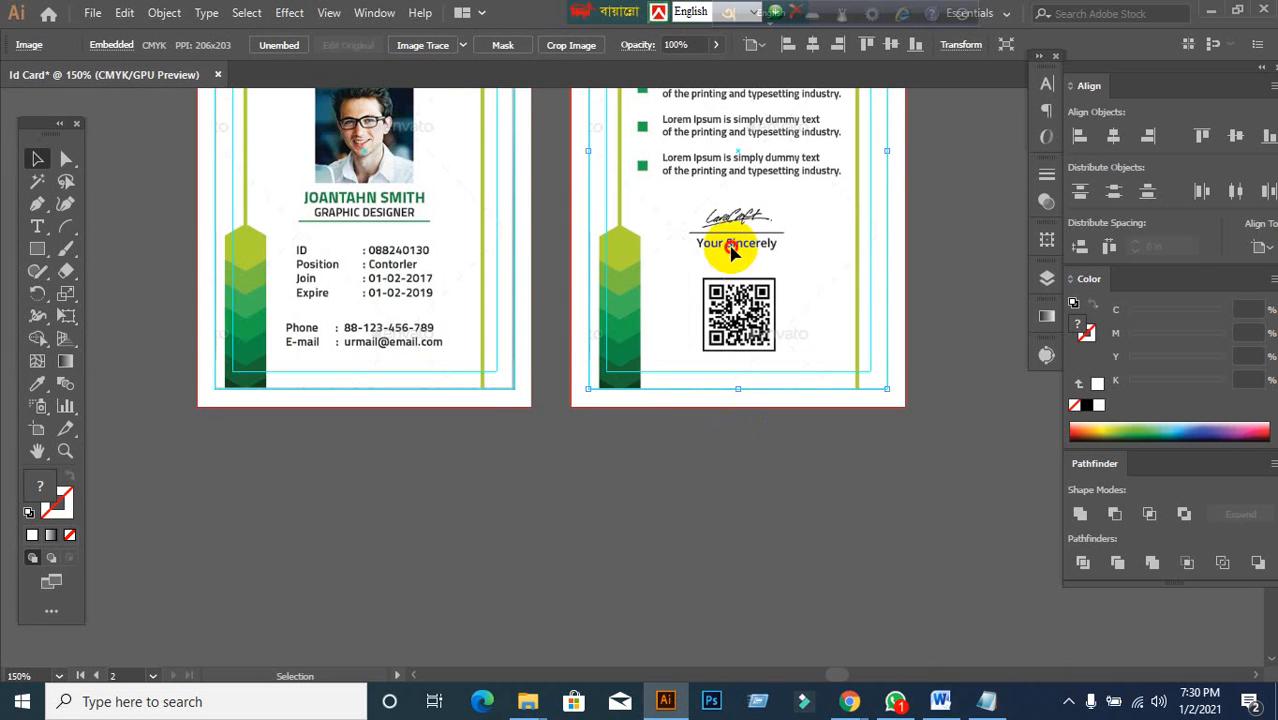
click(562, 251)
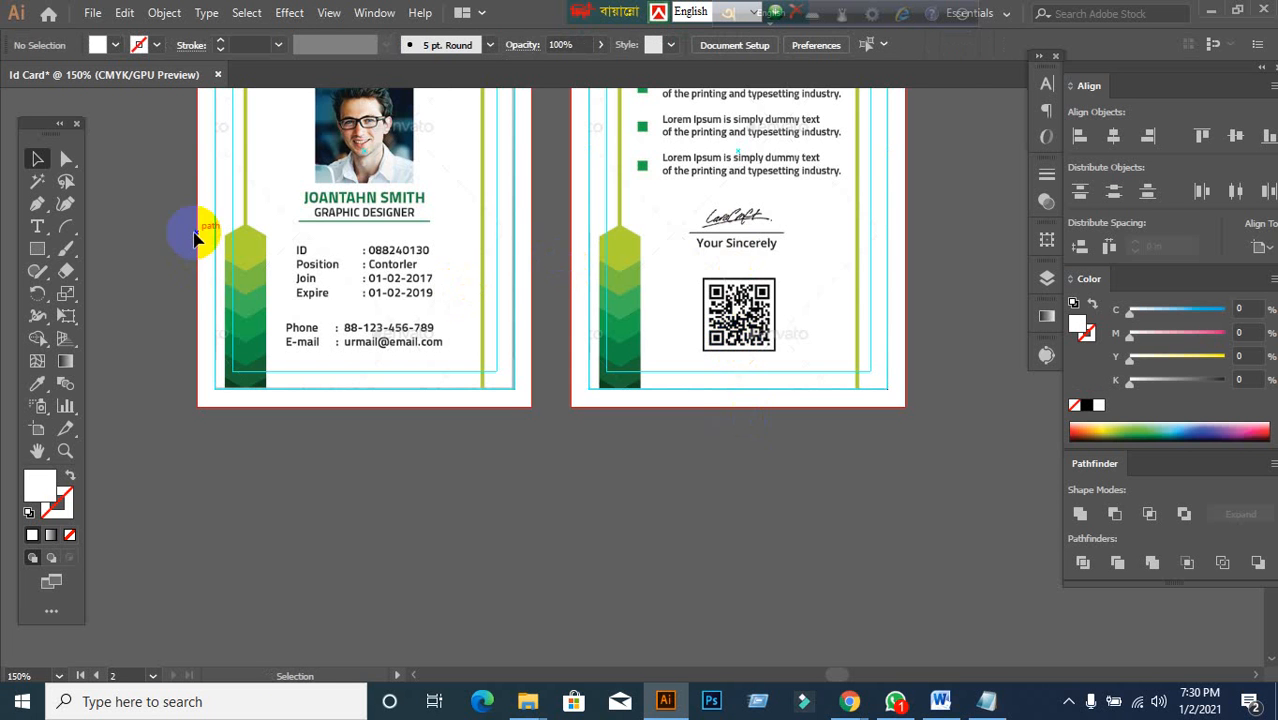
- Pan and zoom across both cards to check that each fills its bleed area
drag(370, 206, 450, 235)
scroll(428, 385, up, 3)
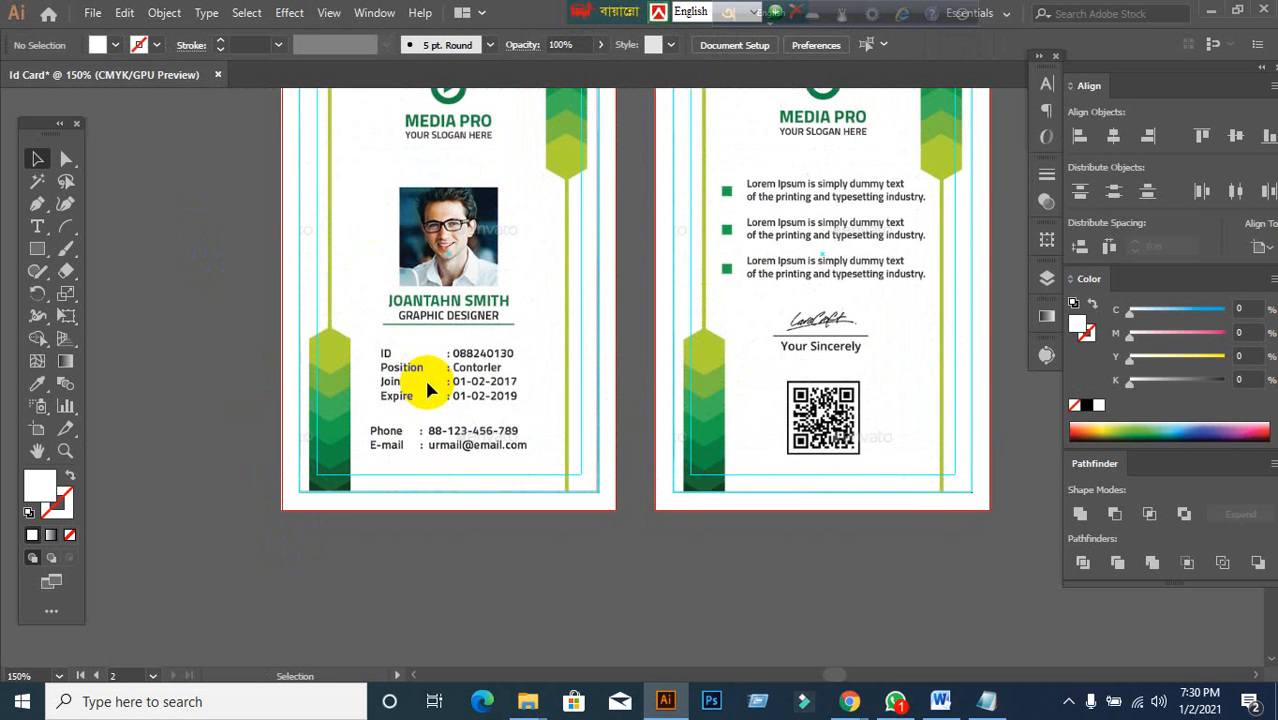
scroll(430, 384, down, 1)
scroll(436, 382, up, 3)
scroll(437, 383, up, 2)
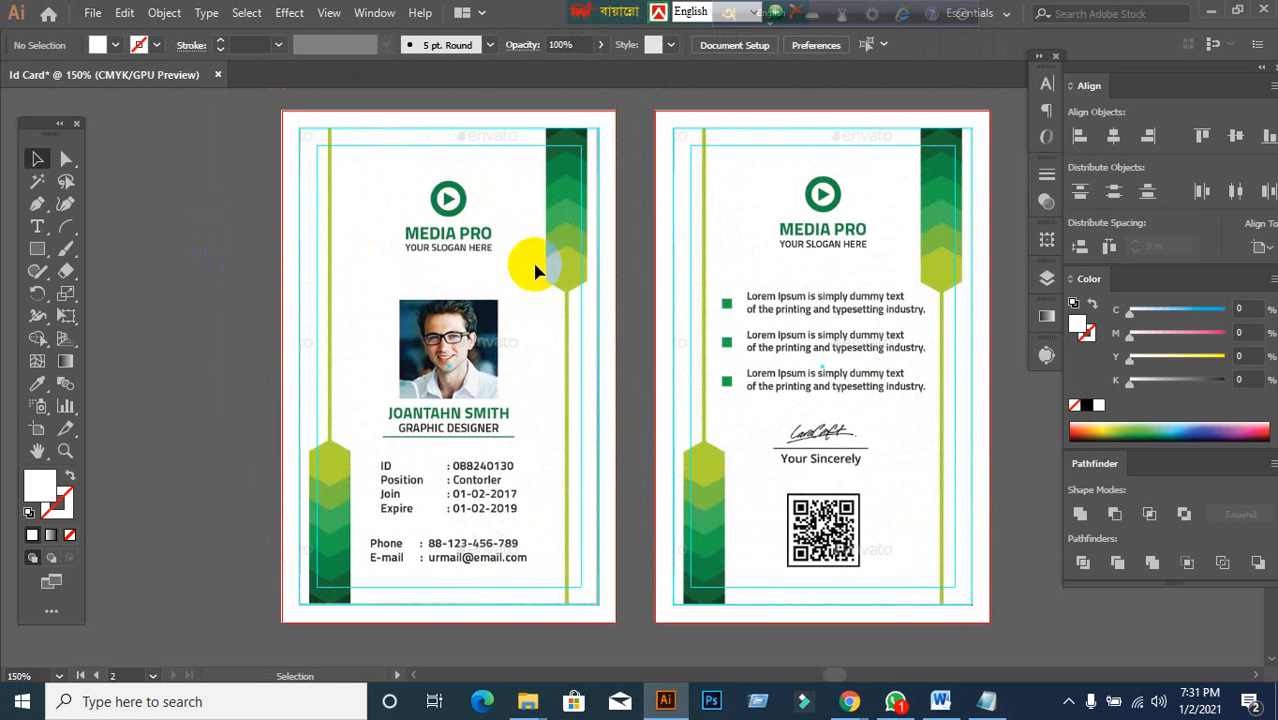
scroll(572, 263, up, 1)
alt+scroll(571, 257, up, 4)
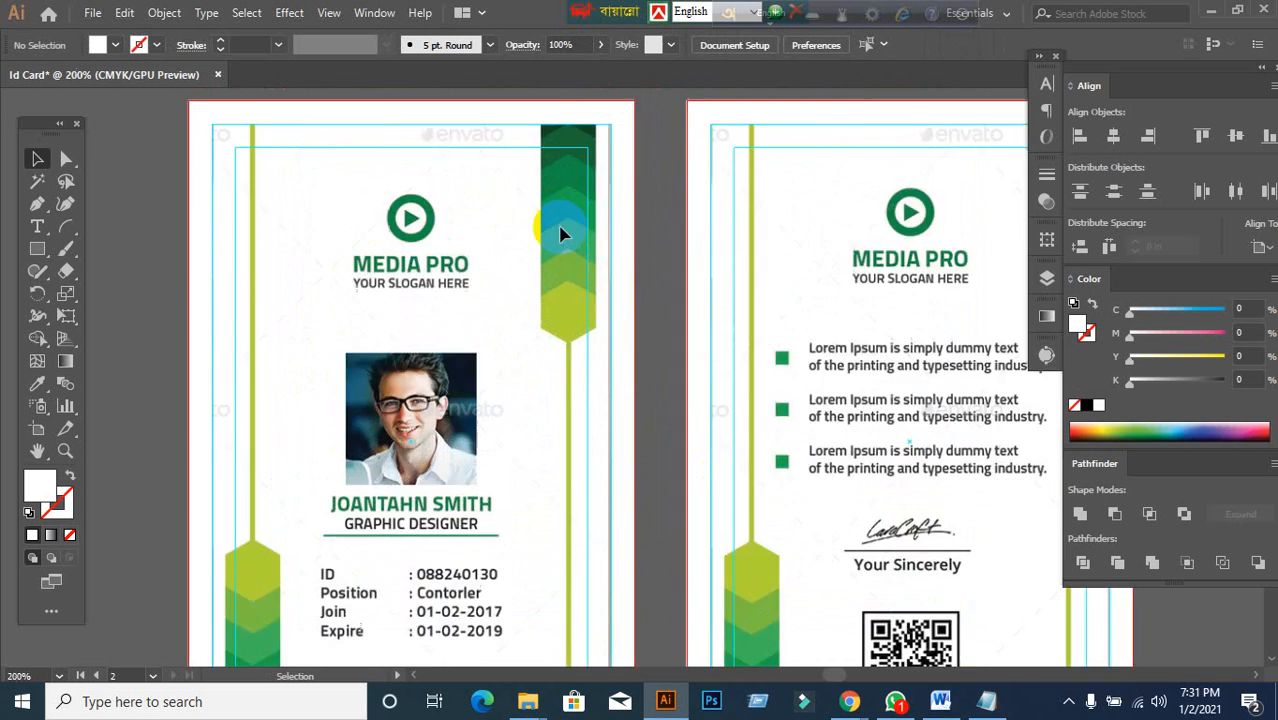
alt+scroll(565, 348, down, 3)
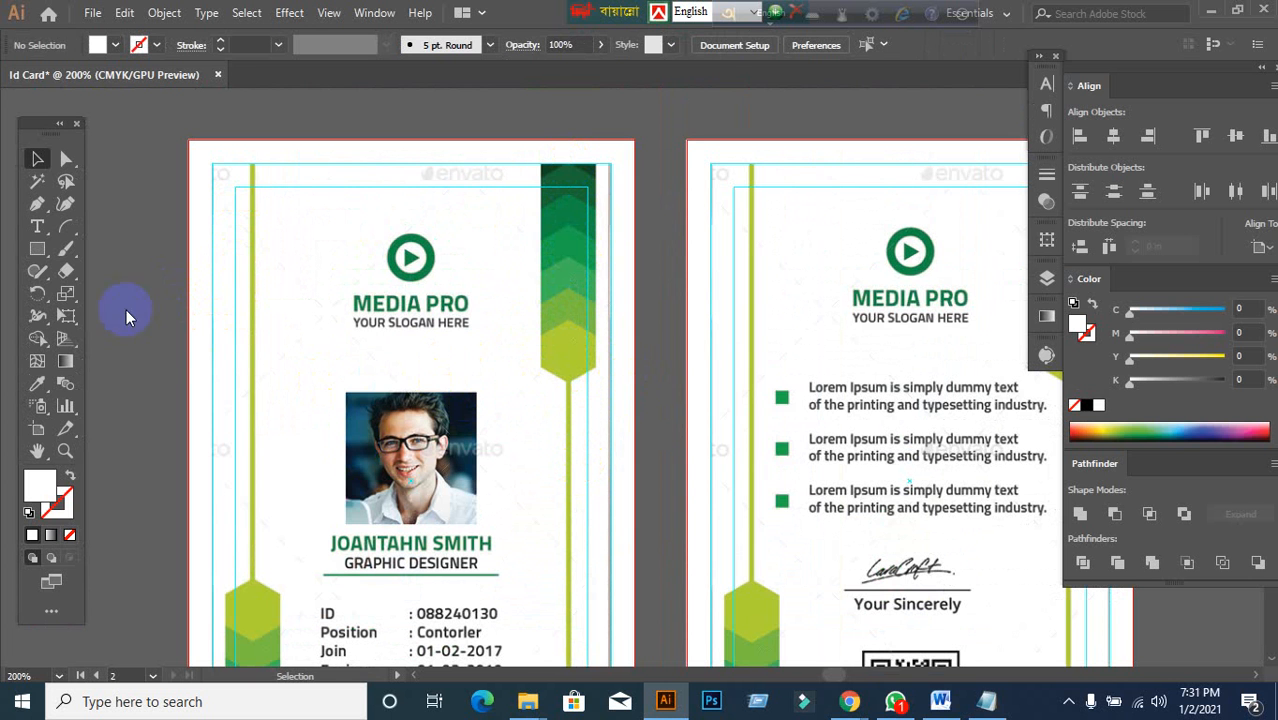
drag(37, 249, 150, 320)
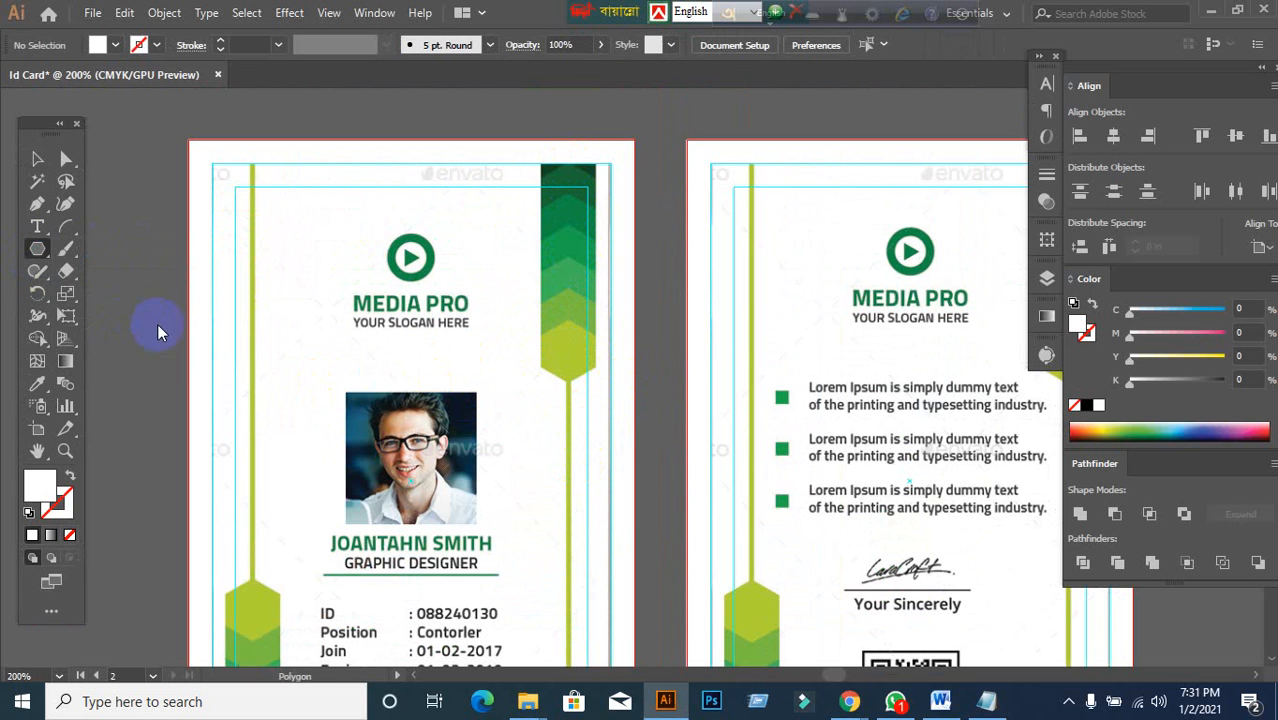
- Draw a six-sided hexagon on the front card and fill it with red
click(472, 249)
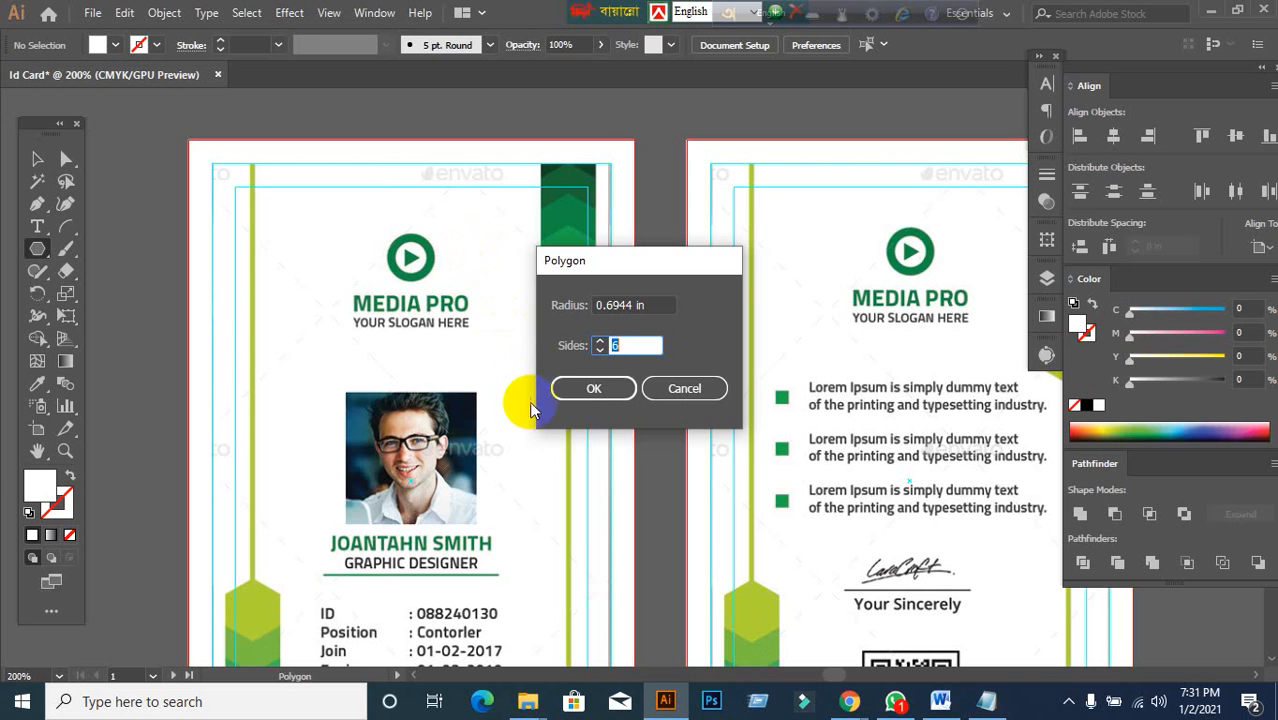
click(592, 383)
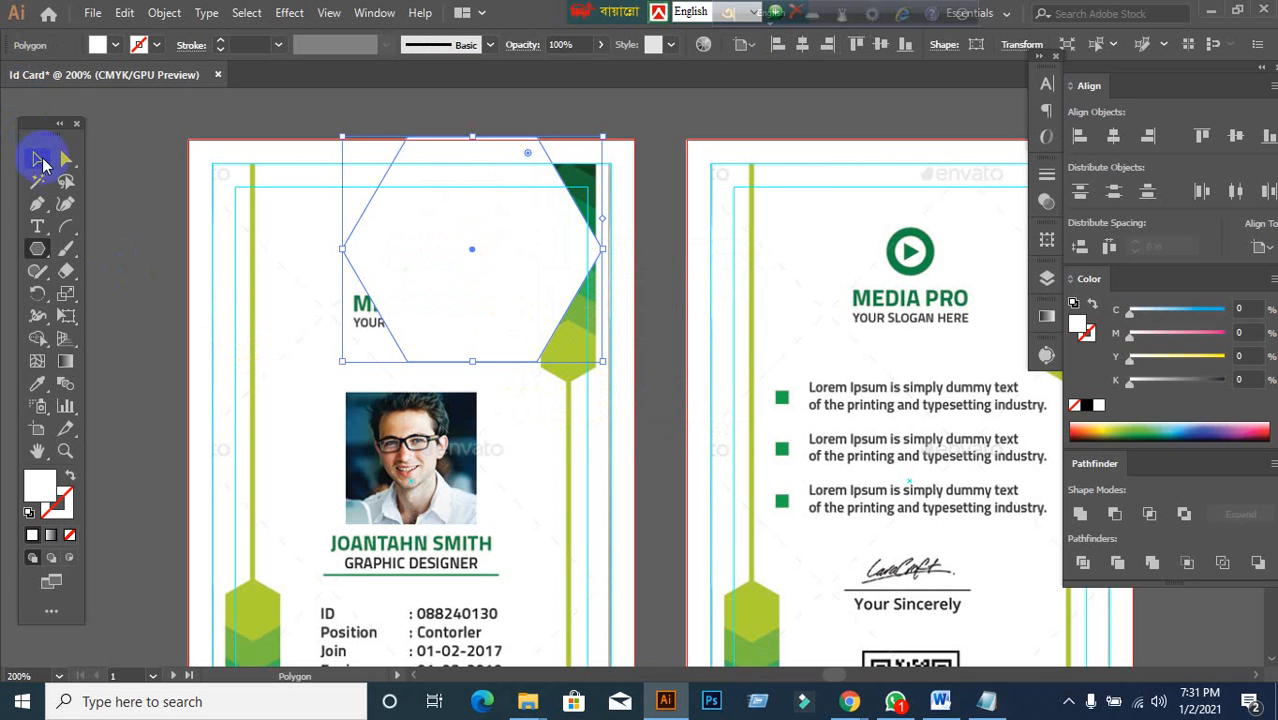
click(37, 158)
click(117, 46)
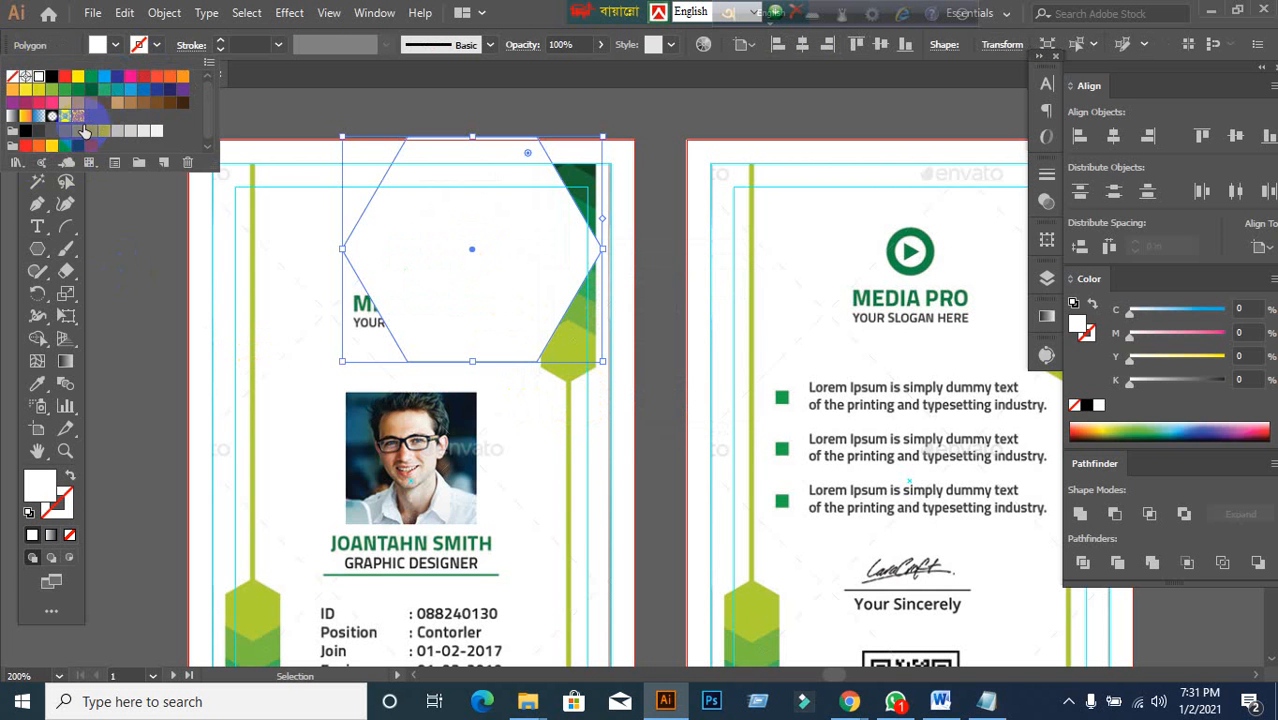
click(66, 78)
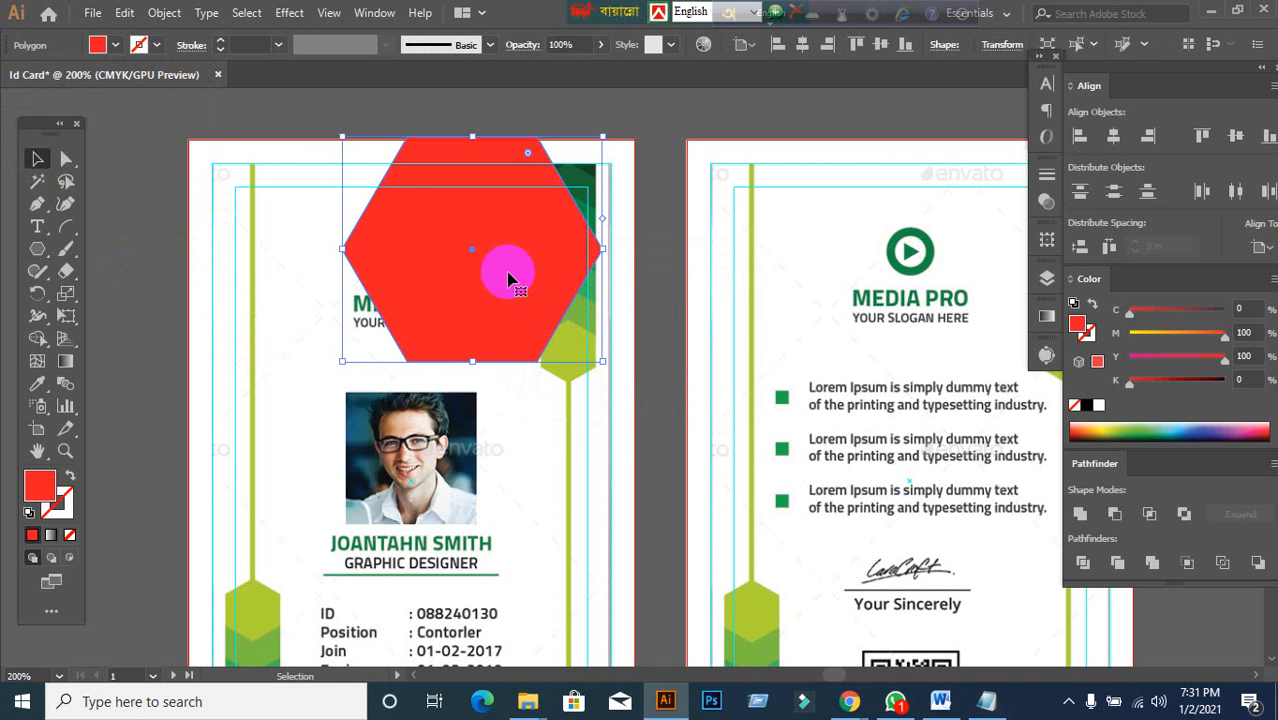
- Move the red hexagon down onto the card and shrink it to about a quarter size
drag(508, 271, 656, 483)
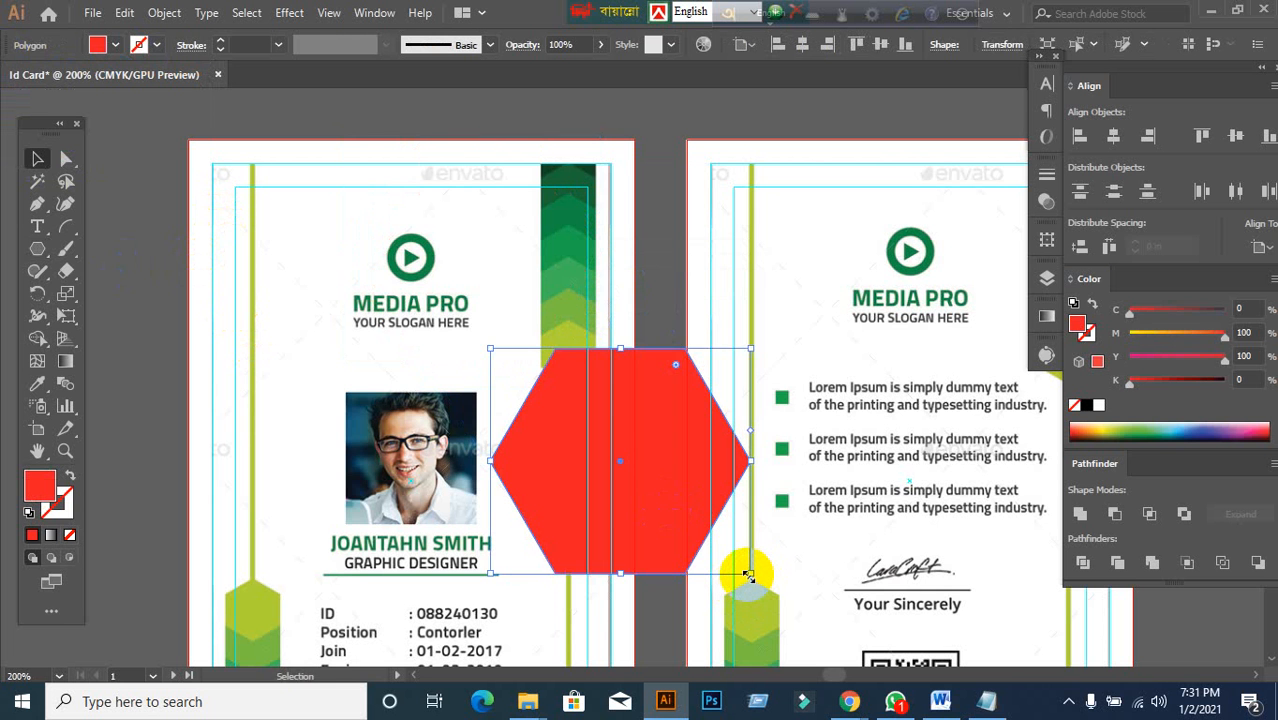
drag(748, 575, 556, 405)
scroll(548, 459, up, 2)
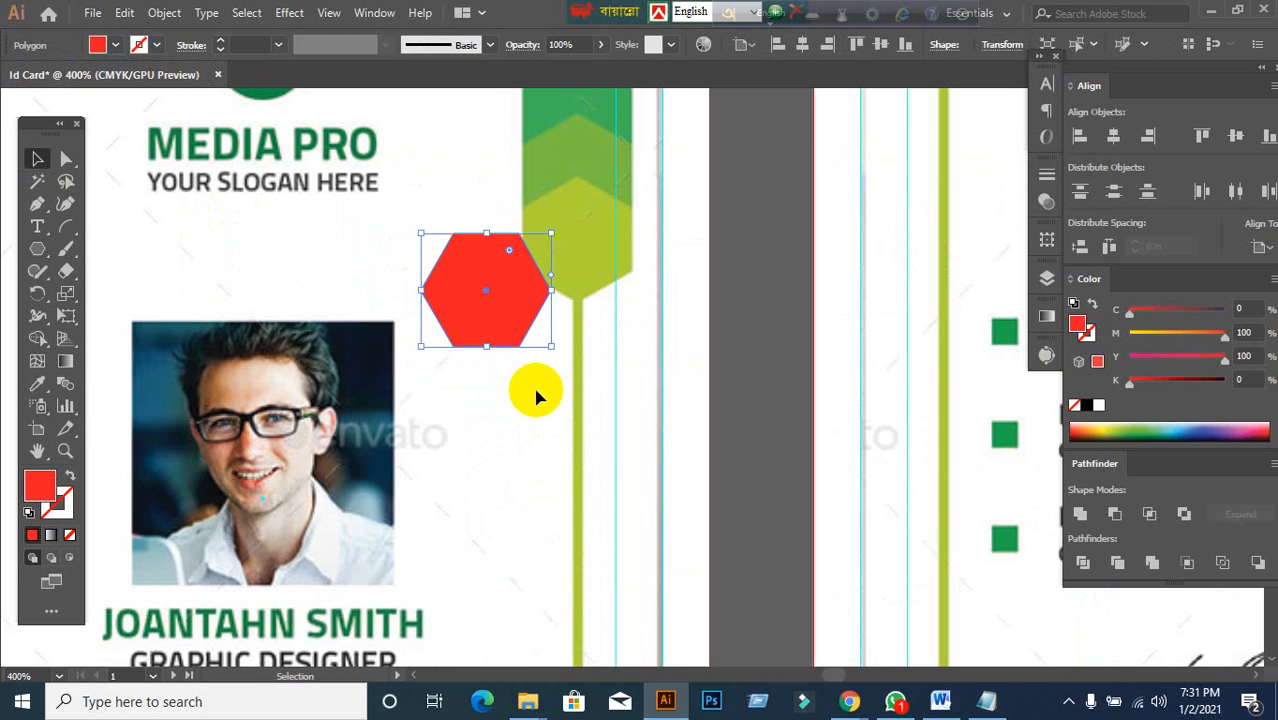
scroll(573, 316, up, 1)
click(465, 288)
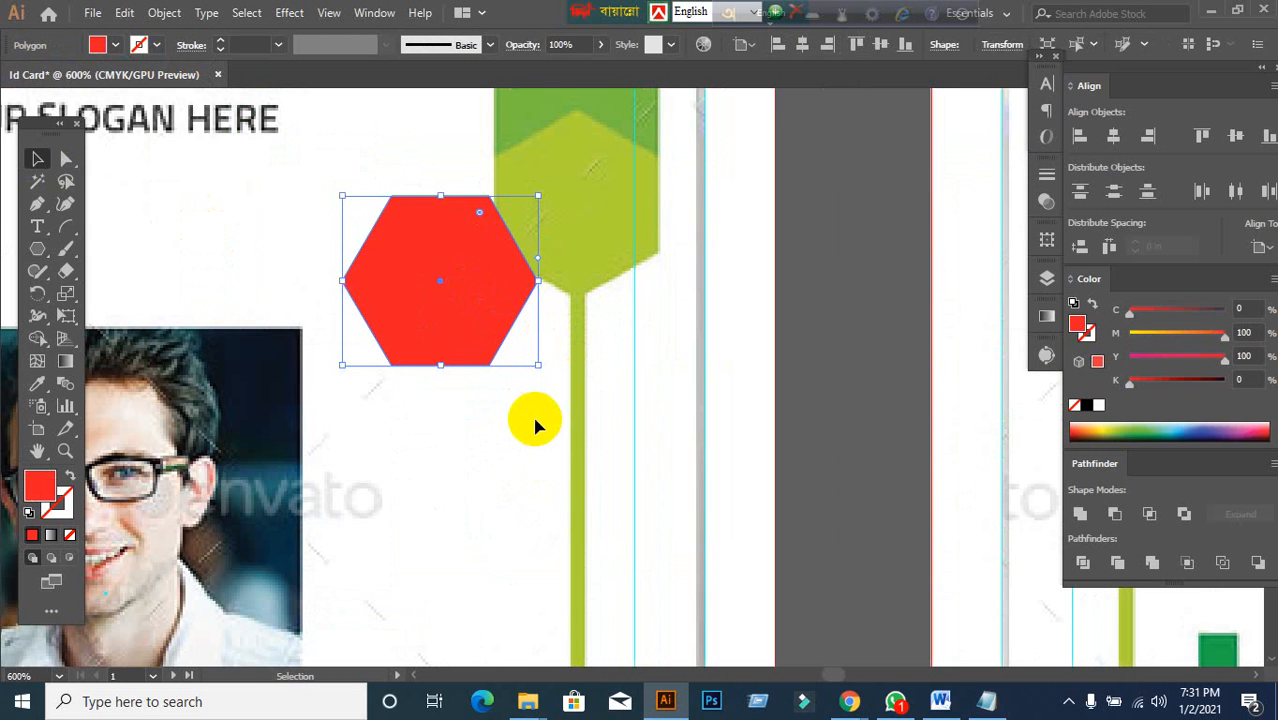
scroll(564, 413, down, 1)
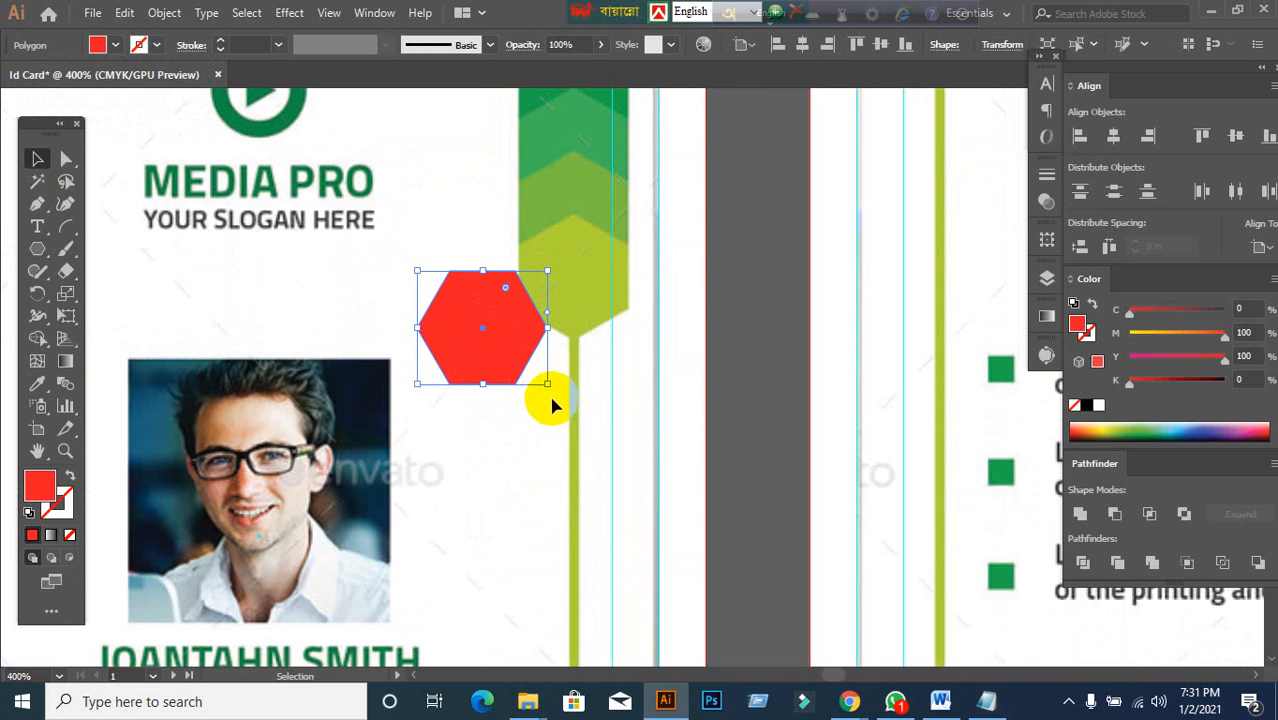
- Rotate the hexagon so a point faces down at the bottom of the chevron strip
drag(552, 394, 585, 337)
key(ctrl+z)
key(ctrl+z)
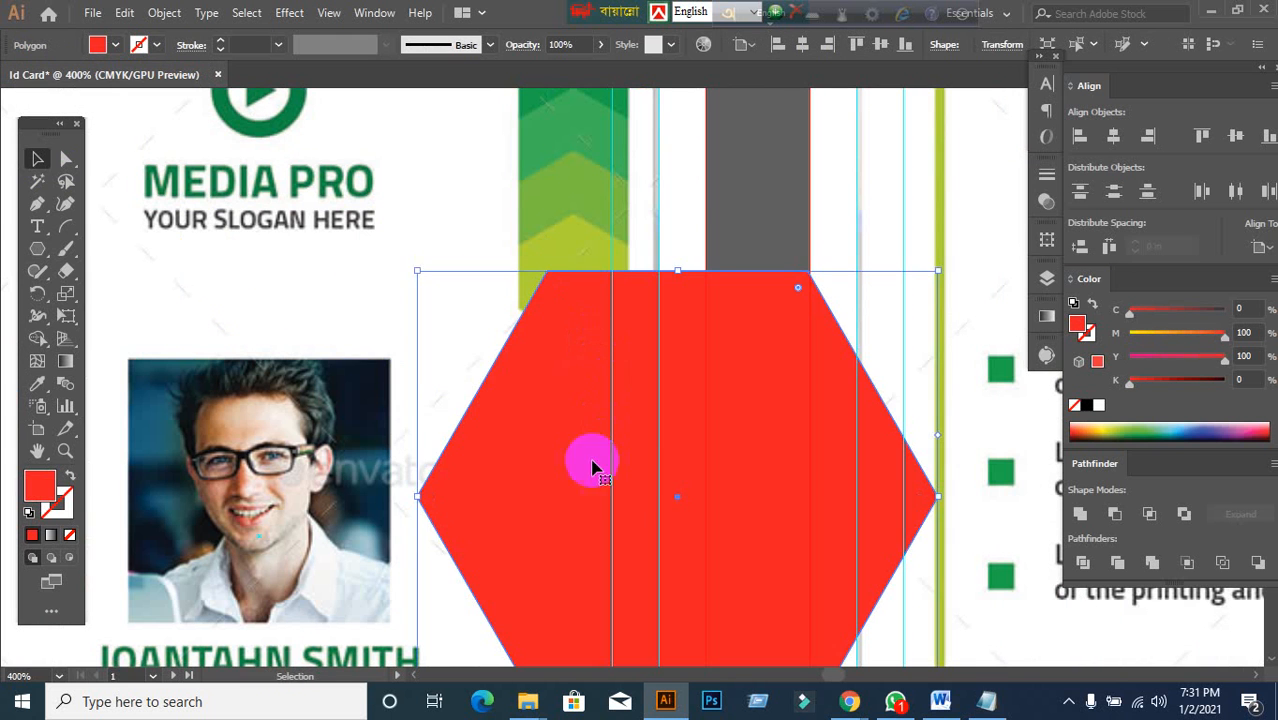
key(ctrl+shift+z)
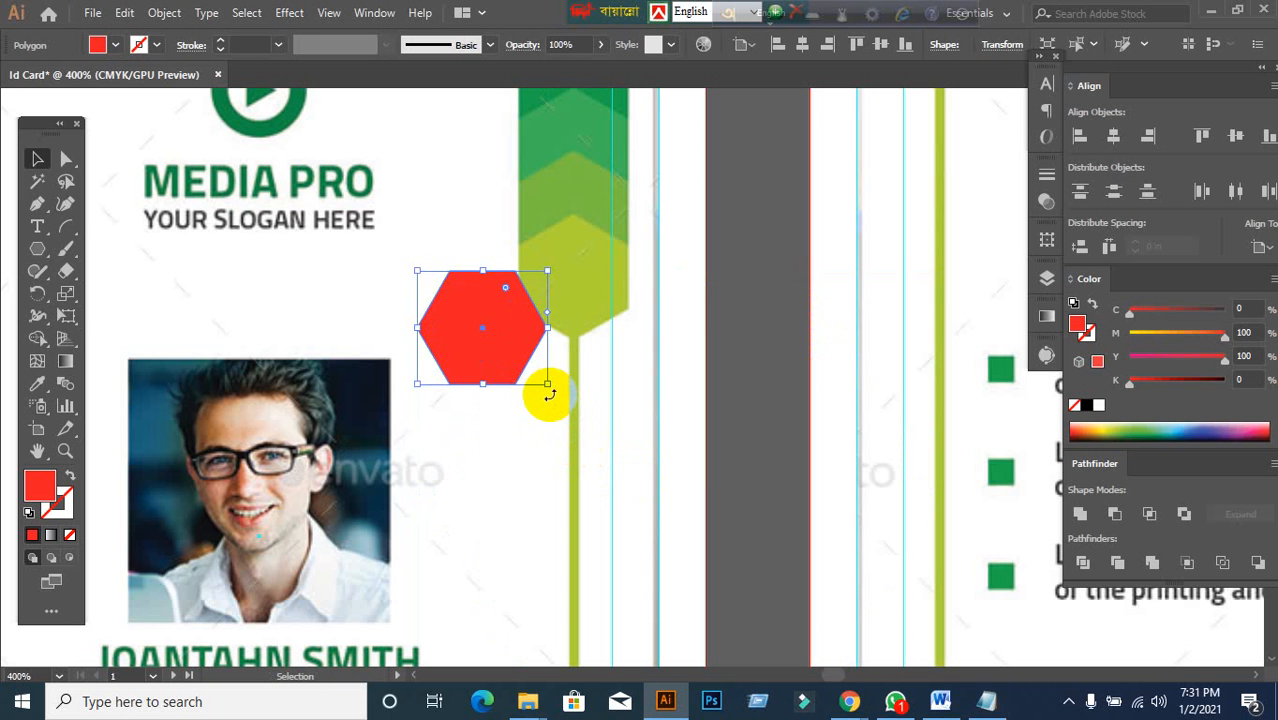
drag(549, 394, 583, 300)
key(ctrl+z)
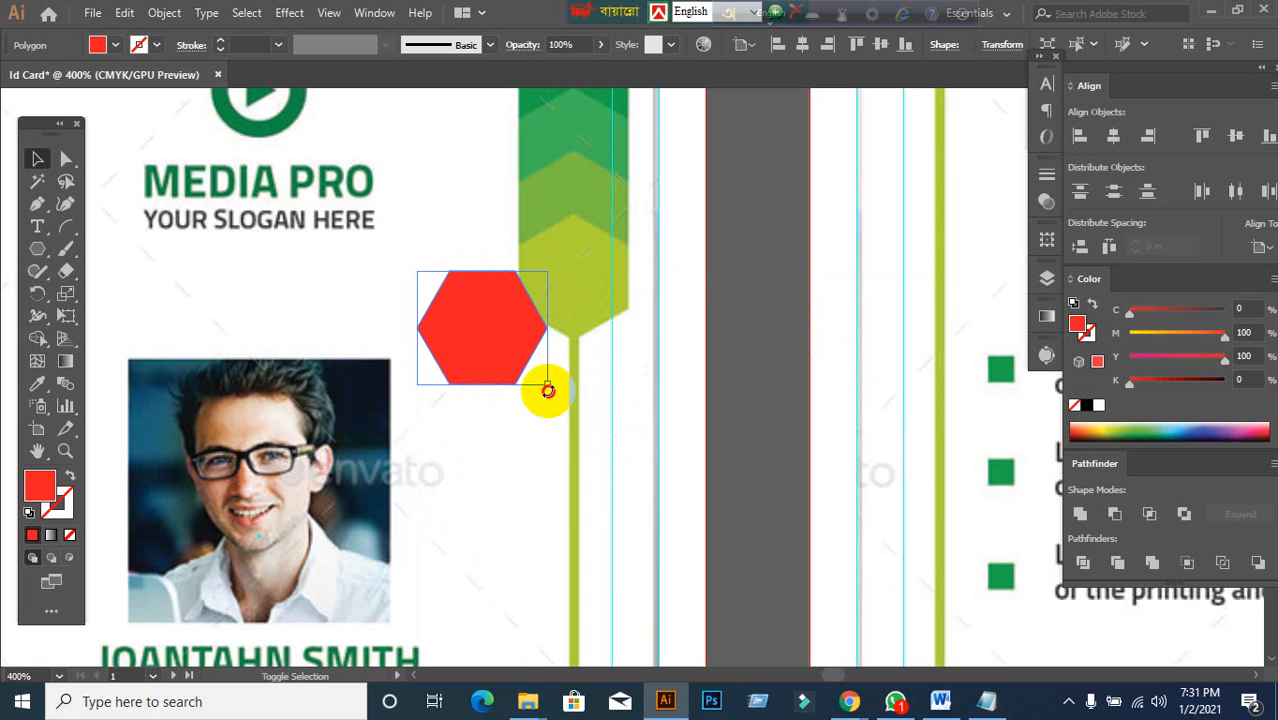
drag(548, 390, 537, 285)
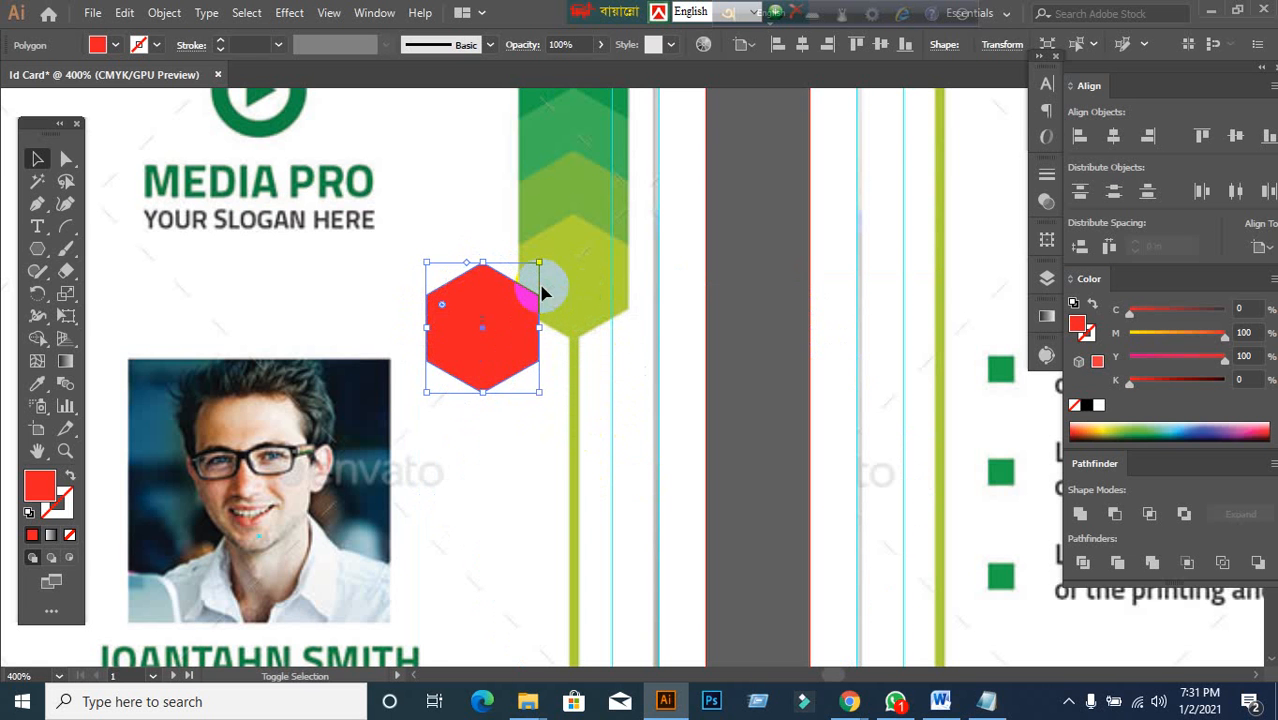
click(545, 418)
scroll(555, 412, up, 2)
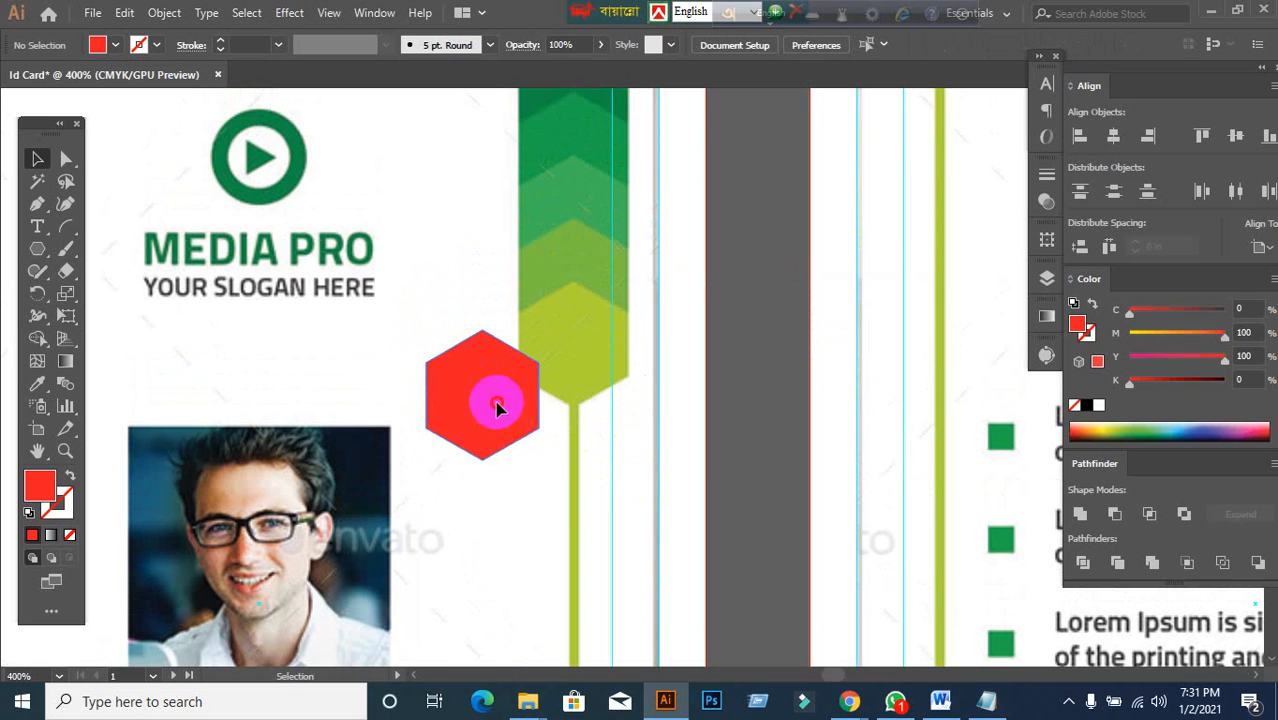
drag(499, 408, 642, 425)
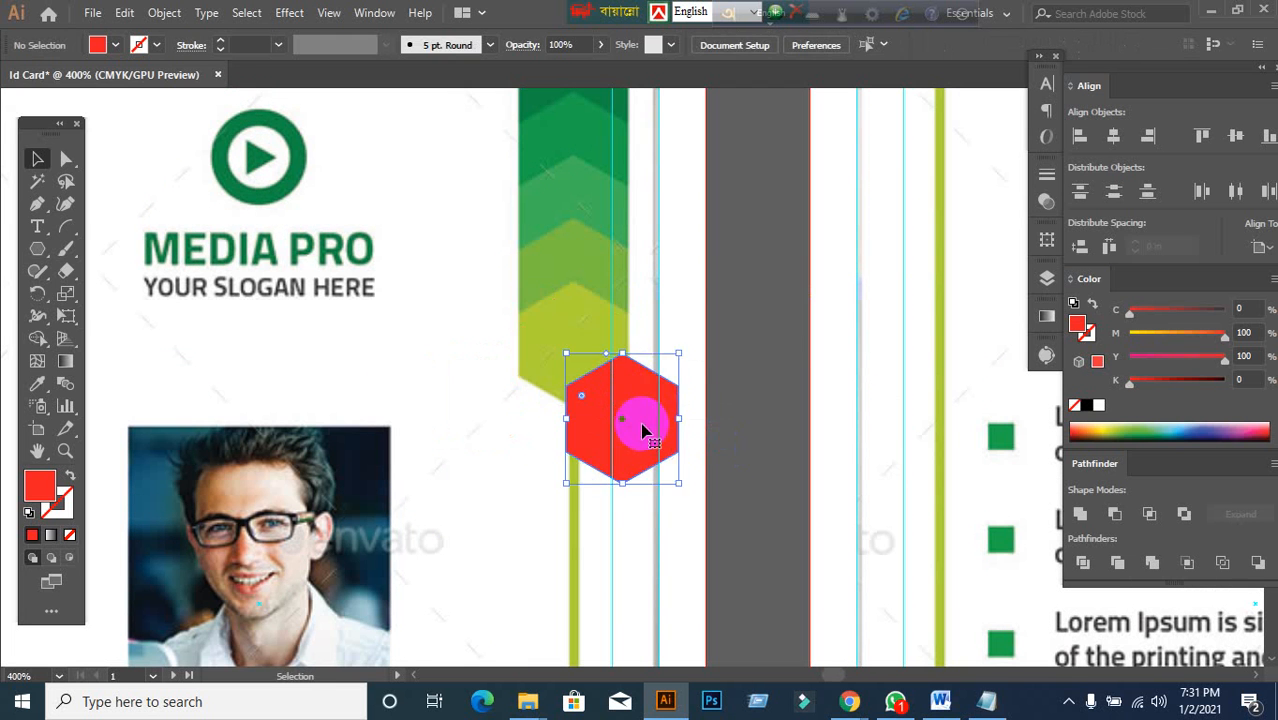
key(ctrl+z)
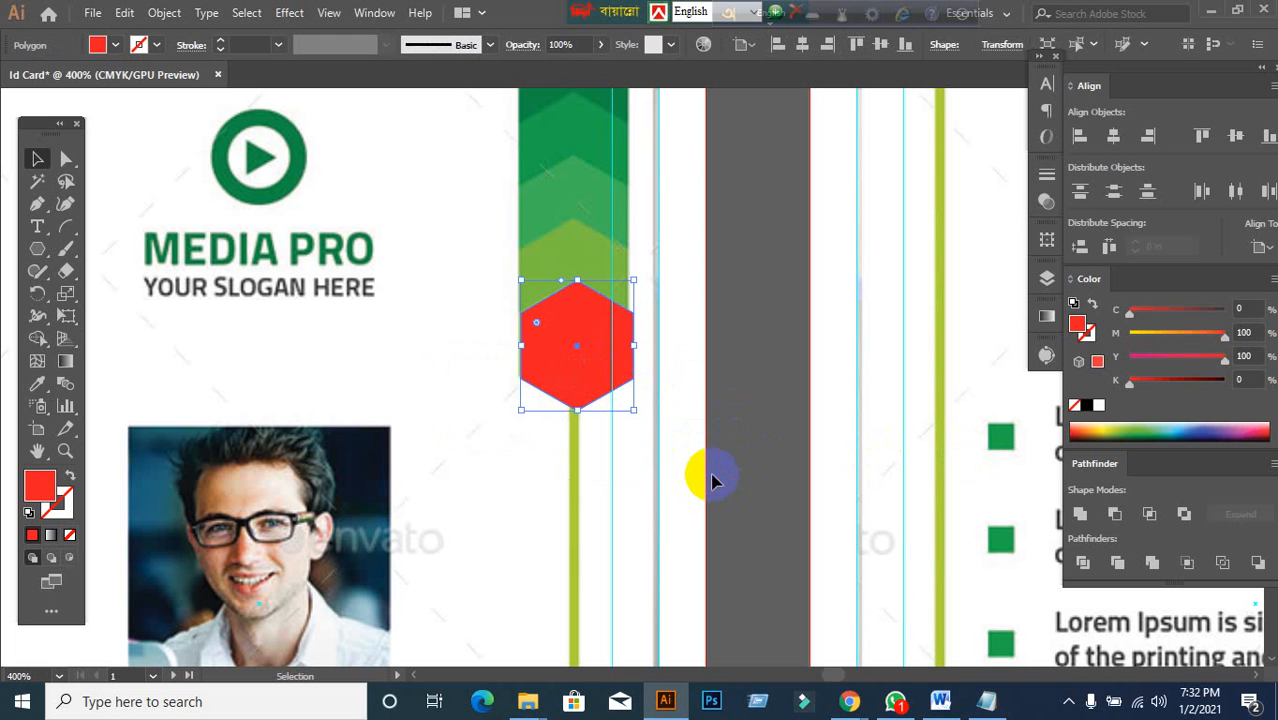
- Set the red hexagon's opacity to 30% in the Transparency panel
click(1047, 204)
click(1047, 204)
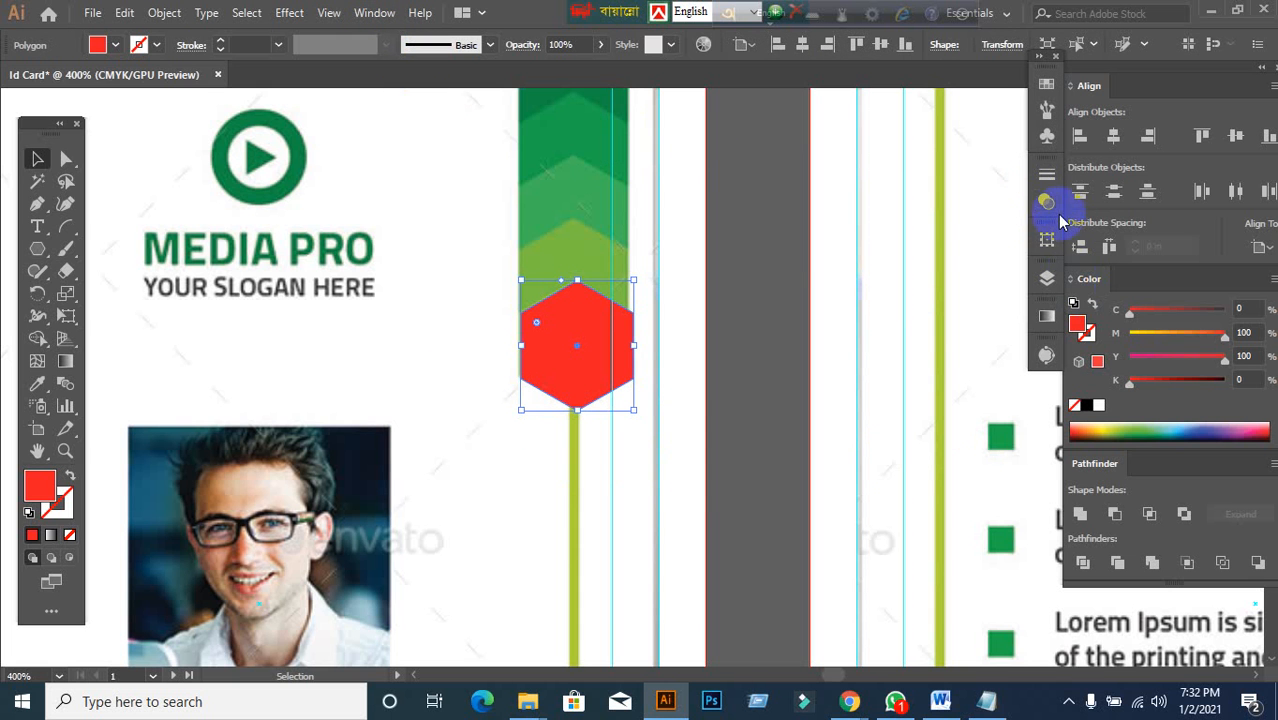
click(1046, 201)
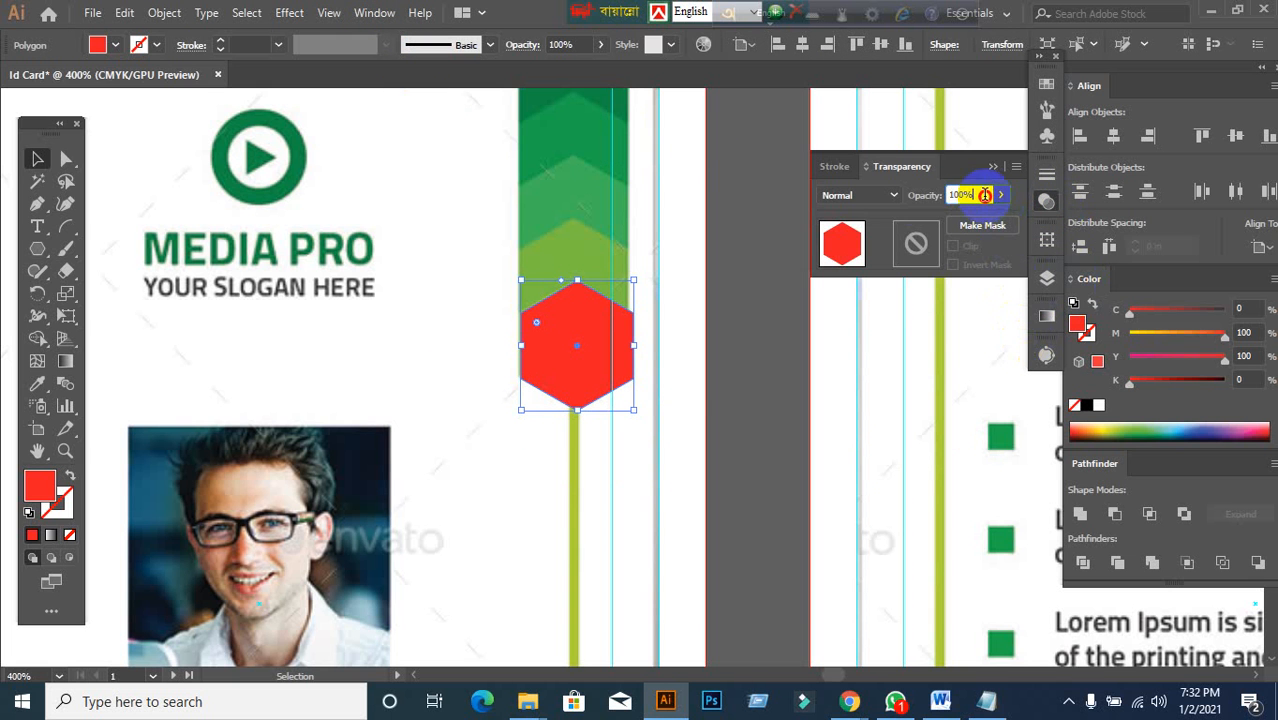
click(916, 201)
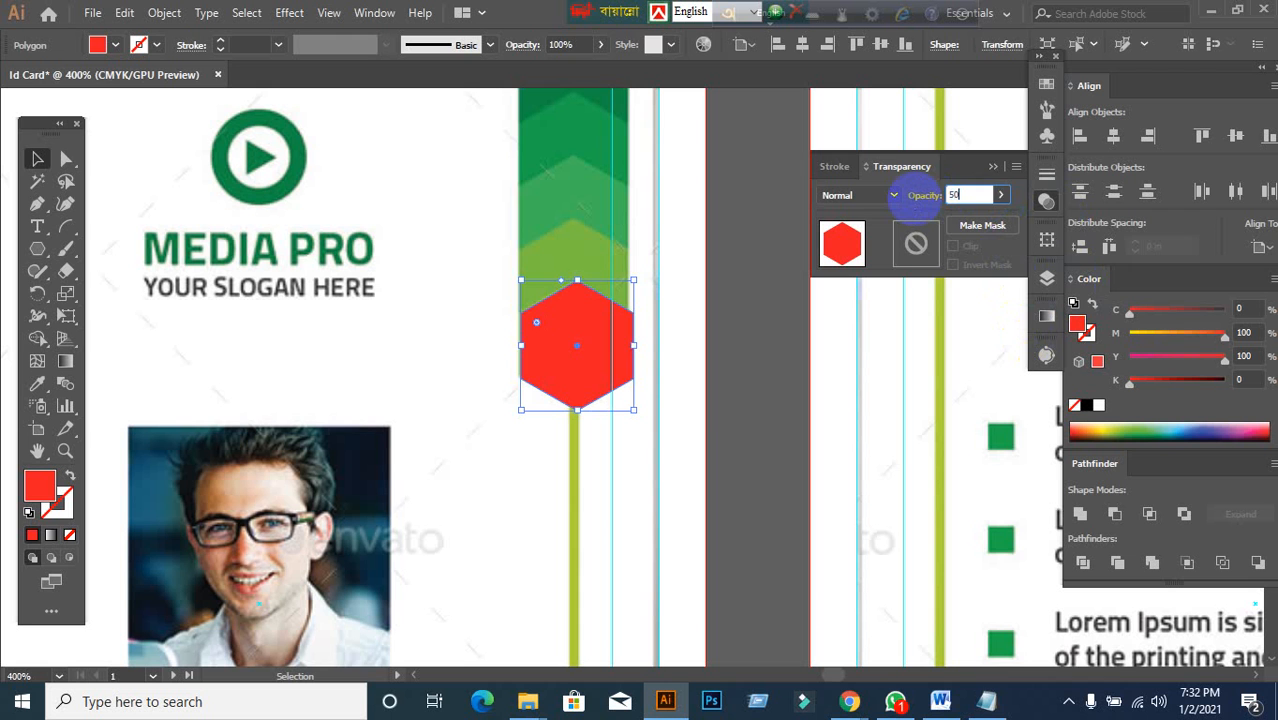
key(Return)
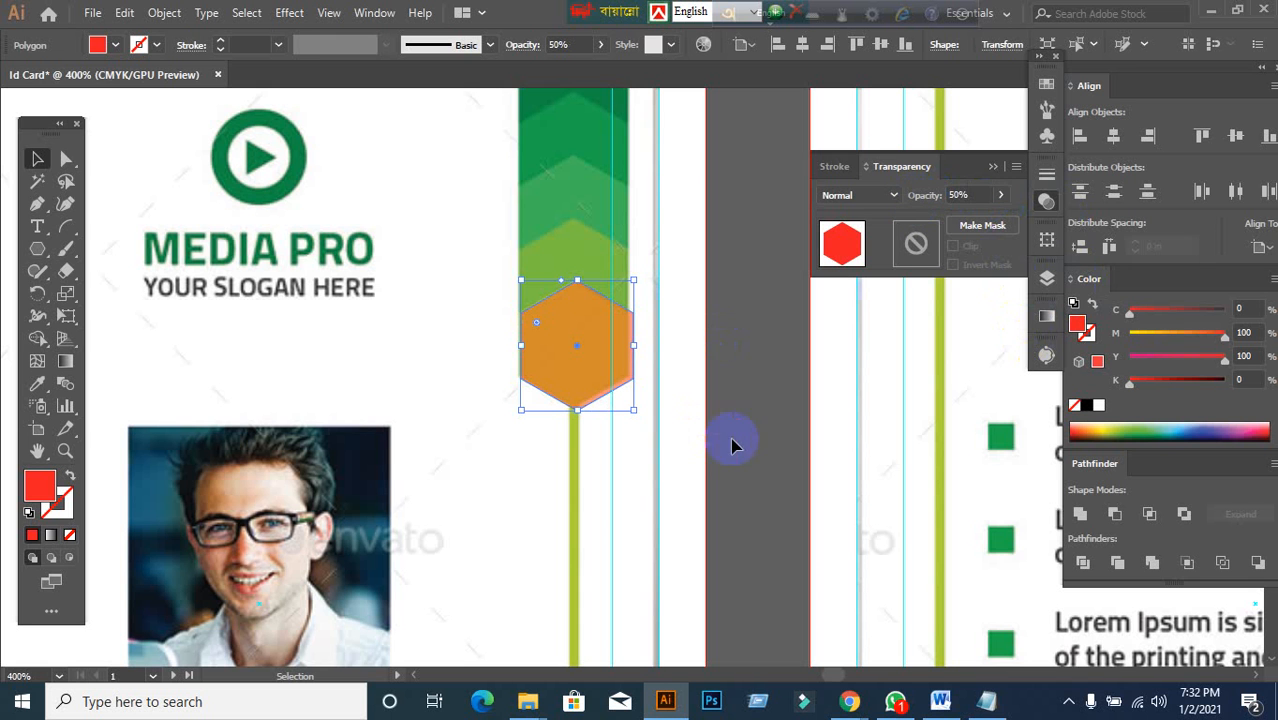
click(986, 194)
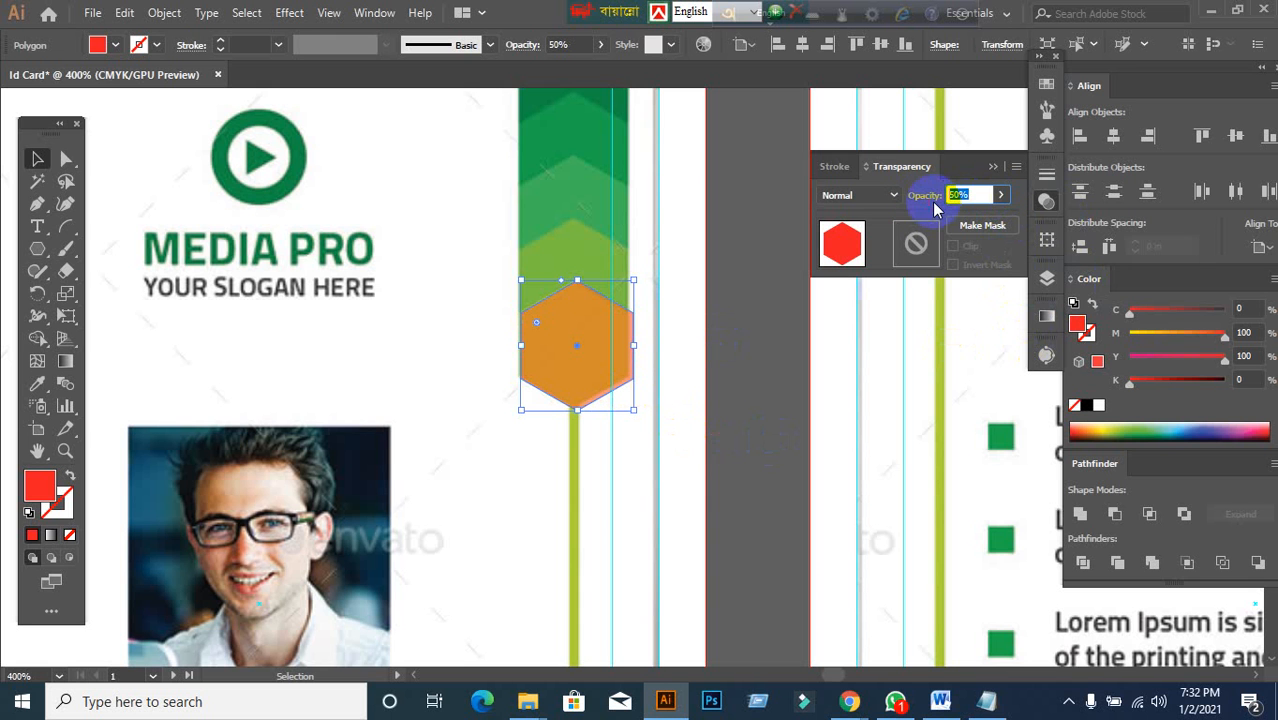
double_click(958, 195)
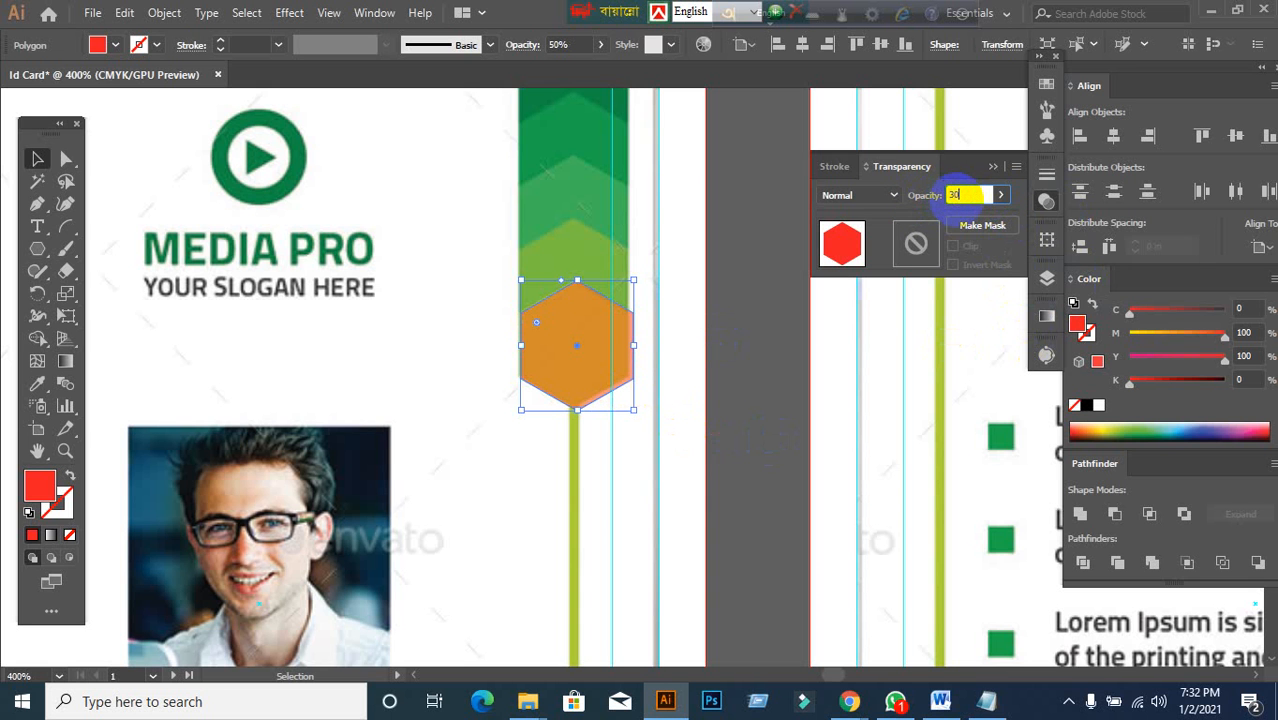
text(30)
key(Return)
- Resize the hexagon to fit the chevron strip's width
click(795, 385)
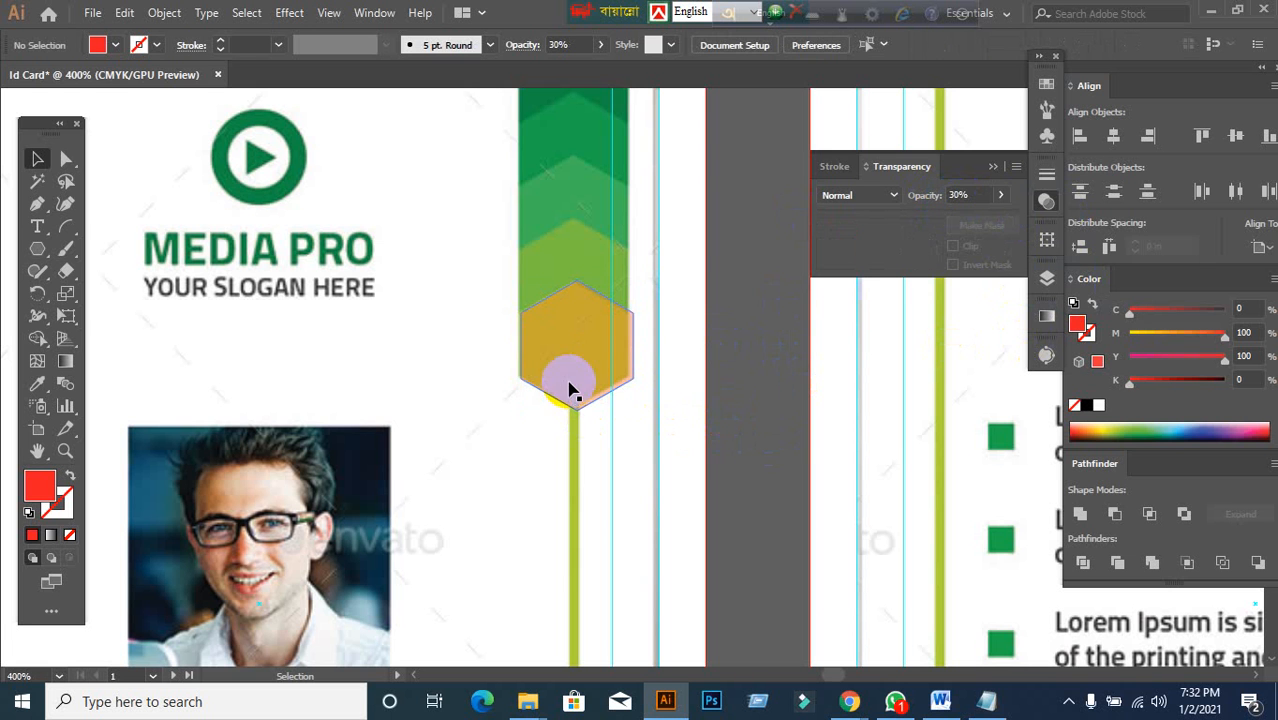
drag(571, 384, 628, 480)
key(ctrl+z)
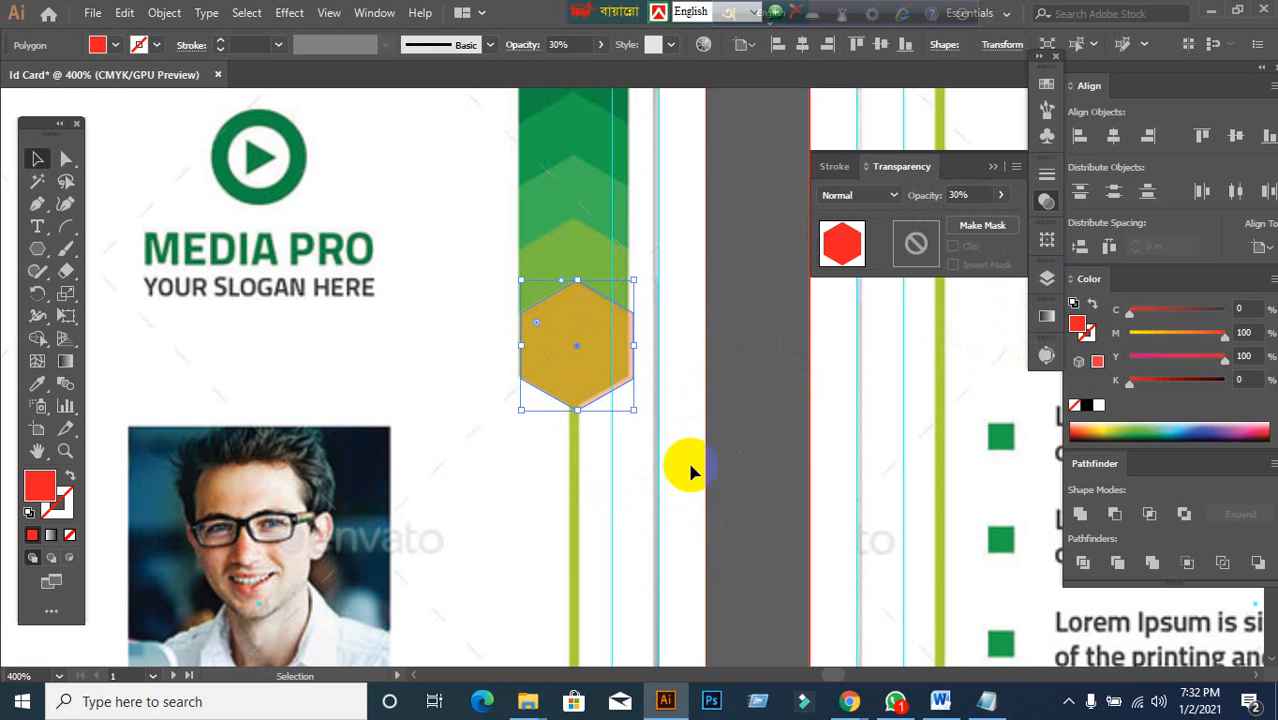
drag(634, 410, 630, 404)
click(727, 450)
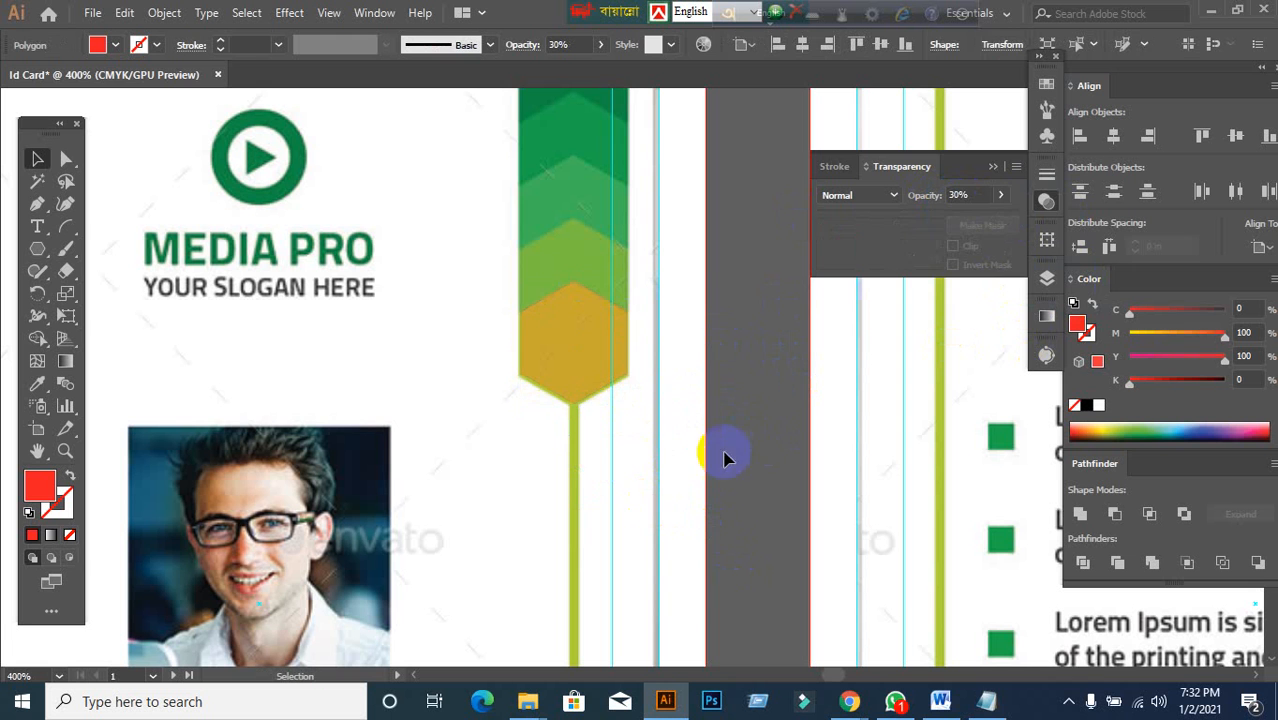
click(565, 348)
- Keep the 30% opacity and place a copy of the hexagon one step up the strip
click(923, 200)
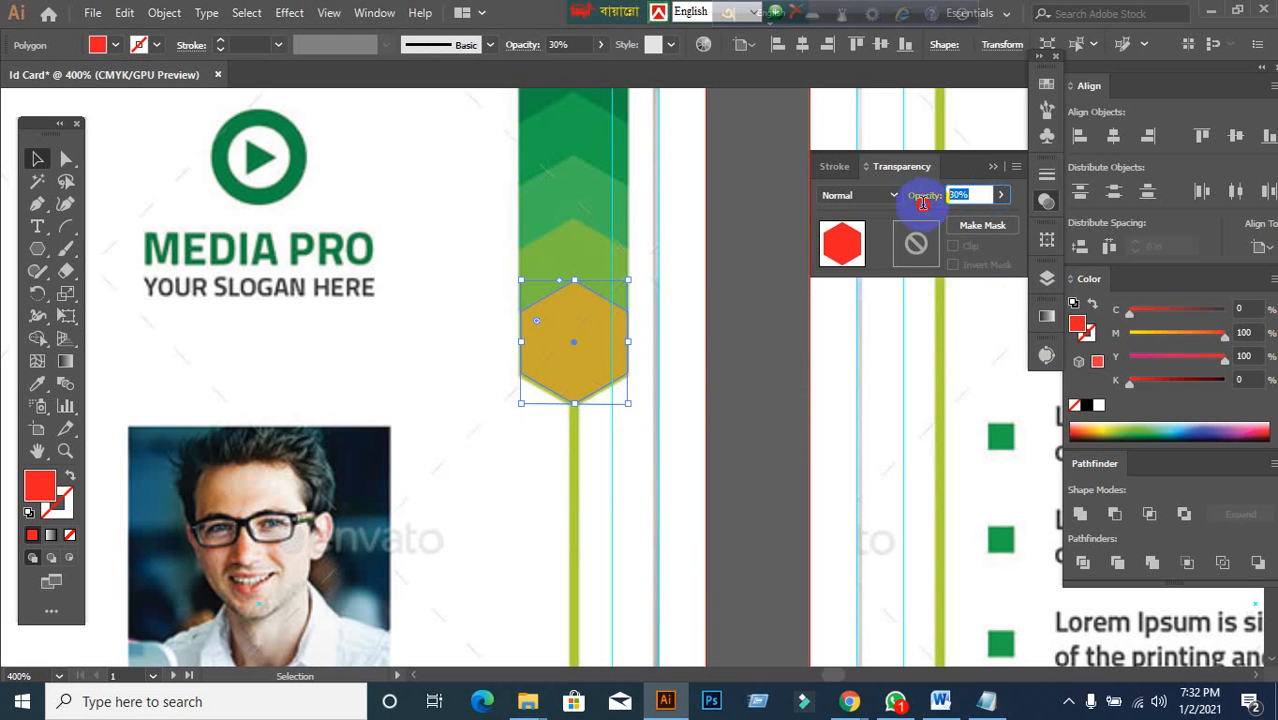
text(100)
click(760, 434)
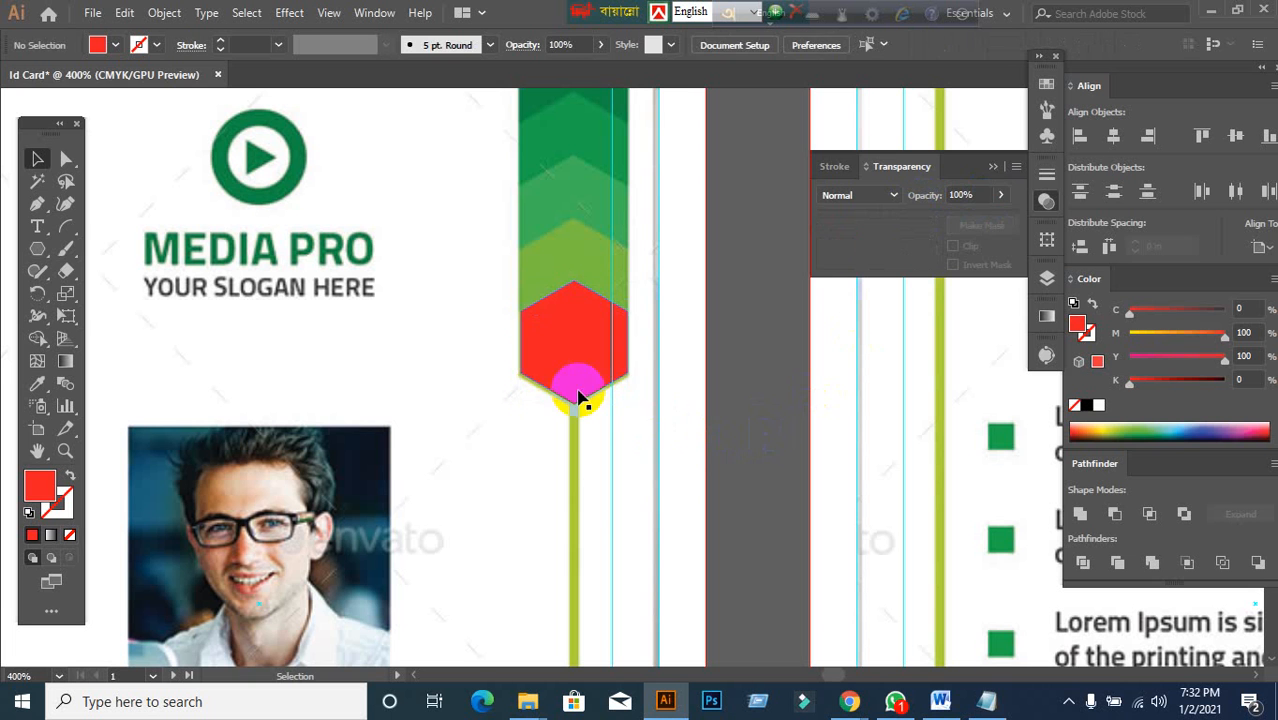
key(ctrl+z)
click(542, 343)
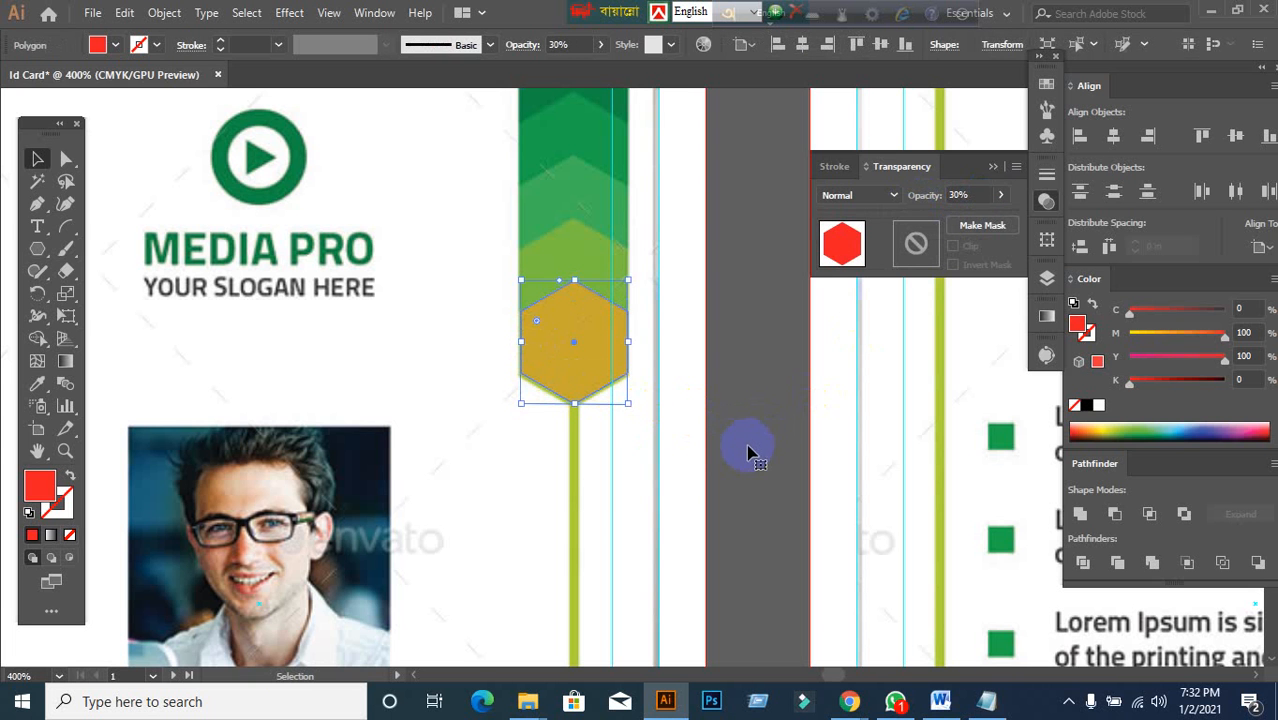
scroll(753, 443, up, 3)
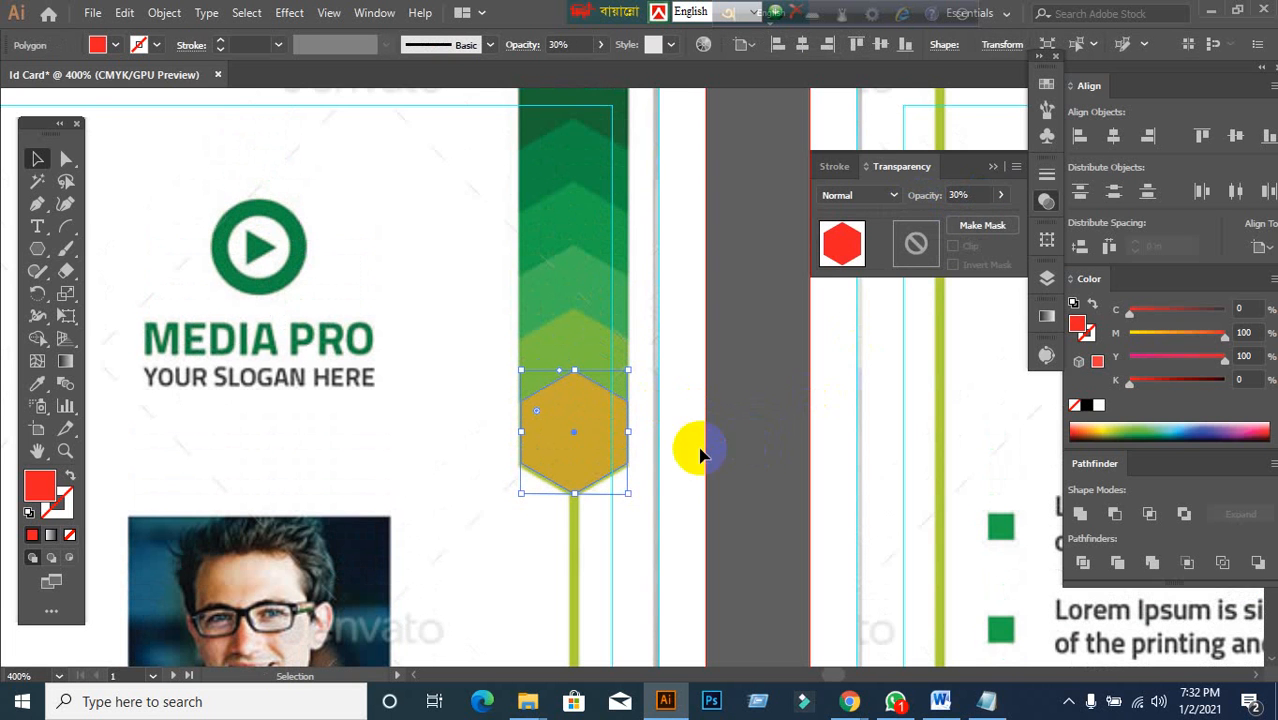
drag(590, 451, 591, 390)
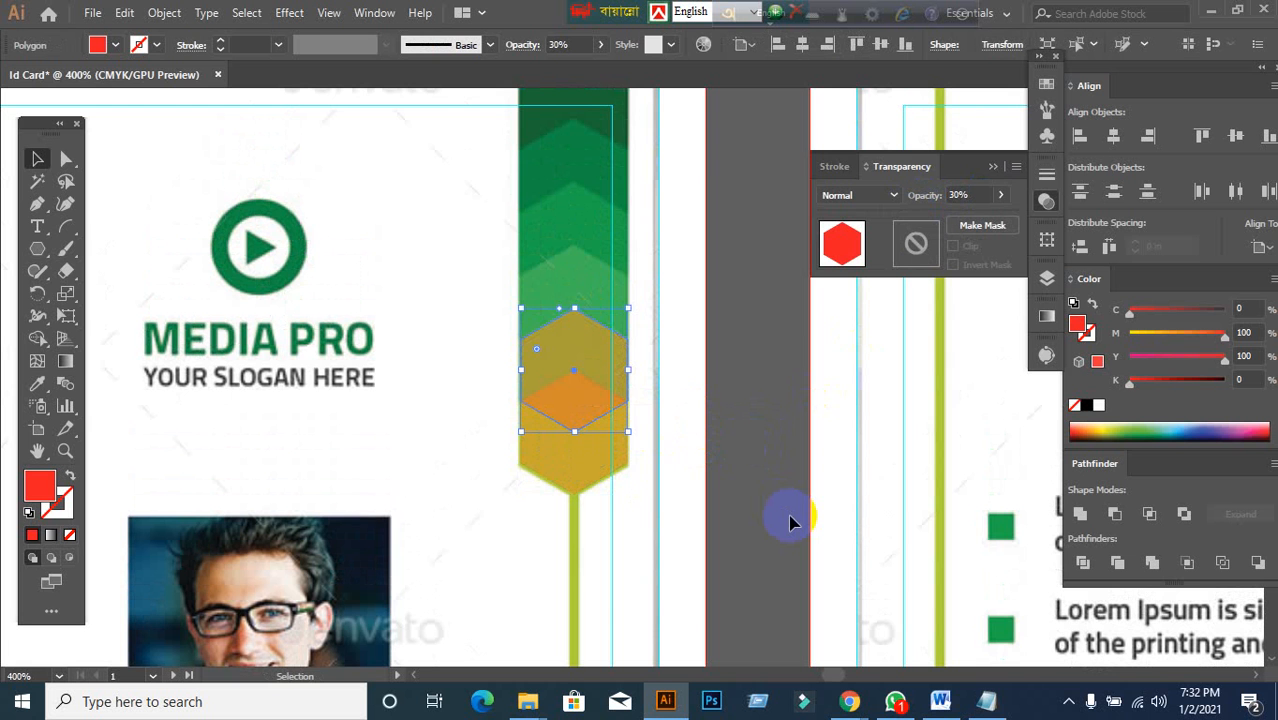
- Repeat the hexagon copy three more times up the strip, then select the whole column
key(ctrl+d)
key(ctrl+d)
key(ctrl+d)
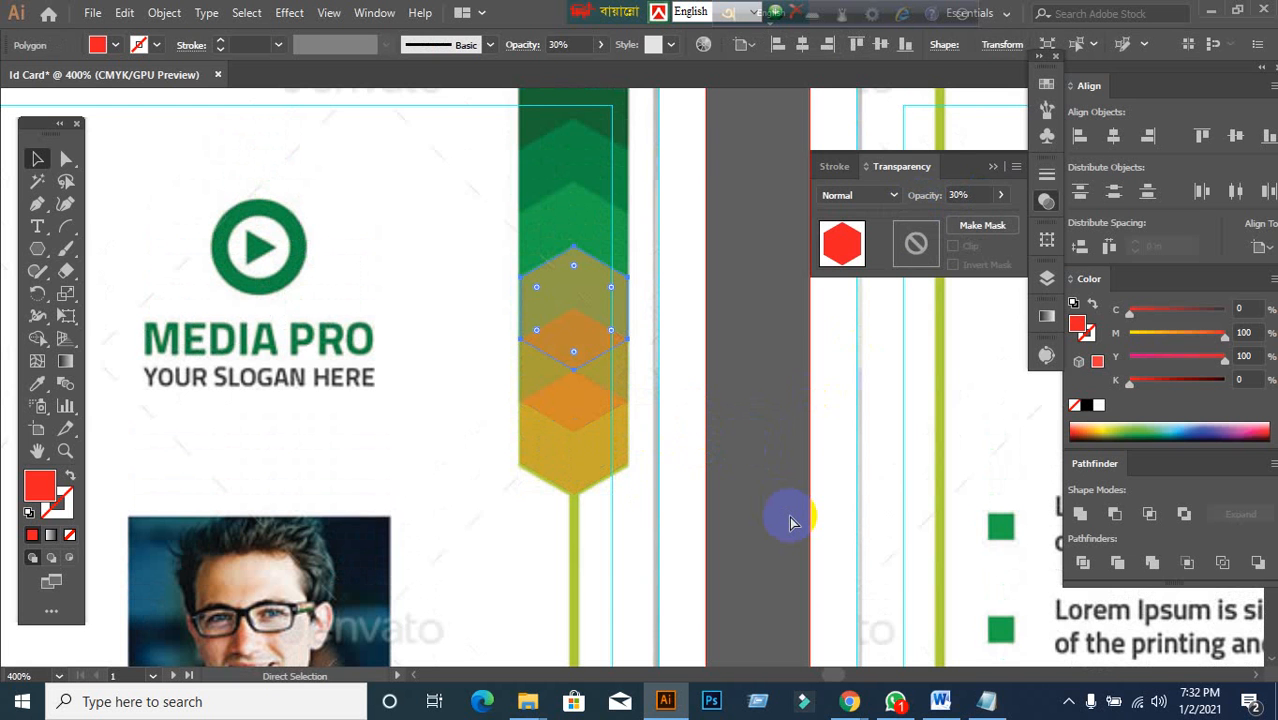
scroll(790, 522, up, 3)
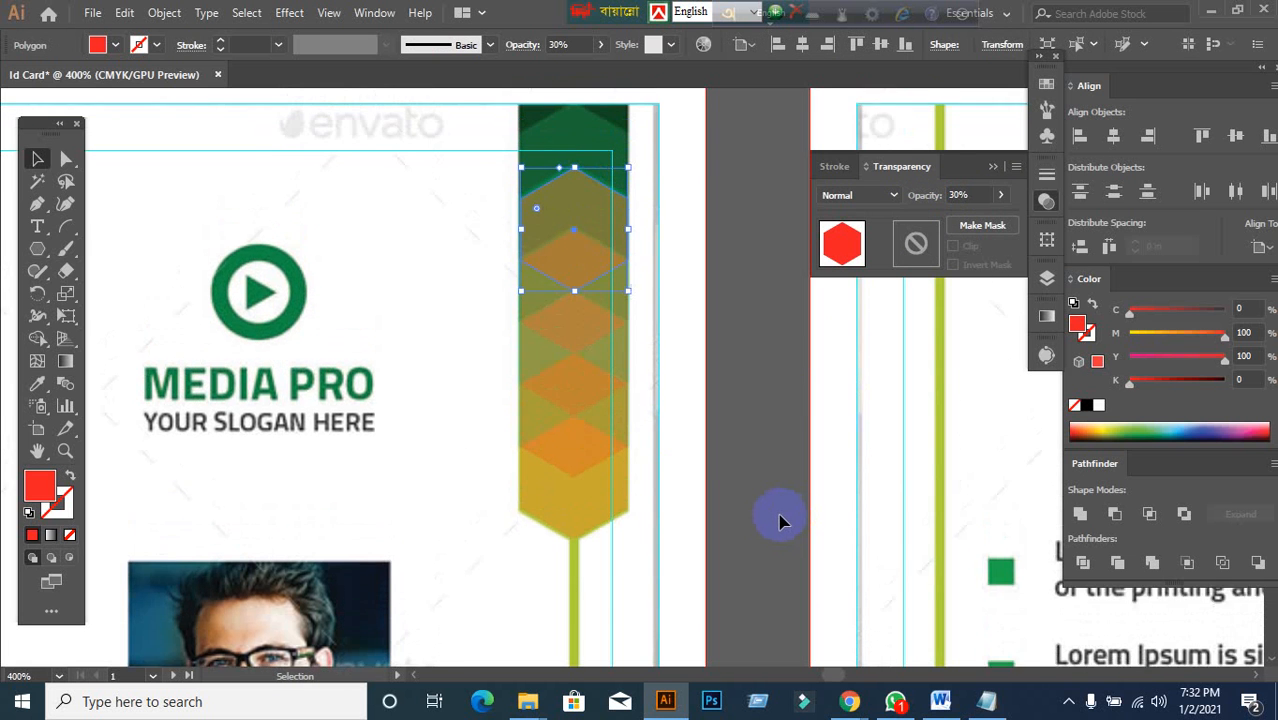
key(ctrl+d)
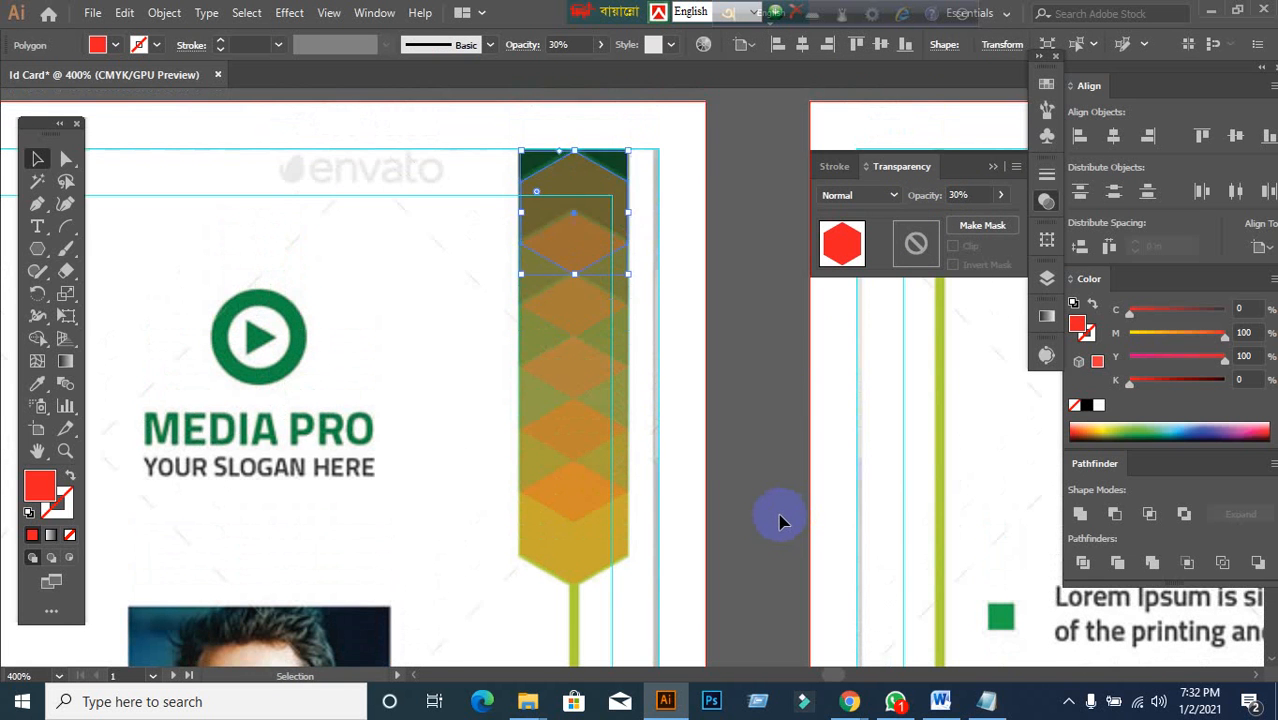
key(ctrl+d)
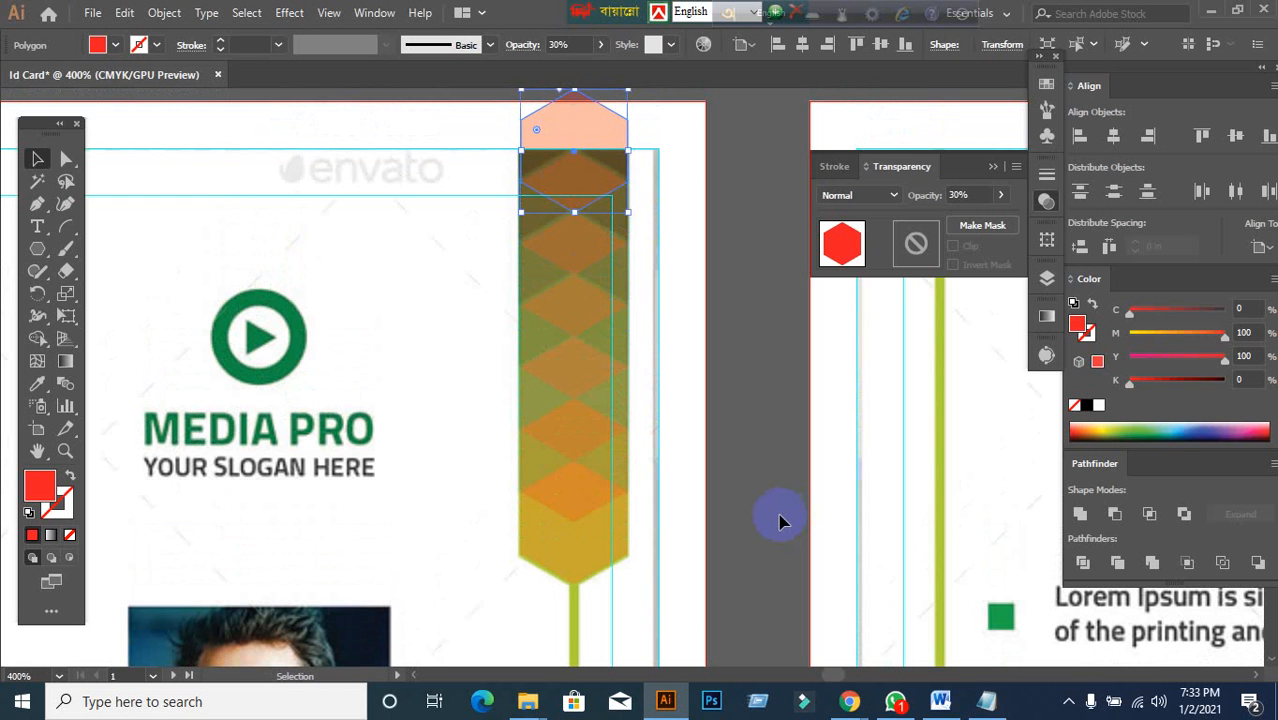
click(780, 521)
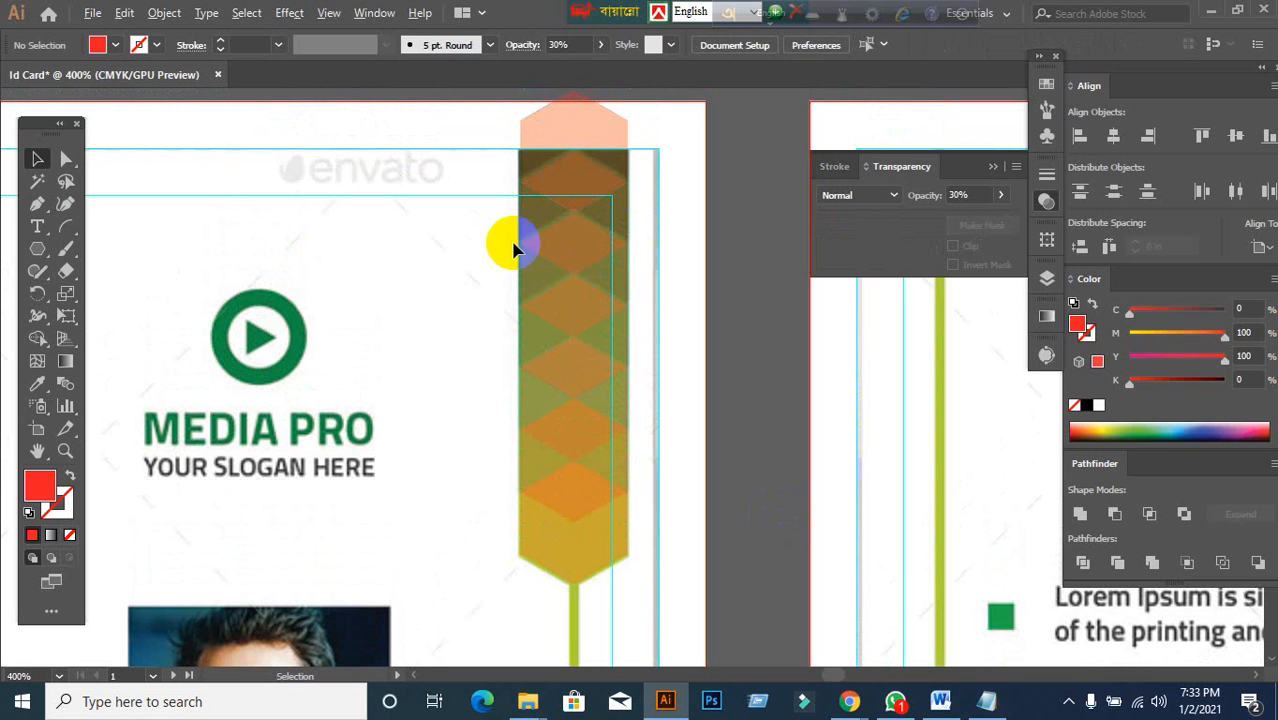
scroll(516, 240, down, 1)
drag(499, 143, 628, 502)
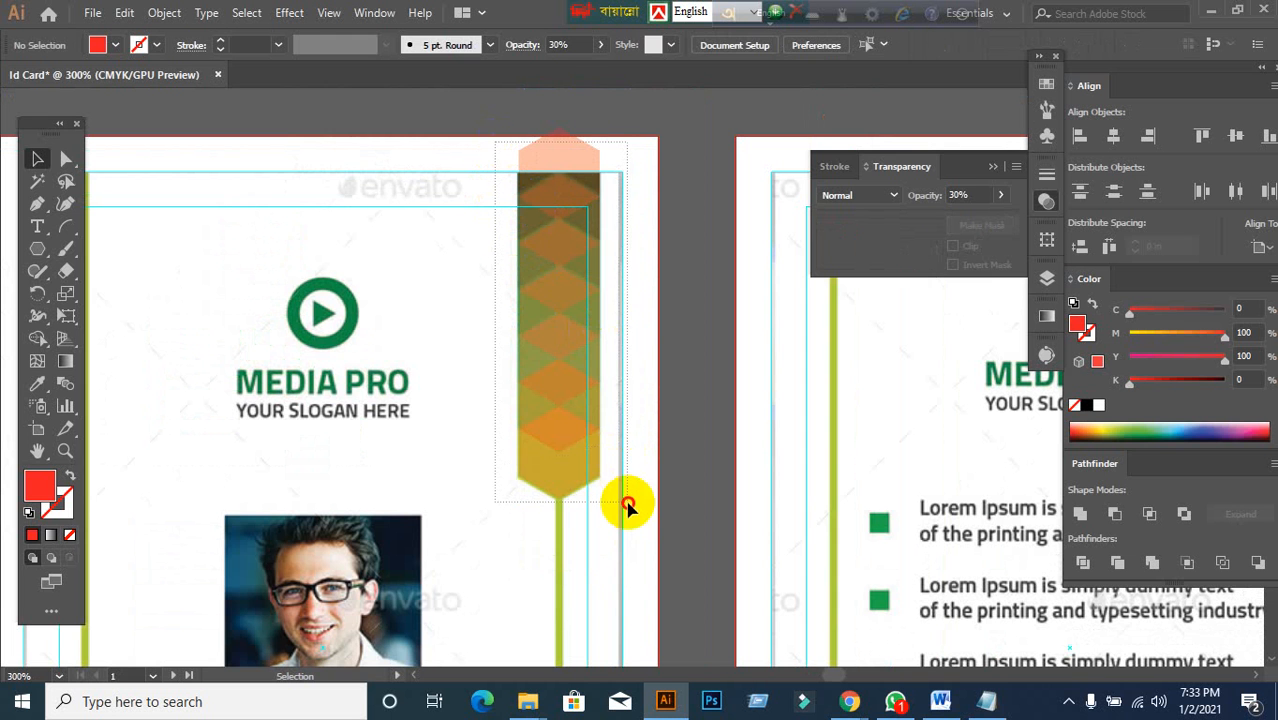
click(958, 195)
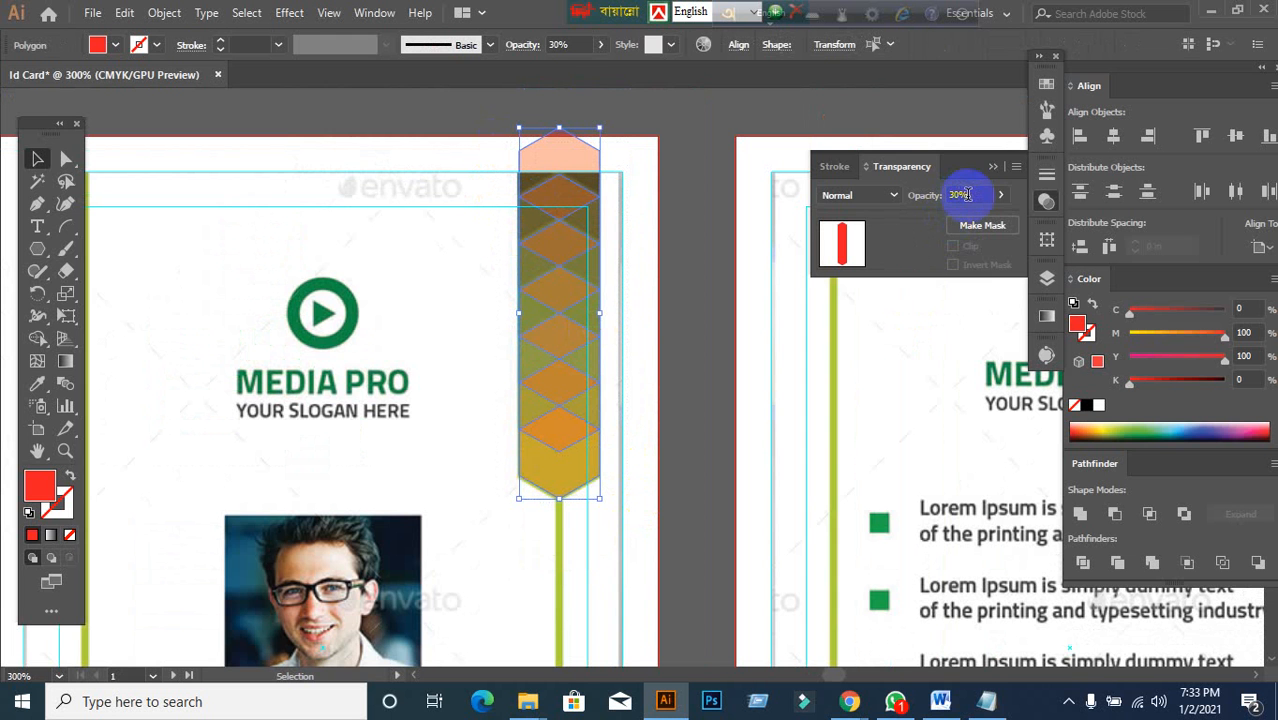
- Make the hexagon column 100% opaque and move the bottom hexagon up into the column
text(100)
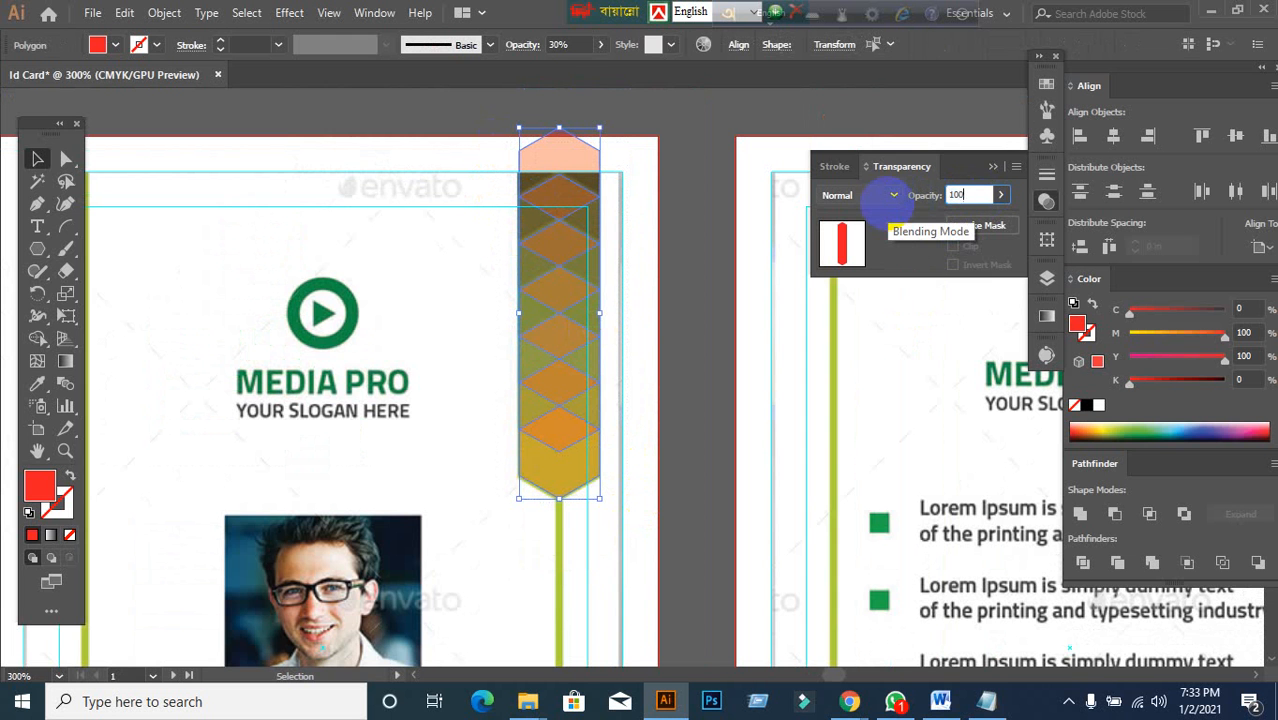
key(Return)
click(528, 508)
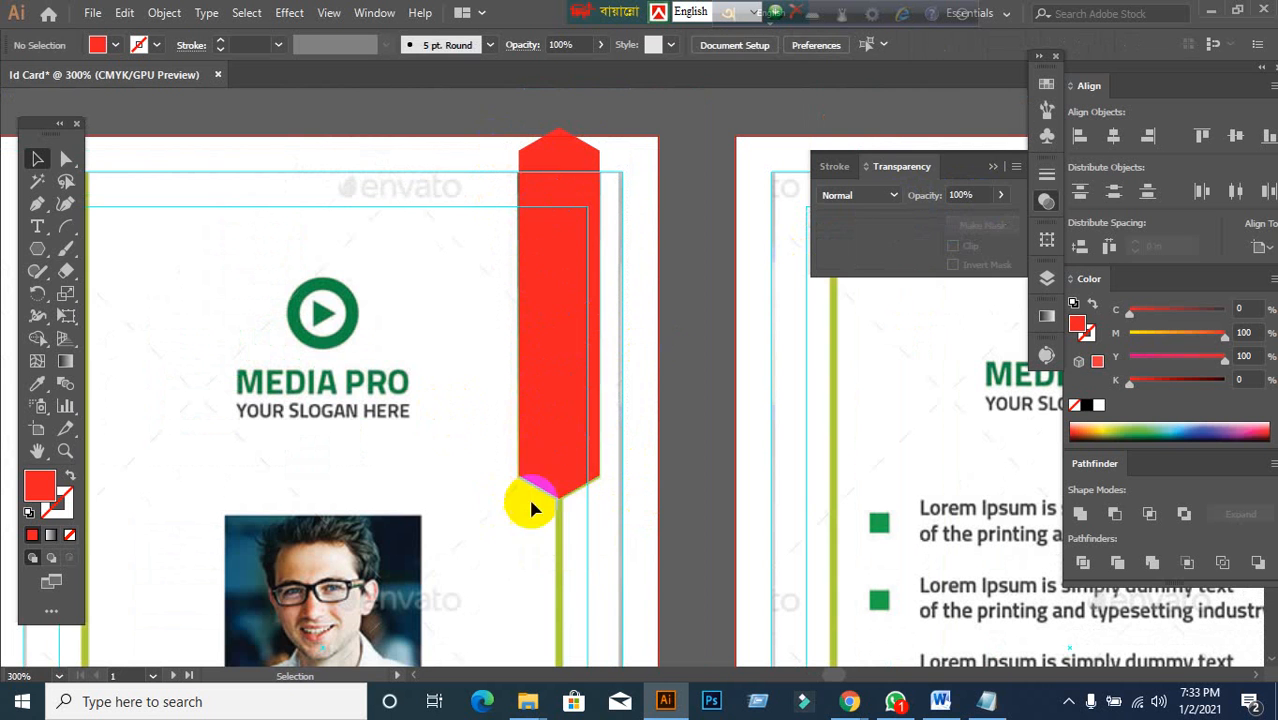
click(558, 483)
drag(560, 497, 575, 400)
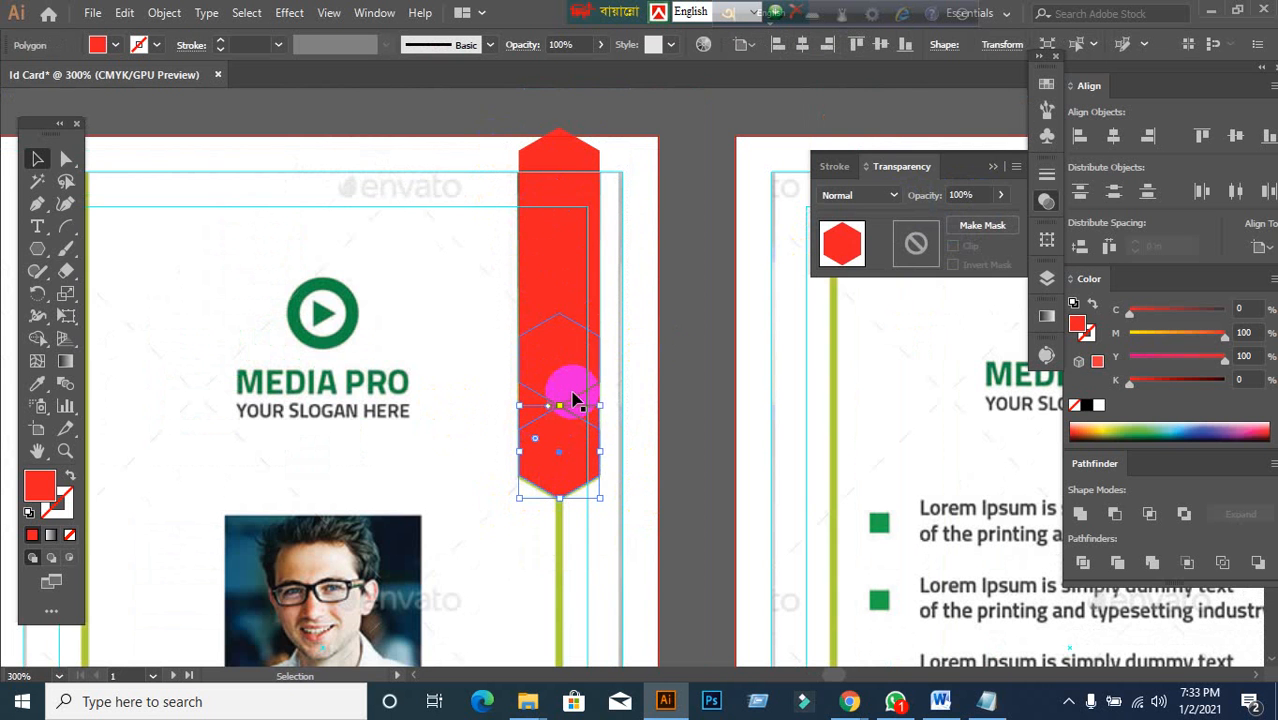
scroll(660, 410, up, 2)
click(647, 414)
- Fill the two lowest hexagons green and pink
click(519, 409)
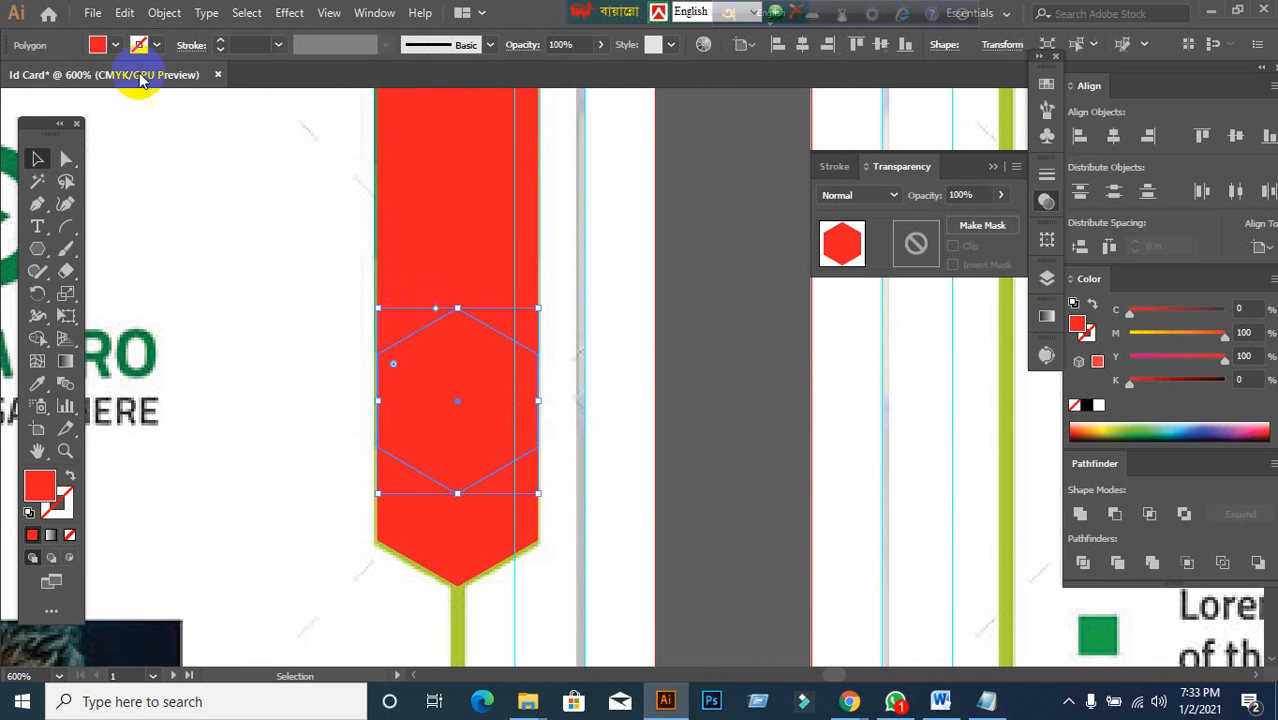
click(115, 44)
click(91, 77)
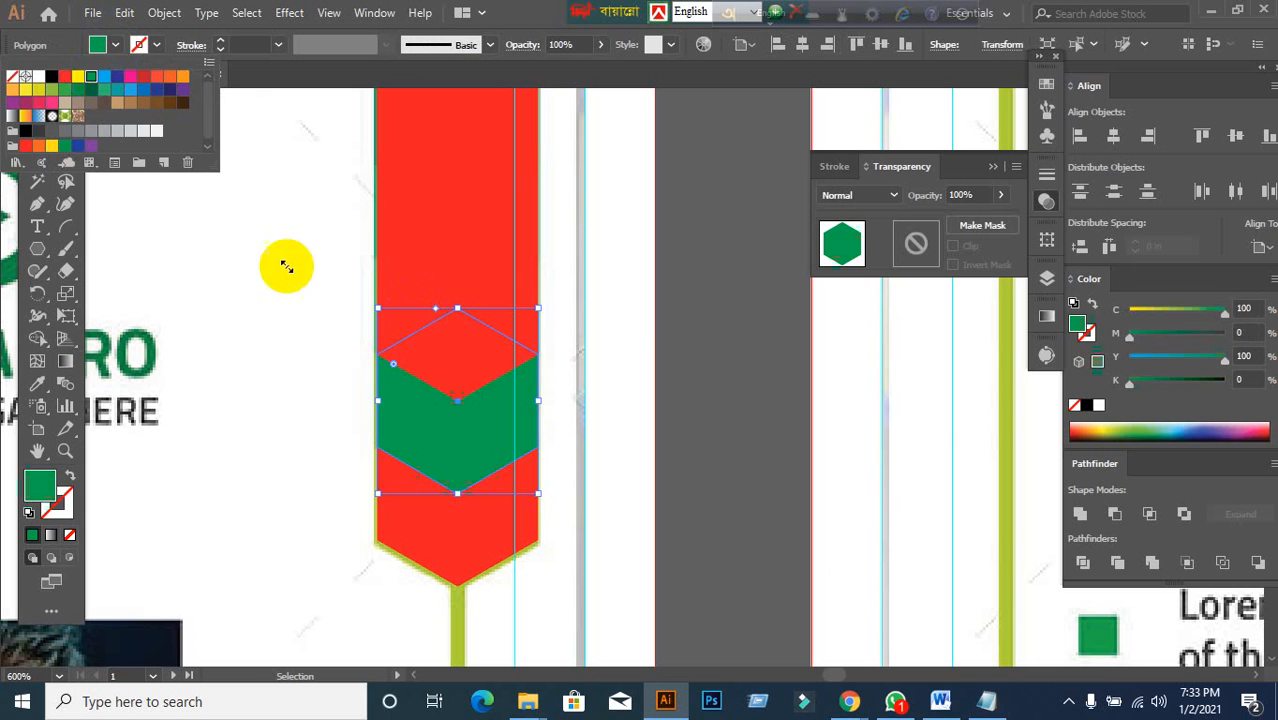
click(456, 285)
click(484, 357)
click(484, 357)
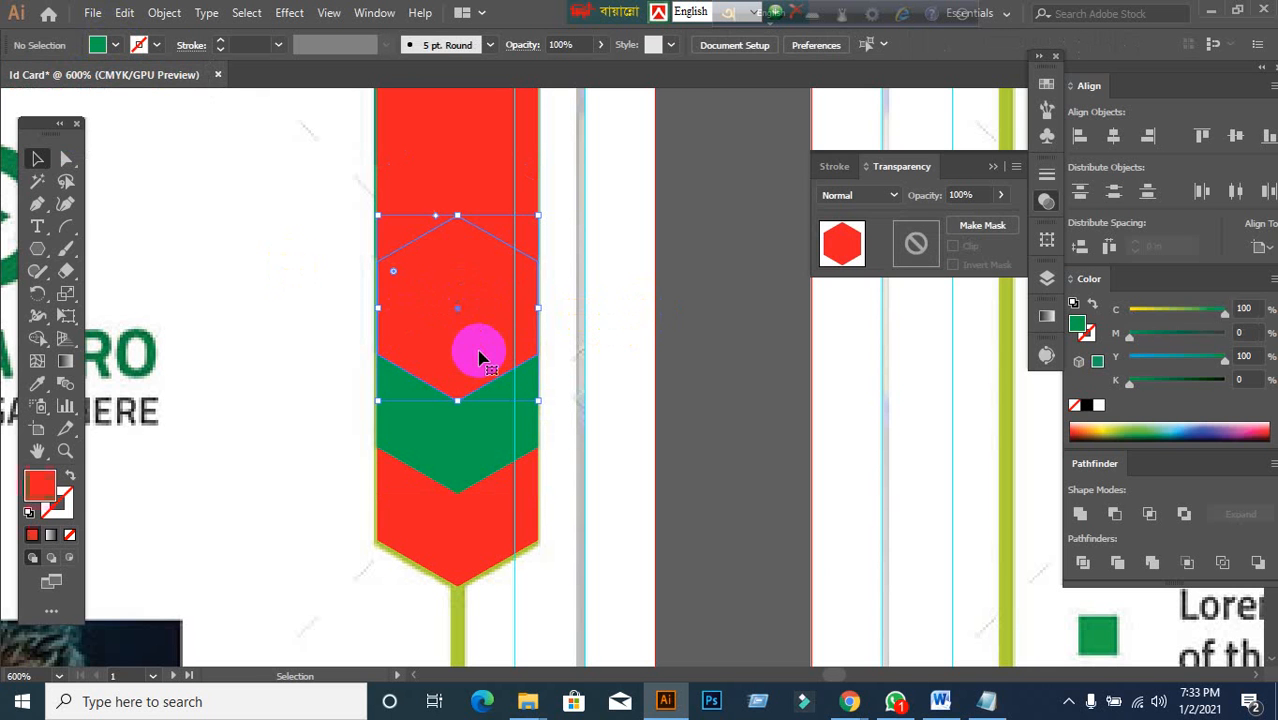
click(115, 44)
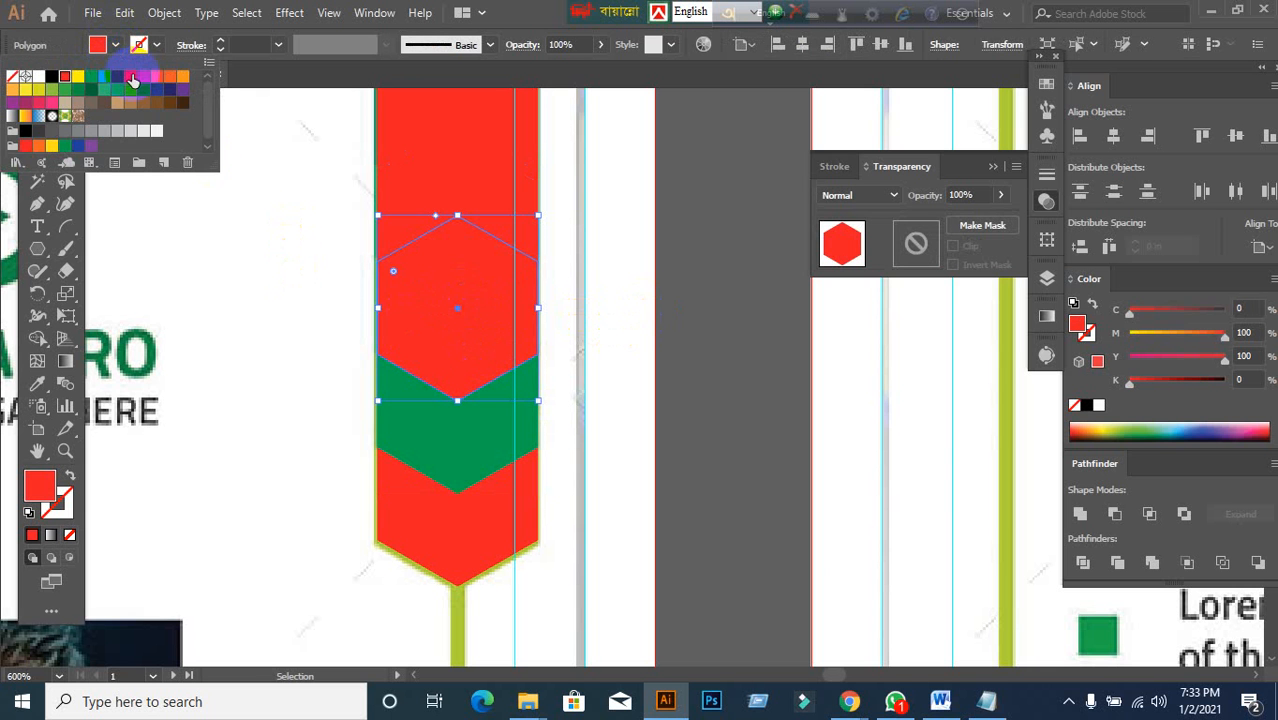
click(131, 76)
click(248, 300)
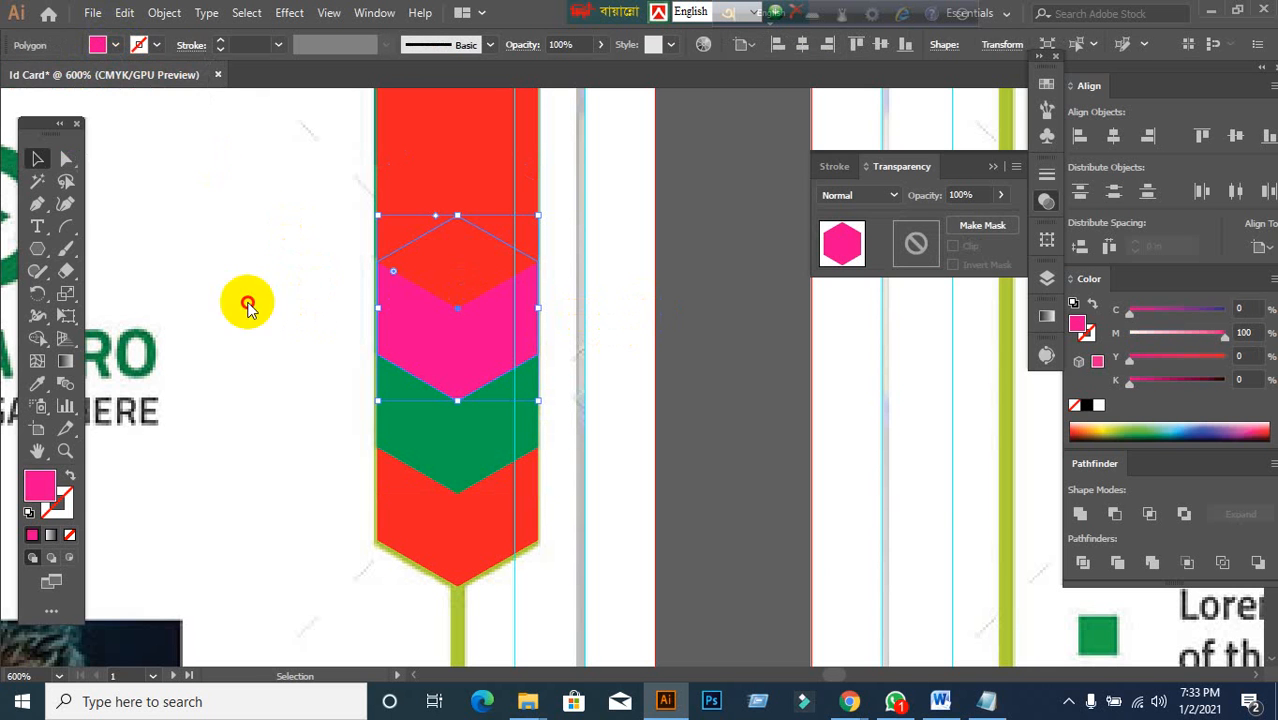
- Colour the next two hexagons up navy and light blue from the Swatches panel
click(1046, 84)
click(455, 255)
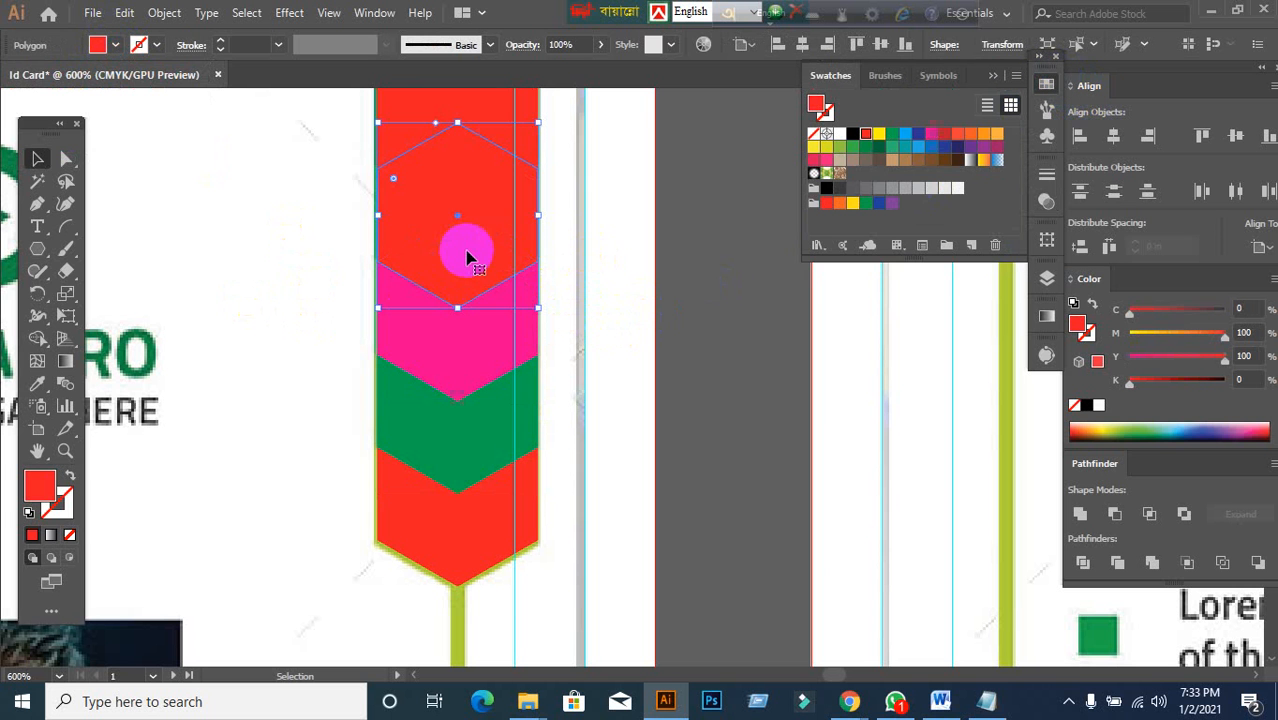
click(918, 140)
scroll(590, 225, up, 2)
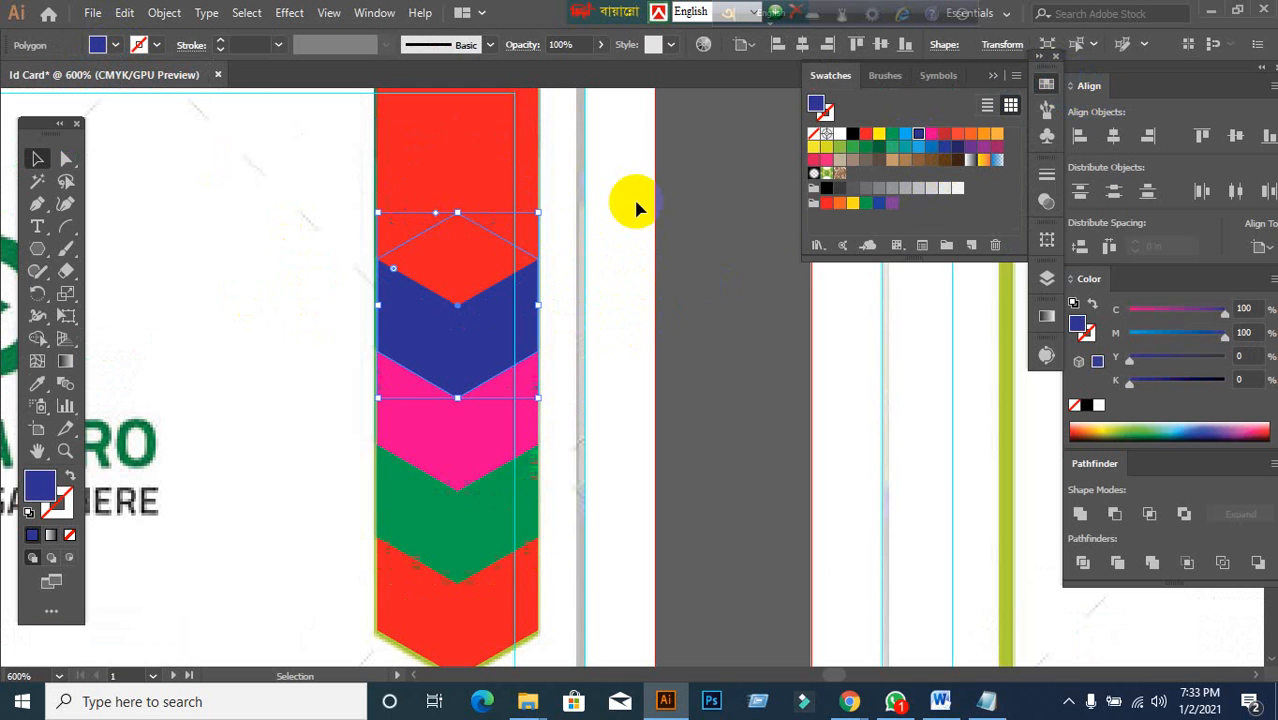
click(513, 223)
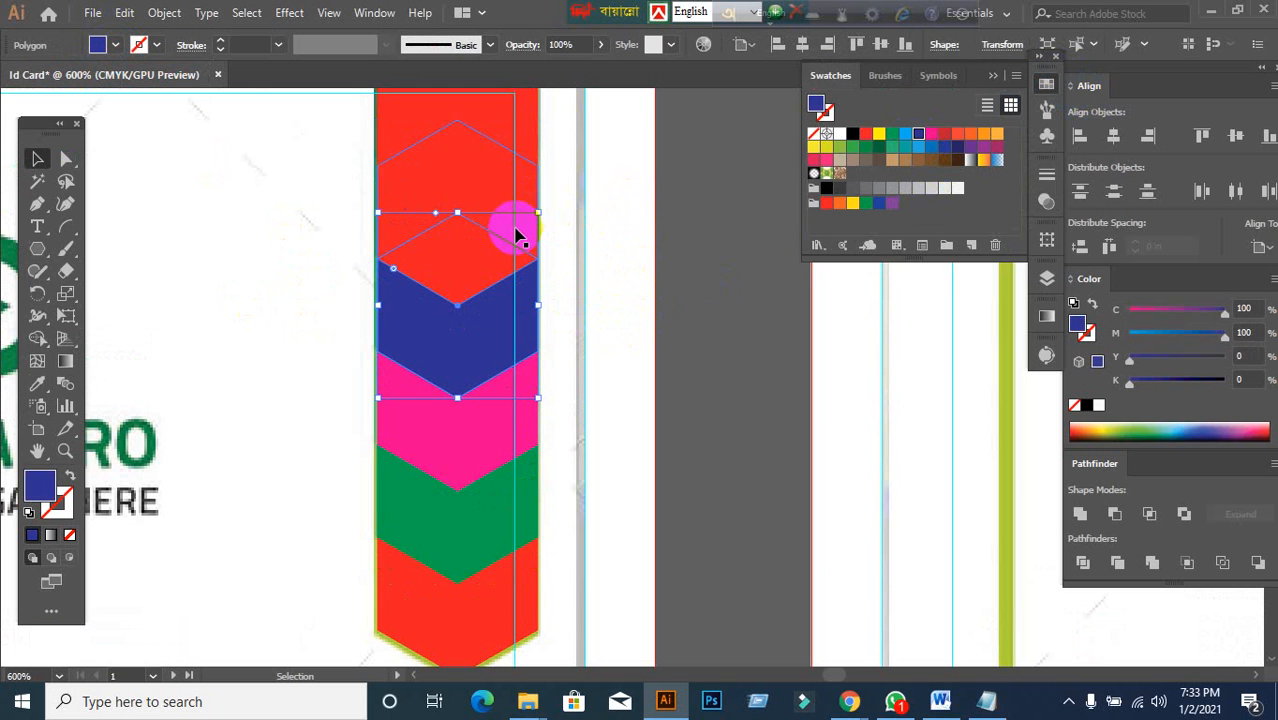
click(955, 136)
scroll(619, 269, up, 1)
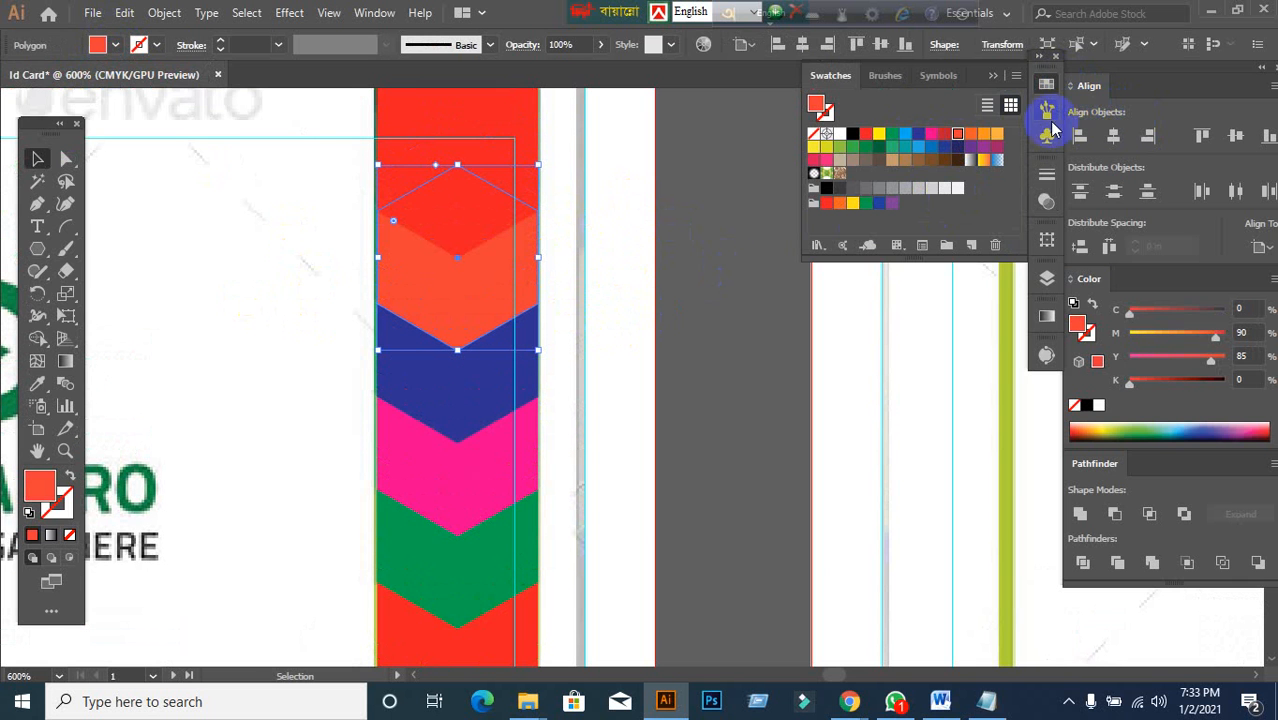
click(905, 133)
- Fill the remaining upper hexagons yellow and the top one blue
scroll(750, 295, up, 2)
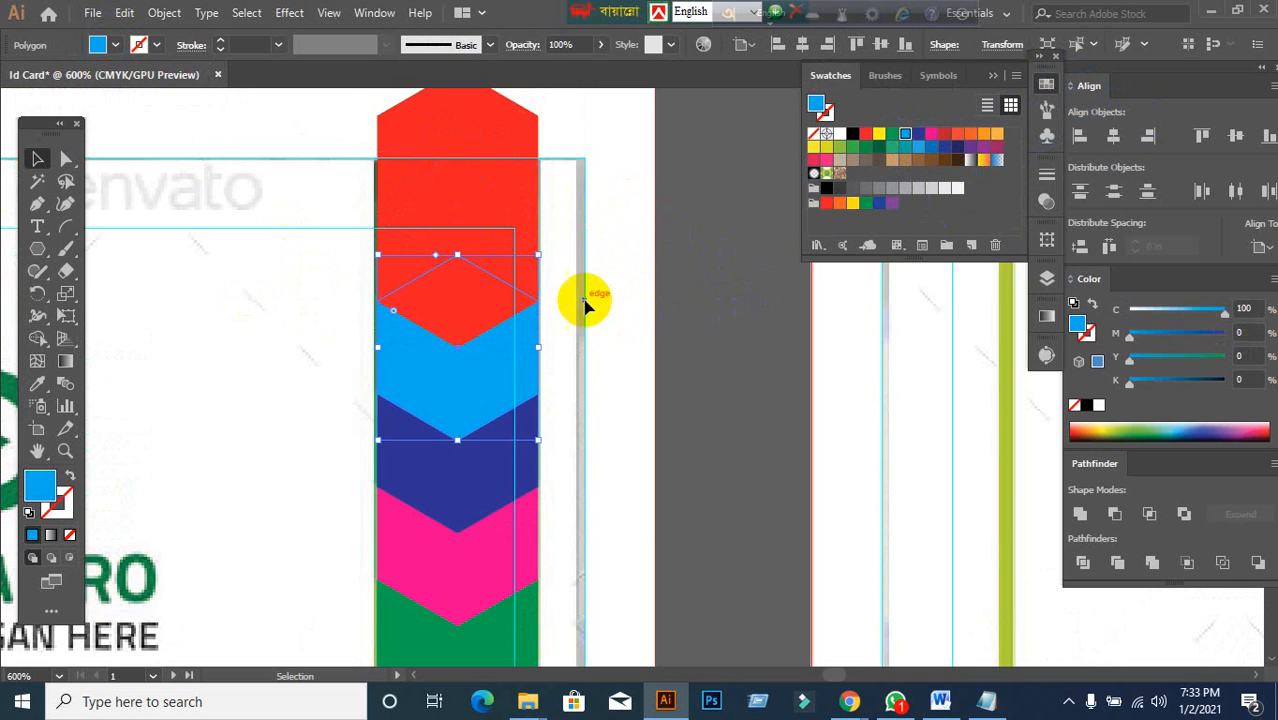
click(515, 262)
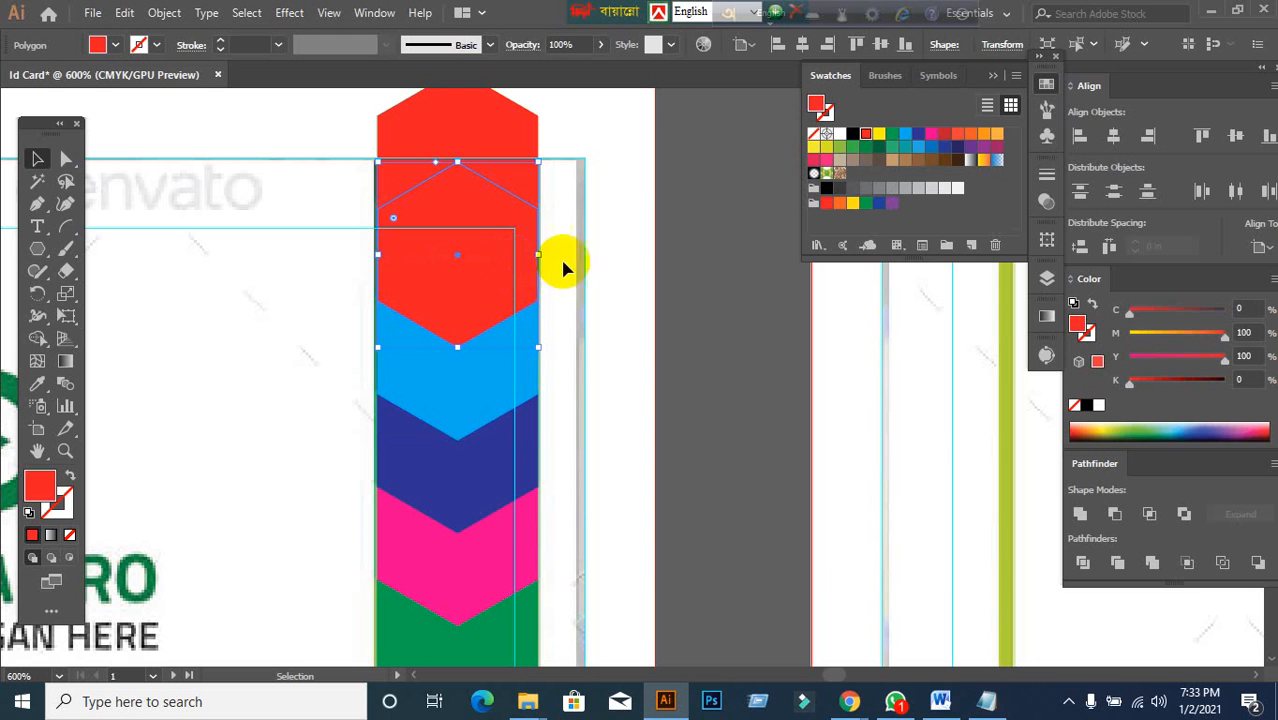
click(879, 135)
click(515, 140)
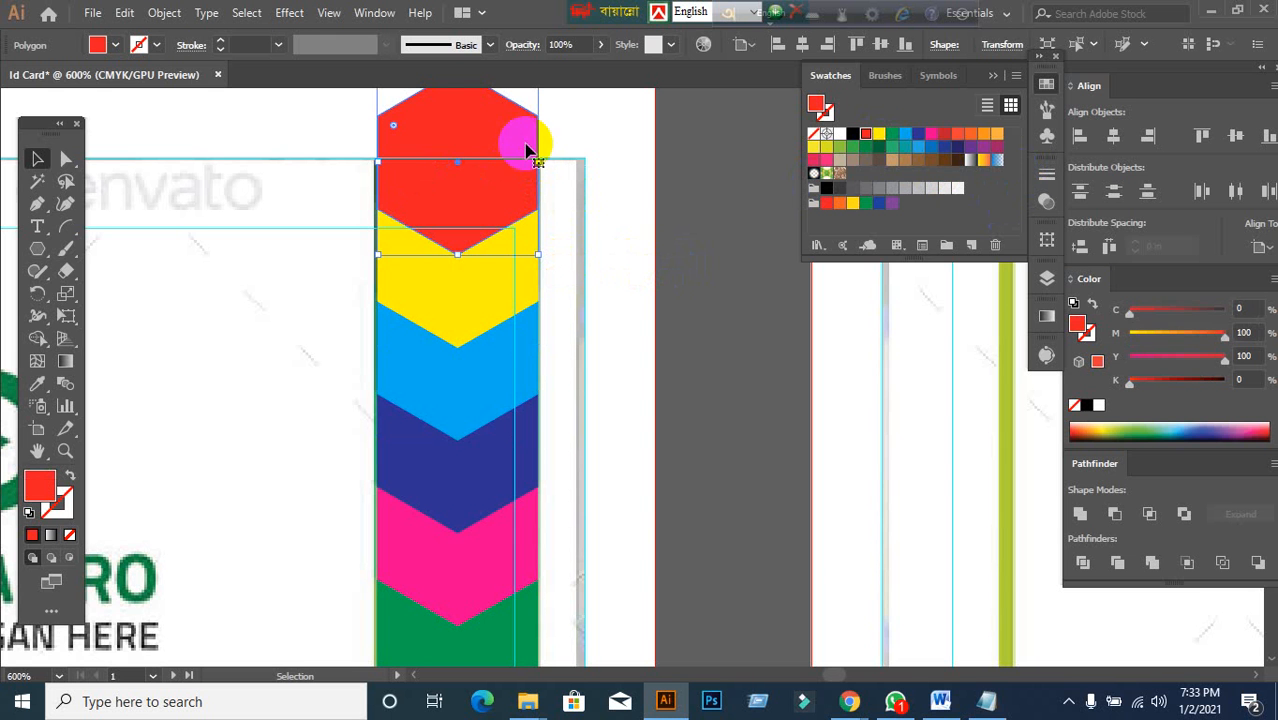
click(931, 148)
click(690, 382)
scroll(736, 422, down, 2)
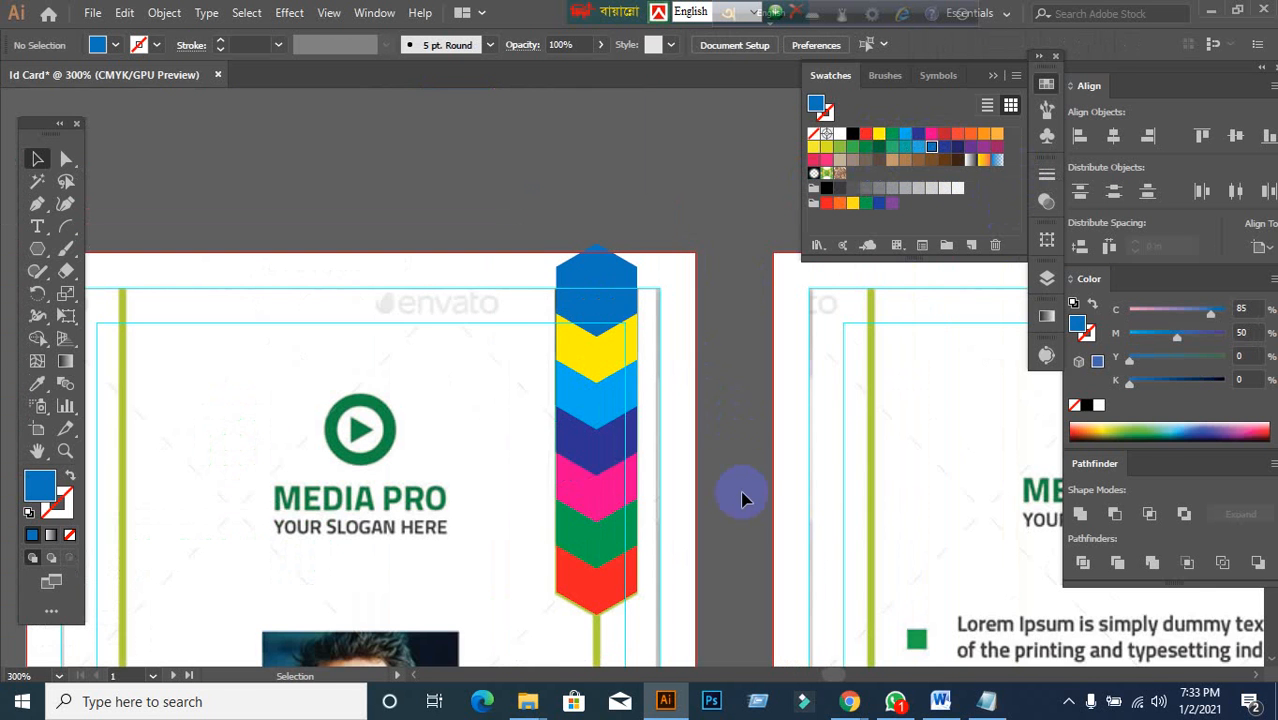
- Move the multicolour hexagon strip left of the green strip and select its red bottom chevron
drag(743, 497, 699, 363)
drag(499, 128, 608, 412)
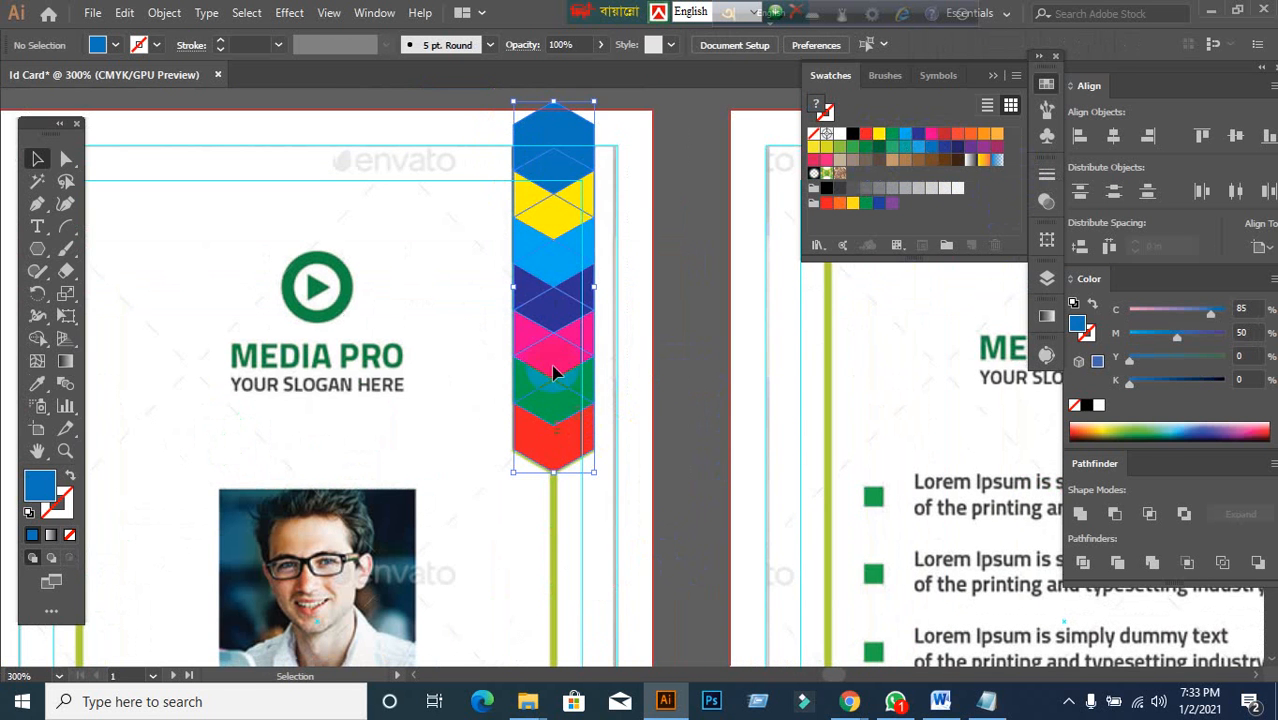
drag(556, 373, 356, 347)
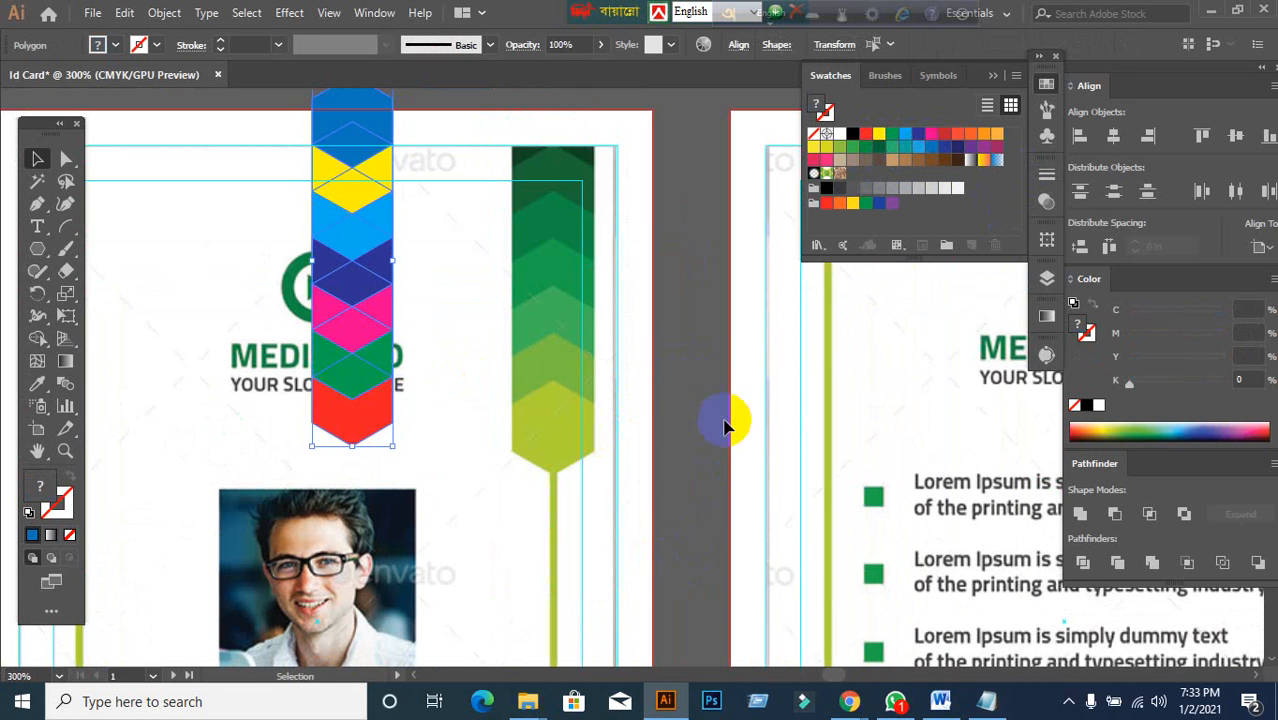
click(689, 458)
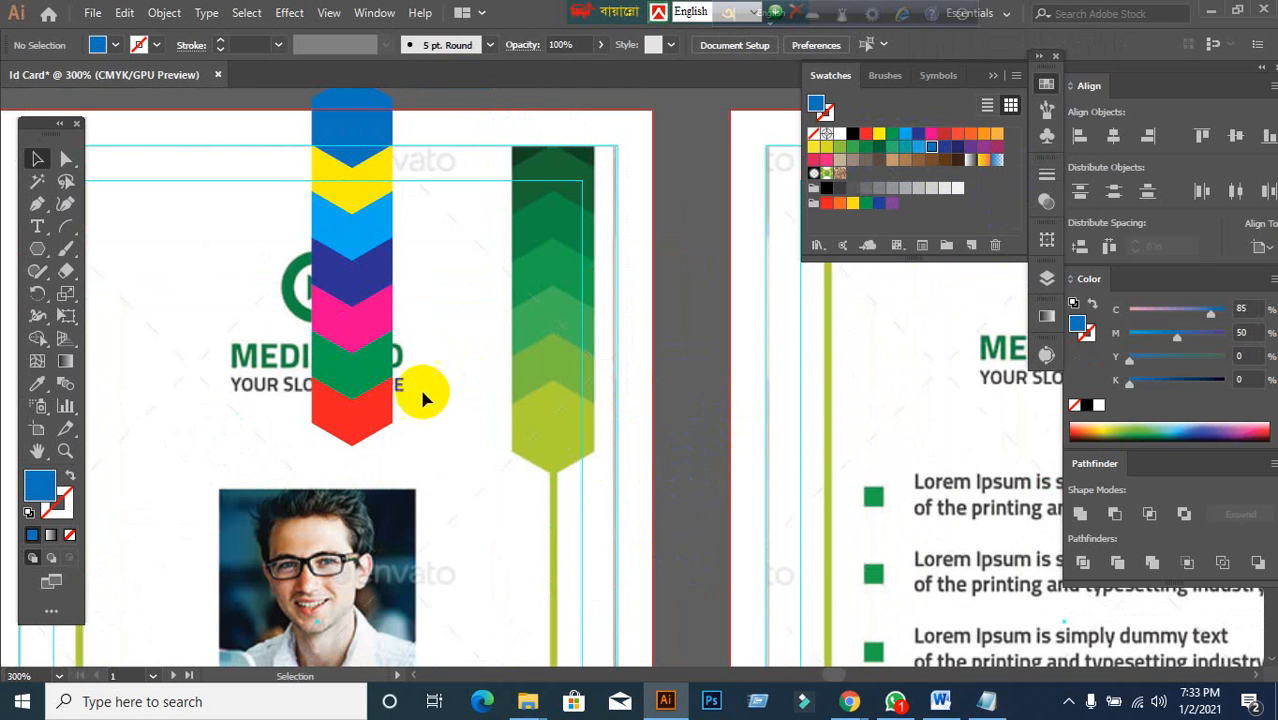
drag(282, 100, 446, 485)
click(611, 500)
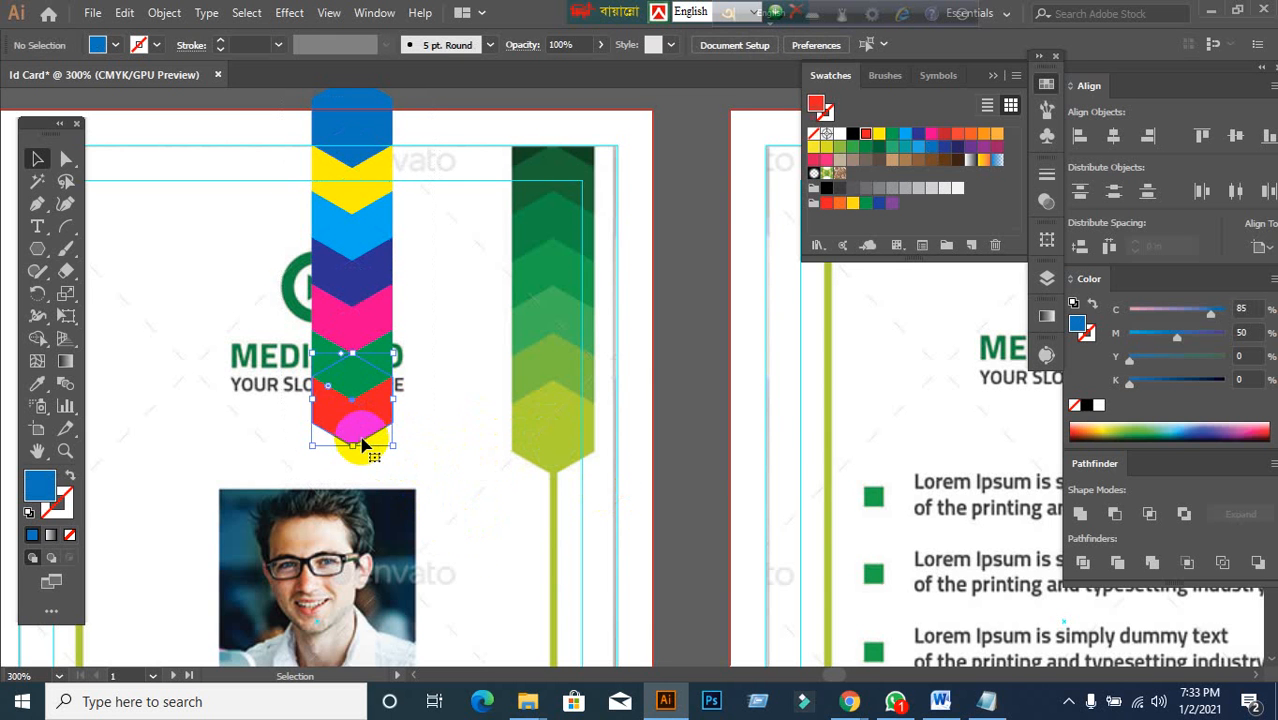
click(359, 437)
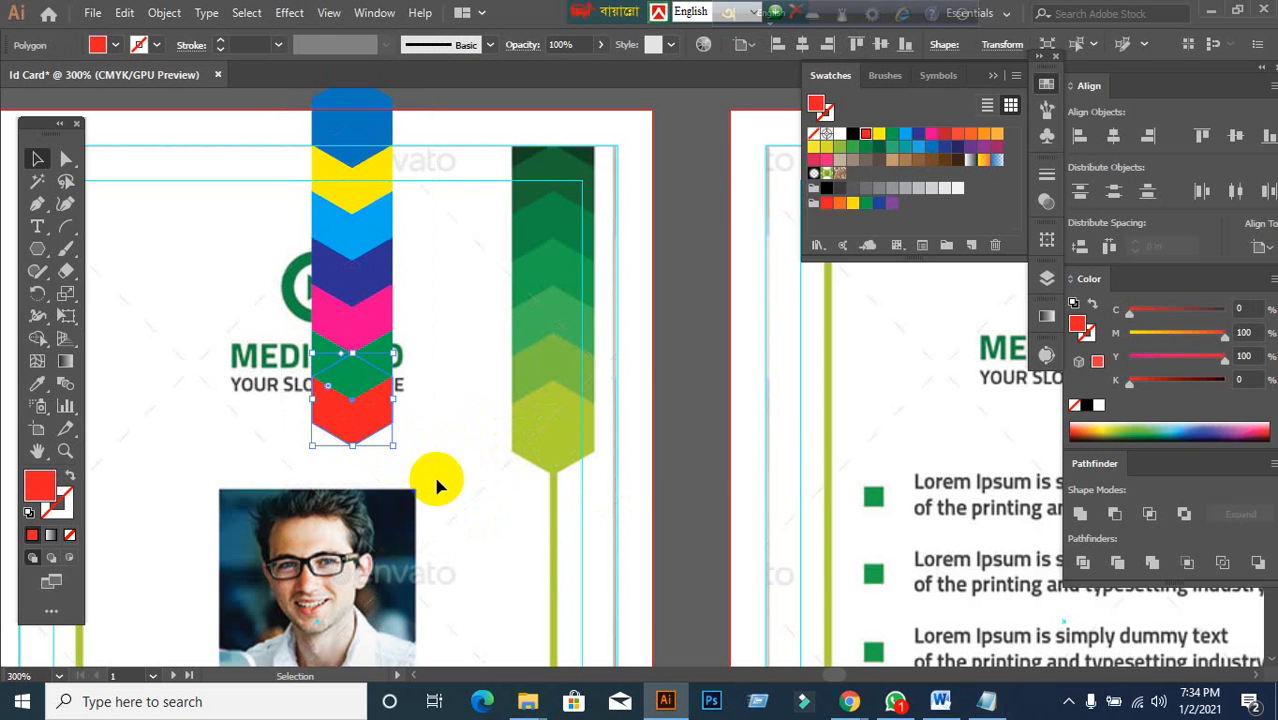
- Bring the red and green hexagons to the front of the stack
click(372, 416)
right_click(382, 432)
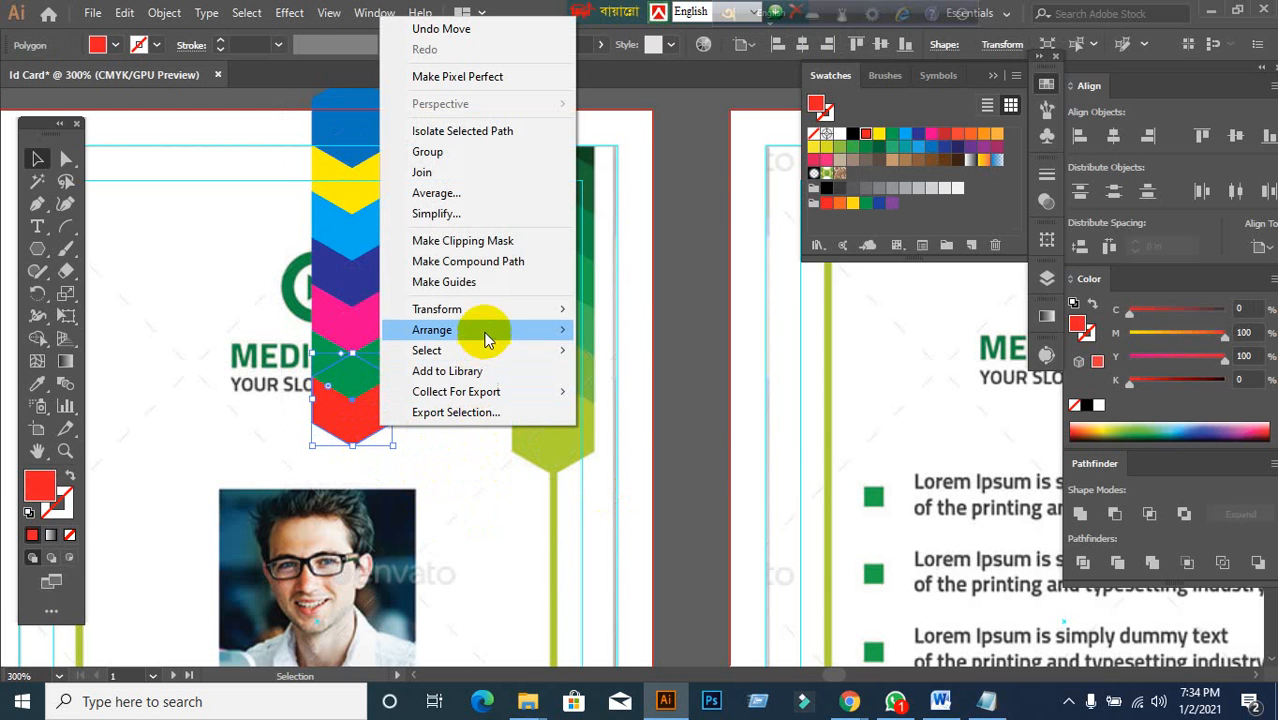
mouse_move(485, 334)
click(673, 336)
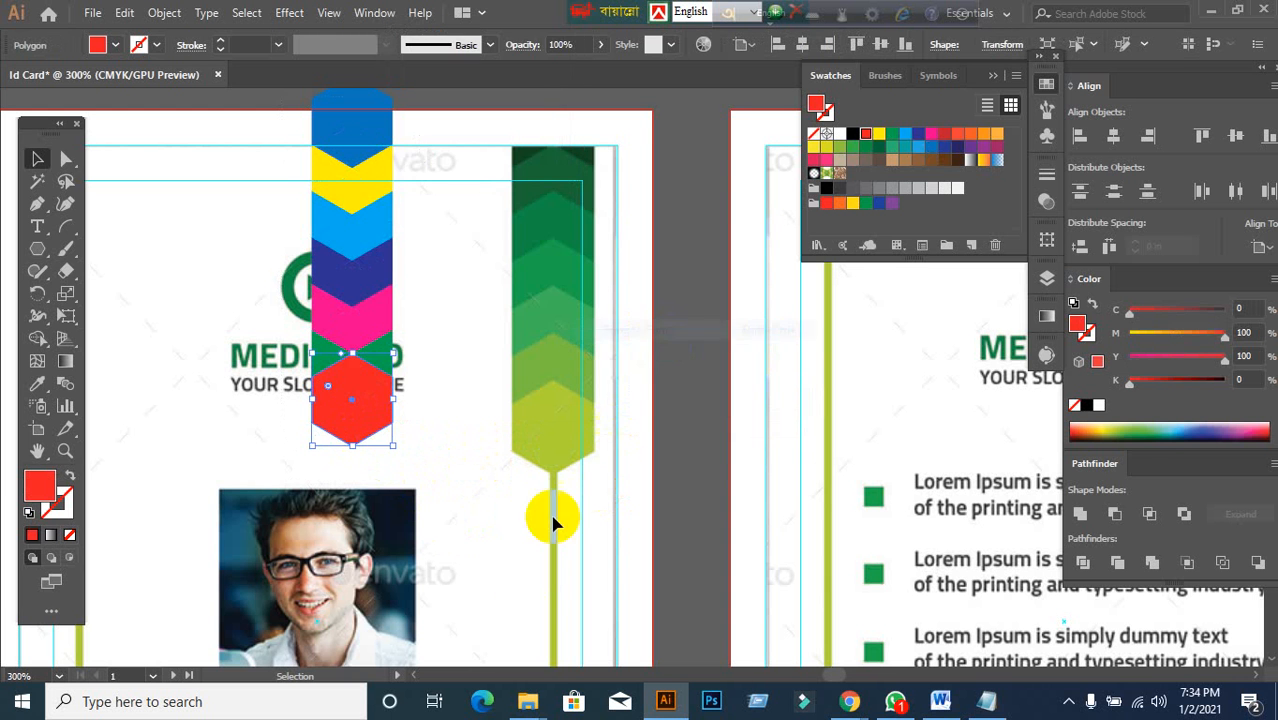
click(521, 571)
click(392, 362)
right_click(390, 358)
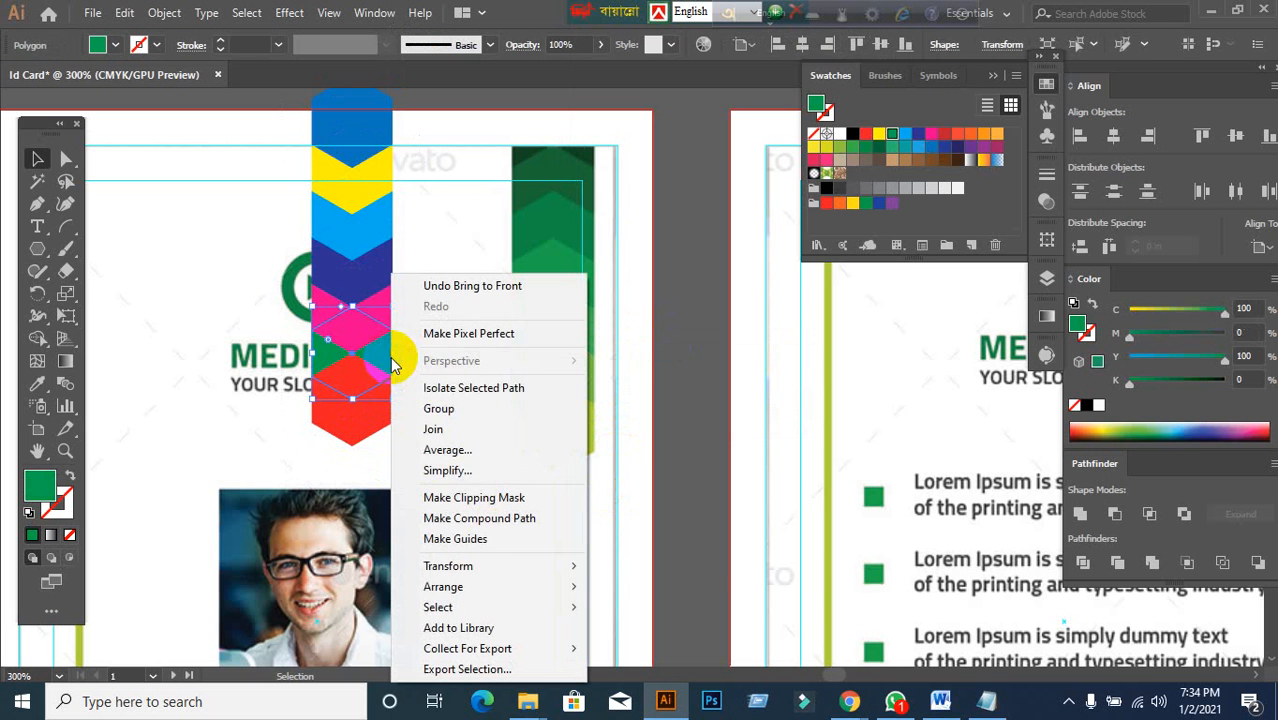
mouse_move(560, 586)
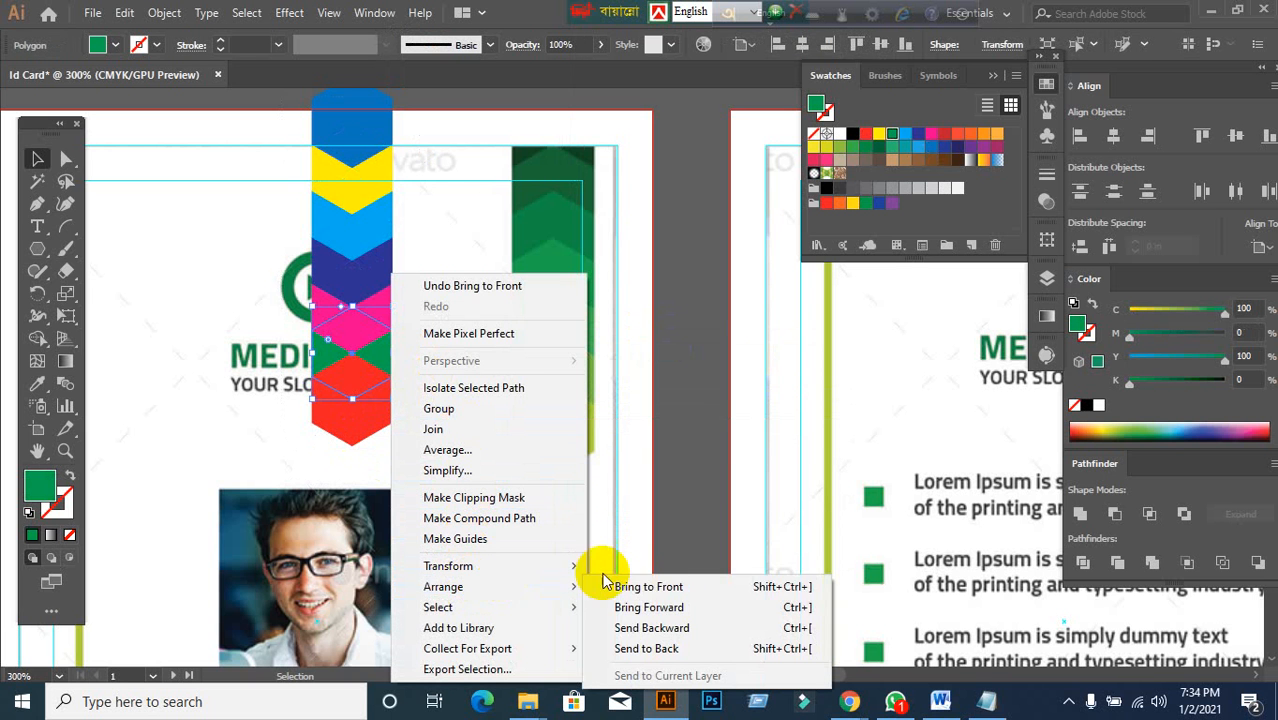
click(633, 586)
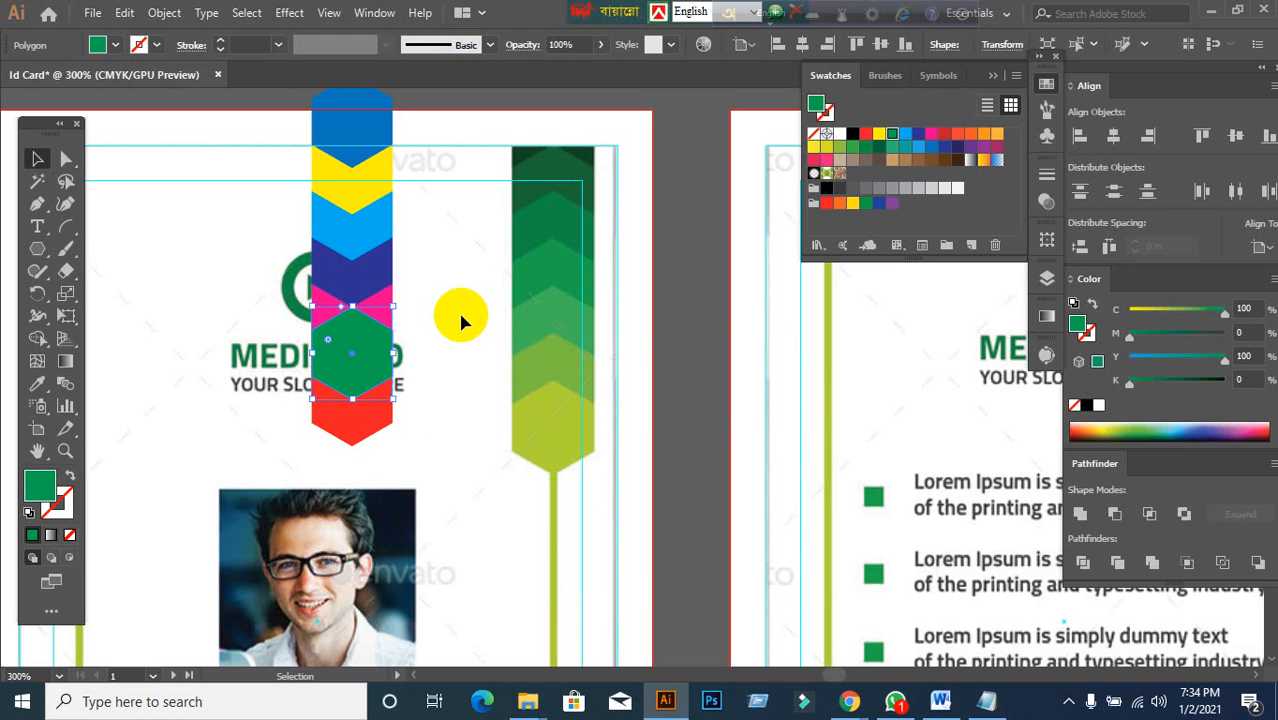
- Send the pink hexagon behind its neighbours and put the red one behind the green chevron
click(390, 293)
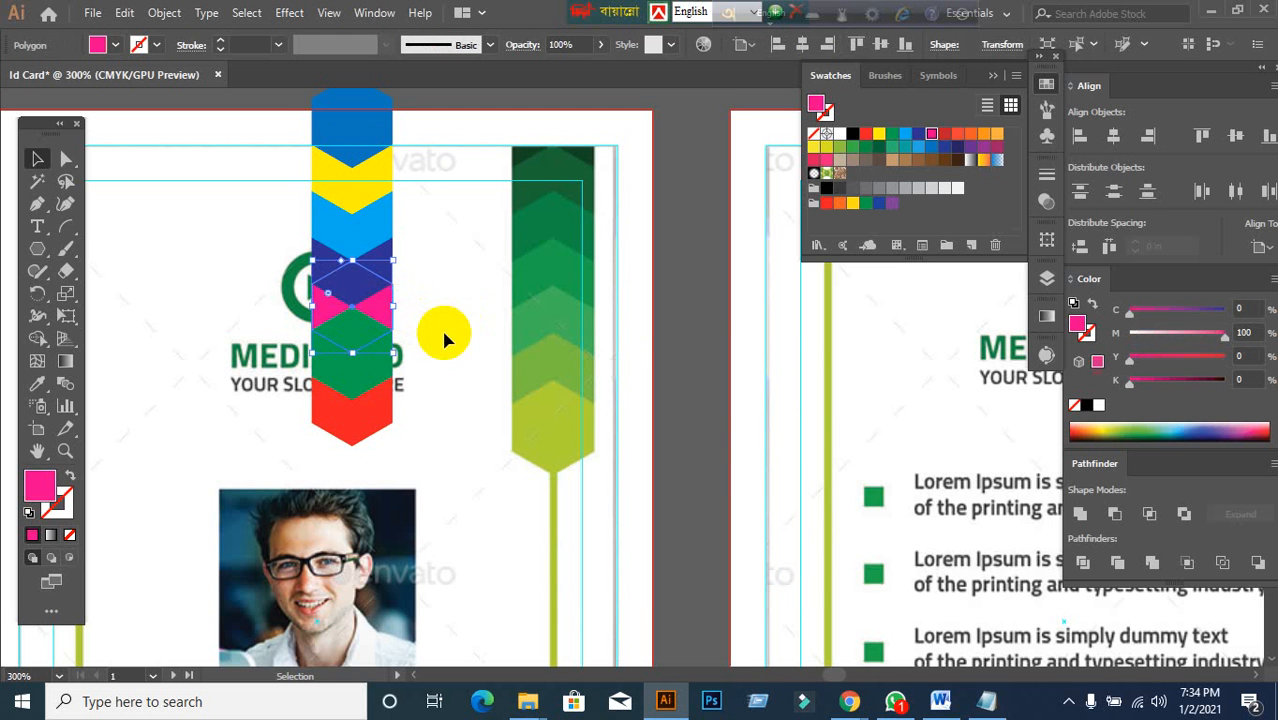
key(a)
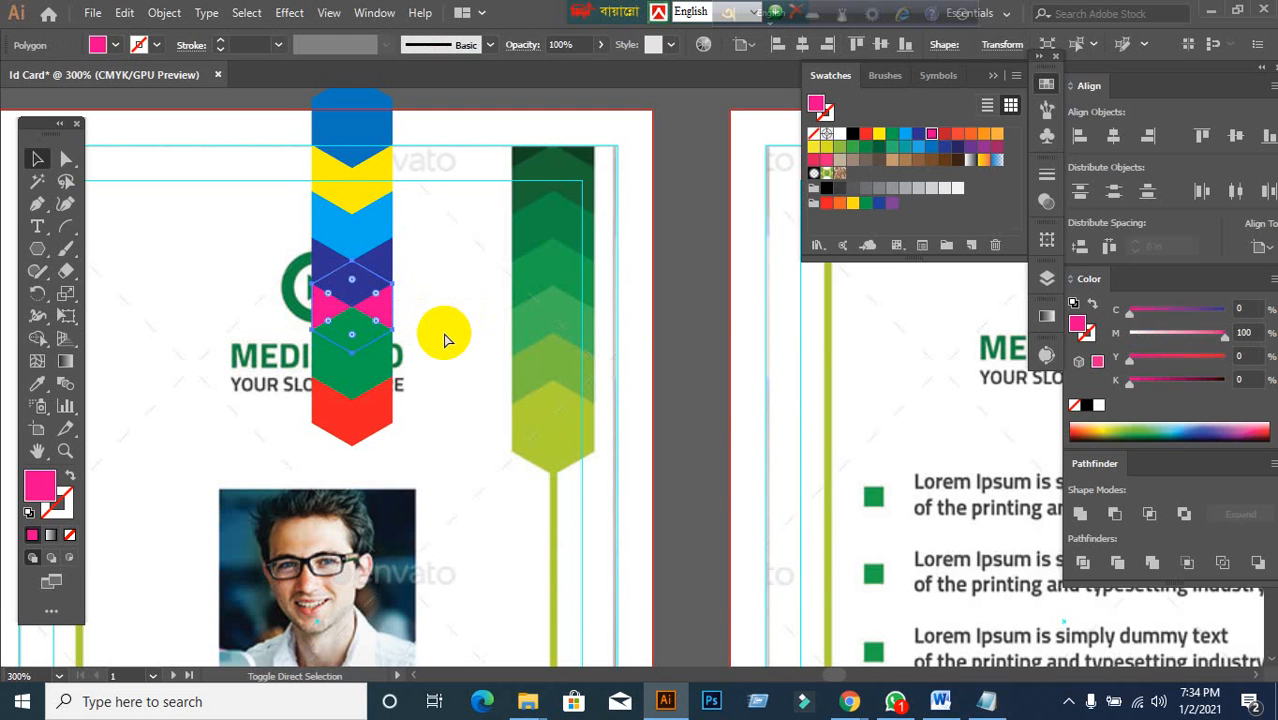
key(ctrl+shift+bracketright)
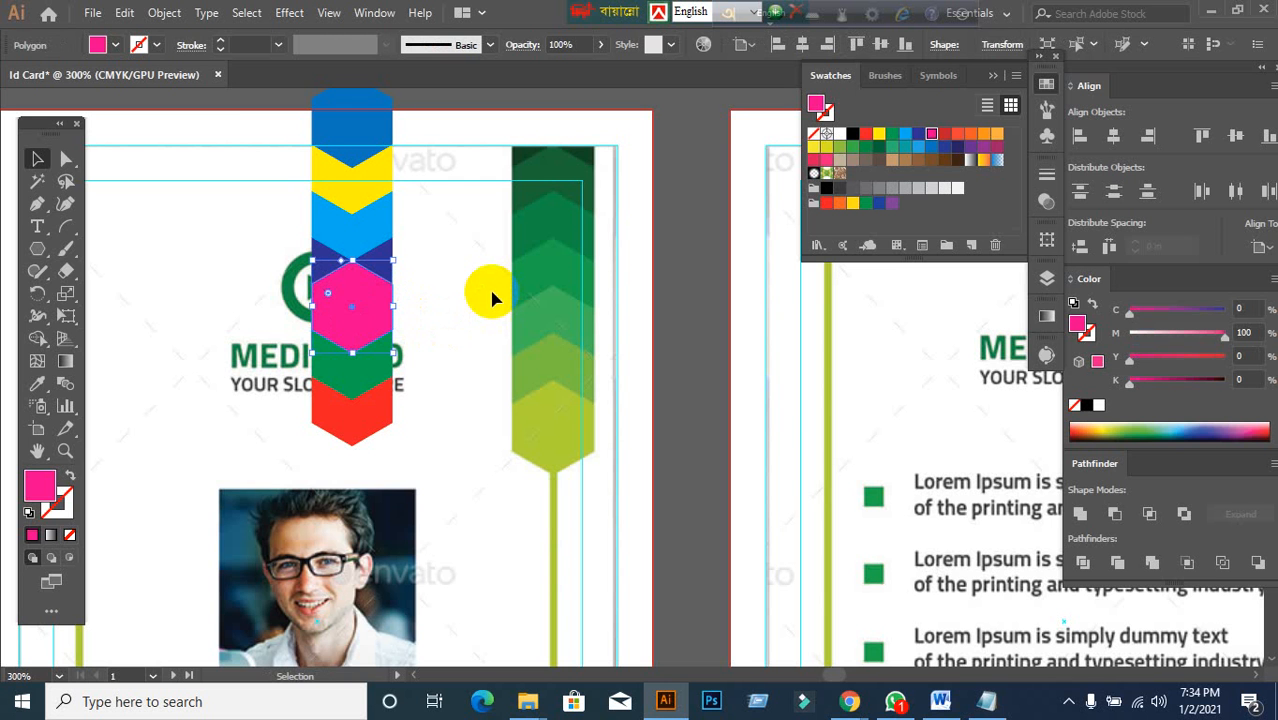
key(a)
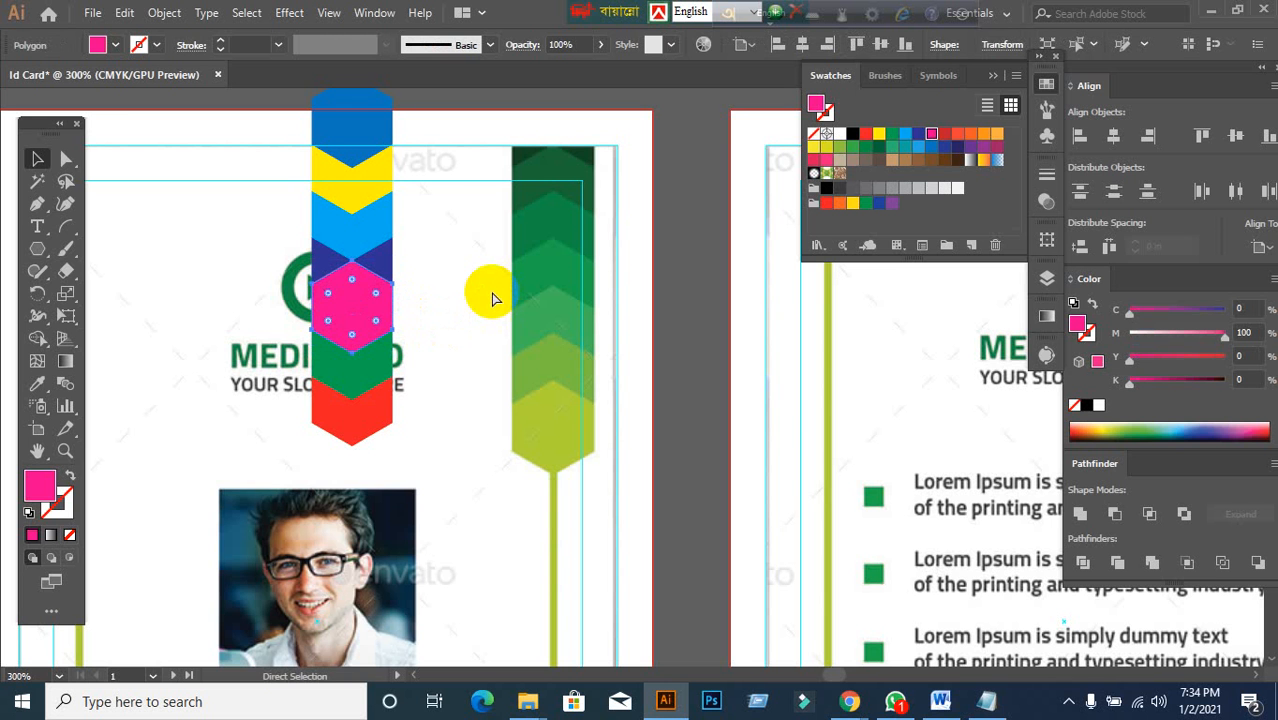
key(ctrl+shift+bracketleft)
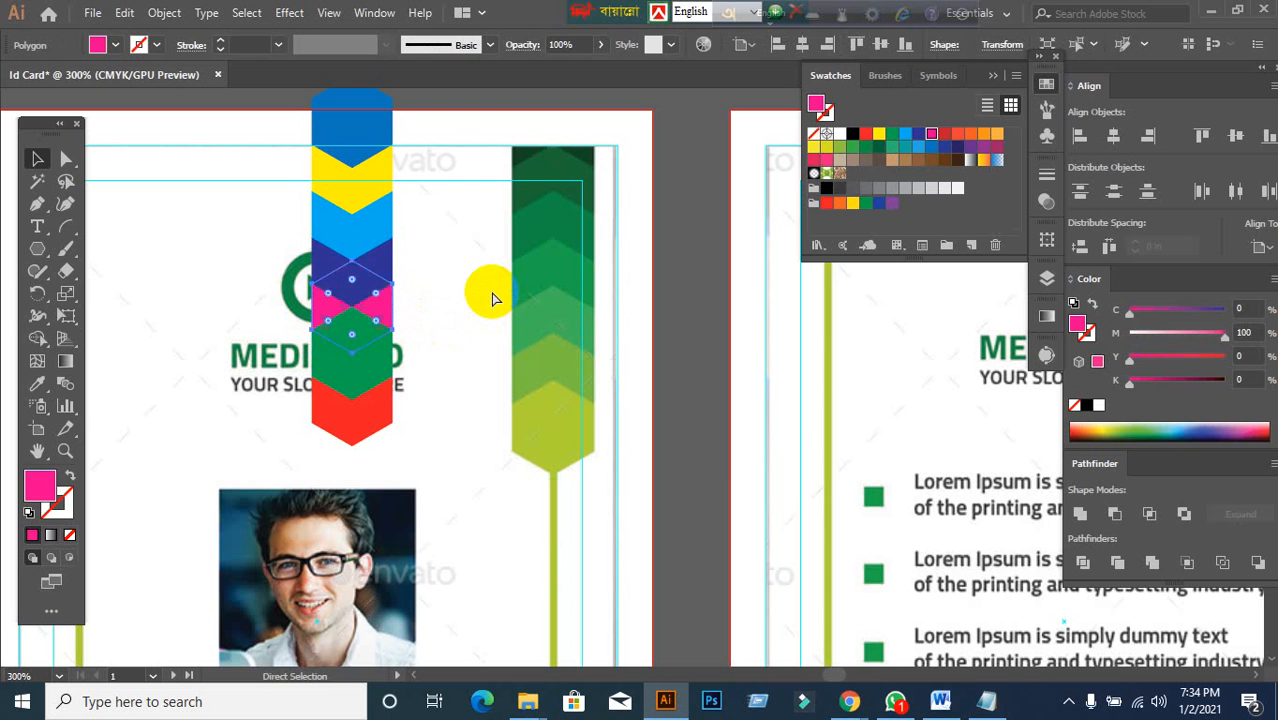
click(483, 402)
drag(365, 425, 388, 529)
key(ctrl+z)
key(ctrl+z)
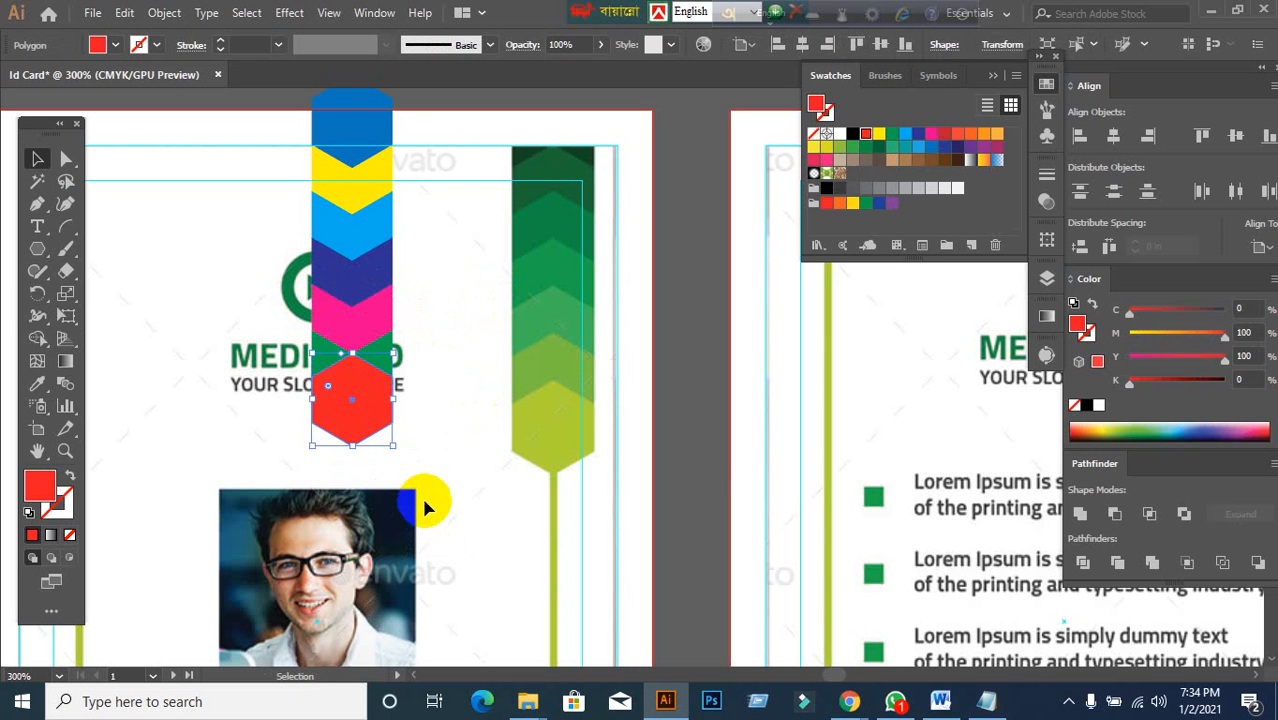
click(465, 488)
key(ctrl+z)
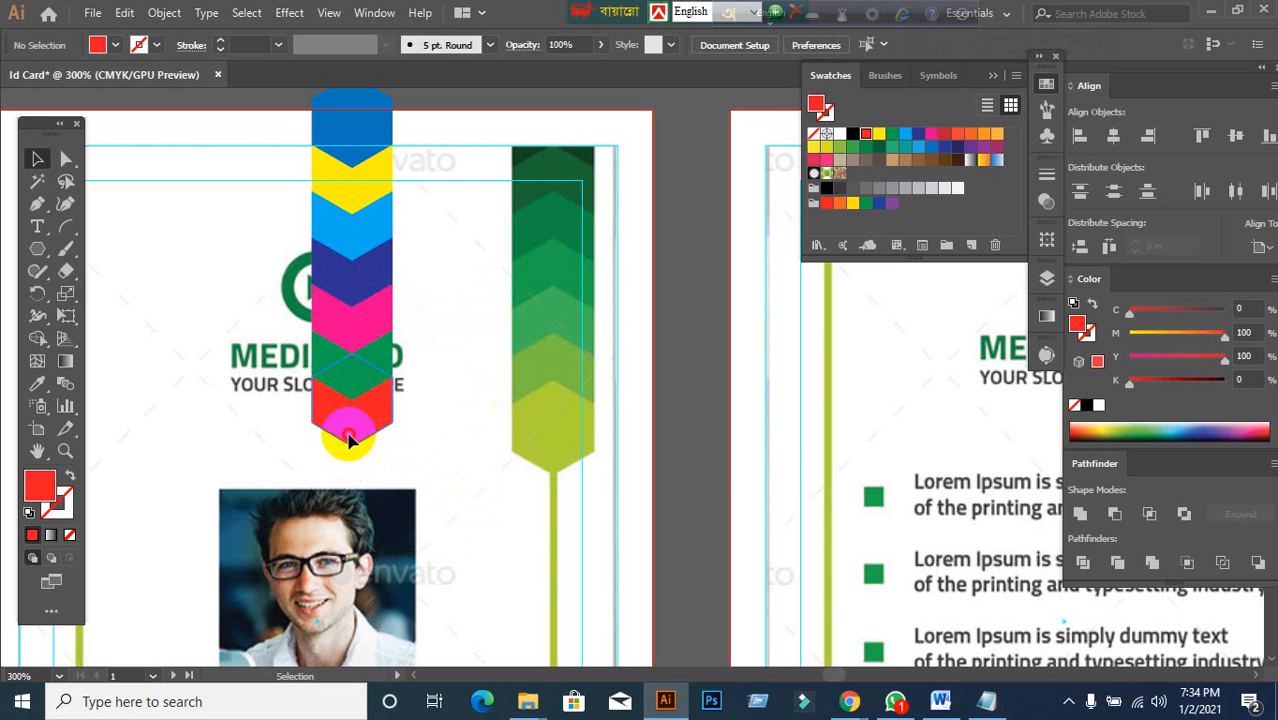
click(350, 437)
- Select the chevron stack and try a 270° rotation, then undo it and the earlier changes
click(411, 438)
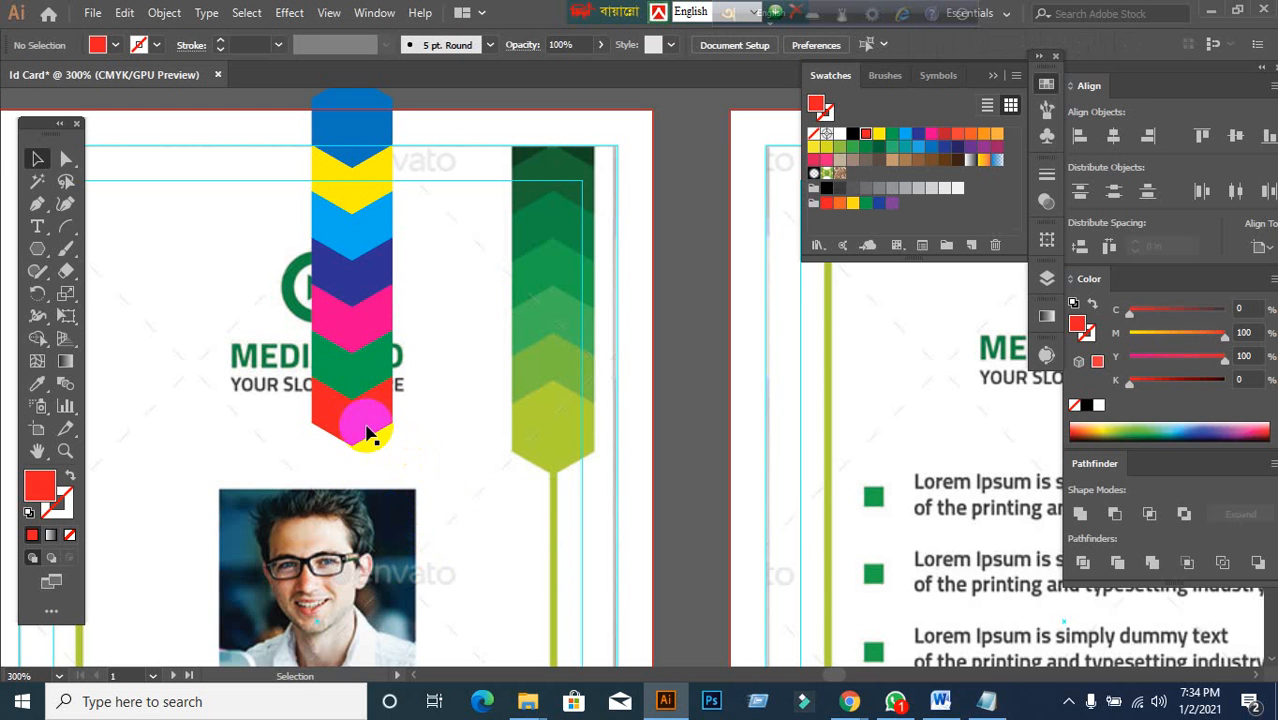
scroll(362, 430, up, 1)
drag(300, 116, 446, 548)
drag(394, 496, 311, 190)
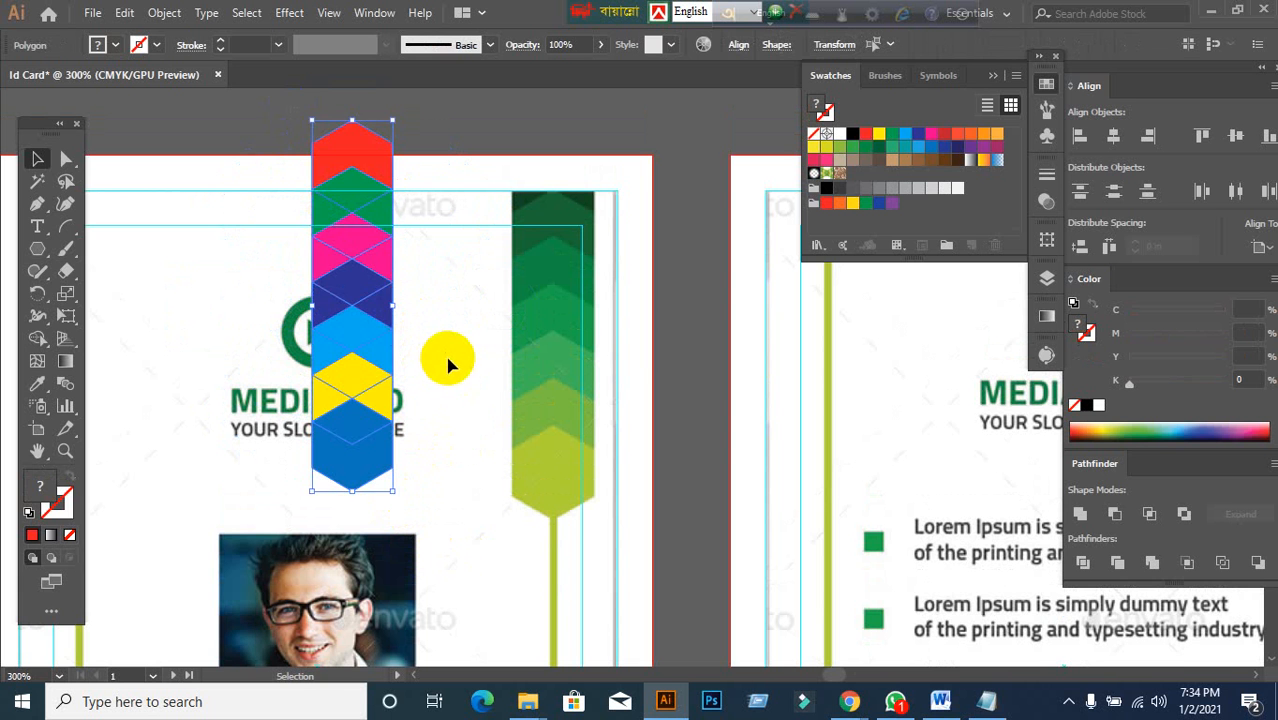
click(468, 590)
drag(281, 122, 440, 445)
key(ctrl+z)
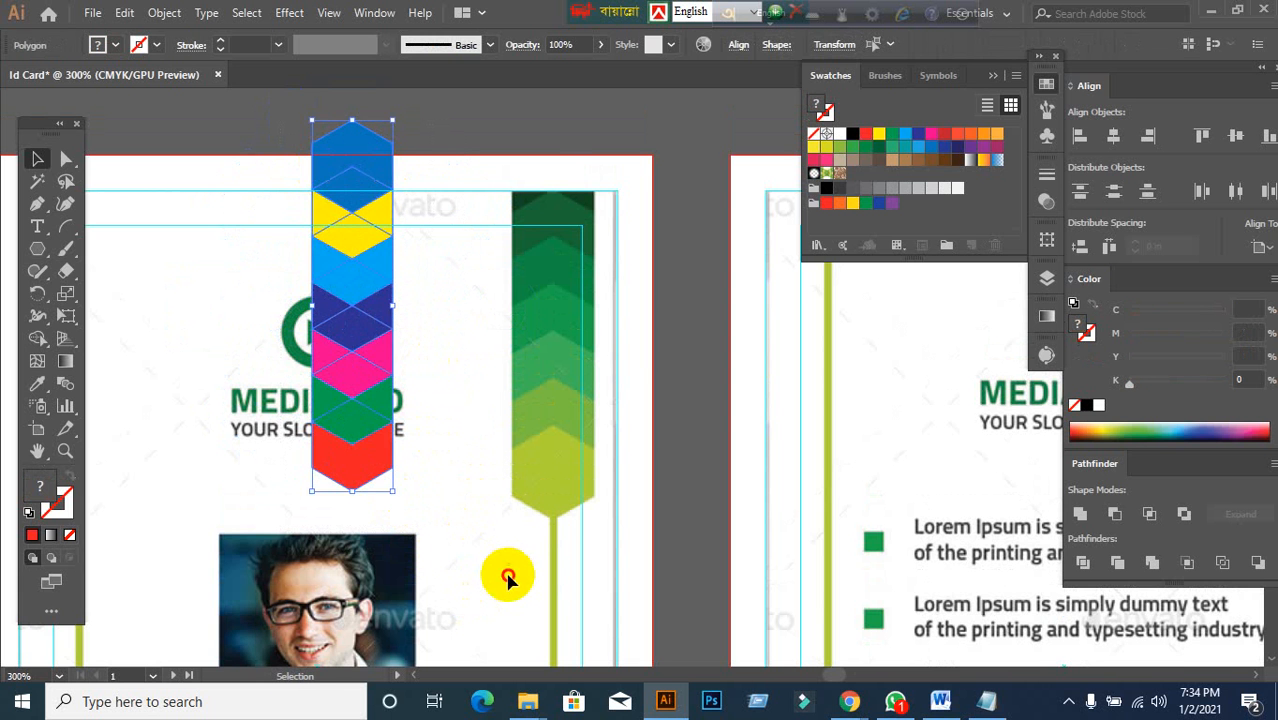
click(508, 577)
key(ctrl+z)
key(ctrl+z)
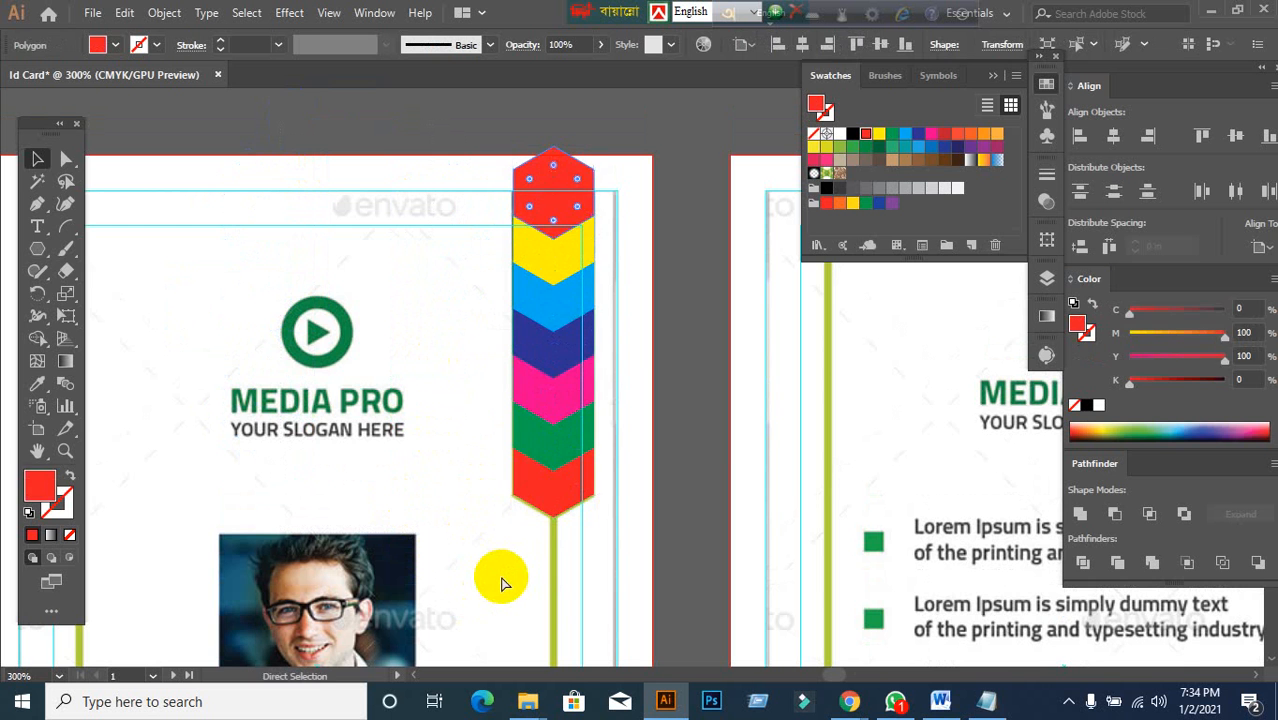
key(ctrl+z)
key(ctrl+z)
key(ctrl+z)
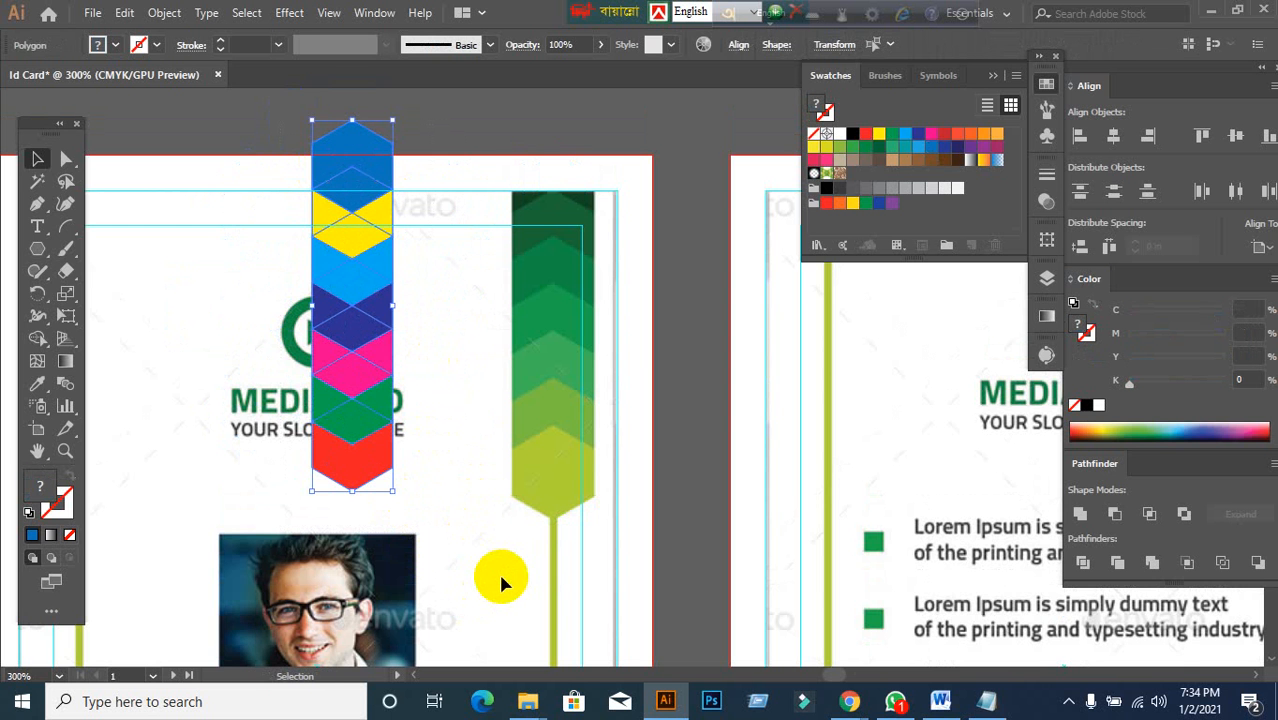
click(490, 561)
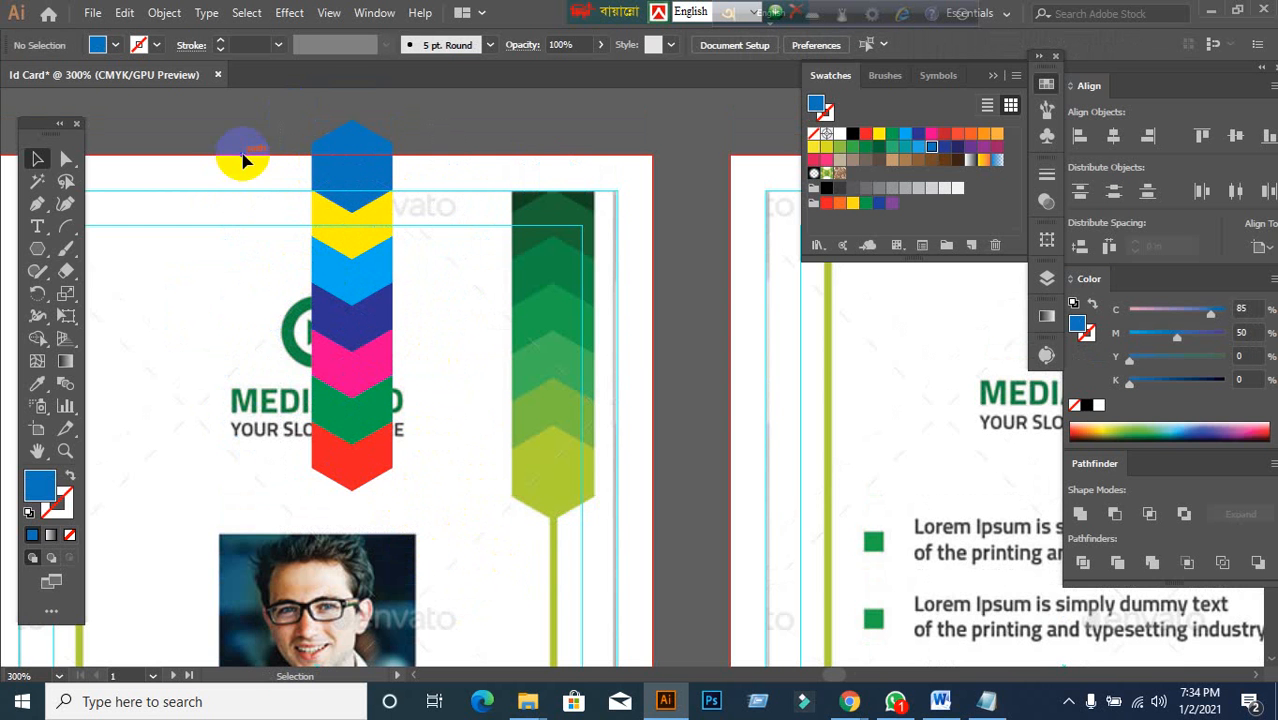
- Rotate the whole chevron stack 180° so red is on top and blue at the bottom
drag(260, 154, 408, 508)
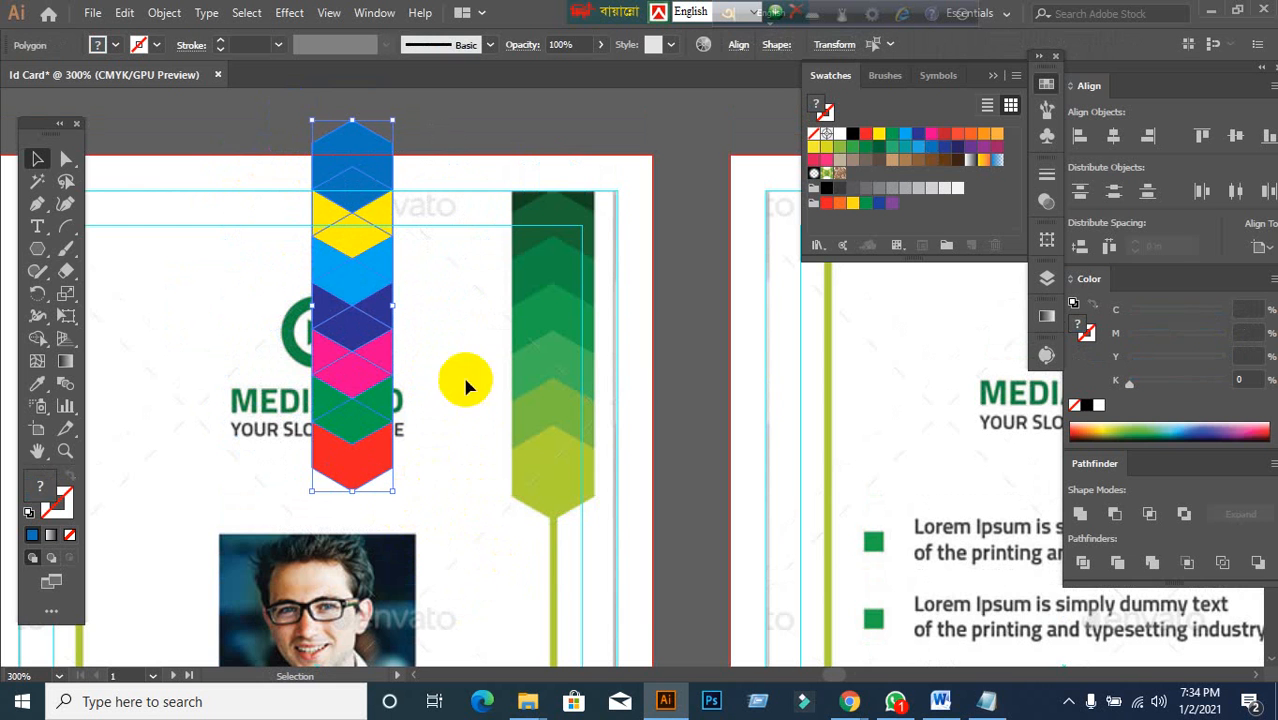
drag(403, 118, 320, 472)
click(441, 395)
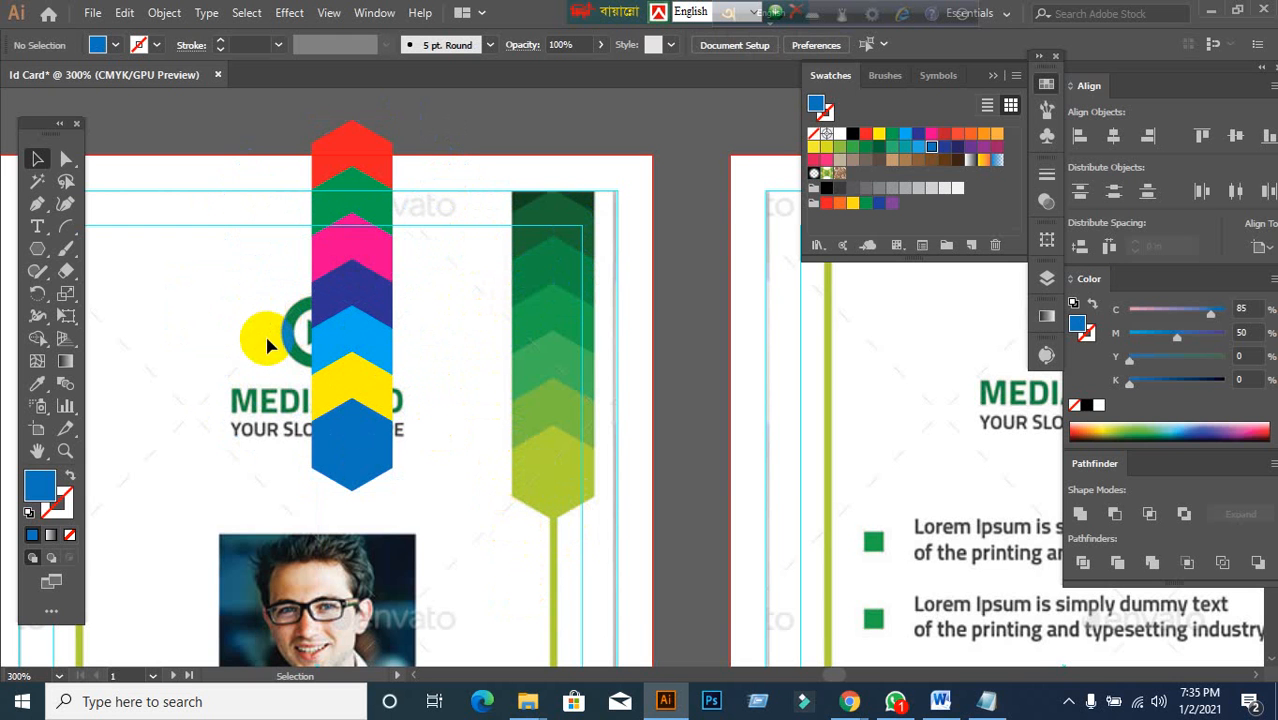
- Group the rotated chevron pieces with Ctrl+G and drag the group onto the green strip
drag(265, 120, 440, 512)
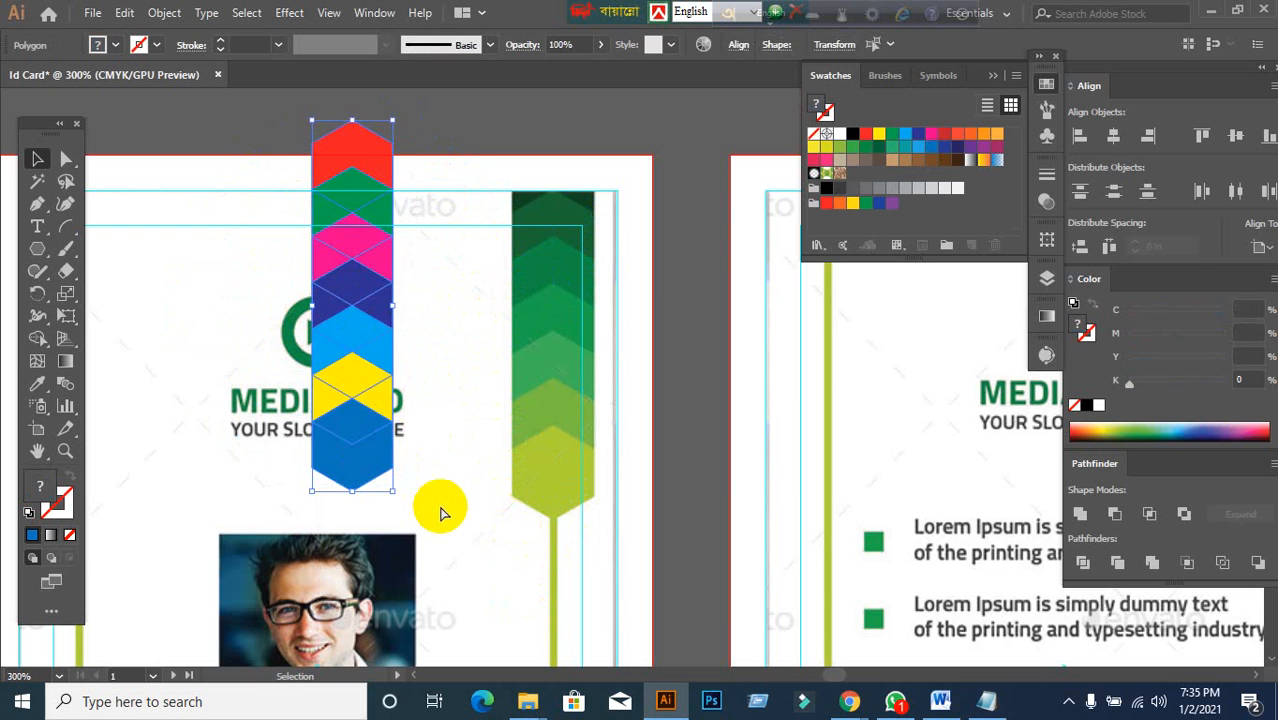
key(ctrl+g)
click(440, 512)
drag(333, 315, 537, 372)
scroll(599, 528, up, 2)
- Nudge the chevron group up into alignment over the green strip and ungroup its pieces
drag(550, 508, 527, 451)
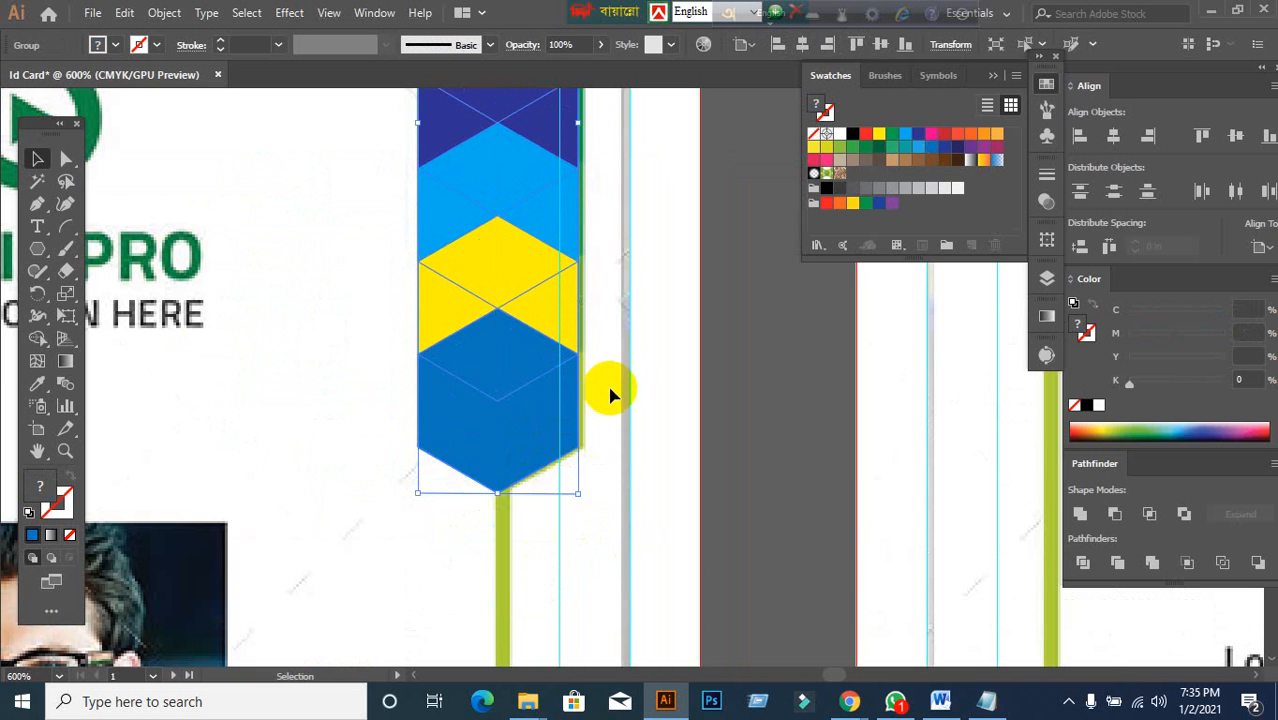
scroll(605, 380, up, 5)
scroll(408, 314, up, 5)
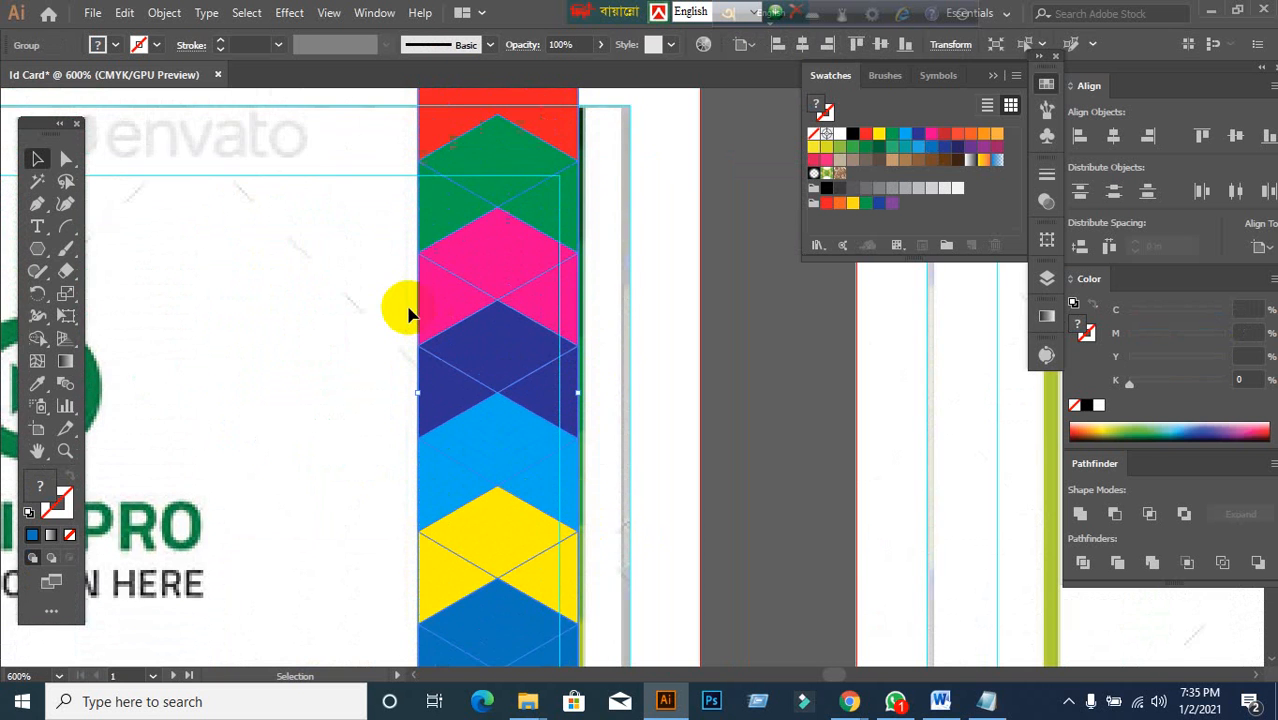
click(514, 327)
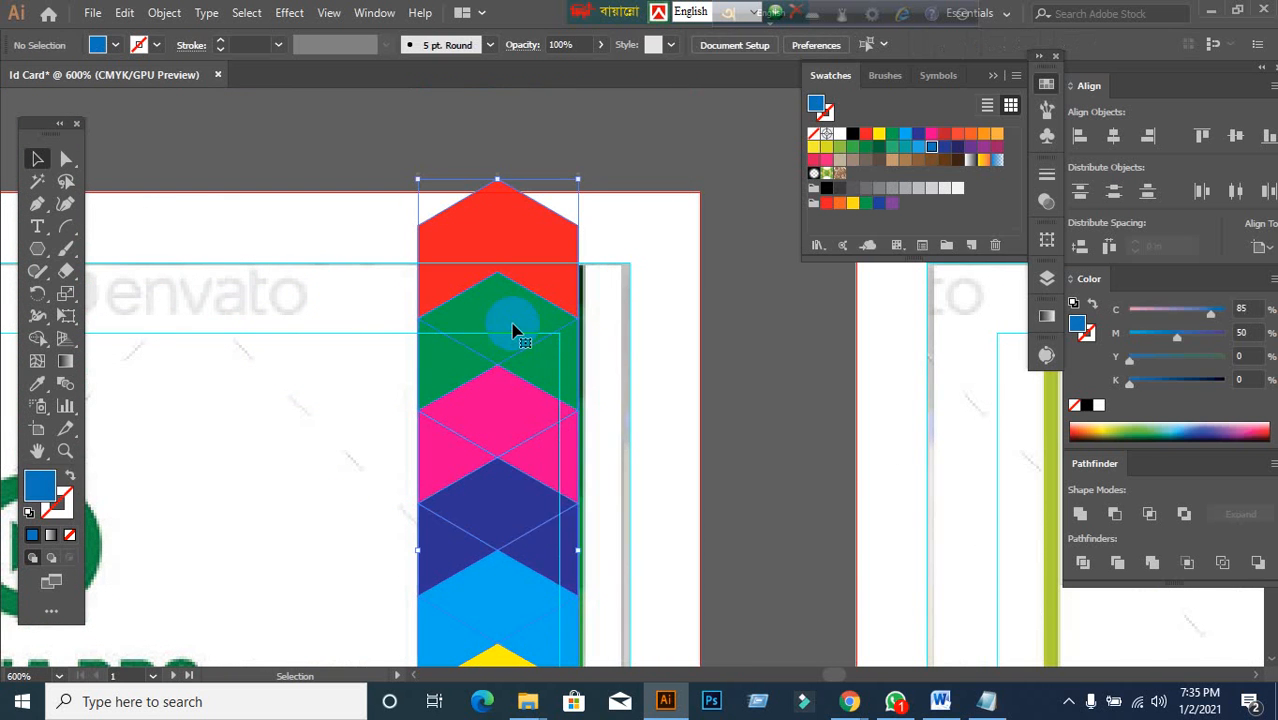
right_click(514, 327)
click(578, 481)
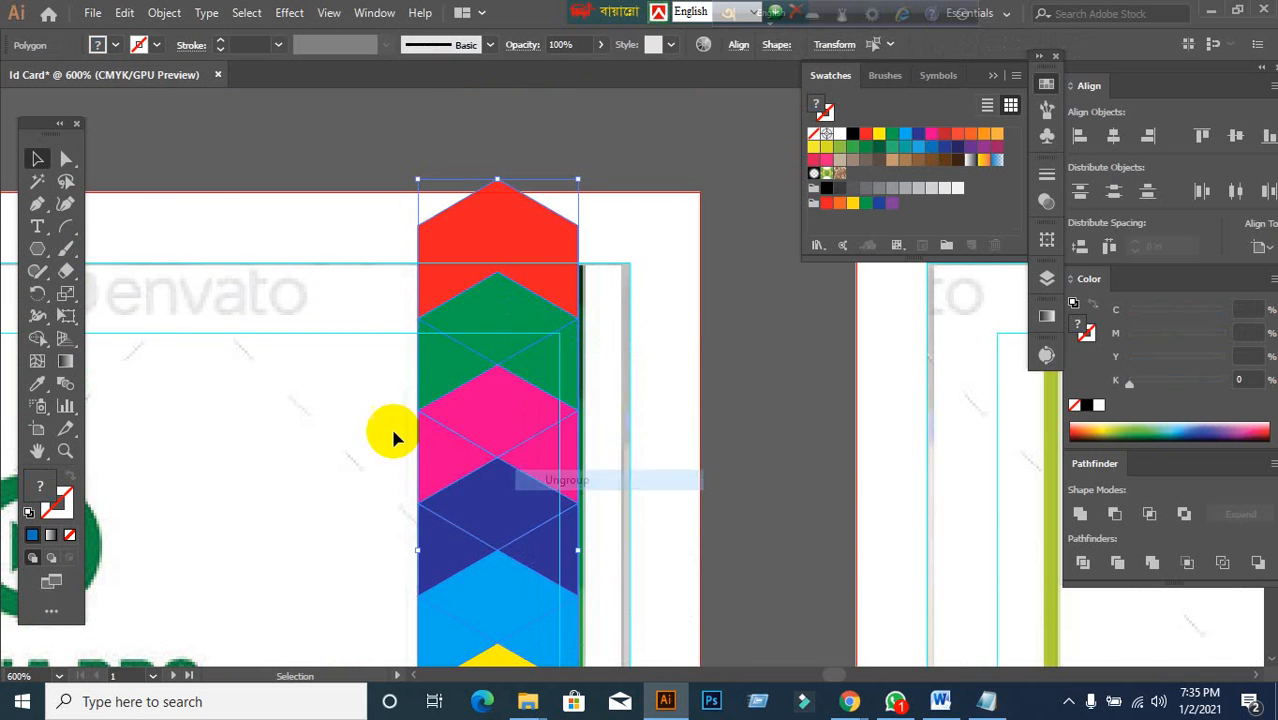
click(650, 345)
- Pan to the card's top edge and check where the red top hexagon sits
scroll(699, 300, down, 1)
drag(697, 352, 817, 326)
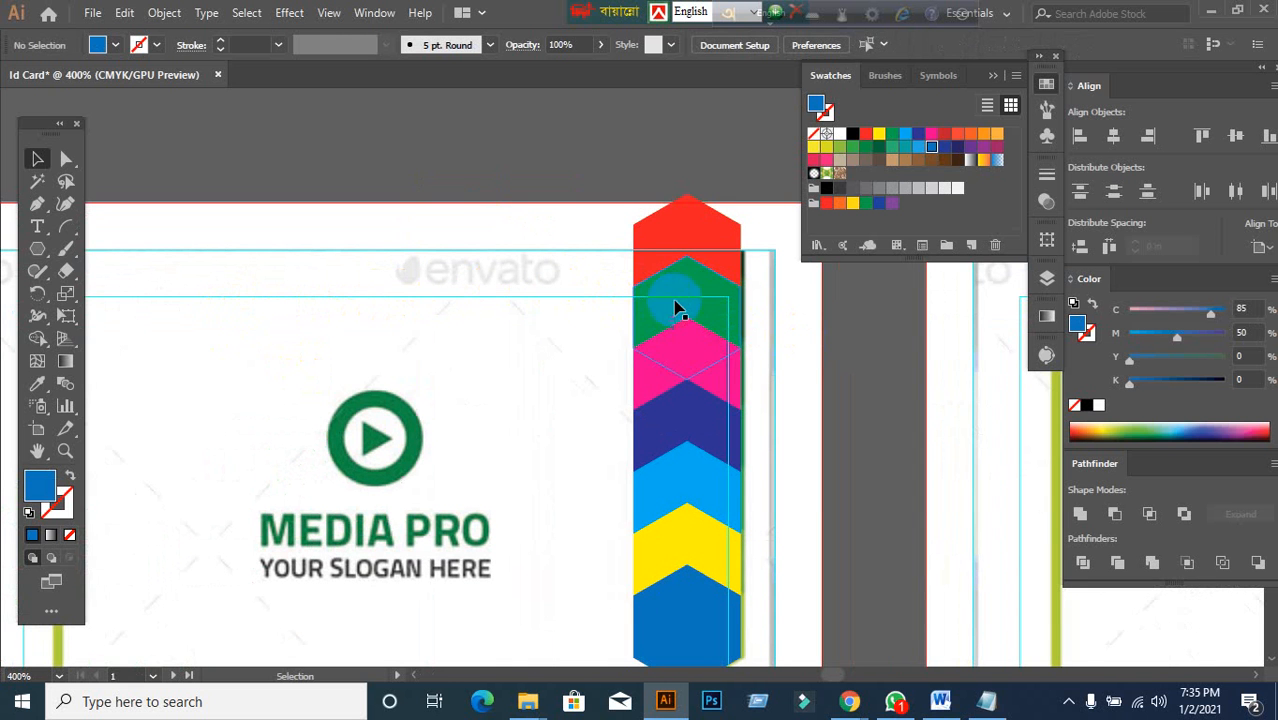
scroll(551, 516, down, 1)
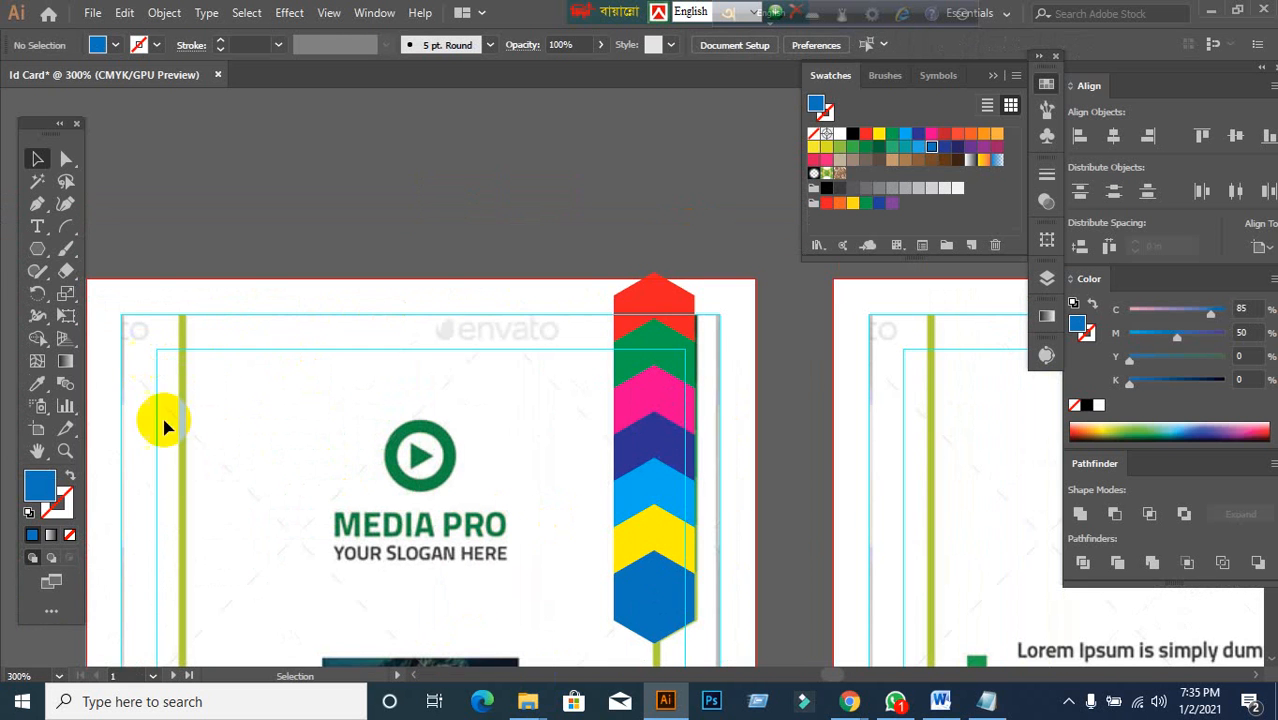
scroll(285, 540, down, 1)
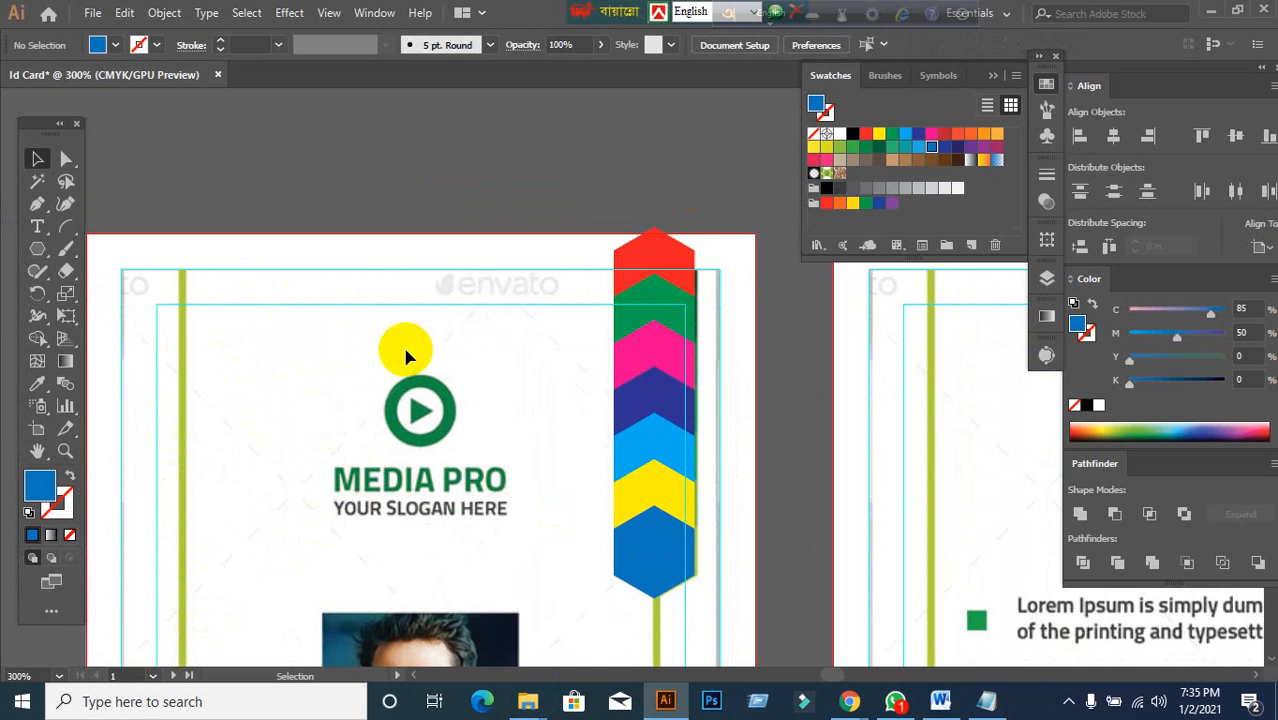
scroll(432, 329, up, 1)
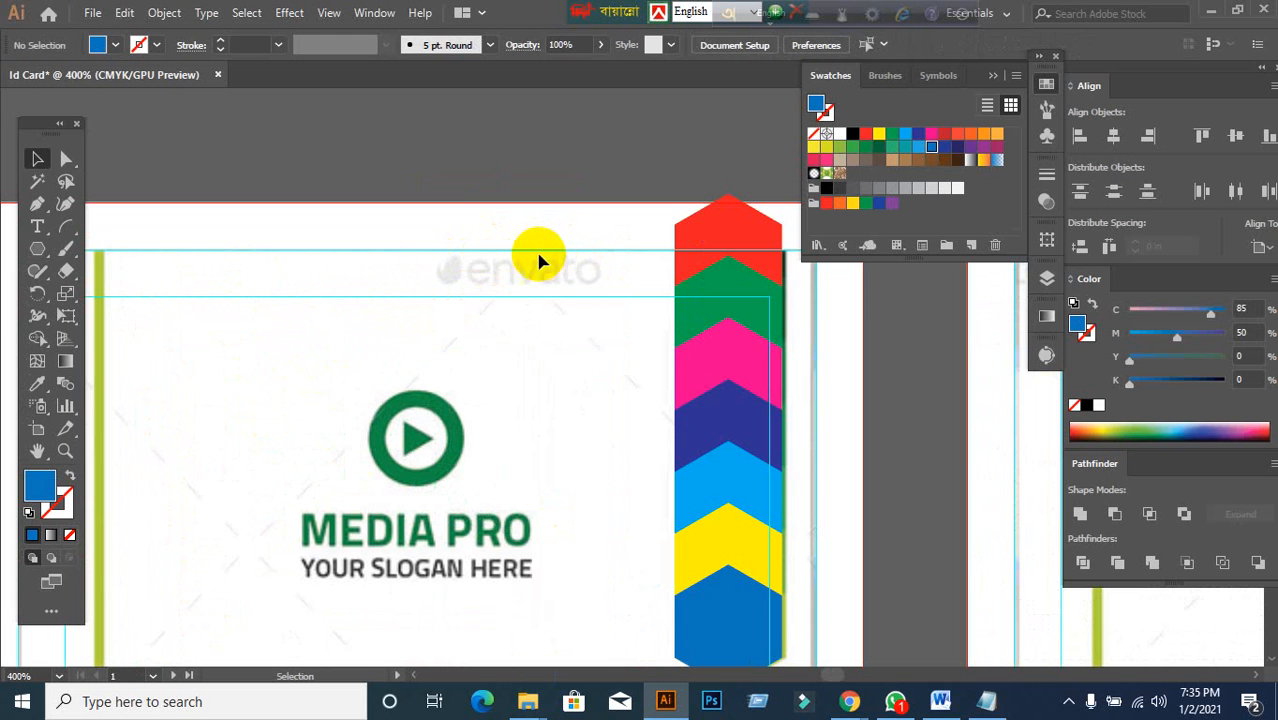
click(761, 248)
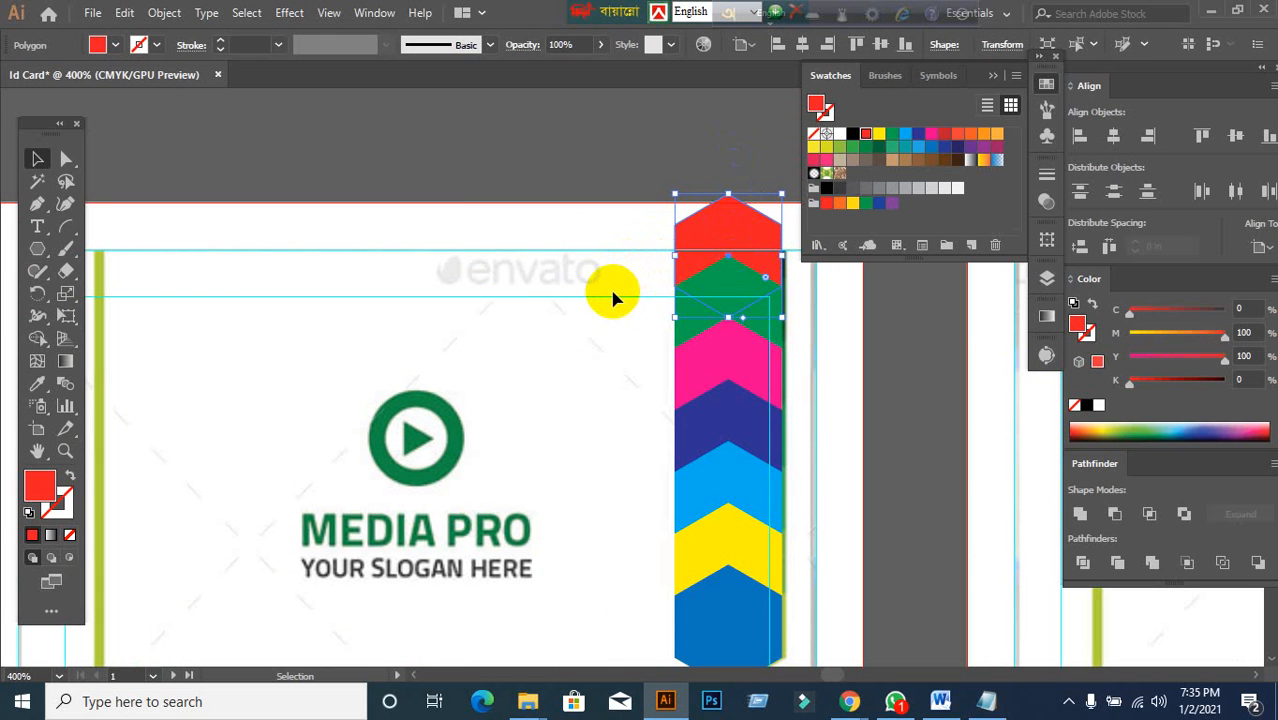
shift+click(756, 237)
click(545, 326)
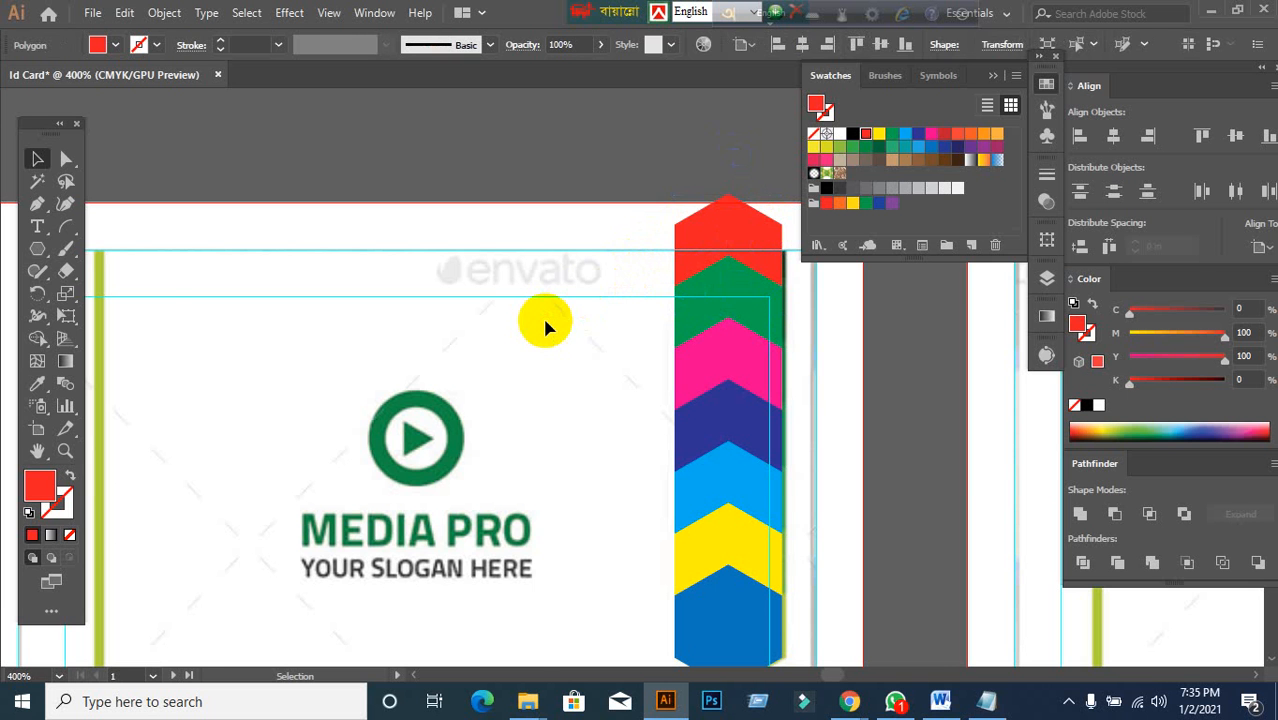
scroll(545, 326, down, 1)
drag(523, 366, 539, 319)
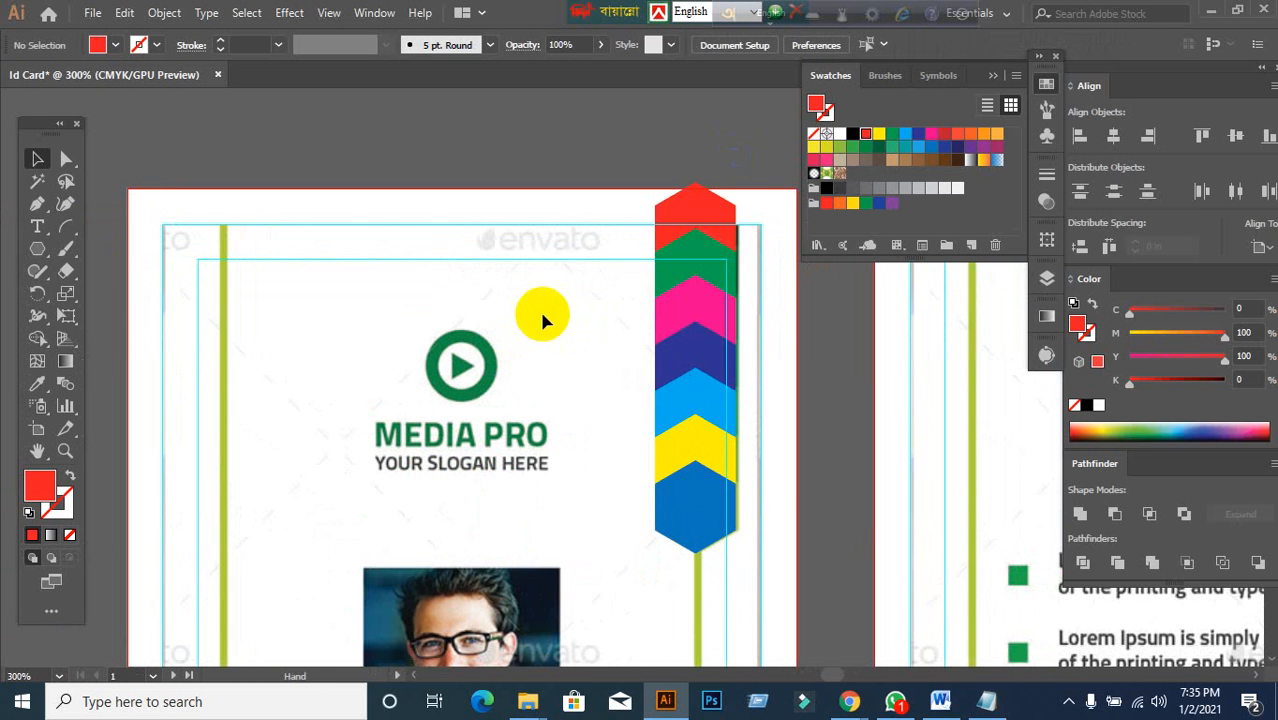
click(685, 217)
click(525, 297)
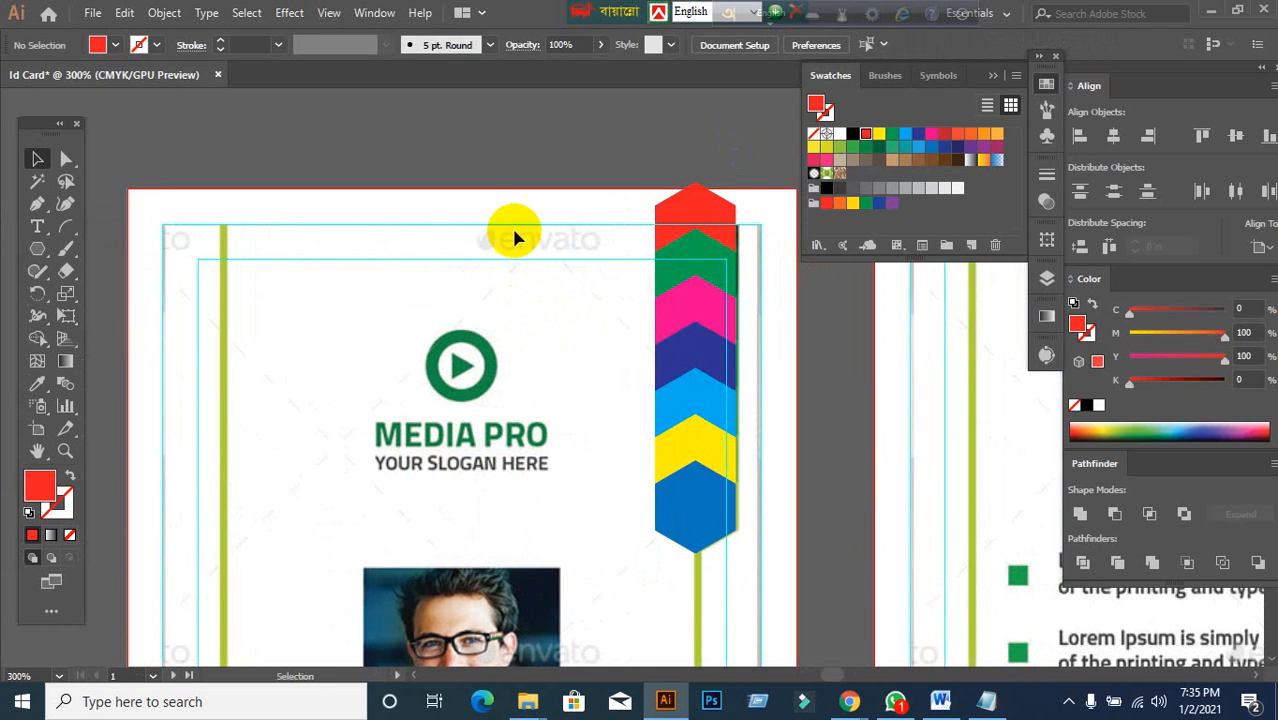
click(716, 228)
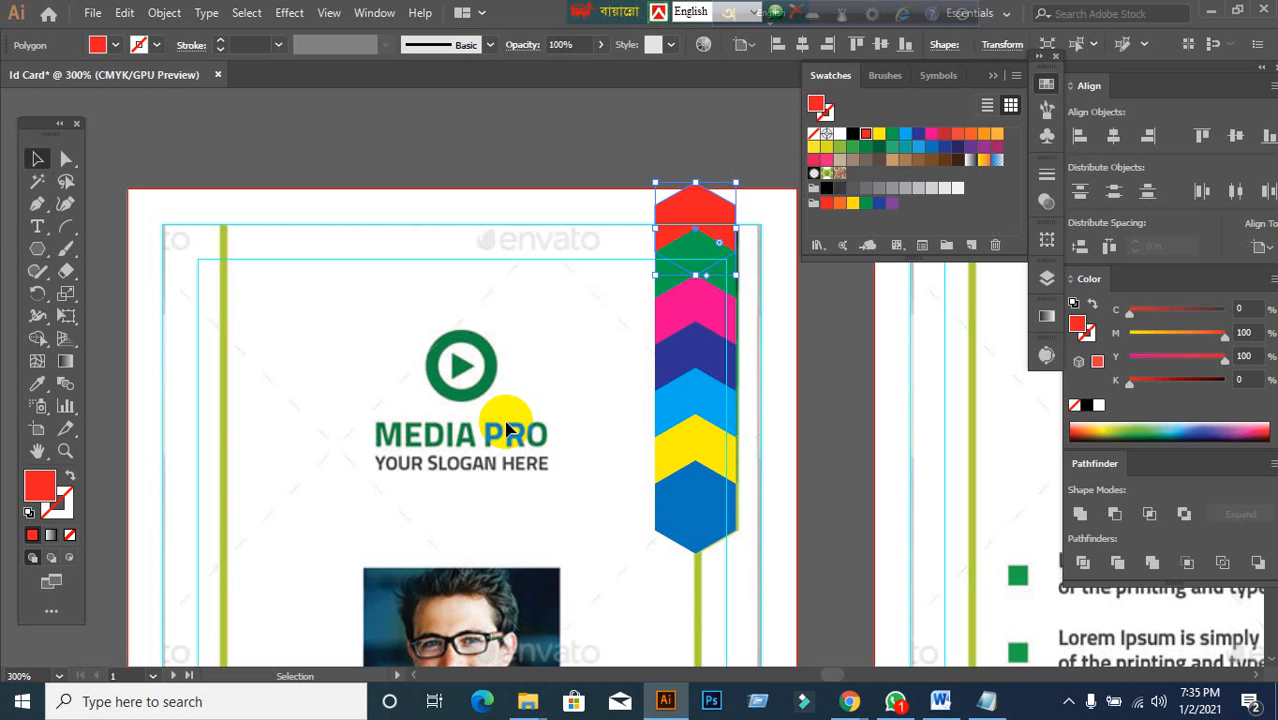
click(542, 194)
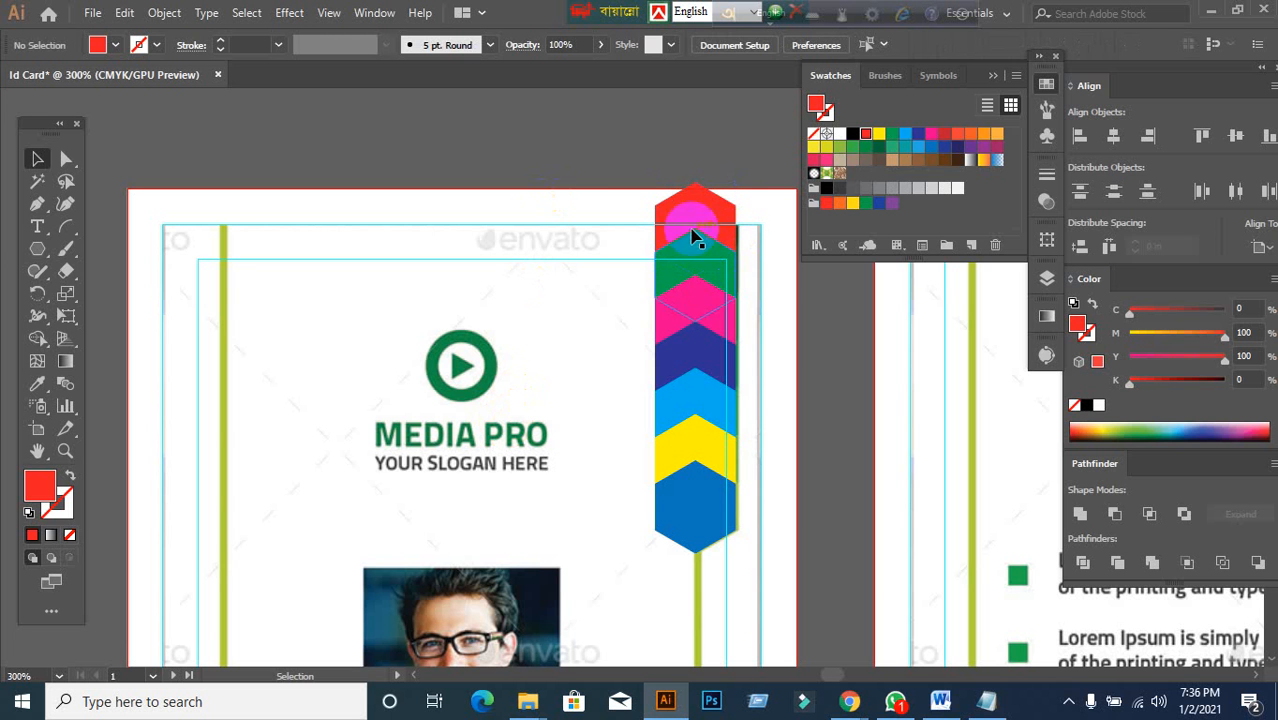
- Raise the red hexagon's upper-left and upper-right anchors with Direct Selection to cut a notch
click(725, 212)
click(567, 265)
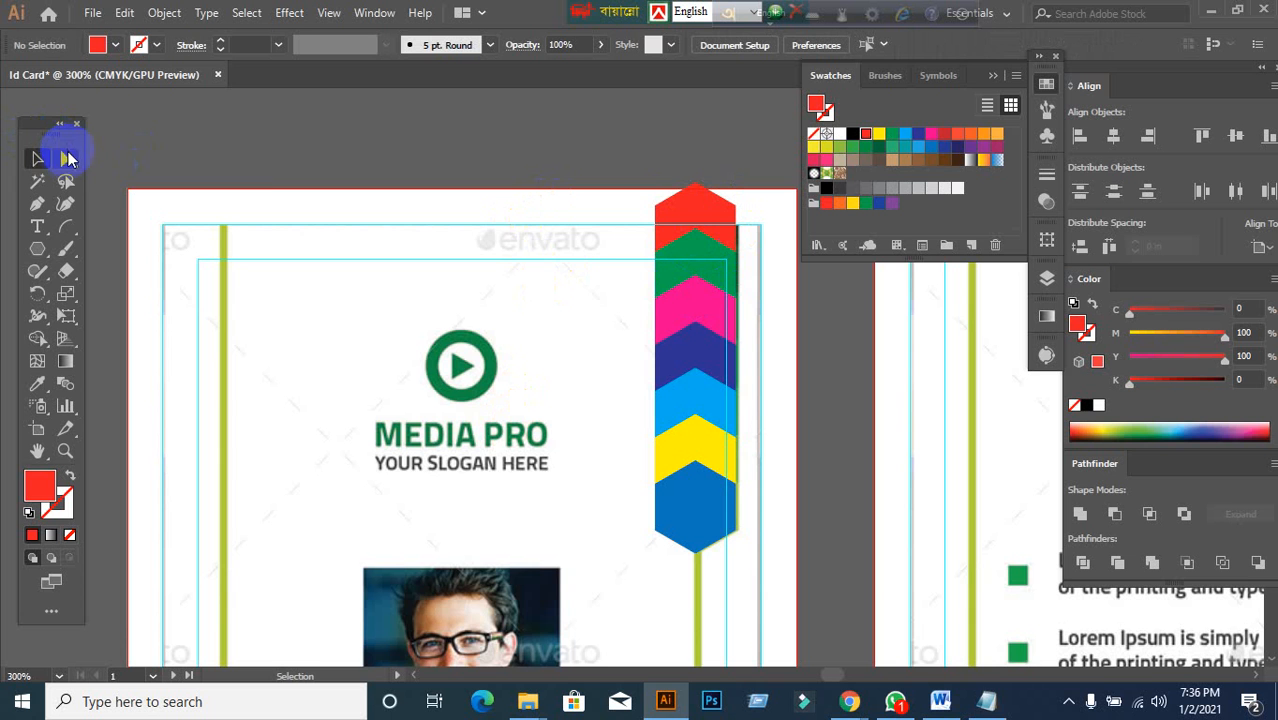
drag(65, 158, 170, 156)
scroll(784, 200, up, 1)
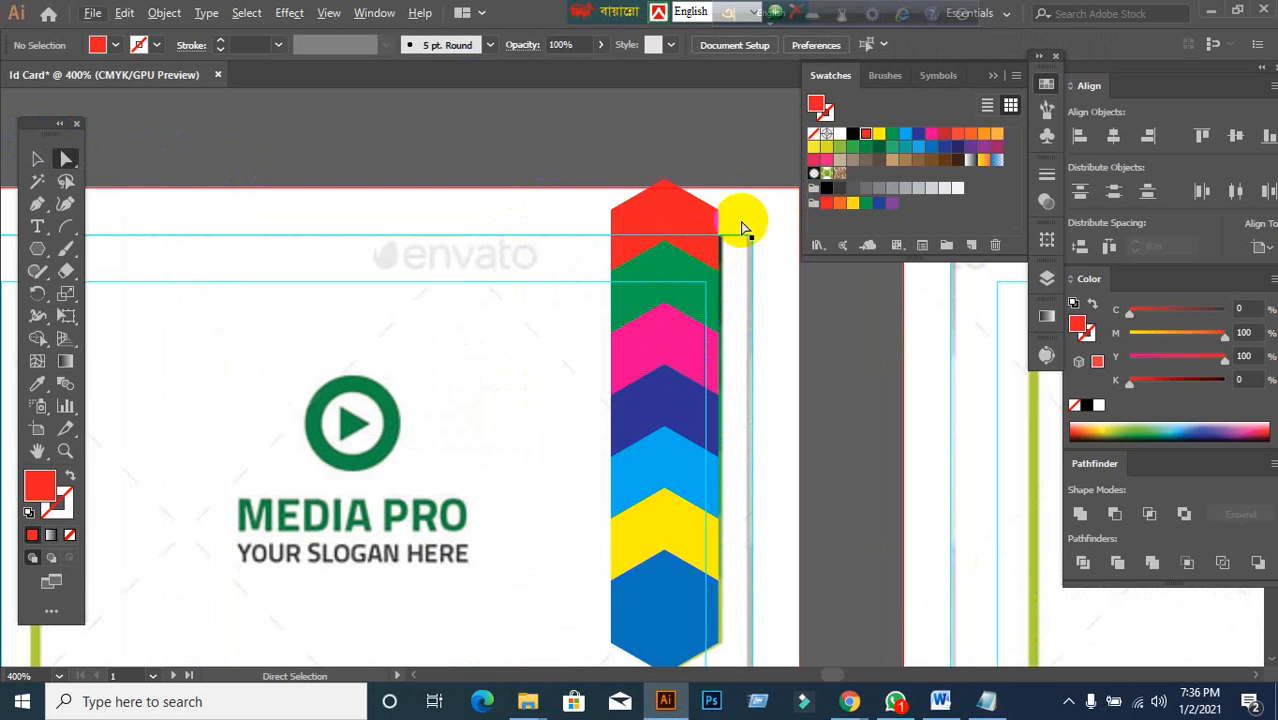
click(609, 206)
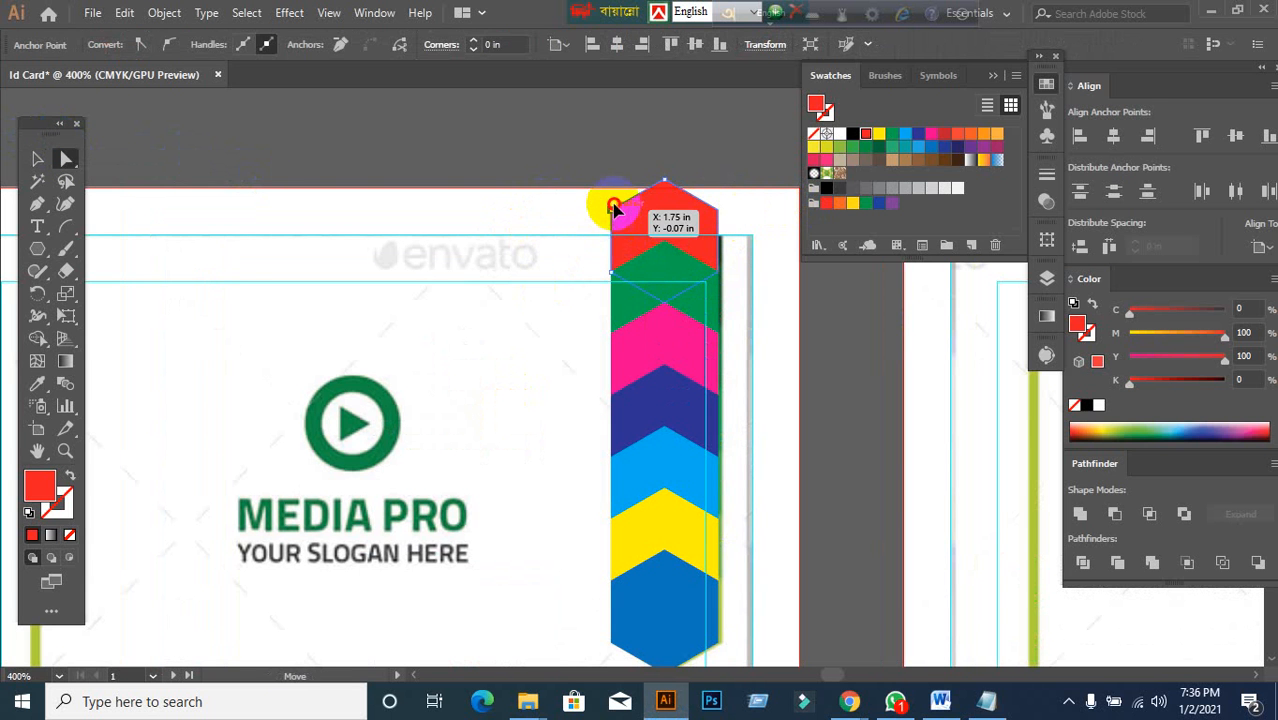
drag(609, 206, 614, 170)
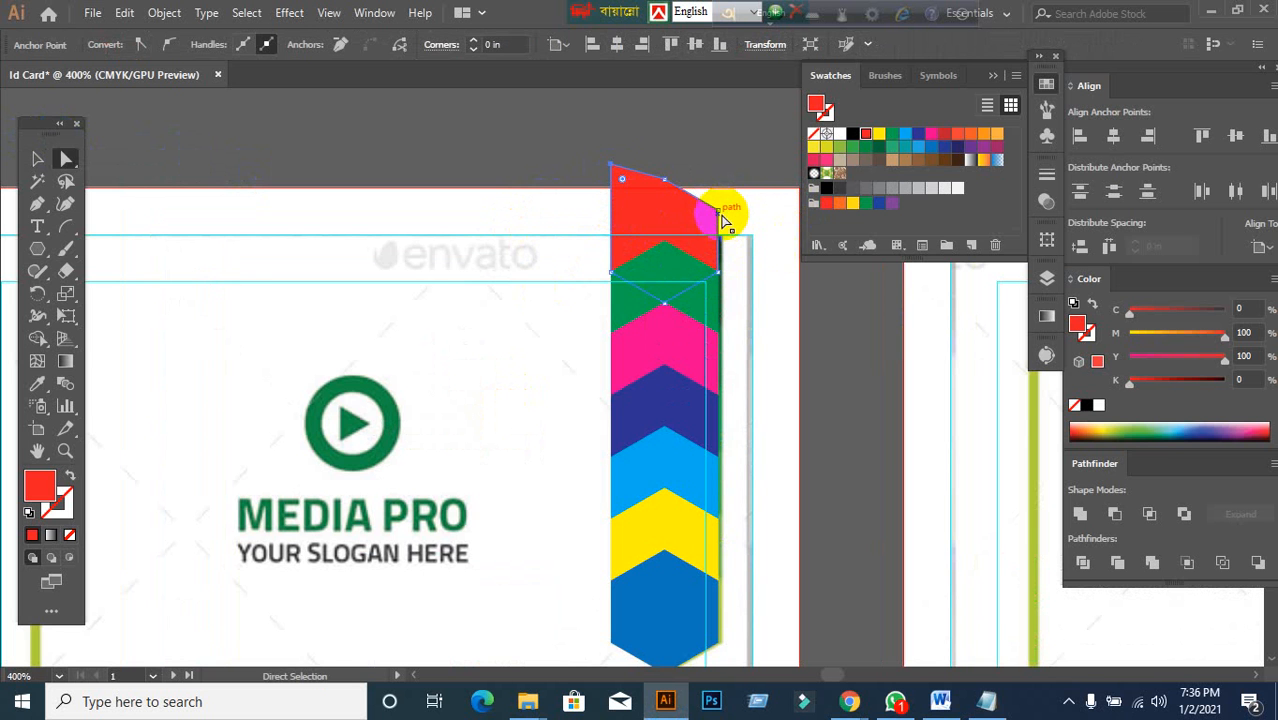
drag(718, 211, 727, 157)
scroll(764, 323, down, 1)
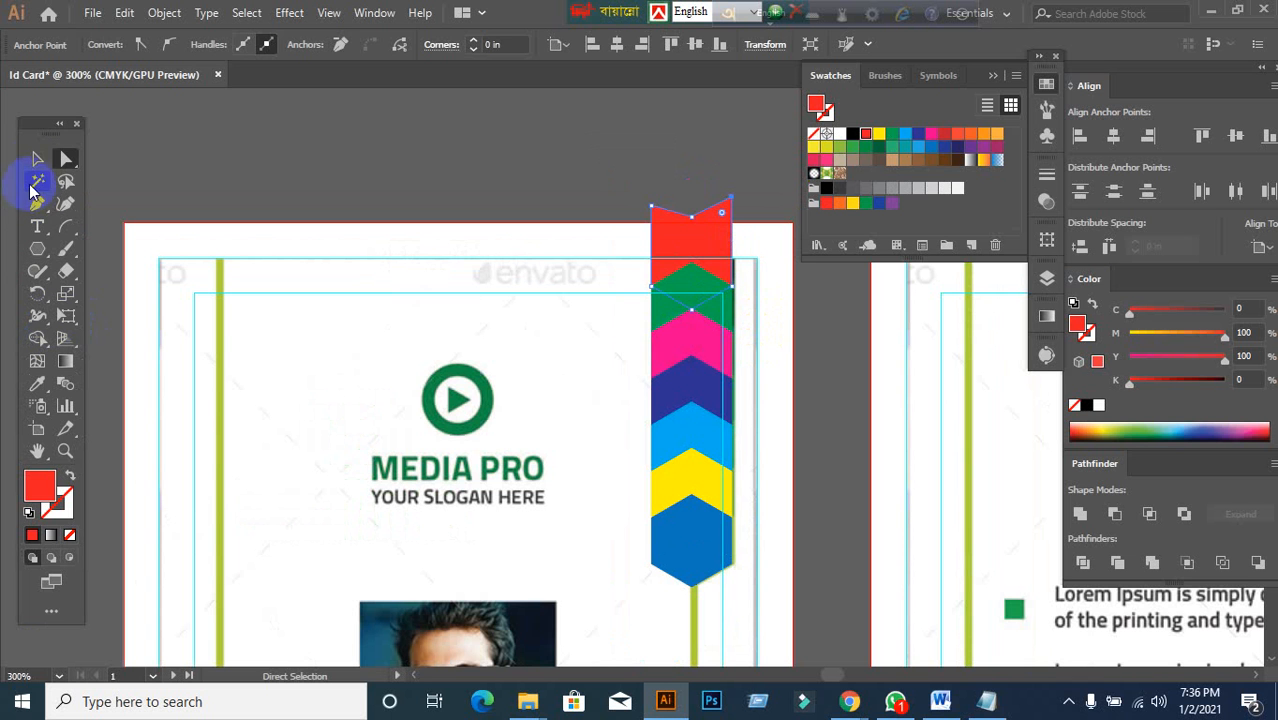
click(37, 160)
click(395, 185)
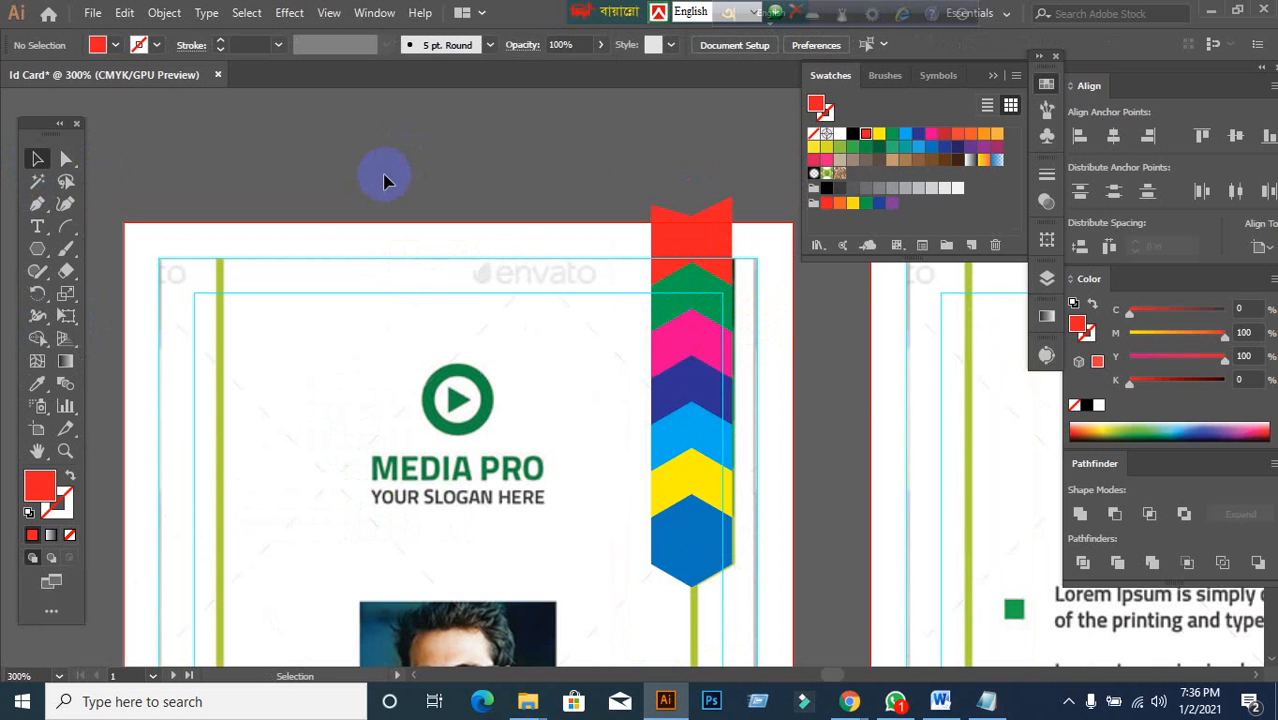
scroll(383, 180, down, 2)
- Choose the Line Segment Tool from the Arc Tool group
drag(436, 386, 473, 219)
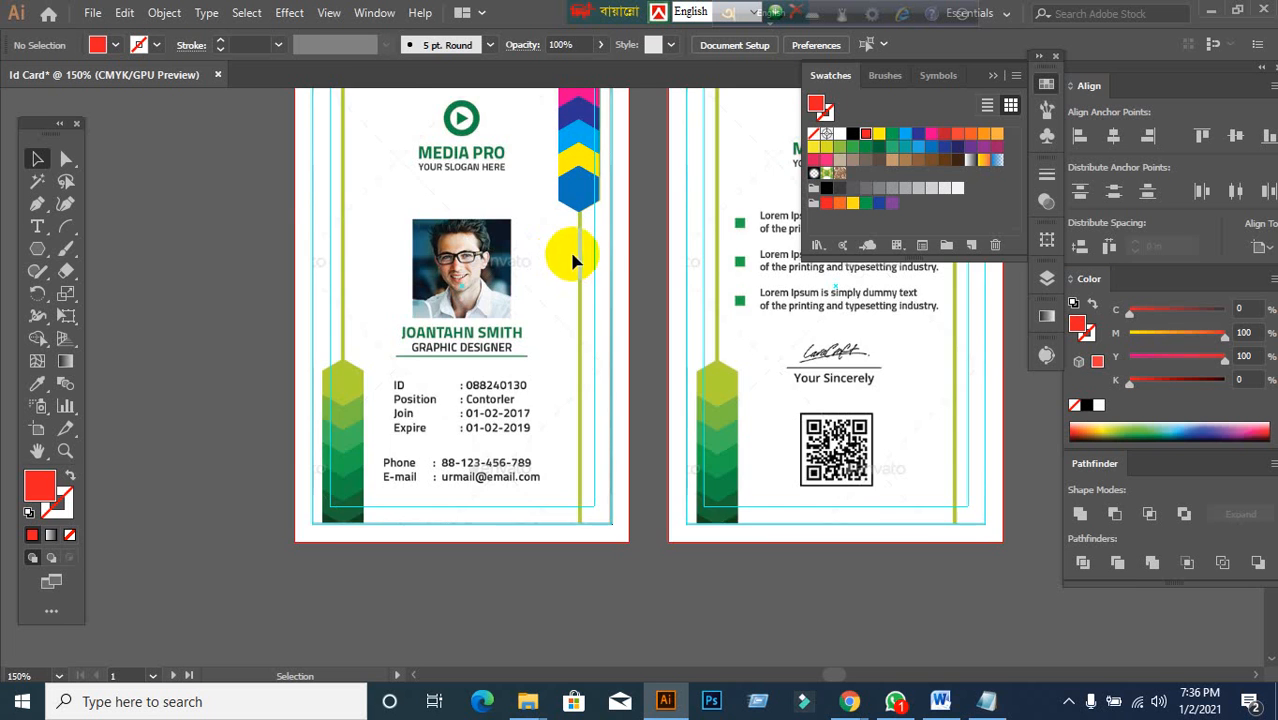
scroll(593, 241, up, 1)
scroll(593, 241, down, 1)
scroll(581, 289, up, 1)
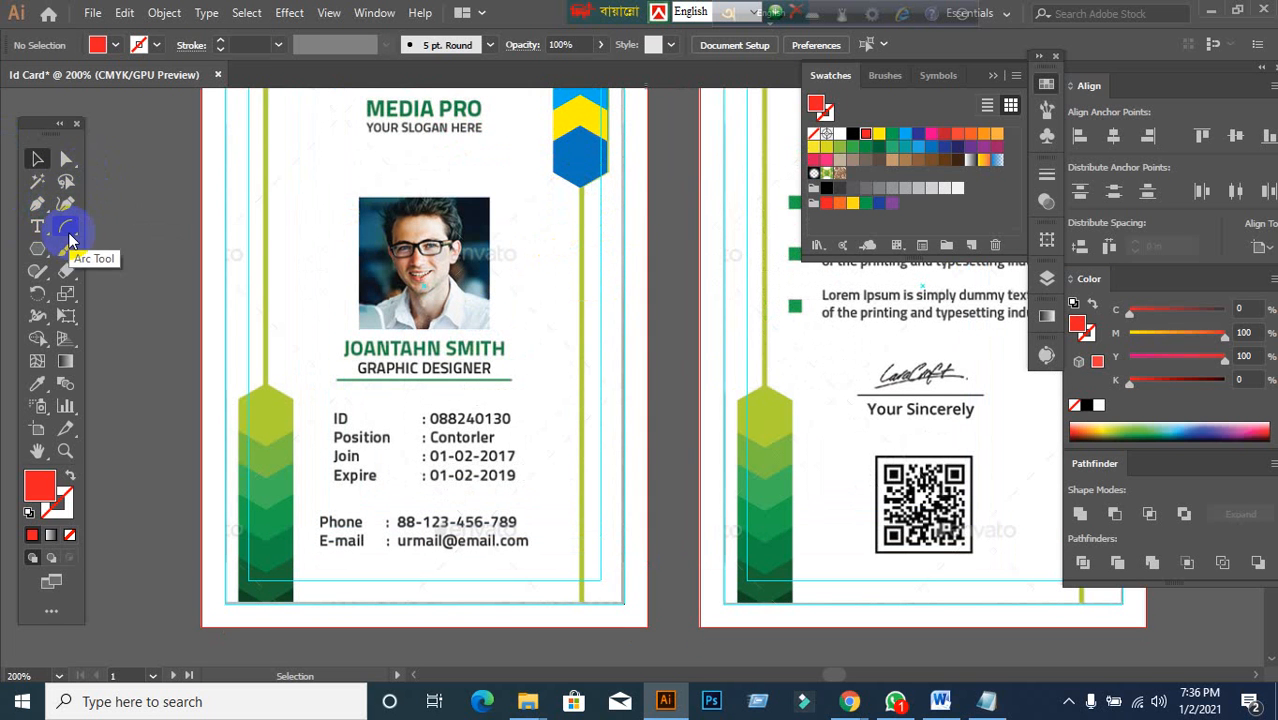
drag(70, 232, 110, 217)
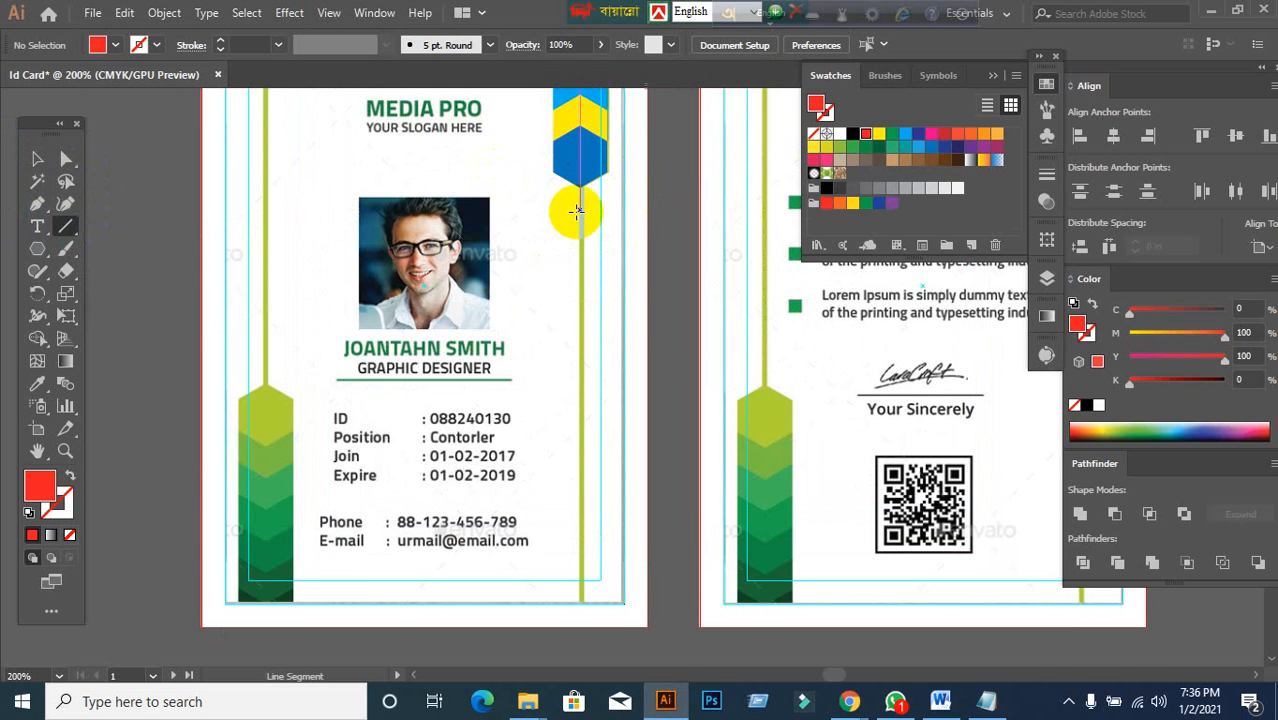
scroll(565, 218, up, 1)
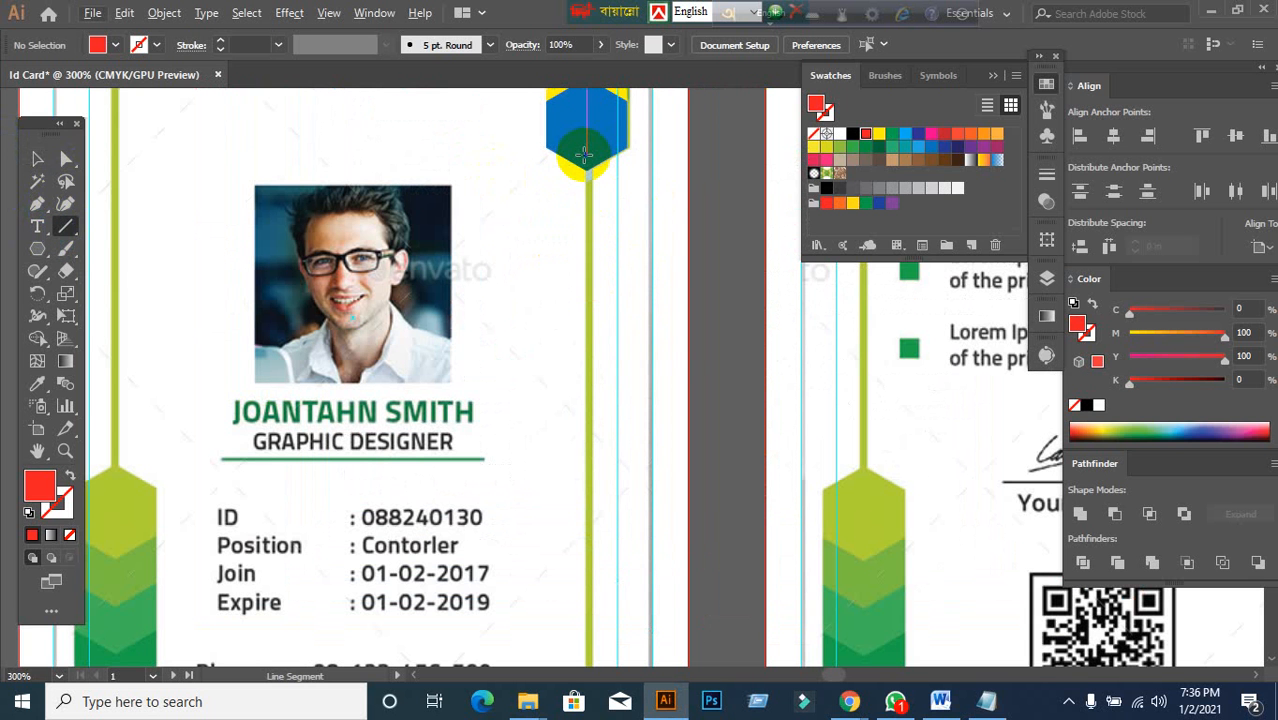
- Drag a trial vertical line down the front card, then use Ctrl+1 to view both cards
mouse_move(585, 155)
mouse_down()
mouse_move(608, 445)
mouse_move(585, 710)
mouse_move(585, 590)
mouse_move(592, 598)
mouse_up()
key(ctrl+1)
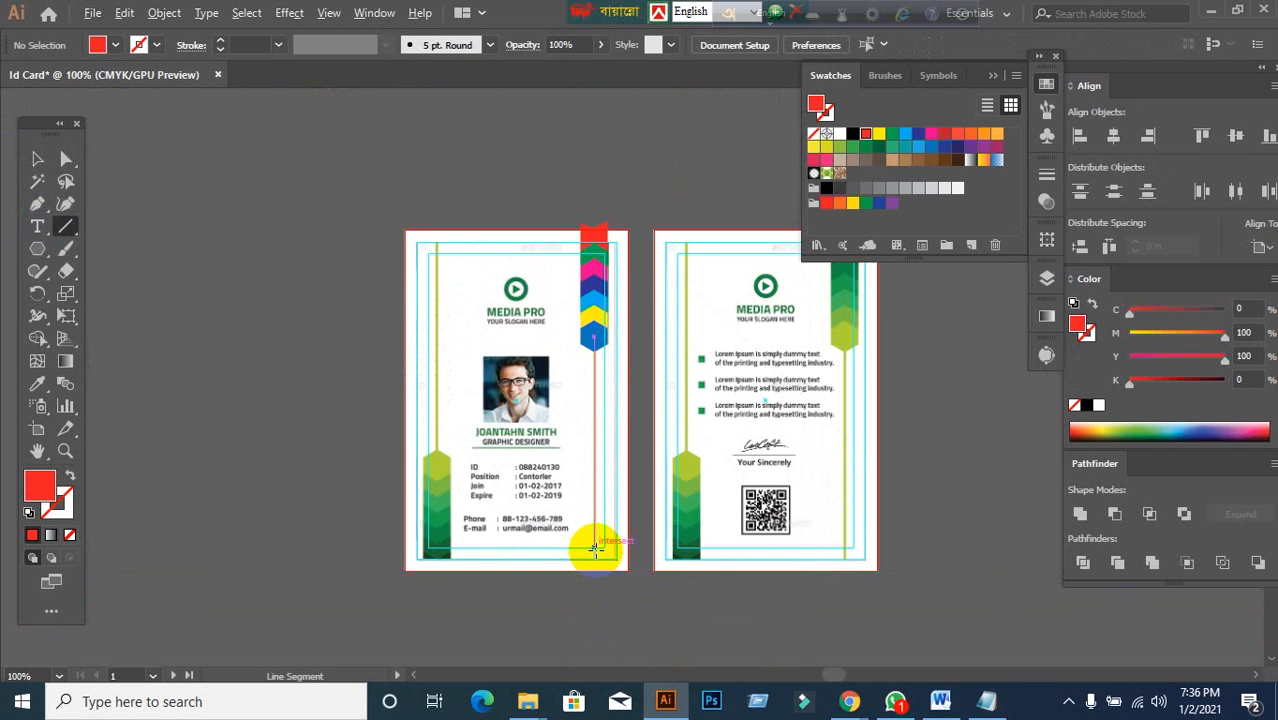
scroll(562, 549, up, 3)
scroll(639, 284, up, 5)
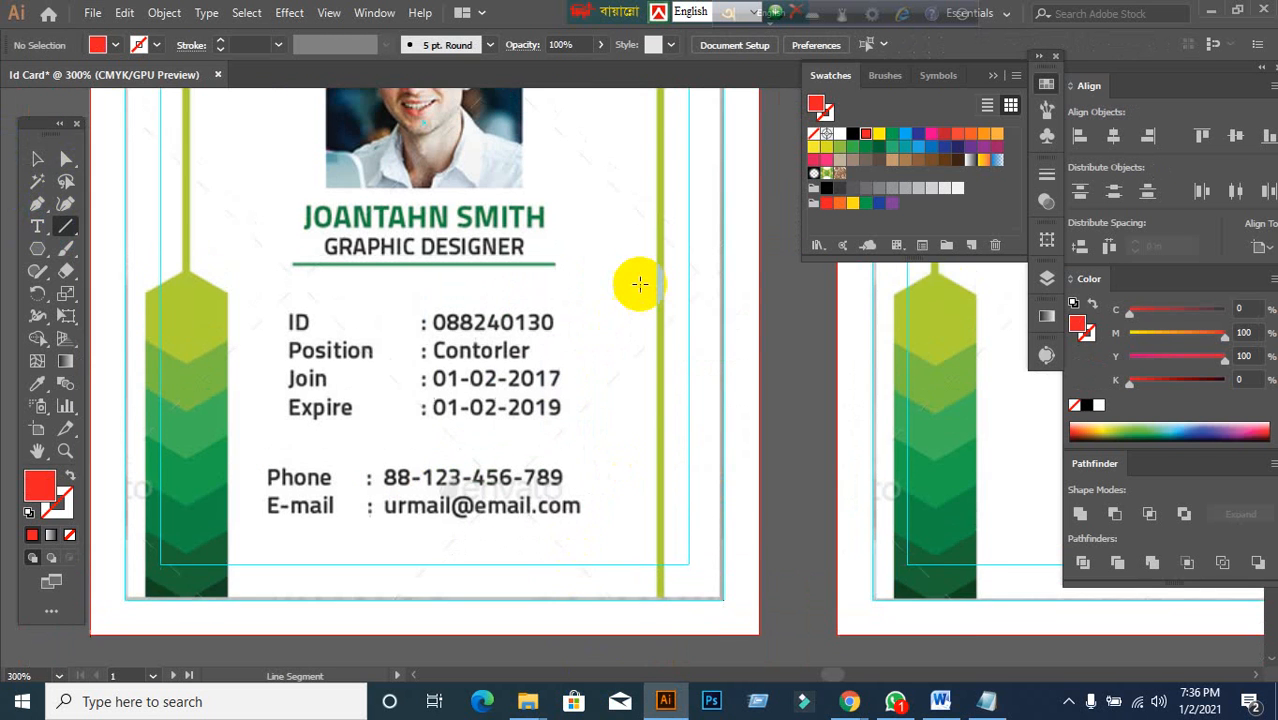
scroll(639, 284, down, 1)
scroll(642, 194, up, 2)
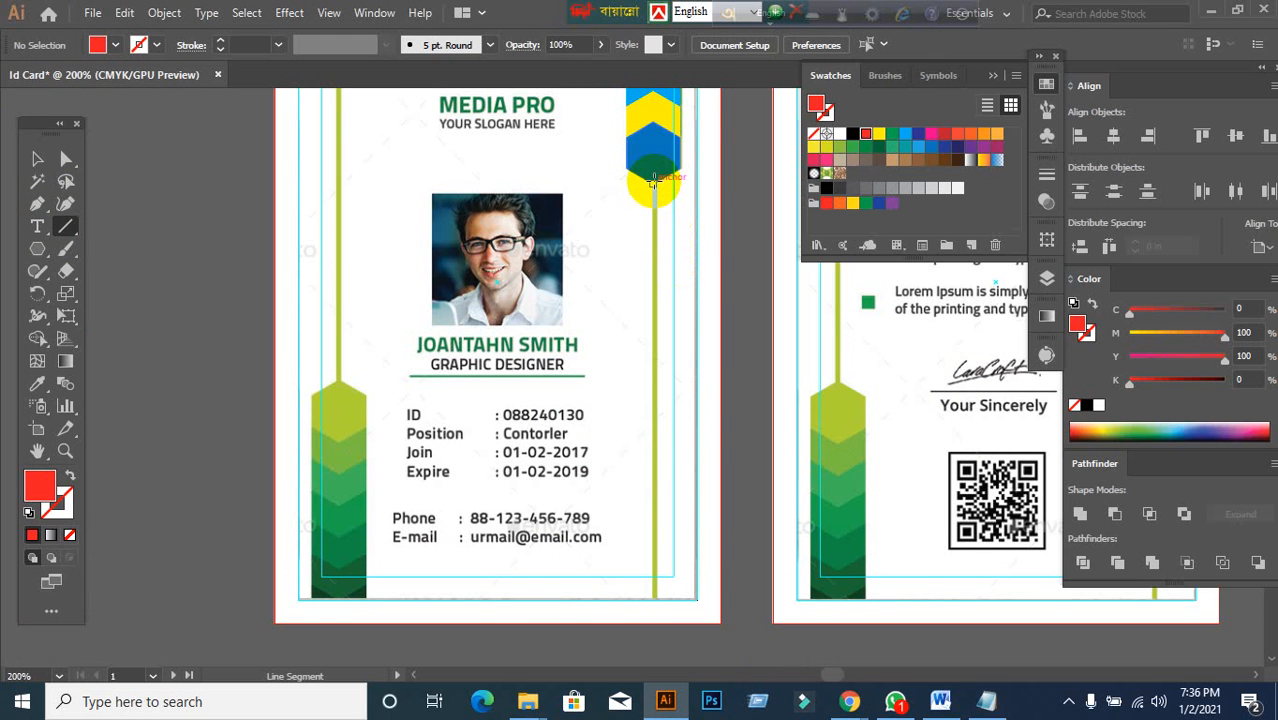
- Draw a vertical line from the blue chevron tip past the card bottom, trying 2 and 3 pt weights
drag(653, 181, 653, 652)
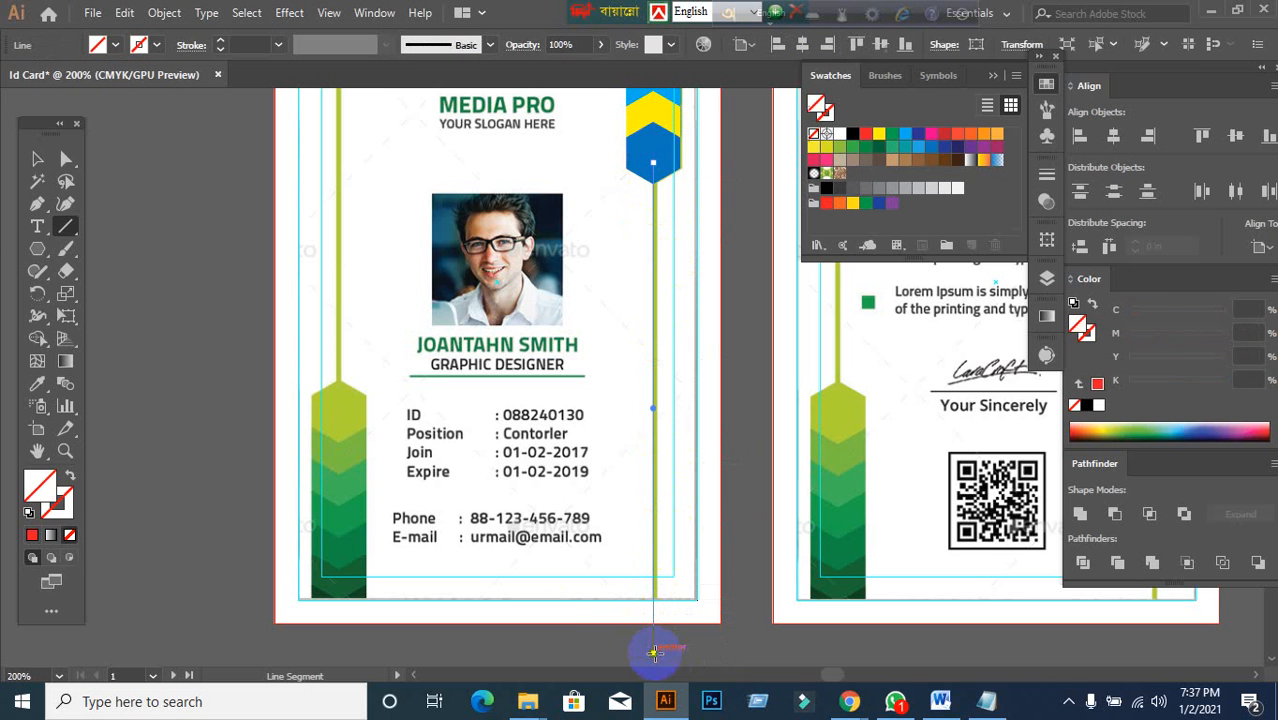
click(246, 44)
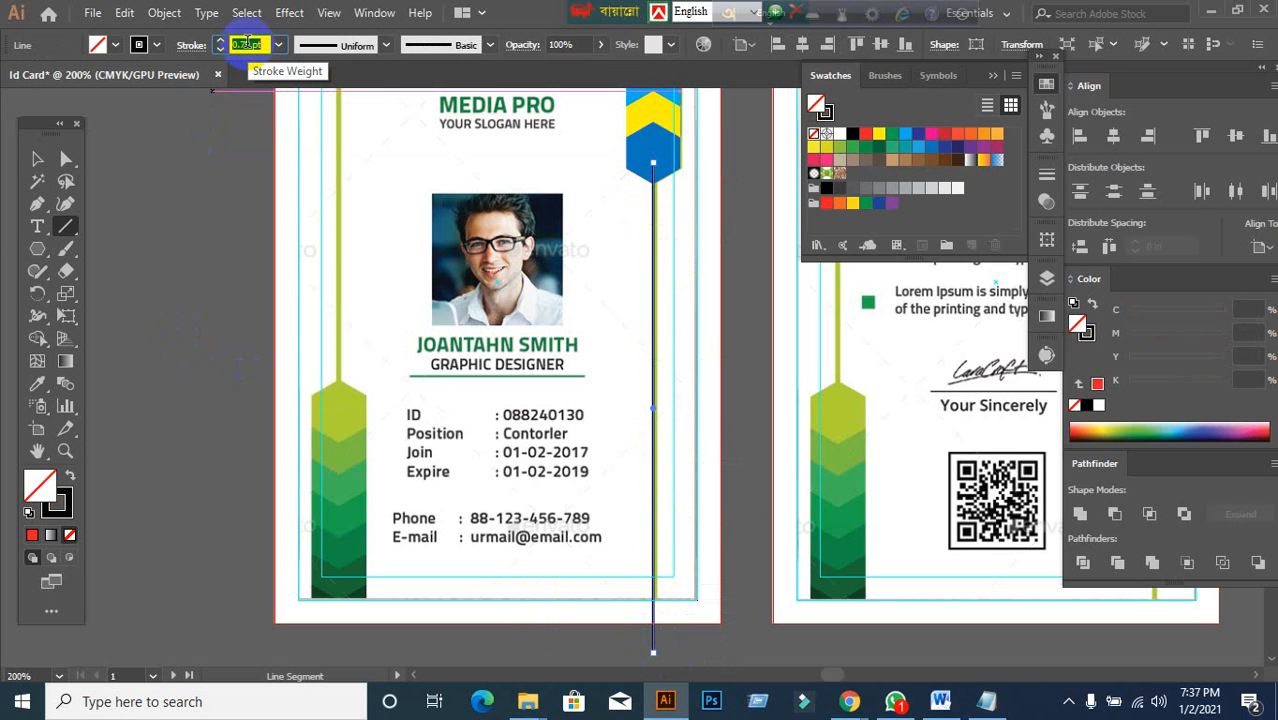
text(2)
key(Return)
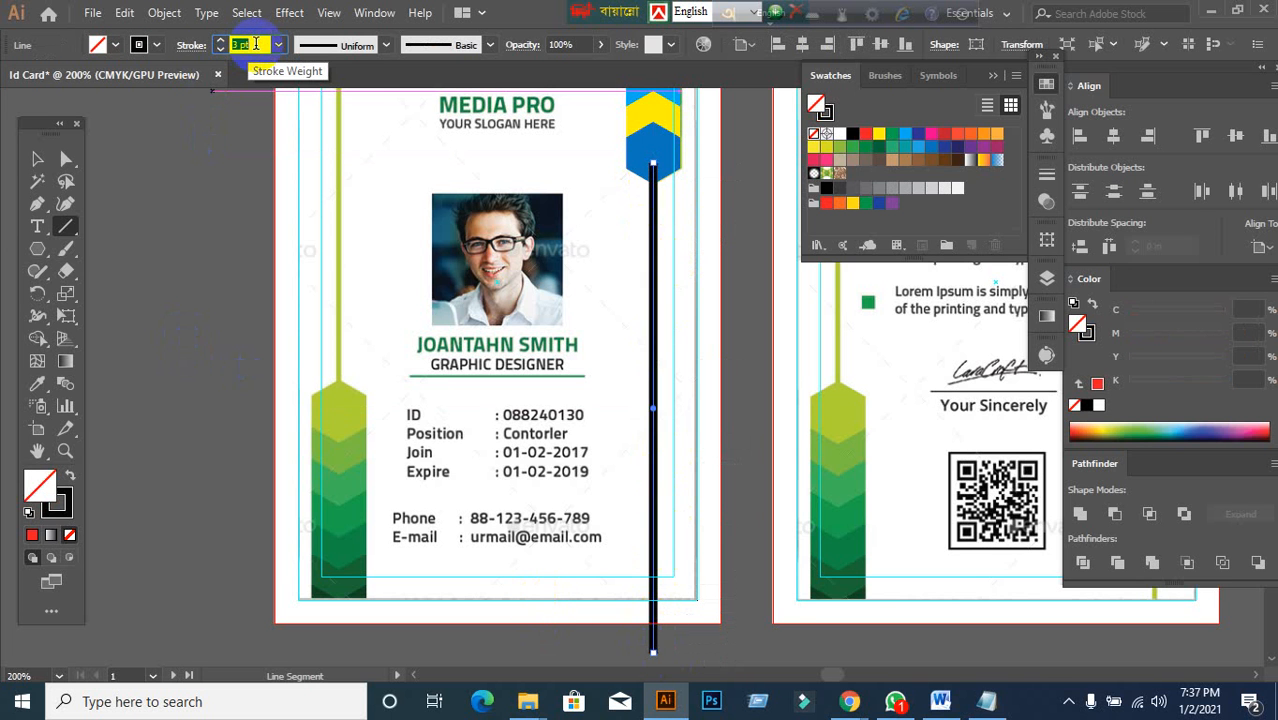
key(Up)
key(Down)
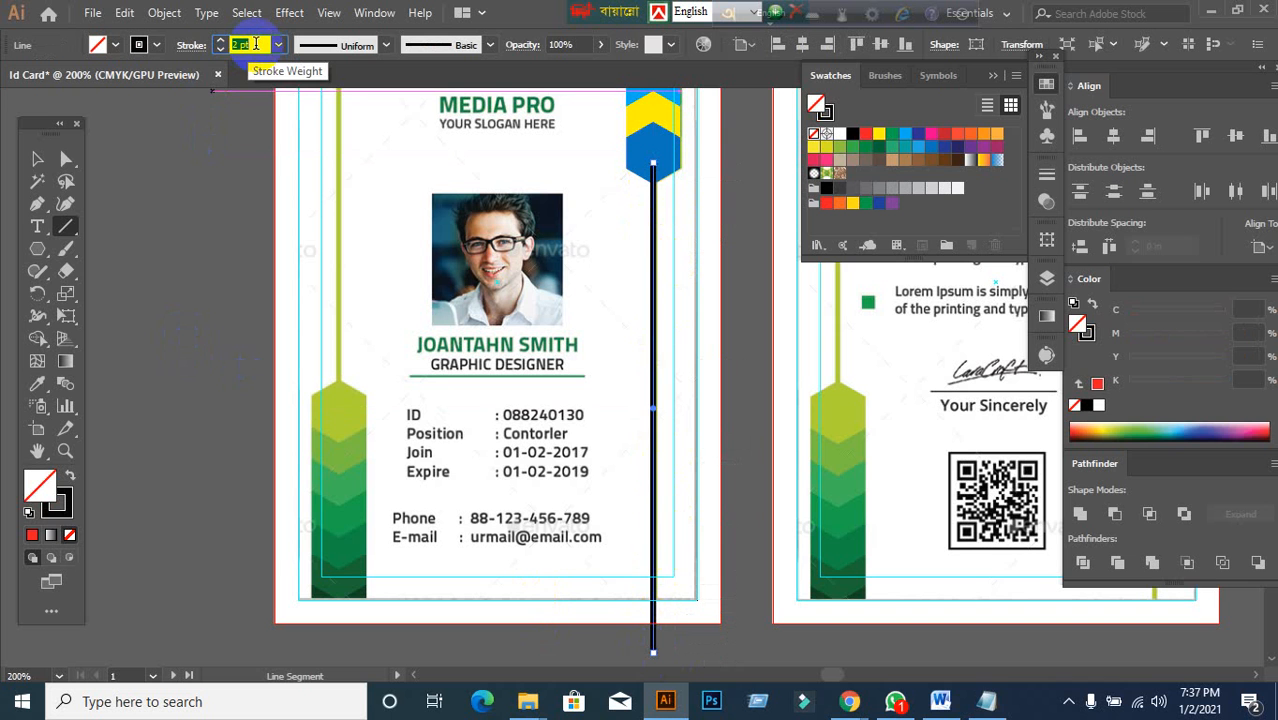
key(Up)
click(37, 158)
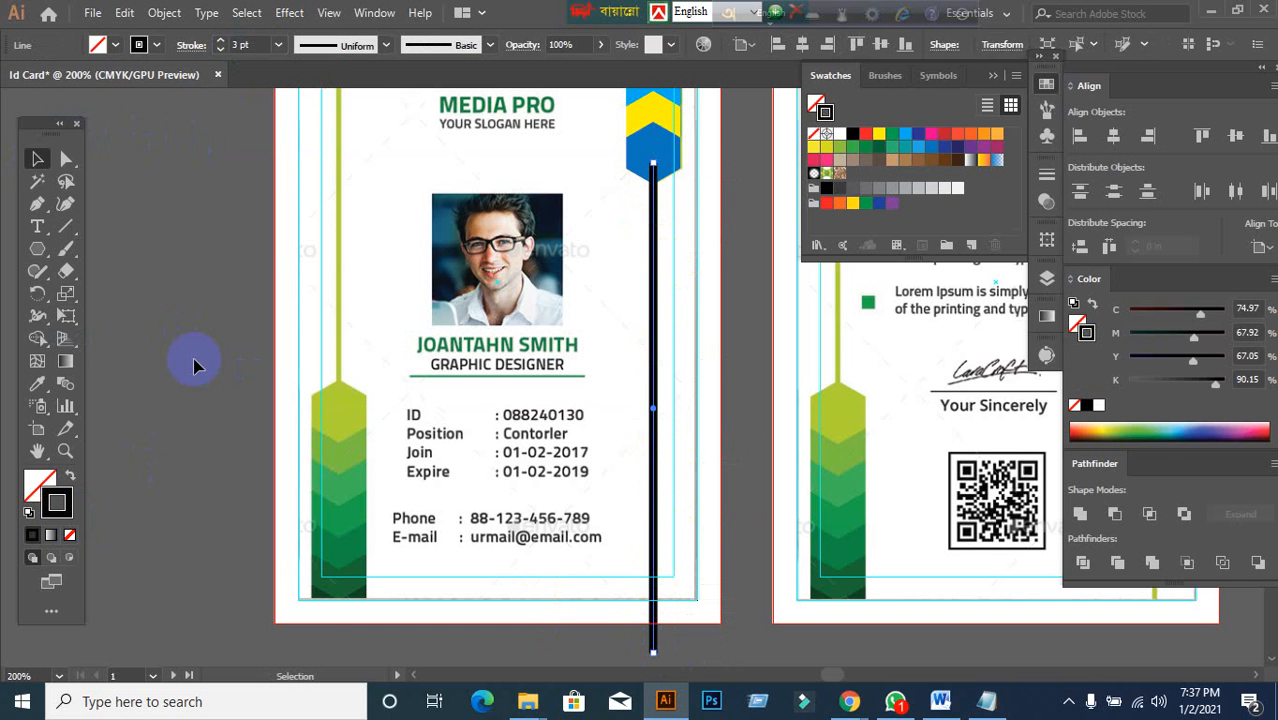
- Undo an accidental move of the line and thin its stroke back to 2 pt
click(193, 360)
drag(653, 437, 727, 500)
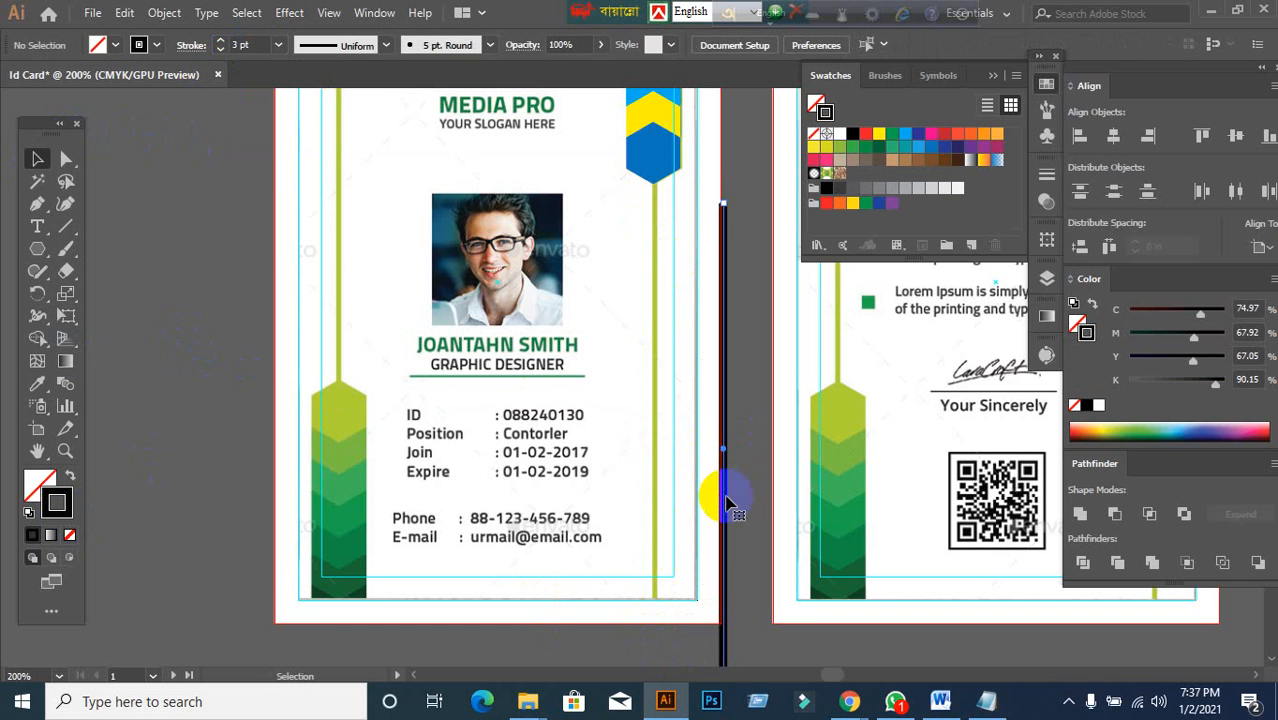
key(ctrl+z)
click(250, 44)
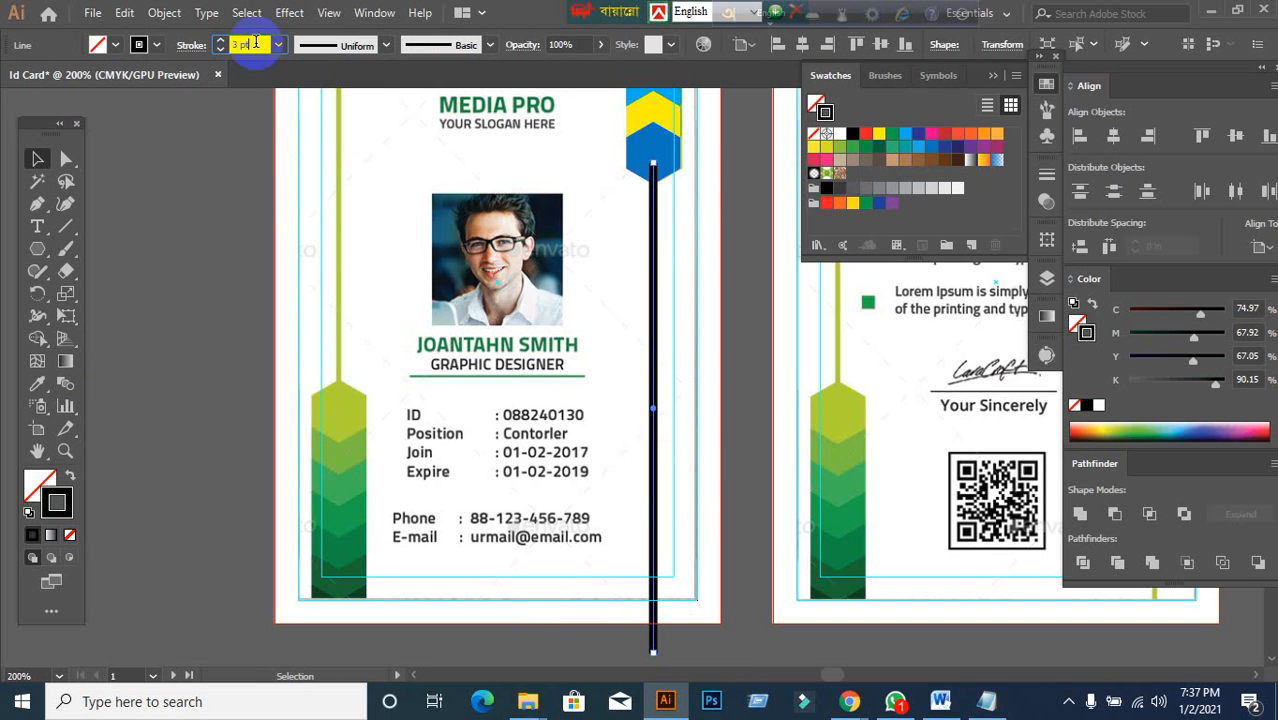
scroll(250, 44, down, 1)
click(227, 266)
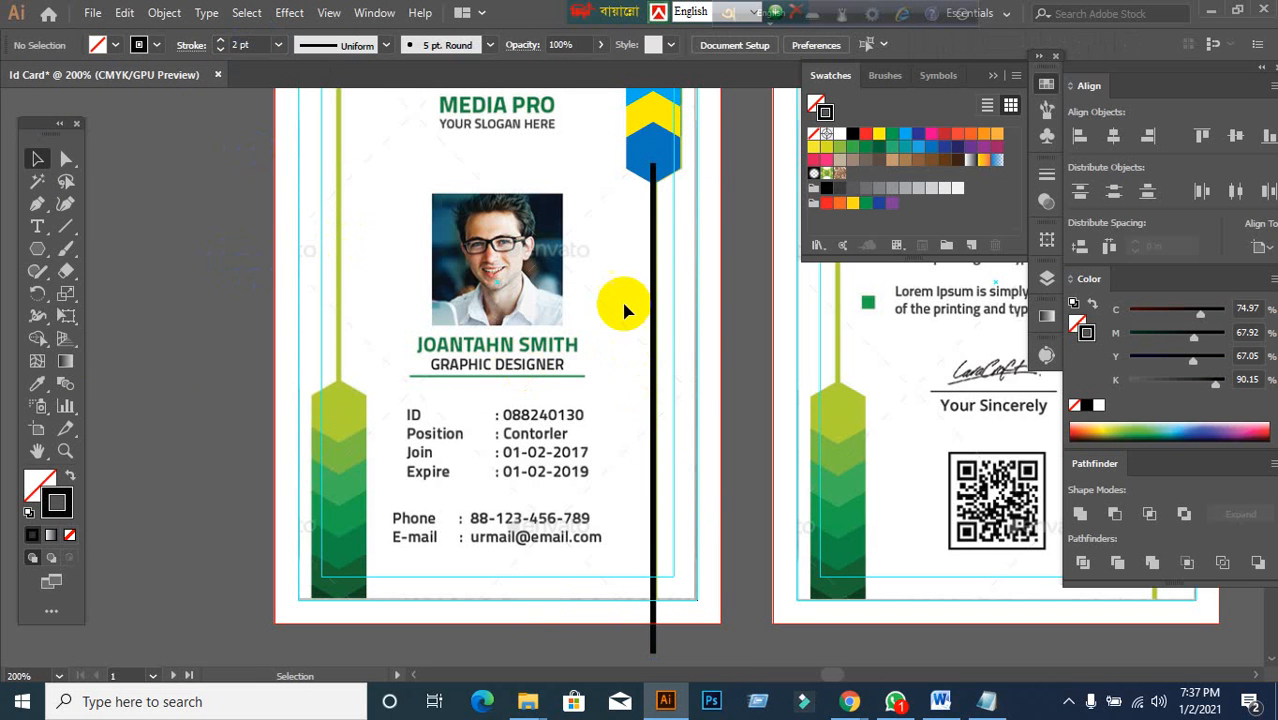
click(707, 461)
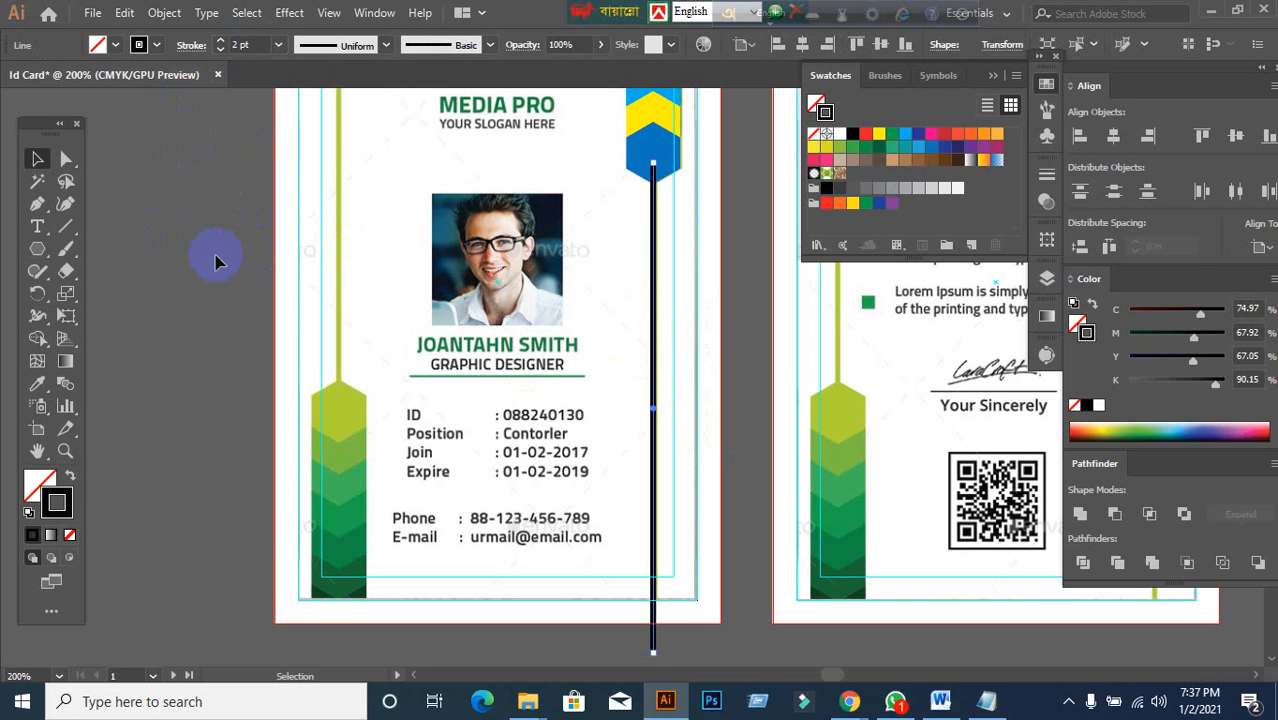
- Expand the vertical line's stroke into a filled shape via Object > Expand
click(165, 14)
click(270, 228)
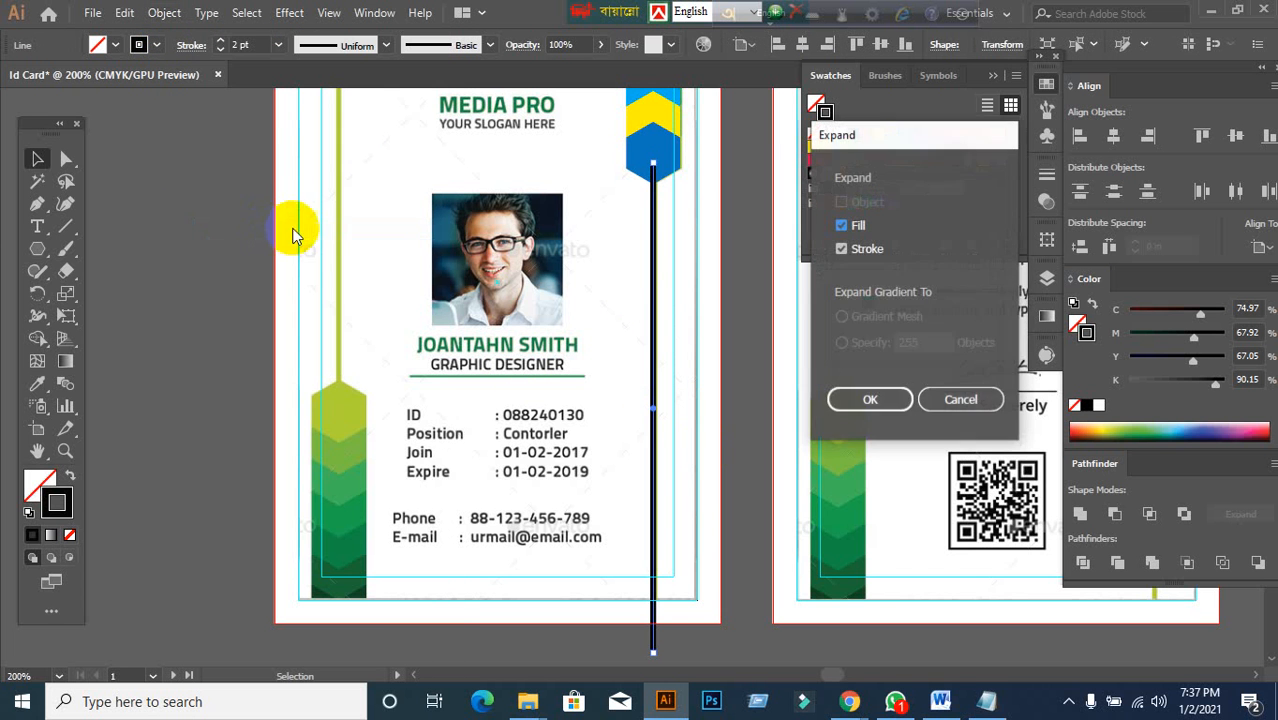
click(872, 400)
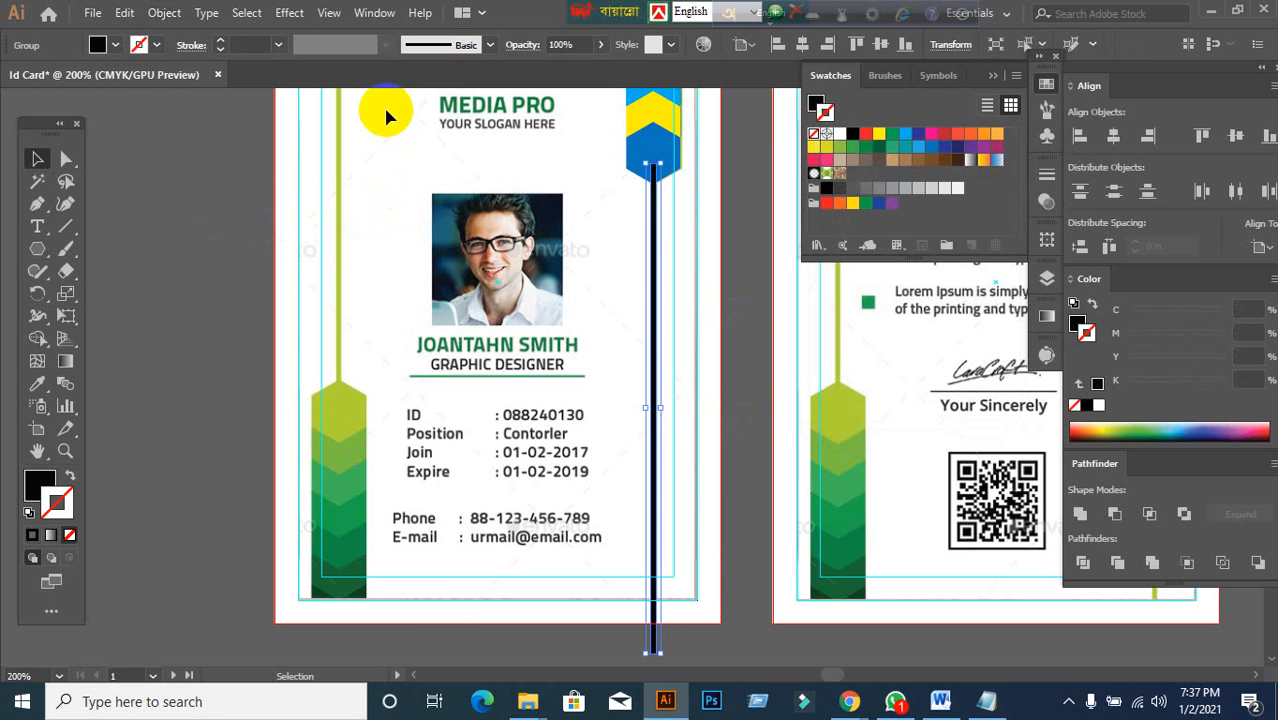
click(222, 386)
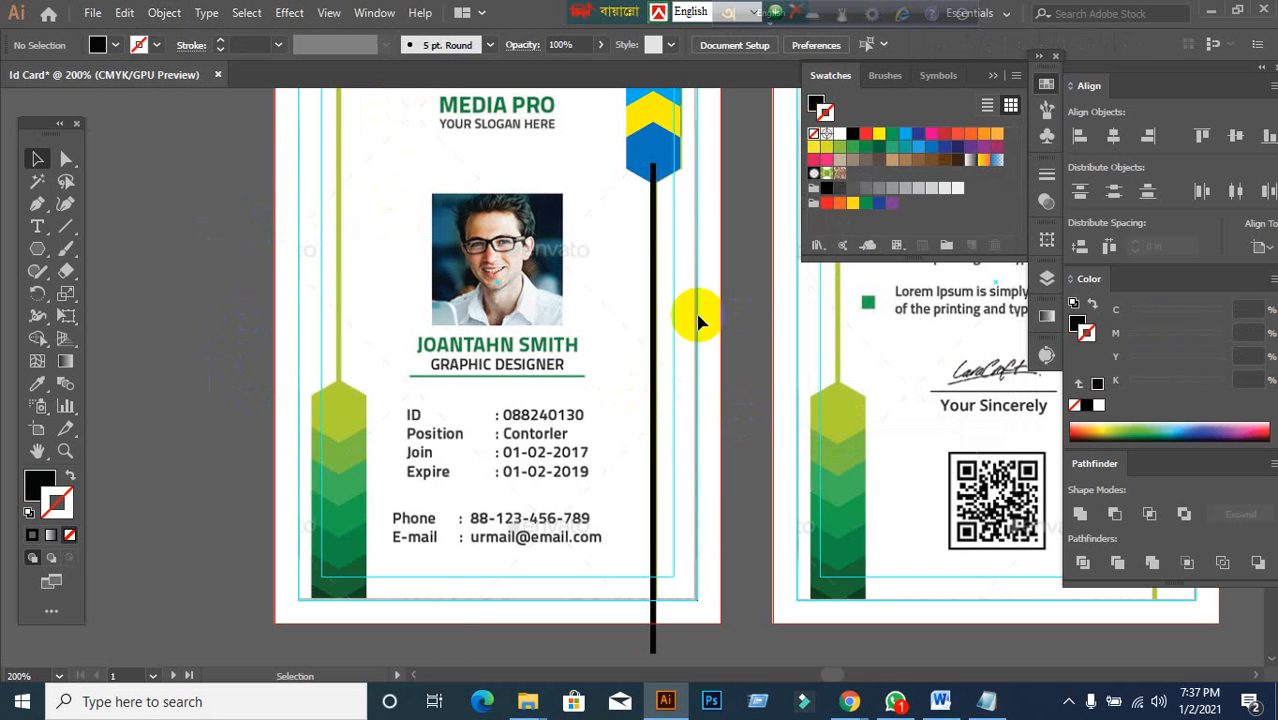
- Try arranging the line with Send to Back, then Bring to Front
click(655, 236)
right_click(656, 240)
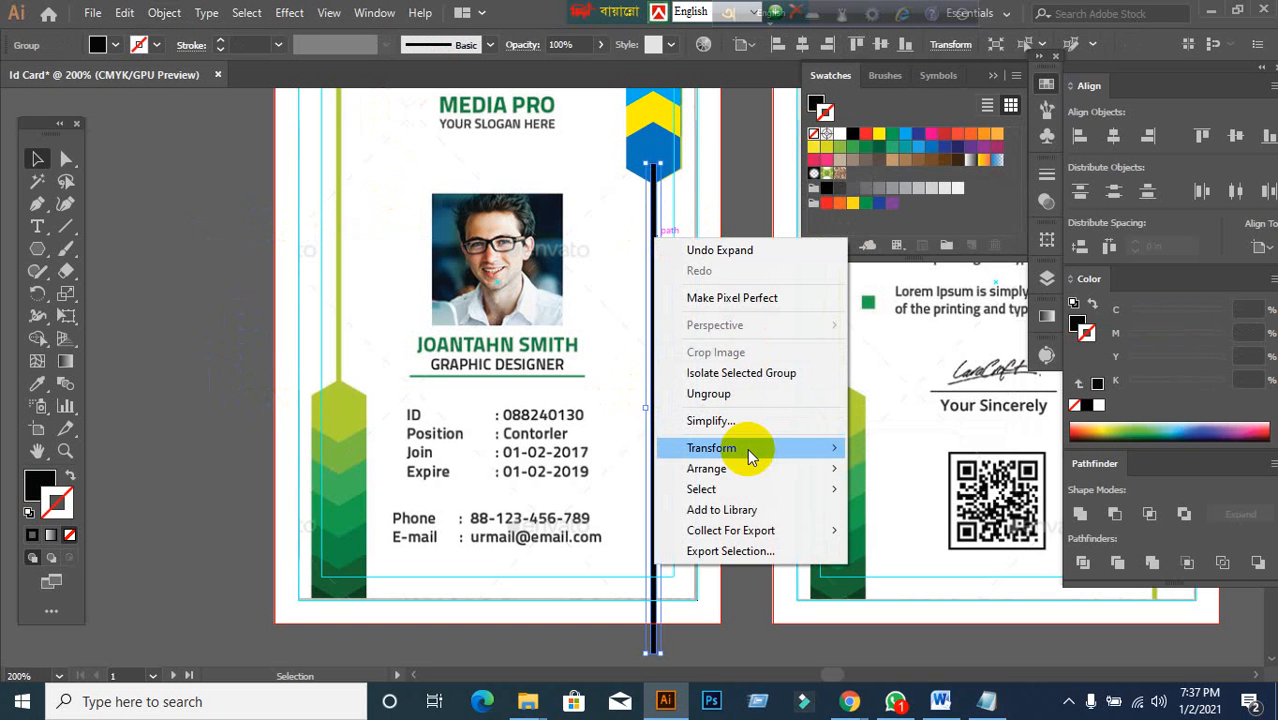
mouse_move(739, 467)
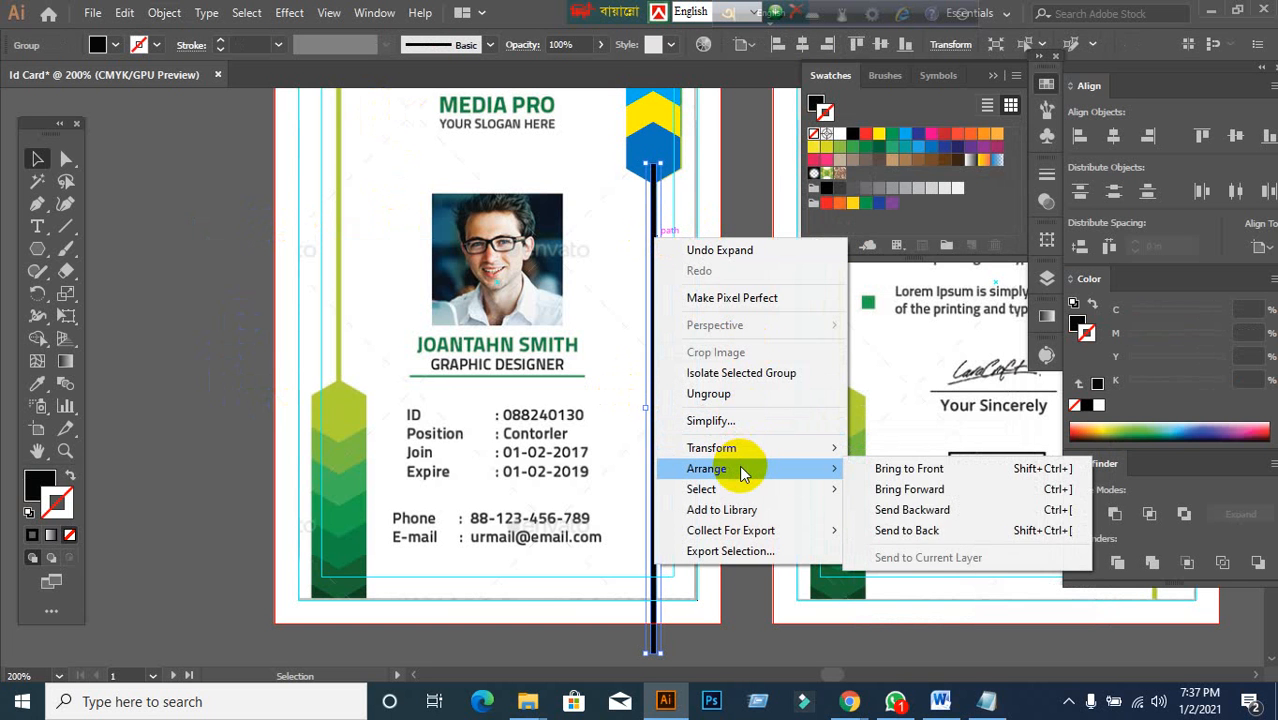
click(880, 530)
key(a)
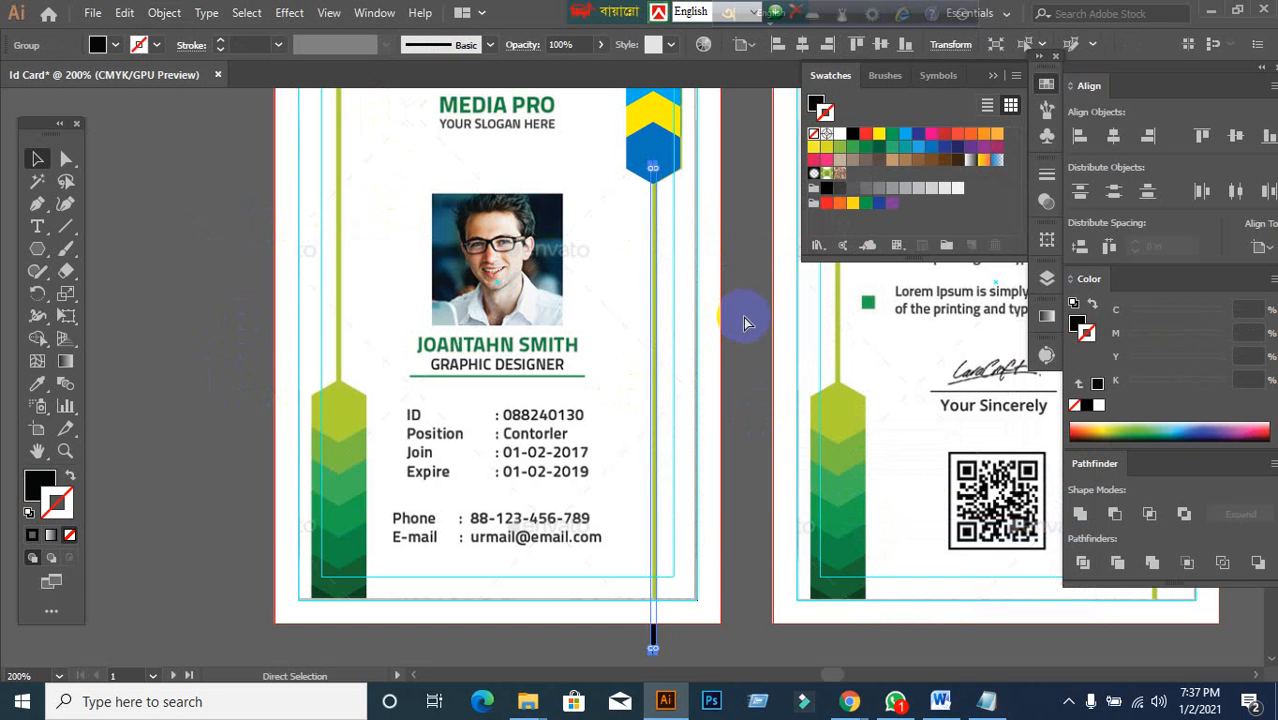
key(v)
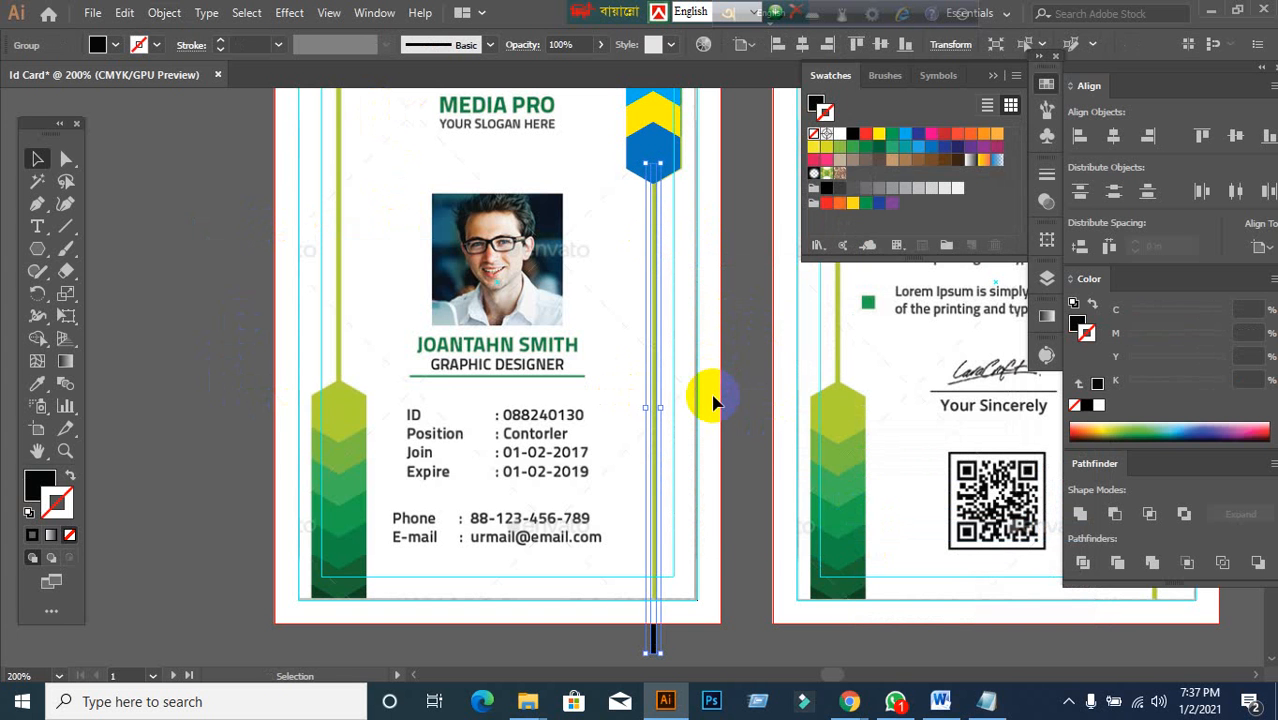
right_click(713, 402)
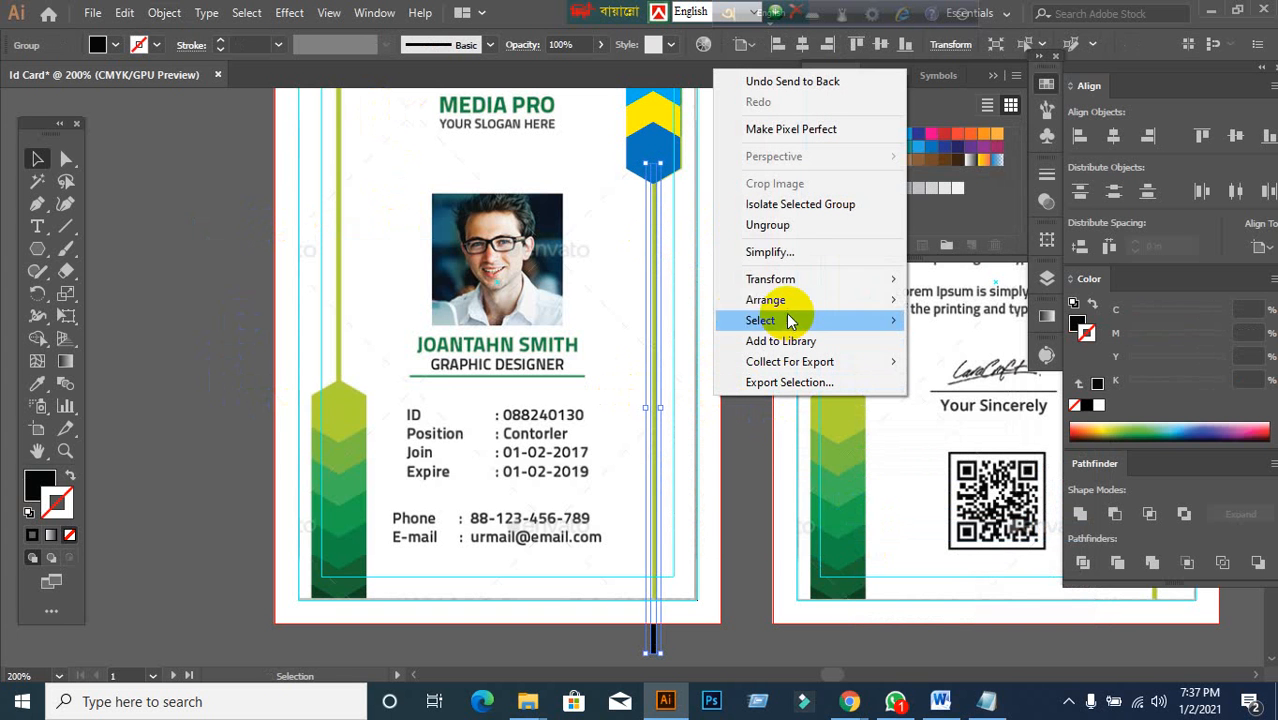
mouse_move(789, 302)
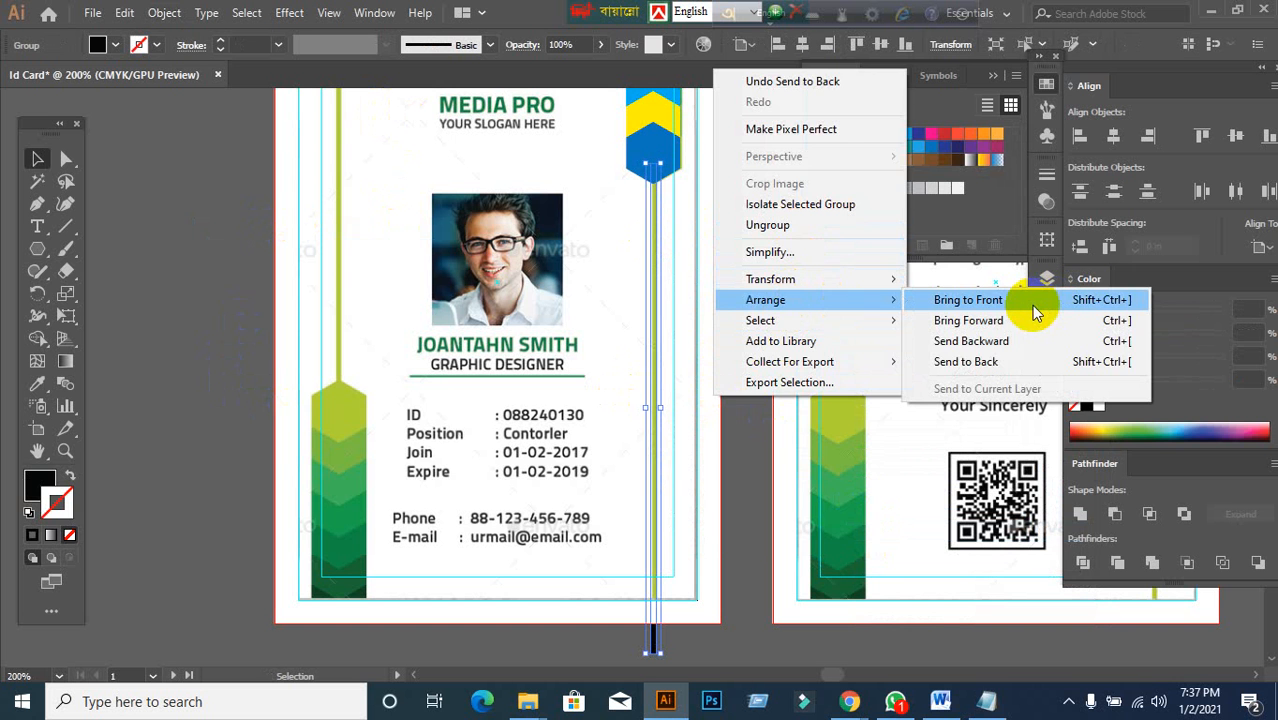
click(1035, 310)
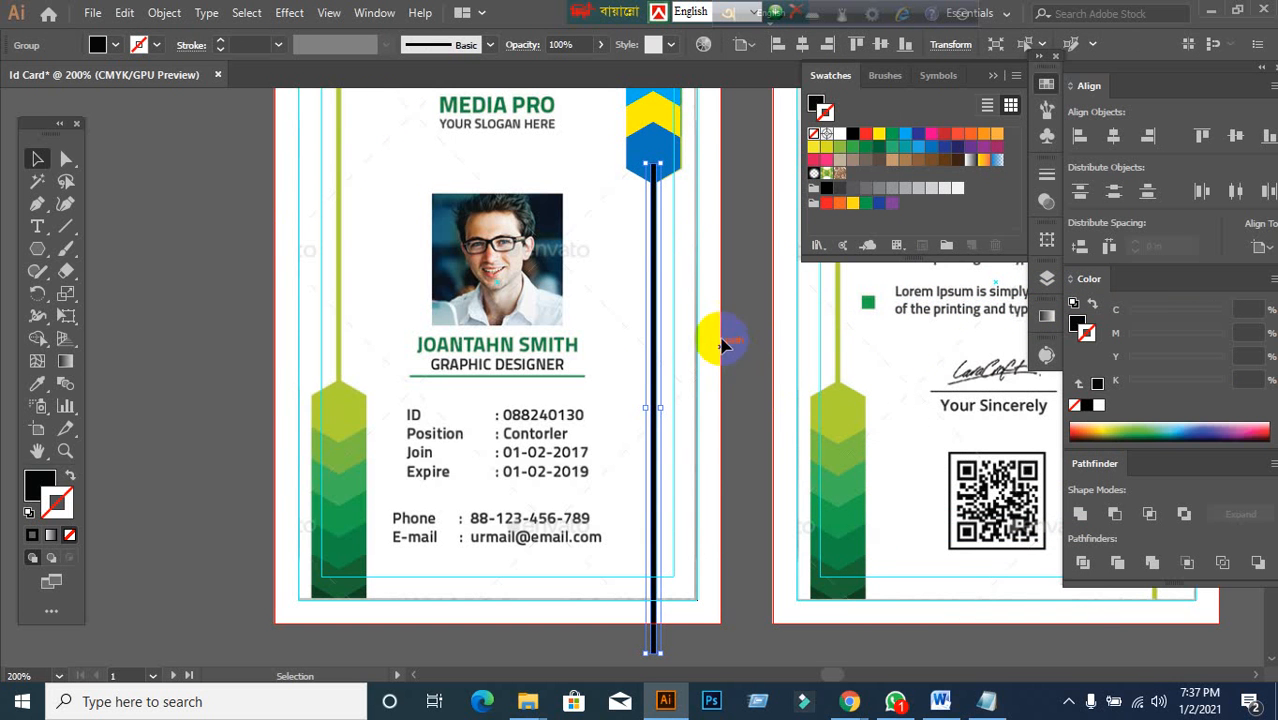
click(733, 234)
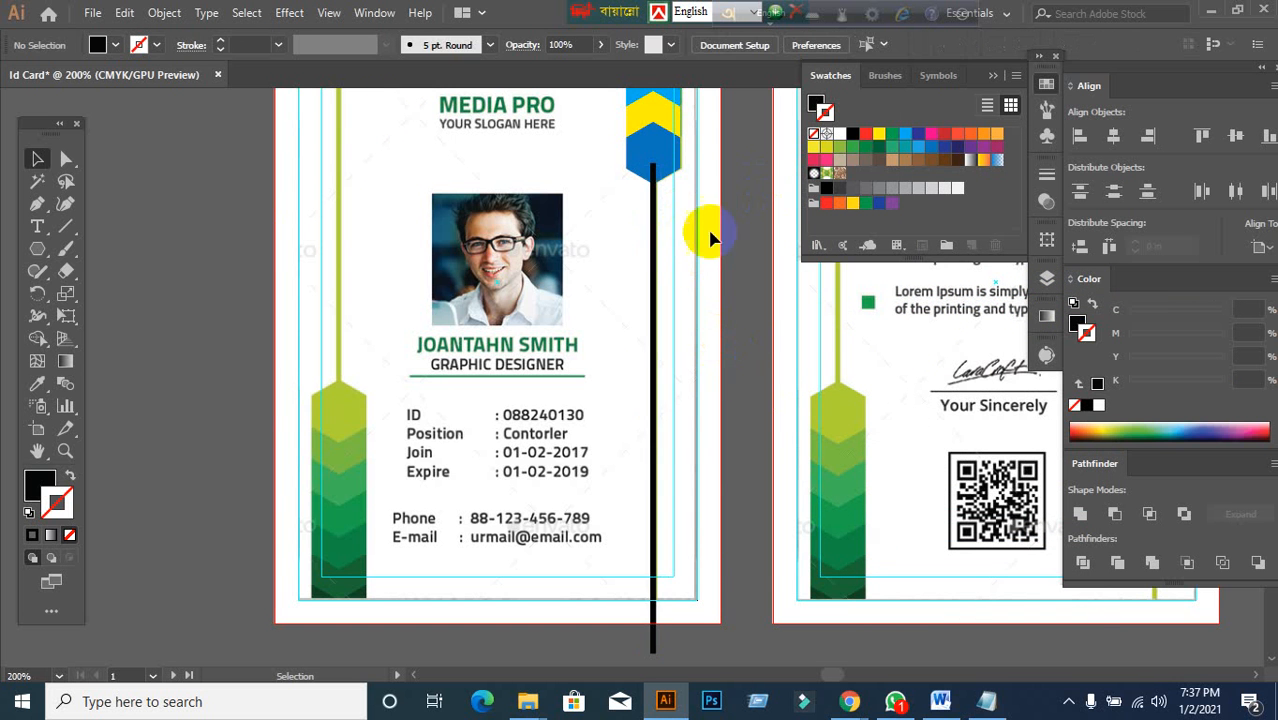
- Send the line backward one step so it tucks under the blue hexagon
click(653, 255)
right_click(653, 256)
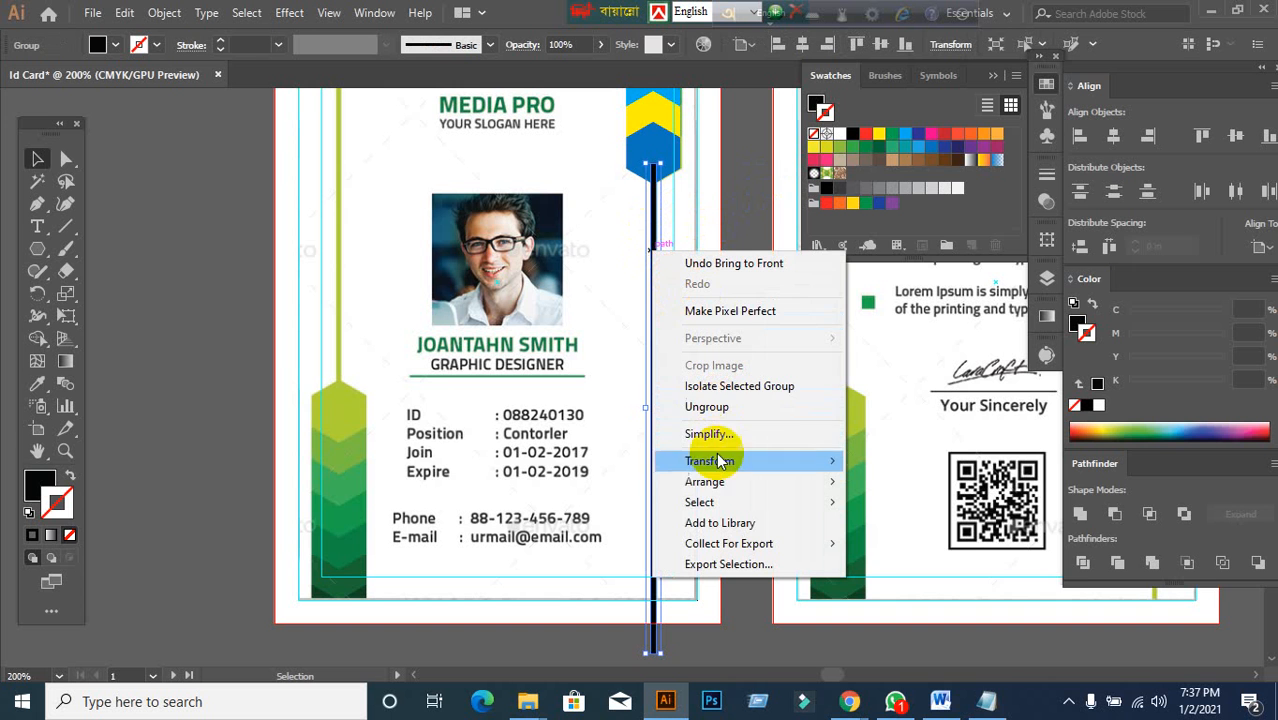
mouse_move(714, 486)
click(893, 523)
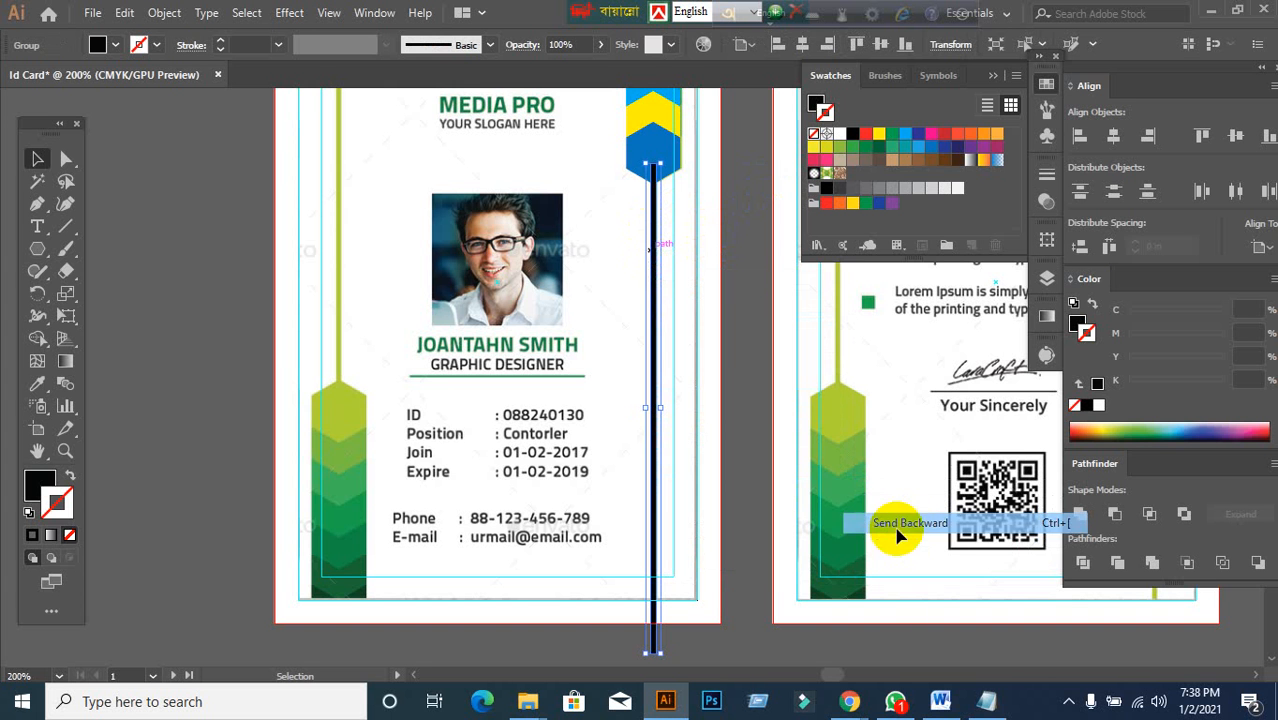
click(765, 353)
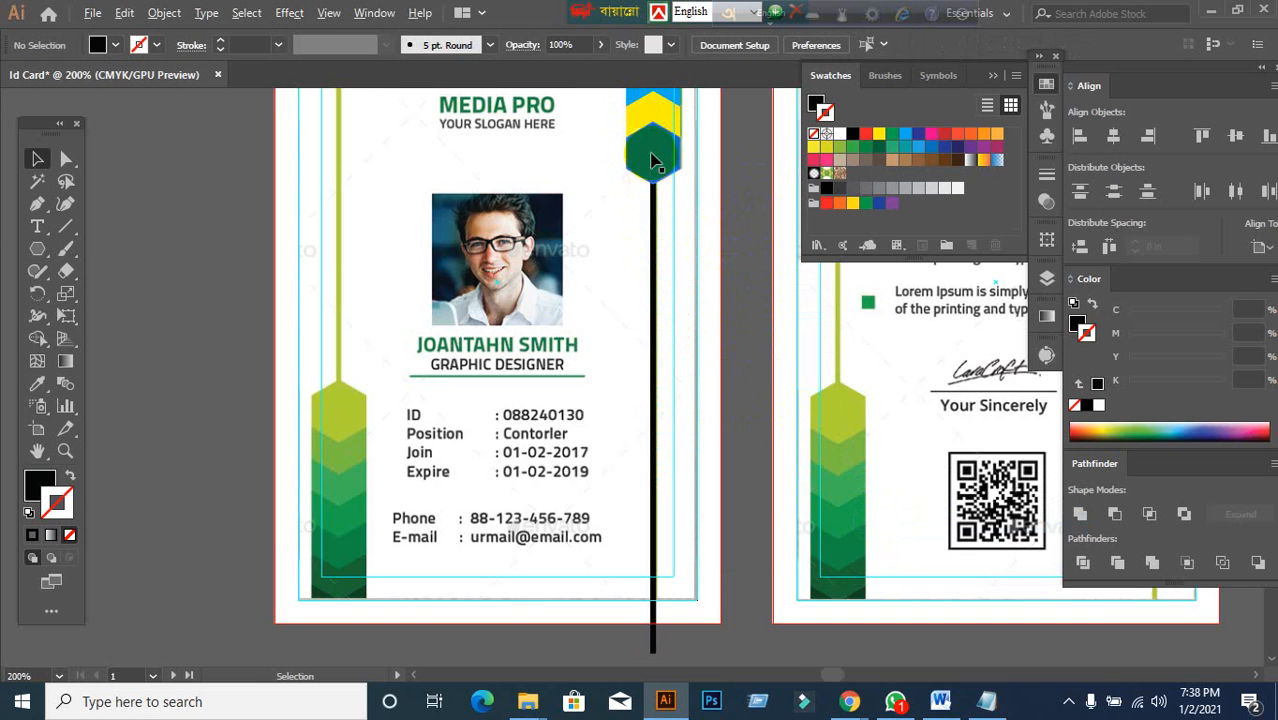
- Zoom in and nudge the black line about 0.01 in left under the blue chevron point
scroll(650, 160, up, 2)
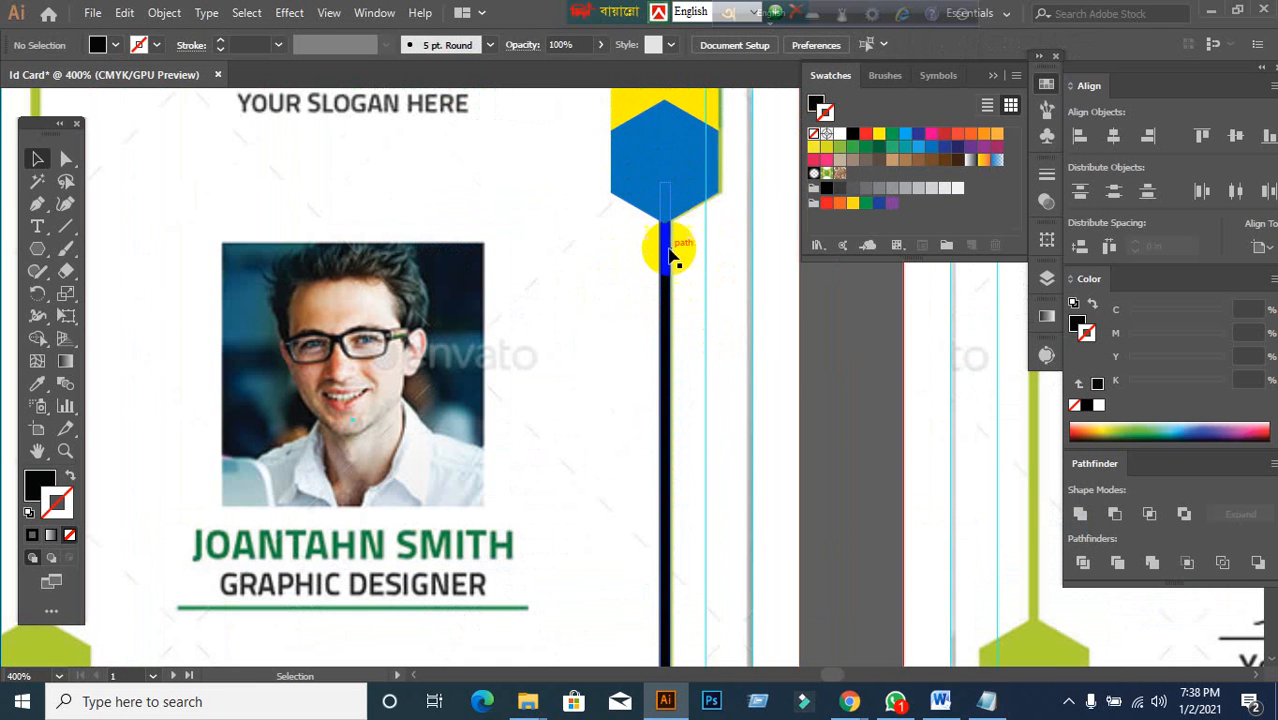
scroll(668, 275, up, 4)
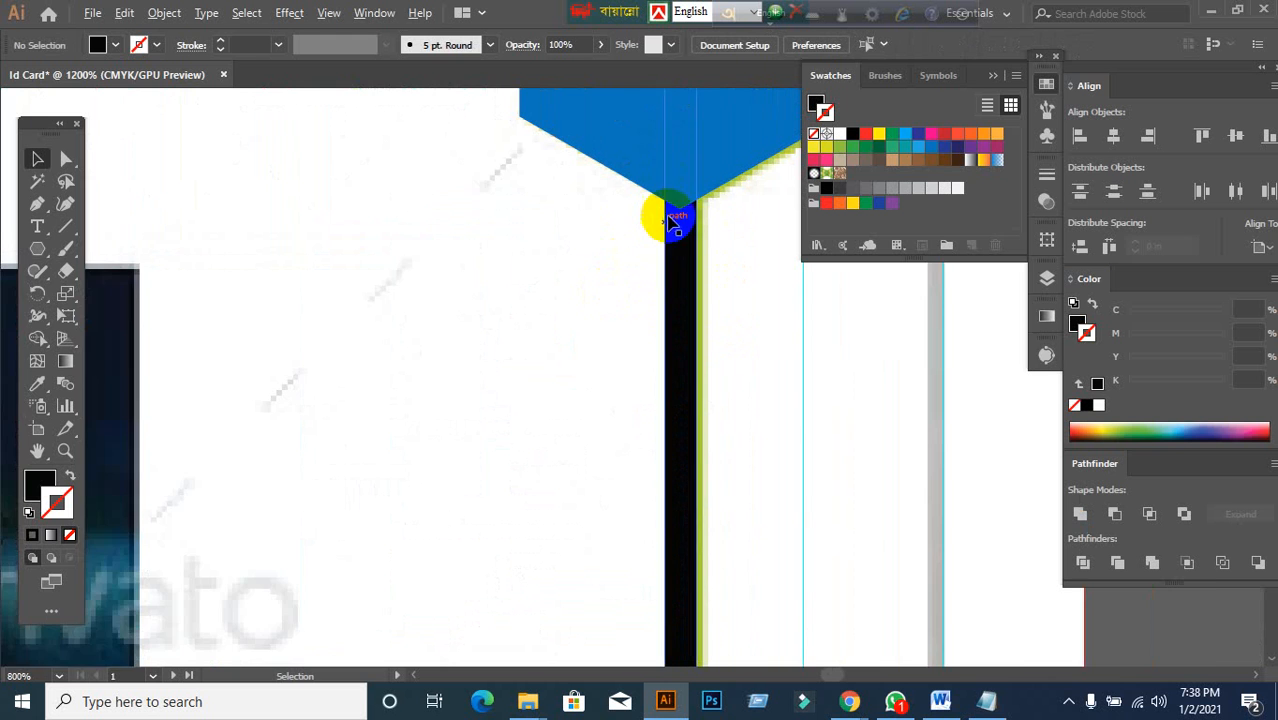
scroll(689, 307, up, 1)
mouse_move(681, 318)
mouse_down()
mouse_move(668, 320)
mouse_move(702, 320)
mouse_move(690, 323)
mouse_up()
- Zoom out to show both cards and marquee-select the chevron strip with the black line
scroll(766, 320, down, 3)
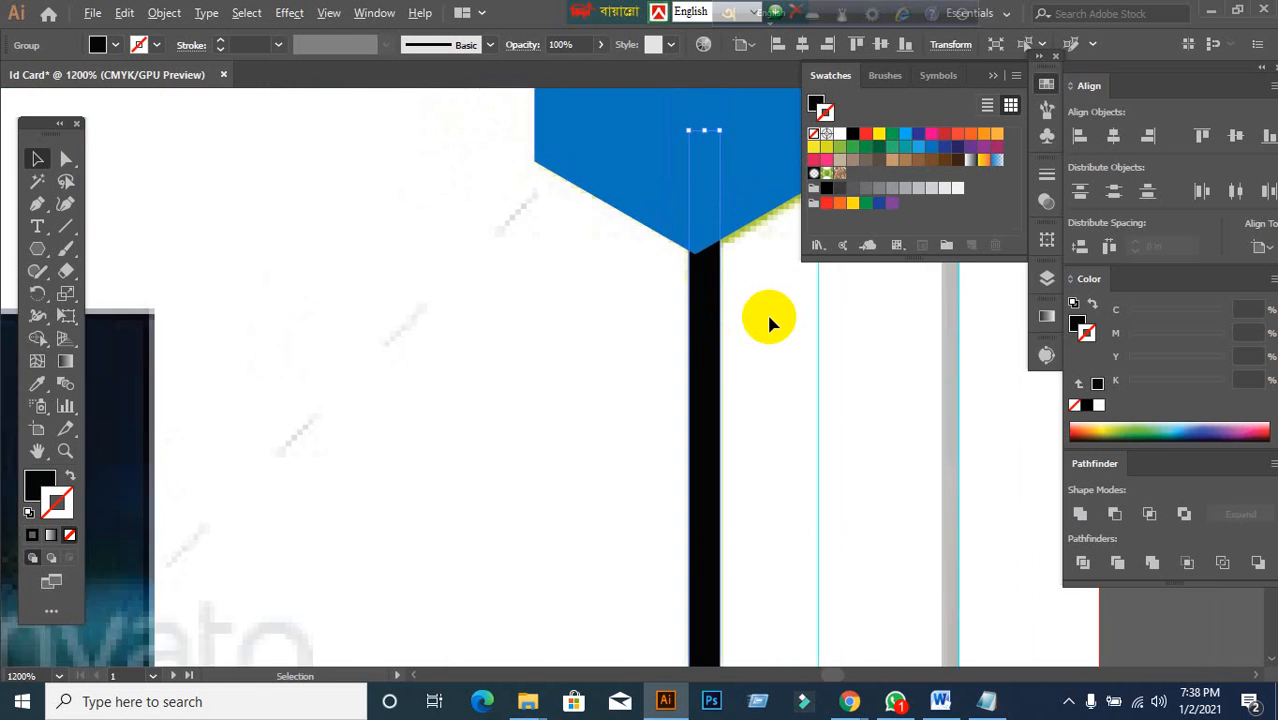
drag(780, 387, 600, 124)
scroll(687, 354, up, 4)
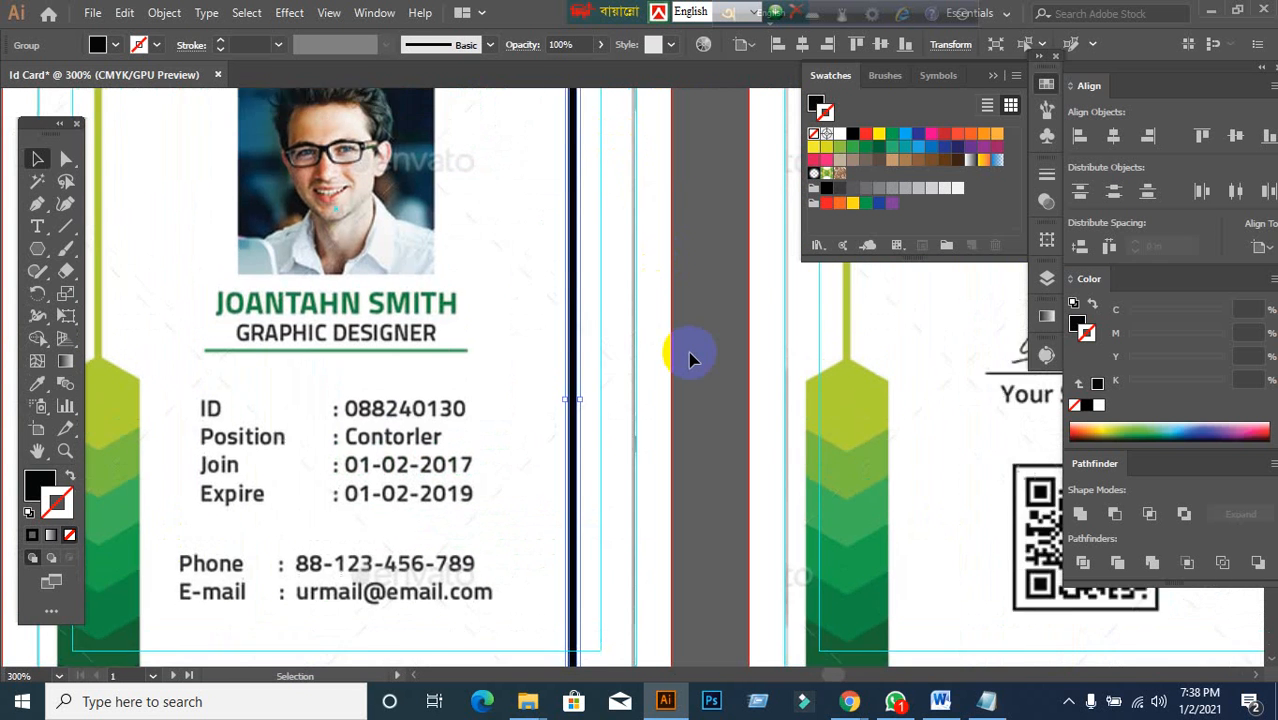
scroll(693, 268, up, 2)
scroll(688, 254, down, 2)
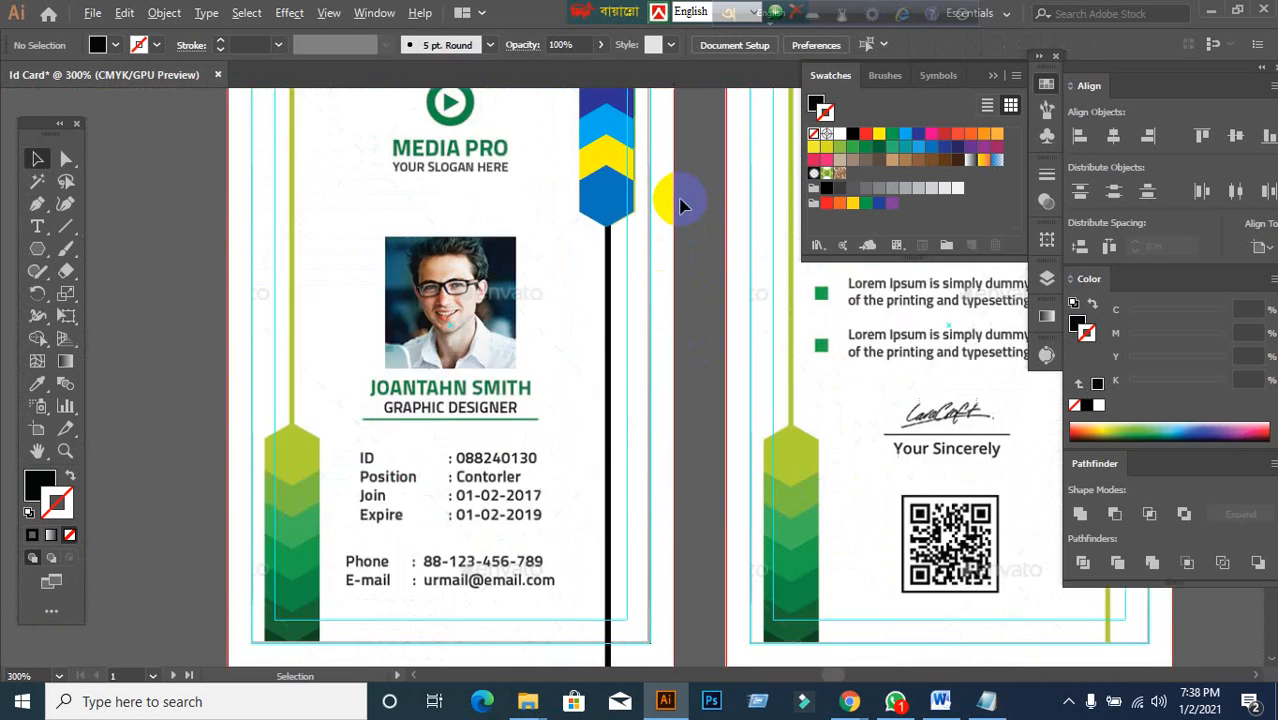
drag(580, 134, 658, 353)
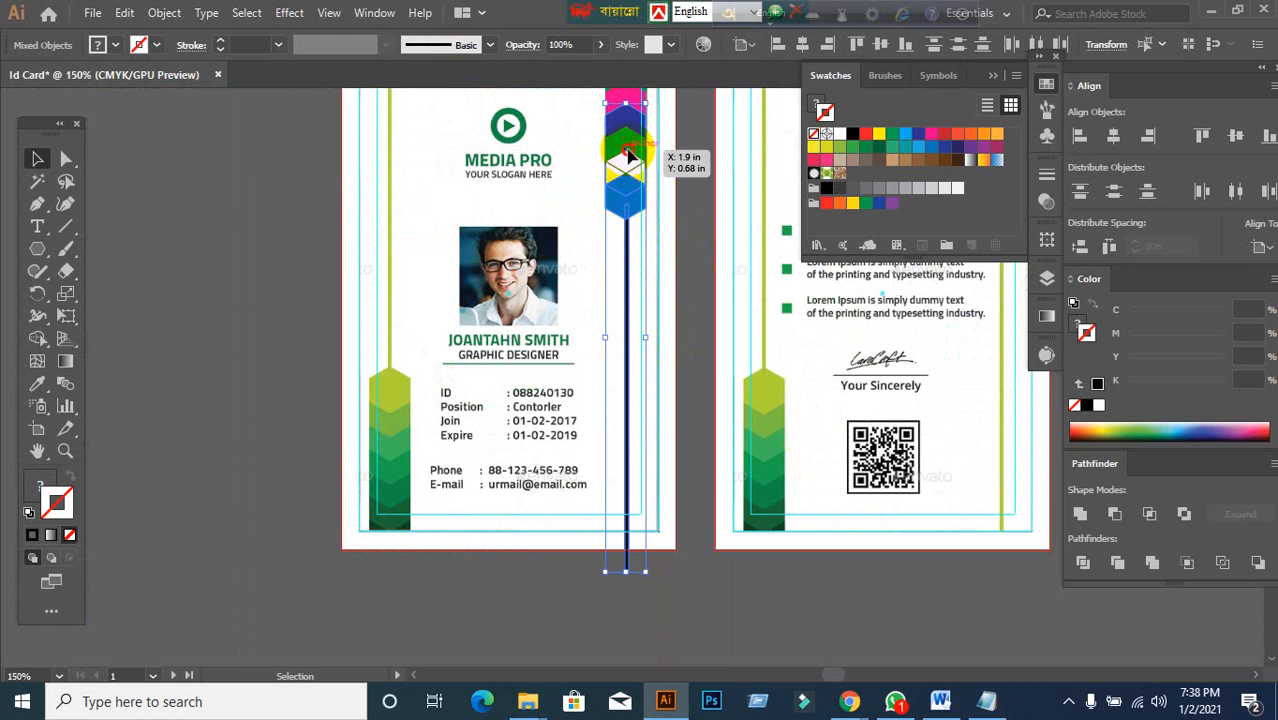
- Select the line and chevrons, make the chevron the key object, and apply Horizontal Align Center
click(690, 250)
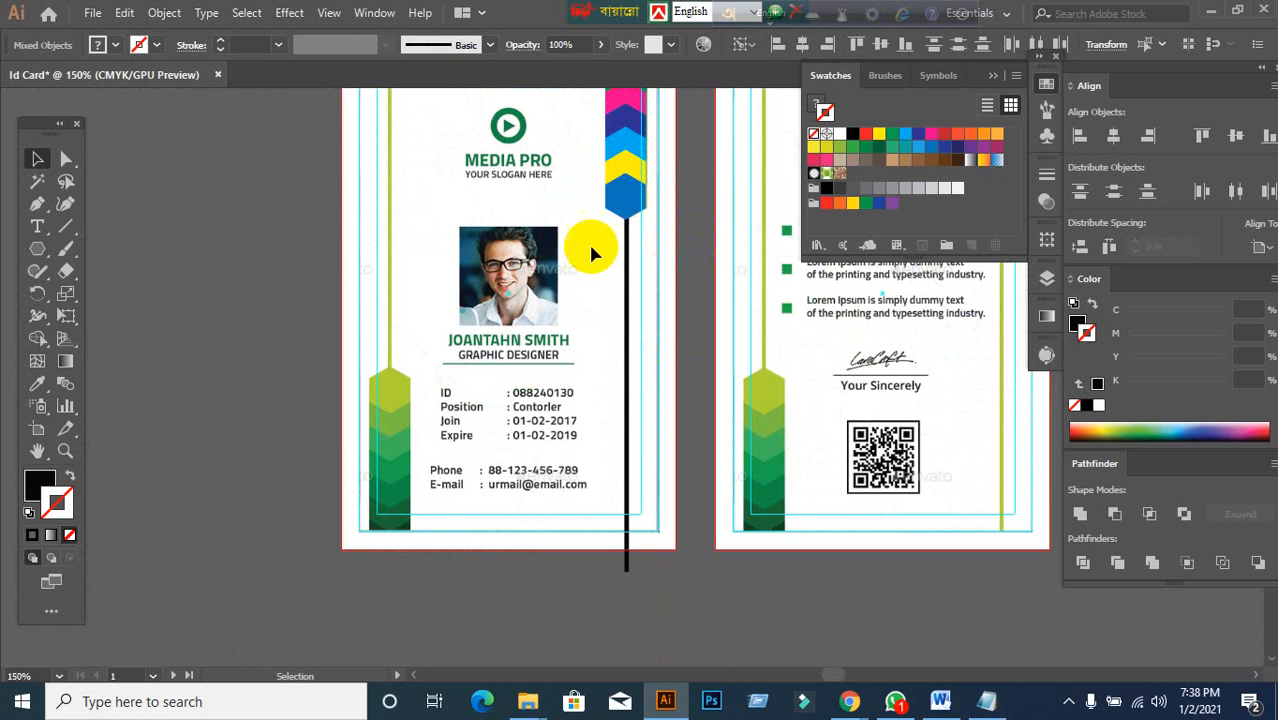
click(625, 198)
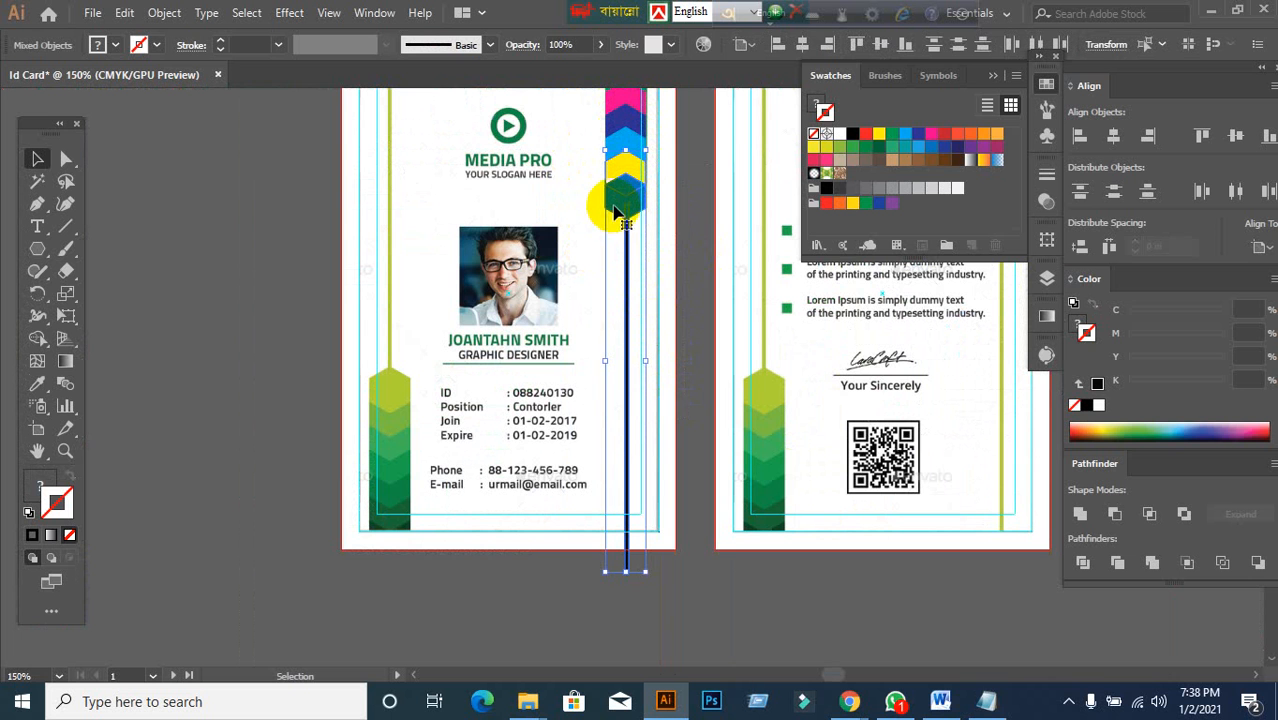
click(618, 214)
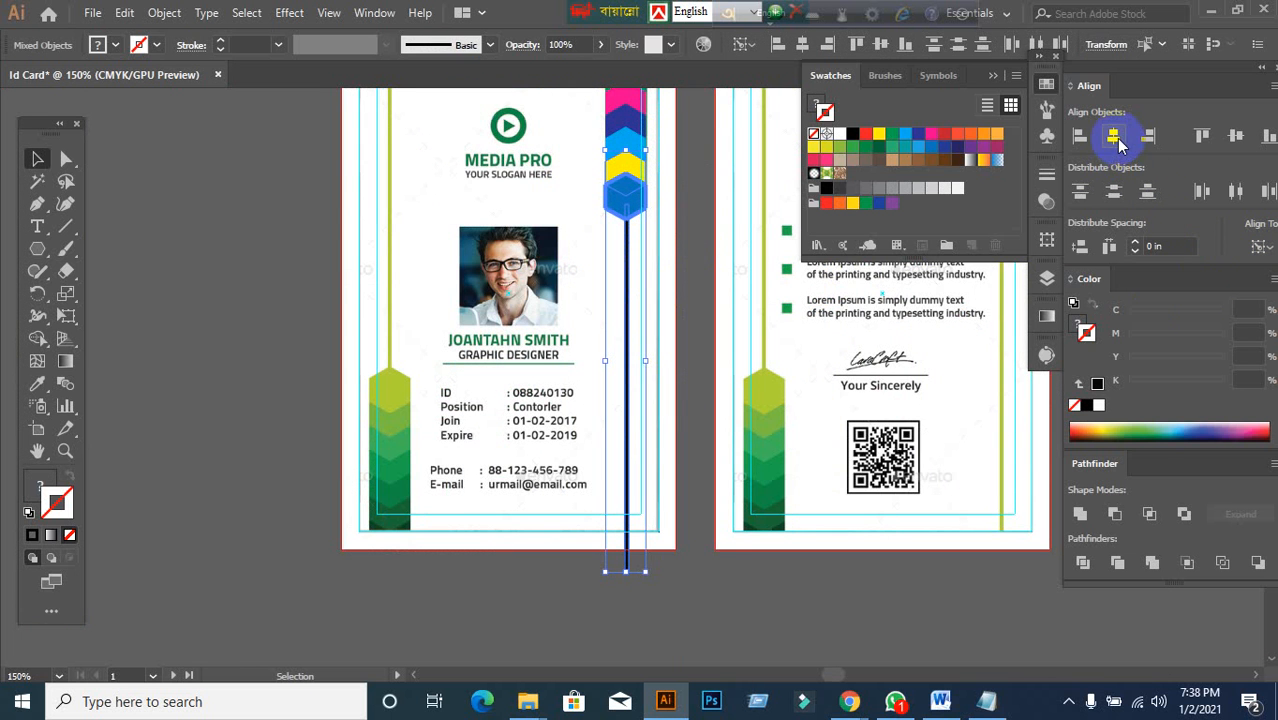
click(1116, 139)
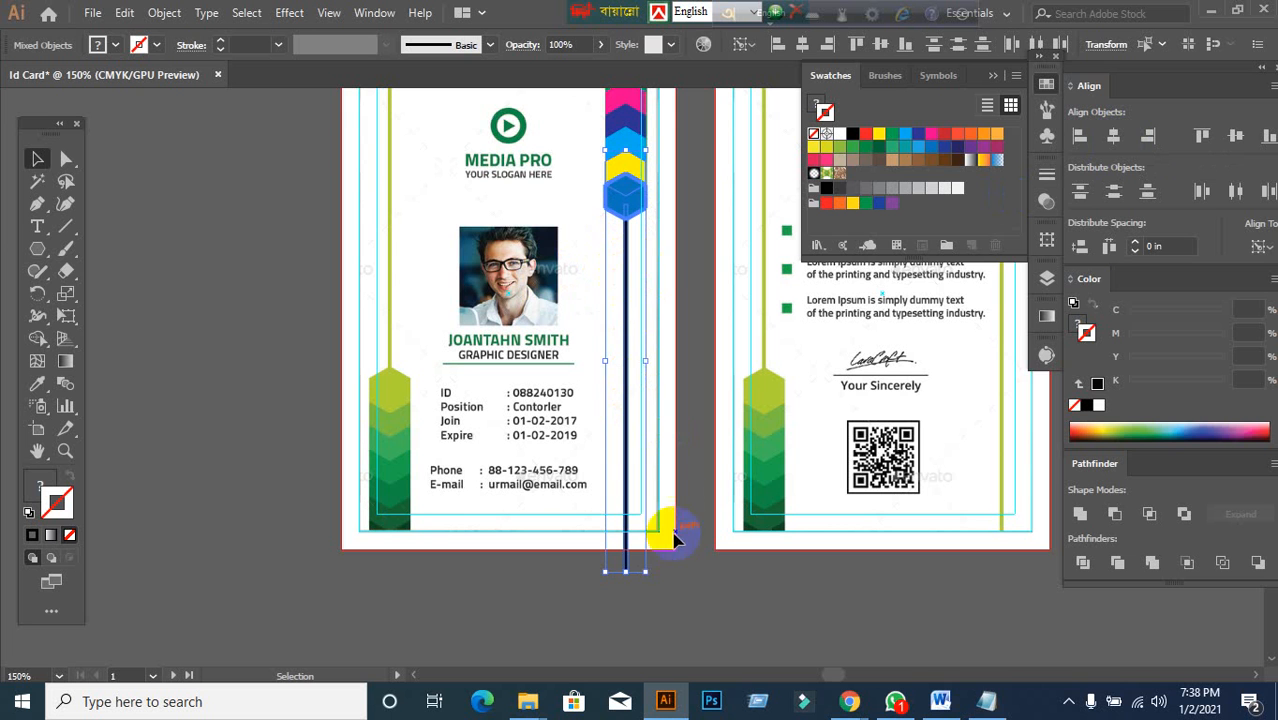
click(694, 376)
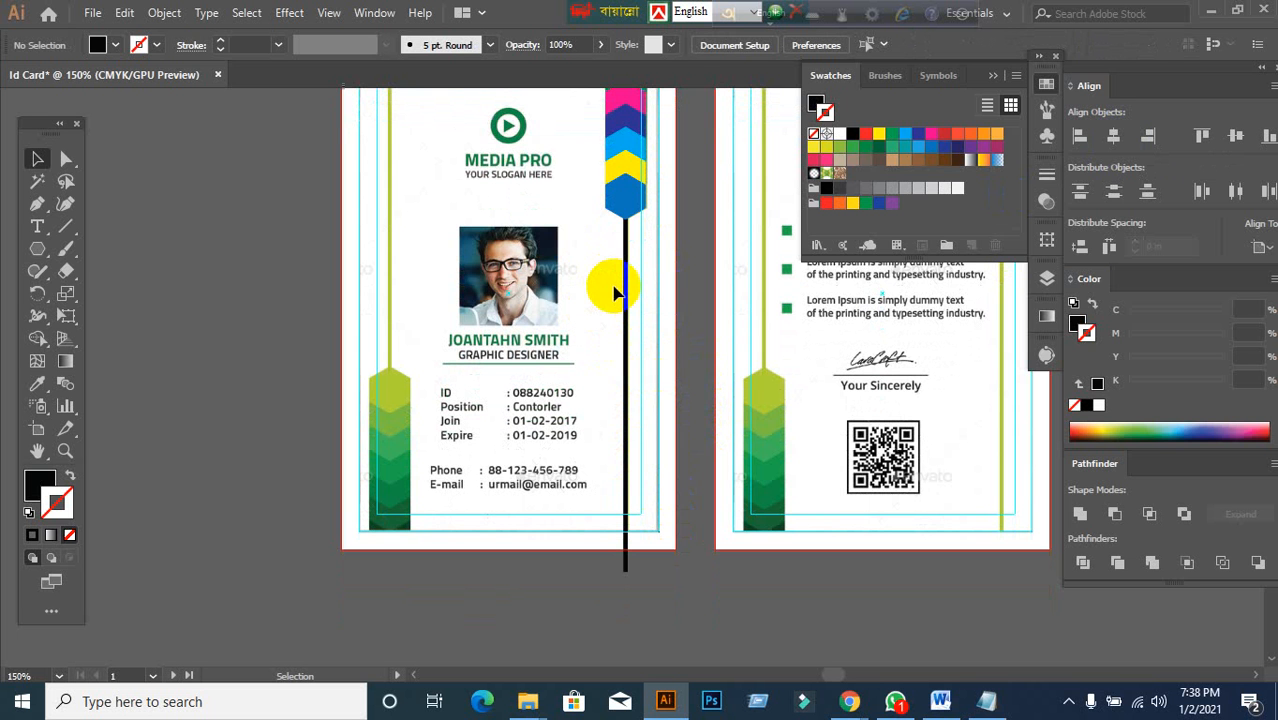
scroll(615, 292, up, 1)
scroll(690, 243, up, 3)
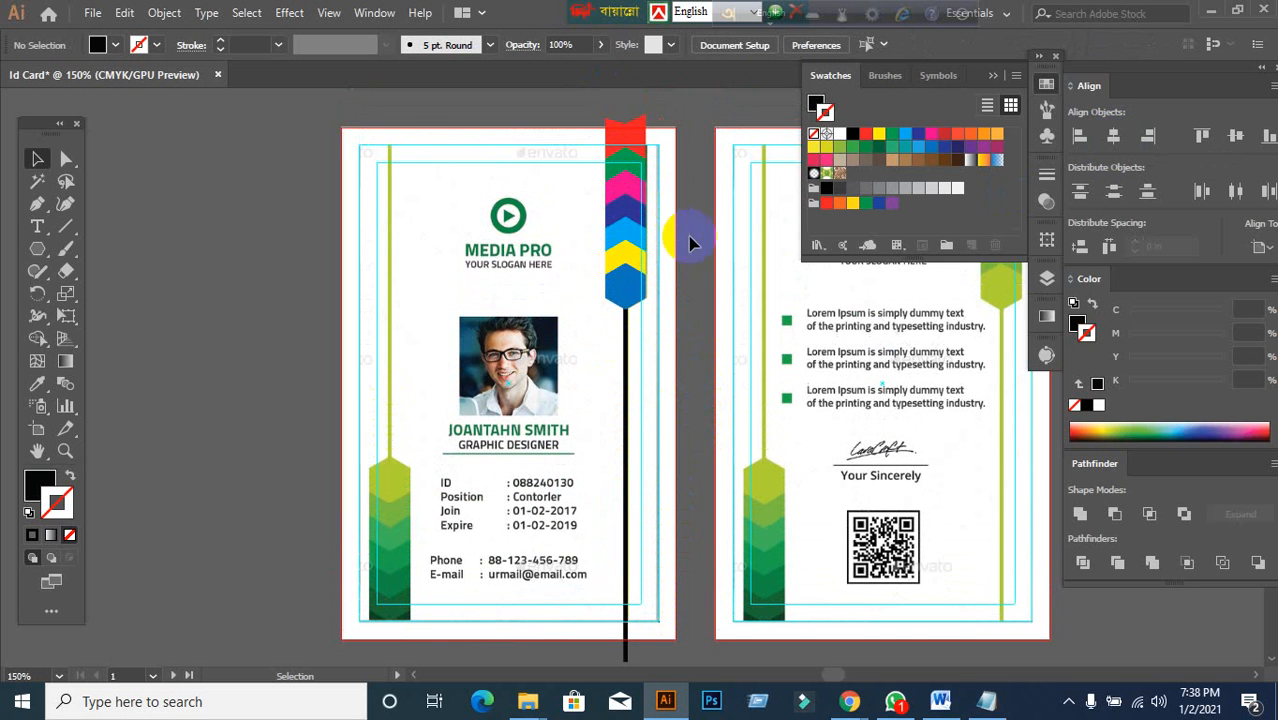
- Marquee-select the chevron stack together with the black line and group them with Ctrl+G
drag(585, 107, 660, 414)
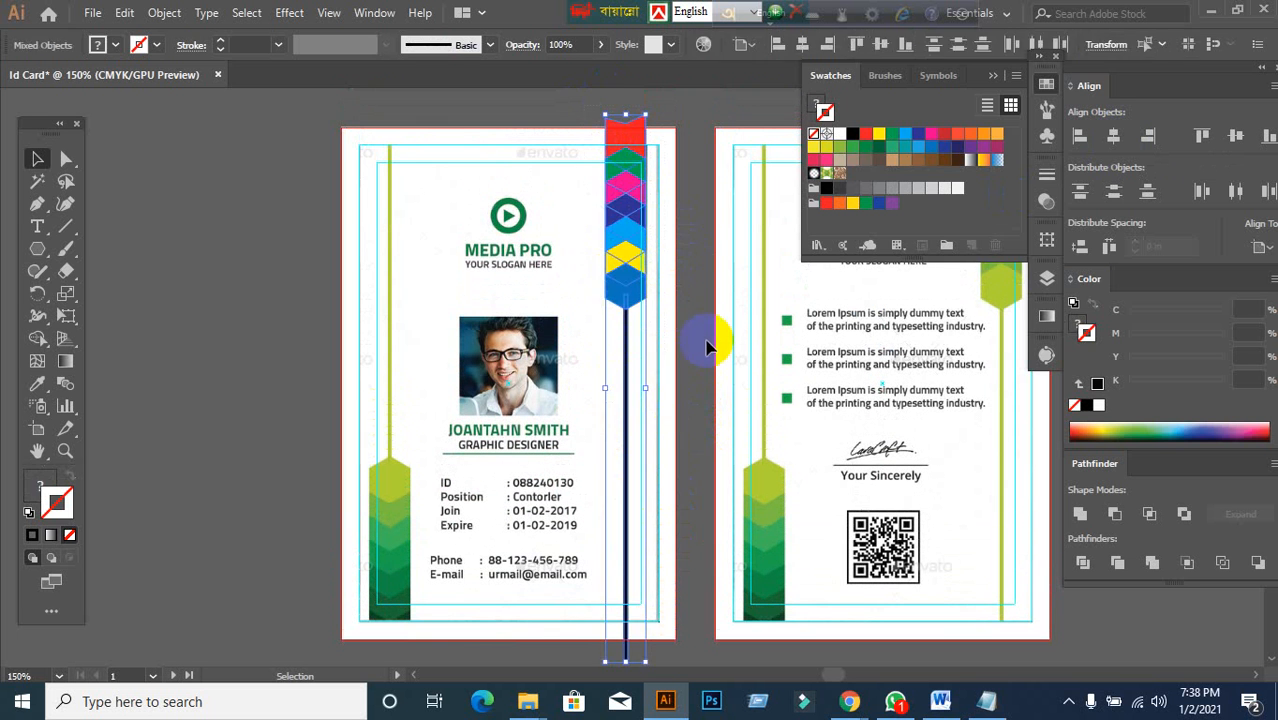
click(717, 315)
click(624, 358)
click(708, 295)
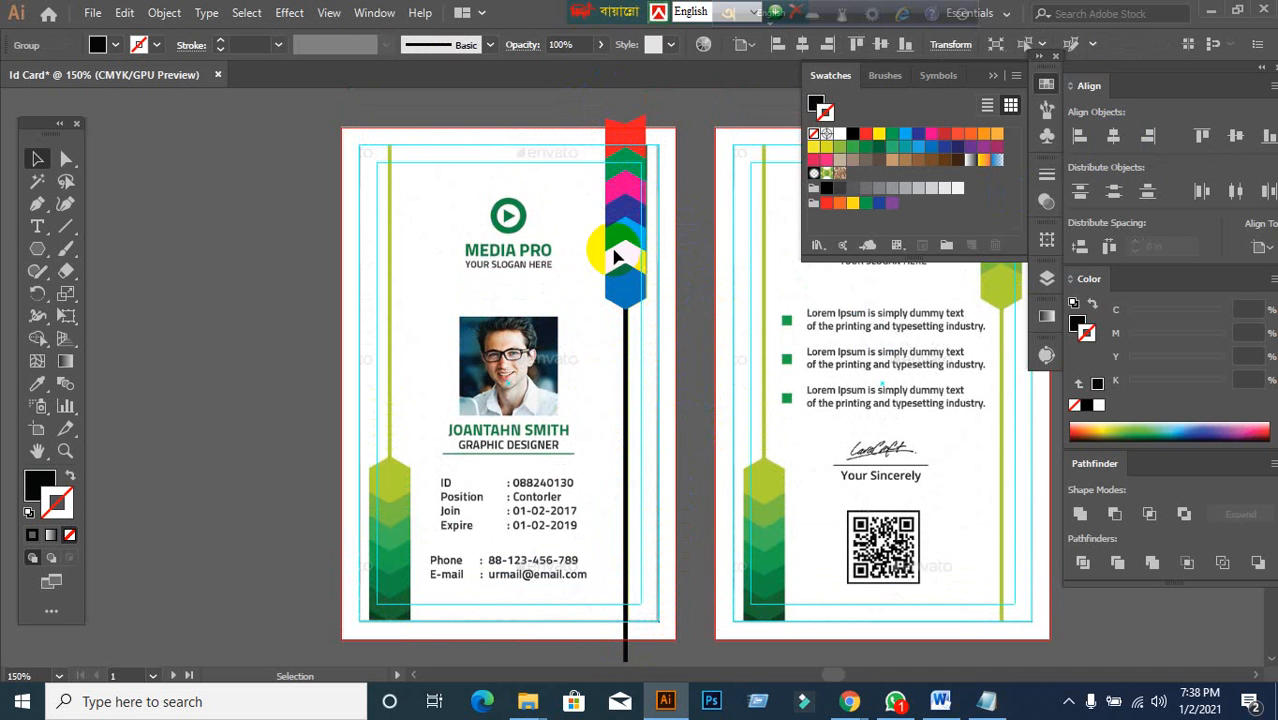
click(620, 213)
drag(578, 148, 703, 487)
drag(697, 434, 698, 440)
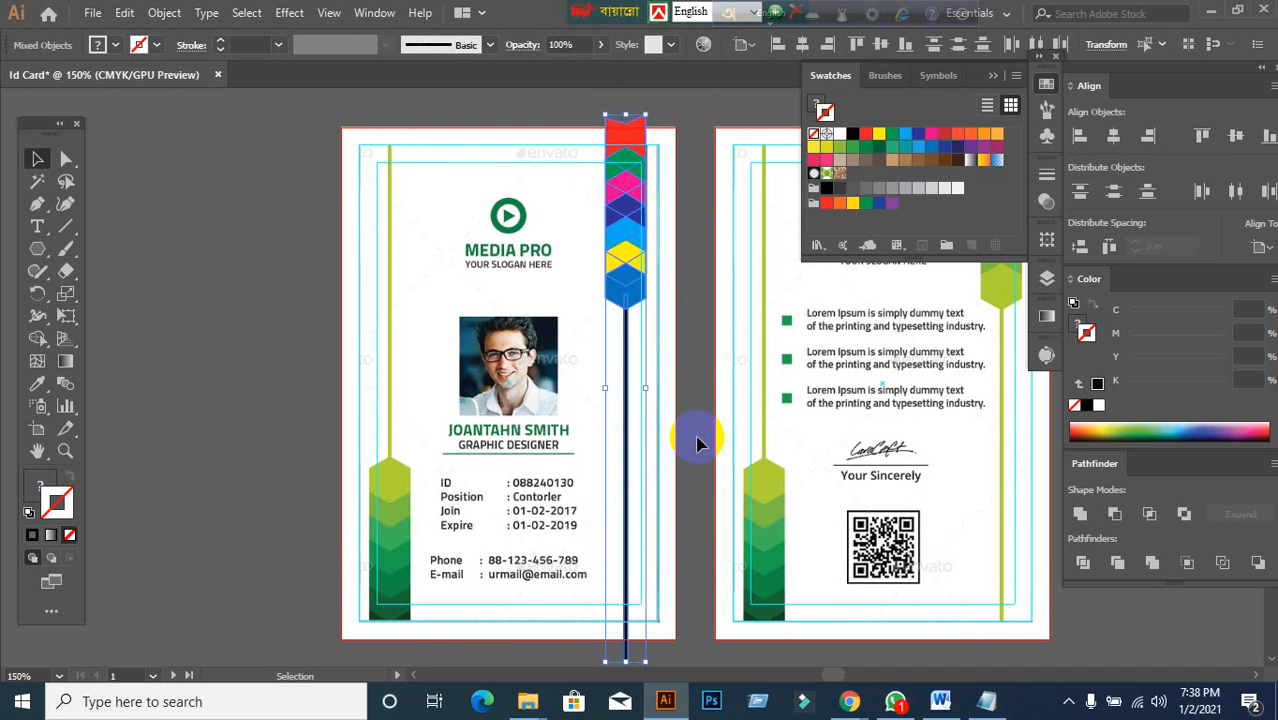
key(ctrl+g)
click(687, 417)
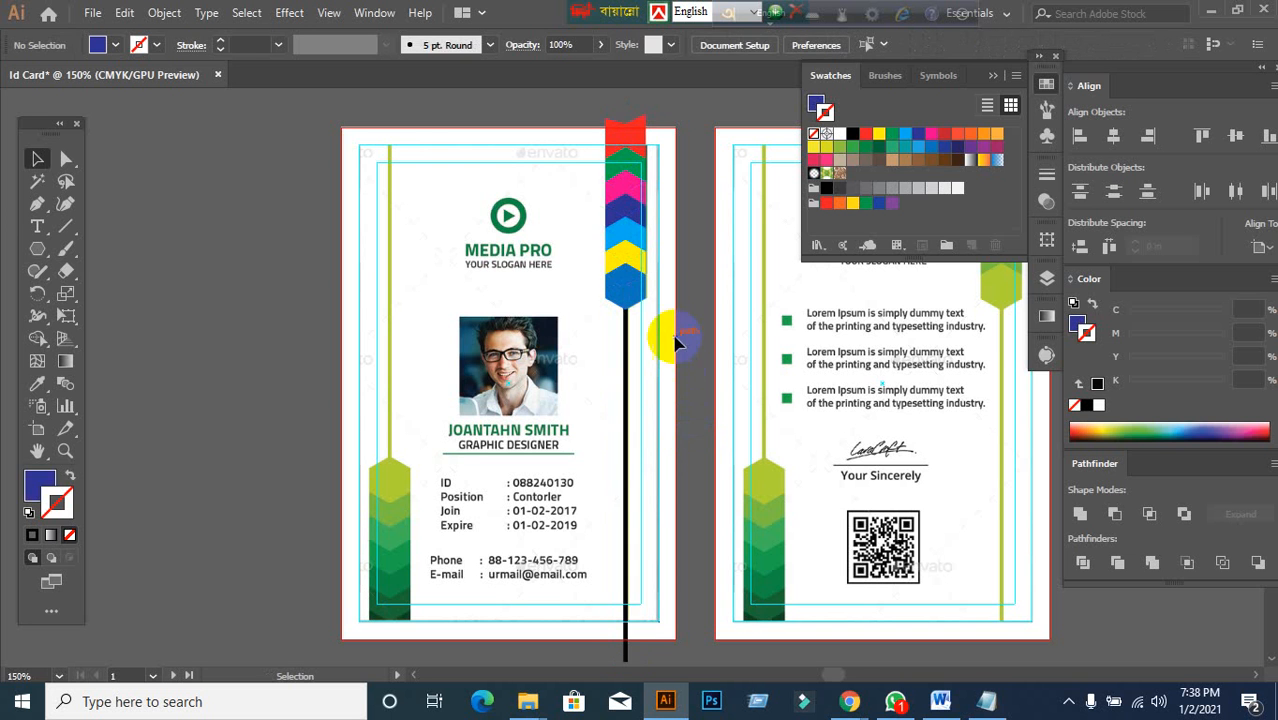
- Undo an accidental Alt-drag duplicate of the group toward the left
click(637, 283)
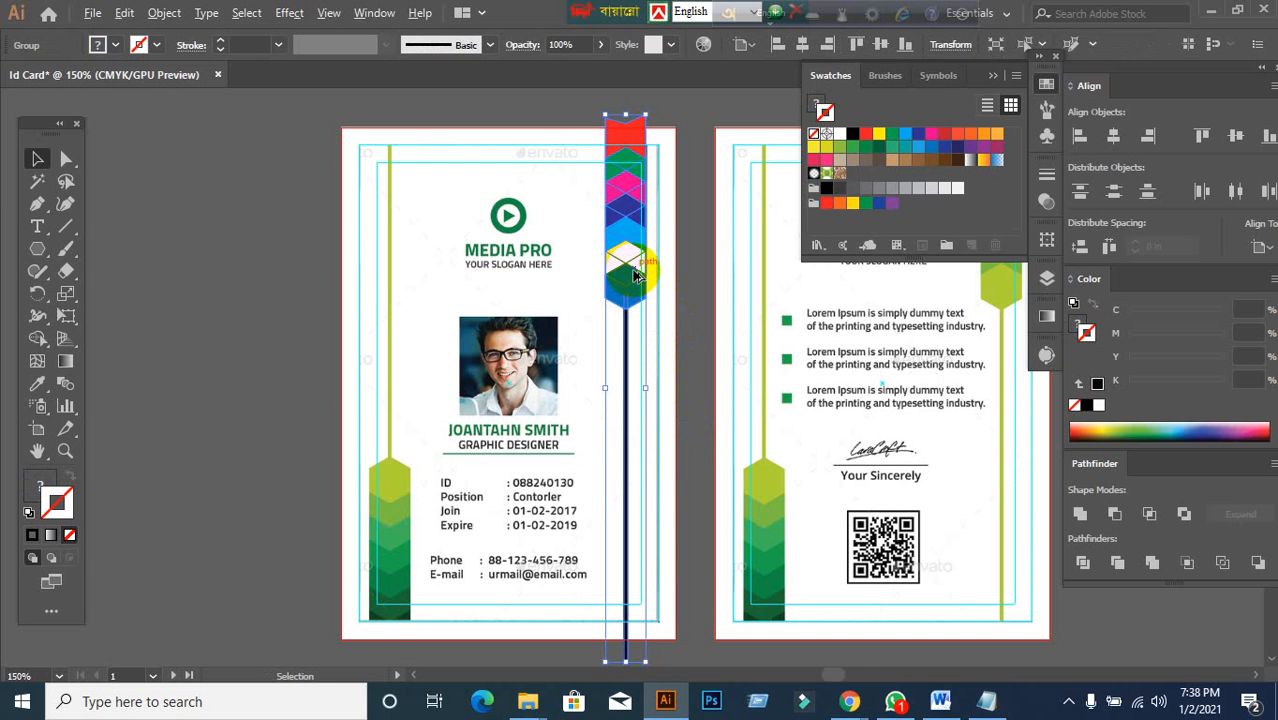
drag(637, 276, 485, 310)
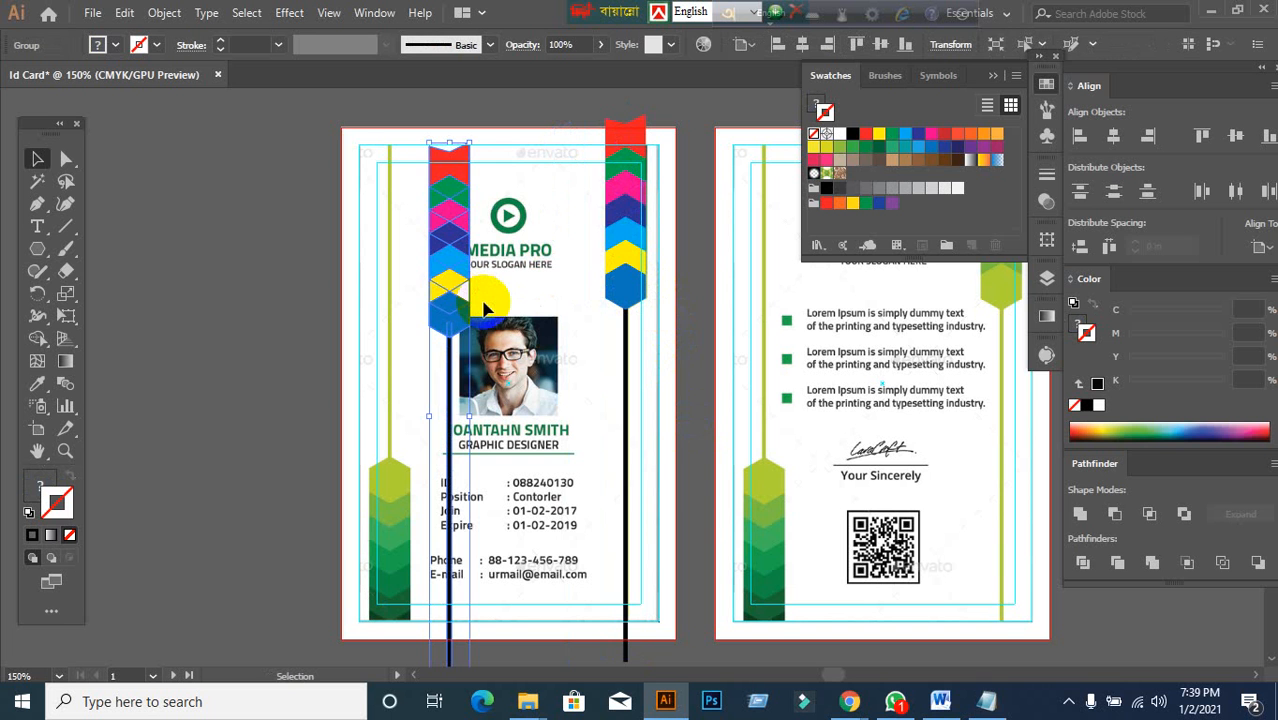
key(ctrl+z)
click(265, 309)
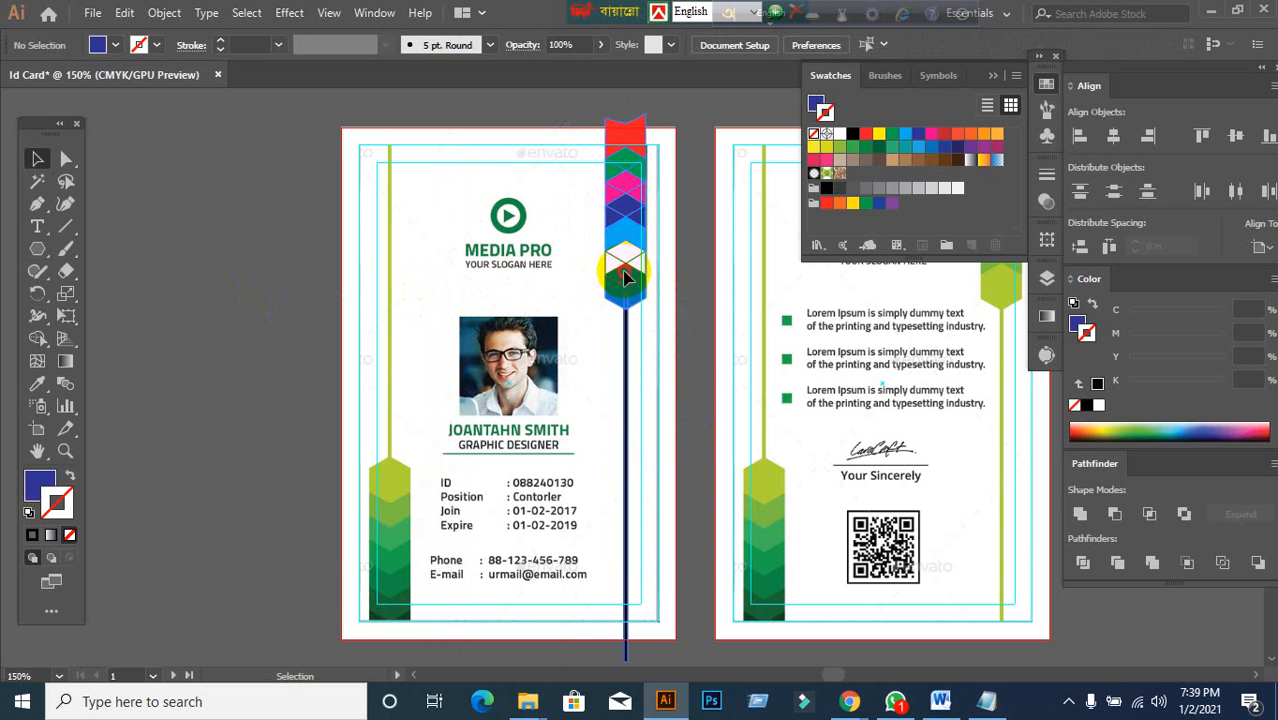
- Reflect the chevron group across the Horizontal axis with Preview on, creating a flipped copy
click(624, 277)
right_click(621, 244)
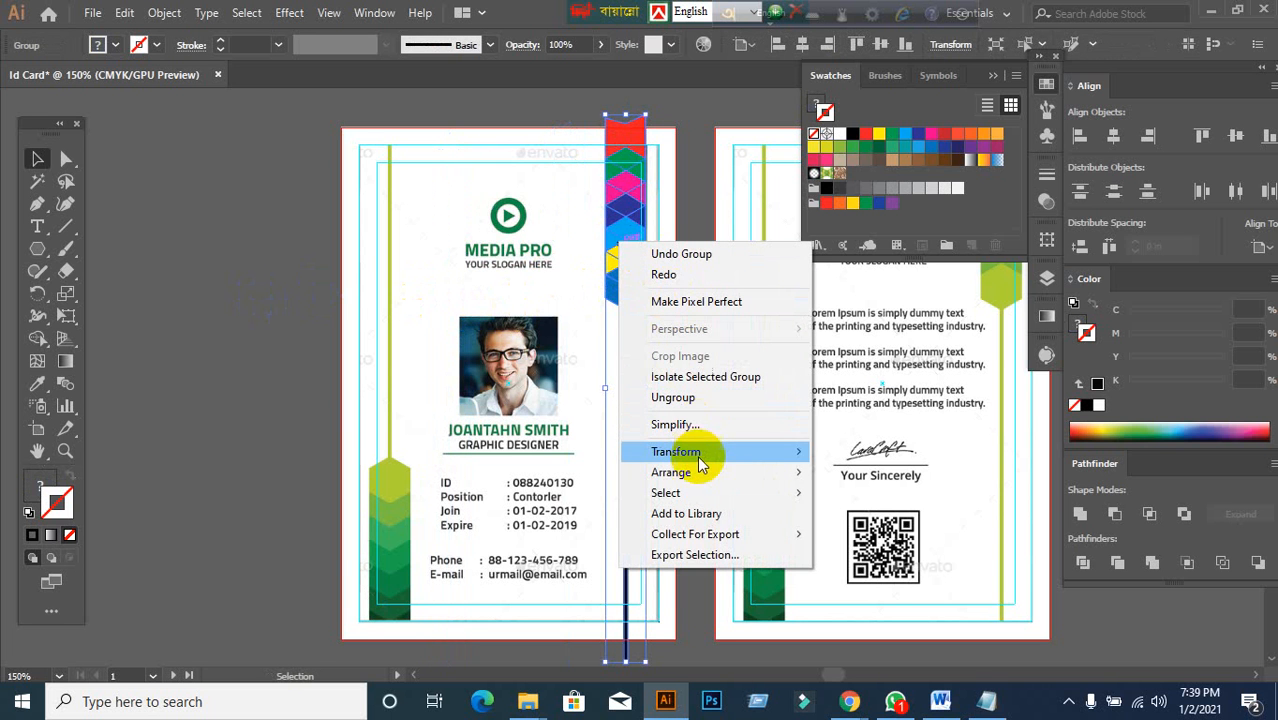
mouse_move(706, 456)
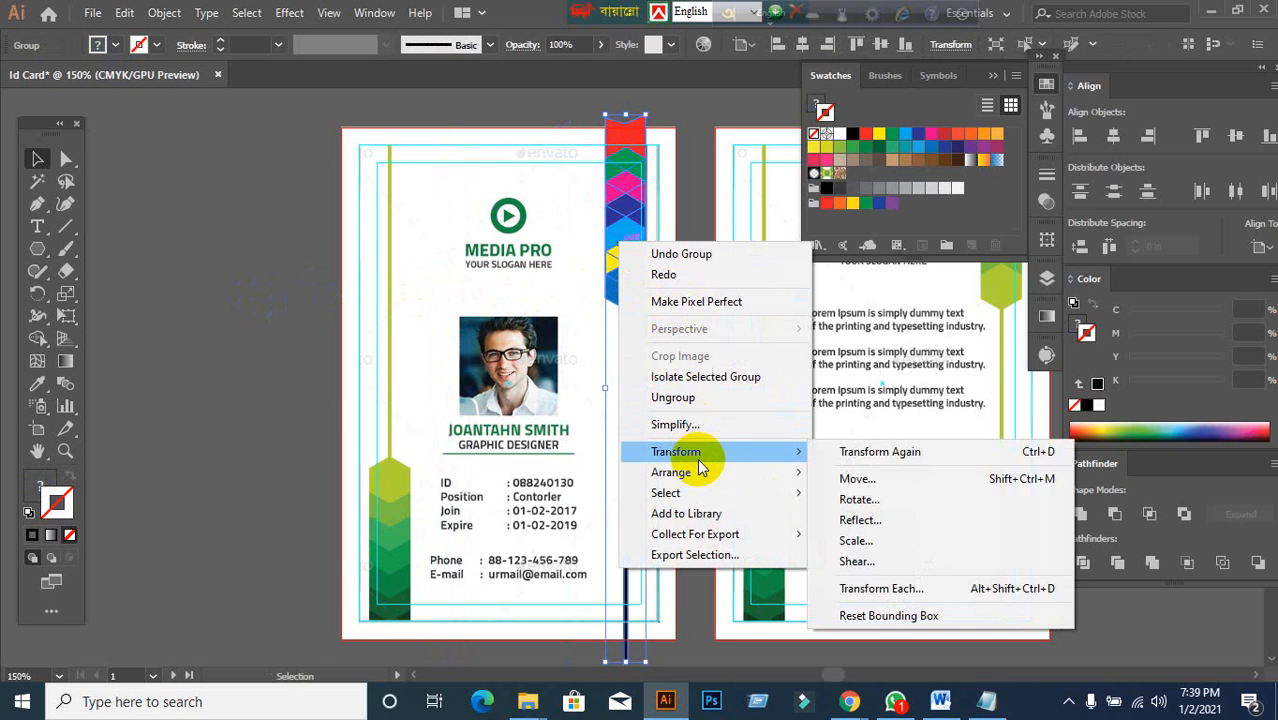
click(858, 520)
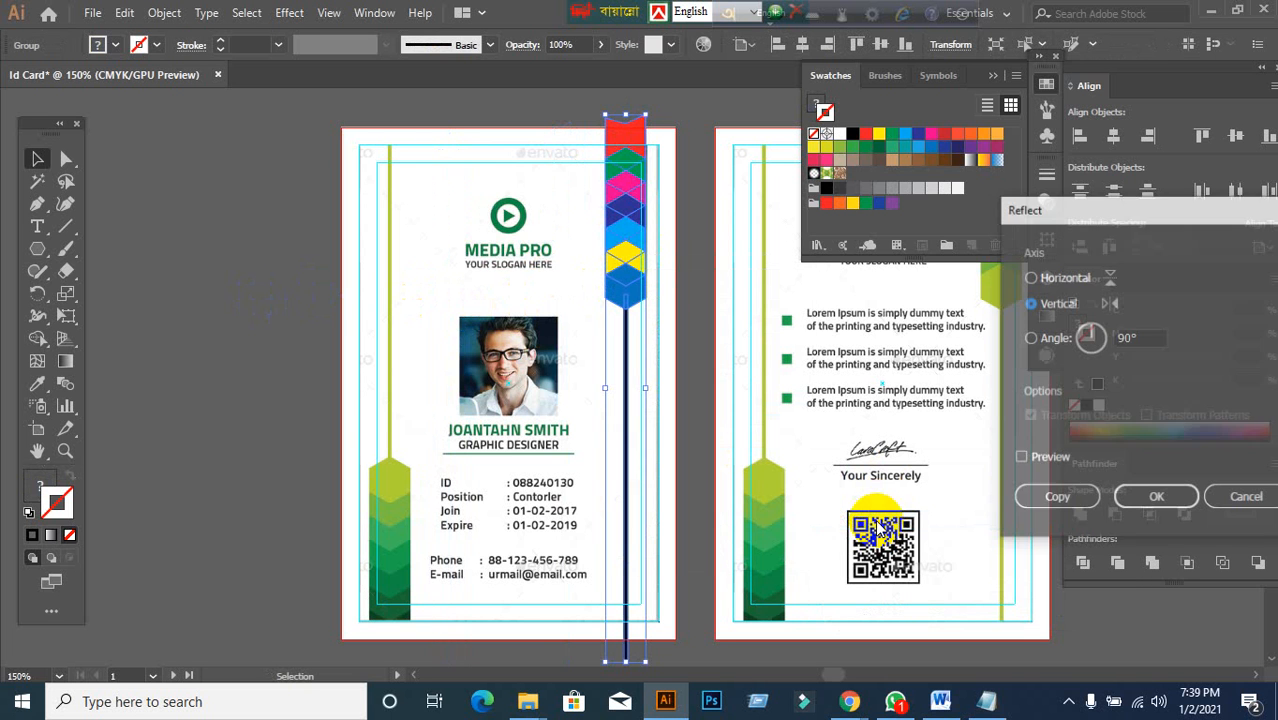
click(1019, 460)
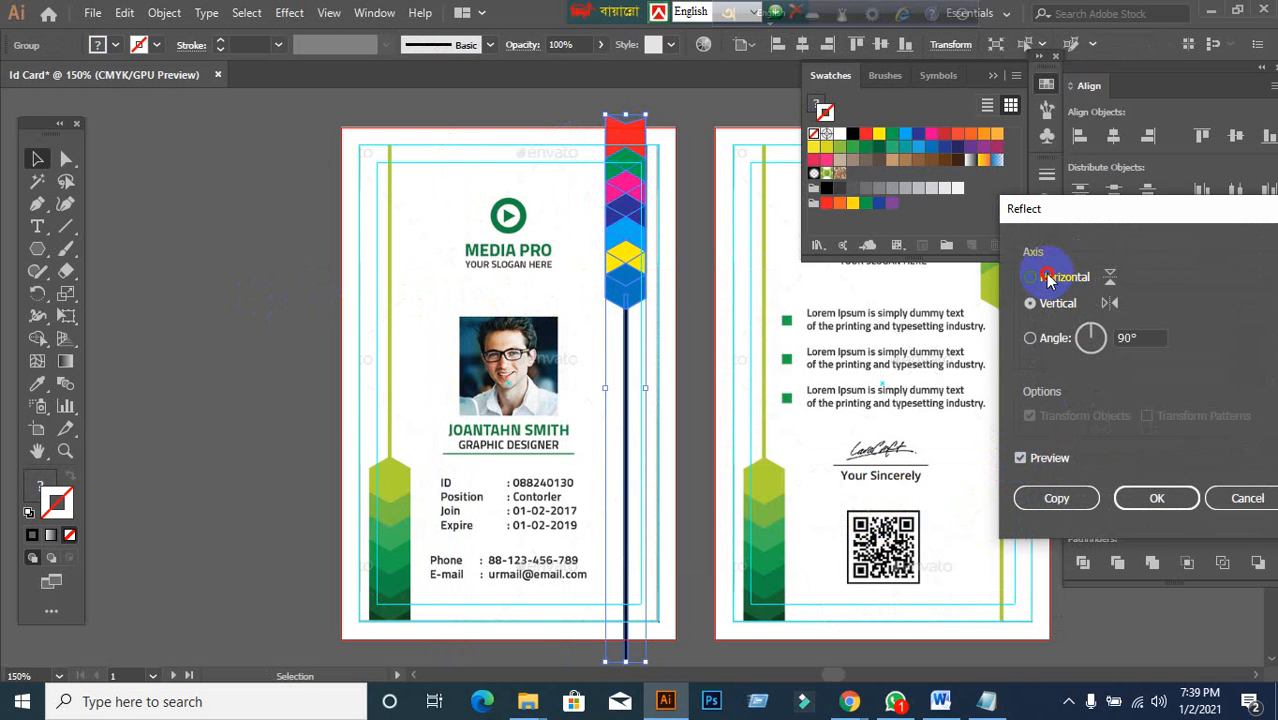
click(1048, 279)
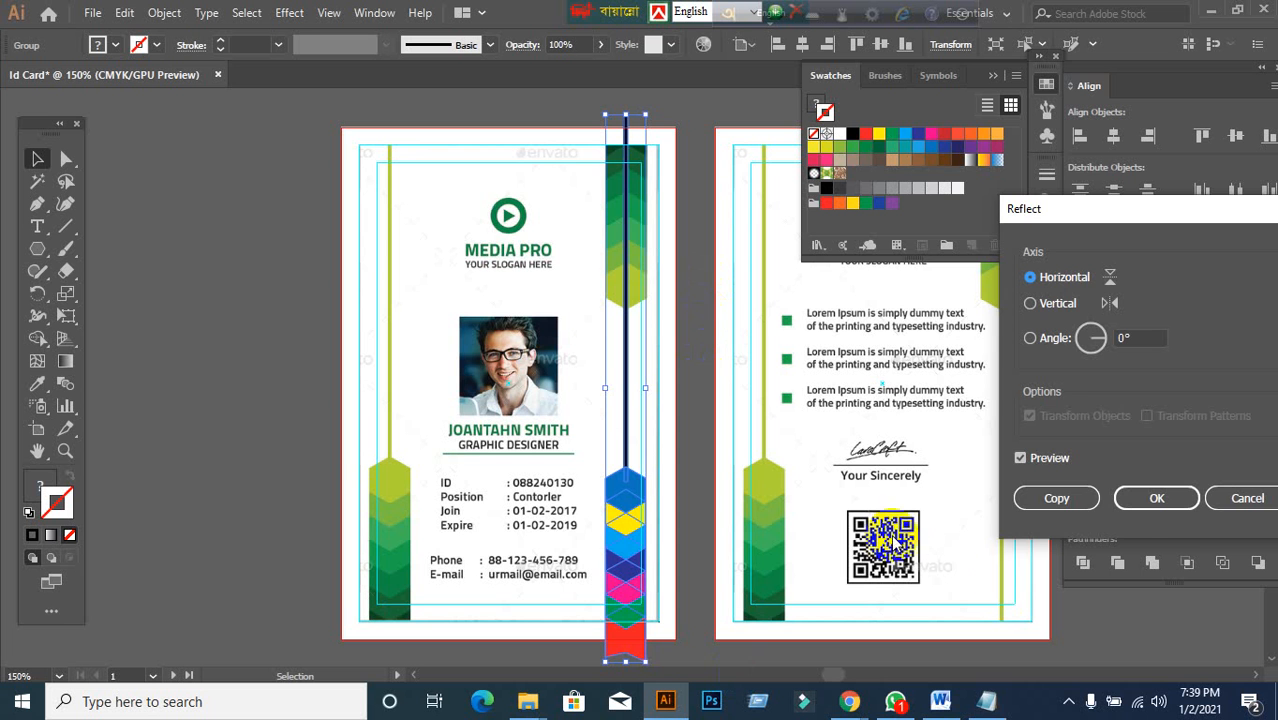
click(1068, 508)
scroll(554, 537, down, 2)
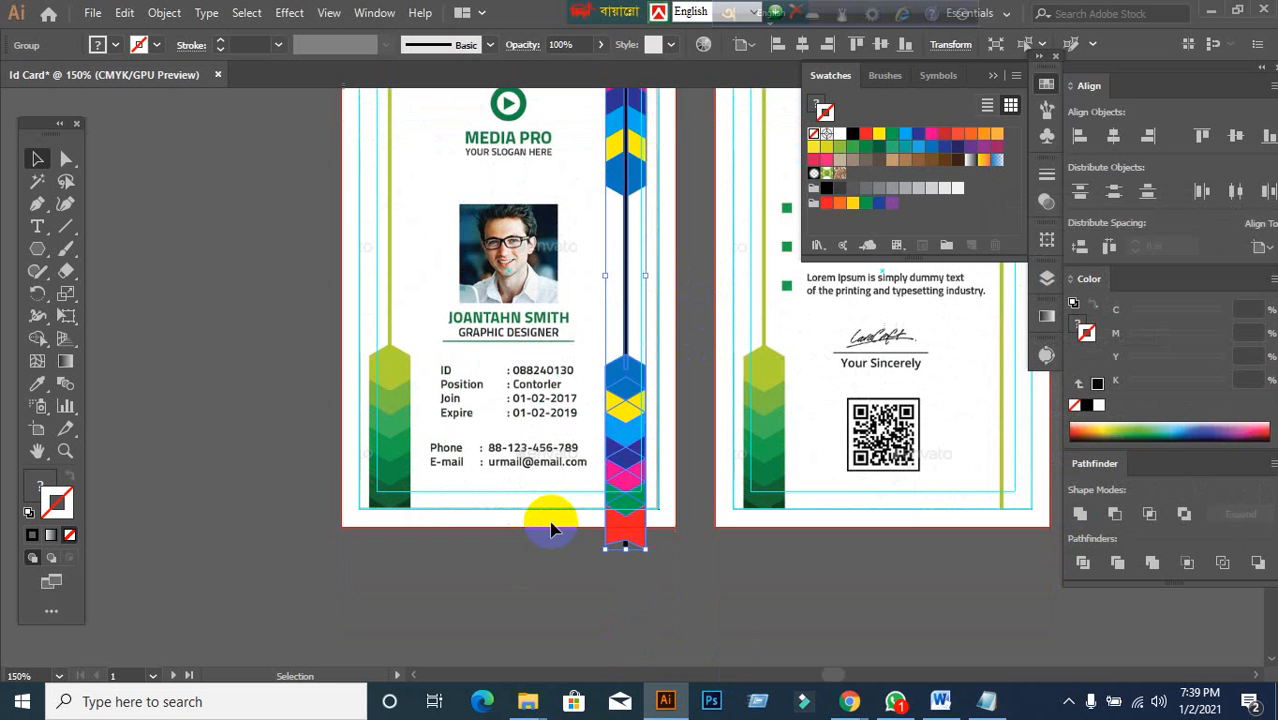
- Drag the flipped chevron strip to the front card's bottom-left edge, then deselect it
drag(640, 512, 361, 426)
scroll(265, 365, up, 1)
scroll(285, 408, up, 1)
click(272, 485)
scroll(473, 489, up, 2)
click(239, 446)
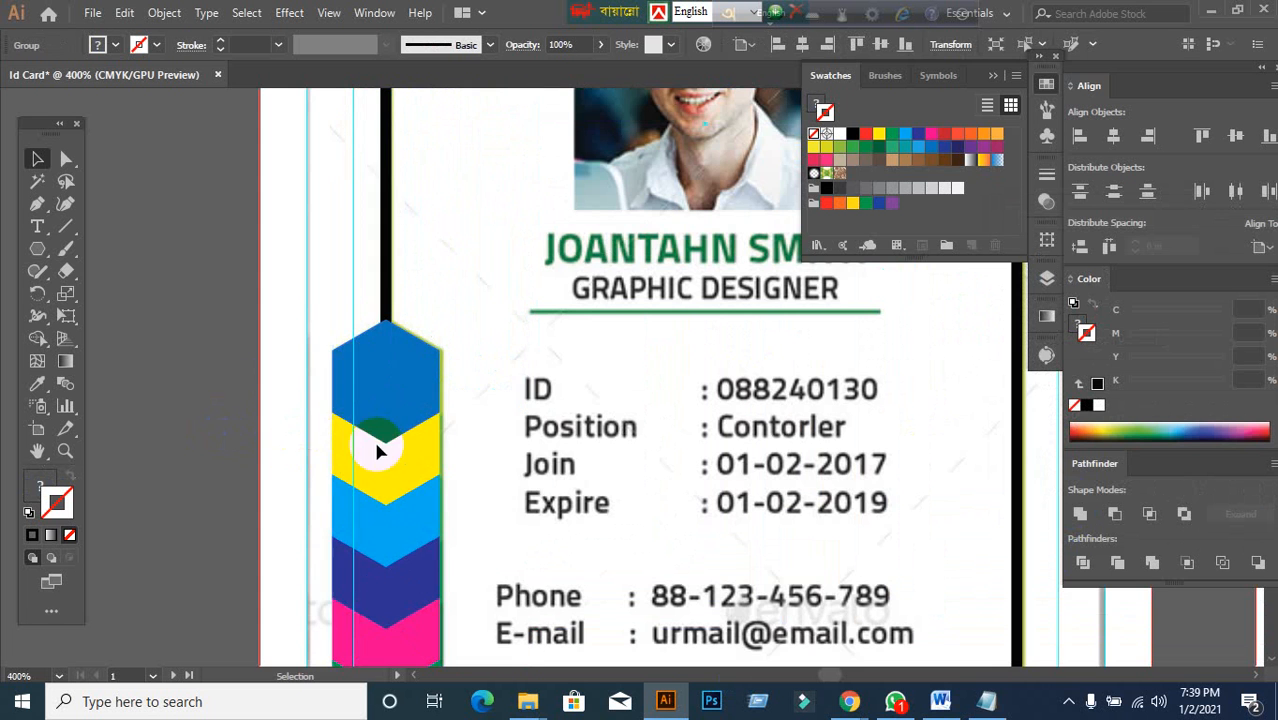
- Adjust the view and choose the Rectangle tool from the shape flyout
scroll(473, 459, down, 3)
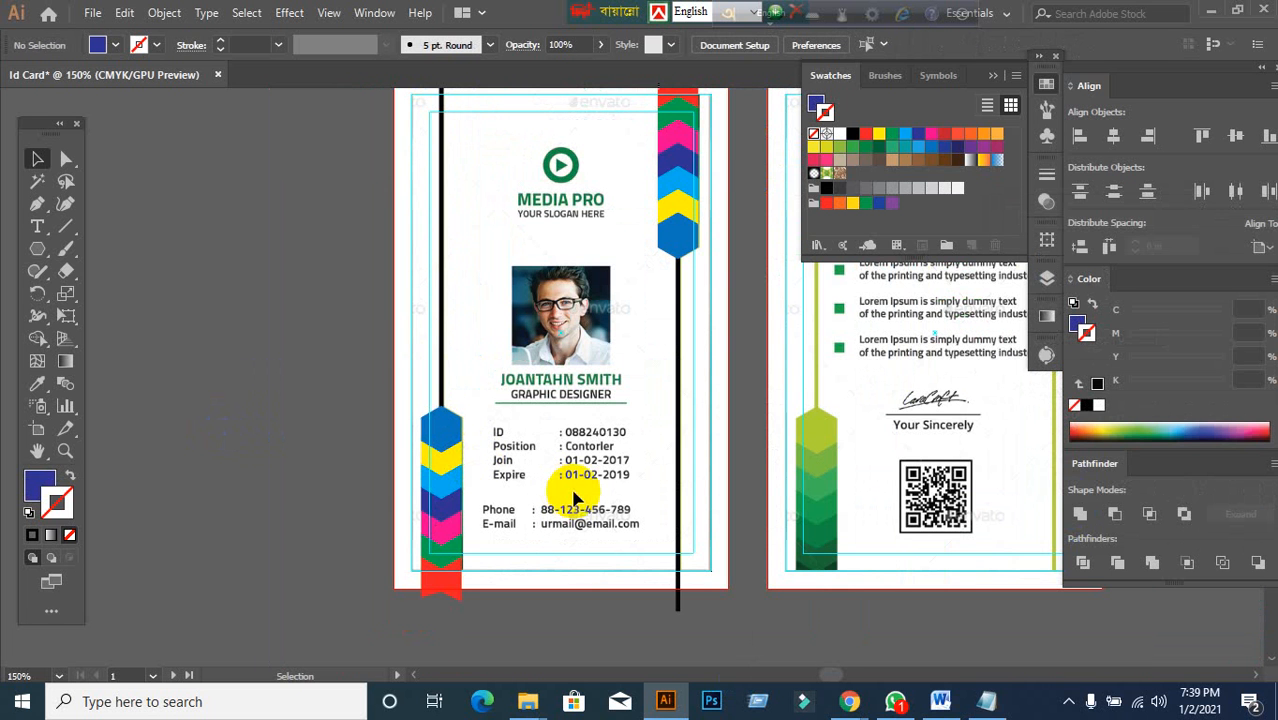
scroll(540, 340, up, 1)
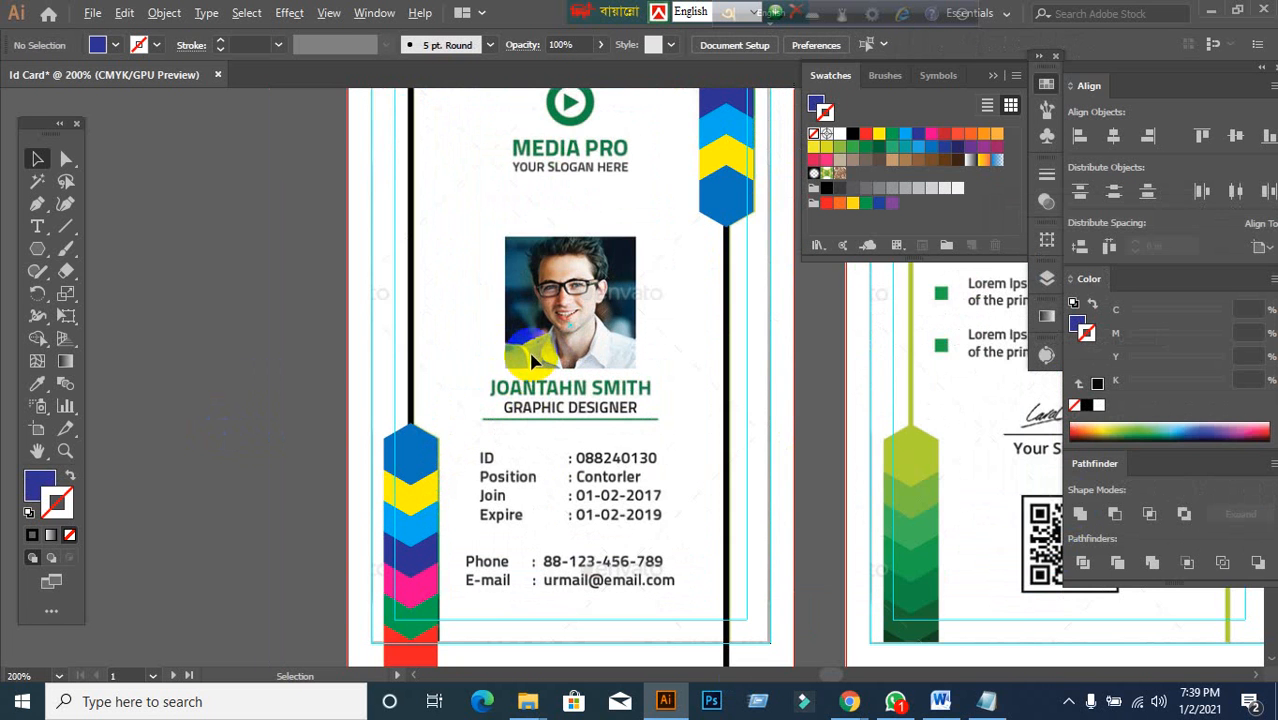
scroll(600, 312, up, 1)
drag(591, 300, 393, 388)
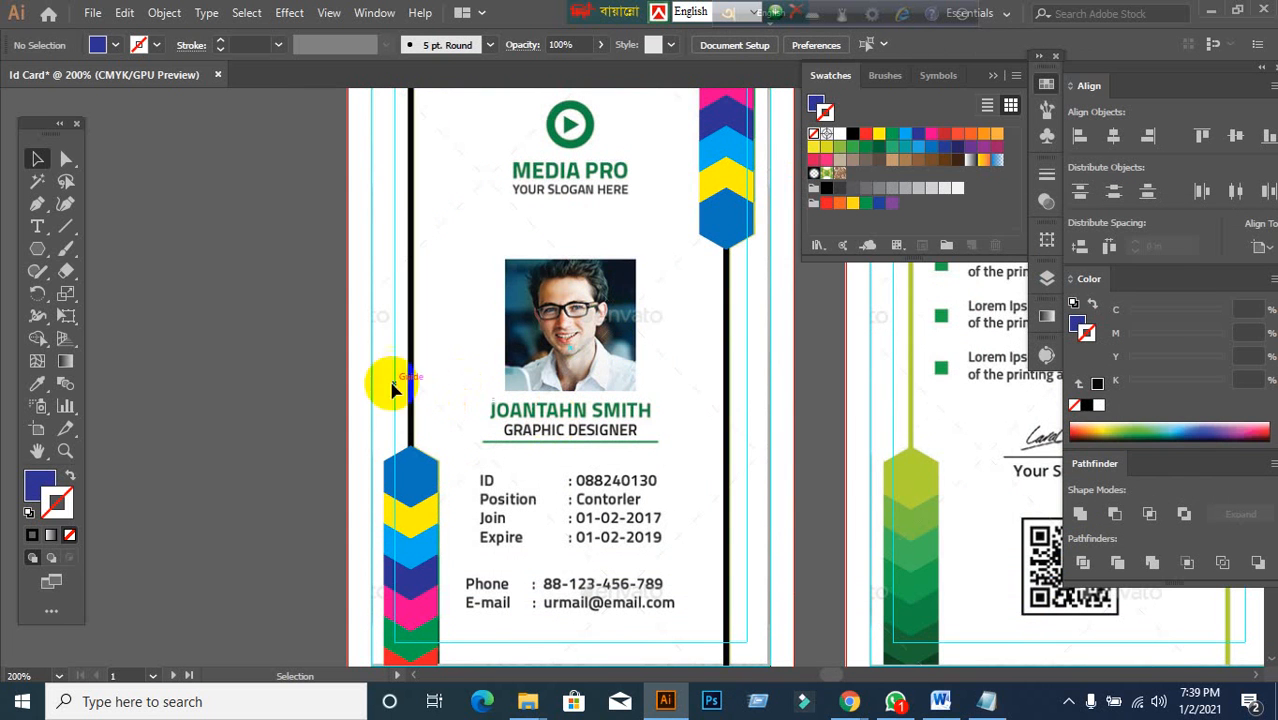
drag(42, 254, 125, 252)
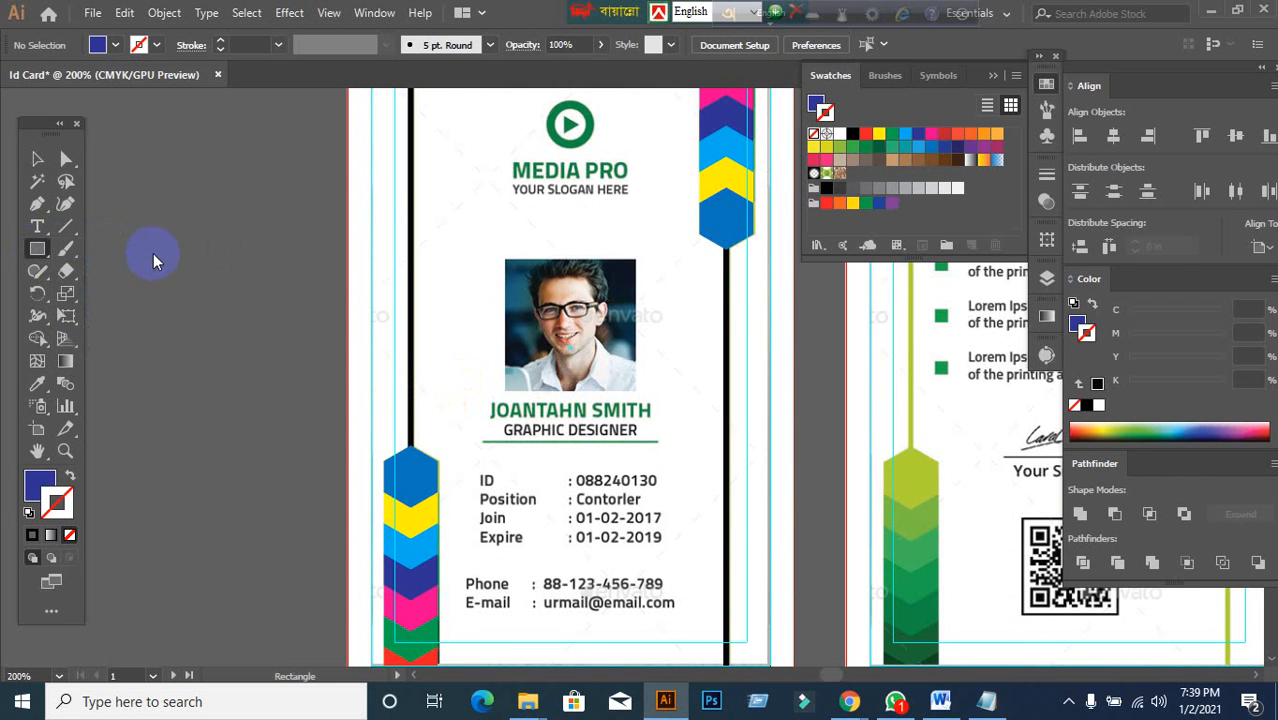
- Draw a navy square of about 0.69 in per side over the portrait photo
click(33, 484)
scroll(592, 392, up, 1)
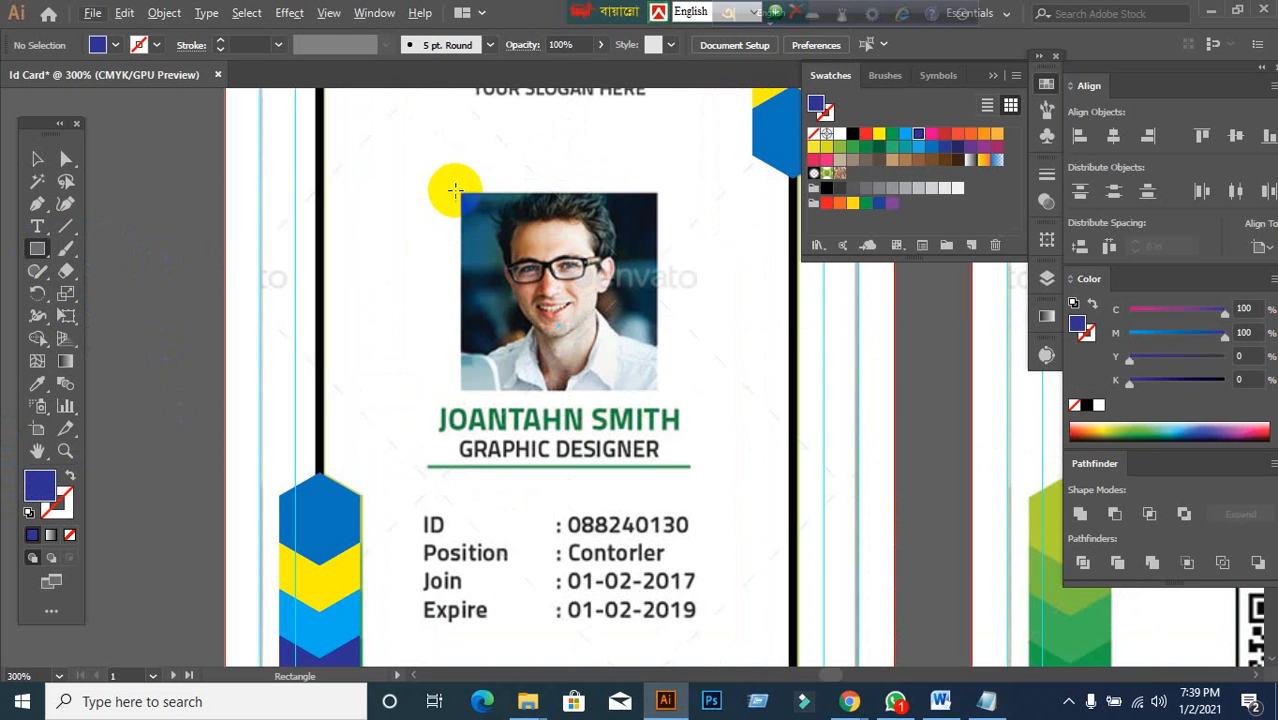
mouse_move(460, 193)
mouse_down()
mouse_move(512, 210)
mouse_move(622, 371)
mouse_move(657, 387)
mouse_up()
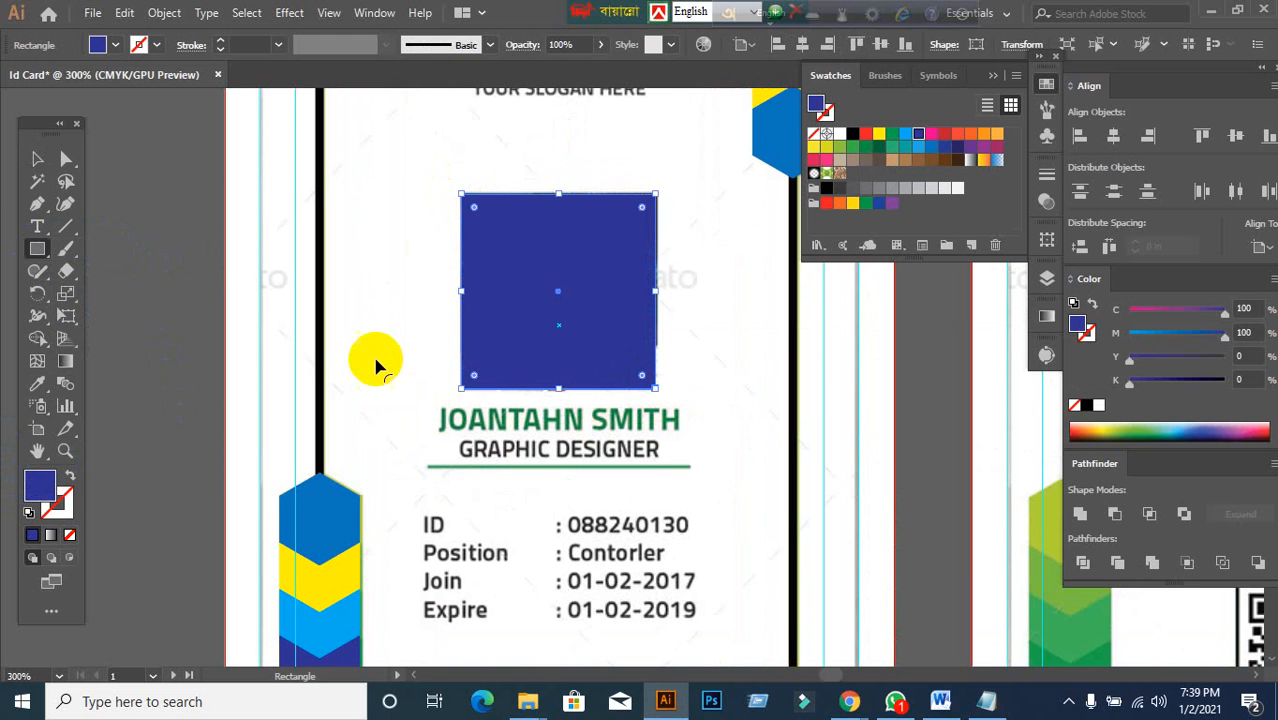
click(40, 160)
click(177, 308)
scroll(322, 337, up, 5)
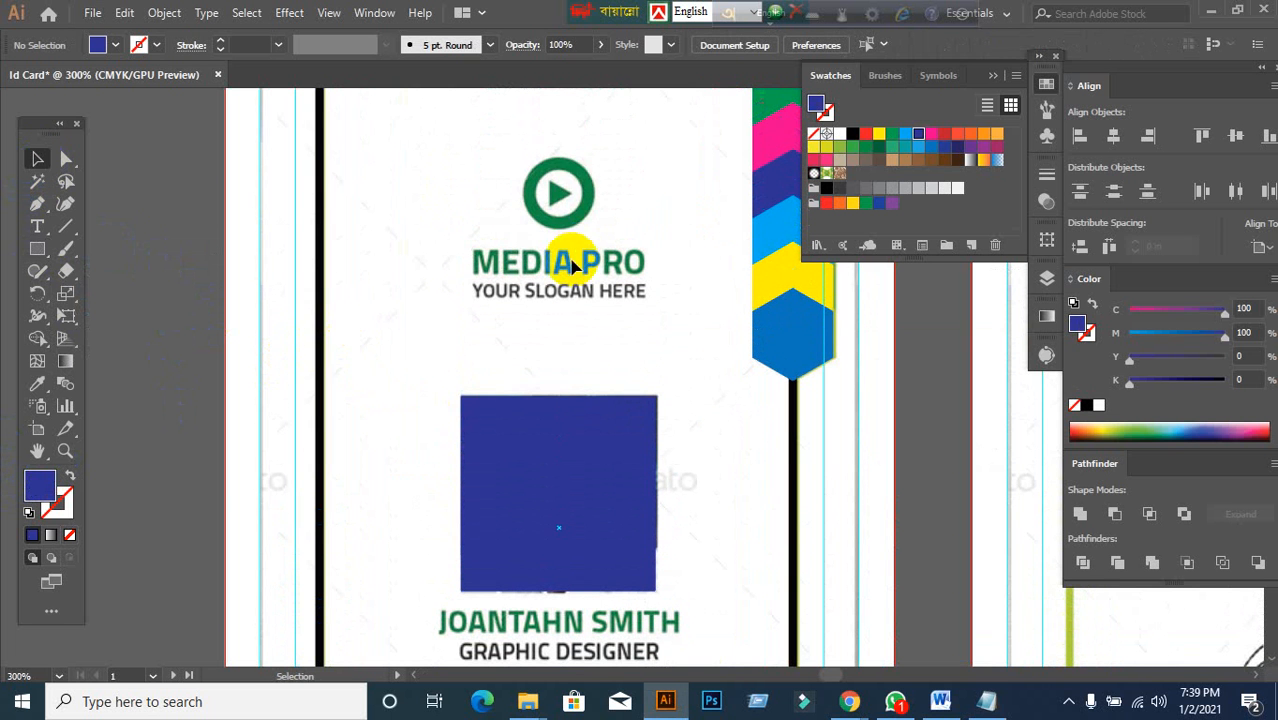
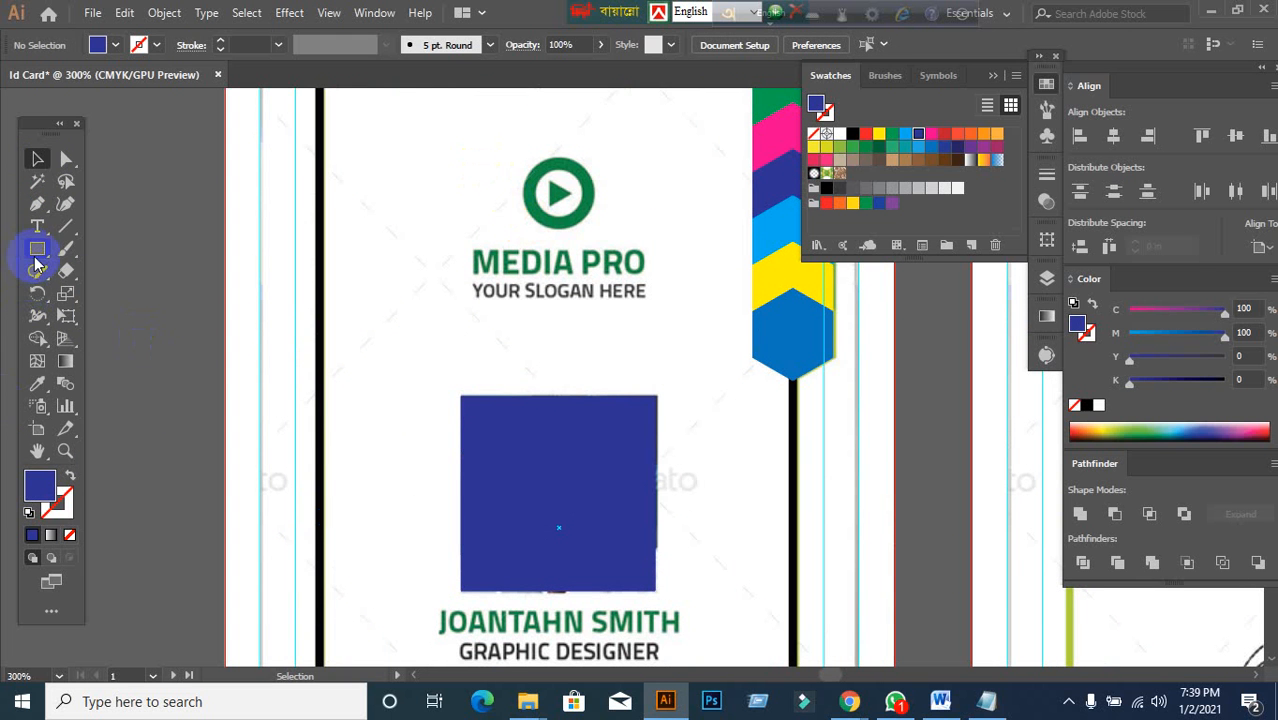
- Draw a small blue square near the card's top-left with the Rectangle tool
drag(36, 258, 100, 255)
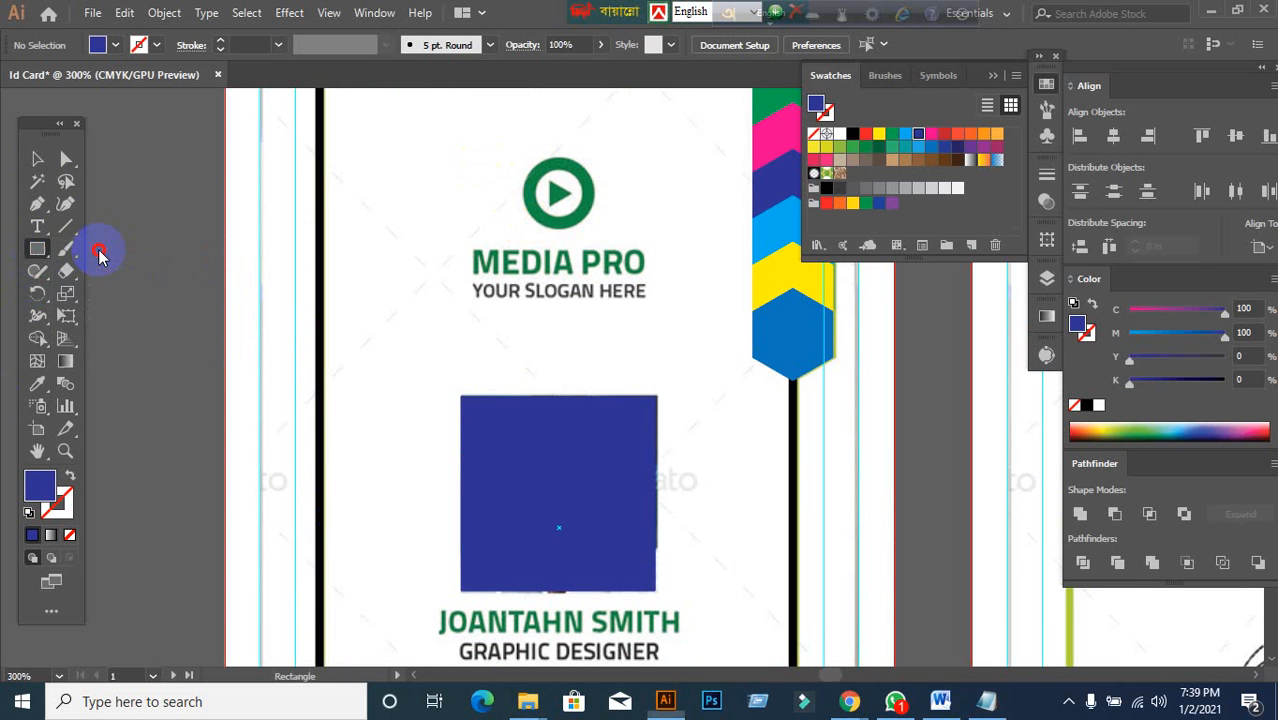
scroll(524, 250, up, 1)
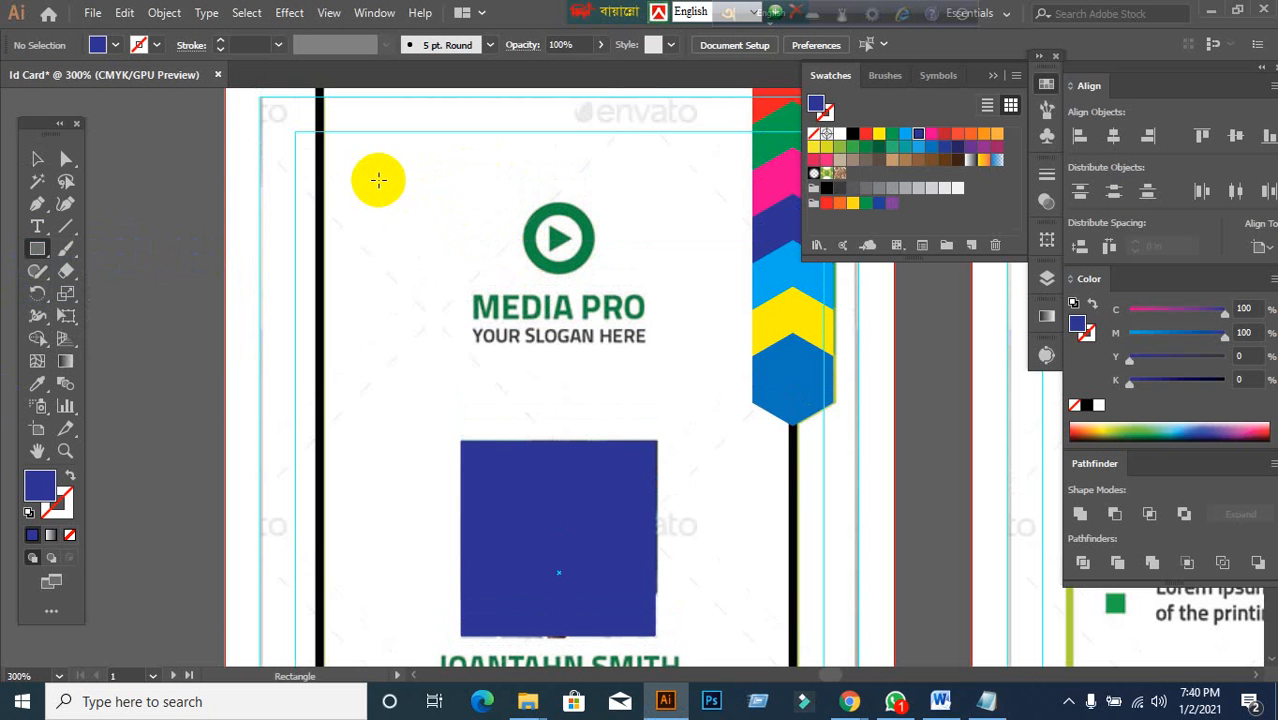
drag(378, 180, 430, 229)
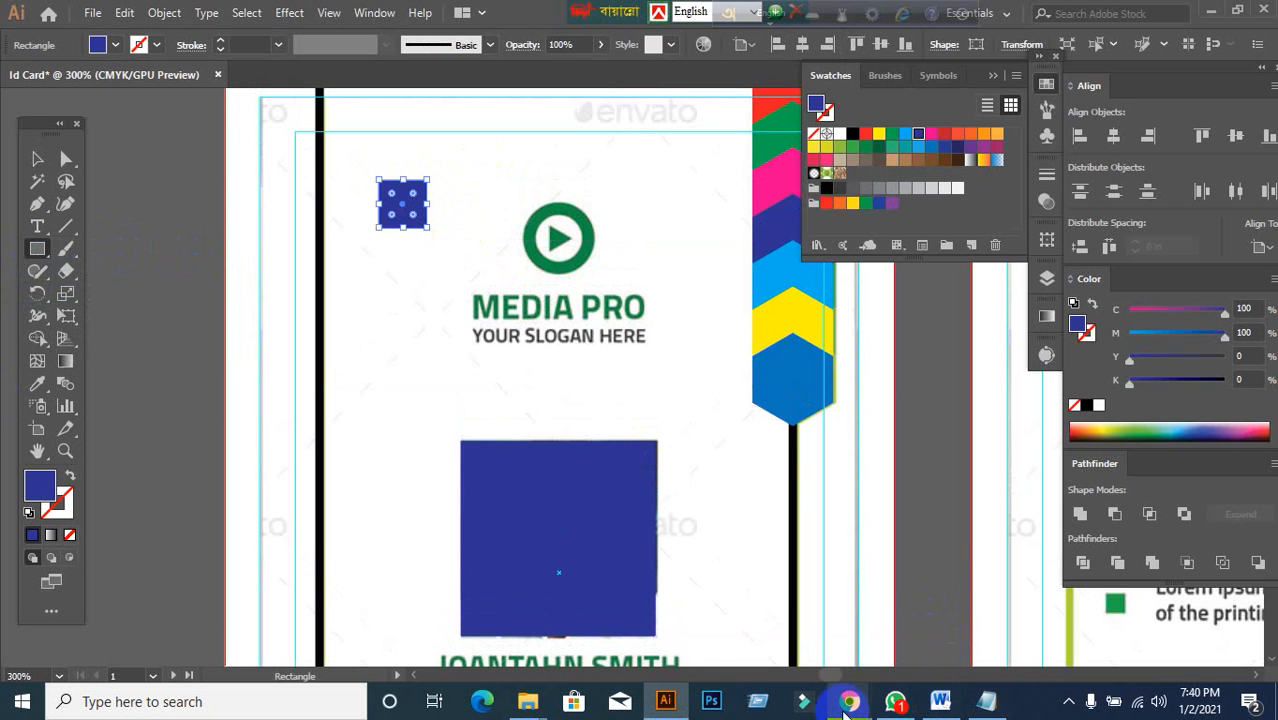
- Admit two waiting participants into the Meet call, then return to the ID card design
mouse_move(848, 703)
click(750, 628)
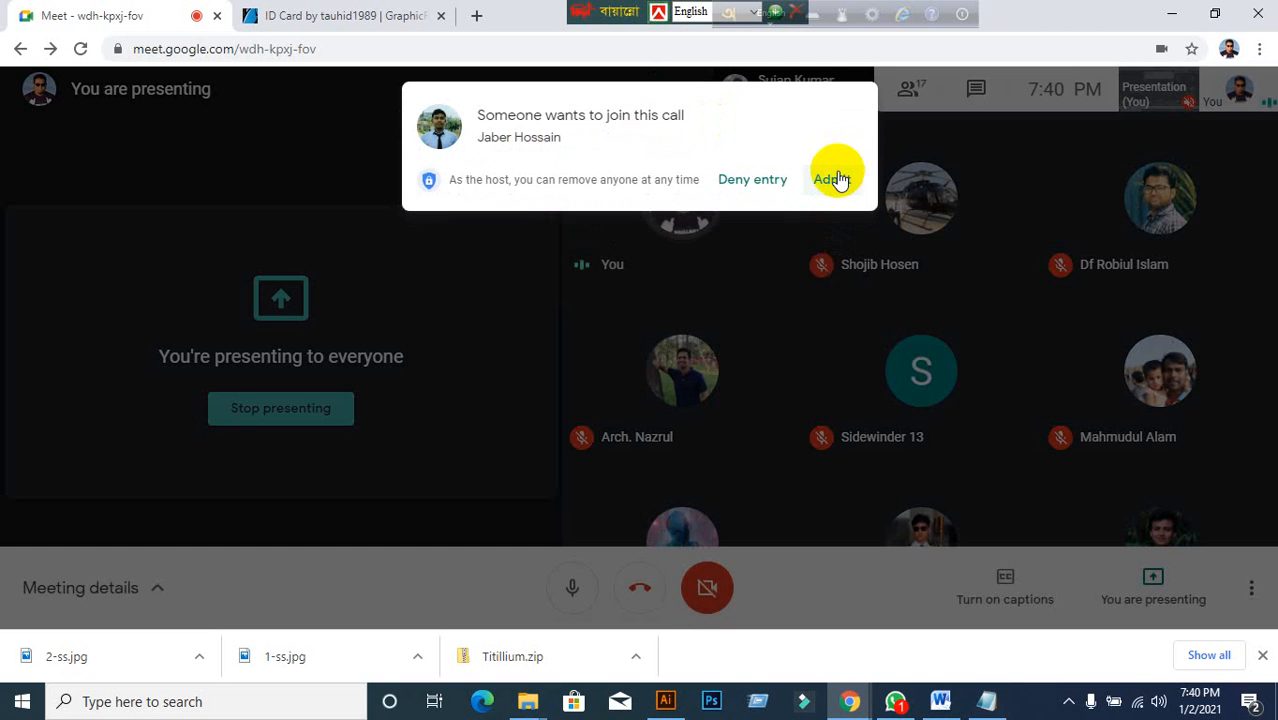
click(838, 179)
key(alt+Tab)
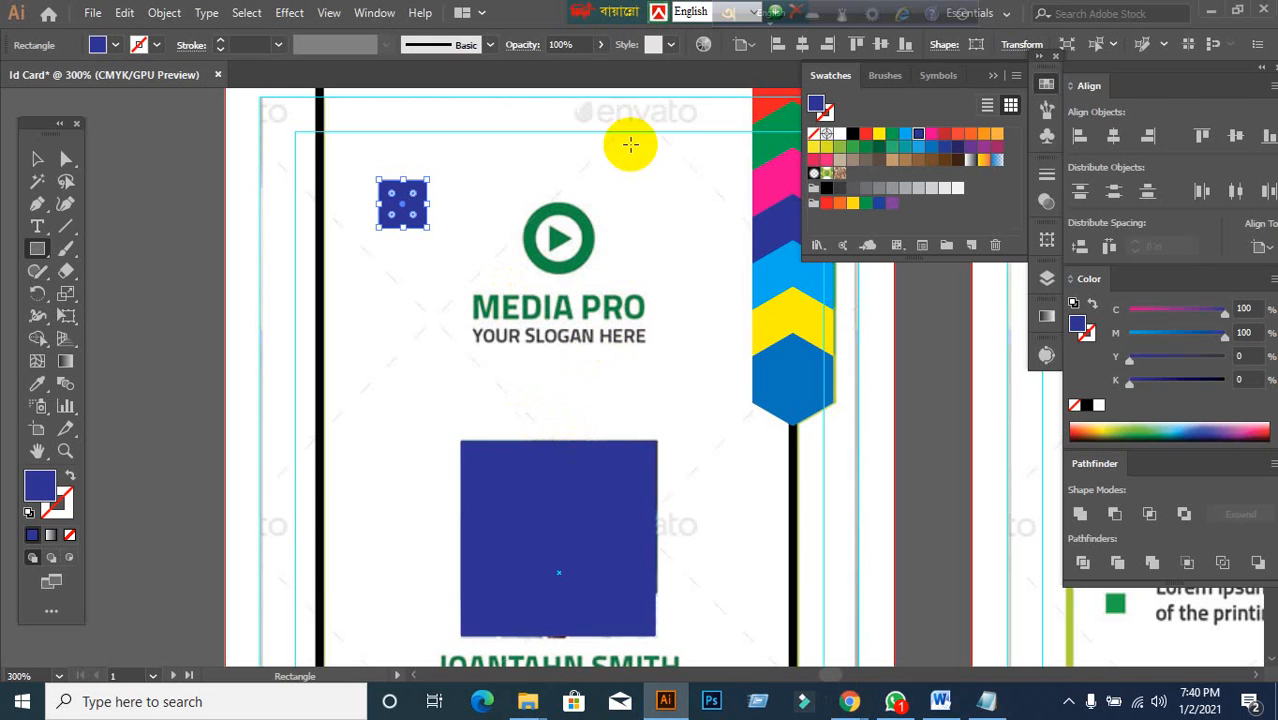
click(848, 703)
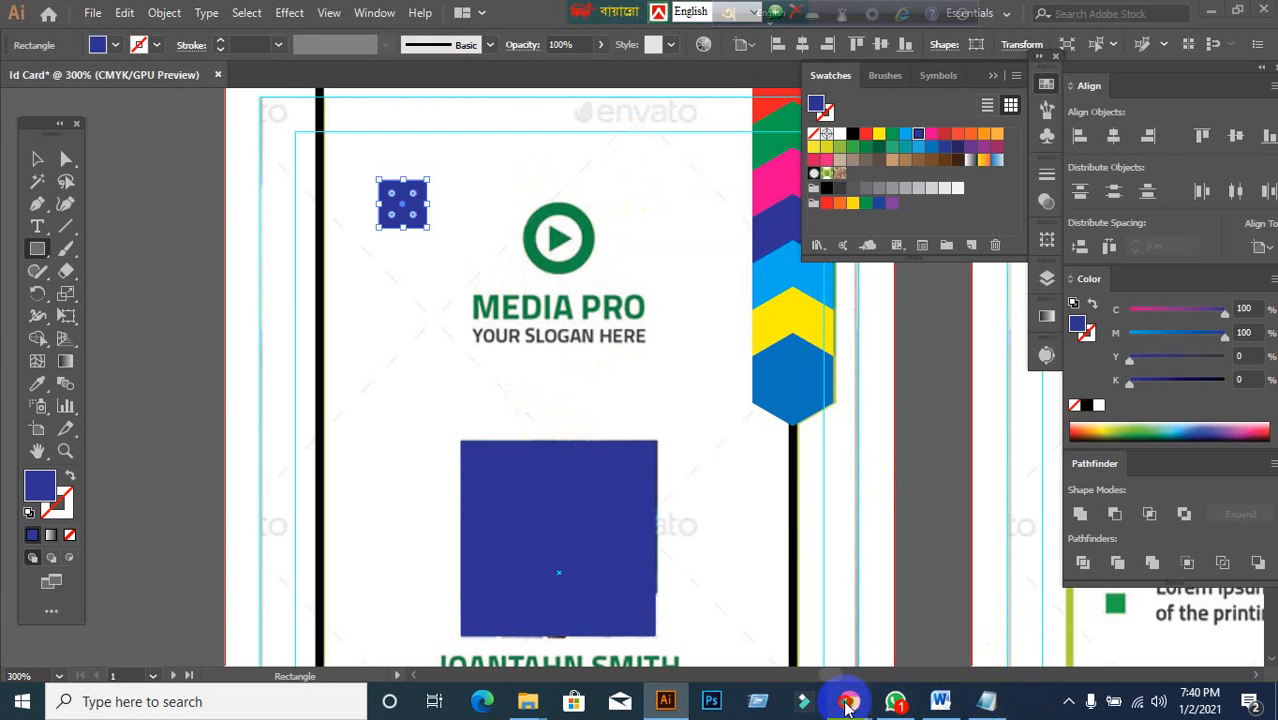
click(745, 635)
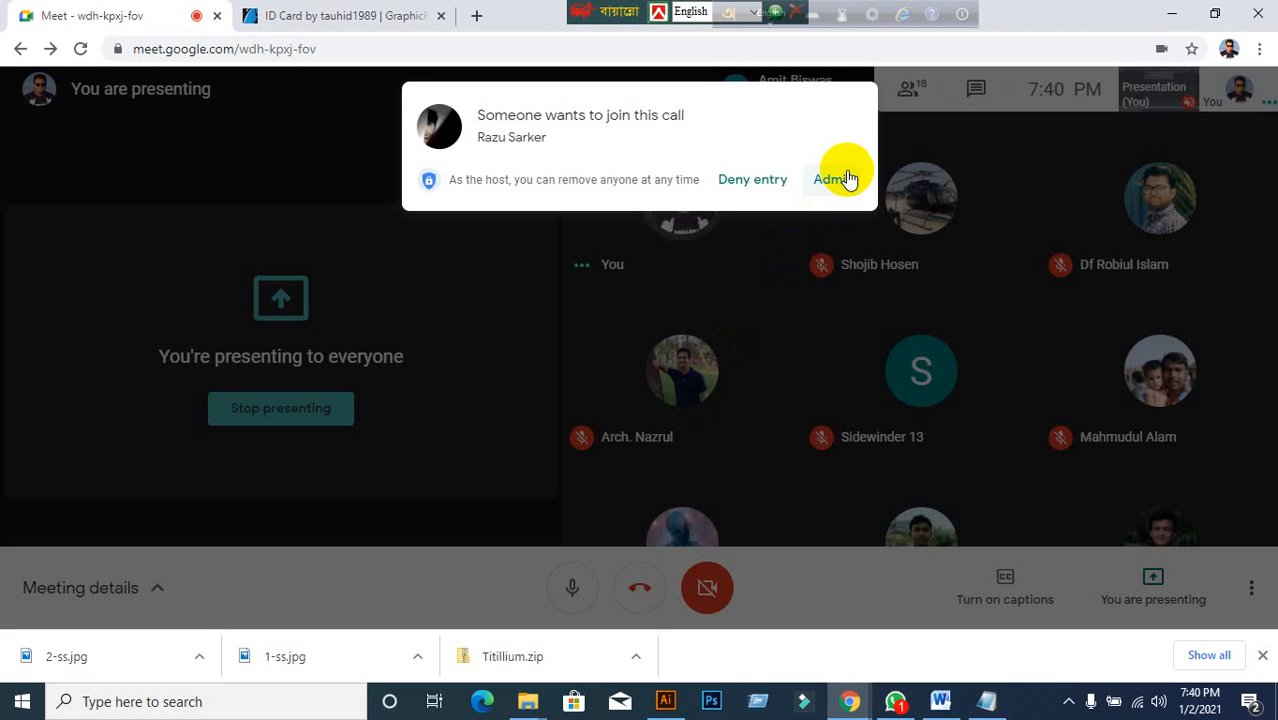
click(845, 179)
key(alt+Tab)
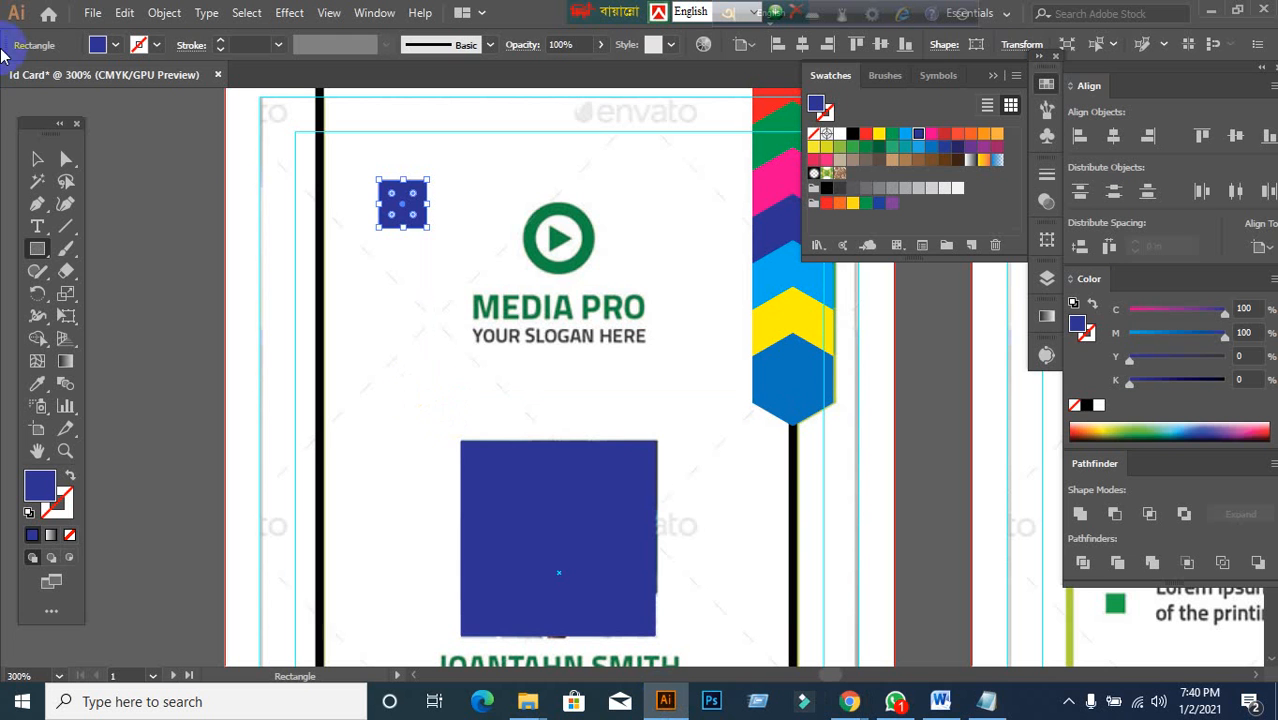
- Replace the square with a small circle near the card's top, set as a blue outline with no fill
click(36, 162)
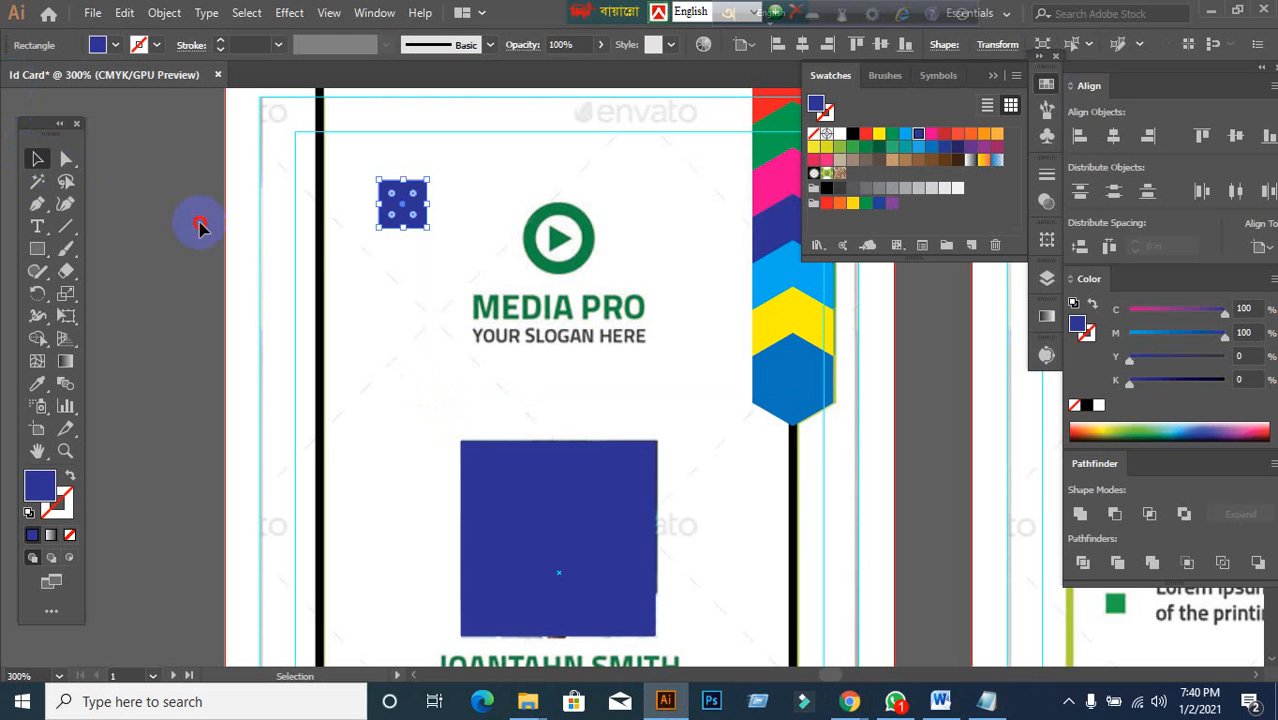
key(Delete)
click(369, 255)
drag(40, 255, 113, 295)
drag(435, 184, 500, 247)
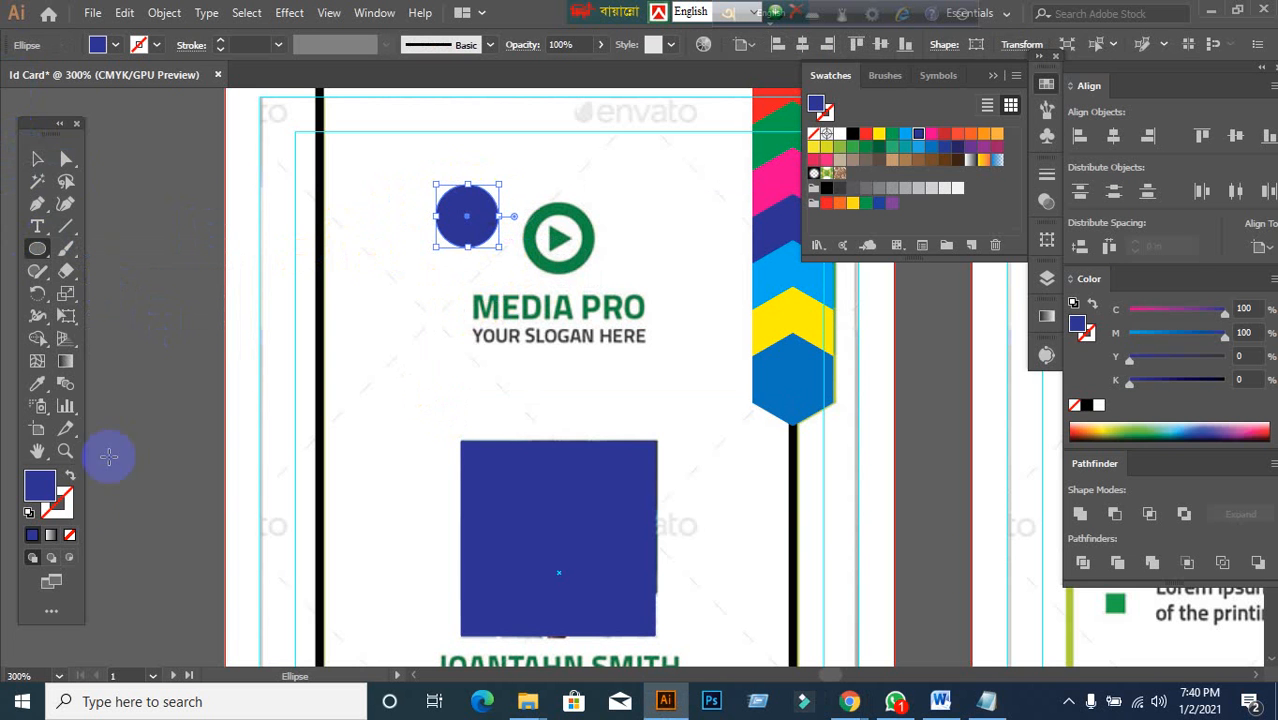
click(71, 479)
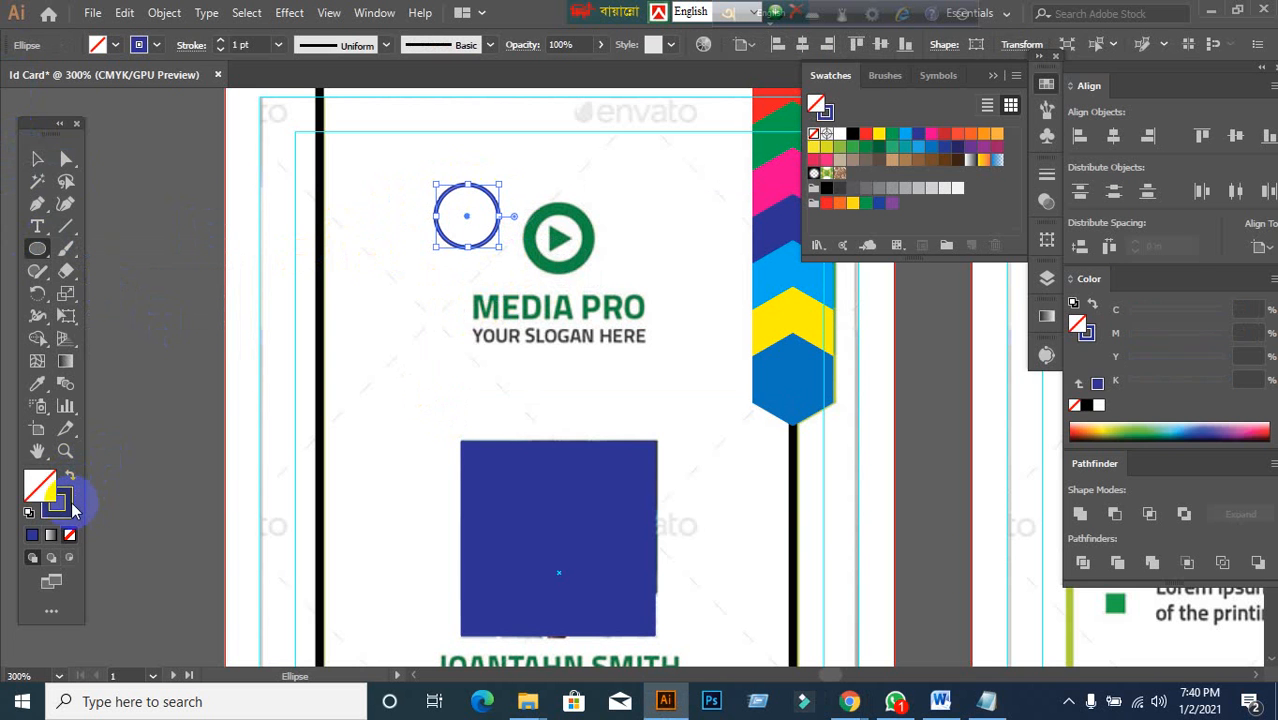
- Thicken the circle's outline to 4 pt and shrink the ring slightly
click(35, 162)
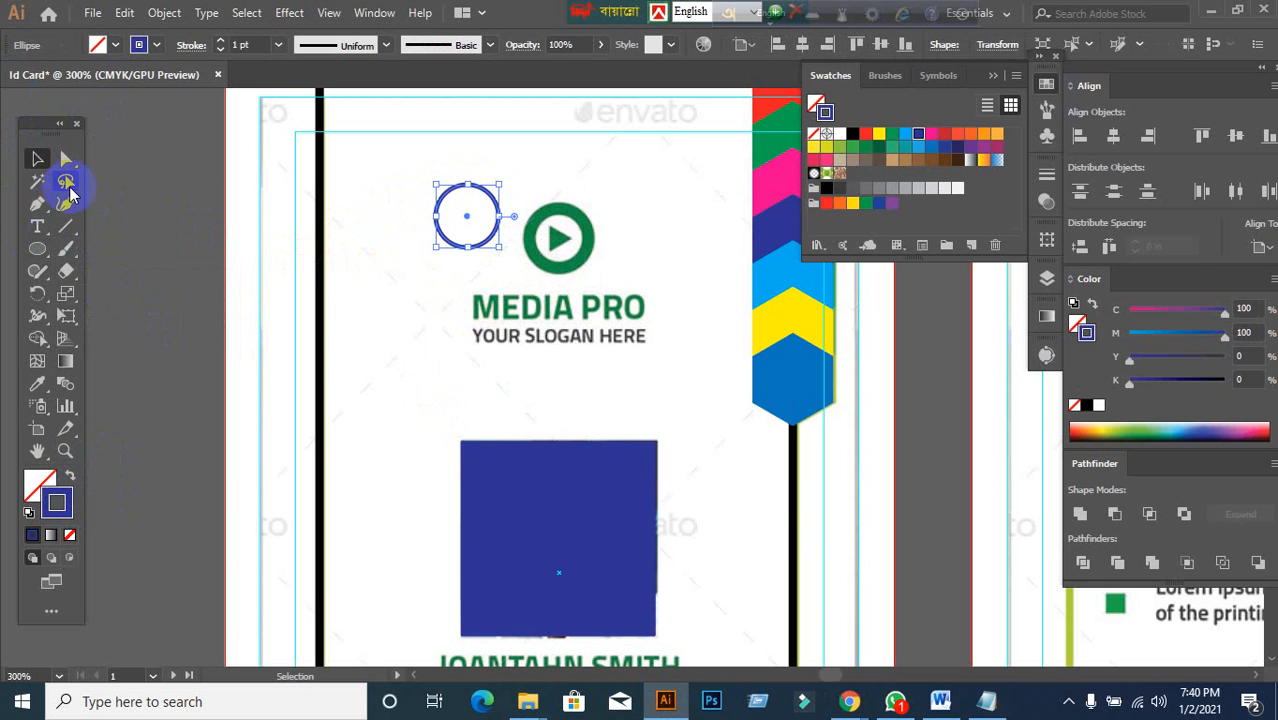
text(4)
key(Return)
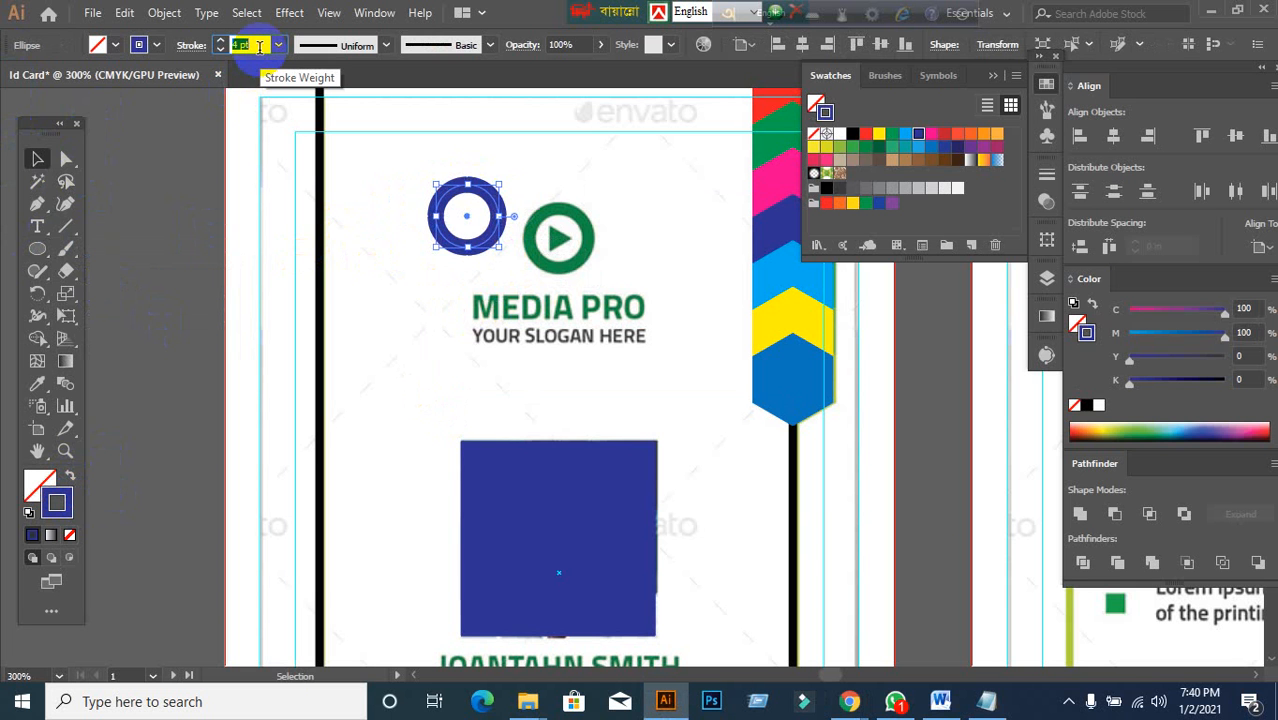
click(271, 220)
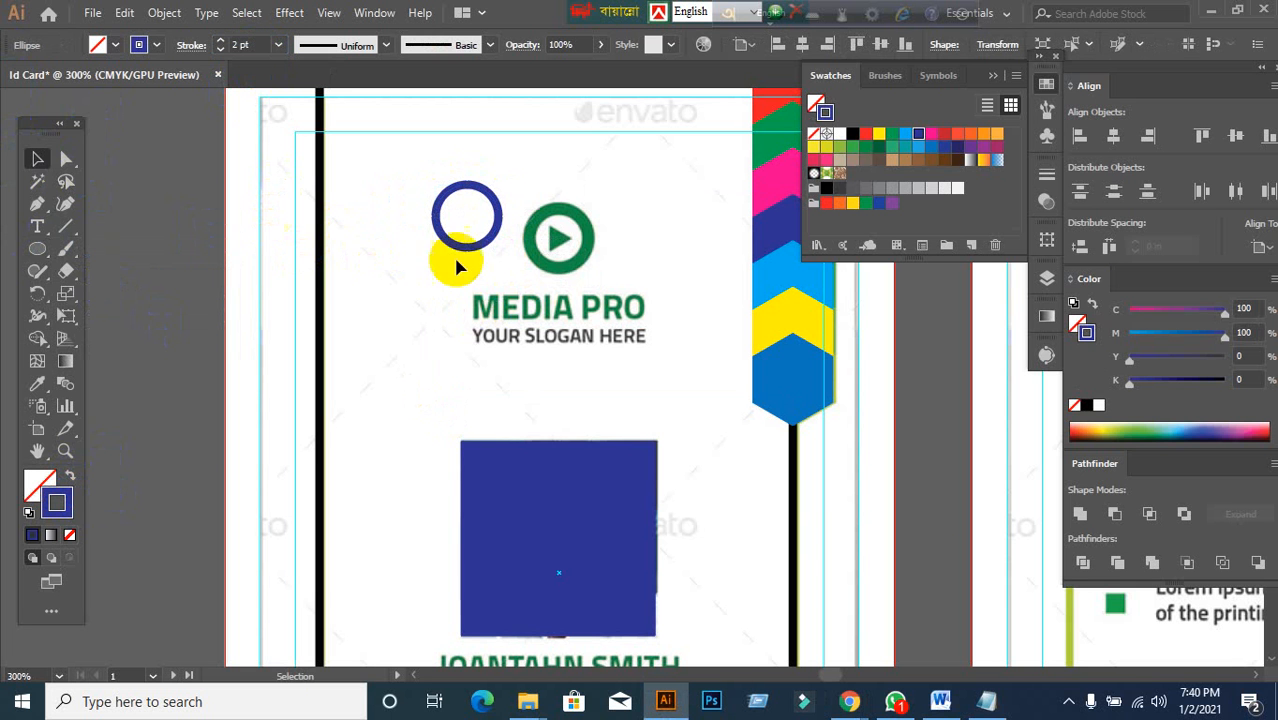
click(495, 250)
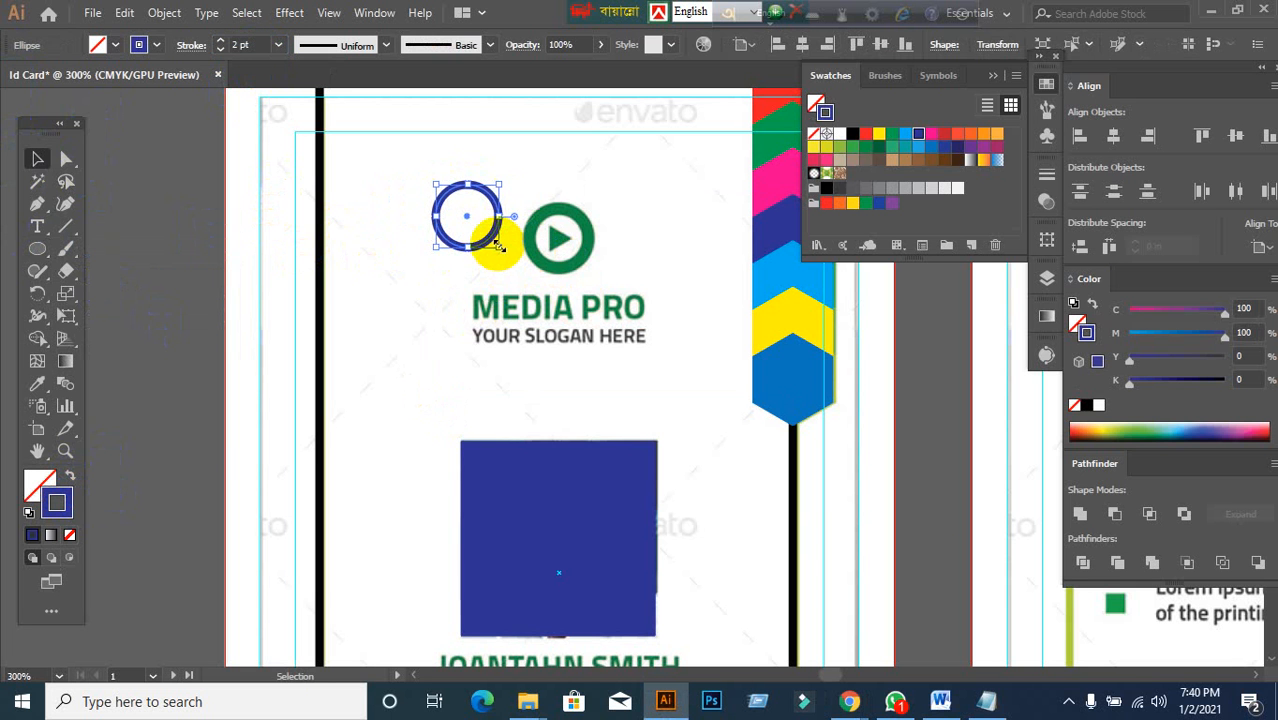
mouse_move(498, 246)
mouse_down()
mouse_move(494, 231)
mouse_move(571, 271)
mouse_move(562, 252)
mouse_up()
click(532, 337)
- Set the ring's outline to 3 pt and resize it to fit around the green play logo
click(252, 47)
key(Up)
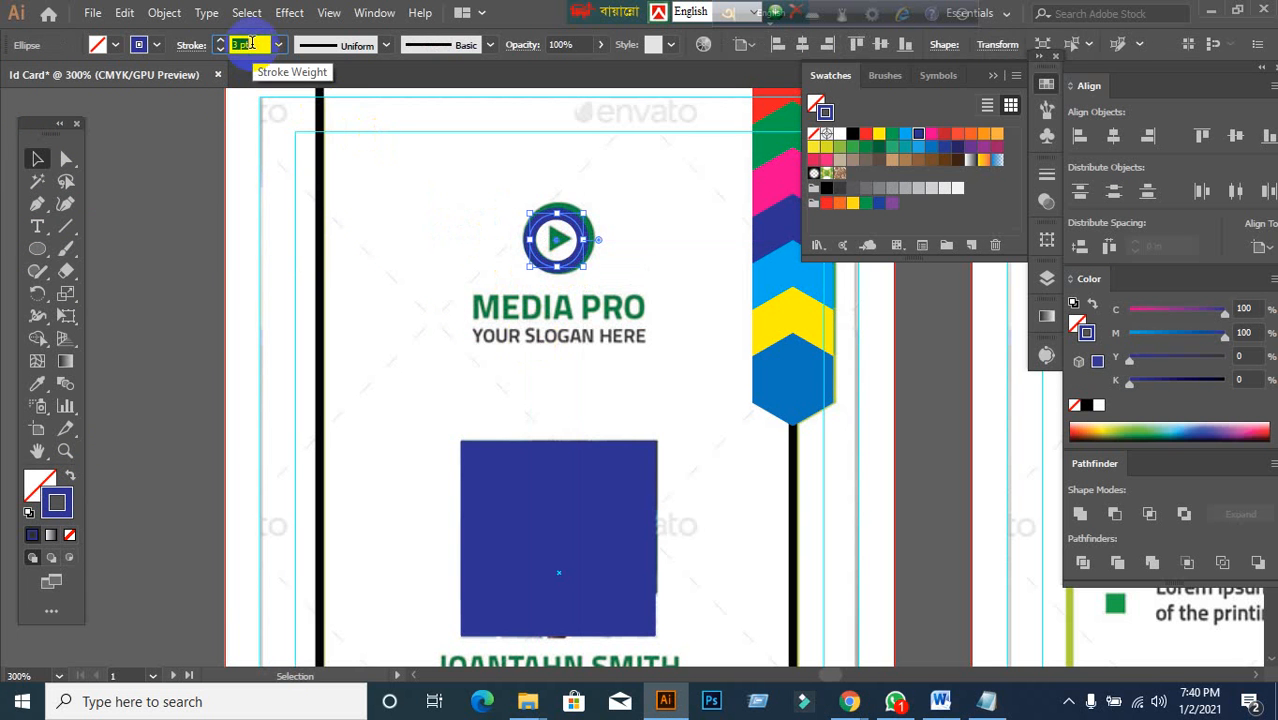
click(578, 398)
scroll(587, 258, up, 2)
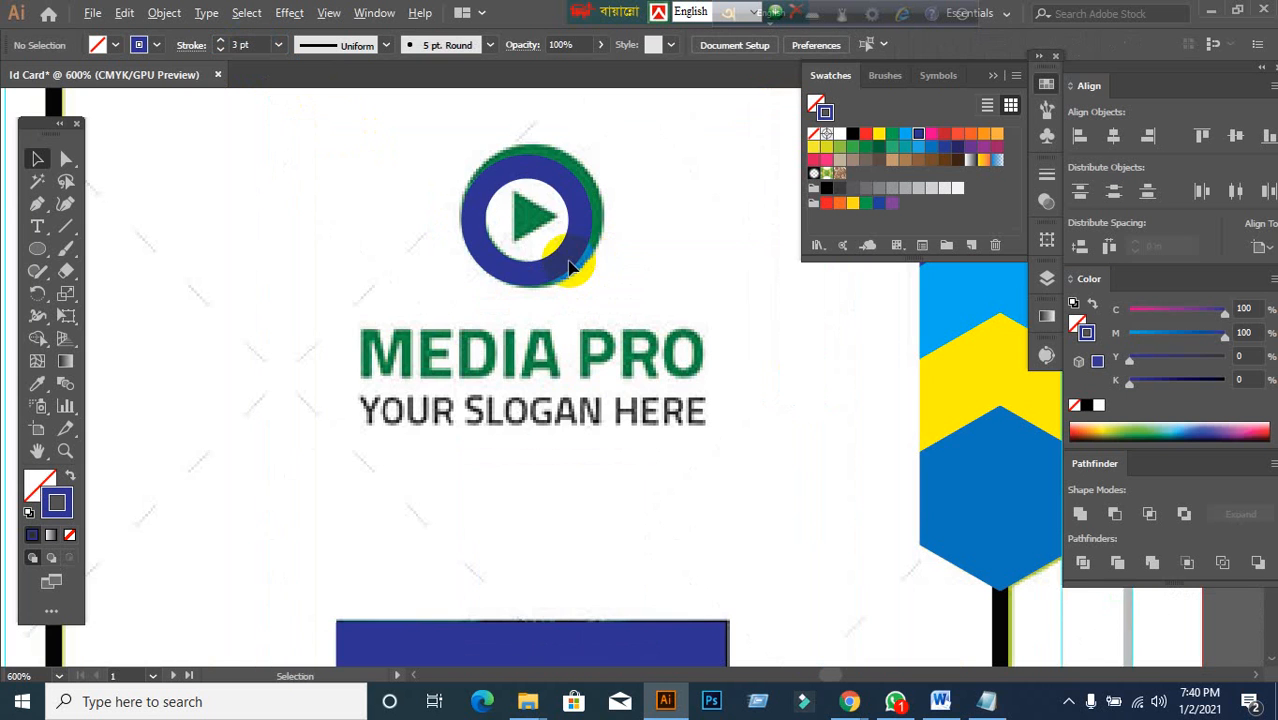
drag(569, 259, 637, 305)
click(637, 305)
scroll(591, 282, down, 1)
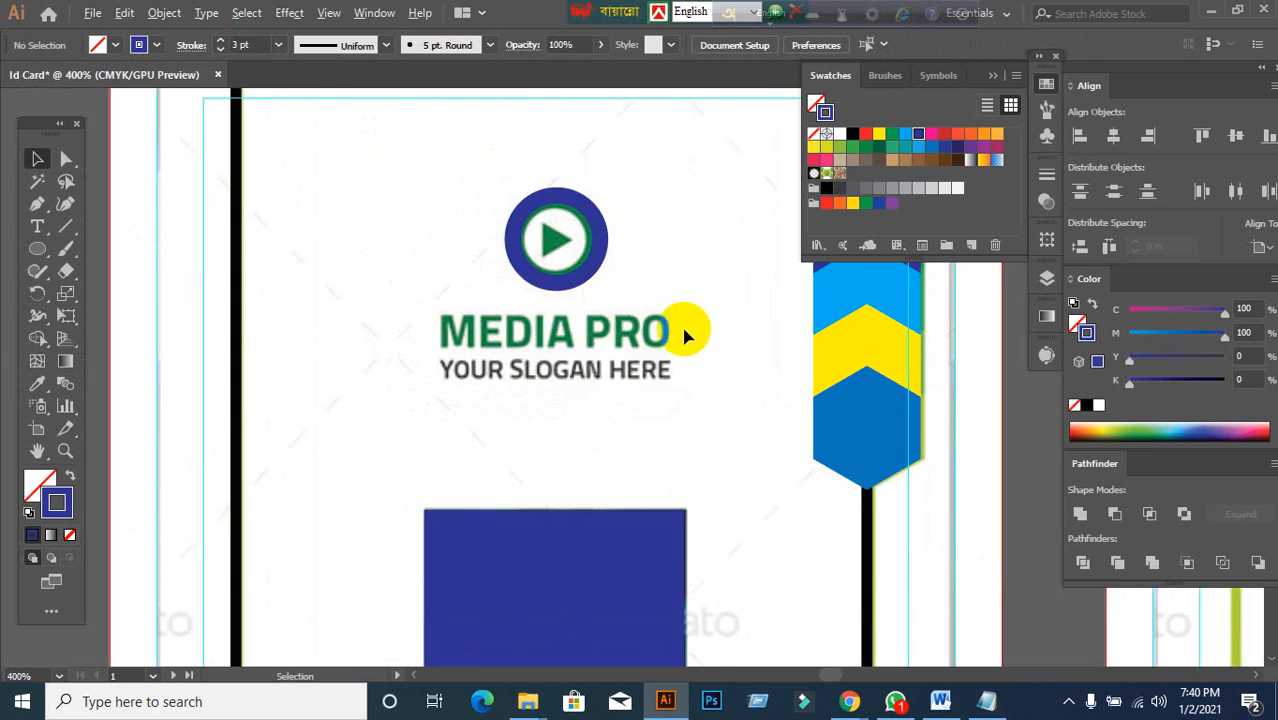
scroll(686, 330, down, 1)
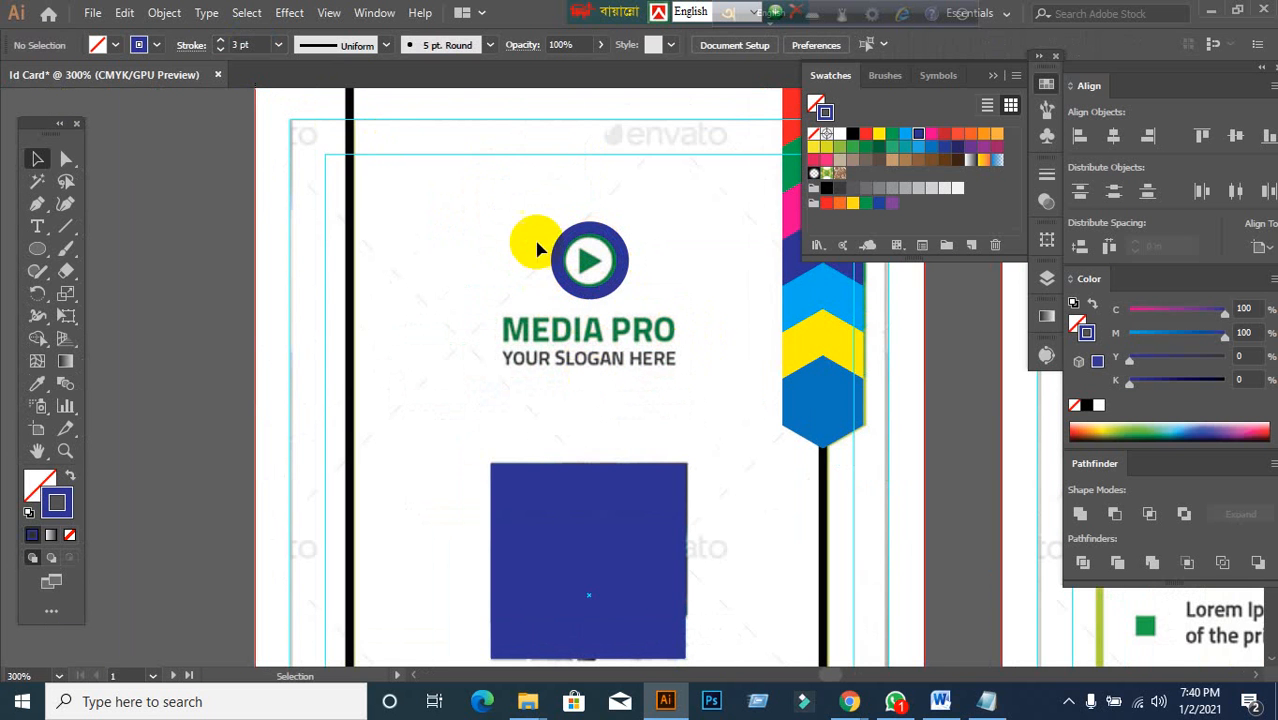
- Move a stray blue ring off the logo, shrink it to a small dot and delete it
drag(531, 229, 686, 350)
click(645, 339)
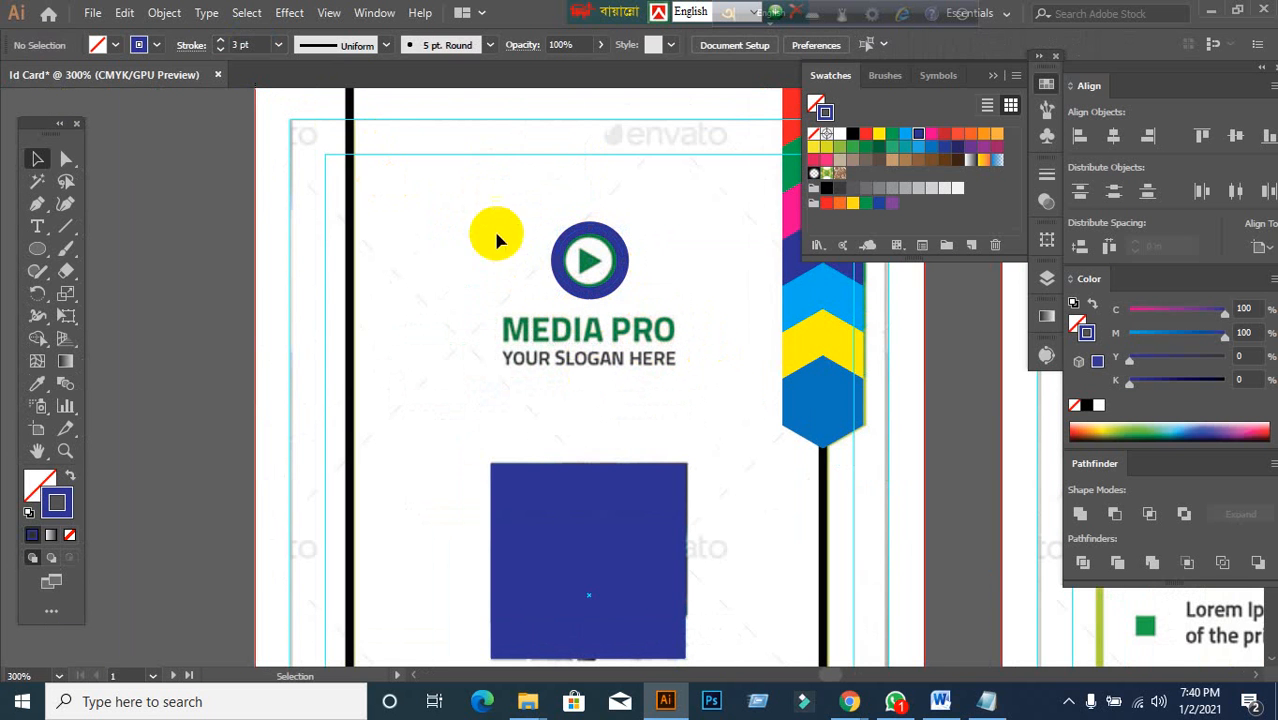
drag(504, 194, 660, 306)
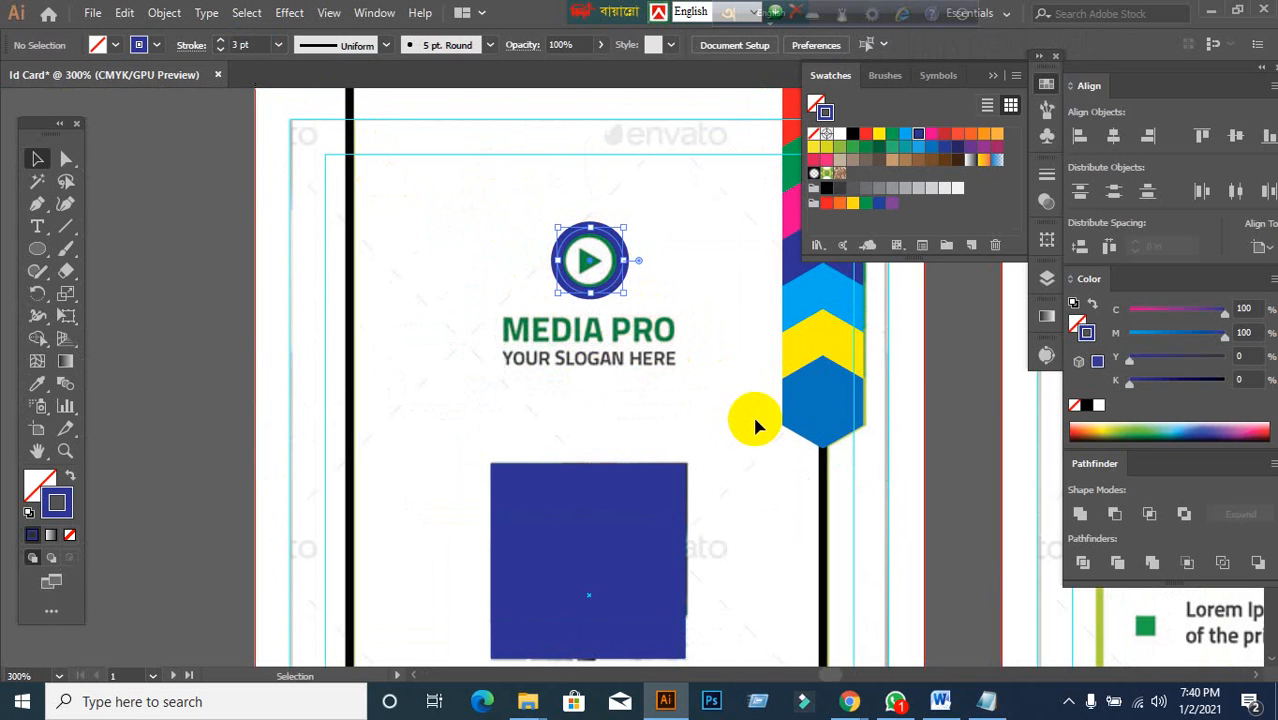
click(164, 13)
click(557, 196)
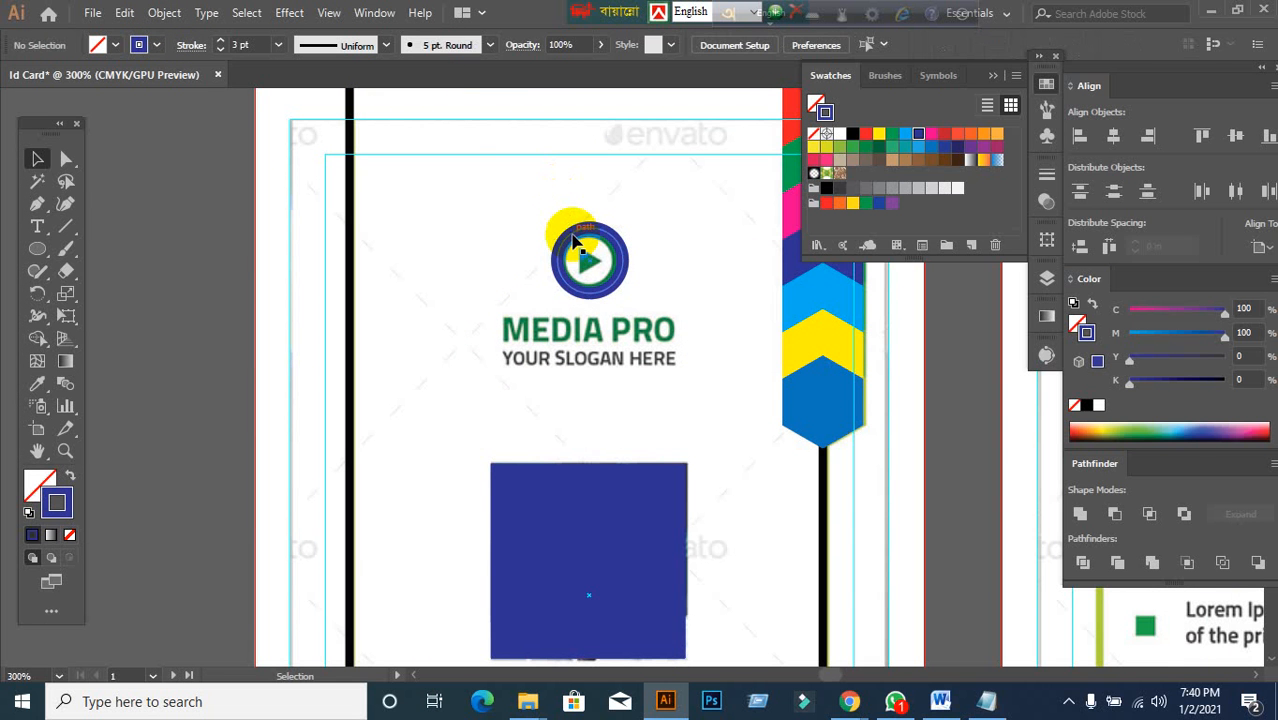
drag(575, 242, 451, 168)
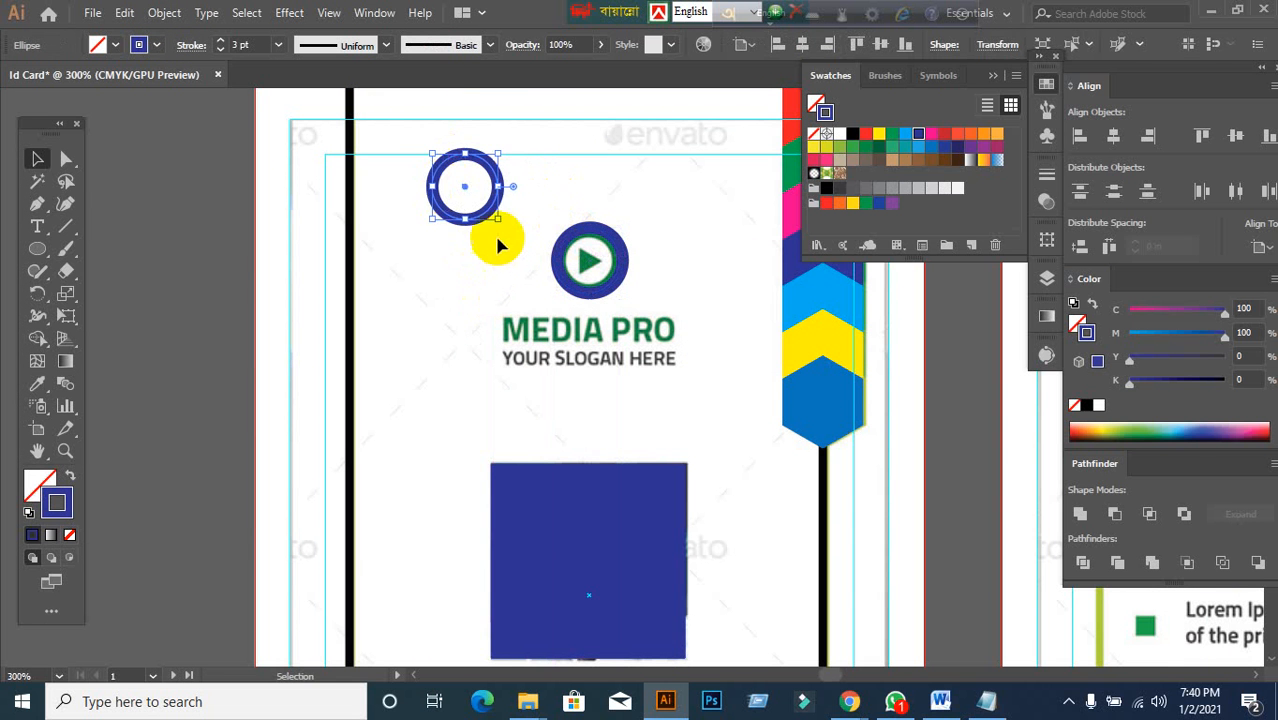
drag(497, 222, 457, 195)
drag(398, 120, 510, 237)
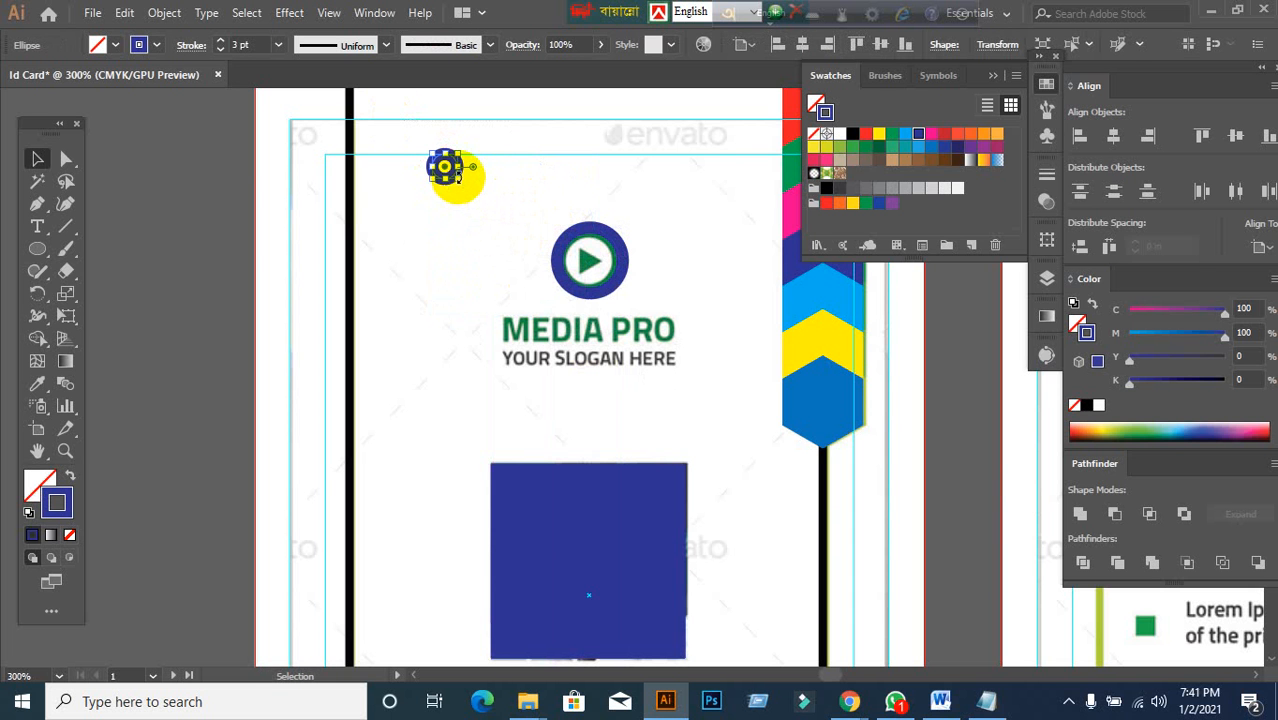
drag(459, 186, 446, 168)
click(478, 242)
drag(400, 128, 491, 228)
key(Delete)
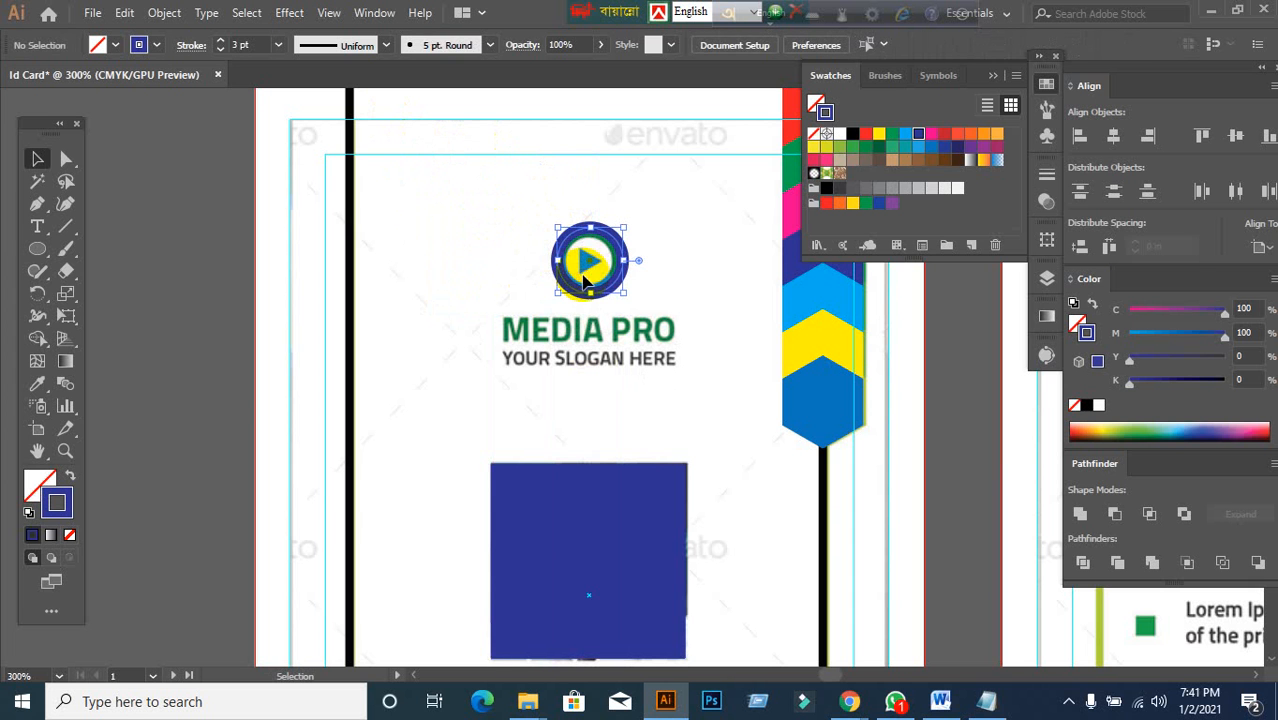
- Alt-drag a copy of the logo ring to the upper left, then switch to the Meet call
click(585, 288)
drag(585, 290, 480, 216)
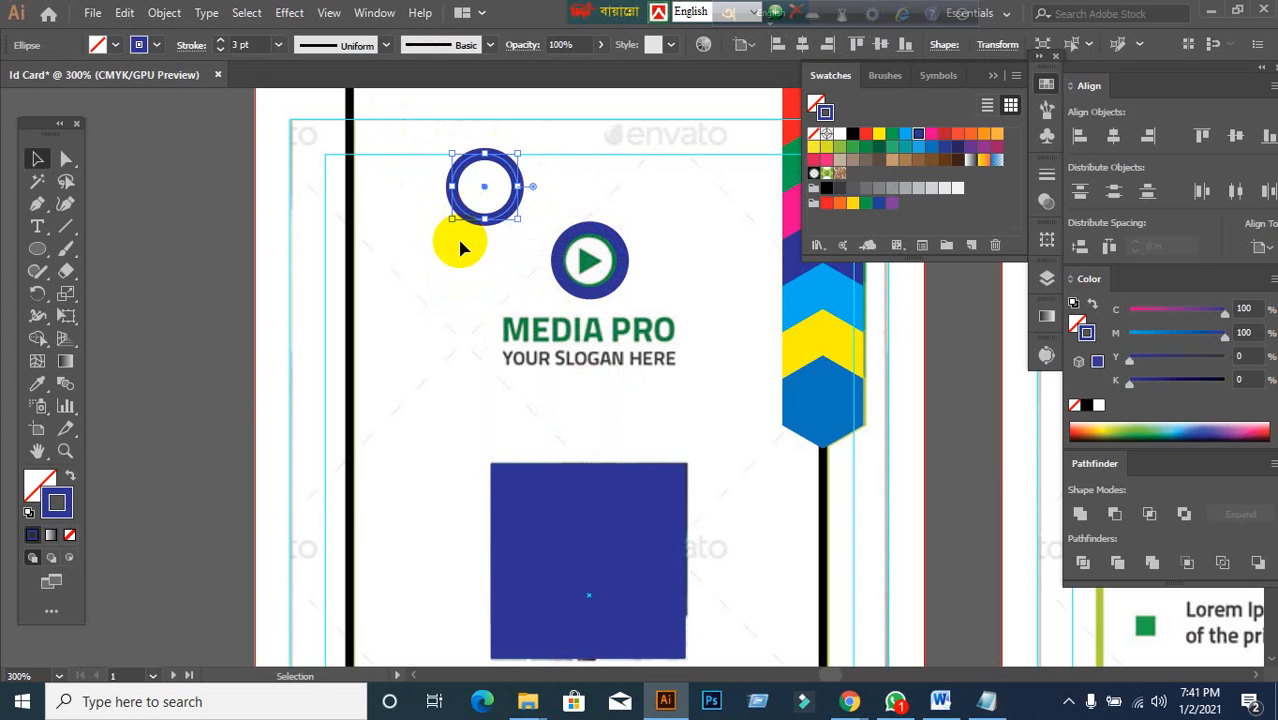
click(849, 701)
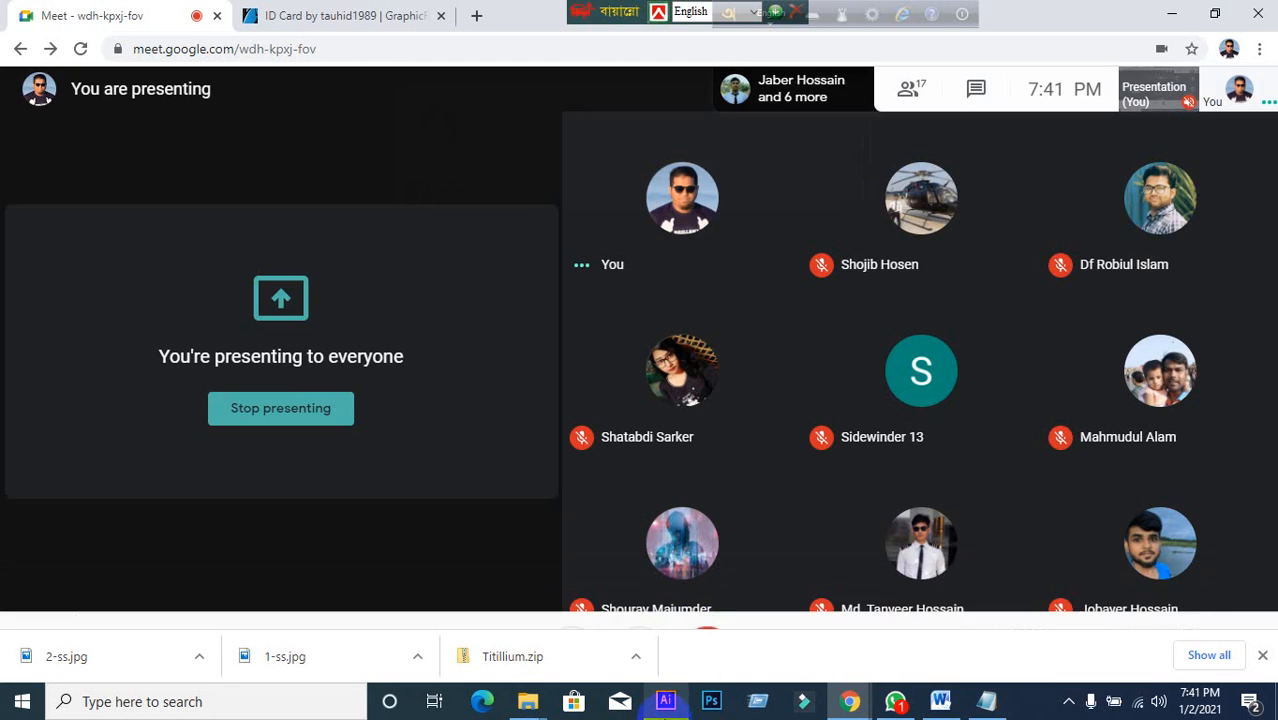
- Back in Illustrator, expand the copied blue ring's fill and stroke with Object > Expand
click(665, 701)
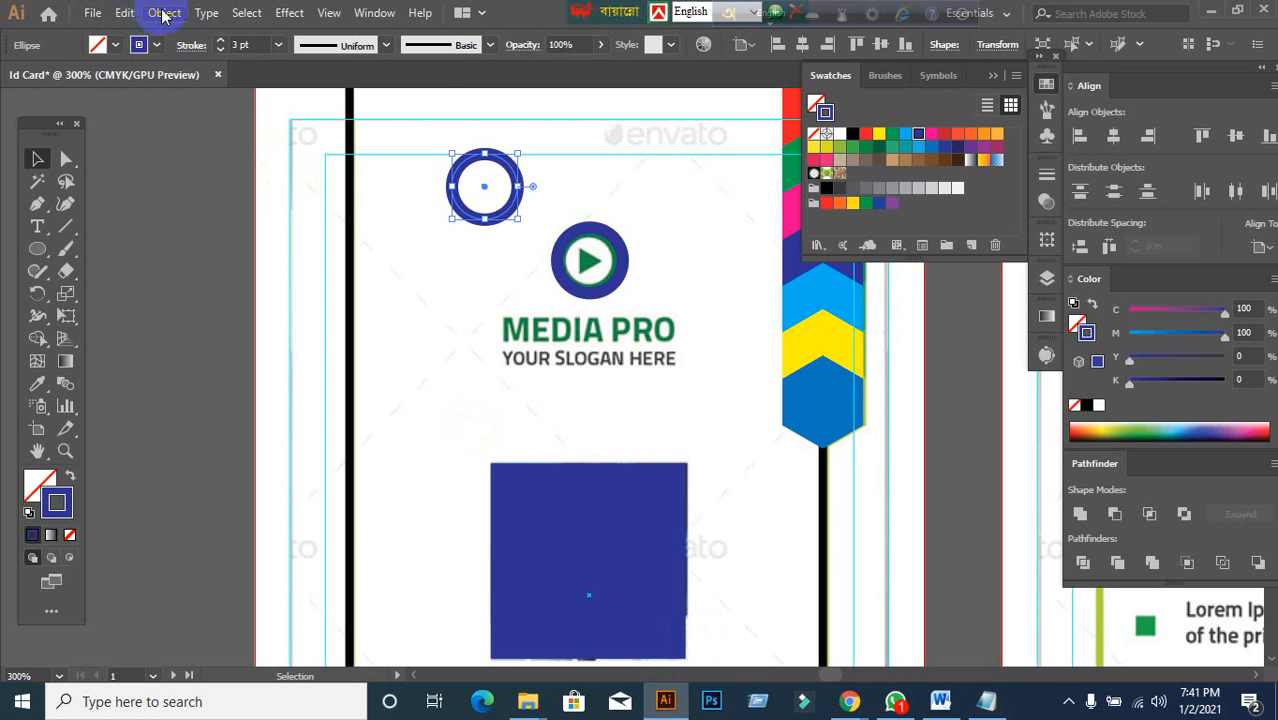
click(163, 13)
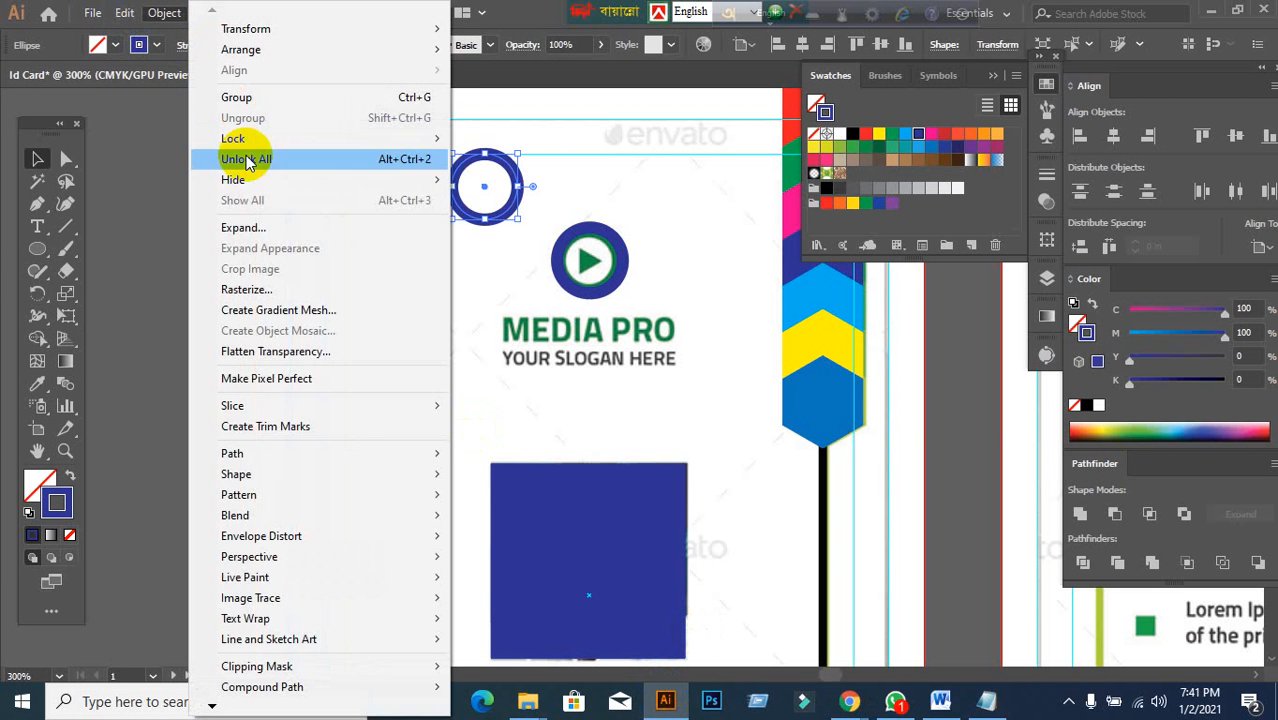
click(262, 229)
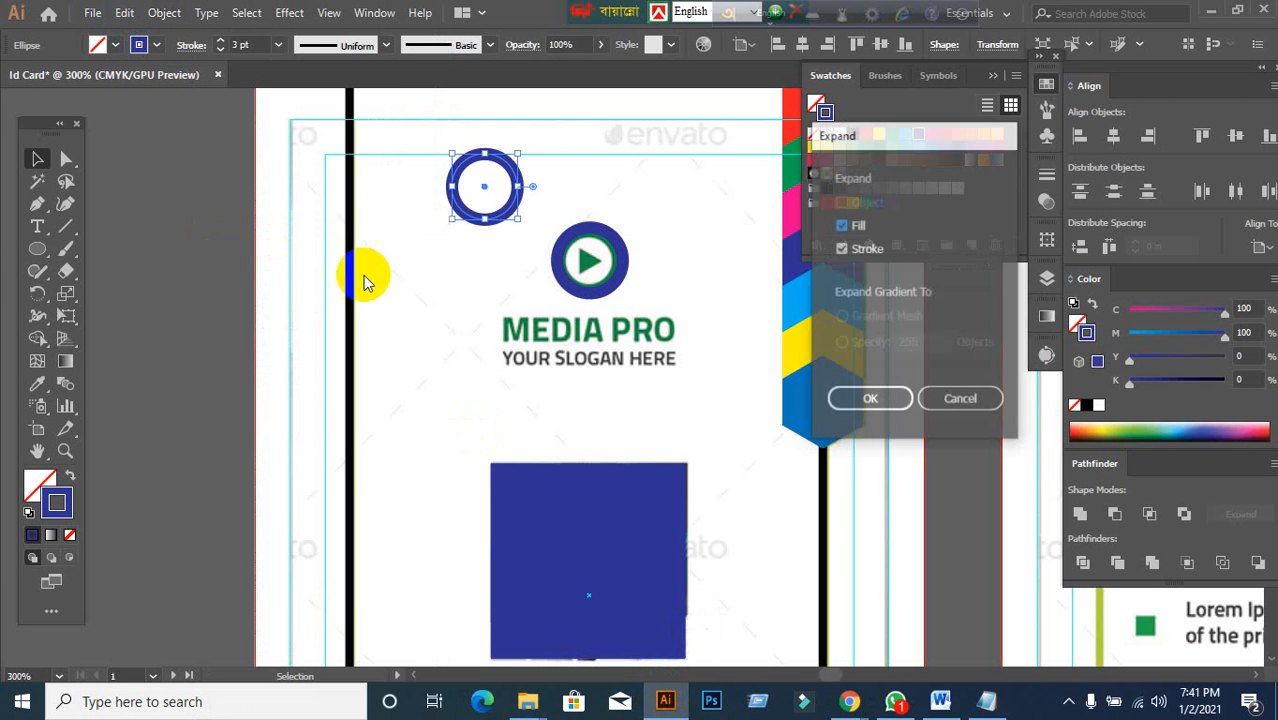
click(872, 400)
click(508, 377)
- Shrink the copied blue ring to a tiny size and delete it
click(506, 225)
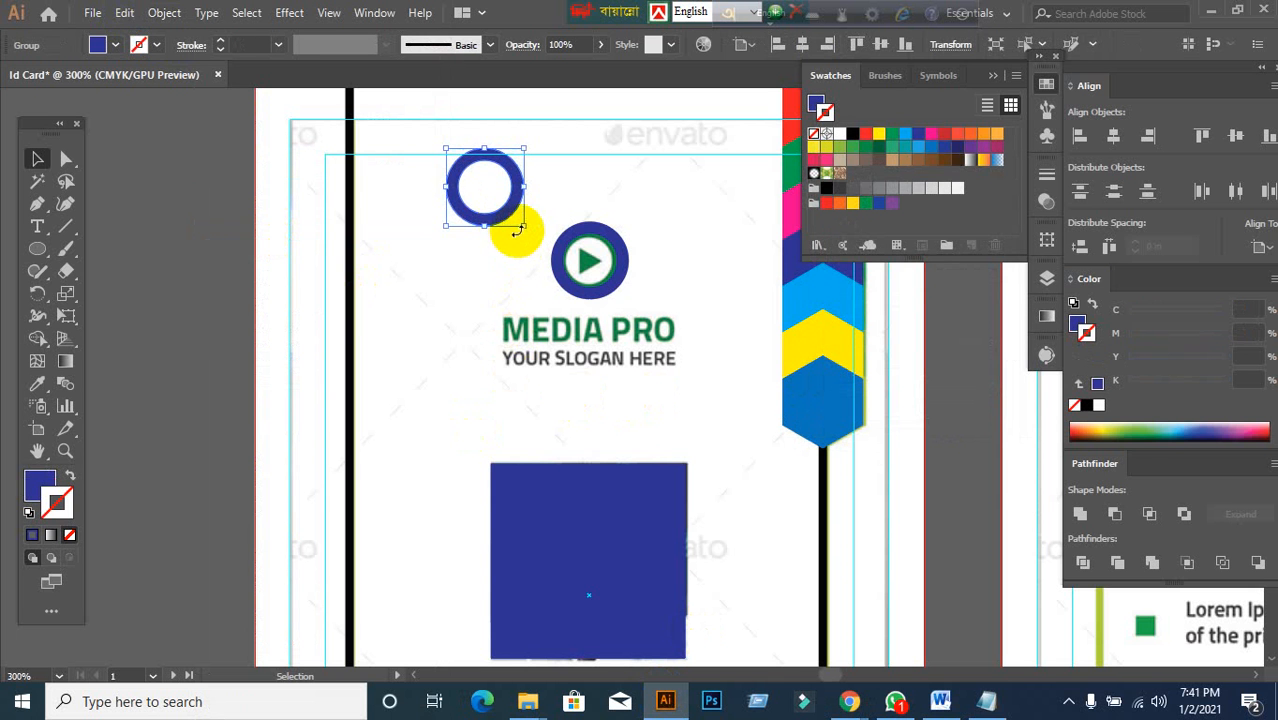
drag(520, 229, 456, 162)
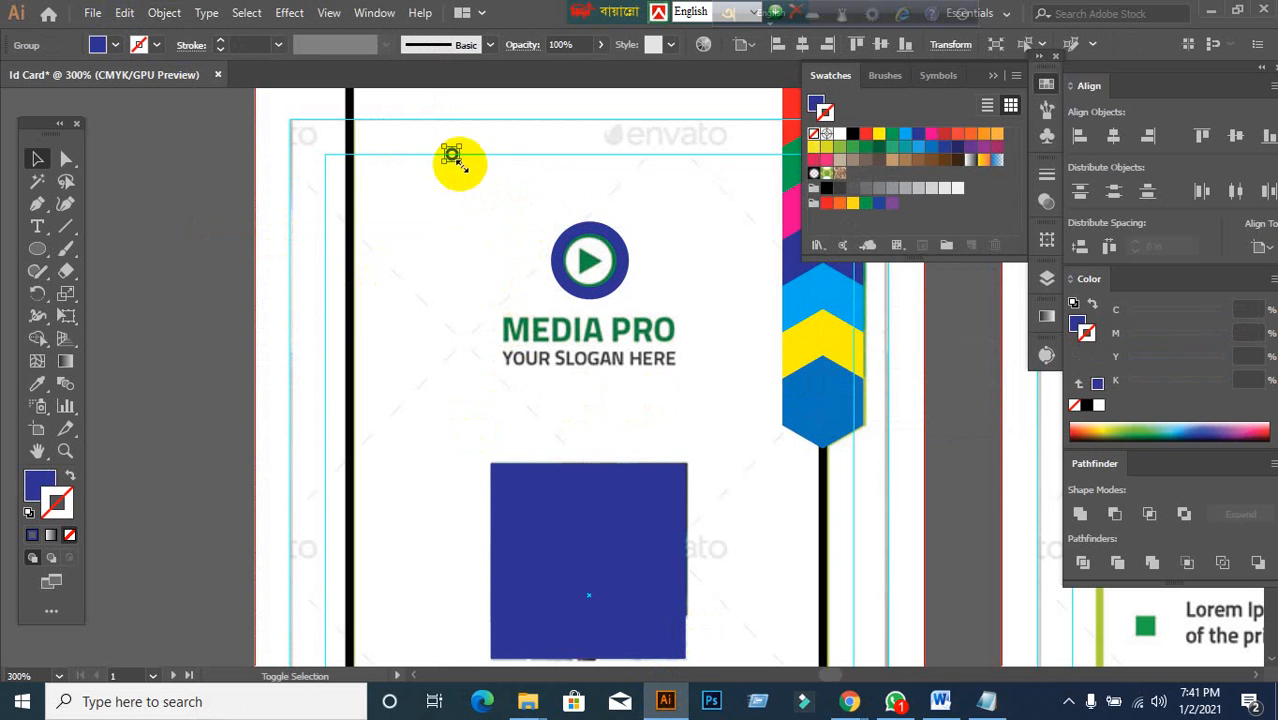
click(478, 222)
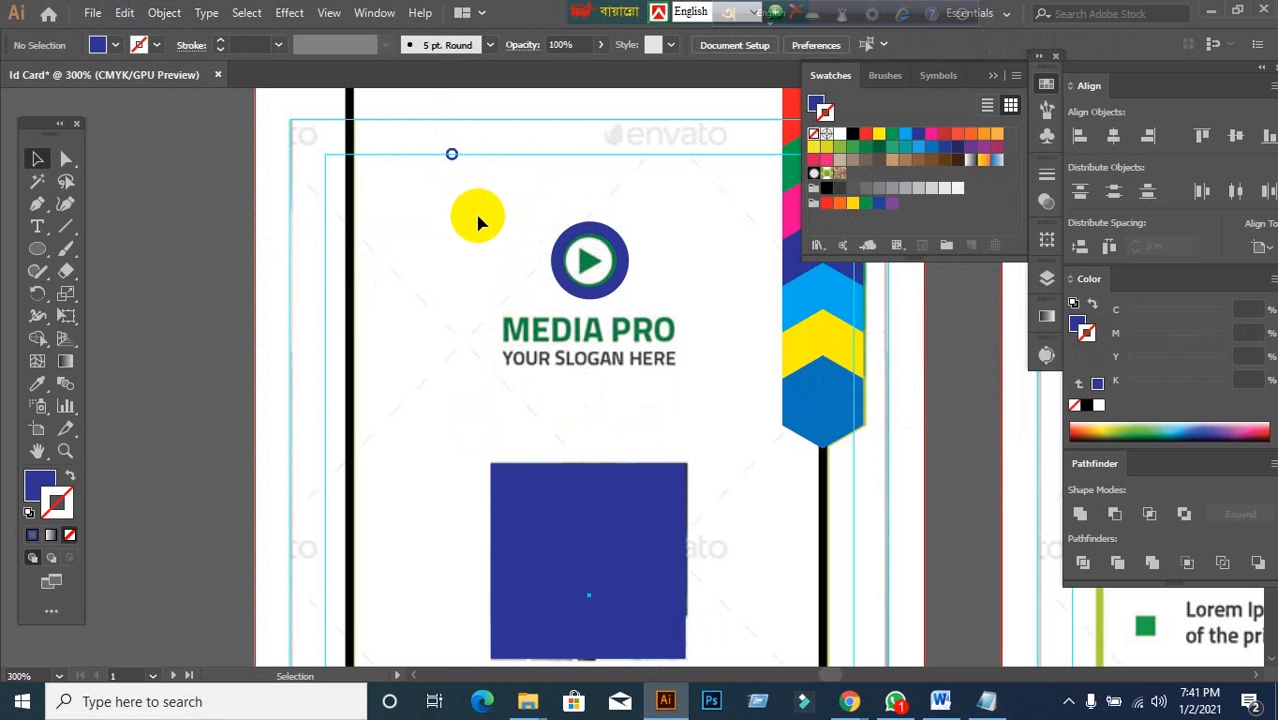
click(451, 153)
key(Delete)
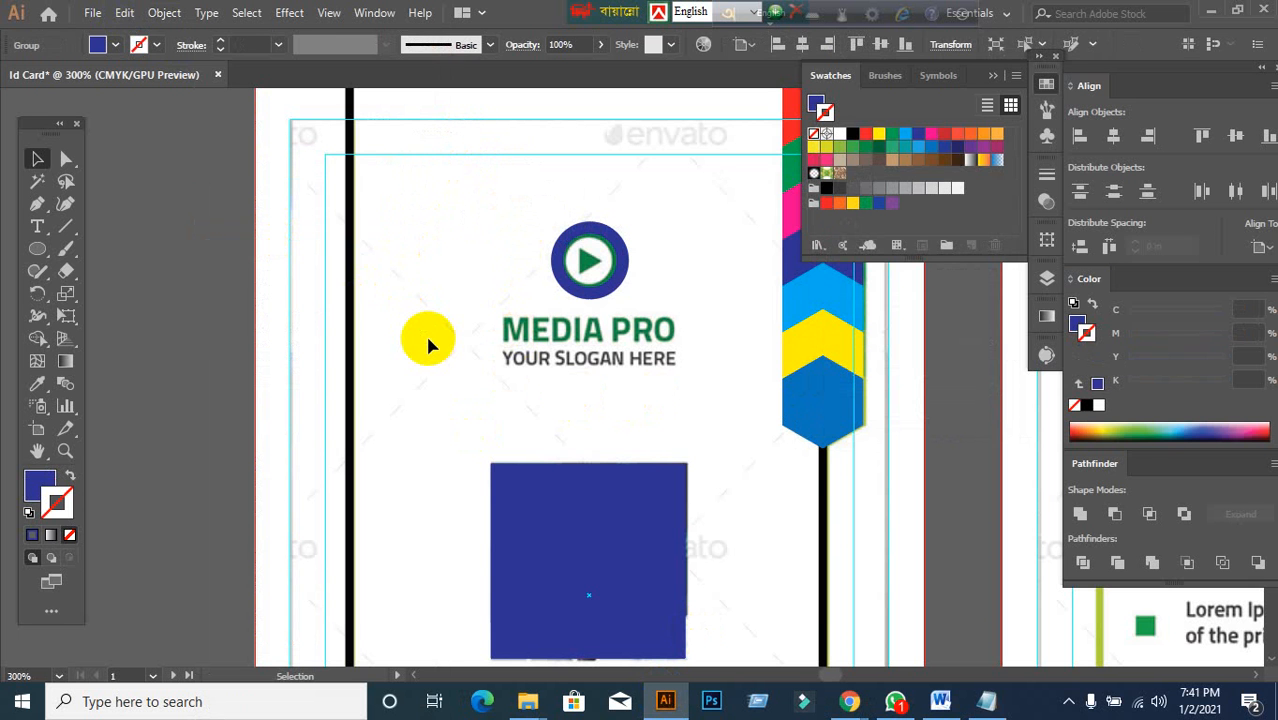
- Expand the logo circle's stroke outline into a filled shape
drag(613, 192, 545, 309)
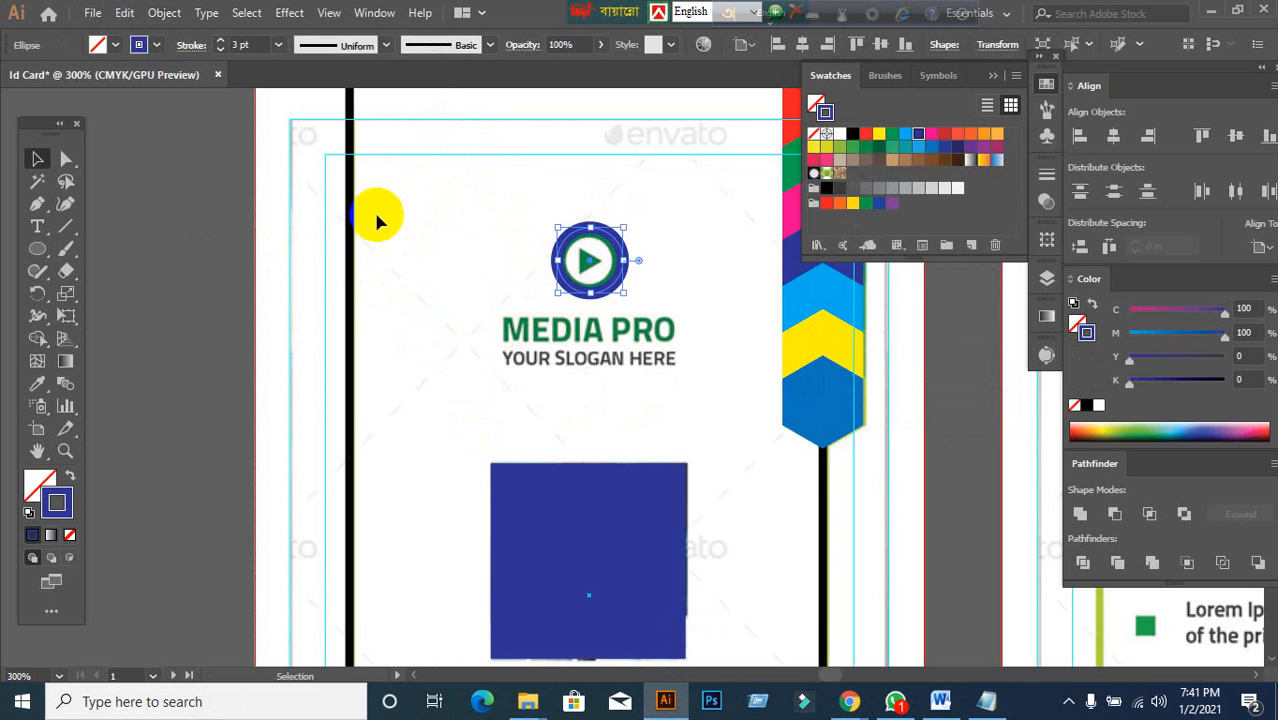
click(164, 12)
click(230, 228)
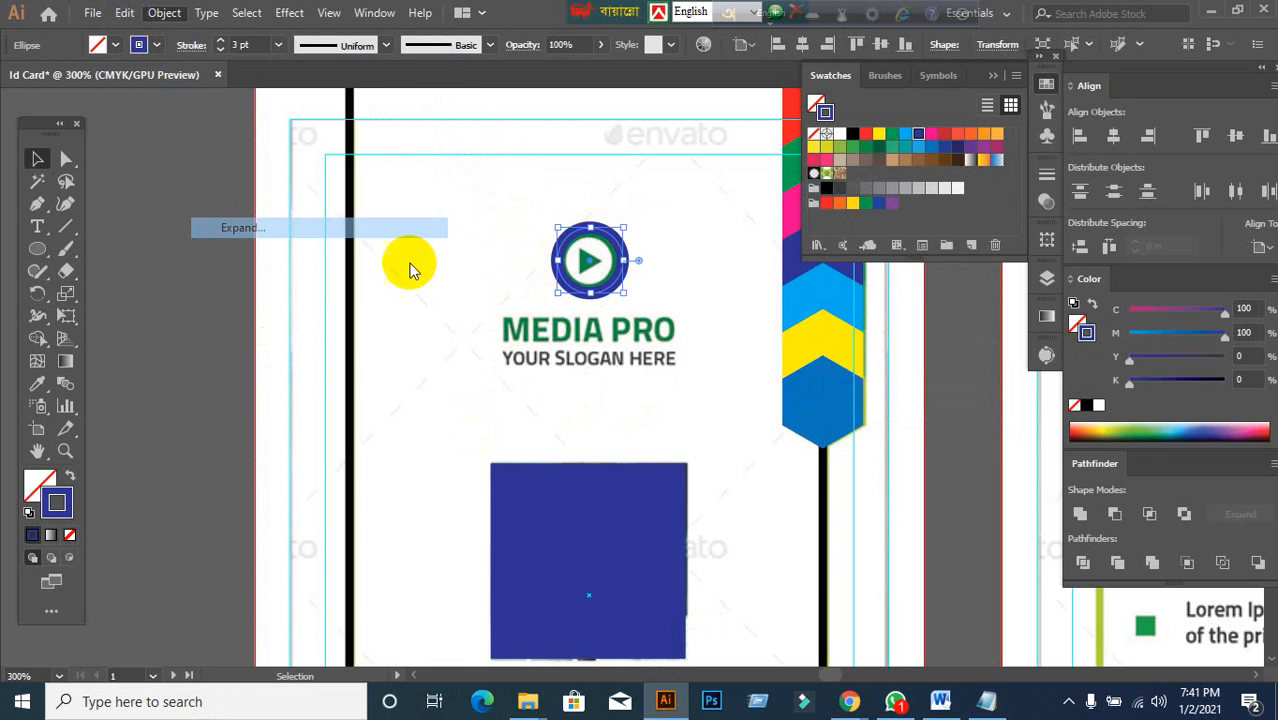
click(885, 400)
click(407, 167)
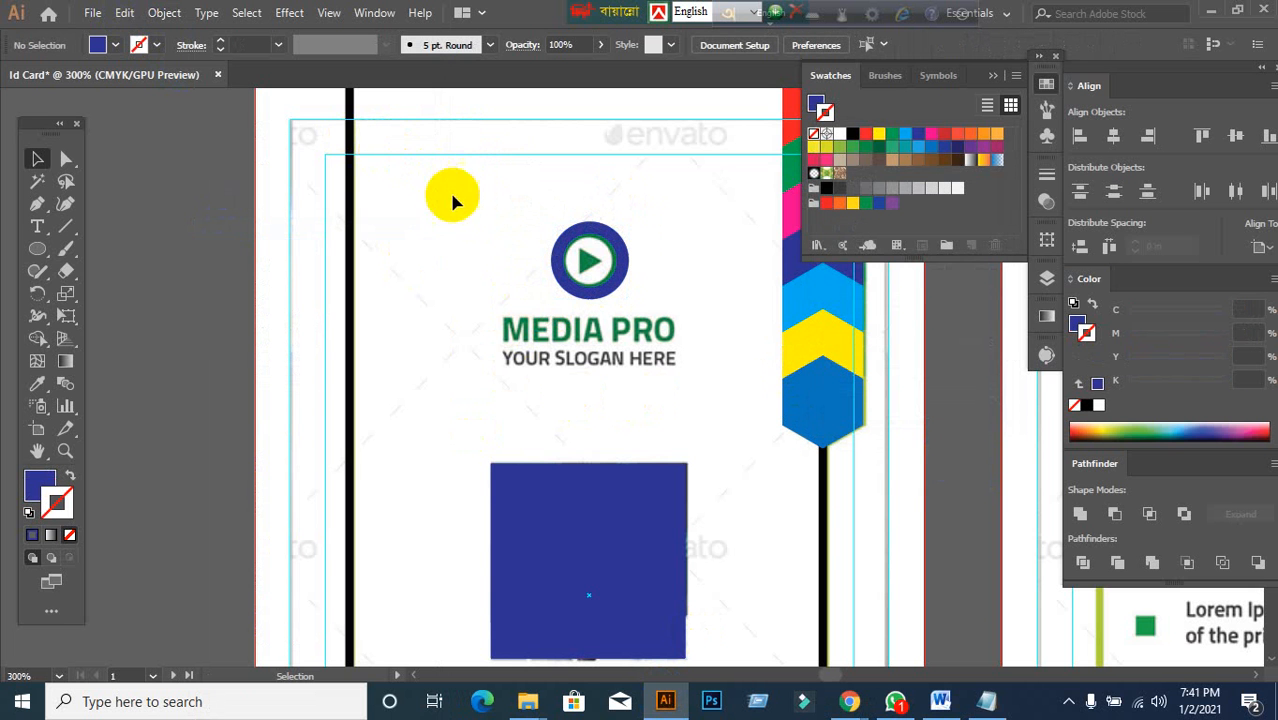
drag(44, 255, 96, 247)
- Create a blue triangle using the Polygon tool set to 3 sides
click(435, 221)
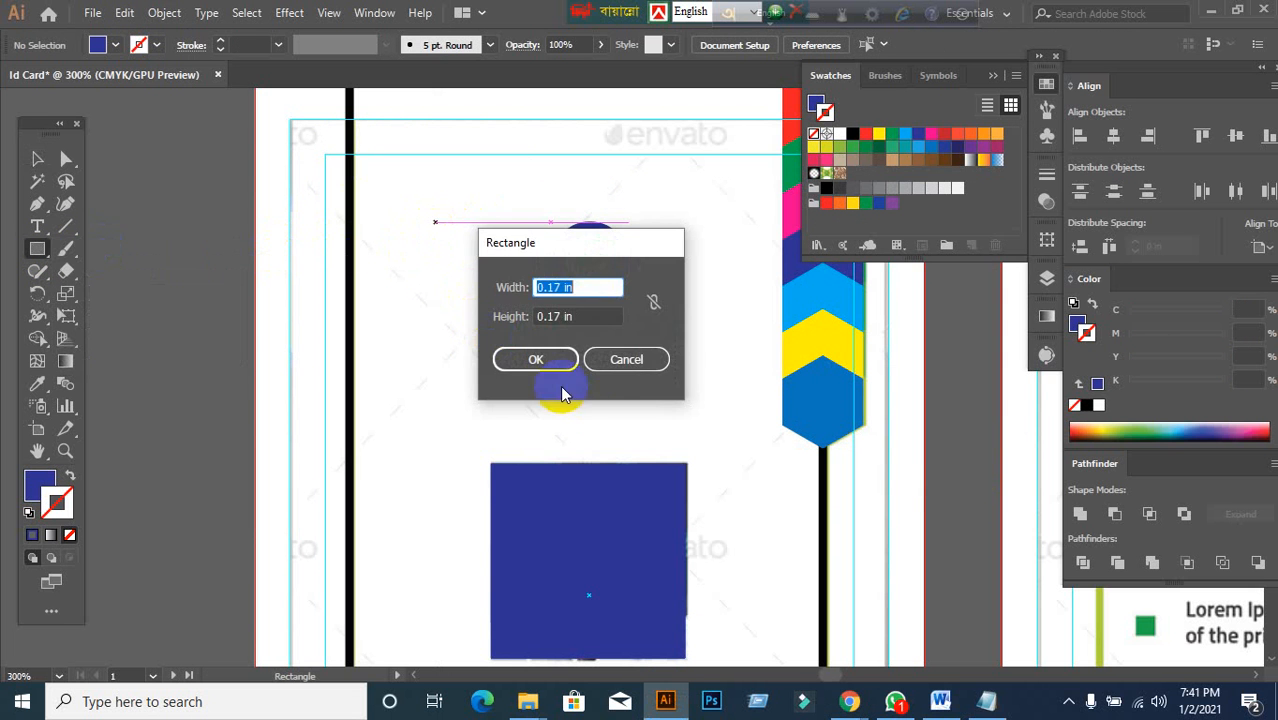
click(605, 358)
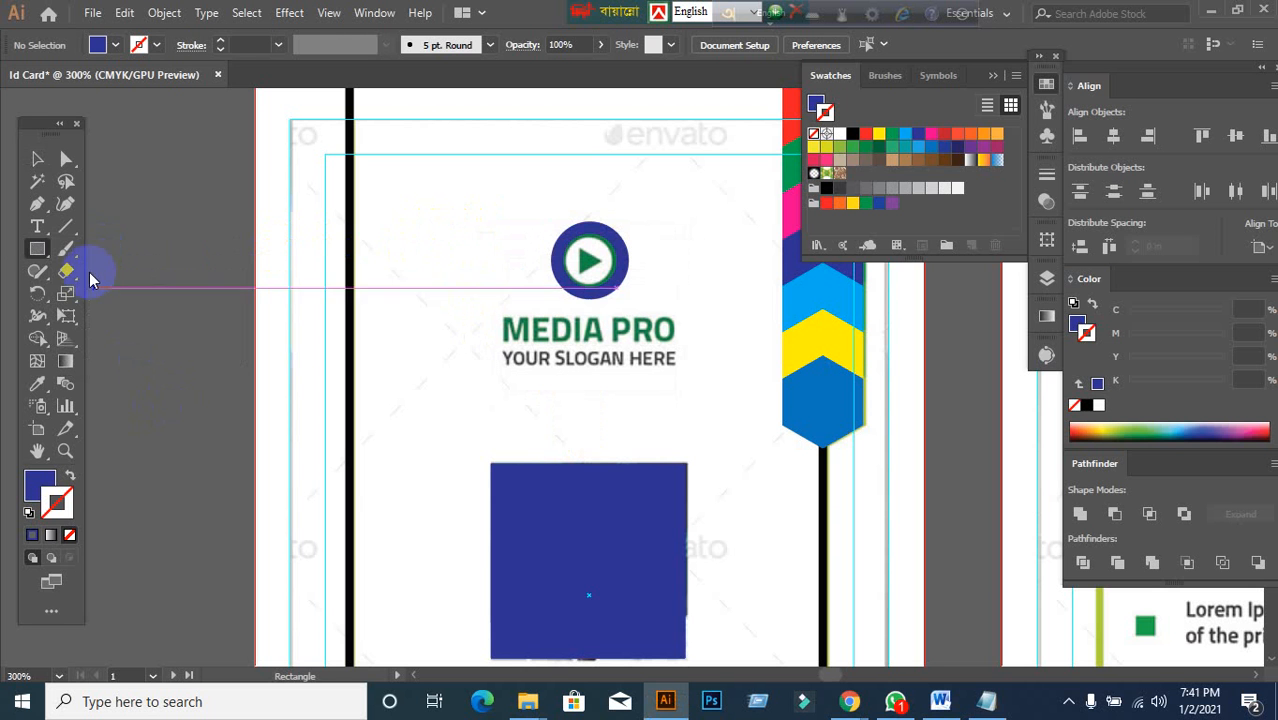
drag(40, 255, 128, 318)
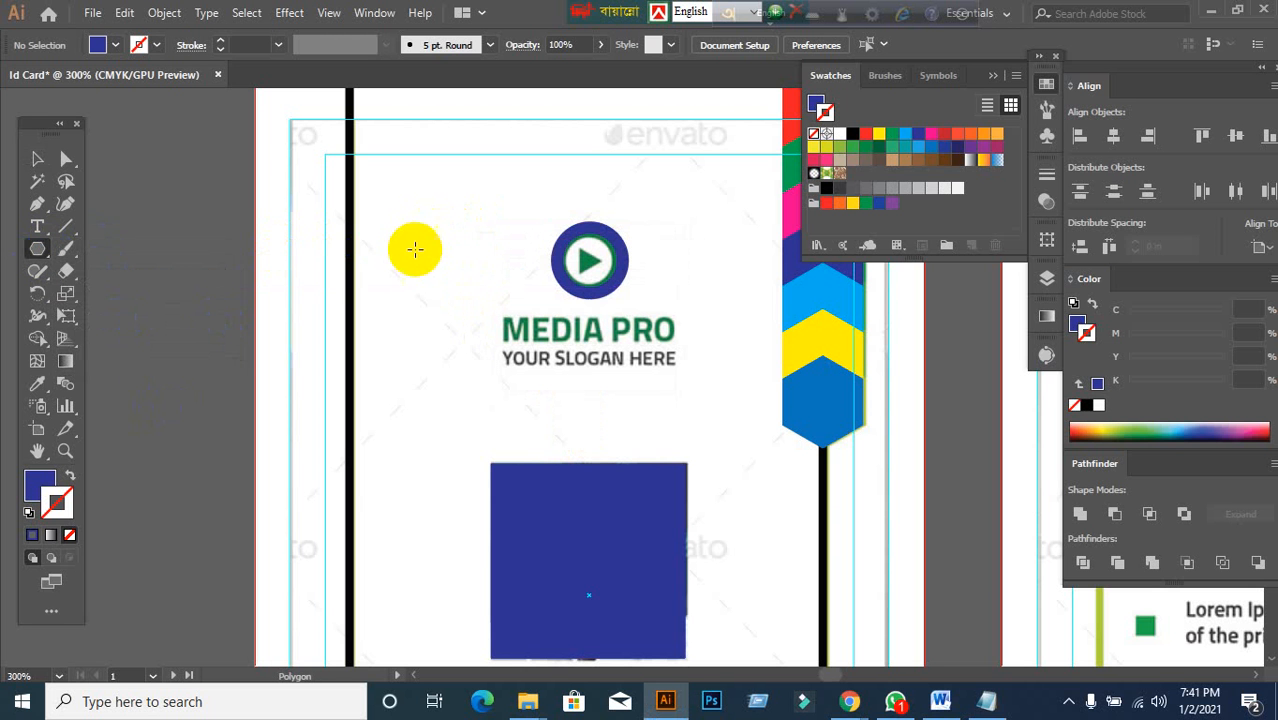
click(433, 213)
click(573, 350)
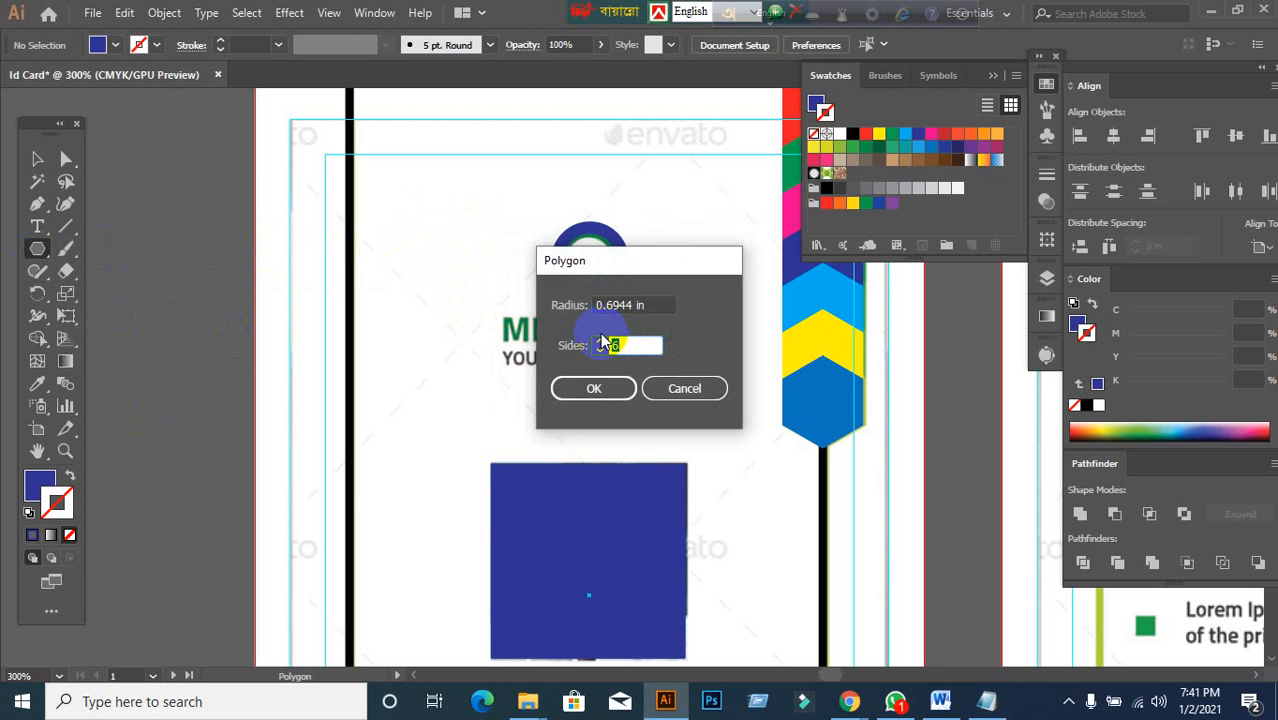
click(605, 388)
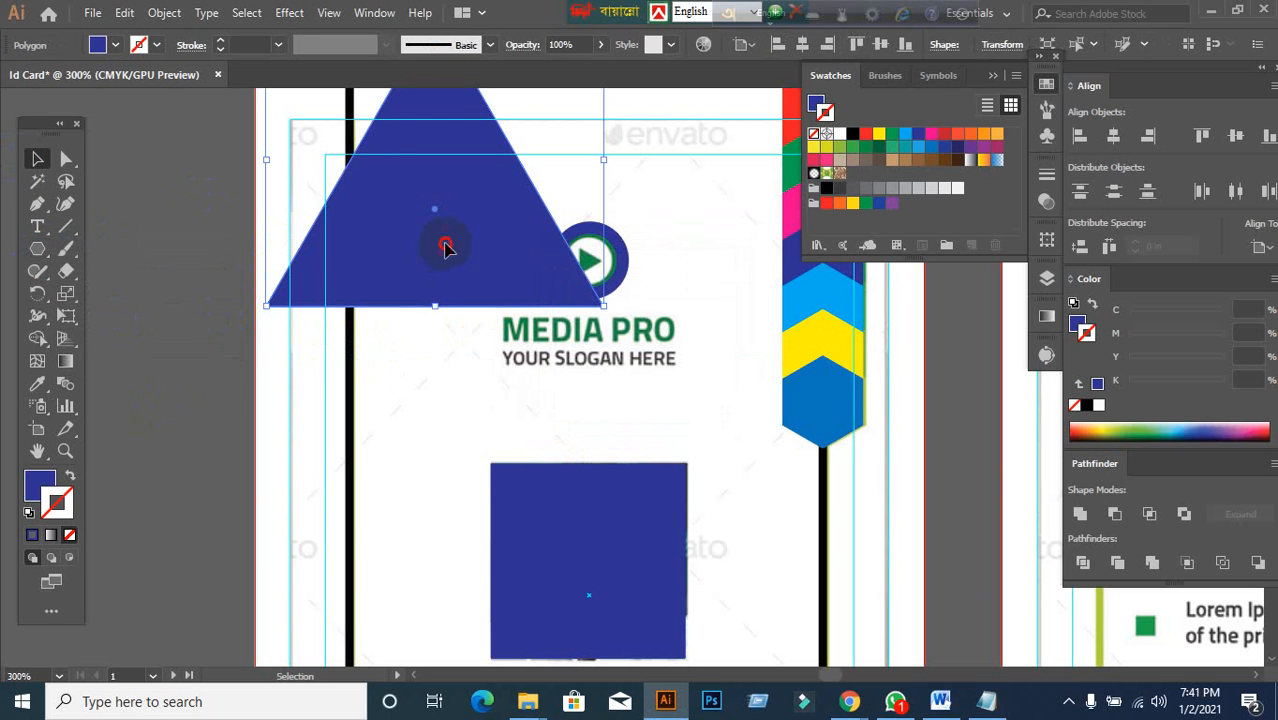
- Shrink the triangle, rotate it to point right and center it inside the logo circle
drag(445, 248, 445, 431)
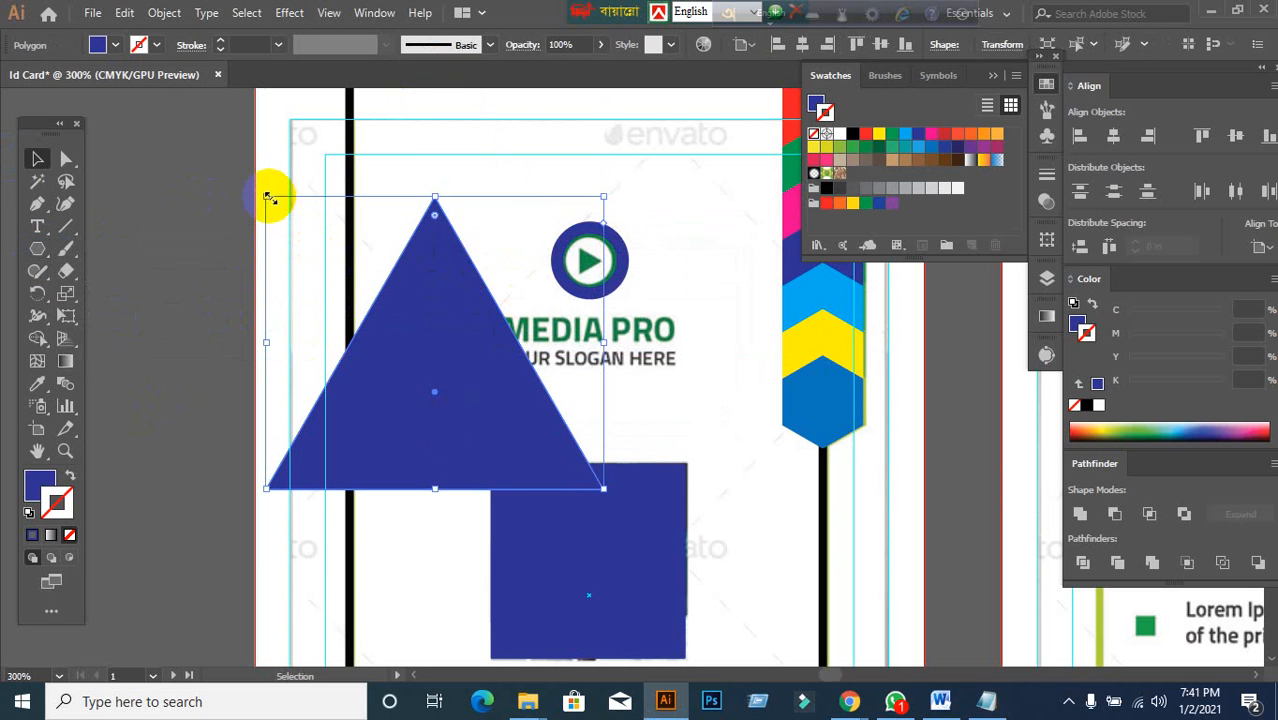
drag(265, 196, 435, 343)
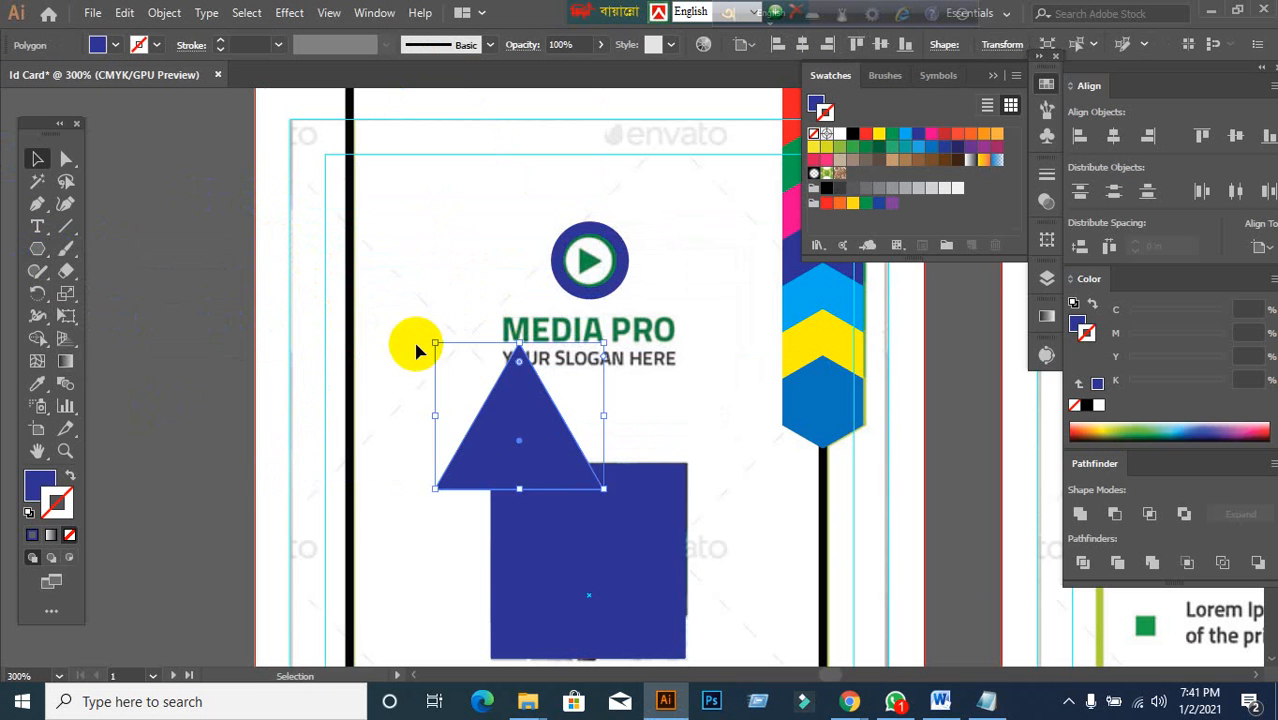
drag(525, 384, 484, 250)
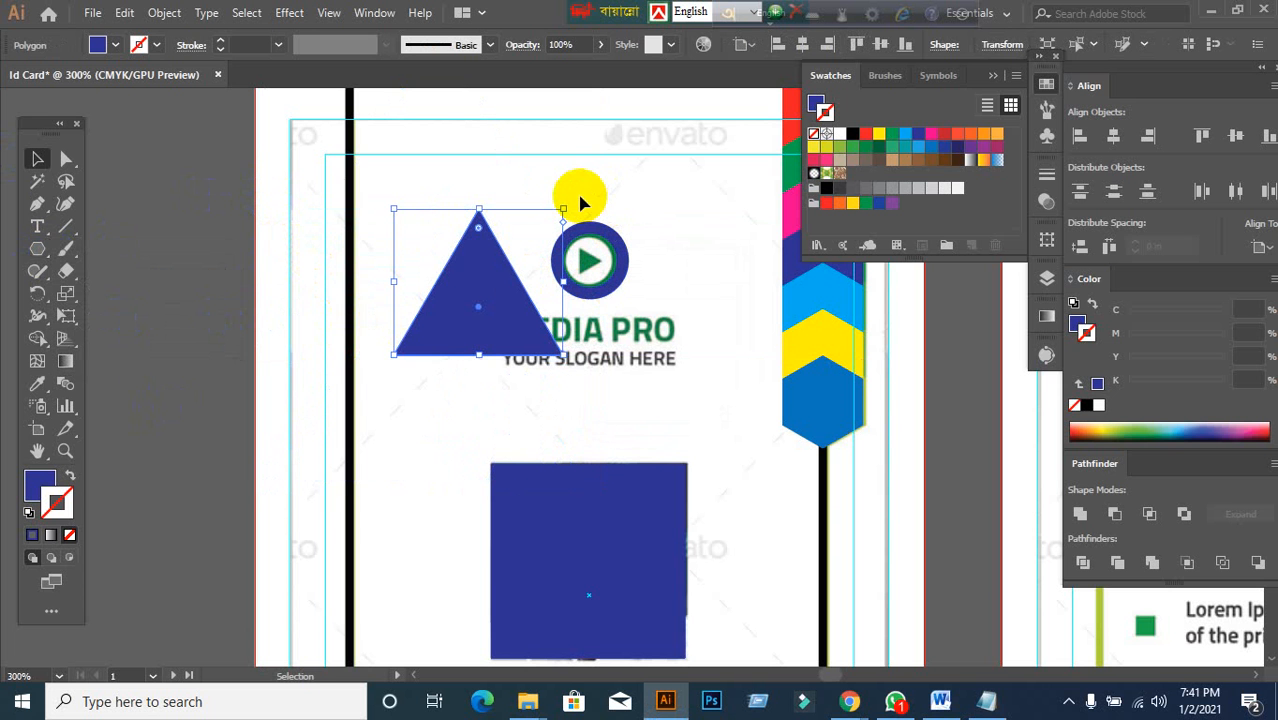
drag(566, 204, 686, 388)
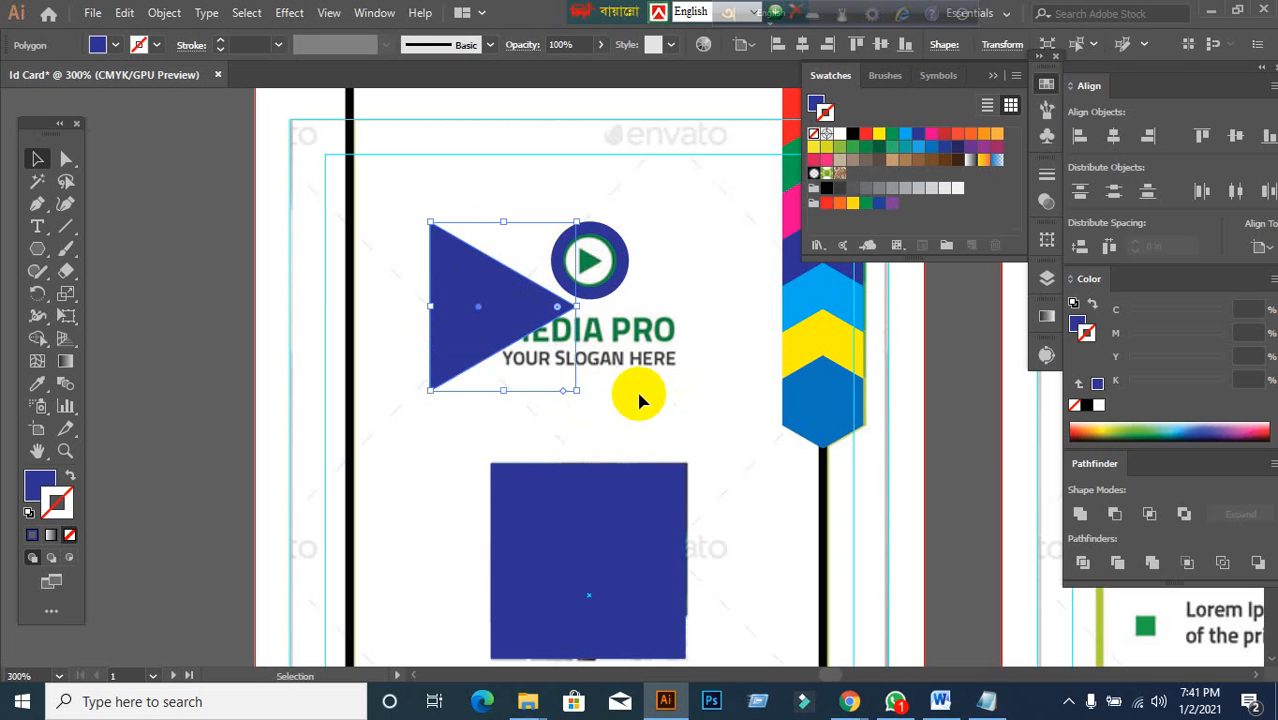
click(638, 392)
click(477, 318)
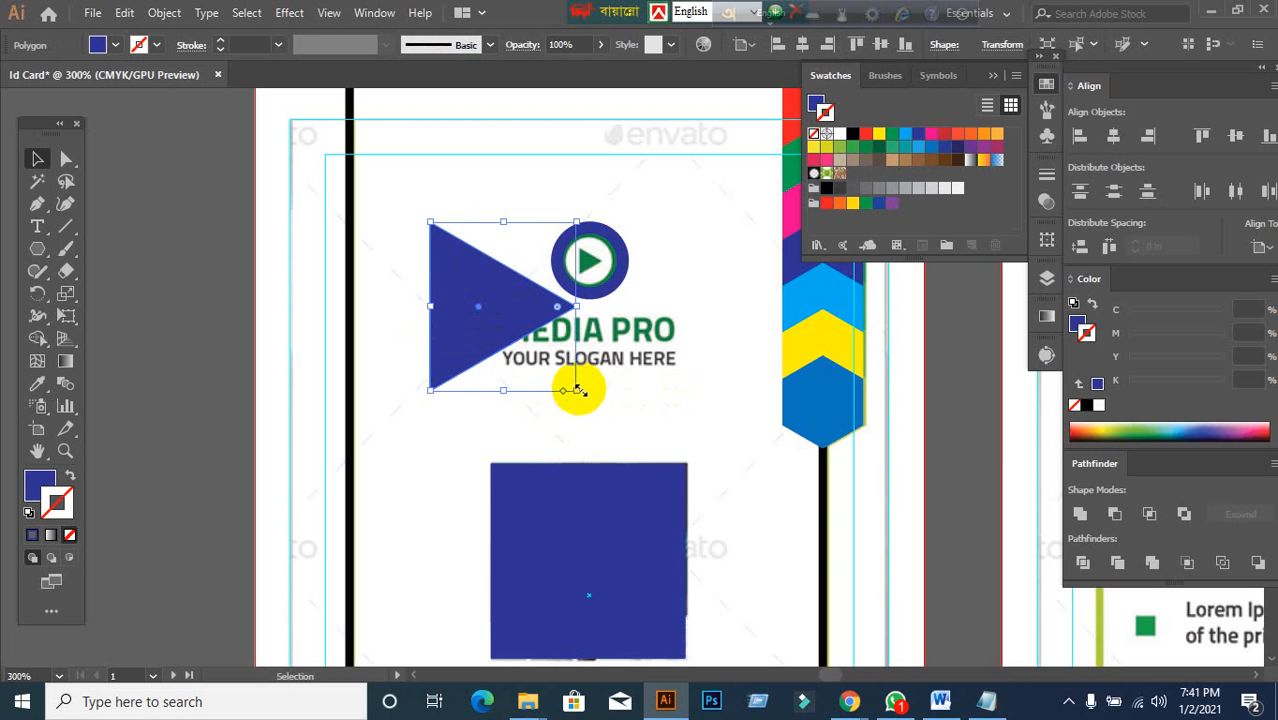
drag(576, 390, 471, 296)
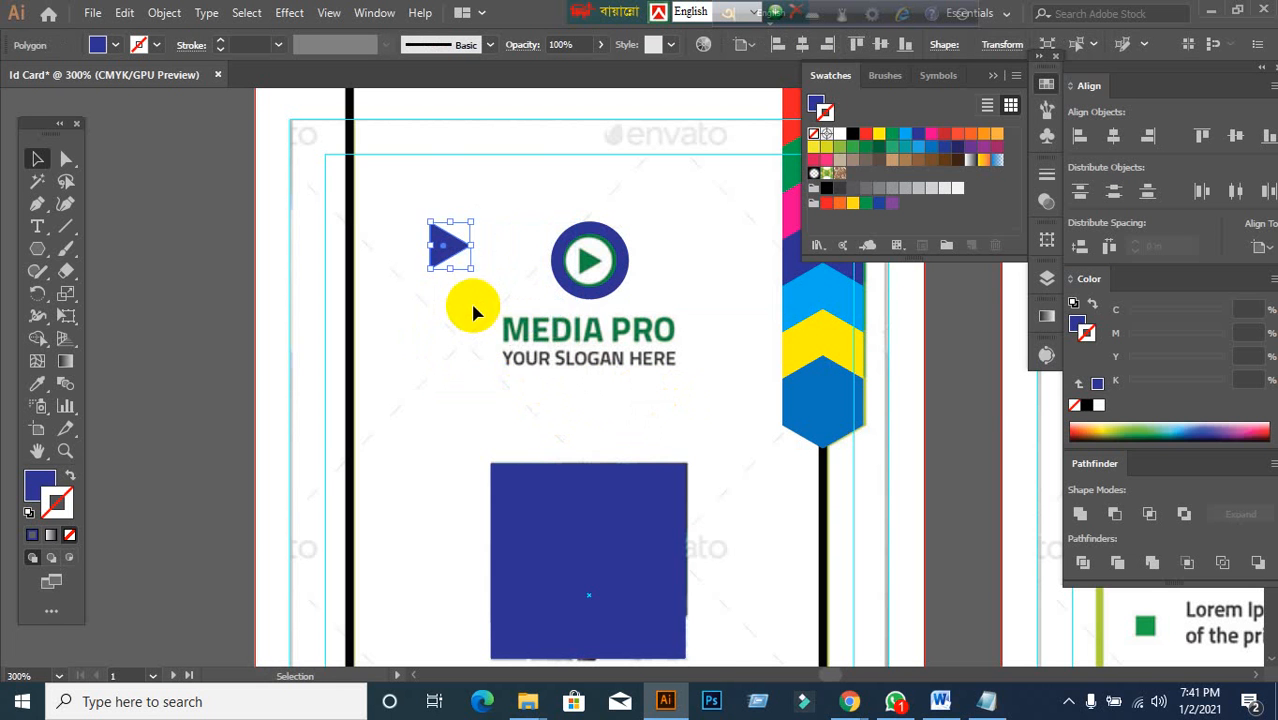
click(470, 300)
scroll(534, 251, up, 1)
drag(408, 242, 596, 227)
scroll(633, 332, up, 2)
click(699, 288)
click(711, 266)
scroll(709, 283, down, 1)
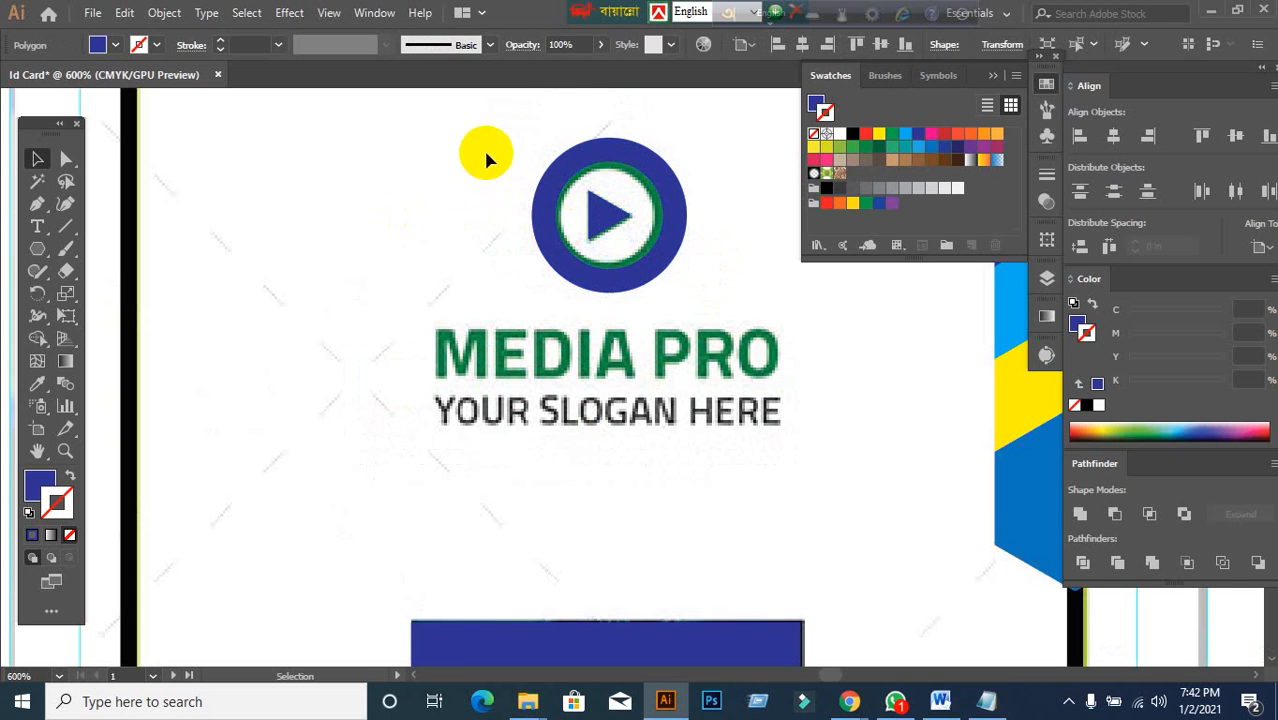
drag(485, 152, 688, 300)
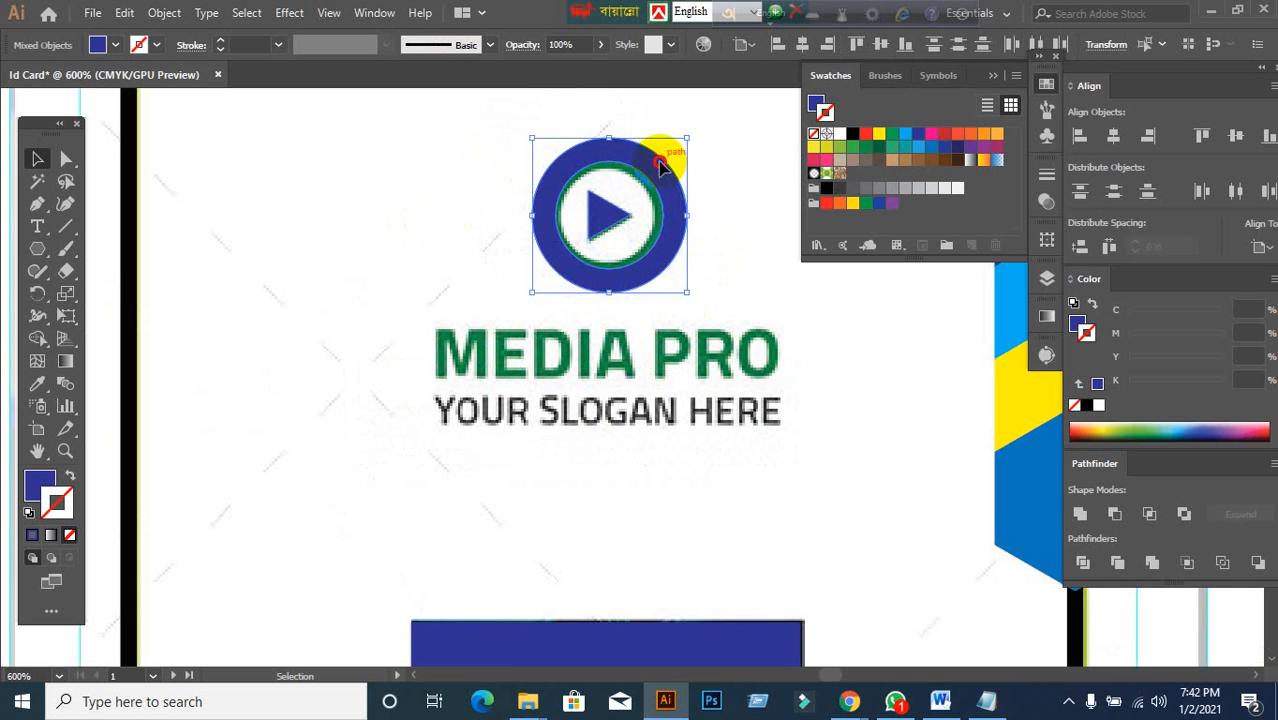
click(736, 240)
drag(493, 129, 718, 275)
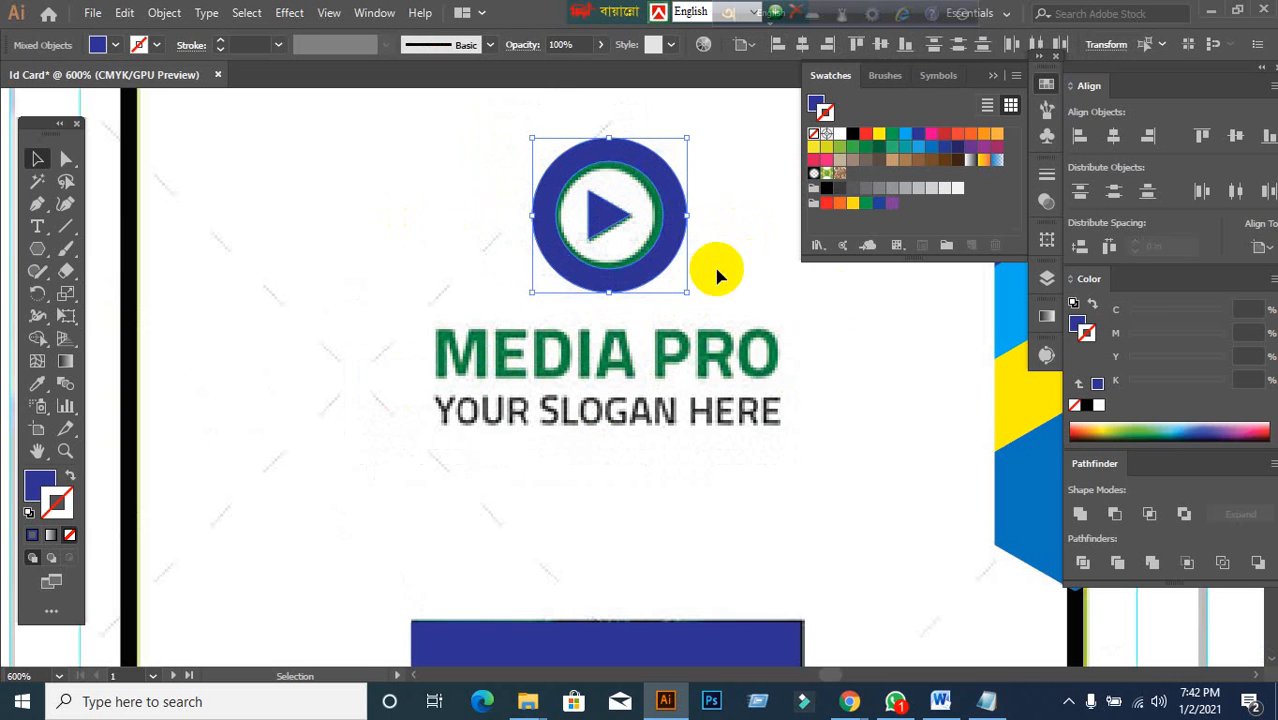
click(1208, 198)
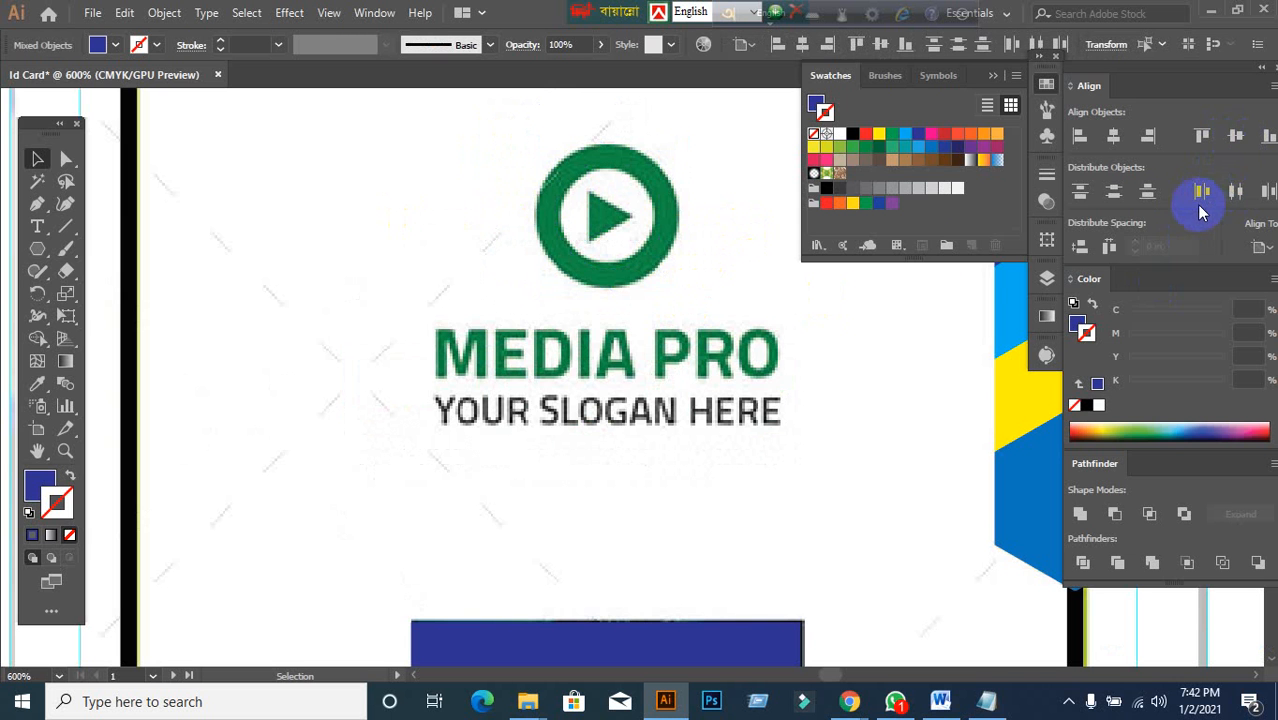
key(ctrl+z)
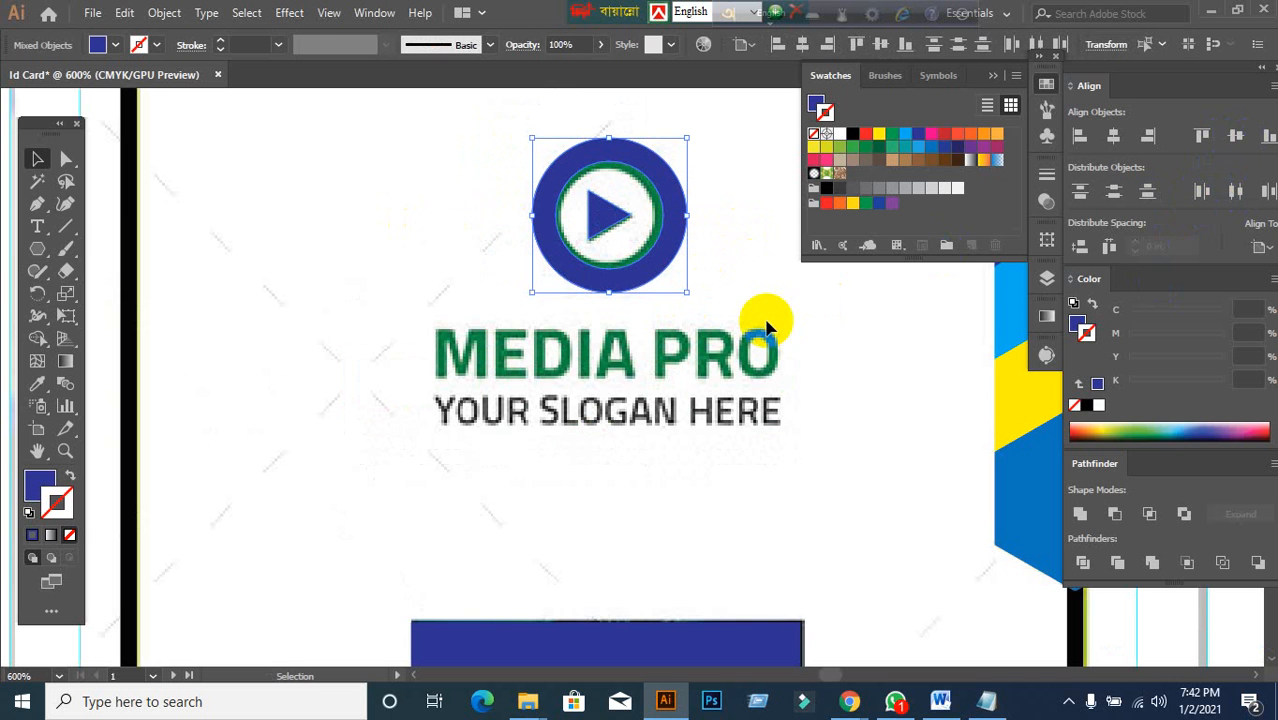
click(1257, 248)
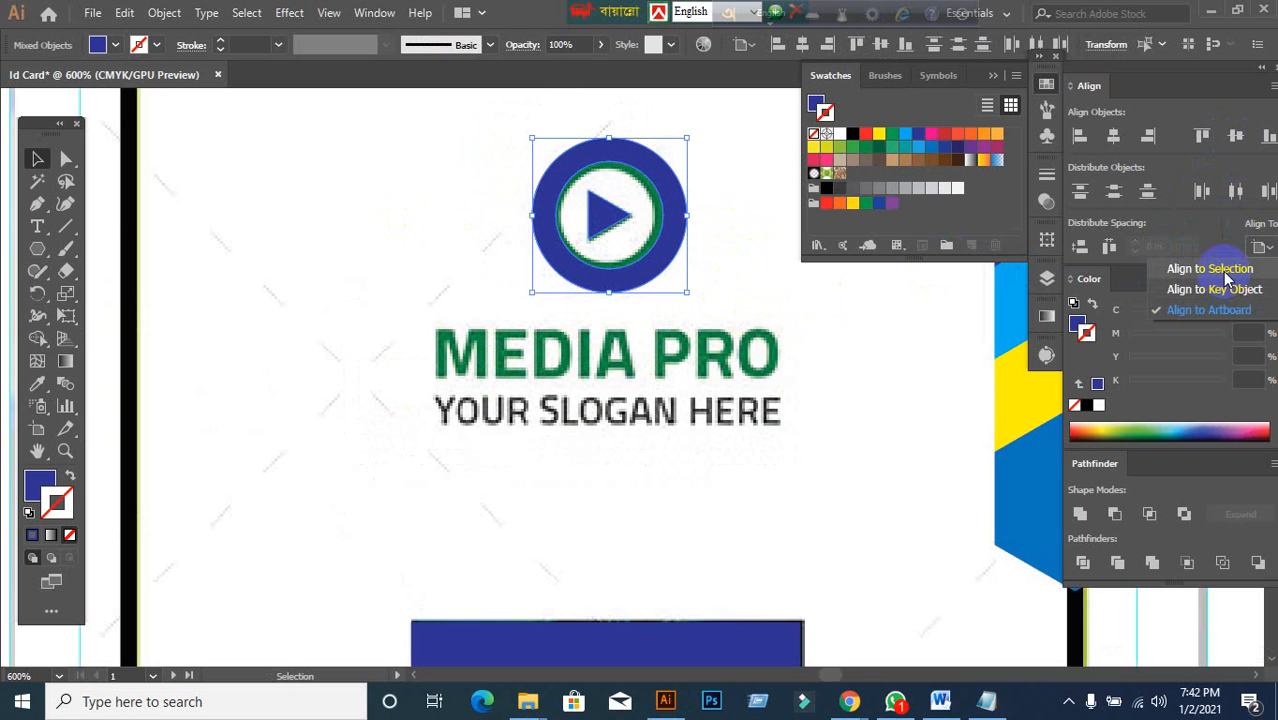
click(867, 357)
drag(593, 212, 600, 201)
right_click(606, 212)
click(494, 332)
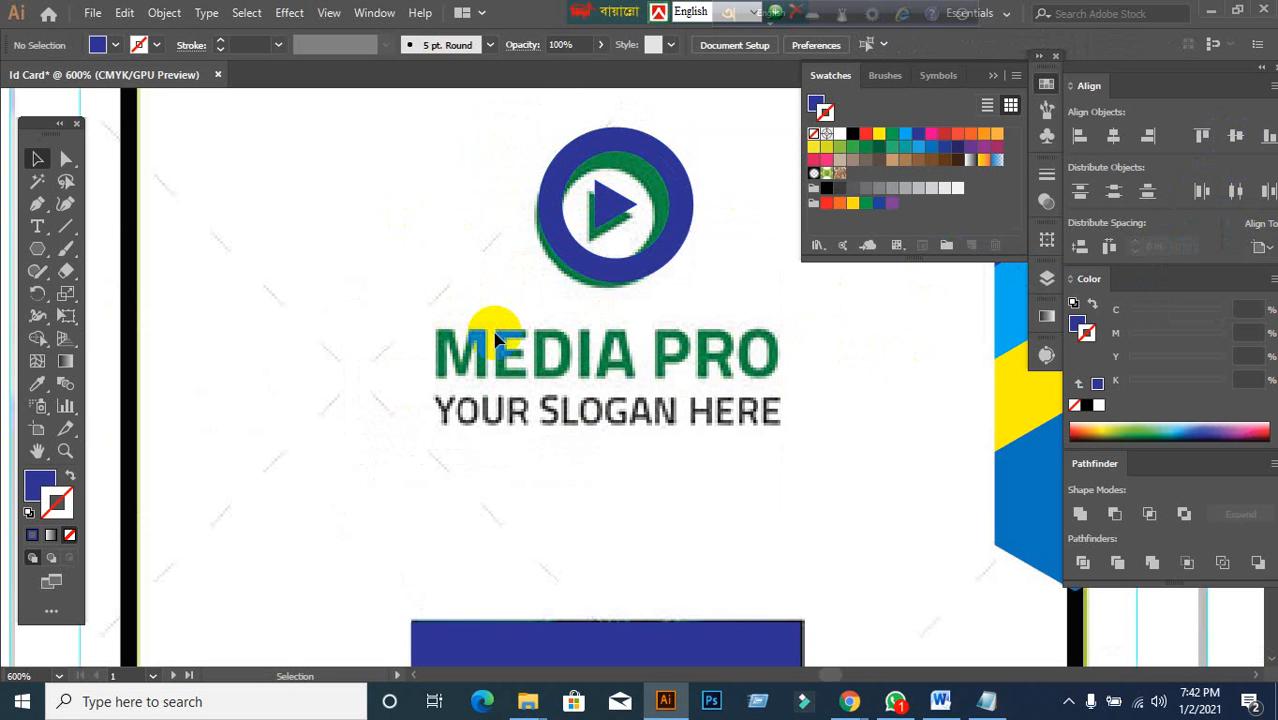
key(ctrl+z)
click(480, 334)
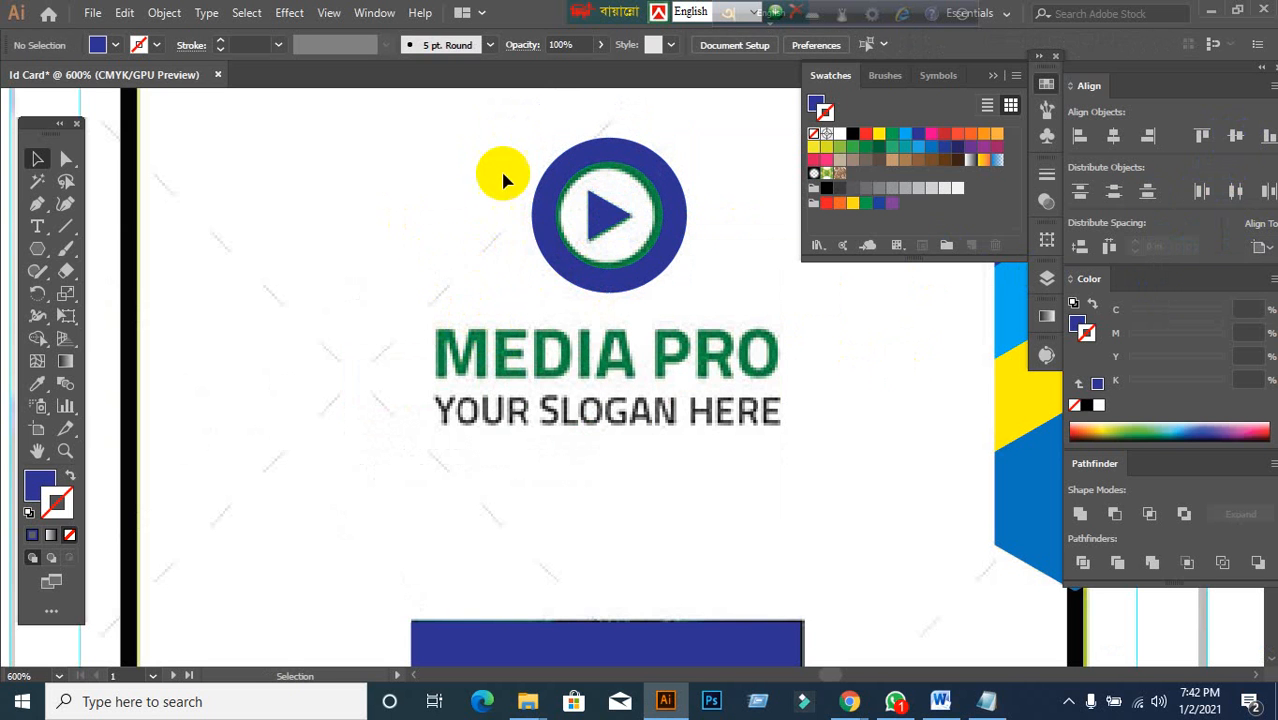
drag(599, 205, 614, 206)
key(ctrl+z)
key(v)
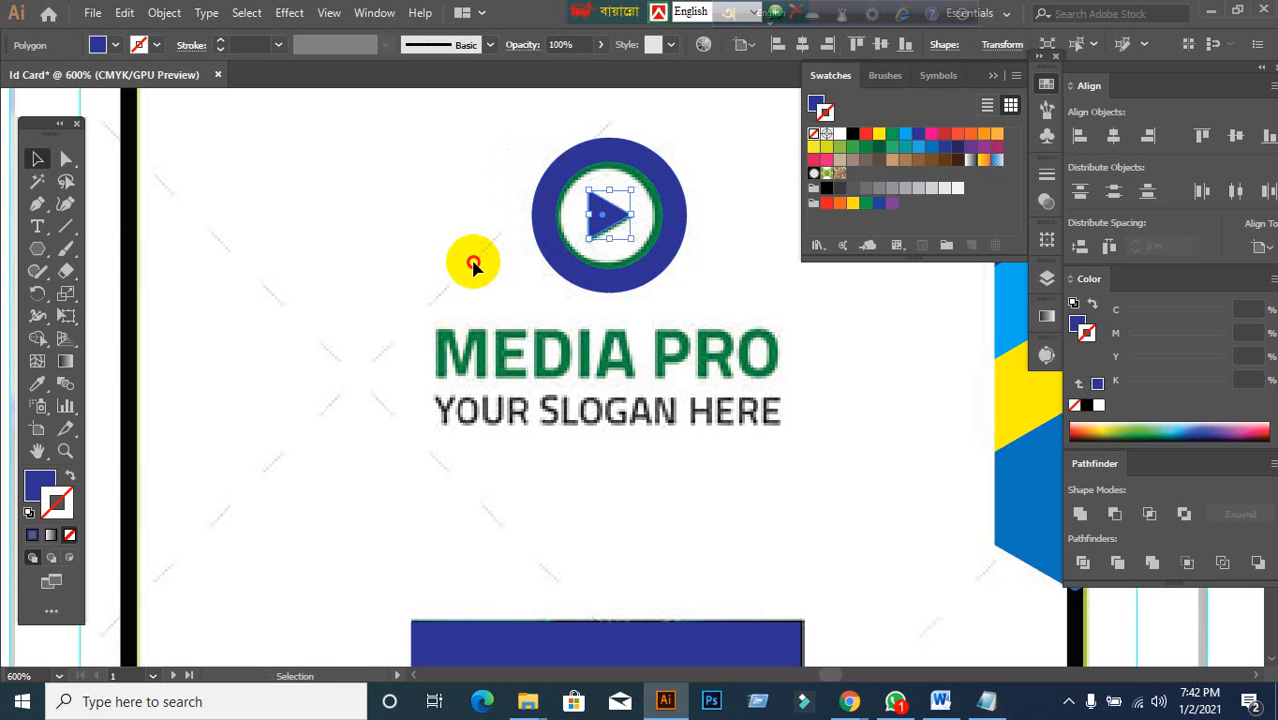
click(479, 165)
click(645, 270)
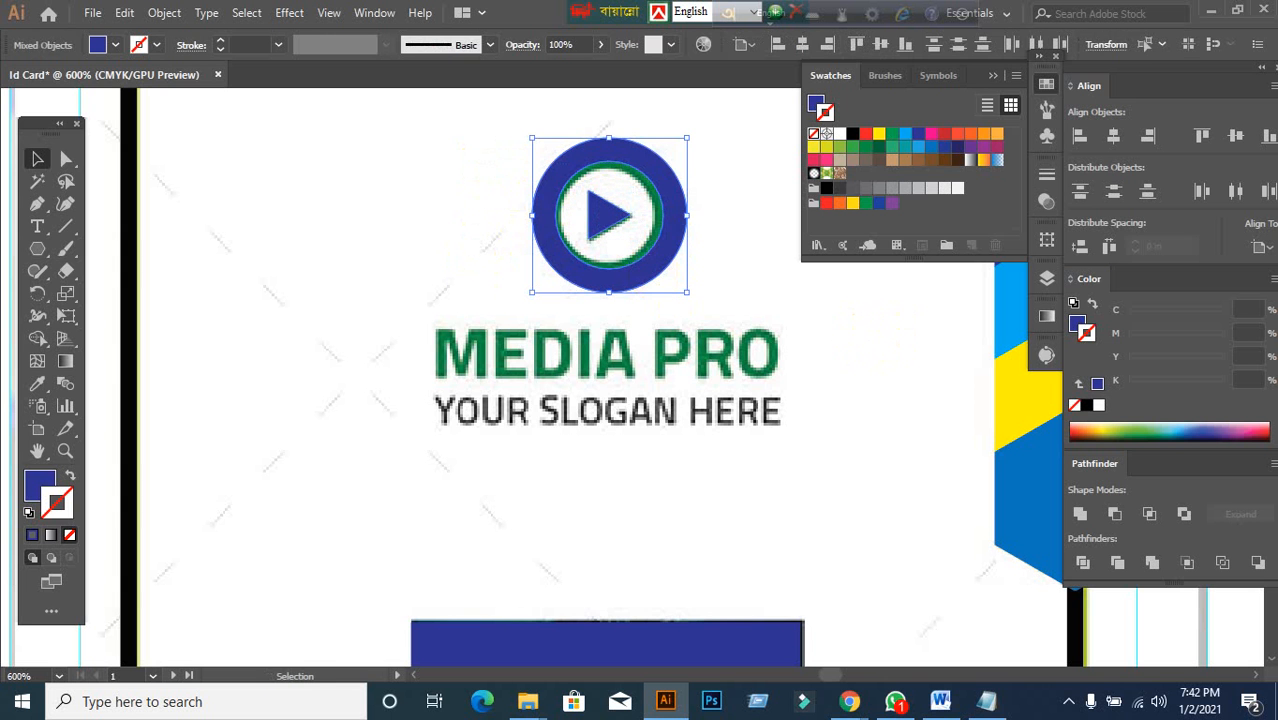
click(1262, 247)
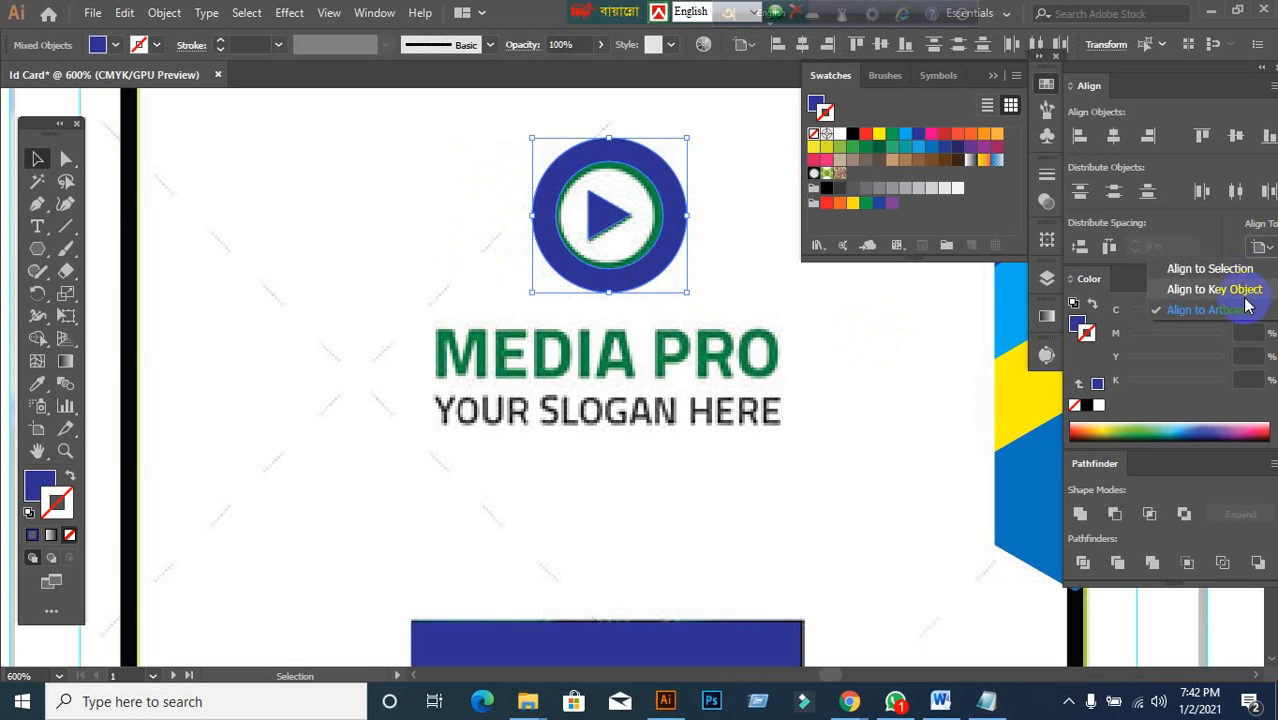
click(1198, 270)
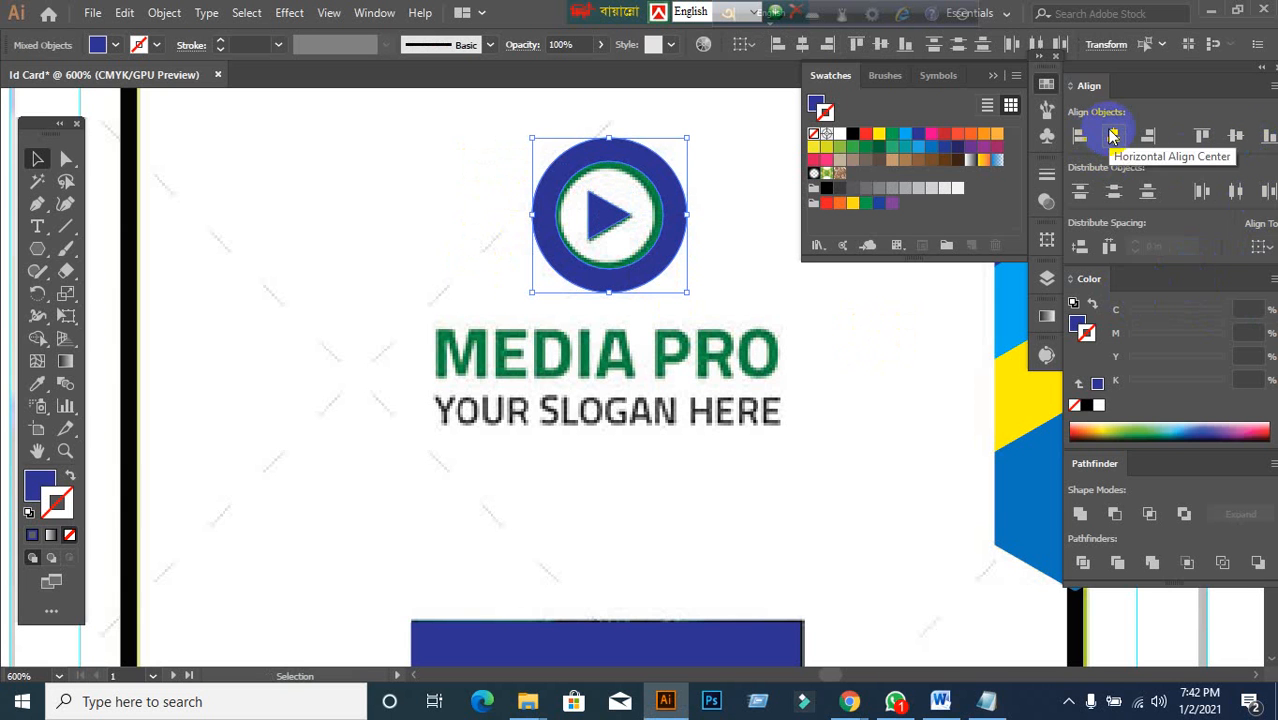
click(835, 282)
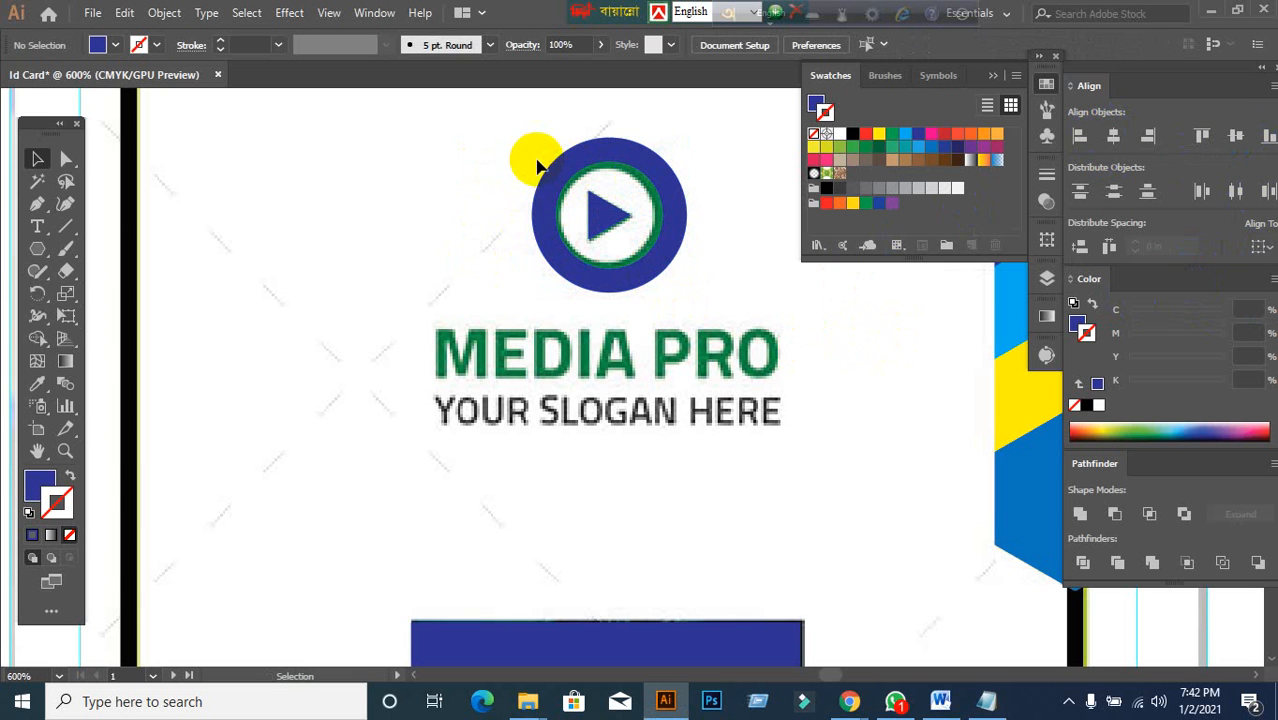
click(670, 235)
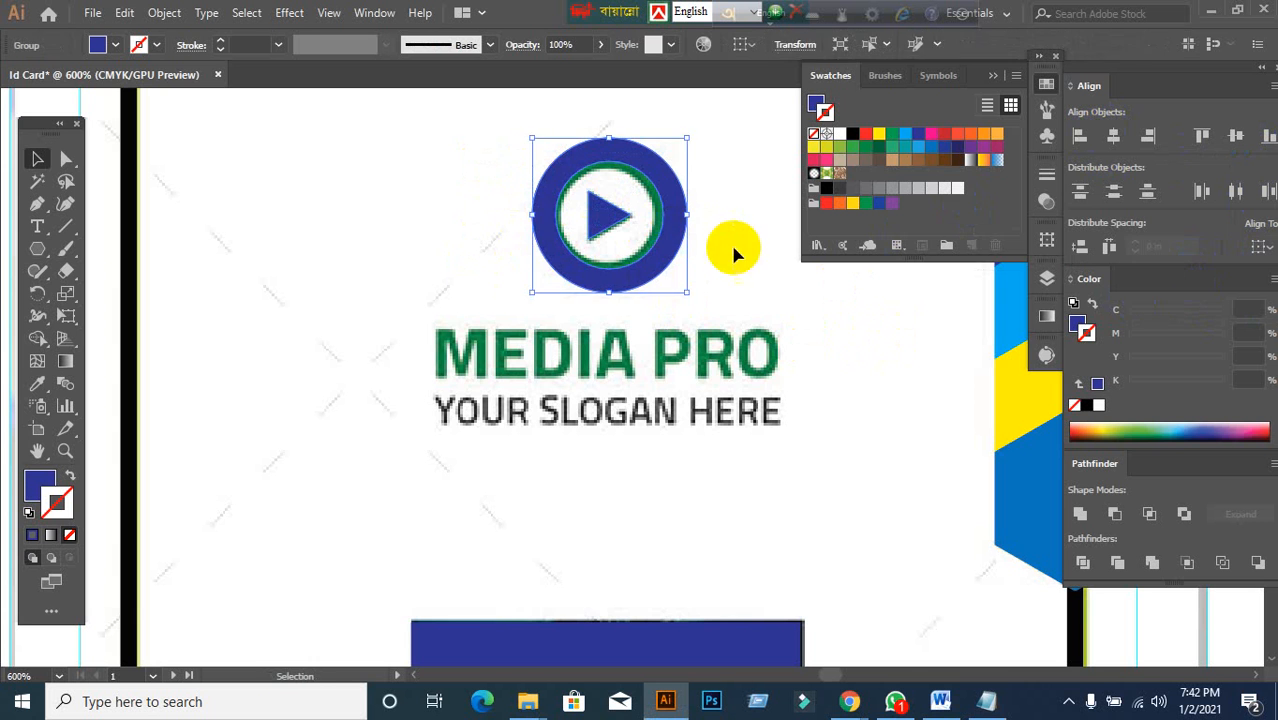
click(700, 245)
- Zoom out and pan to show both sides of the ID card, leaving the blue square unmoved
scroll(719, 266, down, 3)
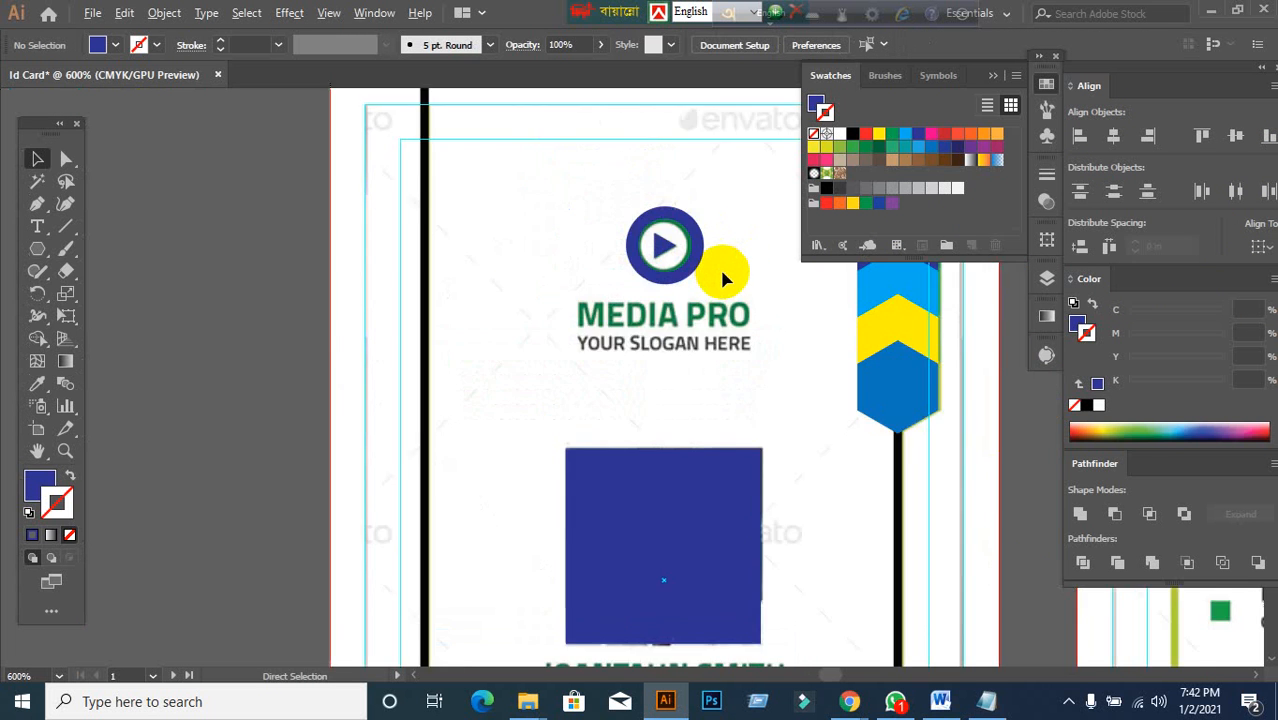
drag(721, 319, 645, 253)
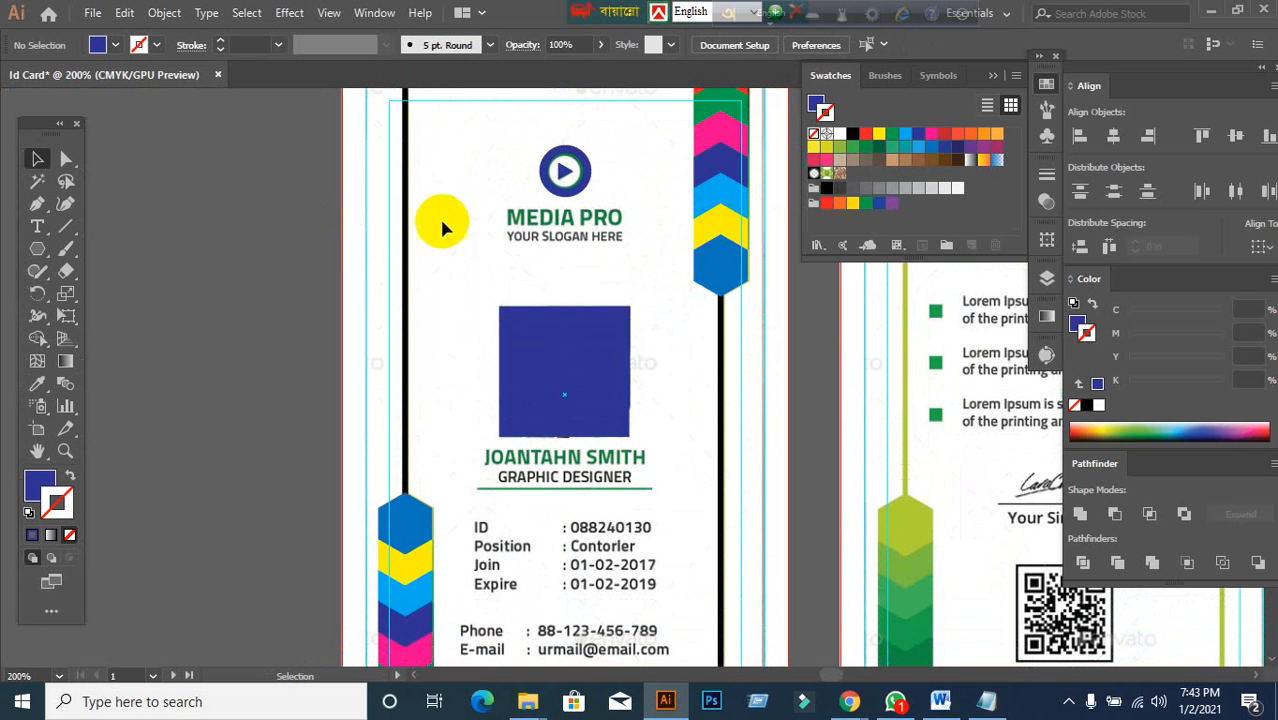
scroll(467, 175, down, 1)
scroll(530, 218, down, 1)
drag(632, 313, 585, 300)
click(481, 229)
key(ctrl+z)
click(251, 342)
- Bring the Chrome window with the GraphicRiver ID Card page to the front
scroll(251, 320, up, 2)
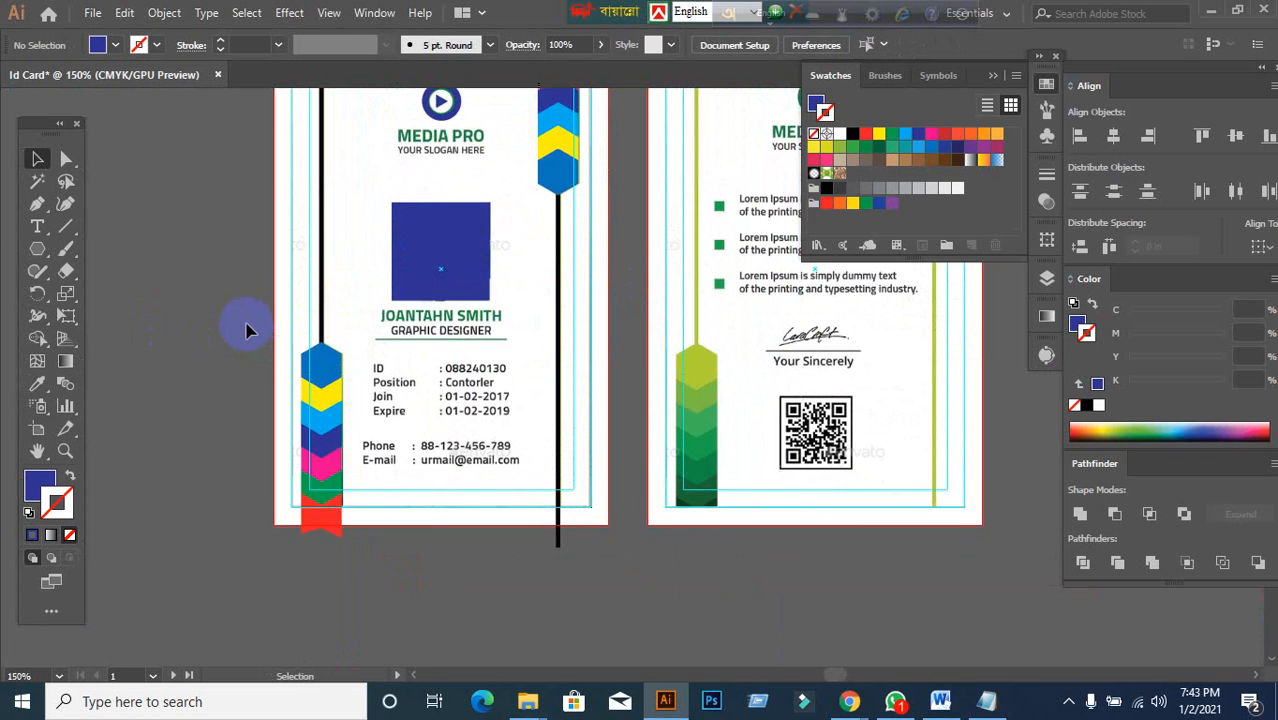
mouse_move(849, 701)
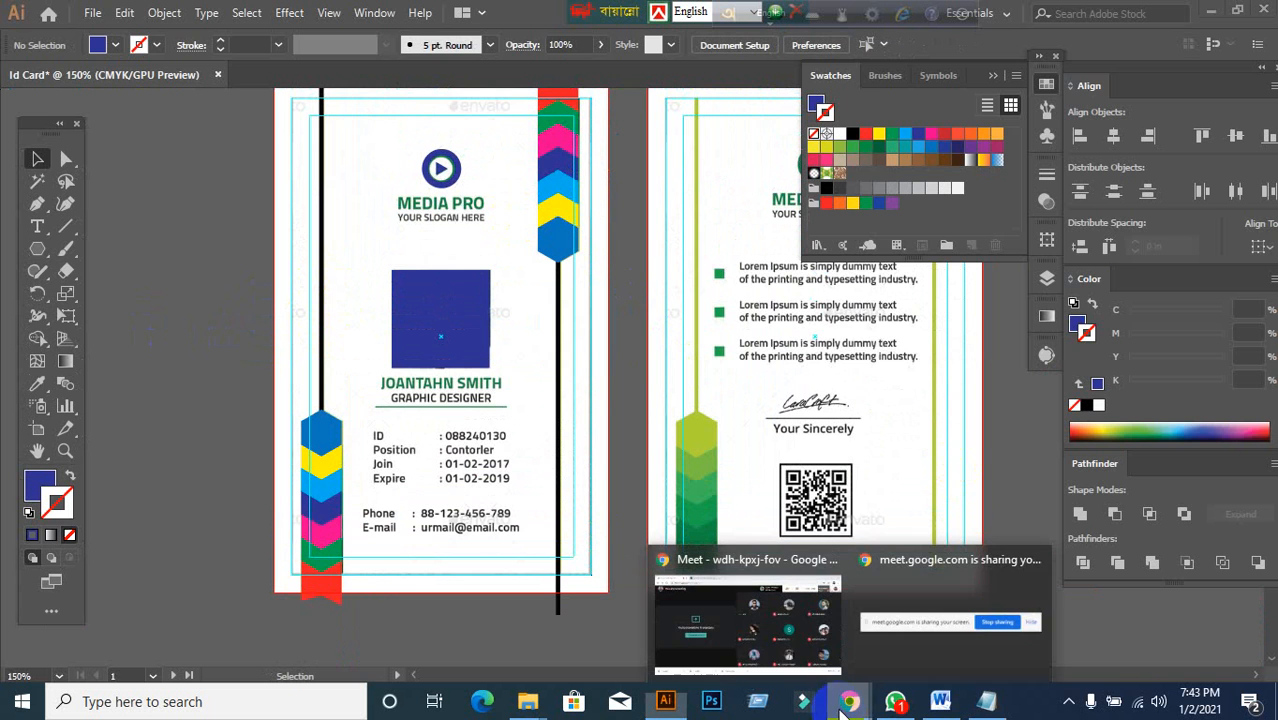
click(765, 613)
- Close the GraphicRiver tab and search Google for 'Corporate man' in a new tab
click(450, 20)
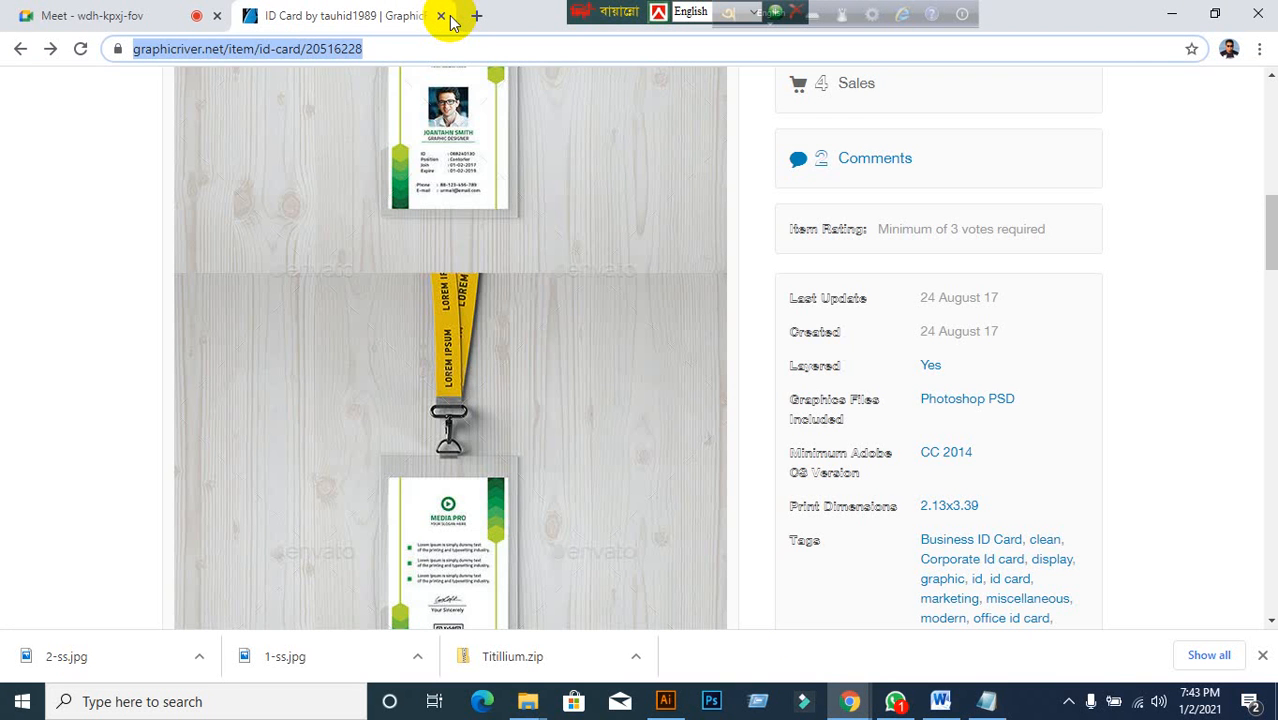
click(440, 20)
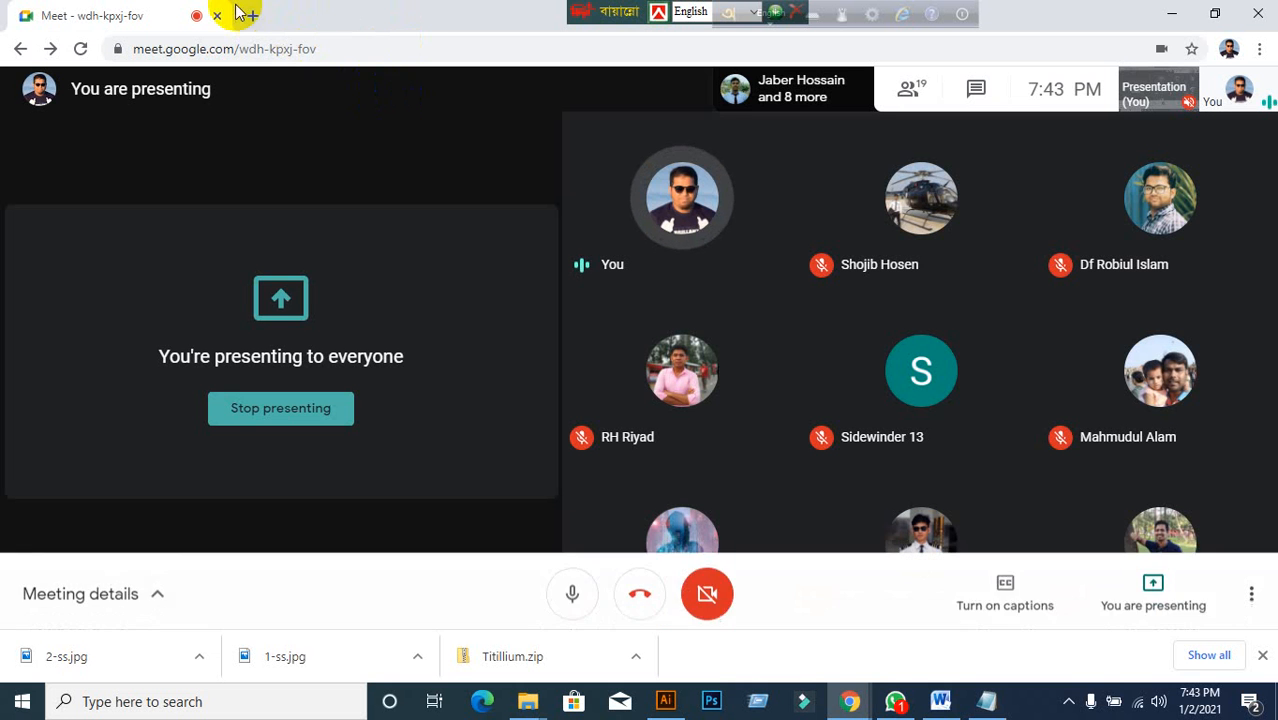
click(249, 15)
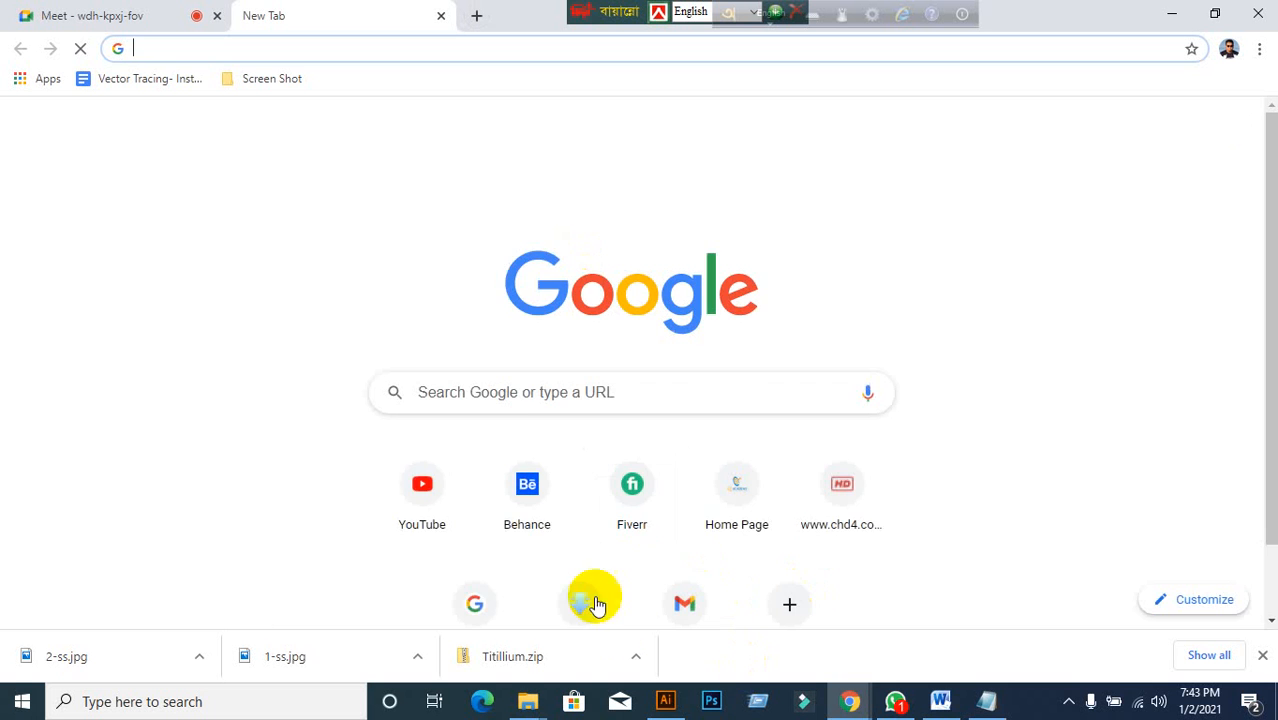
click(473, 586)
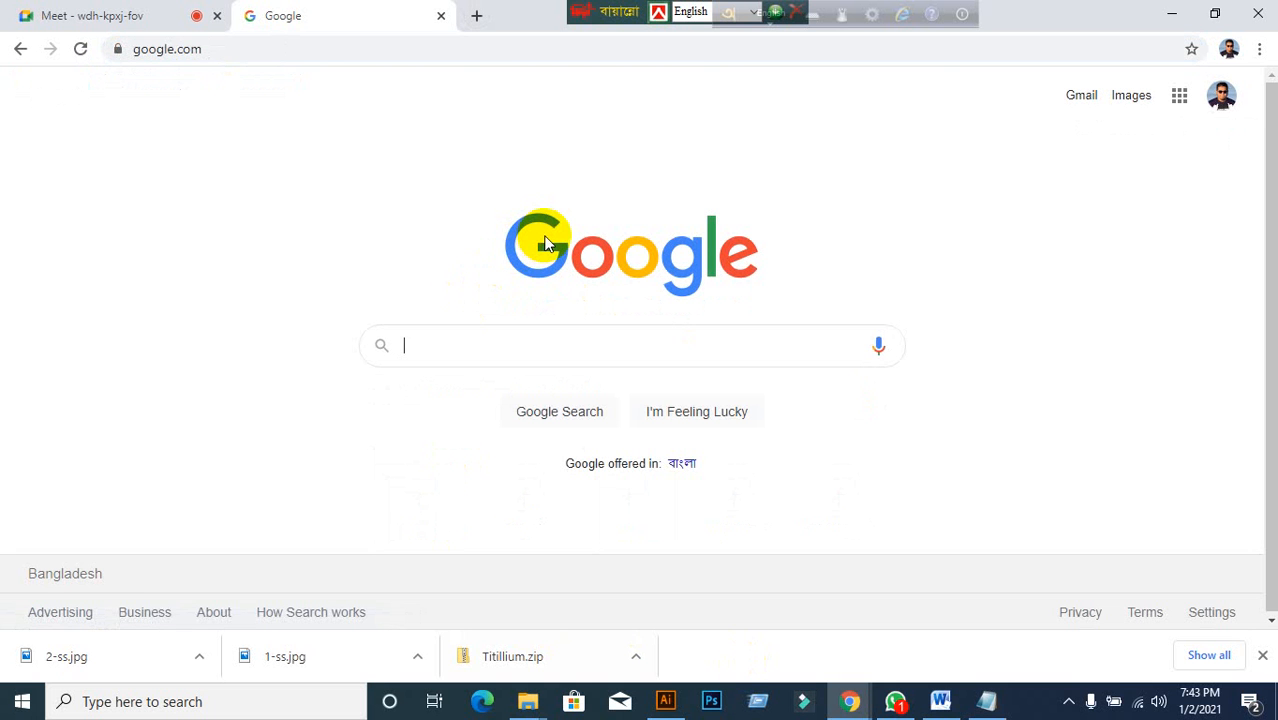
text(Cor)
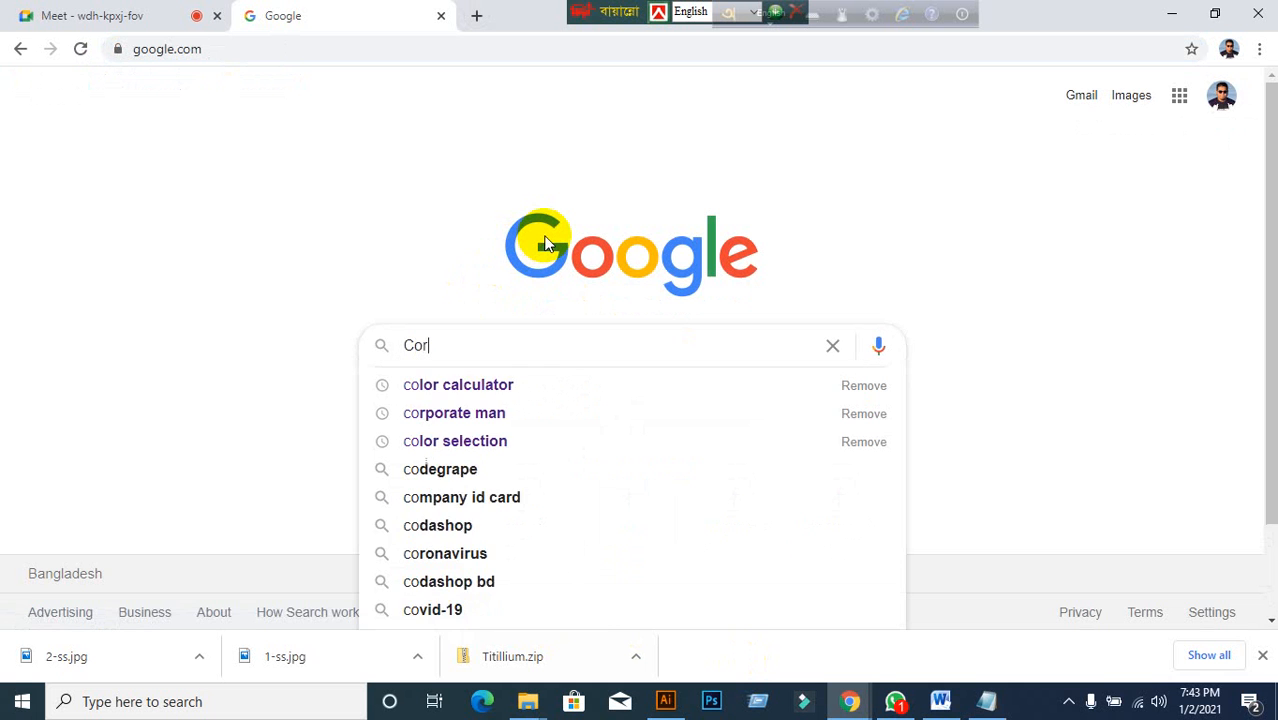
text(porat)
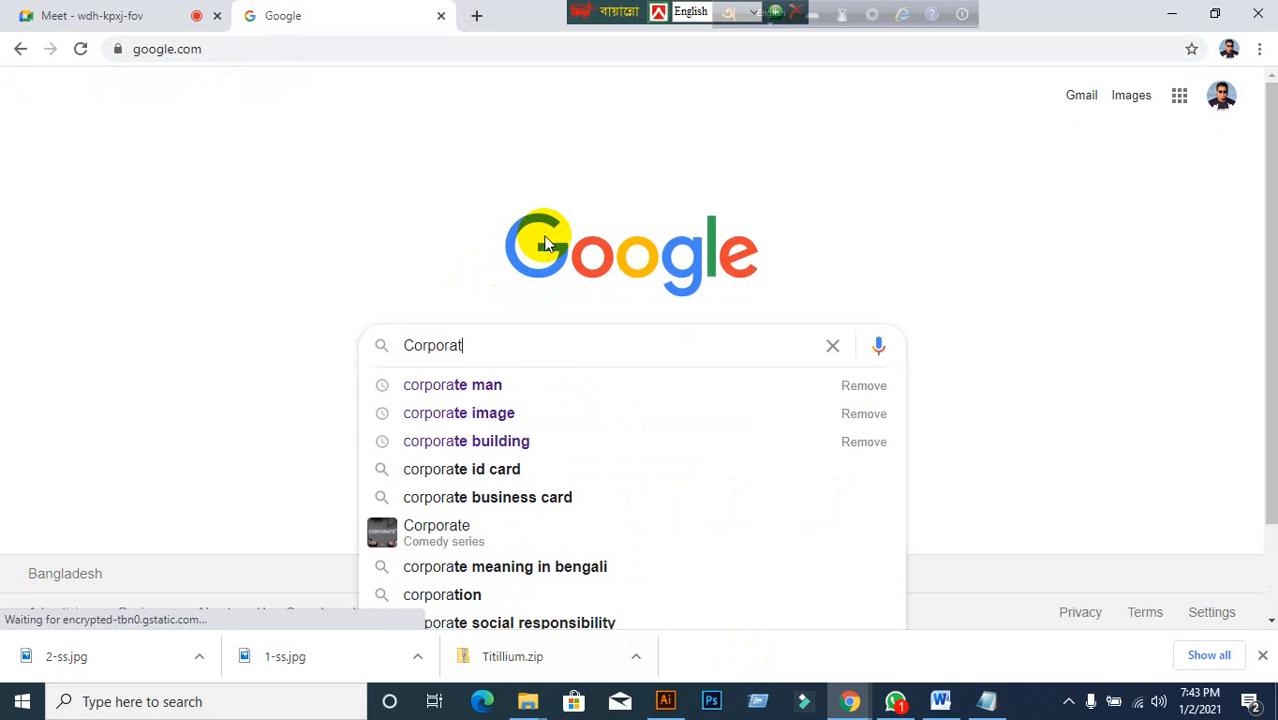
text(e man)
key(Return)
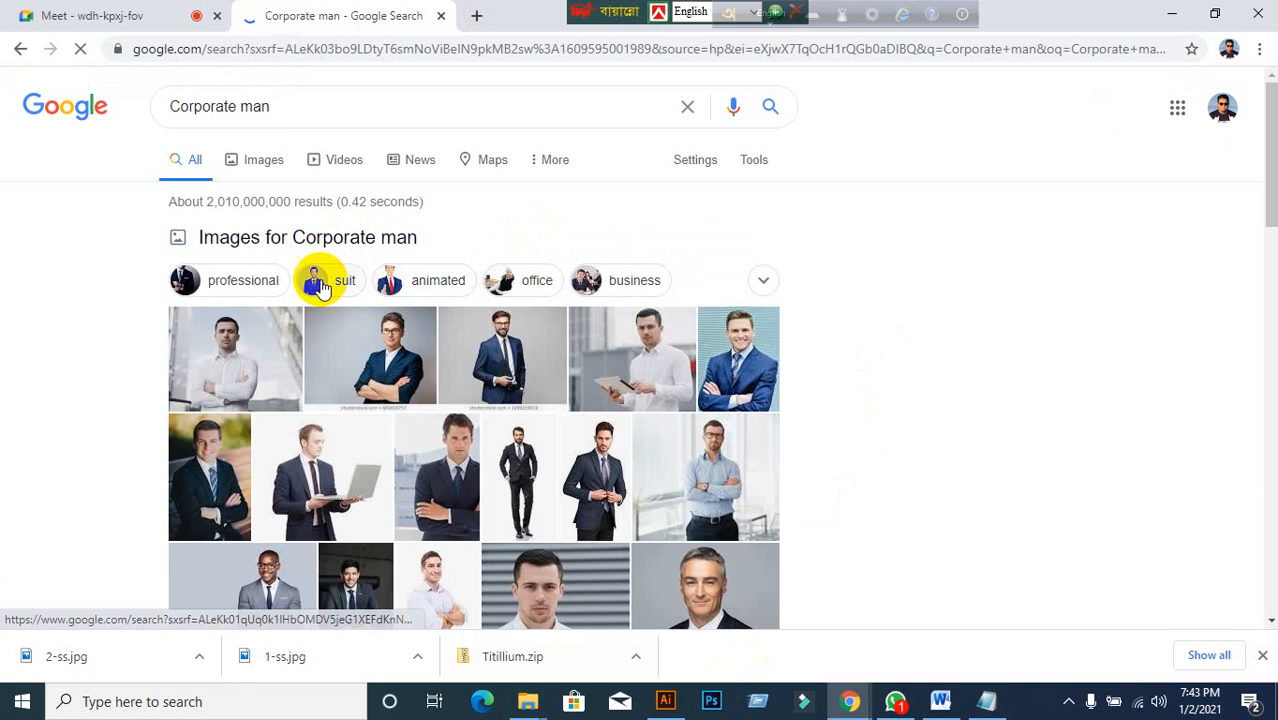
- Copy a suited man's photo from the image results and return to Illustrator
click(265, 162)
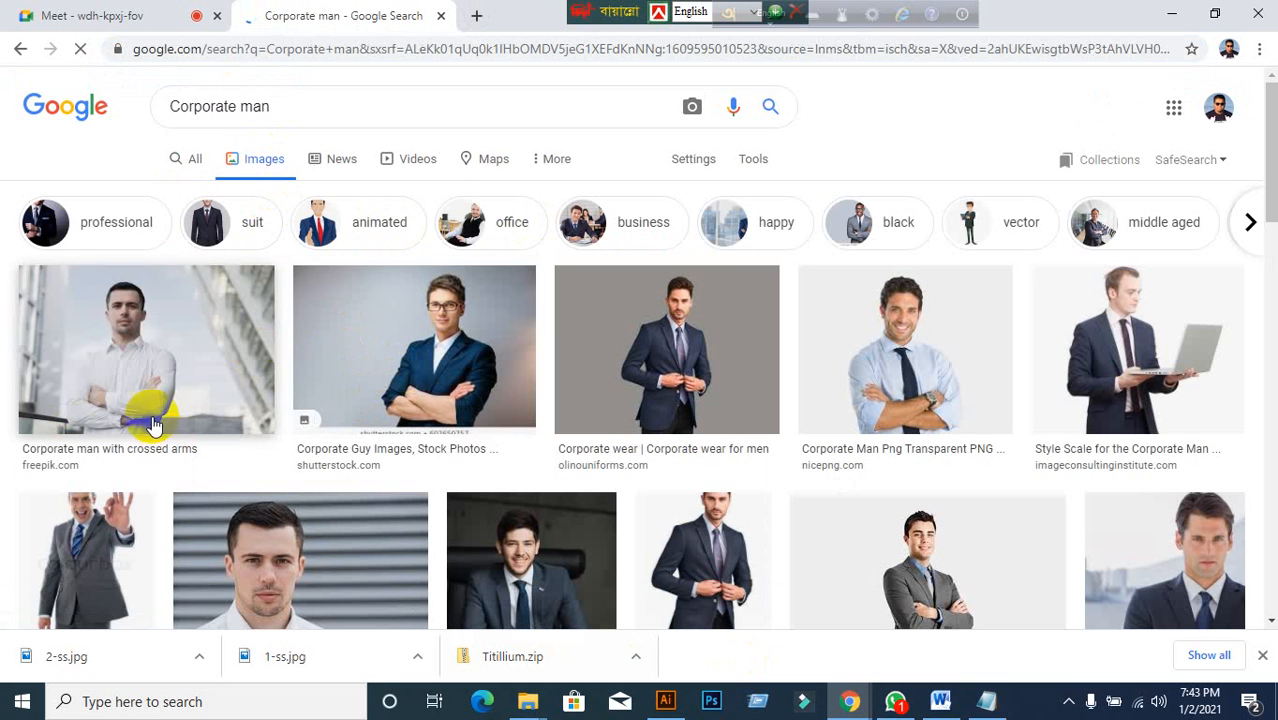
click(668, 418)
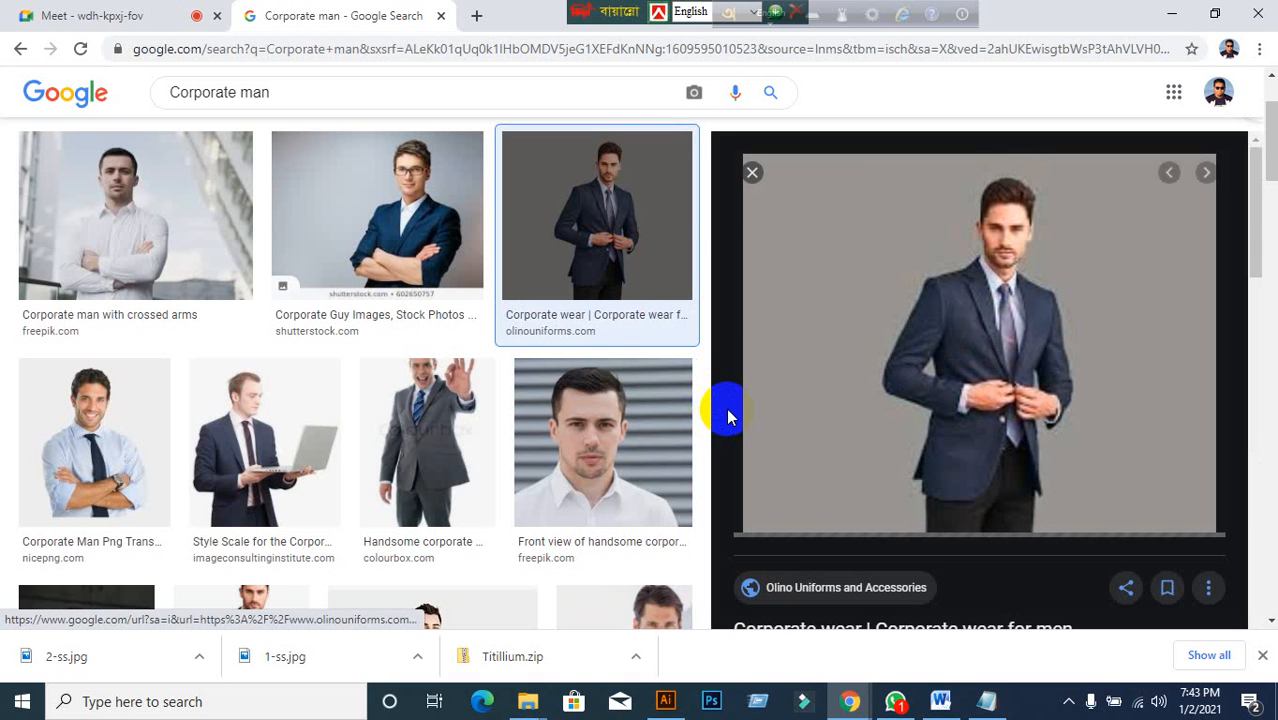
right_click(890, 295)
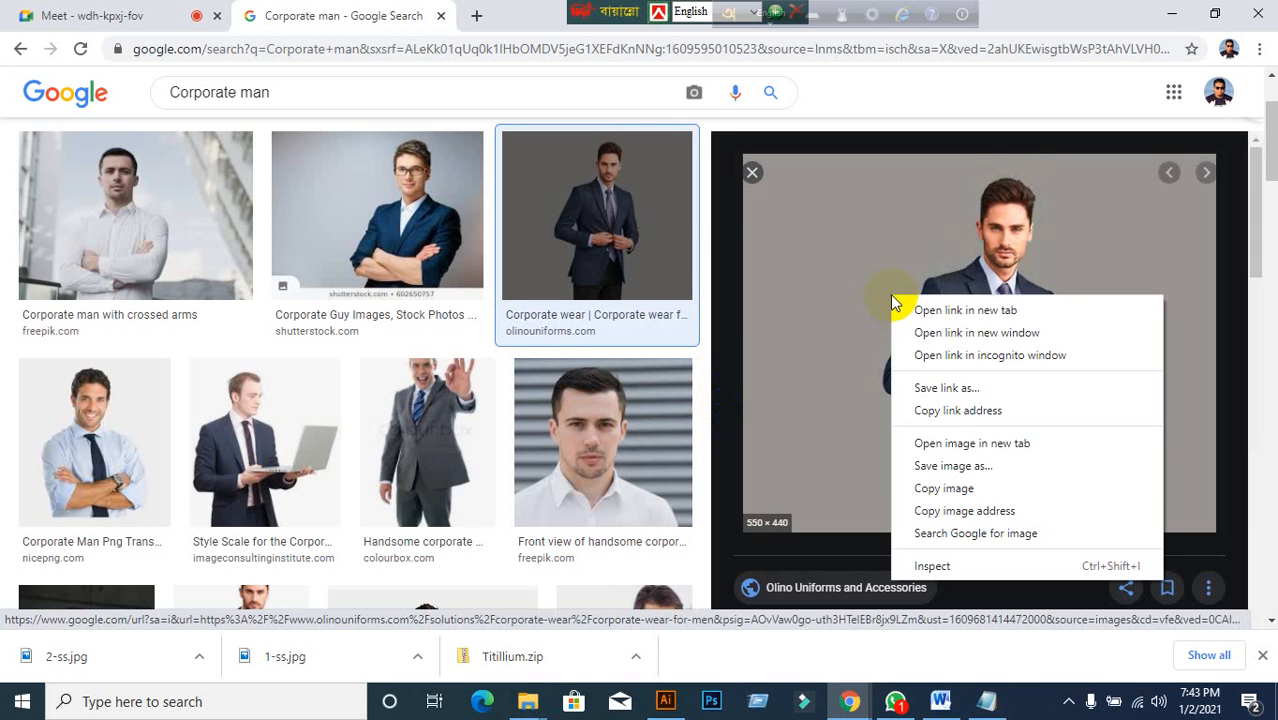
click(937, 490)
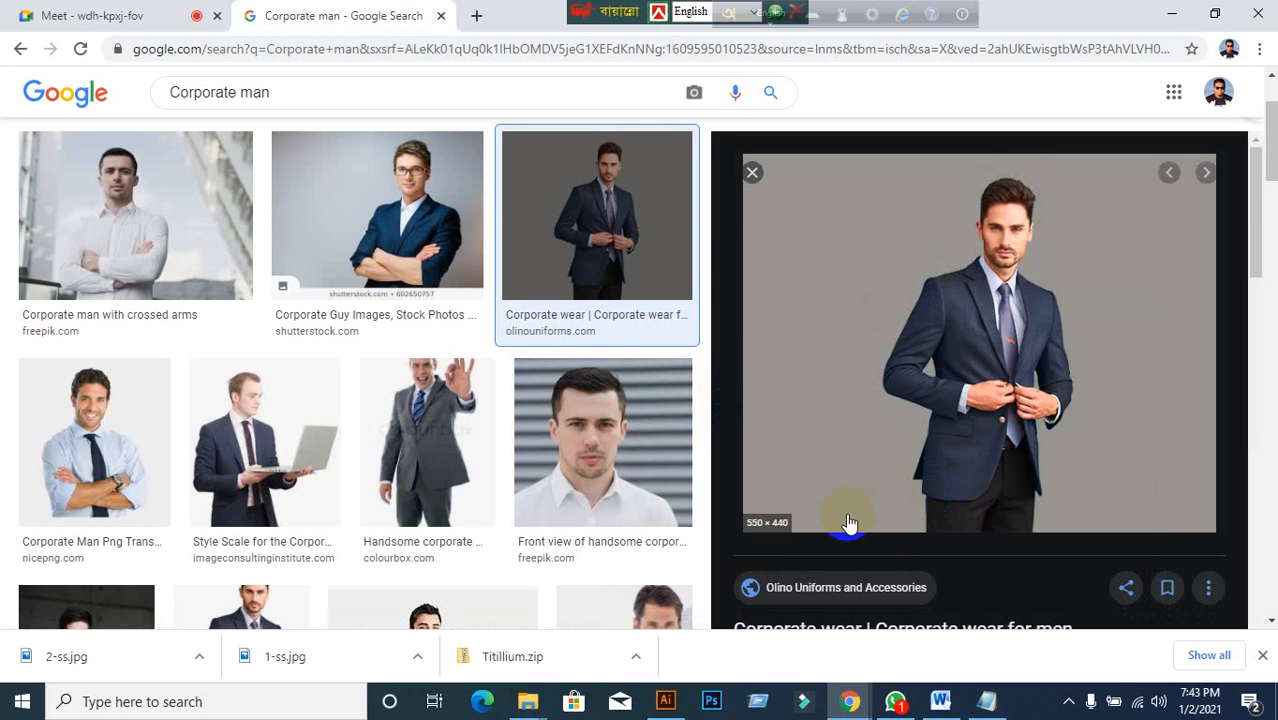
click(667, 699)
- Paste the suited-man photo and size it over the card's blue photo box
key(ctrl+v)
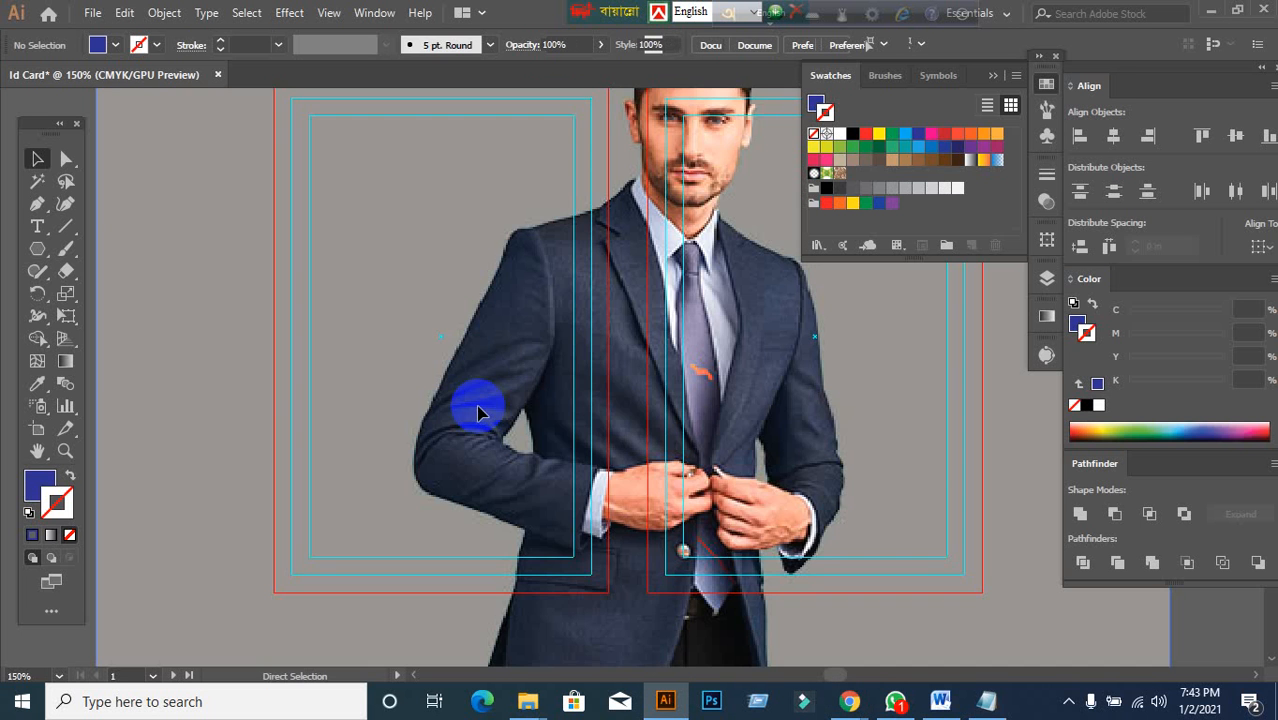
key(ctrl+minus)
key(ctrl+minus)
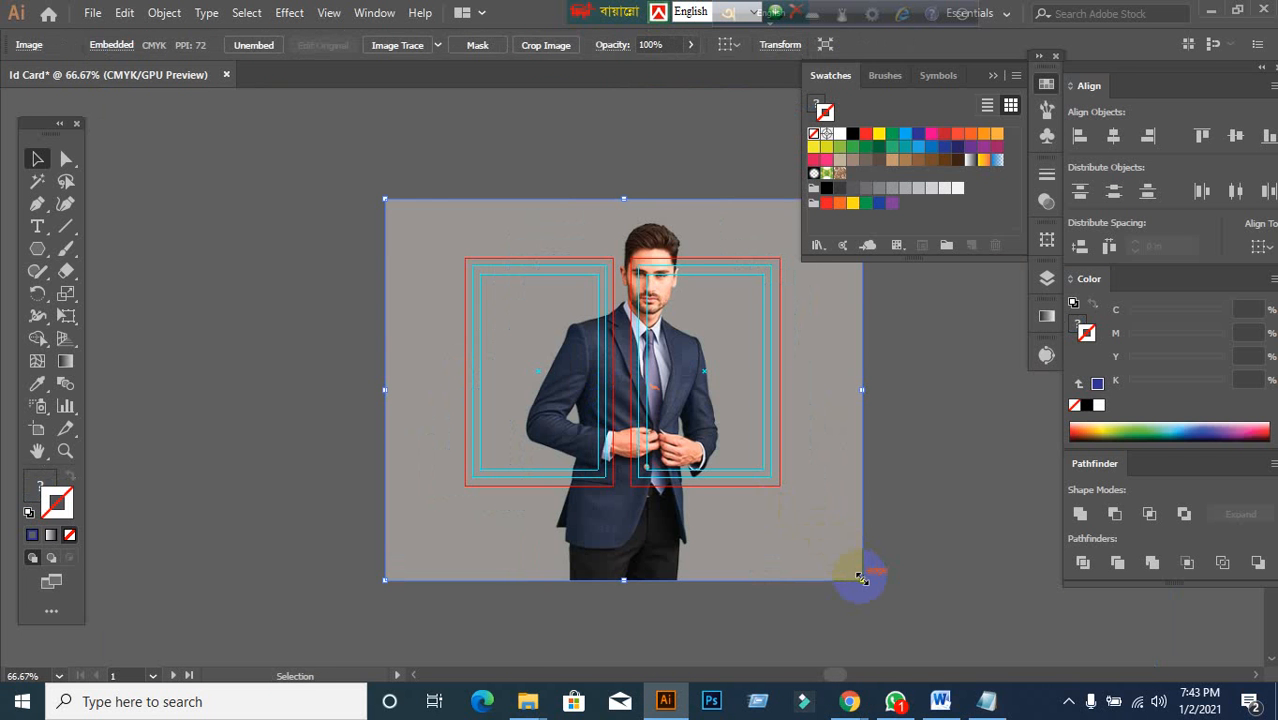
drag(861, 579, 532, 262)
scroll(608, 342, up, 2)
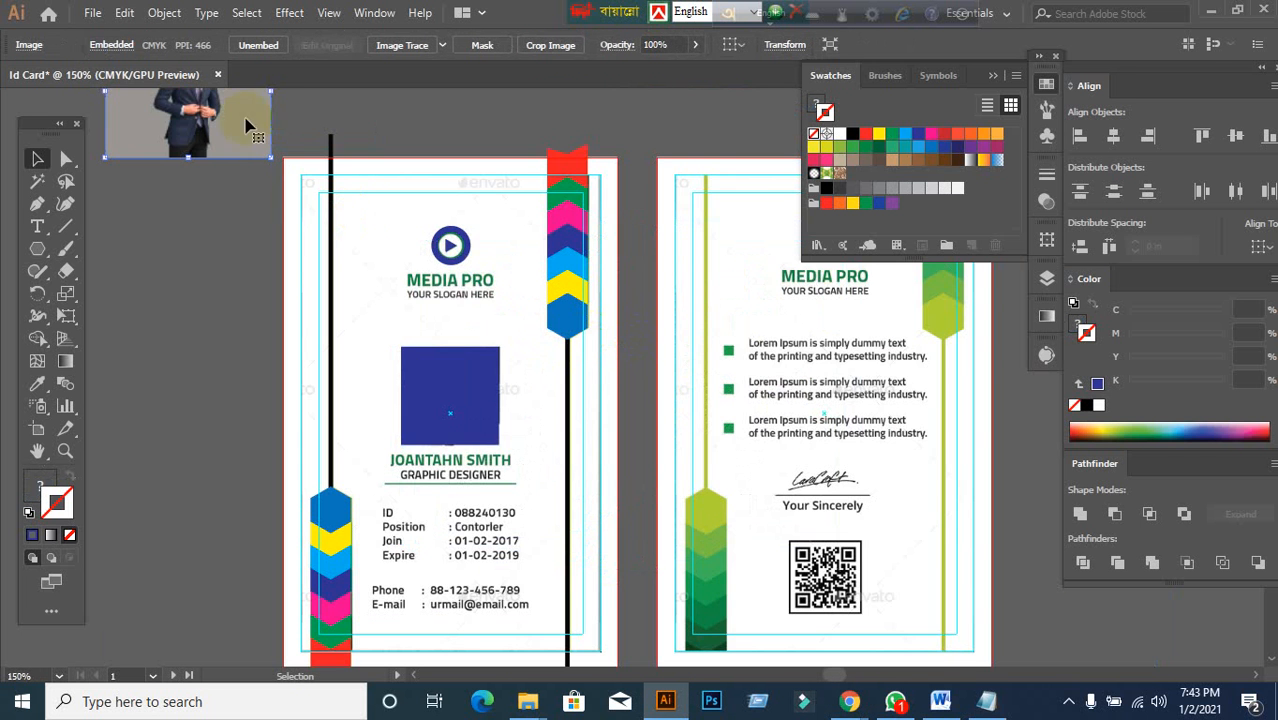
drag(248, 127, 455, 436)
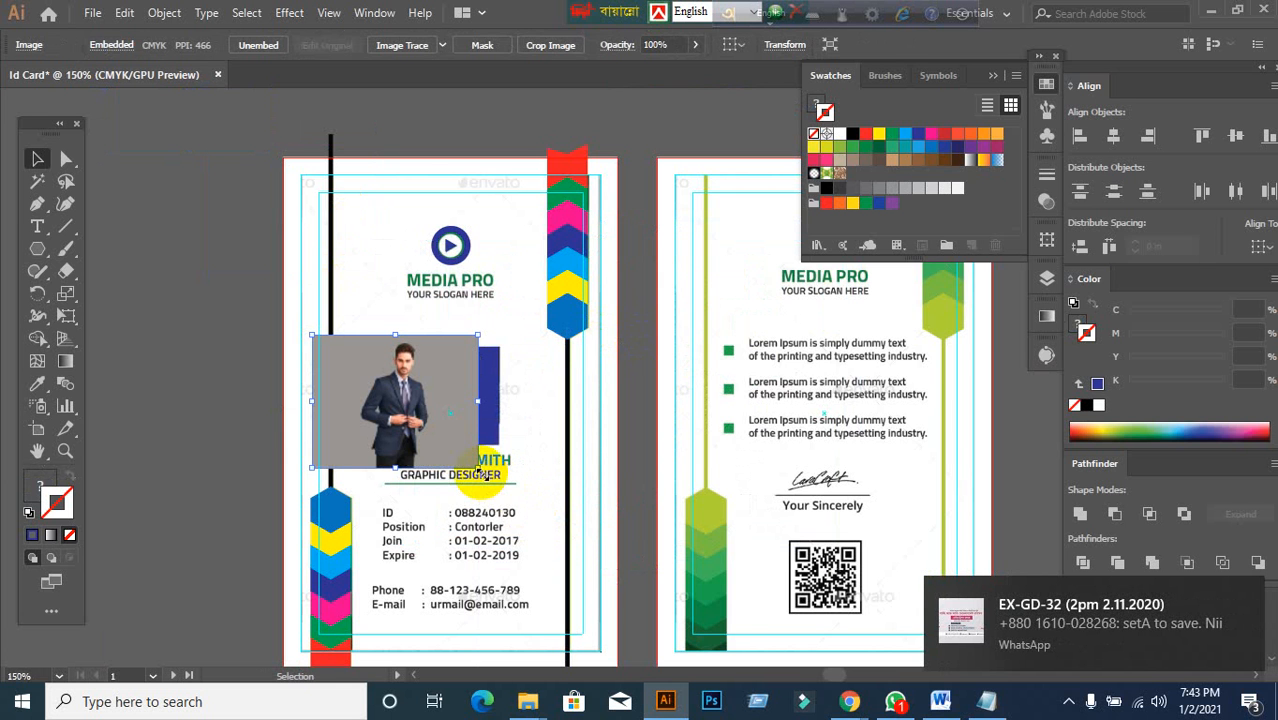
drag(478, 468, 562, 536)
- Send the photo backward repeatedly until it sits behind the blue square
scroll(510, 536, up, 1)
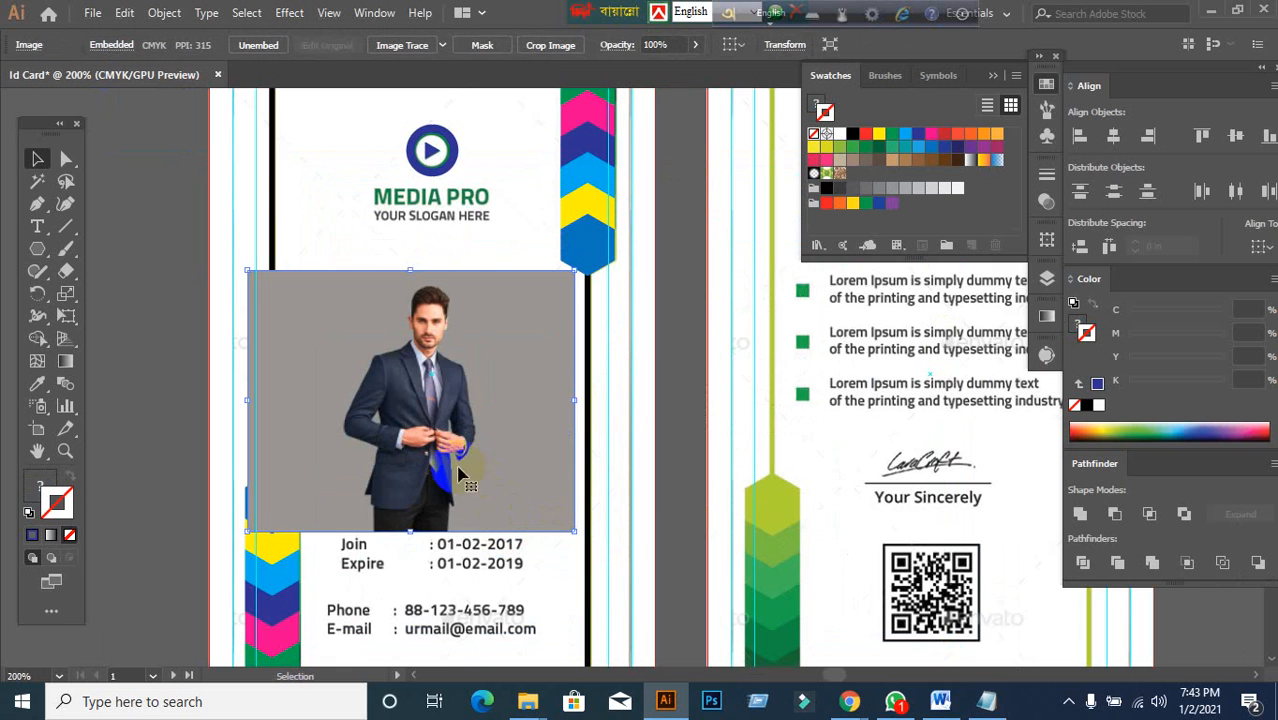
right_click(402, 358)
mouse_move(492, 515)
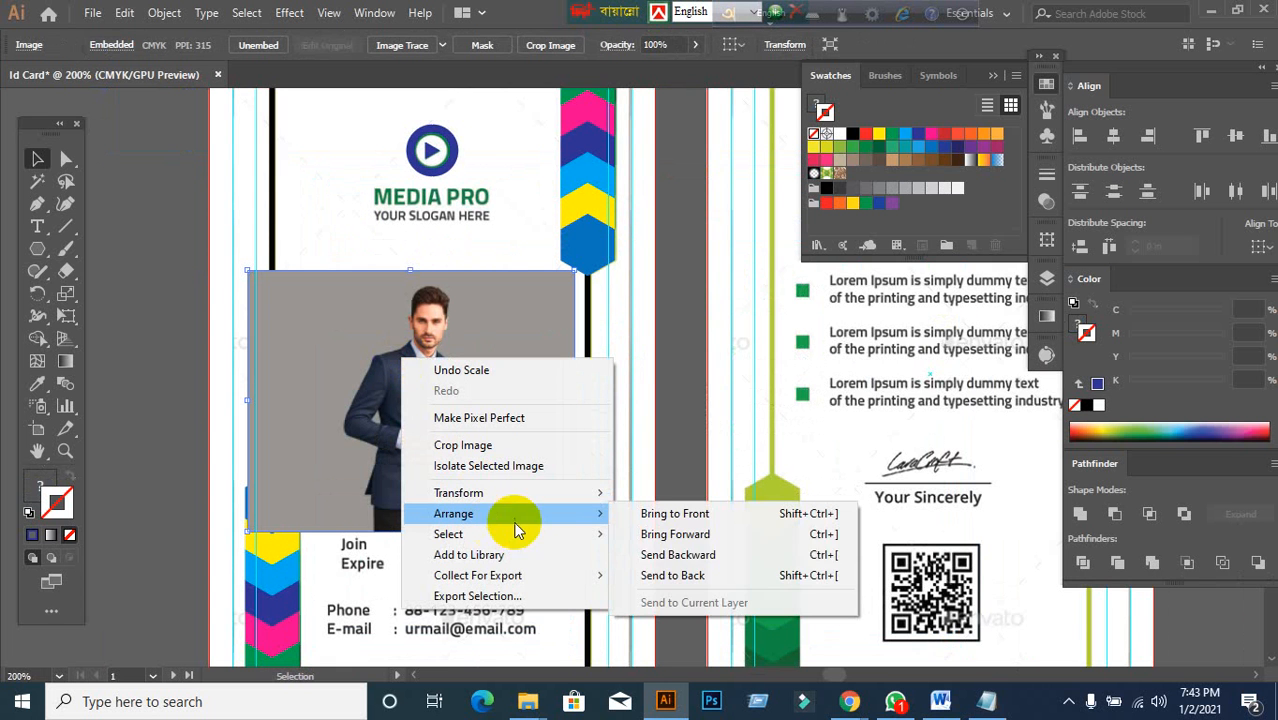
click(655, 556)
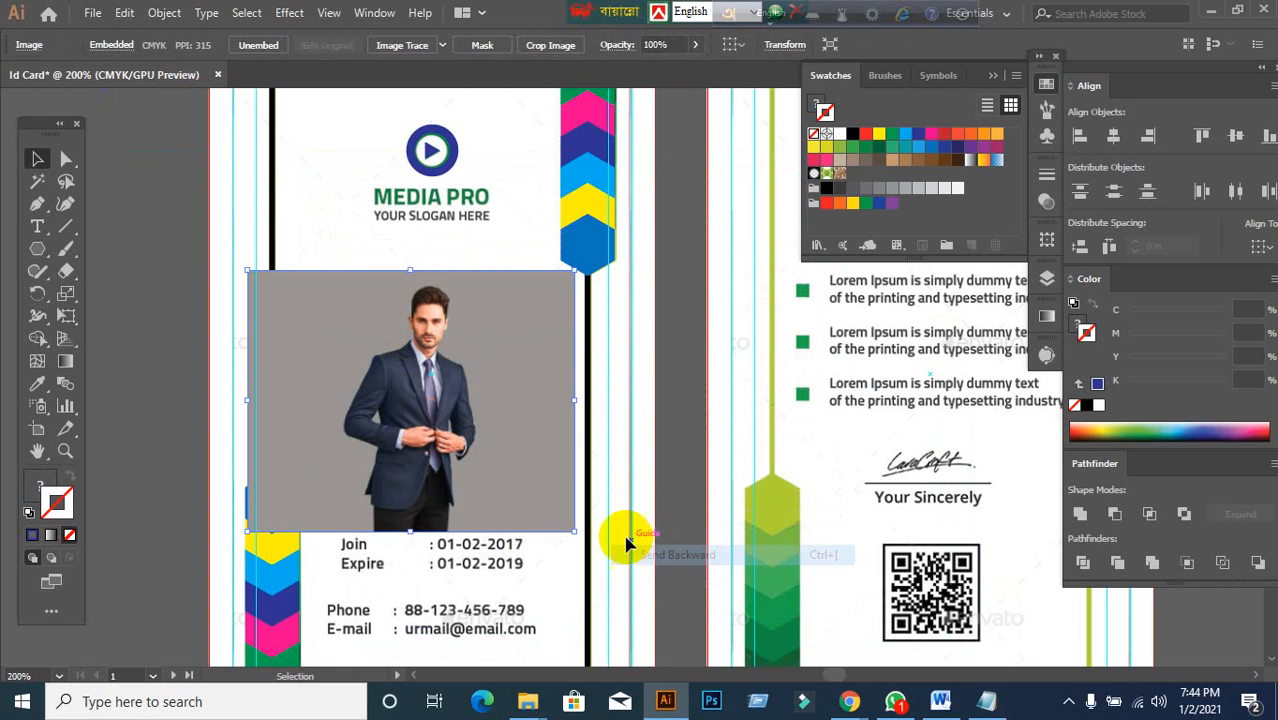
right_click(484, 390)
mouse_move(642, 533)
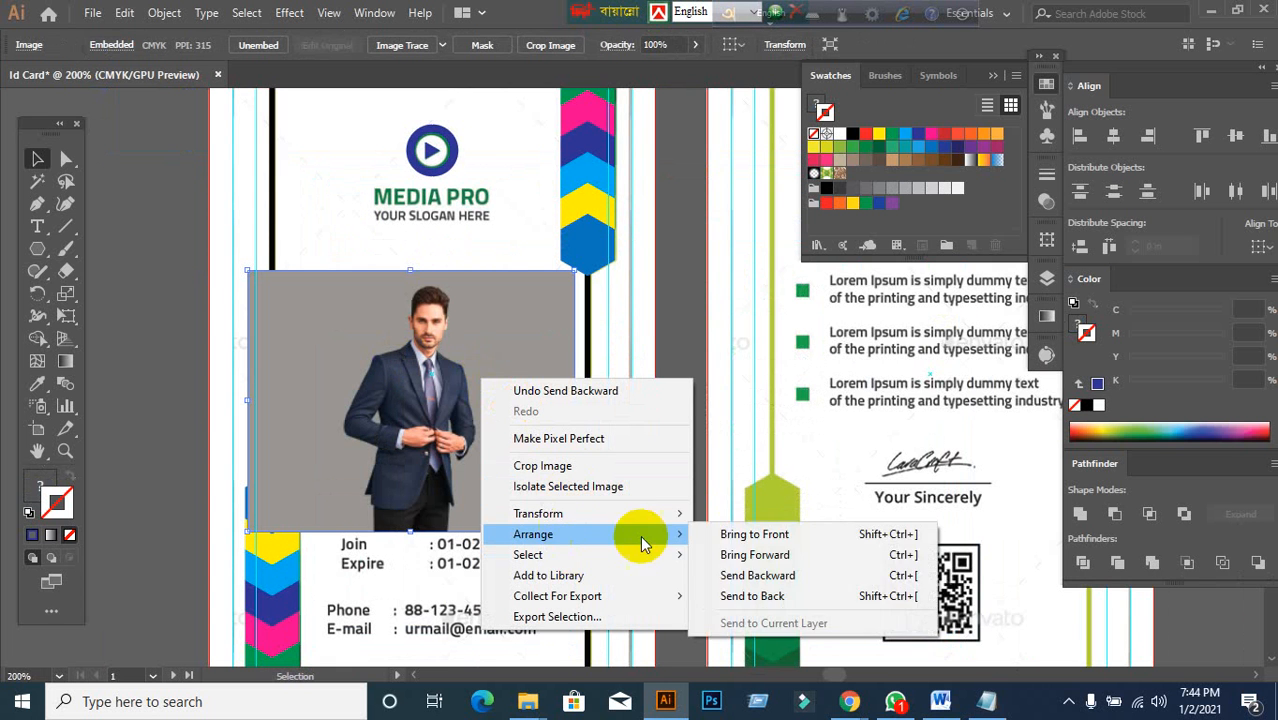
click(757, 578)
right_click(495, 380)
mouse_move(603, 555)
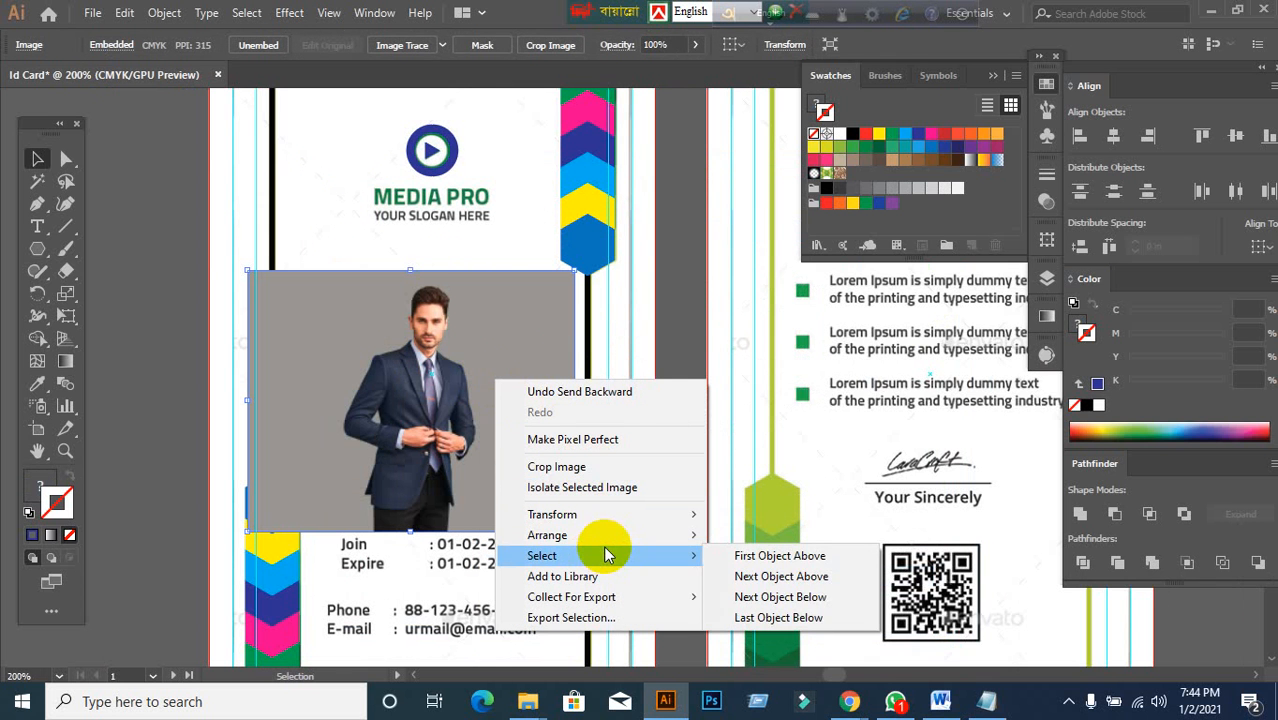
click(757, 577)
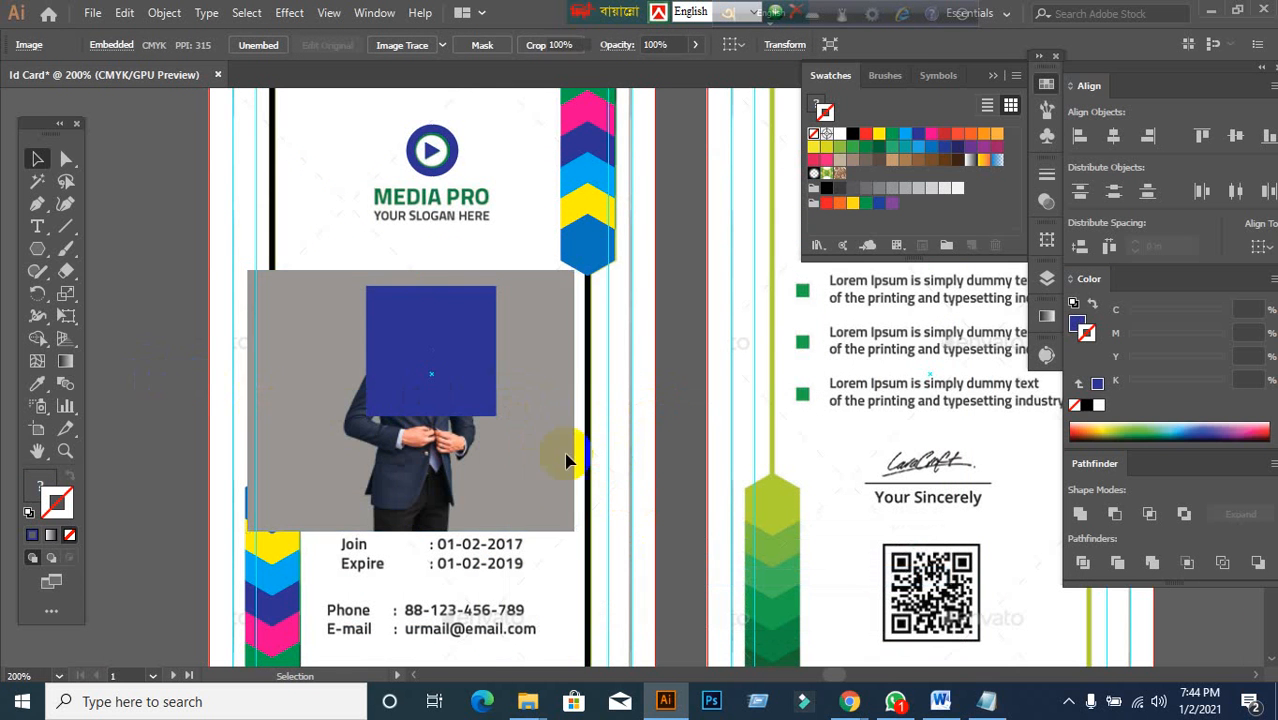
- Position the man's face under the blue square and make a clipping mask from both
click(577, 435)
mouse_move(527, 404)
mouse_down()
mouse_move(548, 351)
mouse_move(542, 403)
mouse_up()
drag(530, 432, 542, 408)
click(449, 387)
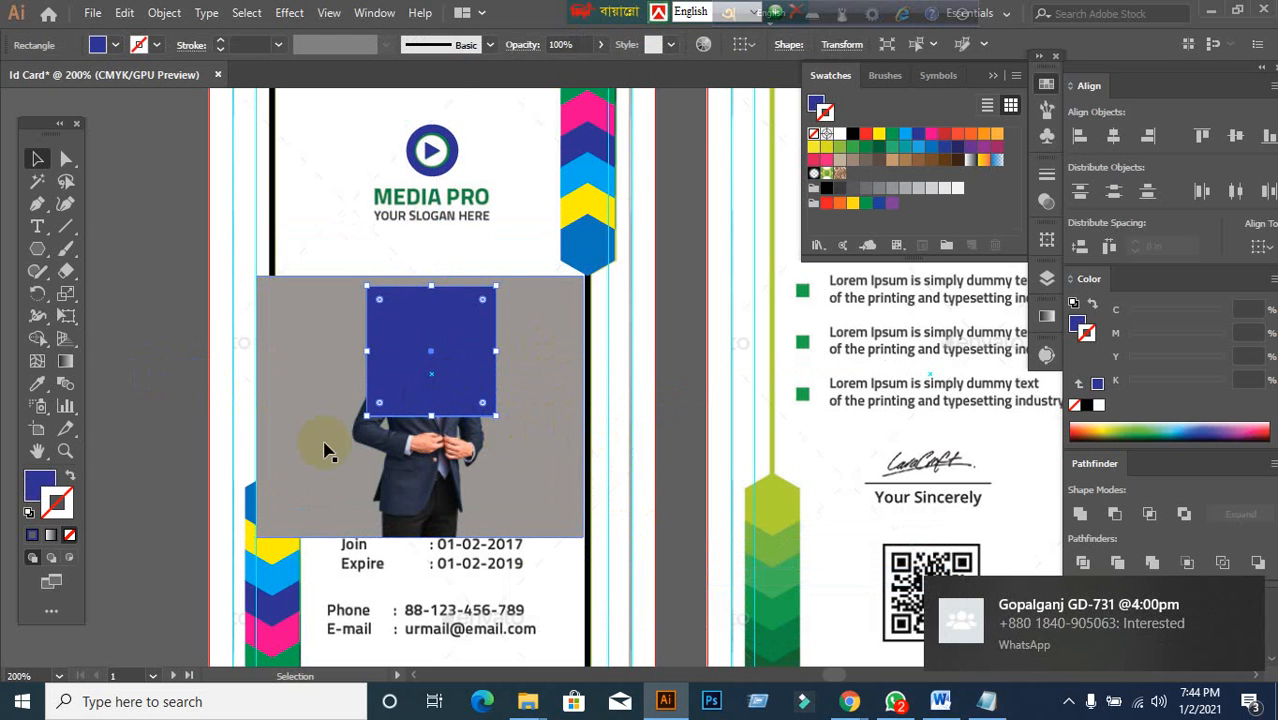
shift+click(322, 364)
right_click(427, 344)
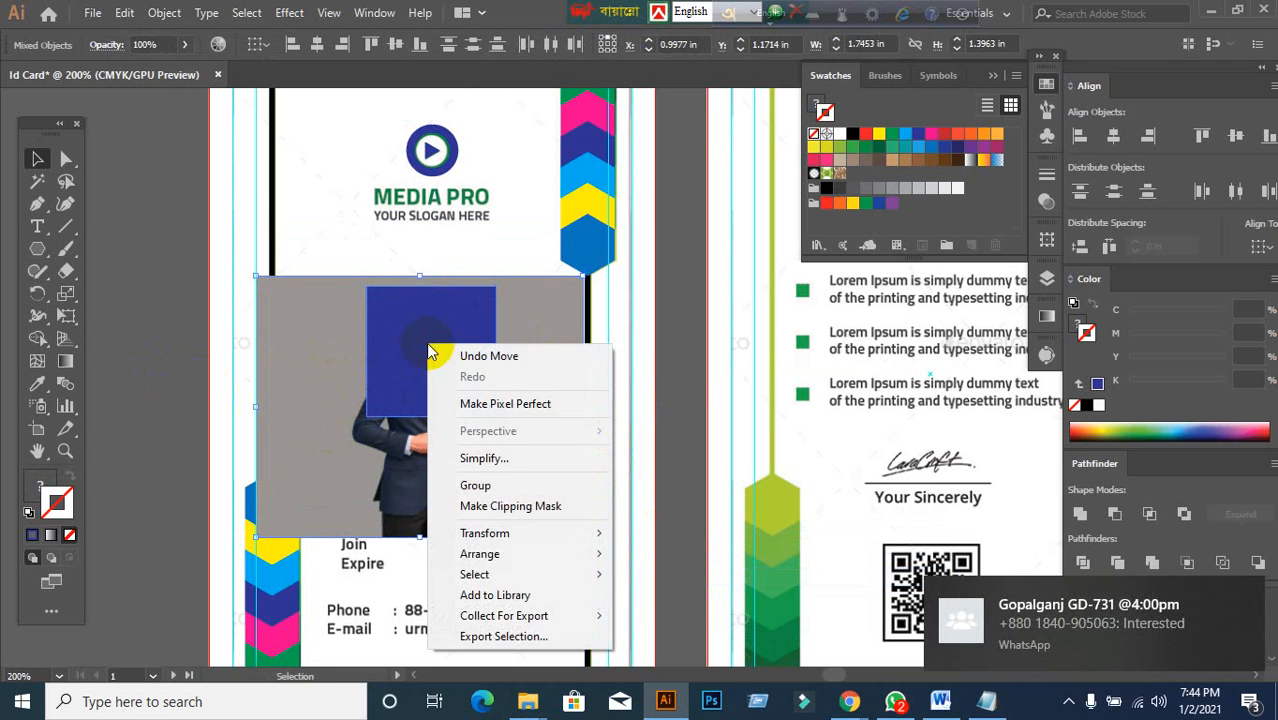
click(519, 503)
click(171, 348)
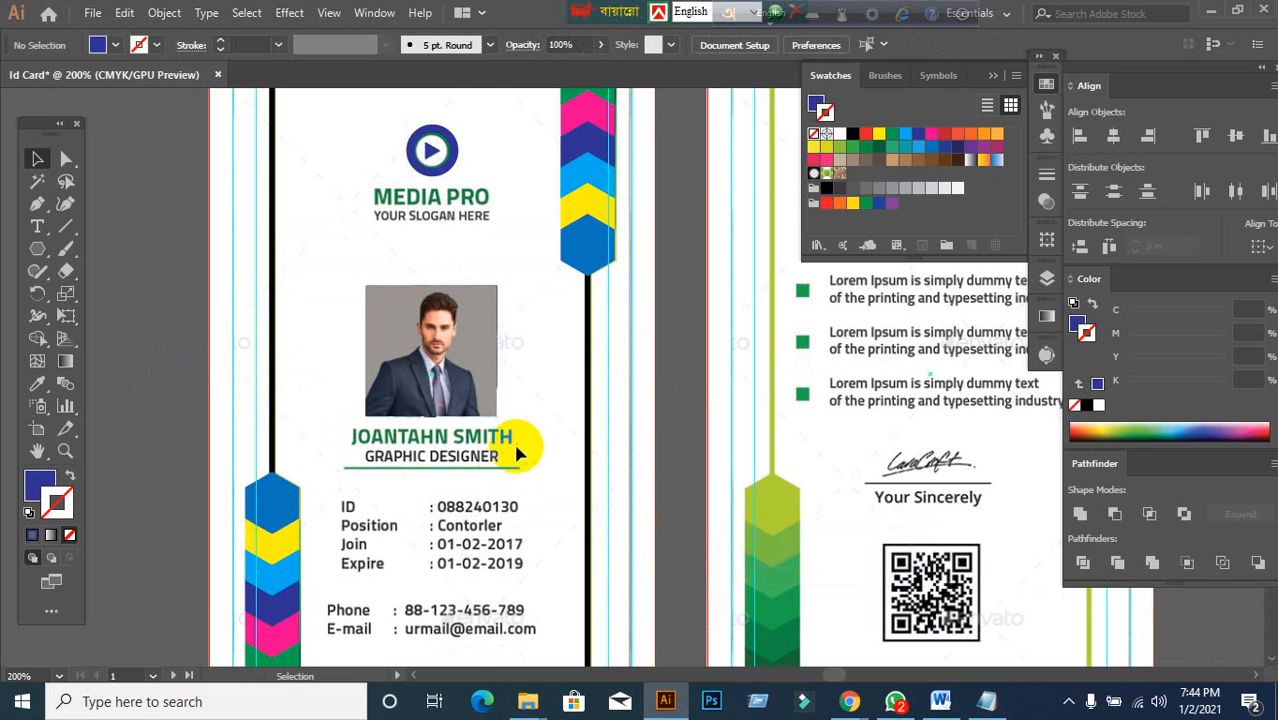
scroll(340, 410, up, 1)
- Inside the clip group, move the portrait up and enlarge it from both lower corners
click(433, 350)
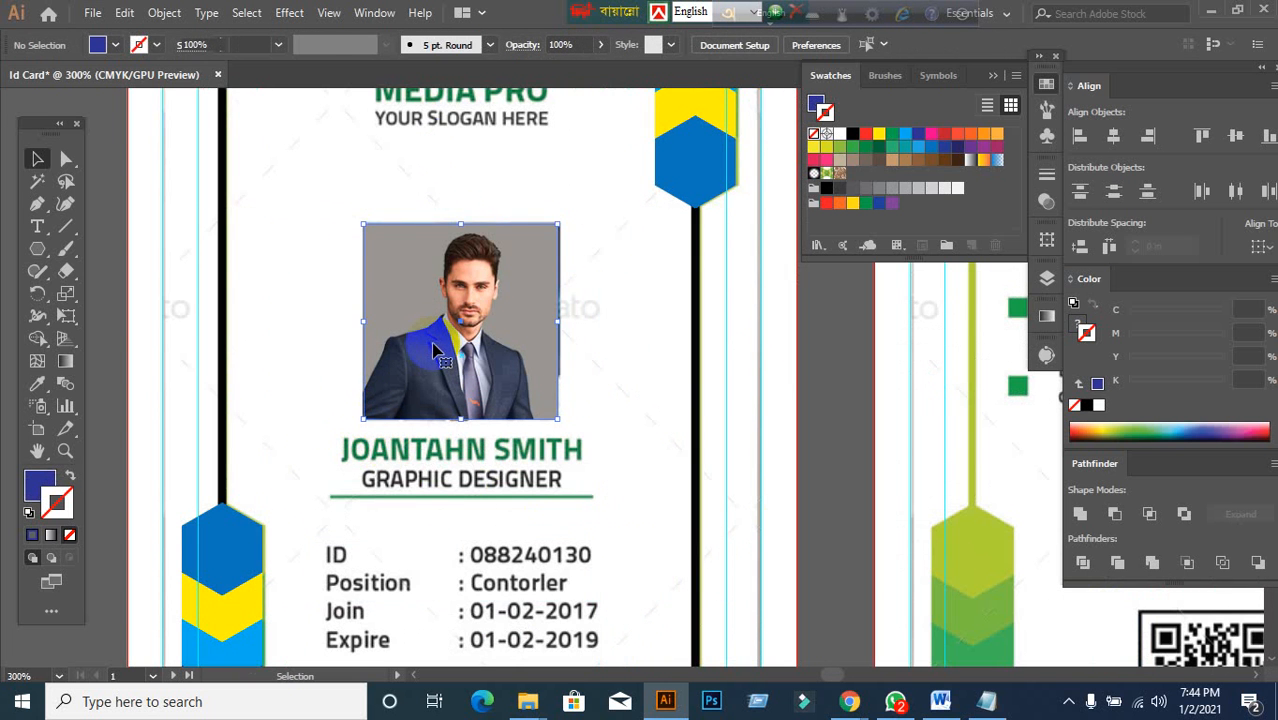
double_click(433, 350)
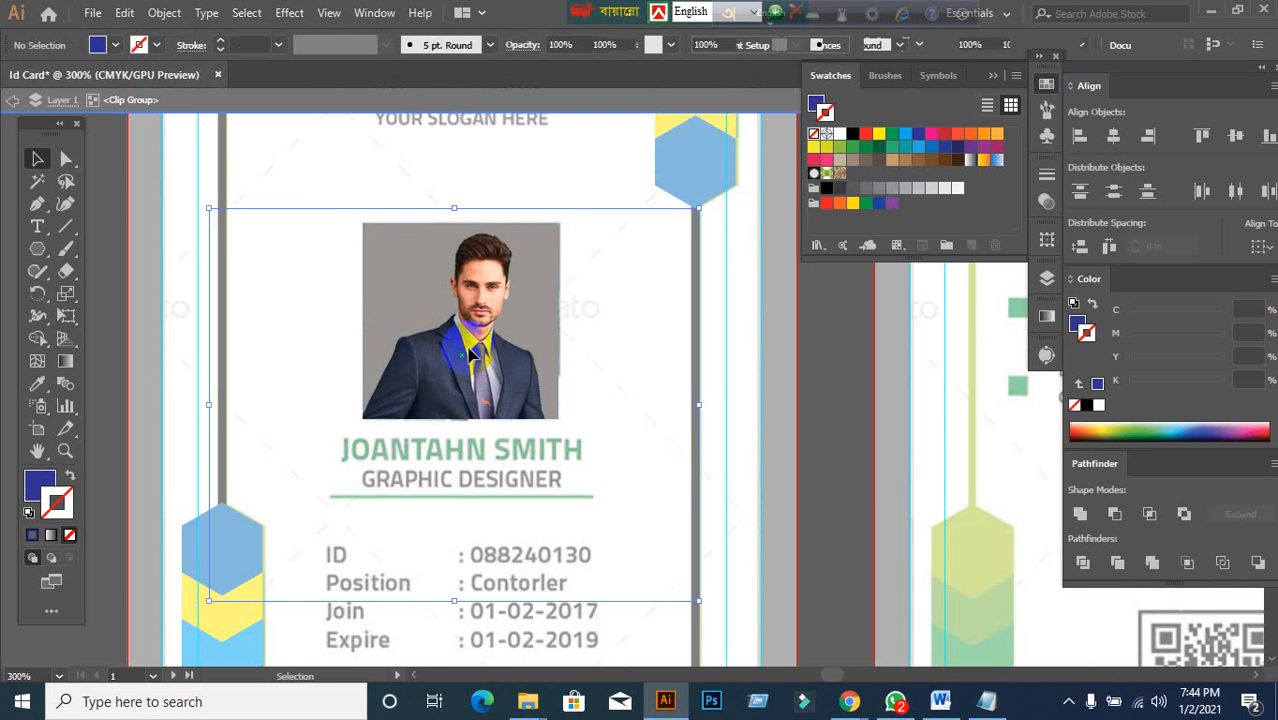
drag(472, 352, 478, 320)
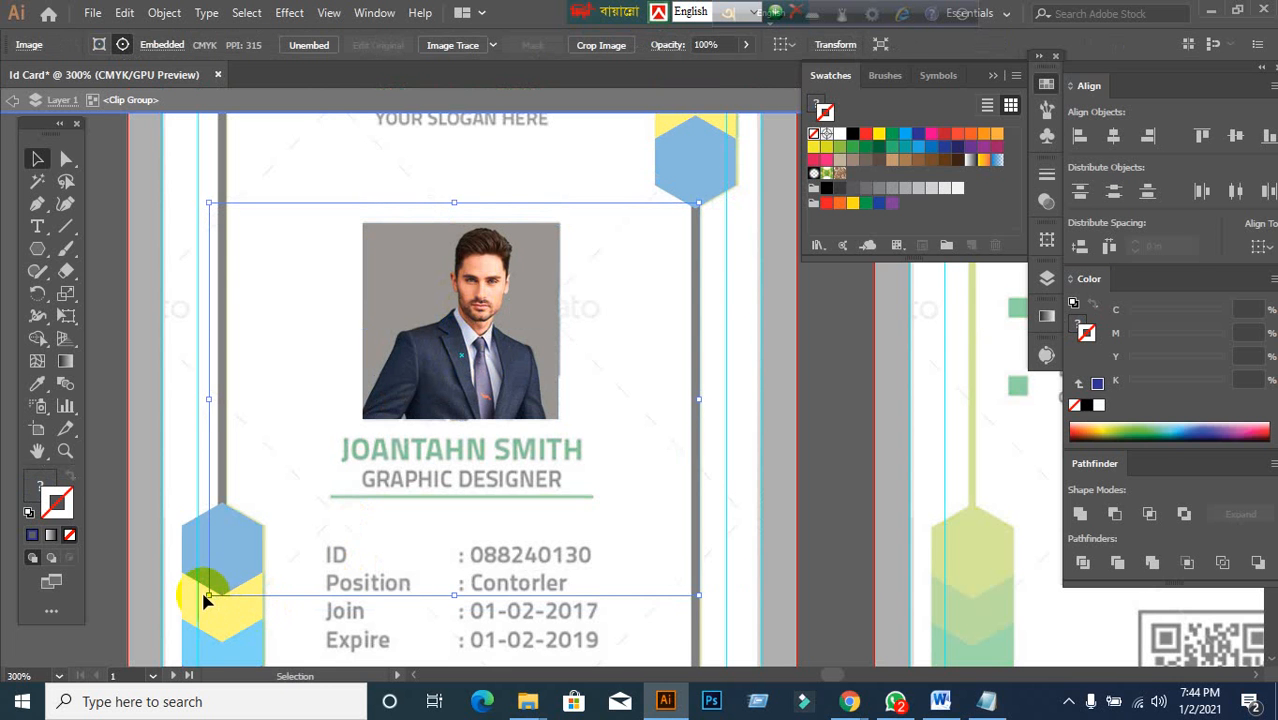
drag(210, 596, 184, 624)
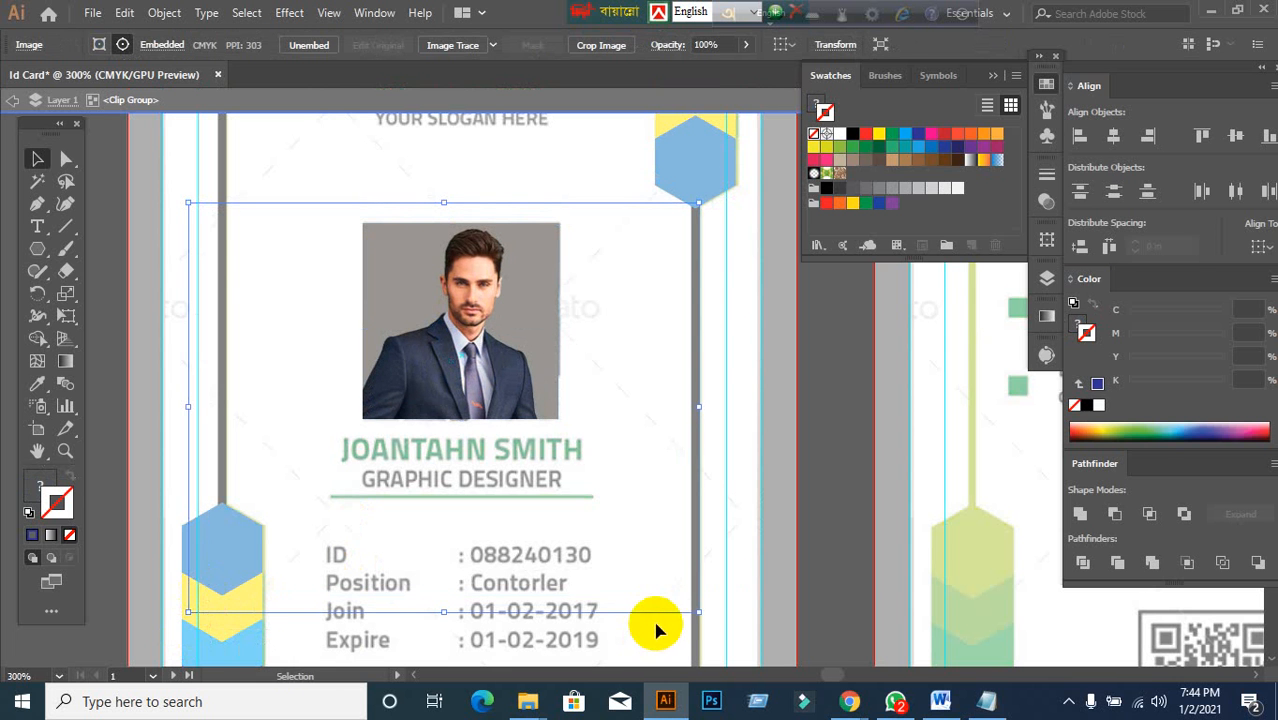
drag(698, 617, 710, 621)
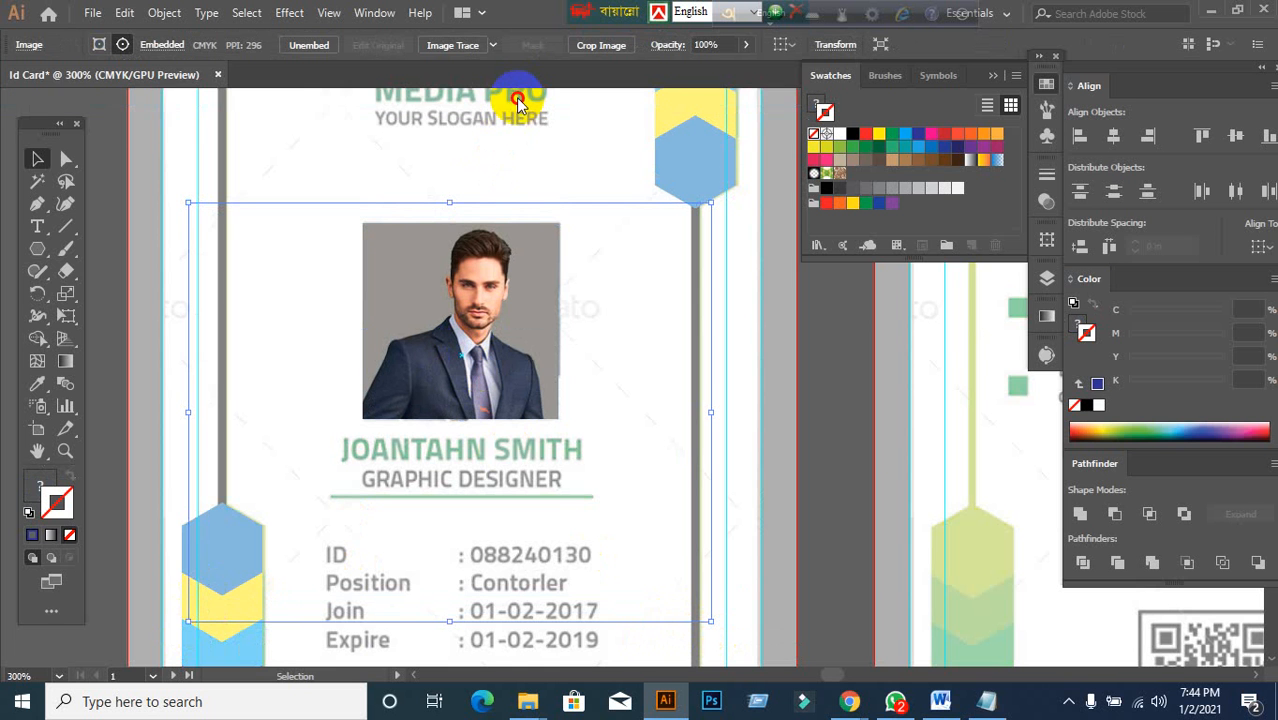
click(130, 395)
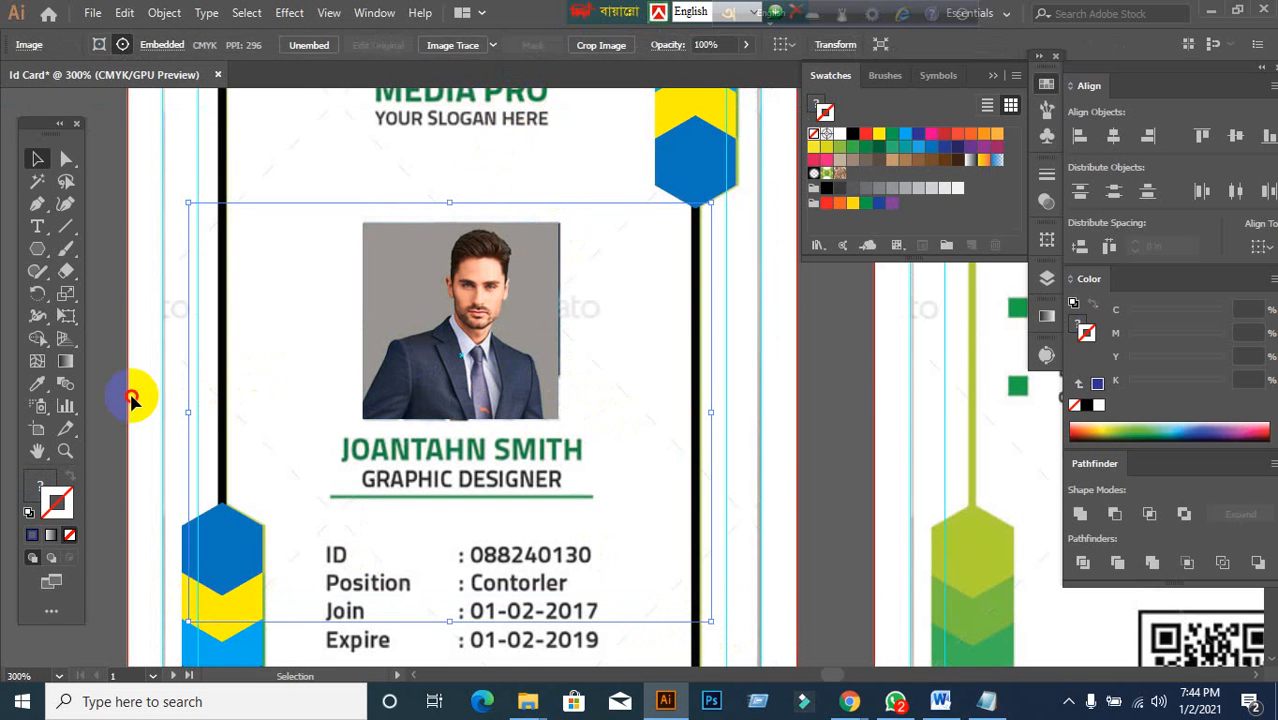
- Move the photo aside to check the older photo beneath, then undo the move
scroll(283, 441, down, 2)
drag(385, 369, 501, 293)
click(508, 462)
key(ctrl+z)
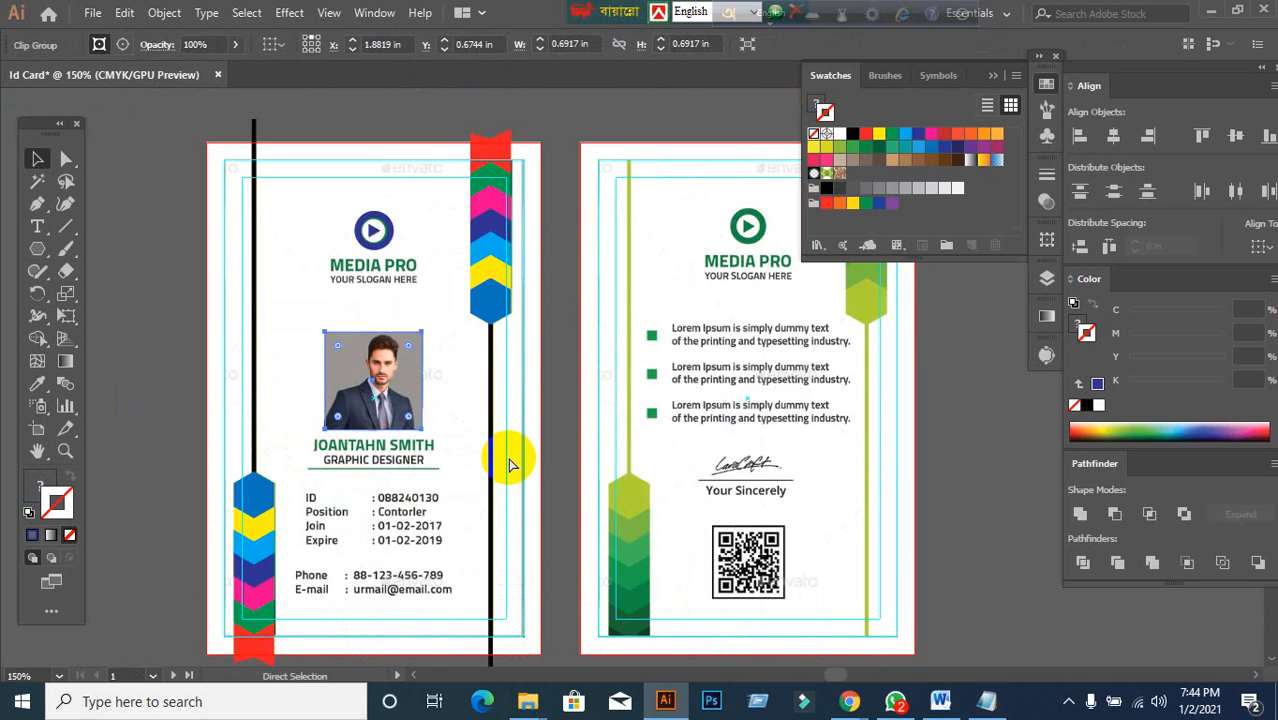
click(515, 467)
scroll(557, 496, down, 1)
scroll(397, 413, up, 1)
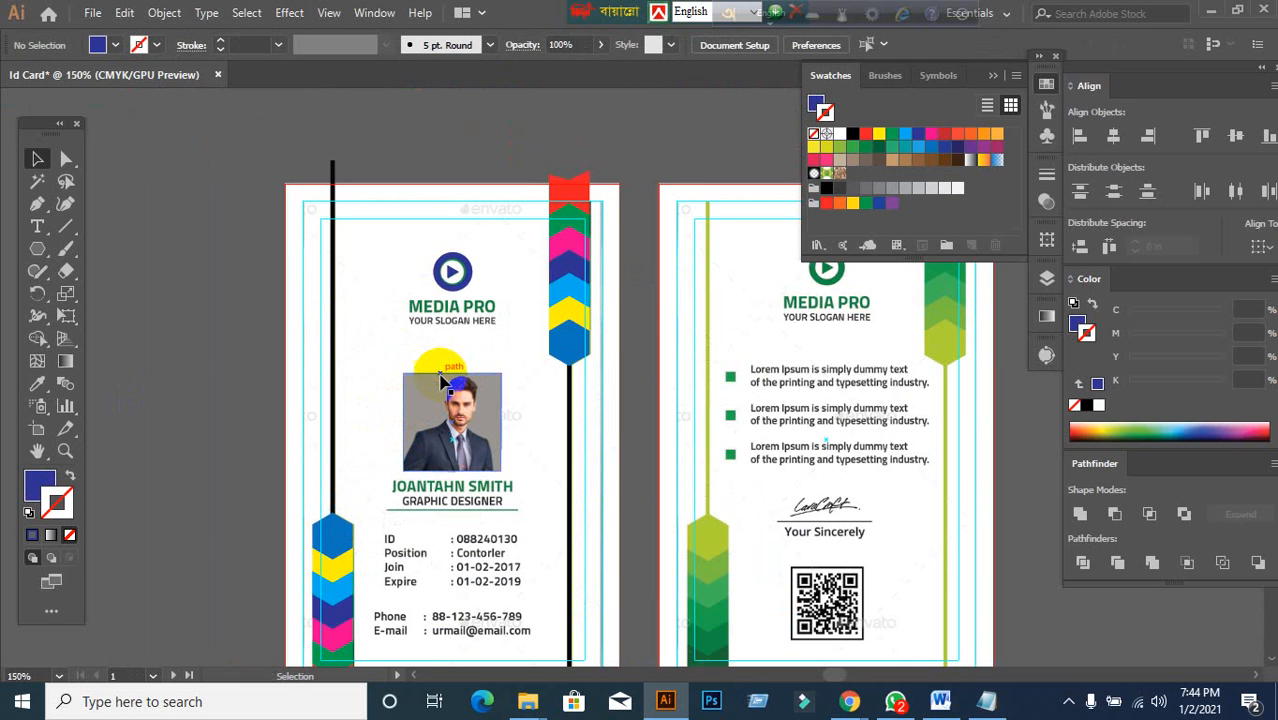
scroll(440, 380, up, 1)
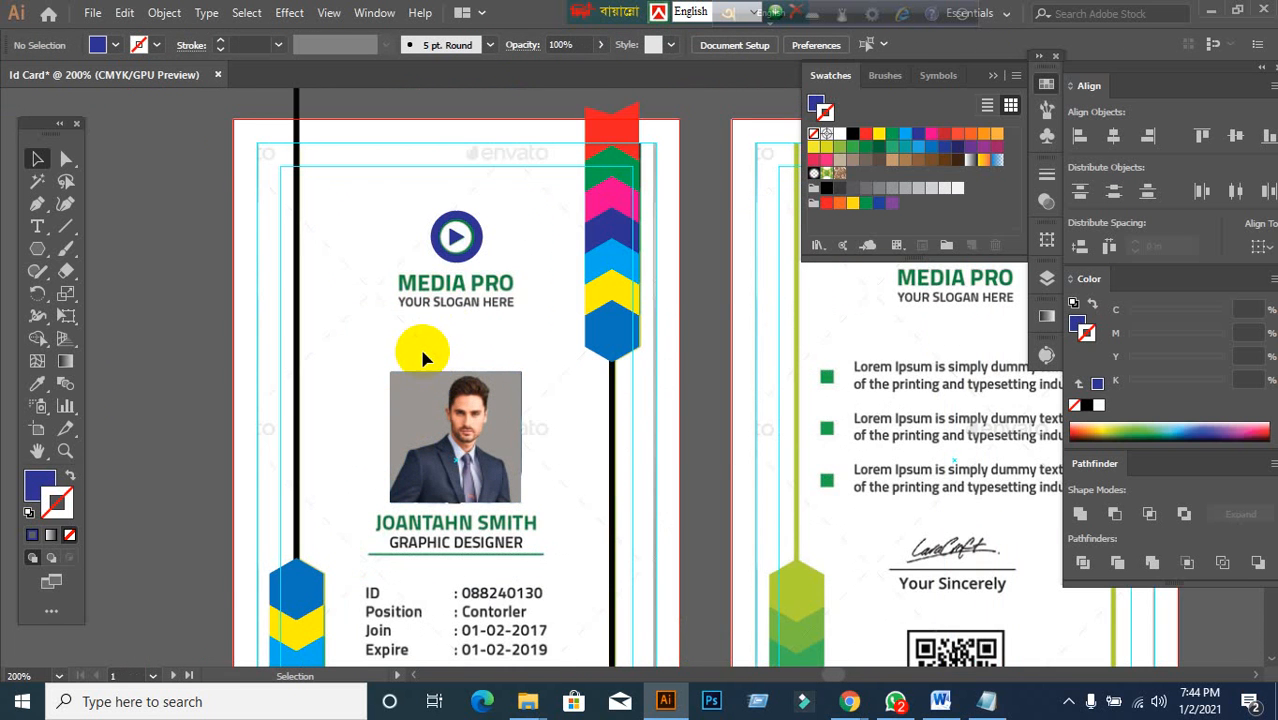
scroll(423, 358, up, 1)
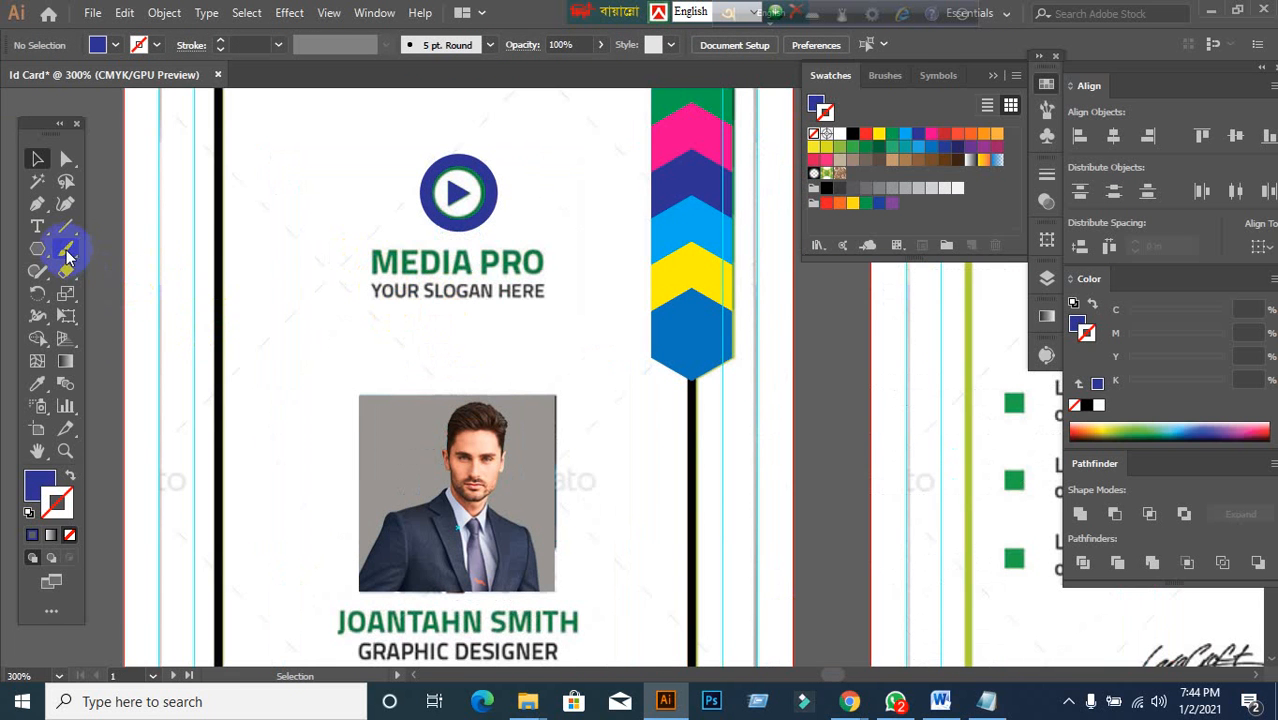
click(37, 226)
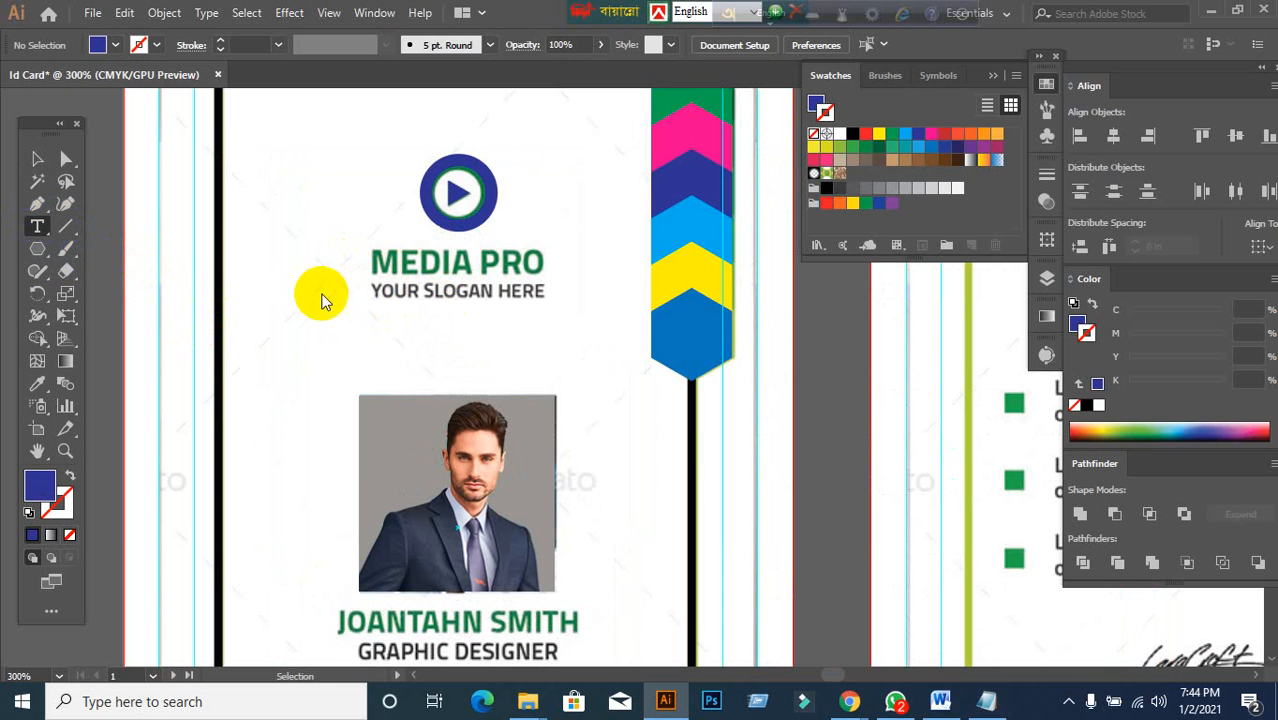
- Add a 'media pro' text line just below the slogan and collapse the Swatches panel
click(364, 328)
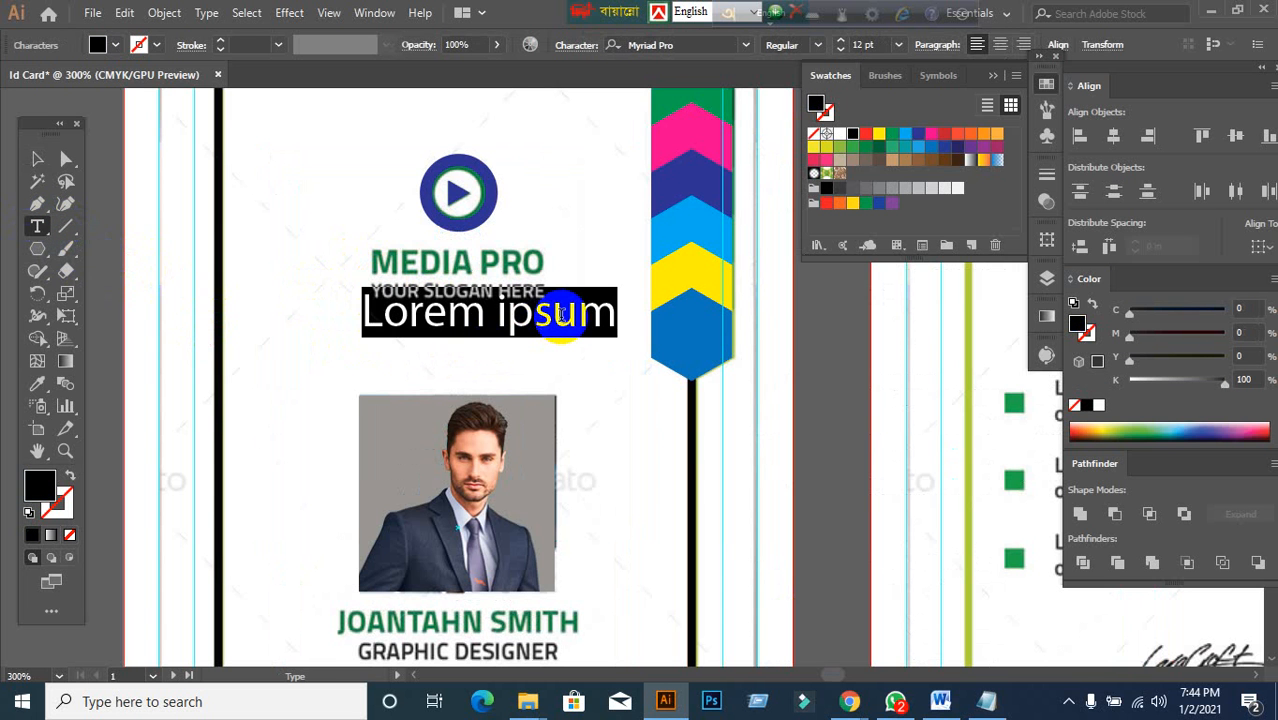
text(media pro)
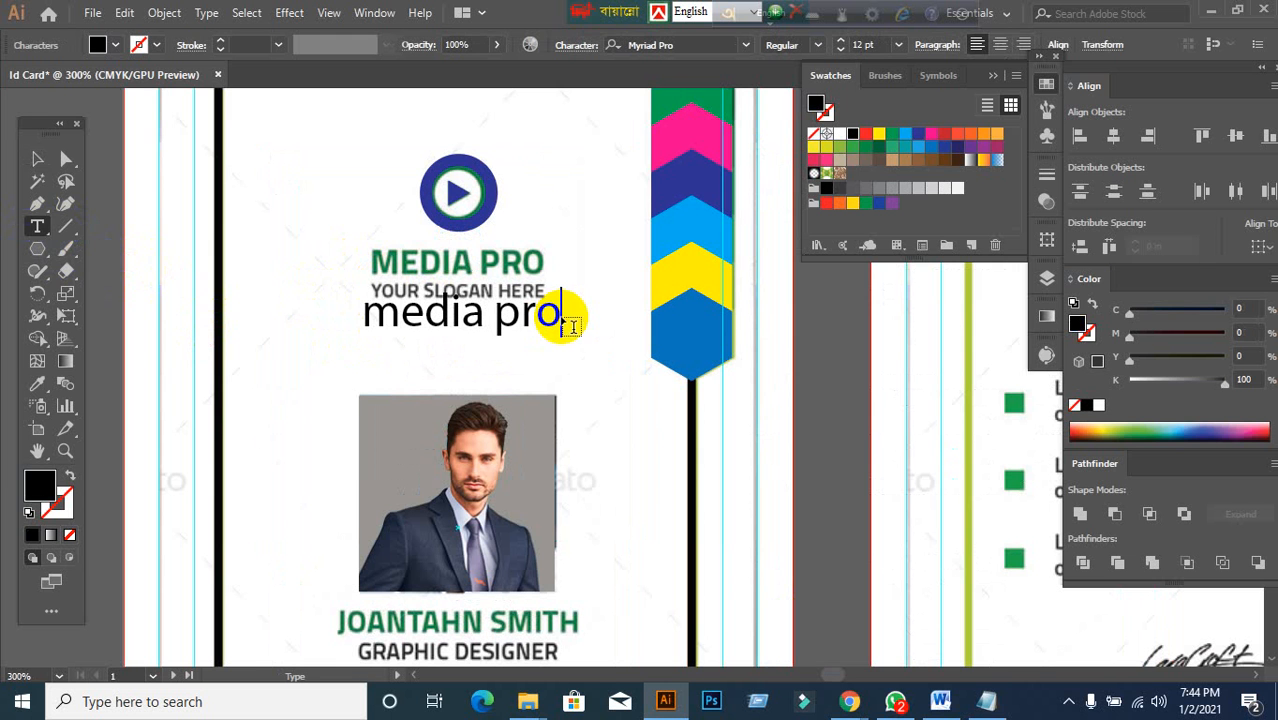
click(38, 158)
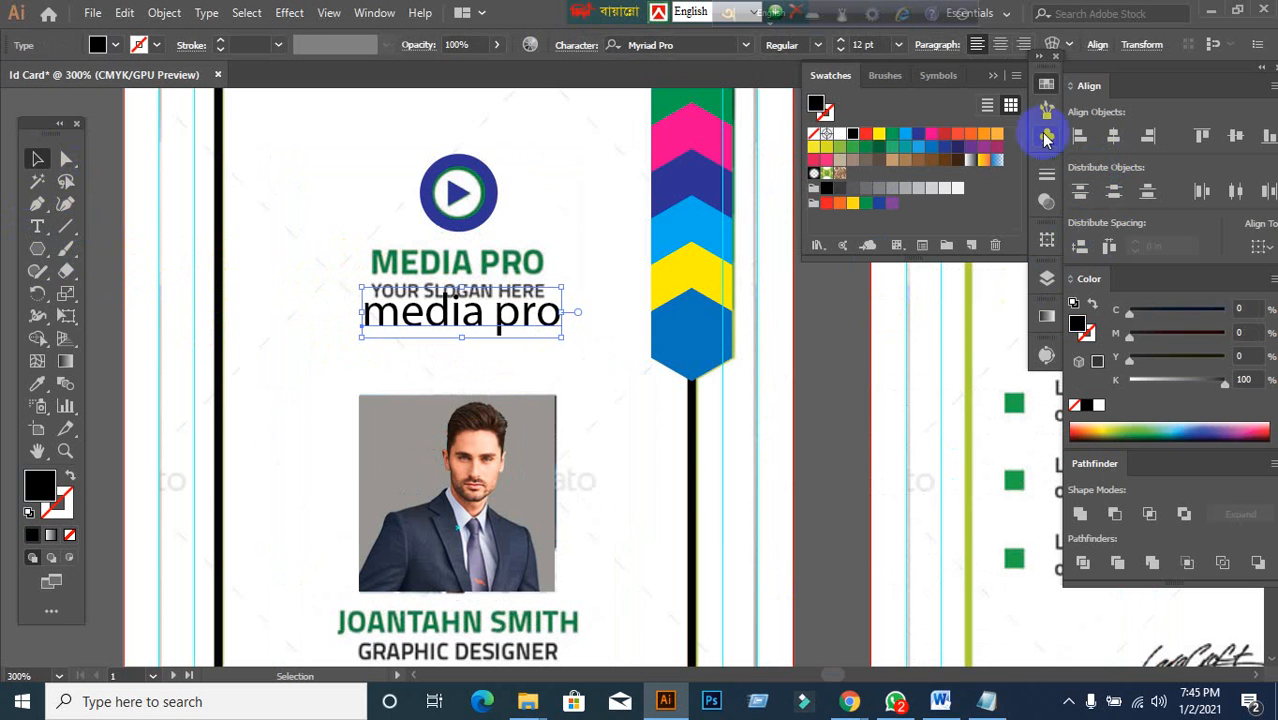
click(995, 77)
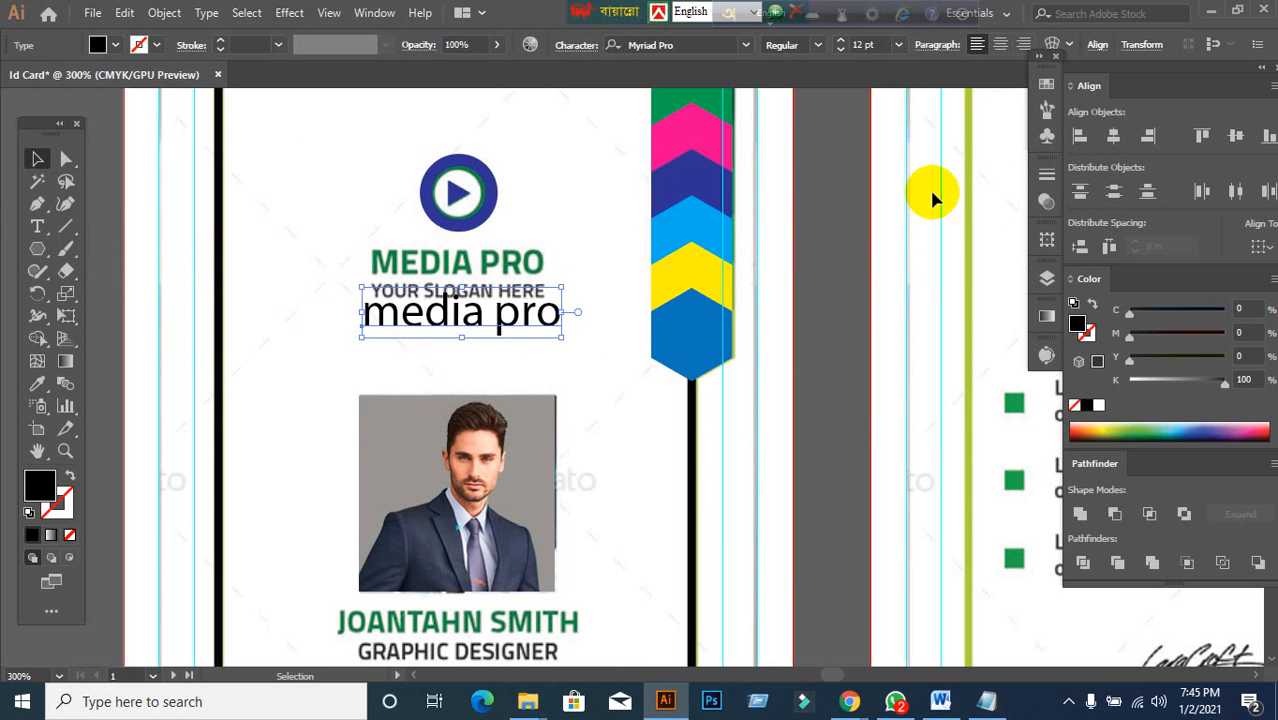
click(374, 13)
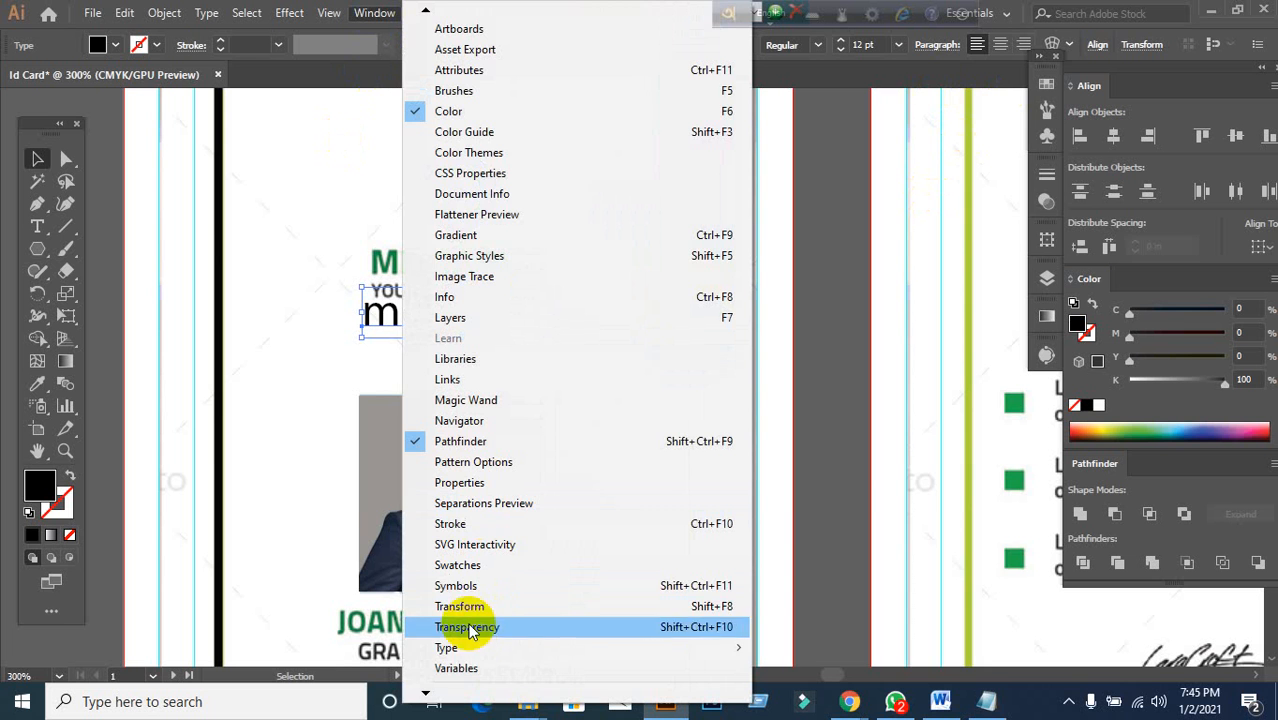
- Format the new line as all-caps Titillium Semibold and move it onto the green MEDIA PRO title
mouse_move(465, 646)
click(847, 526)
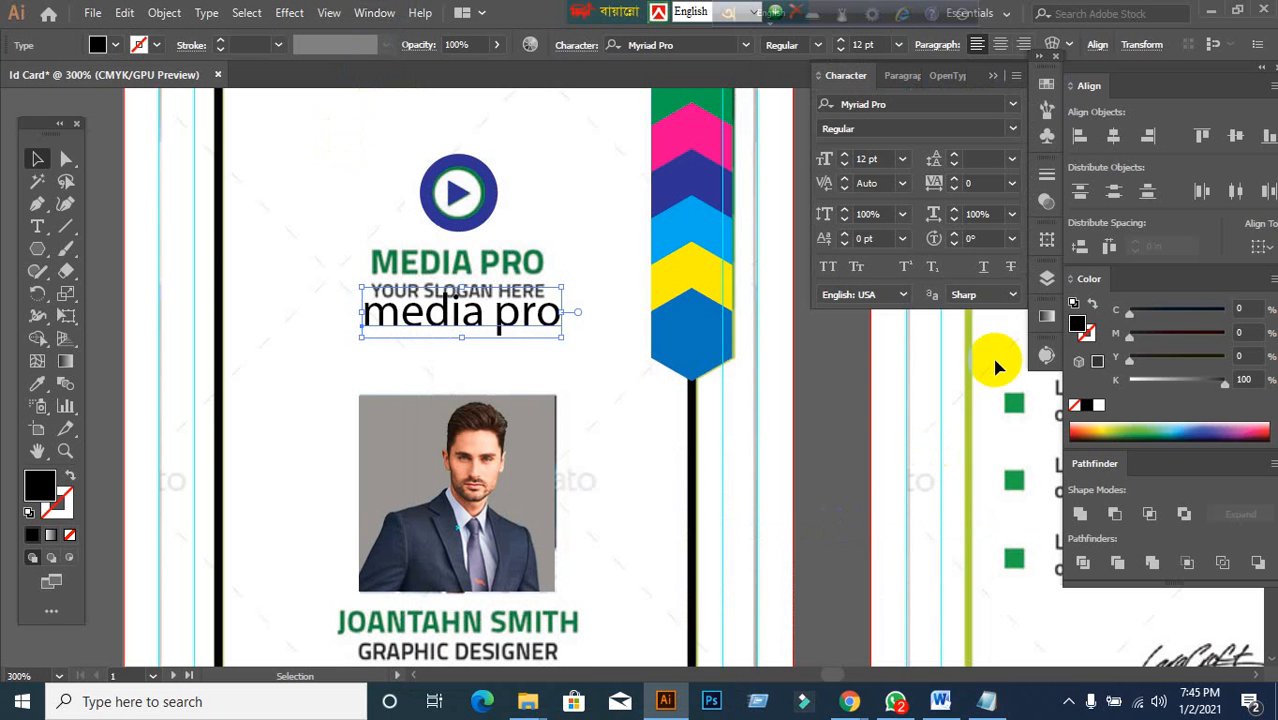
click(910, 102)
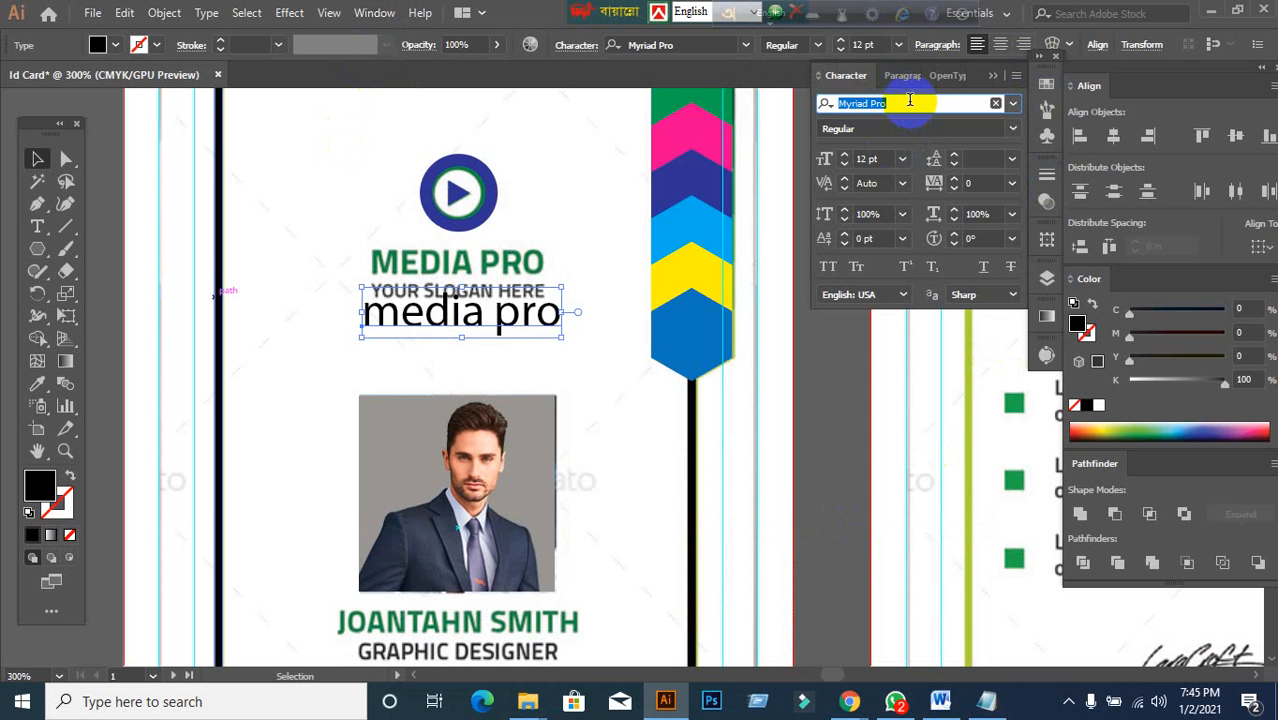
text(T)
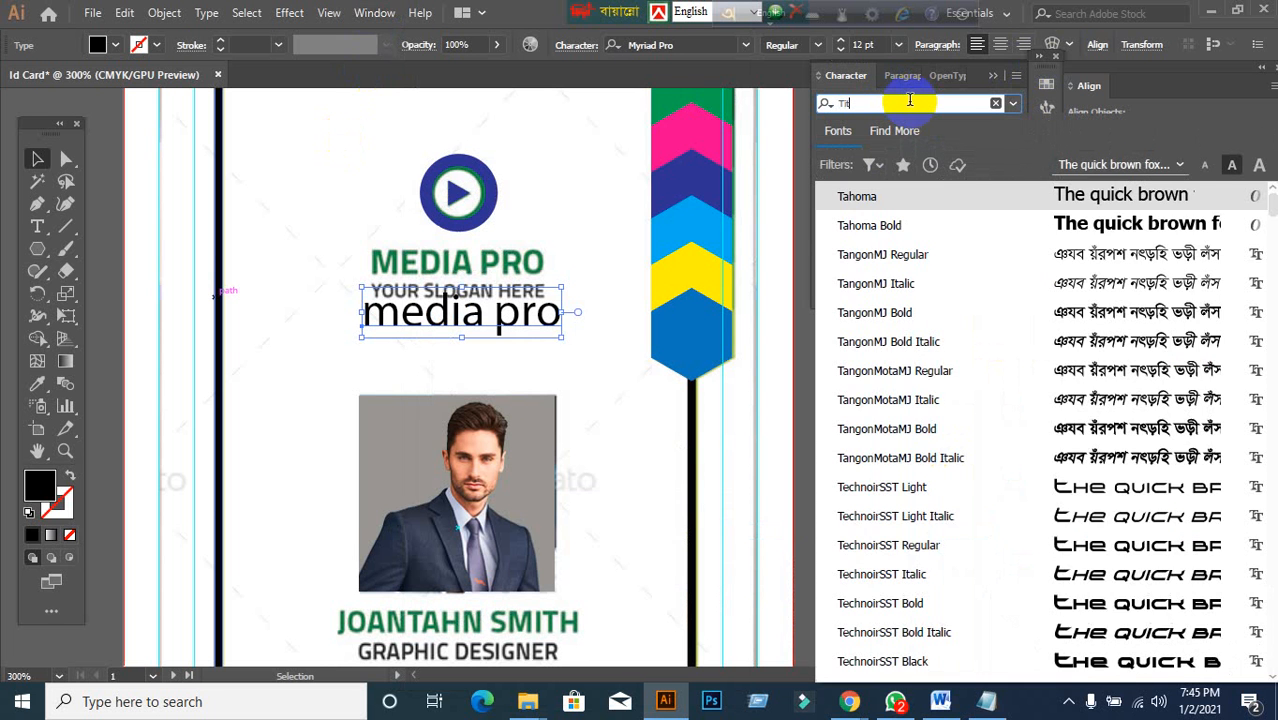
text(it)
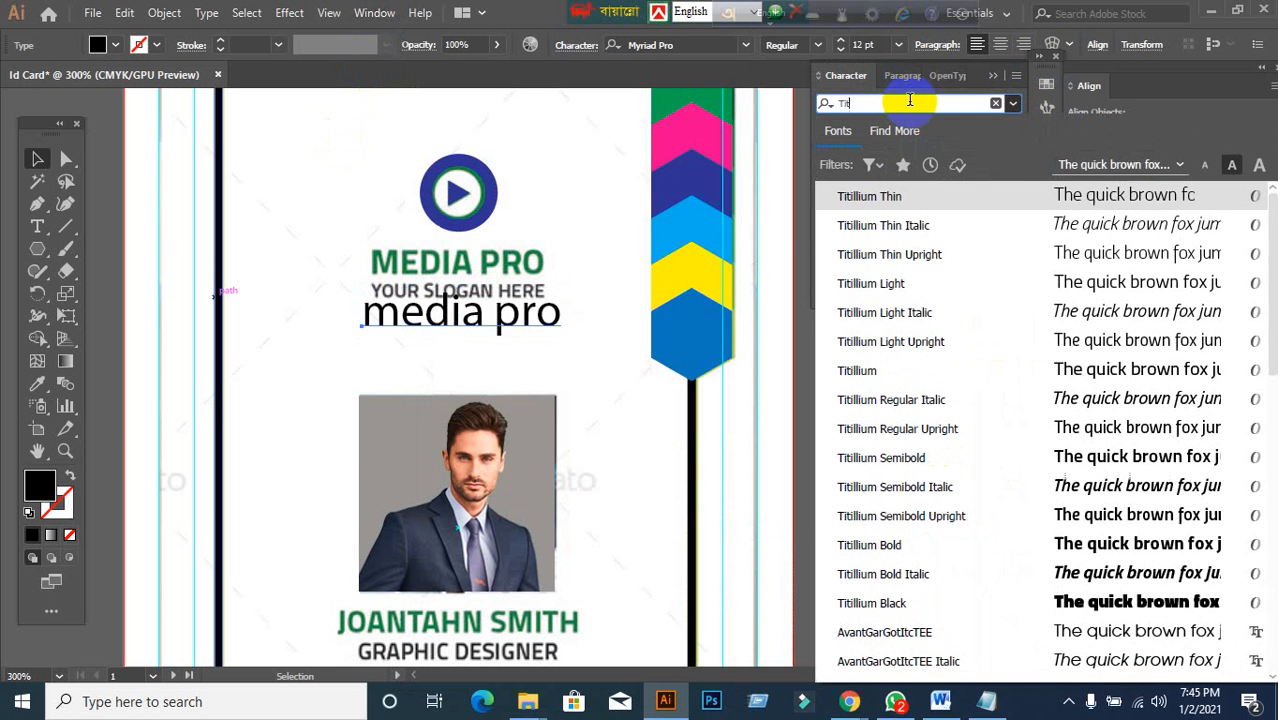
click(872, 193)
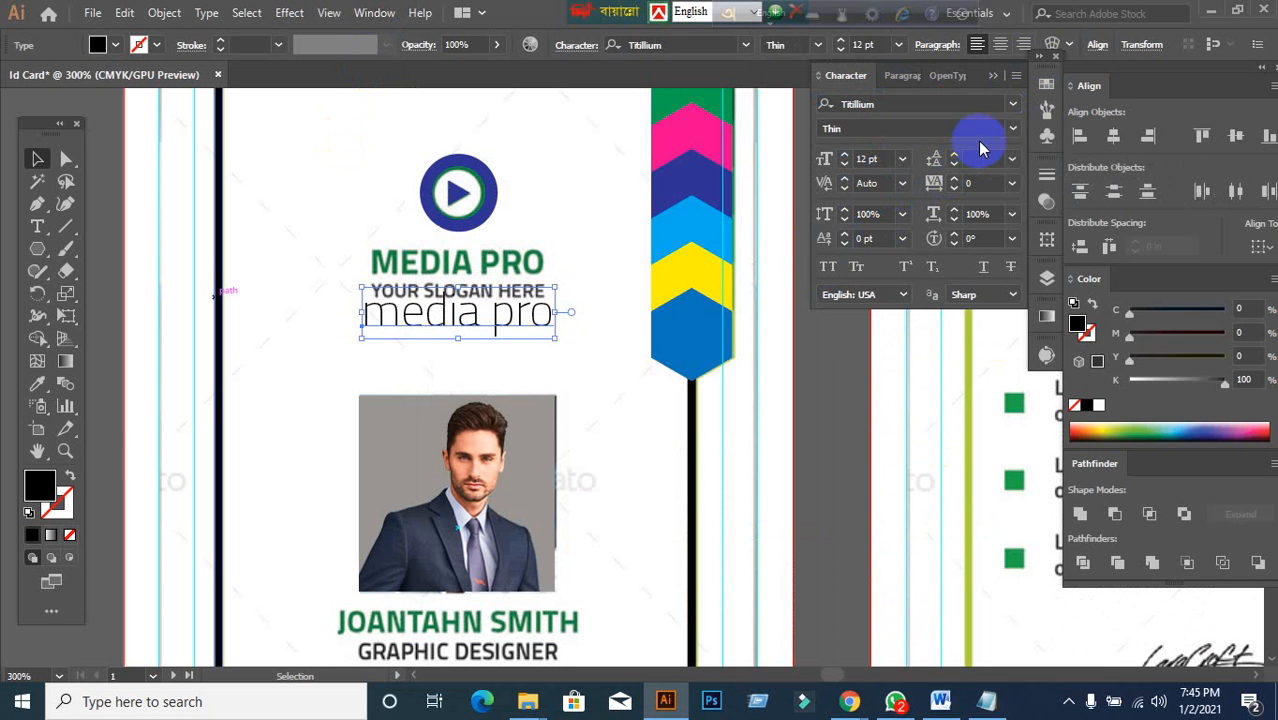
click(828, 266)
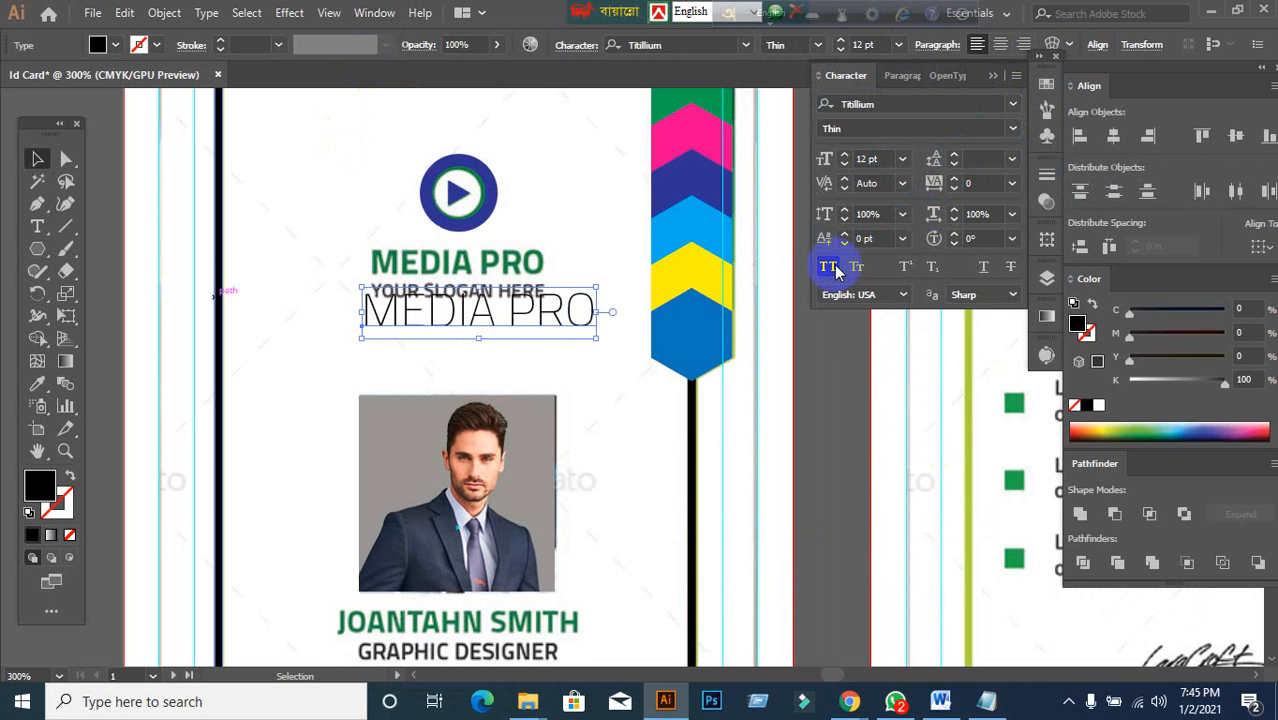
click(1012, 128)
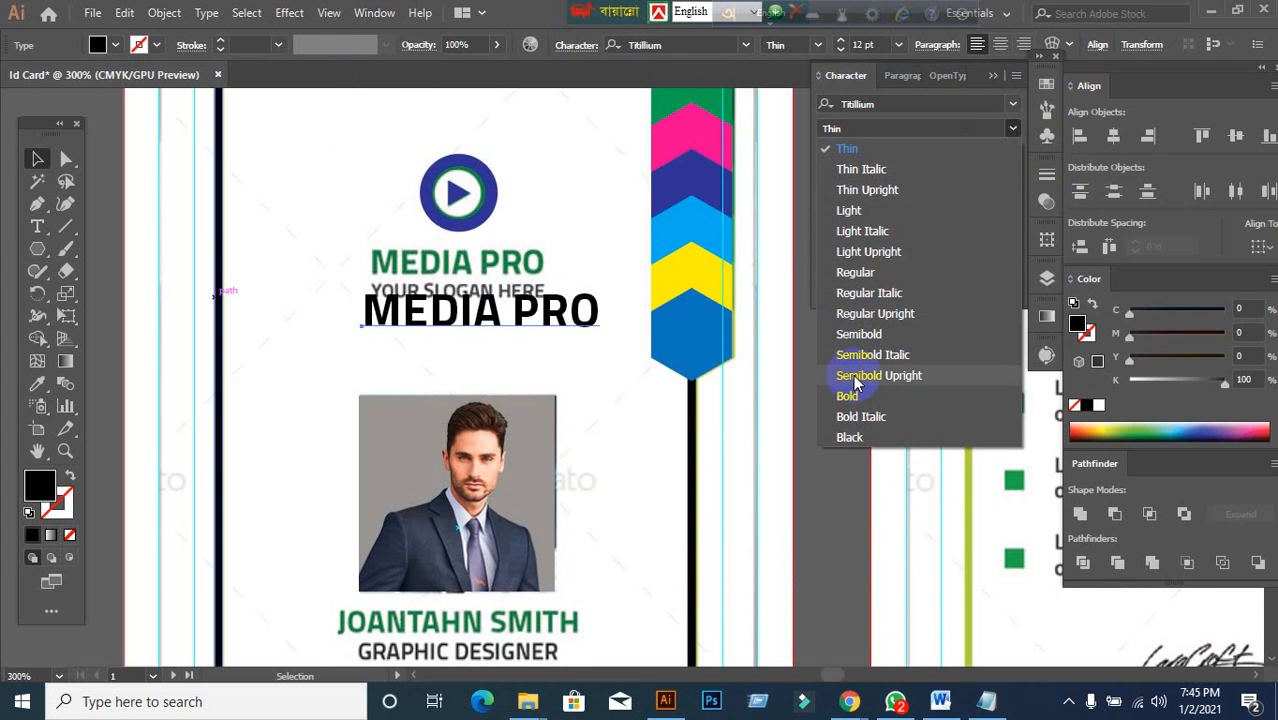
click(860, 334)
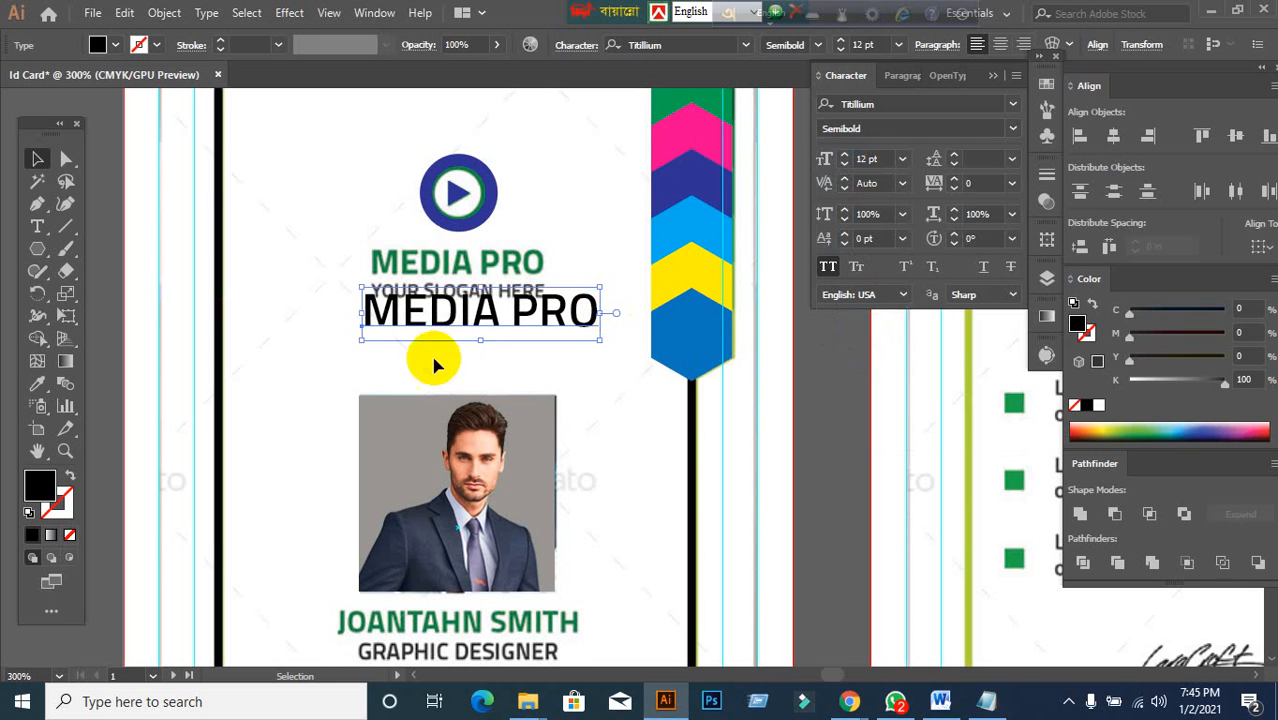
drag(456, 322, 441, 269)
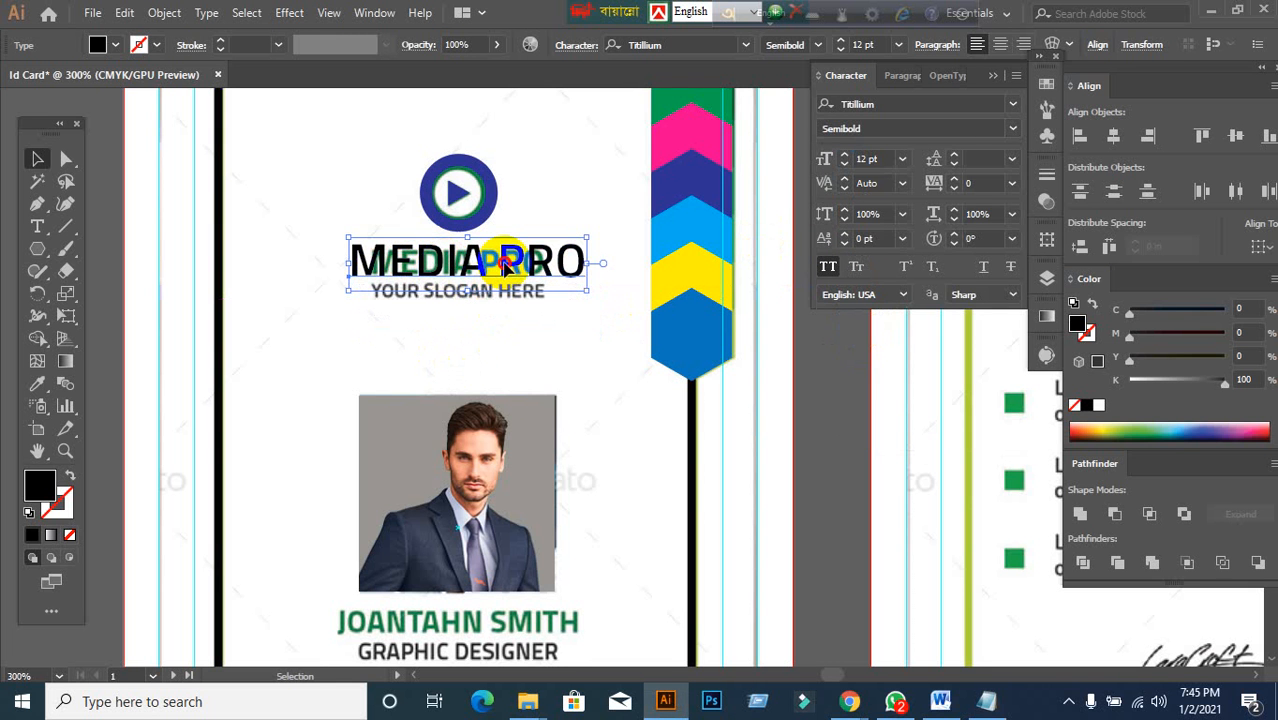
click(527, 345)
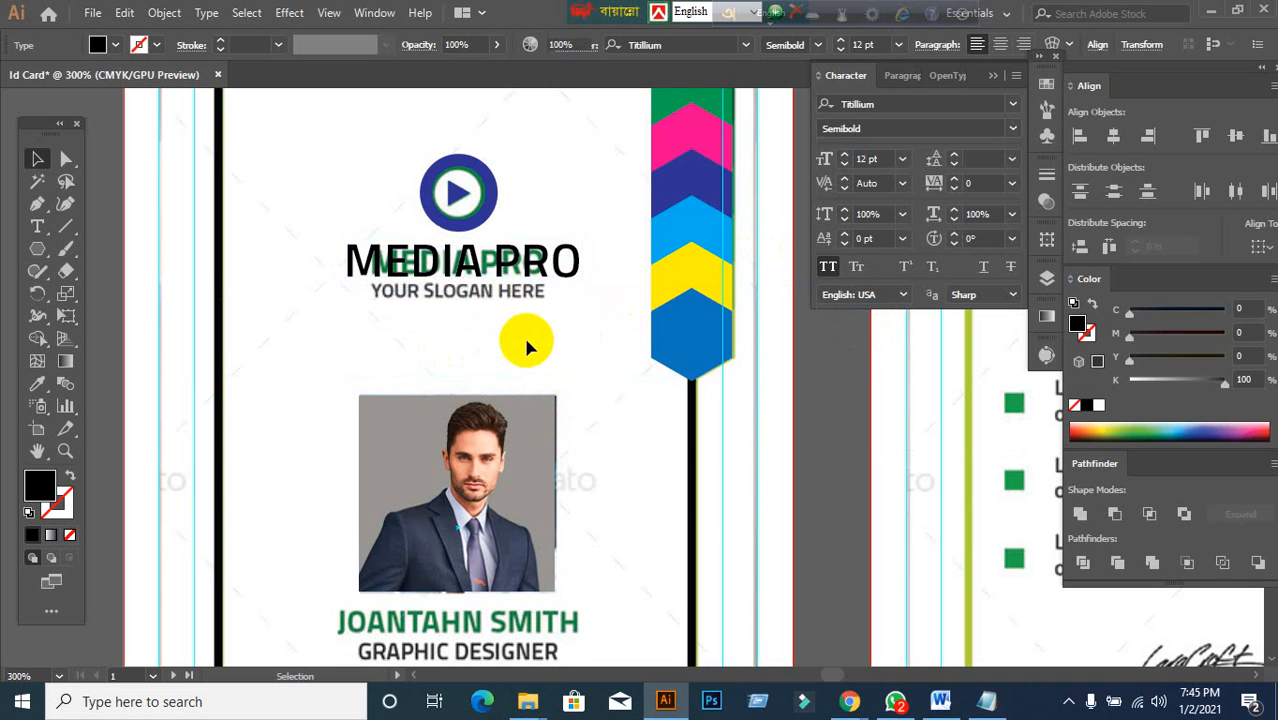
- Cycle MEDIA PRO through right, left and centre alignment, ending left-aligned, then select the line
click(497, 250)
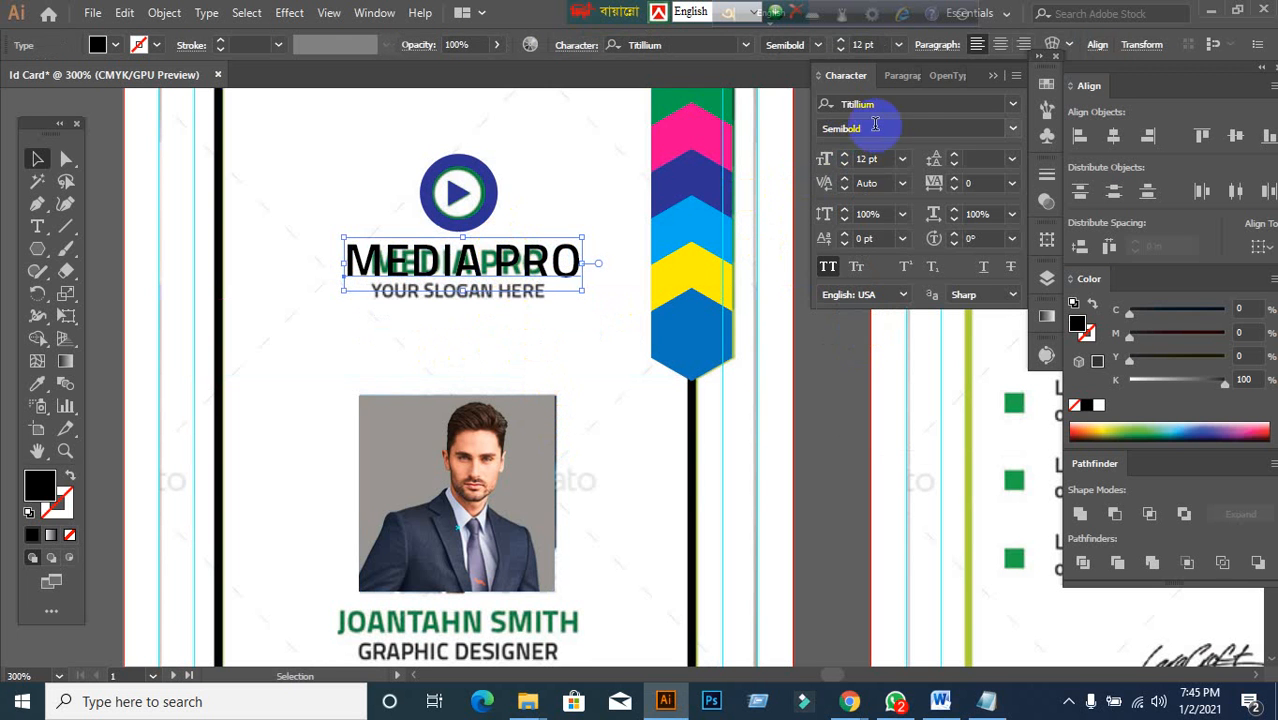
click(900, 78)
click(858, 106)
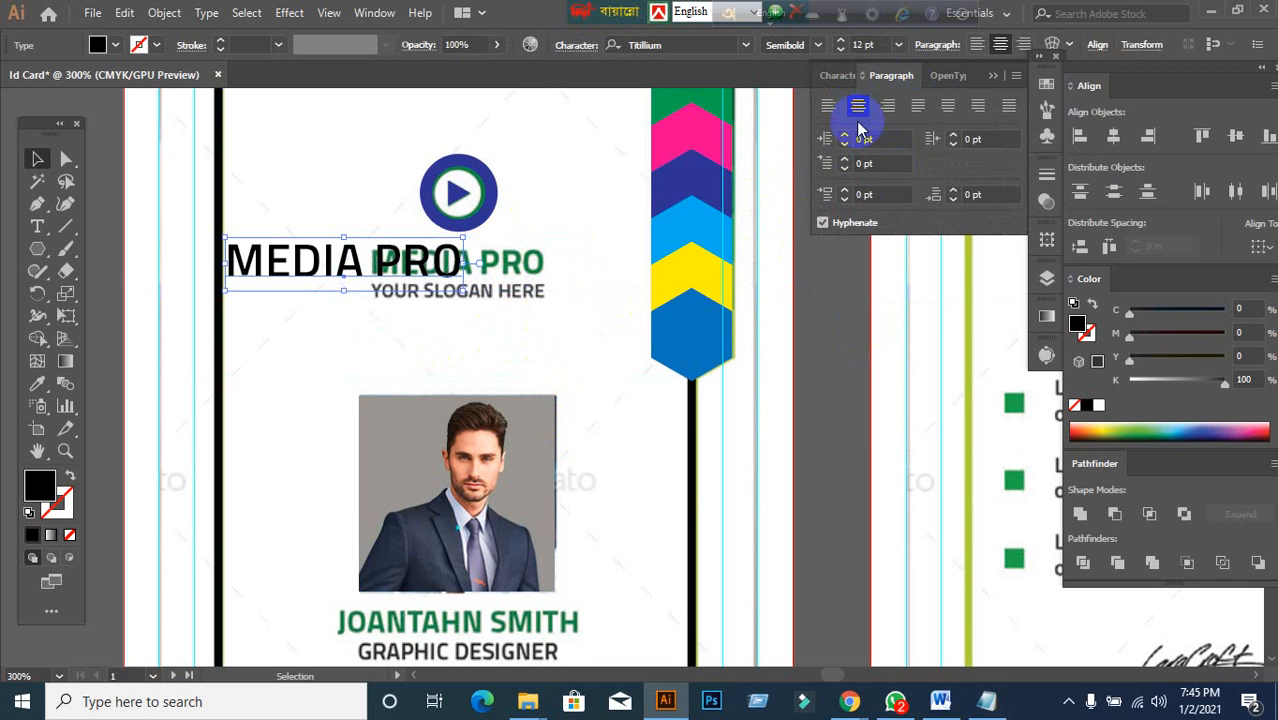
click(888, 106)
click(828, 106)
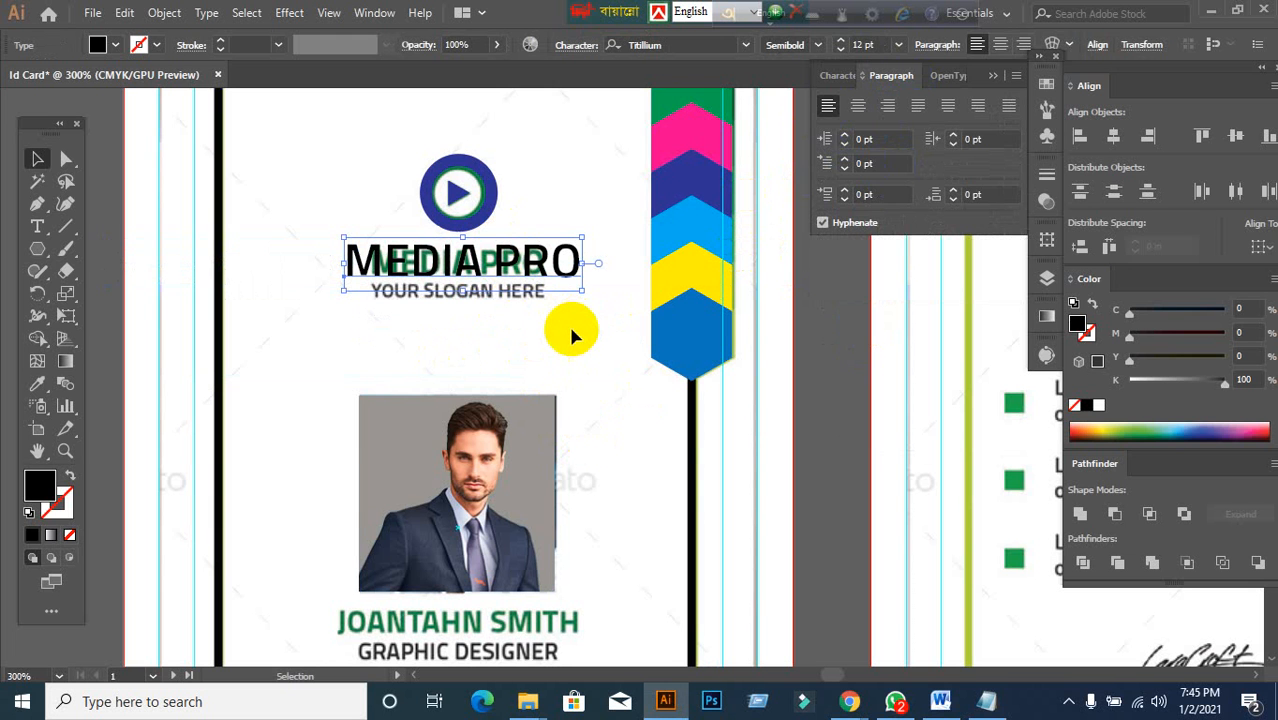
click(860, 108)
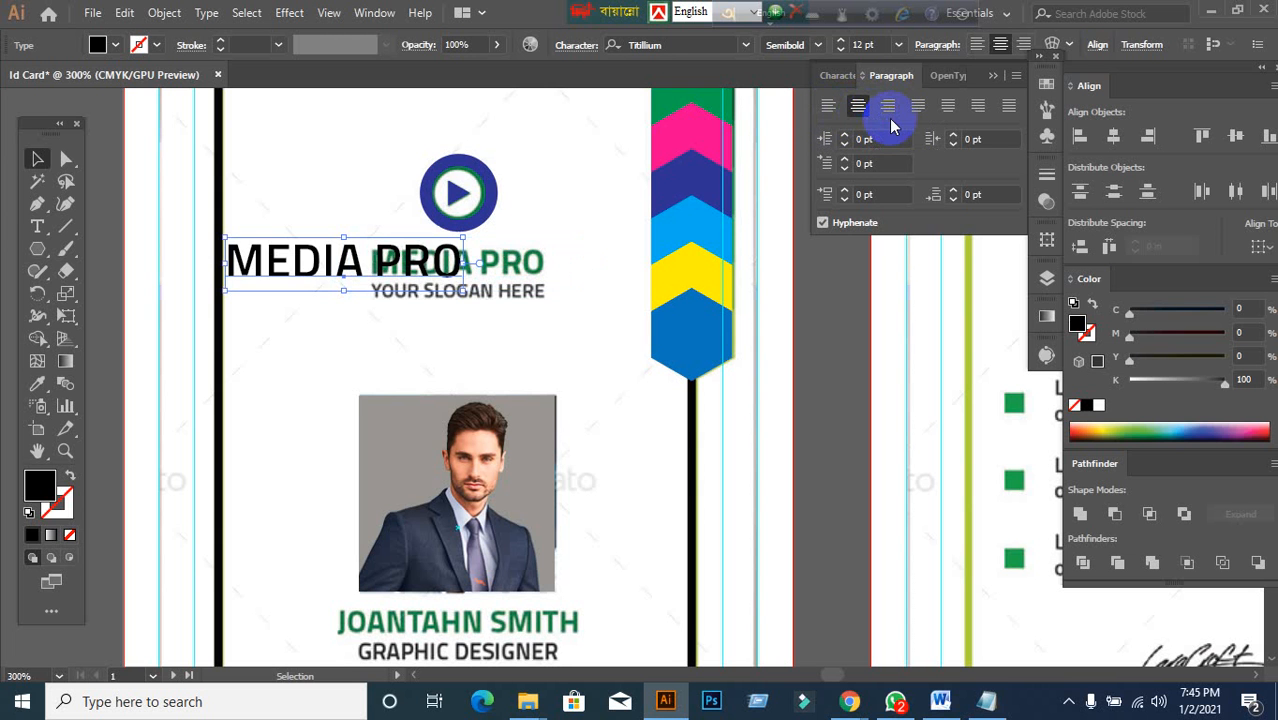
click(888, 107)
click(829, 106)
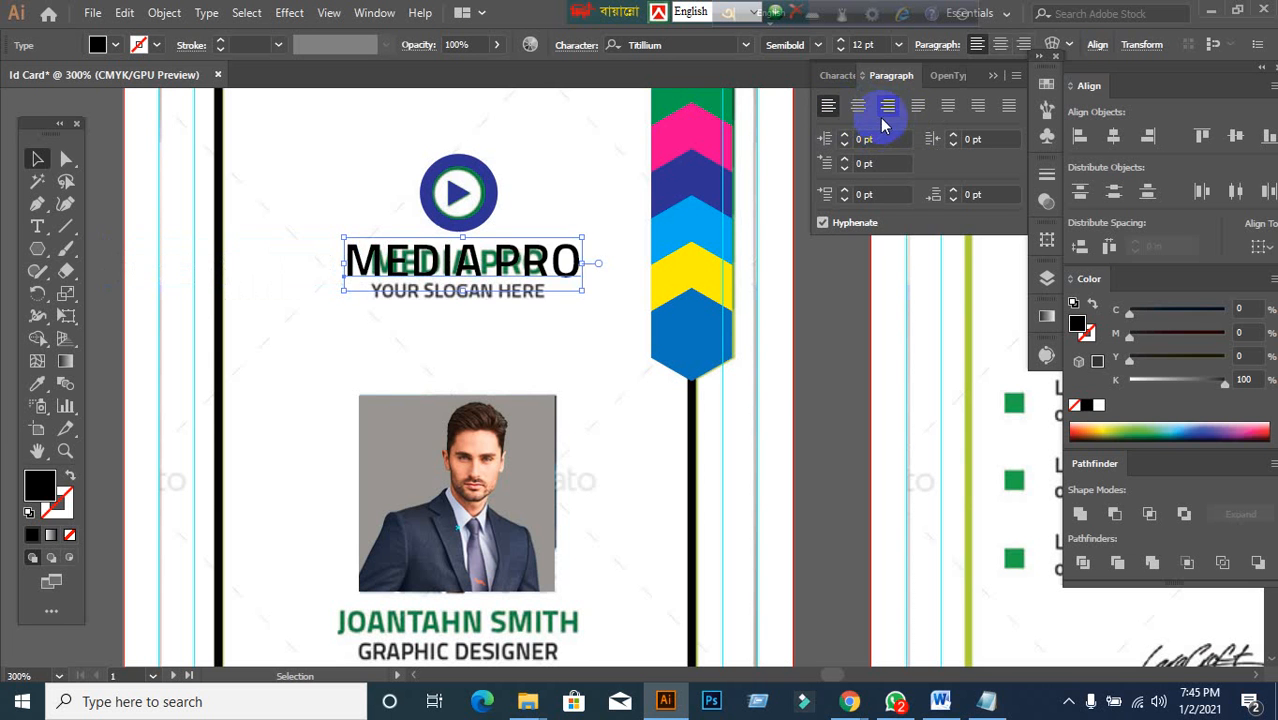
click(860, 110)
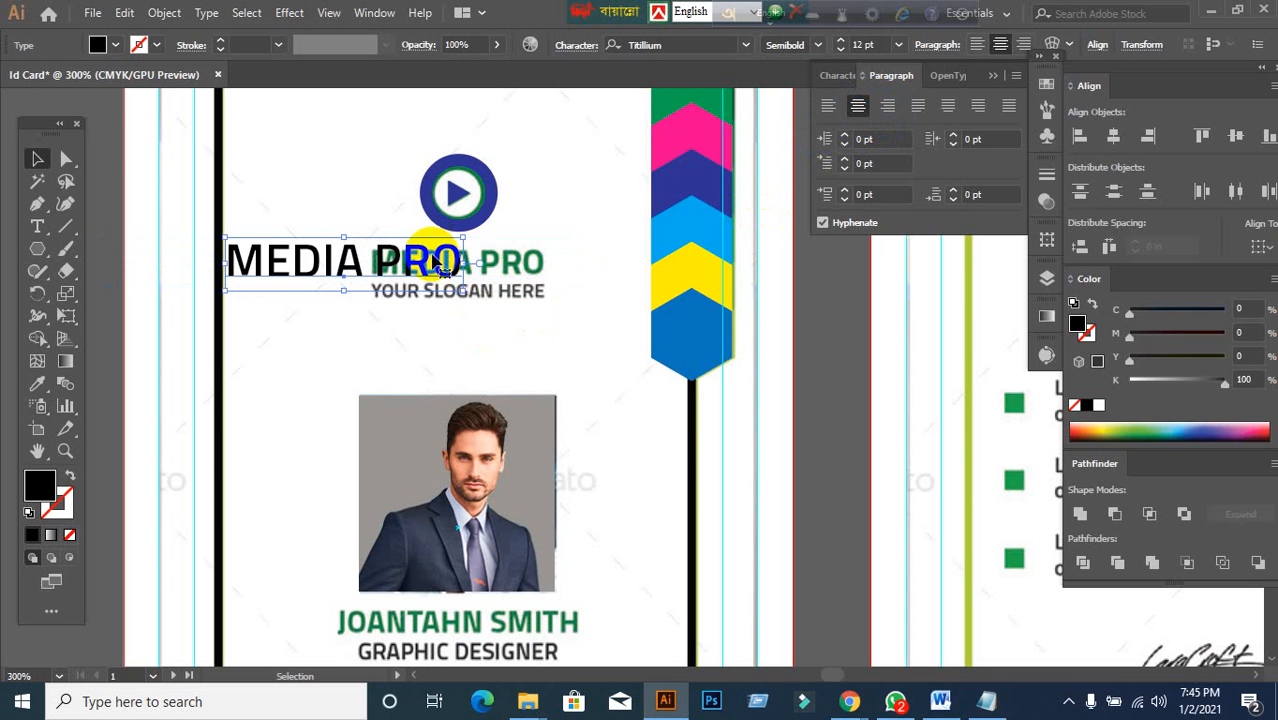
click(827, 110)
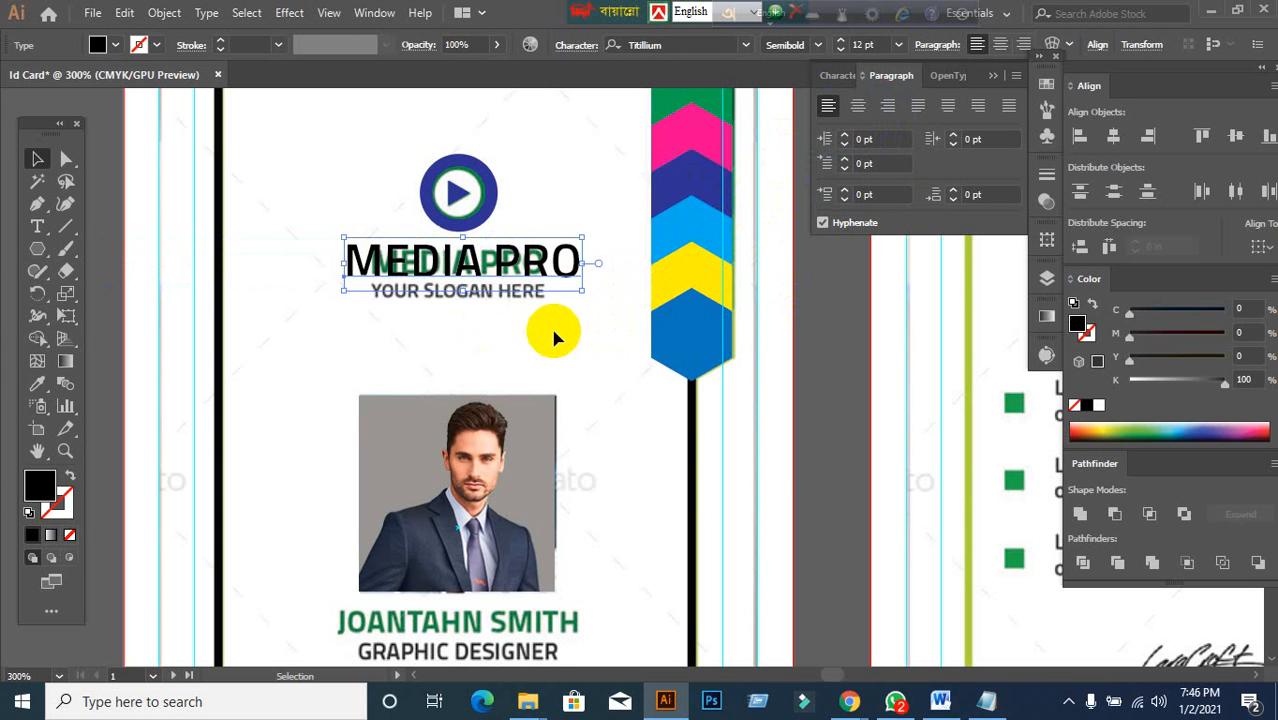
triple_click(461, 266)
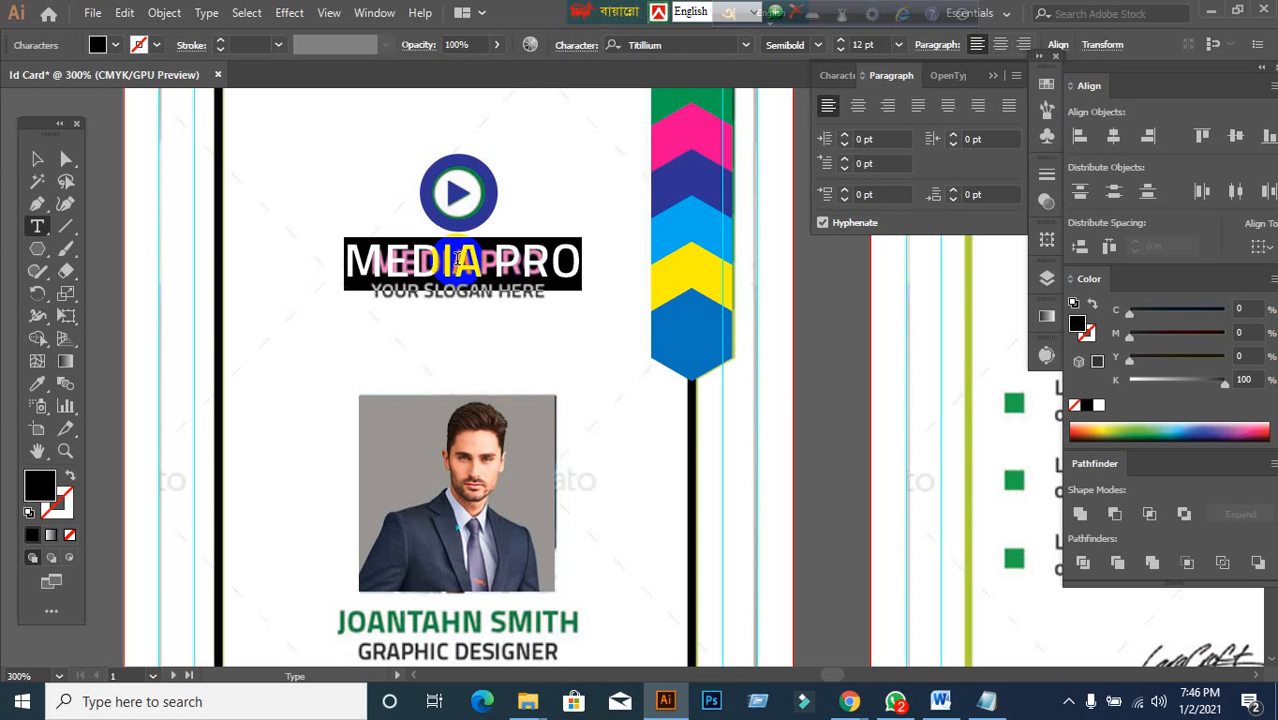
- Type trial text (COMPA, WA) into the line, then undo back to MEDIA PRO
text(COMPA)
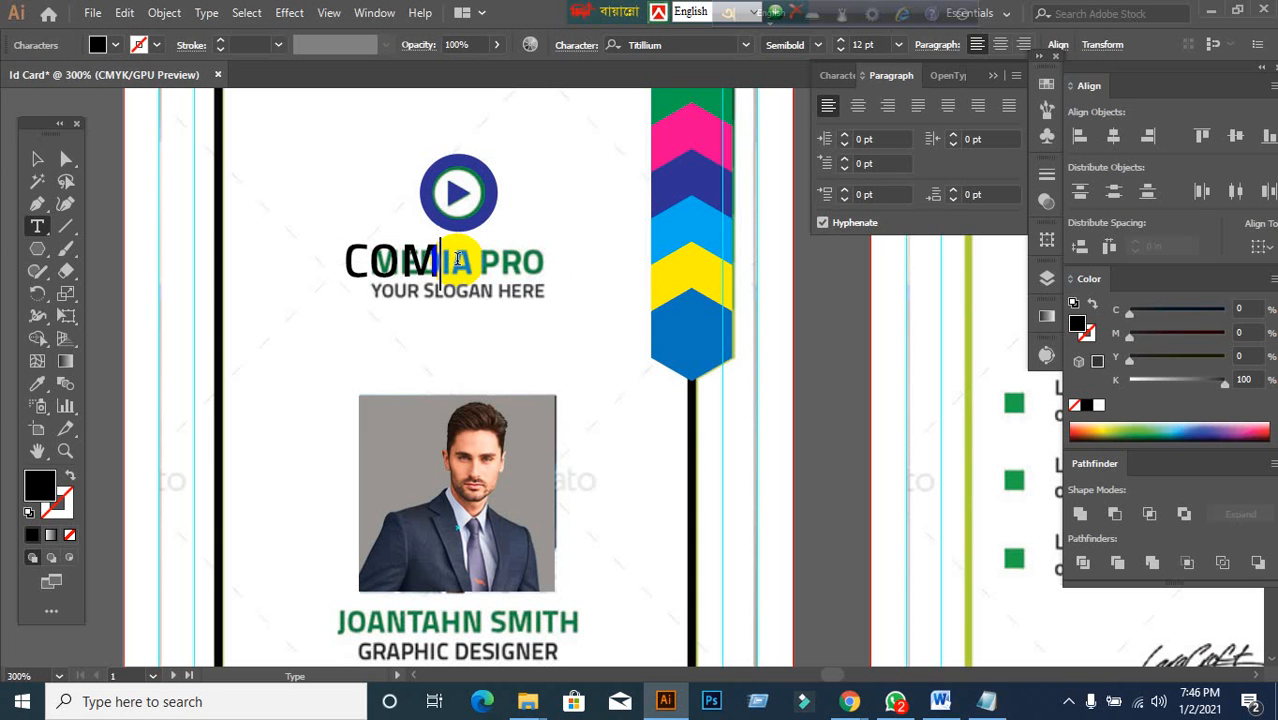
key(BackSpace)
key(BackSpace)
key(BackSpace)
key(BackSpace)
key(BackSpace)
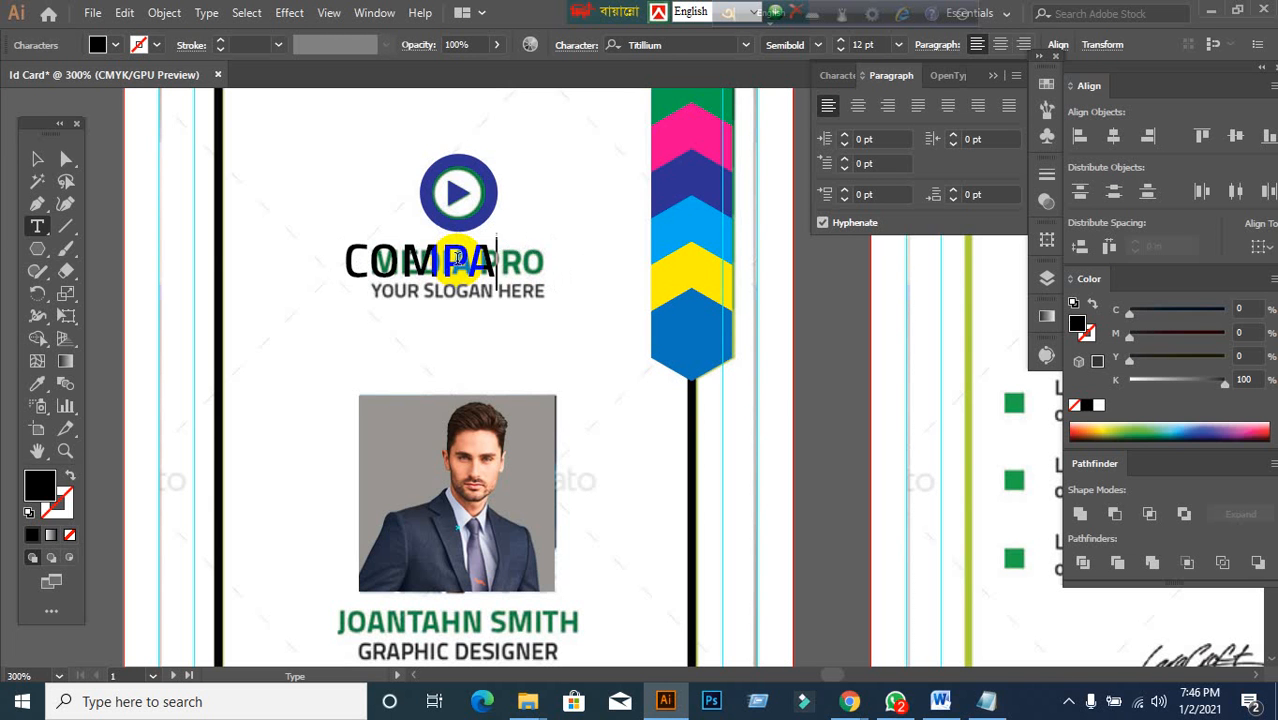
text(WAKIL)
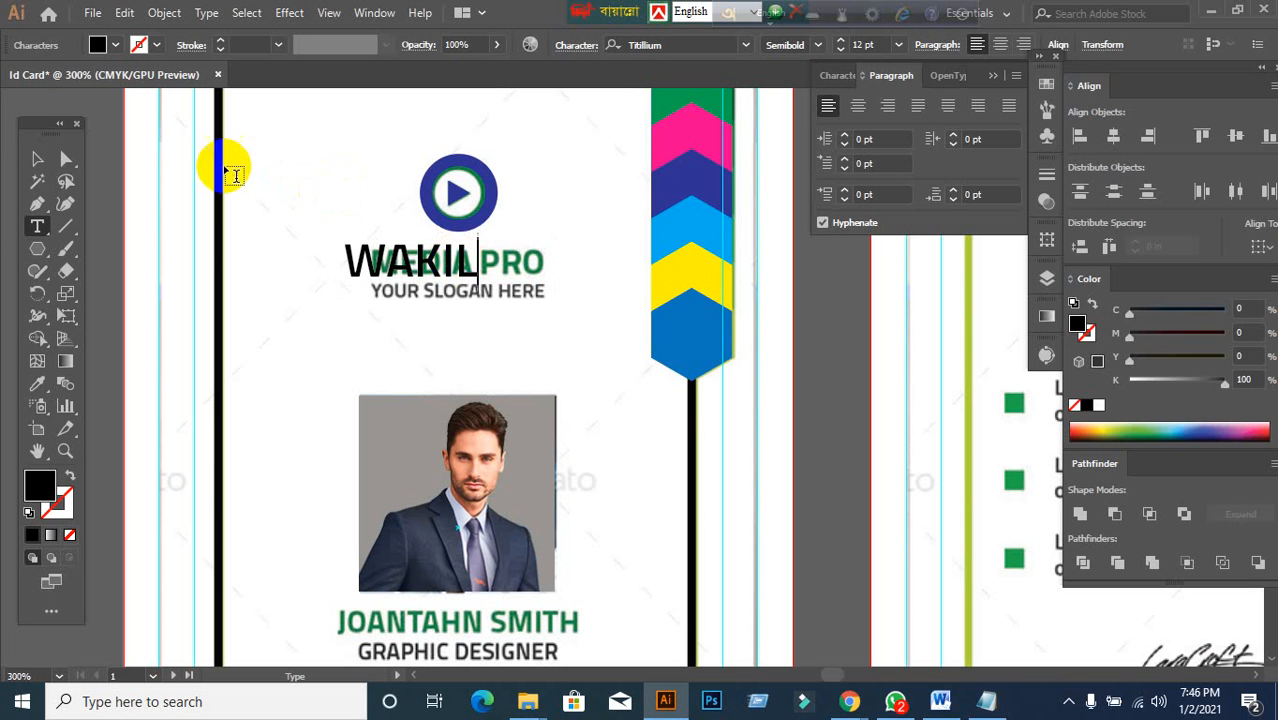
click(36, 160)
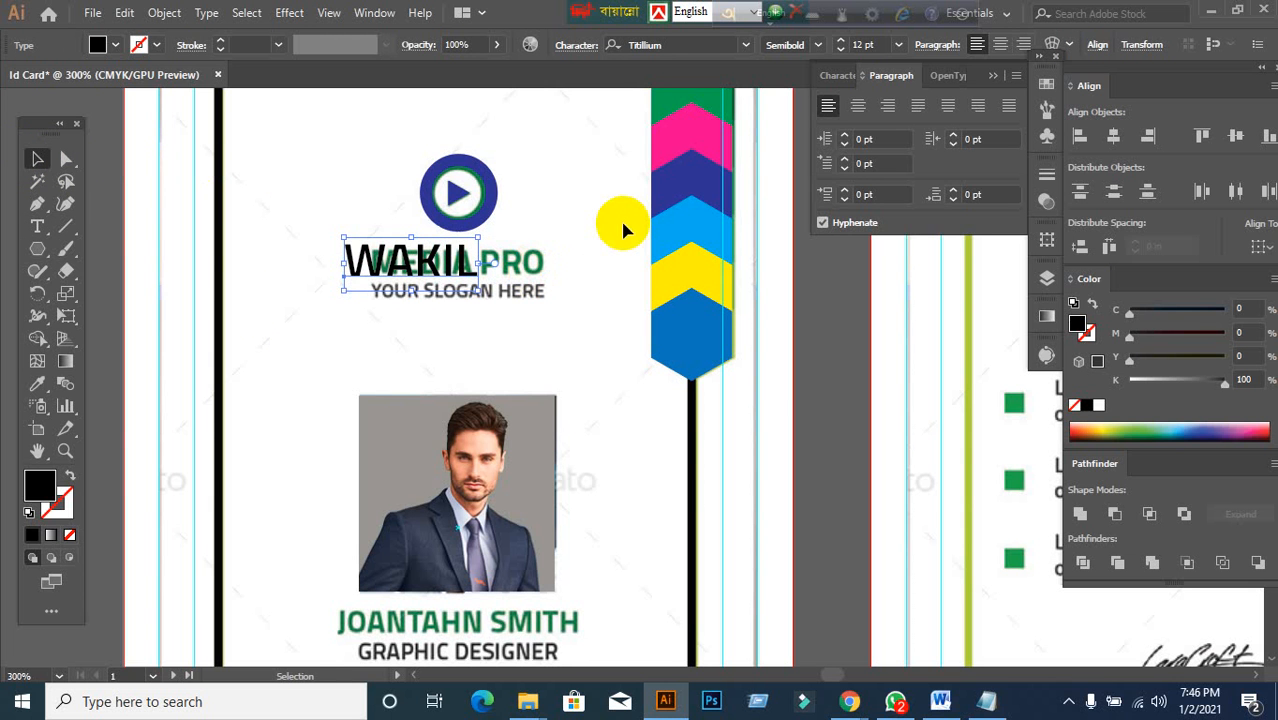
key(ctrl+z)
key(ctrl+z)
text(MPANY)
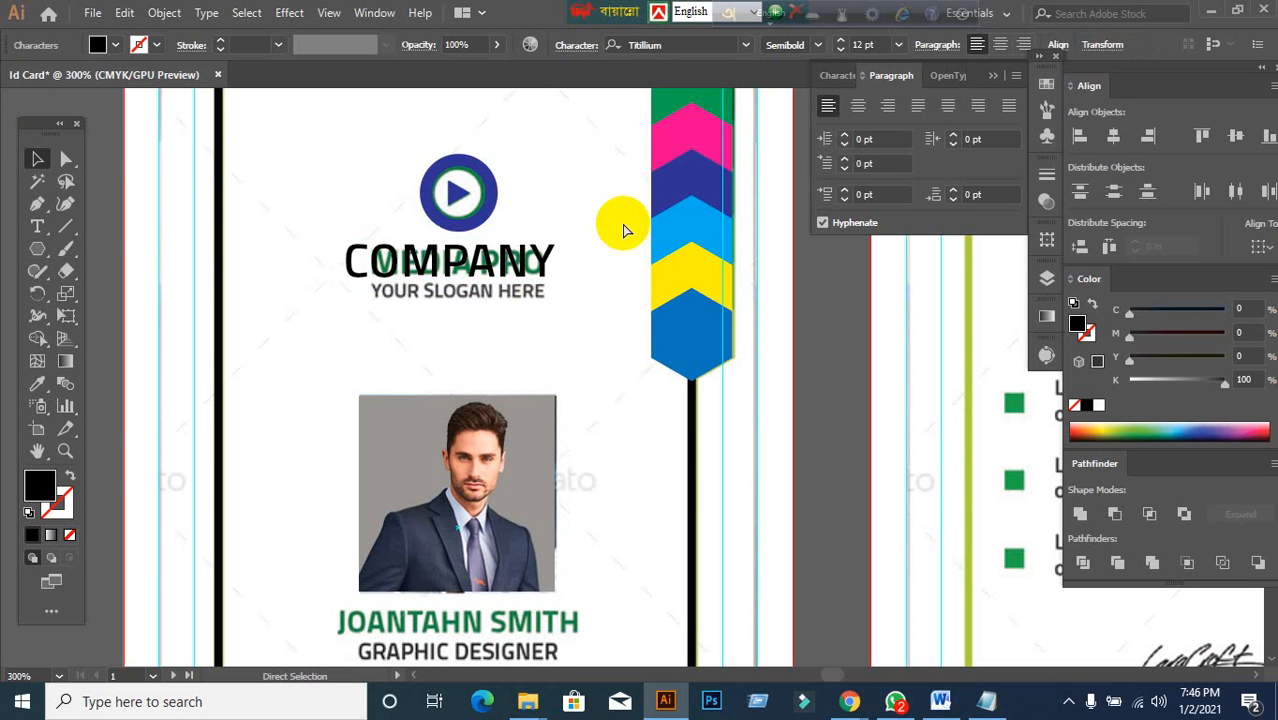
key(ctrl+z)
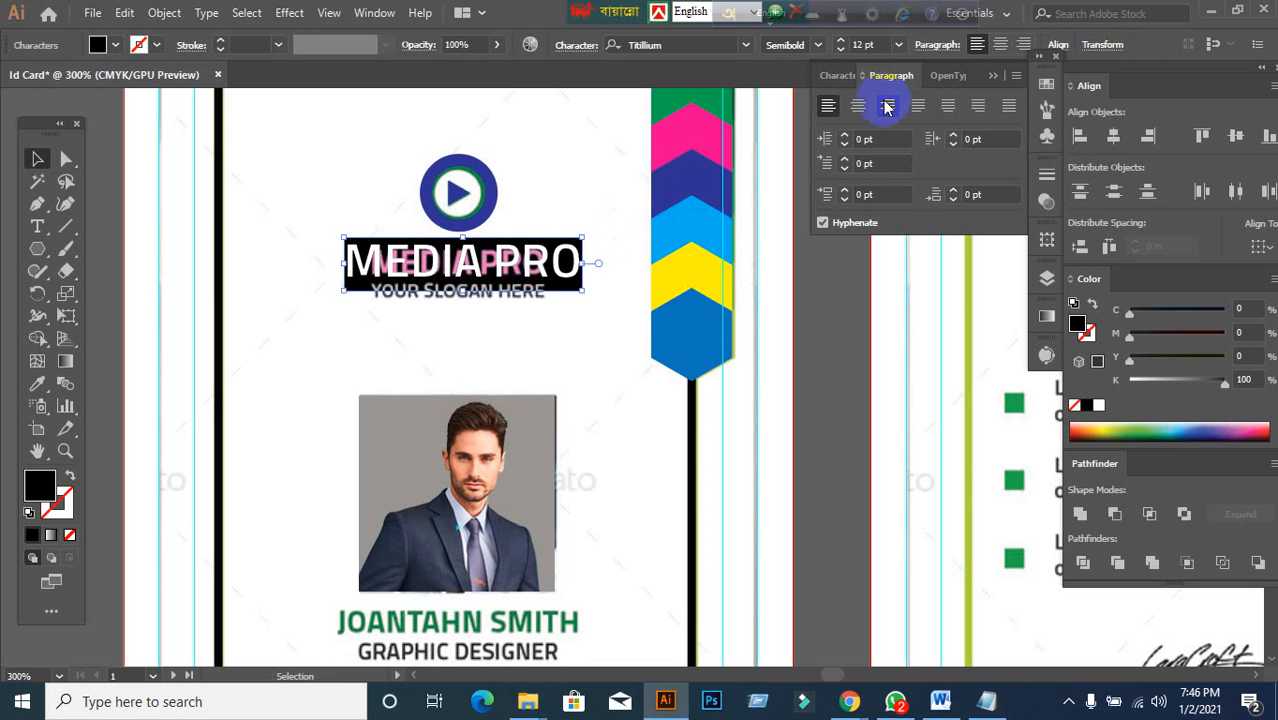
- Centre-align the text, move it over the wordmark, and retype it as WAKIL
click(857, 108)
drag(286, 256, 408, 268)
double_click(458, 266)
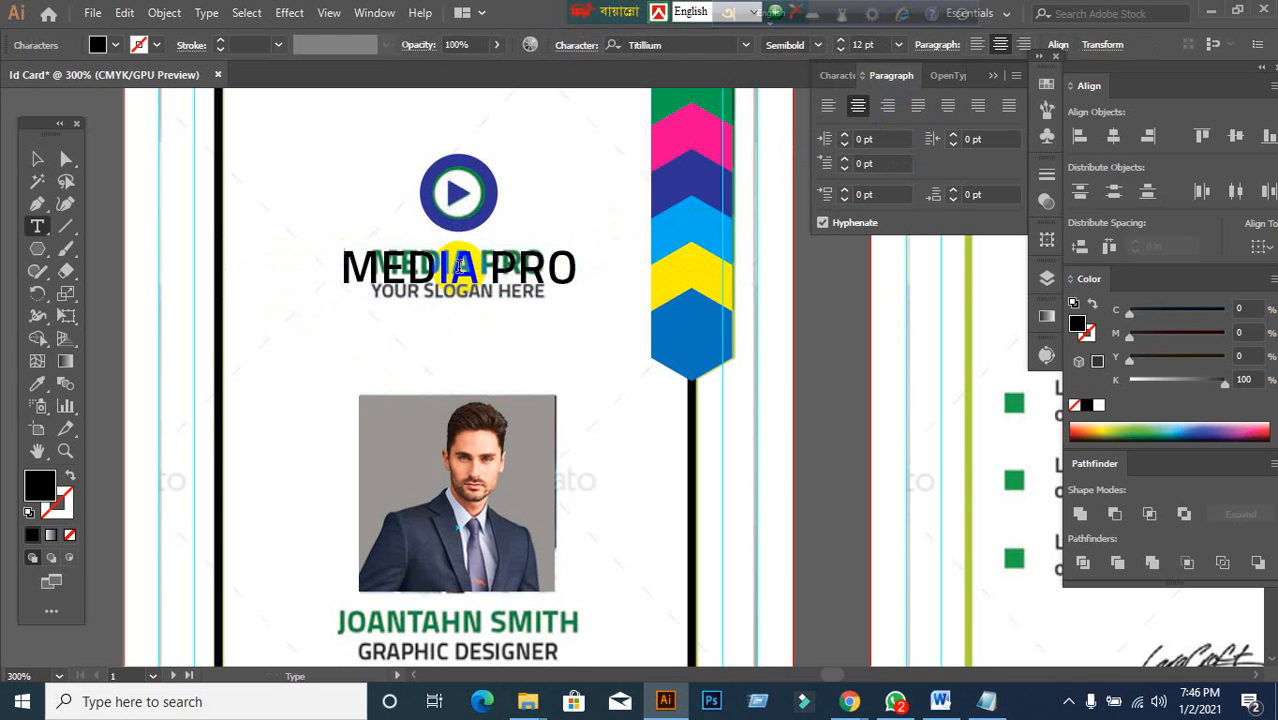
key(ctrl+a)
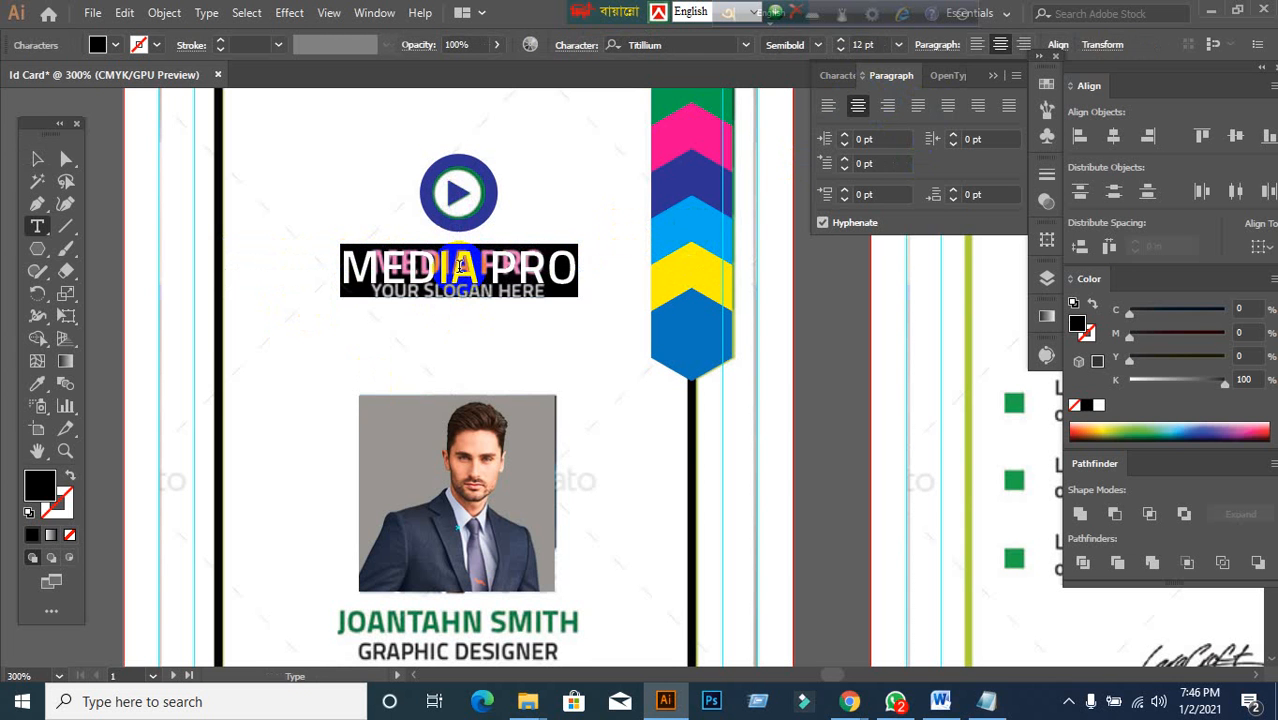
text(WAKIL)
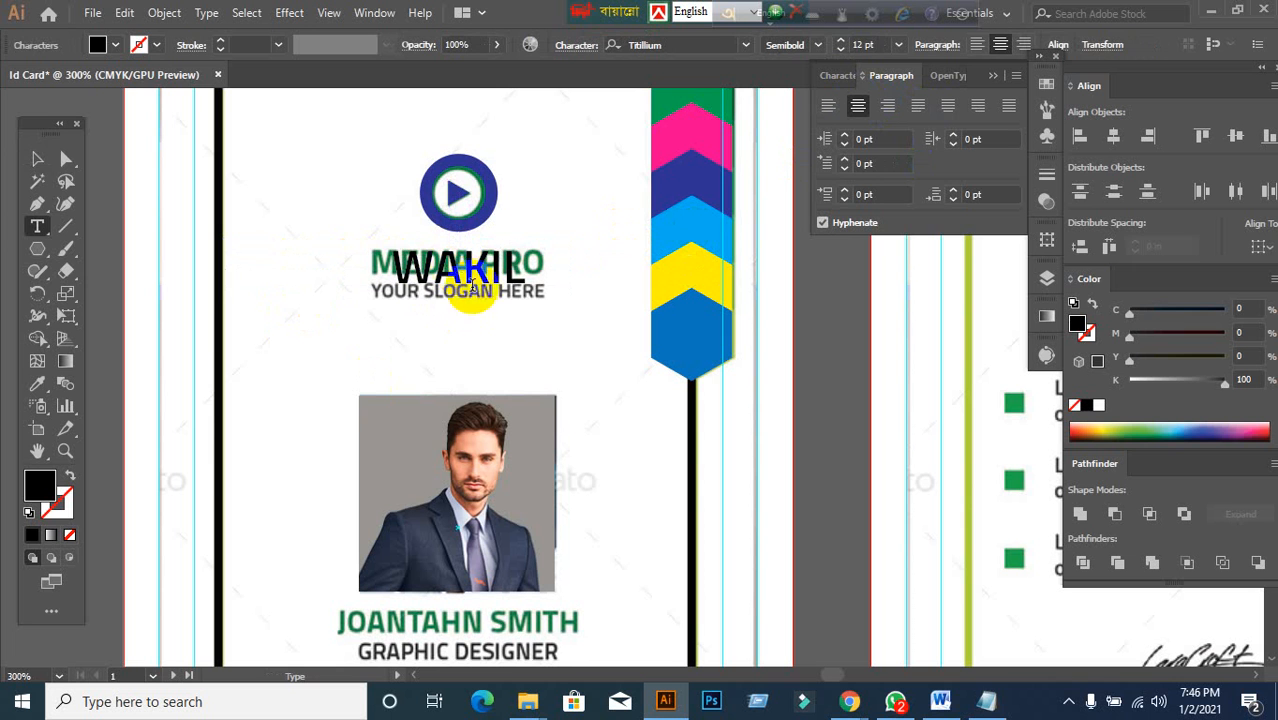
click(35, 161)
- Nudge and centre-align the WAKIL text, then retype it as MEDIA PRO
drag(377, 263, 423, 262)
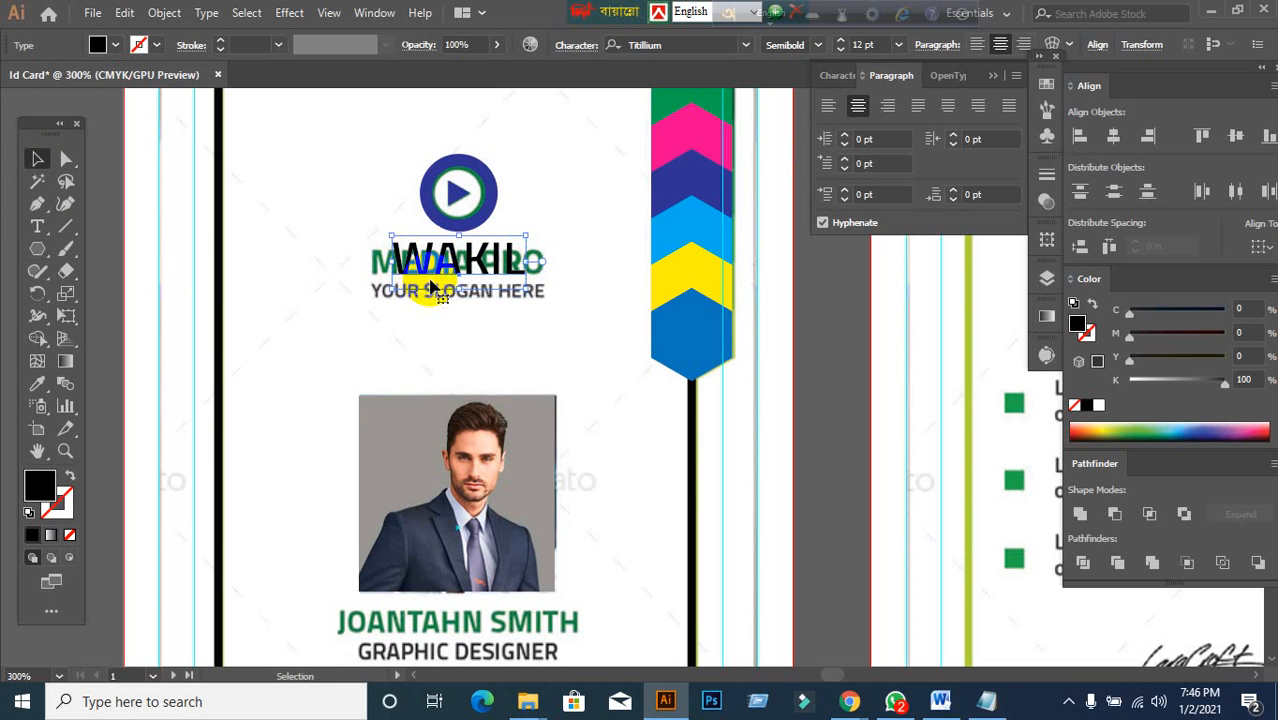
click(455, 270)
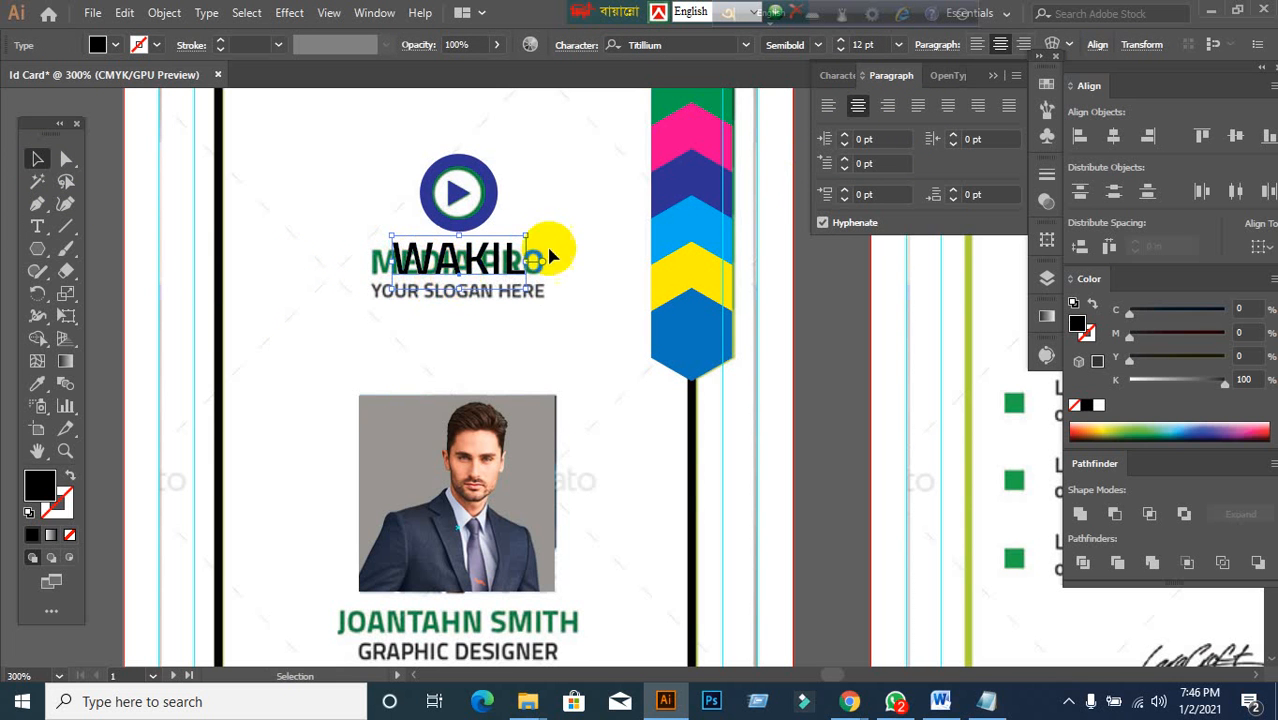
click(858, 106)
double_click(462, 262)
double_click(462, 262)
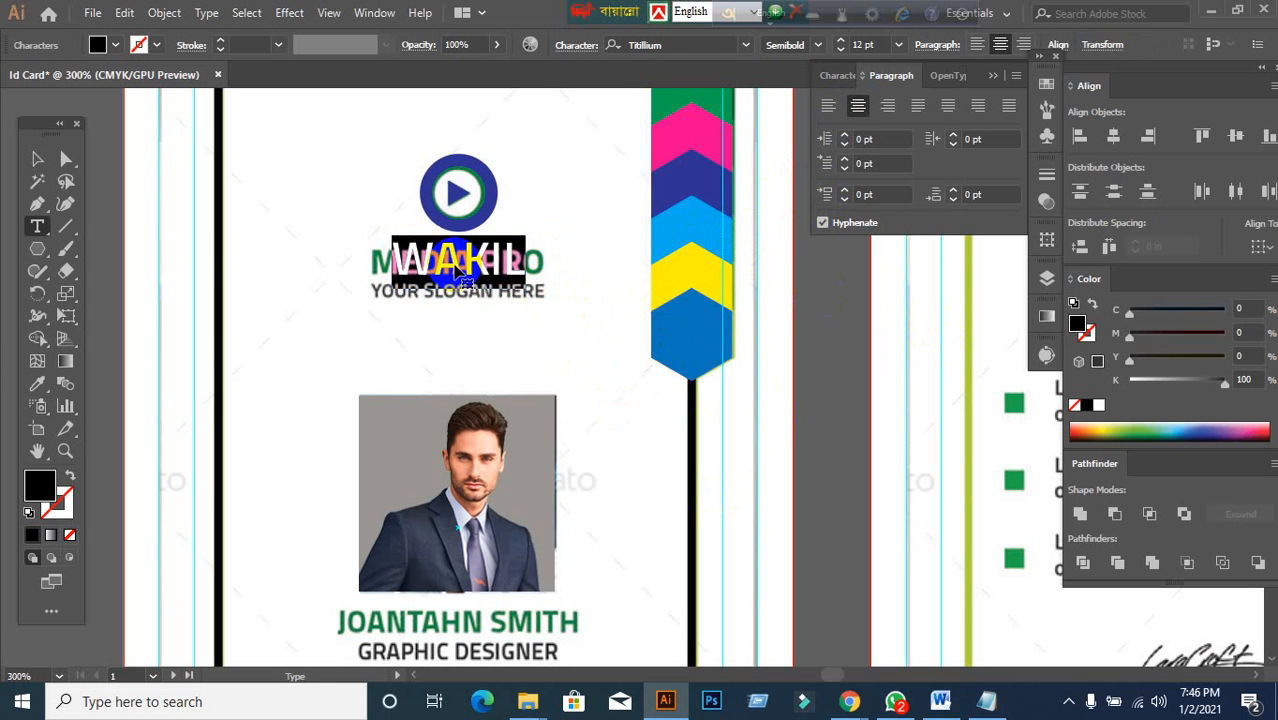
text(M)
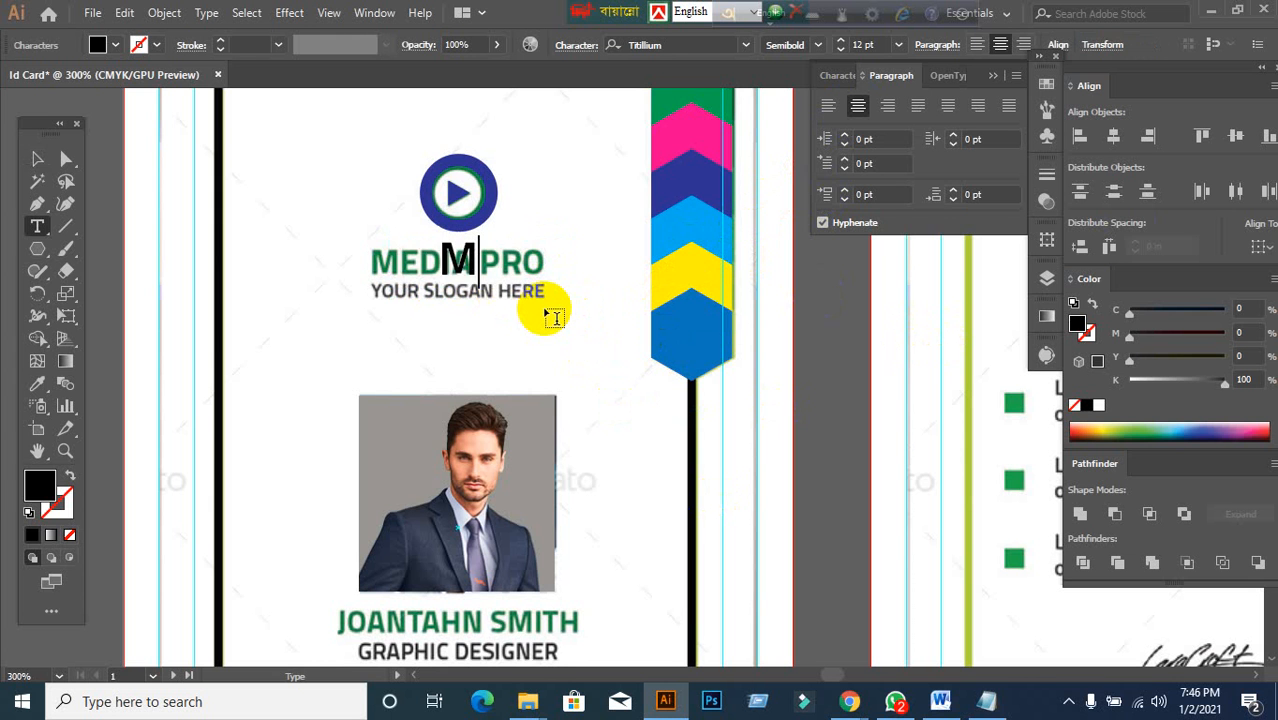
text(EDIA P)
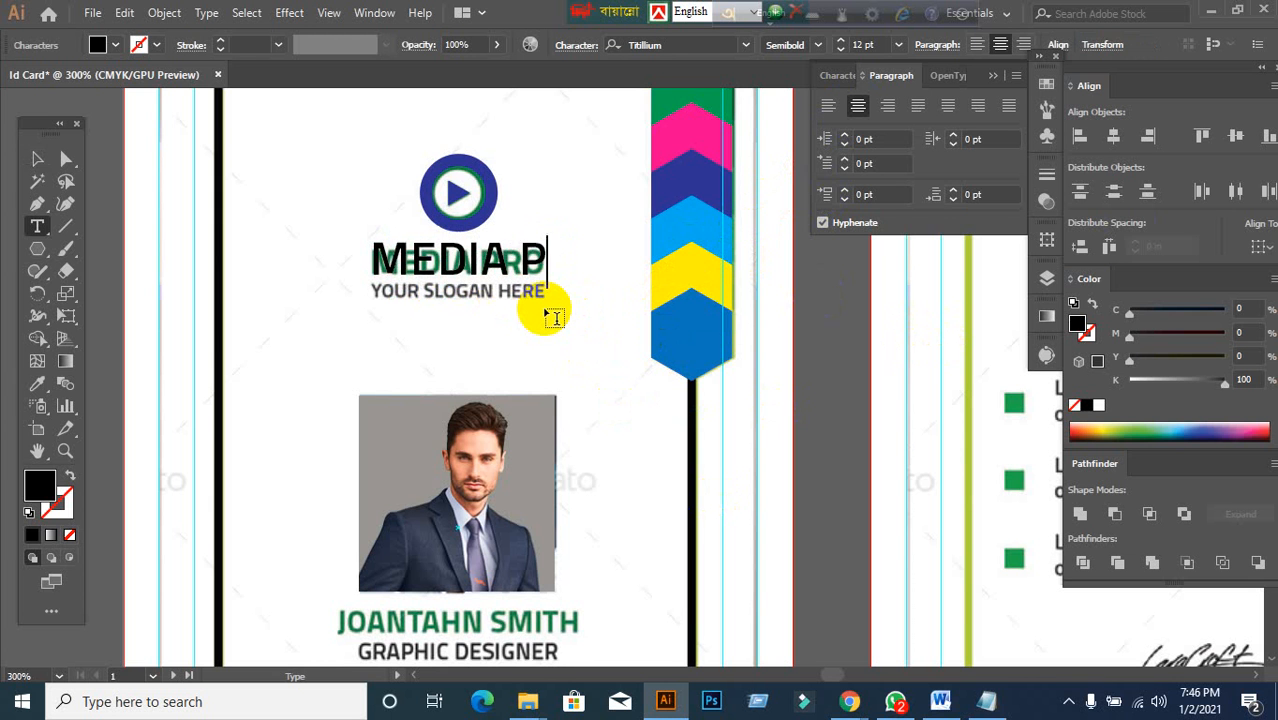
text(RO)
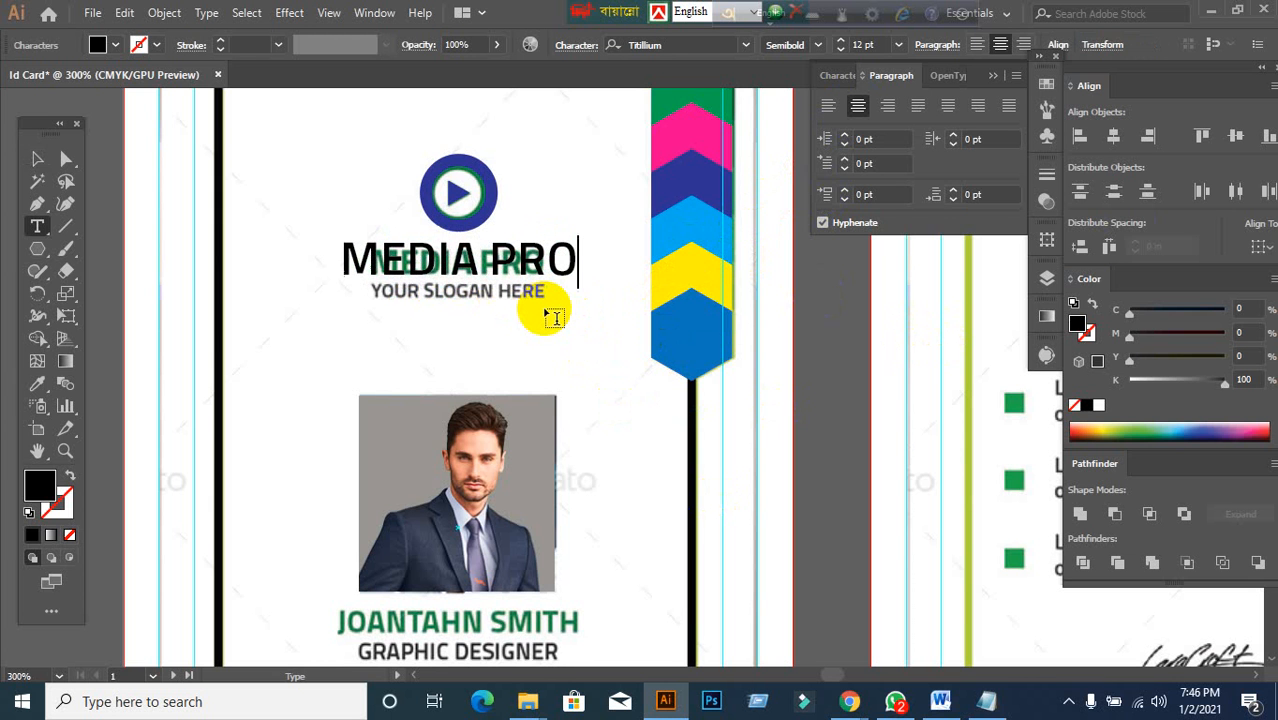
- Fill the MEDIA PRO text with red from the swatches
click(36, 160)
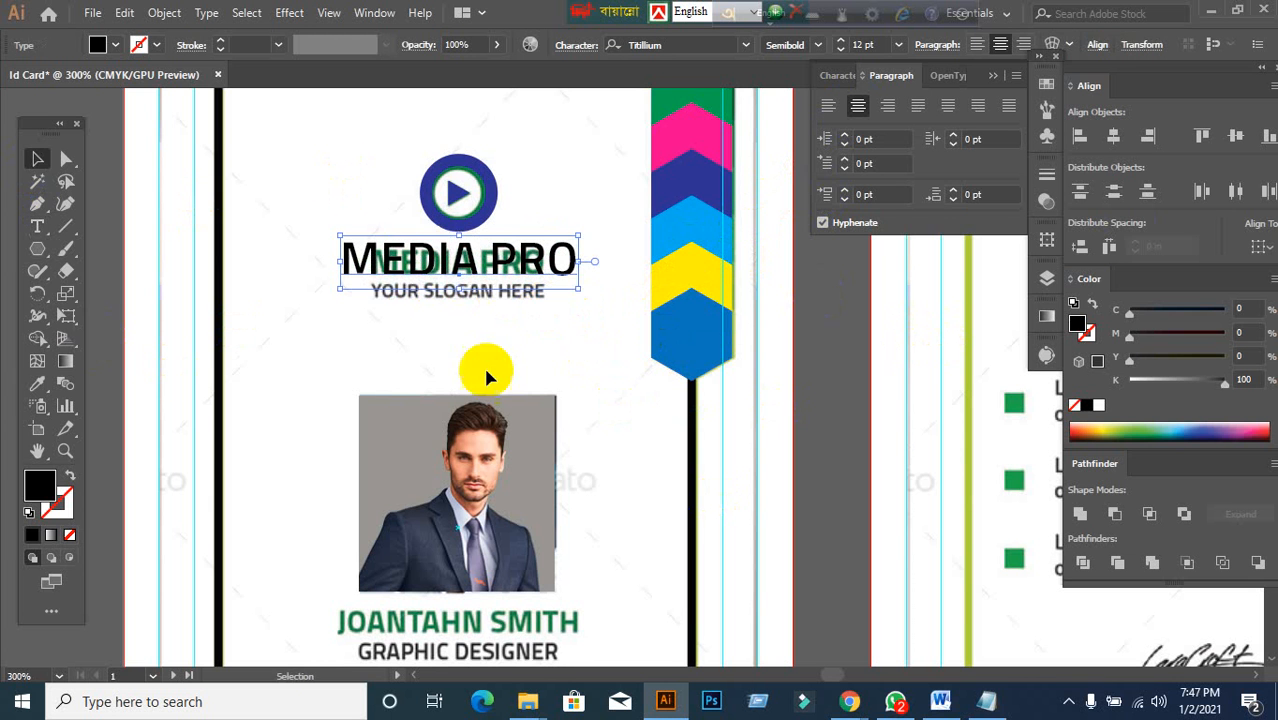
click(117, 46)
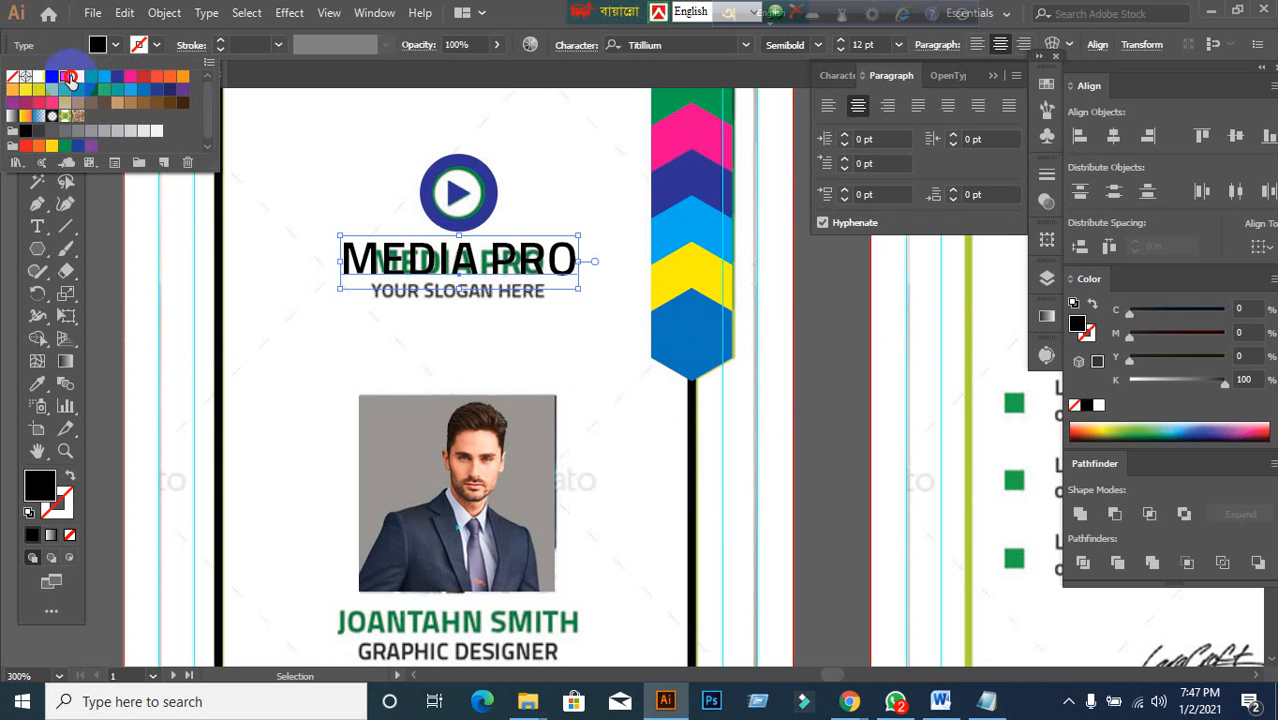
click(64, 76)
click(345, 176)
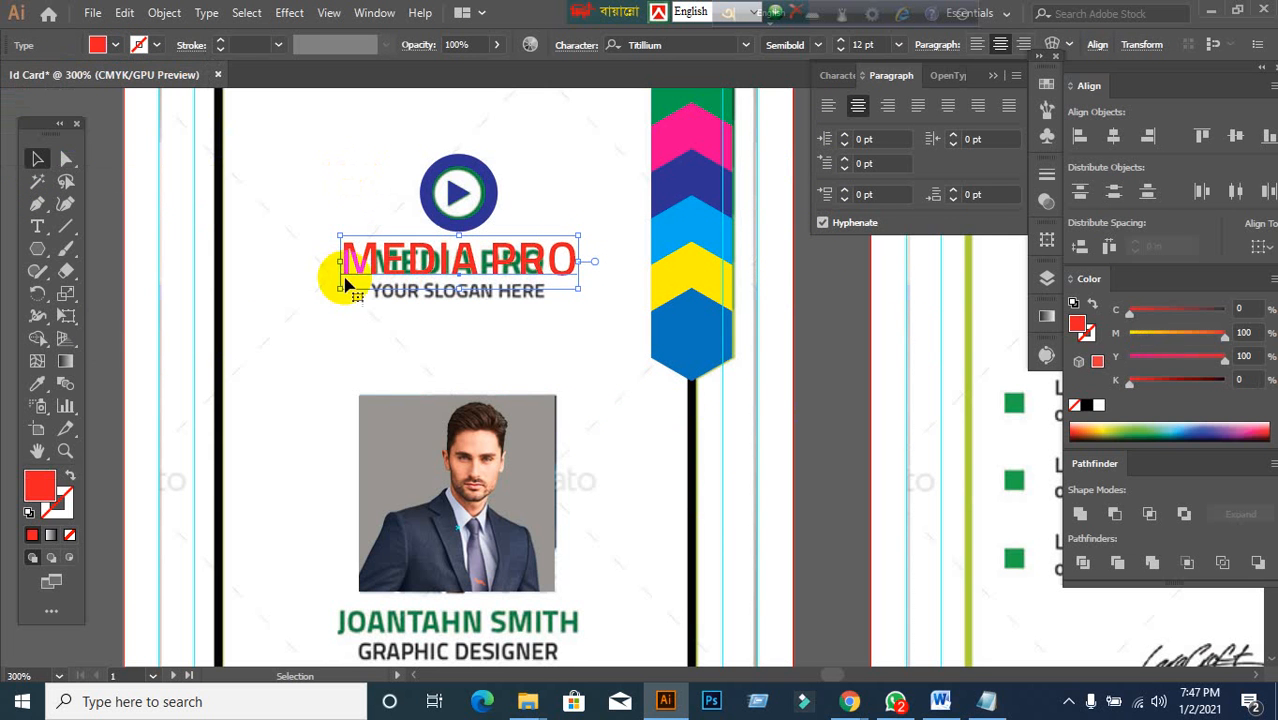
- Reduce the MEDIA PRO font size to 9 pt and reselect the red text
click(843, 76)
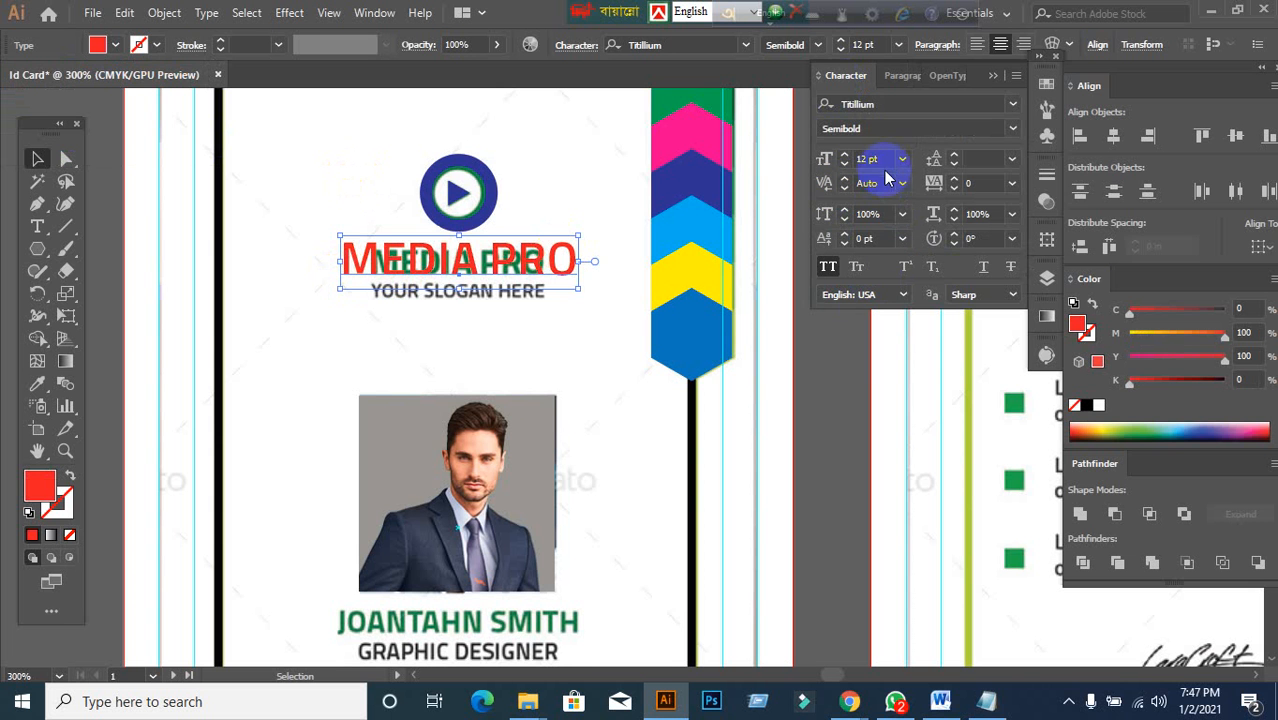
key(Down)
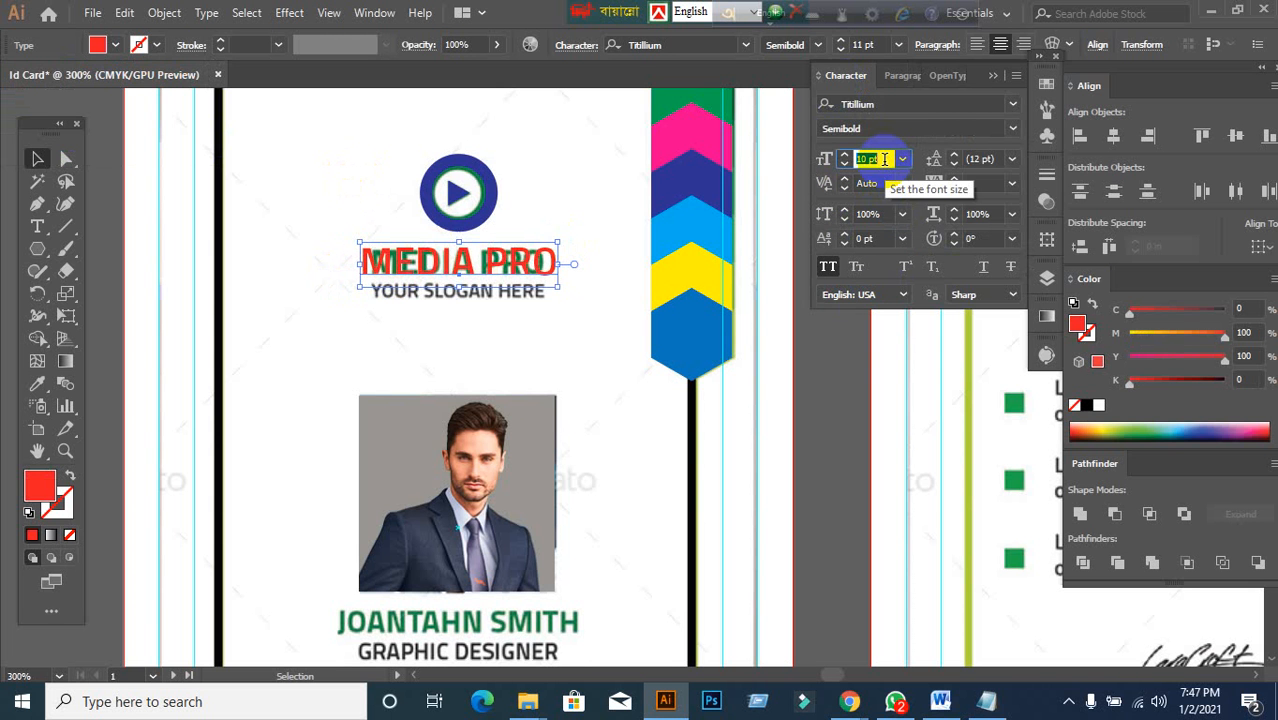
key(Down)
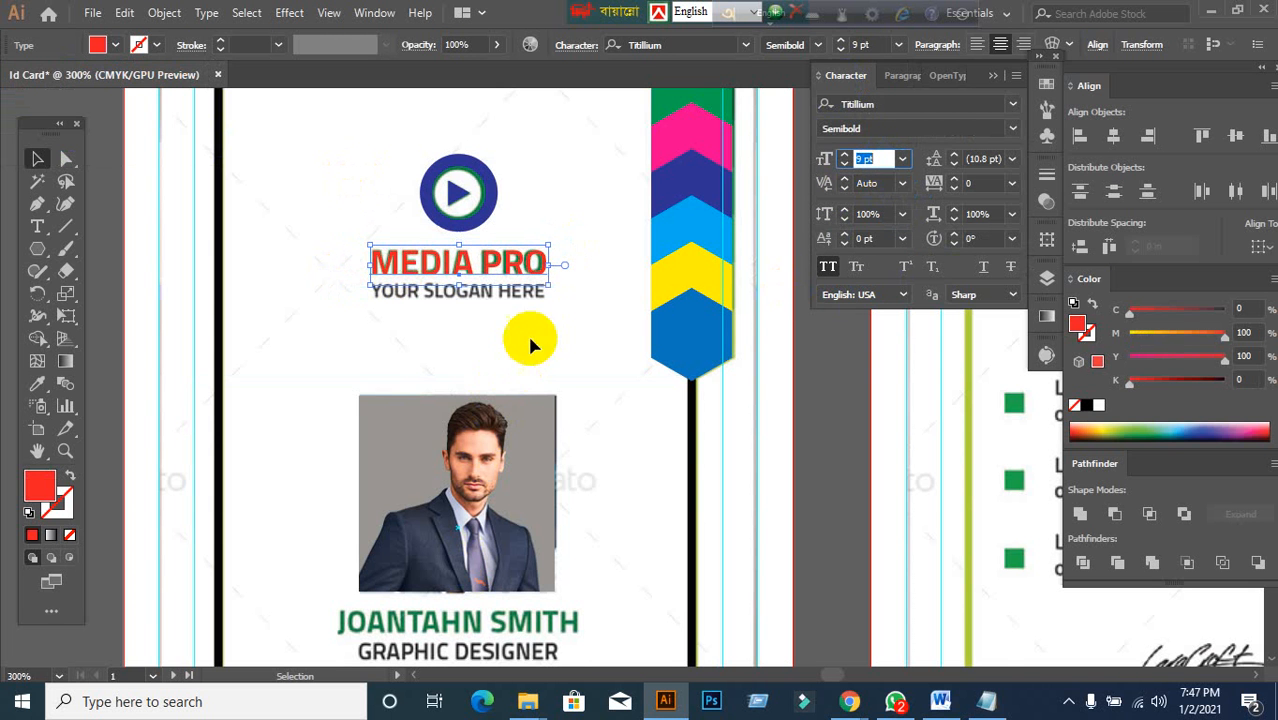
click(334, 278)
scroll(499, 357, down, 1)
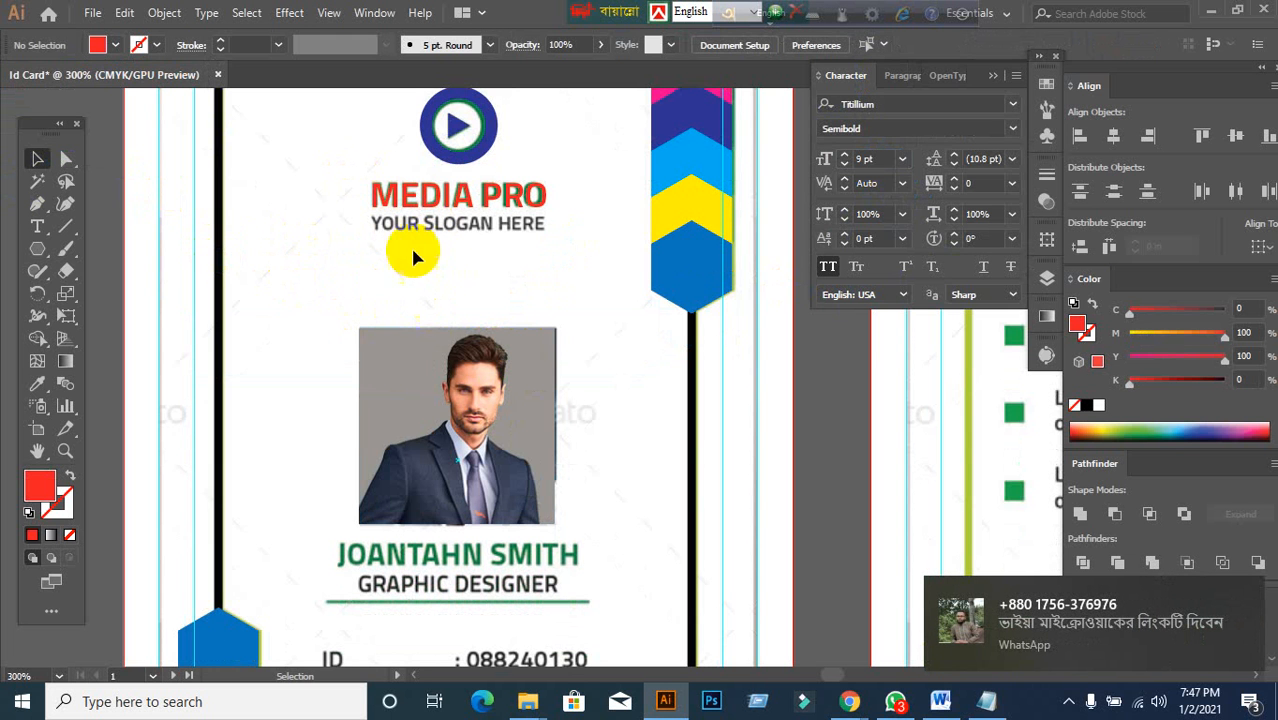
click(433, 207)
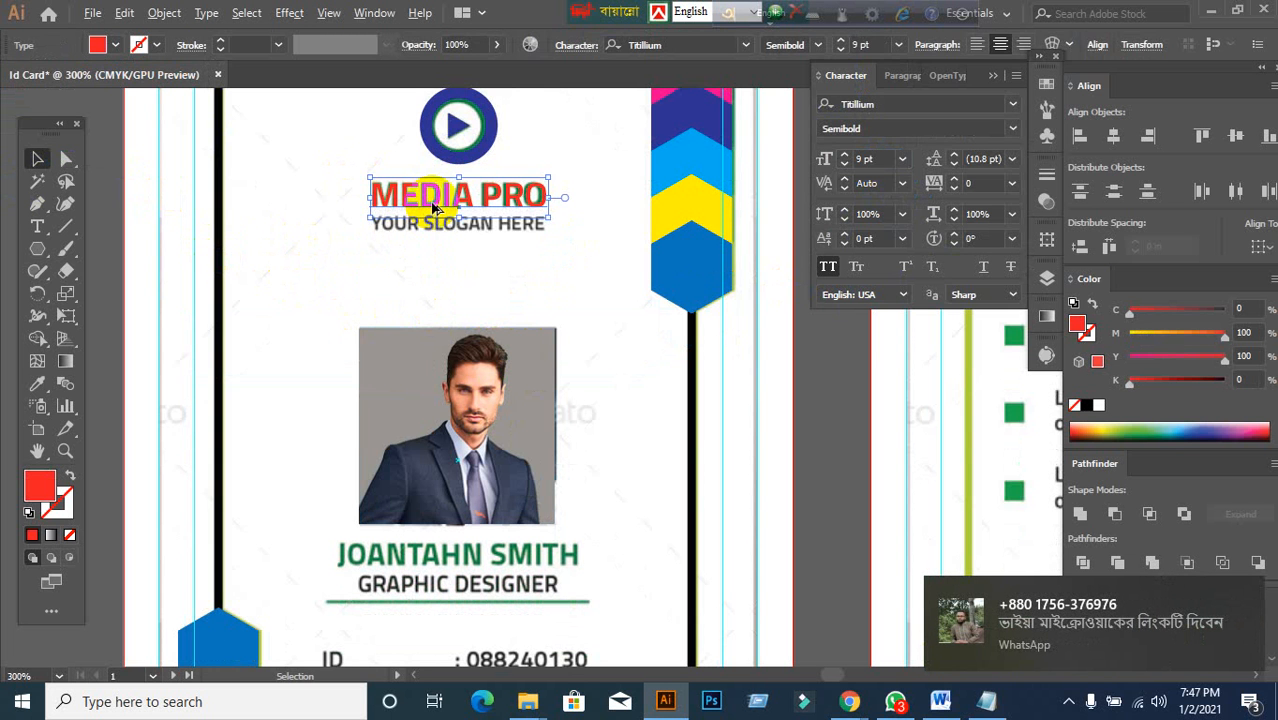
- Make a trial duplicate of MEDIA PRO below, undo it, and reselect the original
drag(433, 207, 441, 256)
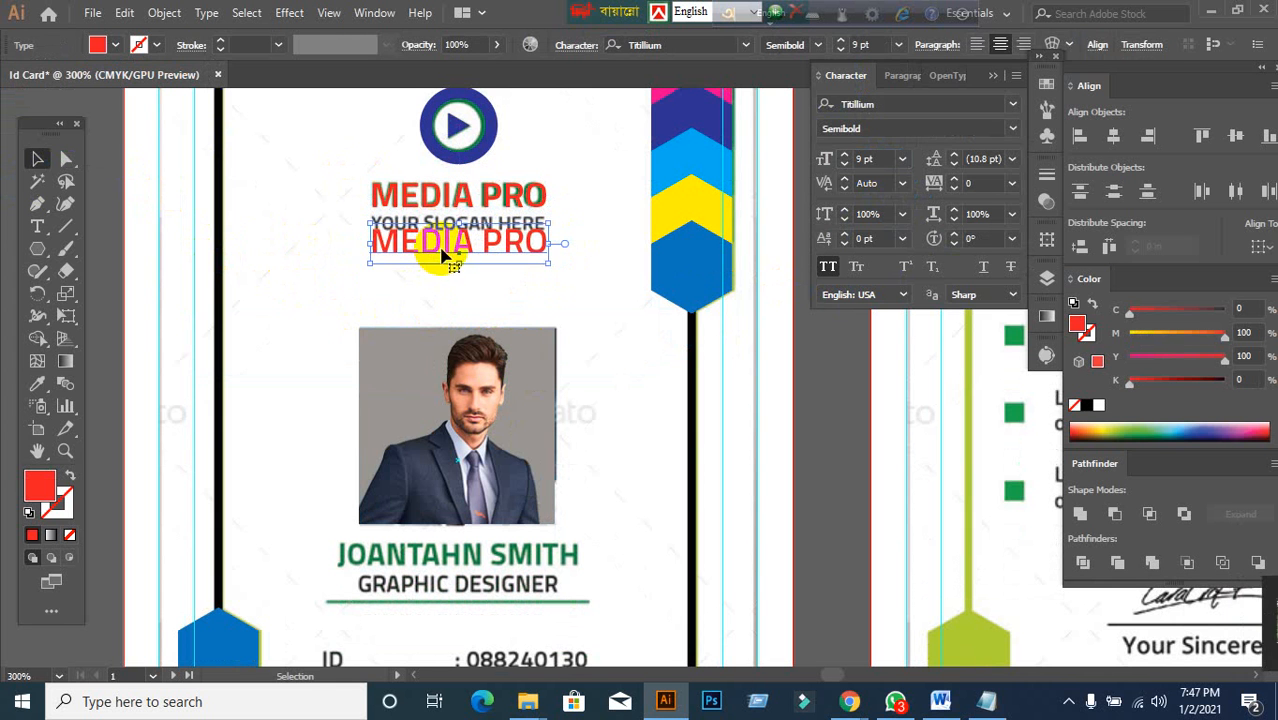
double_click(441, 256)
key(ctrl+a)
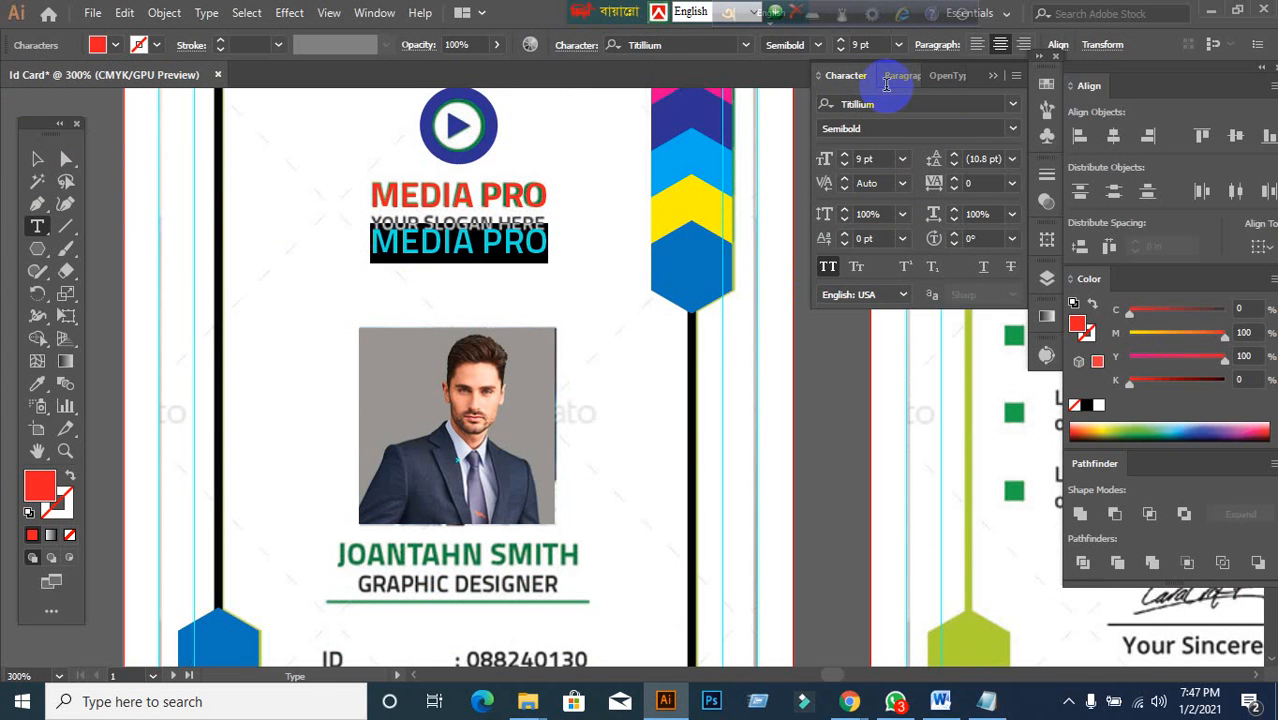
key(ctrl+z)
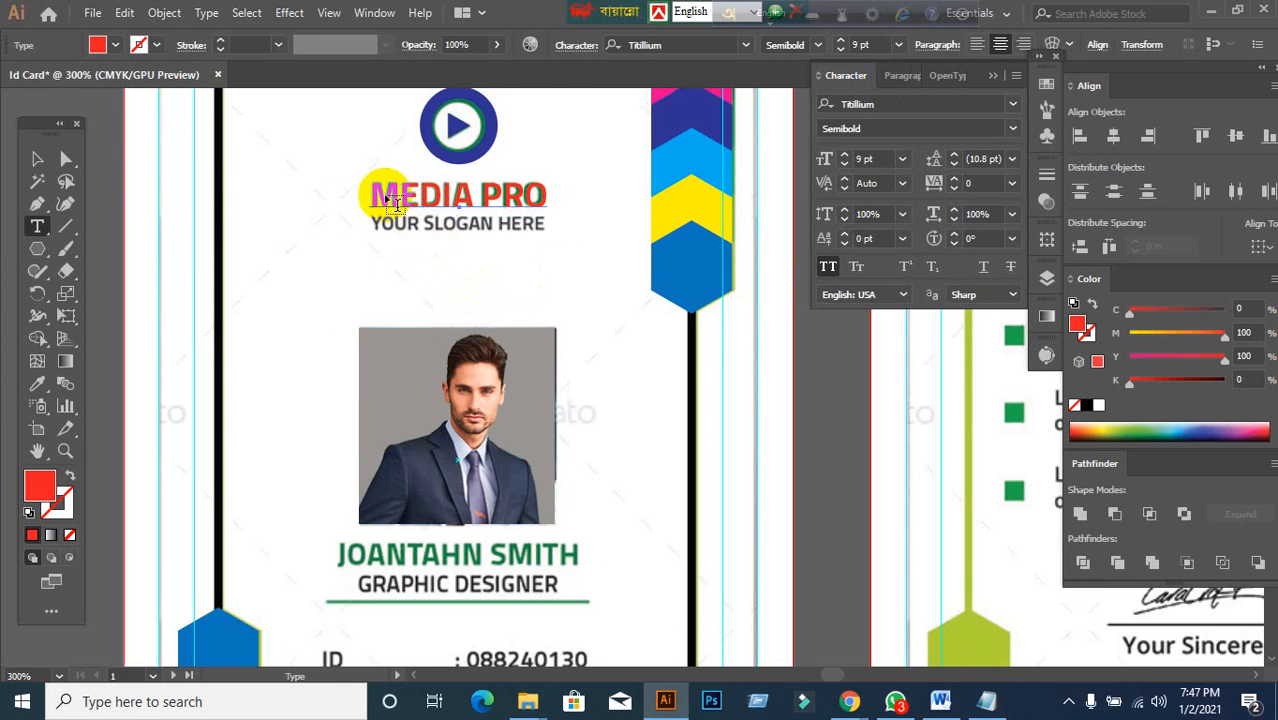
click(37, 158)
click(462, 198)
- Duplicate MEDIA PRO below the original and retype the copy as YOUR SLOGAN
drag(462, 198, 462, 243)
double_click(462, 243)
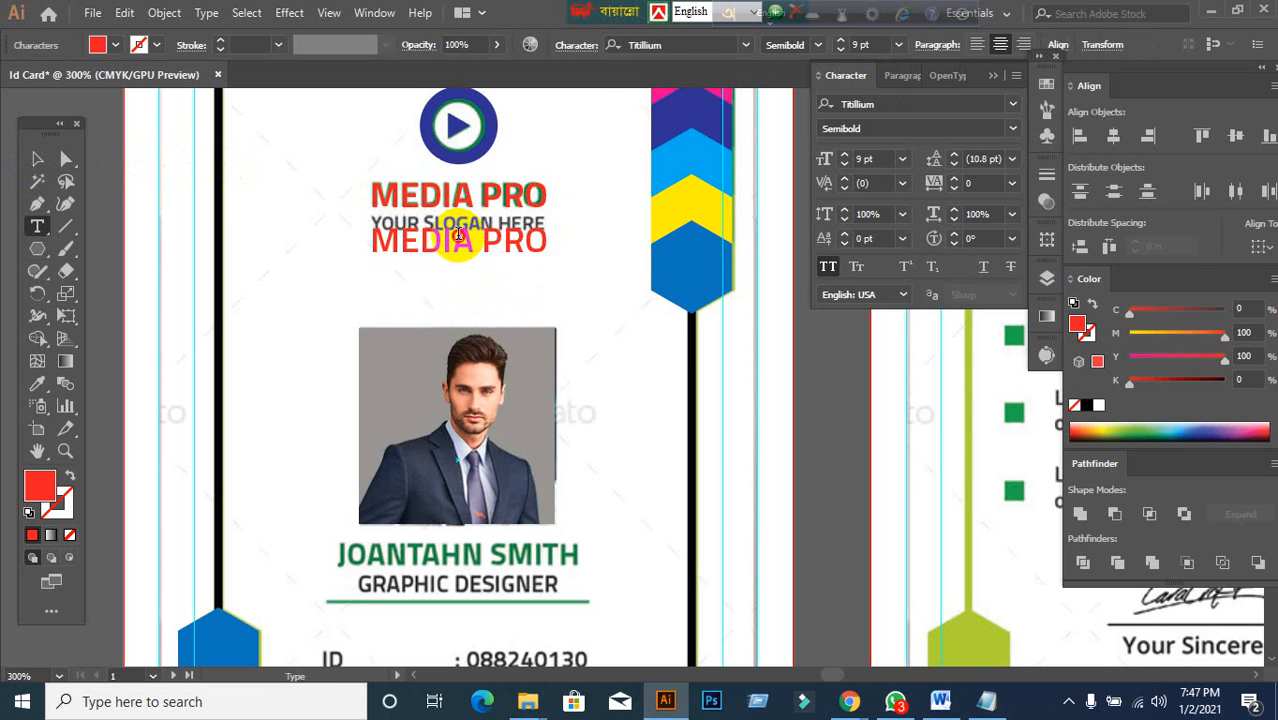
key(ctrl+a)
text(Y)
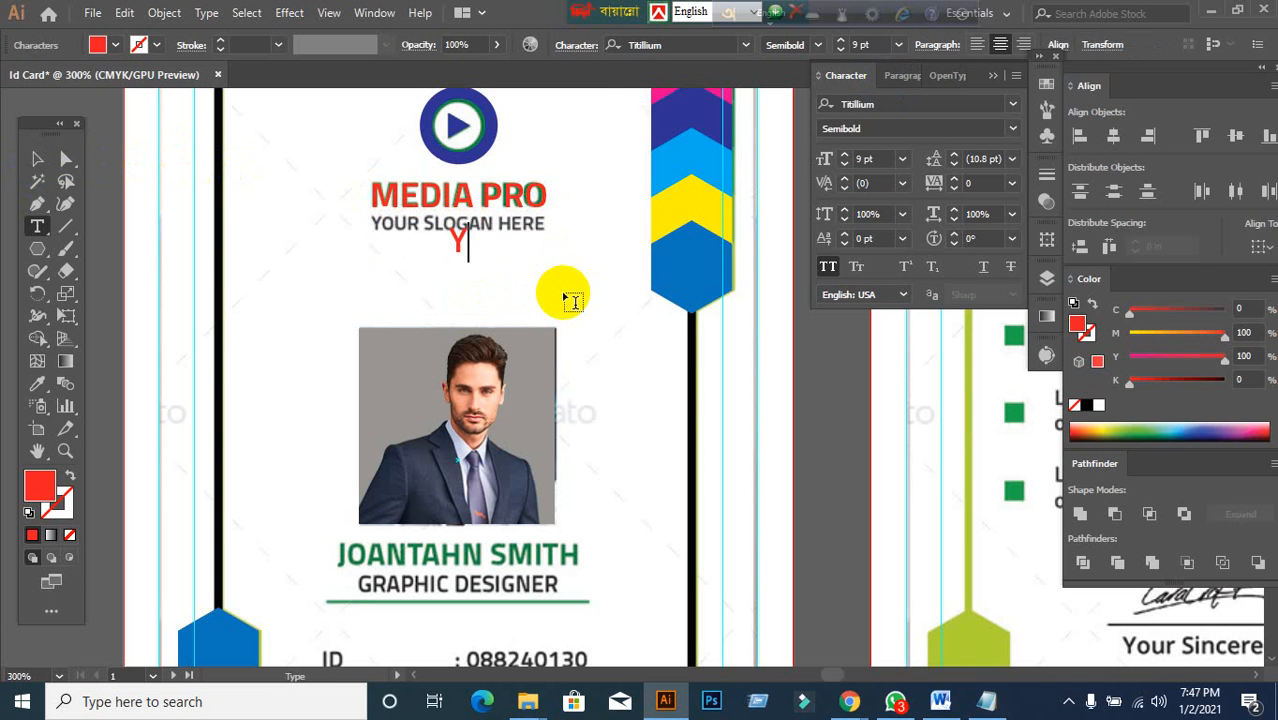
text(OUR SL)
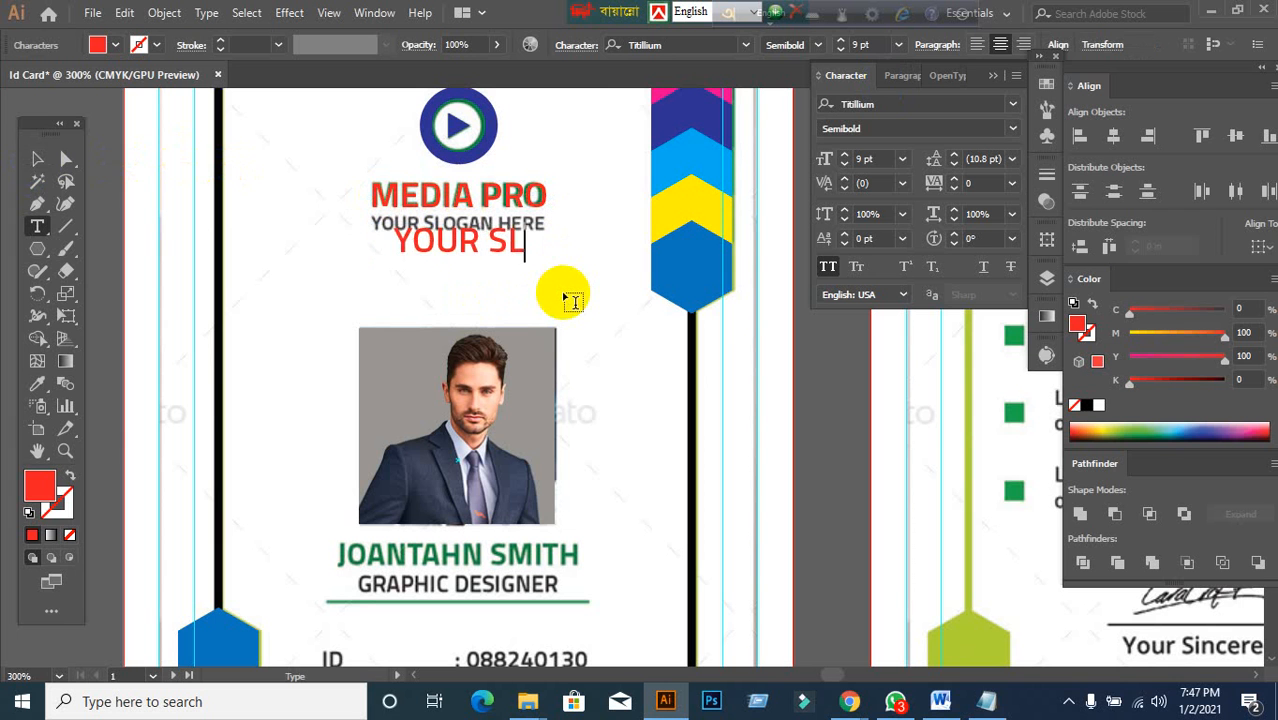
text(OGAN)
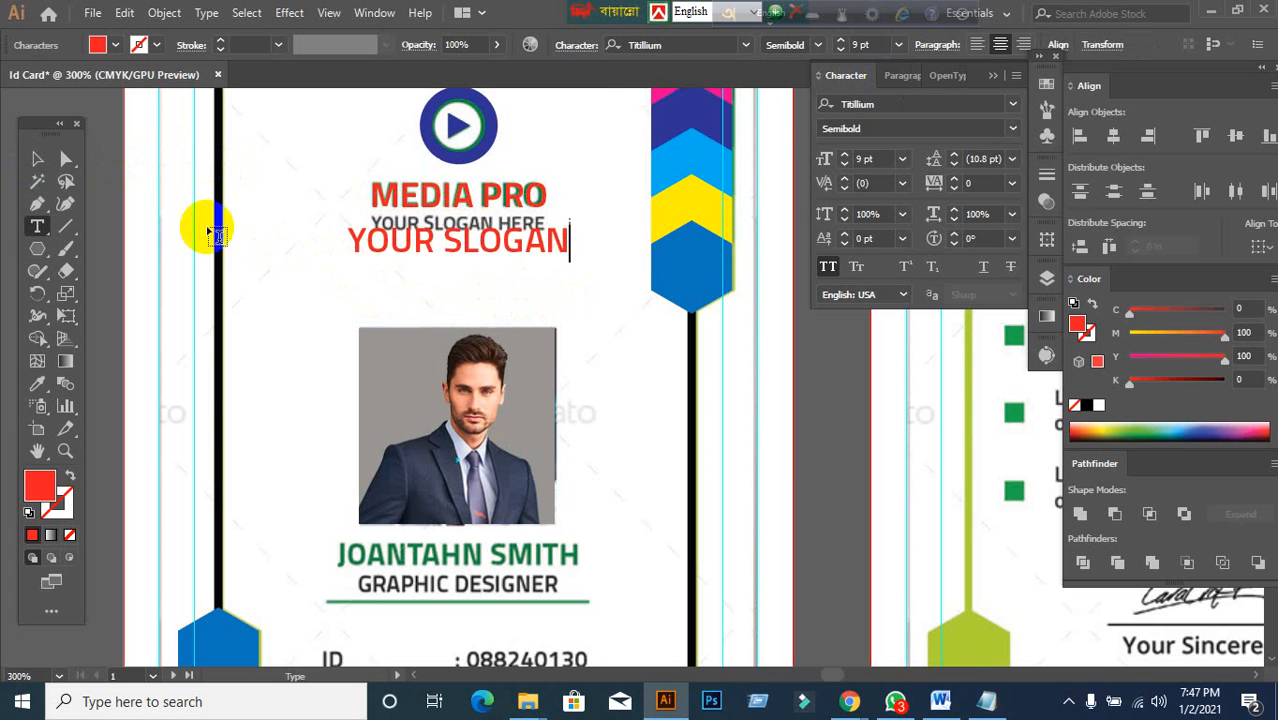
click(37, 158)
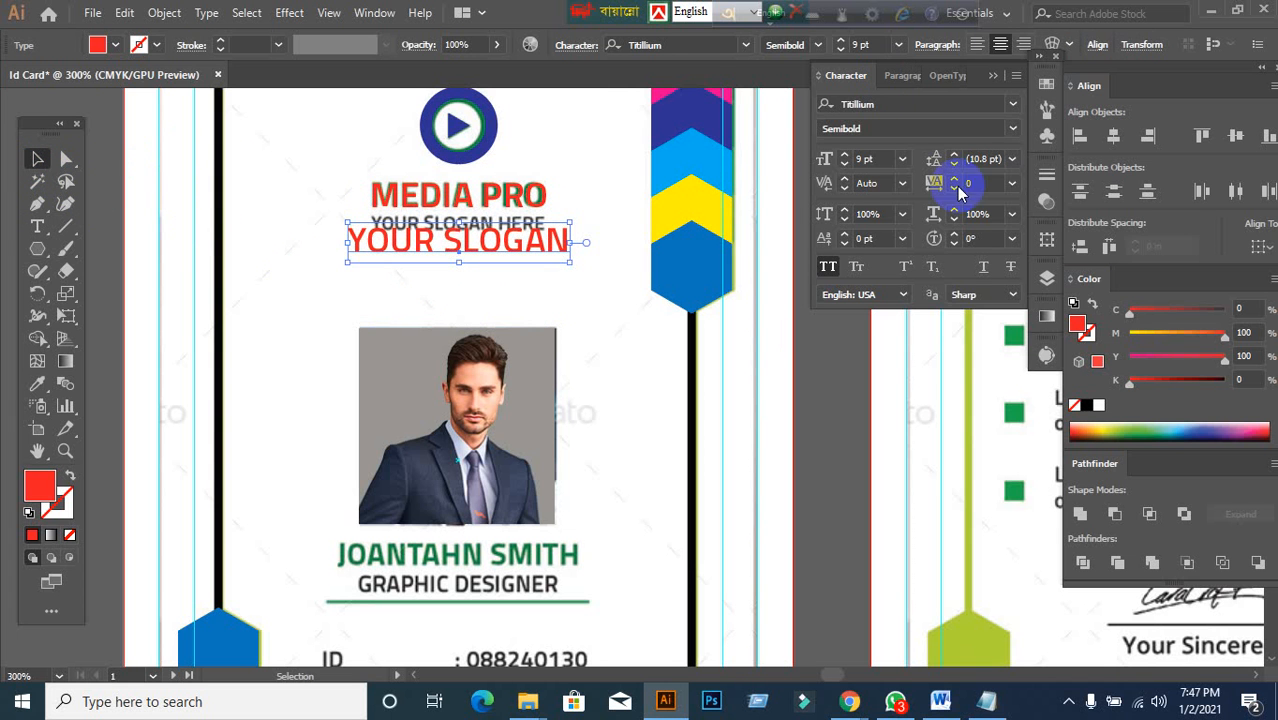
- Shrink YOUR SLOGAN to 7 pt and line it up over the template's slogan
click(878, 159)
key(Down)
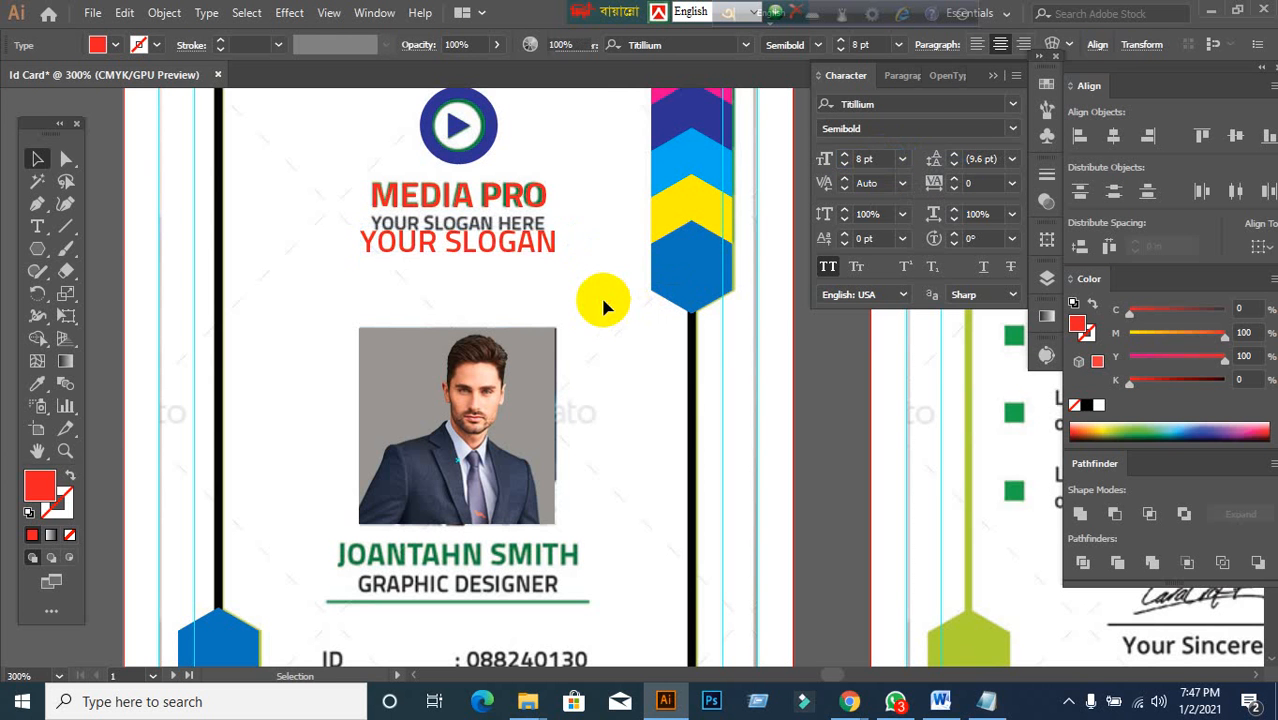
mouse_move(522, 251)
mouse_down()
mouse_move(564, 241)
mouse_move(537, 240)
mouse_up()
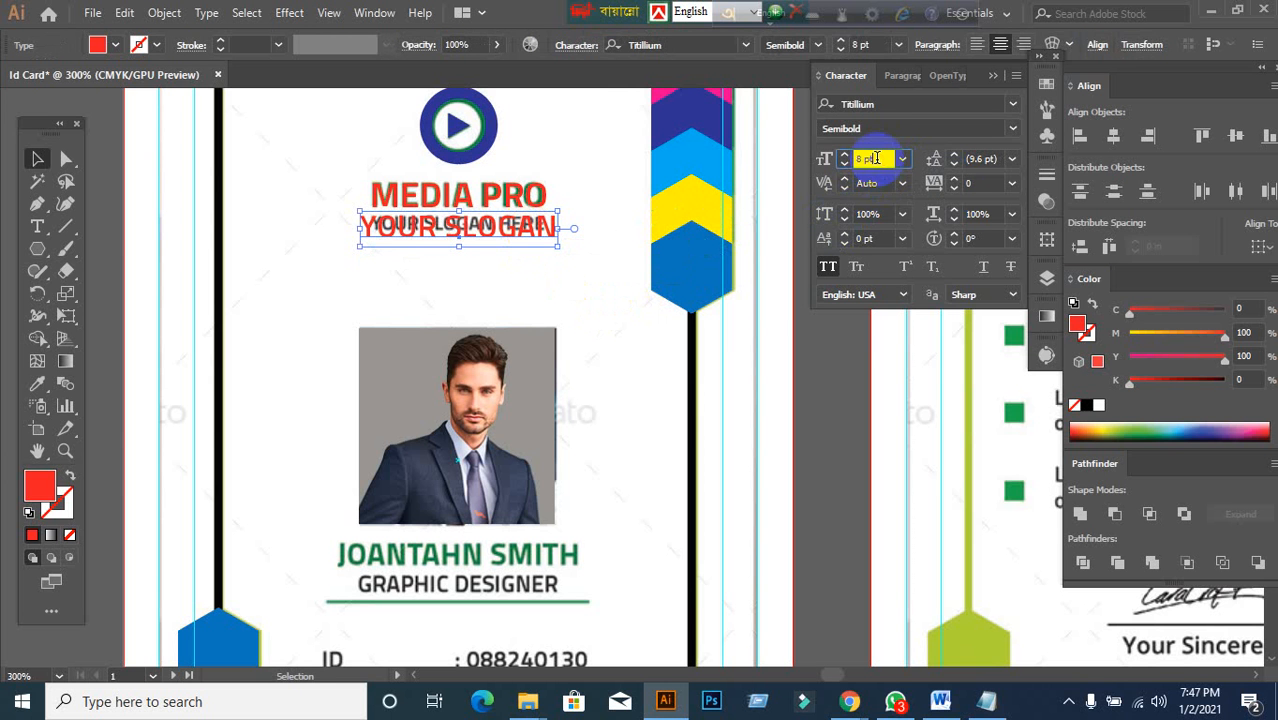
key(Down)
click(563, 287)
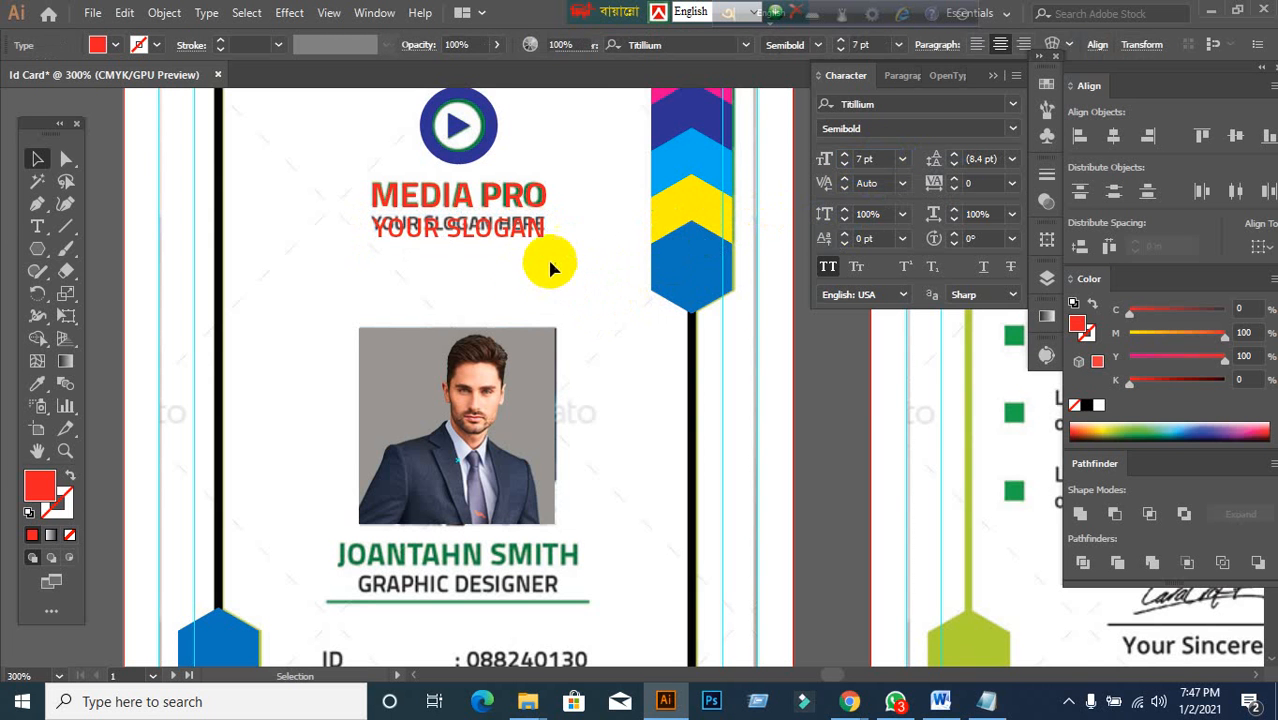
scroll(505, 250, up, 2)
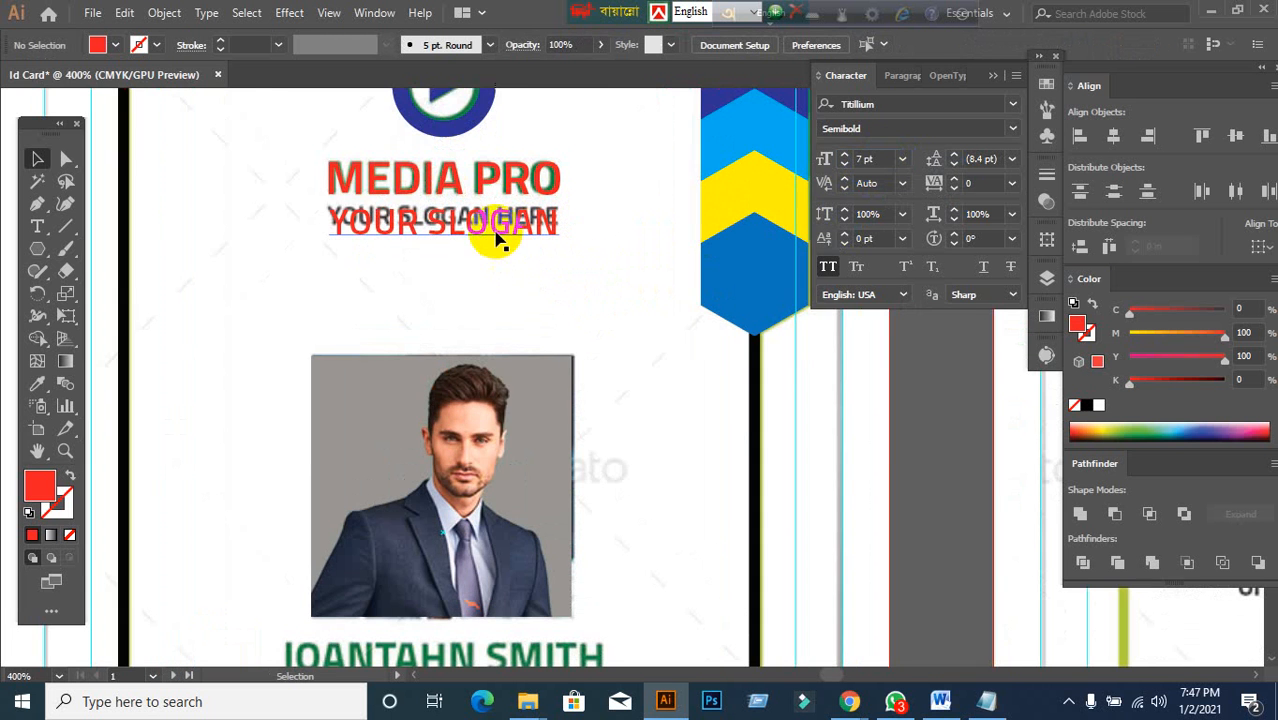
drag(495, 239, 493, 236)
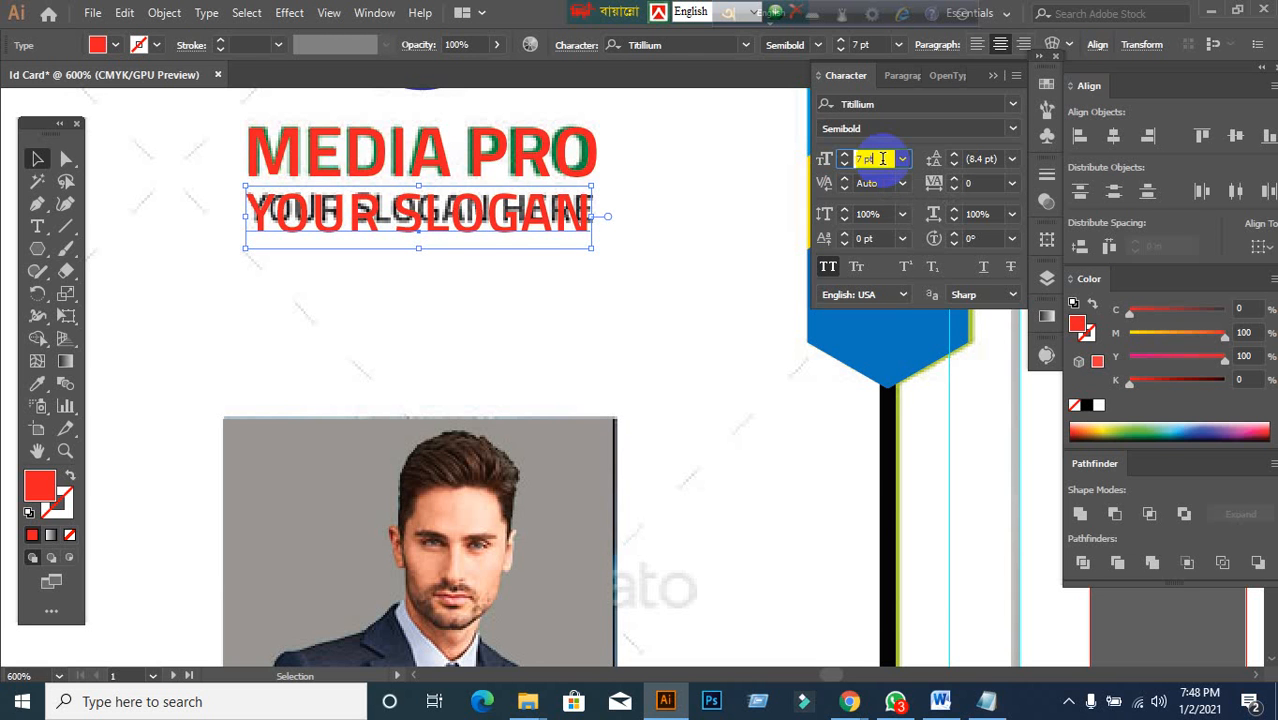
- Try the slogan at 6 pt, return it to 7 pt, and undo a trial move
key(Down)
key(Up)
click(602, 316)
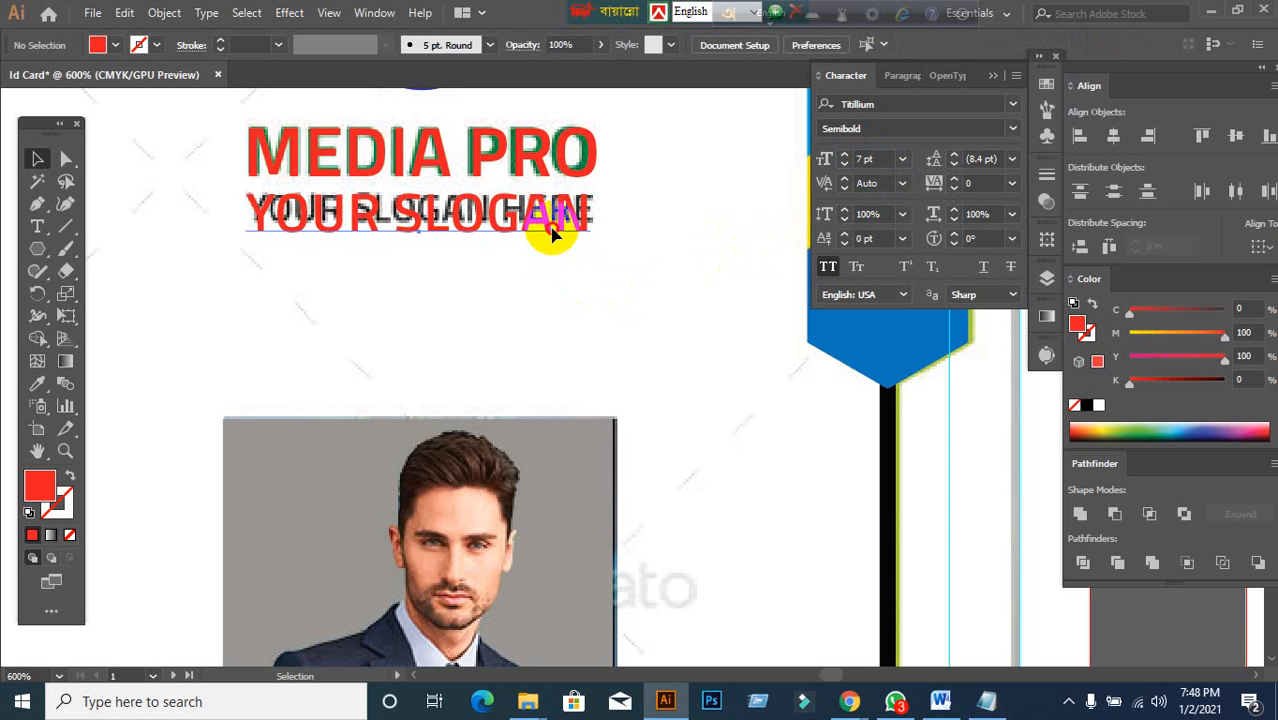
drag(548, 229, 530, 268)
key(ctrl+z)
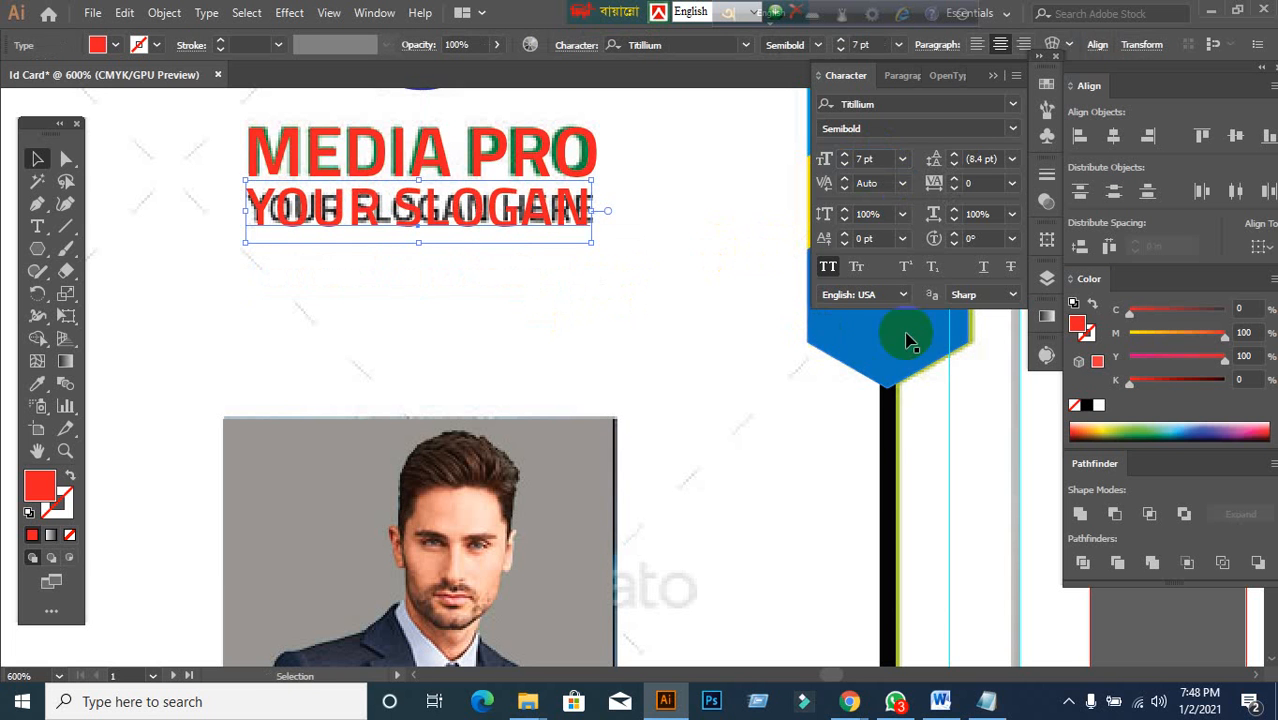
- Set the red slogan to Regular weight and discard a trial MEDIA PRO duplicate
click(1003, 131)
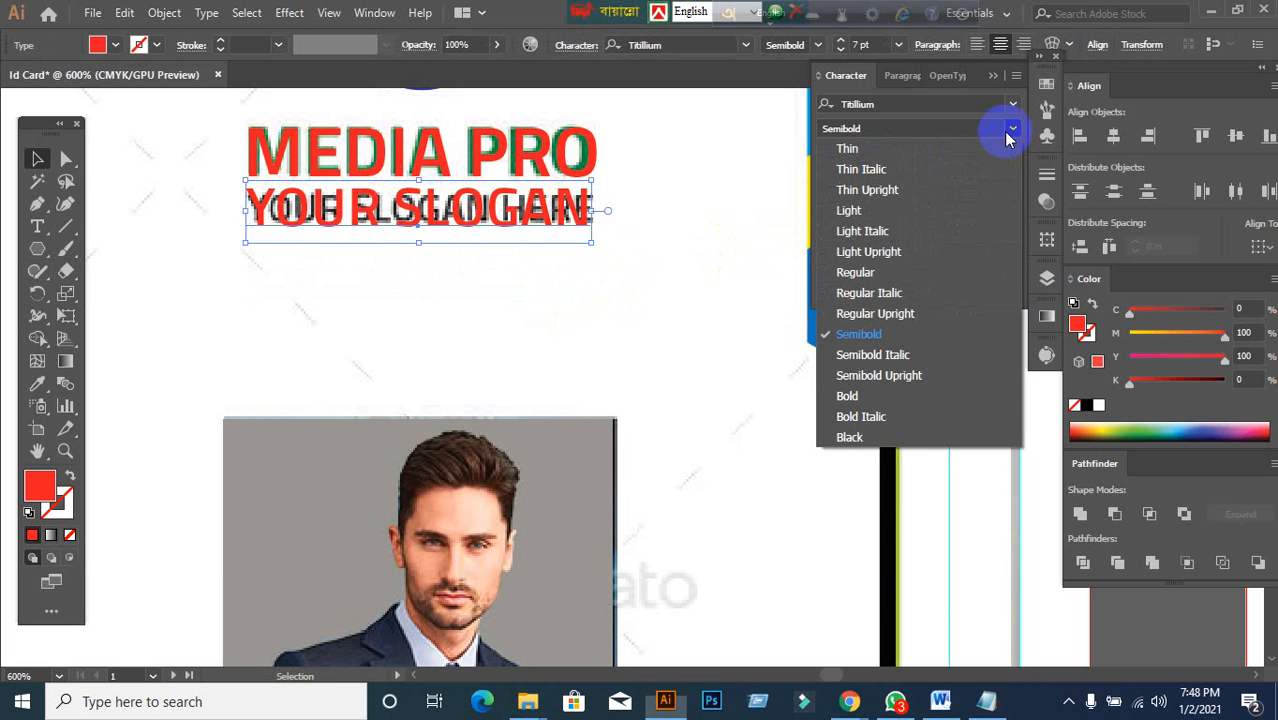
click(858, 273)
click(552, 266)
click(548, 140)
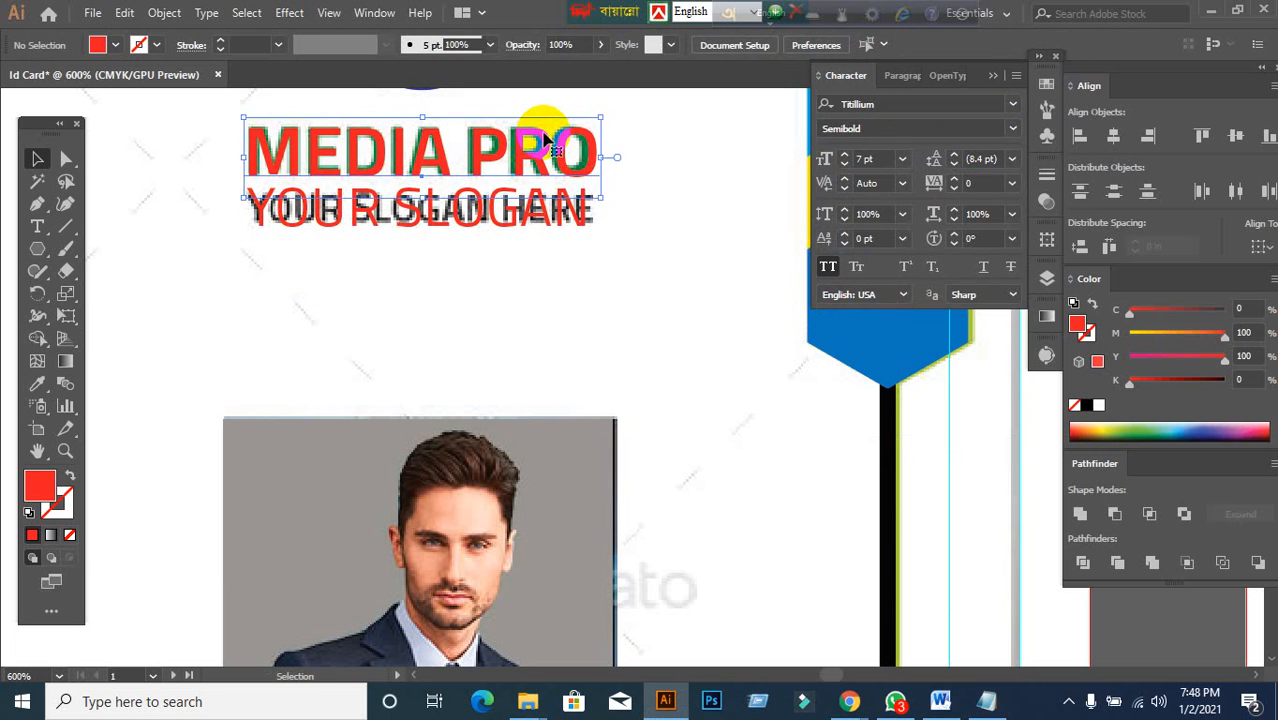
drag(548, 142, 555, 248)
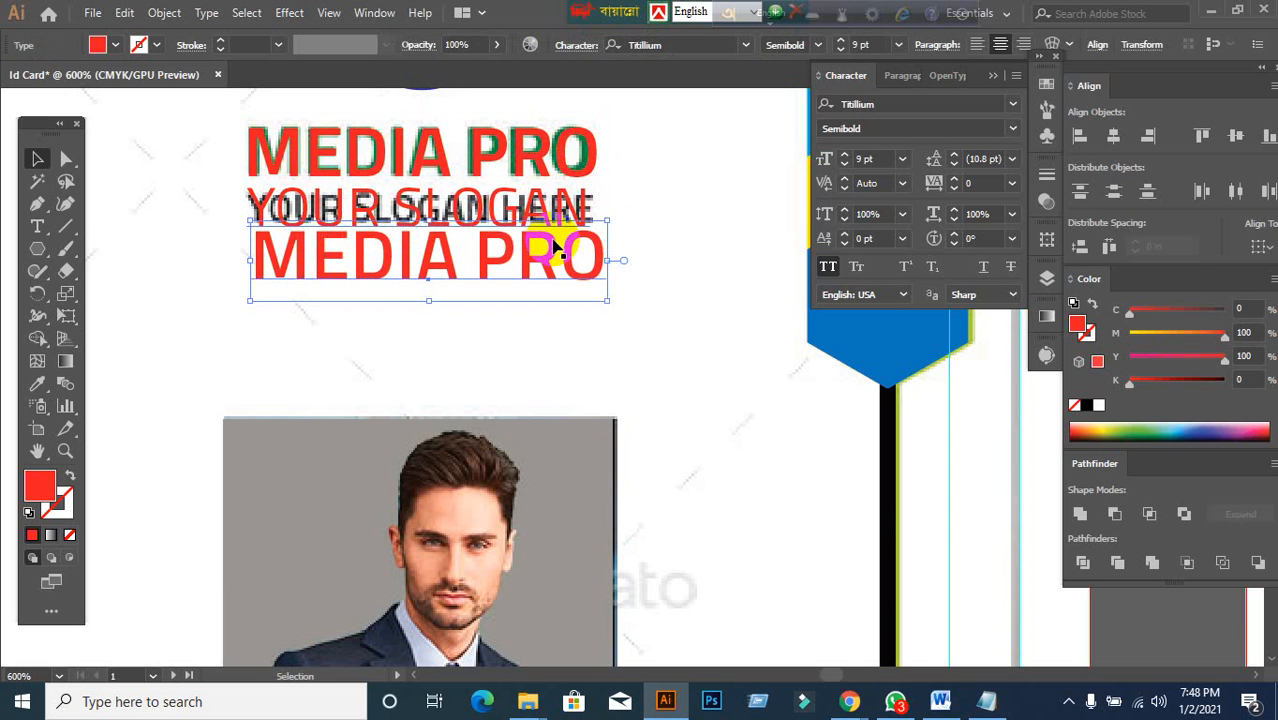
key(a)
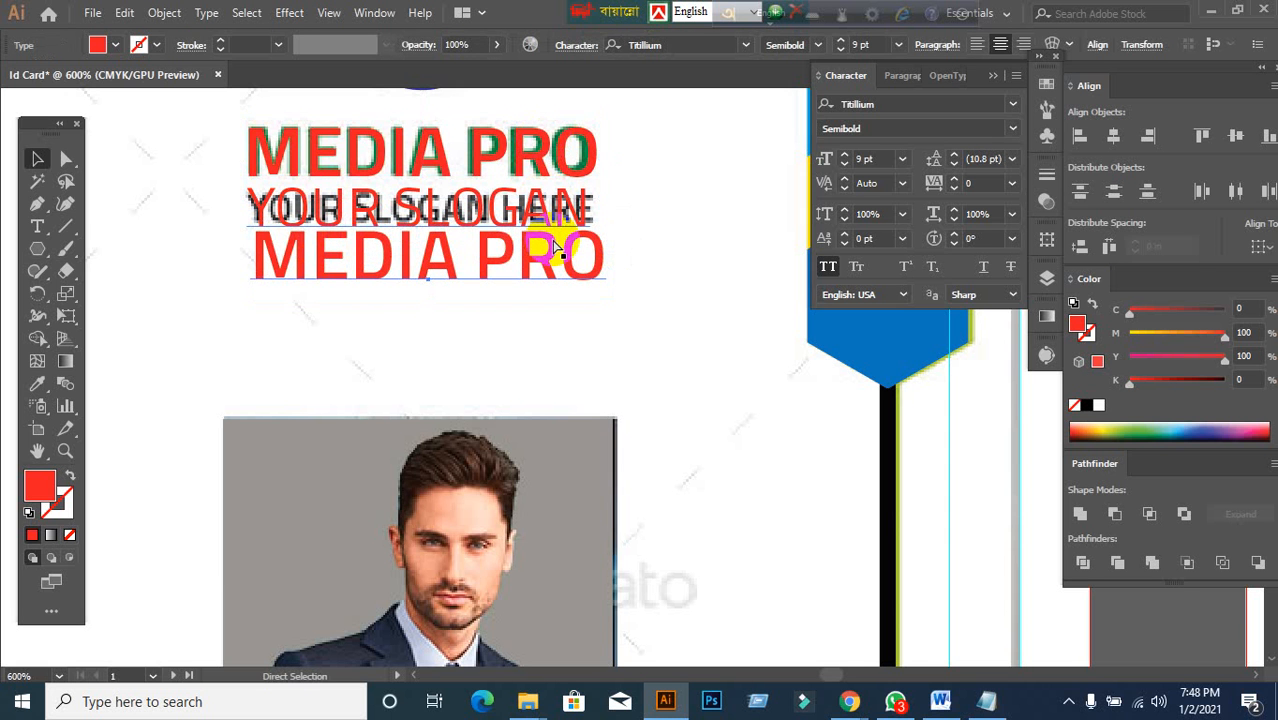
key(ctrl+z)
key(v)
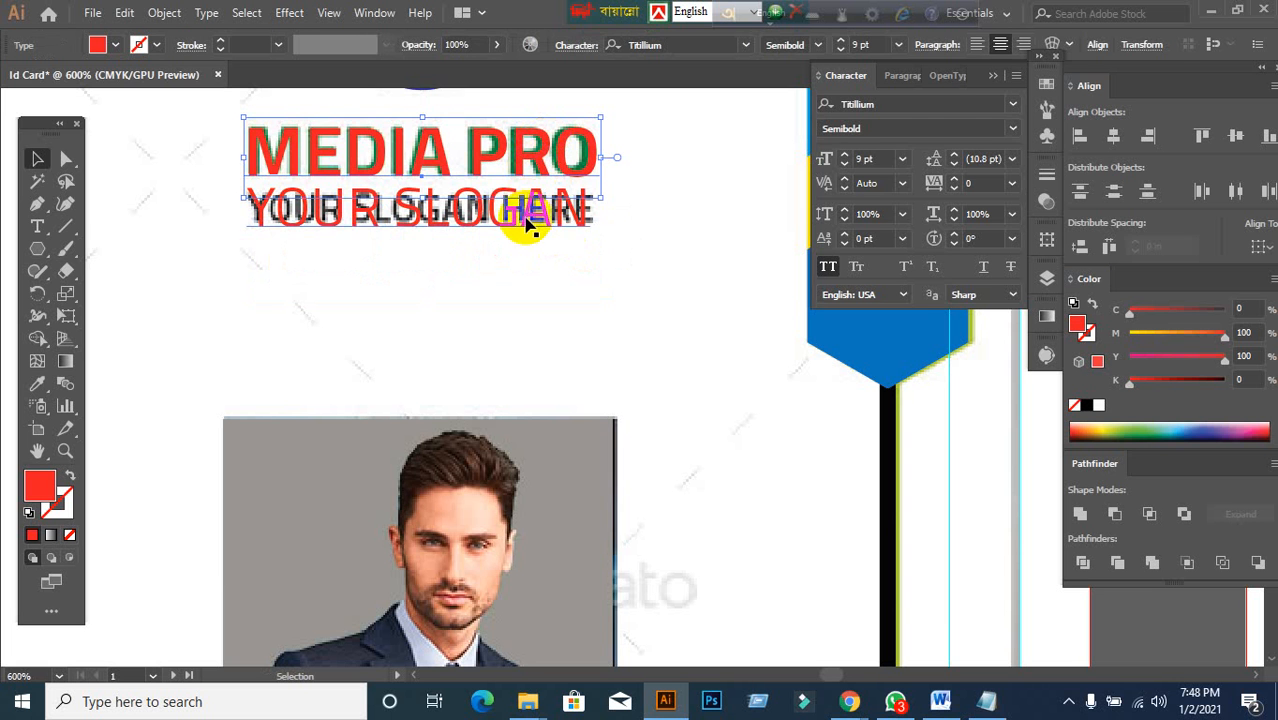
- Nudge the red slogan right and fine-tune its position over the template slogan
drag(525, 222, 533, 222)
click(638, 265)
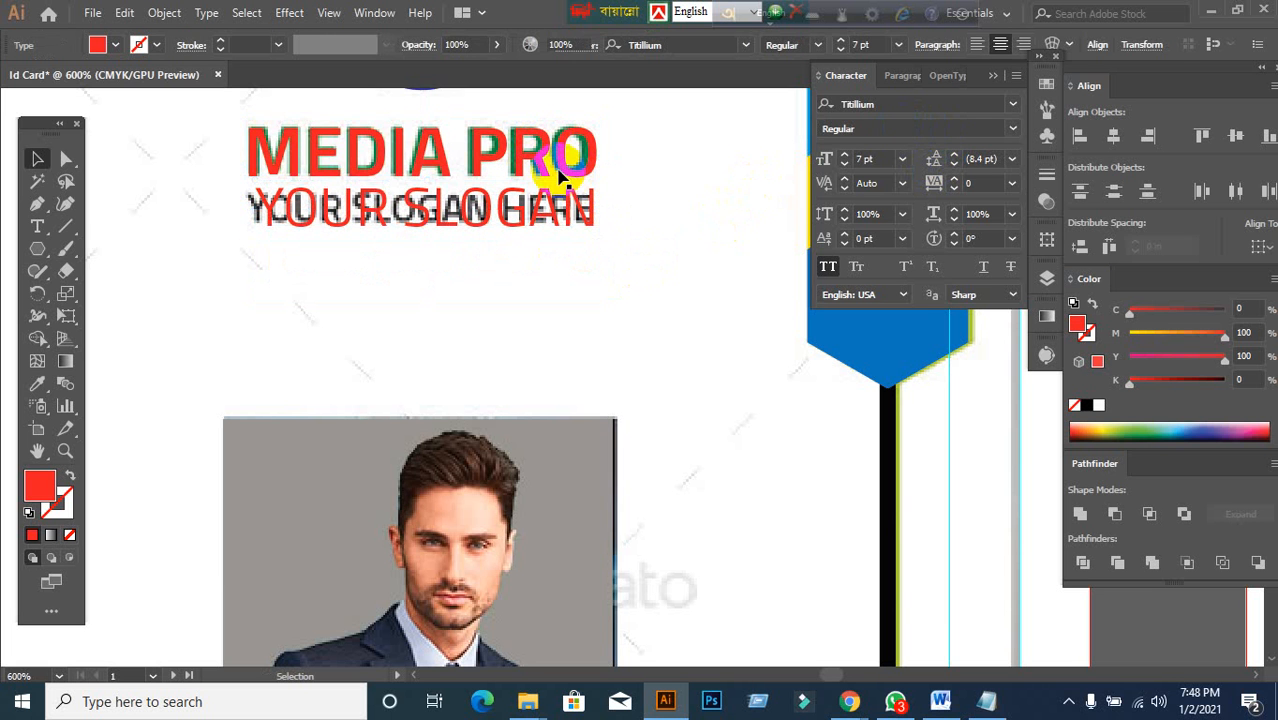
click(545, 175)
click(571, 257)
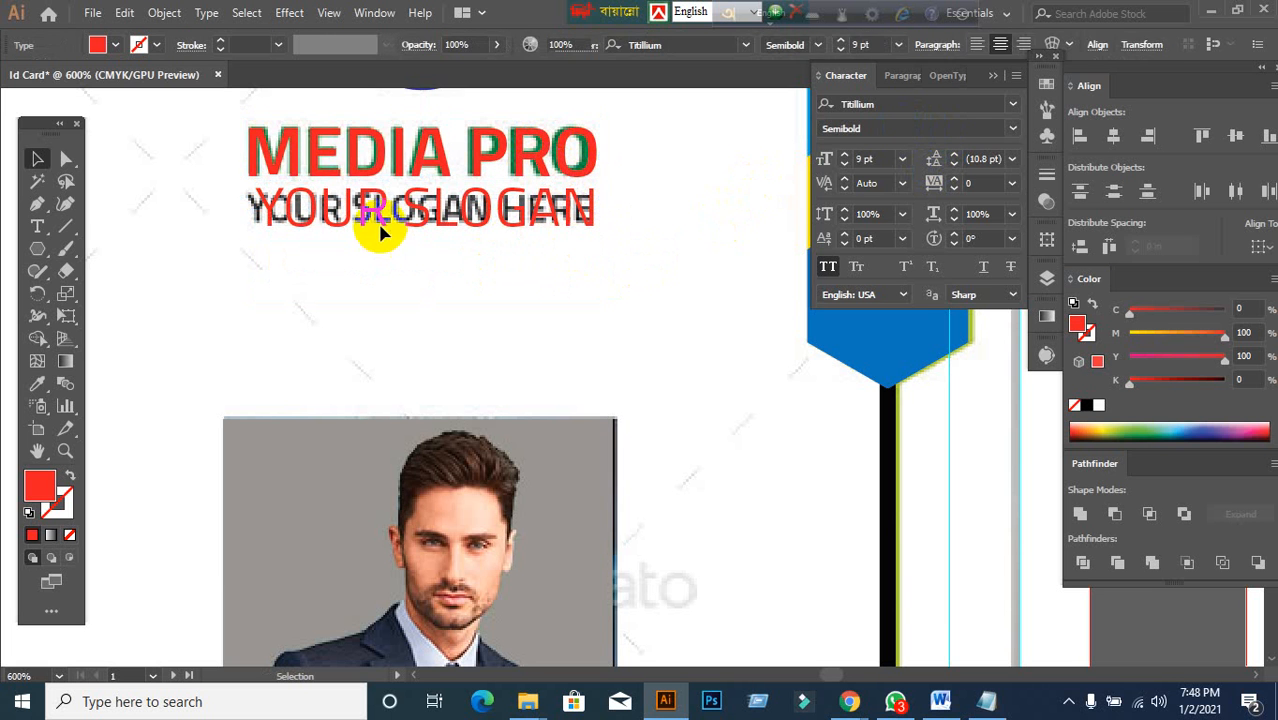
click(385, 228)
drag(508, 223, 497, 218)
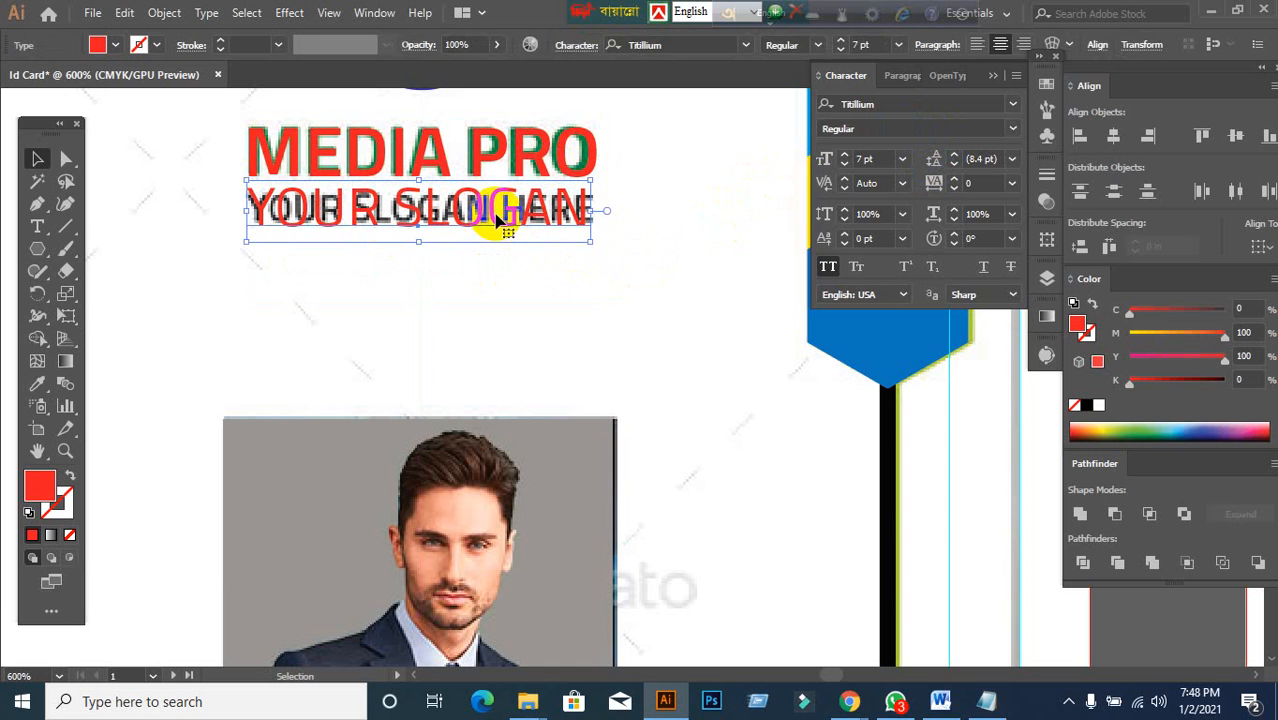
click(550, 312)
click(499, 227)
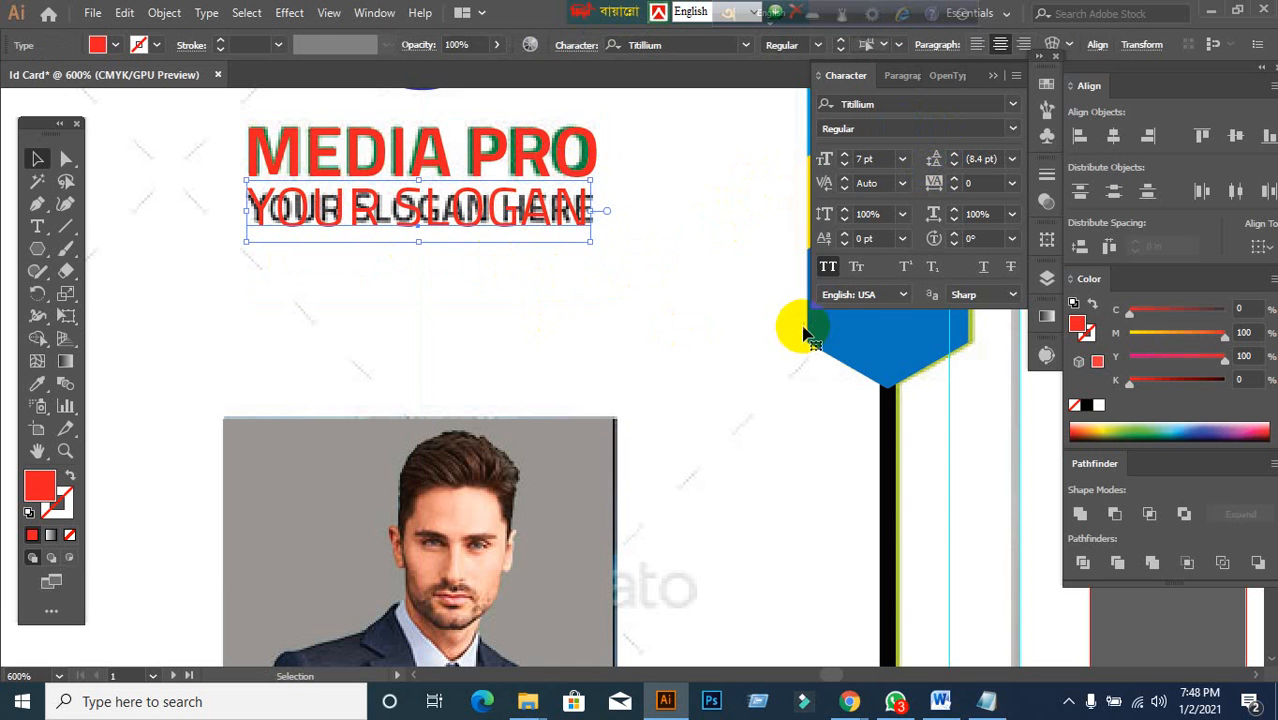
- Test the slogan without all caps and at 6 pt, keeping all caps at 7 pt
click(825, 272)
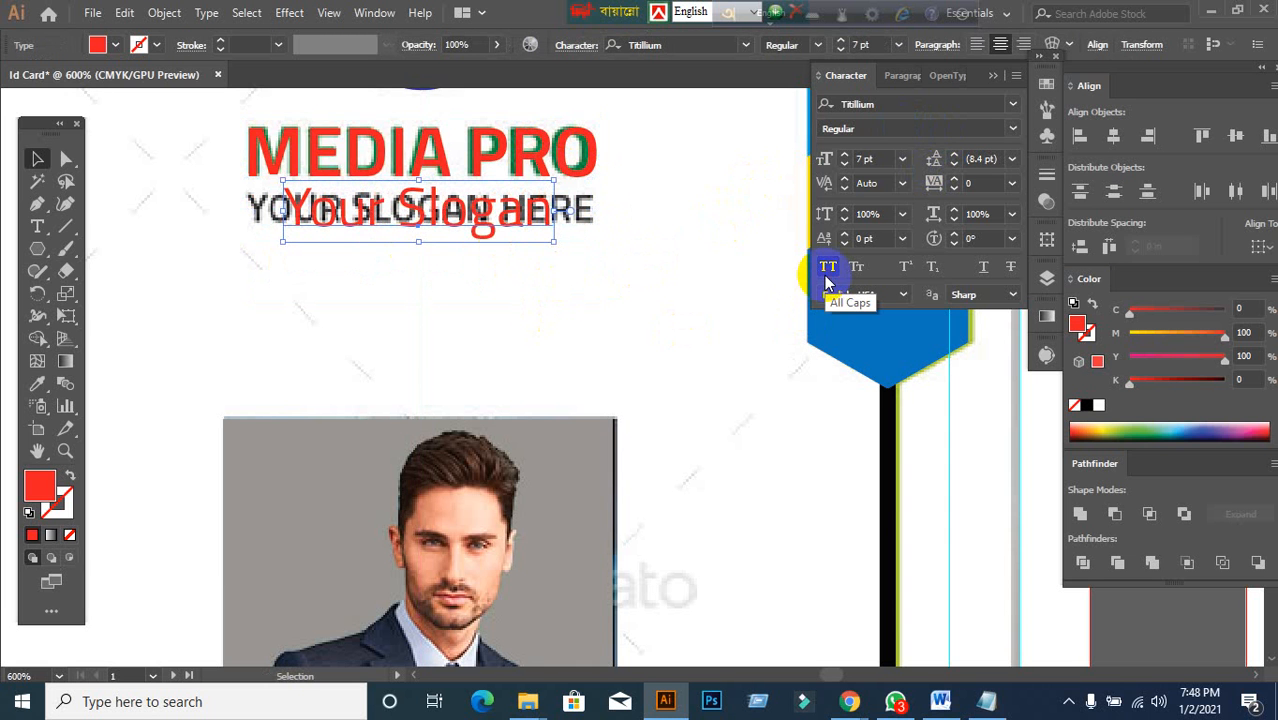
click(826, 268)
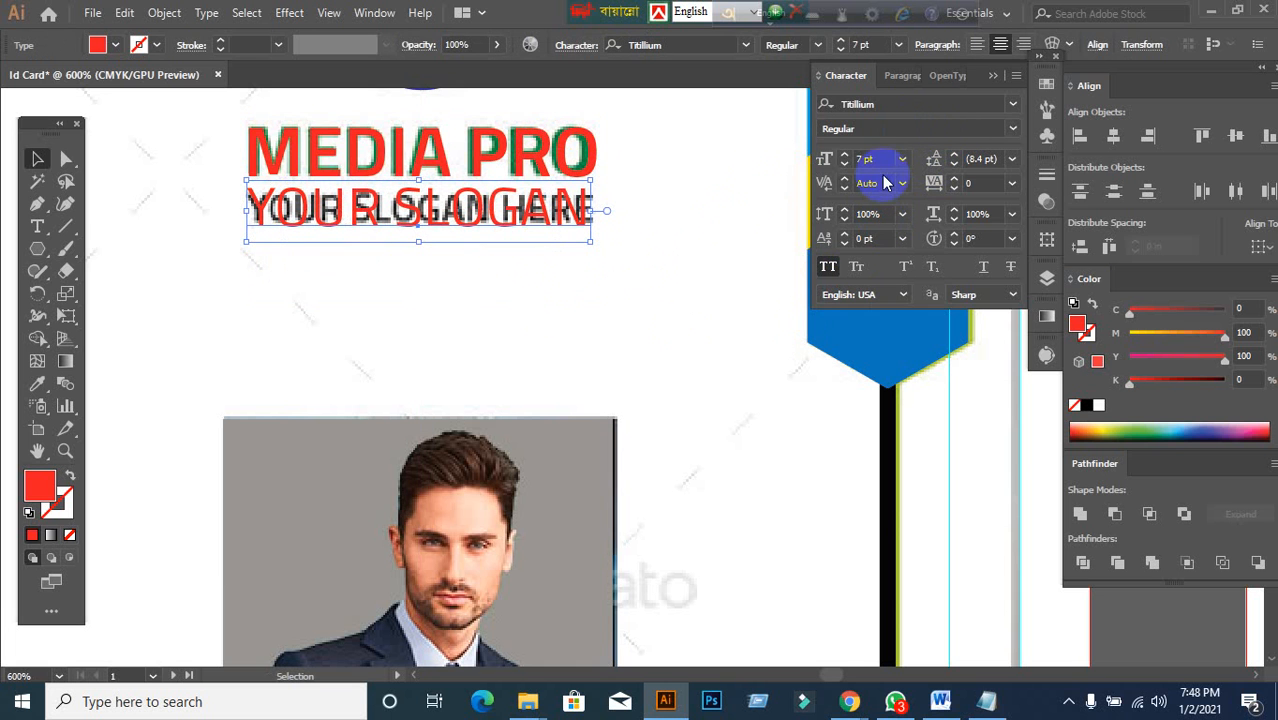
text(6)
key(Return)
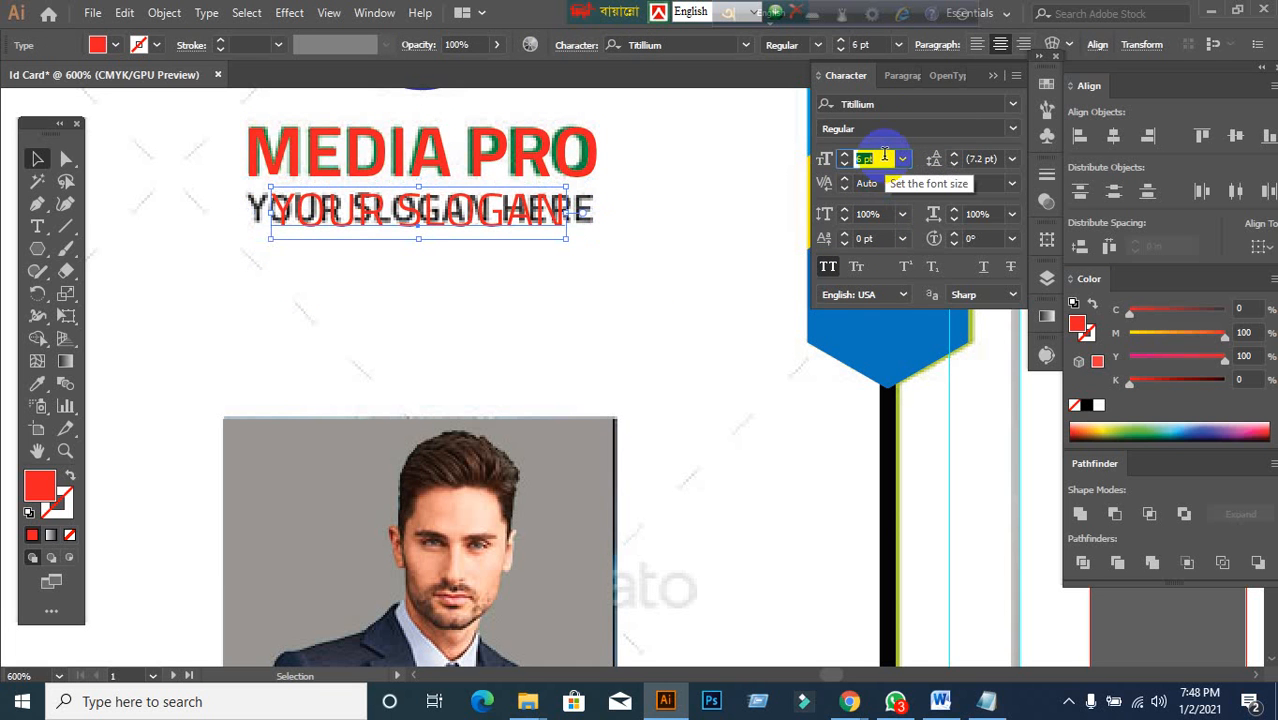
click(577, 333)
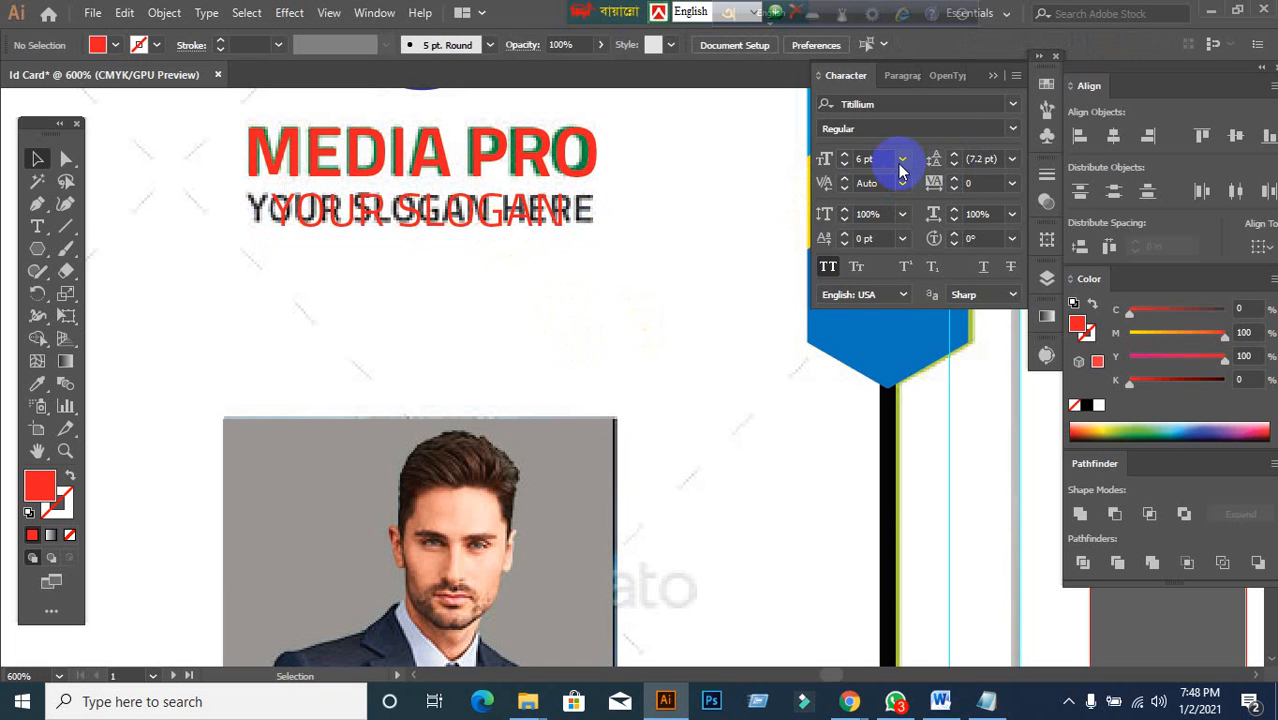
key(Up)
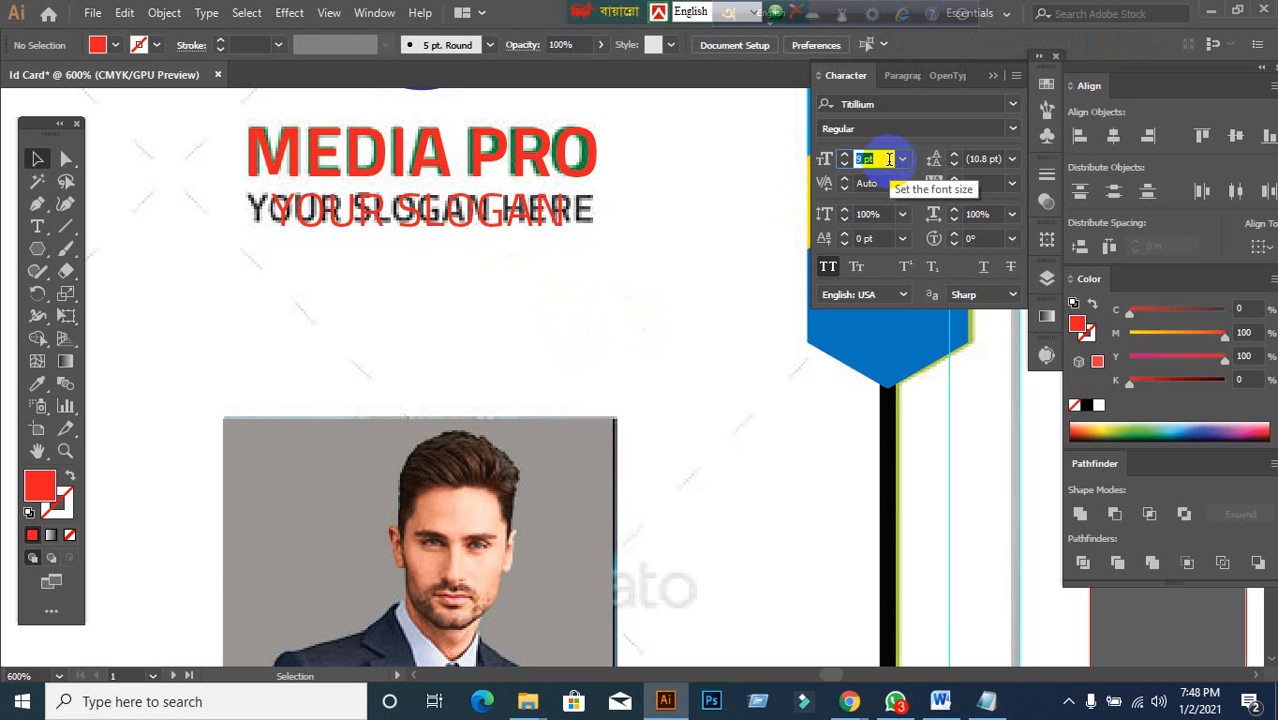
click(428, 222)
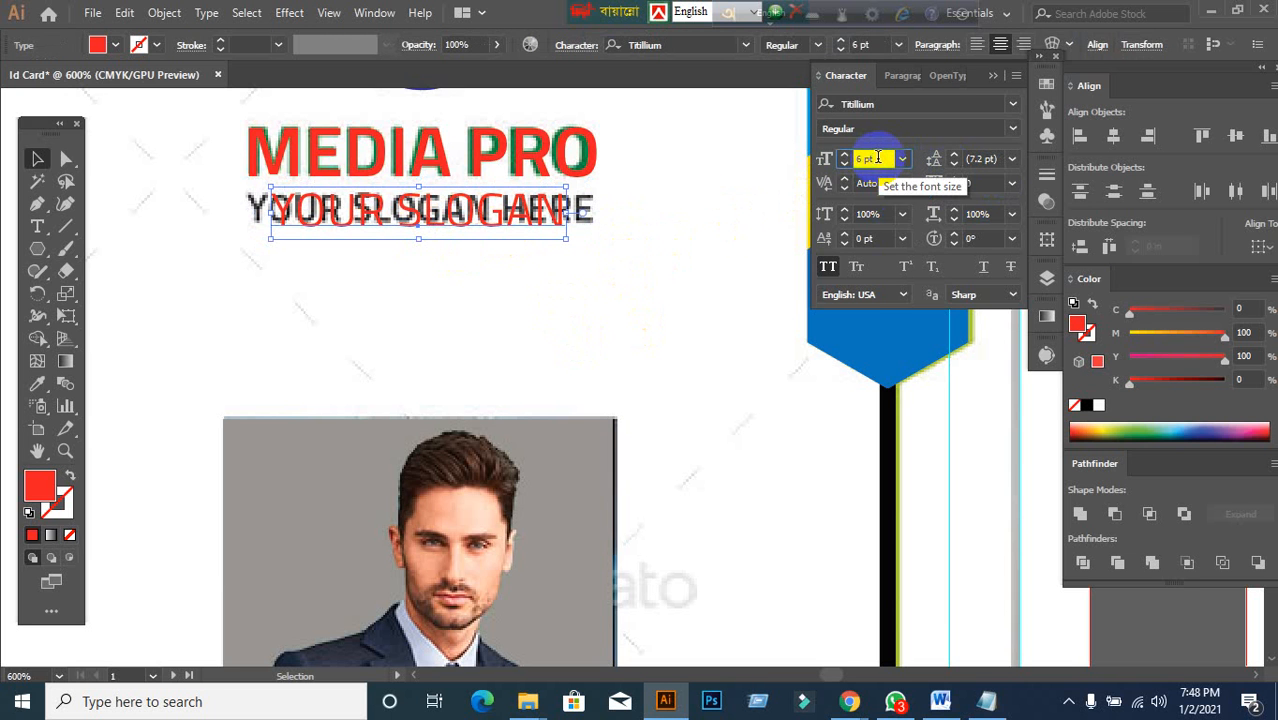
key(Up)
click(672, 308)
- Admit the waiting participant in the Chrome Meet call, then return to Illustrator and select MEDIA PRO
scroll(656, 331, down, 2)
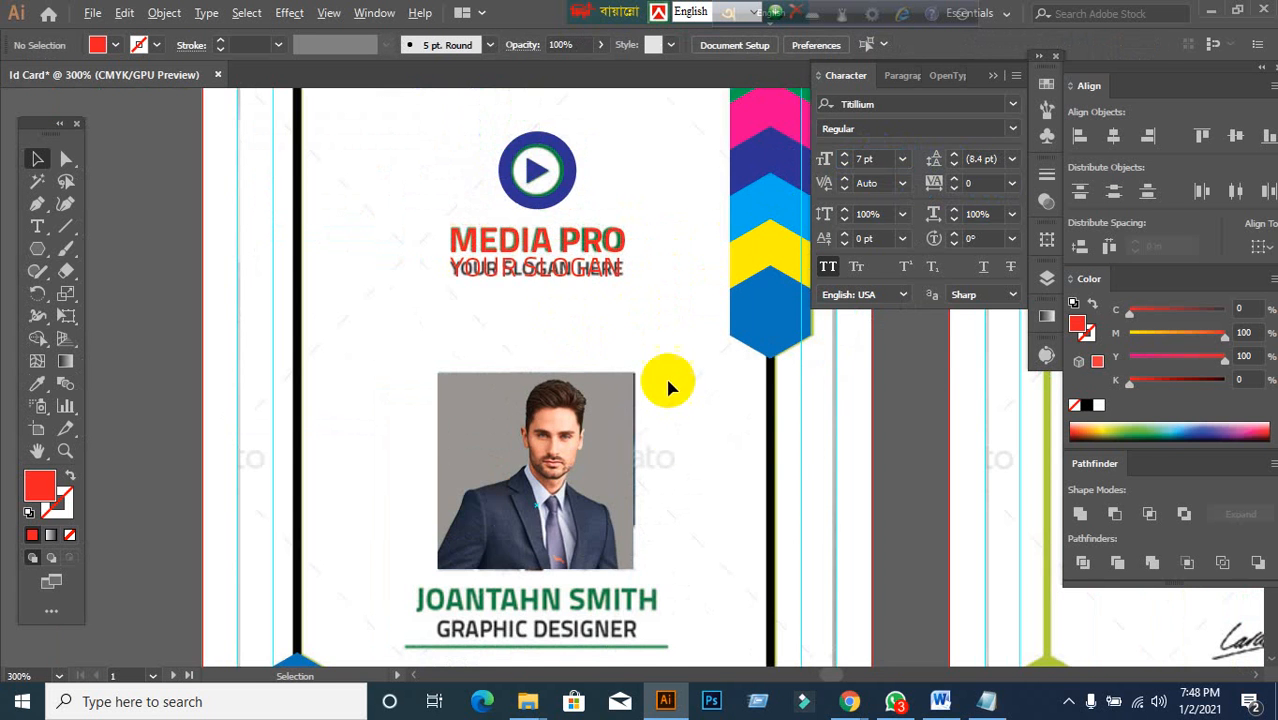
scroll(670, 395, down, 1)
scroll(650, 381, up, 1)
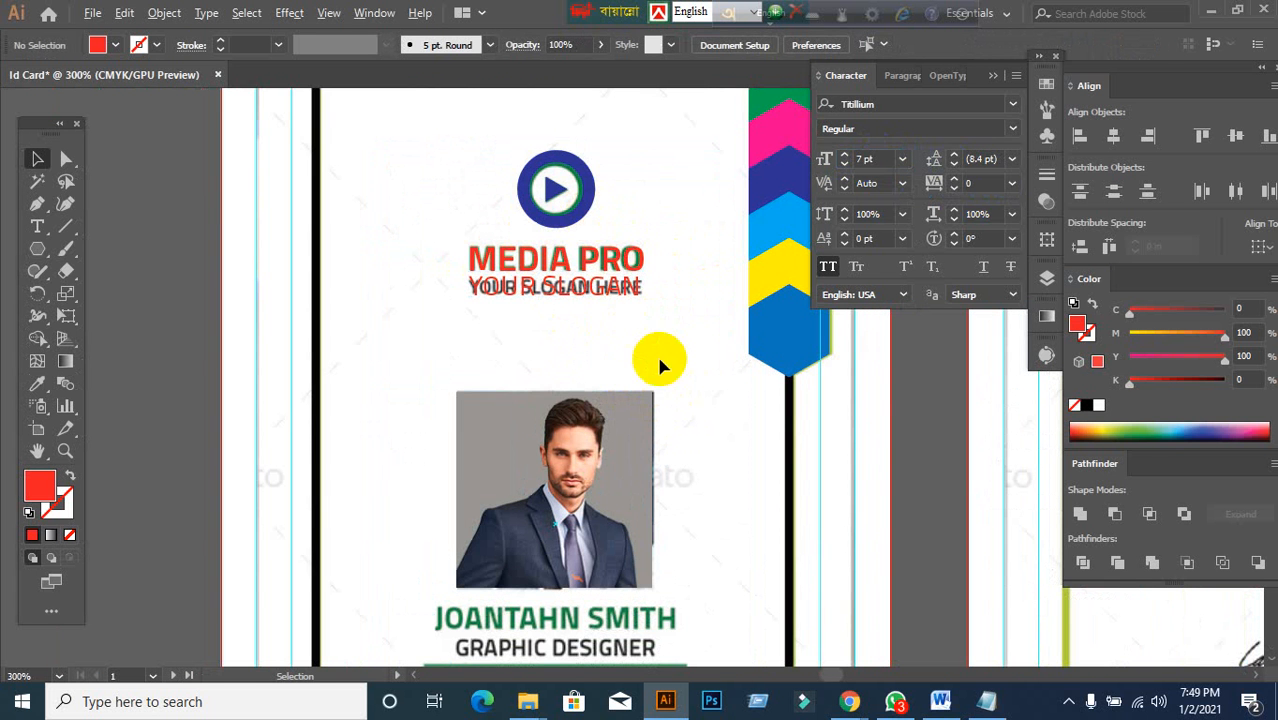
scroll(658, 365, down, 1)
scroll(720, 445, down, 2)
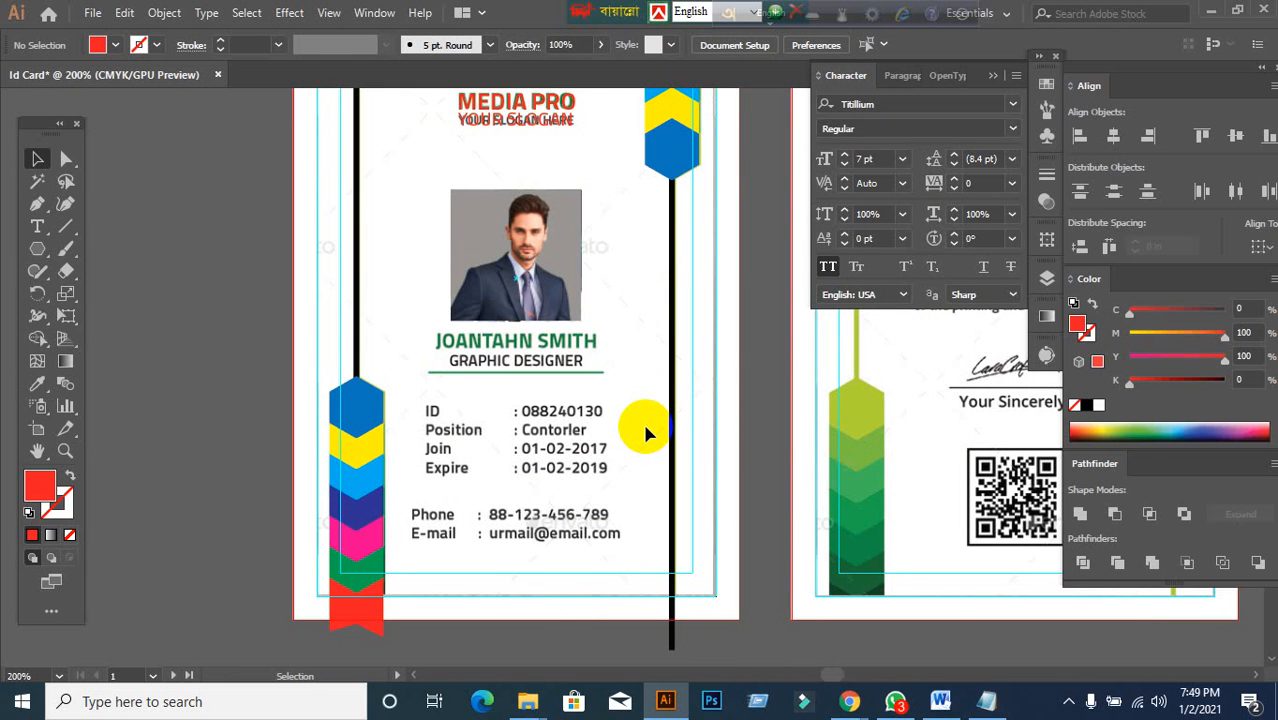
scroll(645, 430, up, 1)
mouse_move(868, 708)
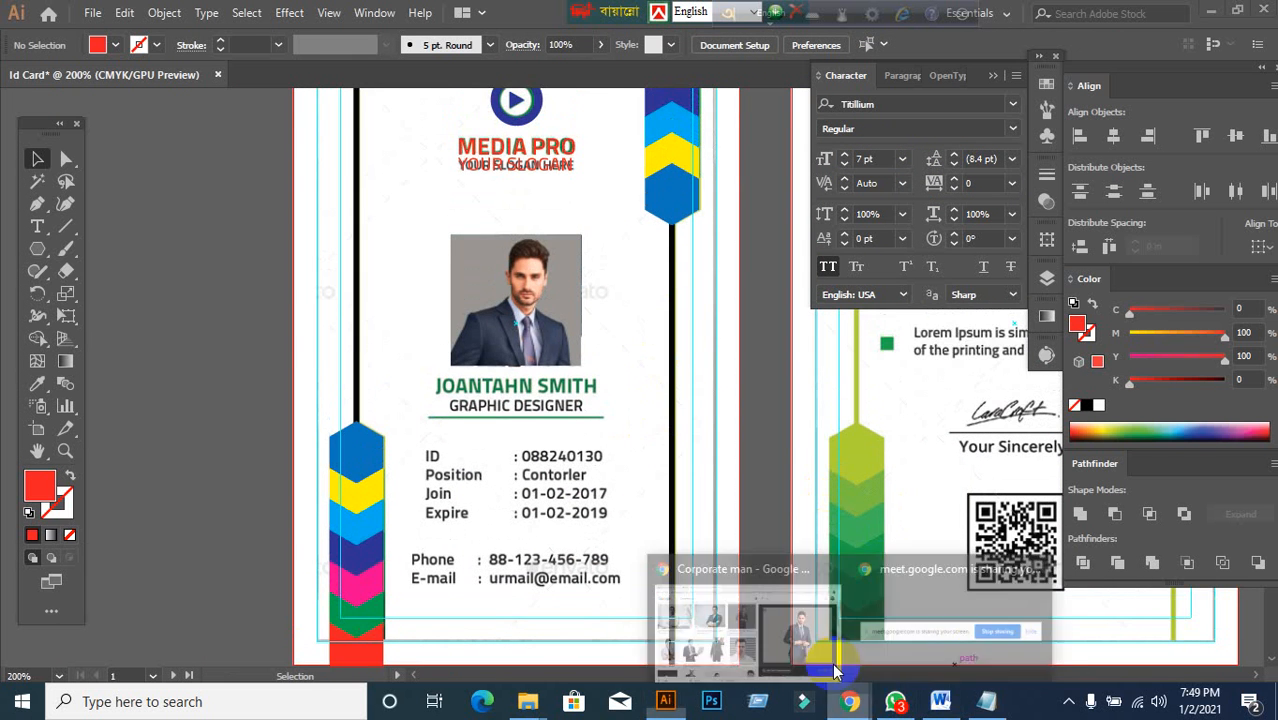
click(799, 622)
click(85, 12)
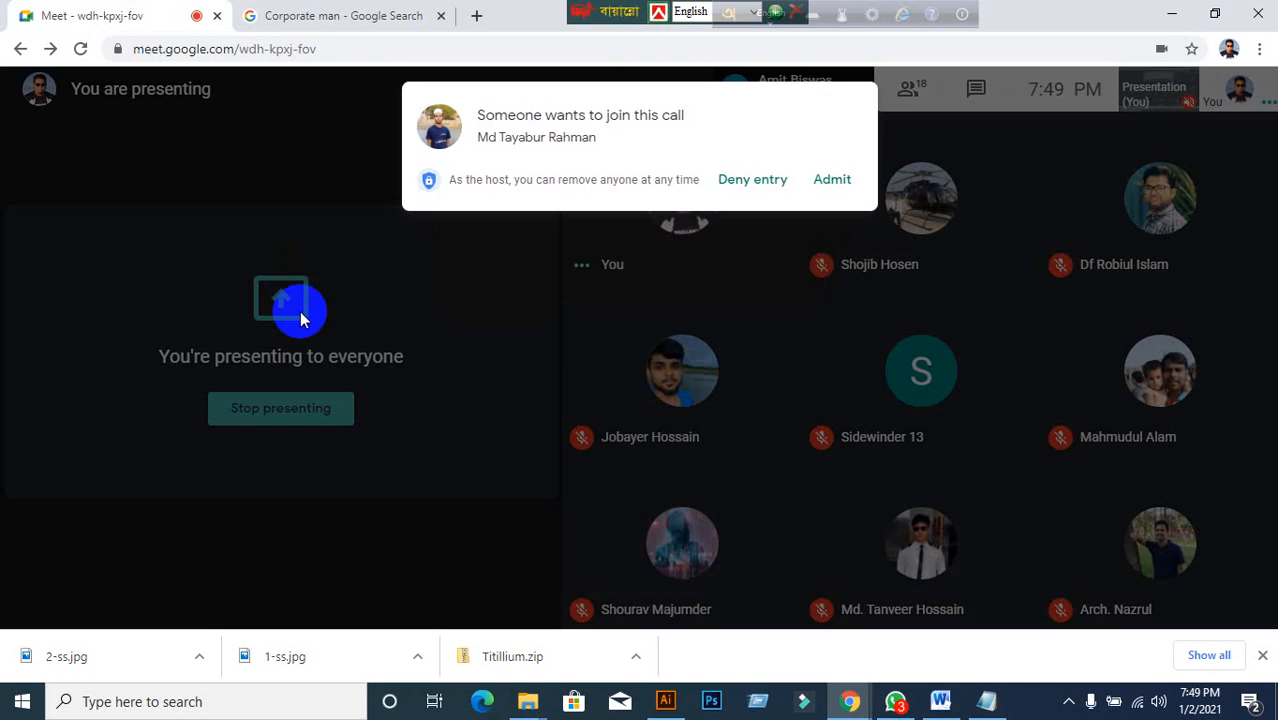
click(834, 184)
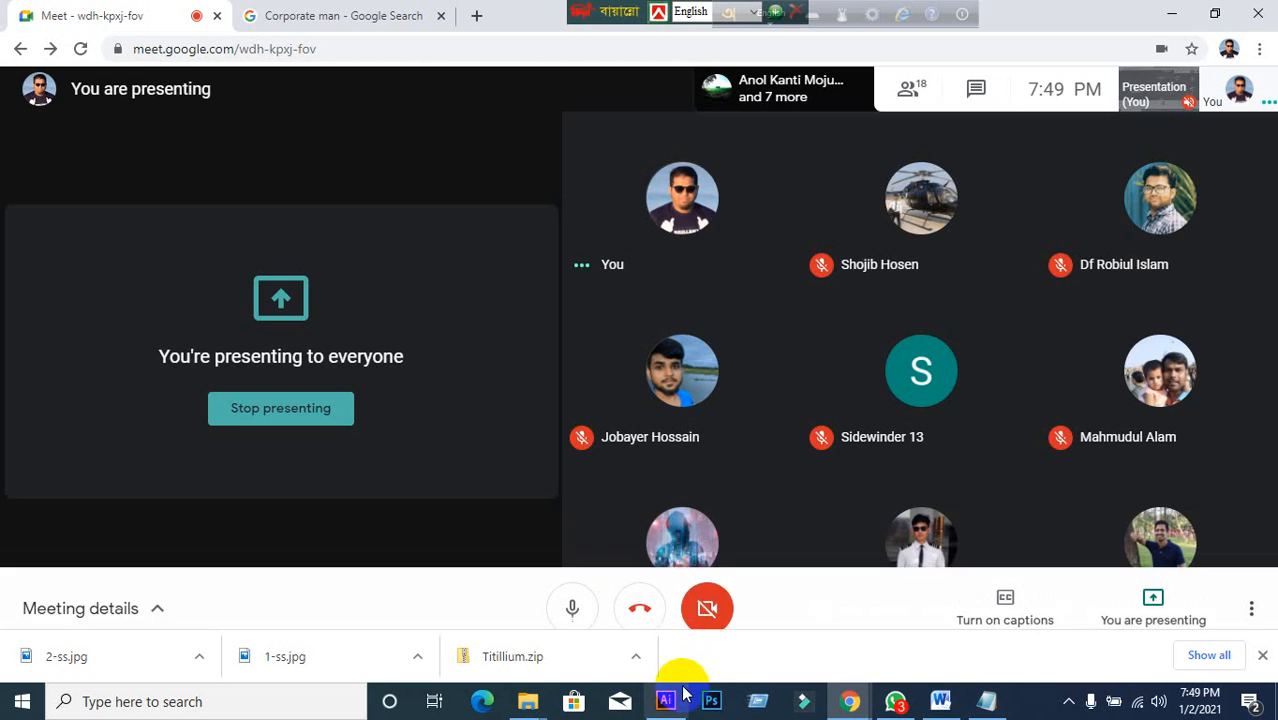
click(668, 700)
click(546, 151)
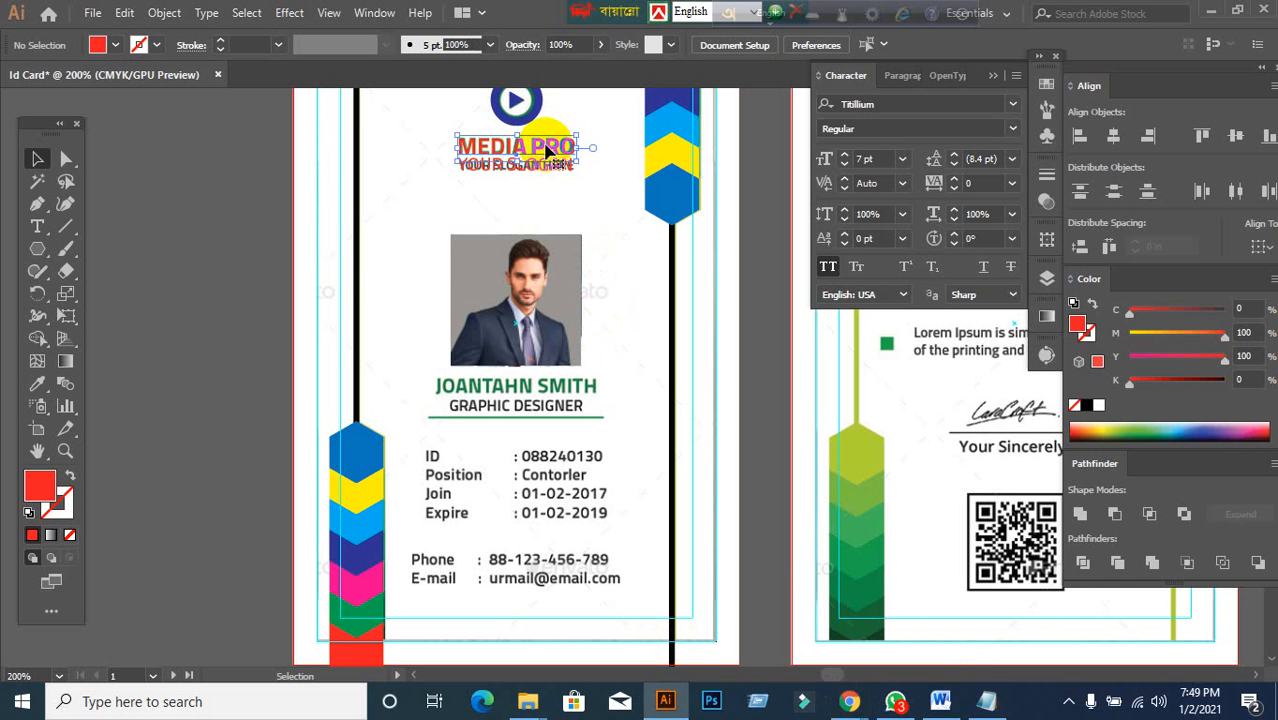
- Duplicate the red MEDIA PRO text onto the name and retype it as JONATAHN SMITH
drag(546, 151, 532, 386)
scroll(495, 437, up, 2)
triple_click(517, 333)
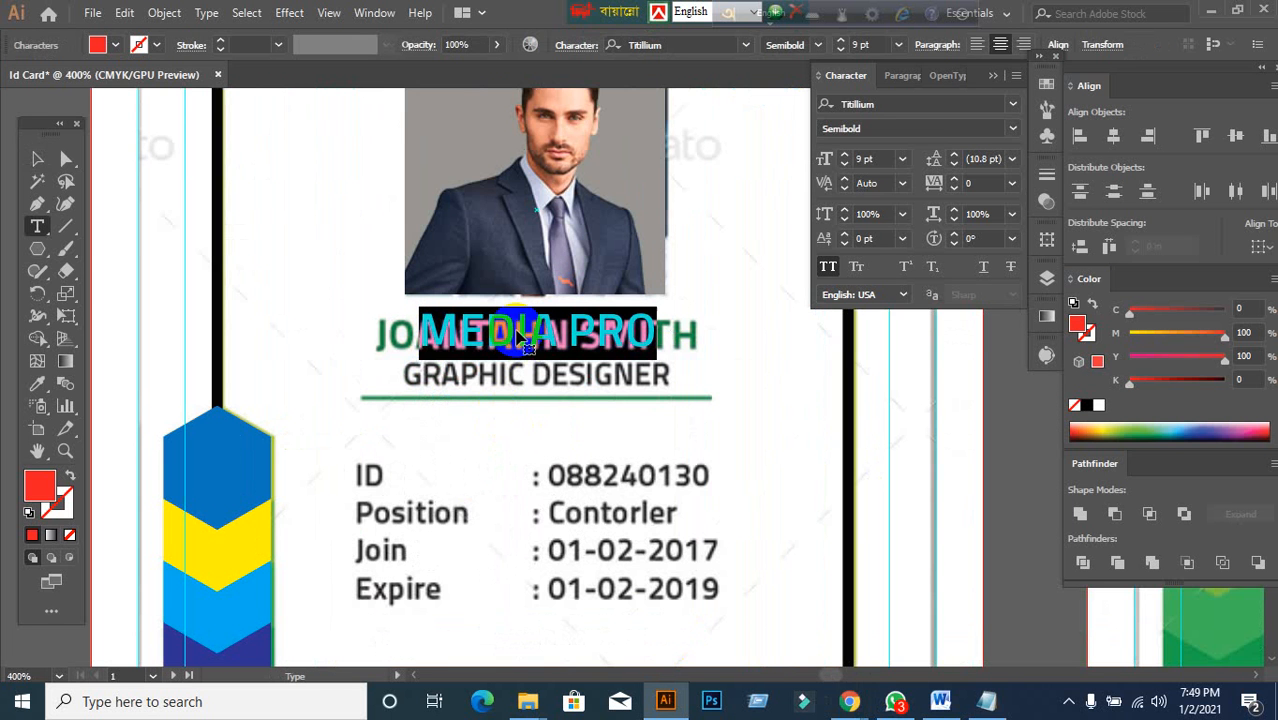
text(JONA)
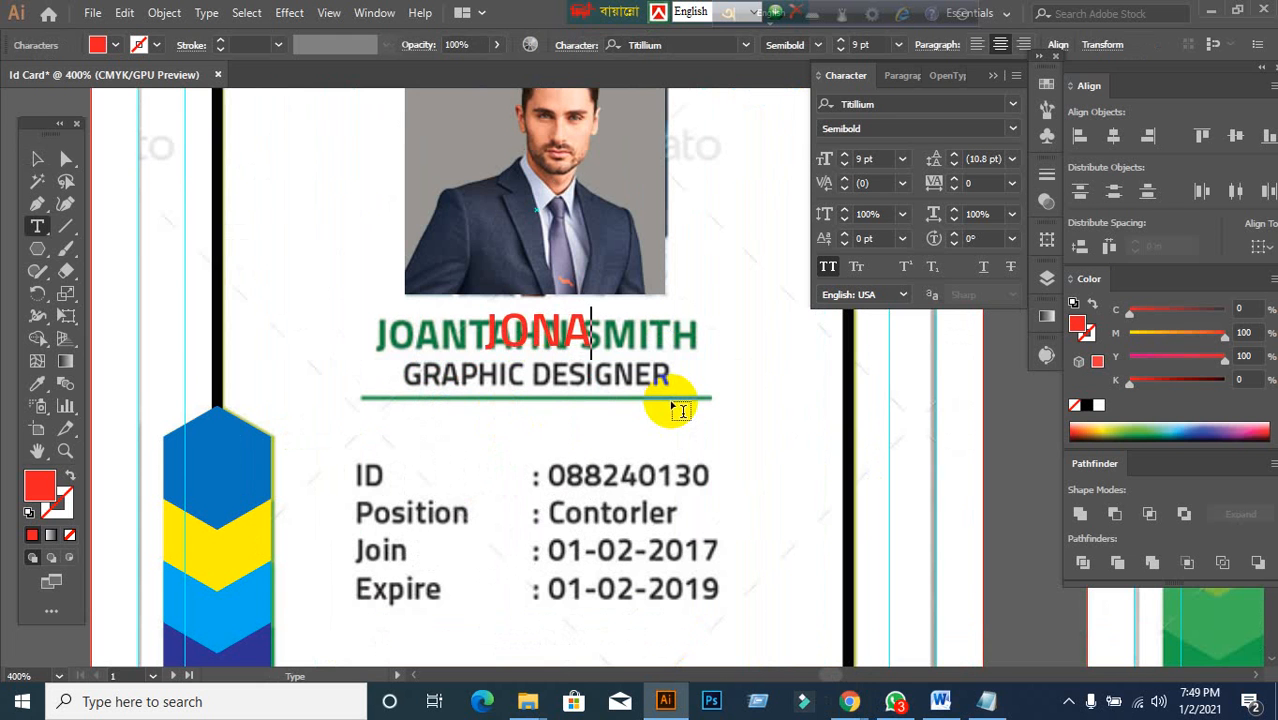
text(TAH)
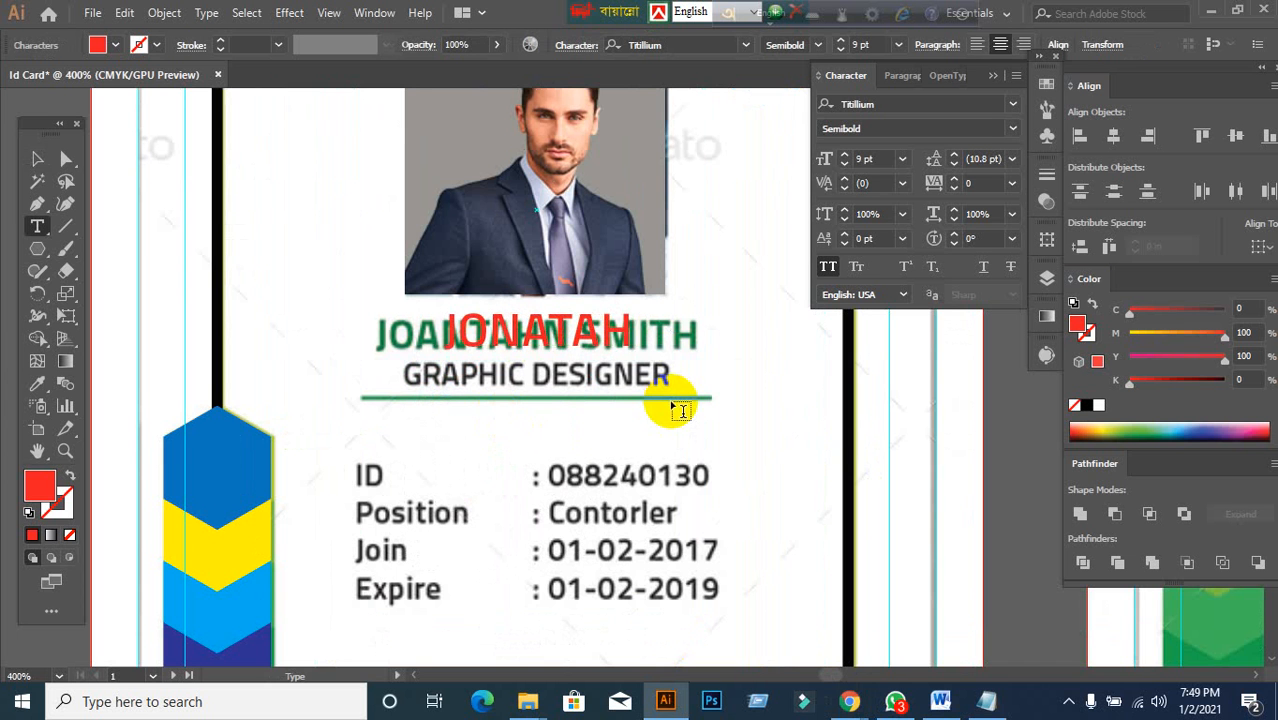
text(N SMITH)
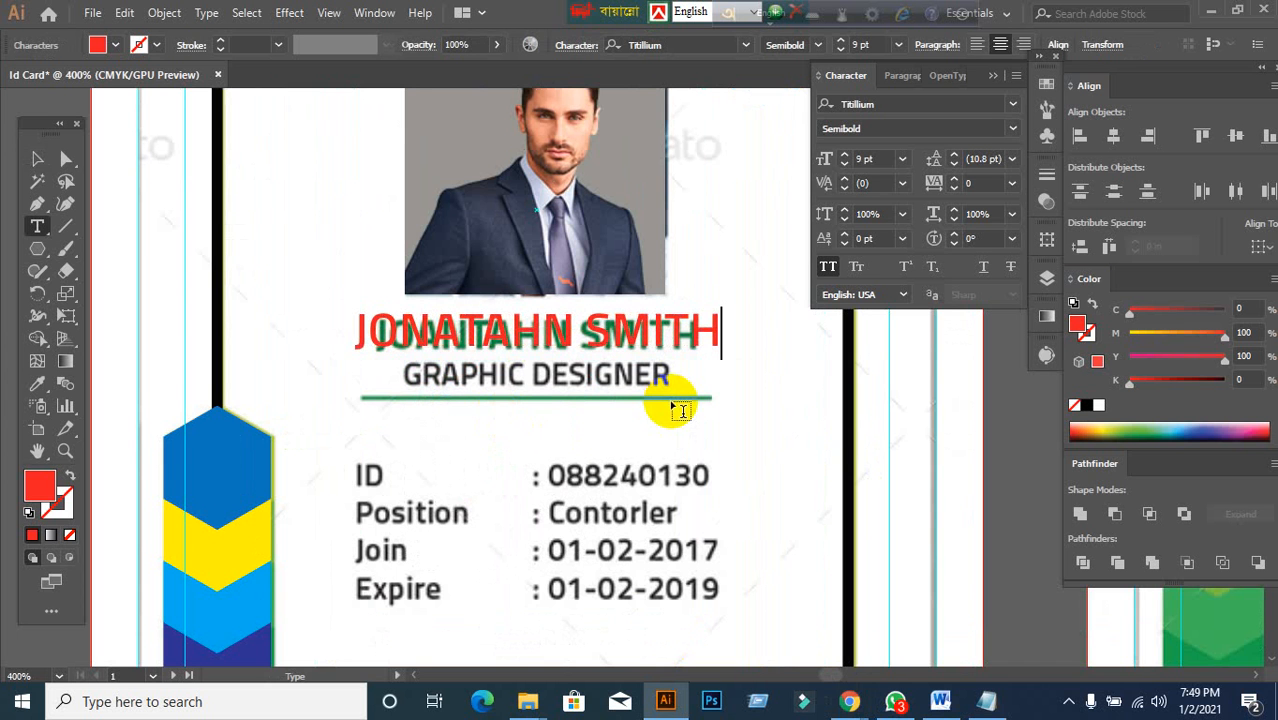
click(37, 158)
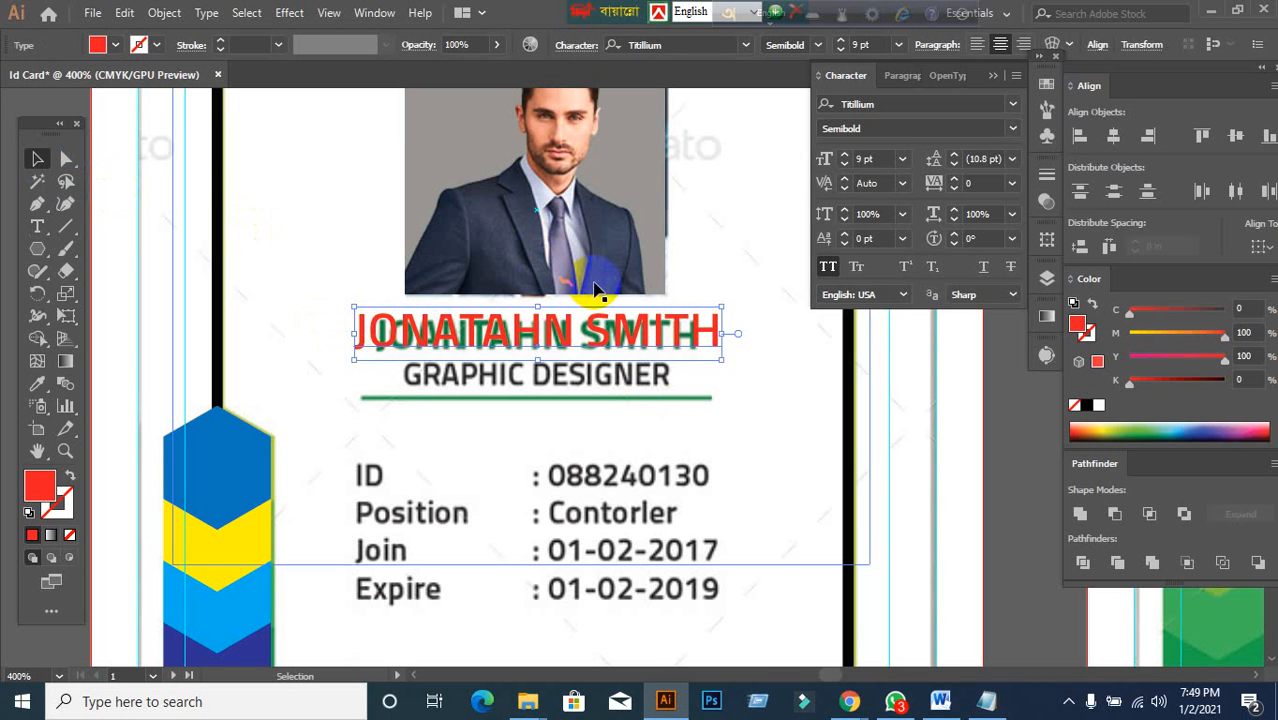
- Set the red JONATAHN SMITH text to 8 pt
click(740, 405)
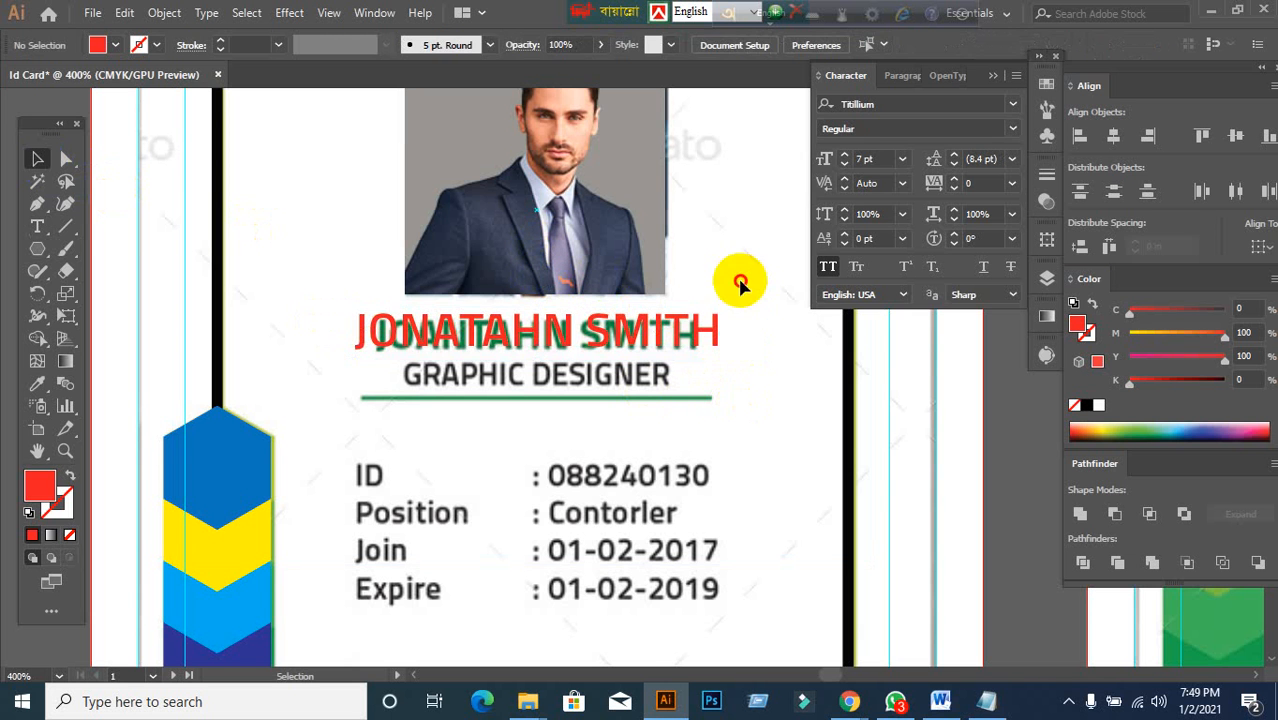
click(692, 333)
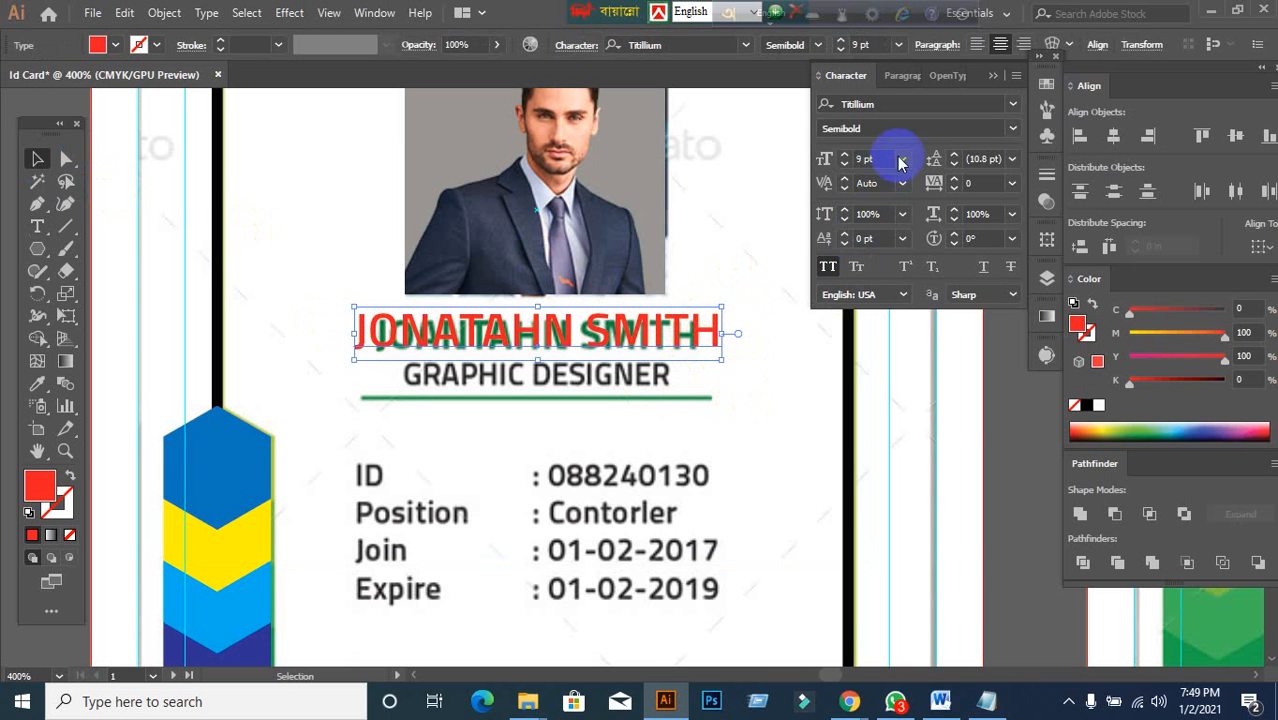
text(8)
key(Return)
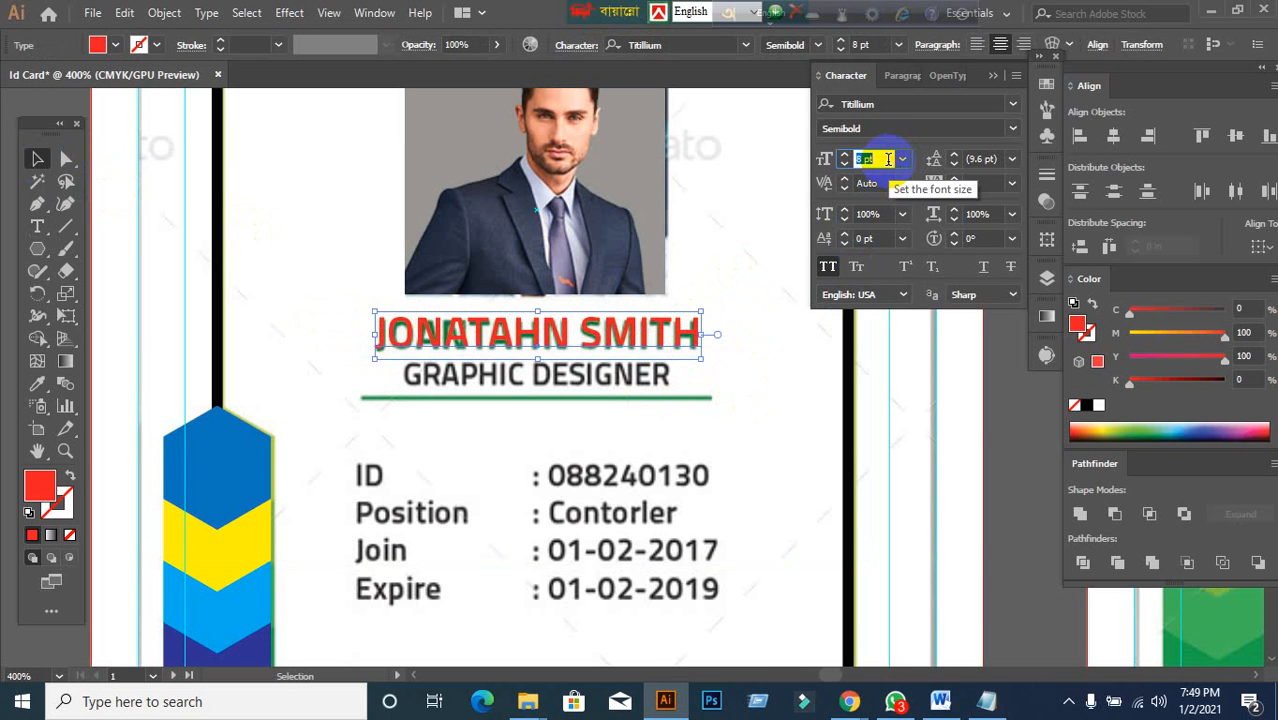
click(735, 358)
click(698, 341)
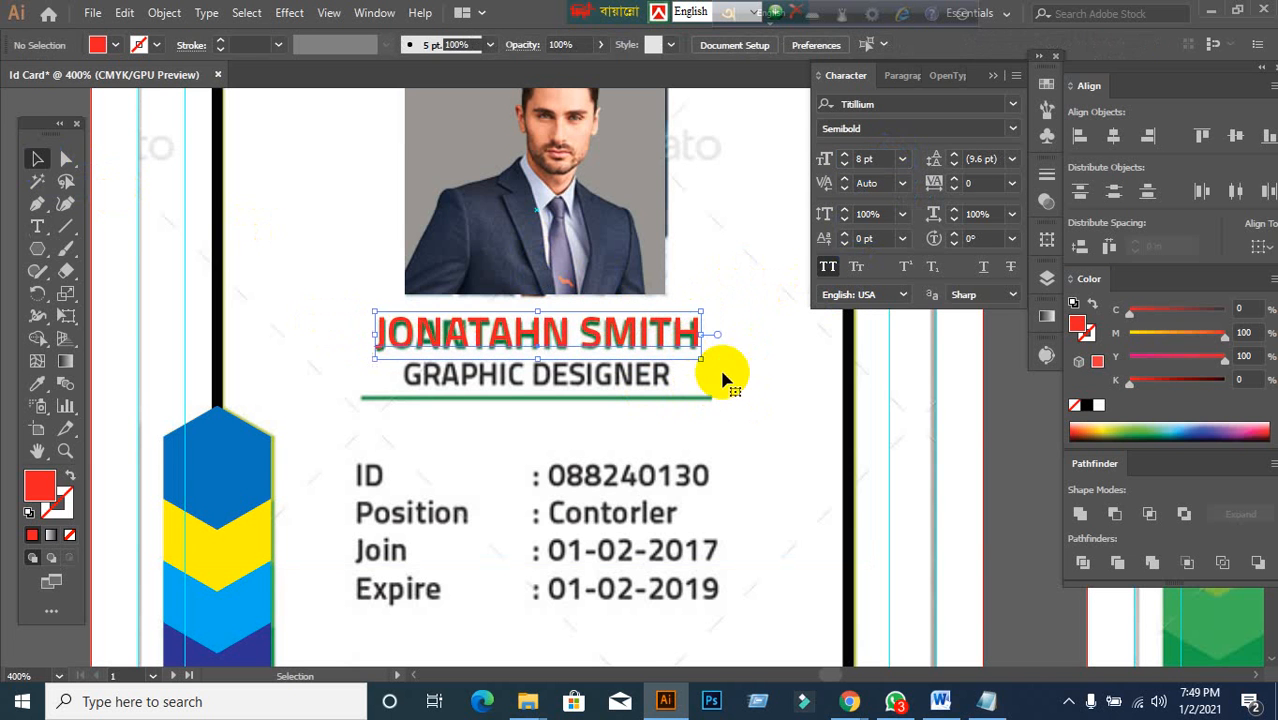
click(731, 435)
scroll(690, 368, down, 1)
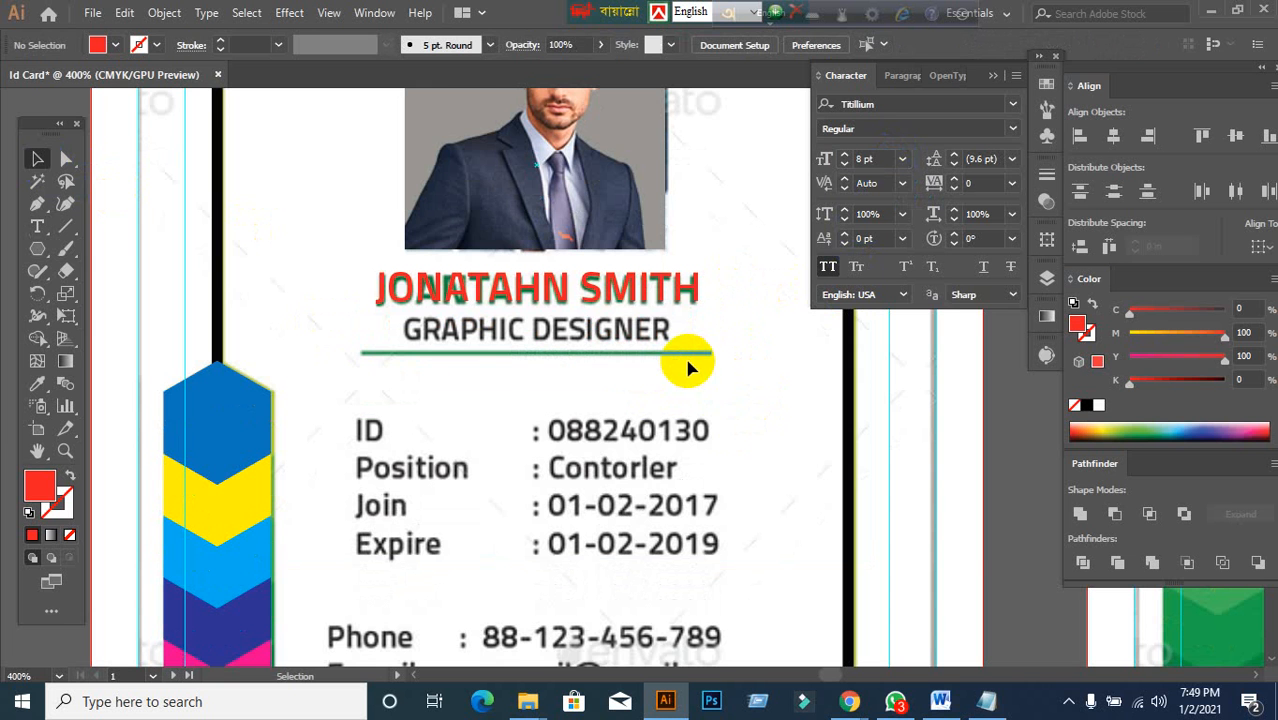
- Drop a copy of the red name down over the GRAPHIC DESIGNER title line
click(584, 289)
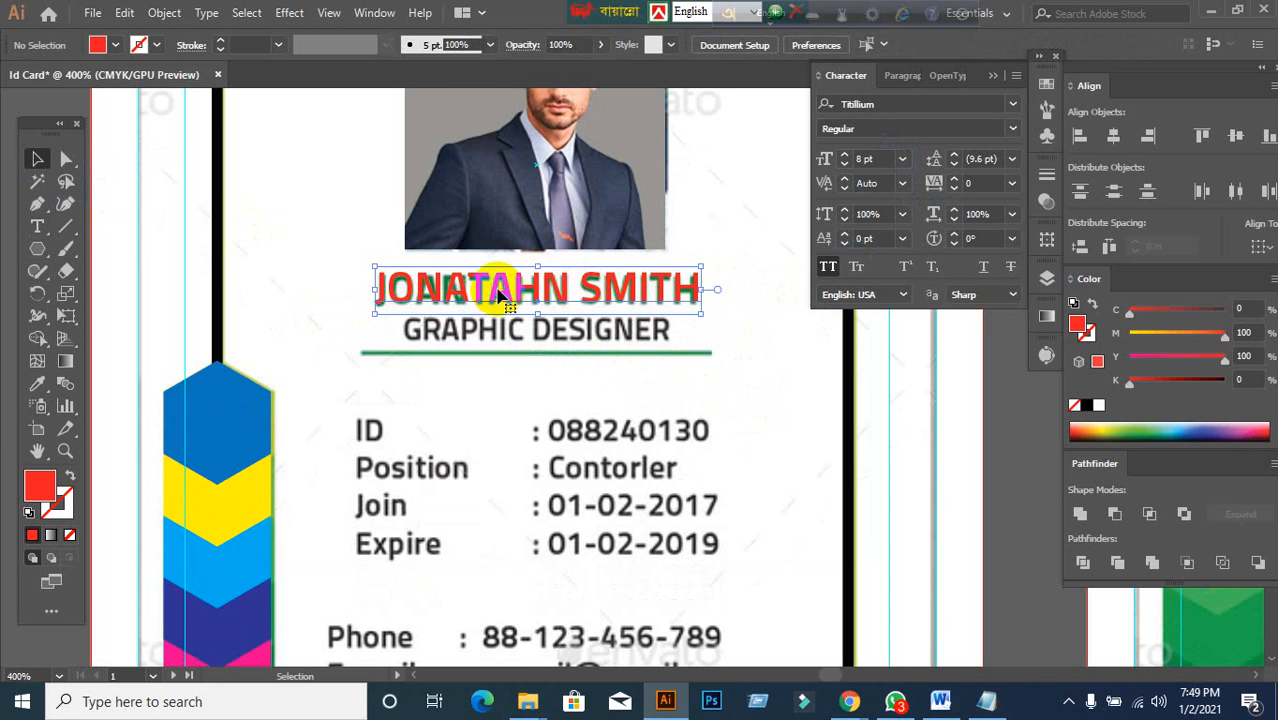
drag(497, 290, 538, 342)
key(ctrl+z)
click(489, 399)
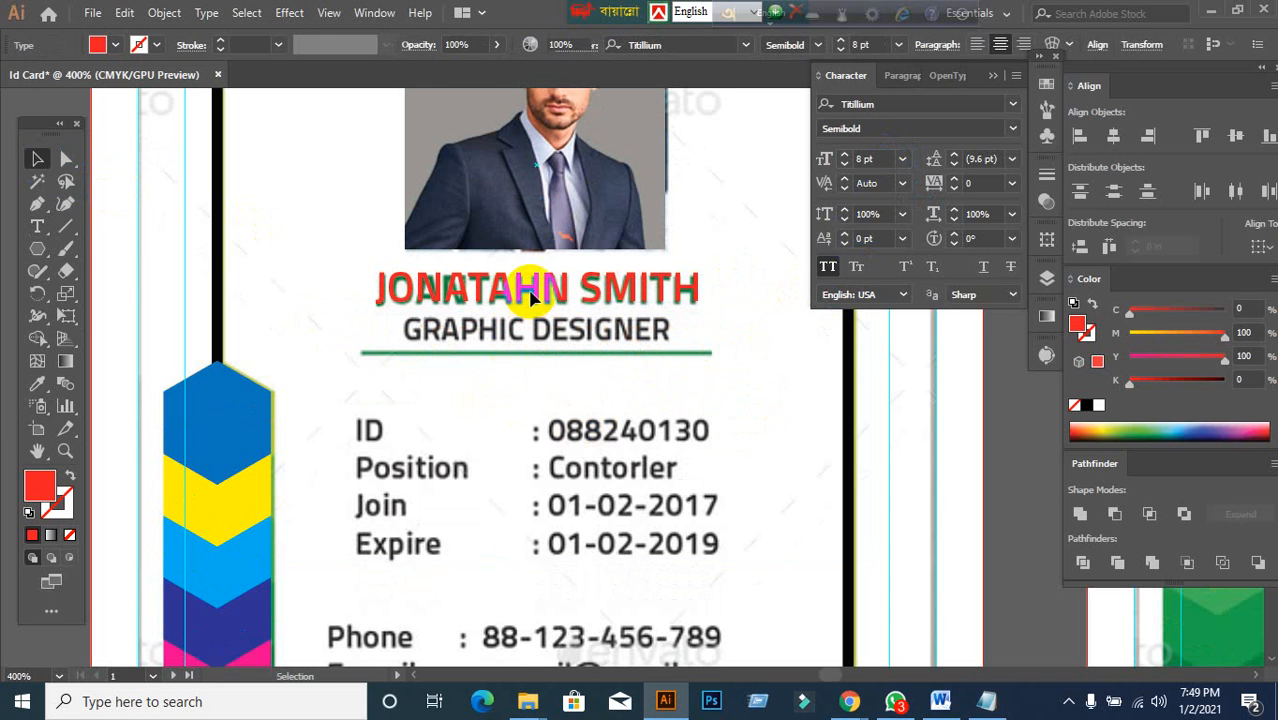
click(530, 292)
drag(530, 315, 536, 340)
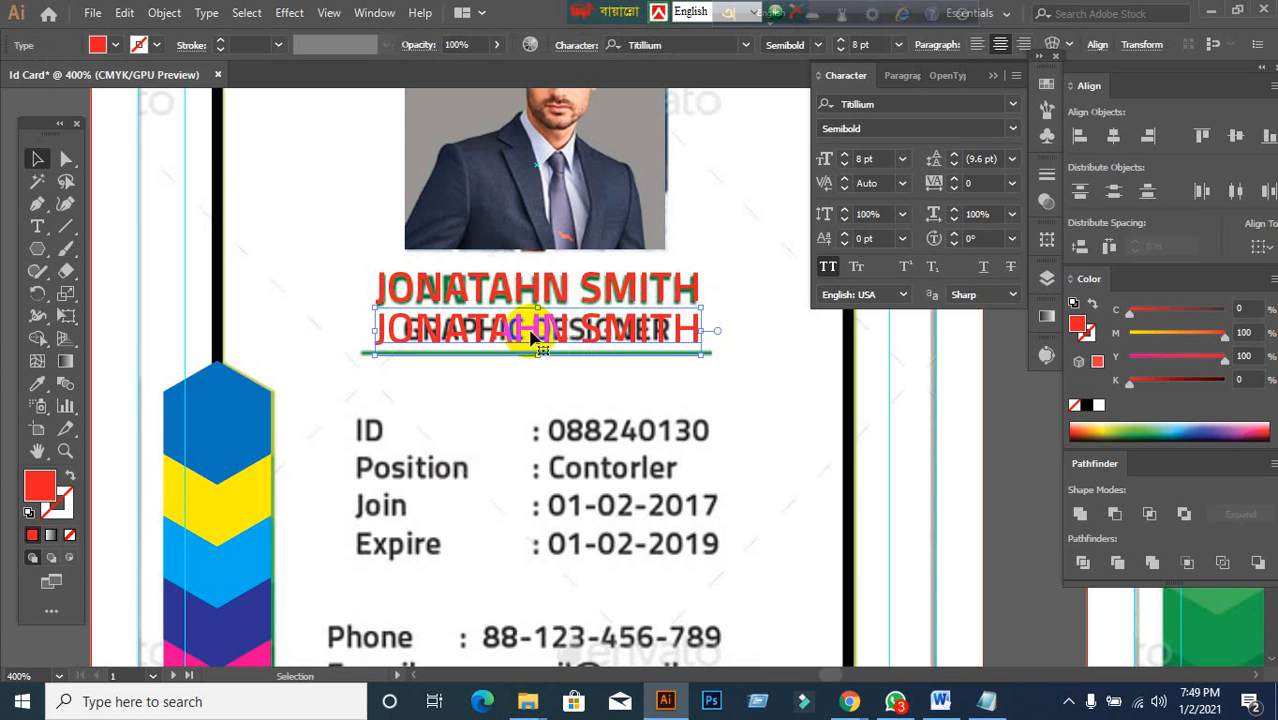
- Retype the copied name text as GRAPHIC DESIGNER
double_click(531, 335)
key(ctrl+a)
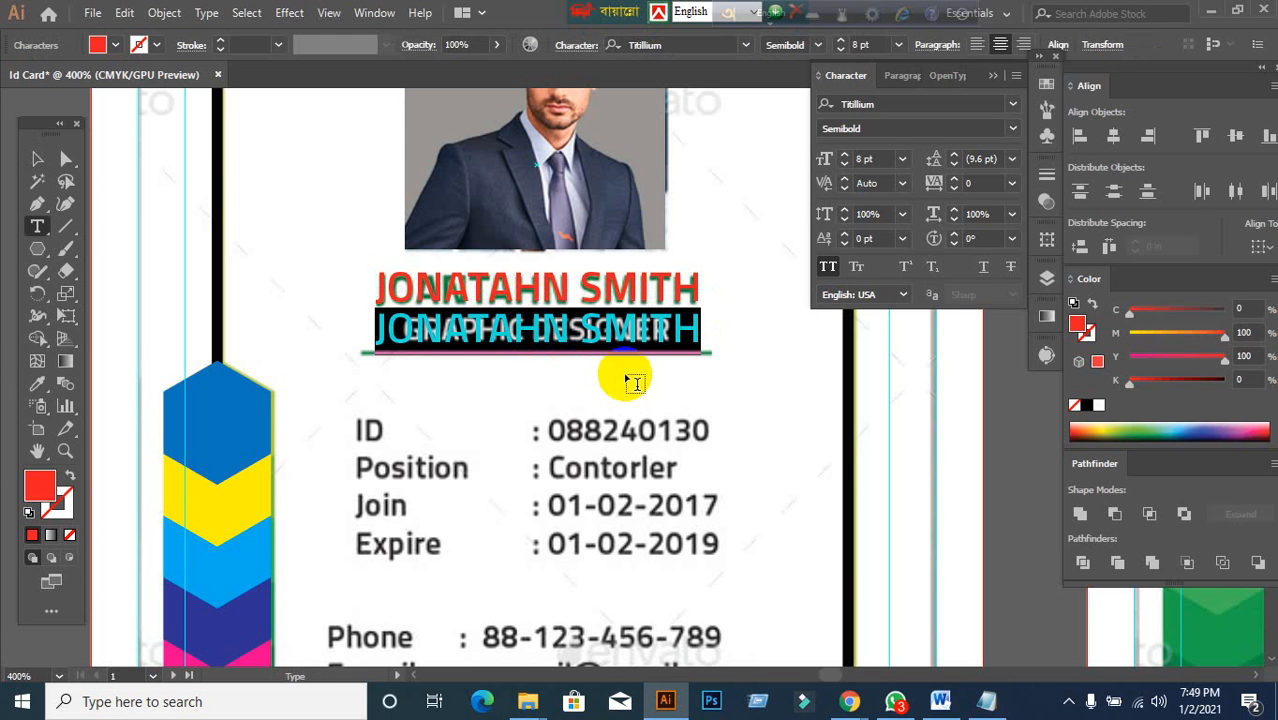
text(GRAPHIC)
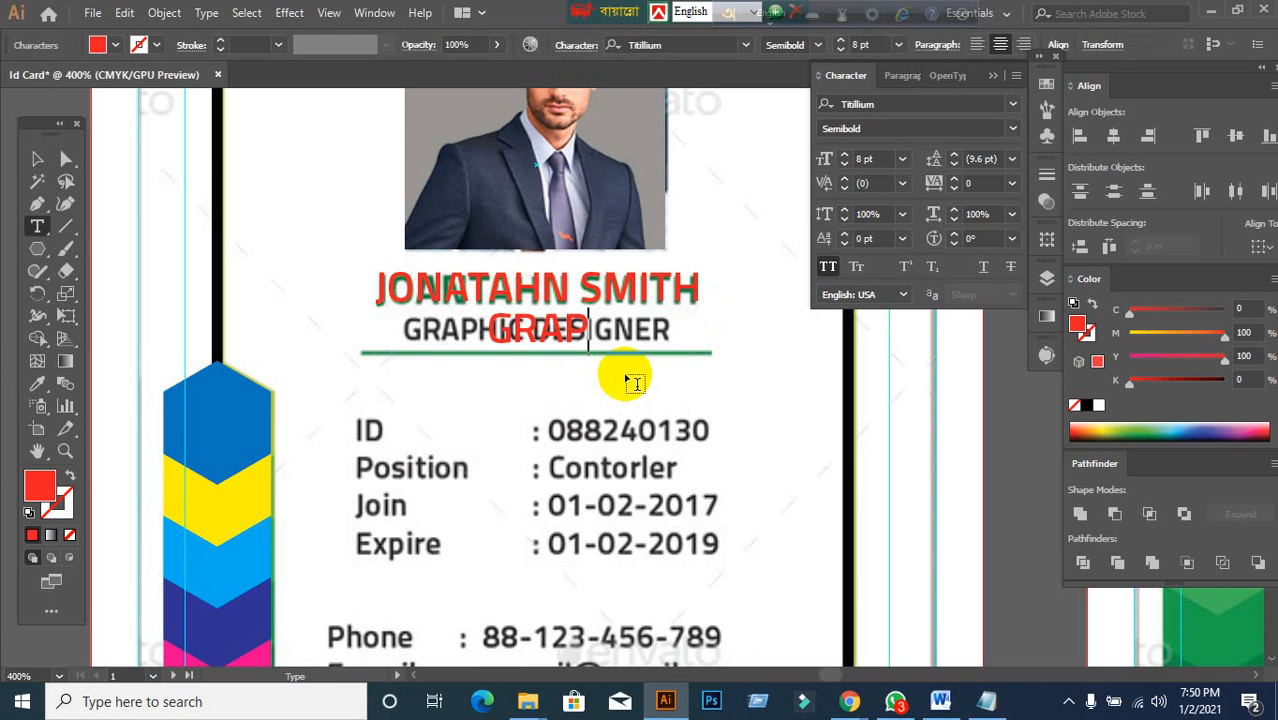
key(BackSpace)
key(BackSpace)
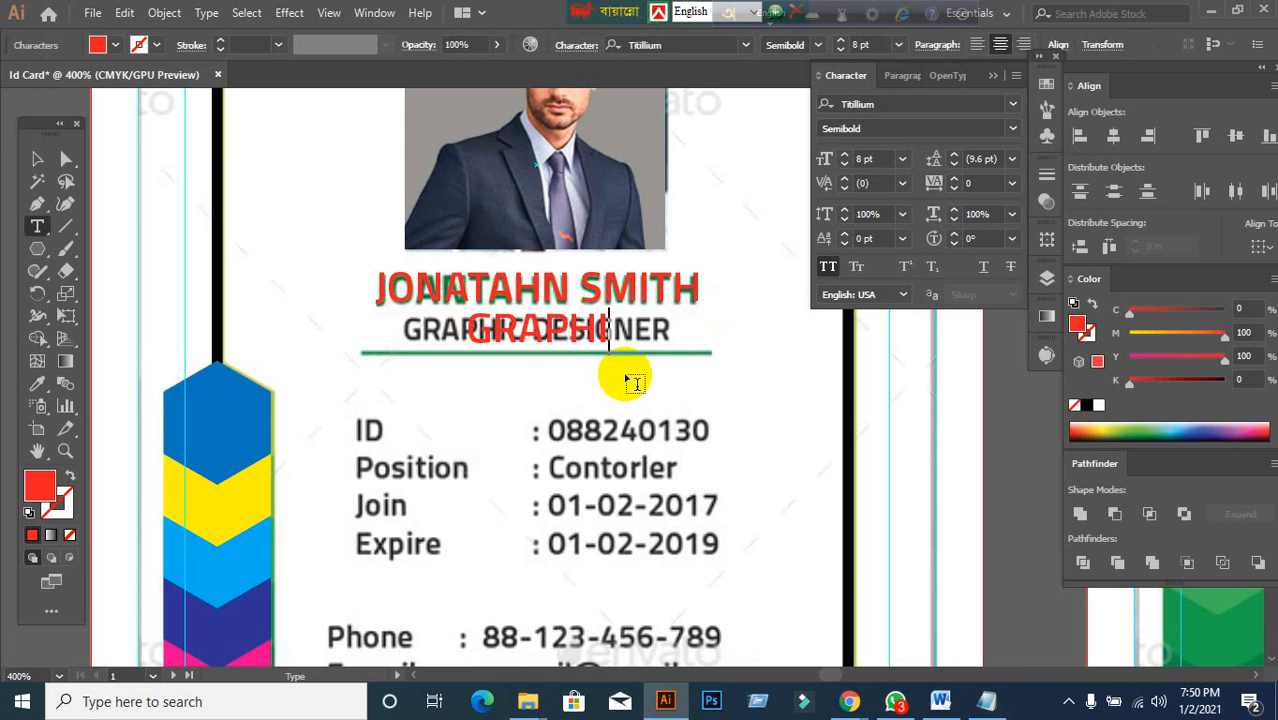
text(C DESIGNER)
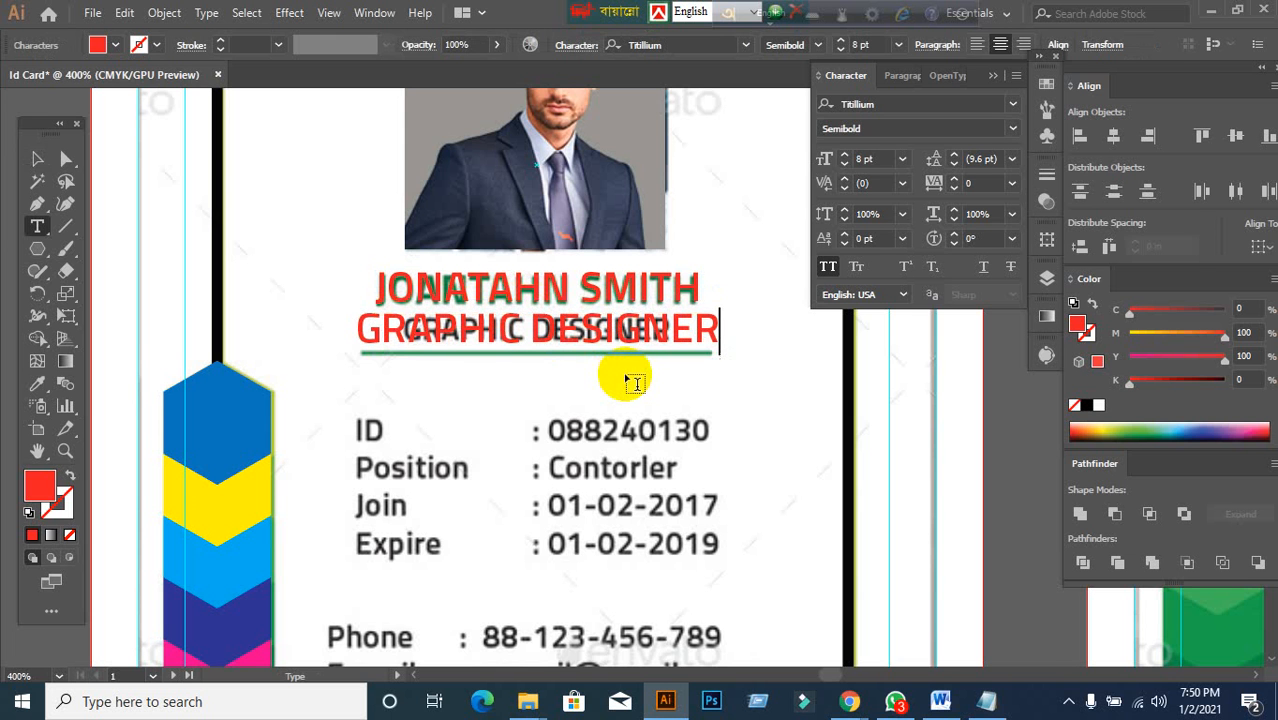
click(37, 158)
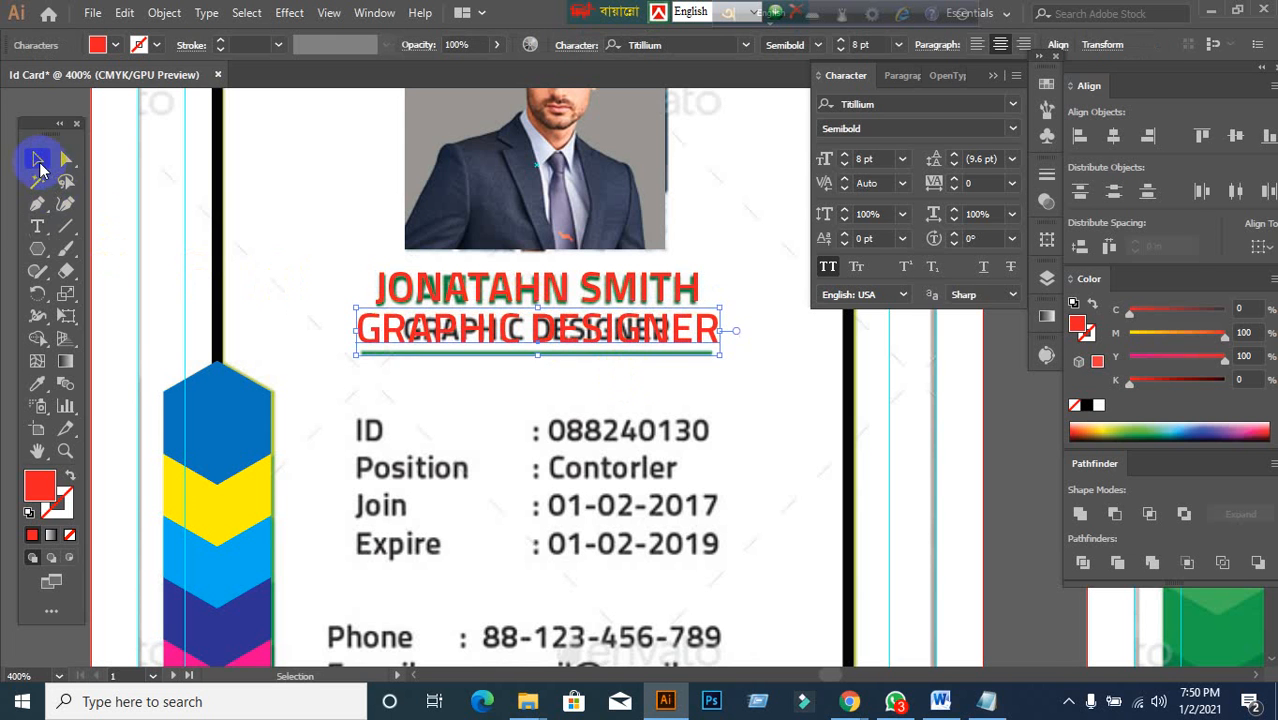
- Make the title 7 pt Regular and move it over the original GRAPHIC DESIGNER line
click(866, 160)
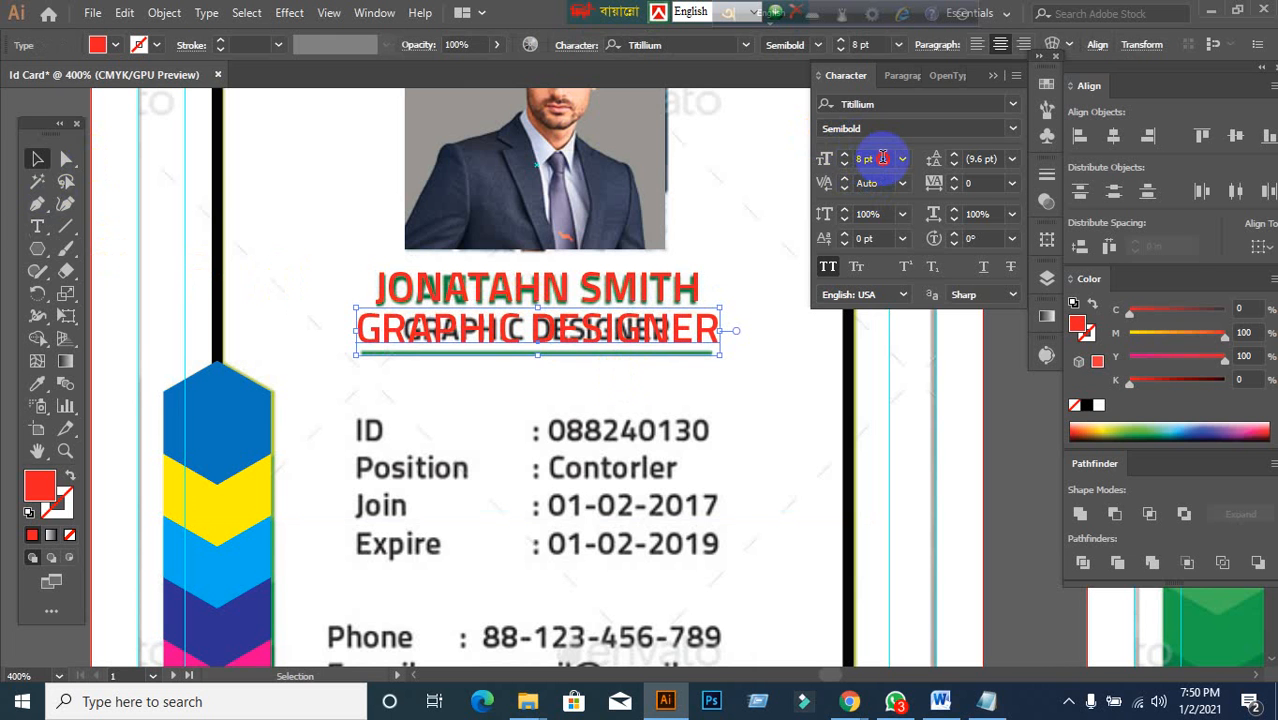
text(7)
key(Return)
click(724, 354)
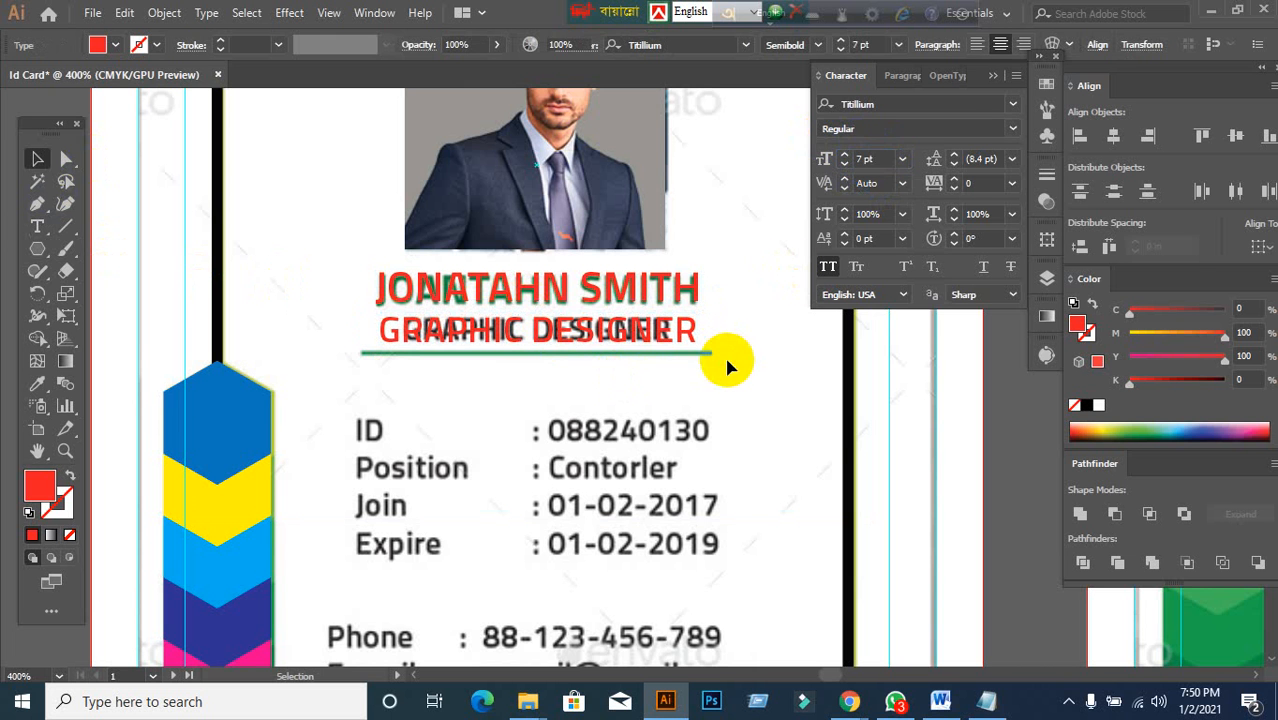
click(652, 335)
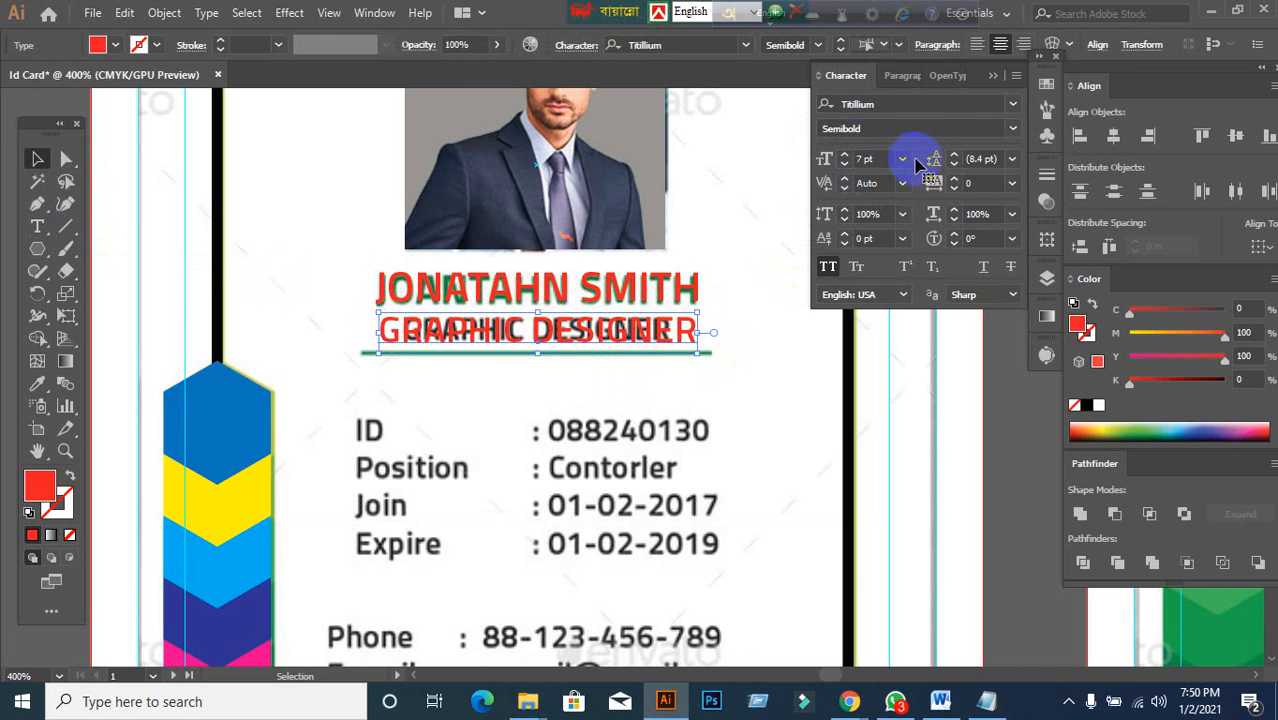
click(1013, 128)
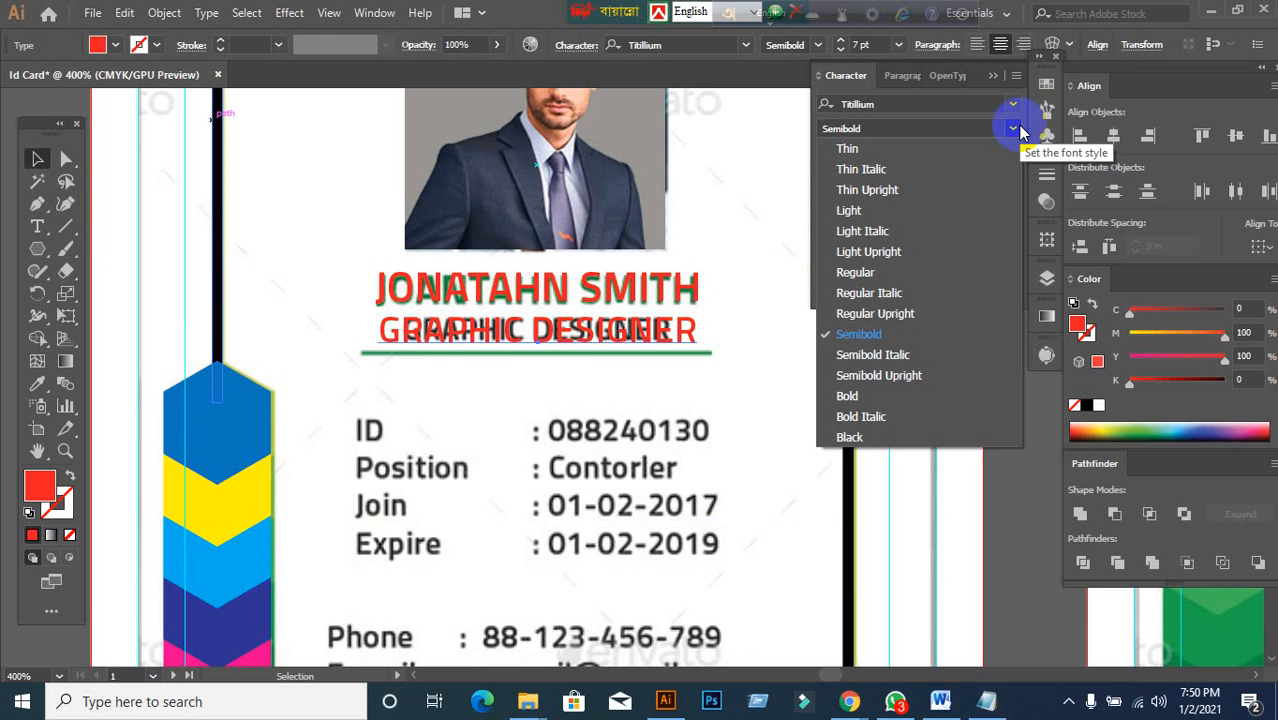
click(855, 273)
drag(645, 342, 693, 337)
- Reduce the GRAPHIC DESIGNER title to 6 pt and set its style to Bold
click(680, 292)
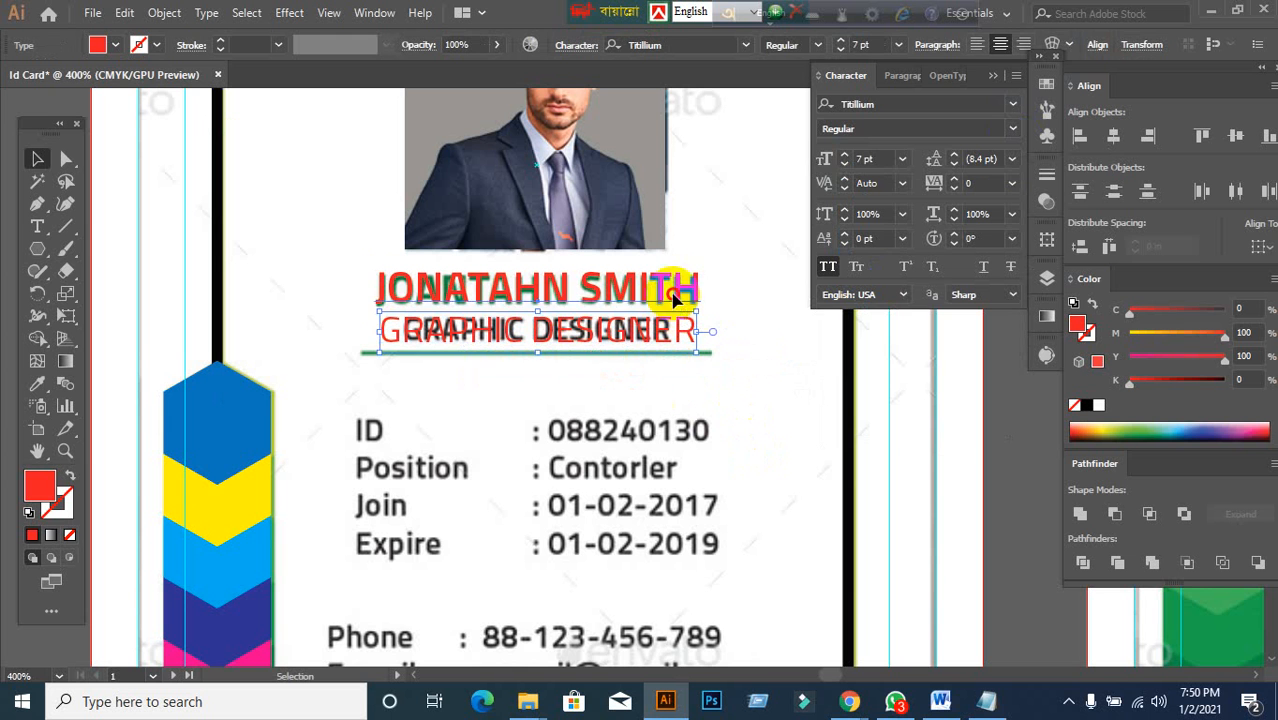
click(616, 340)
click(873, 160)
text(6)
key(Return)
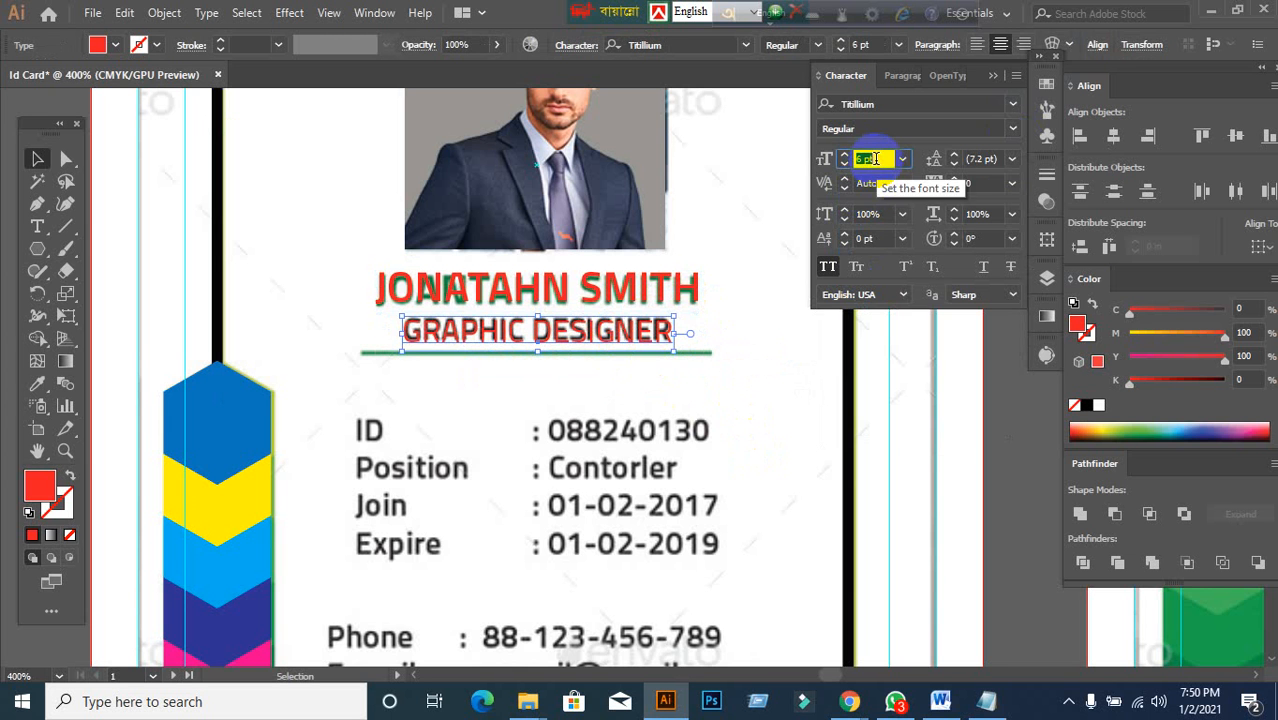
click(740, 396)
click(654, 331)
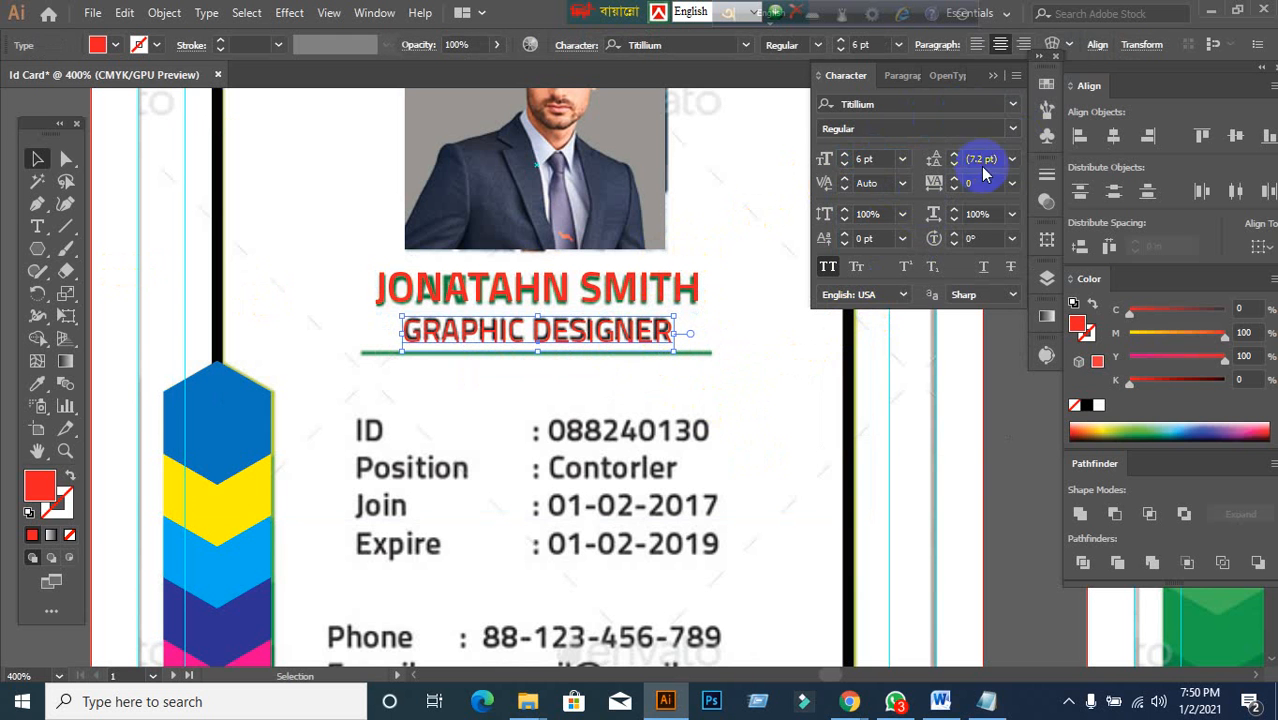
click(1000, 129)
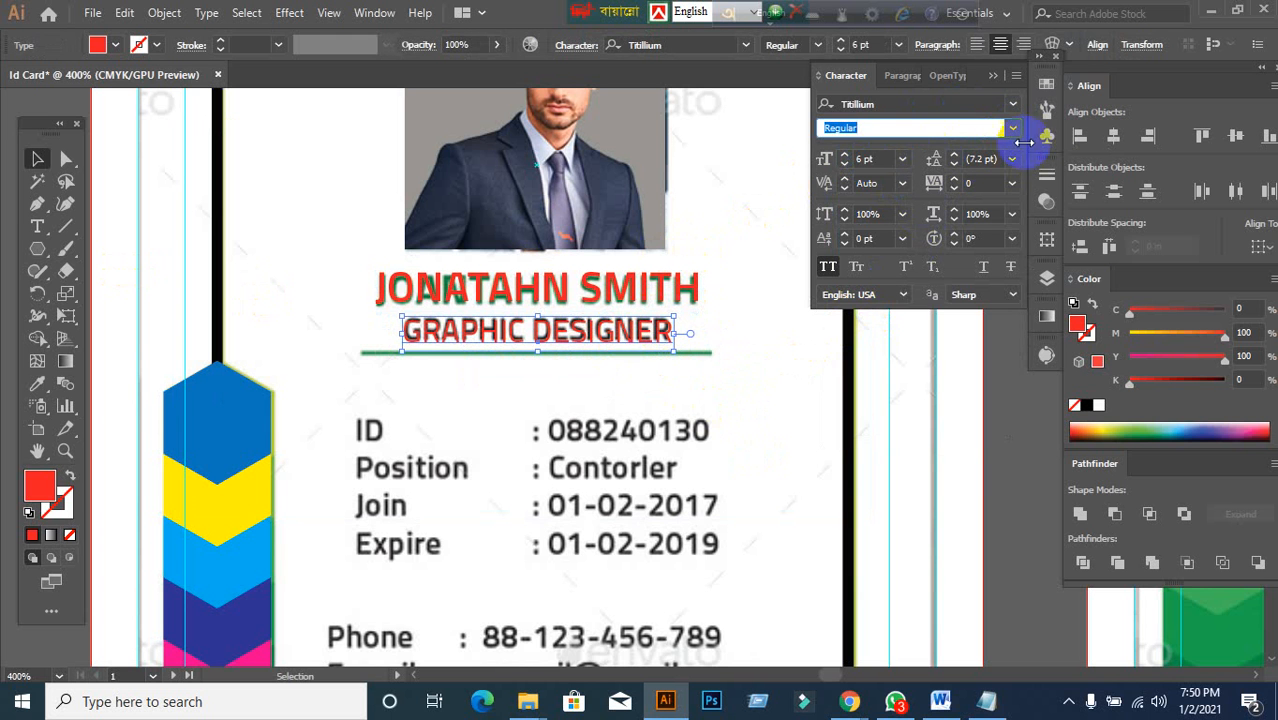
click(1013, 129)
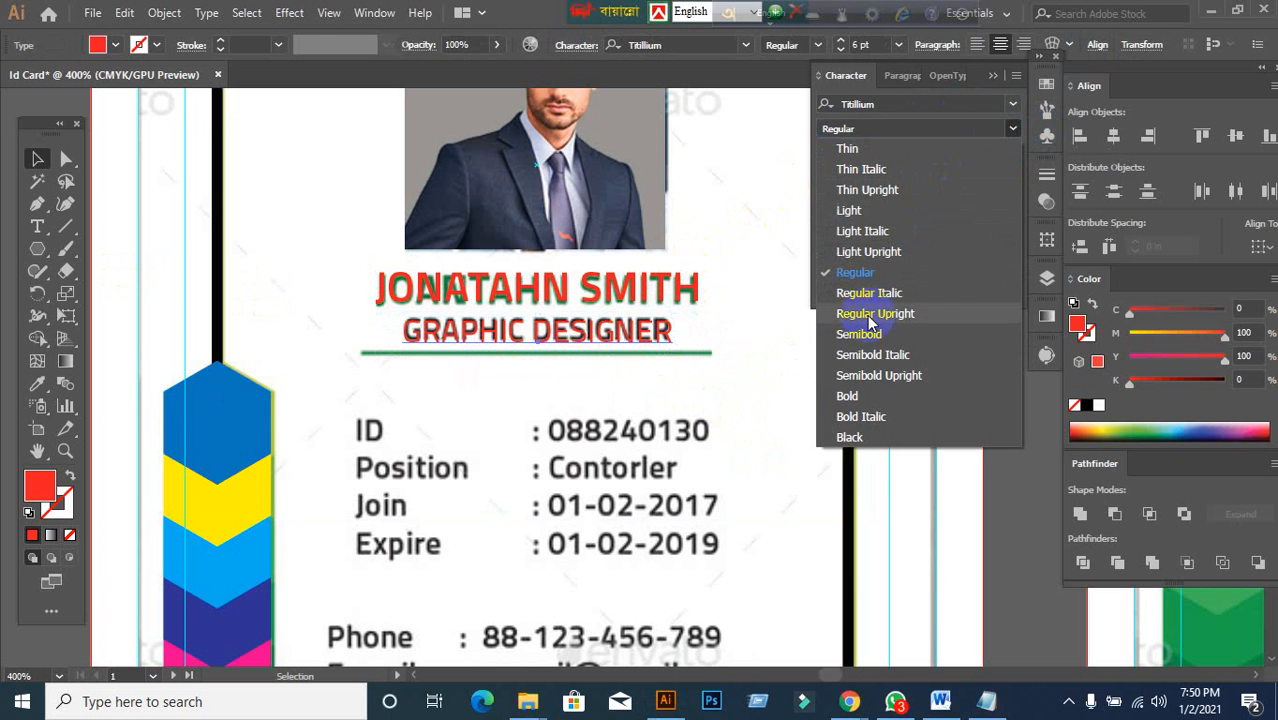
click(848, 397)
click(572, 449)
scroll(579, 428, down, 1)
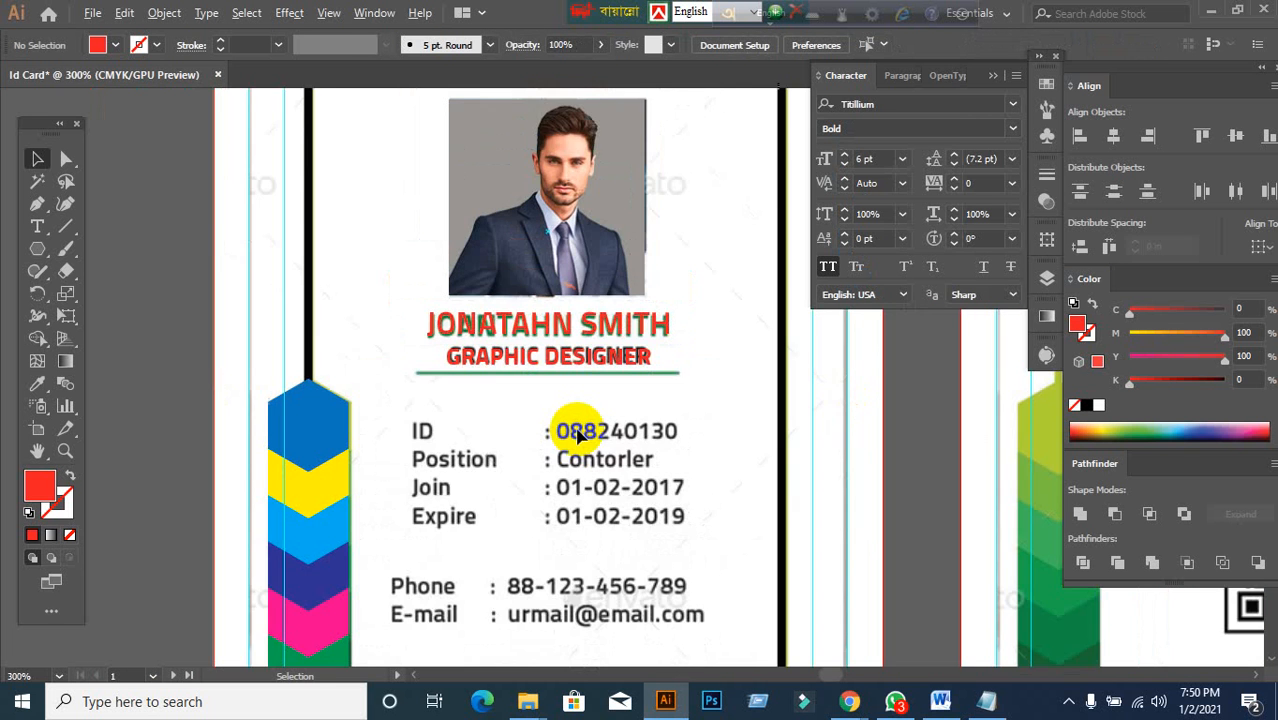
- Add a new 'ID' text object near the card's ID row
drag(650, 586, 561, 410)
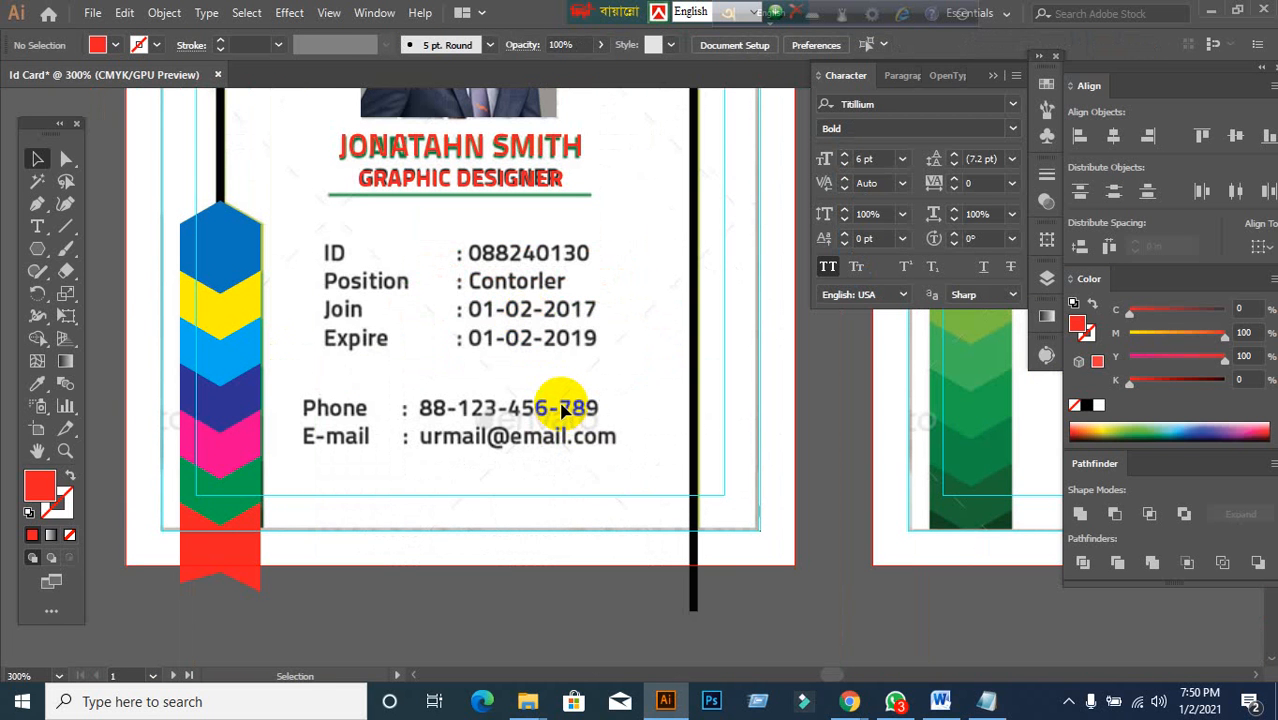
scroll(542, 322, down, 1)
scroll(540, 316, up, 1)
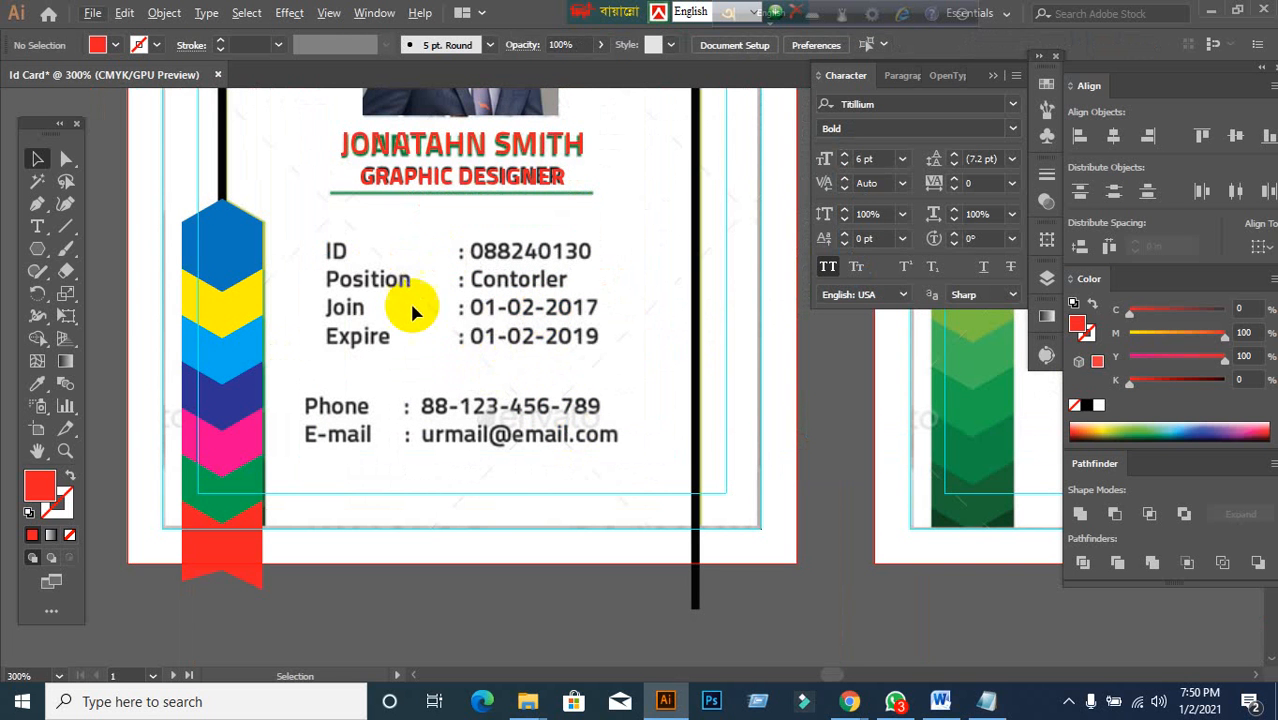
scroll(434, 322, down, 1)
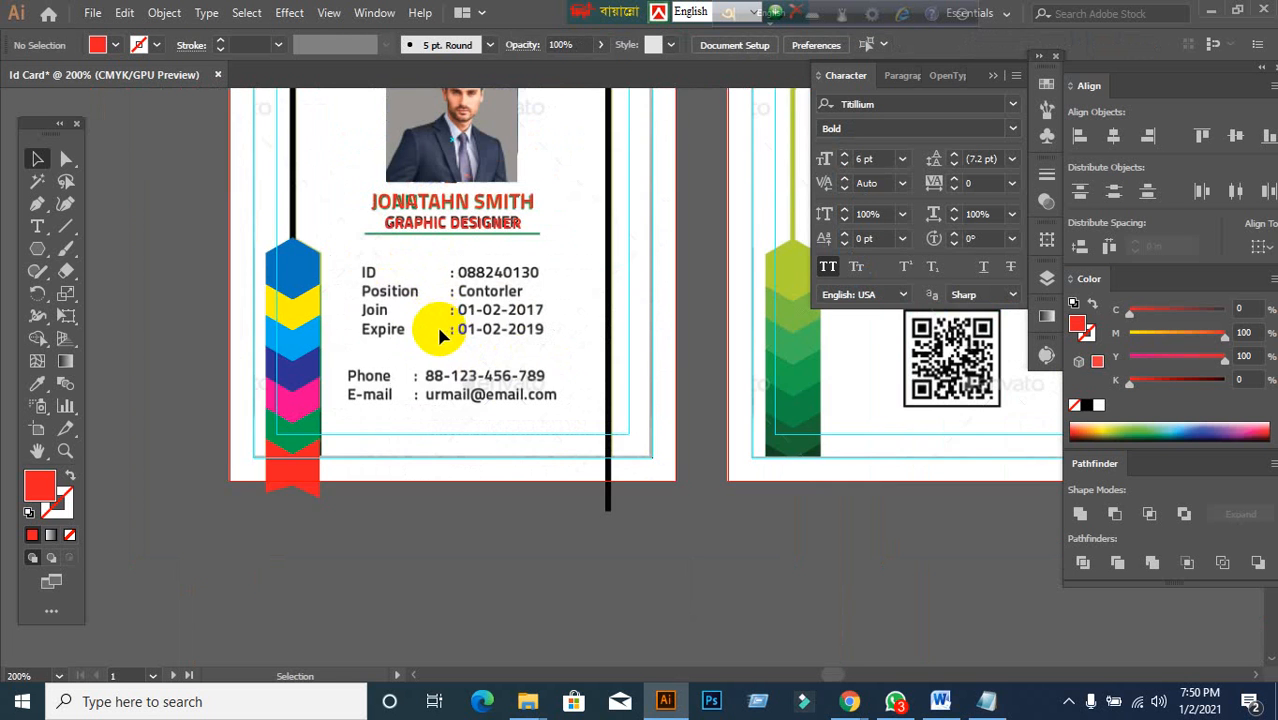
drag(436, 323, 459, 325)
scroll(378, 302, up, 1)
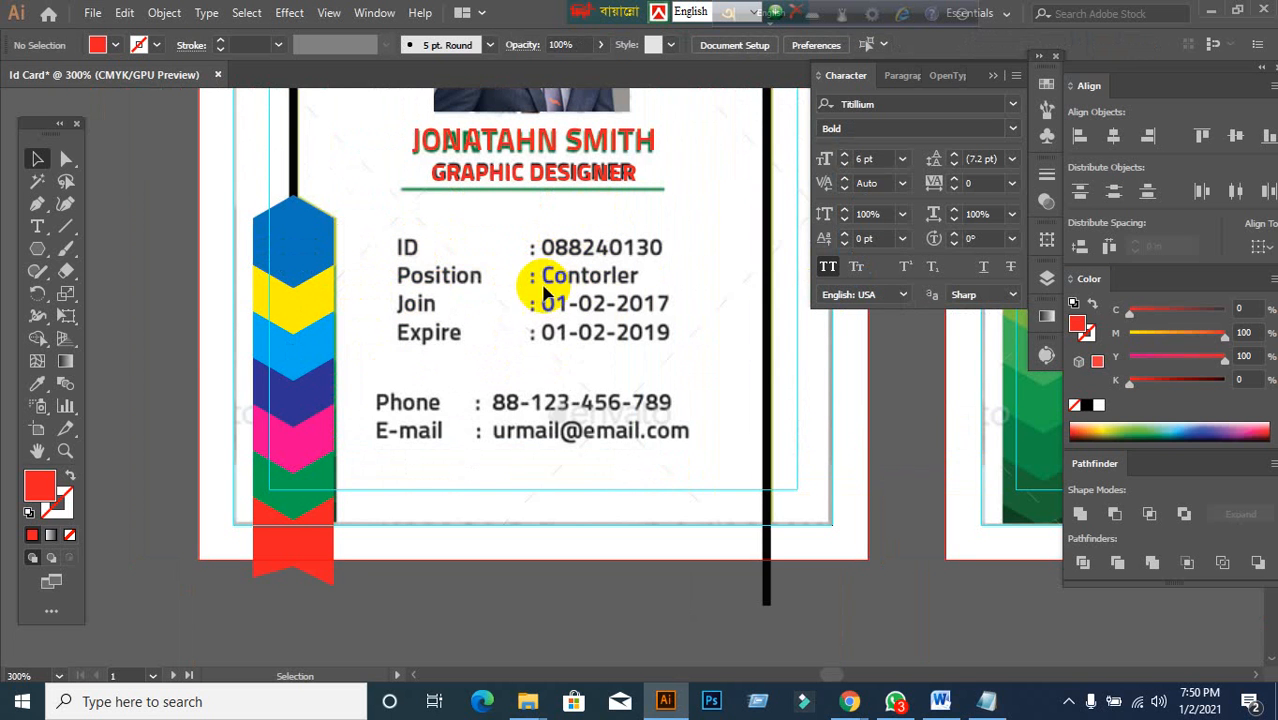
click(37, 226)
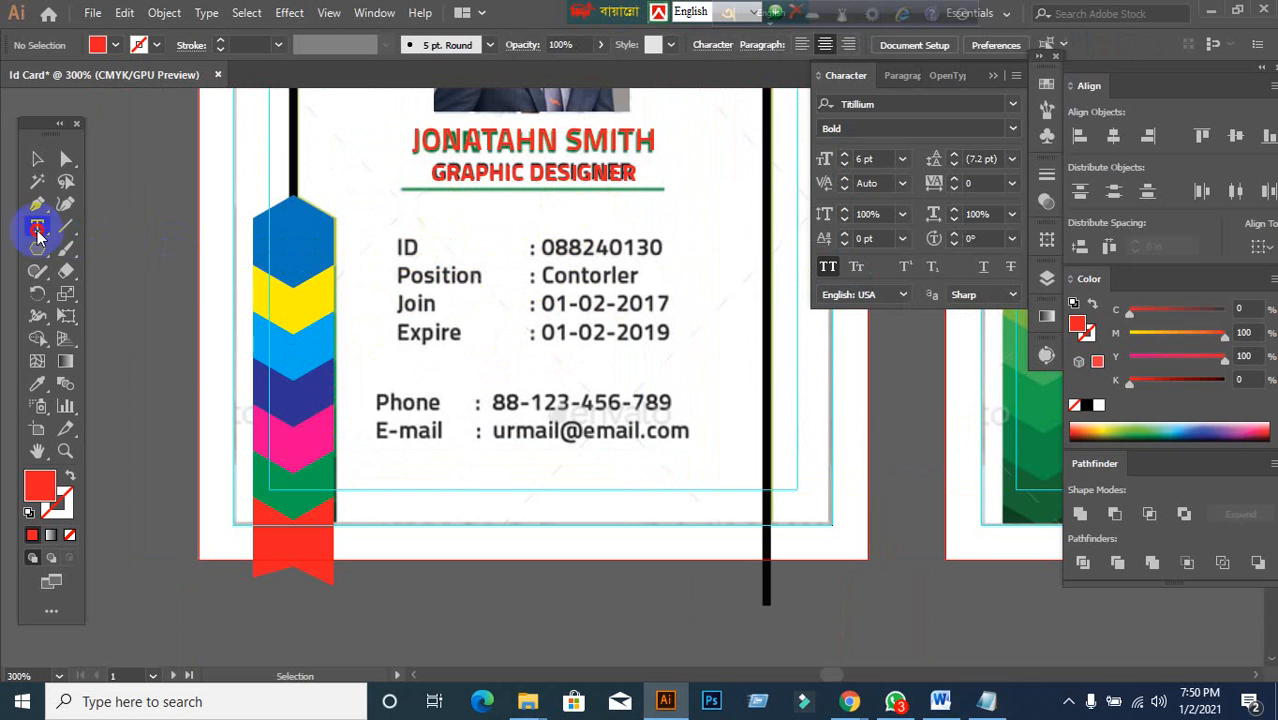
click(381, 238)
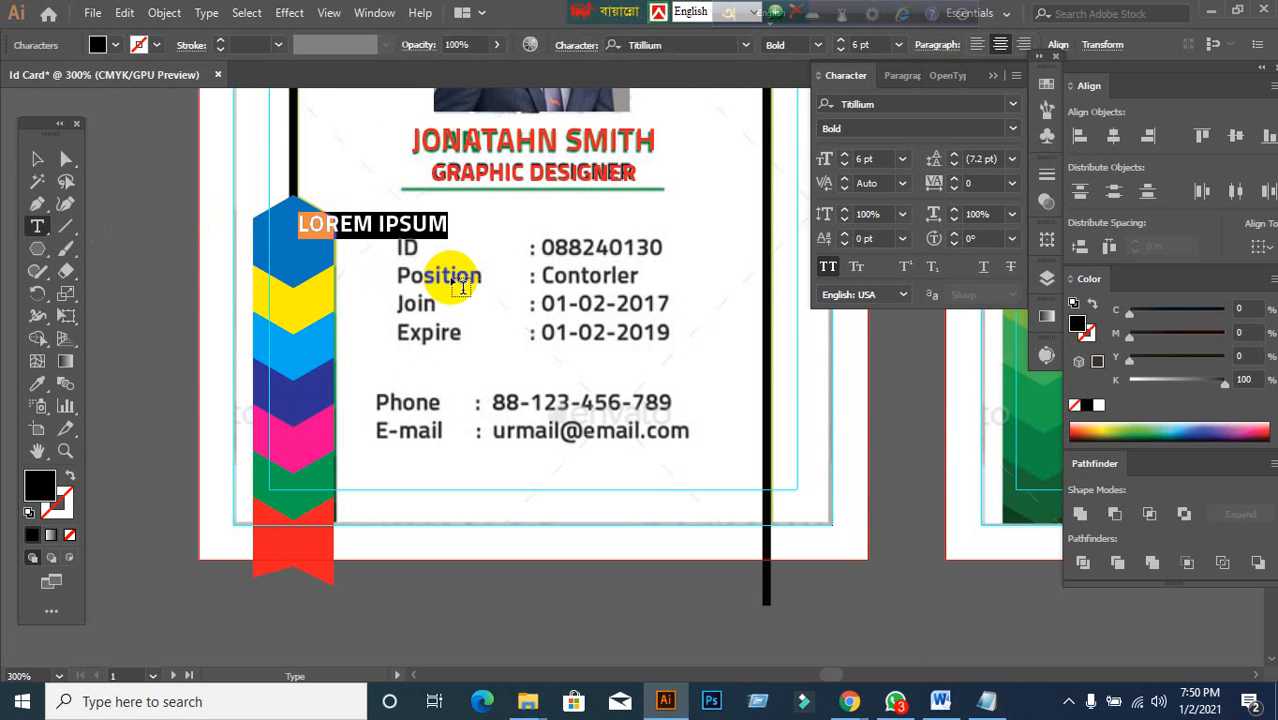
text(ID)
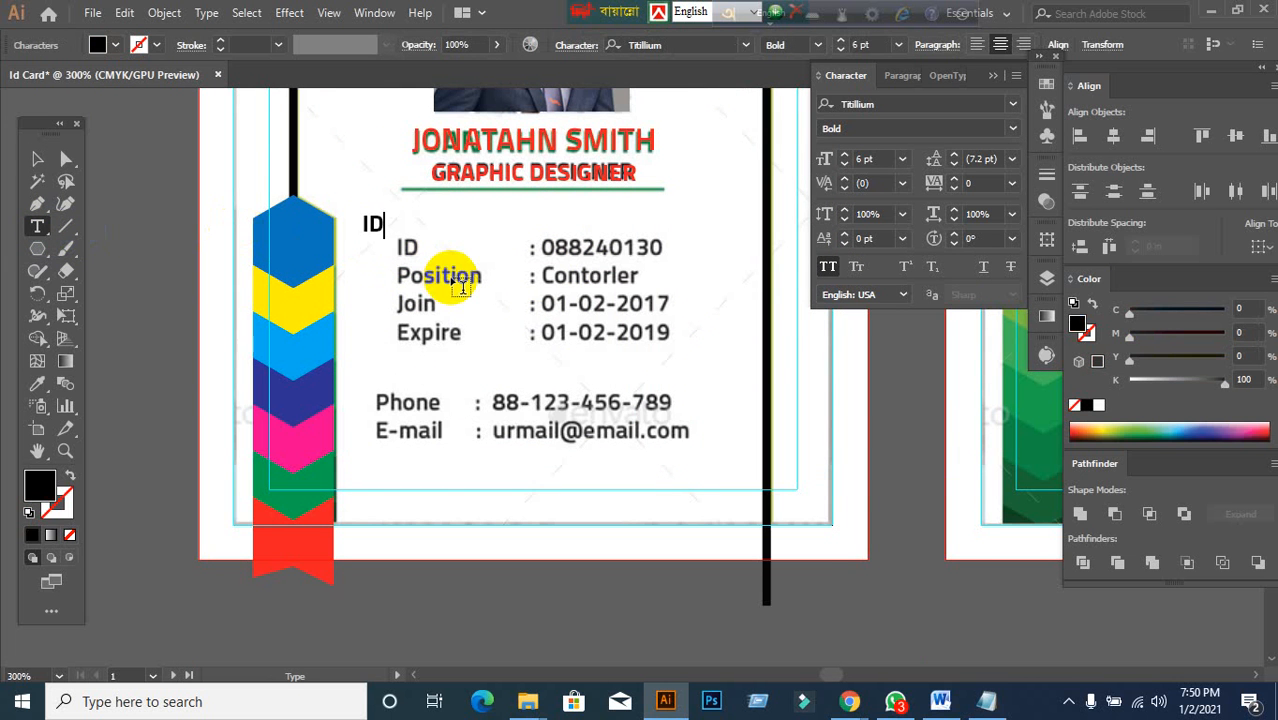
click(37, 158)
drag(365, 221, 404, 250)
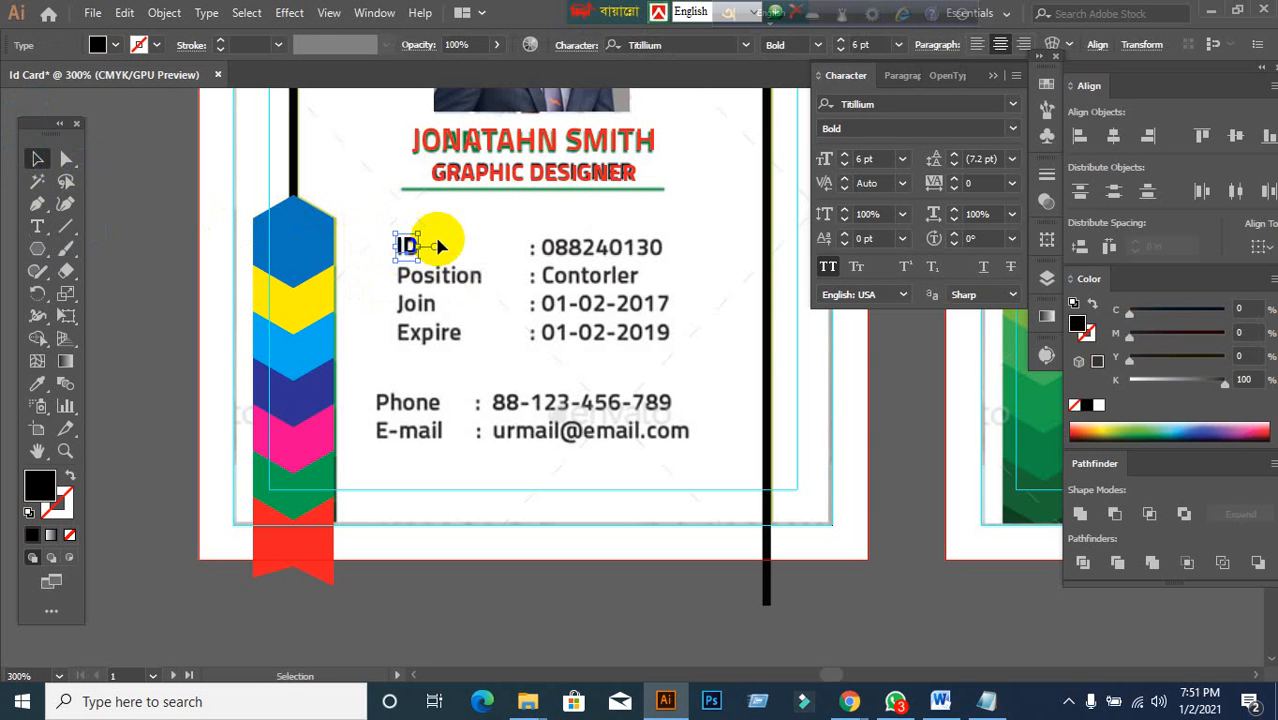
- Left-align the ID text and place it over the template's ID label
click(893, 76)
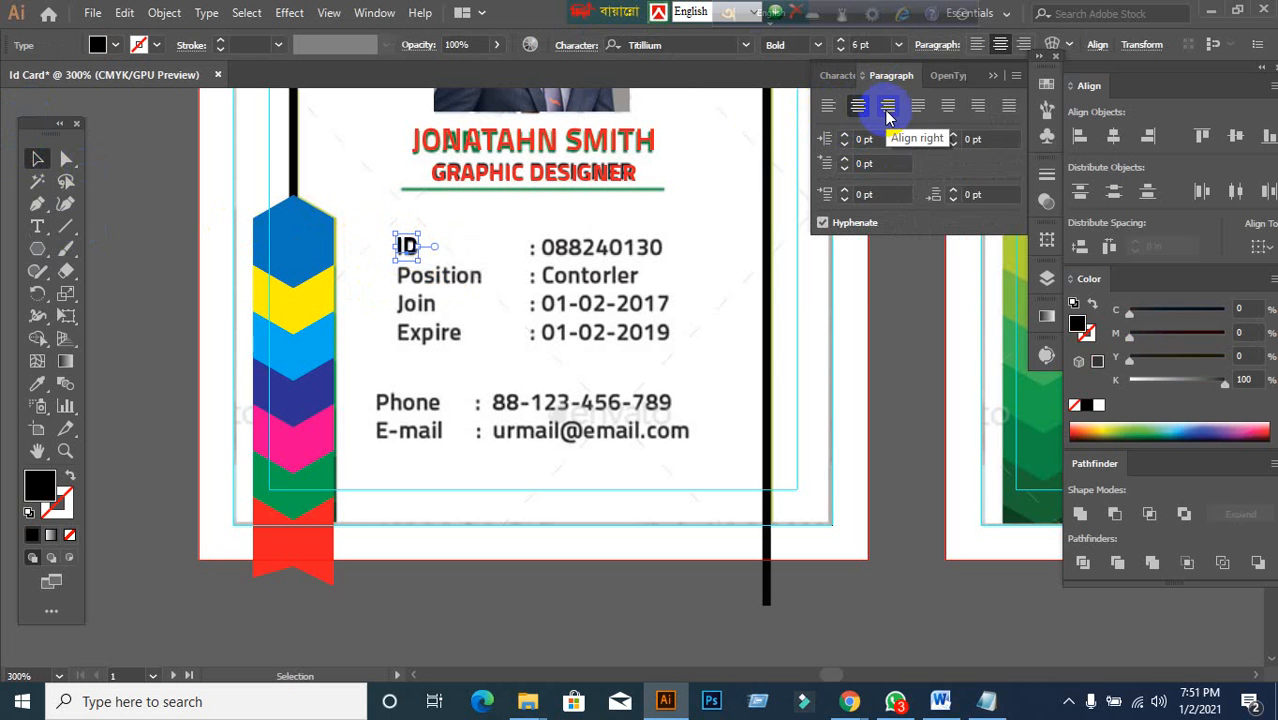
drag(408, 249, 403, 226)
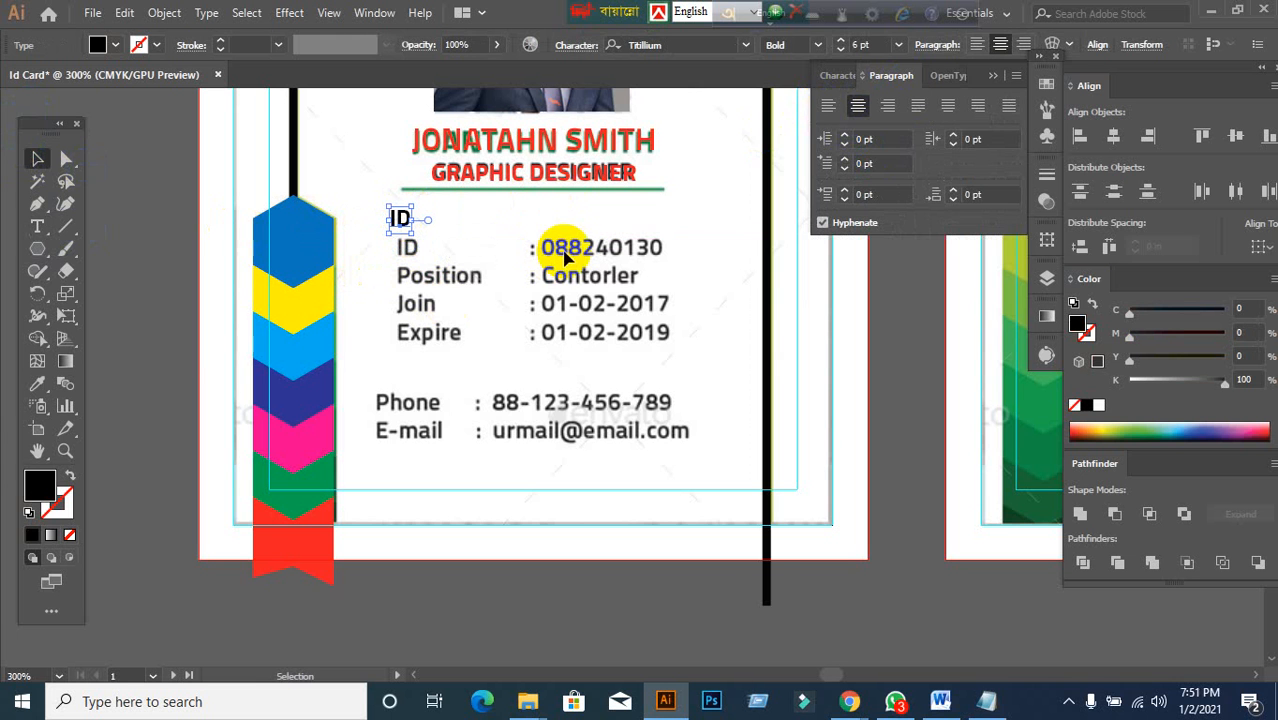
click(830, 108)
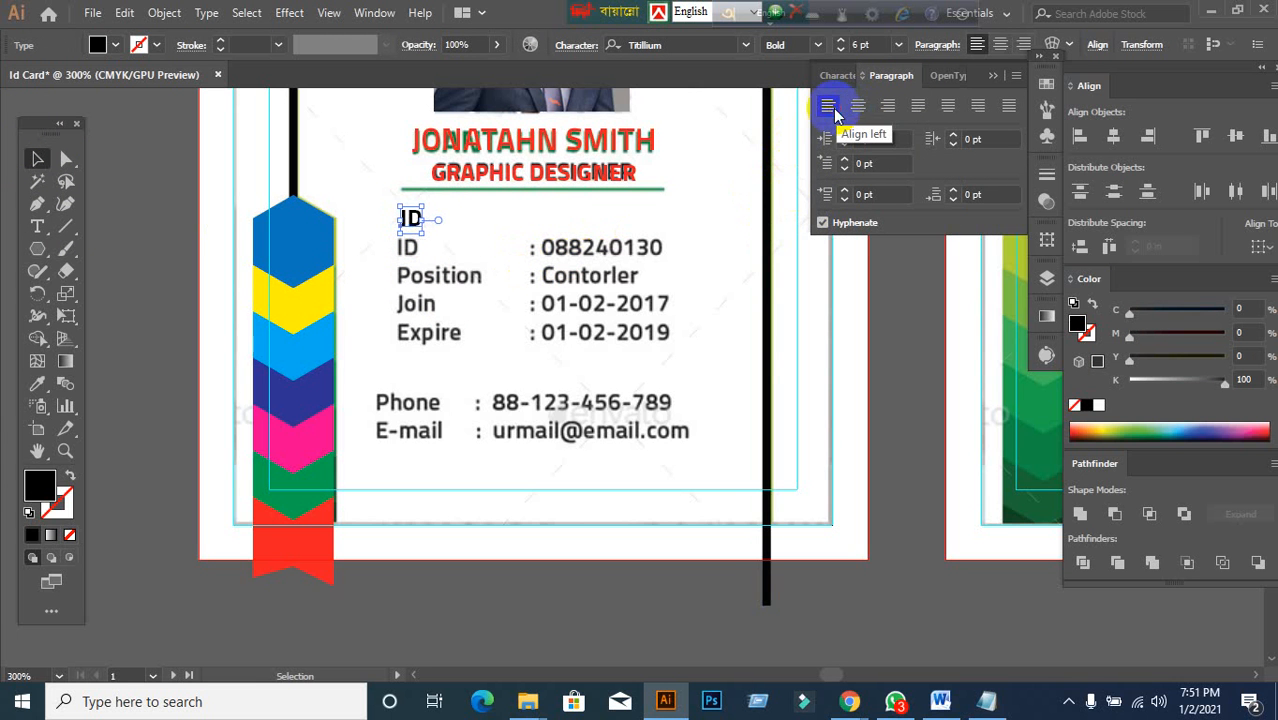
drag(413, 220, 413, 248)
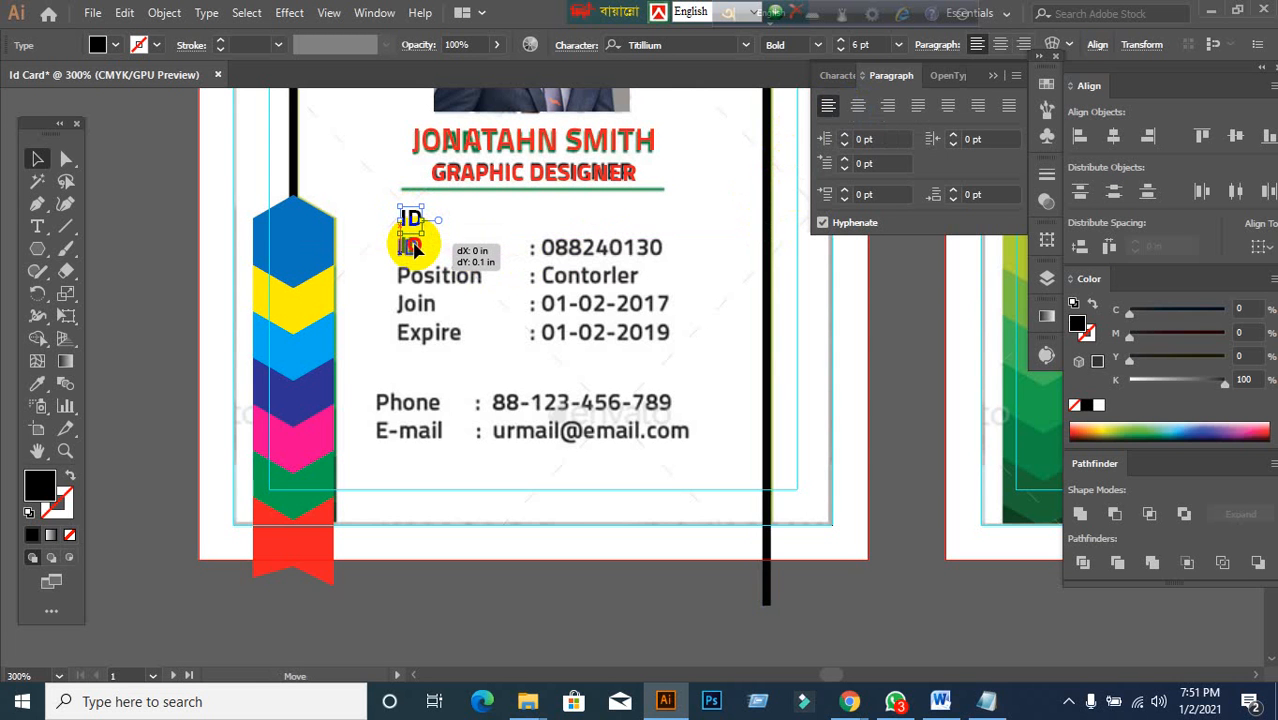
drag(413, 248, 406, 247)
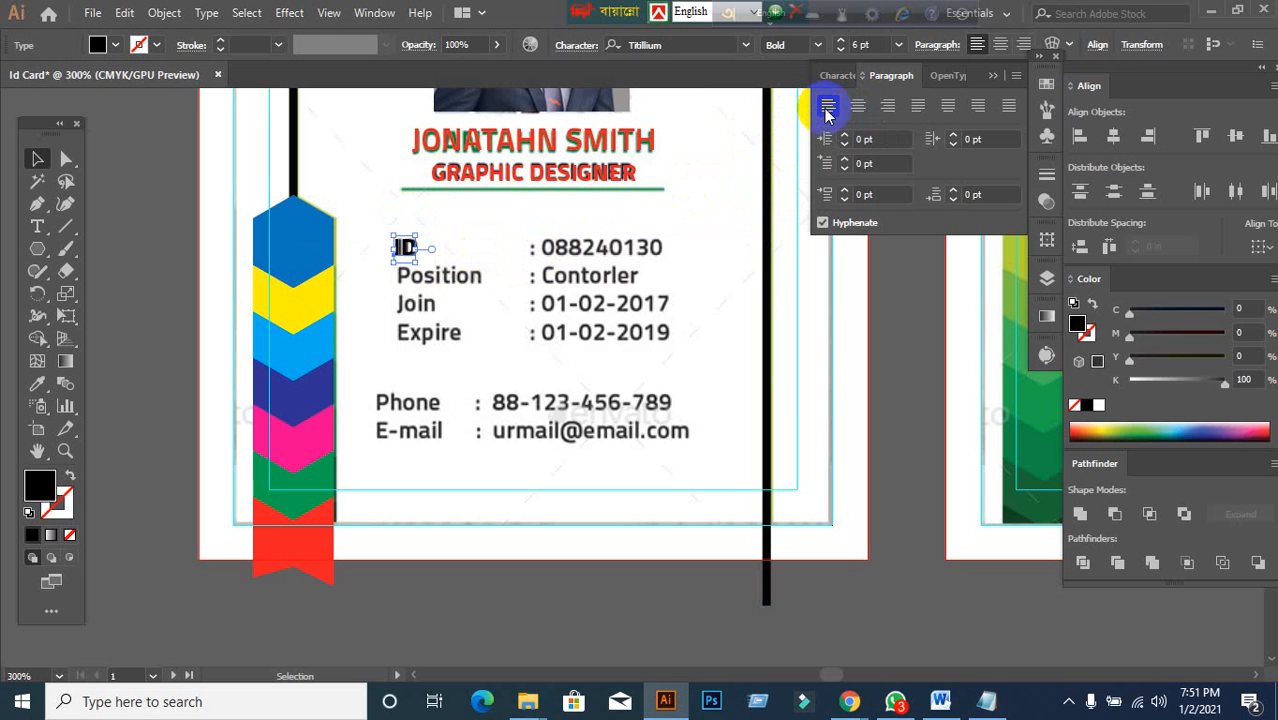
click(428, 350)
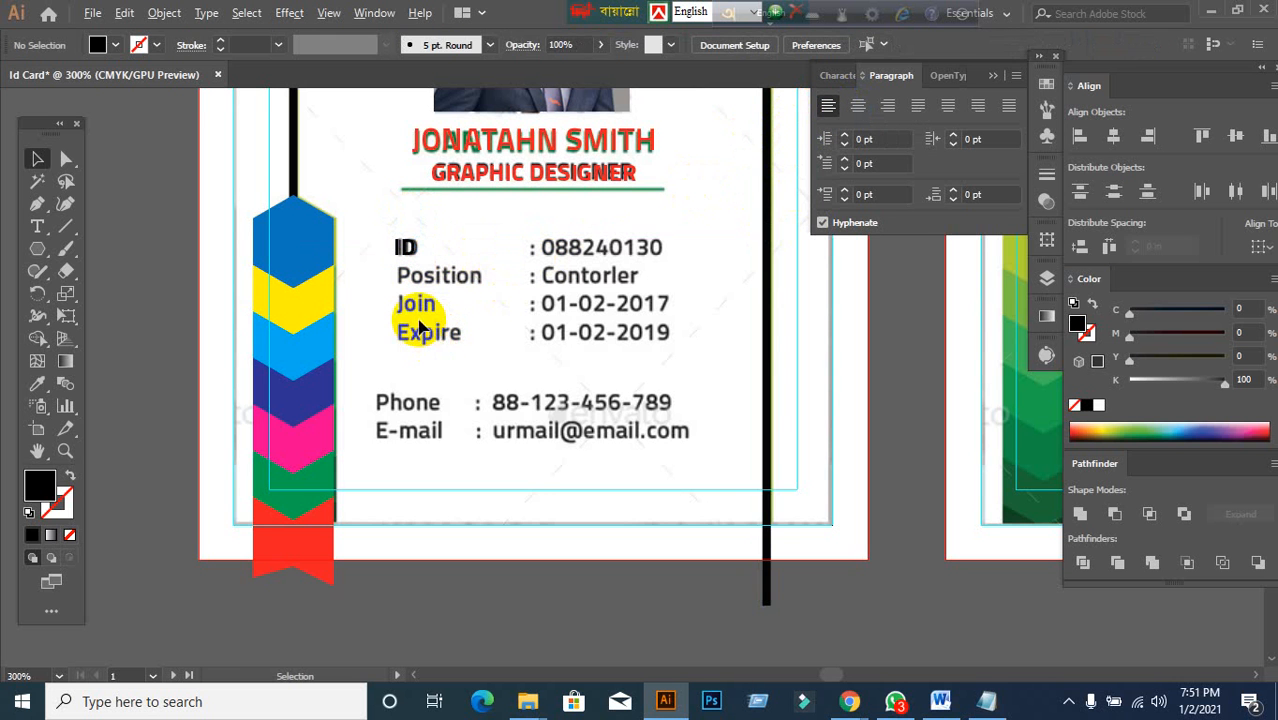
- Fill the ID text red and fine-tune its alignment and position on the label
scroll(420, 328, up, 1)
click(399, 226)
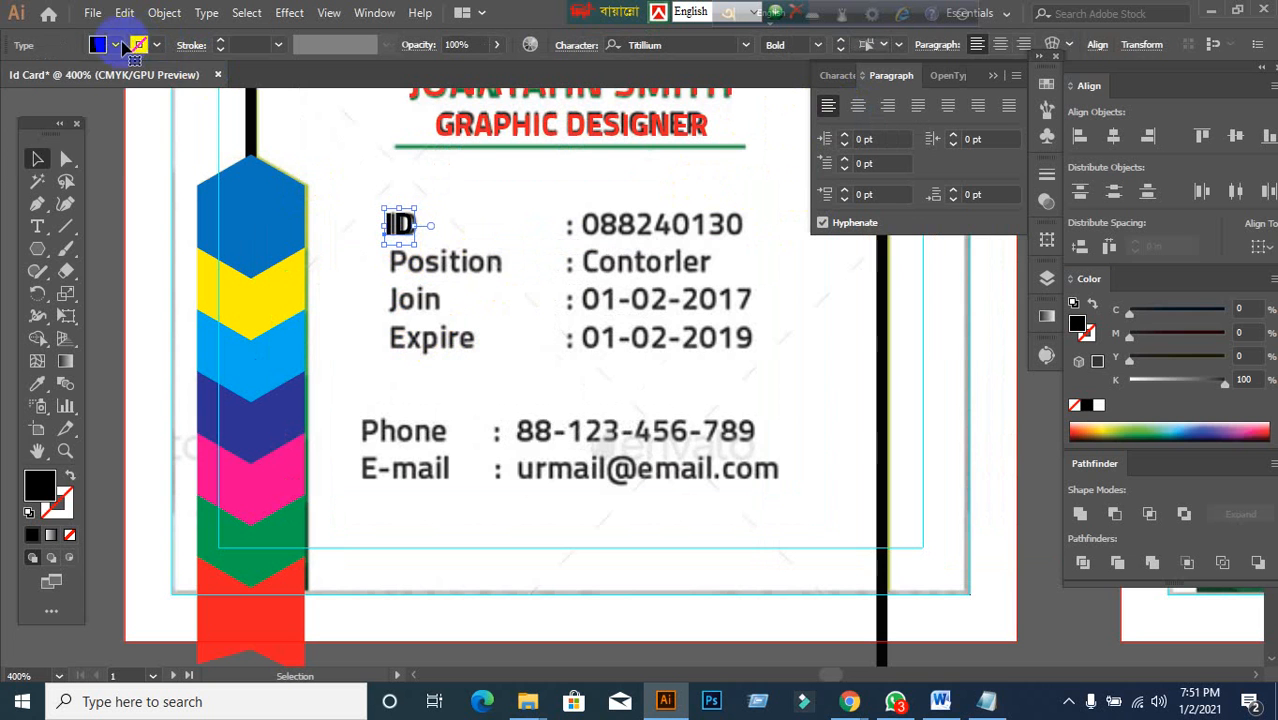
click(116, 45)
click(63, 78)
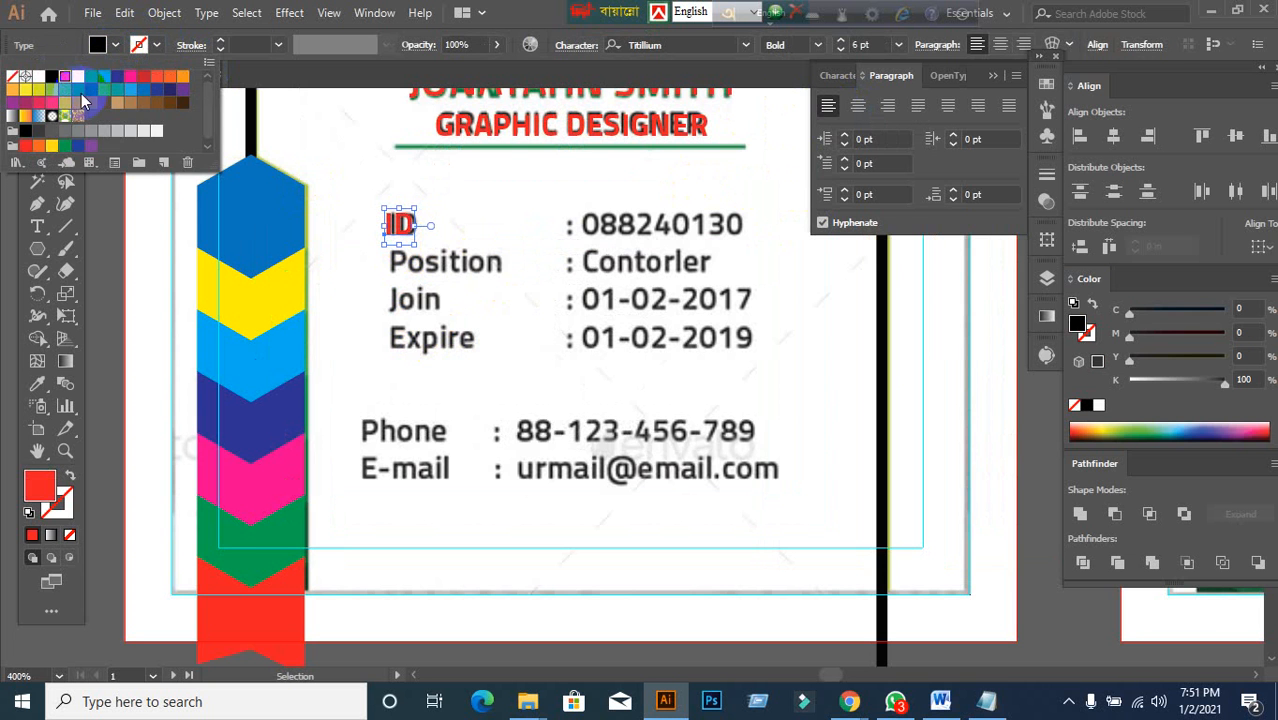
click(472, 313)
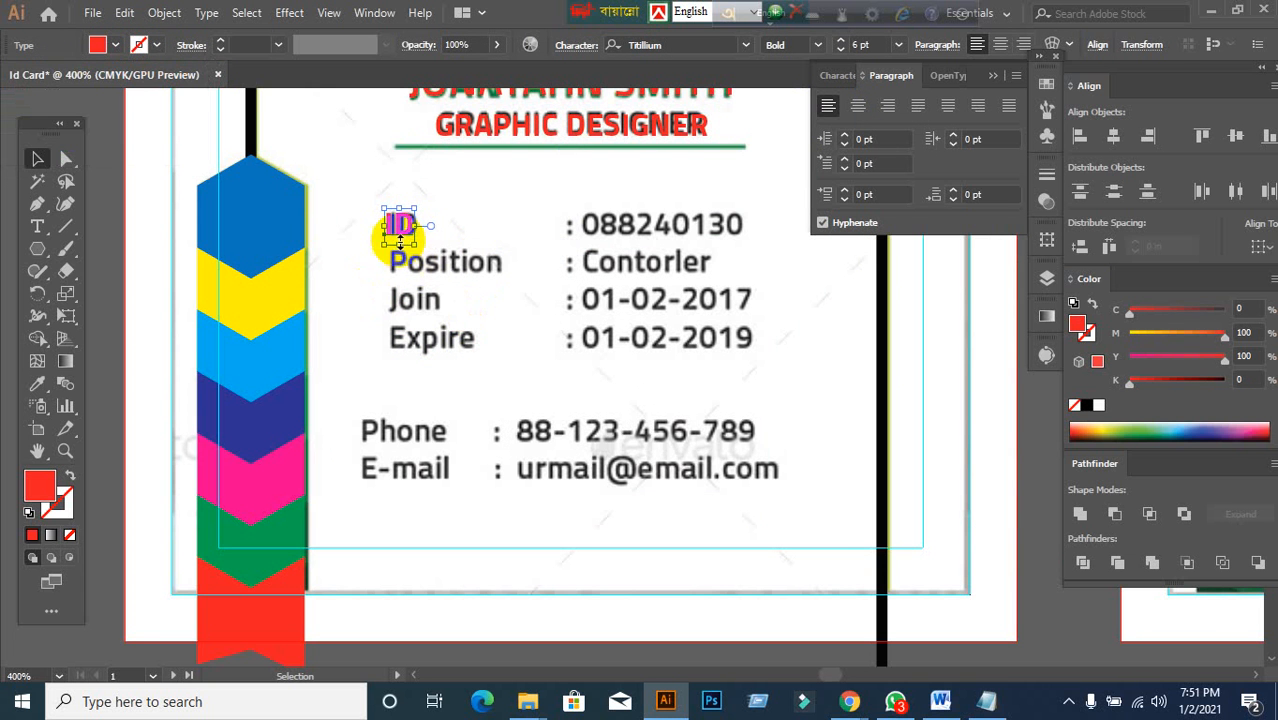
click(857, 105)
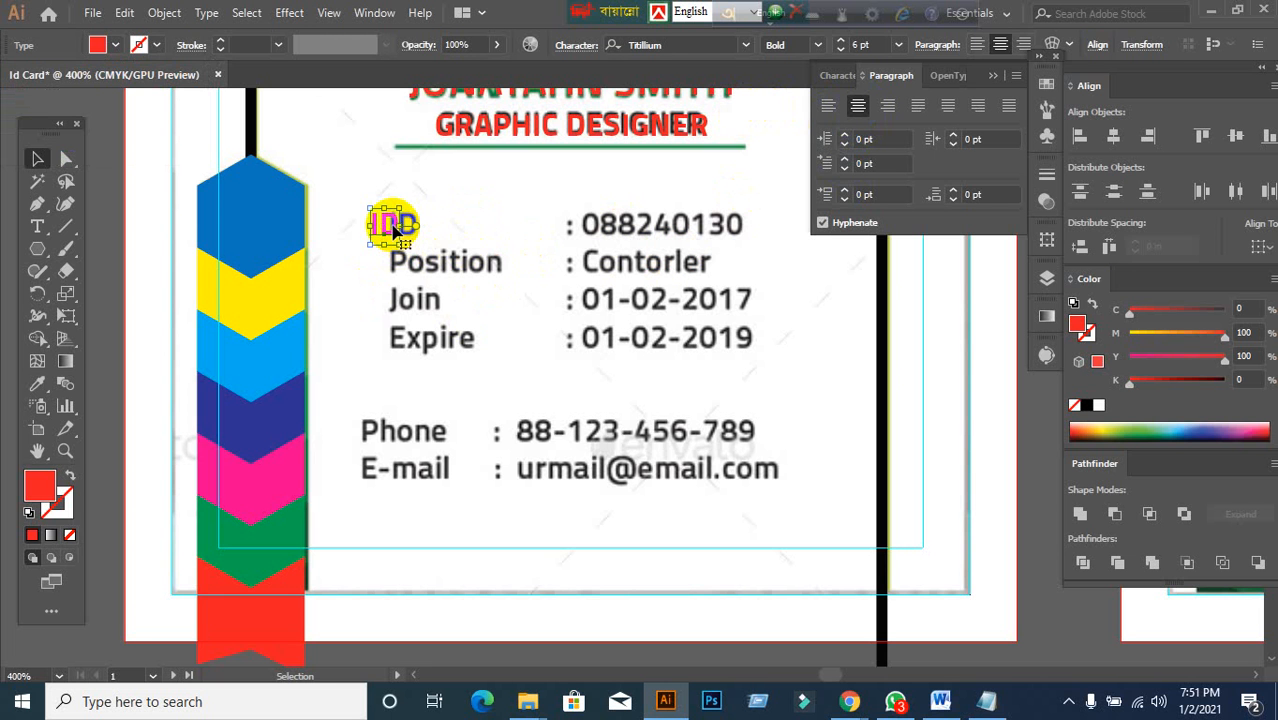
drag(393, 226, 407, 229)
click(828, 105)
click(566, 261)
click(408, 234)
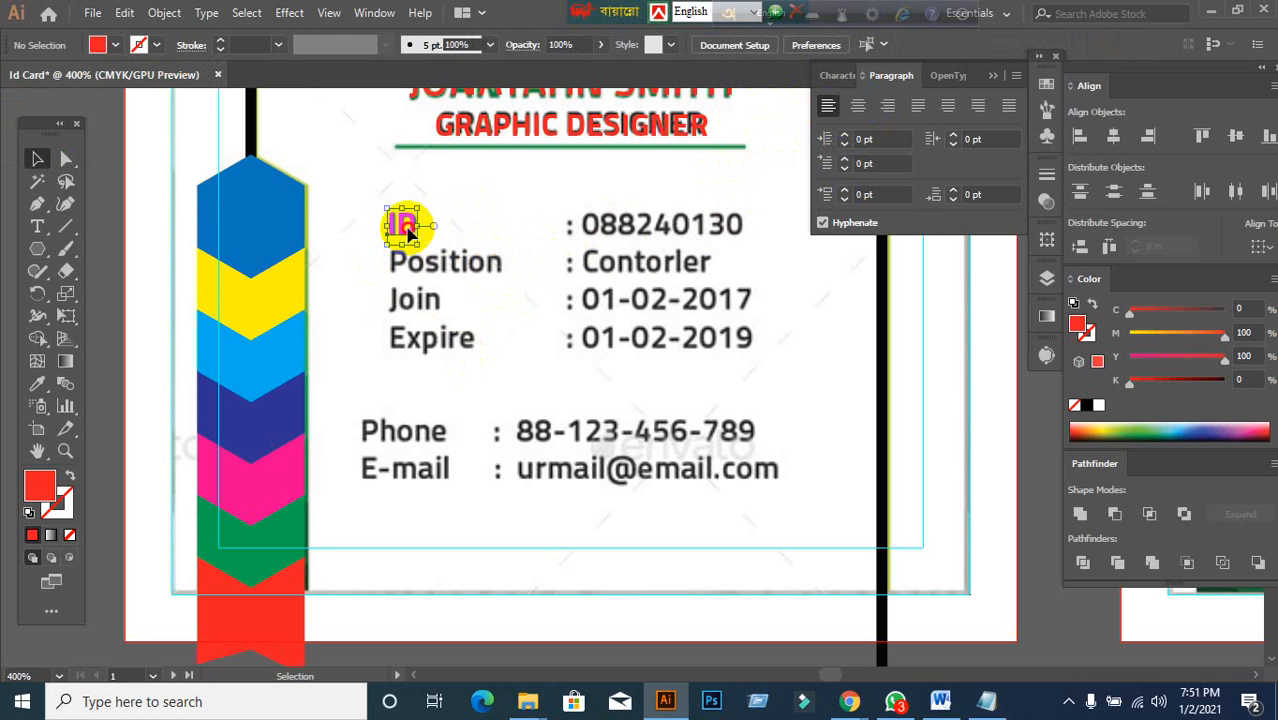
scroll(408, 232, down, 1)
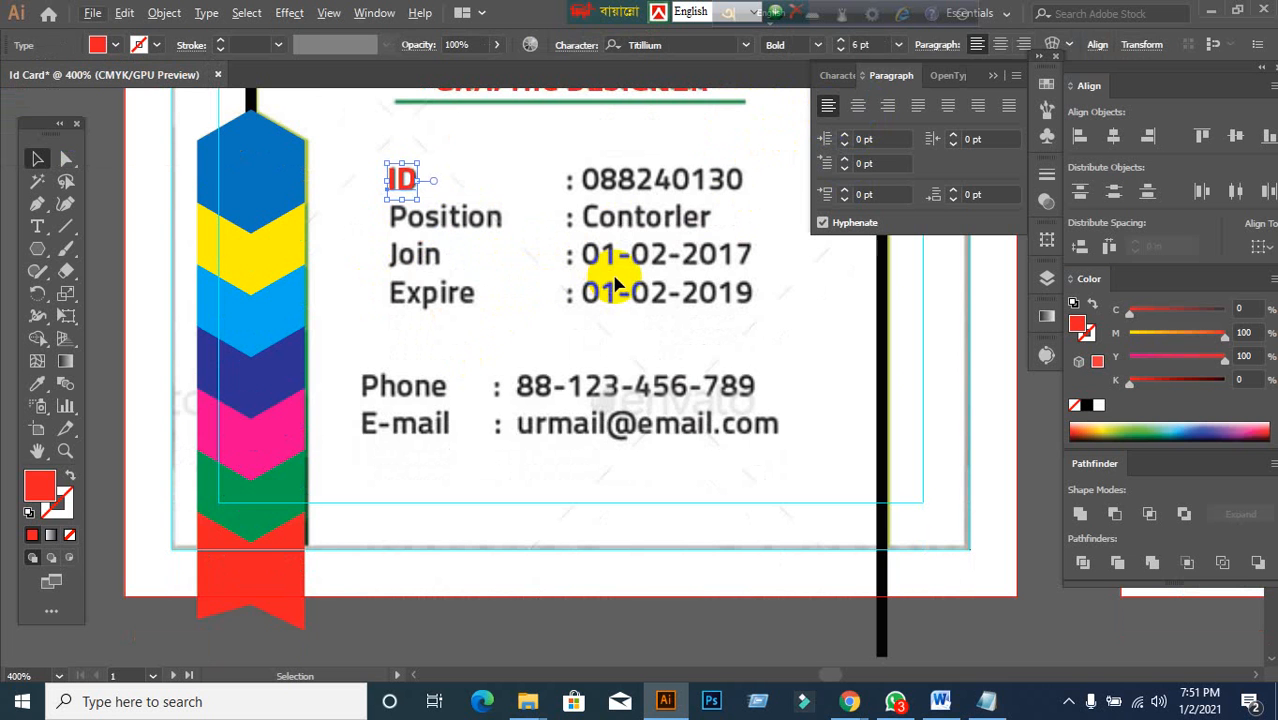
click(630, 314)
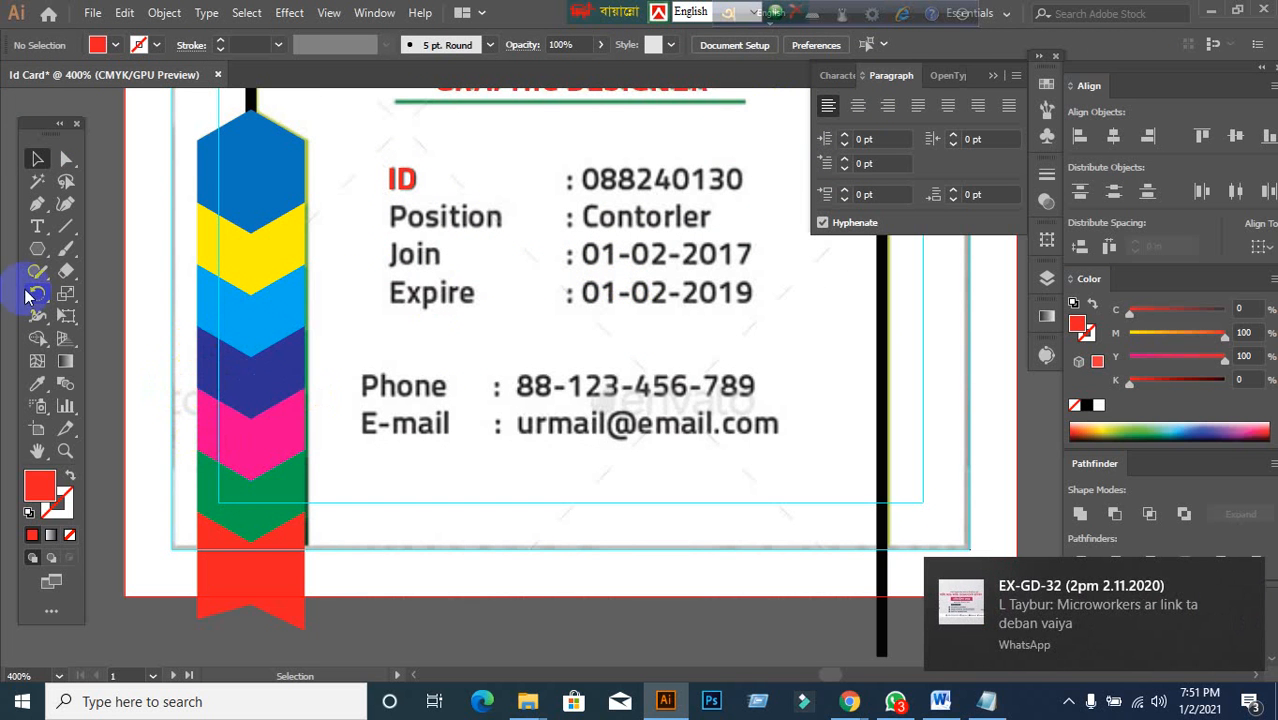
click(37, 226)
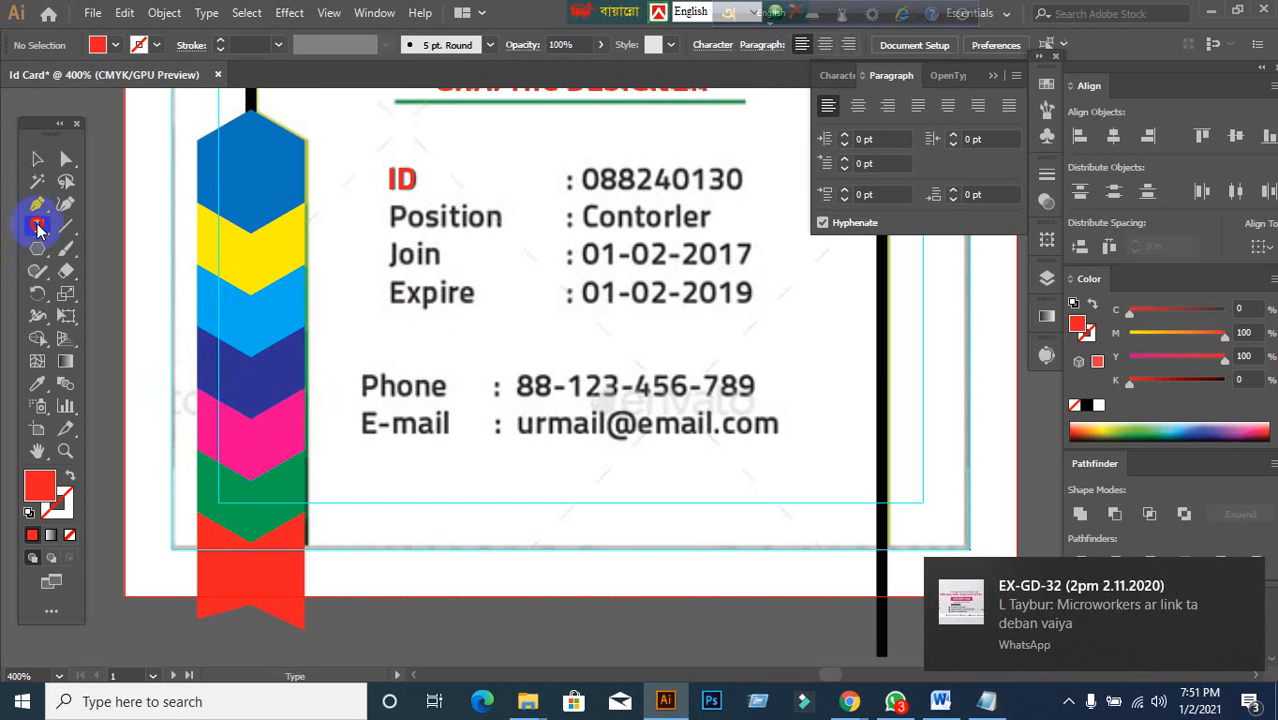
- Start a new text line at the ID number, clearing the placeholder and typing ': 088'
click(562, 178)
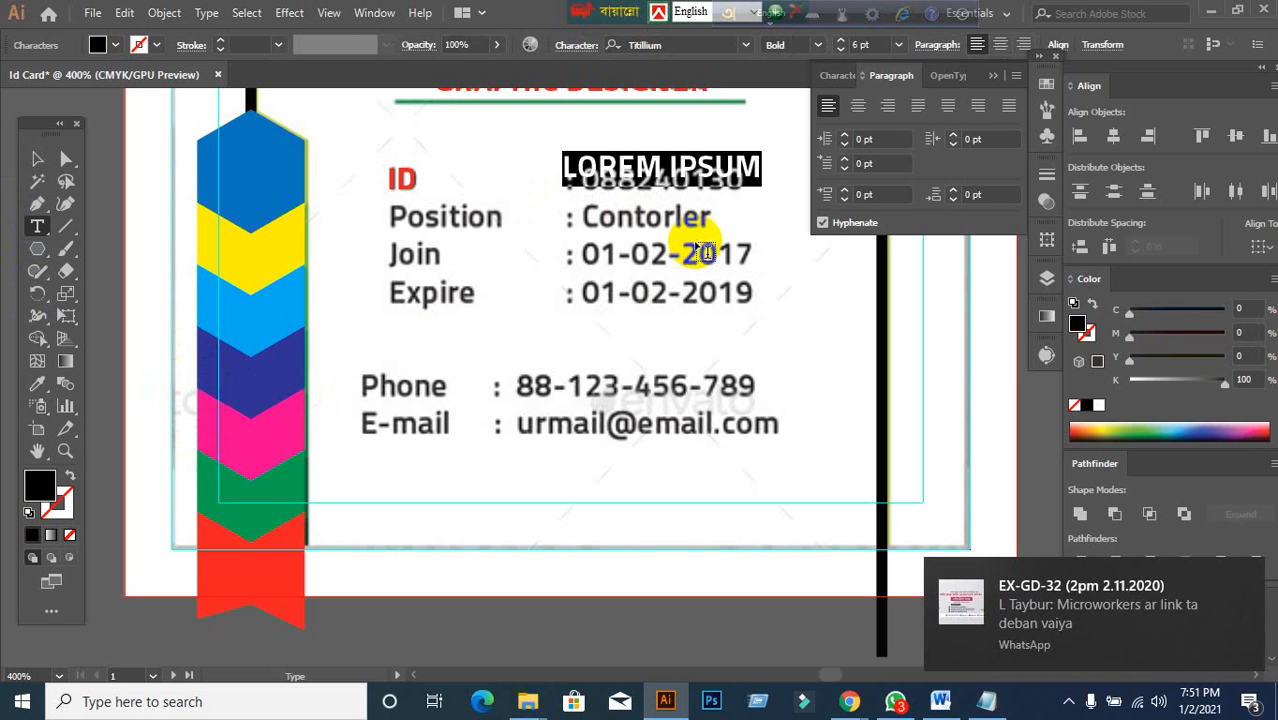
key(BackSpace)
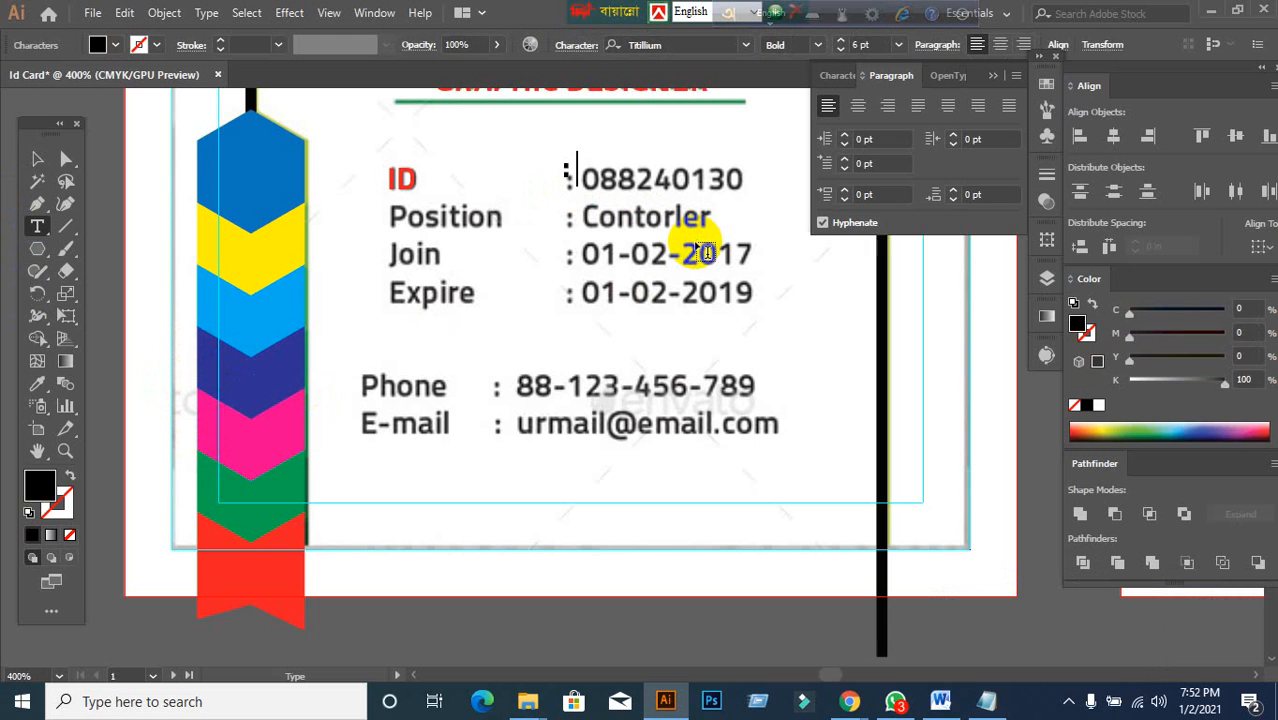
text(: 088240130)
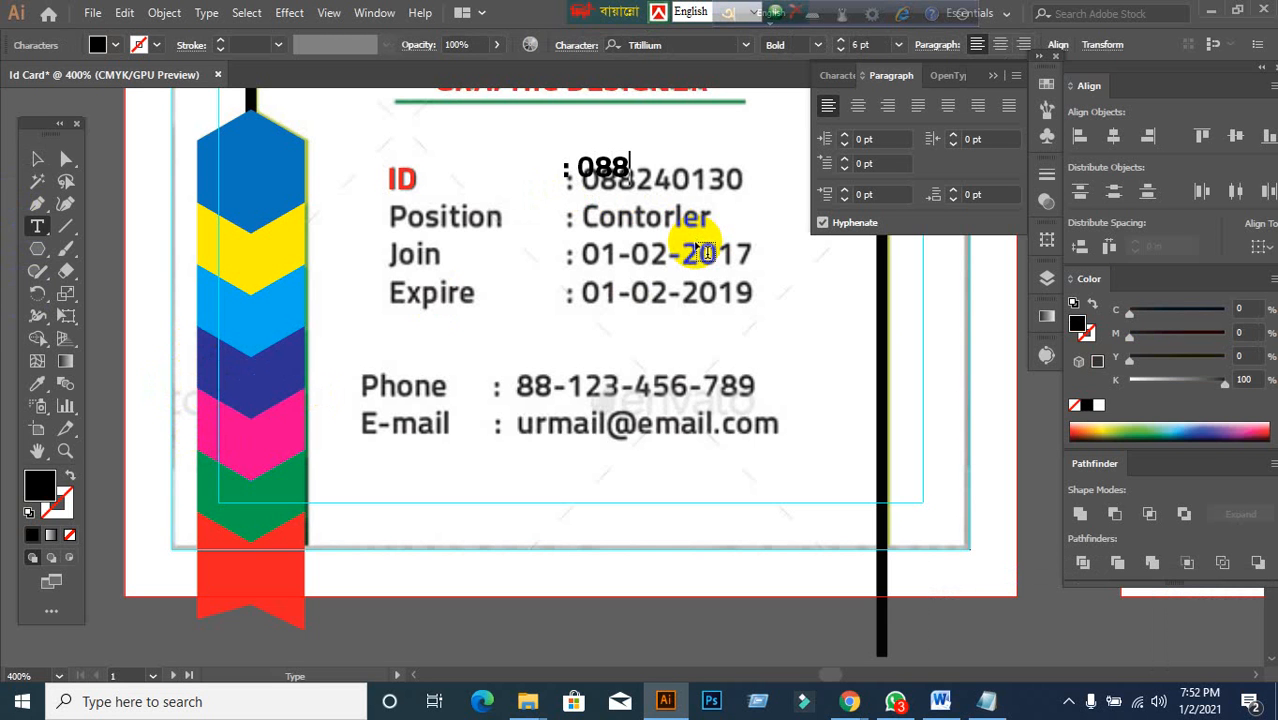
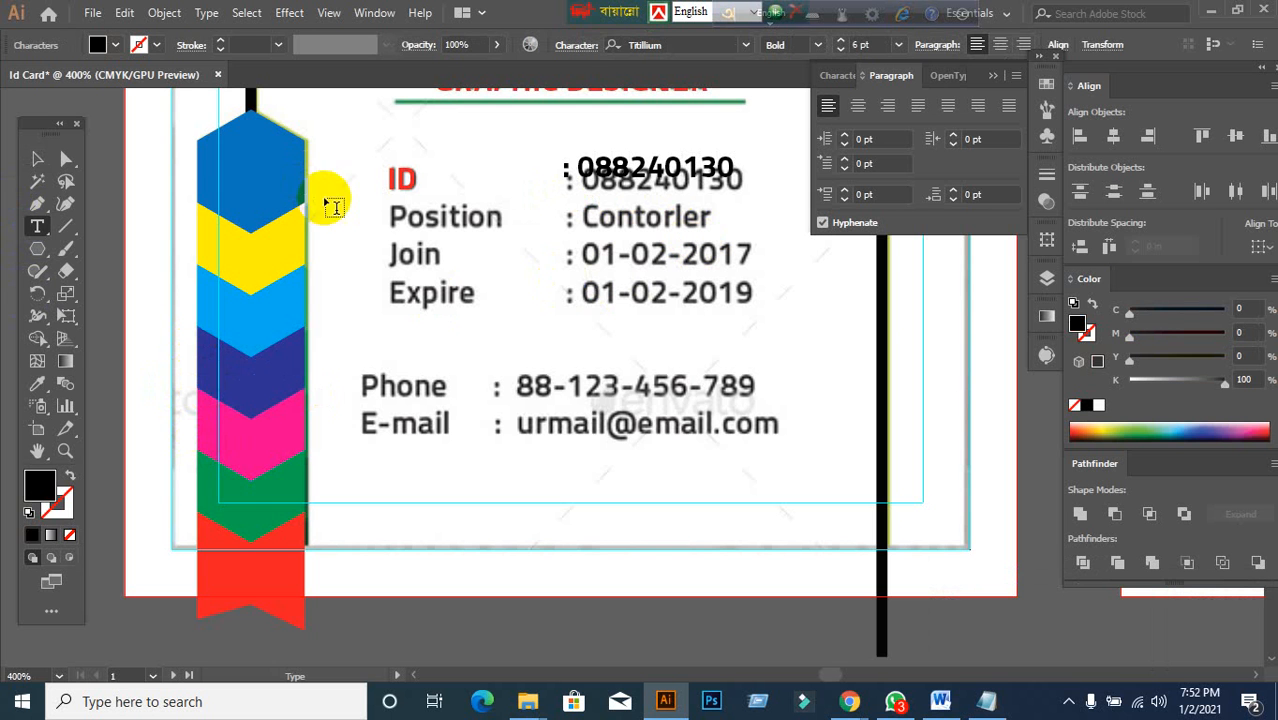
- Fill the ID number 088240130 with red
click(37, 162)
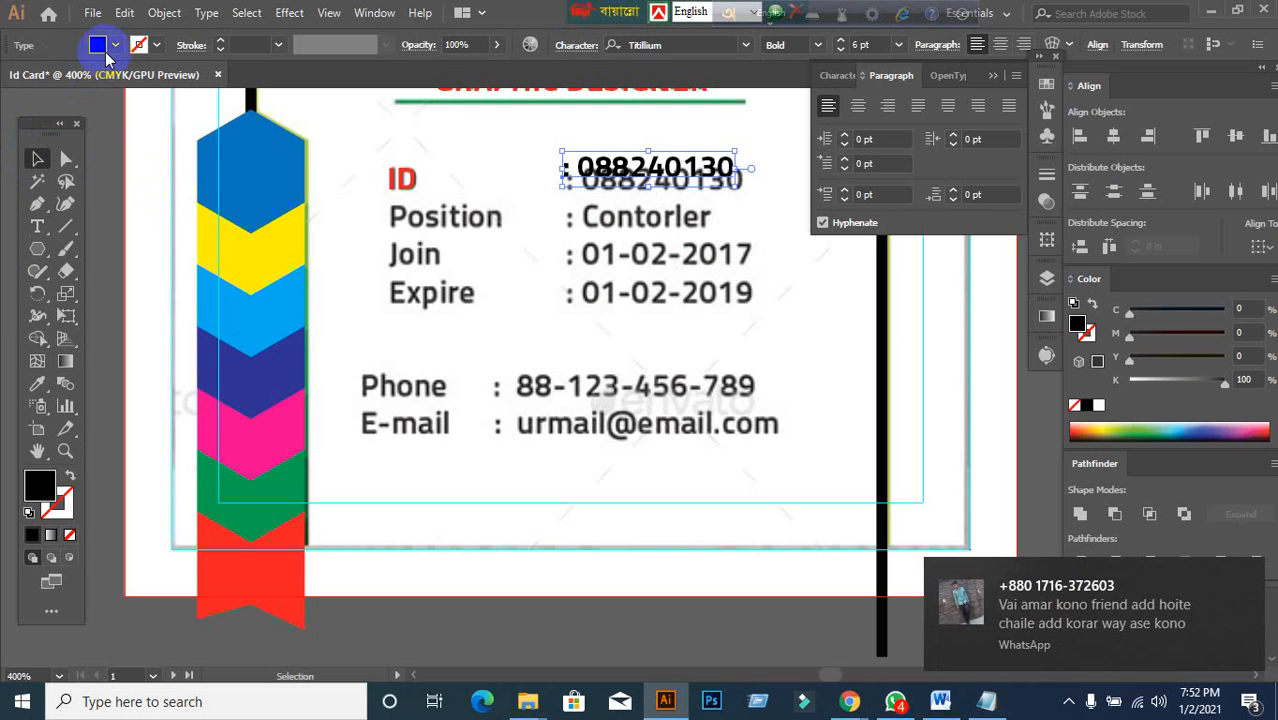
click(116, 46)
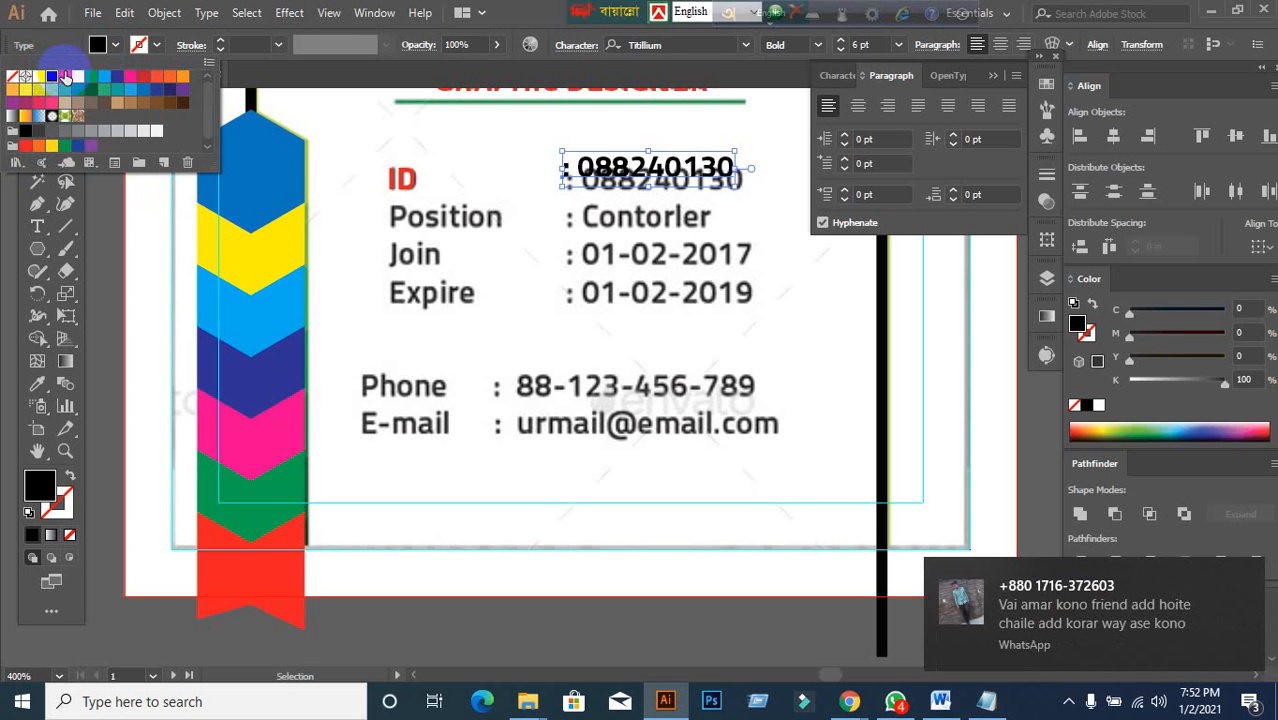
click(65, 77)
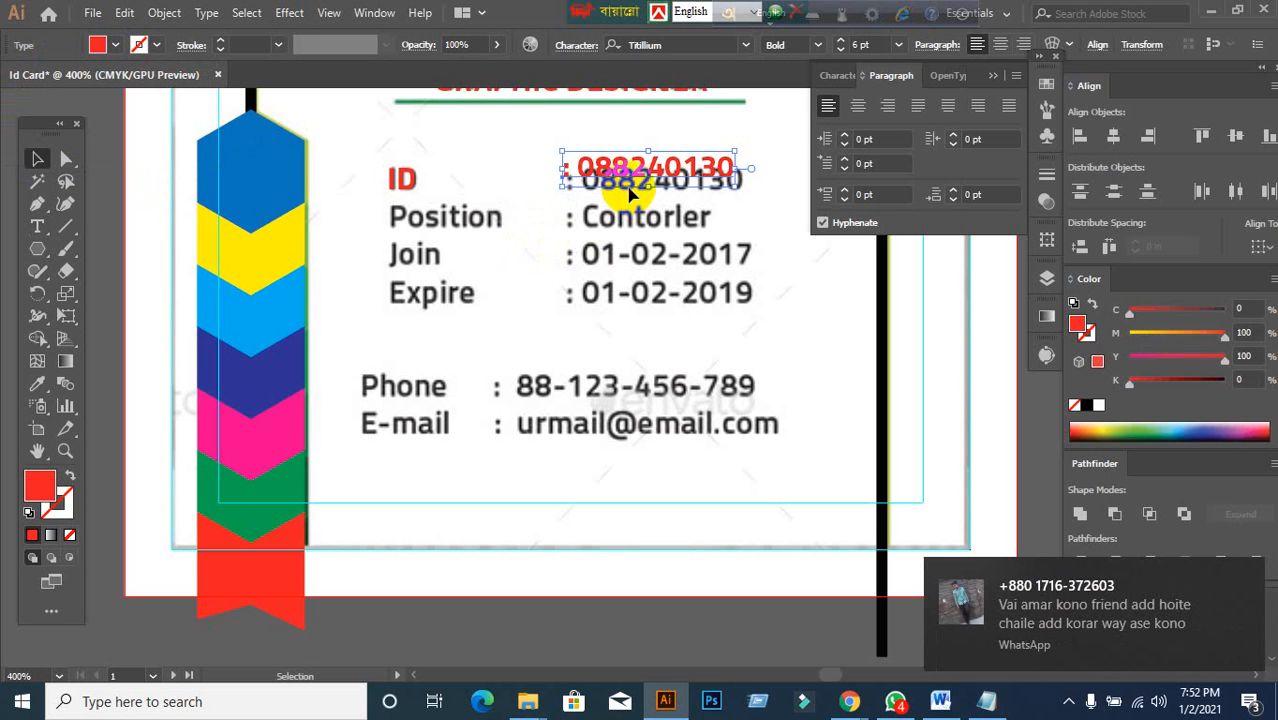
- Move the red ID number back over the original number on the ID row
click(645, 214)
drag(647, 177, 676, 255)
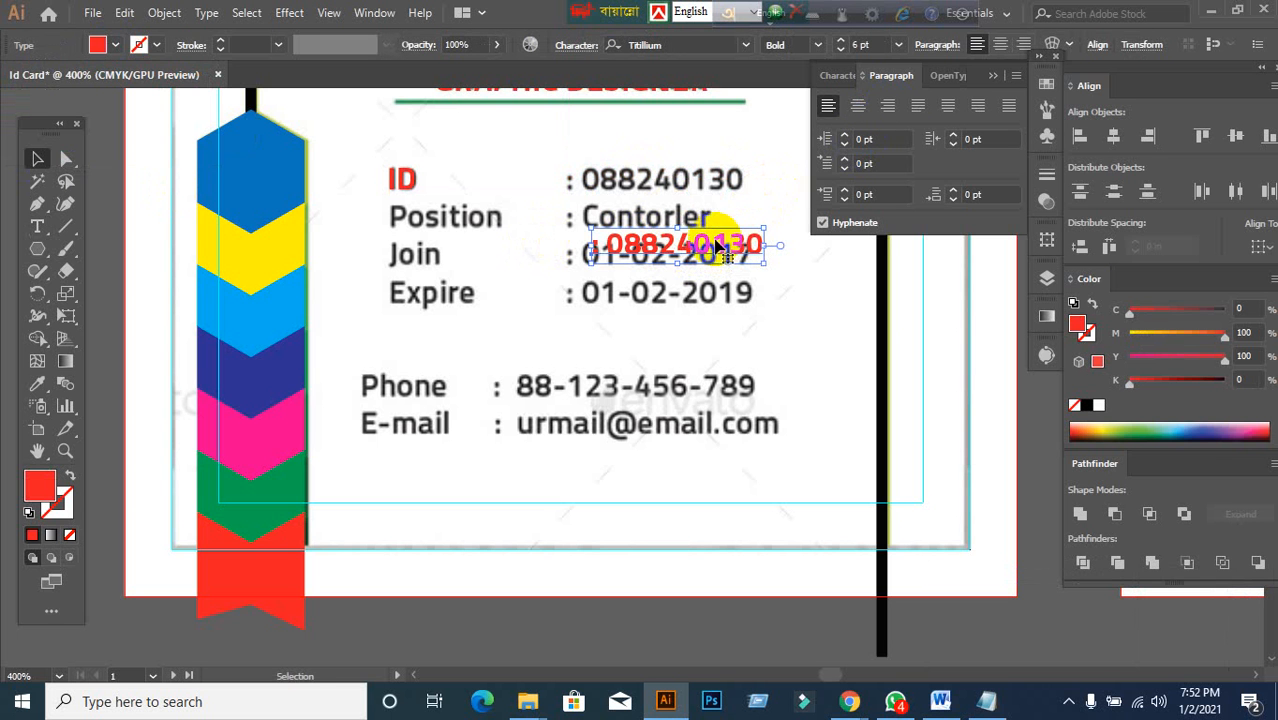
drag(716, 246, 662, 180)
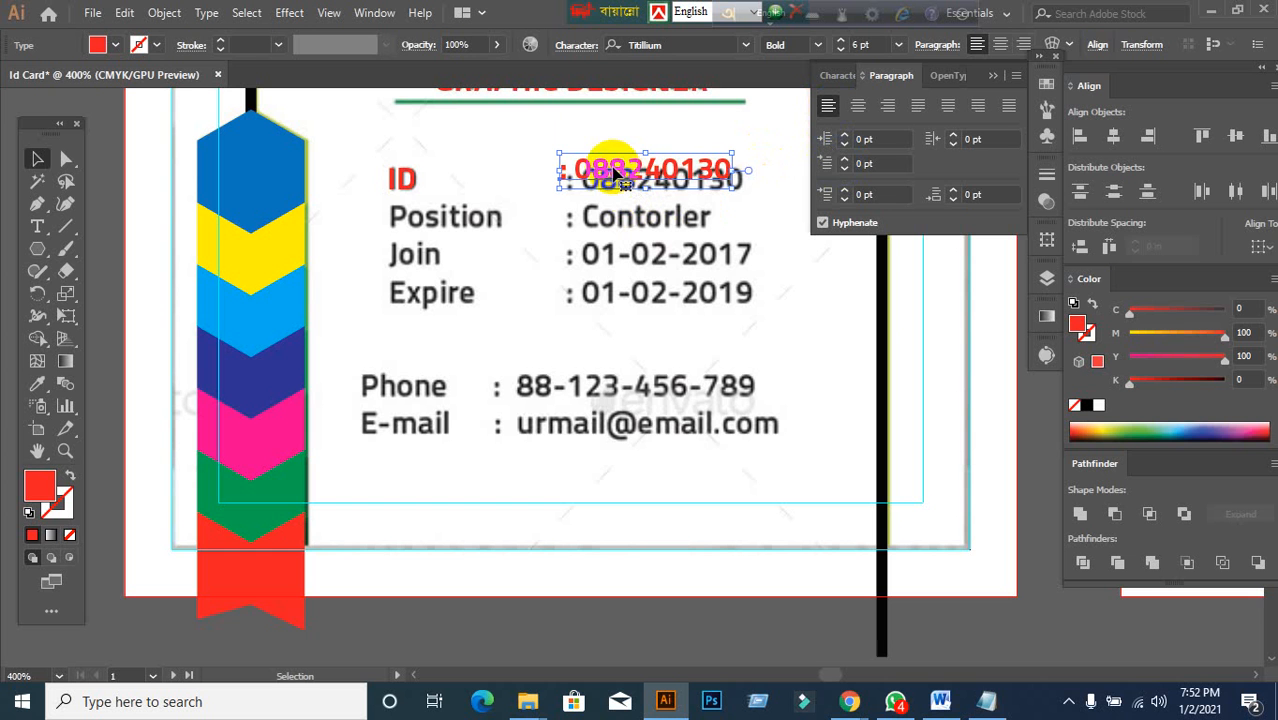
mouse_move(608, 164)
mouse_down()
mouse_move(622, 177)
mouse_move(610, 174)
mouse_up()
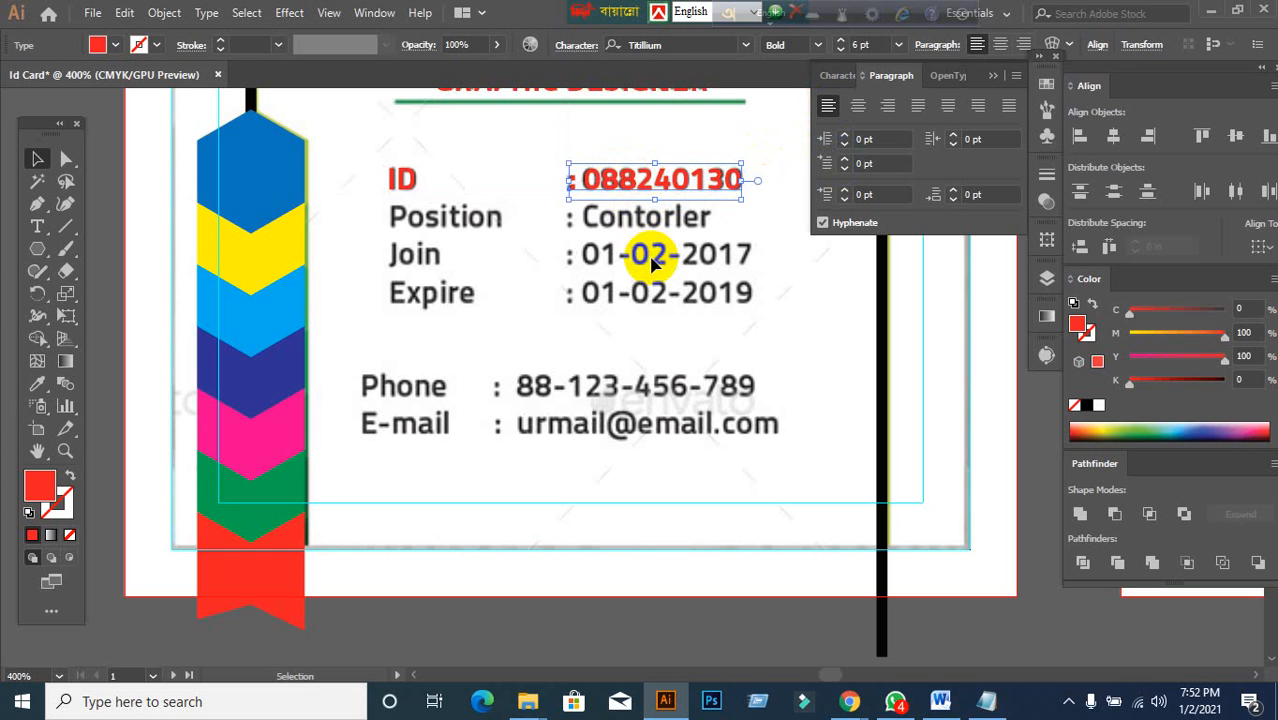
- Align the red ID label and number to the selection and group them
click(398, 176)
shift+click(650, 180)
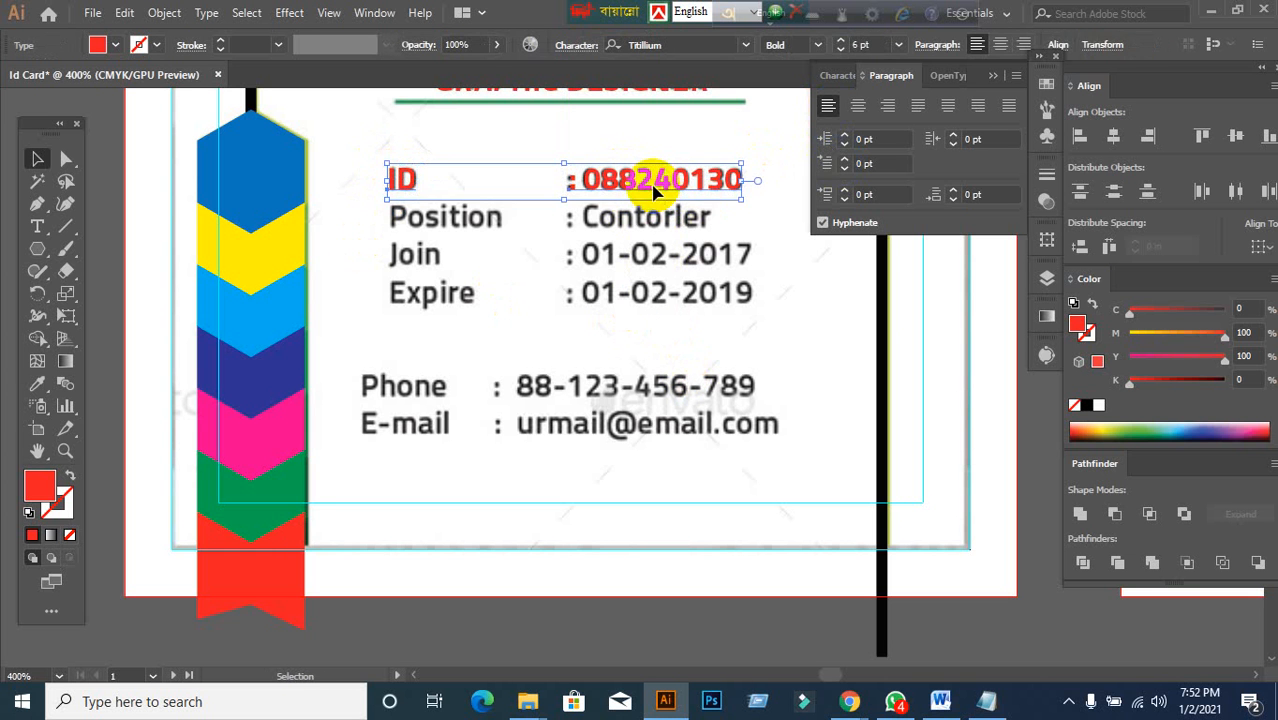
click(1258, 248)
click(1227, 271)
key(ctrl+shift+a)
click(403, 178)
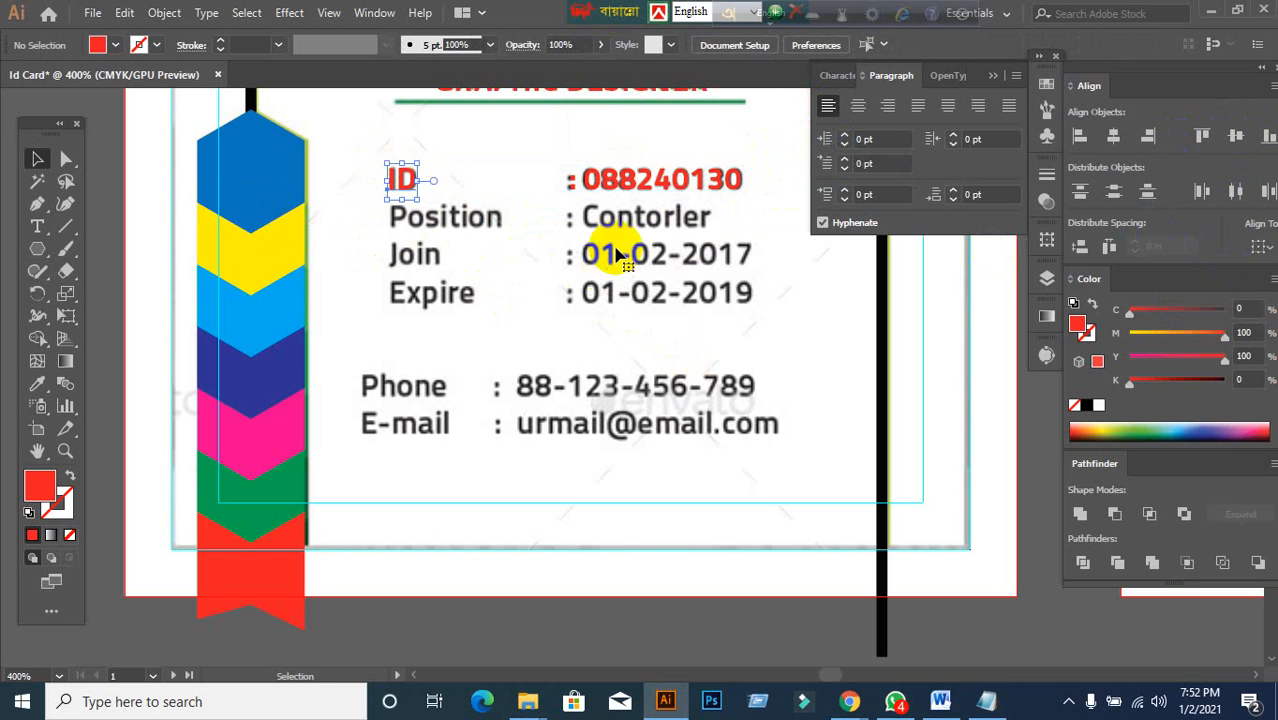
shift+click(624, 178)
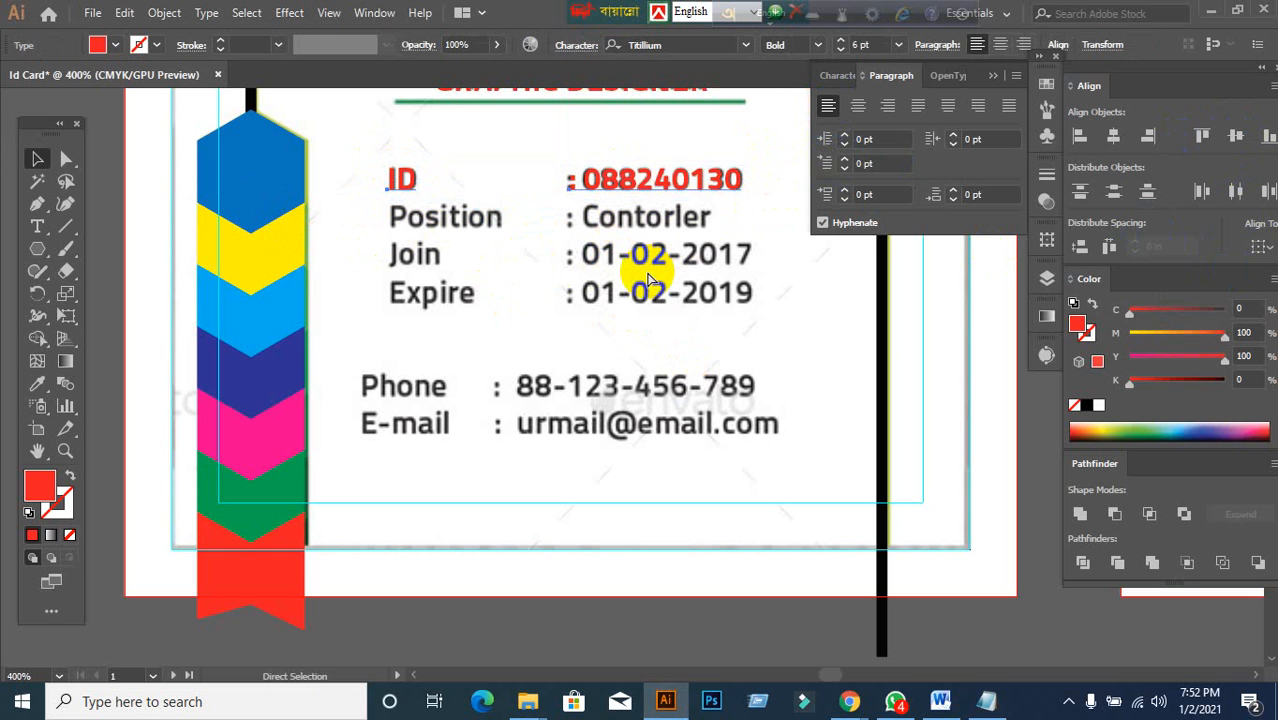
key(ctrl+g)
click(643, 284)
click(629, 183)
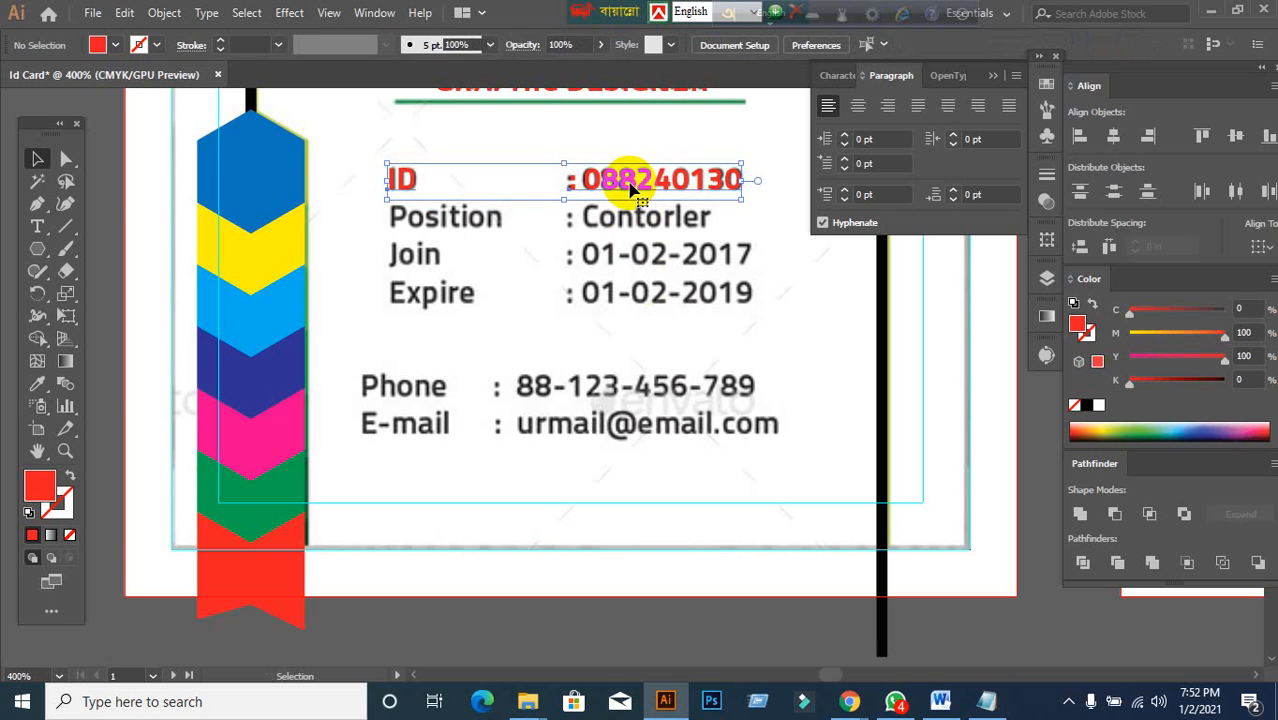
- Duplicate the red ID group down onto the Position, Join and Expire rows
drag(631, 190, 631, 226)
key(ctrl+d)
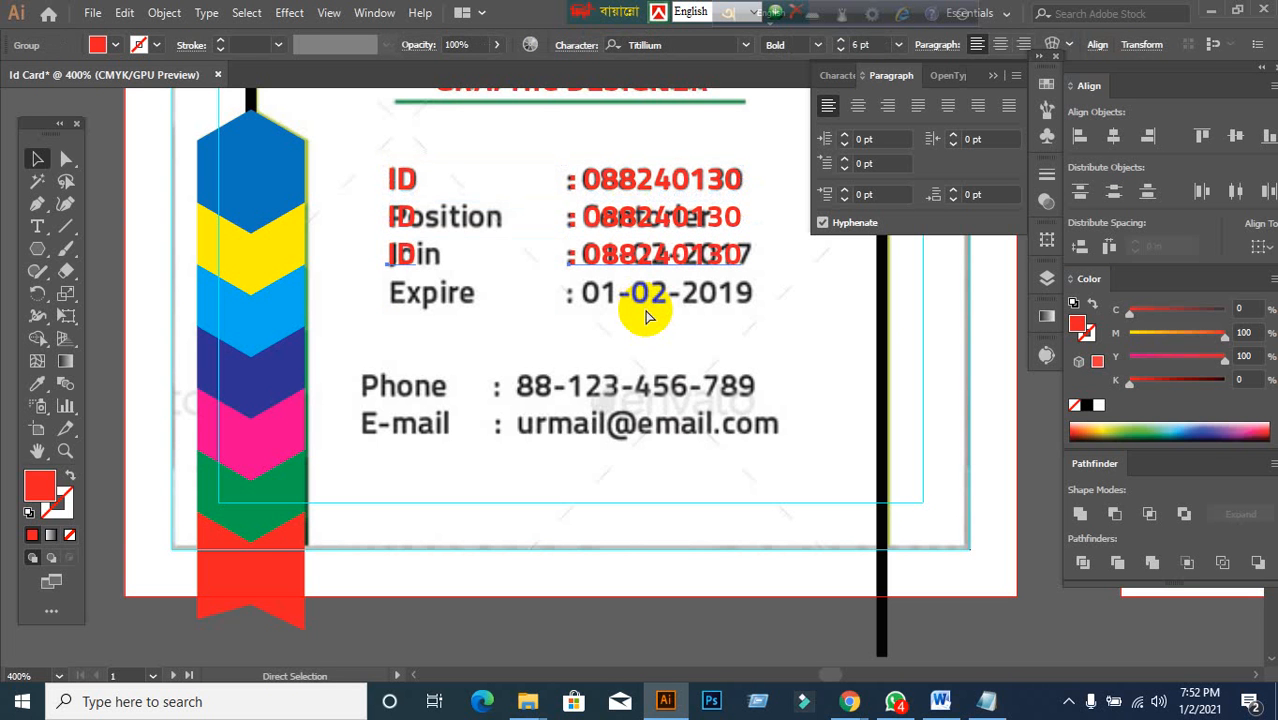
key(ctrl+d)
click(585, 362)
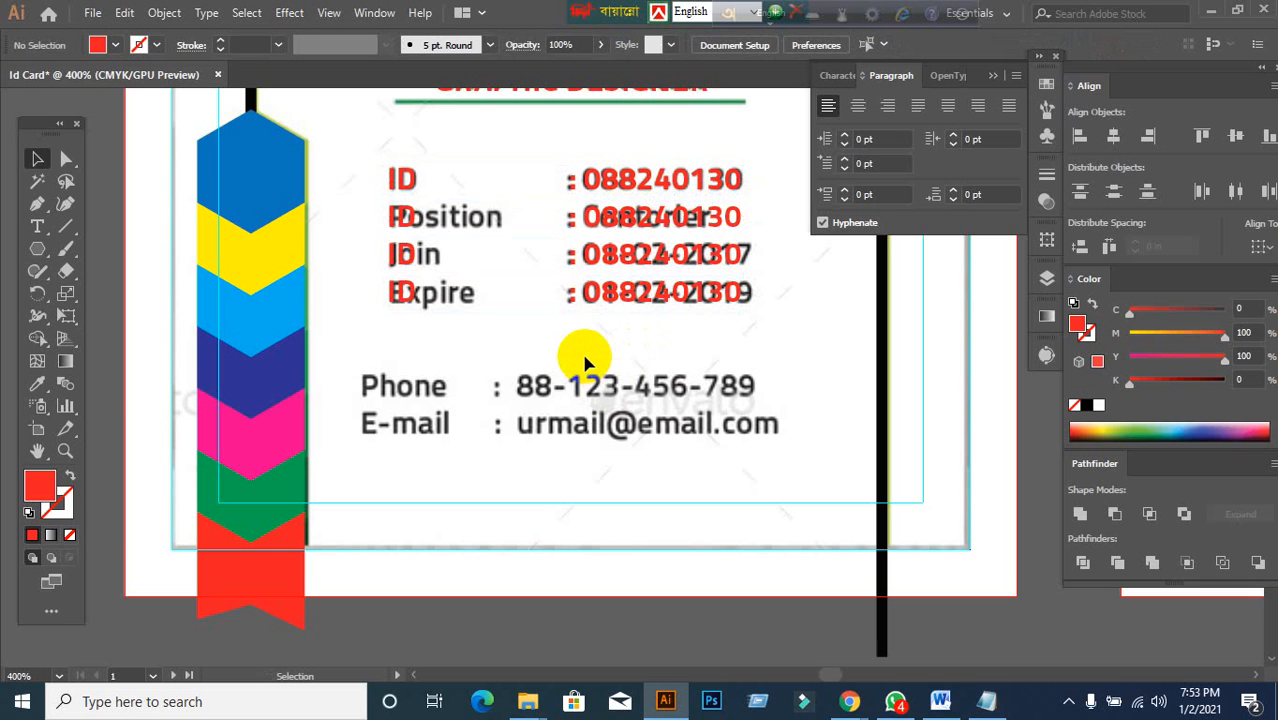
click(405, 226)
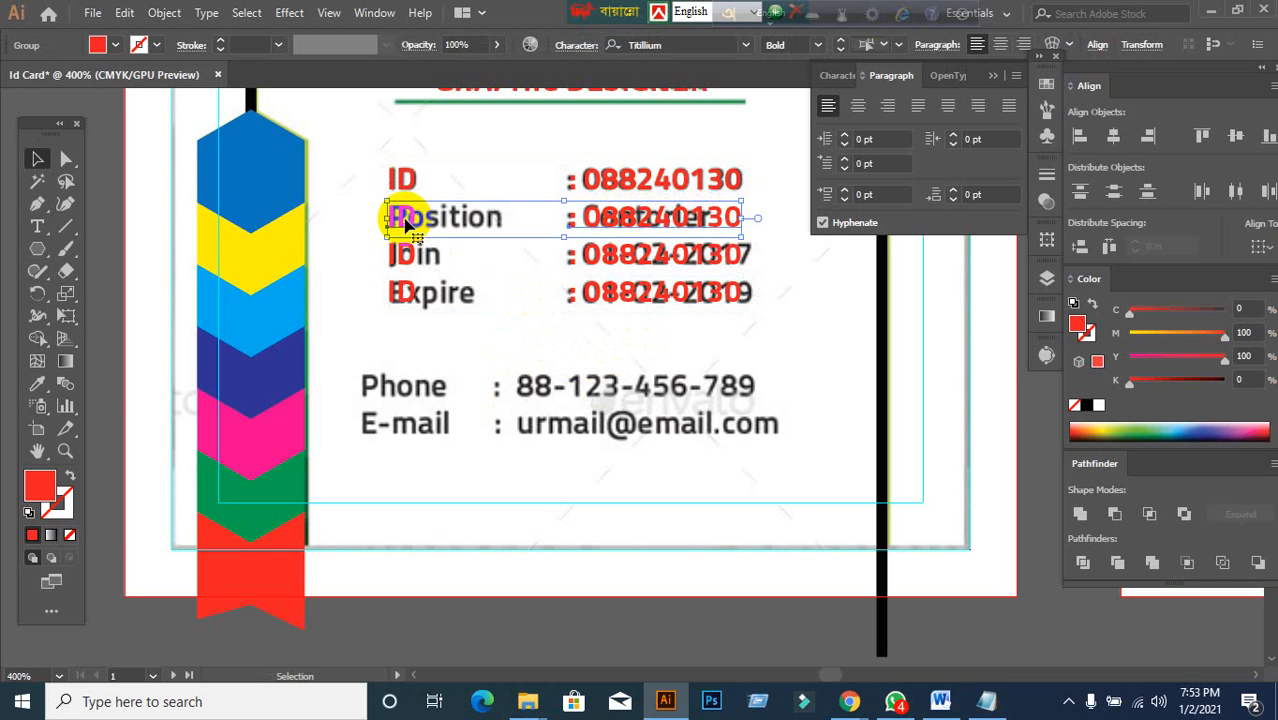
- Ungroup the Position row copy and retype it as POSITION and CONTROLLER
right_click(405, 226)
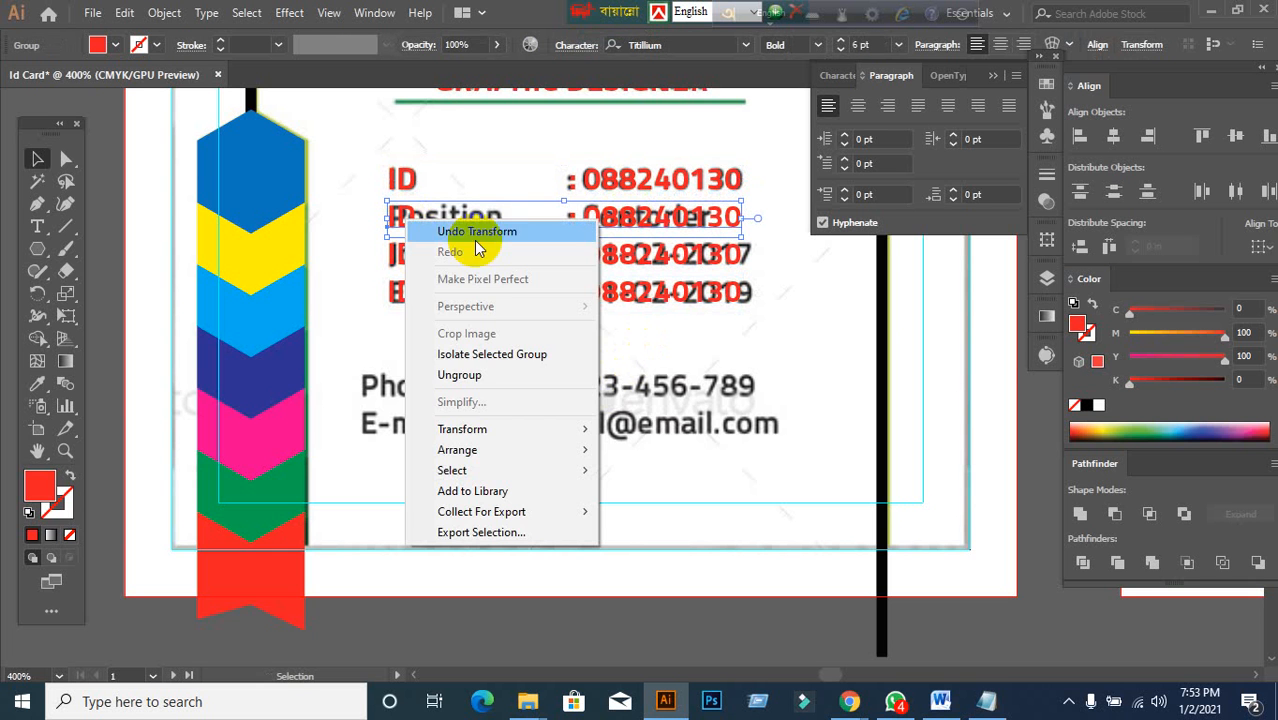
click(446, 378)
click(400, 216)
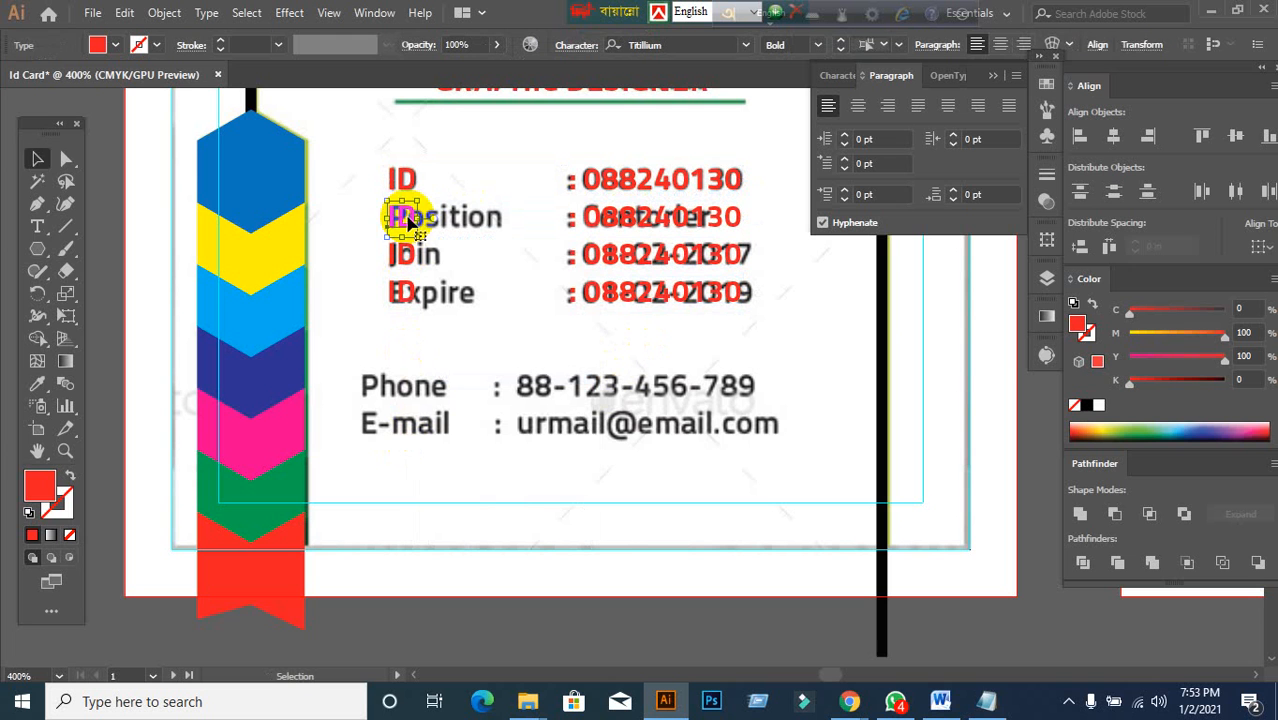
key(t)
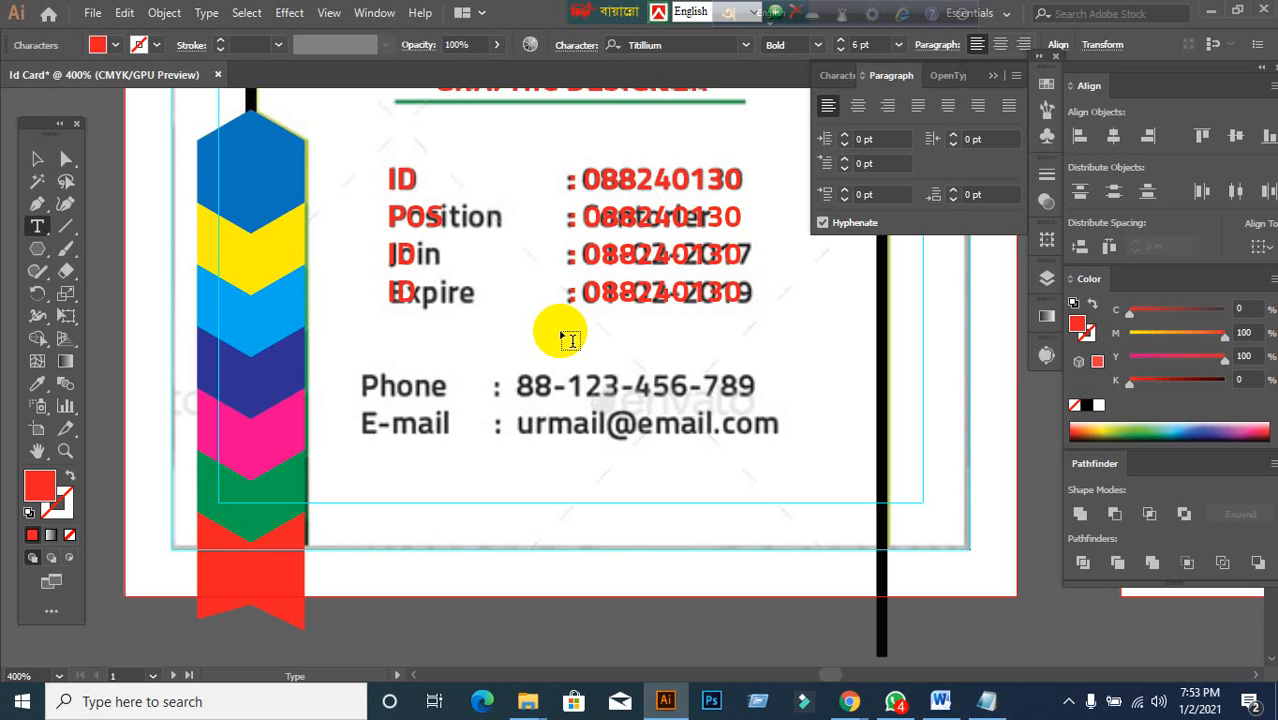
text(TION)
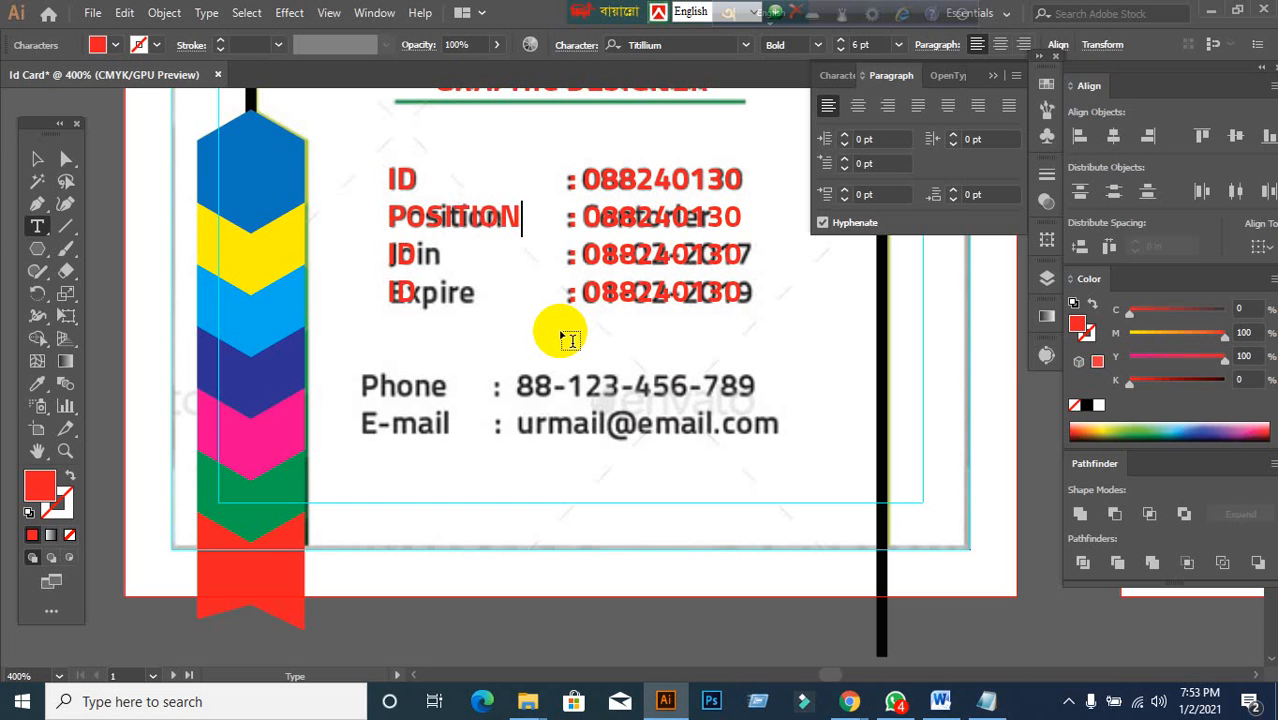
drag(583, 217, 740, 218)
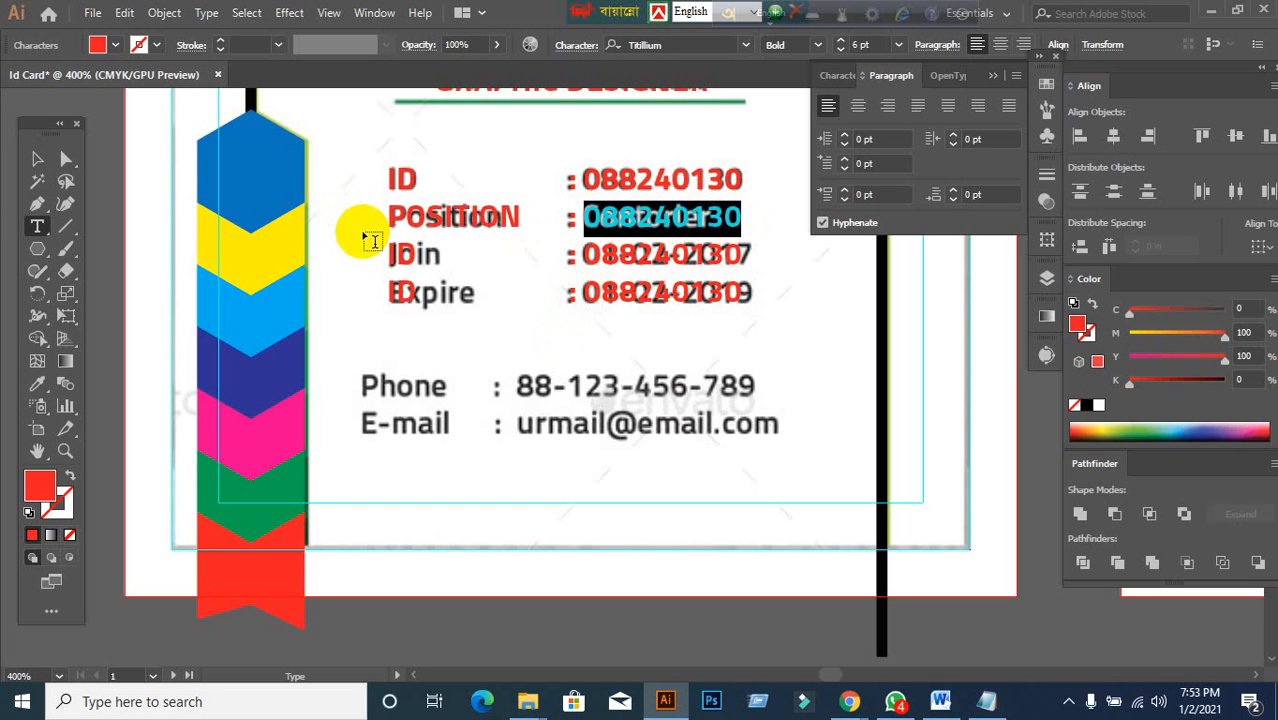
text(Contorler)
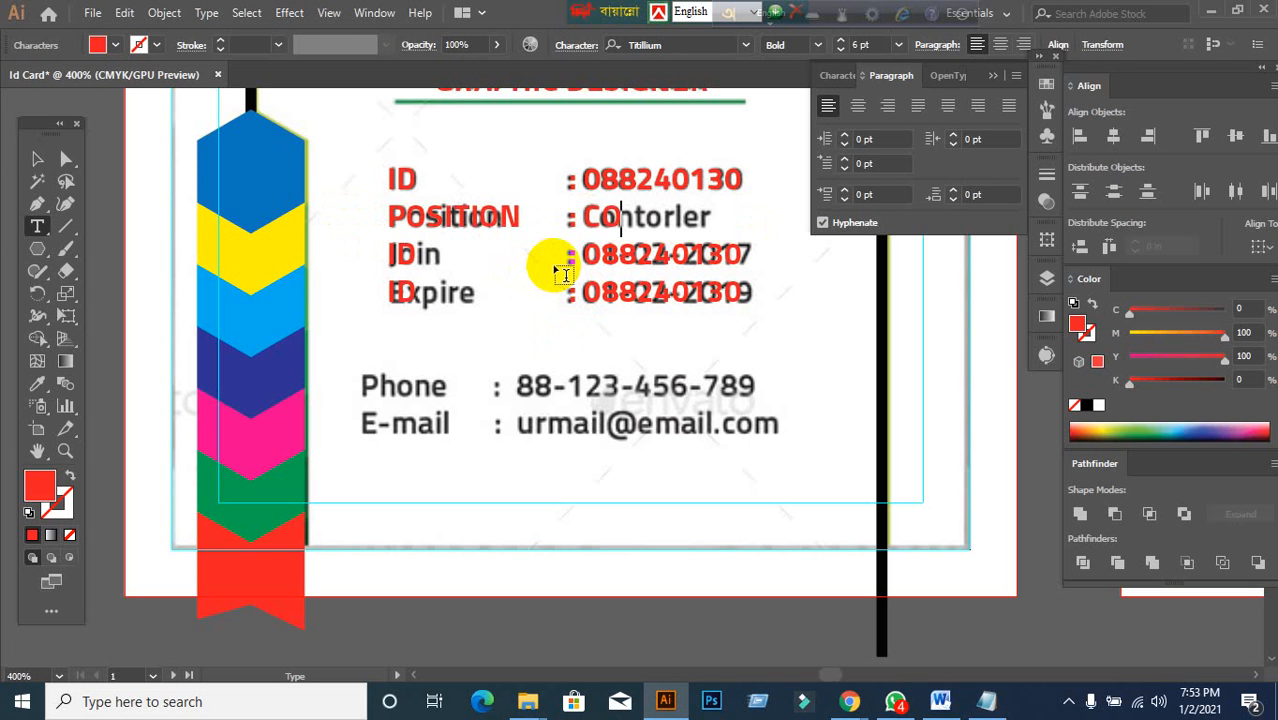
text(NTROLLER)
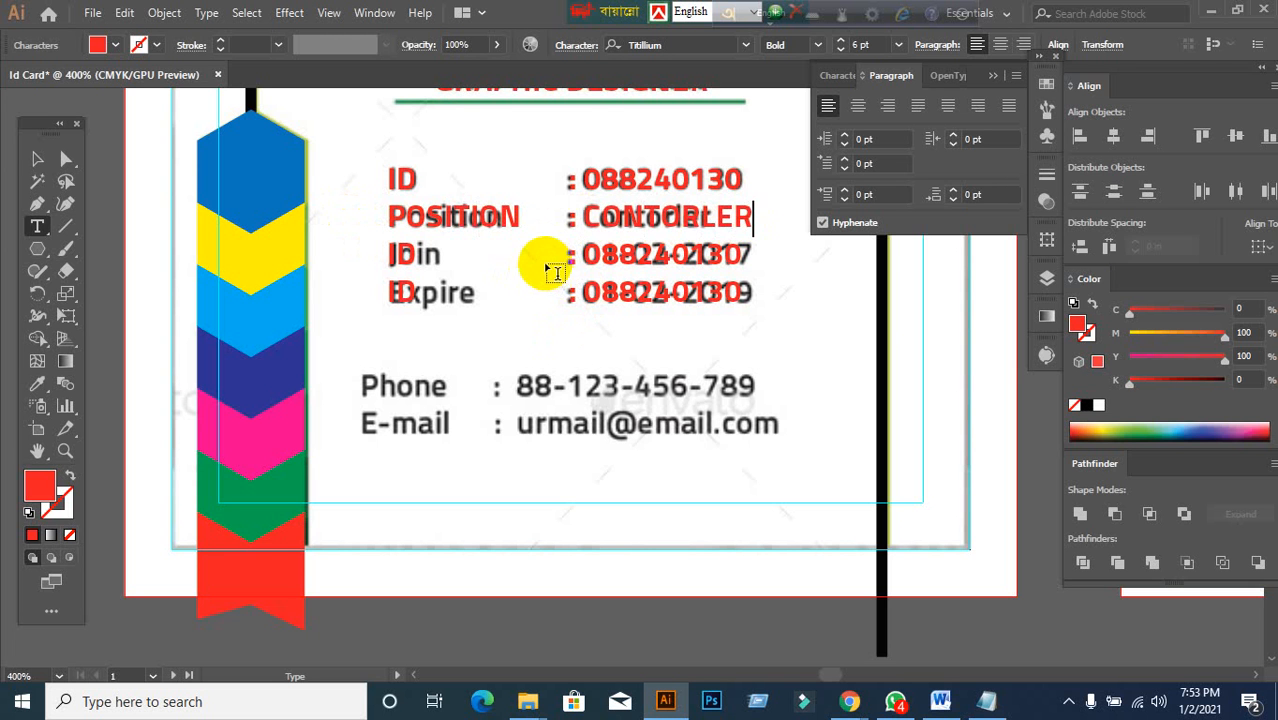
- Retype the Join row copy as JOIN with the date 01-02-2017
drag(576, 256, 599, 252)
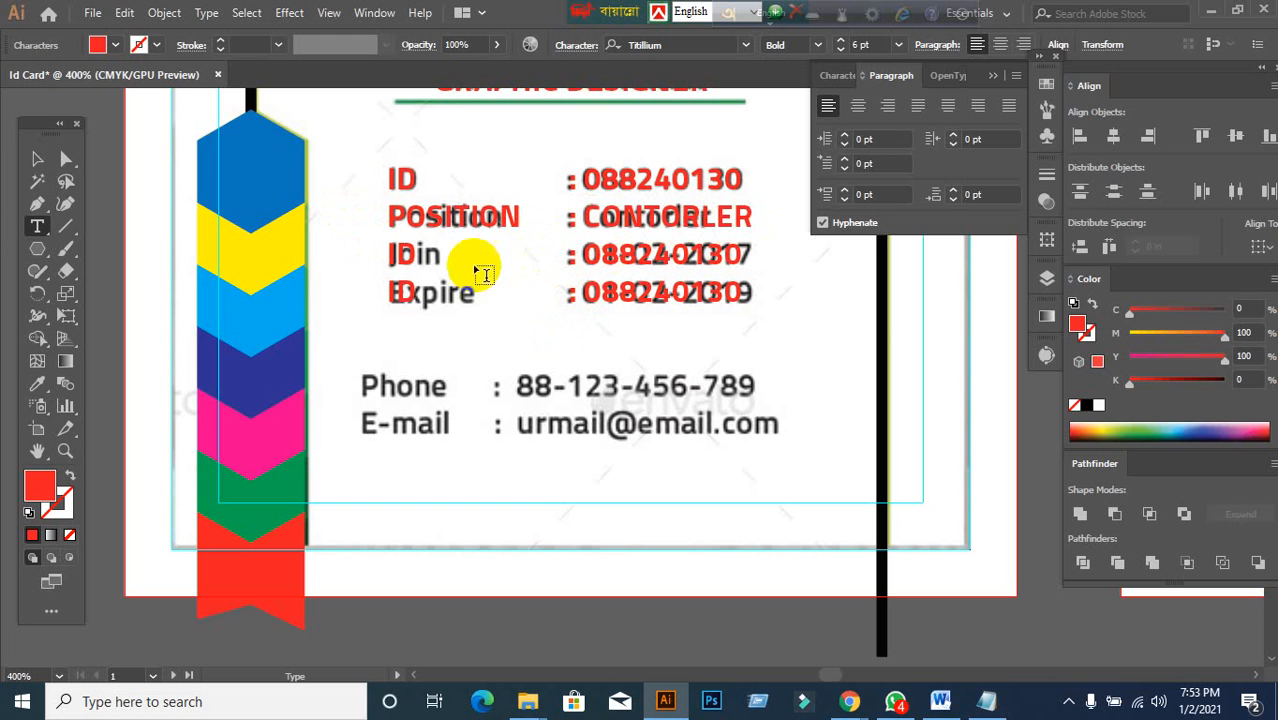
double_click(396, 254)
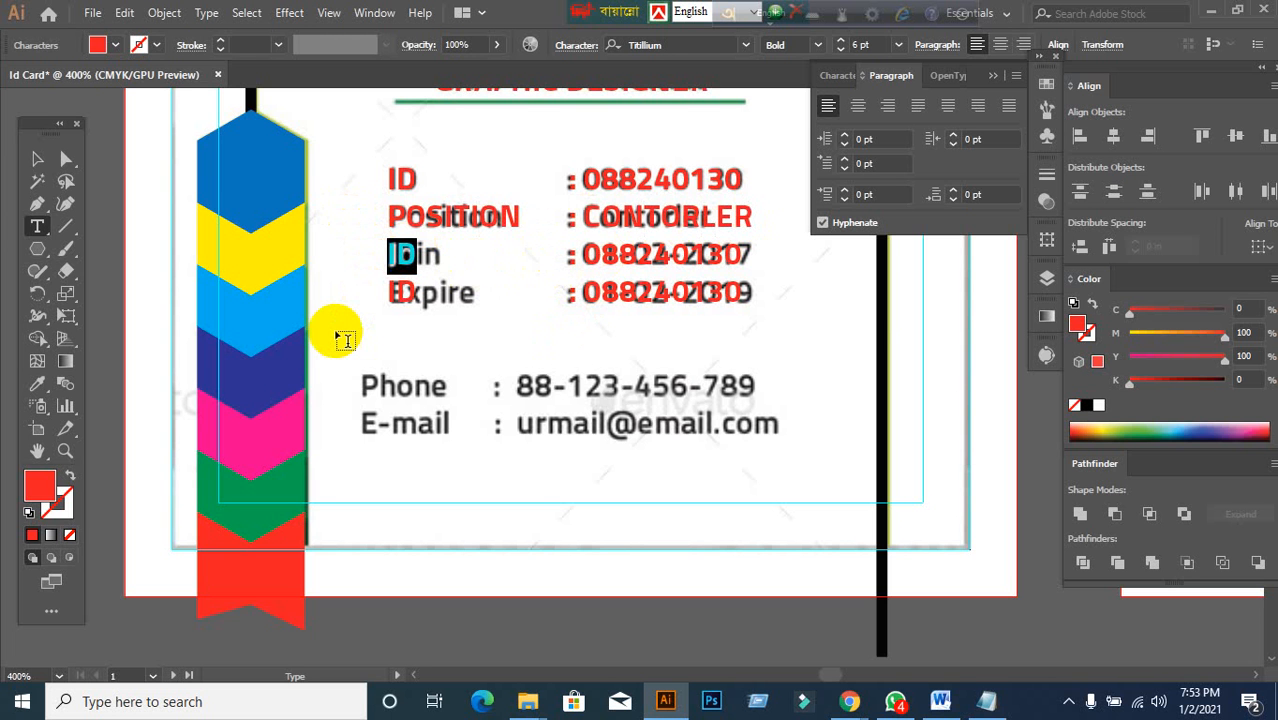
text(JOIN)
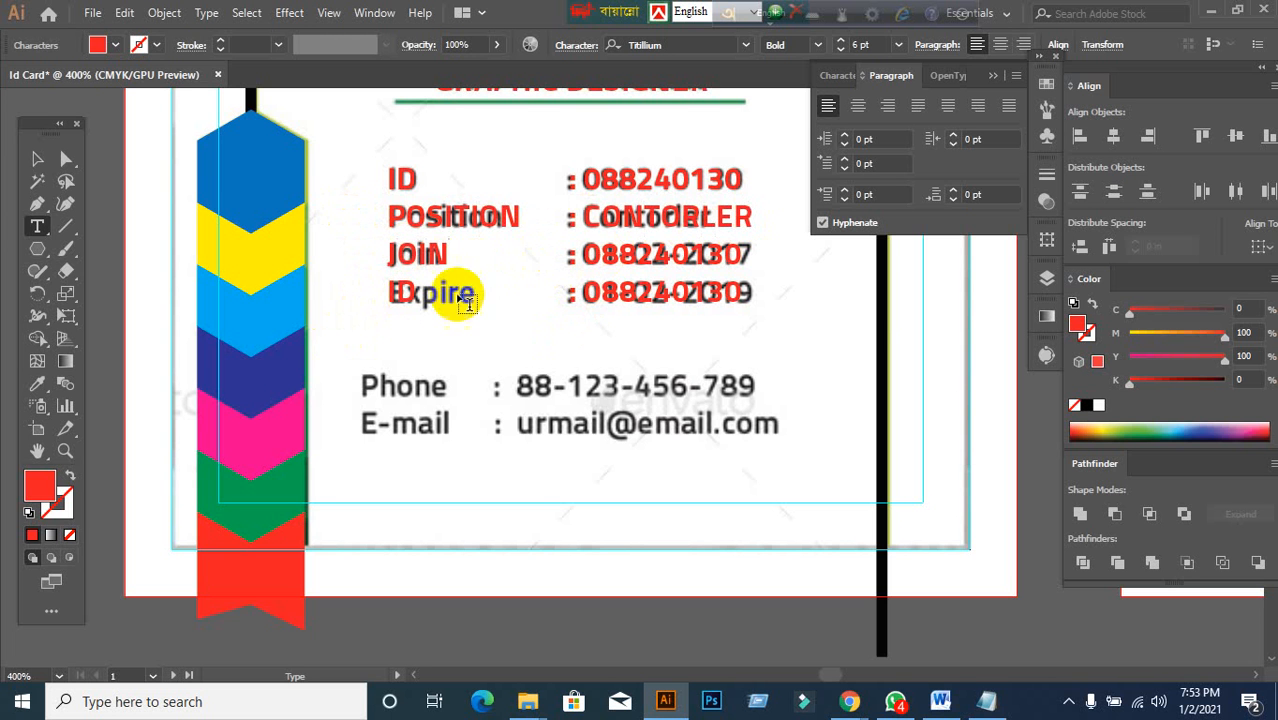
drag(585, 262, 779, 263)
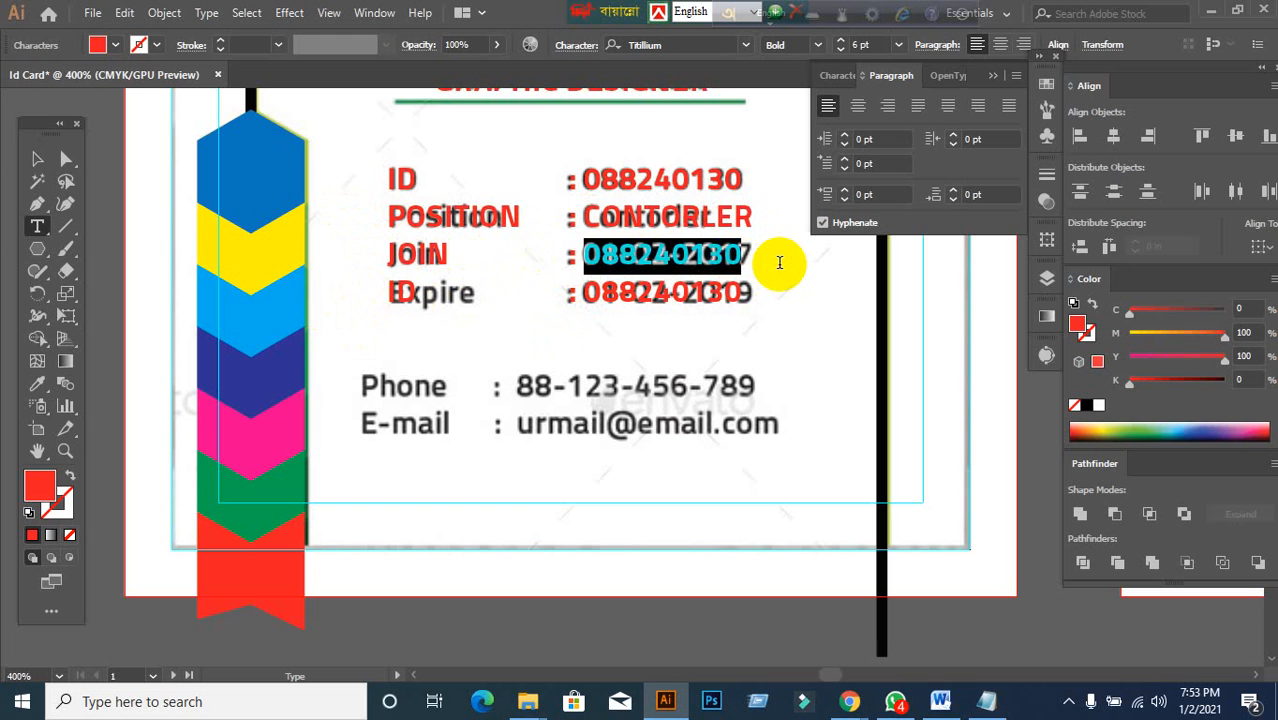
key(BackSpace)
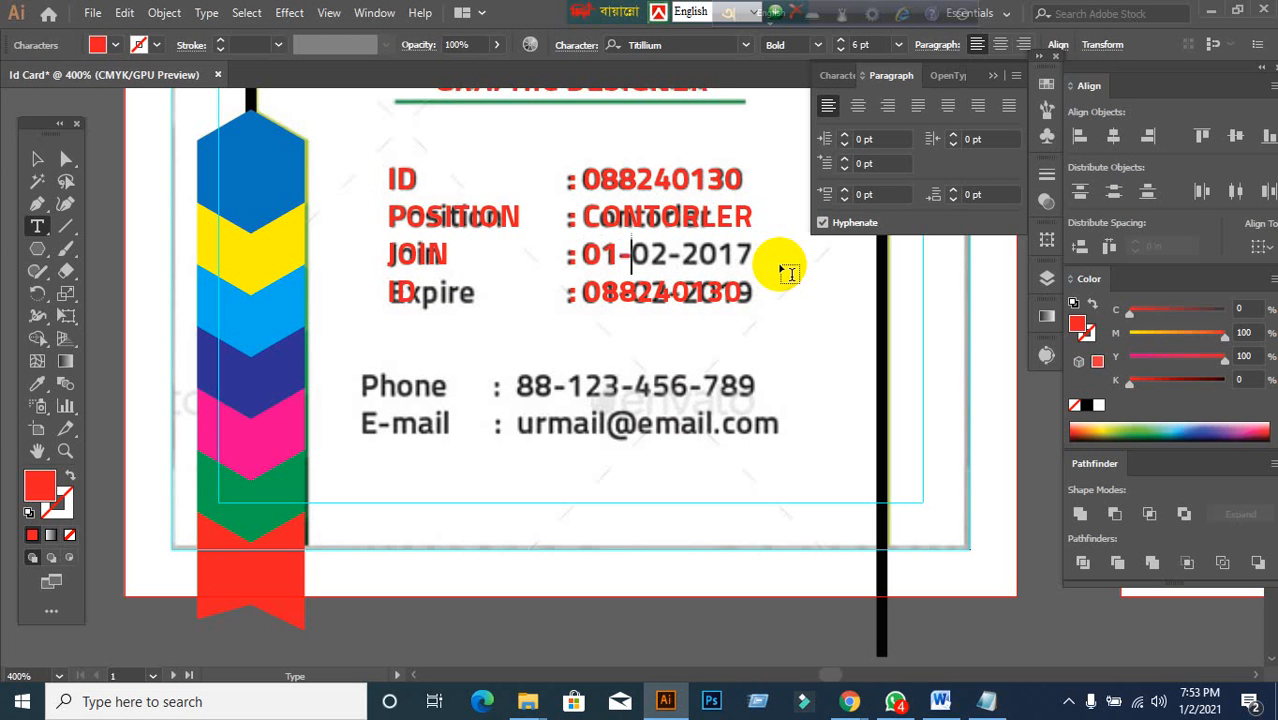
text(01-02-2017)
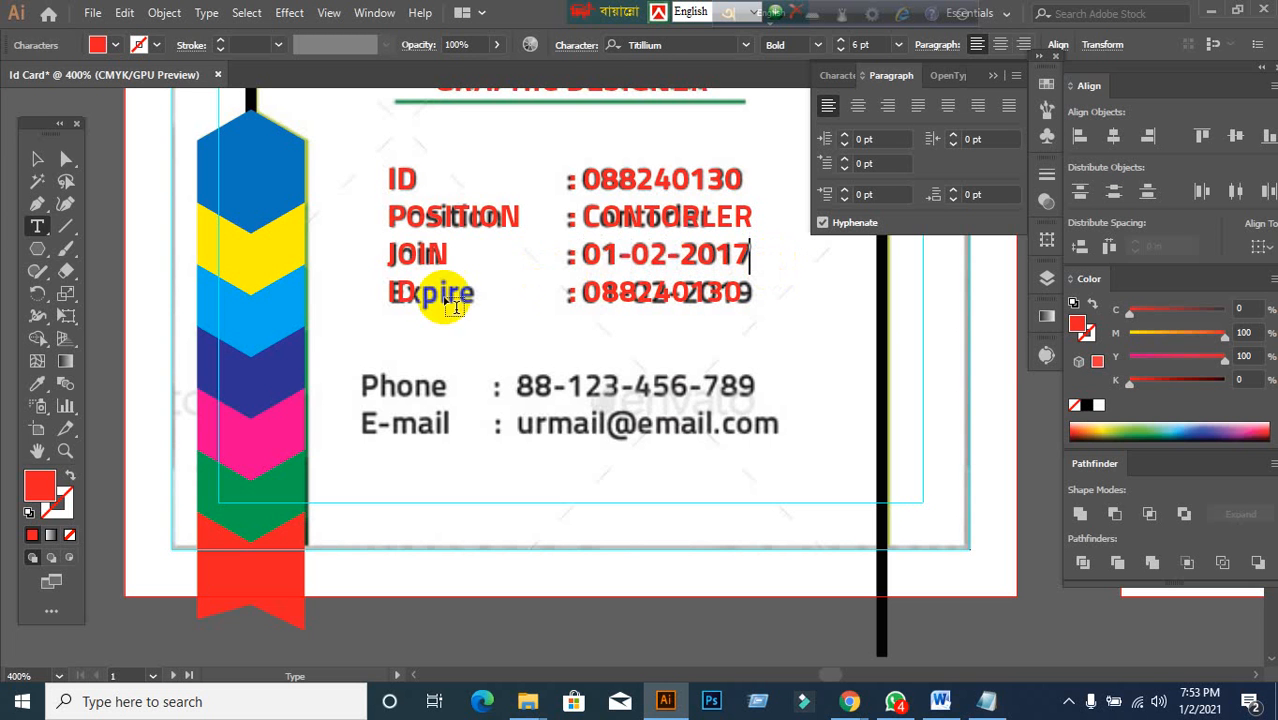
- Retype the Expire row copy as EXPIRE with the date 01-02-2019
drag(411, 292, 398, 320)
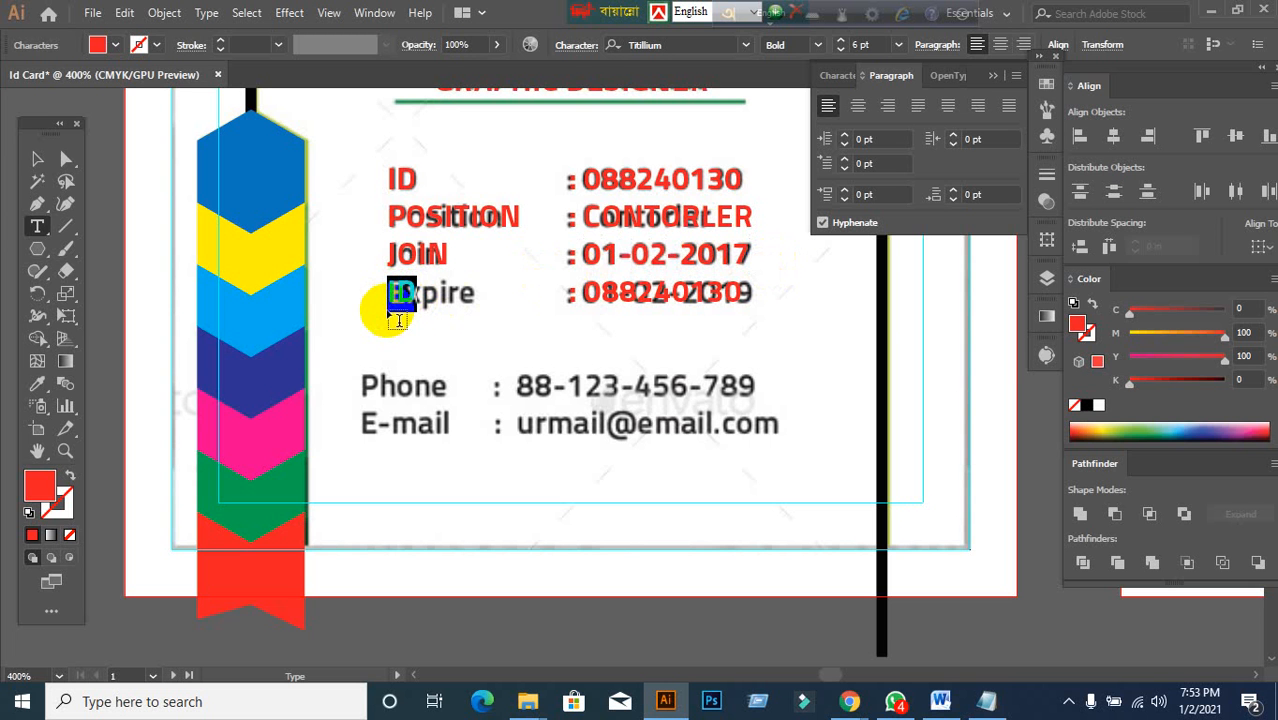
text(EXPIRE)
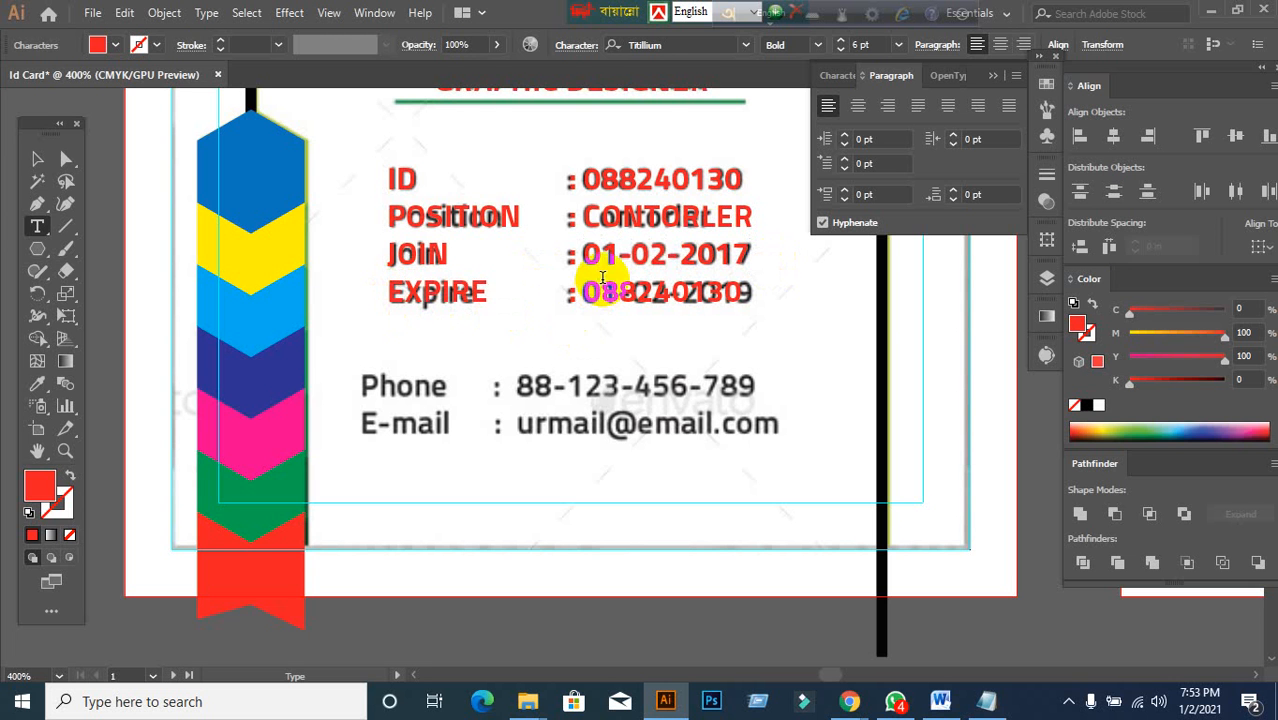
drag(577, 298, 770, 292)
key(BackSpace)
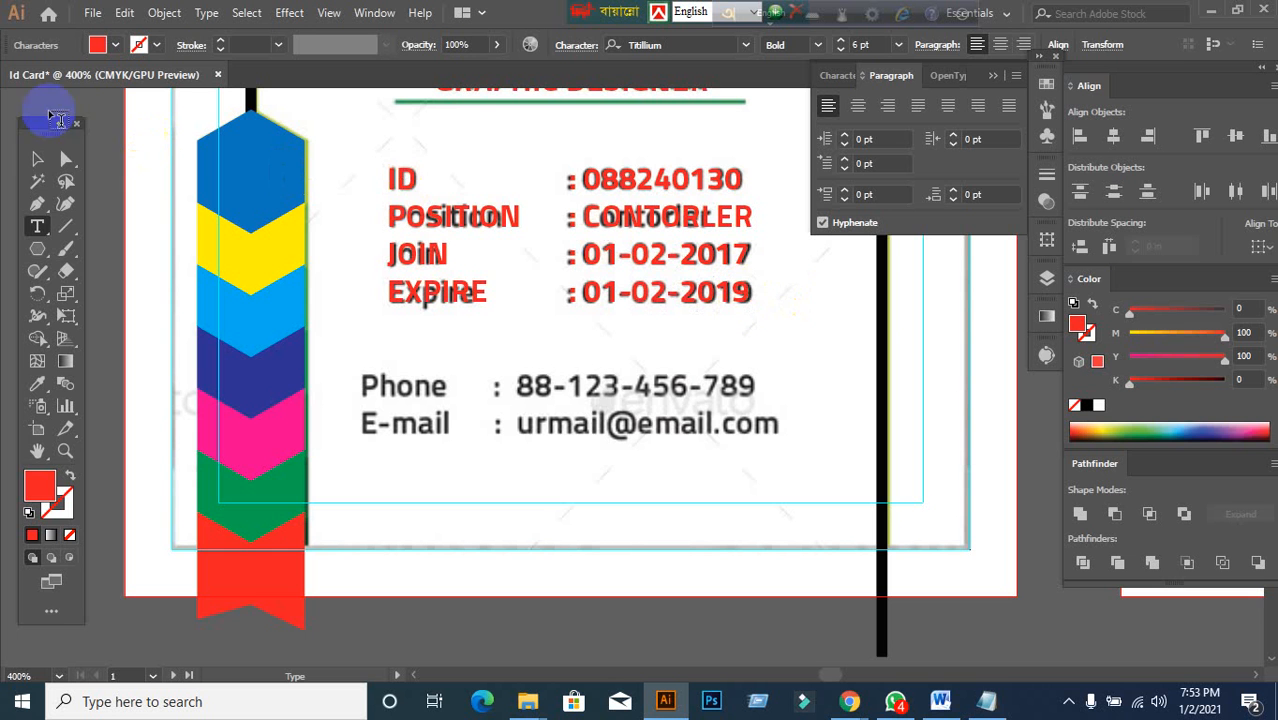
click(50, 157)
click(412, 340)
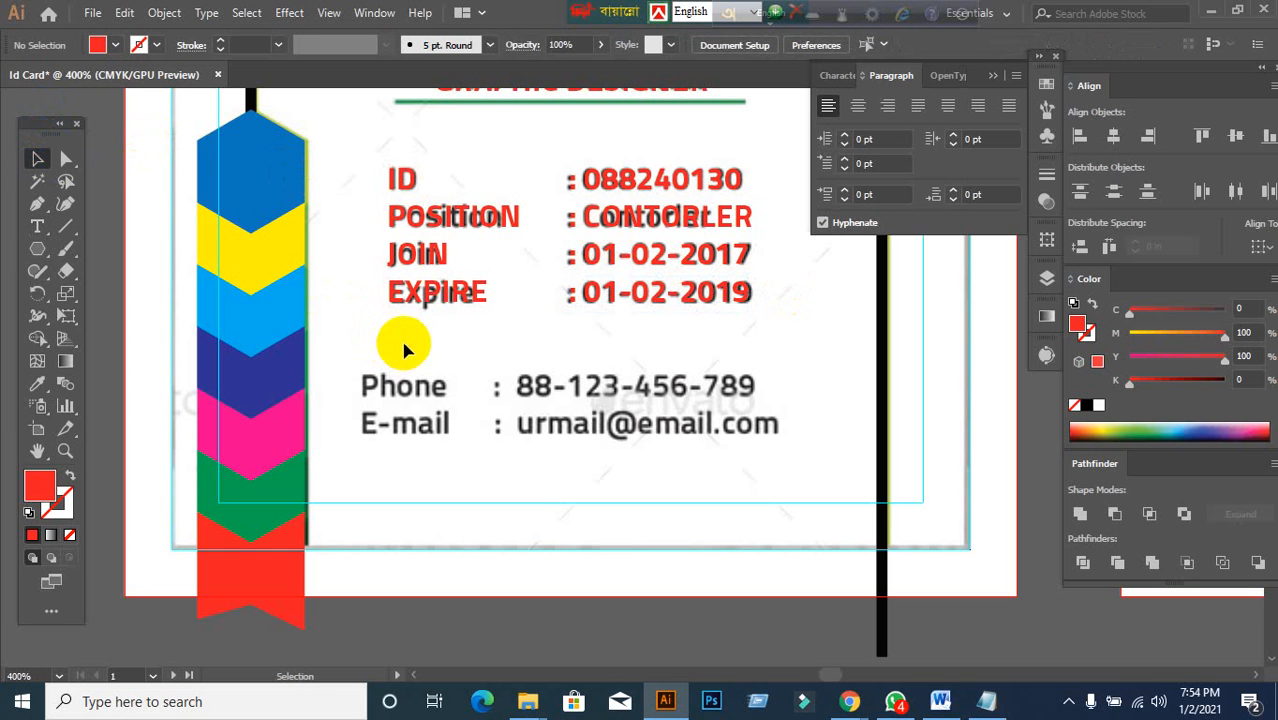
- Turn off All Caps on the POSITION label so it reads Position
click(445, 217)
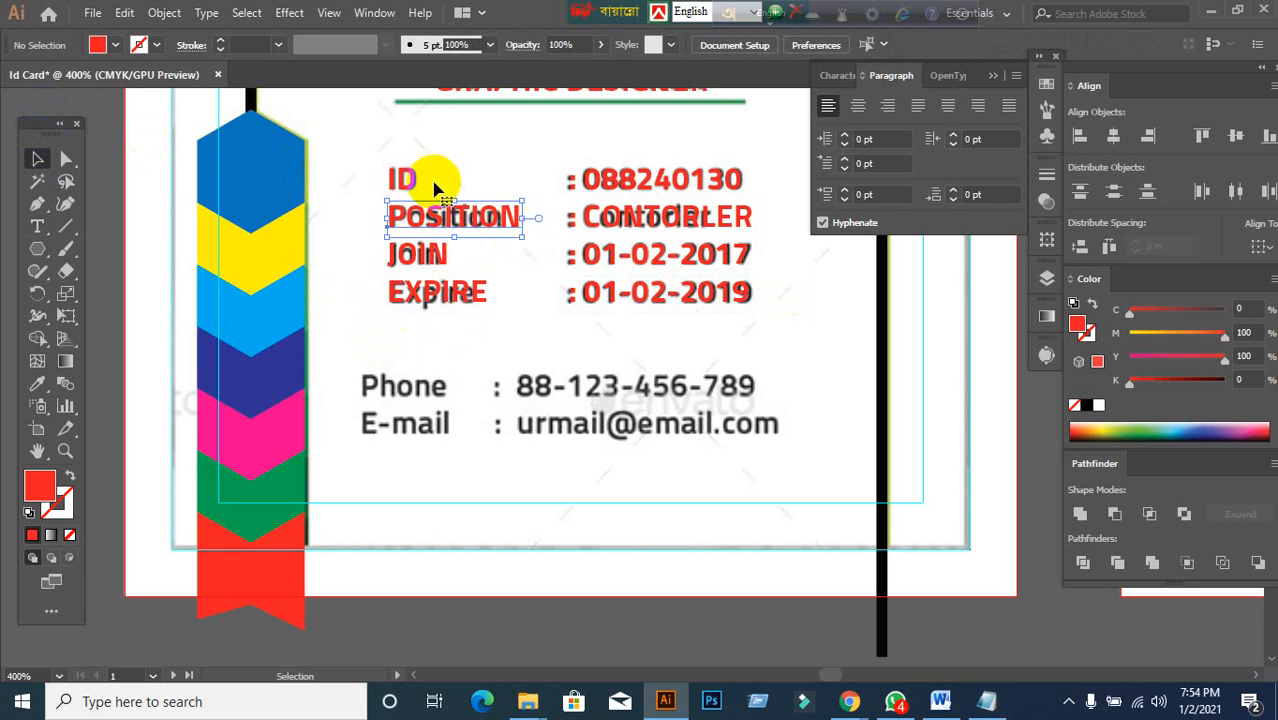
click(838, 76)
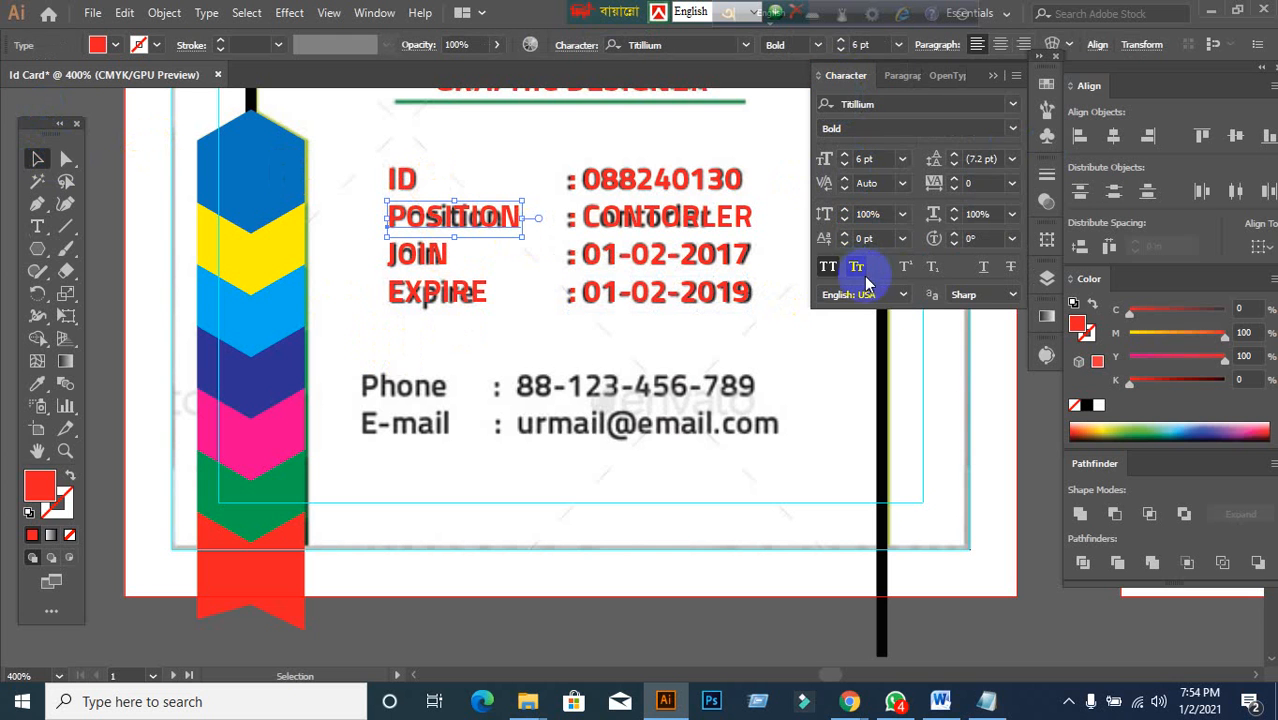
click(830, 268)
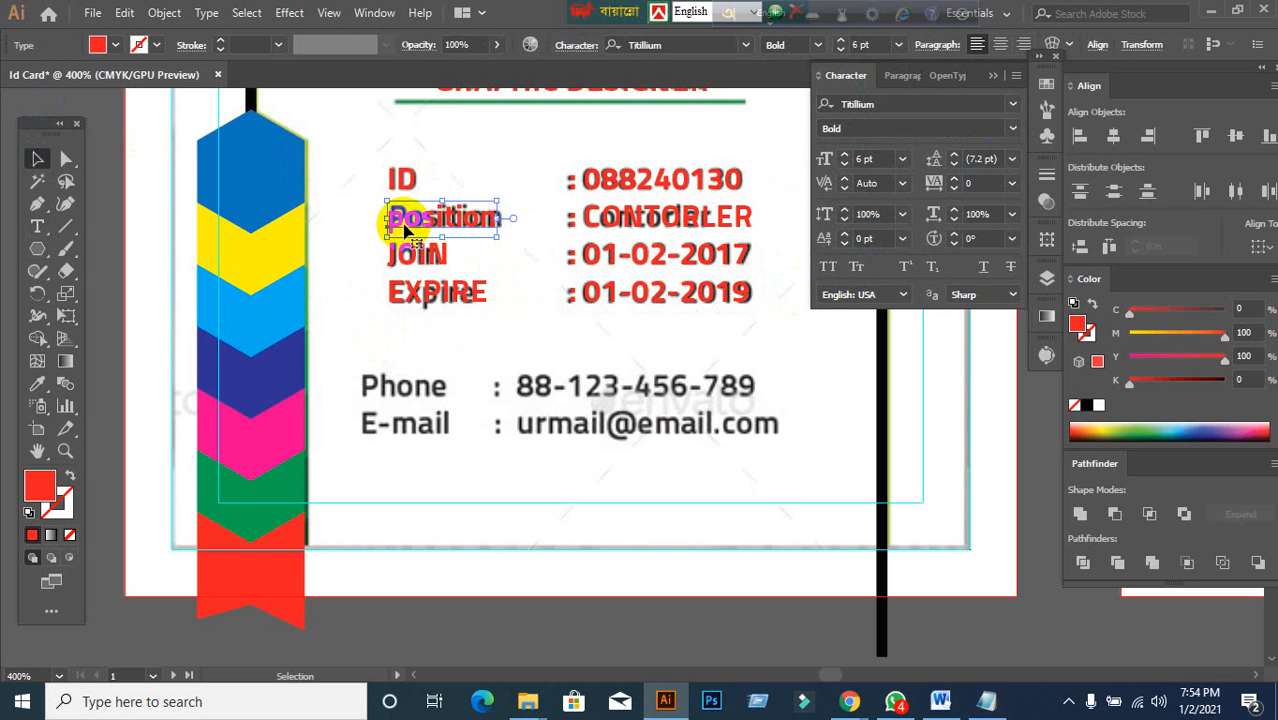
double_click(405, 228)
drag(388, 218, 406, 218)
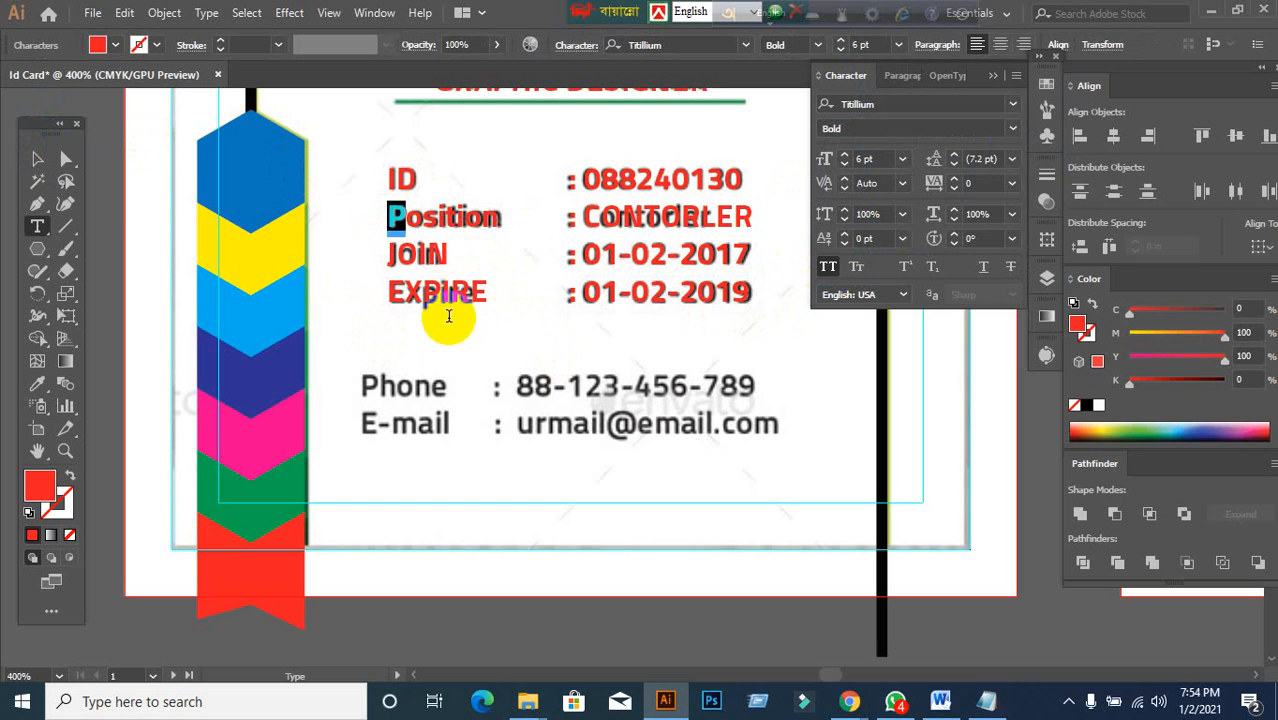
click(40, 160)
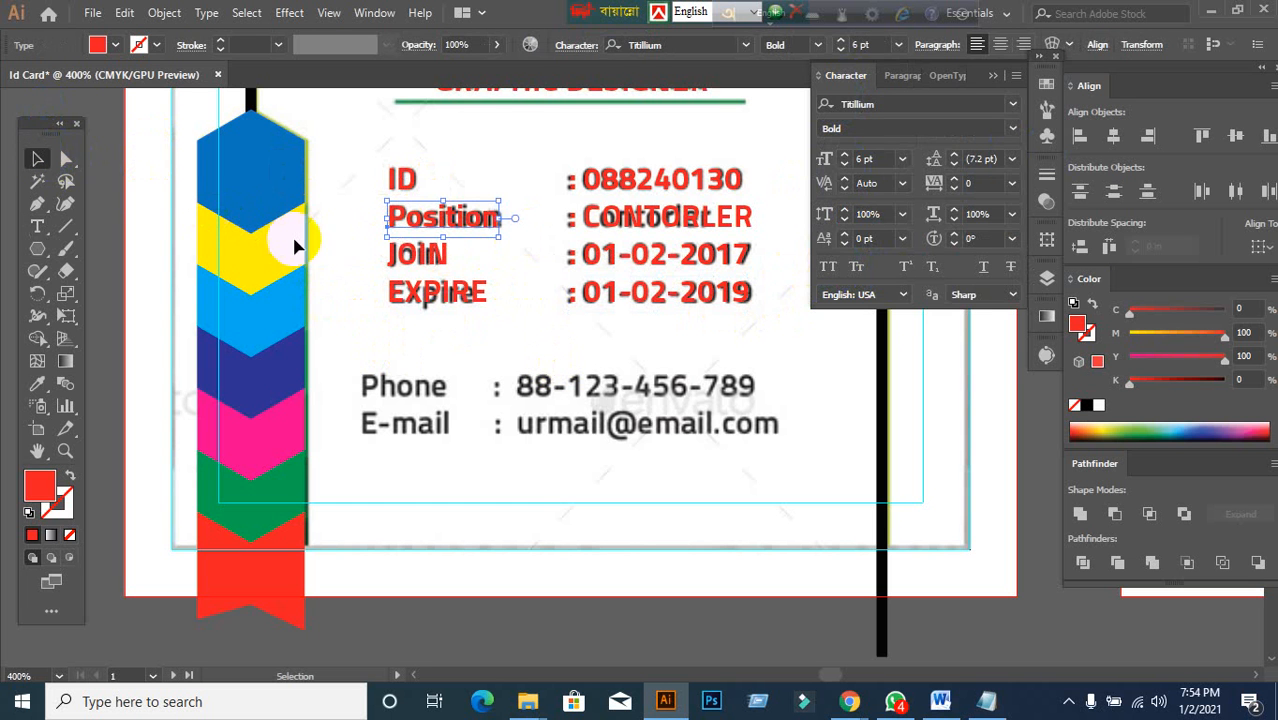
- Turn off All Caps on the JOIN label and capitalise its J to read Join
click(398, 256)
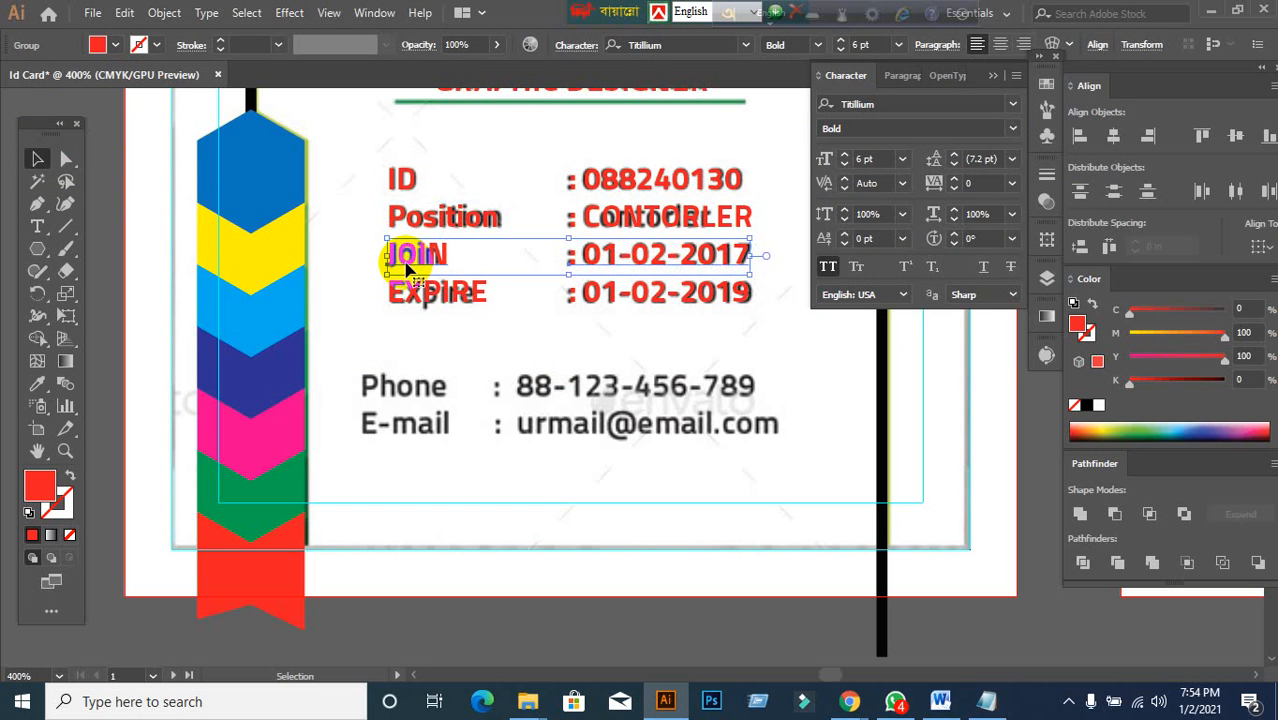
click(828, 266)
click(37, 226)
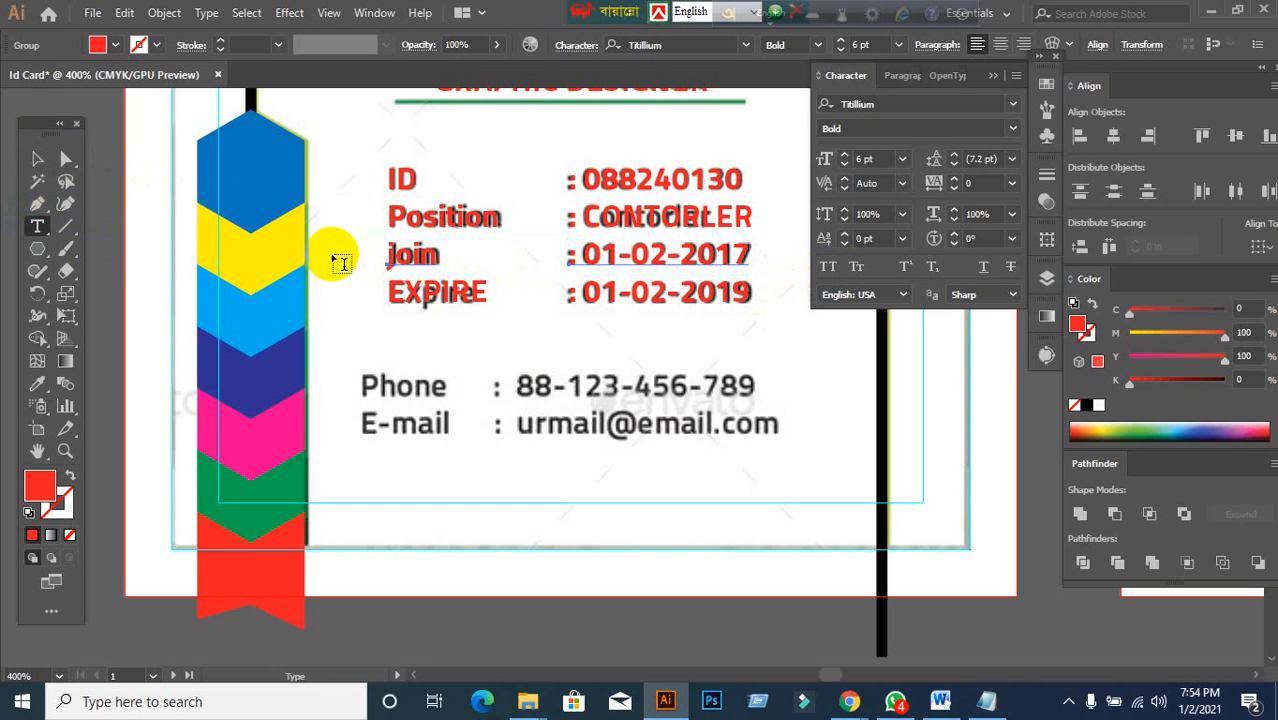
click(391, 257)
drag(391, 257, 380, 257)
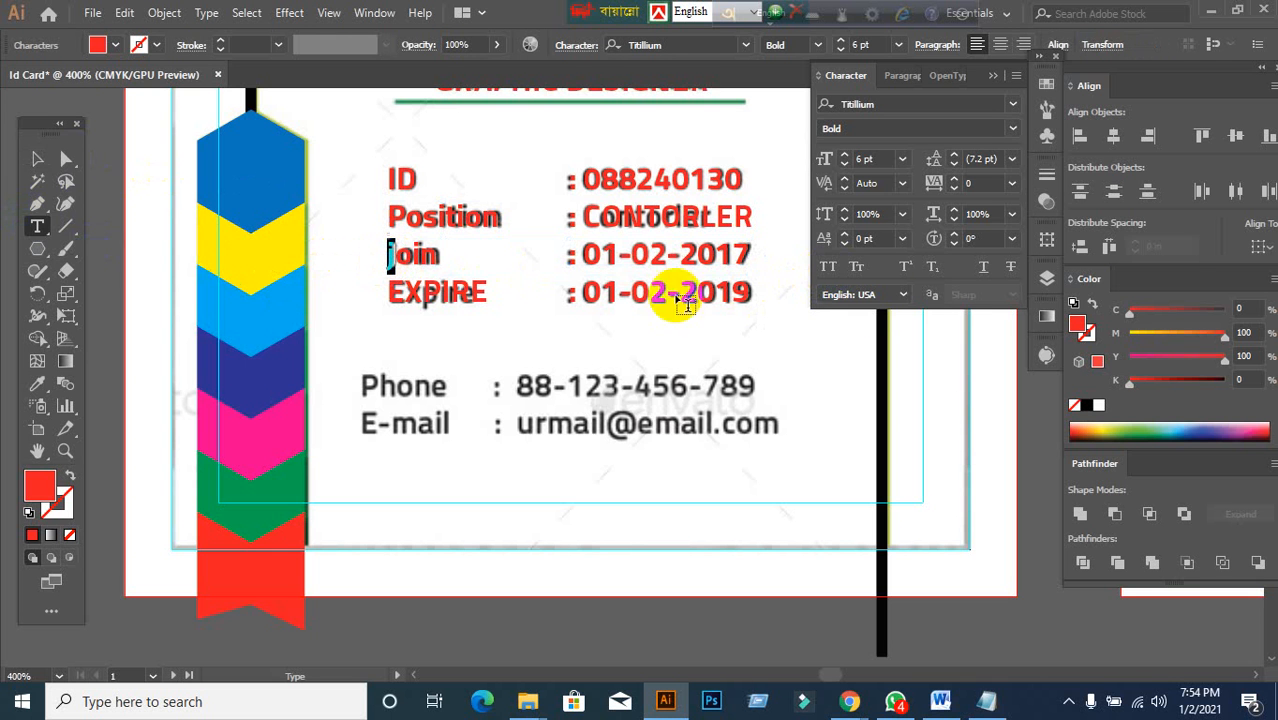
click(828, 266)
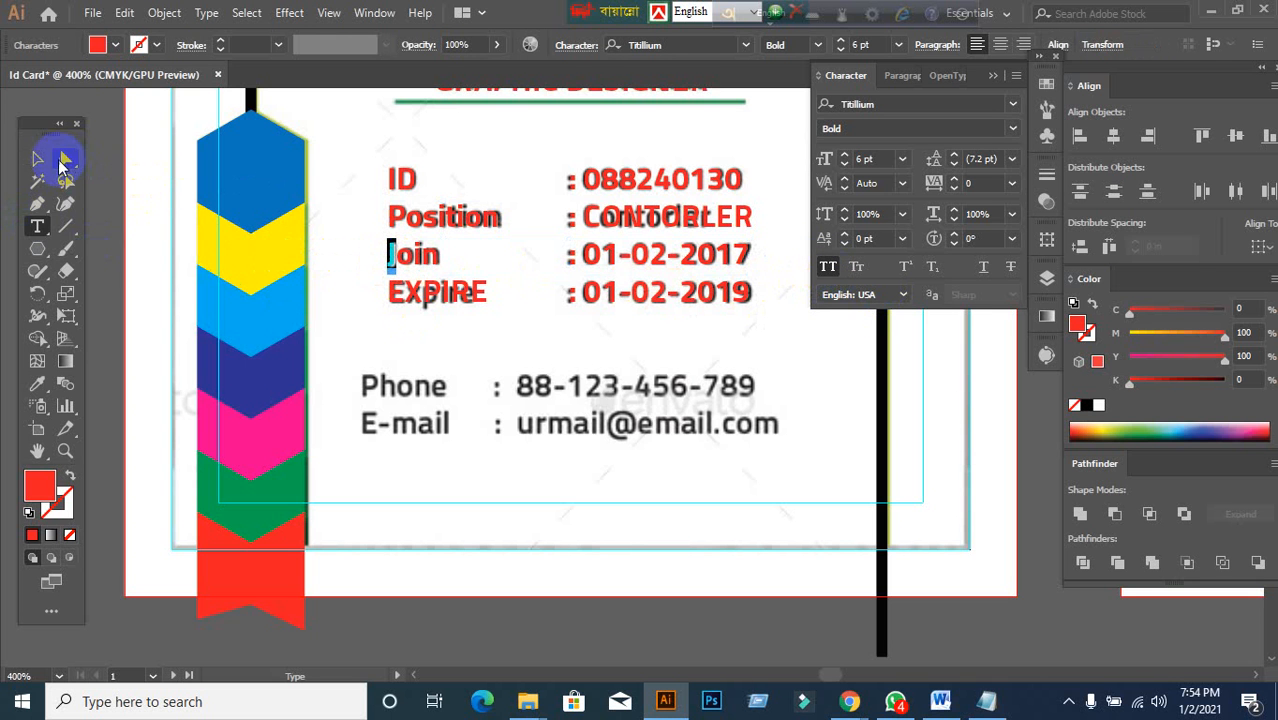
click(38, 158)
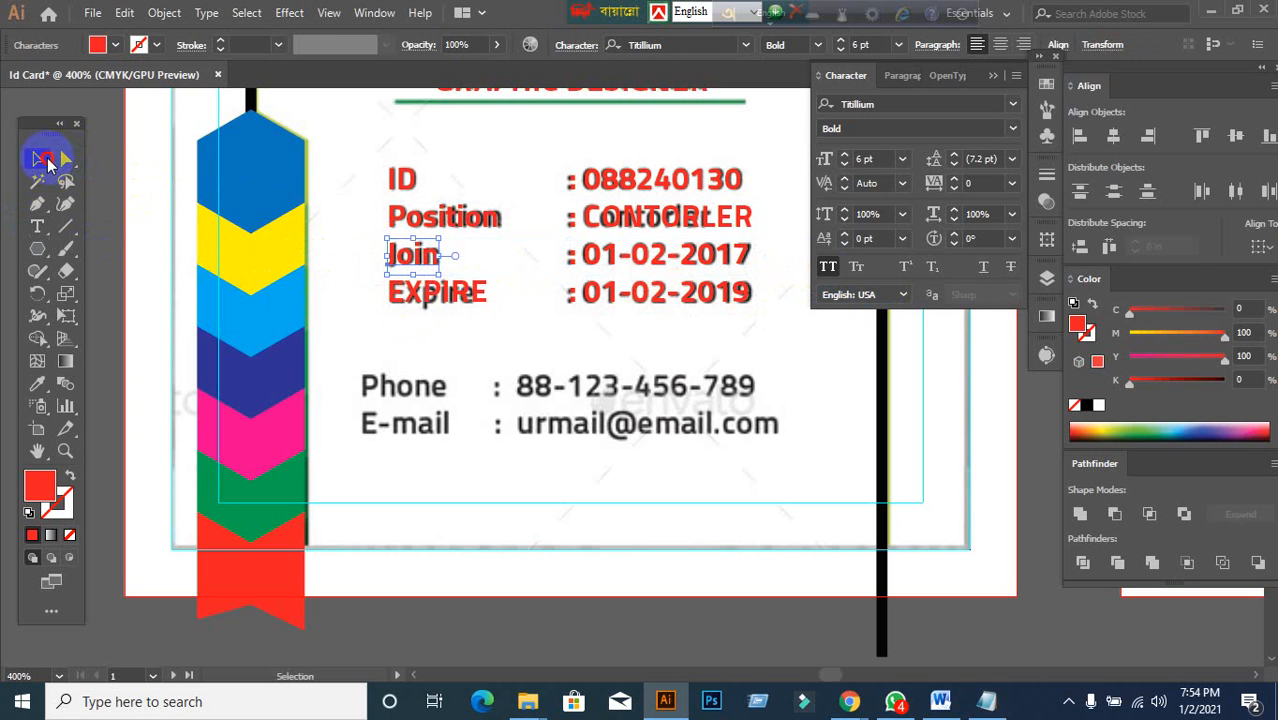
- Turn off All Caps on the EXPIRE label so it reads Expire
click(428, 292)
click(826, 266)
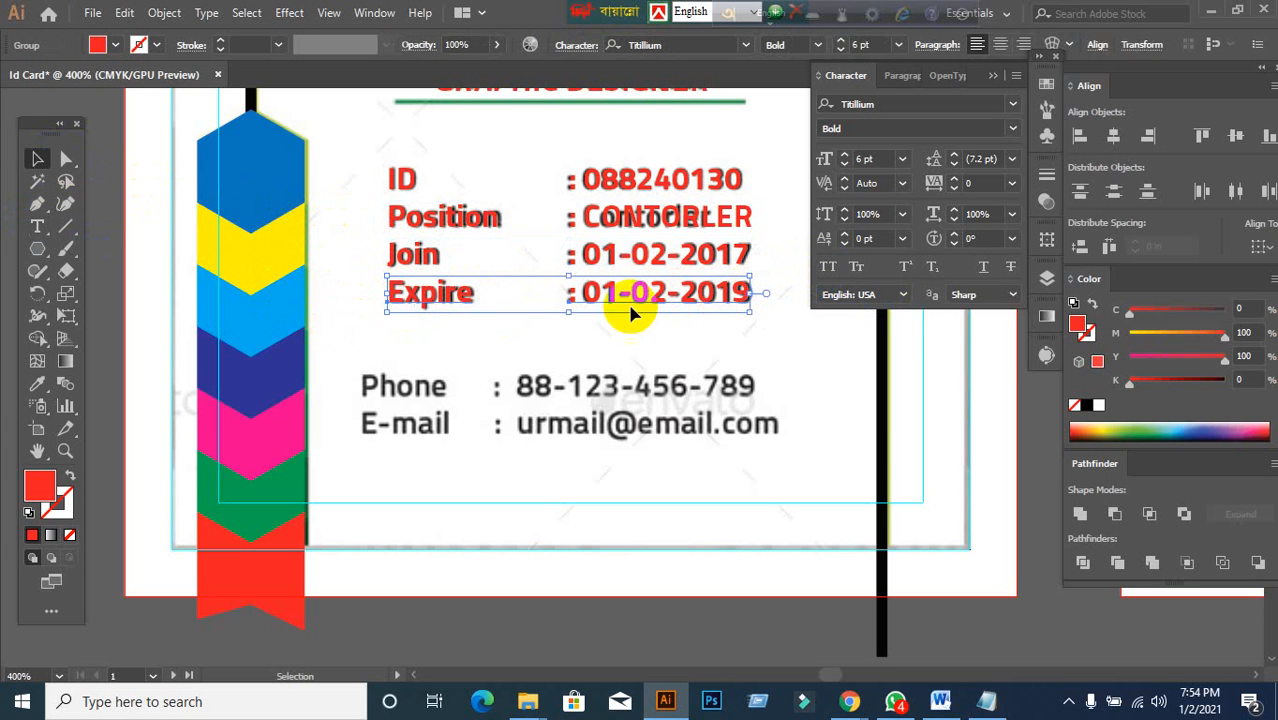
click(571, 342)
click(658, 217)
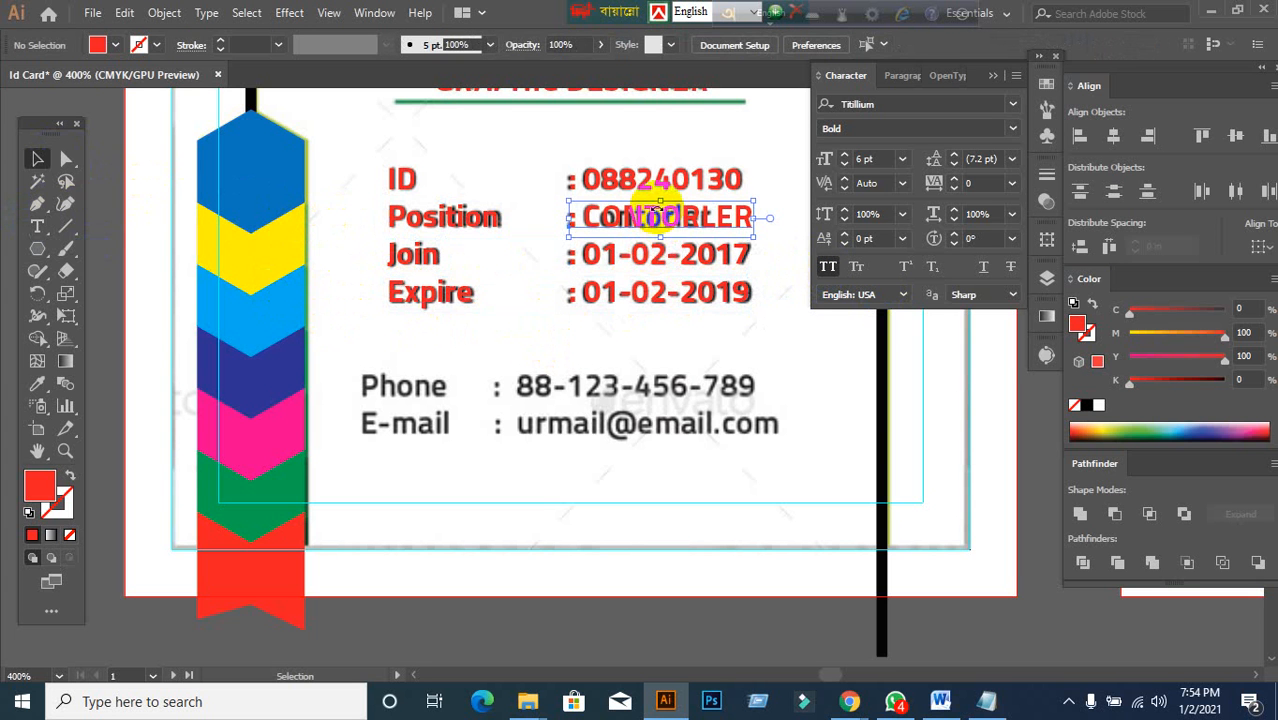
click(597, 183)
click(364, 345)
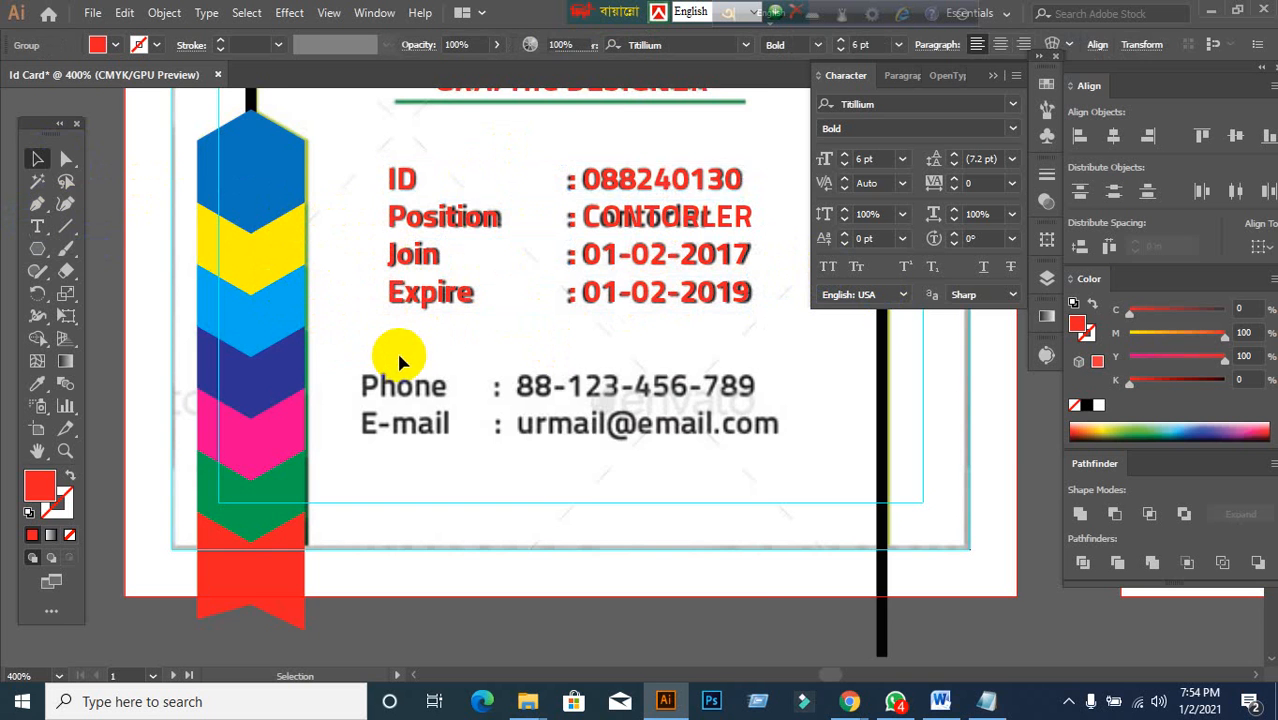
scroll(398, 362, down, 1)
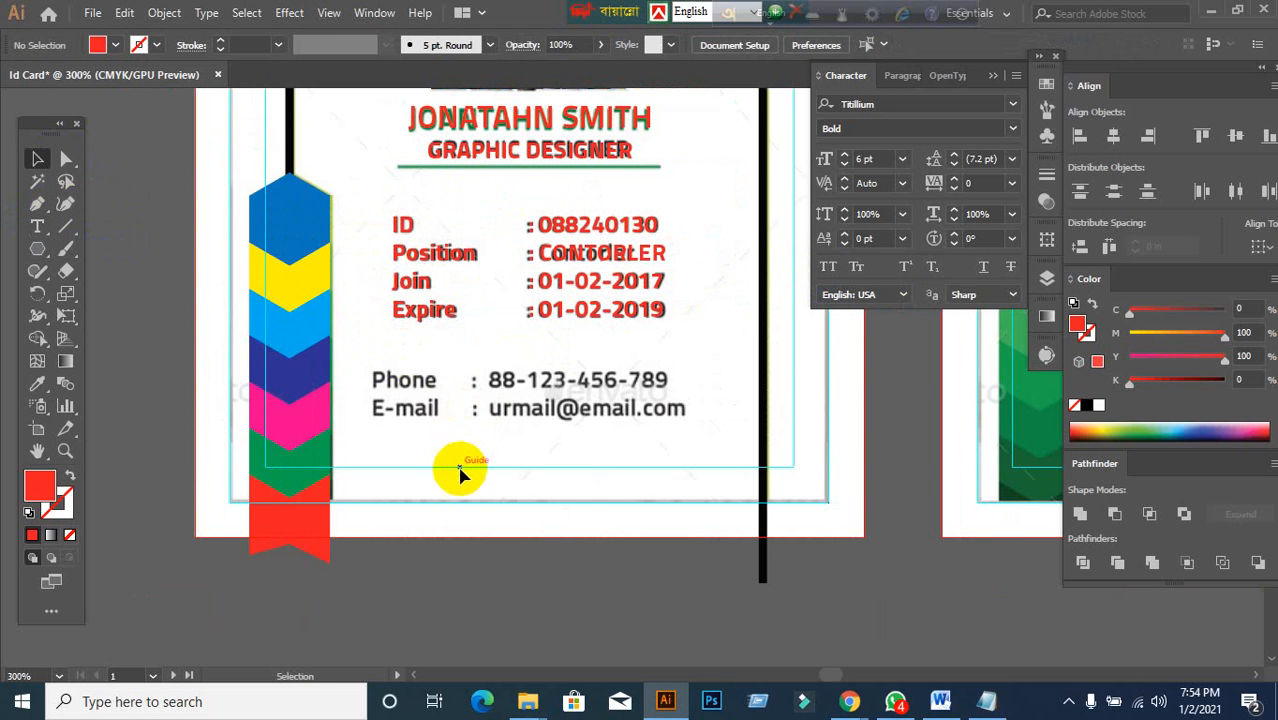
drag(460, 474, 465, 416)
click(455, 262)
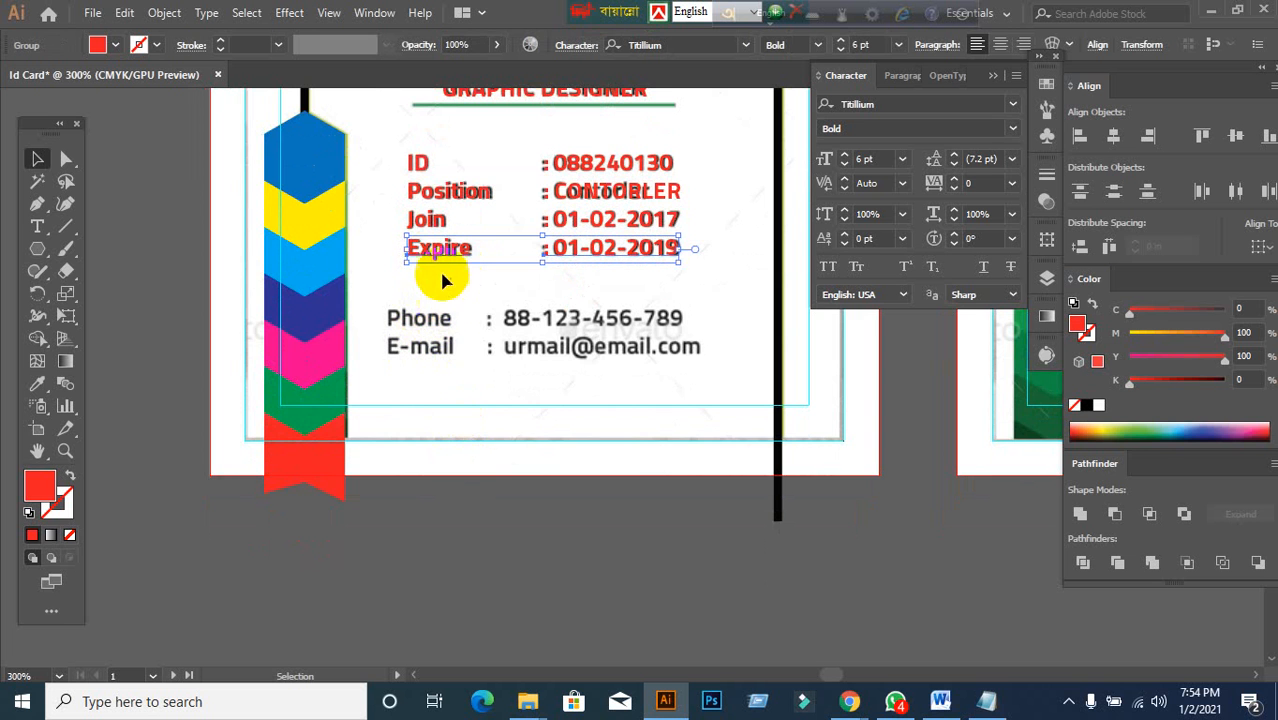
scroll(444, 283, up, 1)
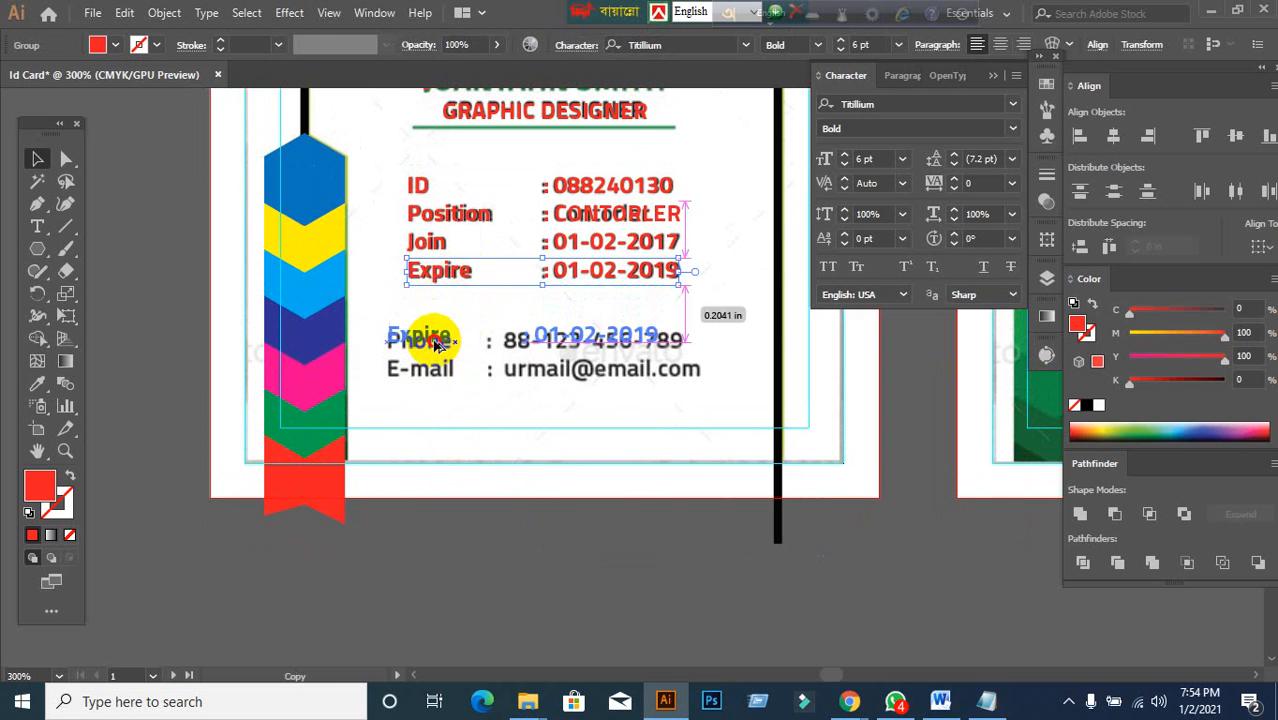
click(442, 394)
scroll(446, 428, down, 2)
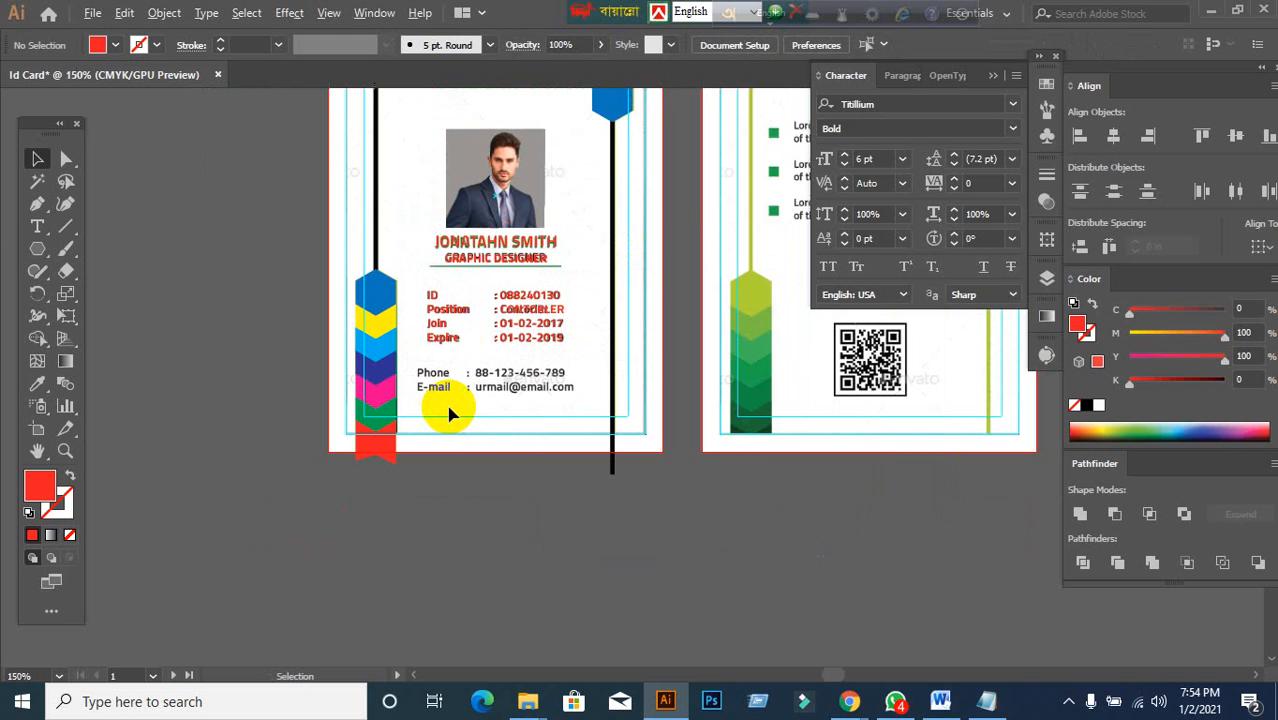
scroll(448, 414, up, 3)
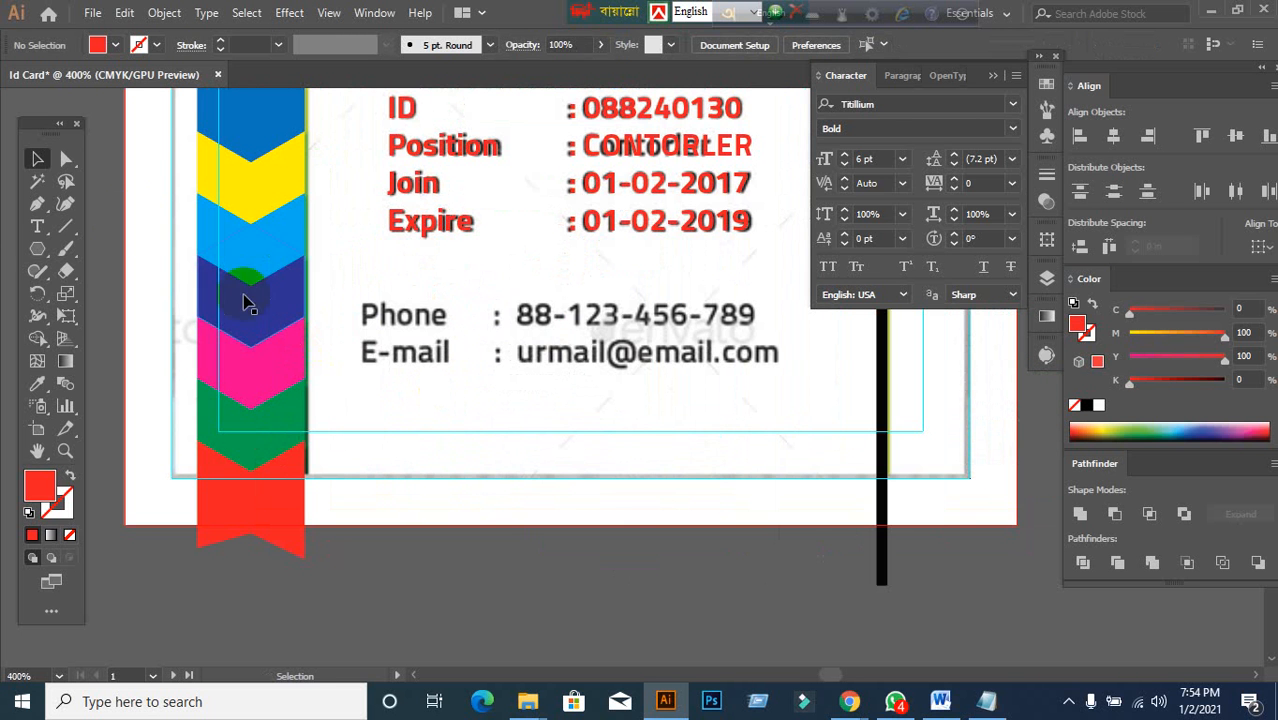
- Type a new 'Phone' label with a capital P and move it onto the template's Phone label
click(36, 230)
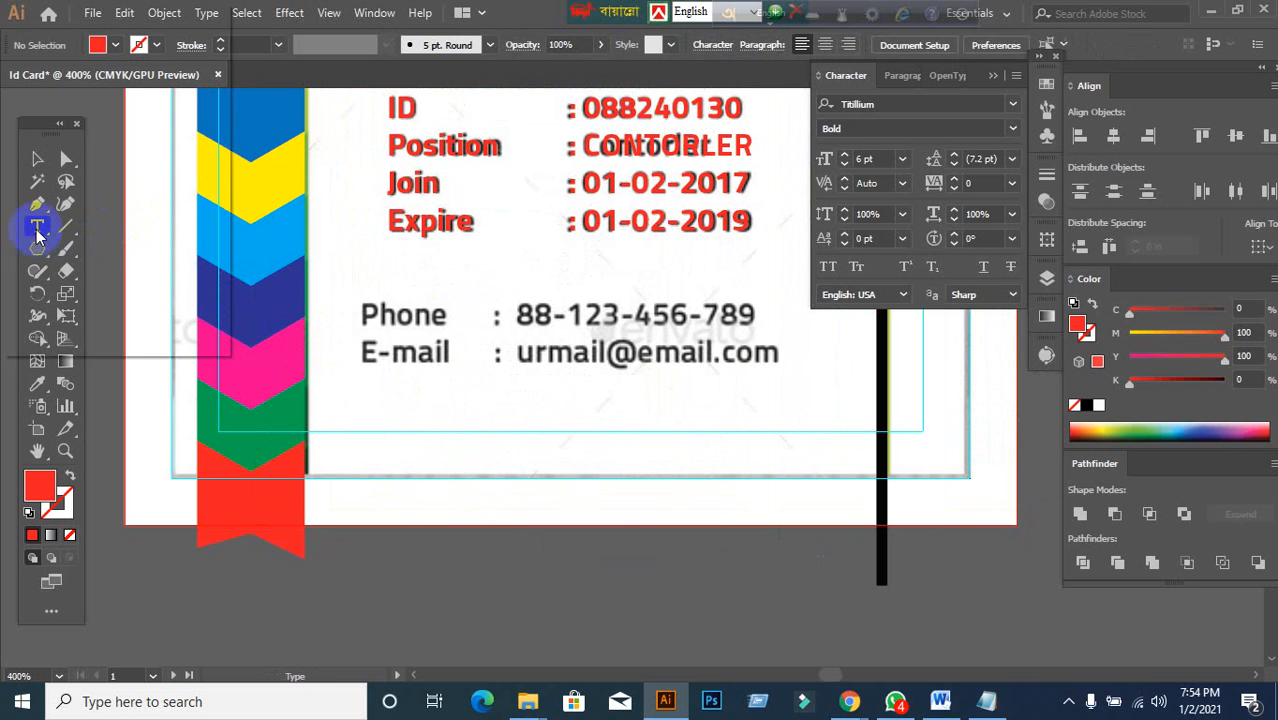
click(380, 396)
text(phone)
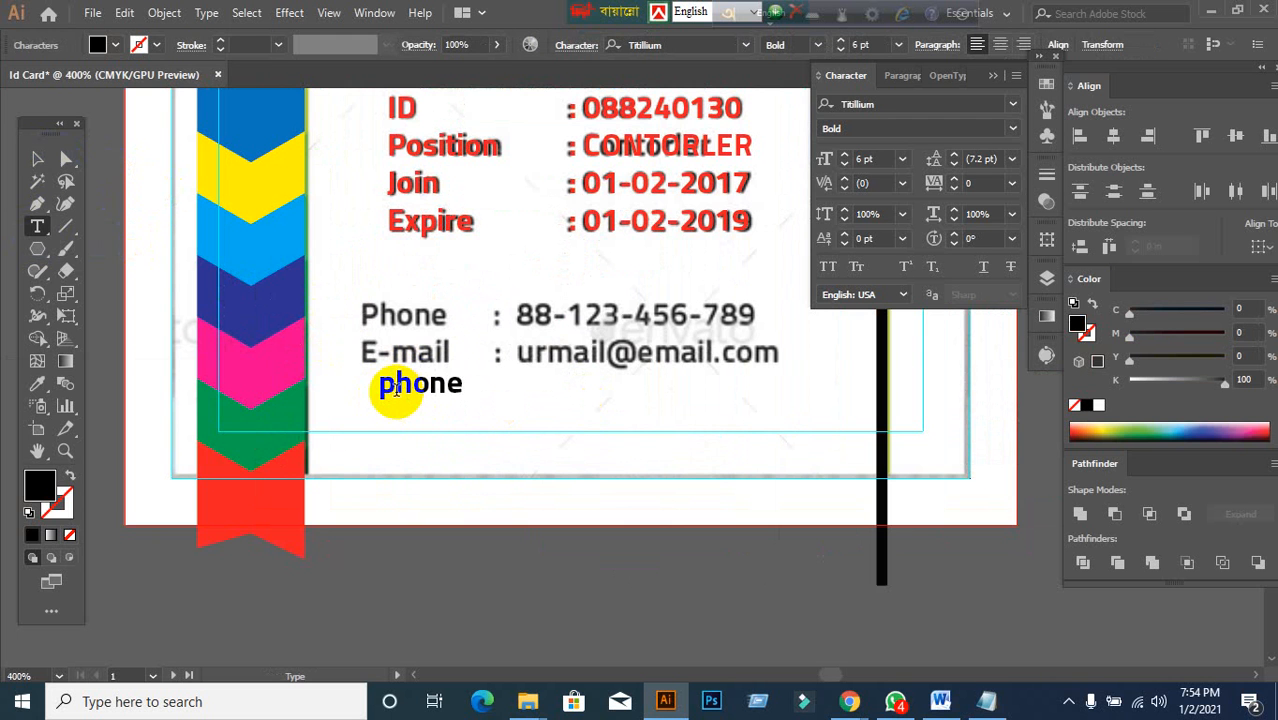
drag(392, 390, 380, 388)
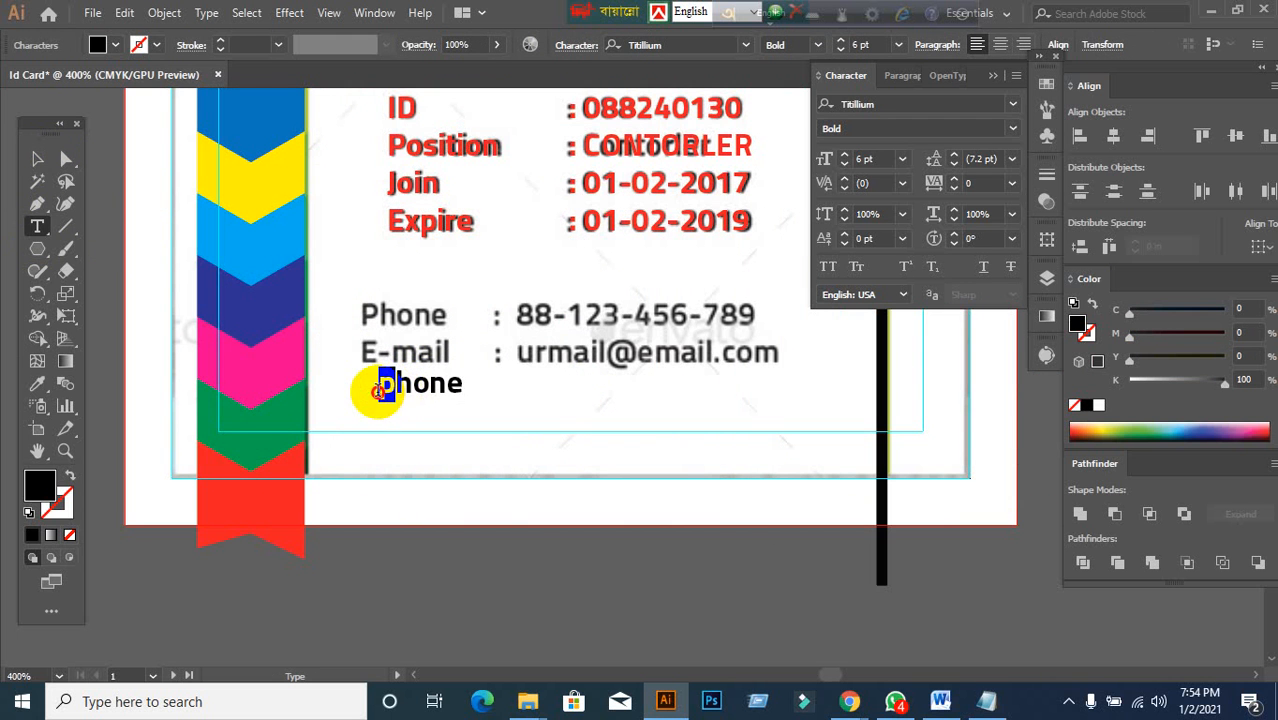
click(829, 268)
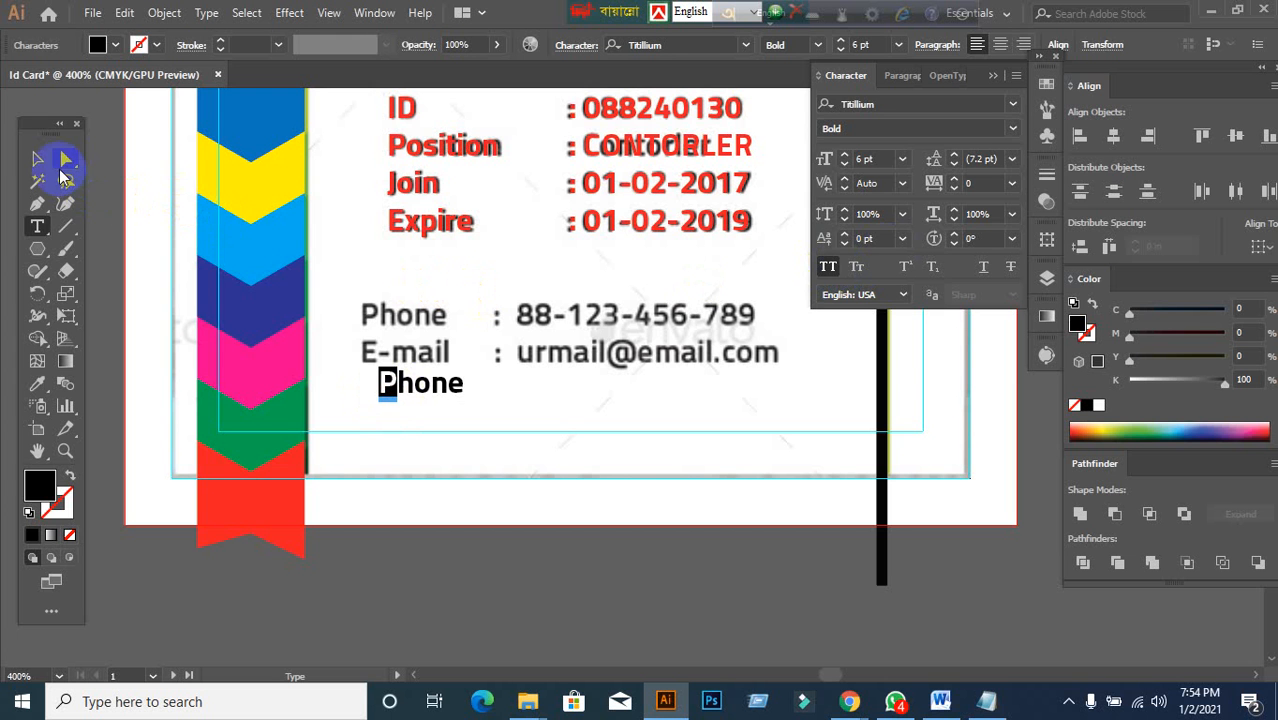
click(37, 159)
drag(447, 382, 430, 318)
click(890, 75)
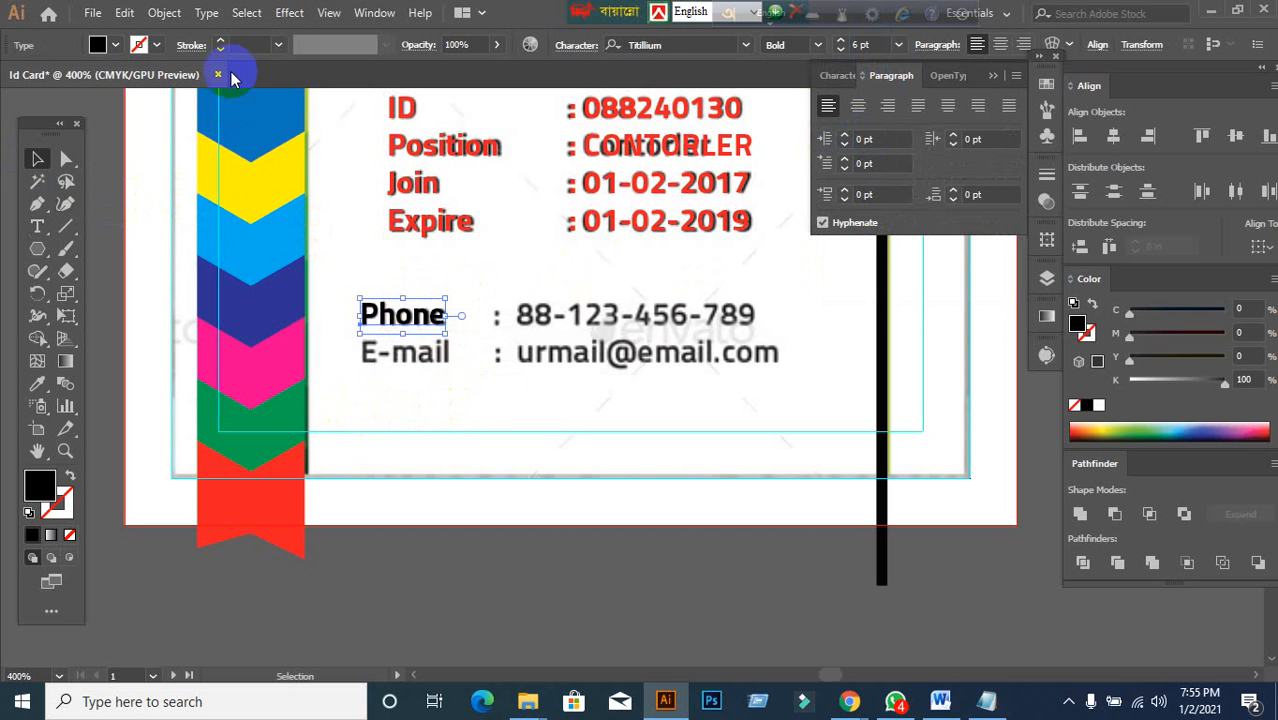
- Fill the new Phone label with red
click(117, 47)
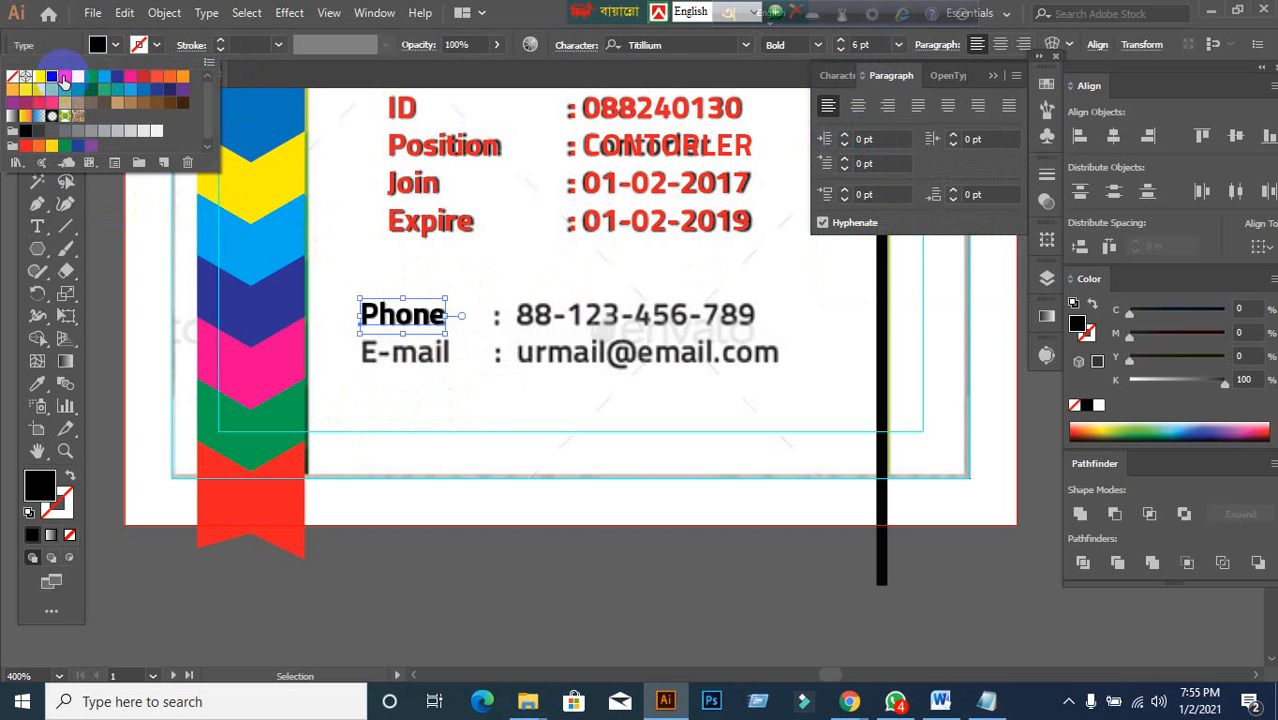
click(63, 79)
click(413, 352)
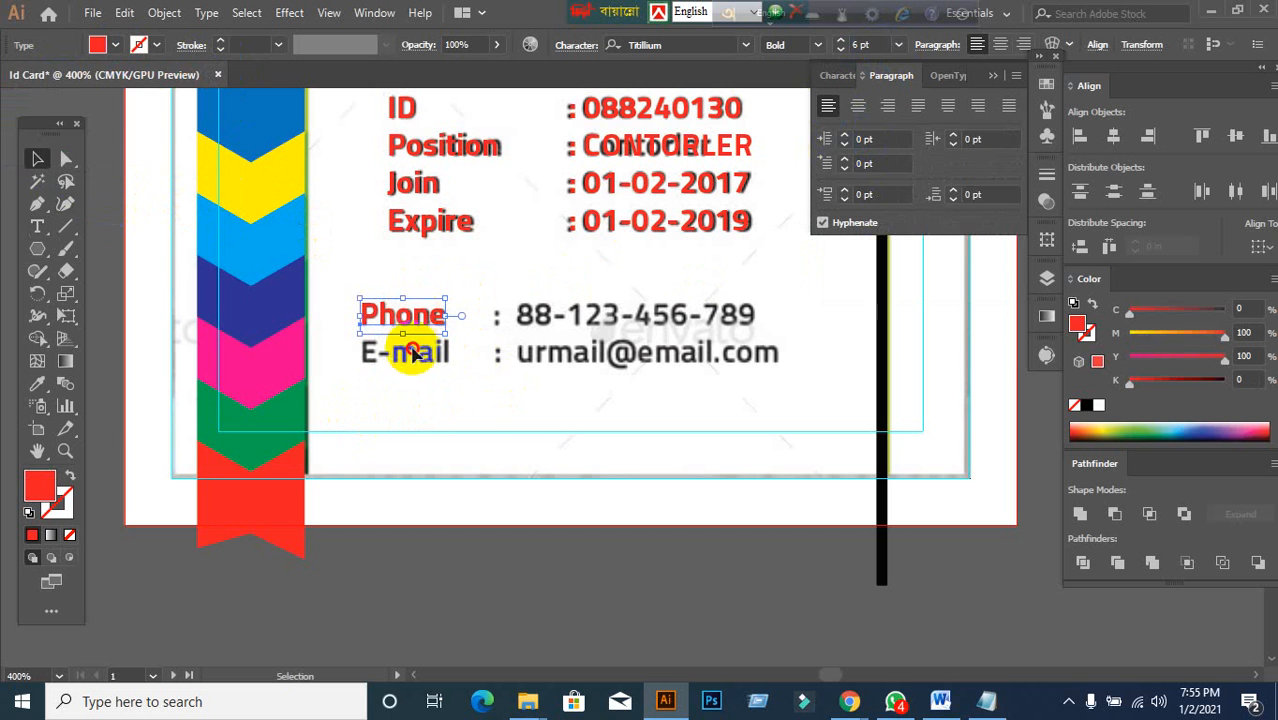
- Copy the red Phone label onto the E-mail row and retype it as 'E-mail'
click(417, 320)
drag(417, 318, 369, 360)
double_click(378, 356)
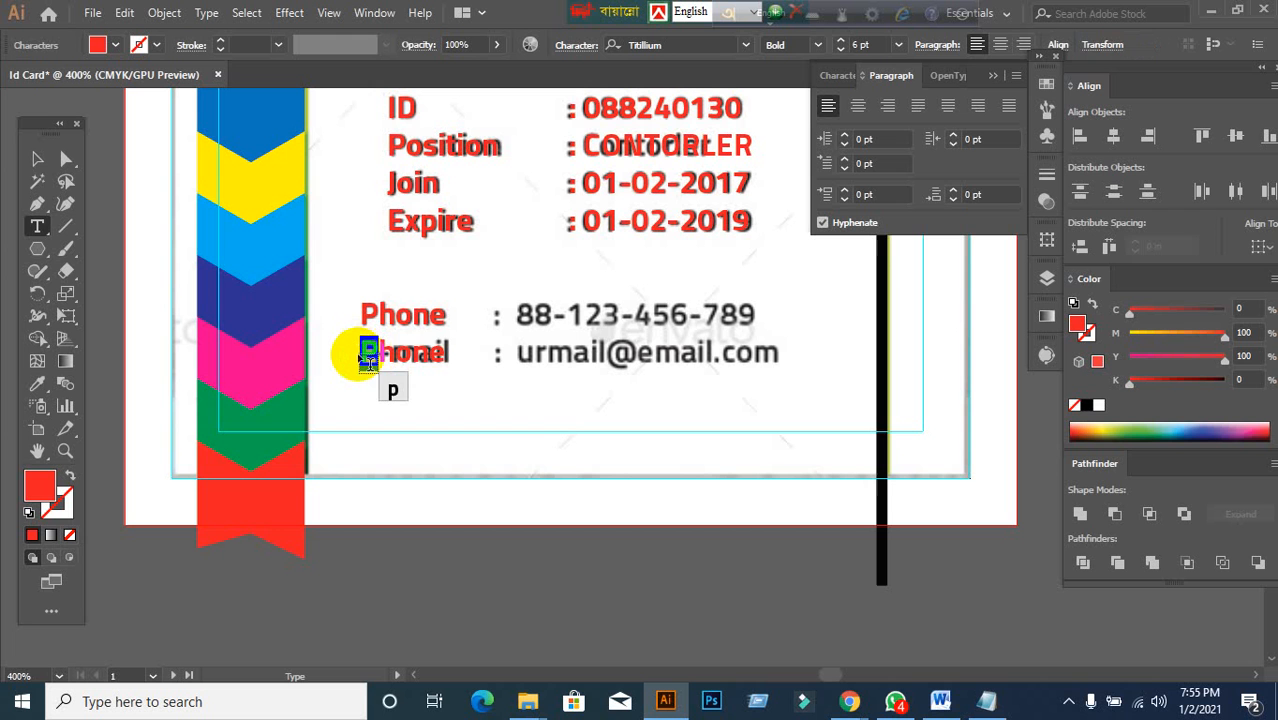
text(E)
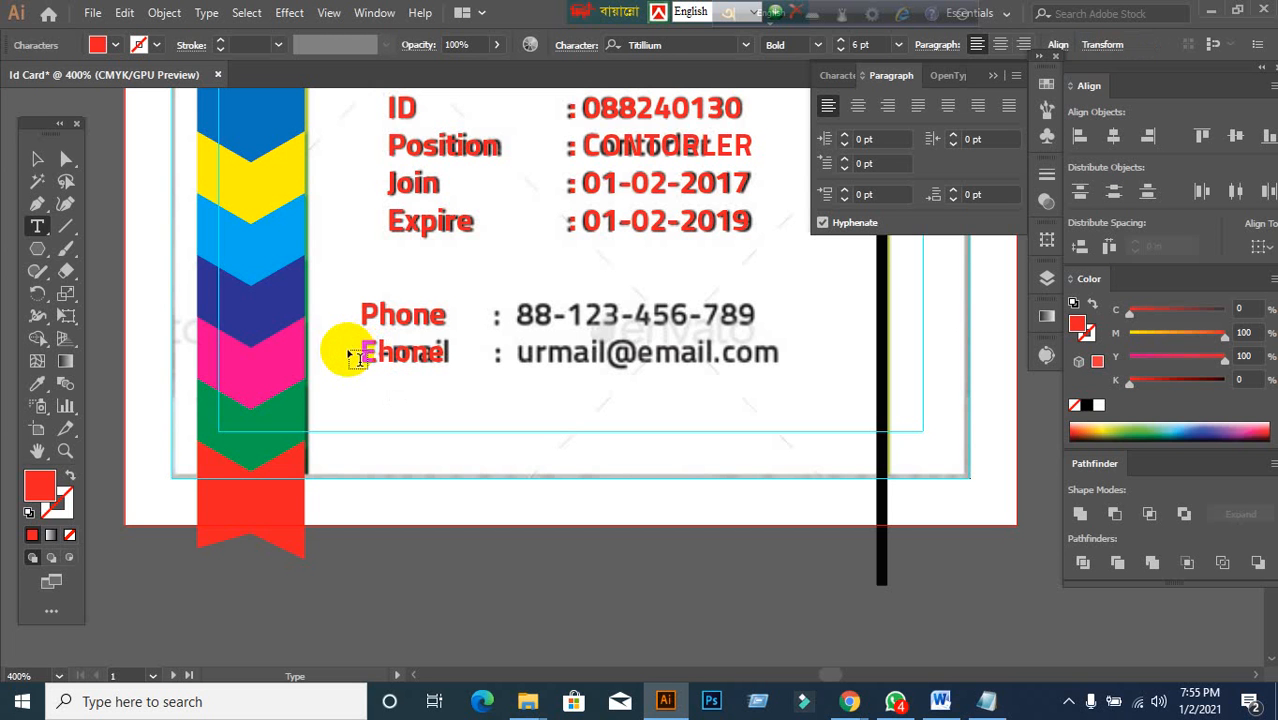
text(-)
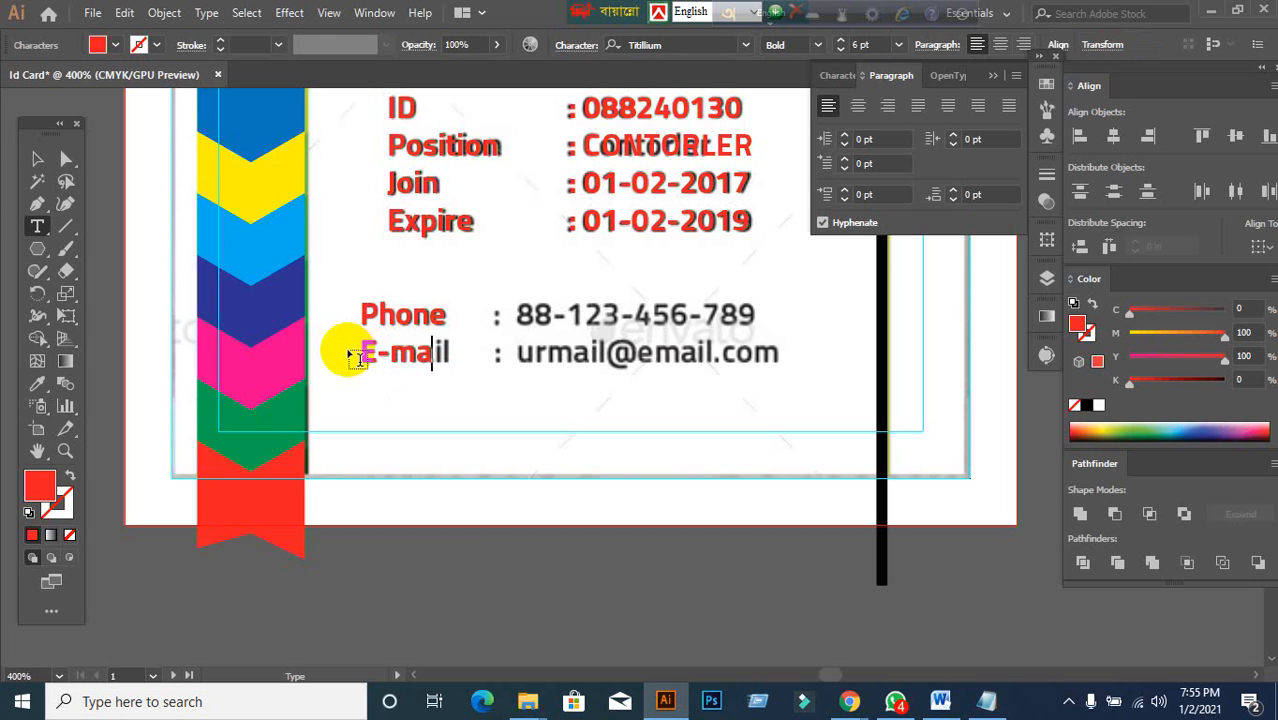
text(mail)
click(37, 159)
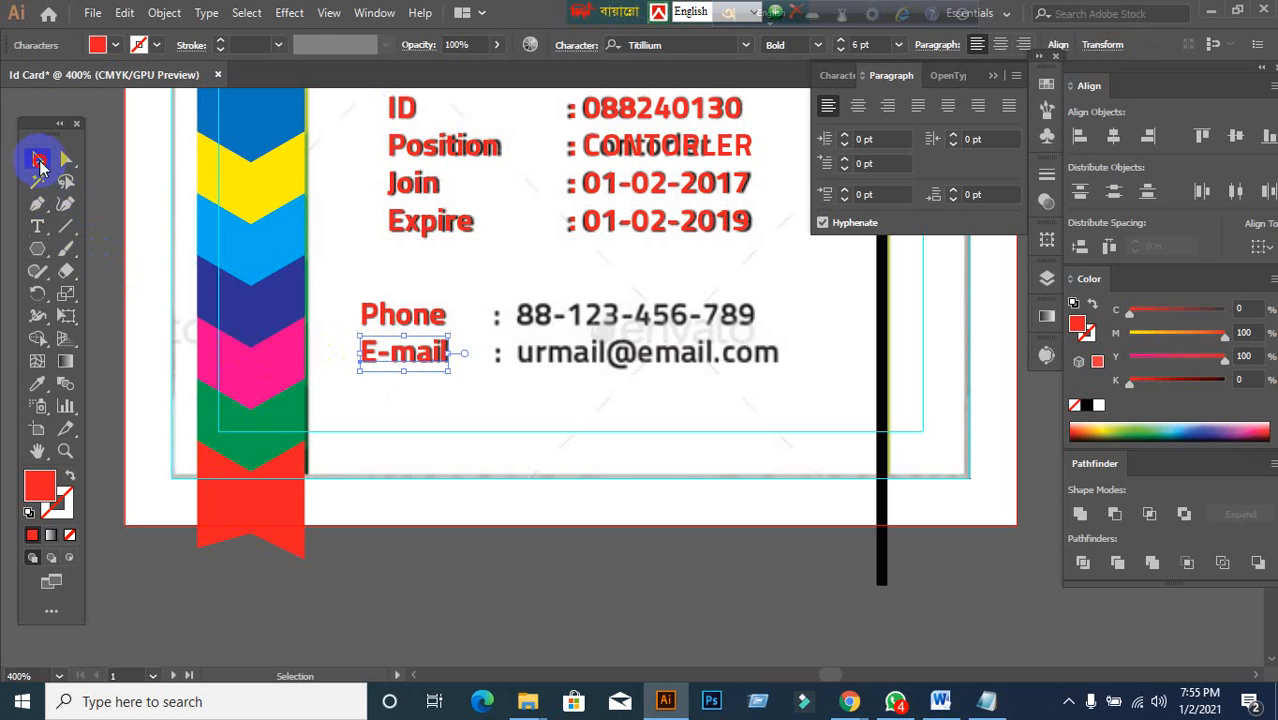
click(585, 419)
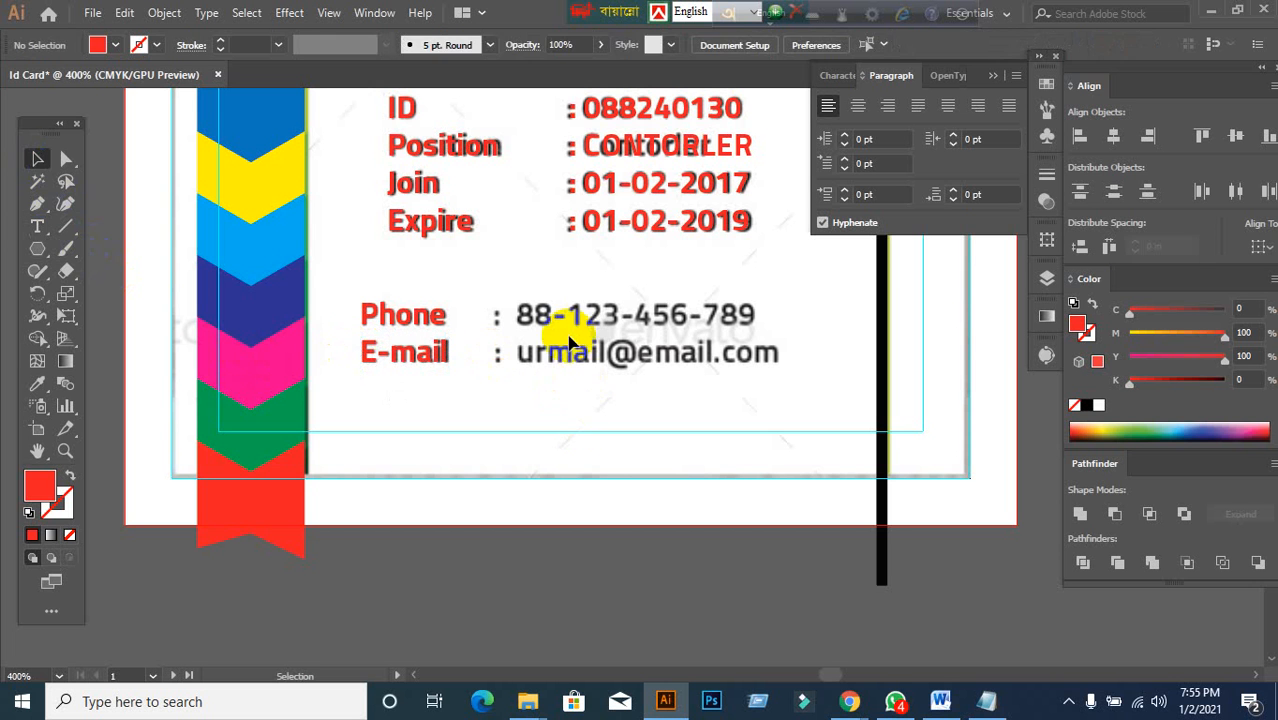
click(35, 230)
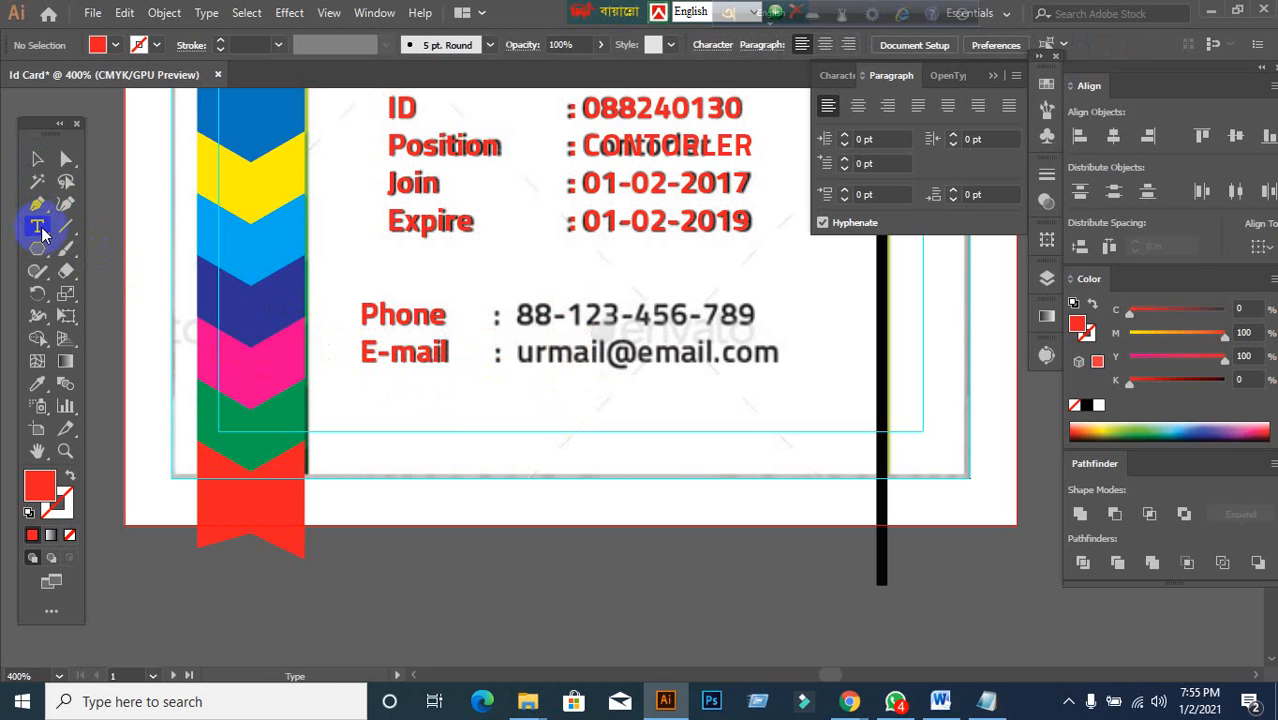
click(501, 313)
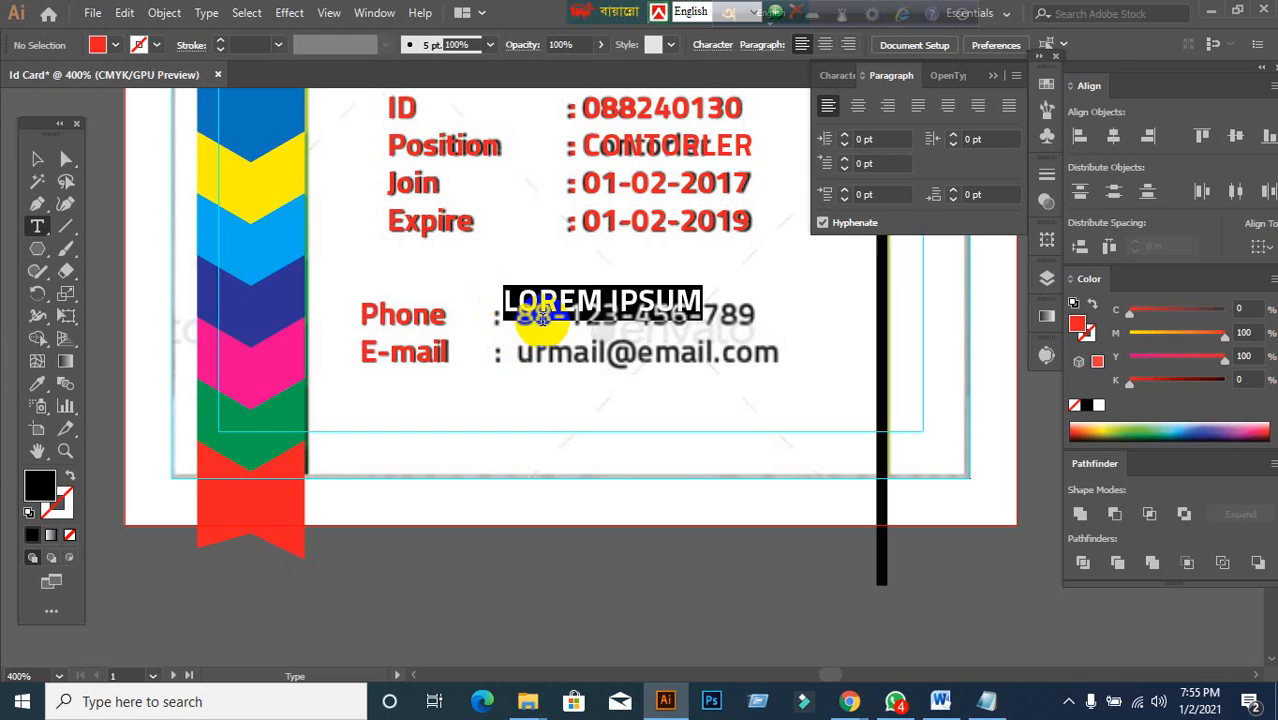
text(:)
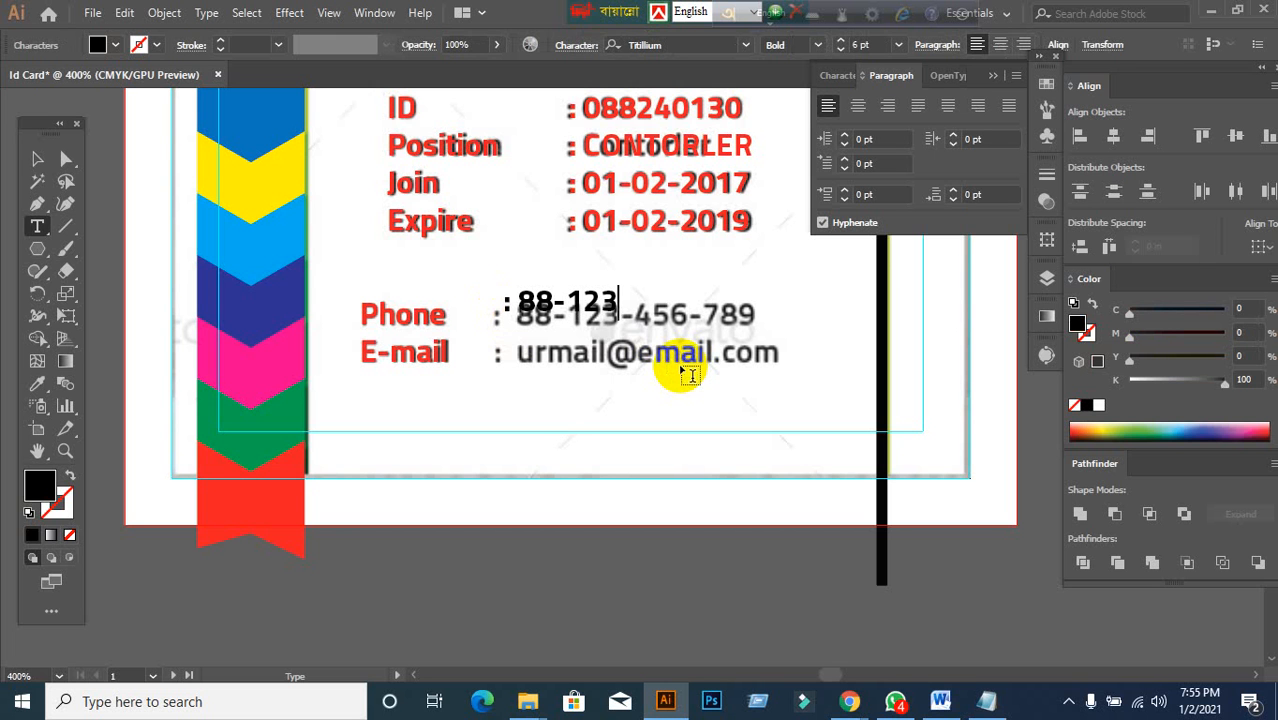
text(88-123-456-789)
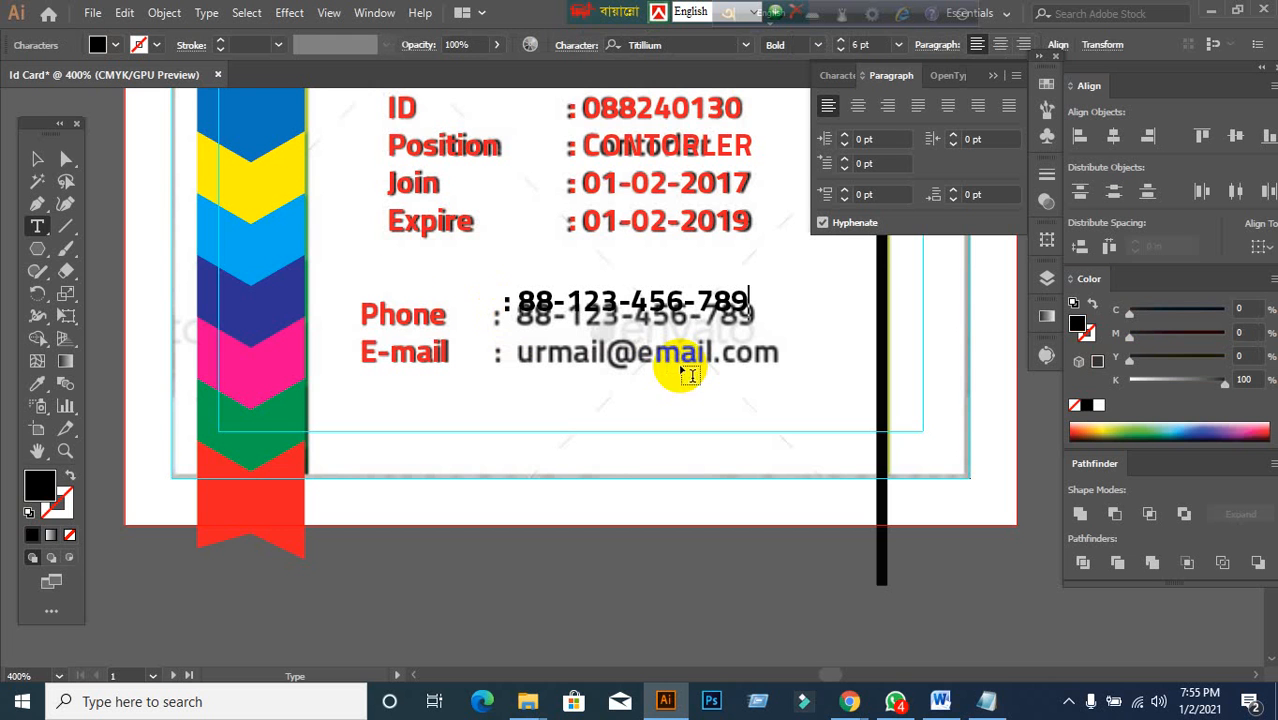
- Make the phone number red and center it vertically on the Phone label as key object
click(36, 158)
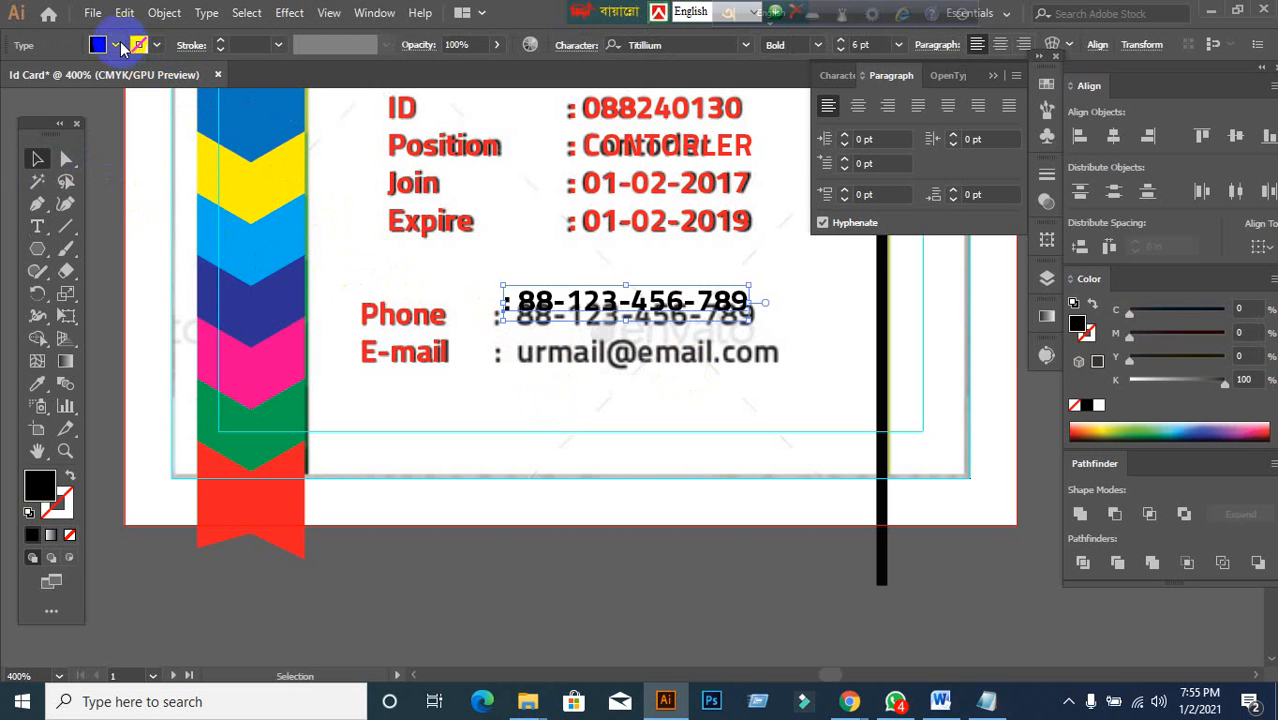
click(118, 46)
click(64, 76)
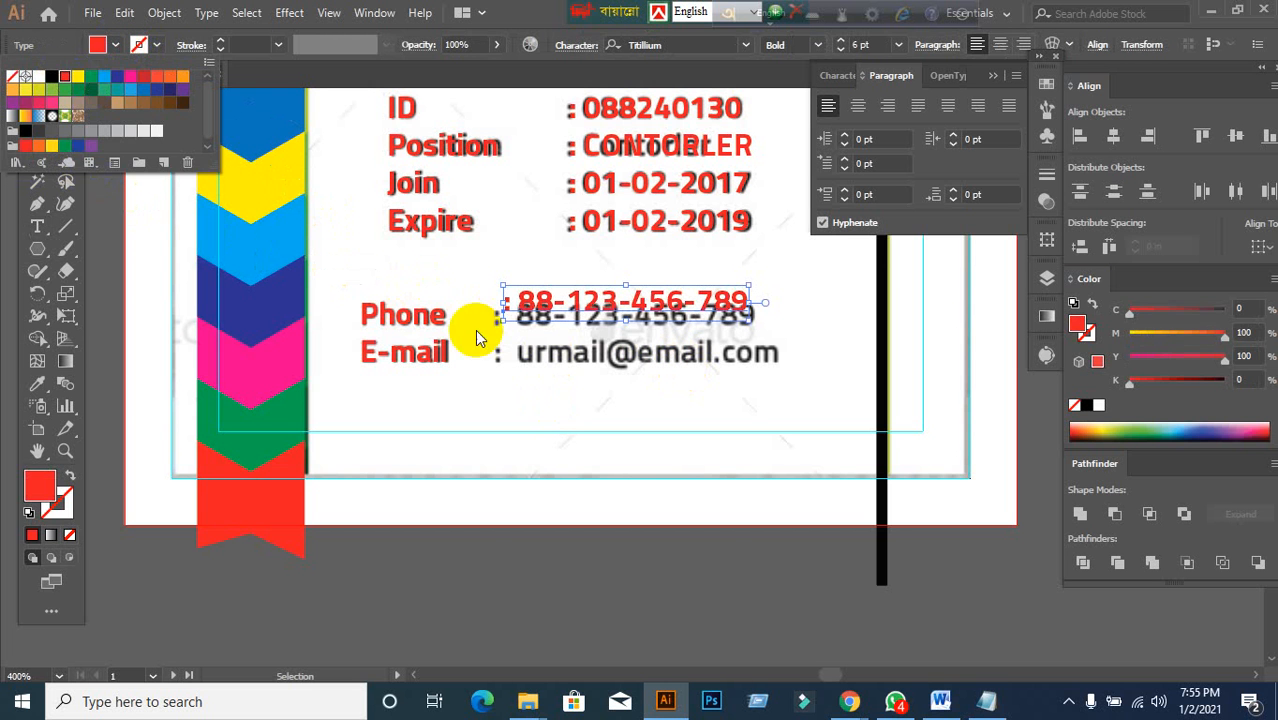
click(405, 317)
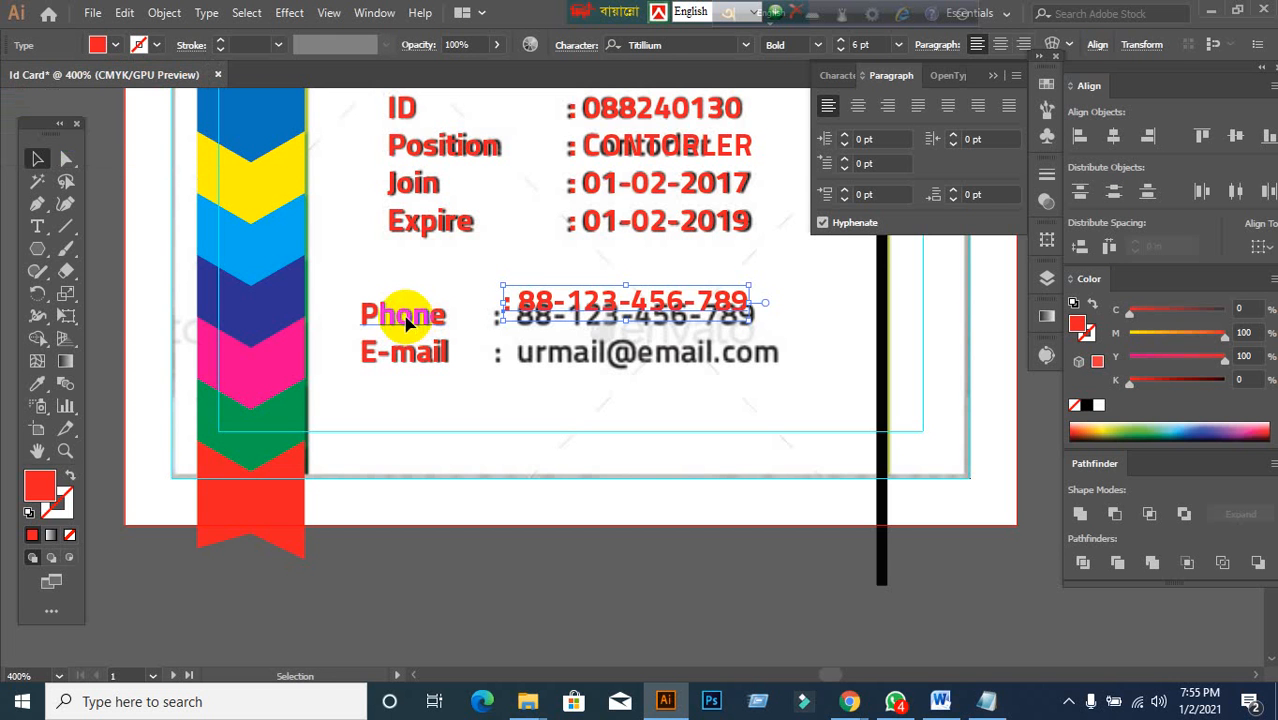
click(402, 315)
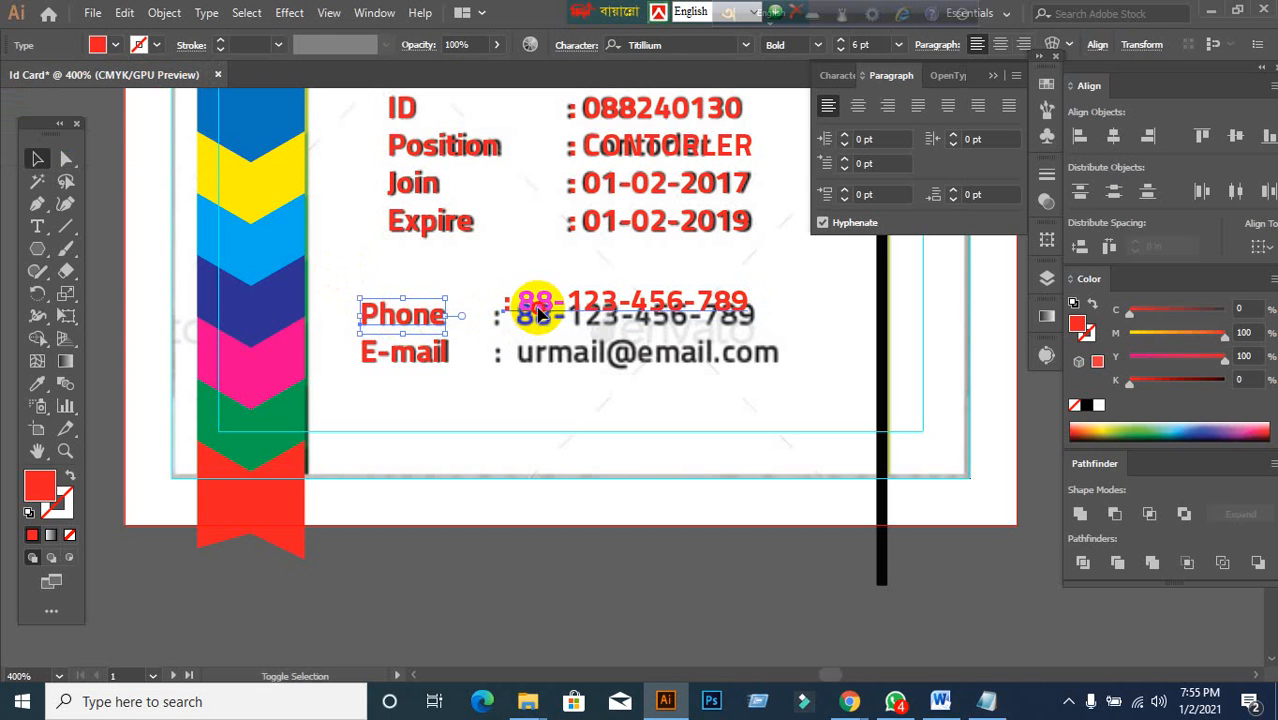
shift+click(528, 300)
click(390, 315)
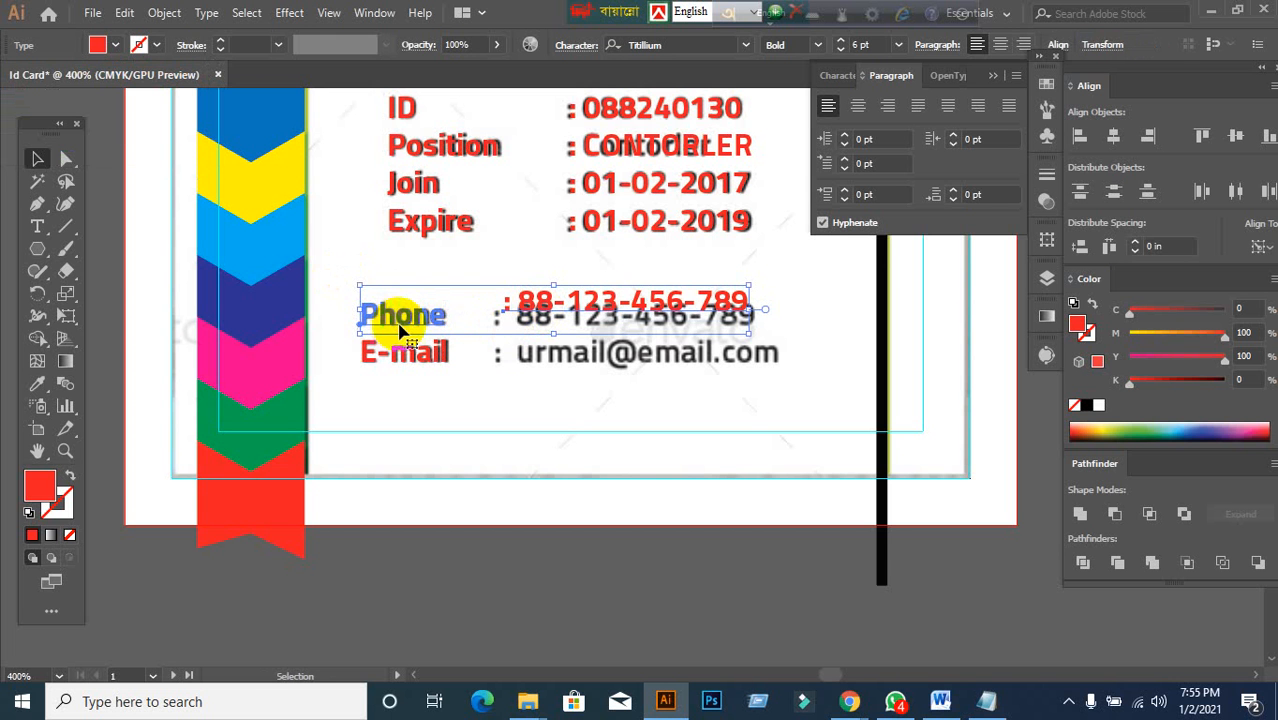
click(1234, 138)
click(479, 414)
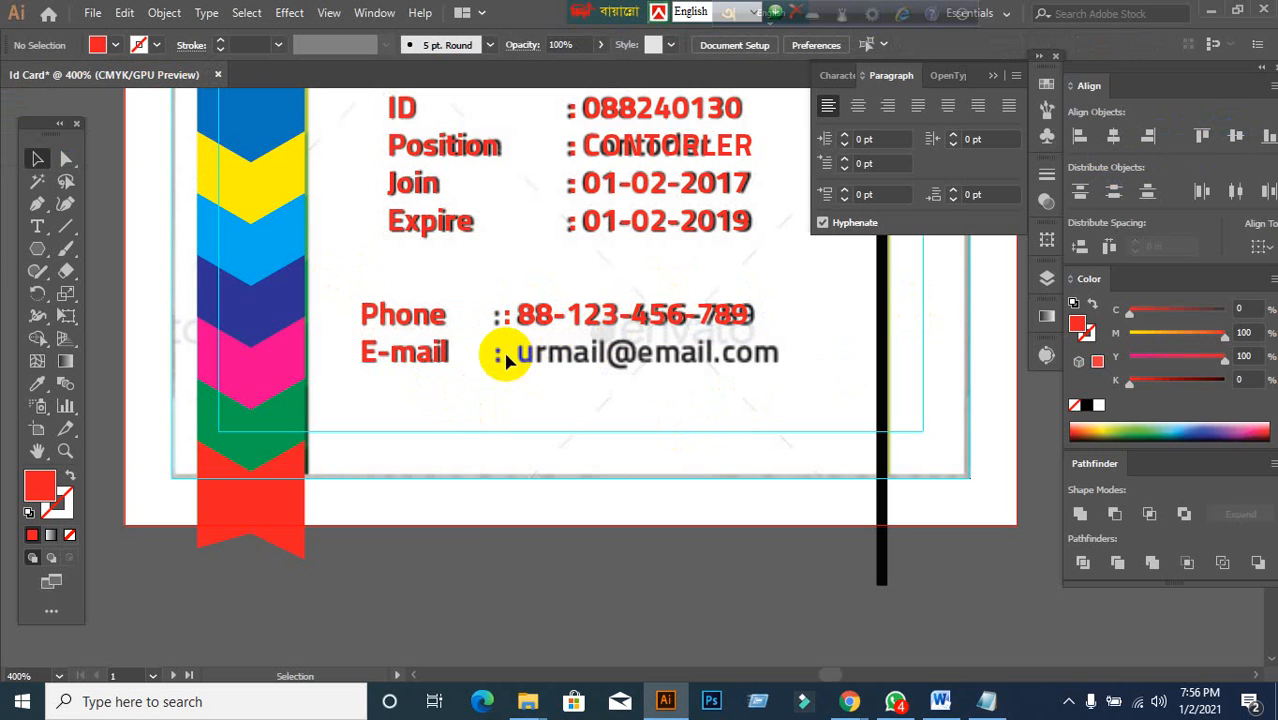
- Copy the red phone number onto the E-mail row and replace it with the placeholder e-mail address in capitals
drag(522, 328, 510, 322)
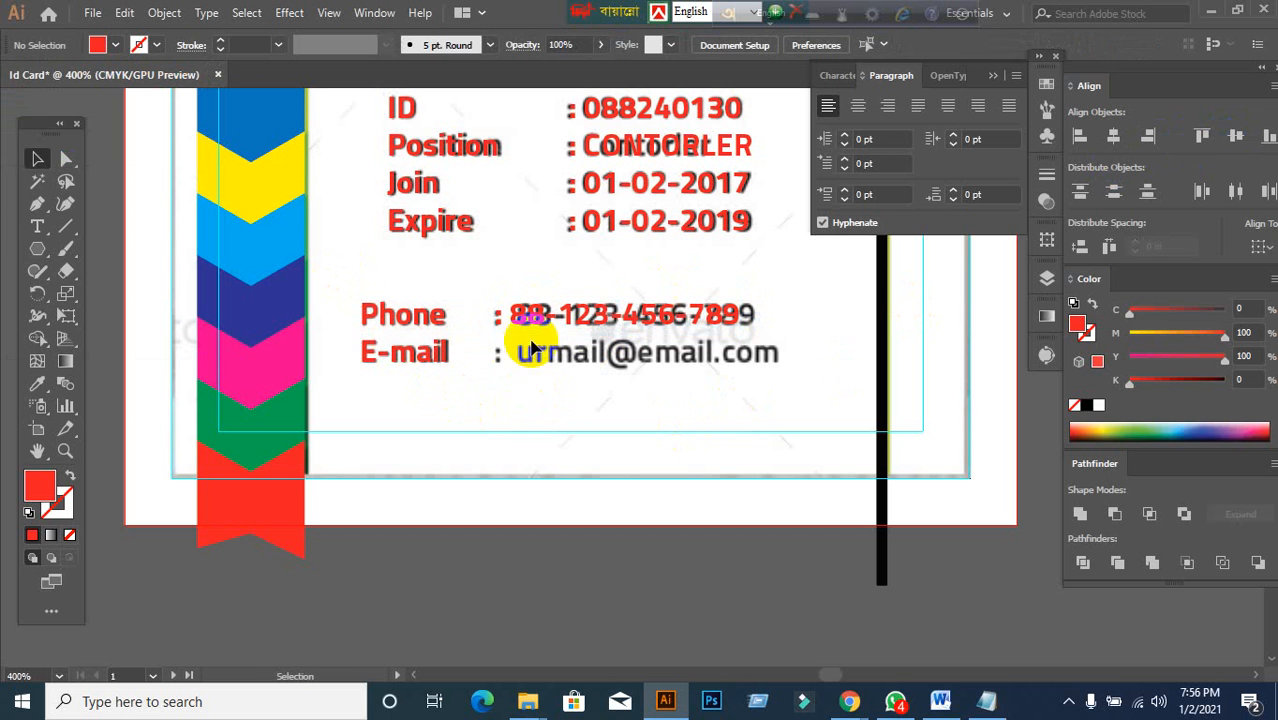
double_click(532, 320)
drag(535, 320, 533, 360)
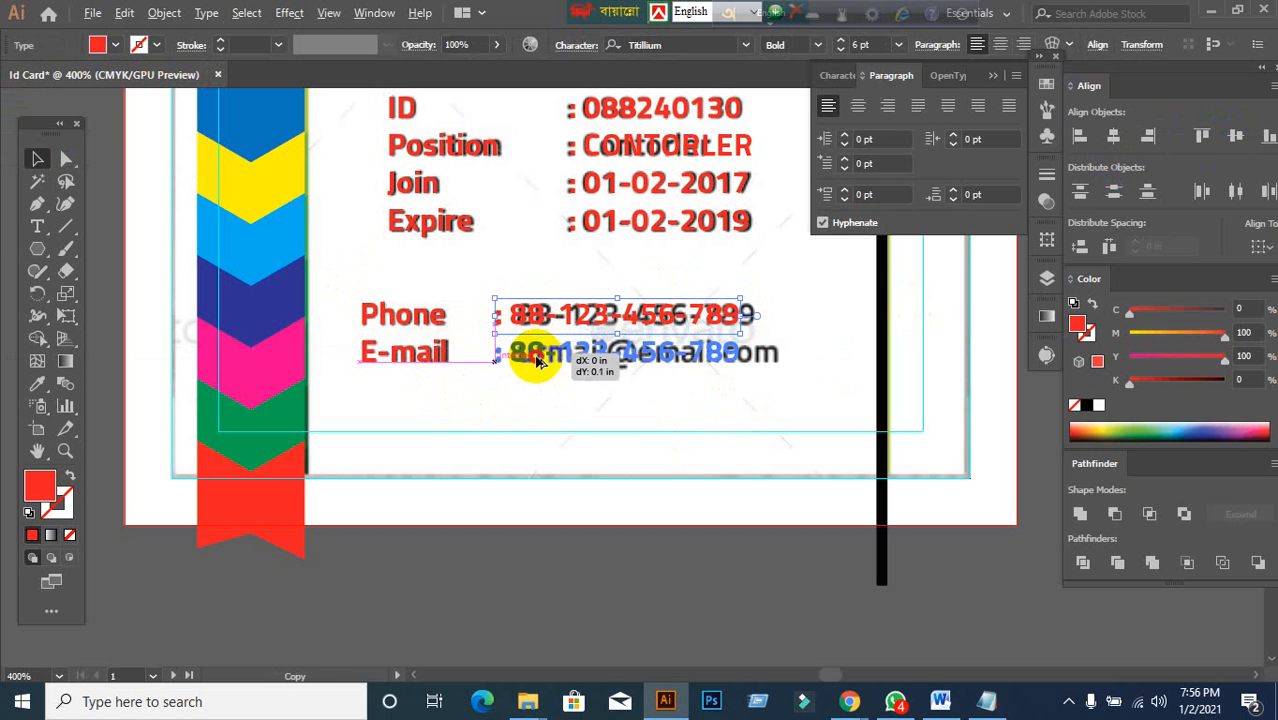
drag(385, 413, 588, 358)
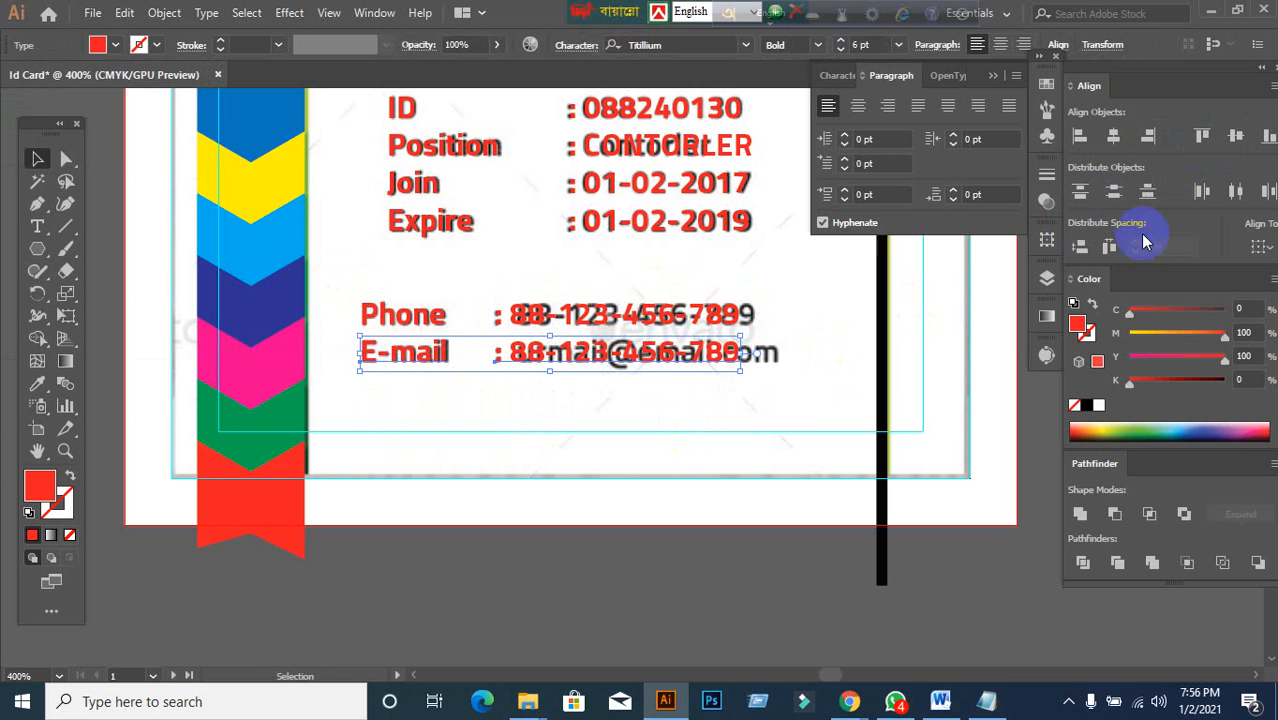
click(609, 454)
click(550, 362)
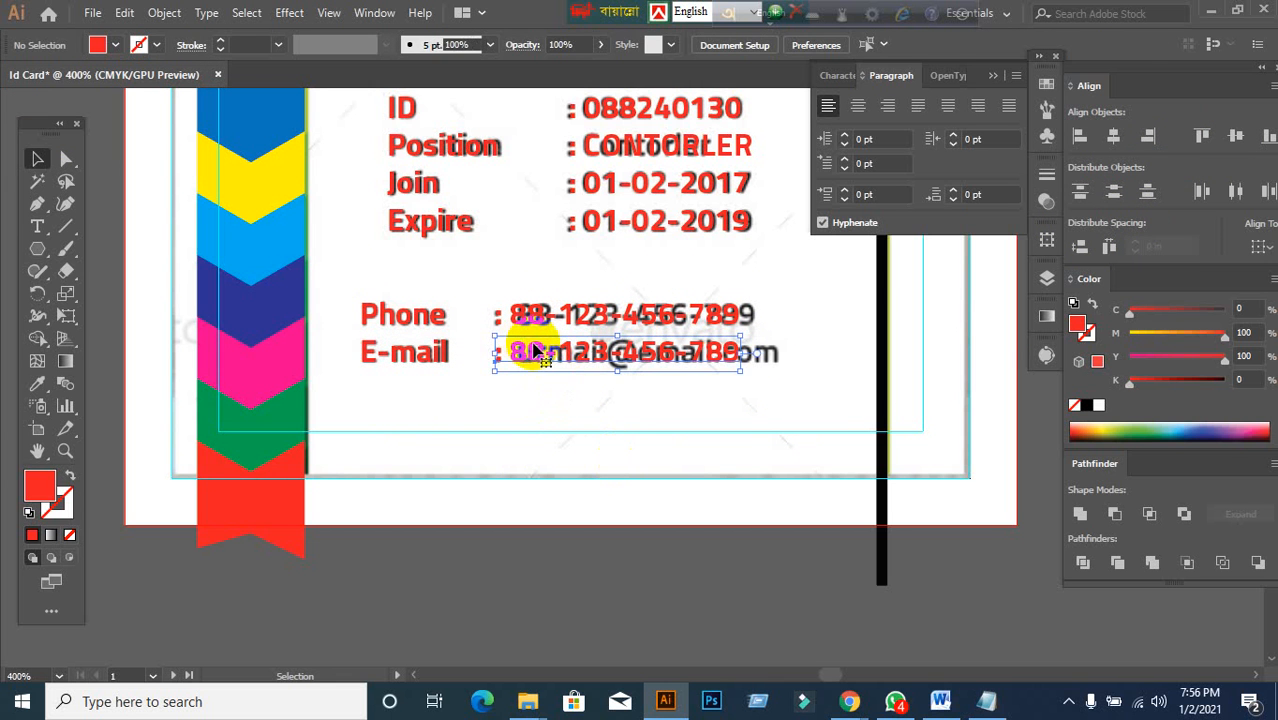
double_click(522, 354)
drag(516, 350, 822, 368)
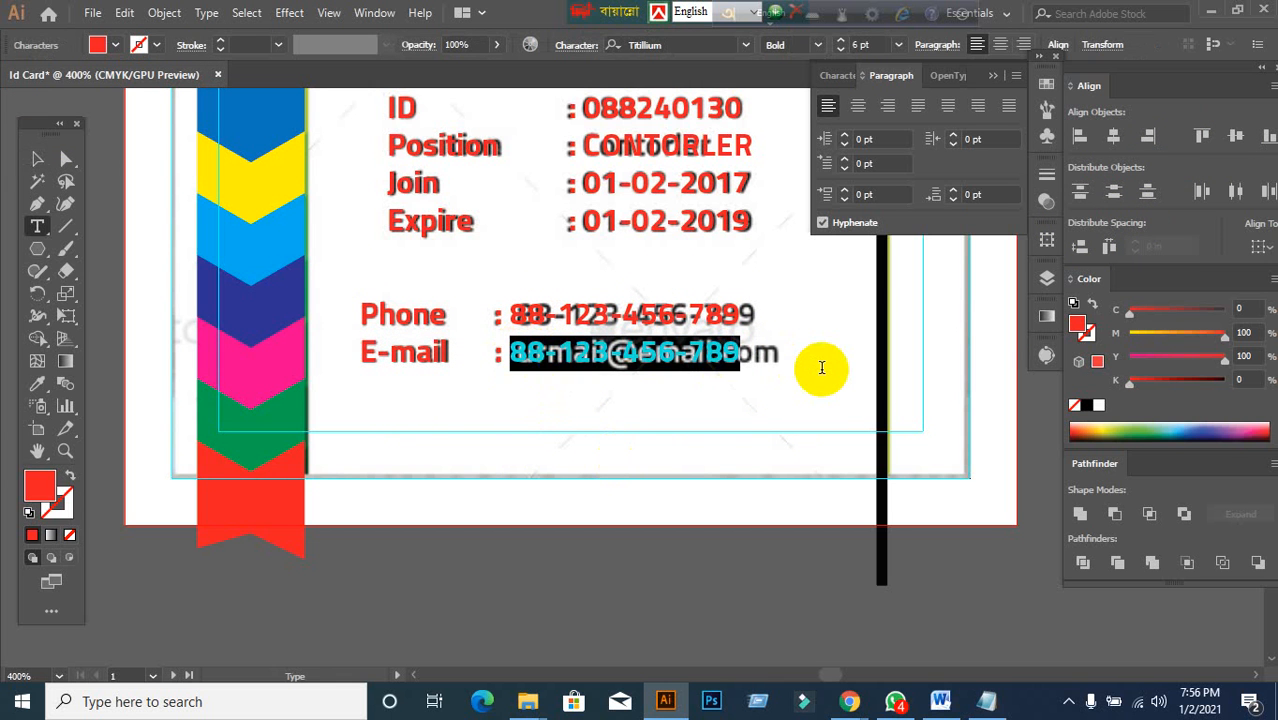
key(BackSpace)
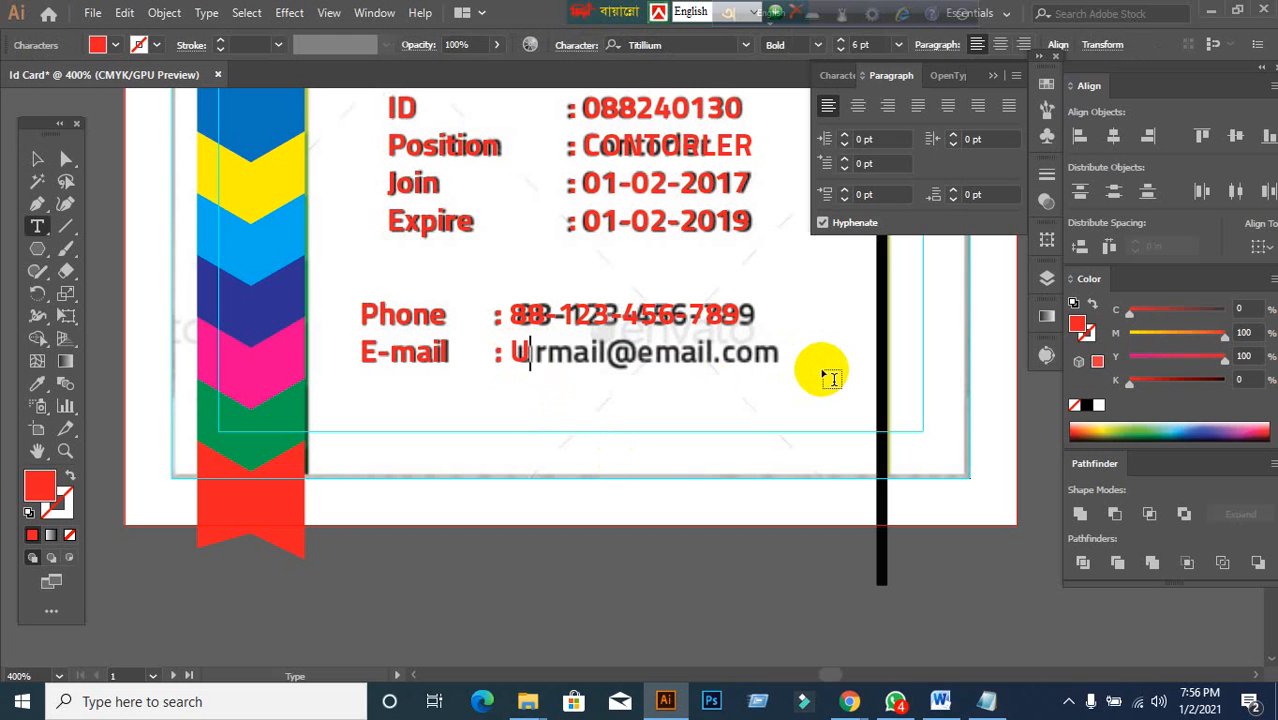
text(URMAIL)
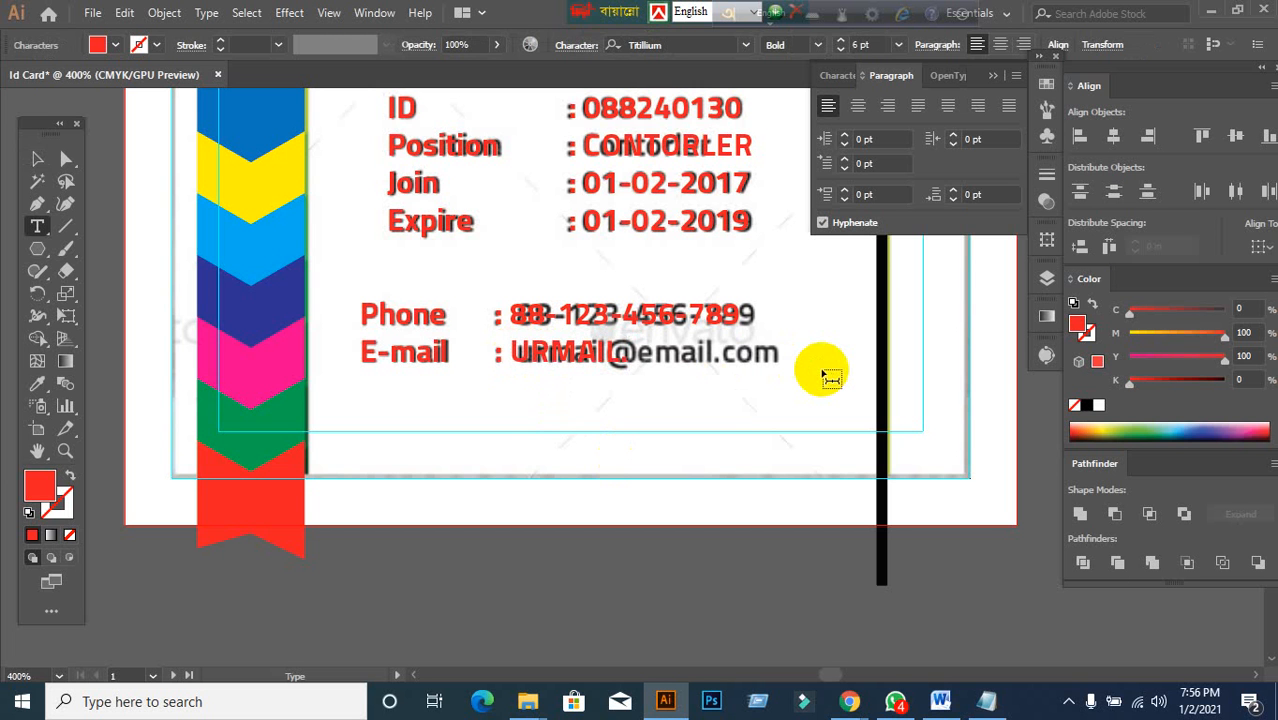
text(@EMA)
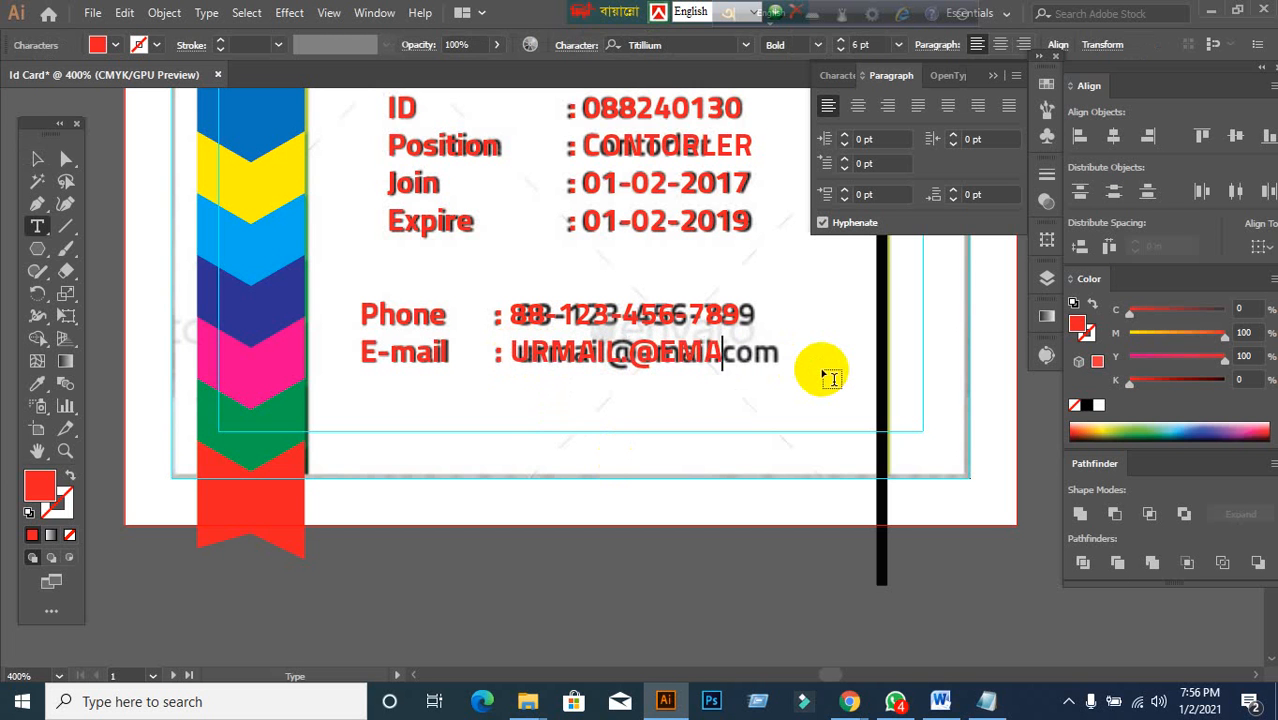
text(IL.COM)
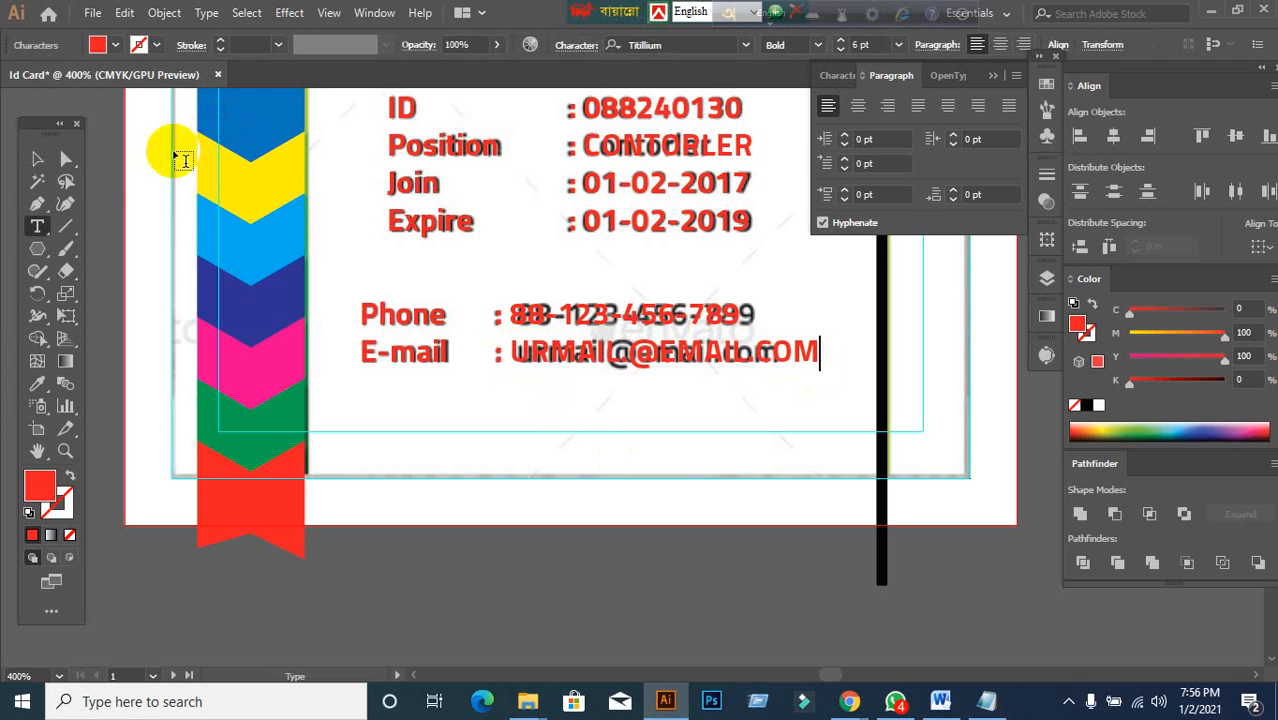
click(35, 160)
- Ungroup the red ID line while keeping its all-caps formatting
click(580, 108)
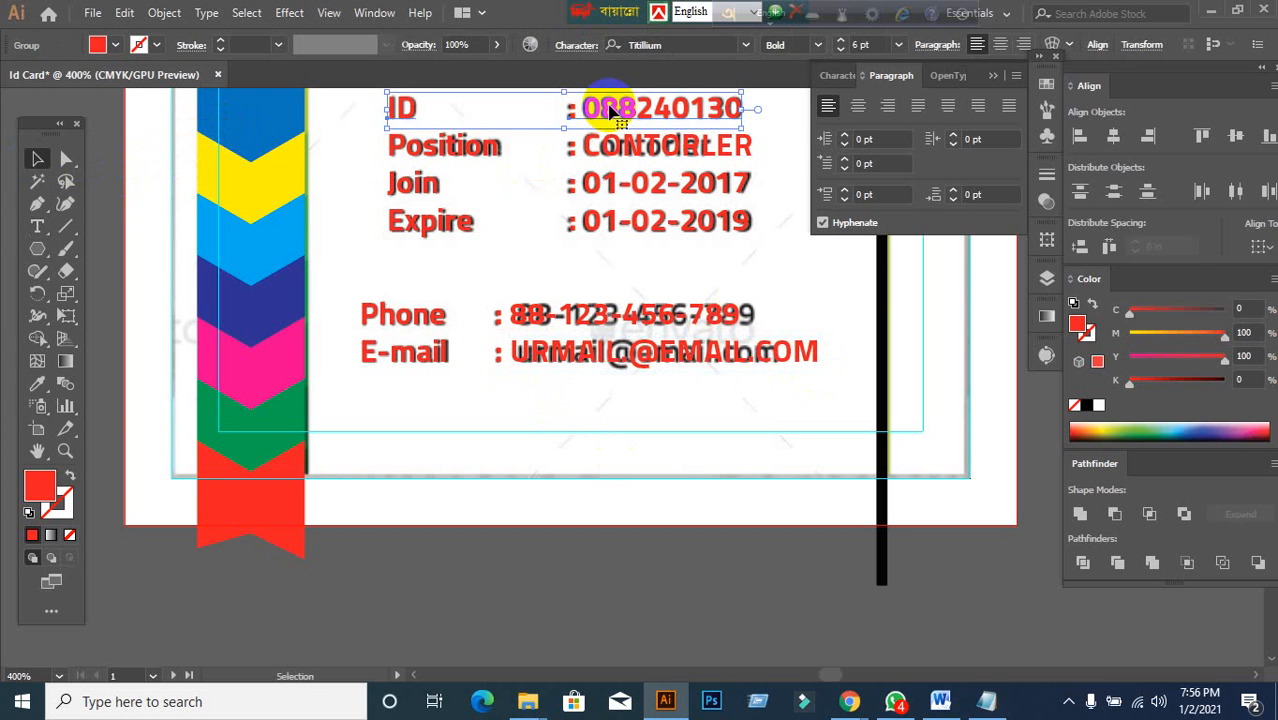
click(818, 77)
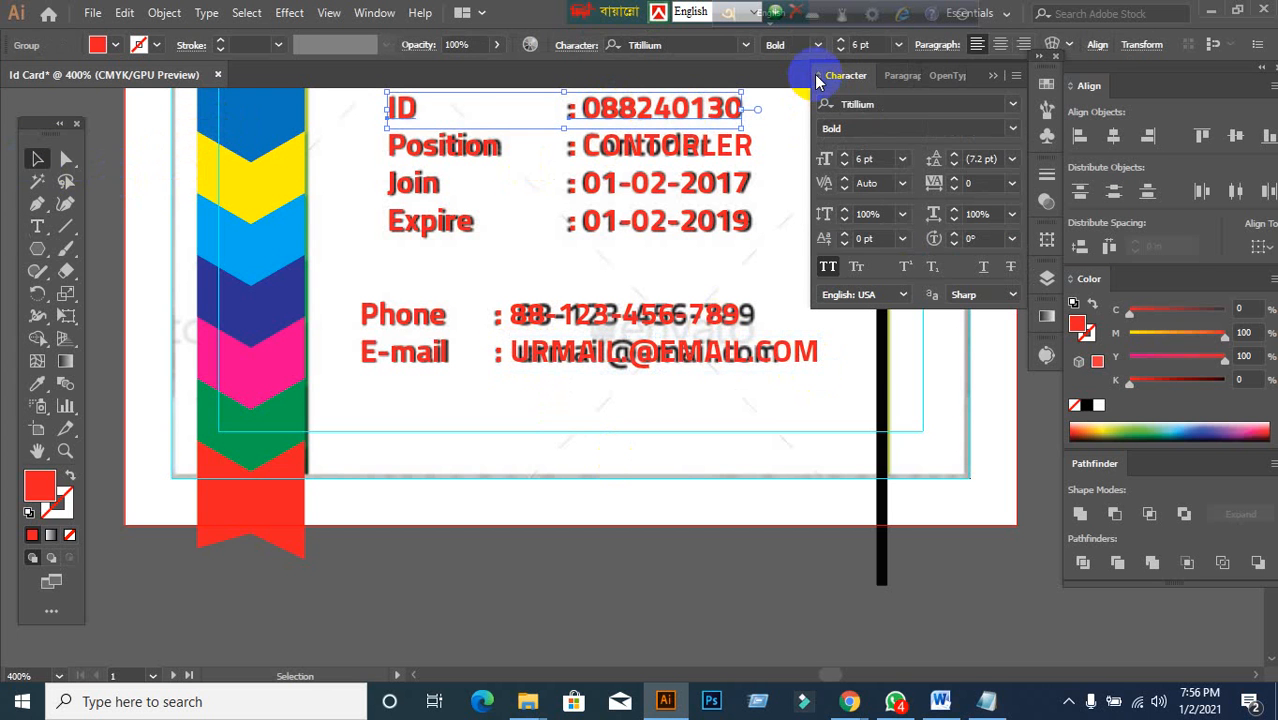
click(828, 266)
key(ctrl+z)
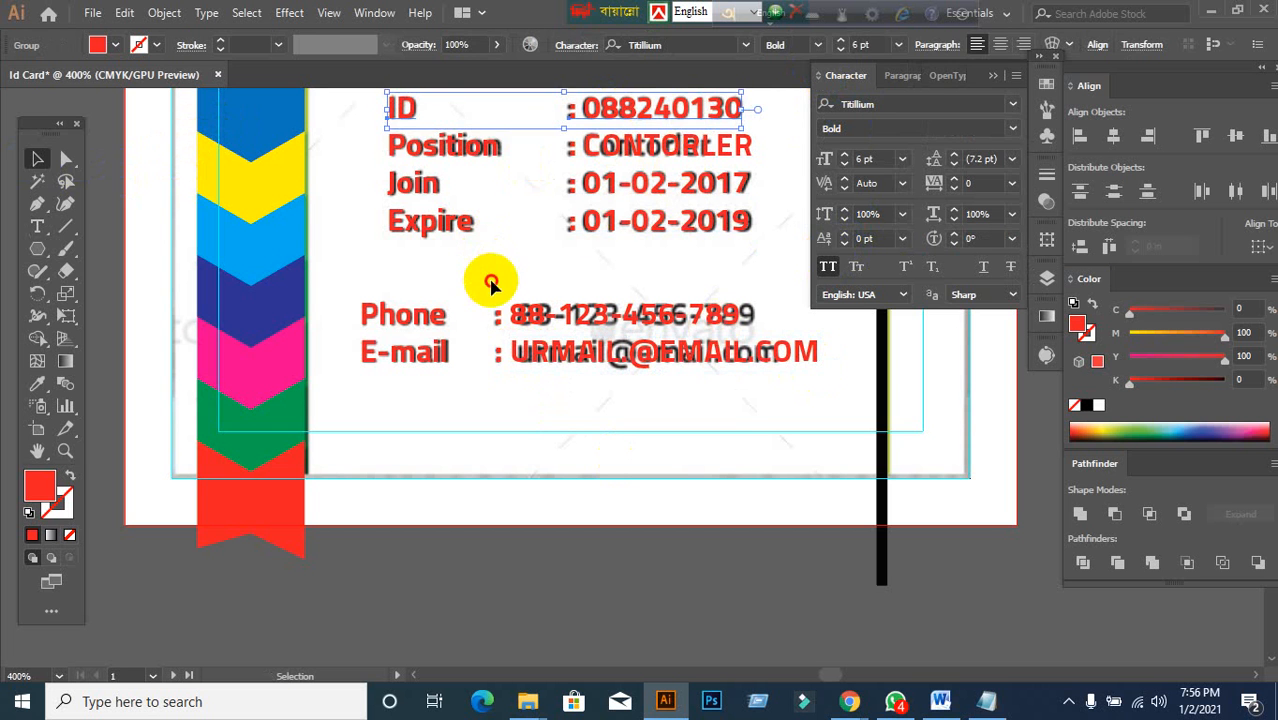
right_click(622, 194)
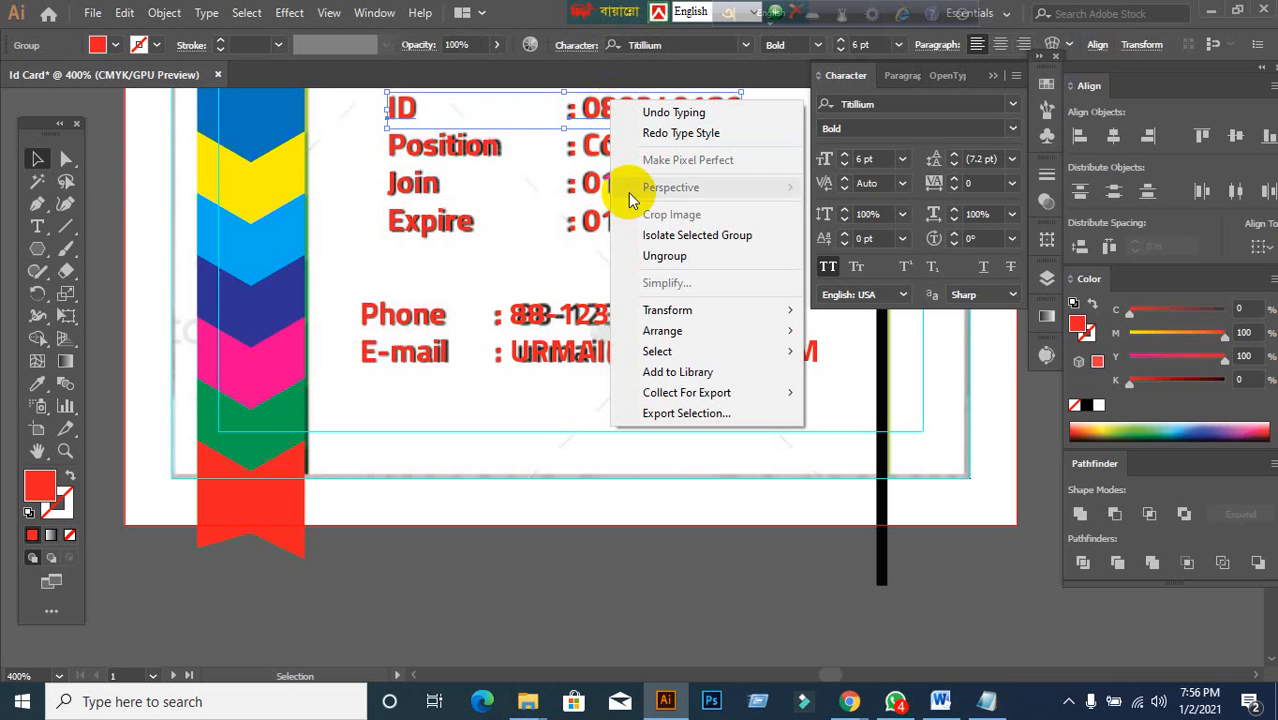
click(653, 252)
click(634, 107)
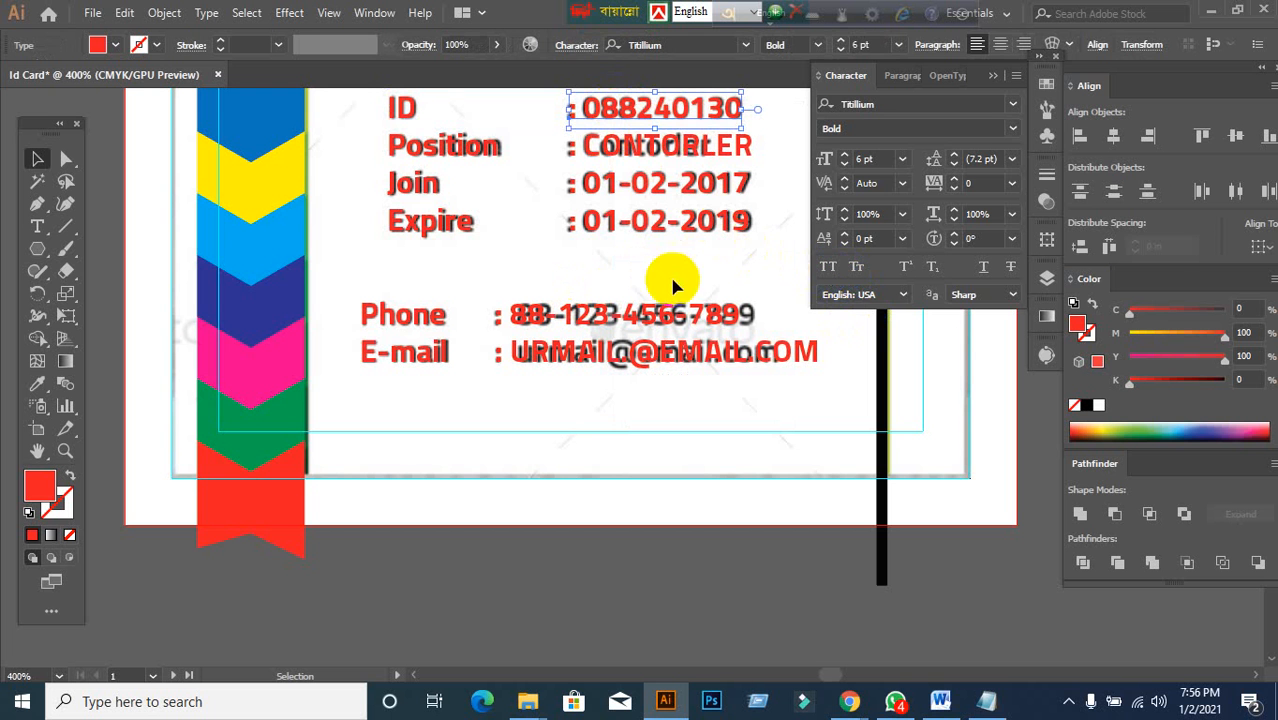
click(655, 188)
click(605, 284)
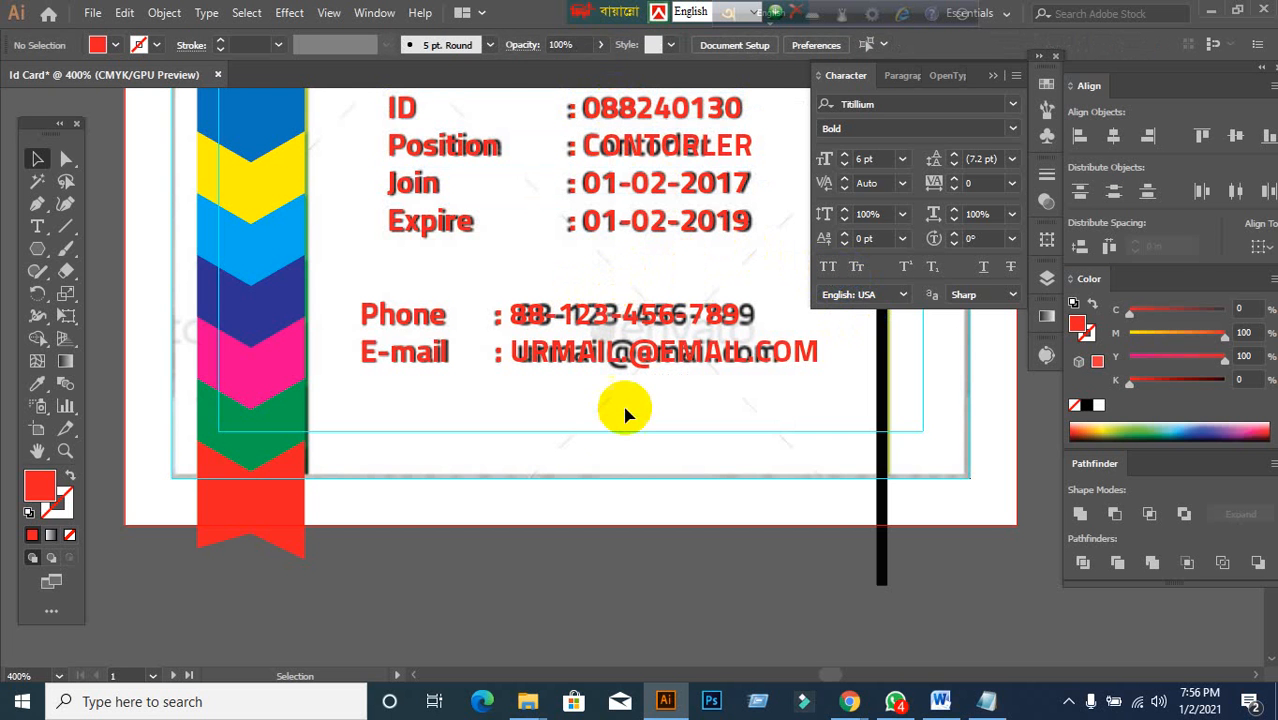
scroll(616, 430, down, 1)
- Look over the finished card, then minimize Illustrator and Chrome to reveal the desktop
scroll(616, 430, down, 1)
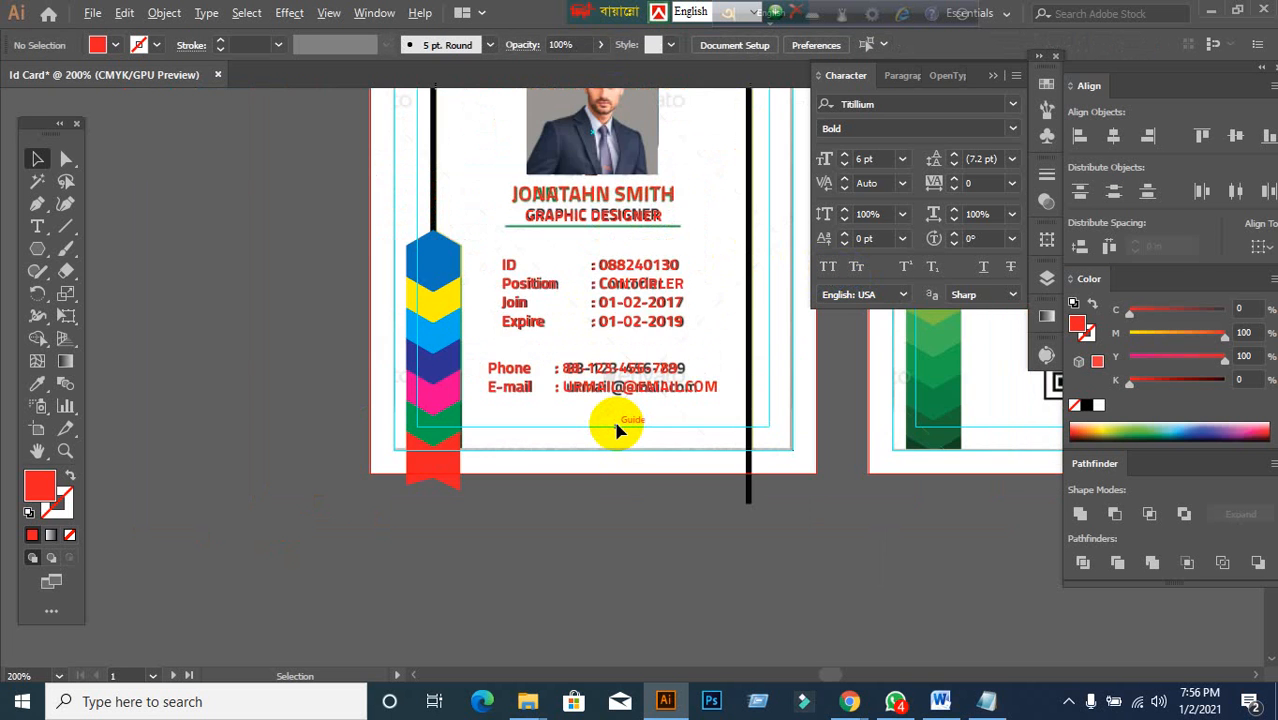
scroll(606, 440, up, 3)
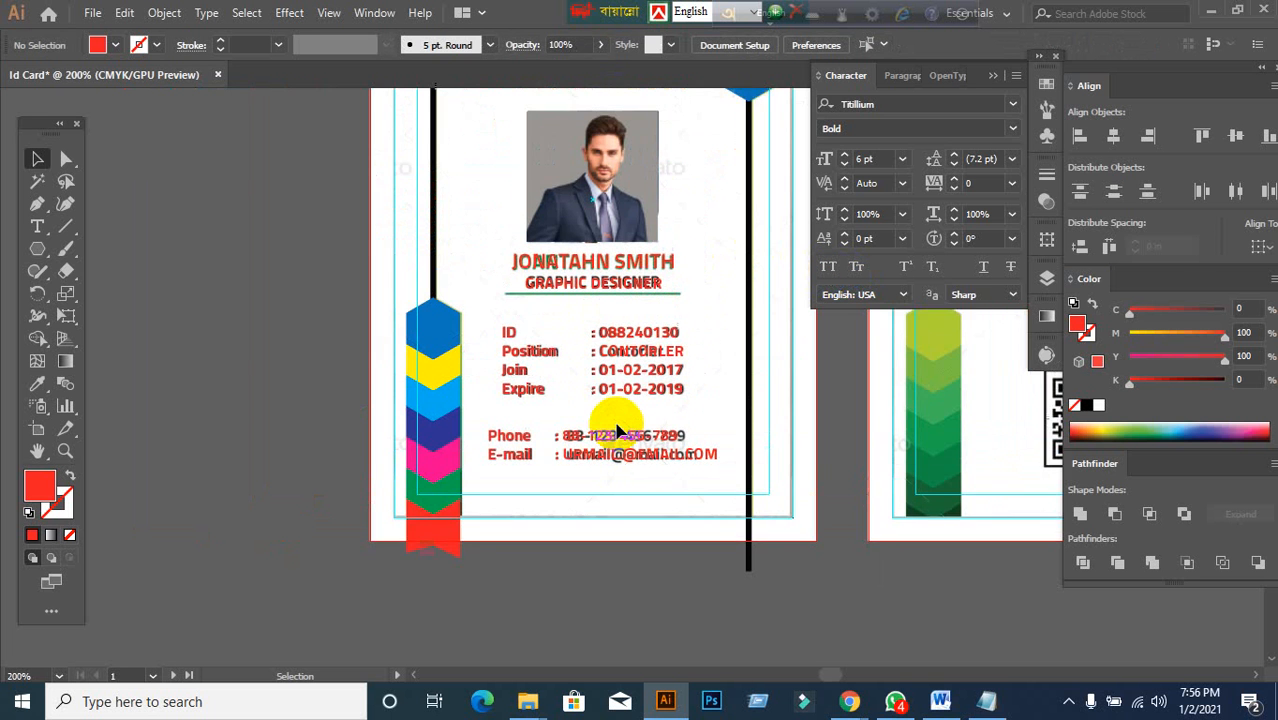
click(630, 252)
scroll(567, 375, down, 1)
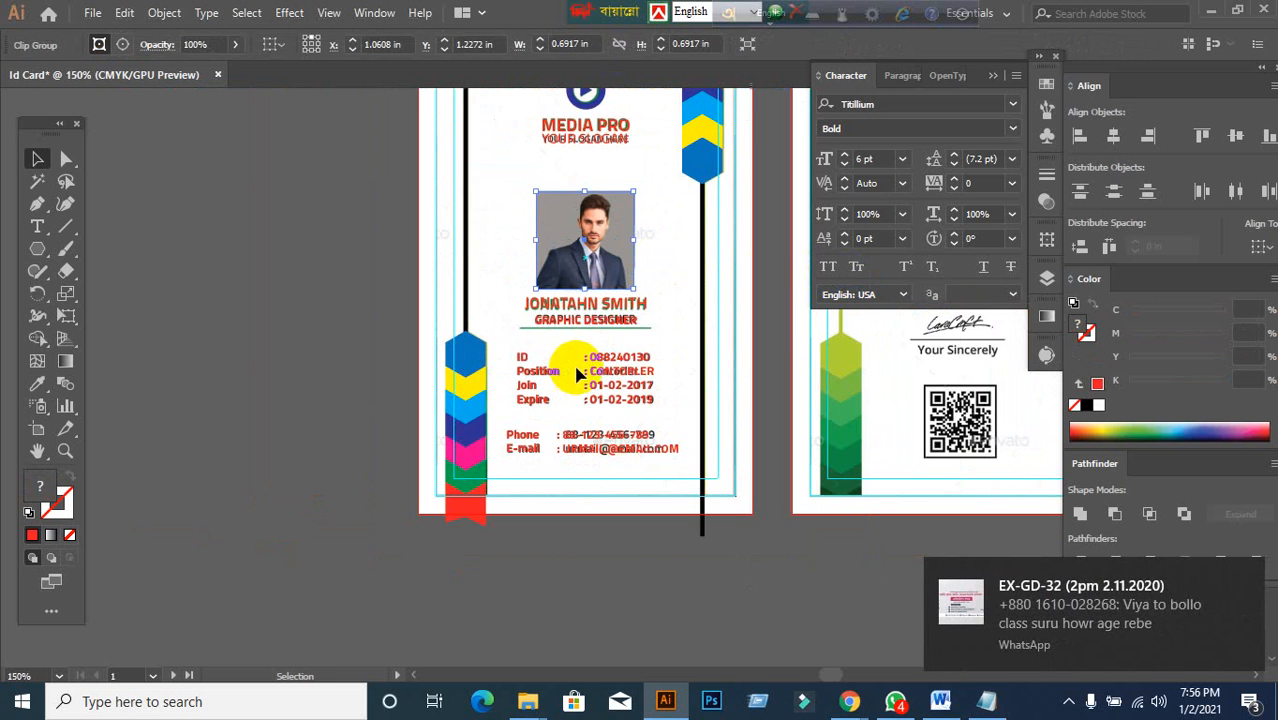
drag(583, 355, 521, 419)
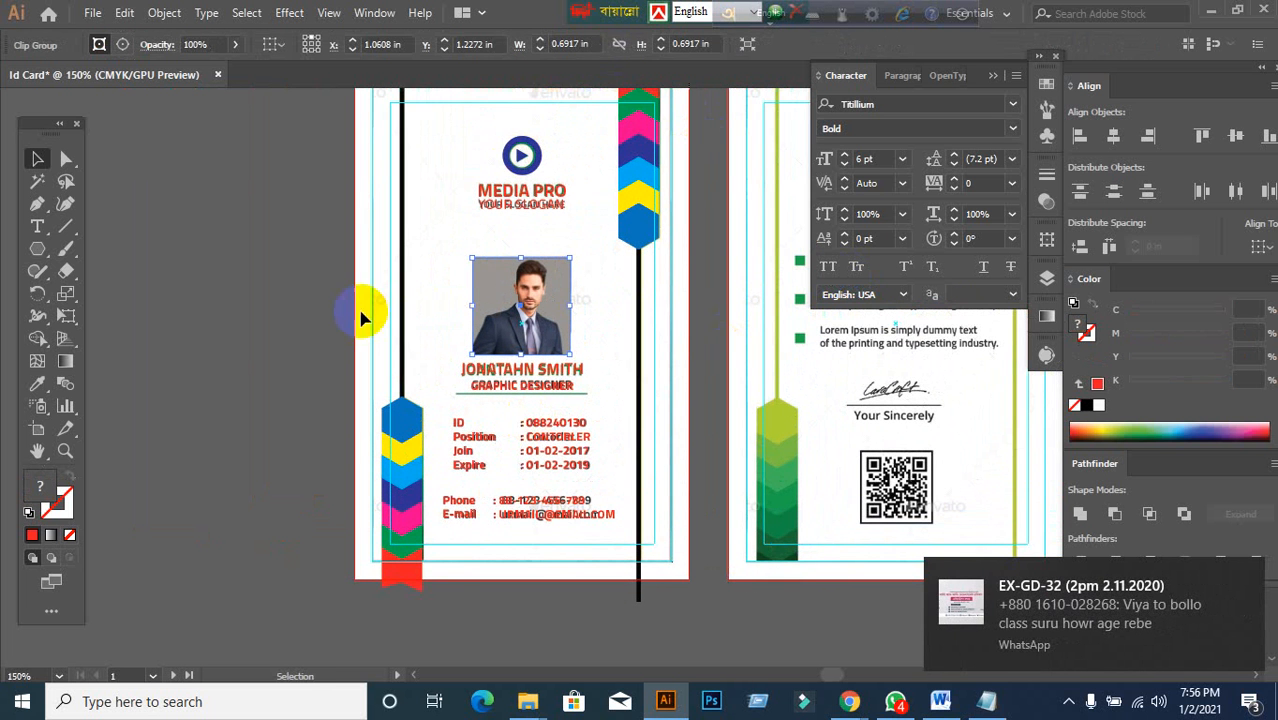
click(321, 326)
scroll(321, 326, up, 2)
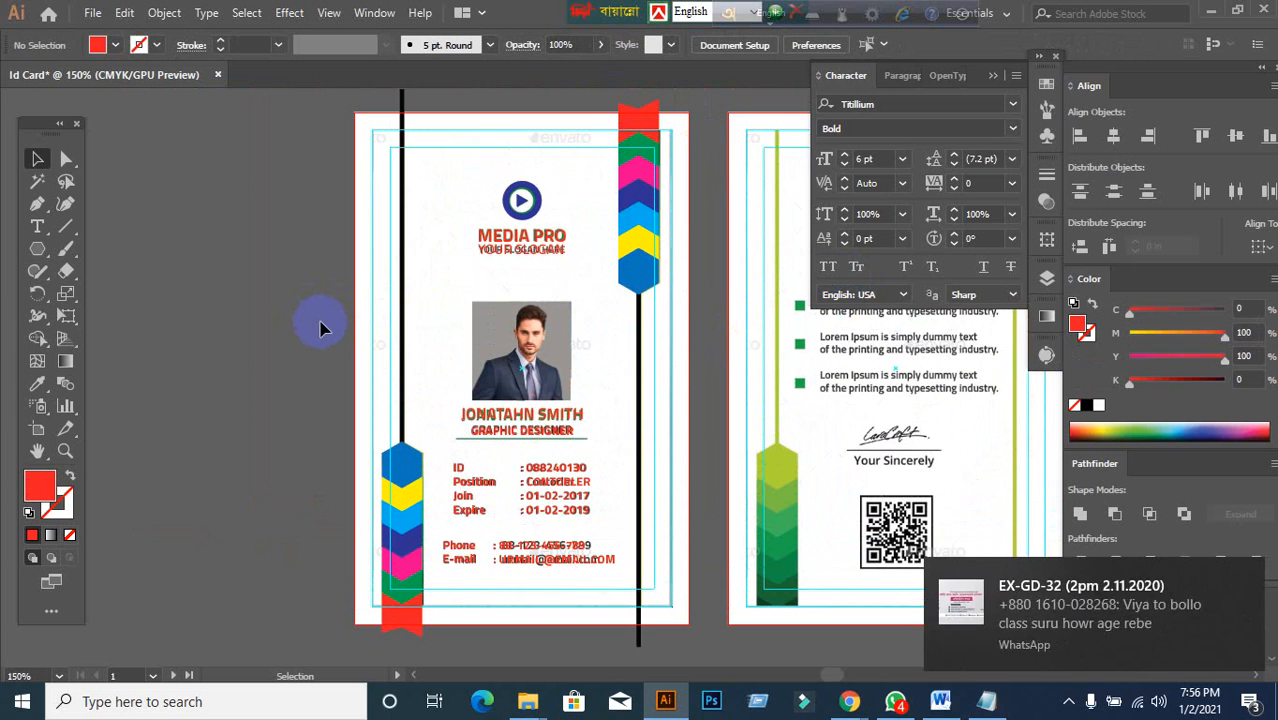
scroll(321, 326, down, 1)
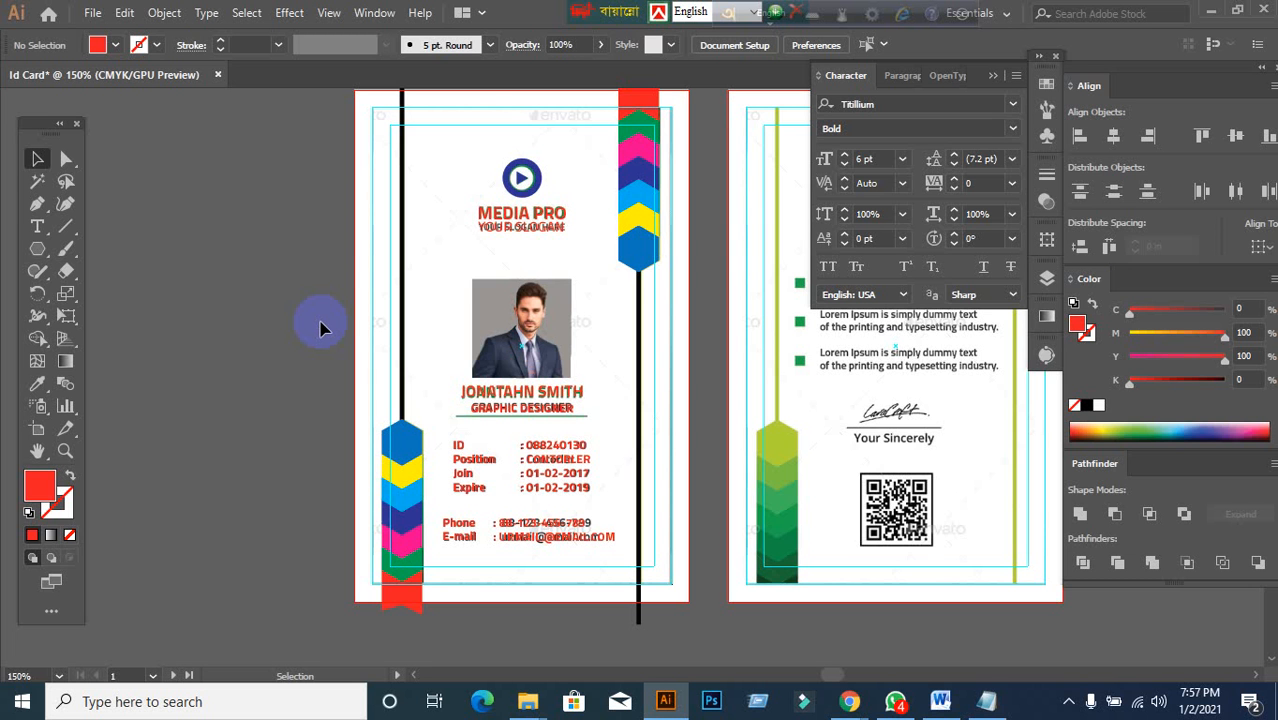
scroll(365, 185, up, 1)
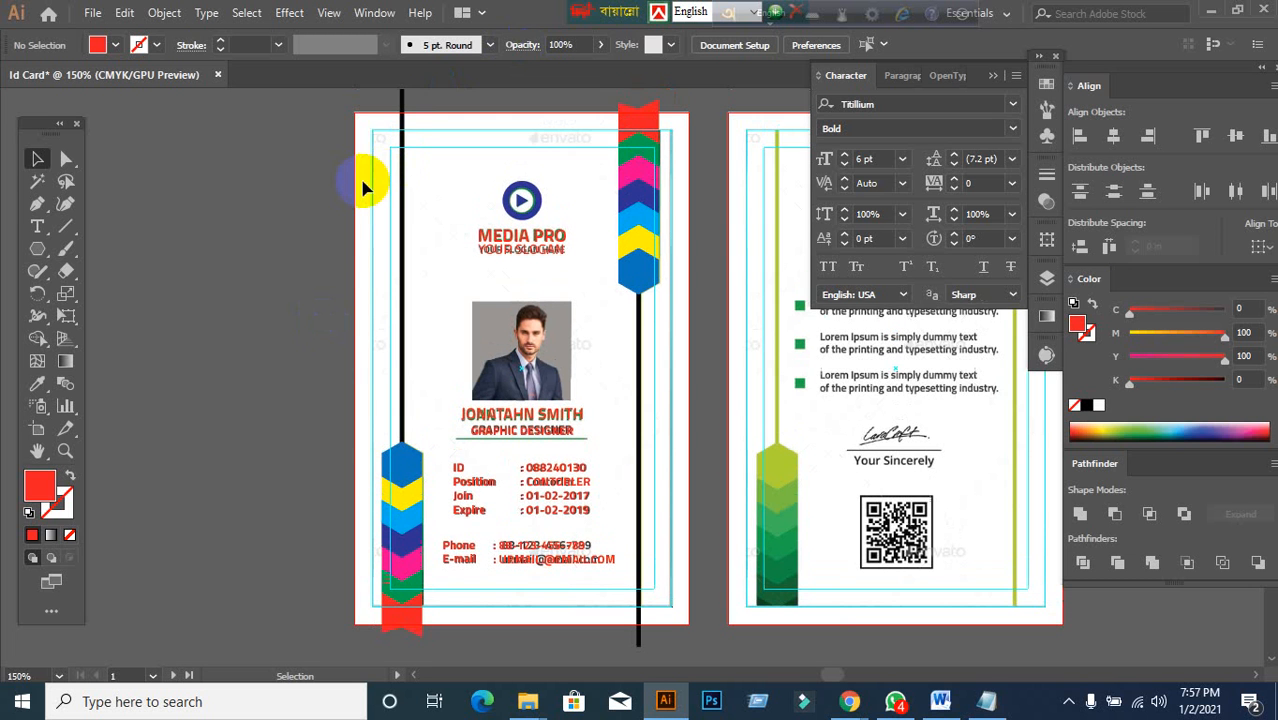
click(1210, 10)
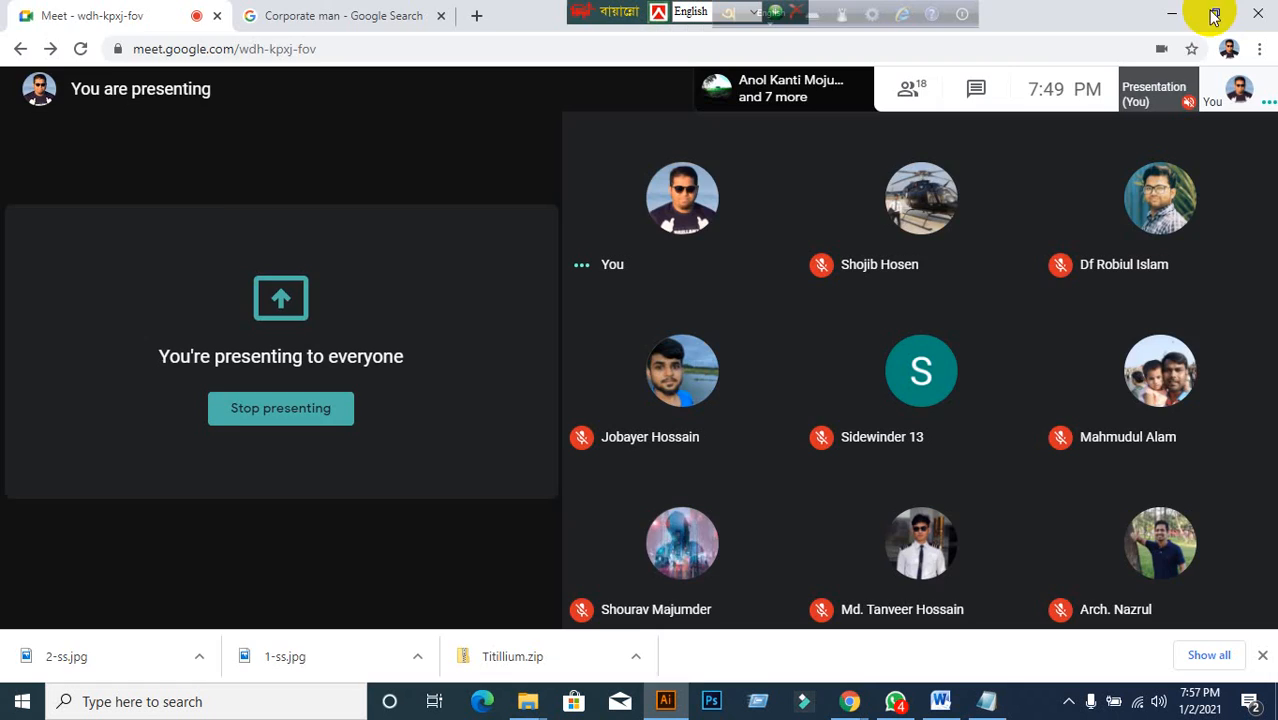
click(1195, 10)
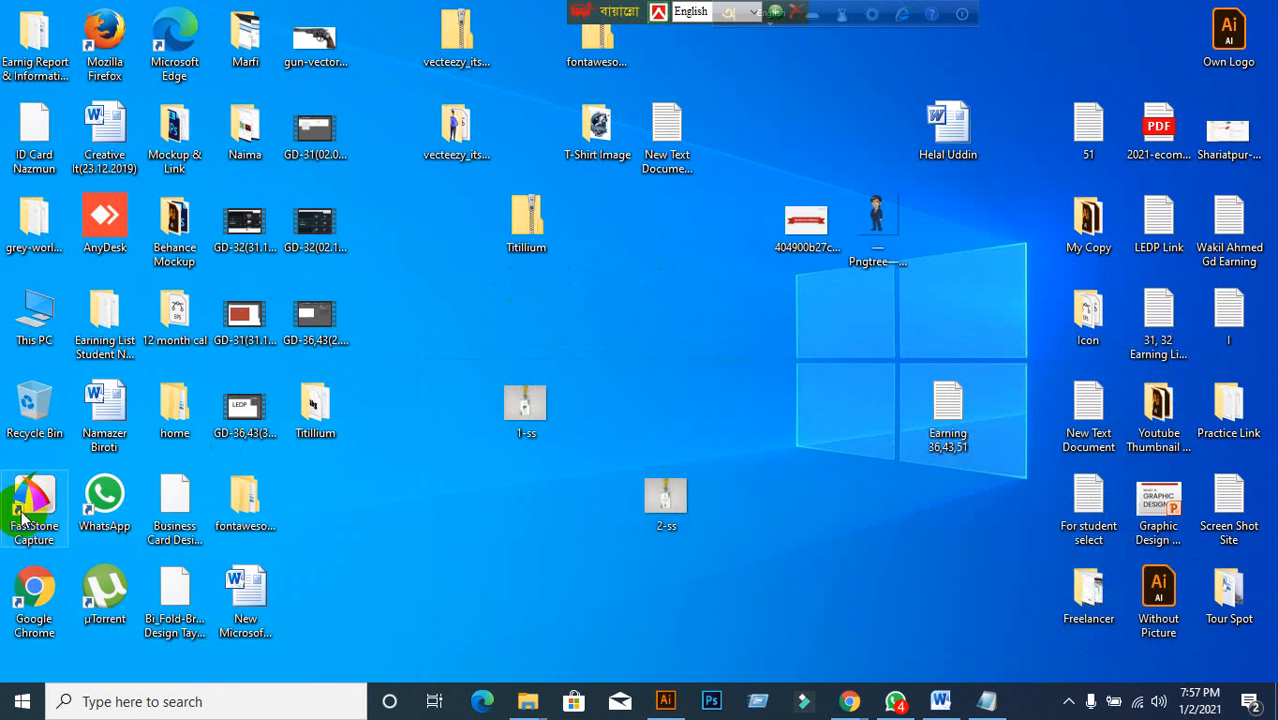